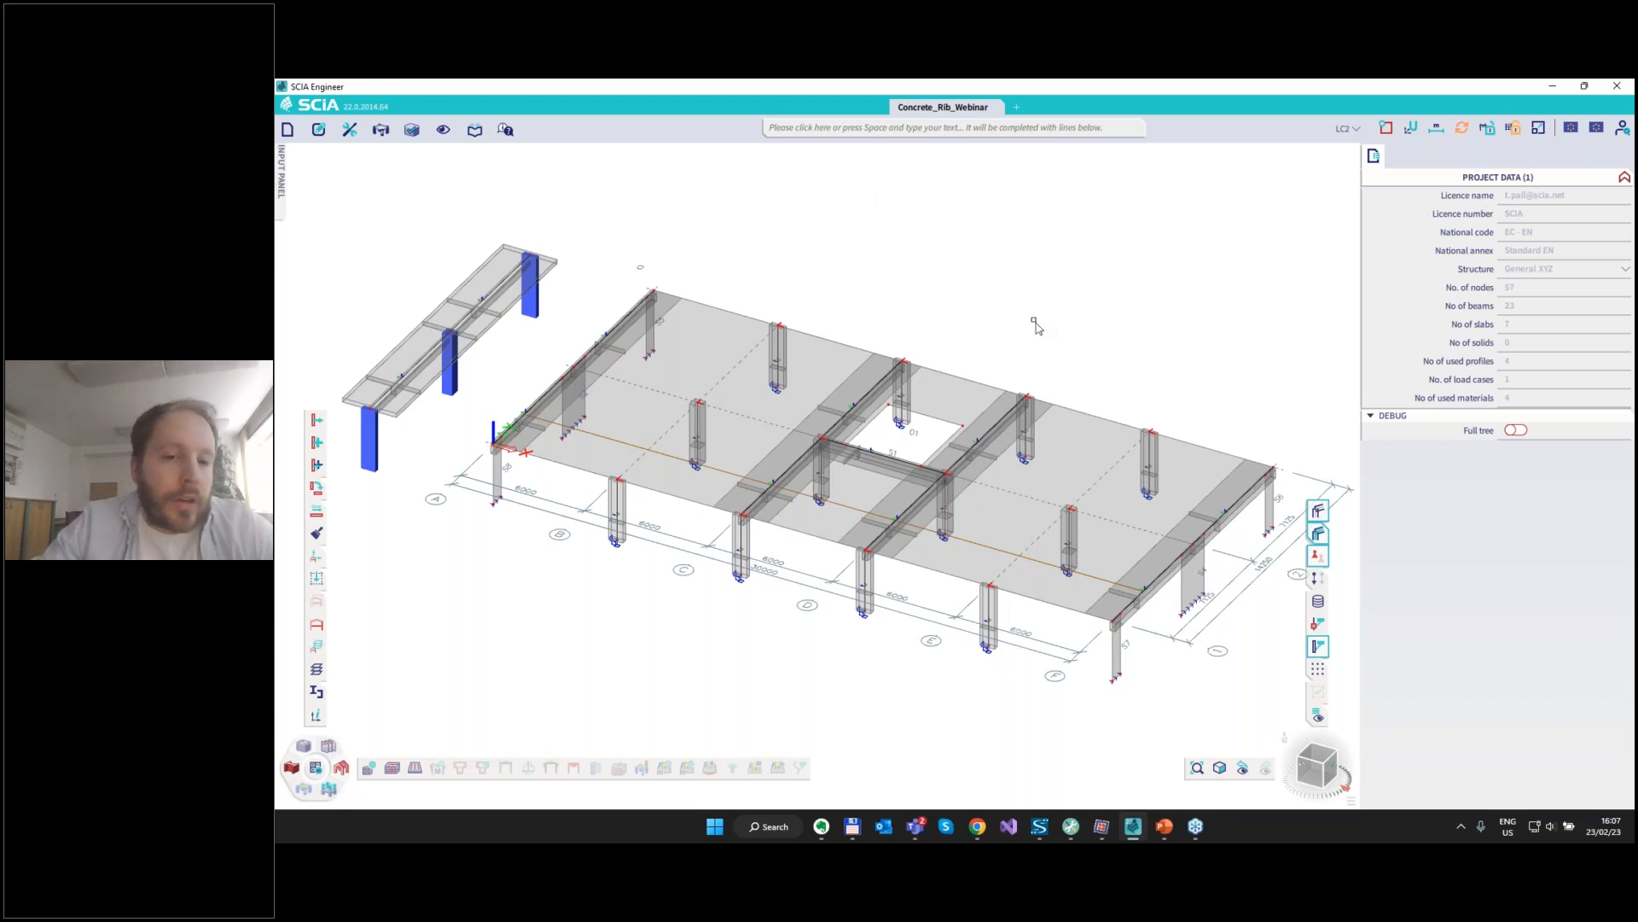
Add a plate rib with cross-section CS2 - Rectangle (400; 250) and bottom alignment to the slab along gridline B, from the front to the middle column.
click(803, 135)
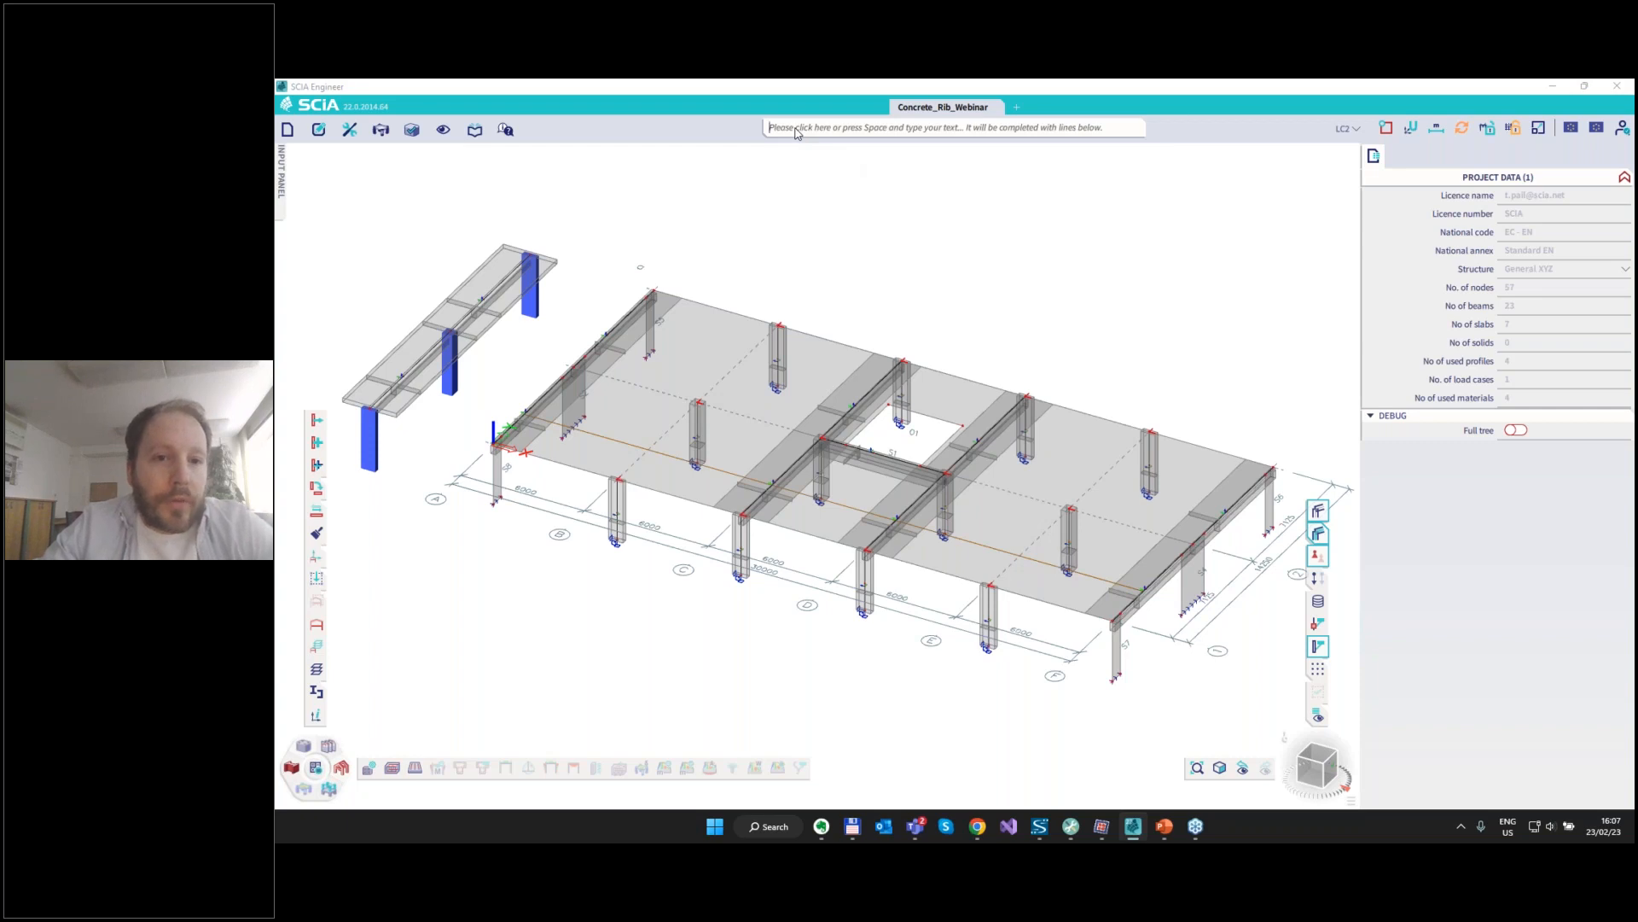
text(rib)
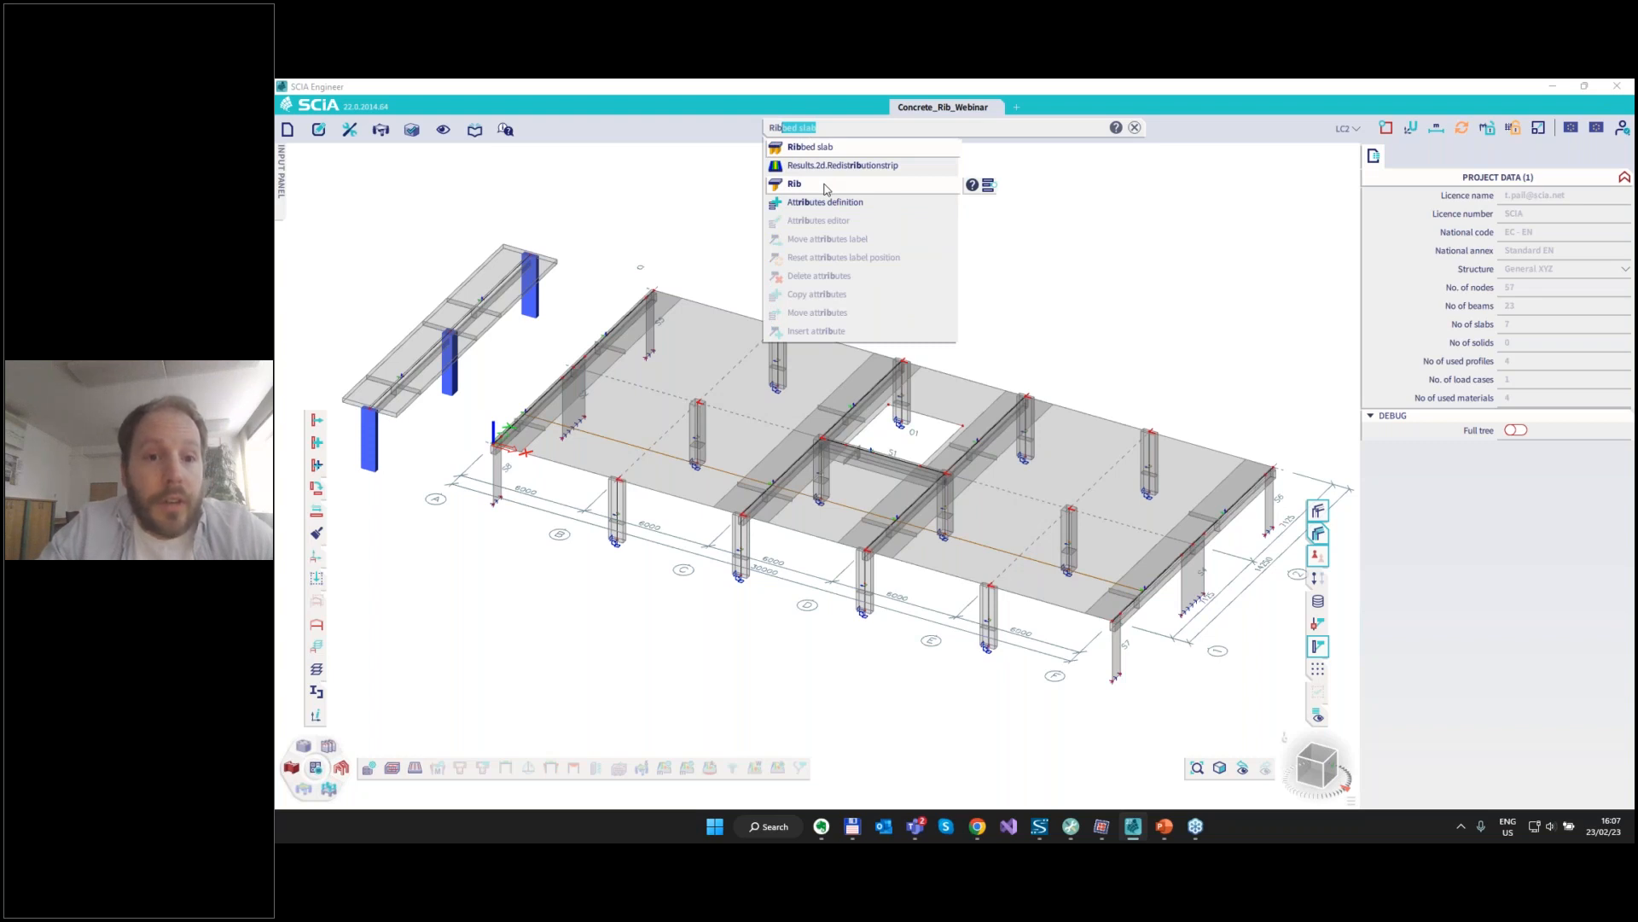
click(796, 187)
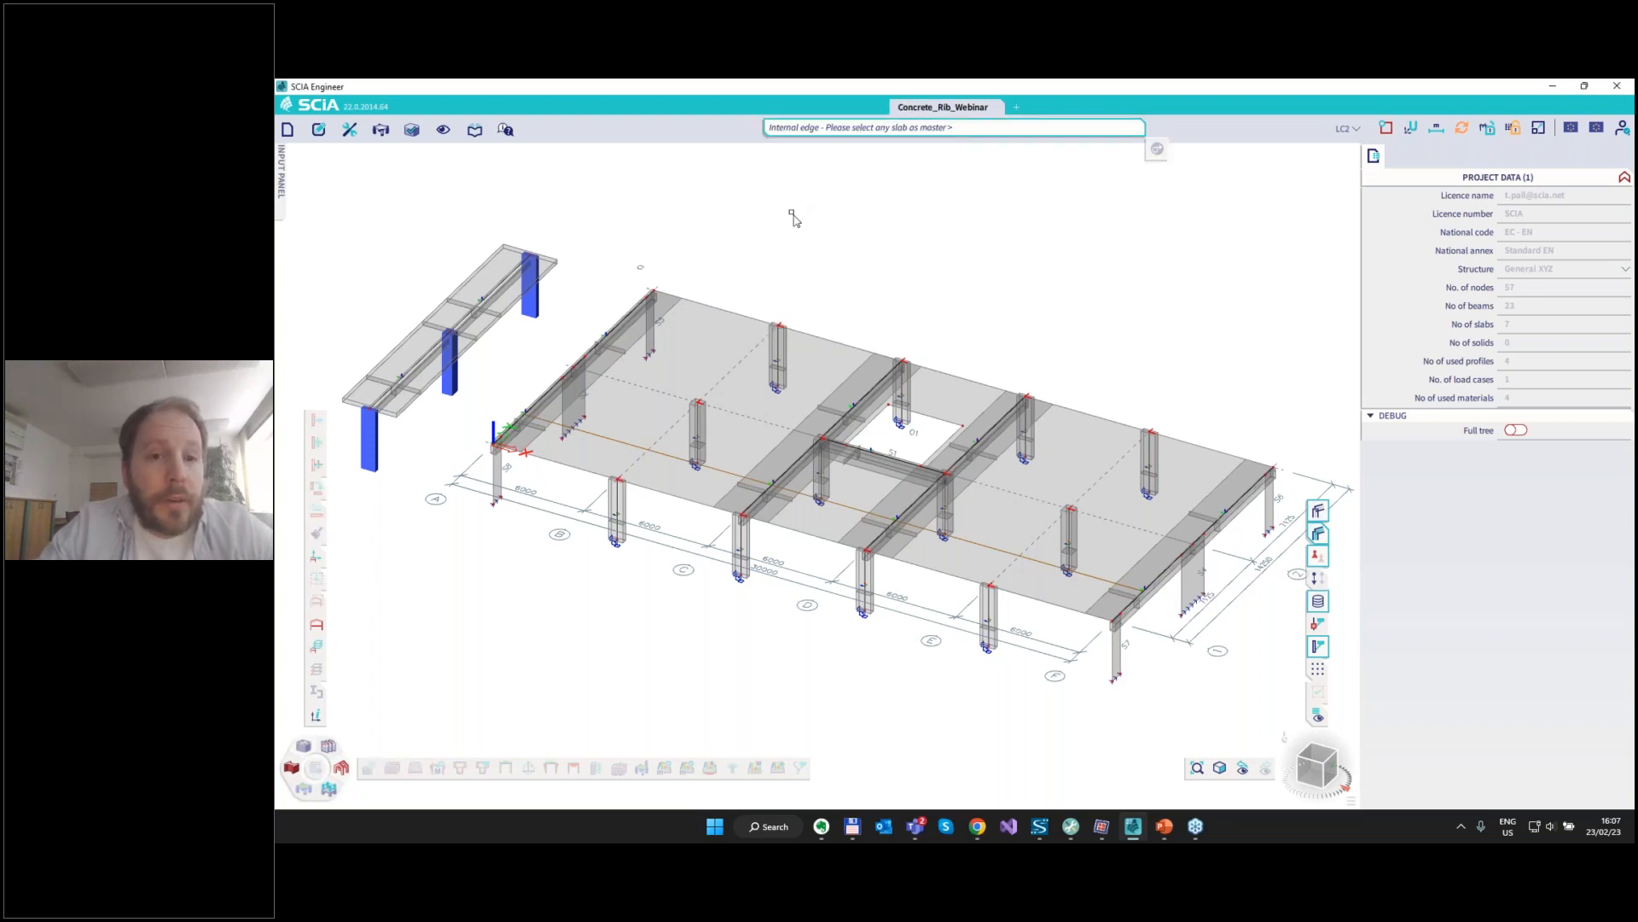
click(743, 287)
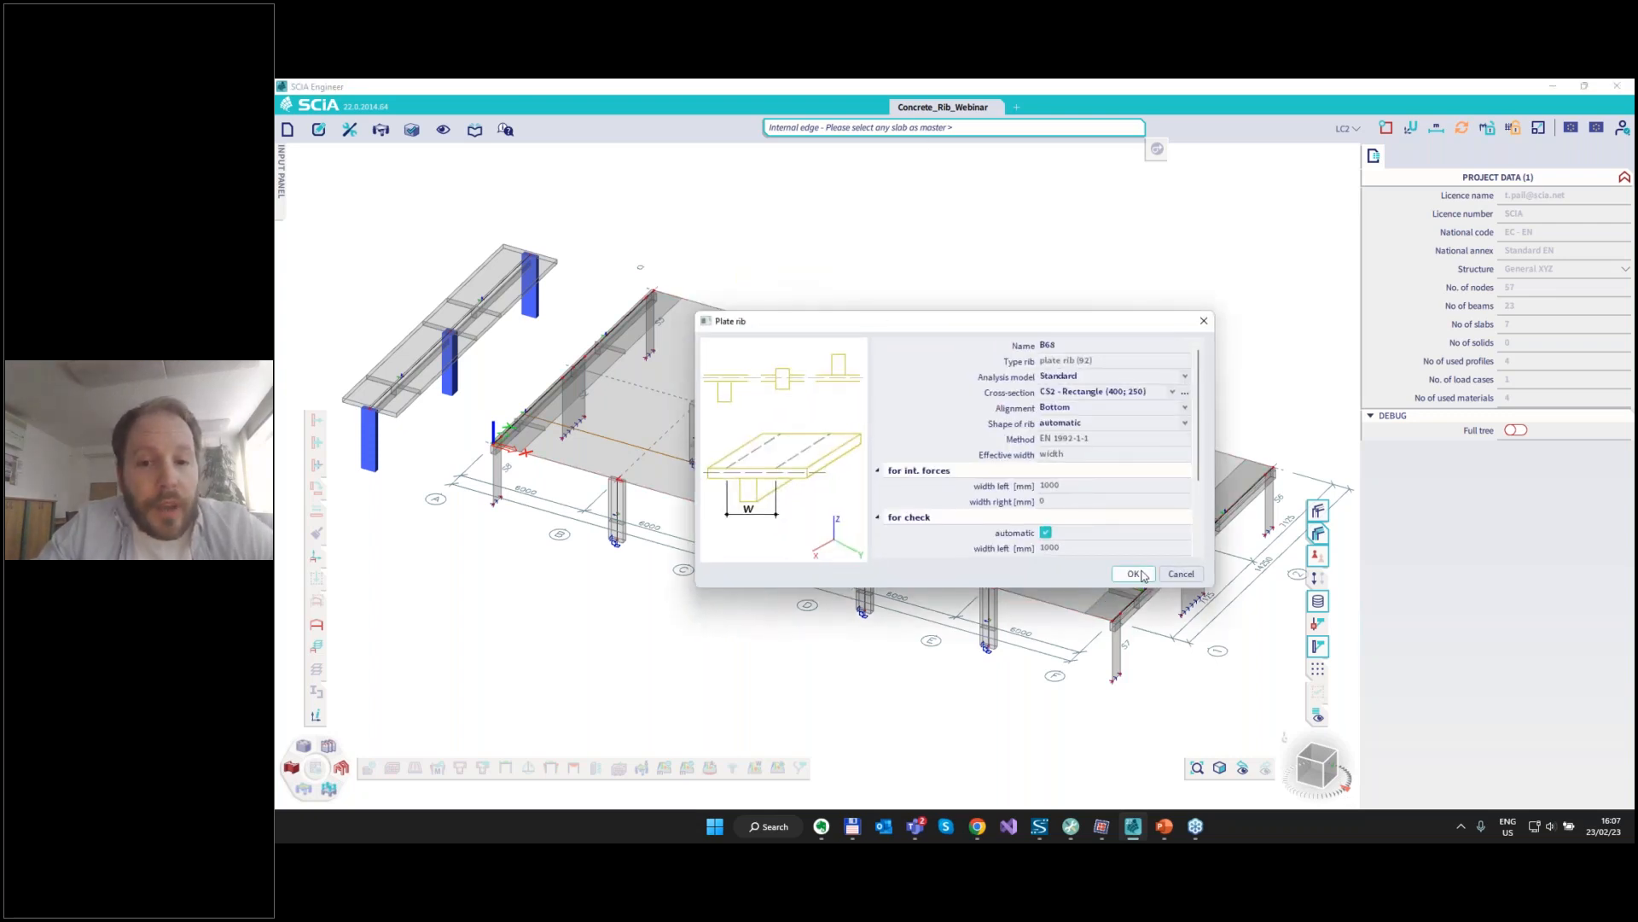
click(1133, 574)
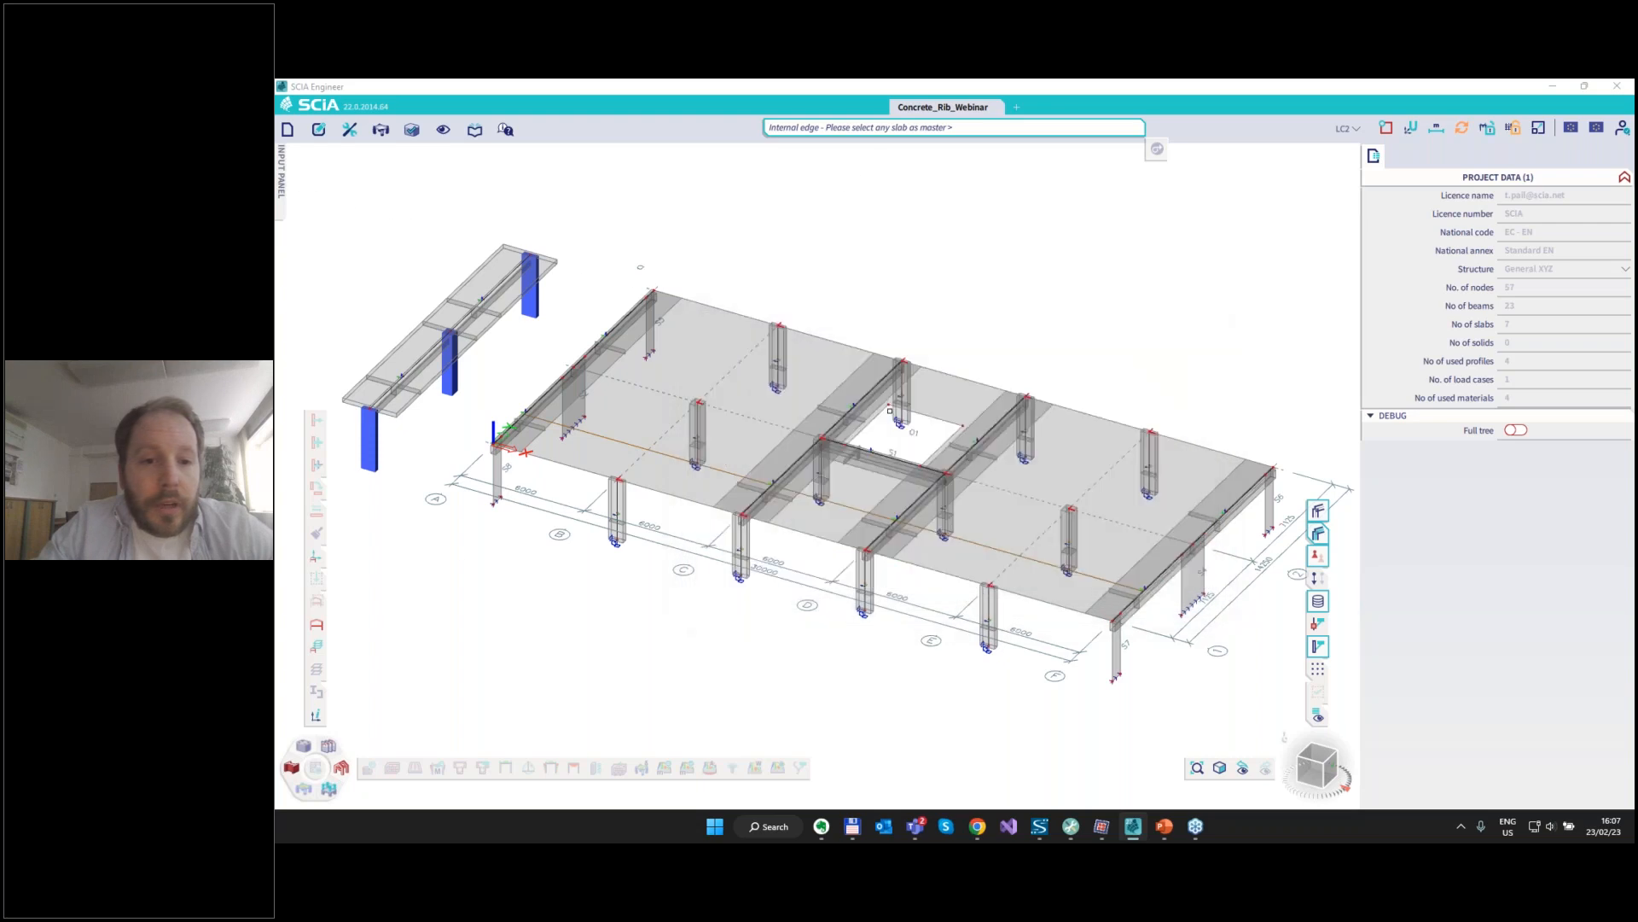
click(618, 479)
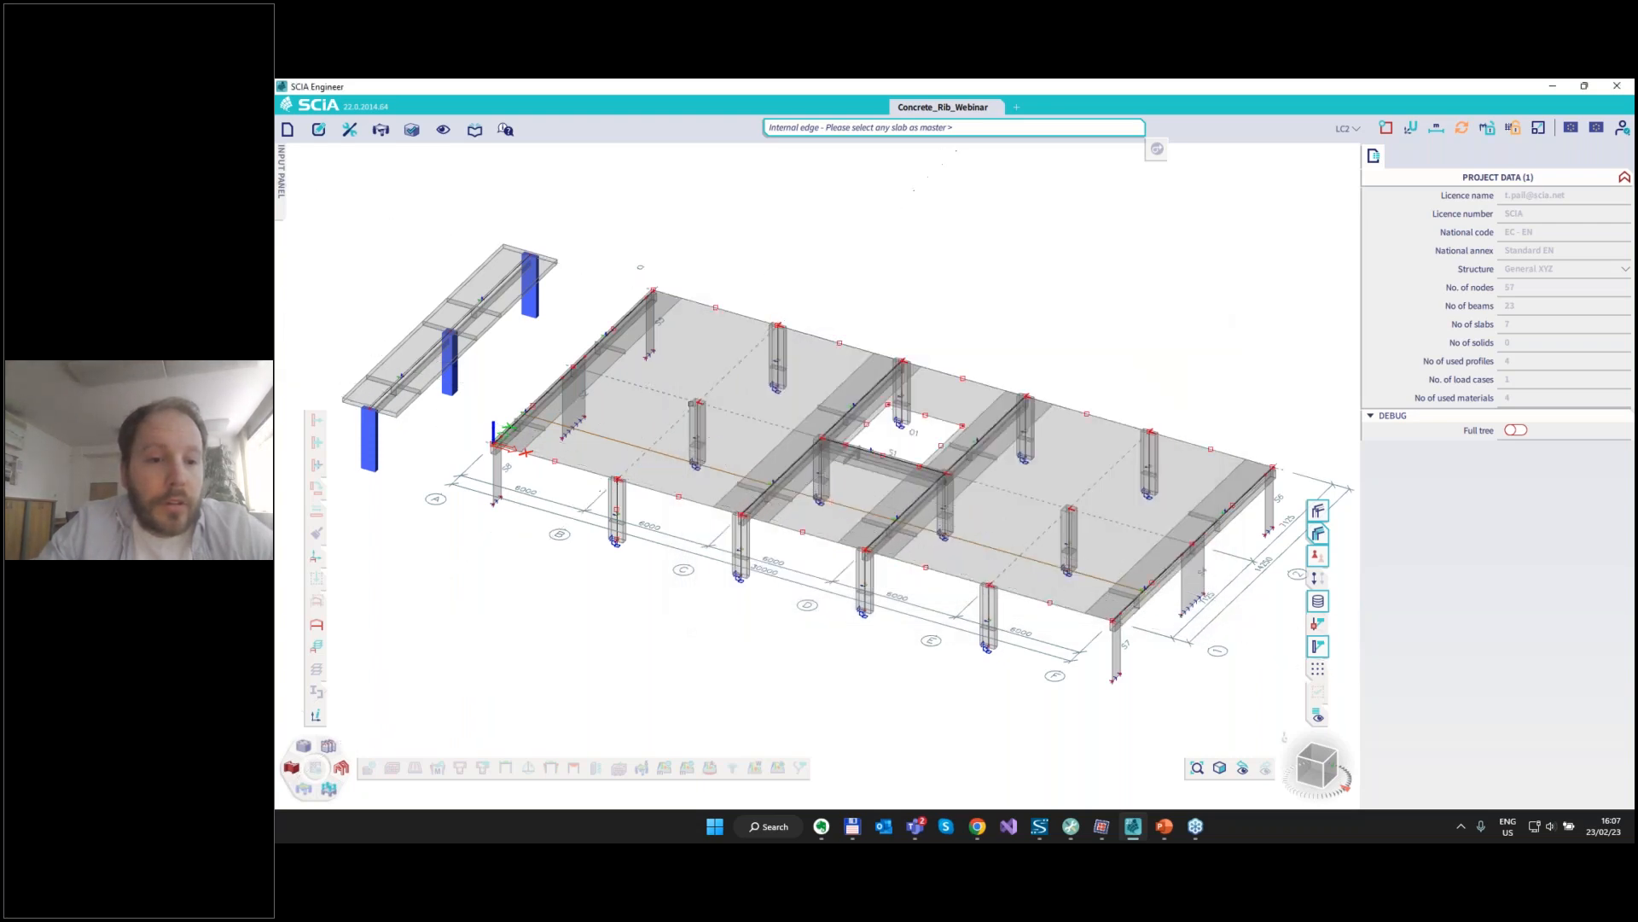
click(697, 401)
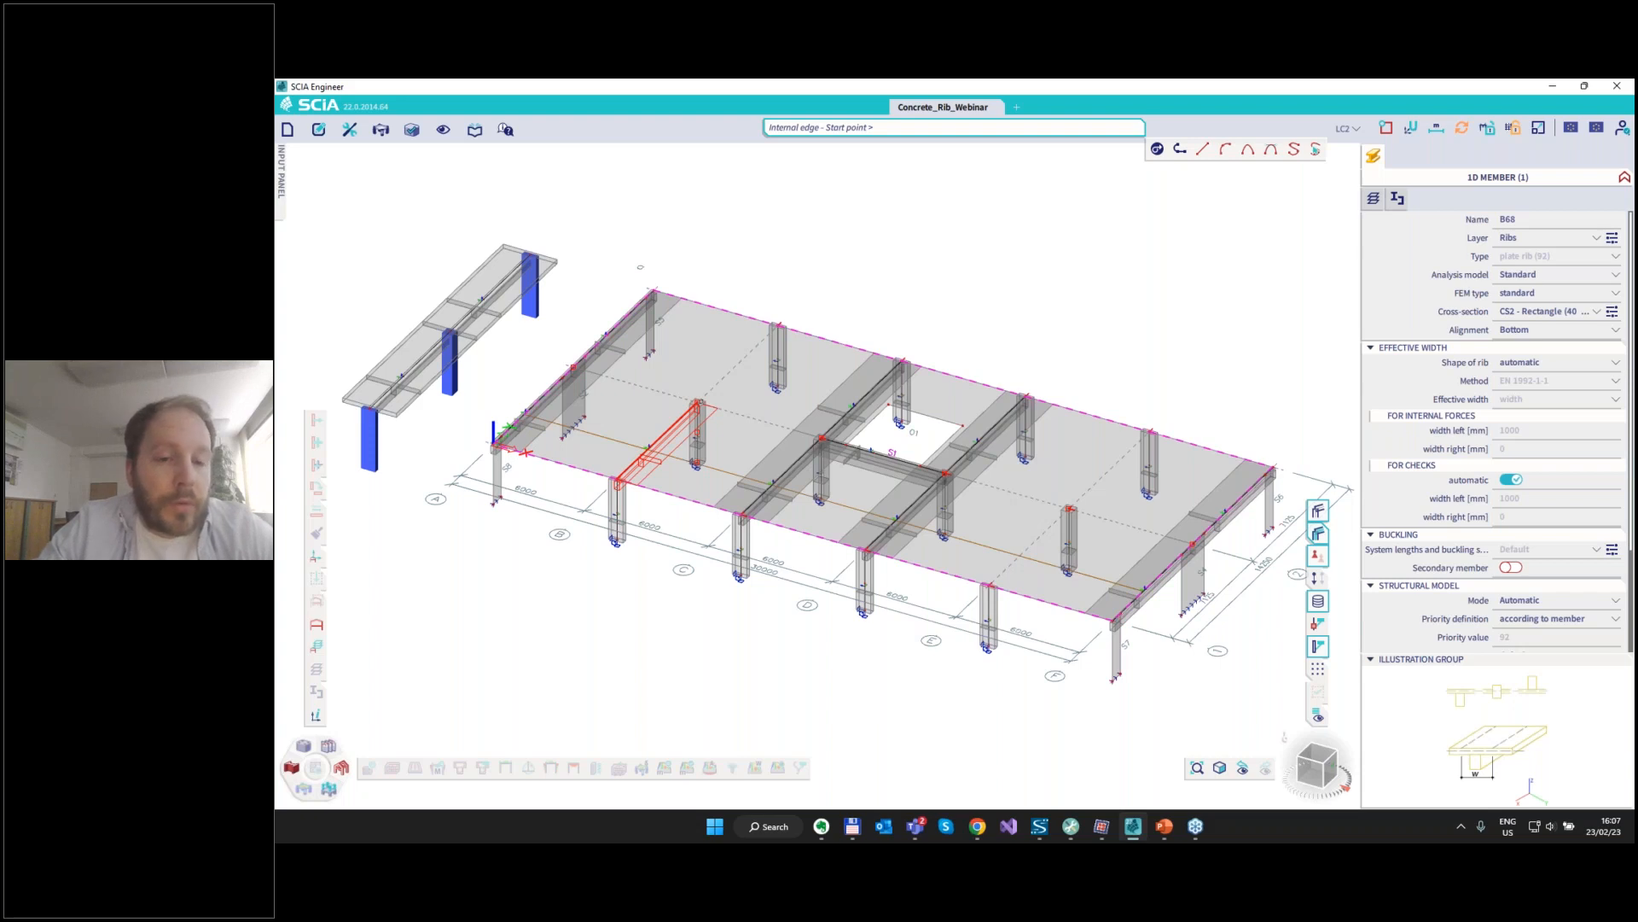
Add a second rib along gridline B from the middle to the rear column and calculate the effective width of both ribs.
click(697, 401)
click(777, 325)
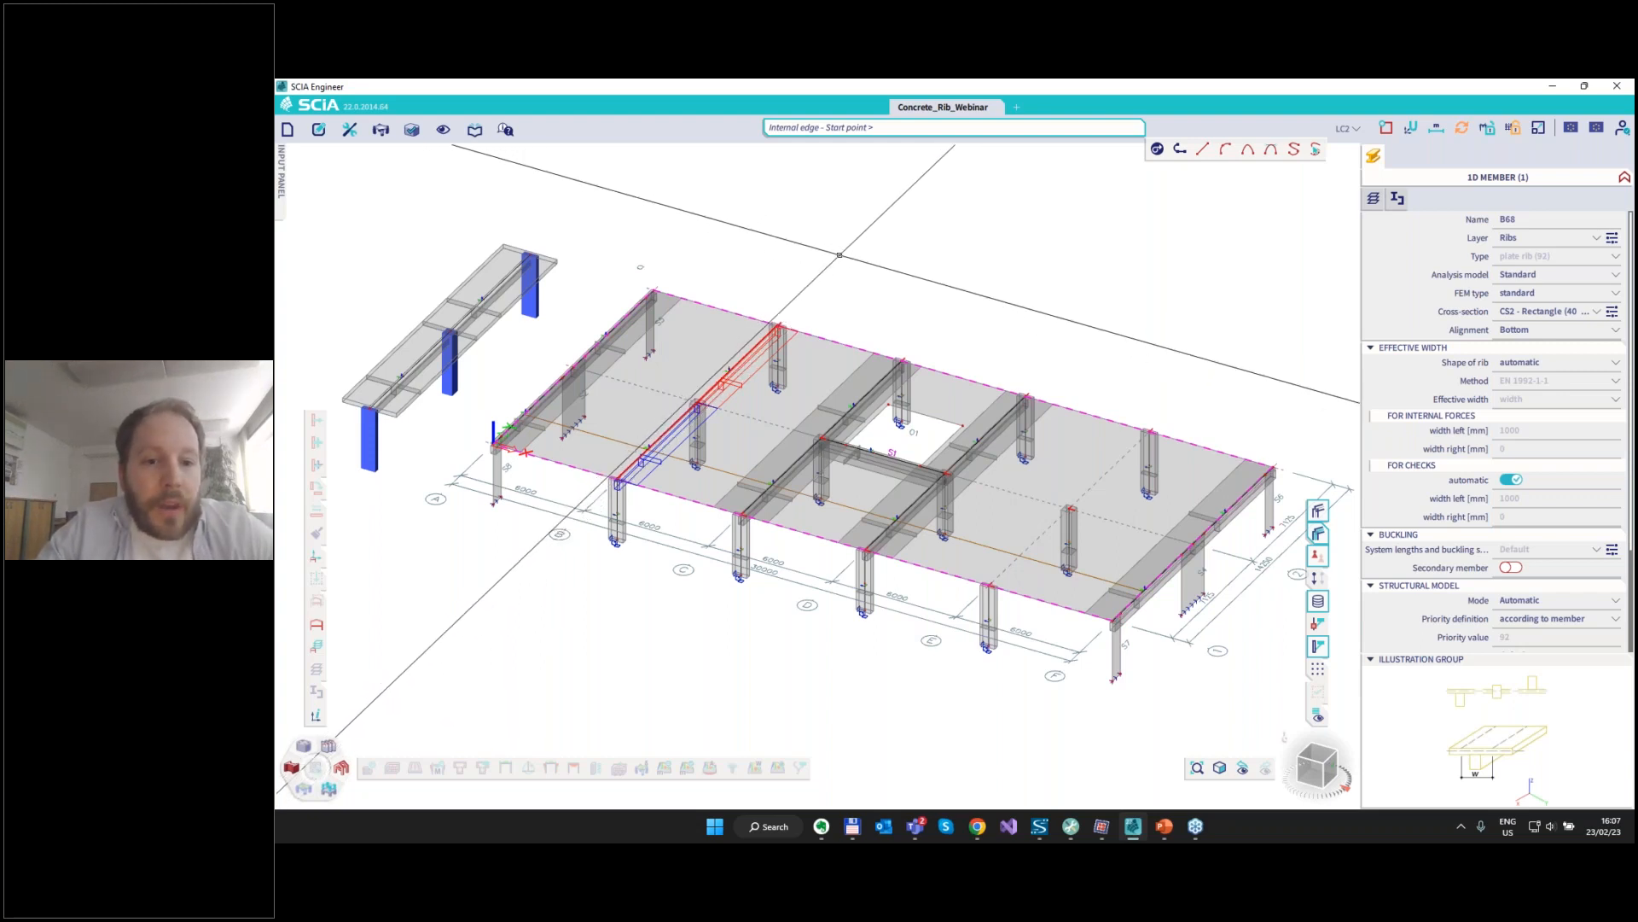
key(Escape)
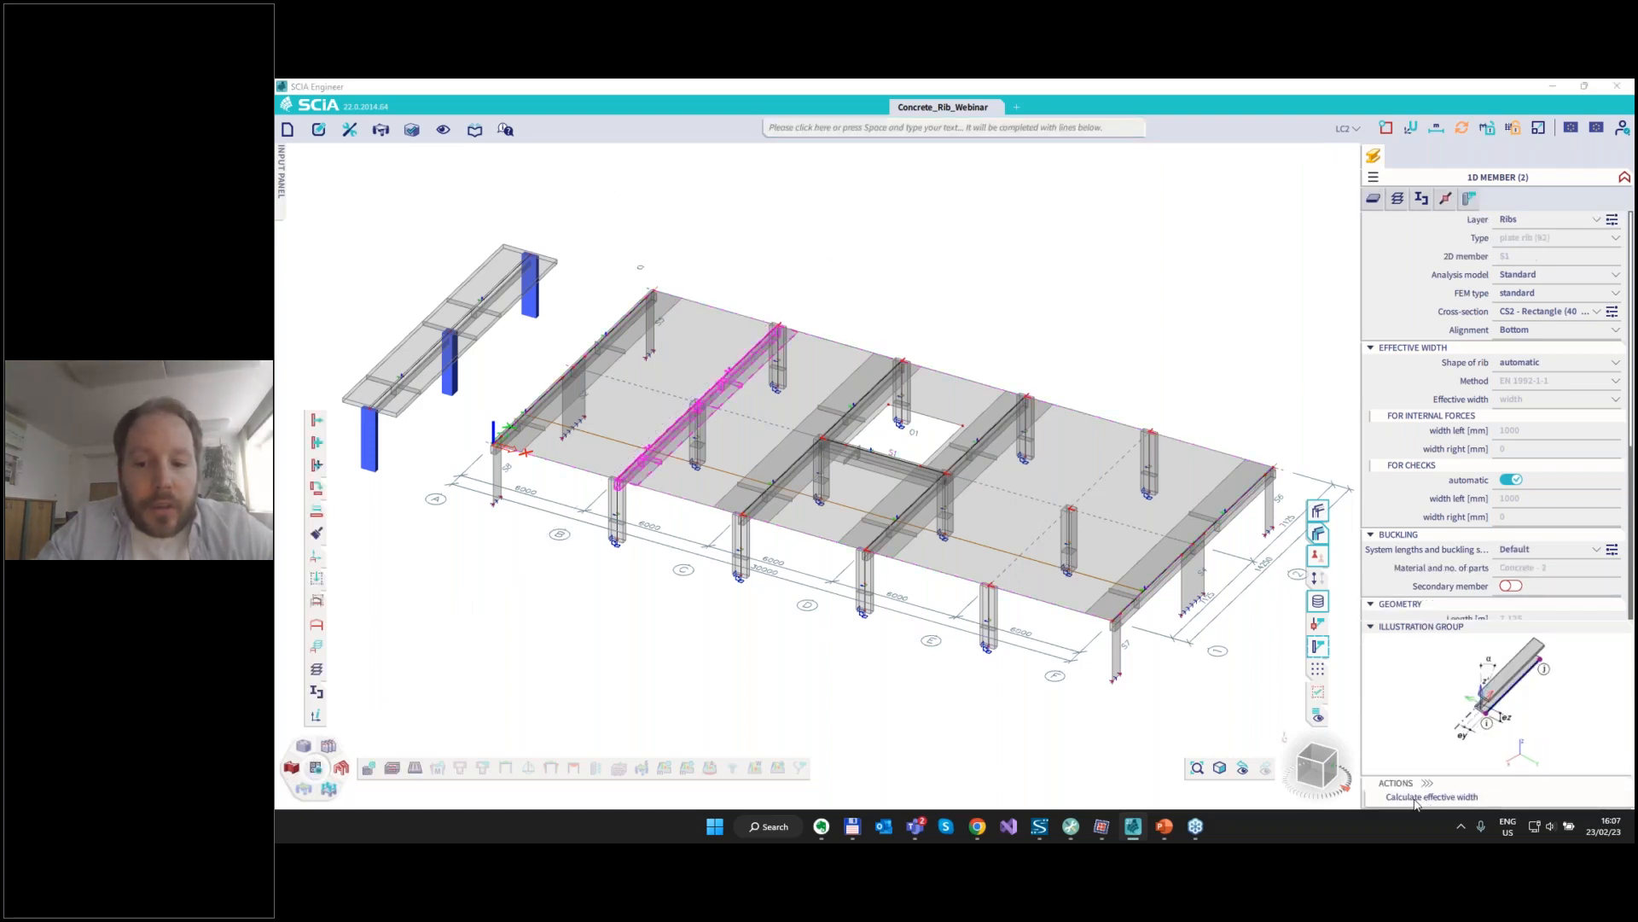
click(1415, 798)
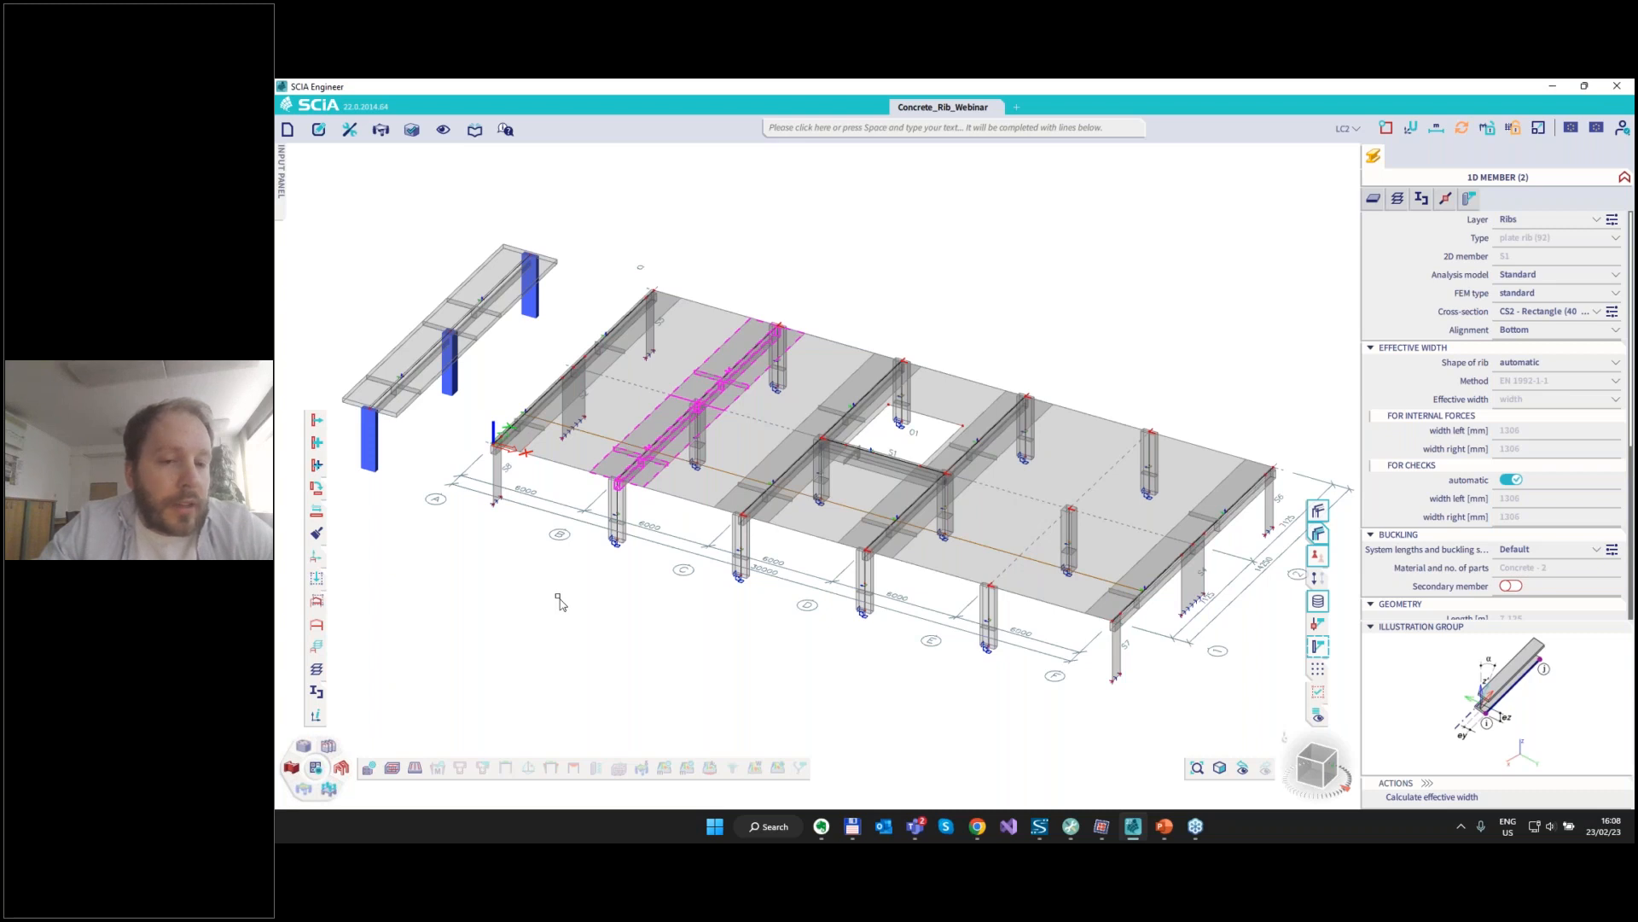
key(Escape)
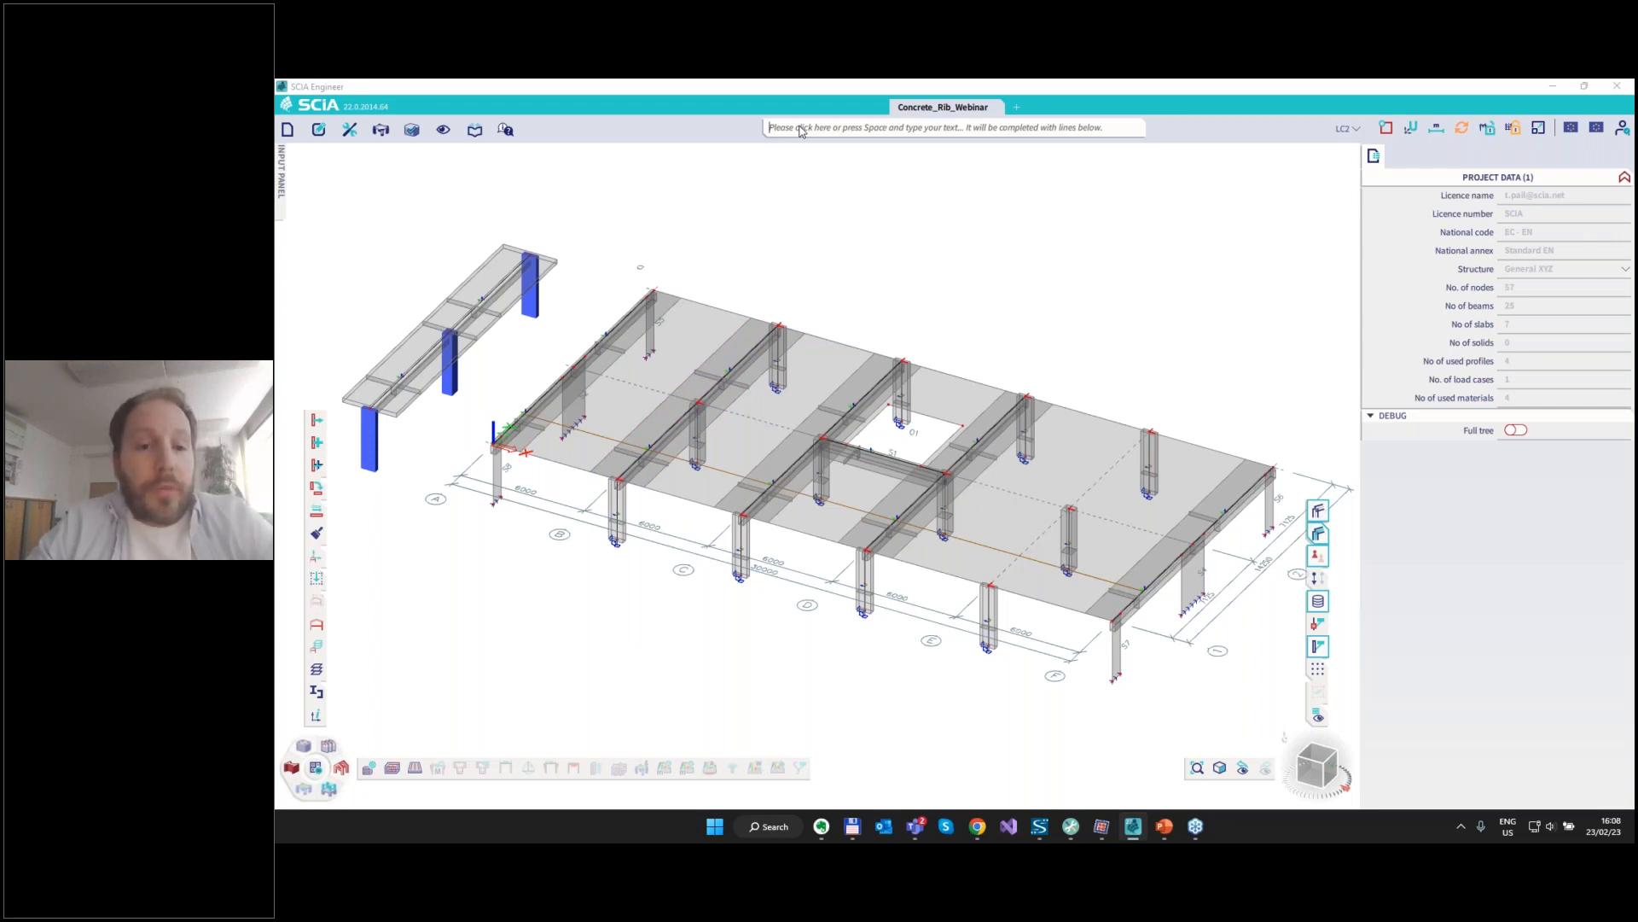
Add two 1D beam members with cross-section CS2 - Rectangle (400; 250) and ez -300 mm along gridline E, spanning the front, middle and rear columns.
click(801, 128)
text(1D member)
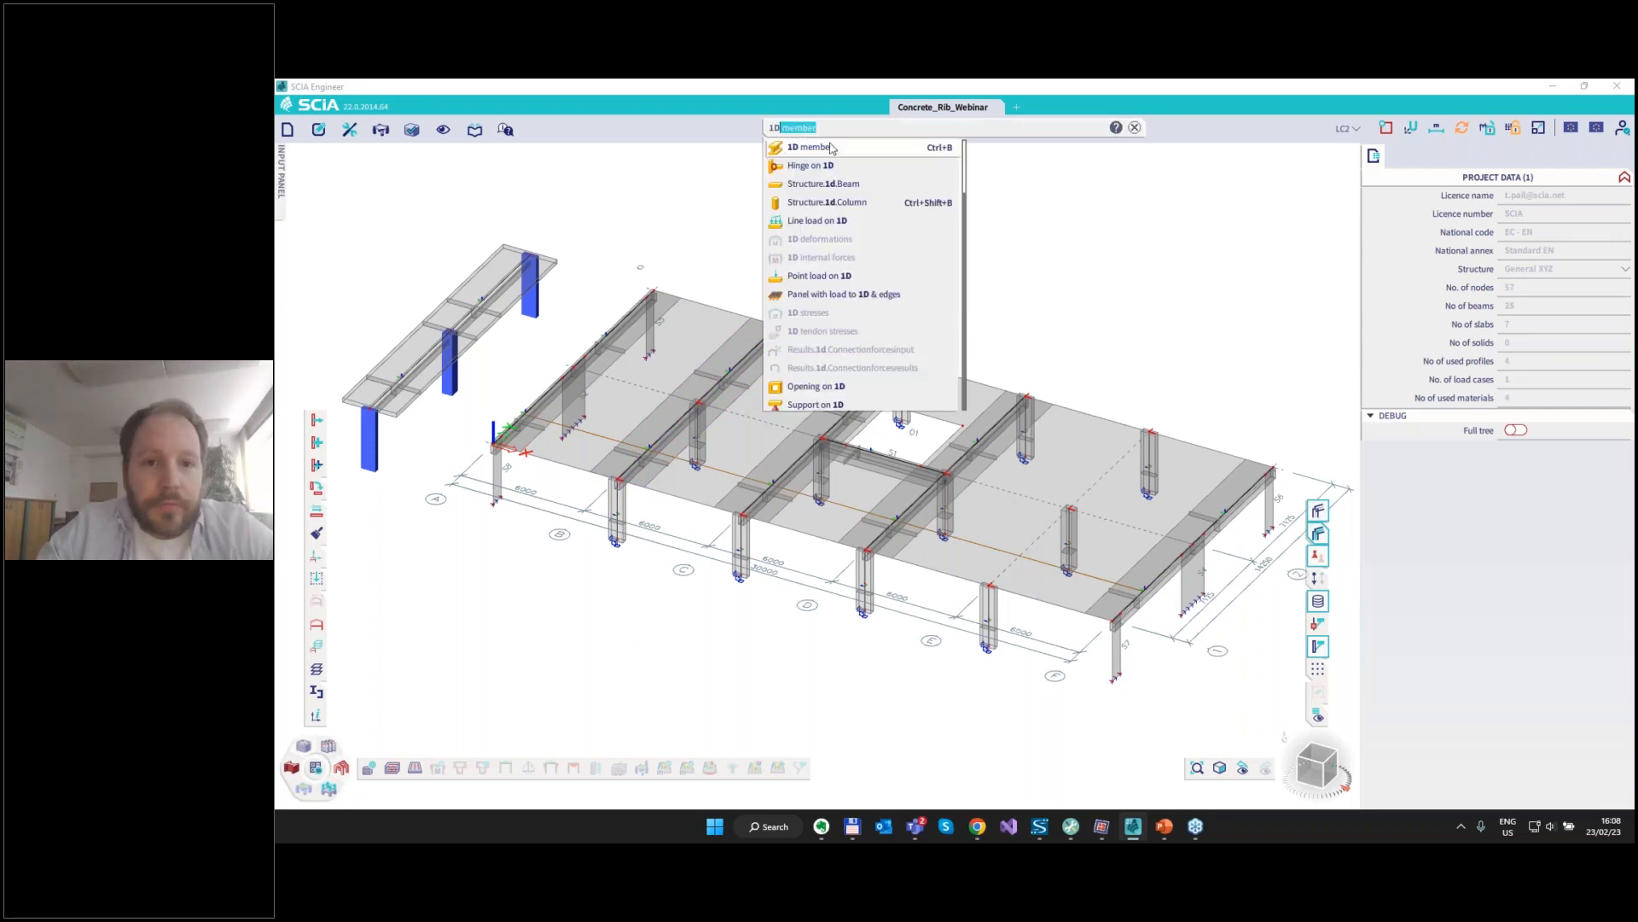
click(827, 150)
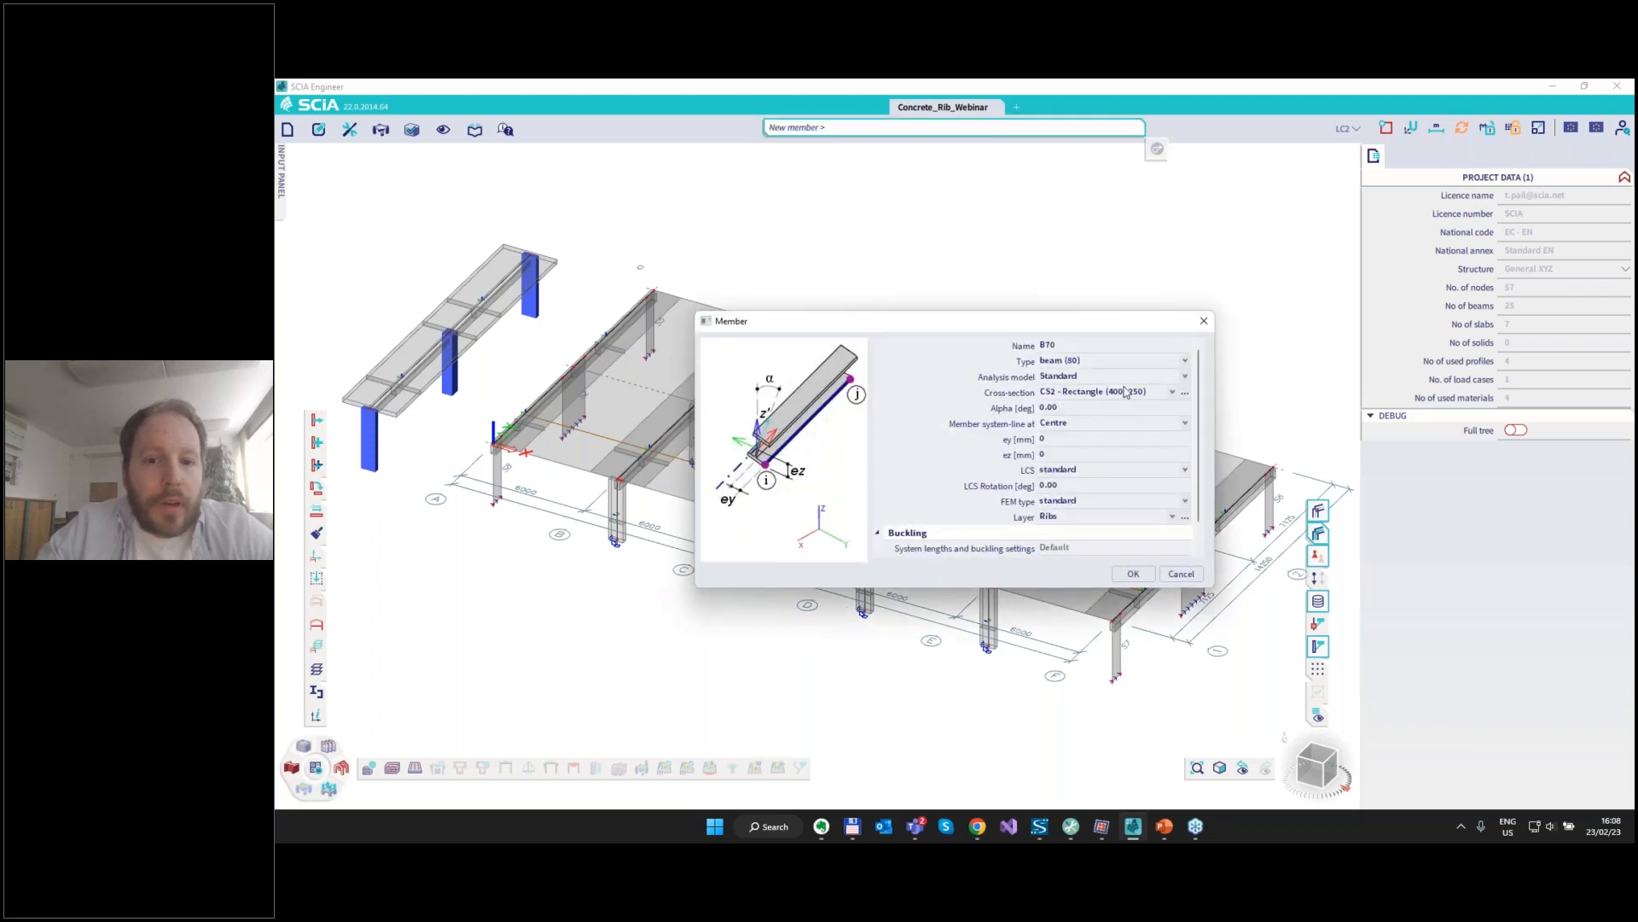
click(1058, 457)
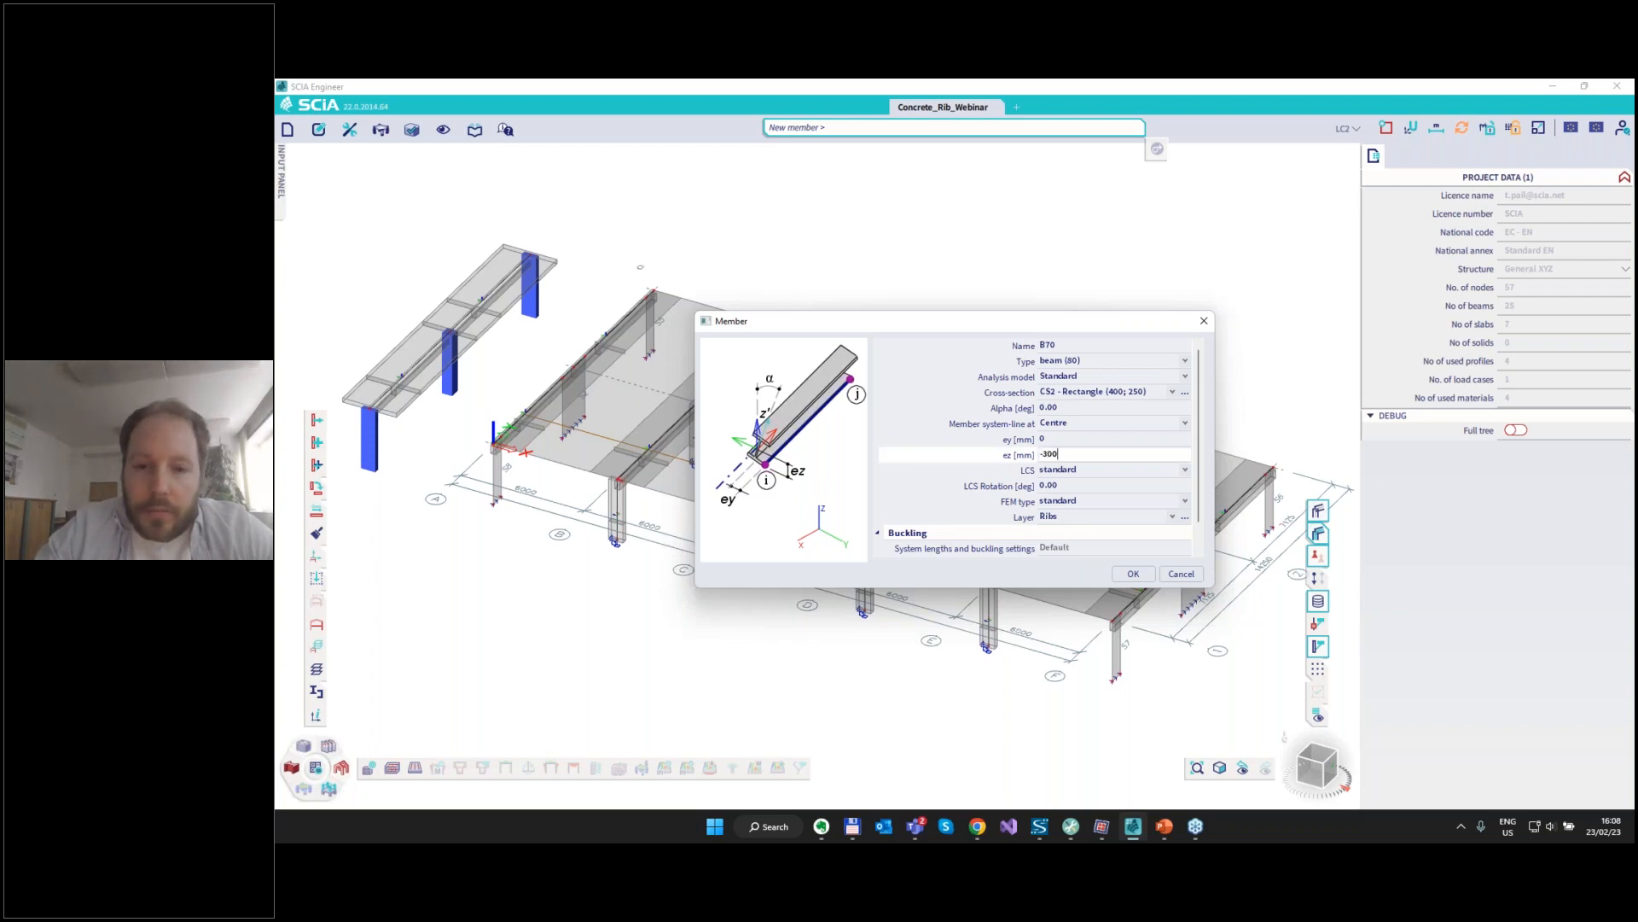
click(1133, 575)
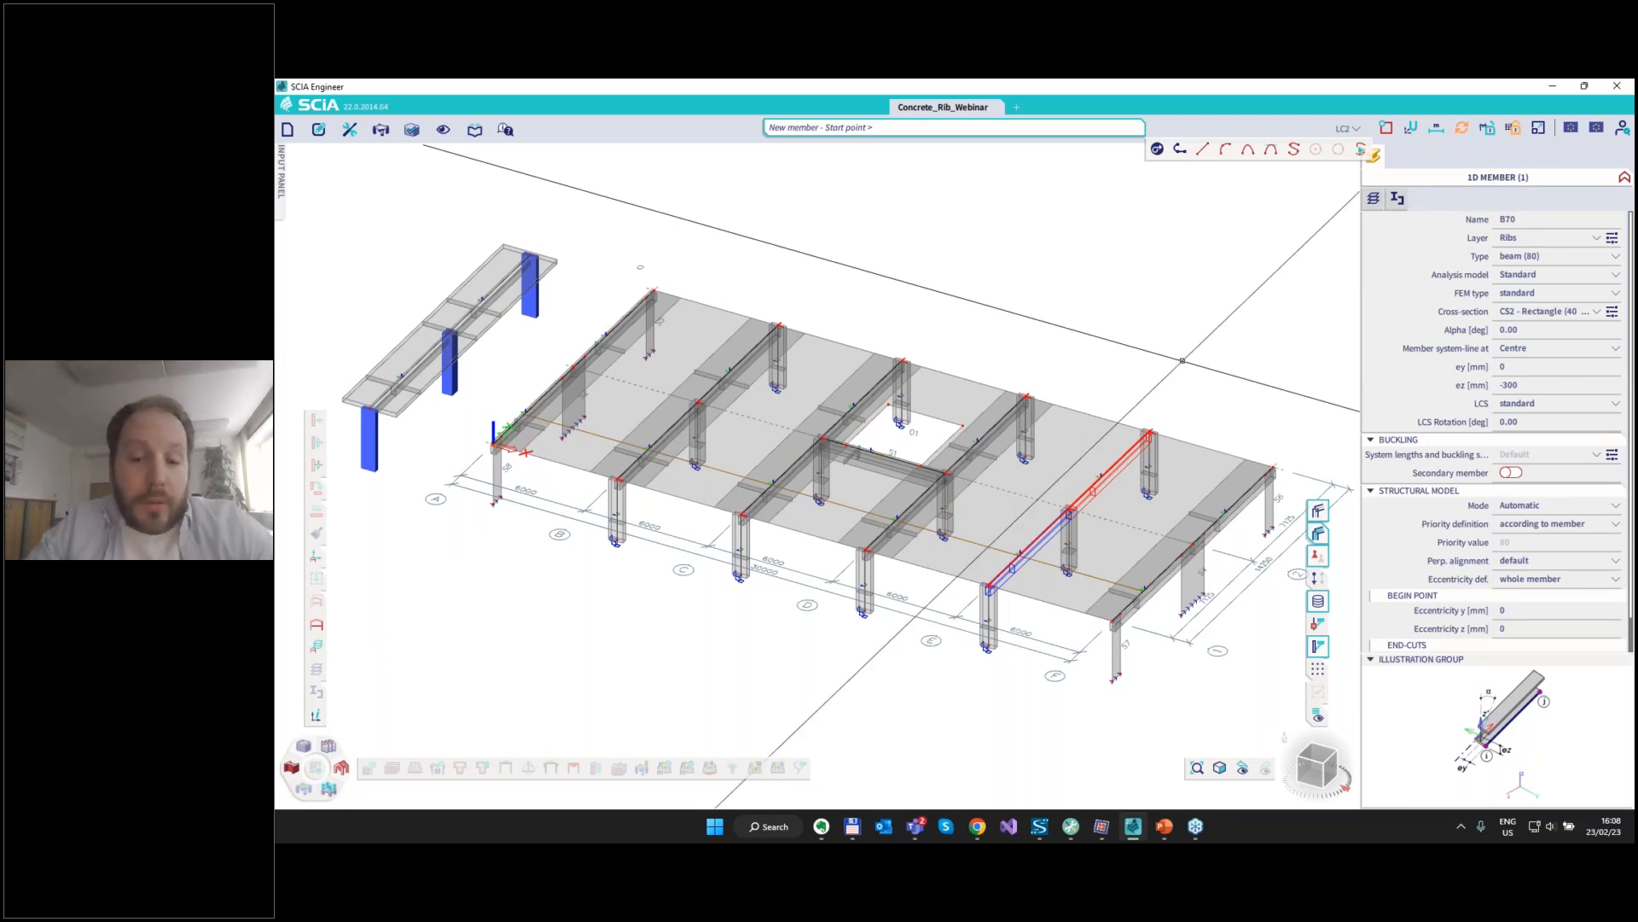
key(Escape)
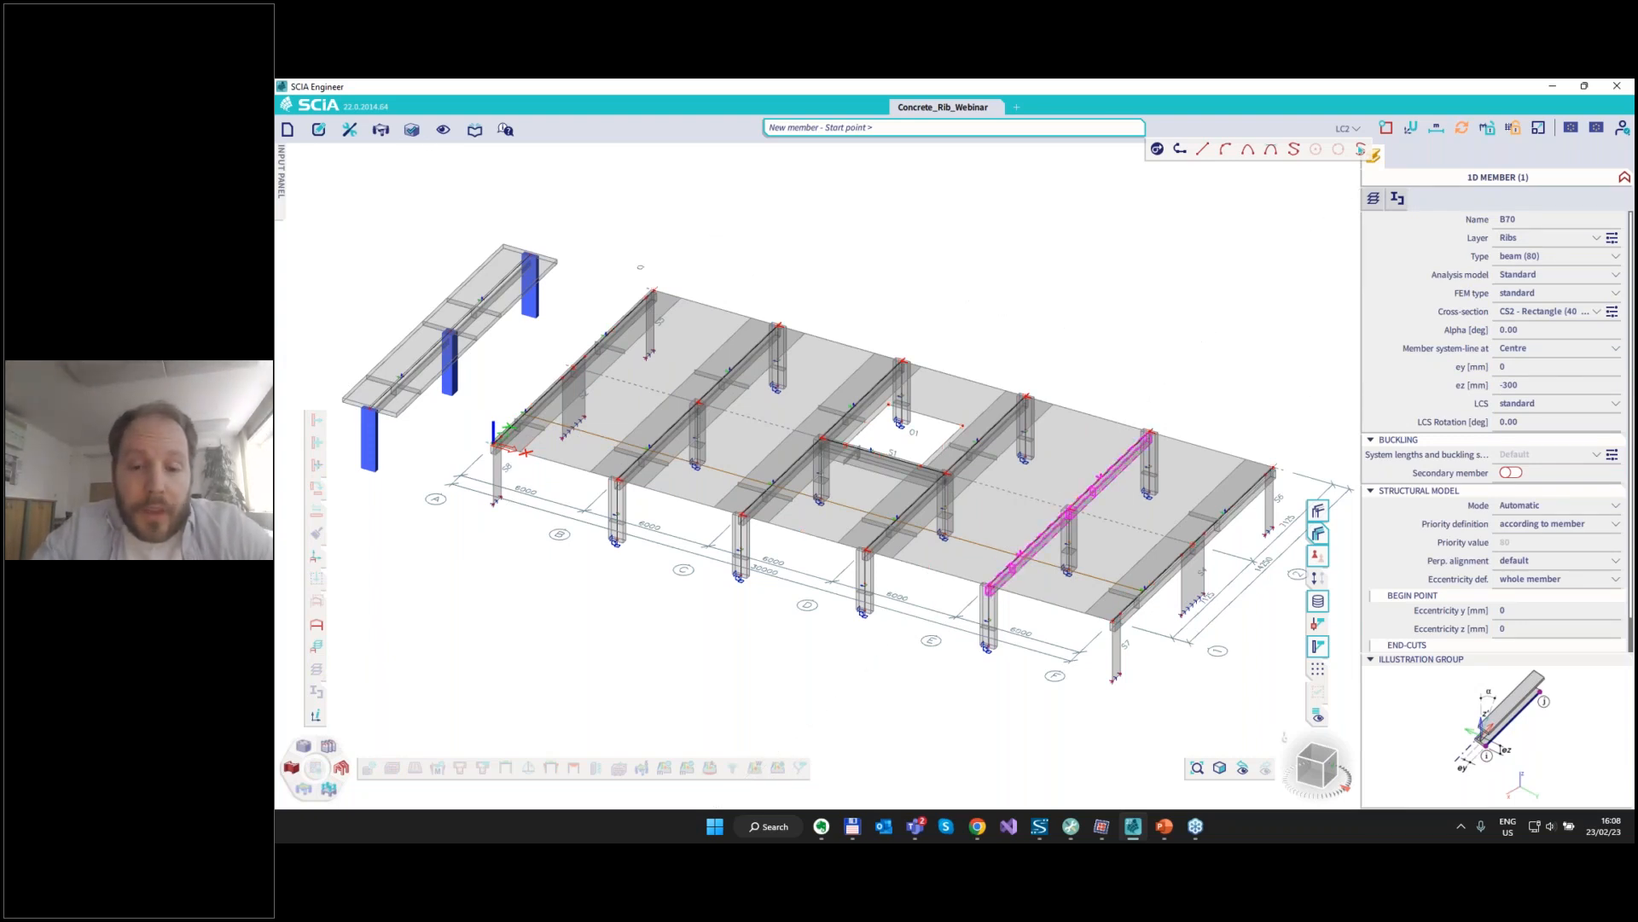
key(Escape)
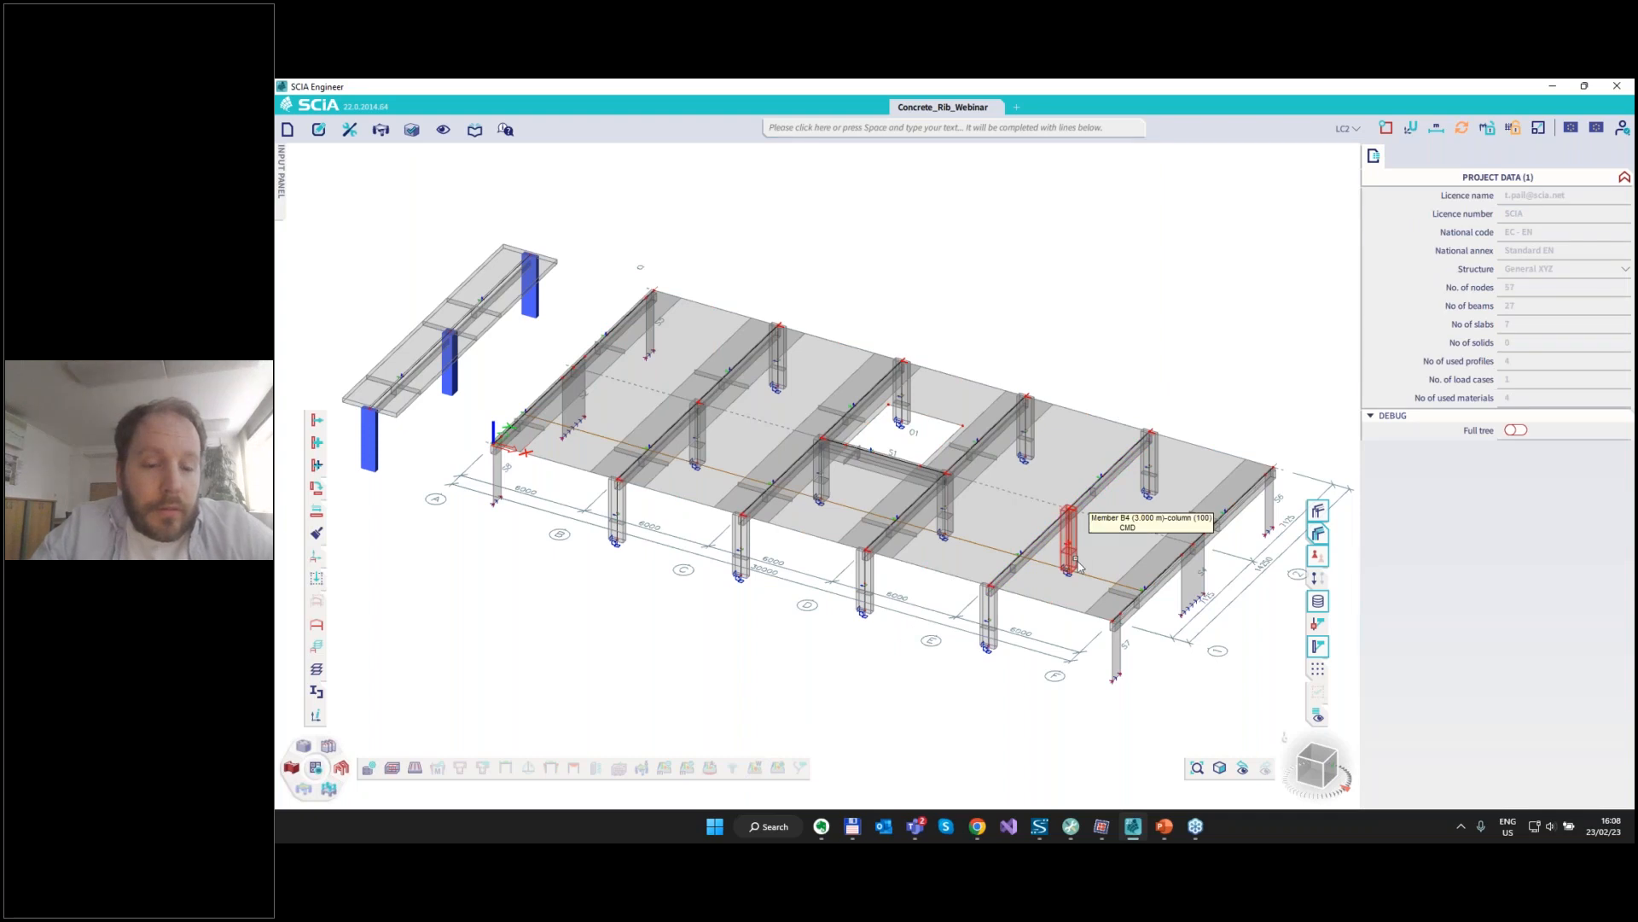
Create an internal edge in the main slab along gridline E, from the front column to the rear column above the new beams.
mouse_move(1019, 668)
middle_down()
mouse_move(977, 670)
mouse_move(1015, 675)
middle_up()
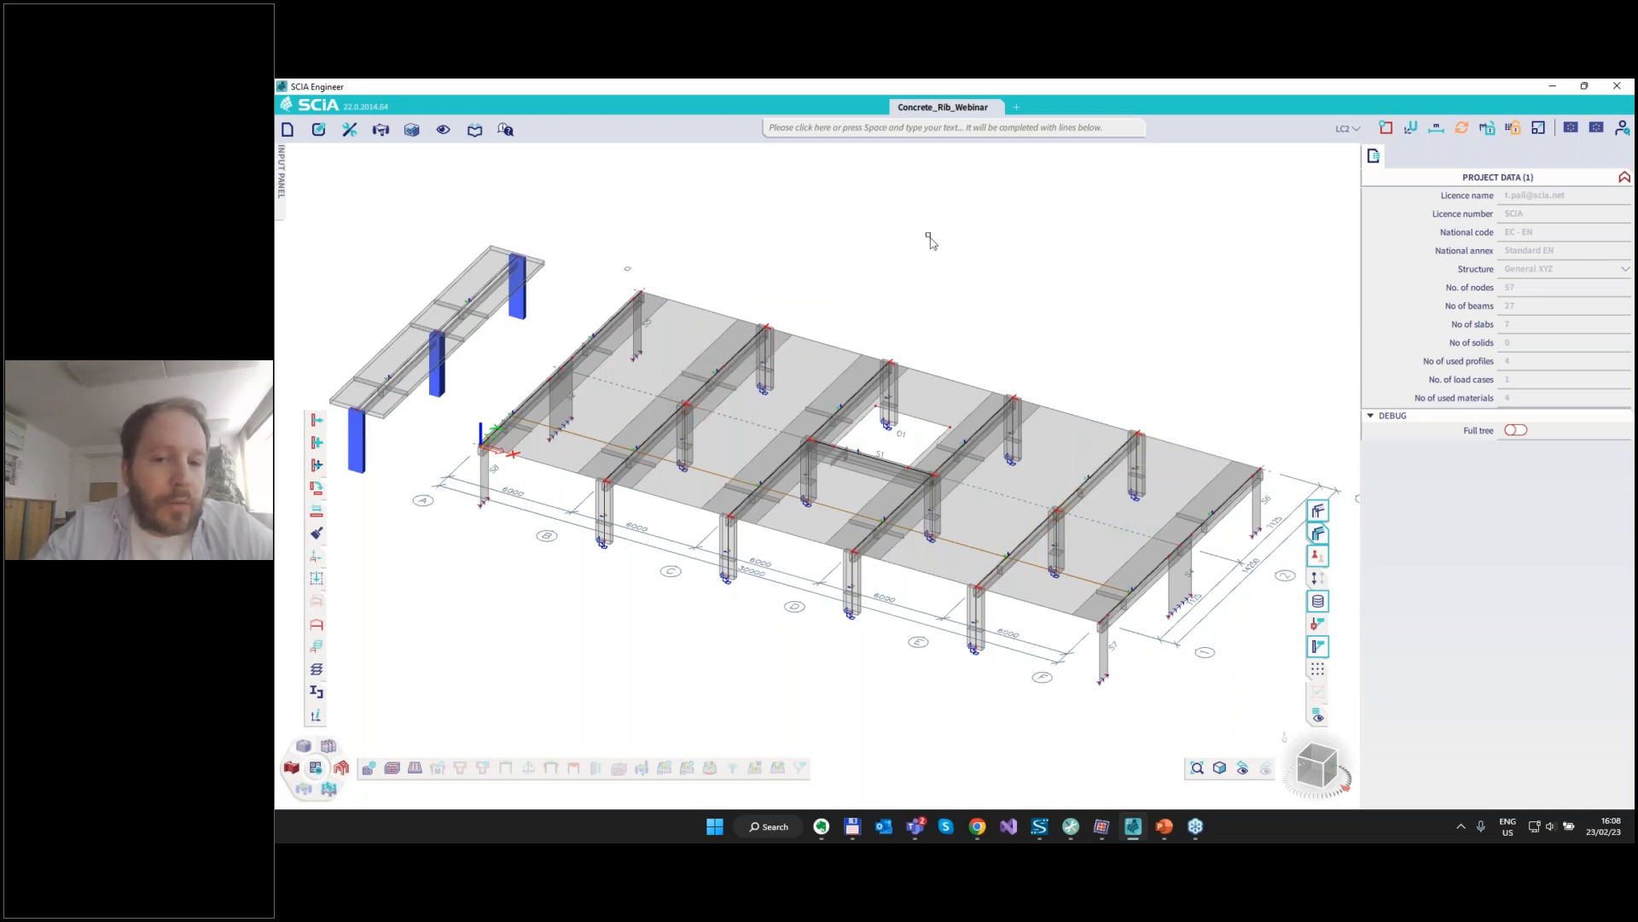
click(824, 128)
text(intern)
click(825, 345)
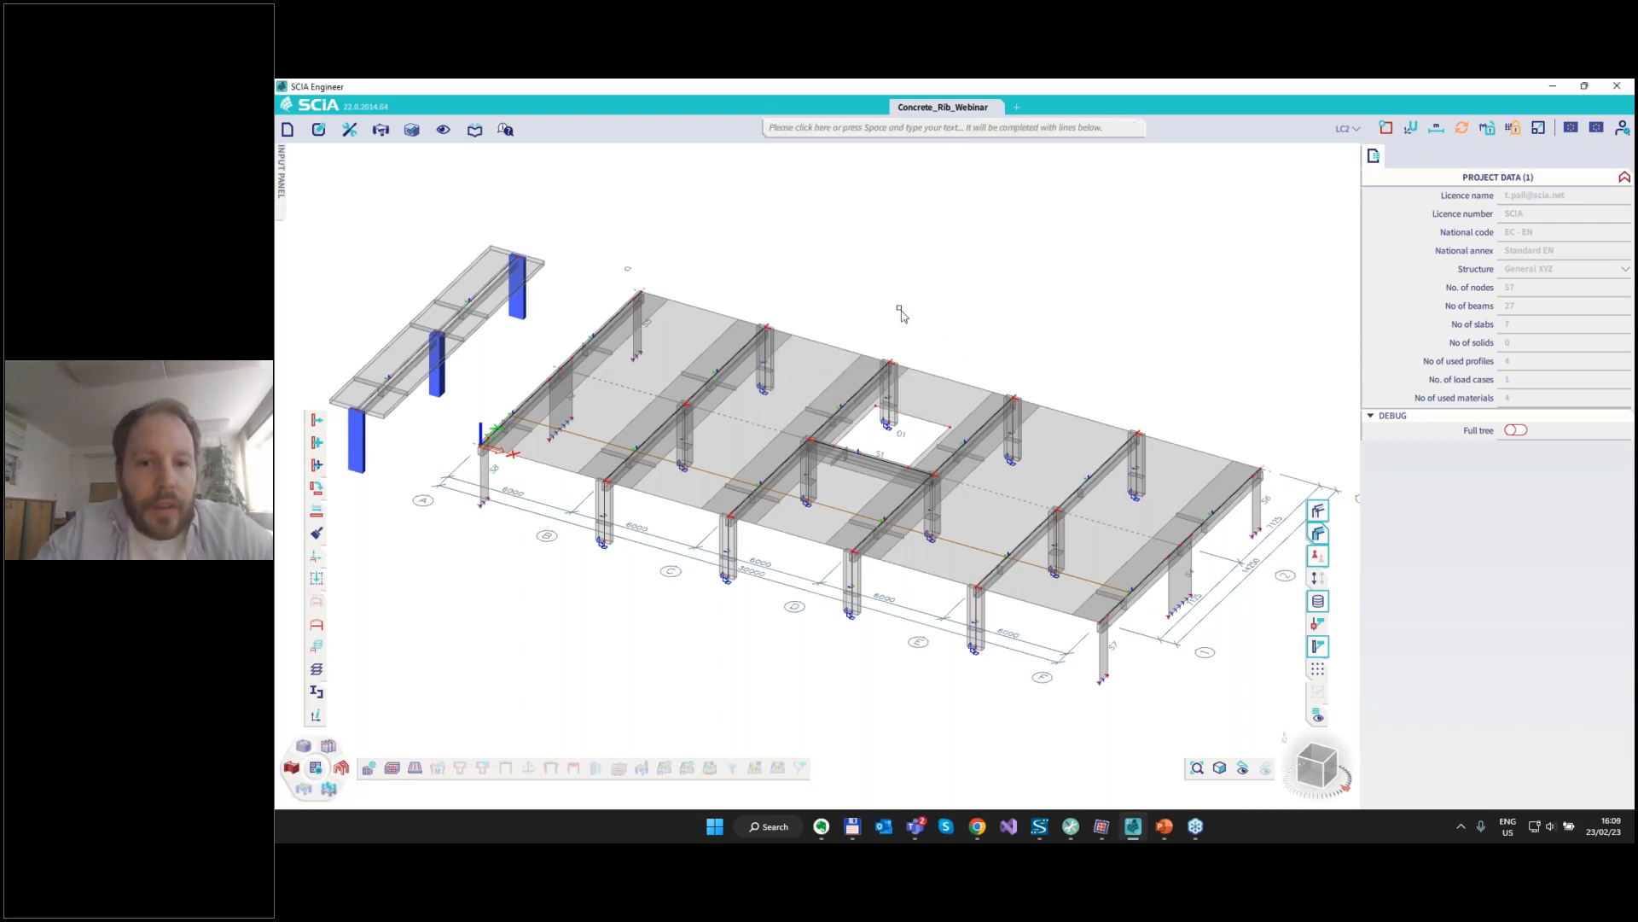
click(1082, 418)
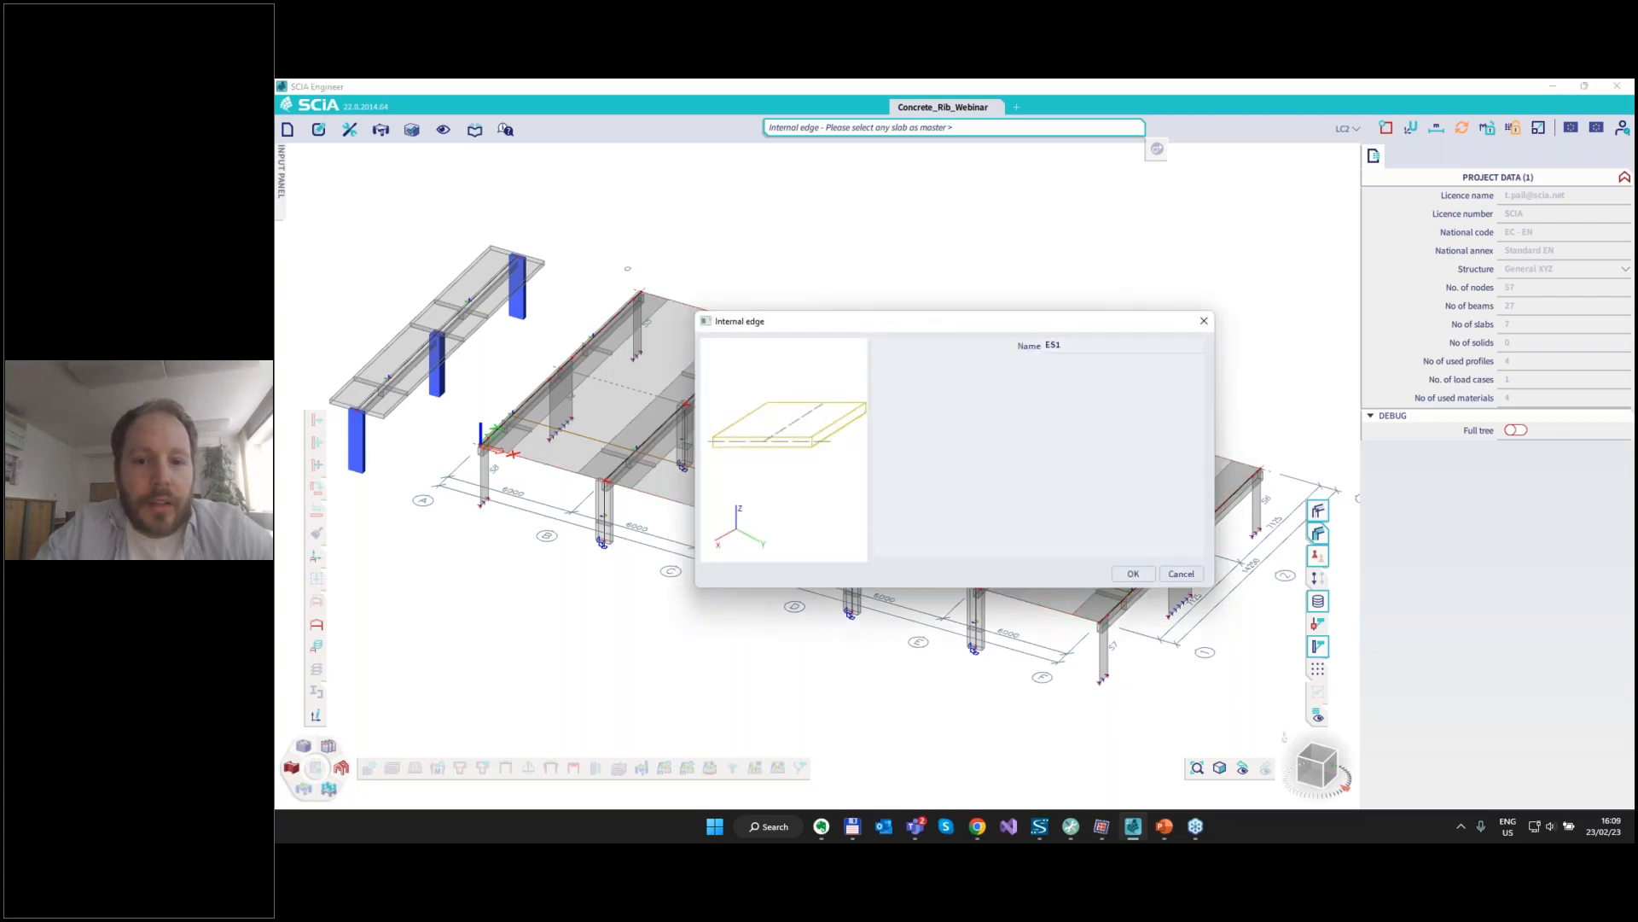
click(1132, 574)
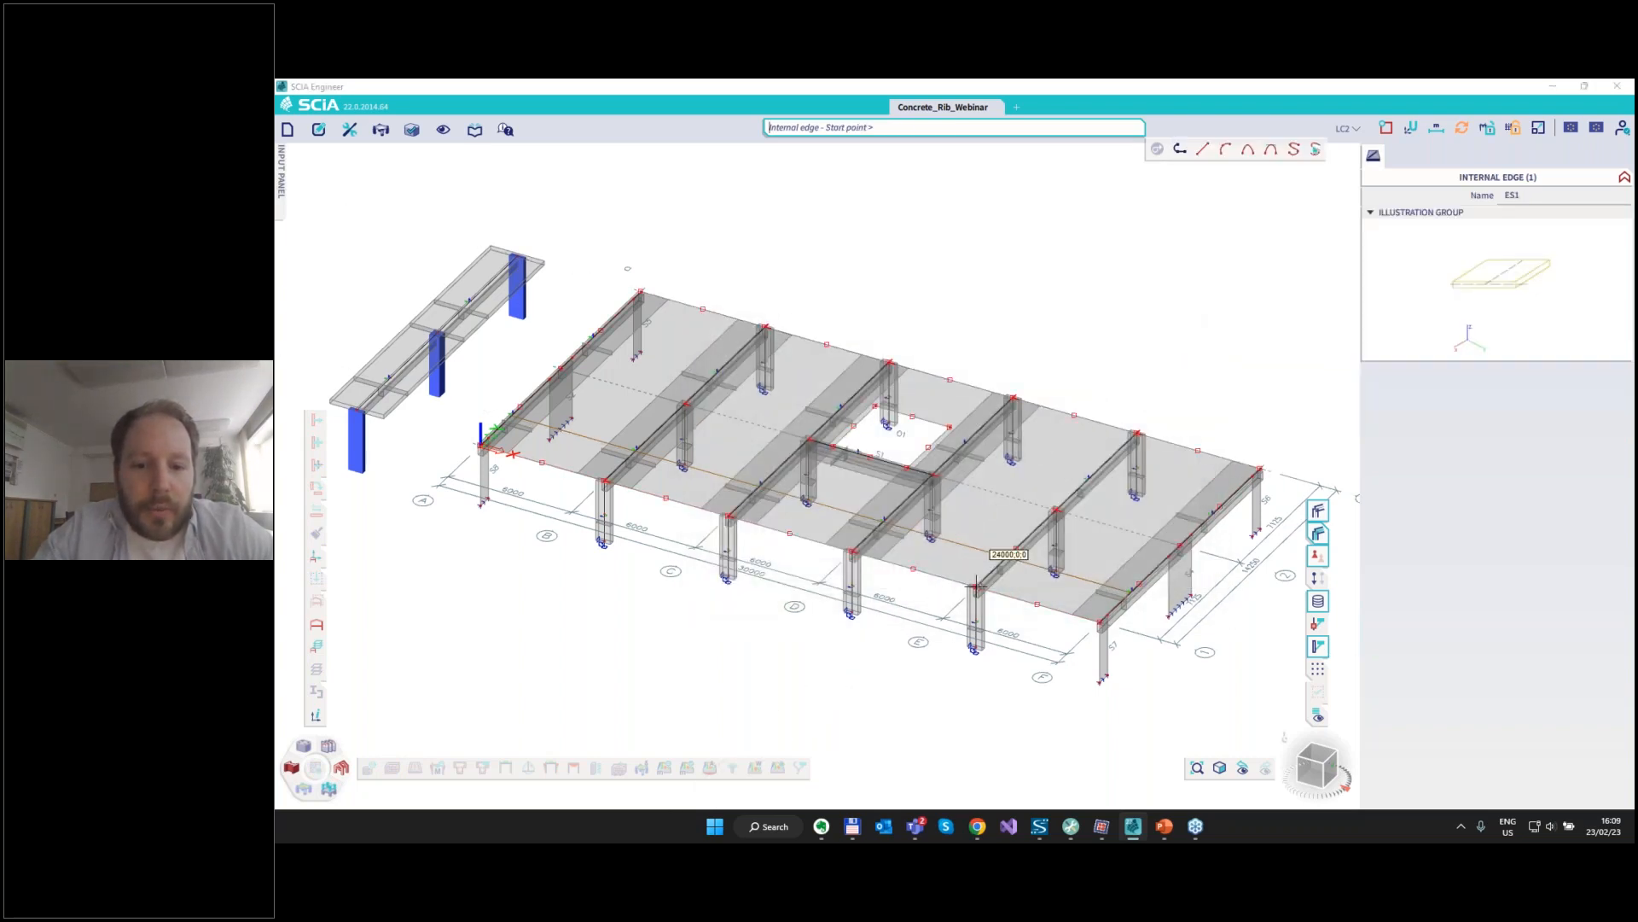
scroll(975, 587, up, 5)
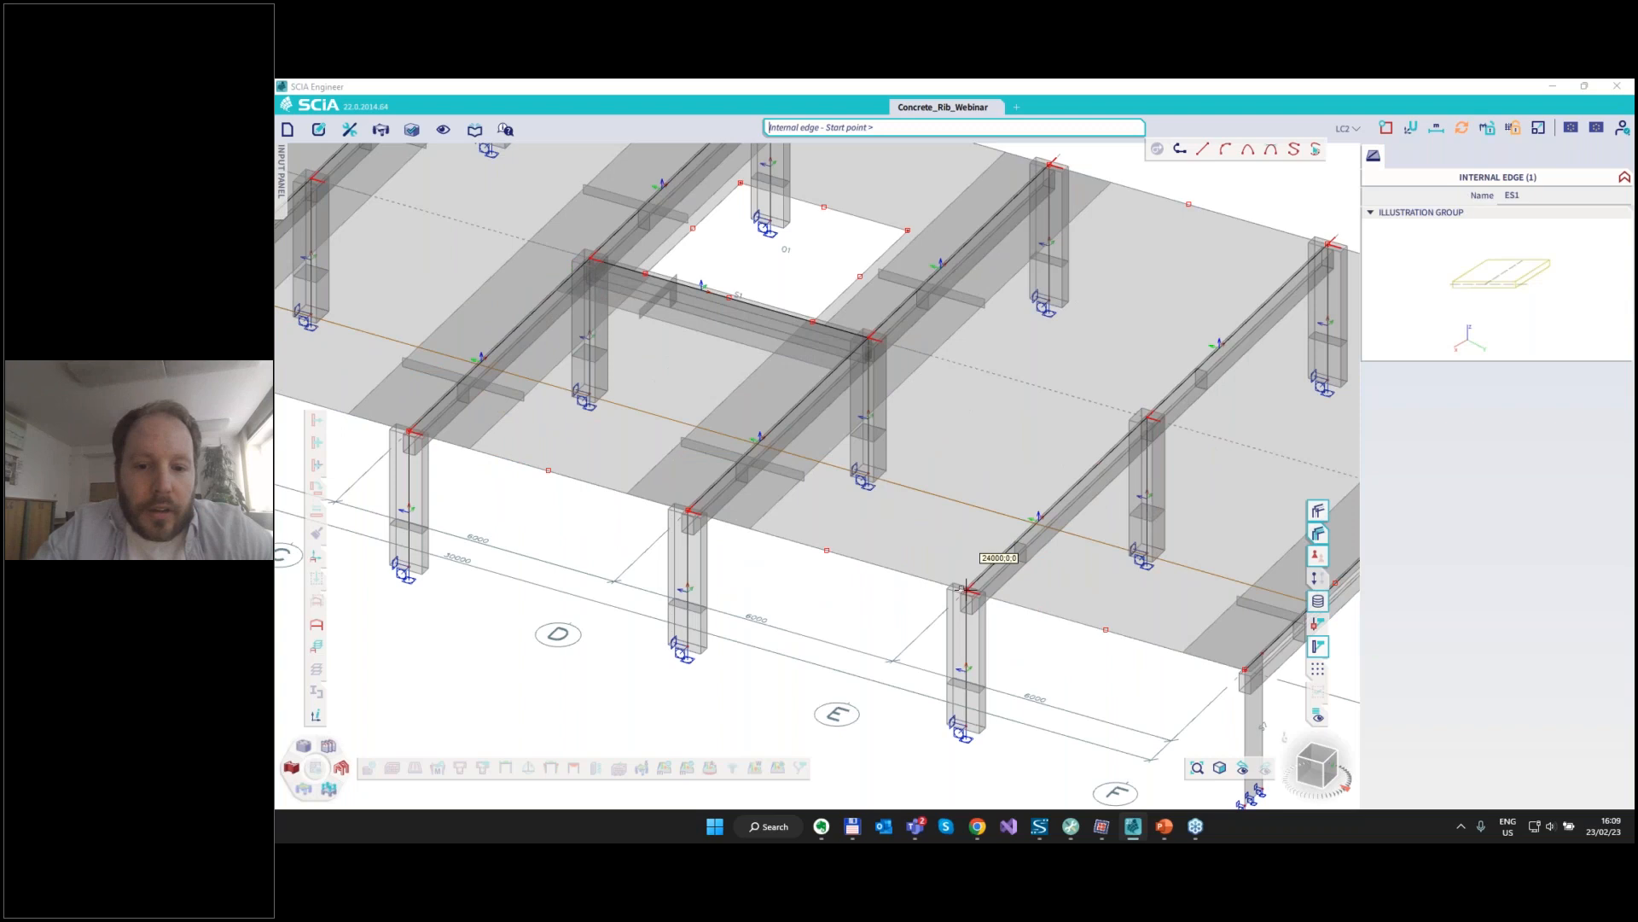
click(967, 589)
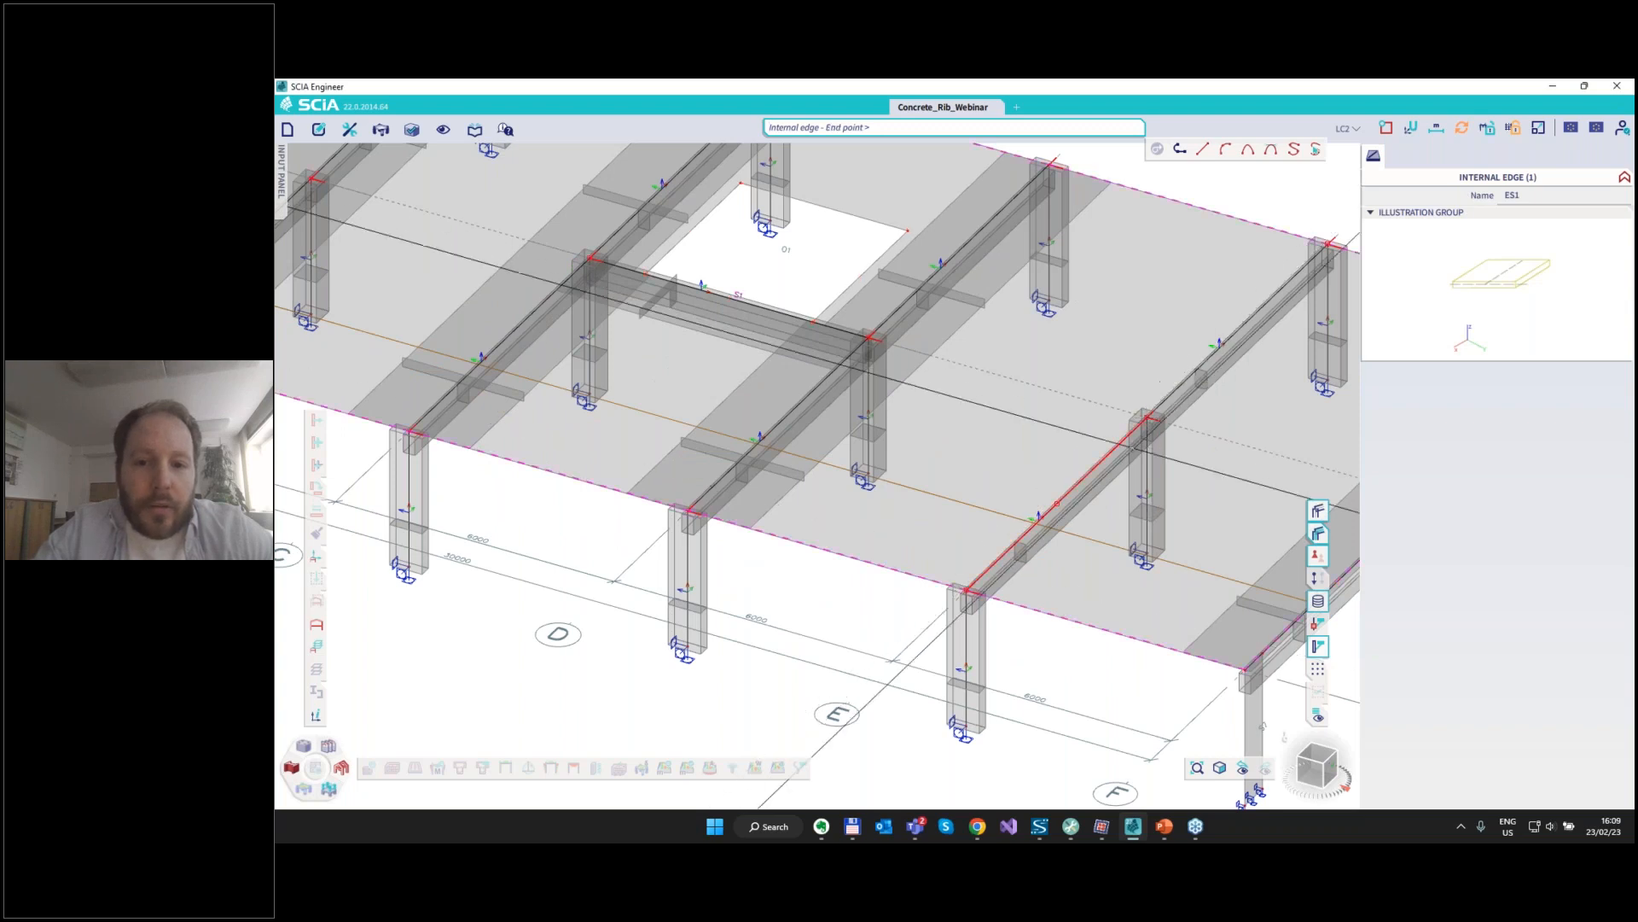
click(1329, 244)
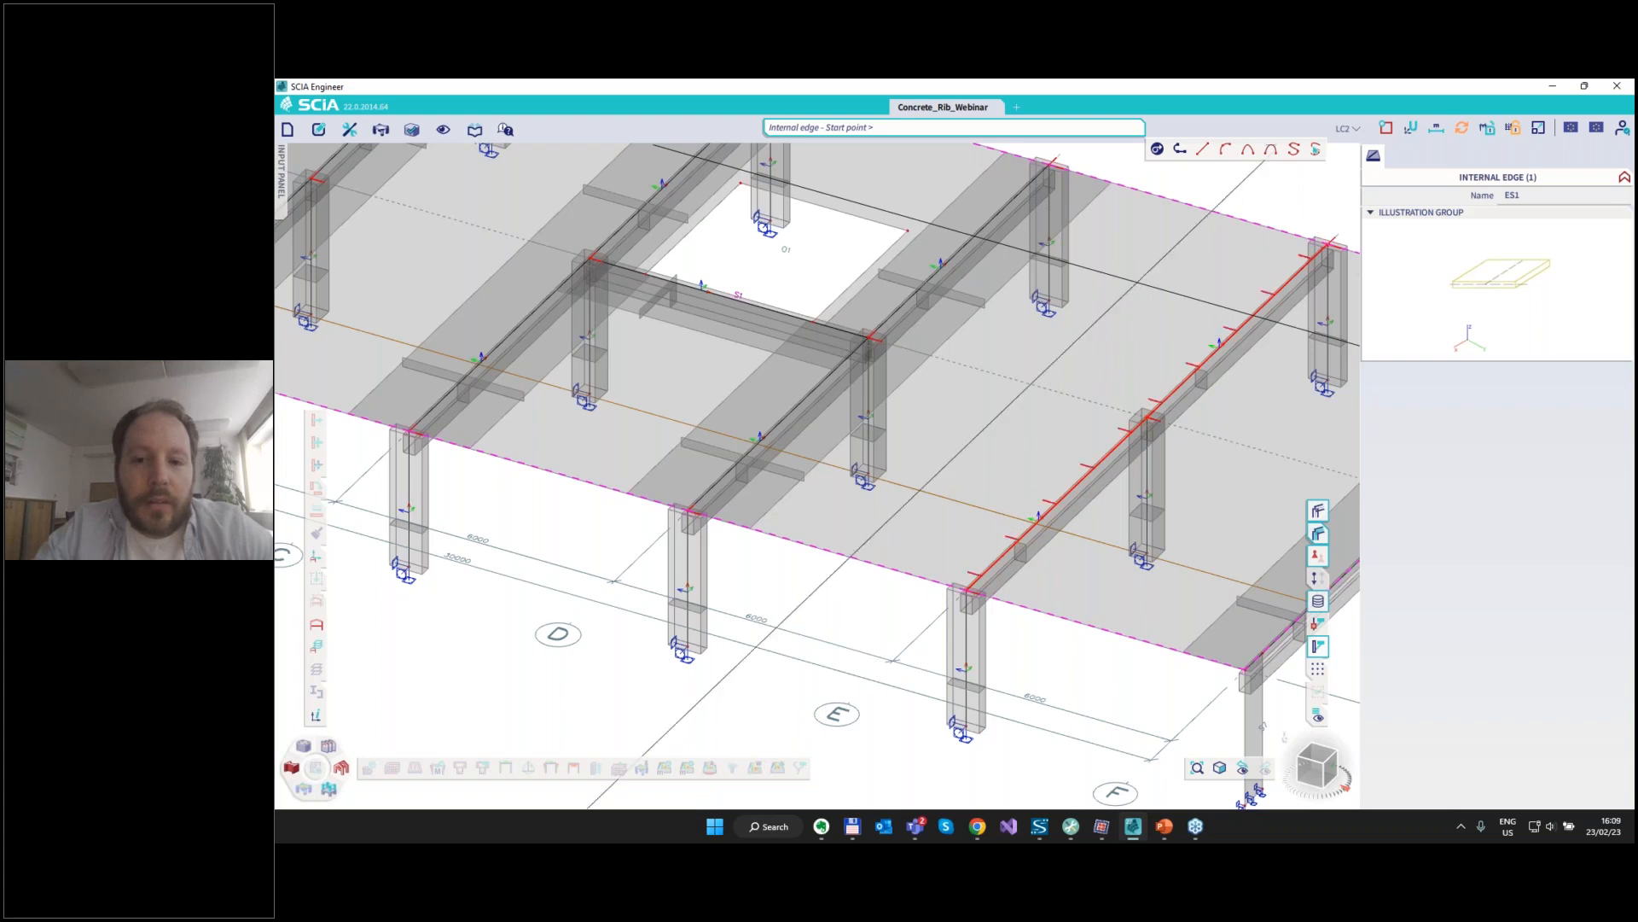
key(Escape)
key(Escape)
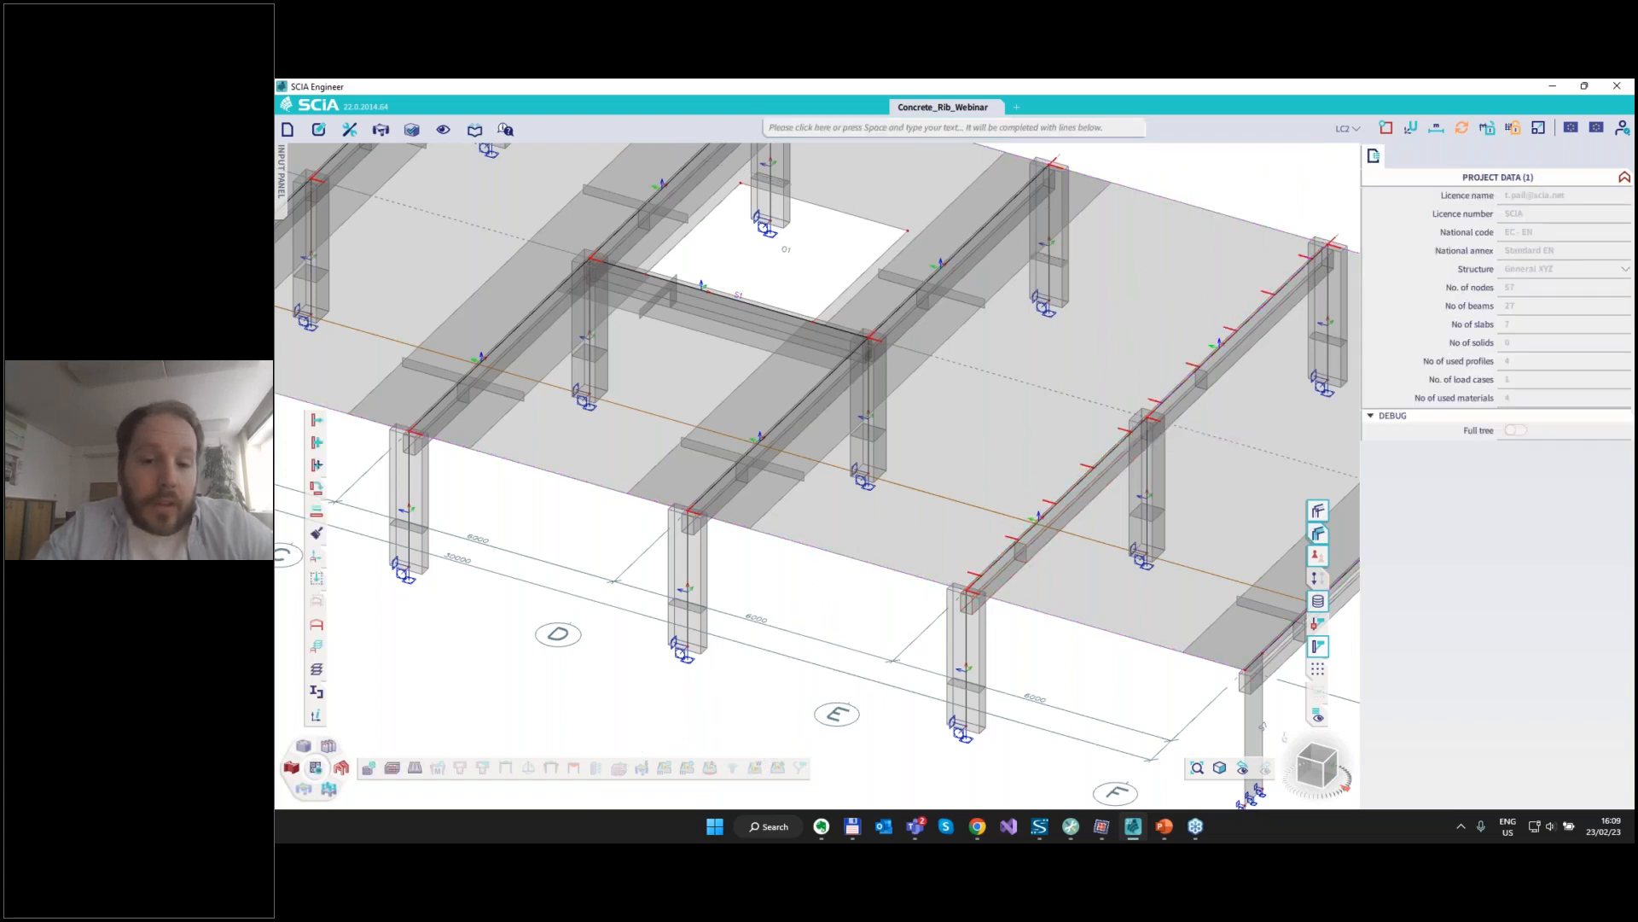
Run the FE linear analysis of the model.
scroll(1126, 479, down, 5)
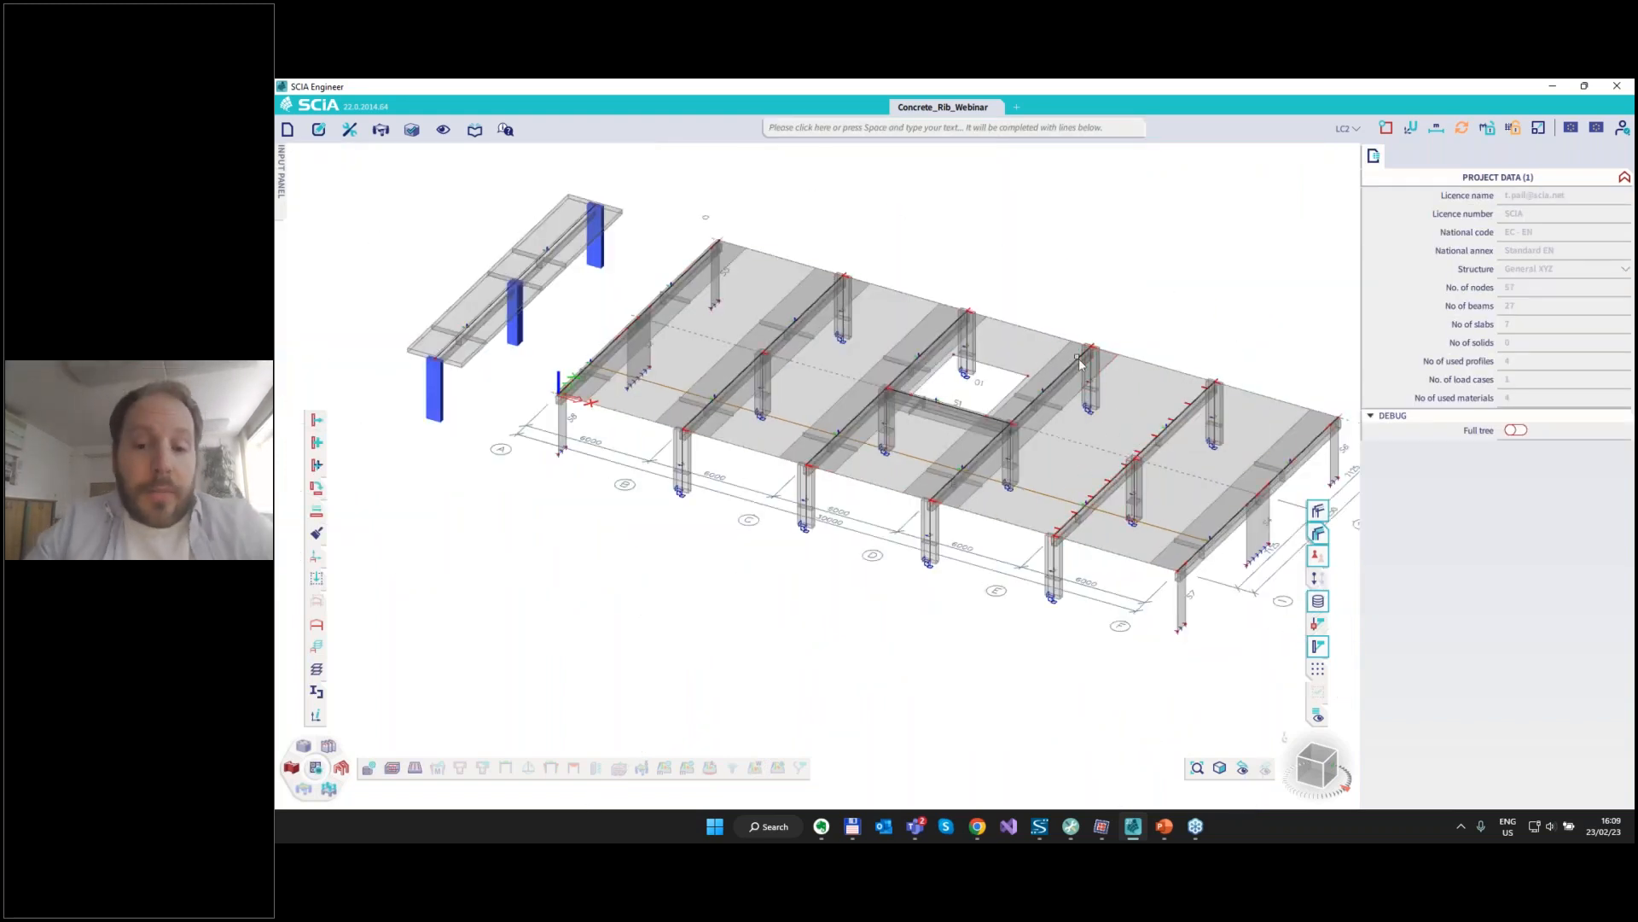
scroll(1121, 417, up, 3)
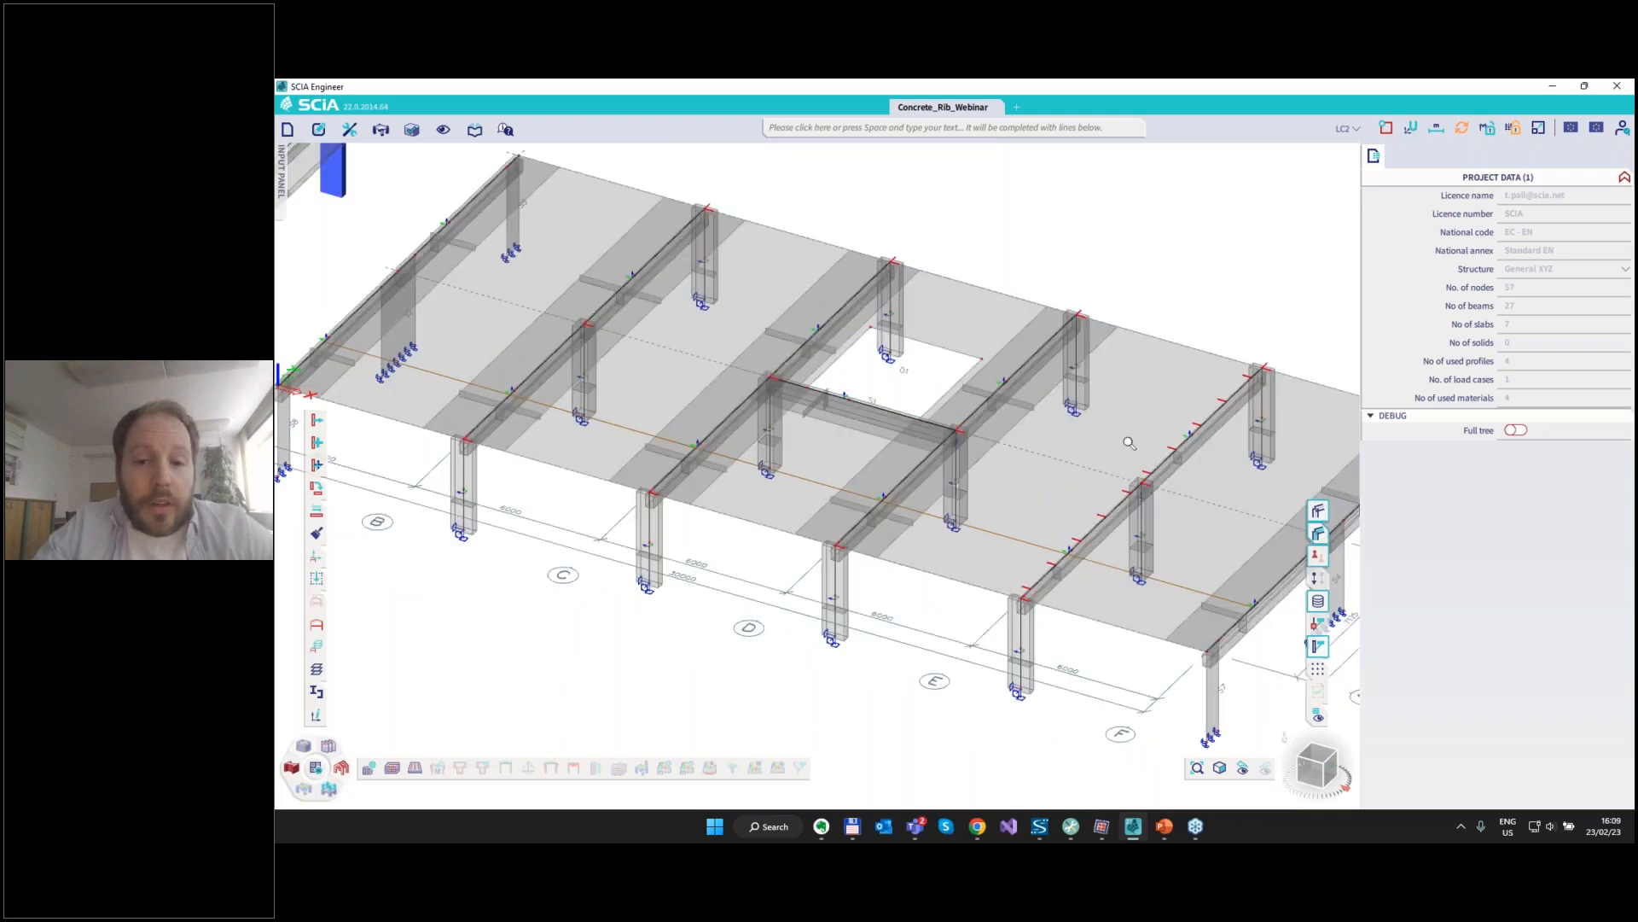
scroll(1130, 443, down, 4)
scroll(1186, 452, up, 1)
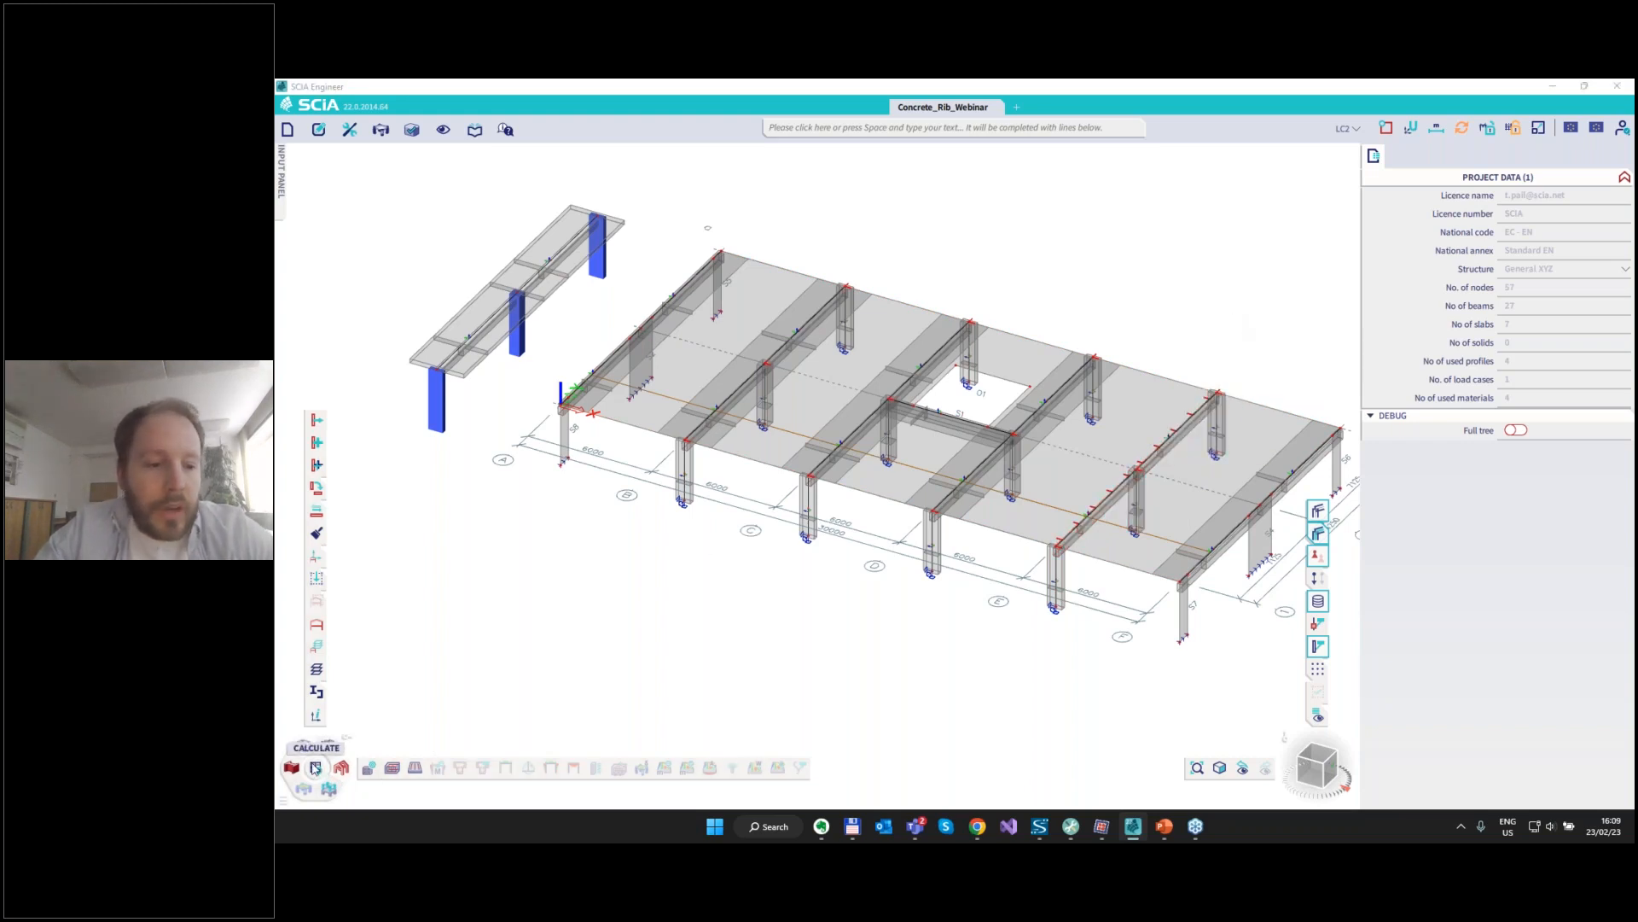
click(330, 745)
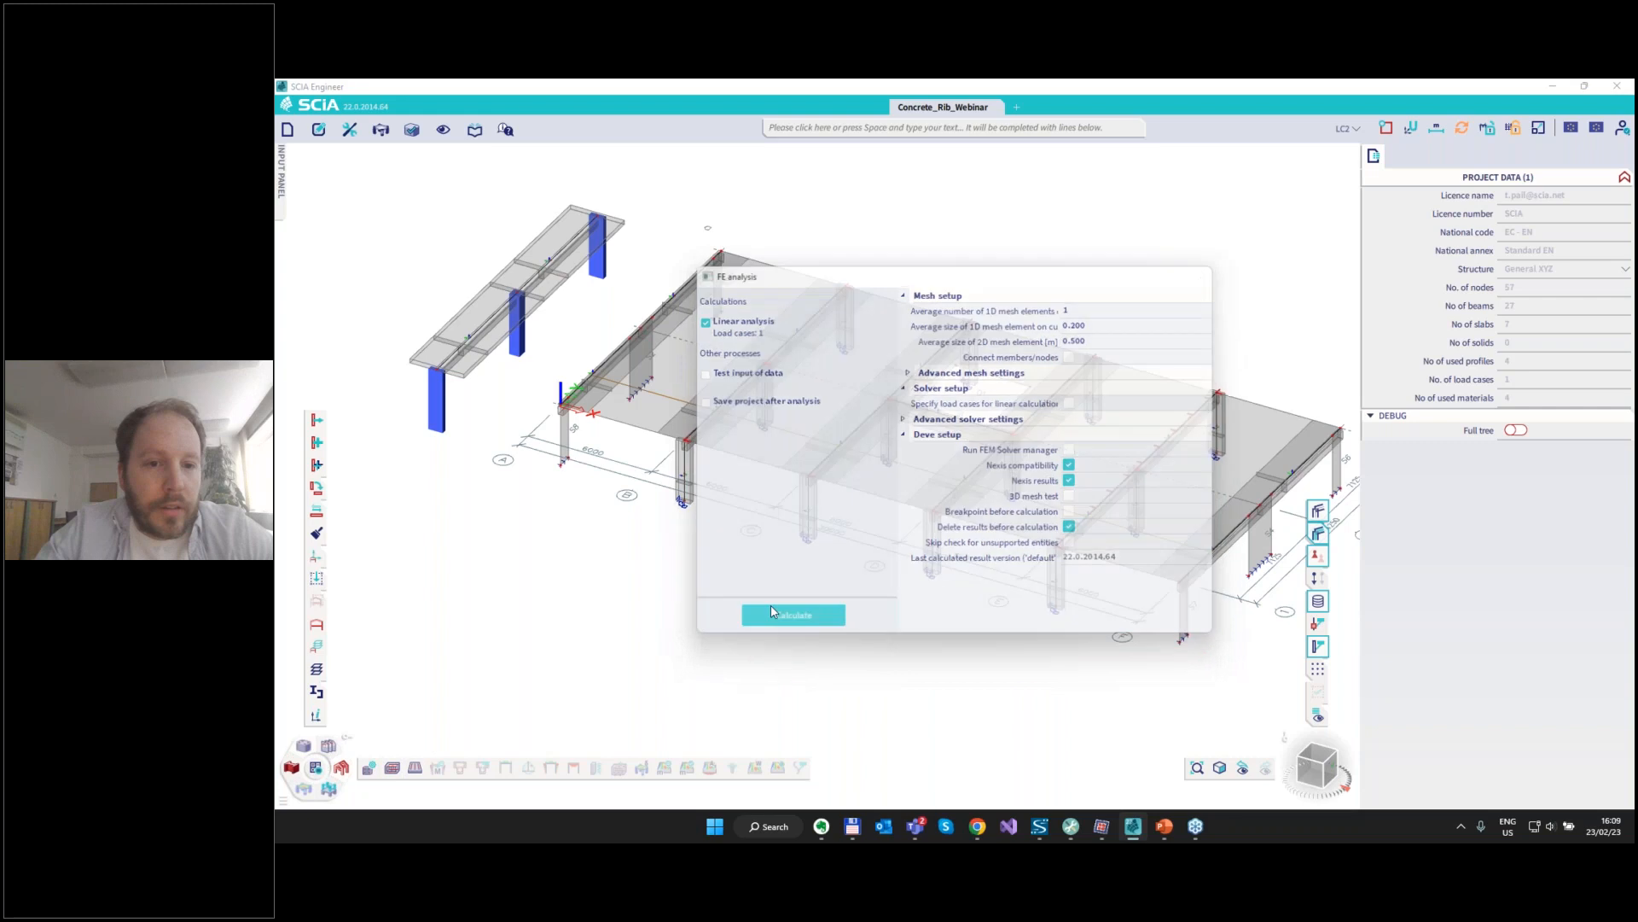
click(772, 606)
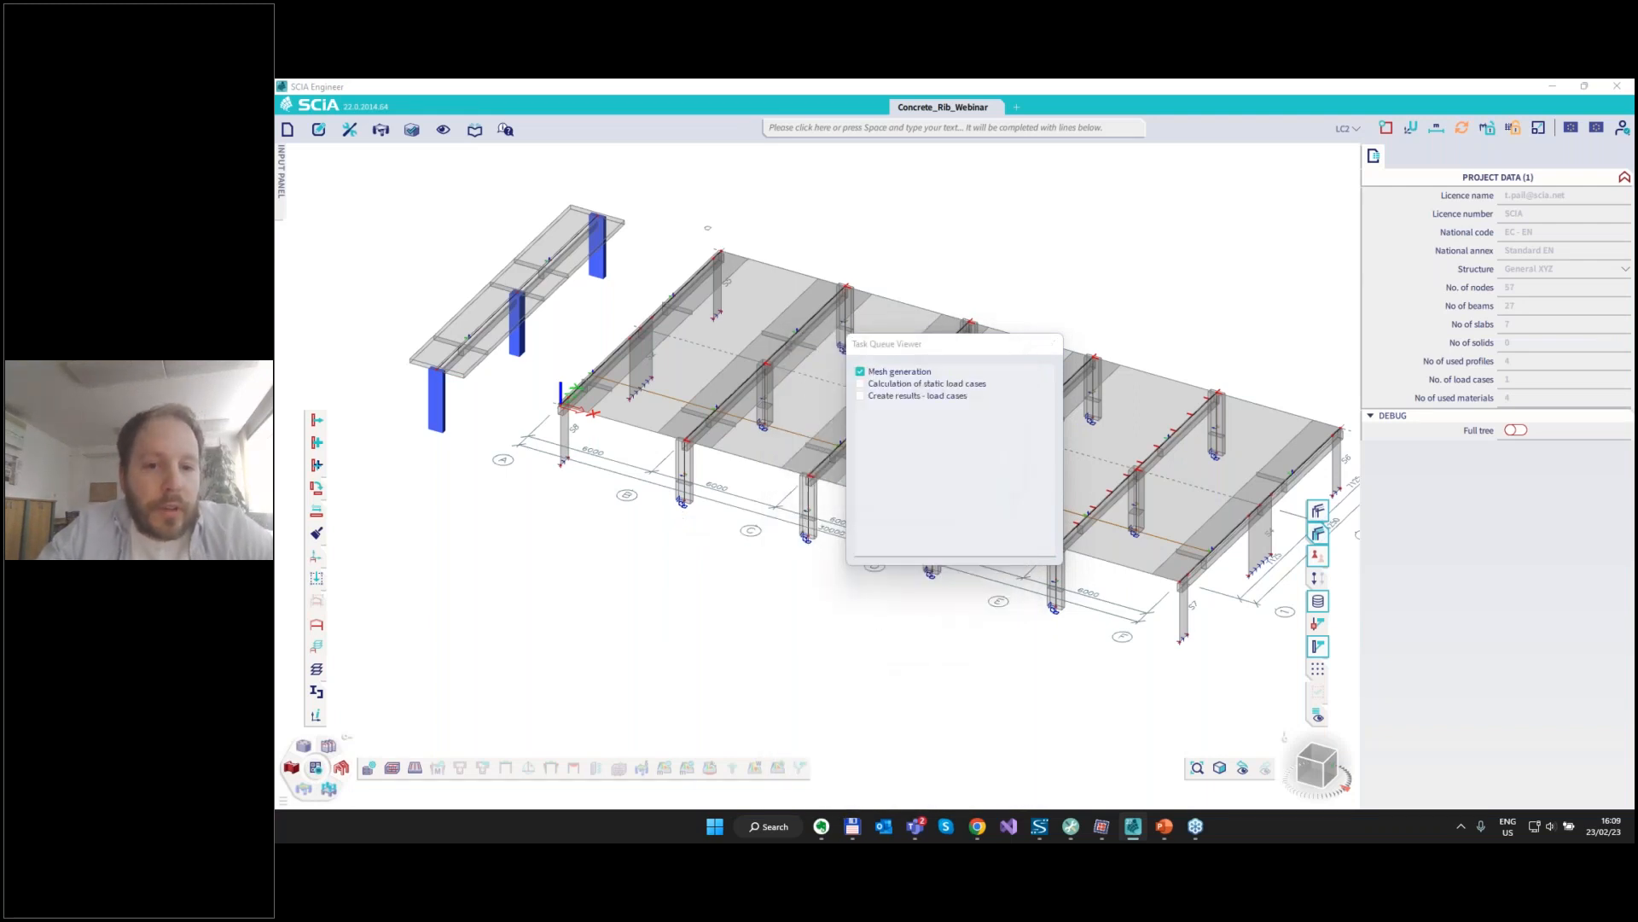
click(1041, 523)
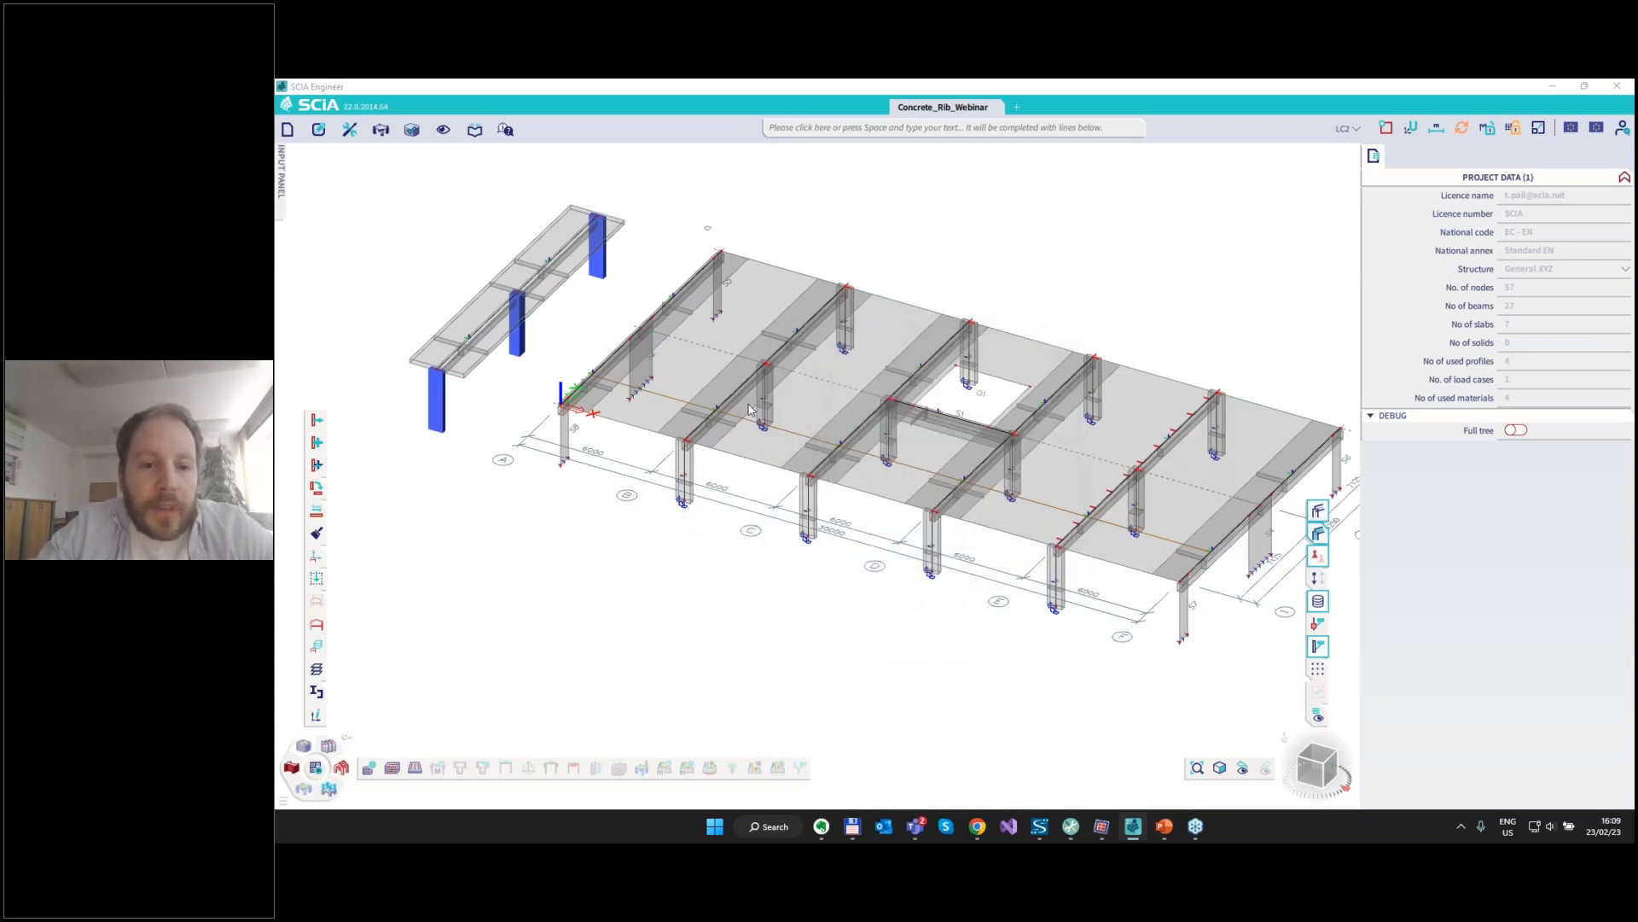
Select the two ribs on gridline B and the two beams on gridline E and open the 3D displacement results.
click(827, 345)
click(1171, 463)
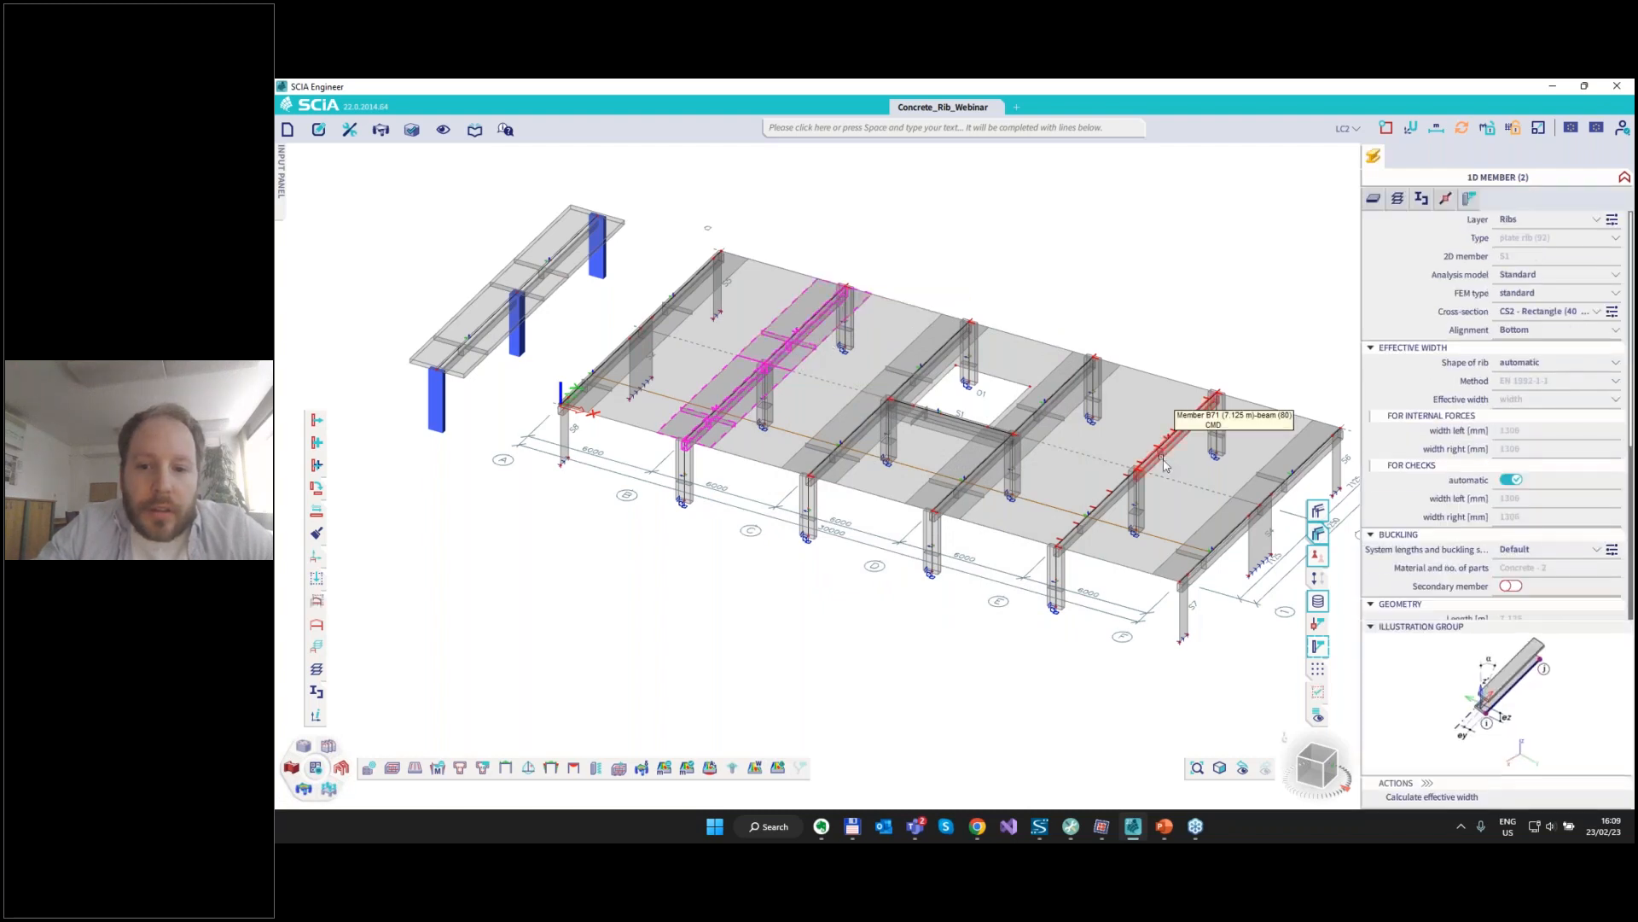
click(1111, 516)
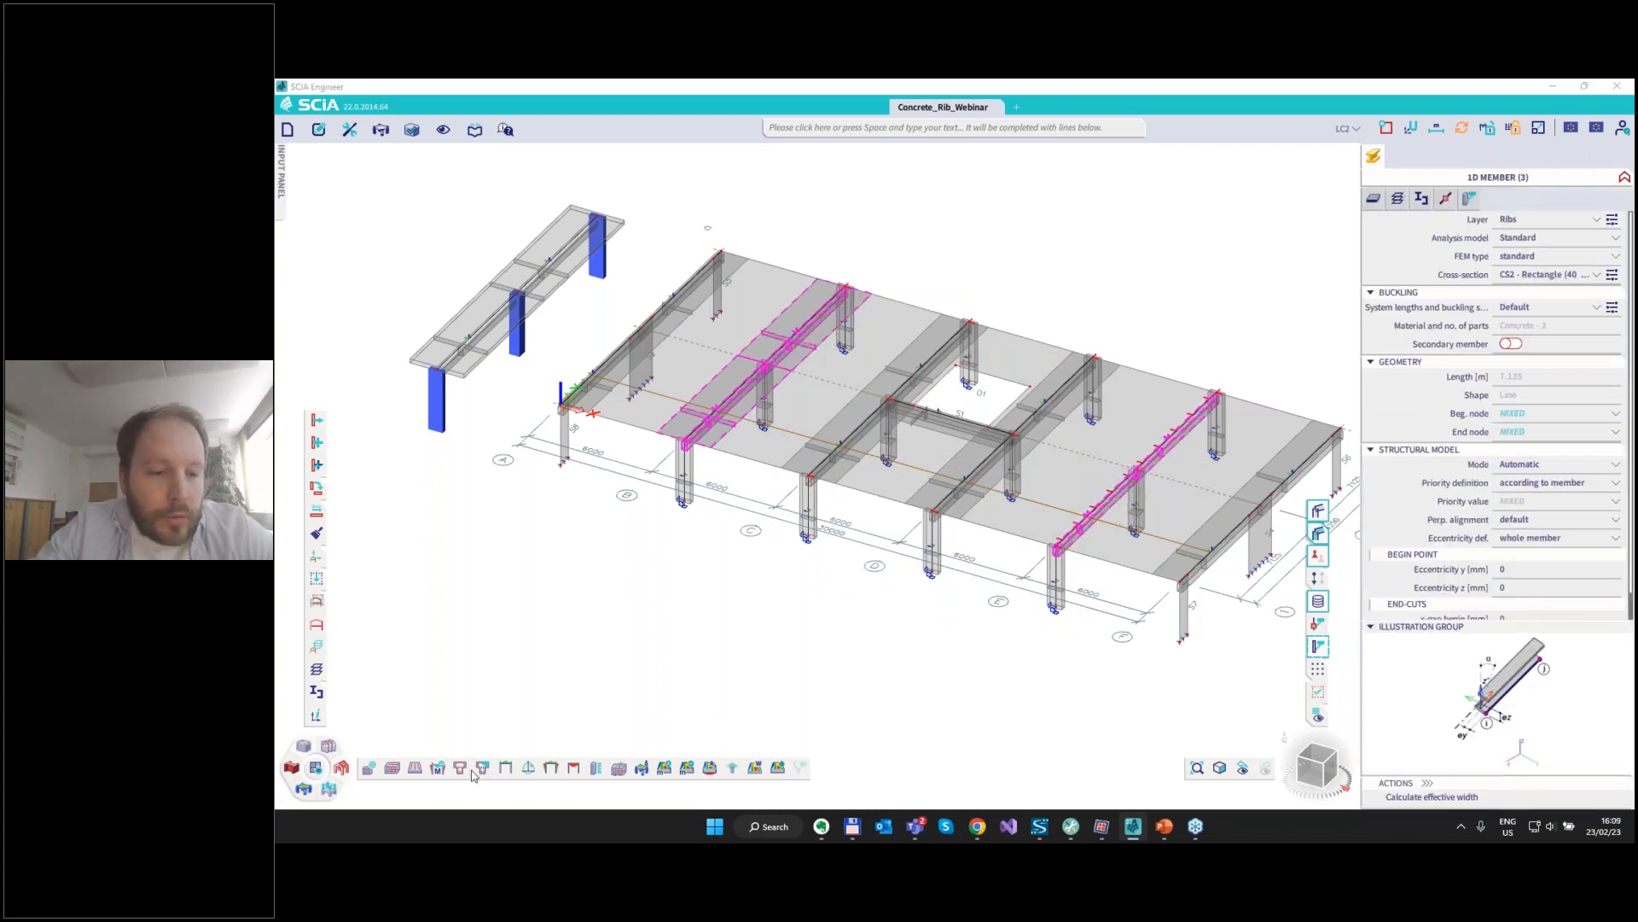
click(304, 788)
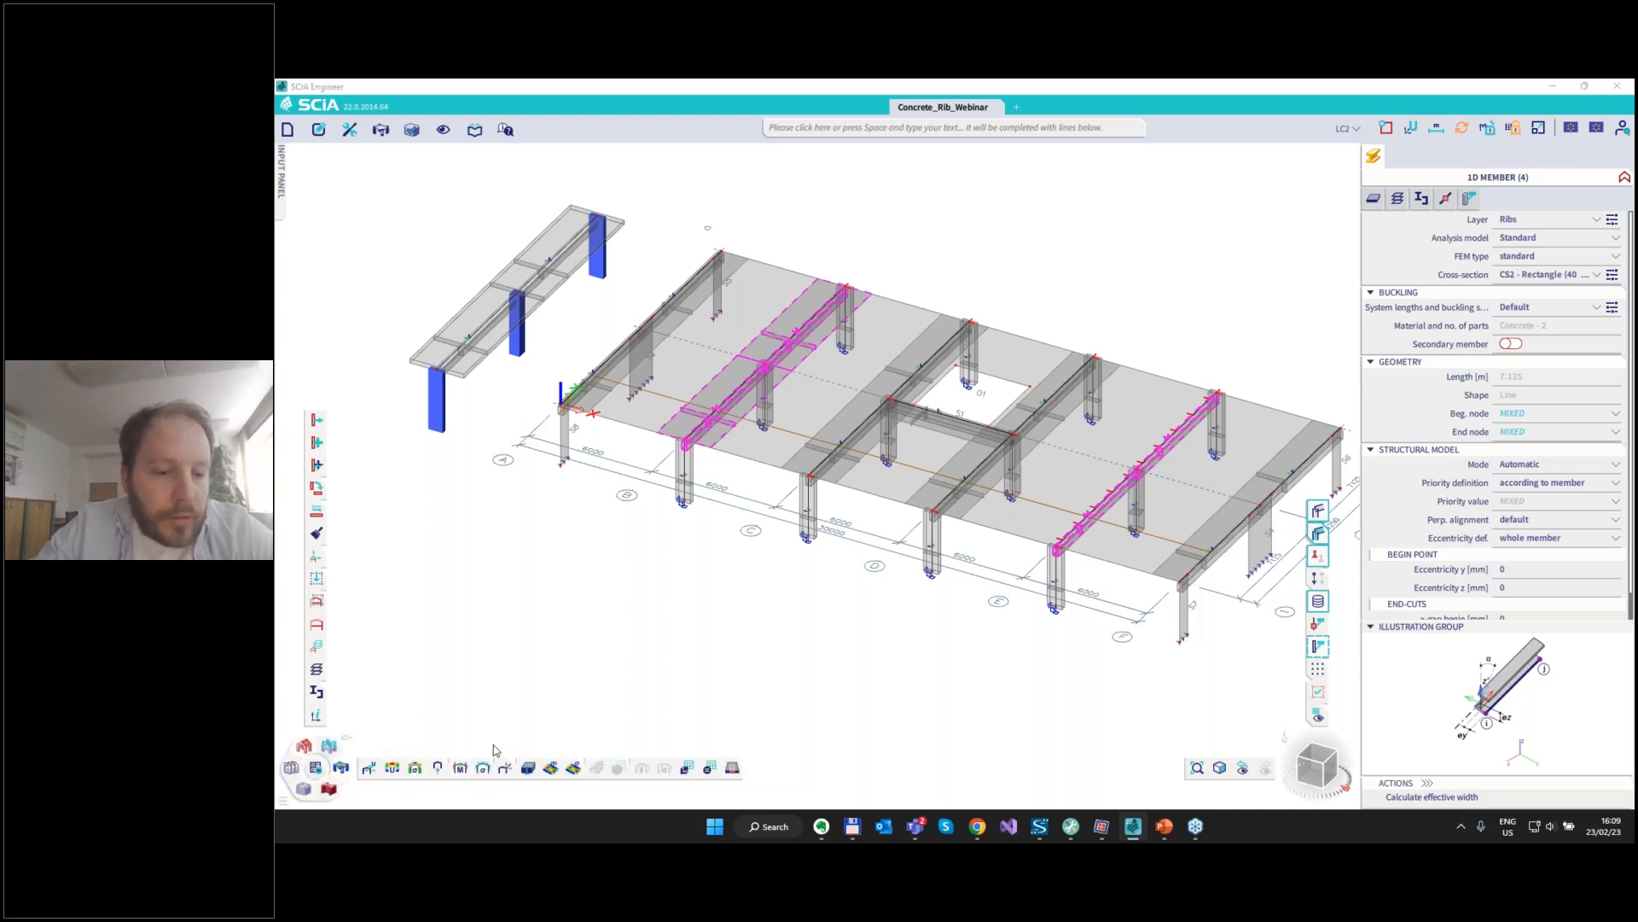
click(392, 767)
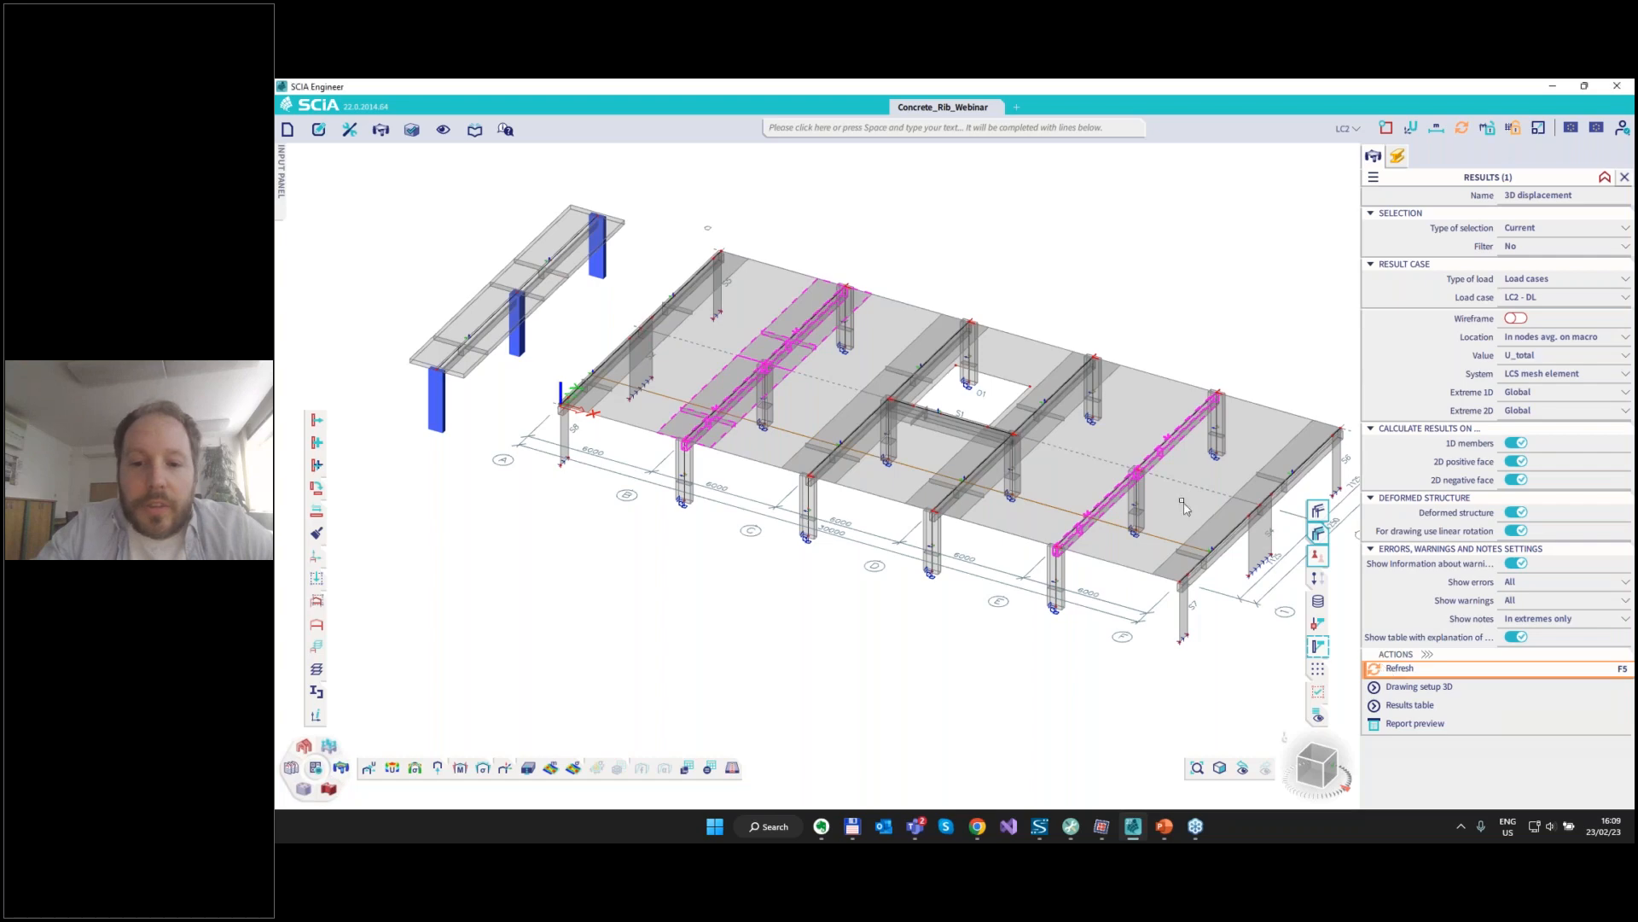
Display the U_total displacement for LC2 on the selected ribs and beams, compare the deflections, and clear the selection.
key(F5)
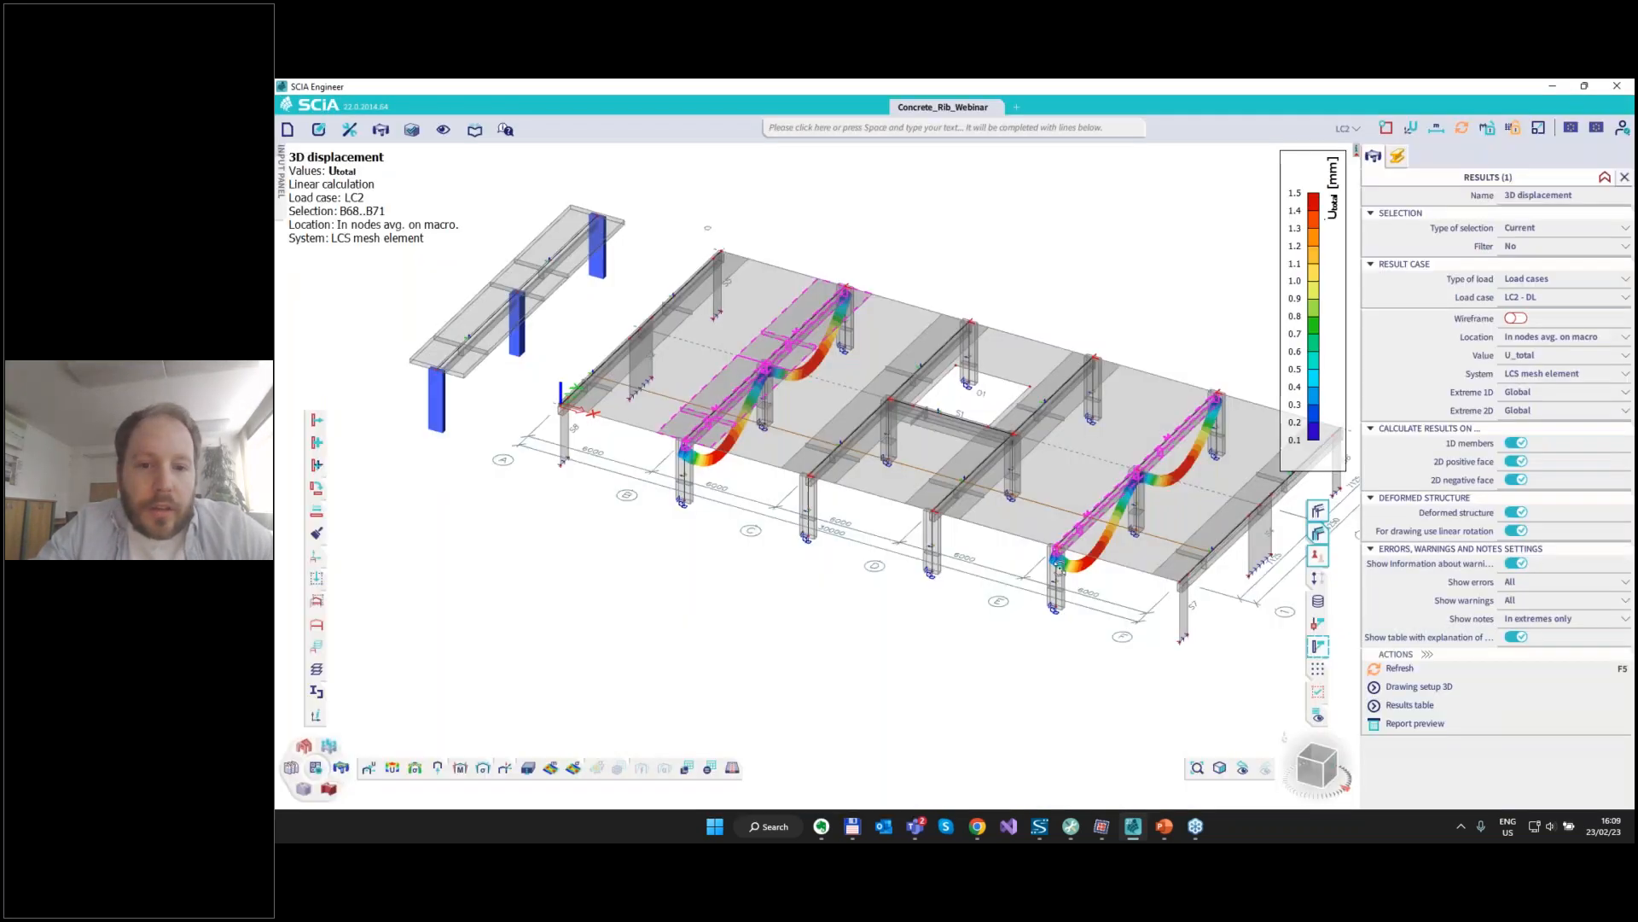
ctrl+right_drag(1058, 569, 947, 527)
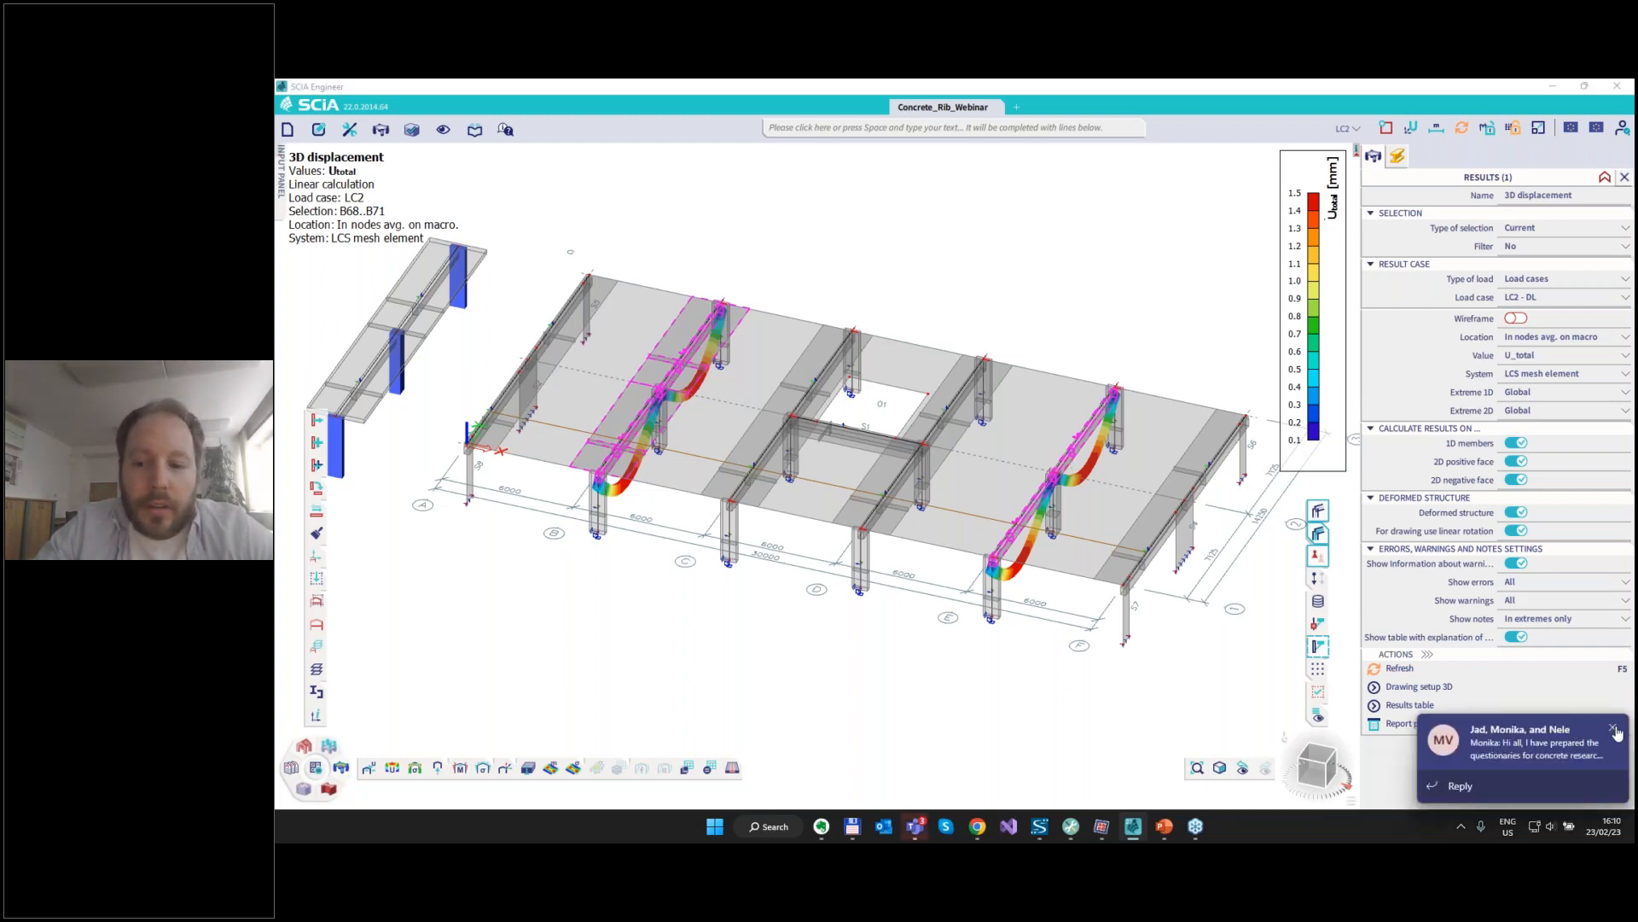
click(1613, 729)
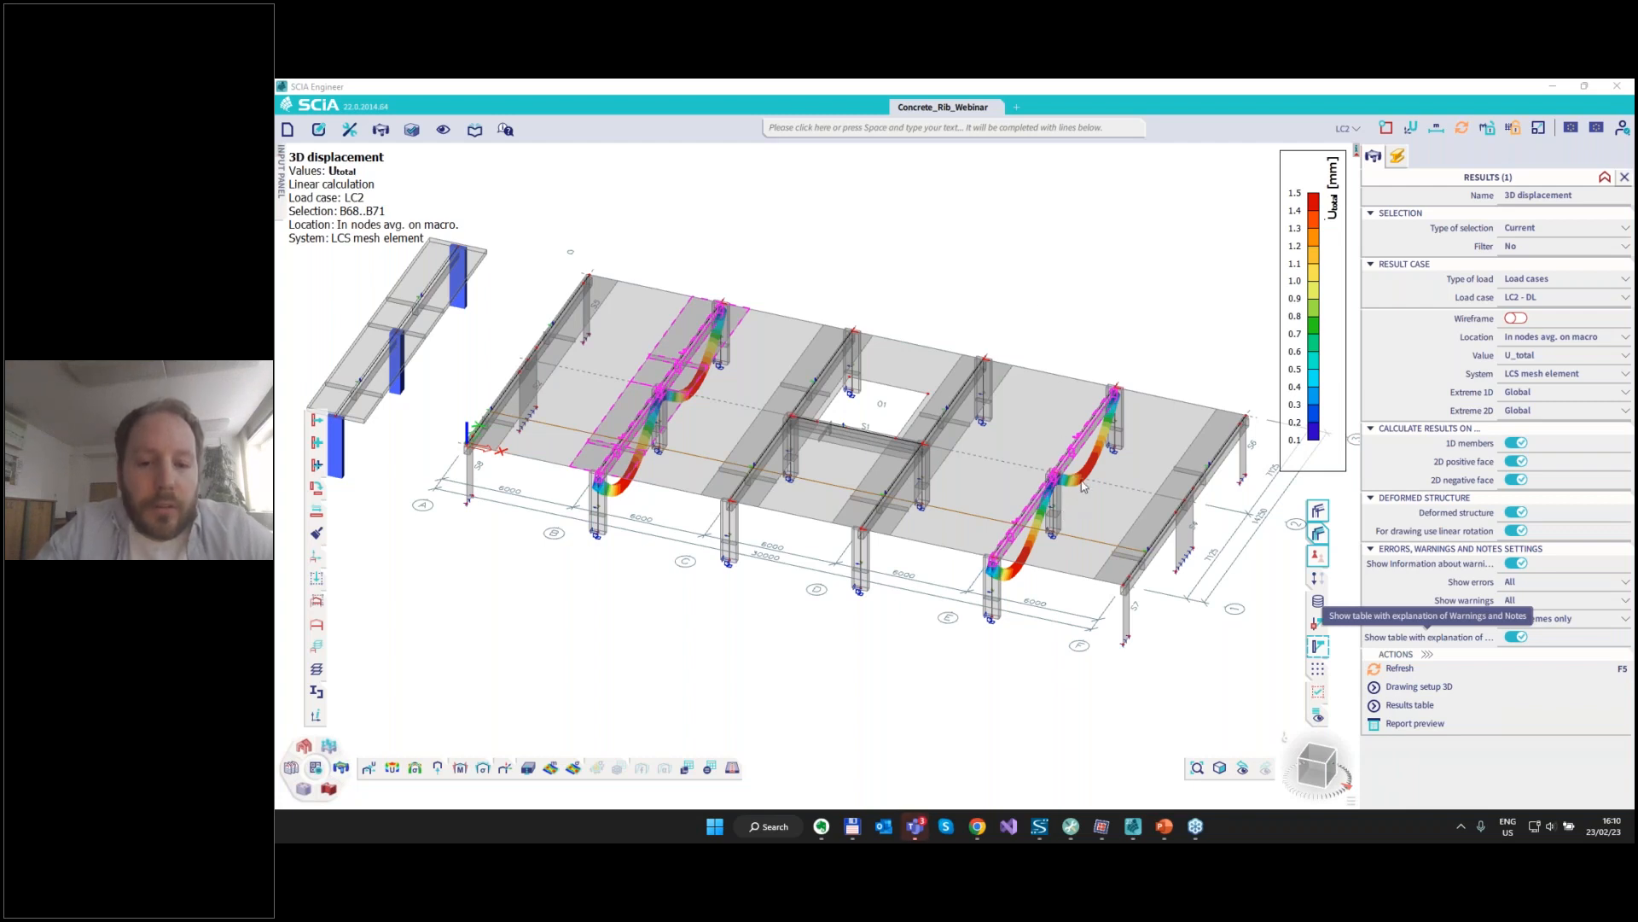
click(989, 270)
key(Escape)
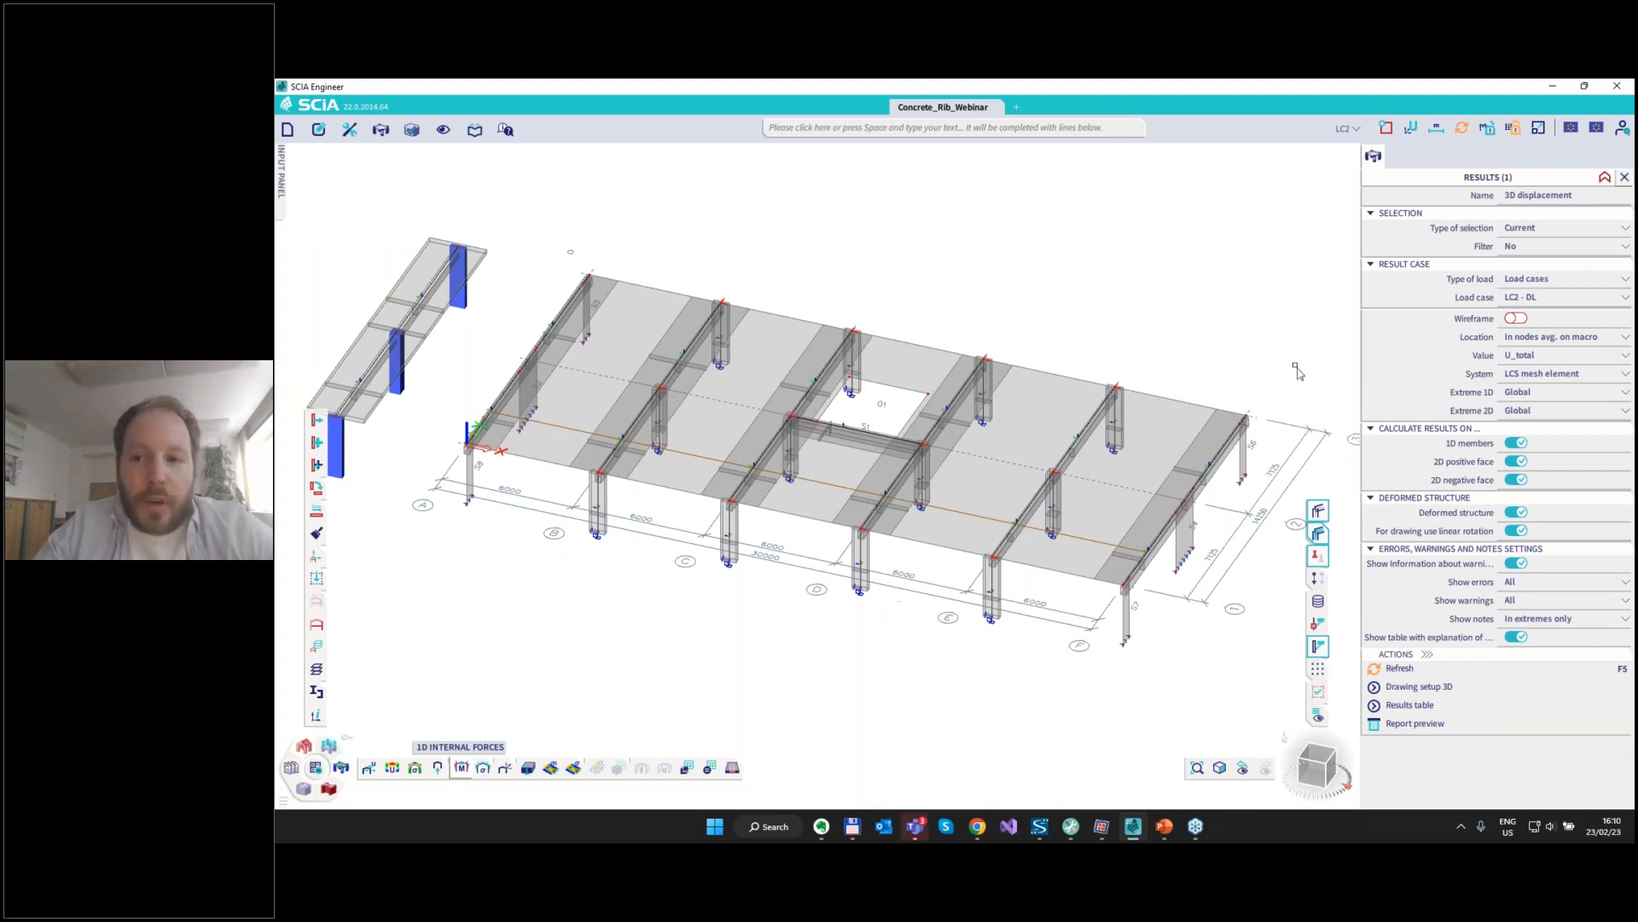
Display the LC2 M_y 1D internal forces on the gridline B ribs and gridline E beams with the Rib option off.
ctrl+right_drag(846, 664, 830, 655)
click(656, 399)
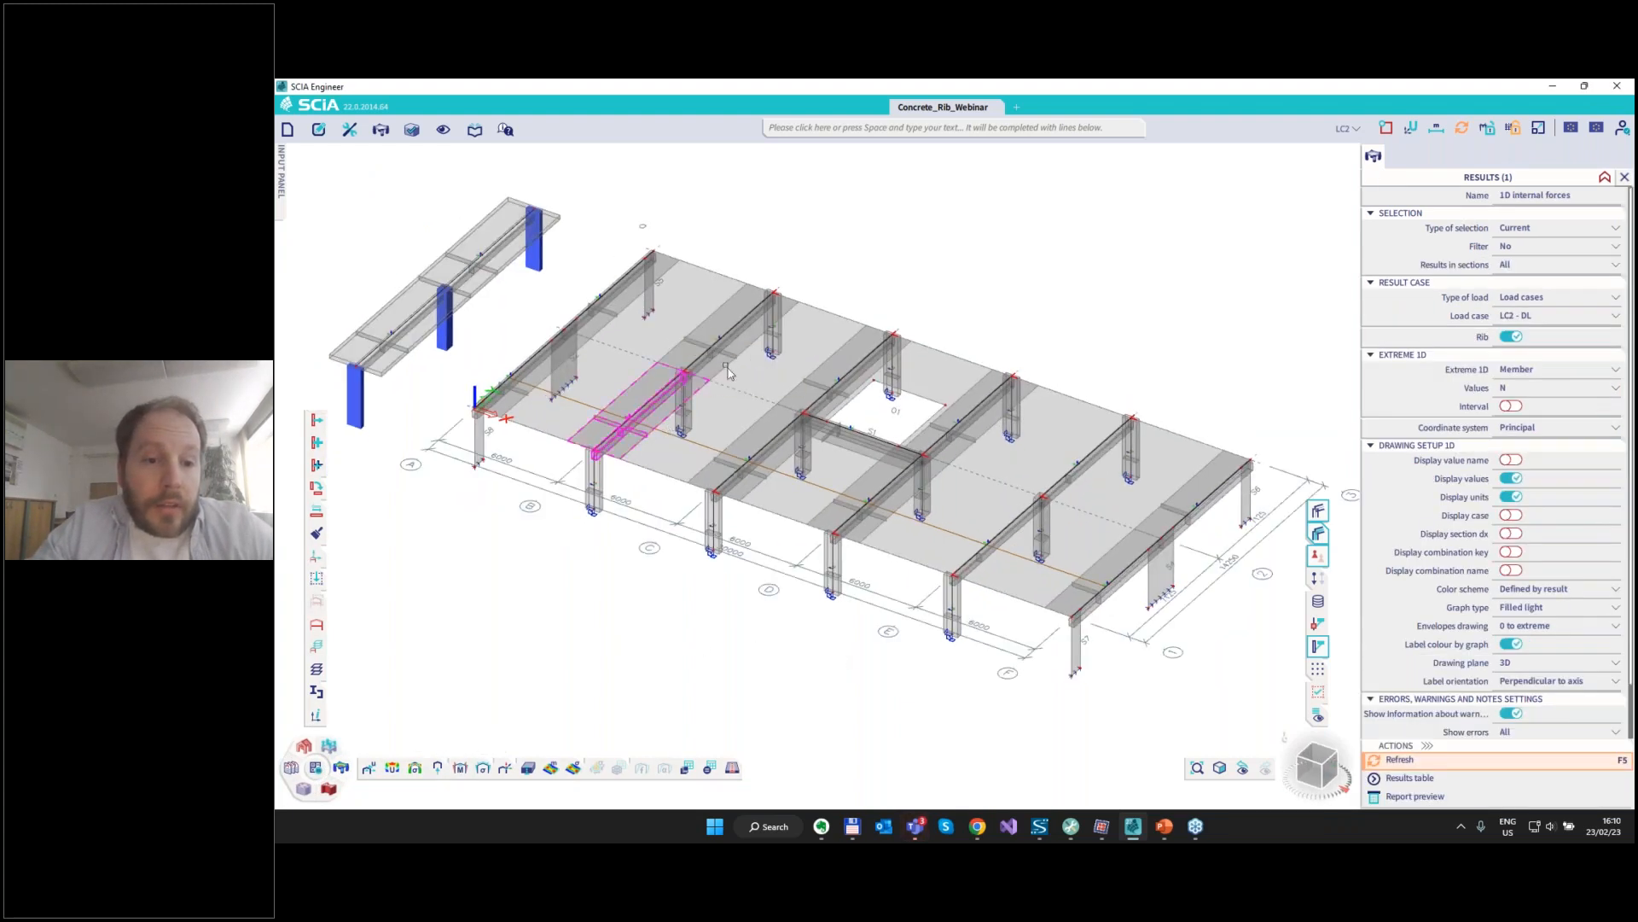
click(1077, 486)
click(1009, 542)
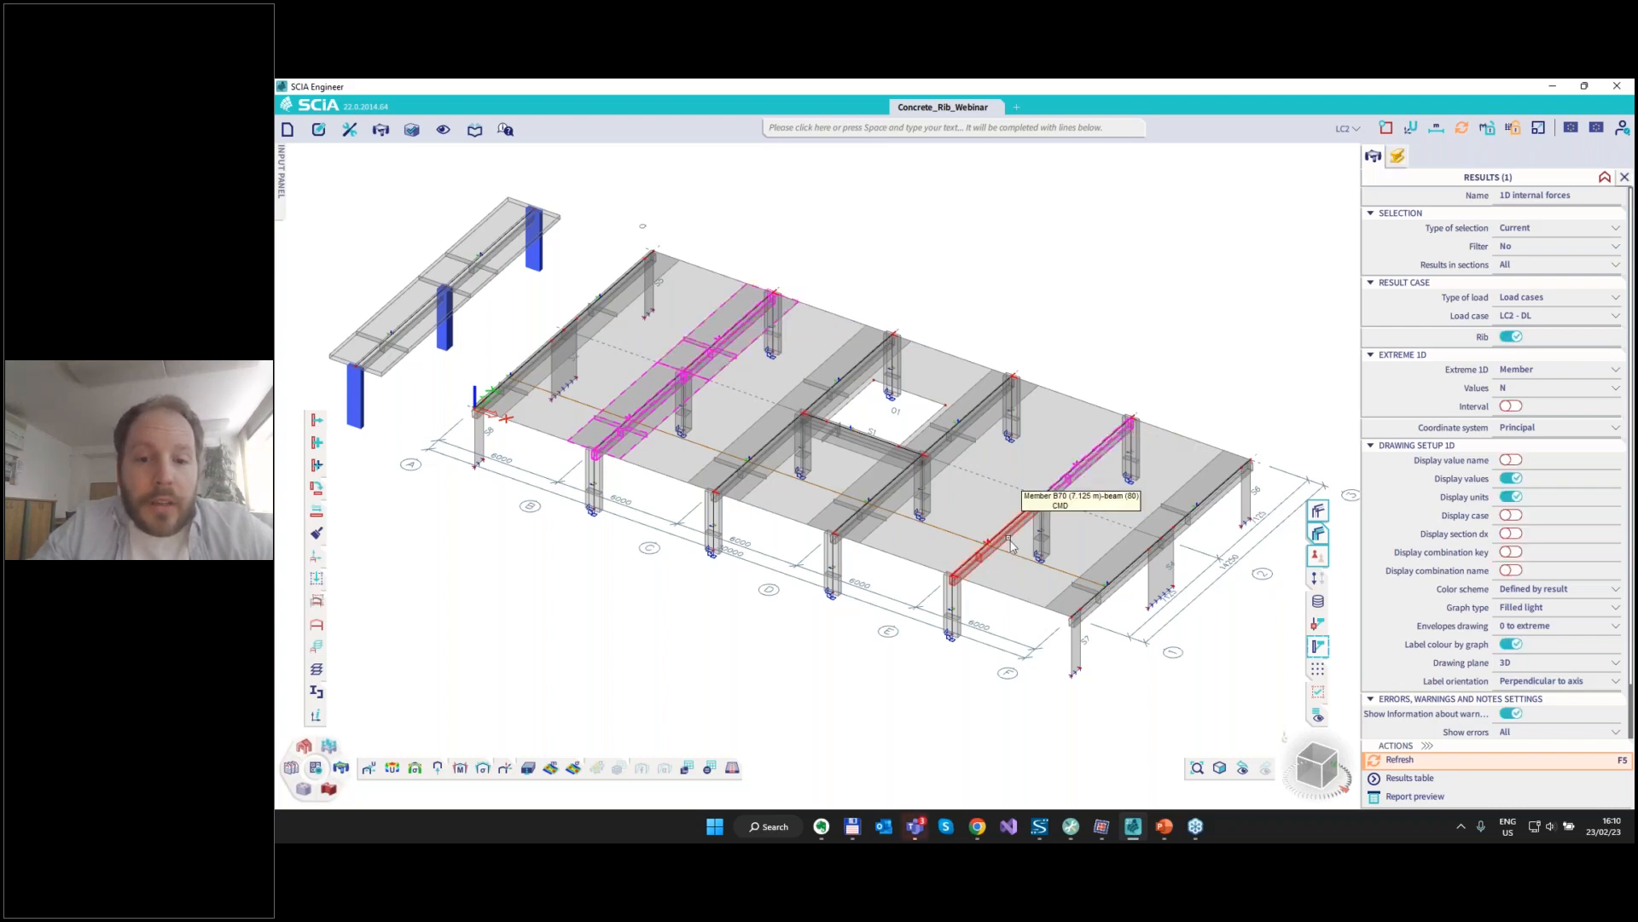
click(1512, 337)
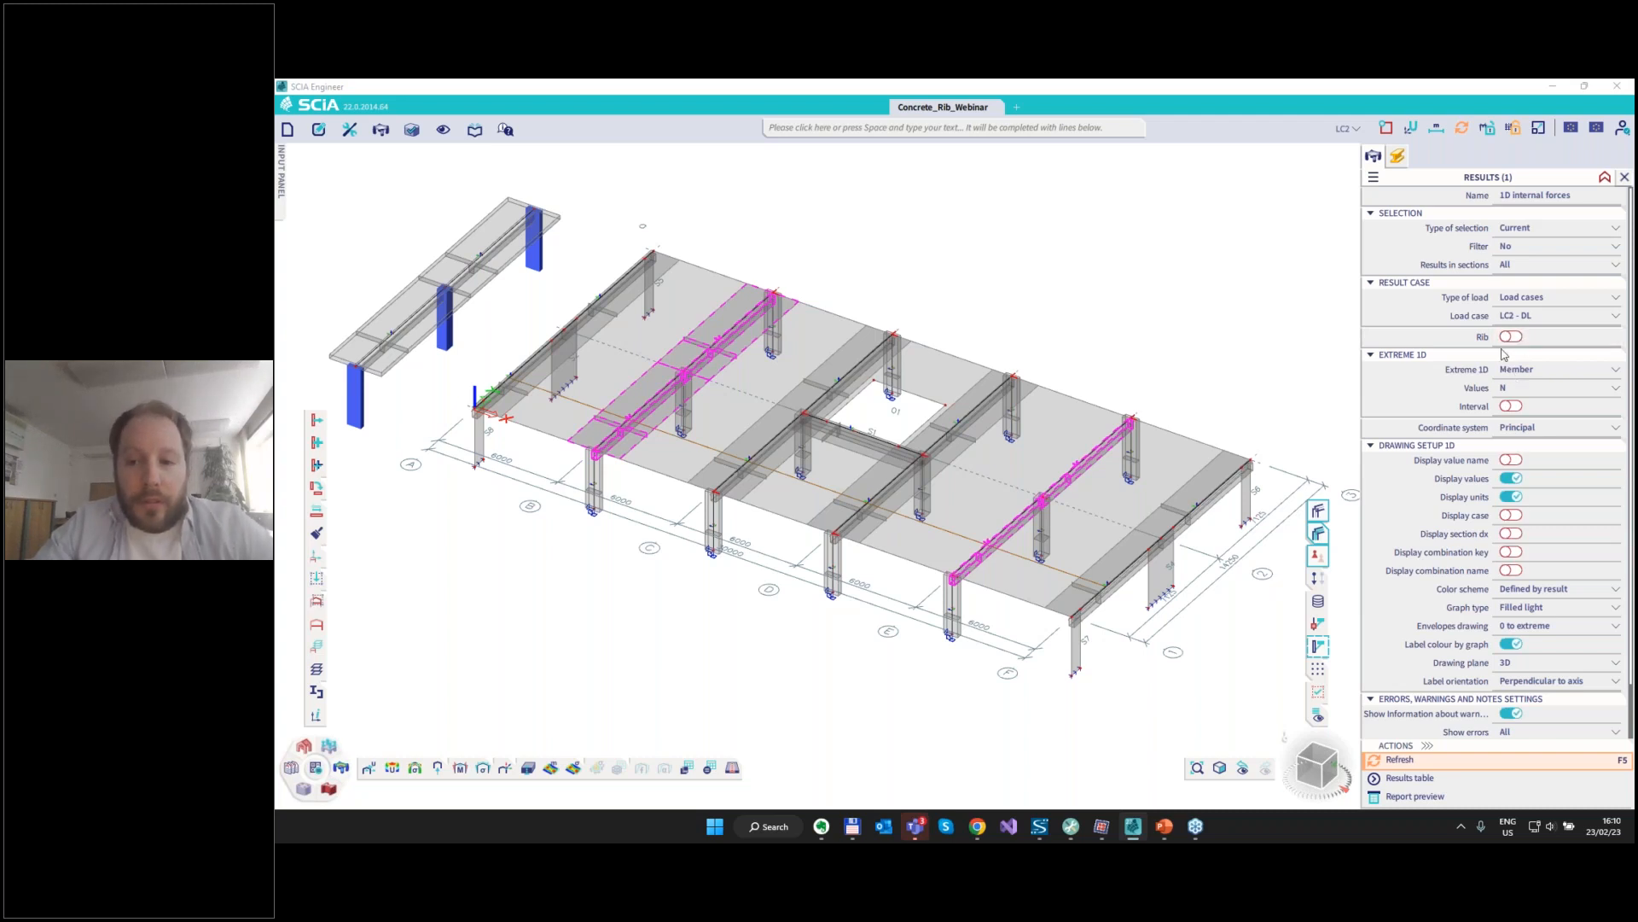
click(1507, 390)
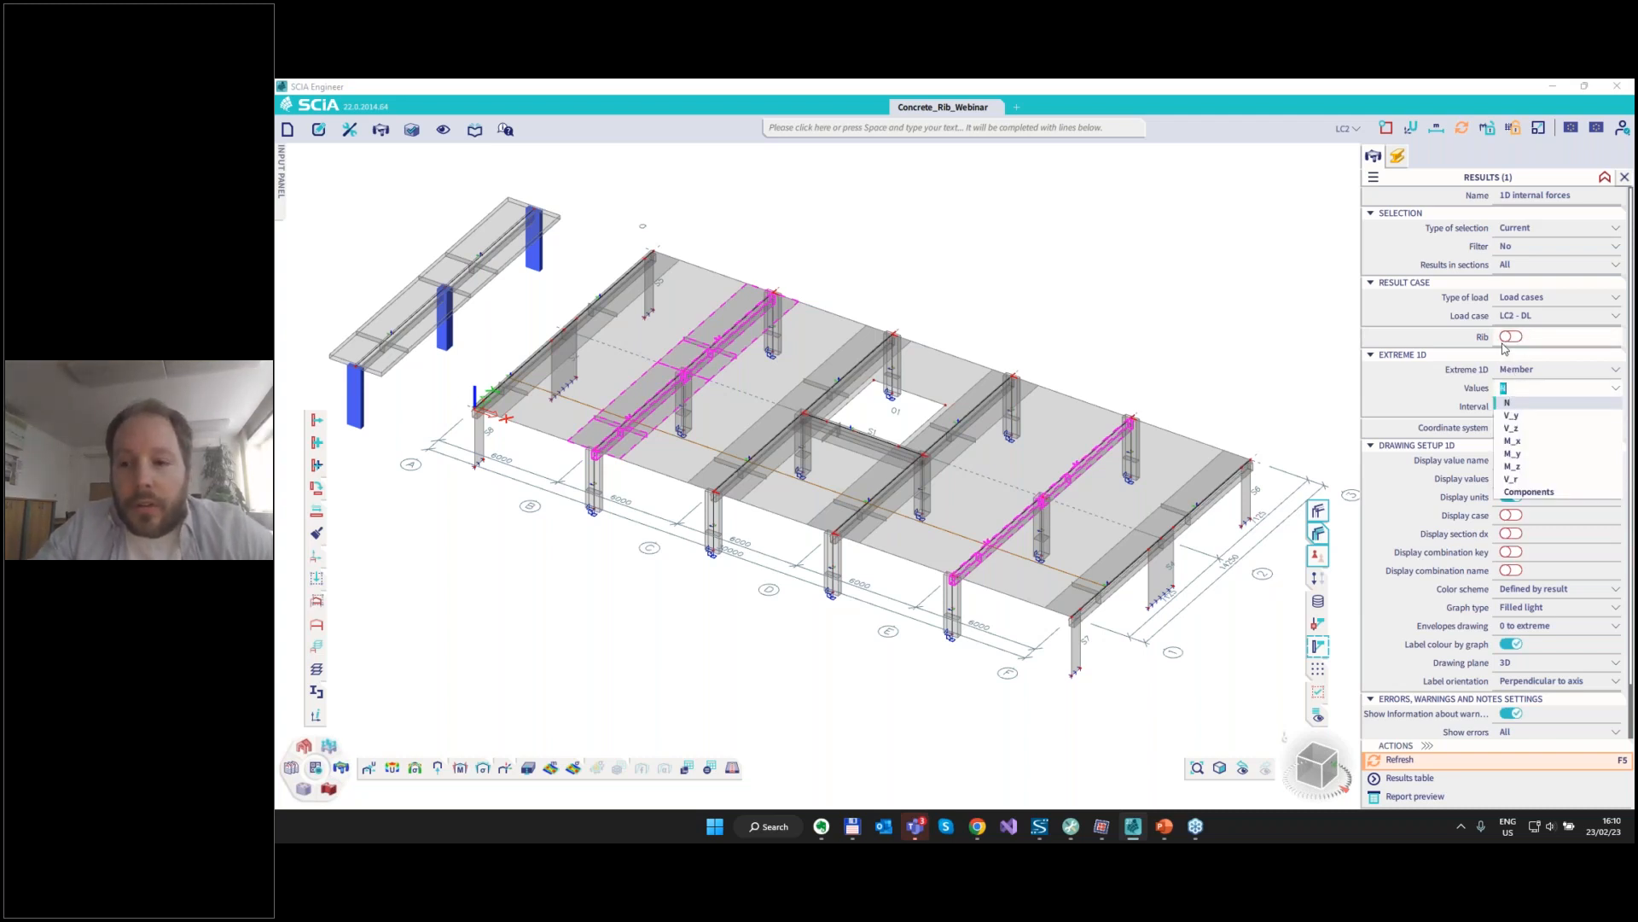
click(1522, 455)
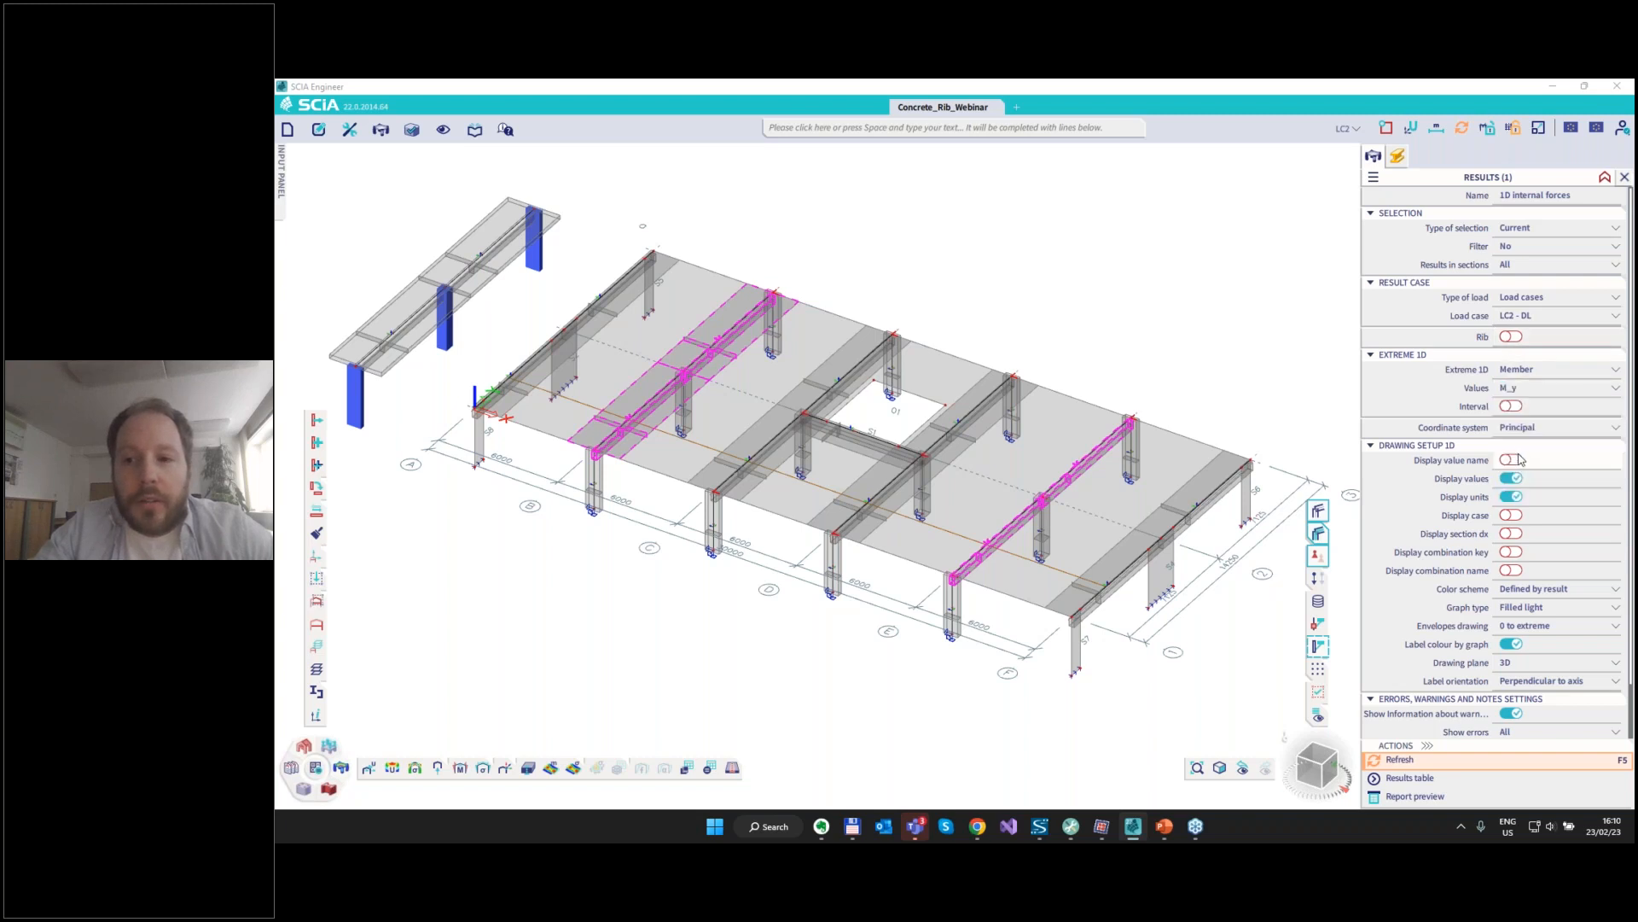
click(1398, 760)
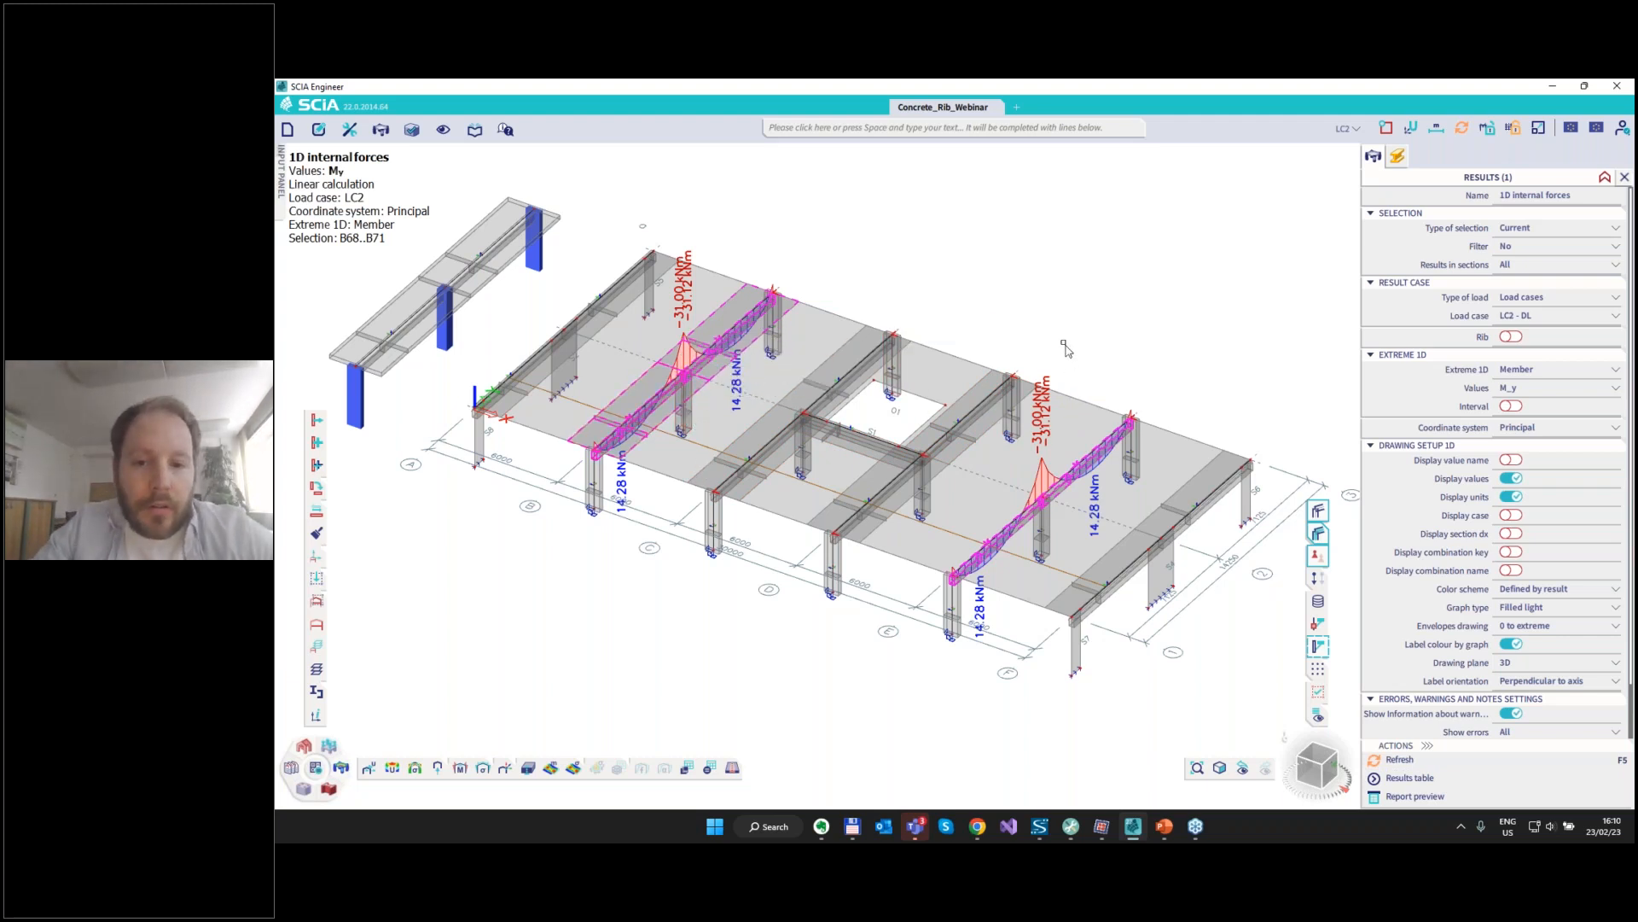
Enable the Rib option for the M_y results and compare the rib diagrams with those of the eccentric beams.
middle_drag(1158, 368, 1138, 354)
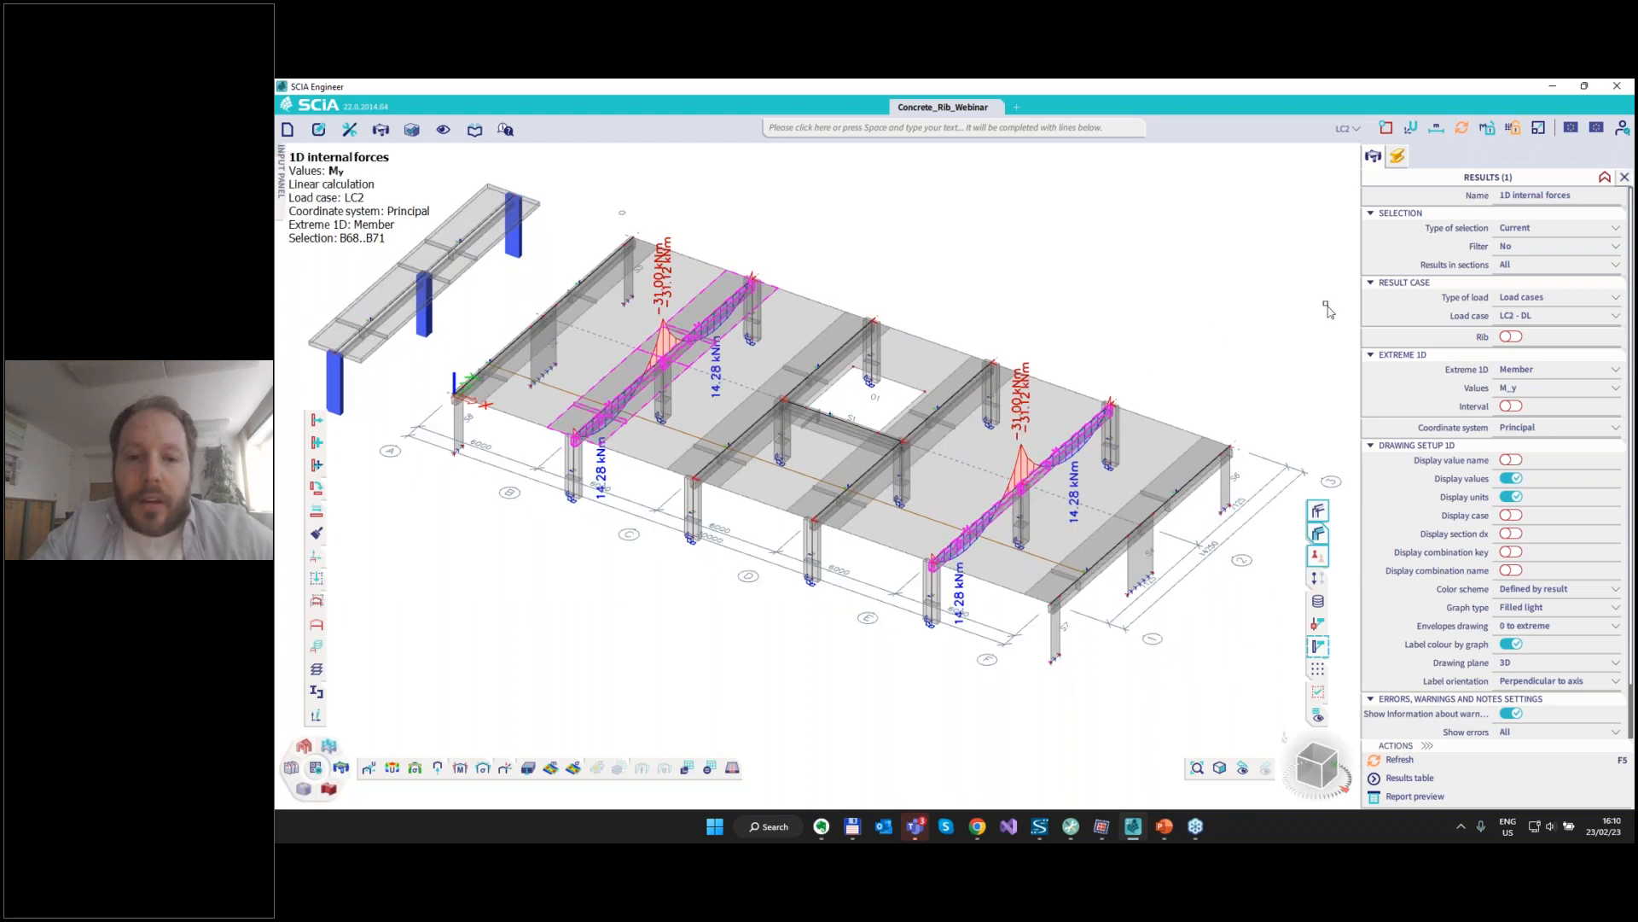
click(1512, 337)
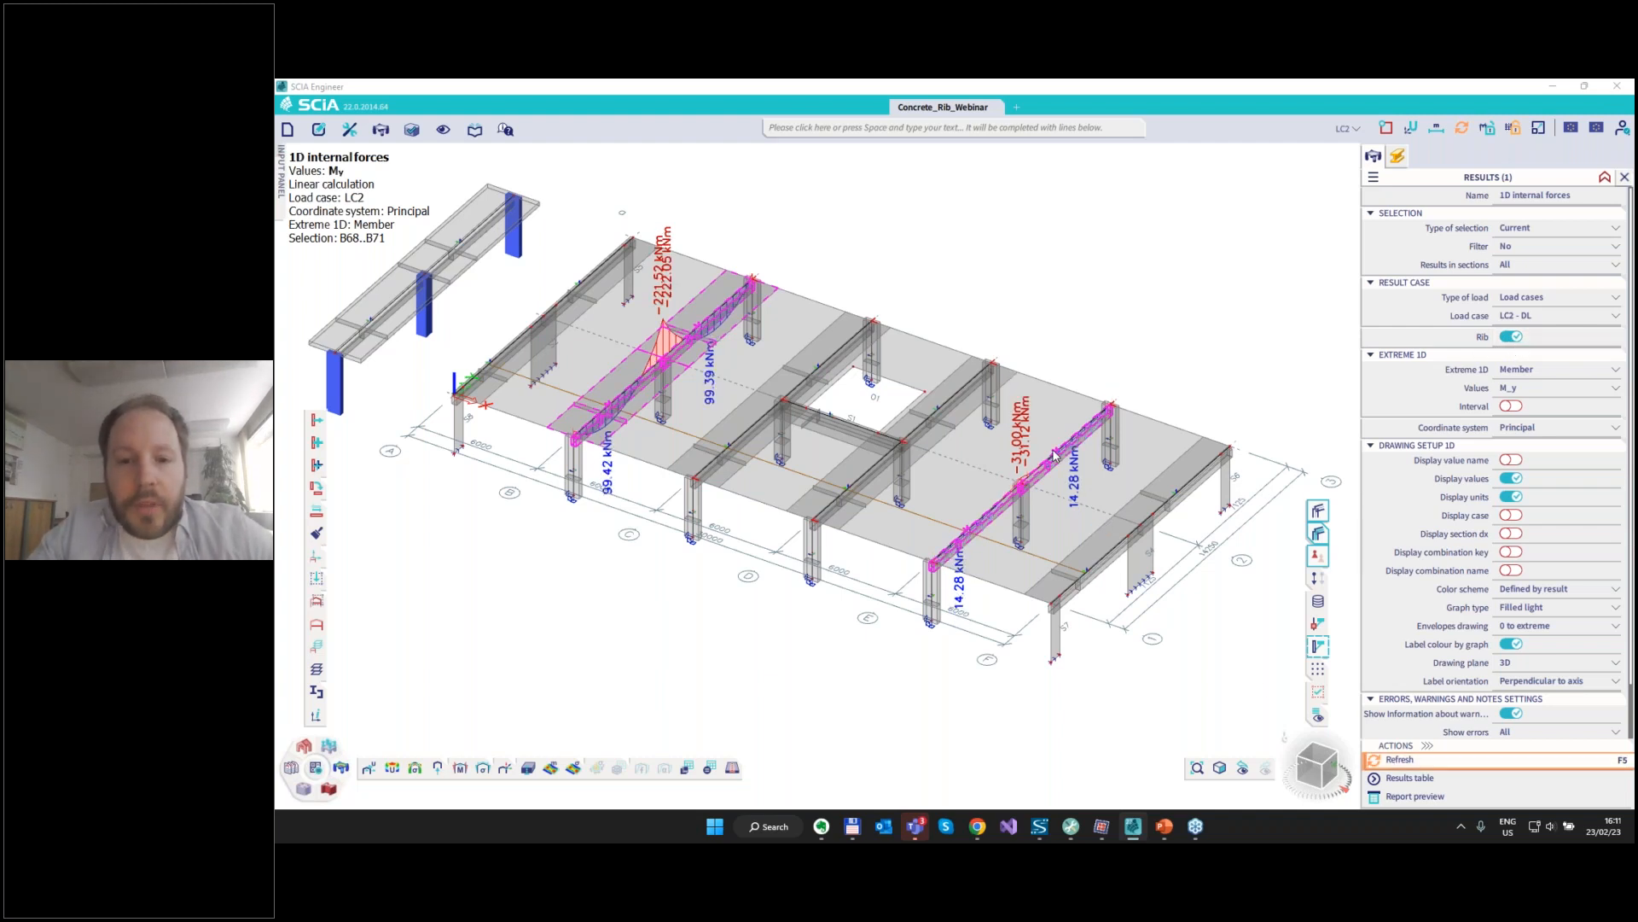
ctrl+right_drag(1036, 480, 819, 427)
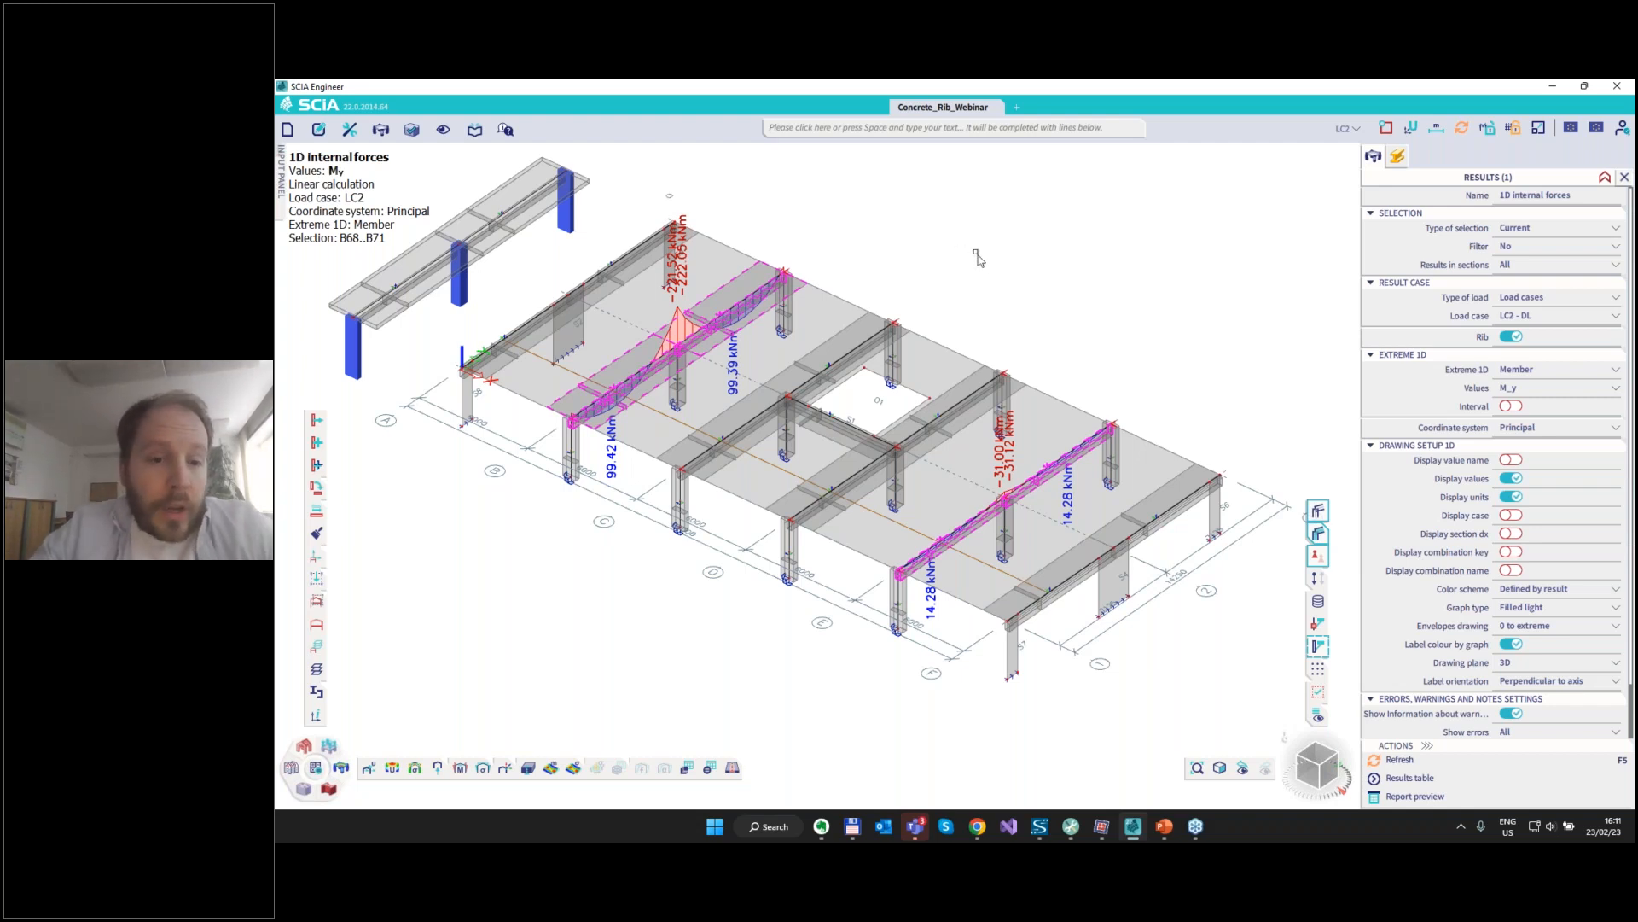
middle_drag(959, 295, 936, 321)
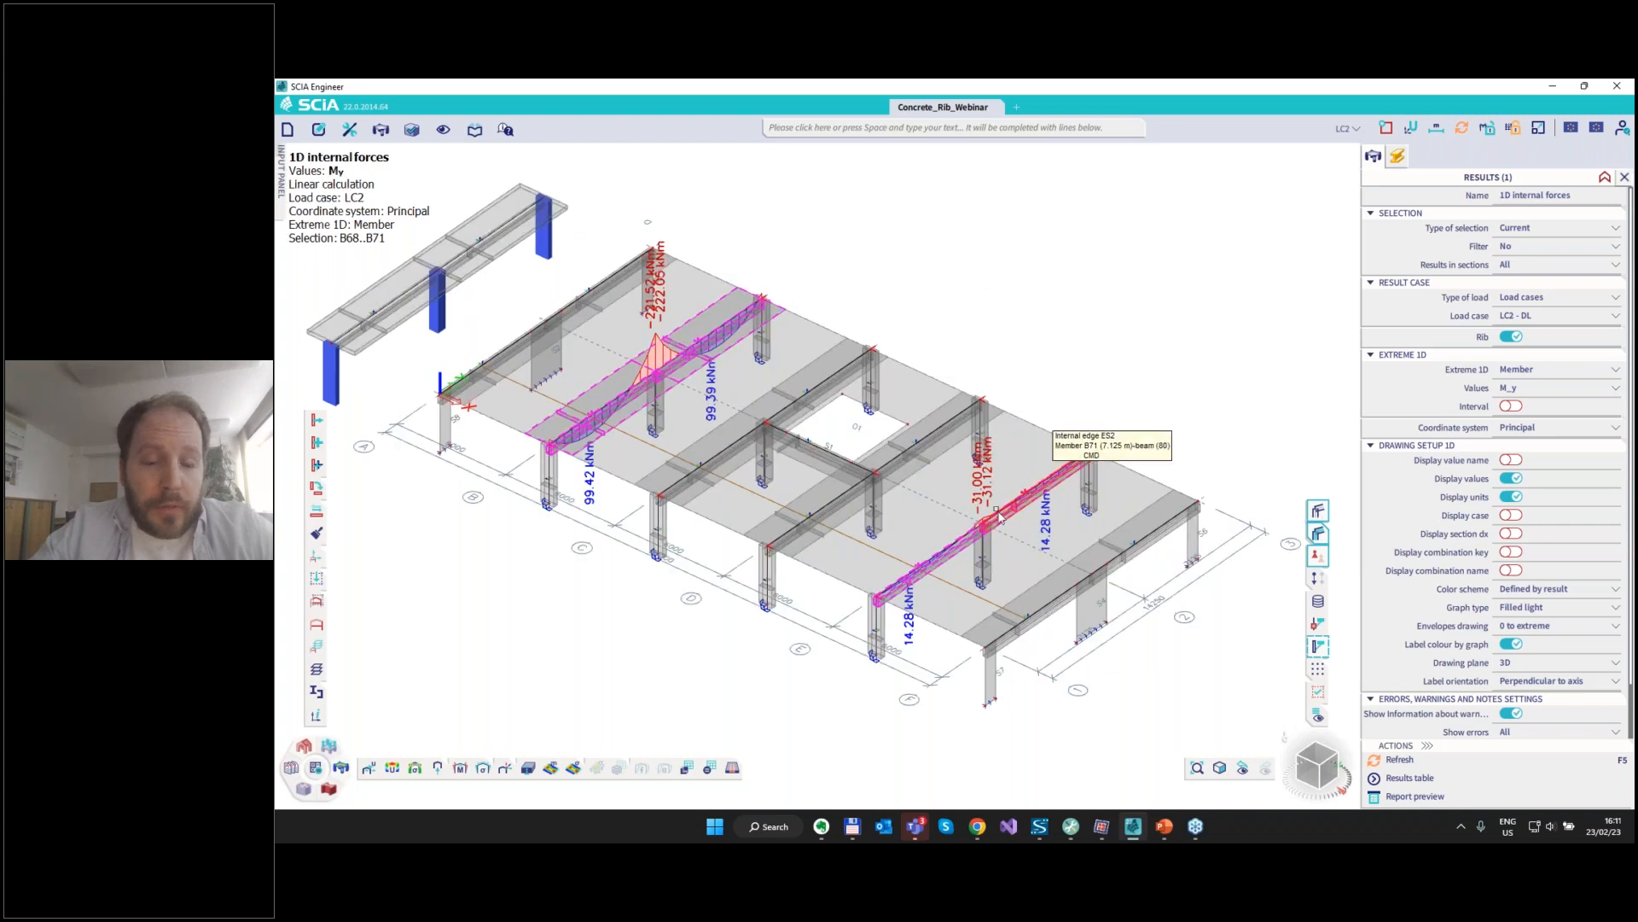
key(Escape)
key(space)
text(s)
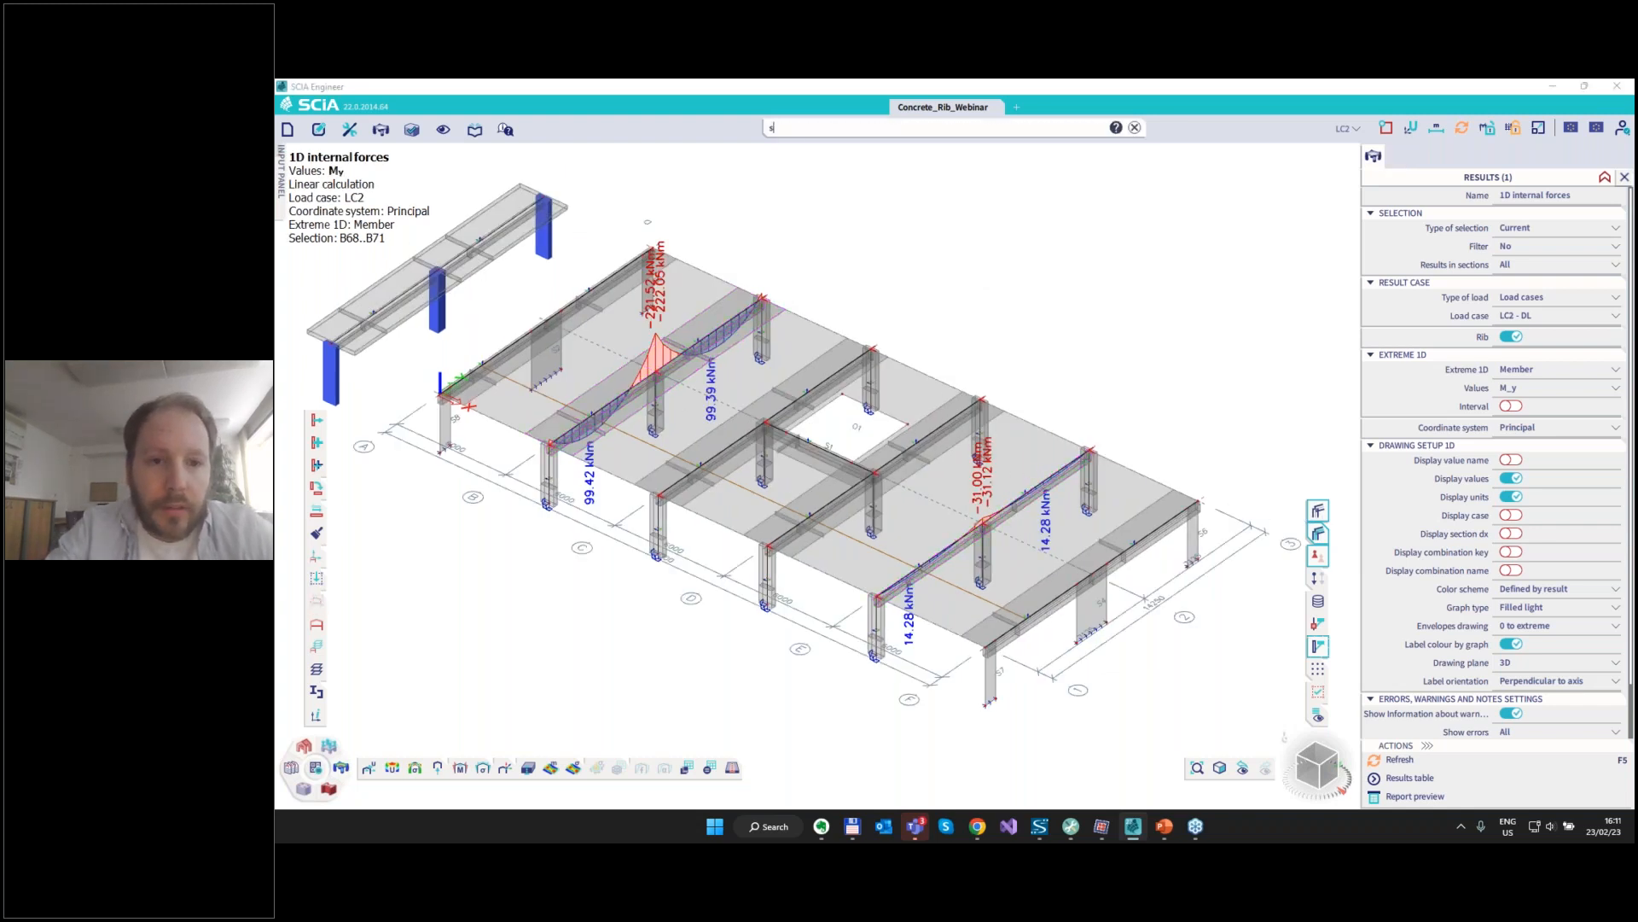
text(tring)
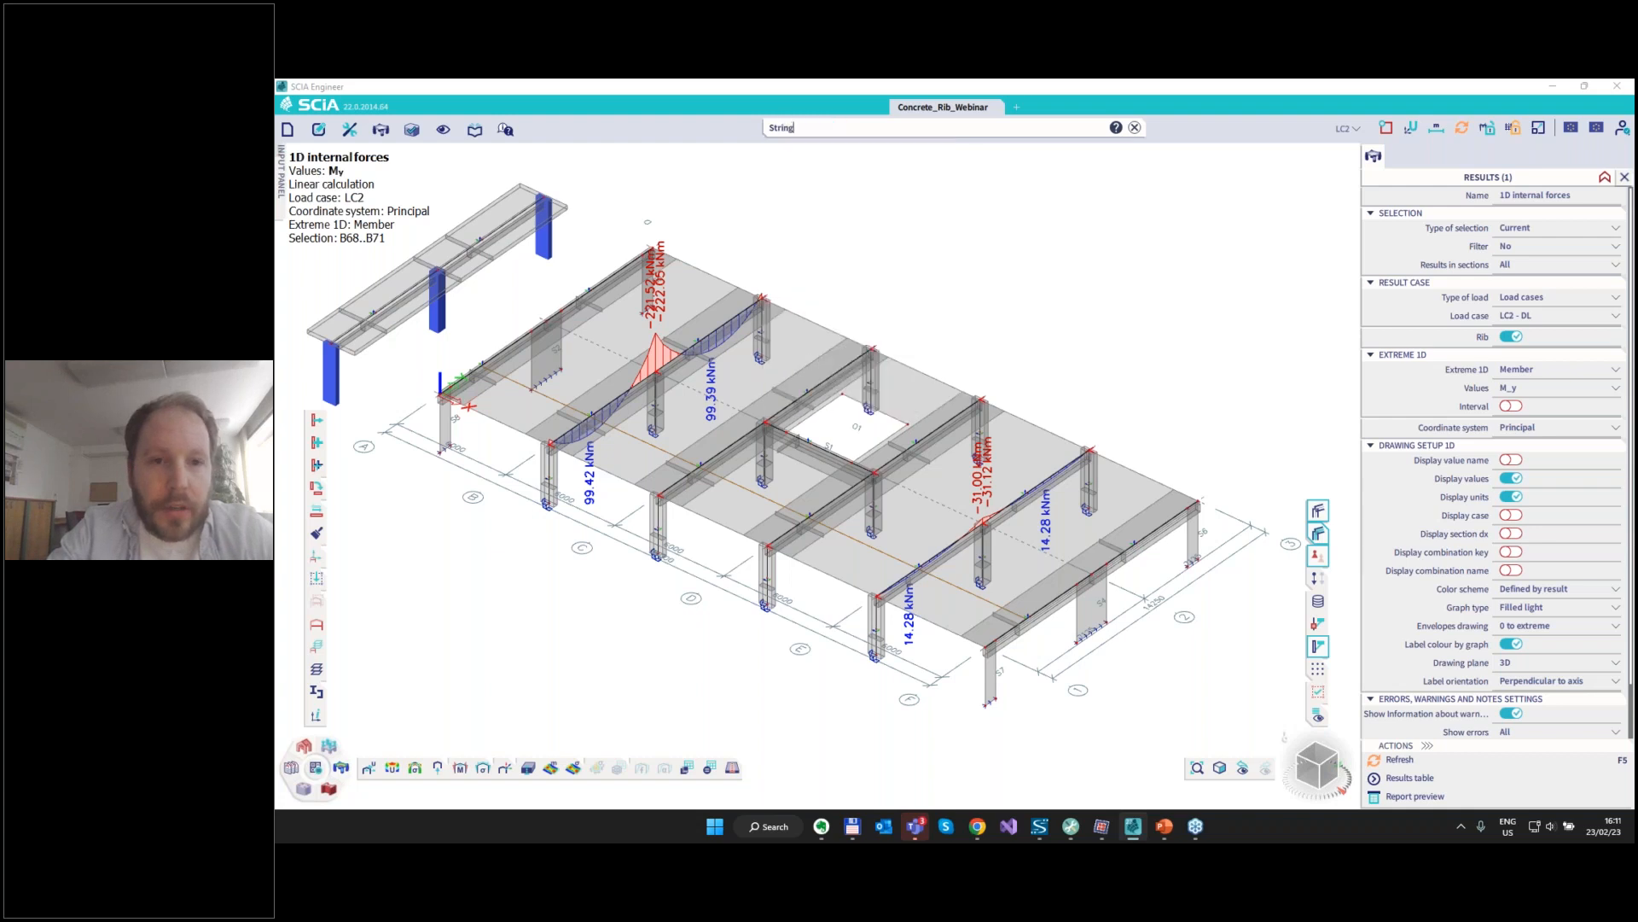
key(BackSpace)
key(BackSpace)
key(BackSpace)
key(BackSpace)
key(BackSpace)
Add an integration strip with constant symmetric width 2612 mm to the main slab along gridline E, from the rear to the middle column.
text(integ)
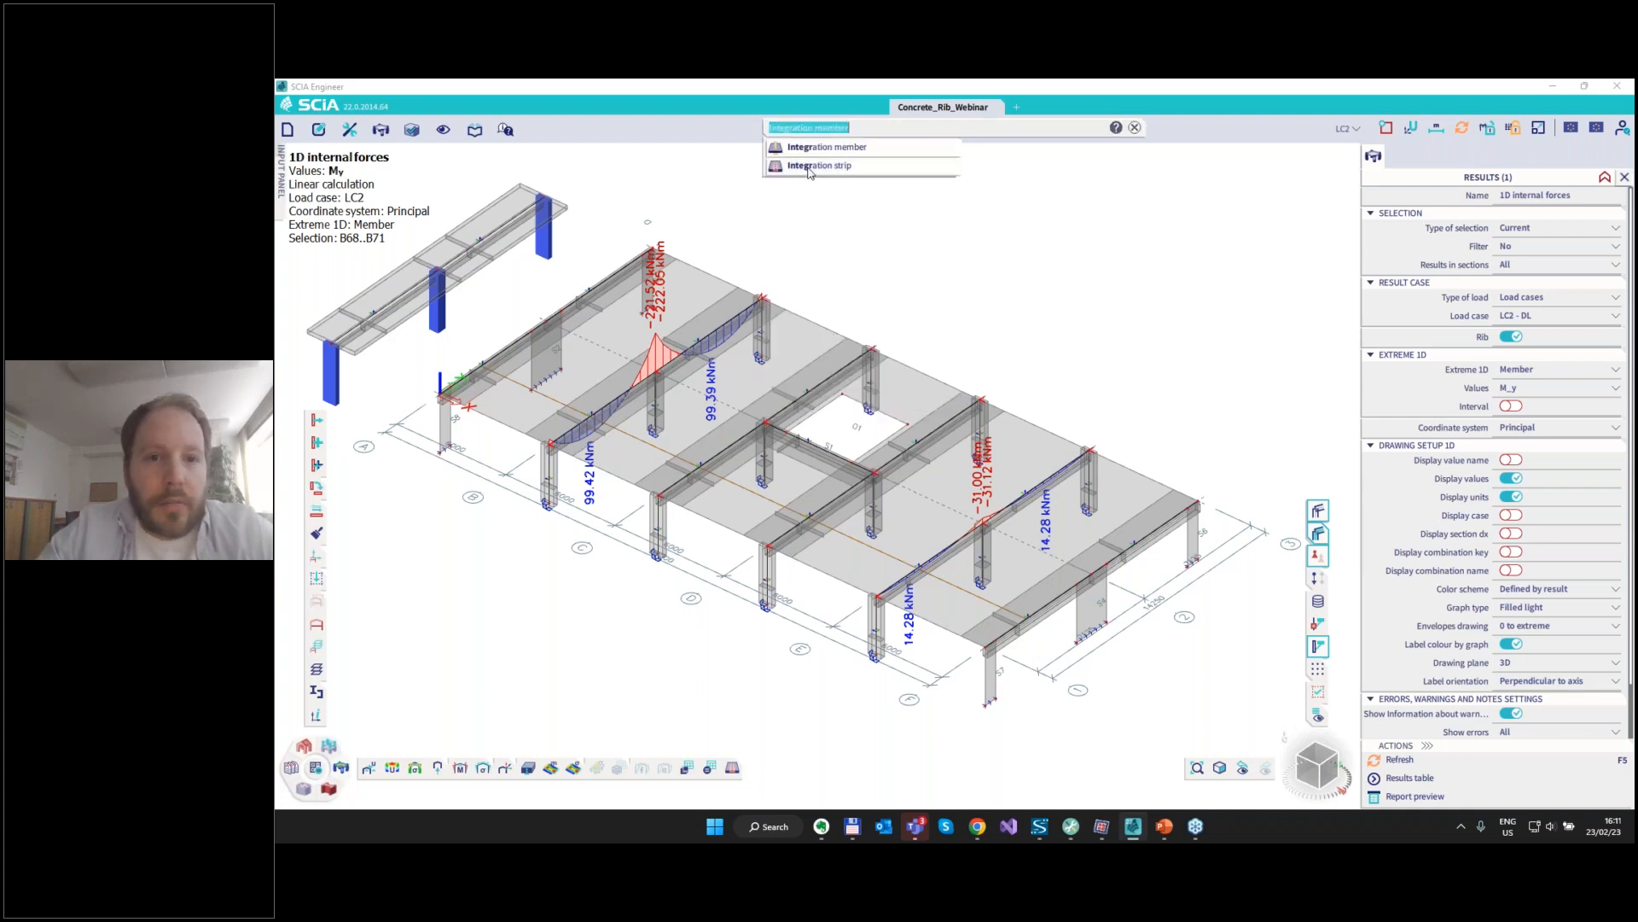
click(811, 167)
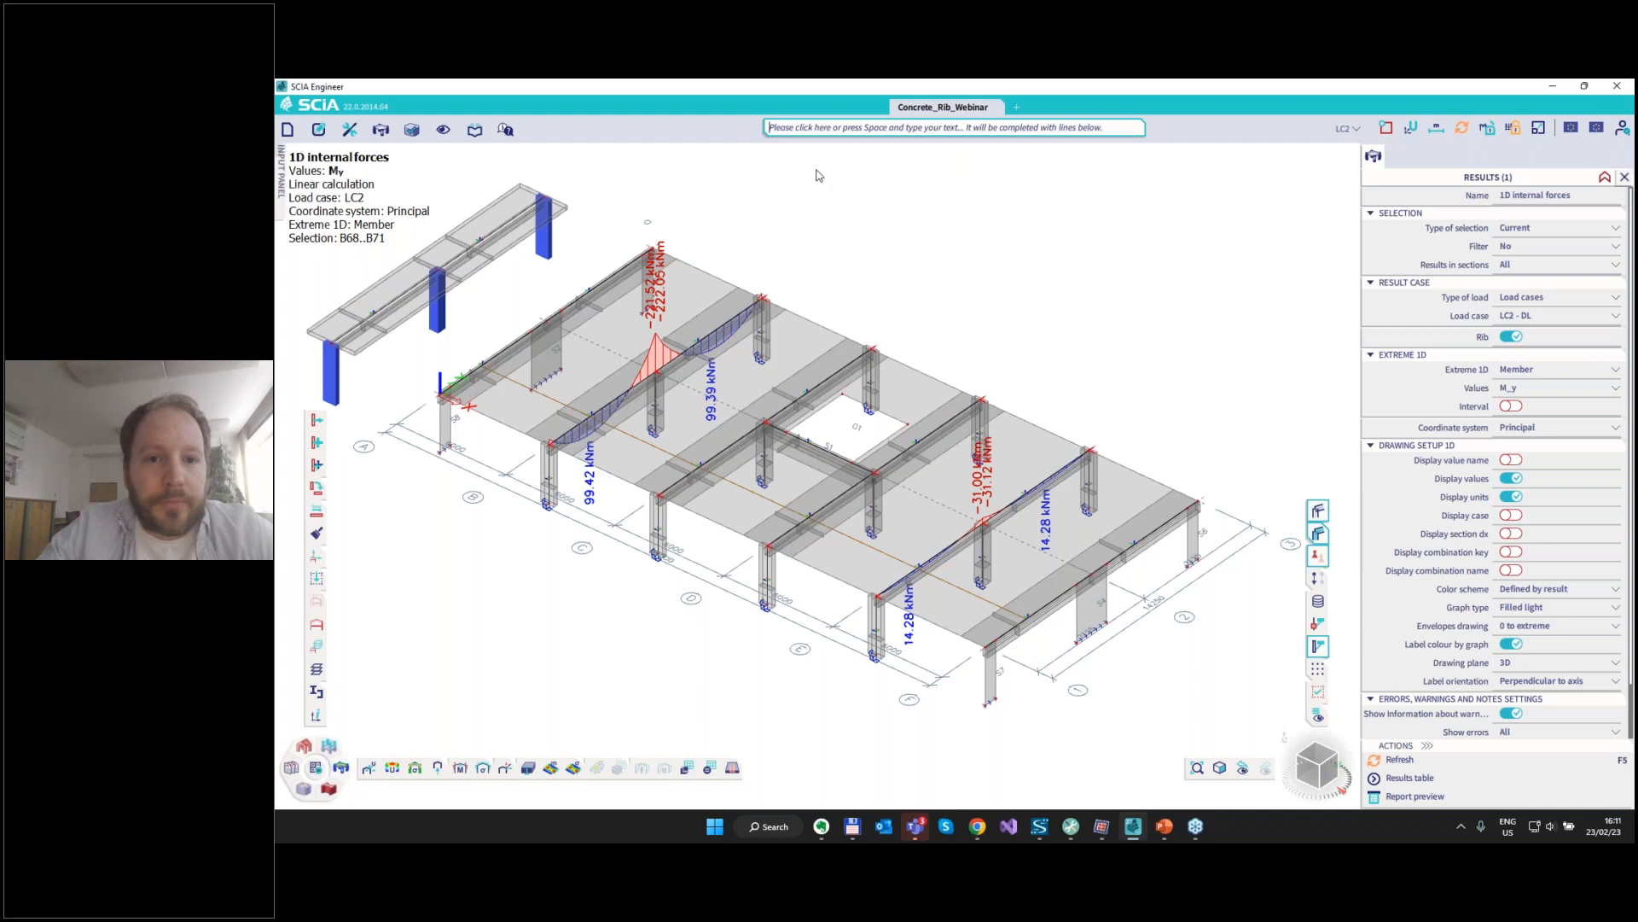
click(1045, 435)
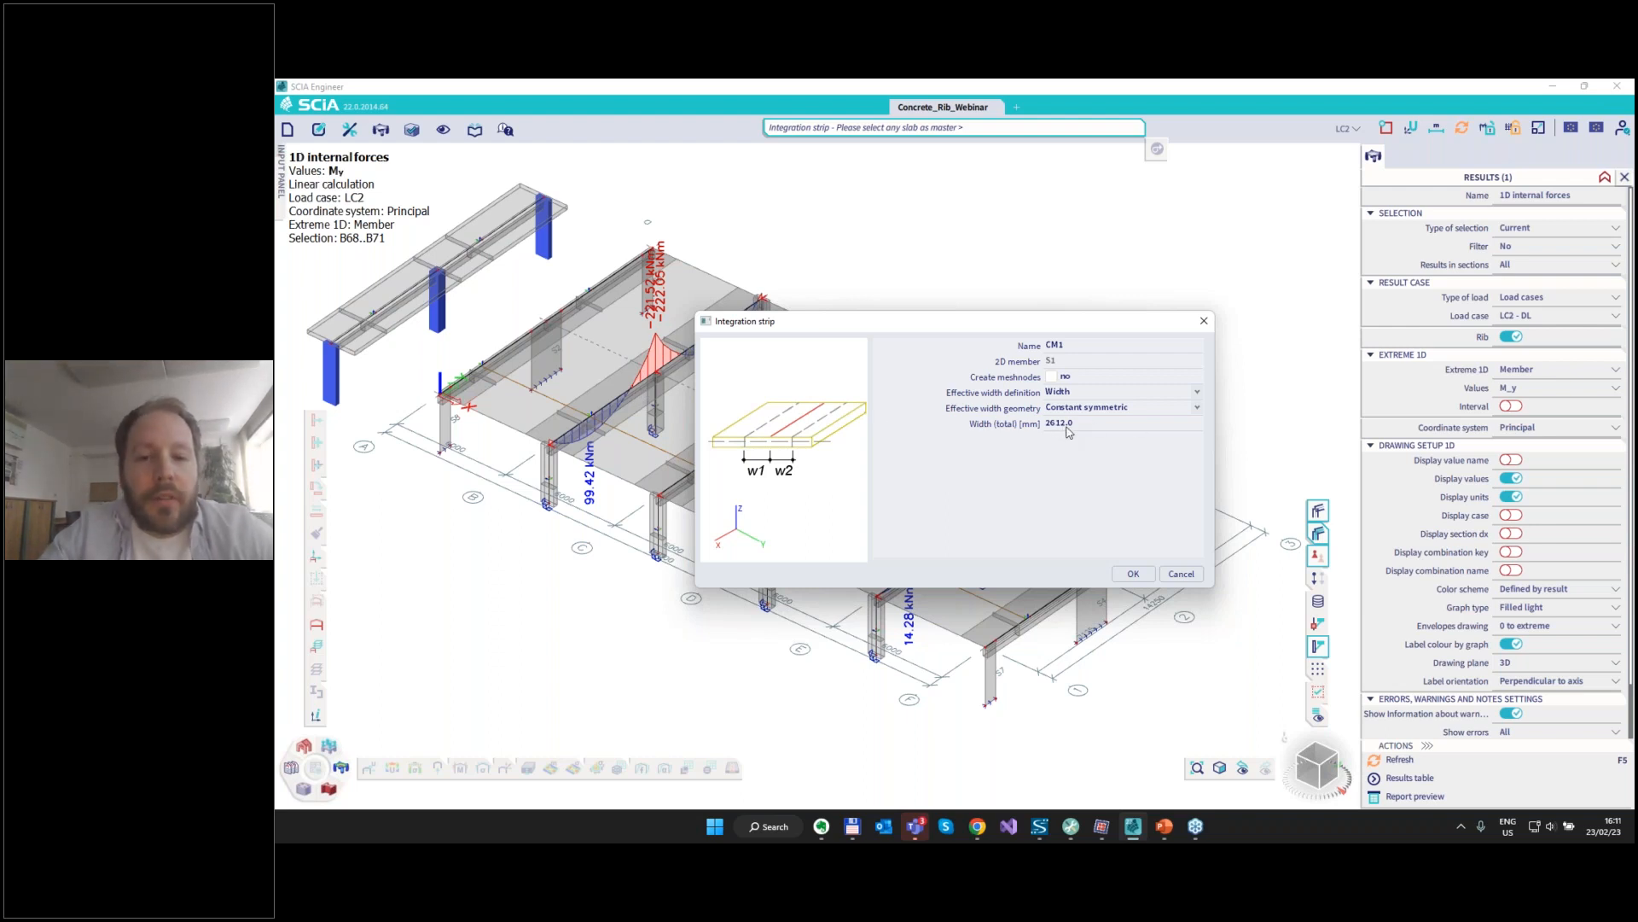
click(1126, 570)
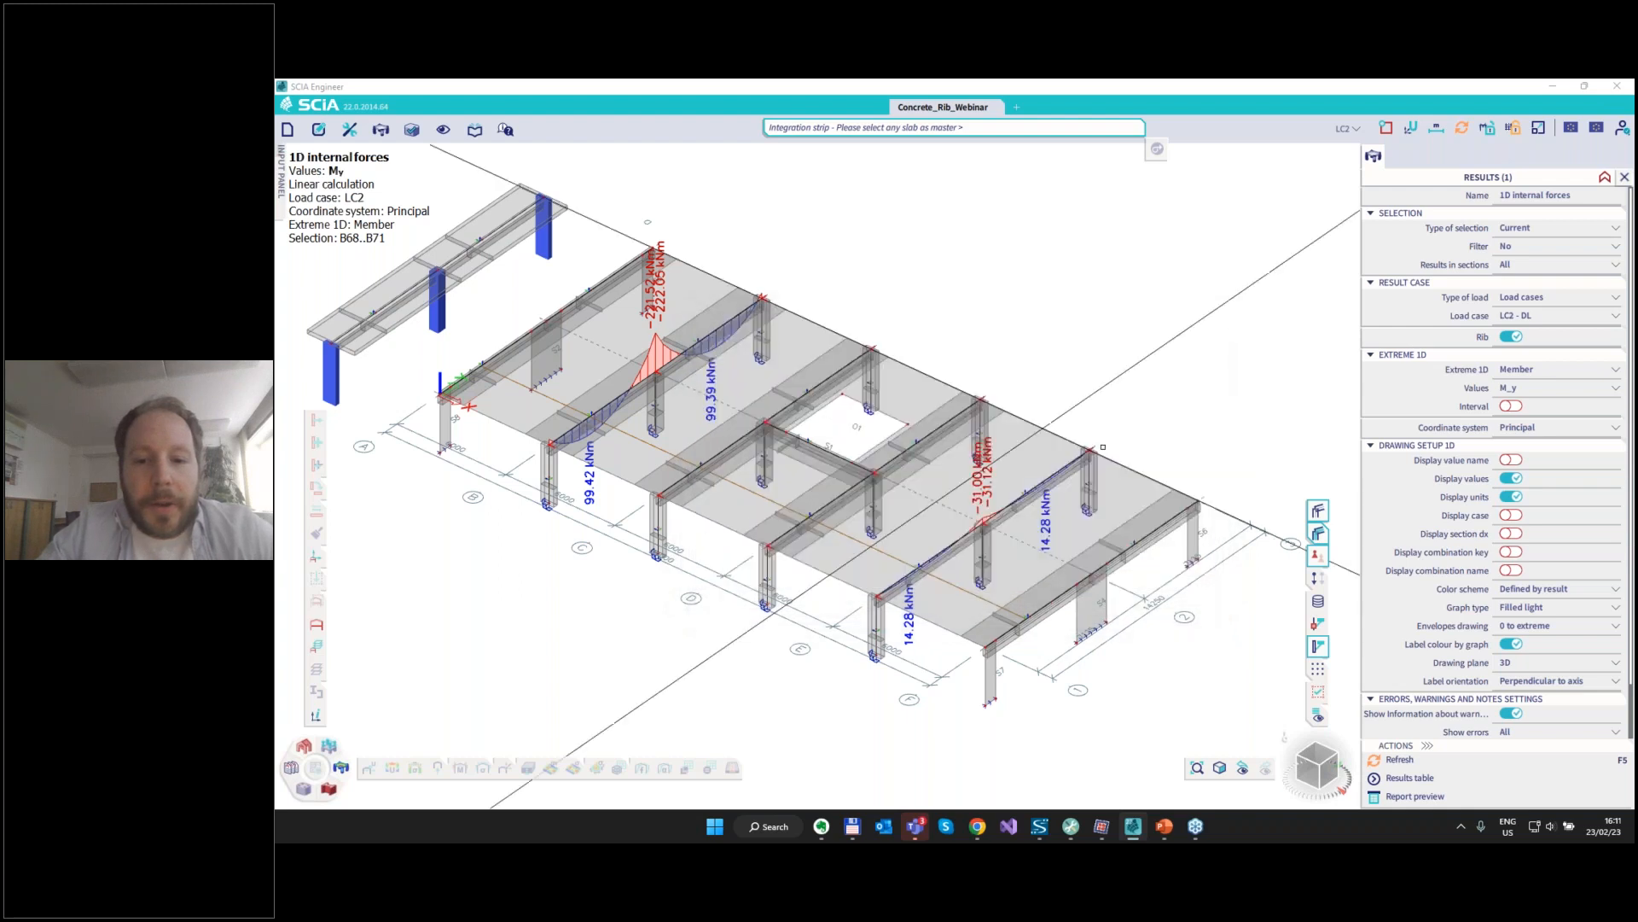
click(1098, 451)
click(1090, 450)
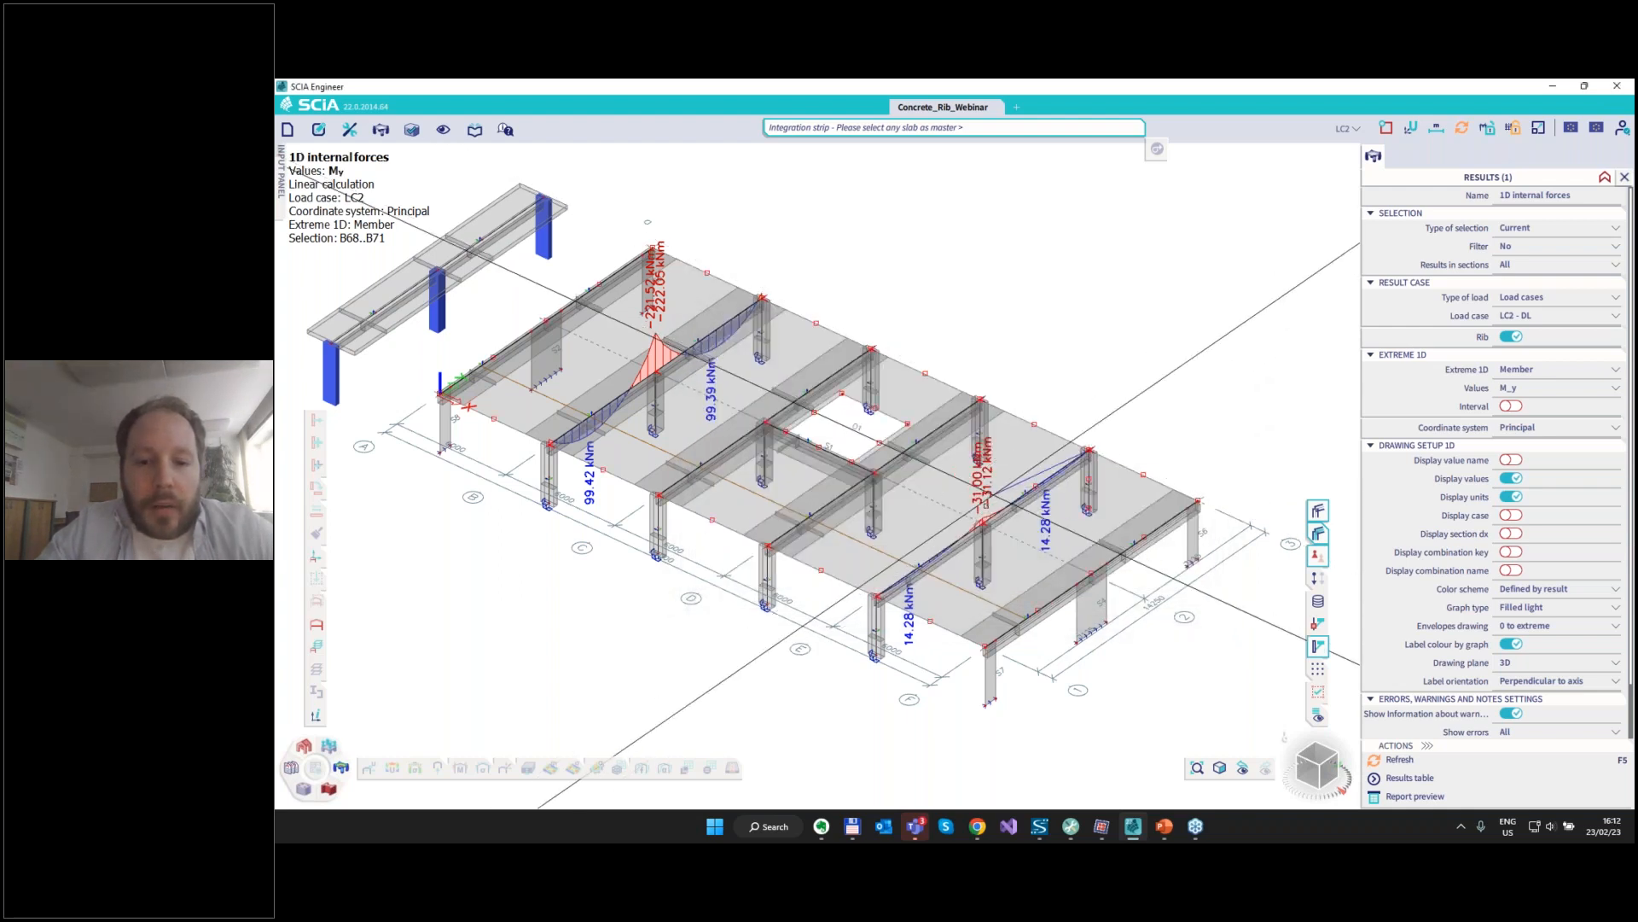
click(983, 521)
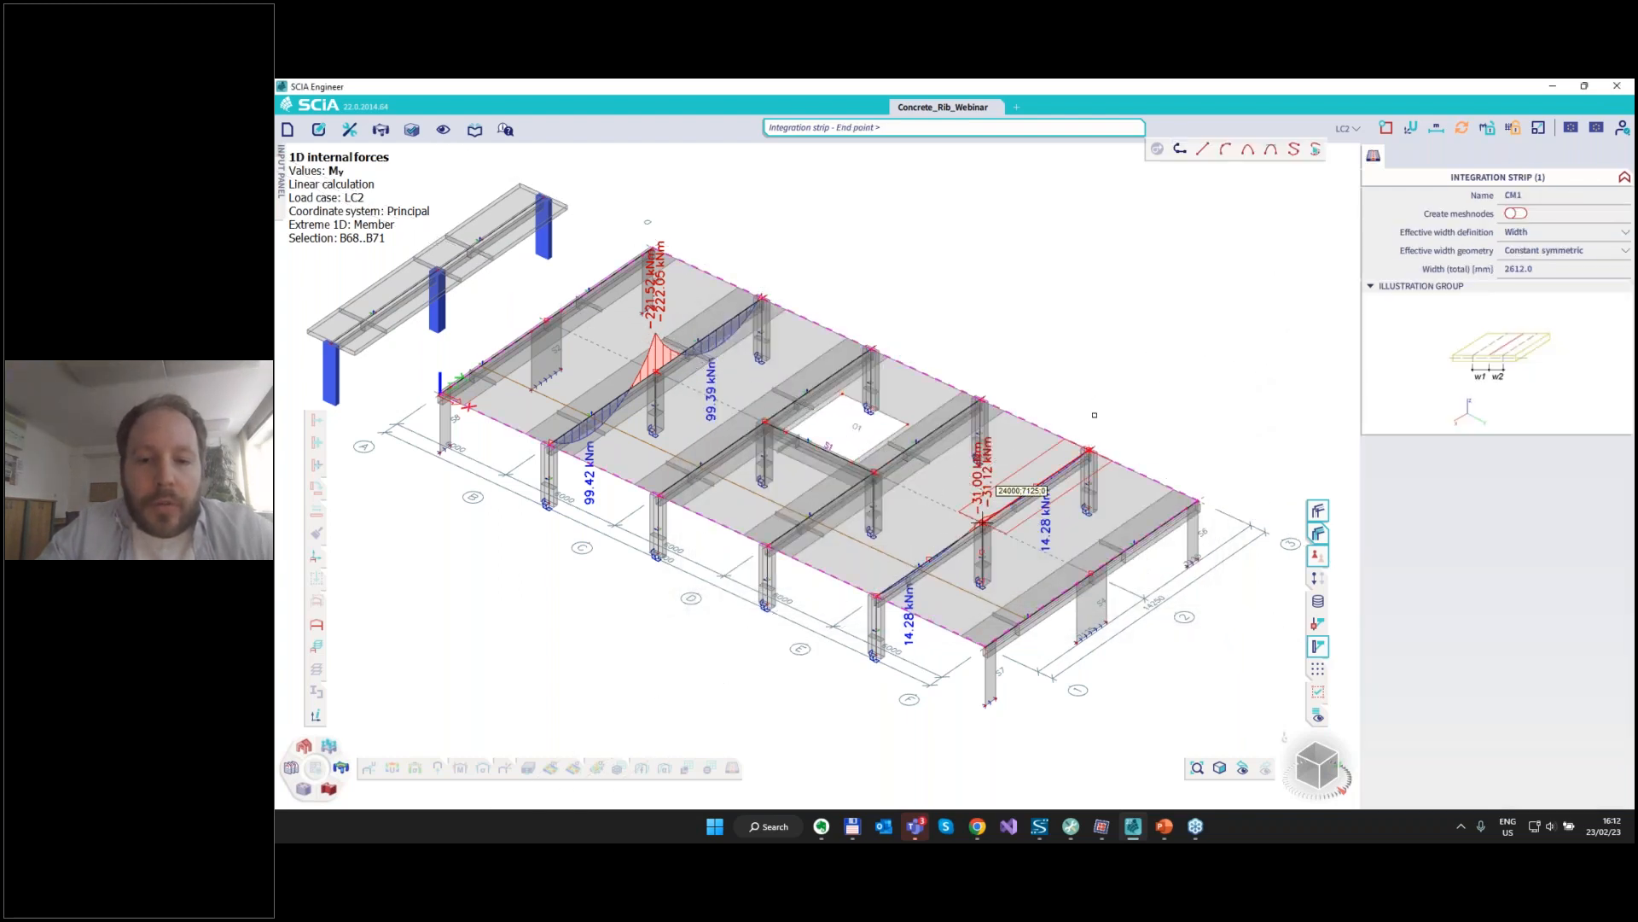
key(Escape)
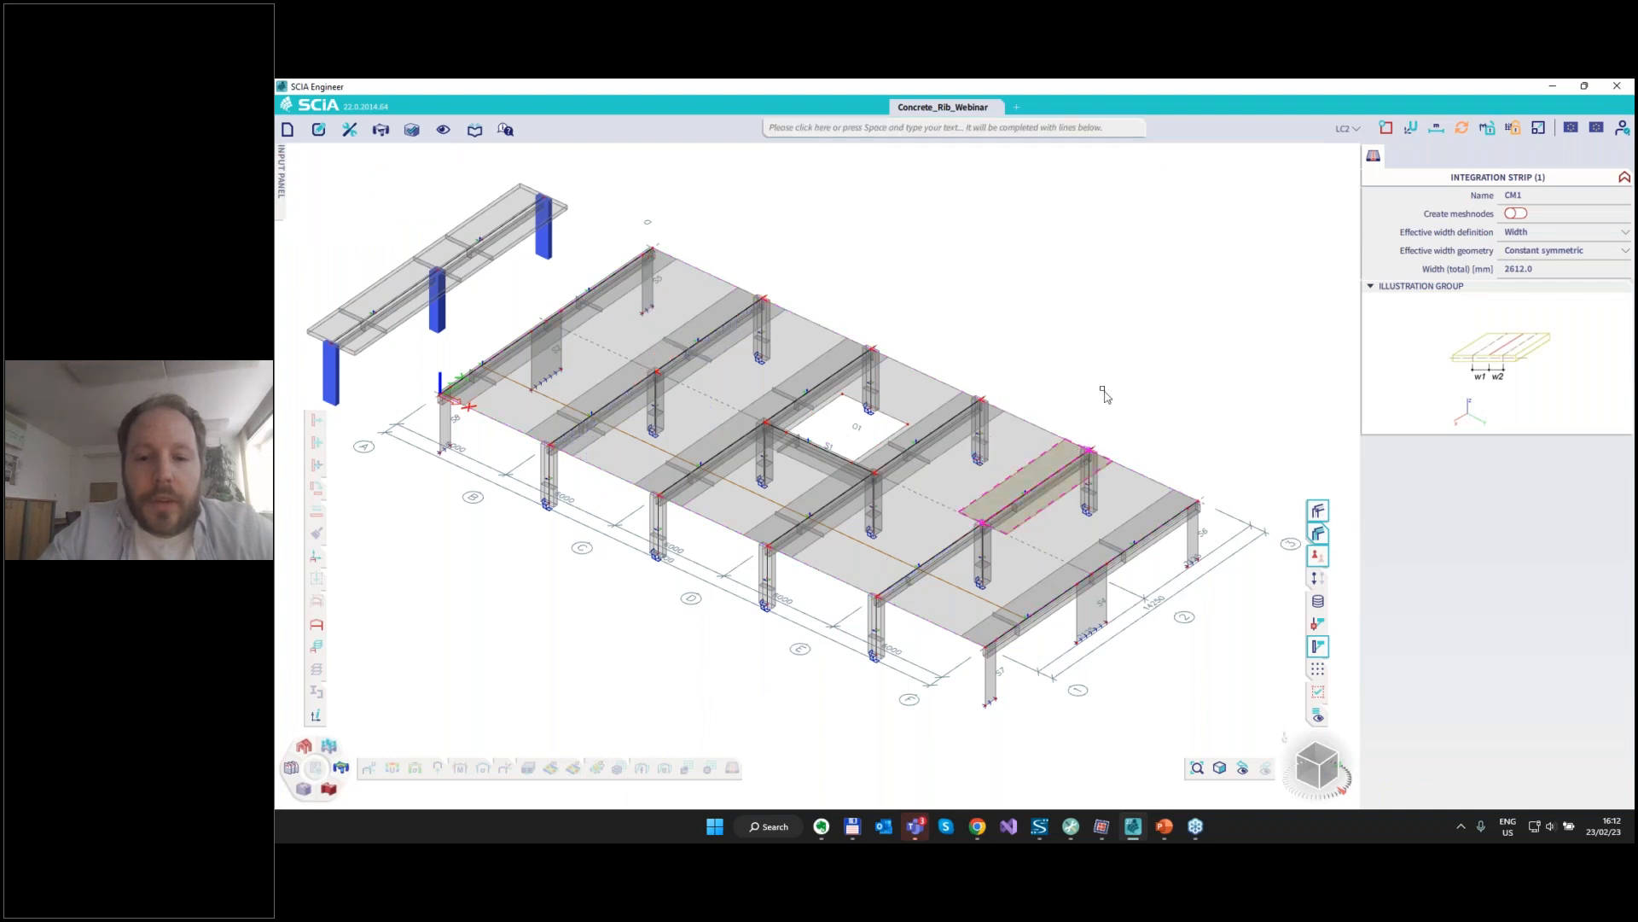
key(Escape)
Add a rectangular integration member, 1.306 m to left and right and 0.100 m to bottom and top, between gridline E's middle and front columns.
click(796, 131)
text(integr)
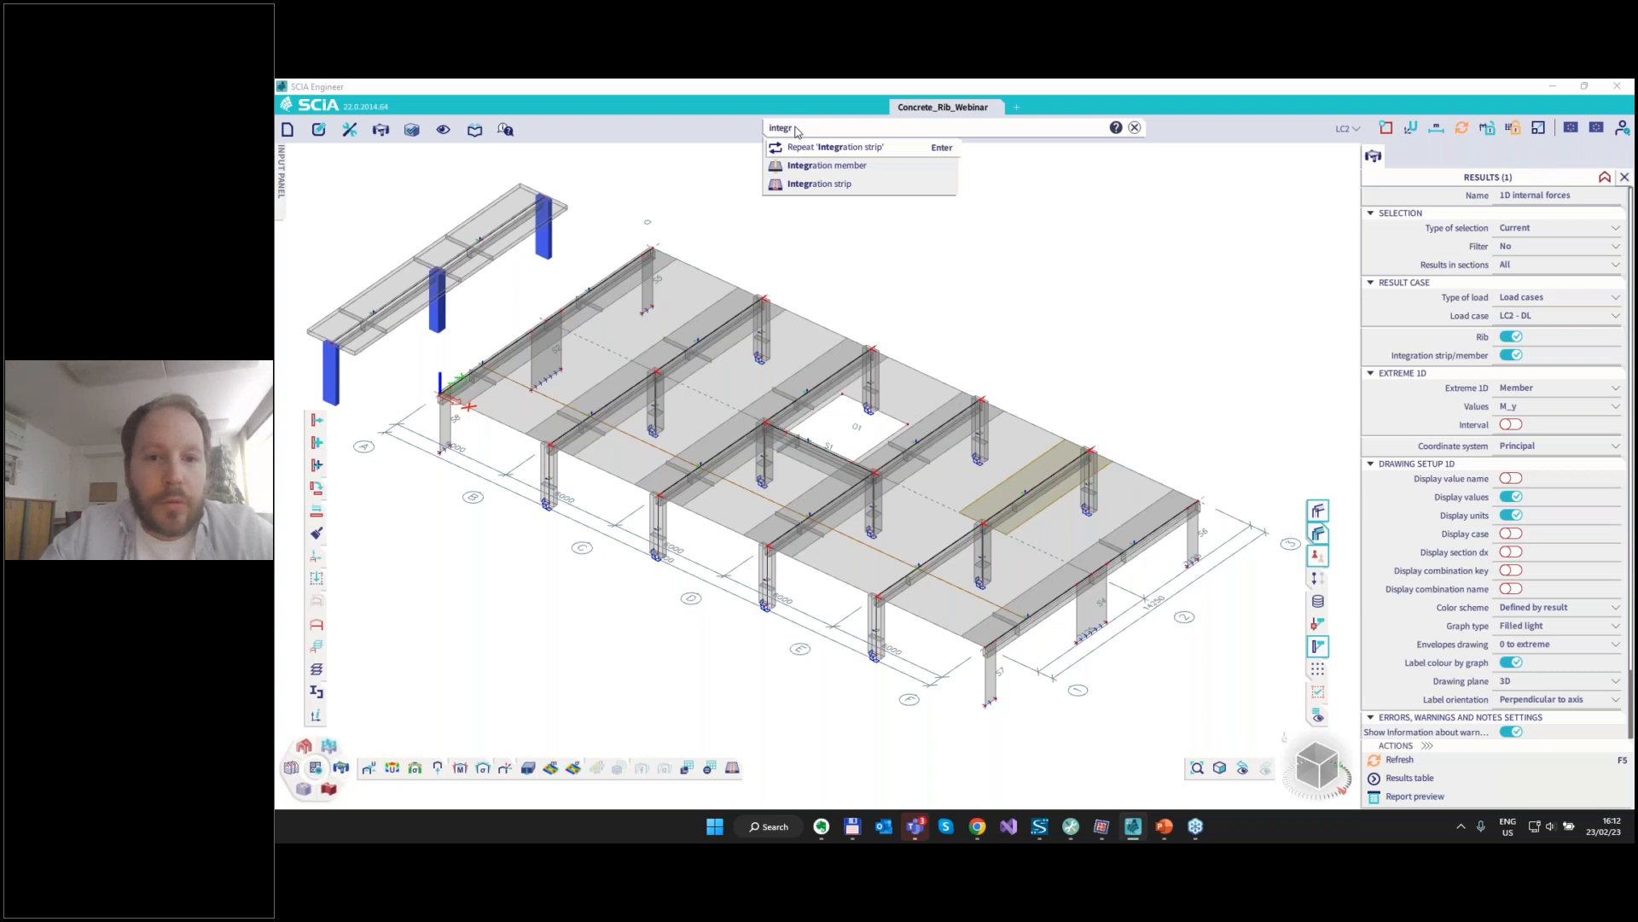
click(811, 166)
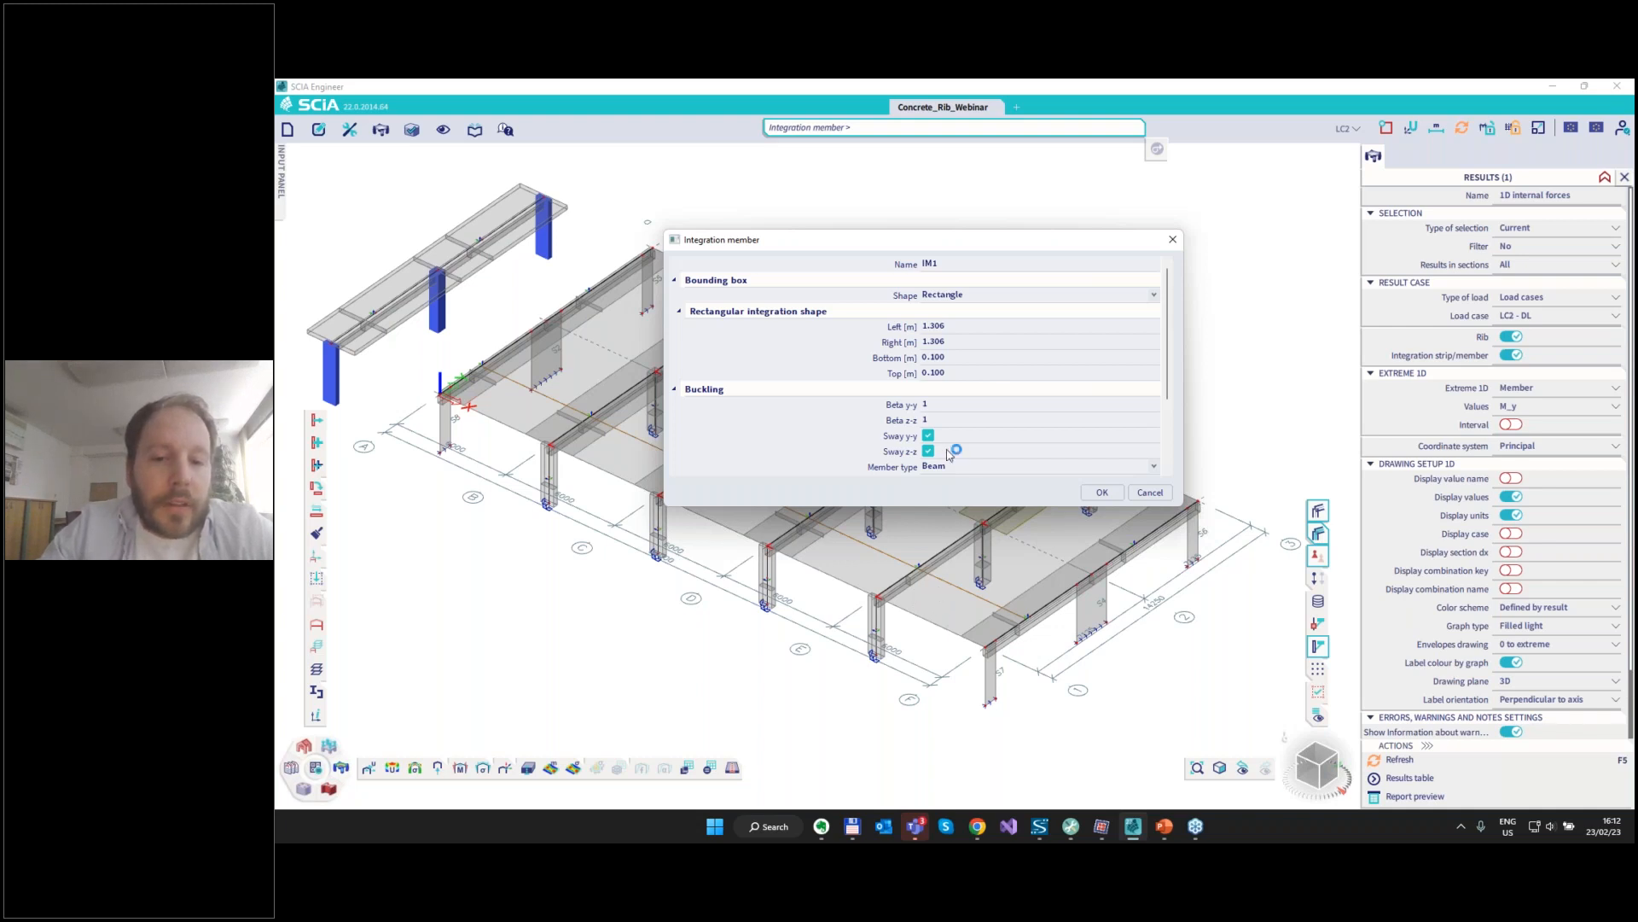
click(1087, 496)
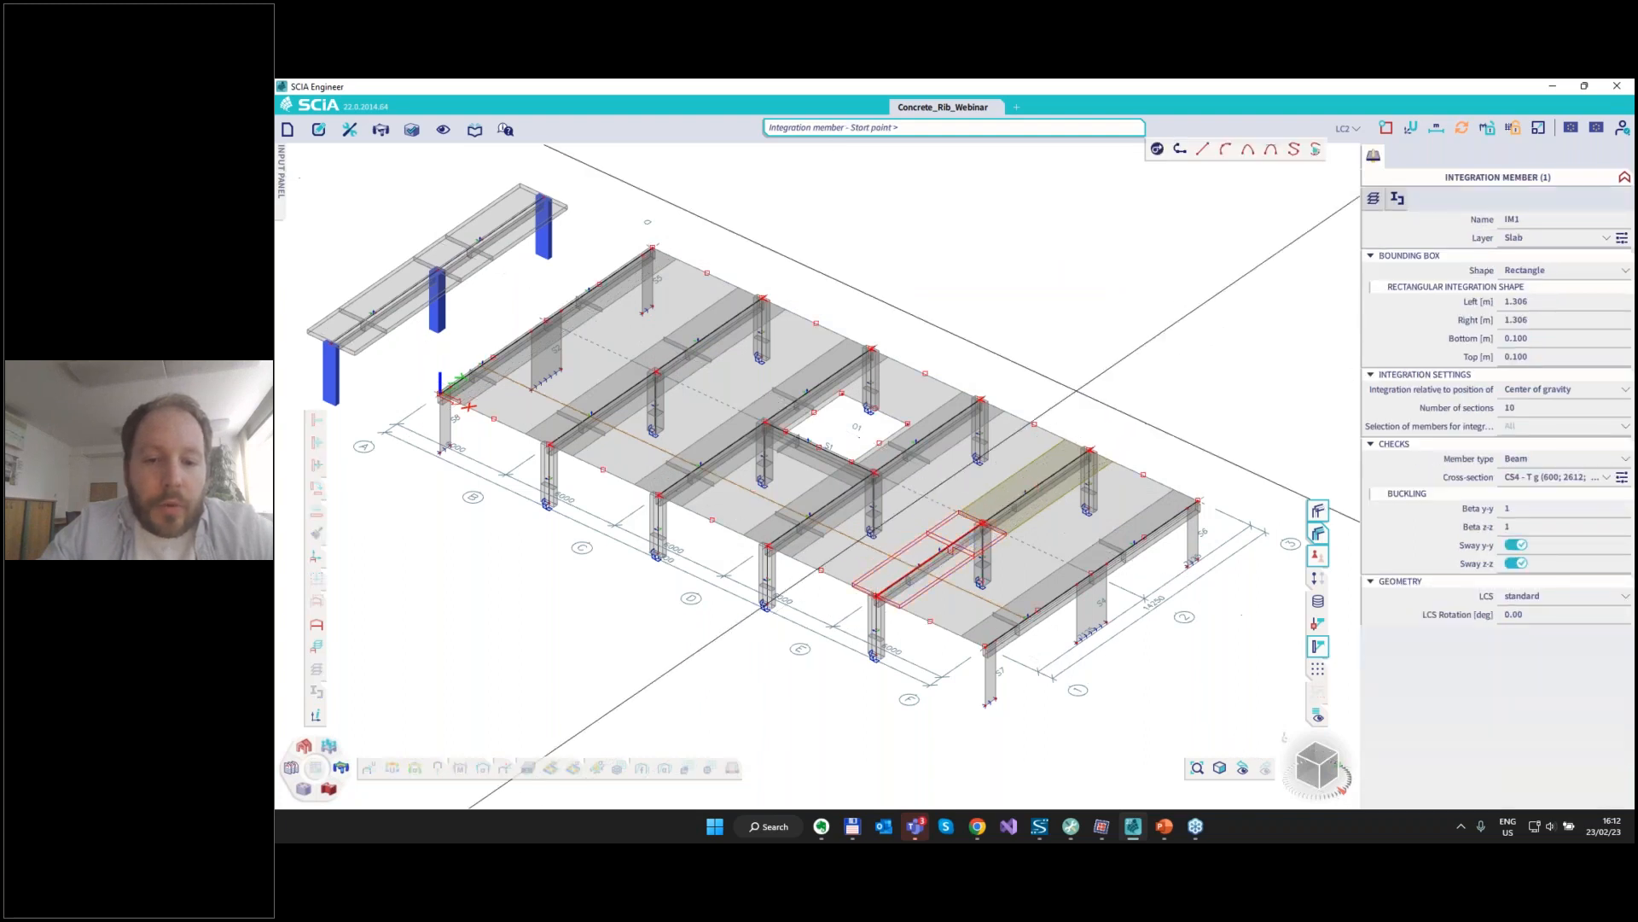
click(876, 591)
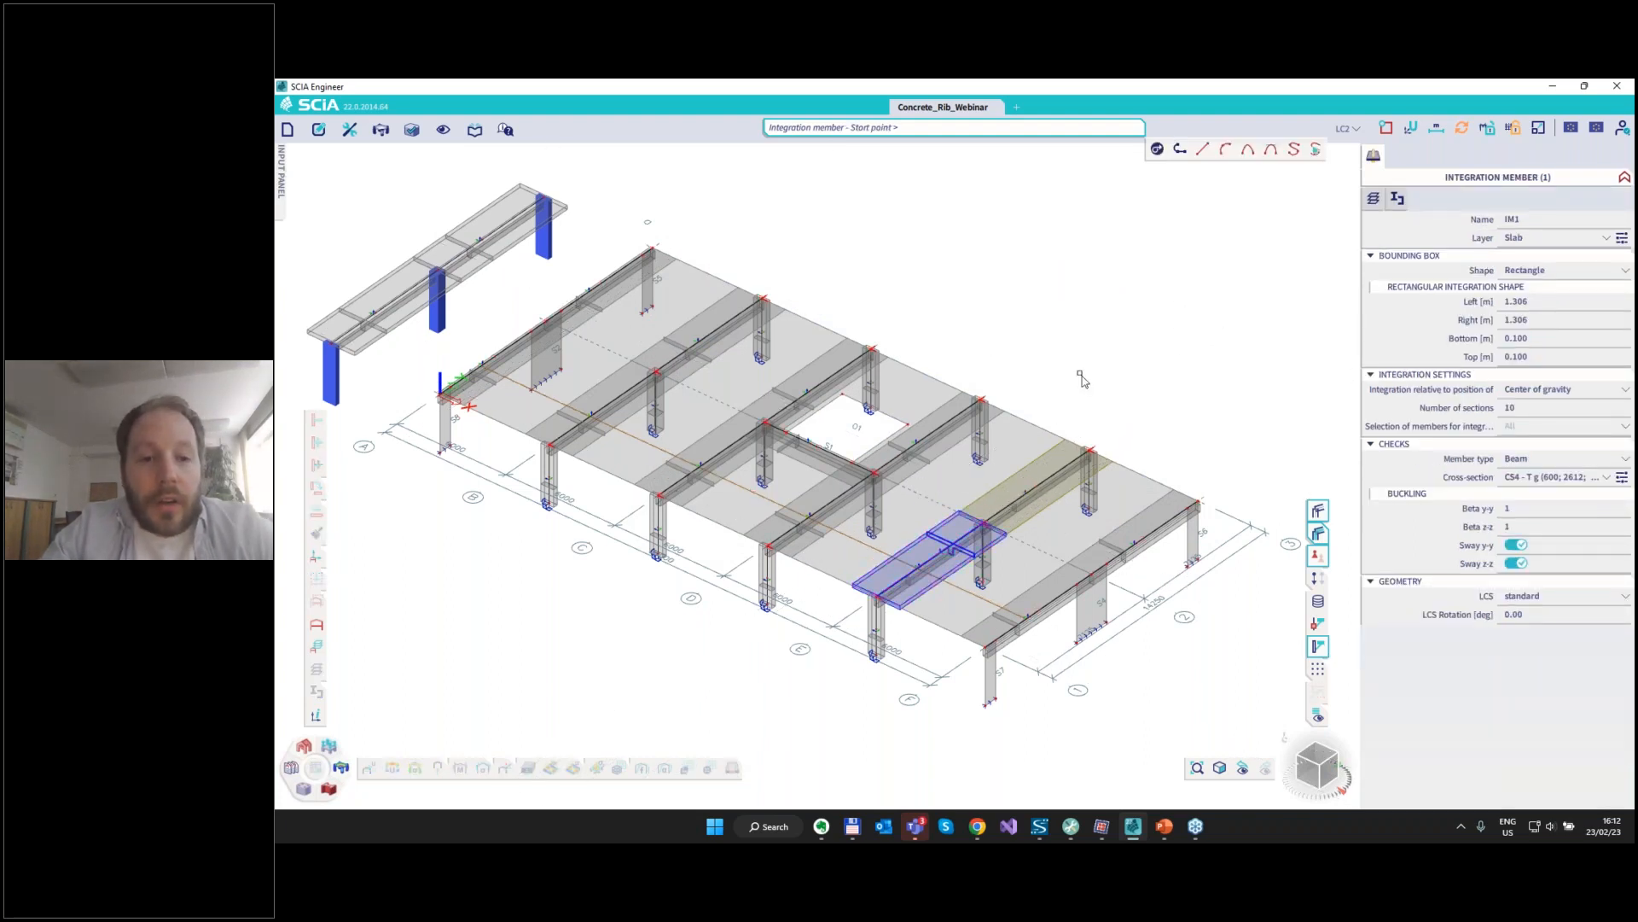
key(Escape)
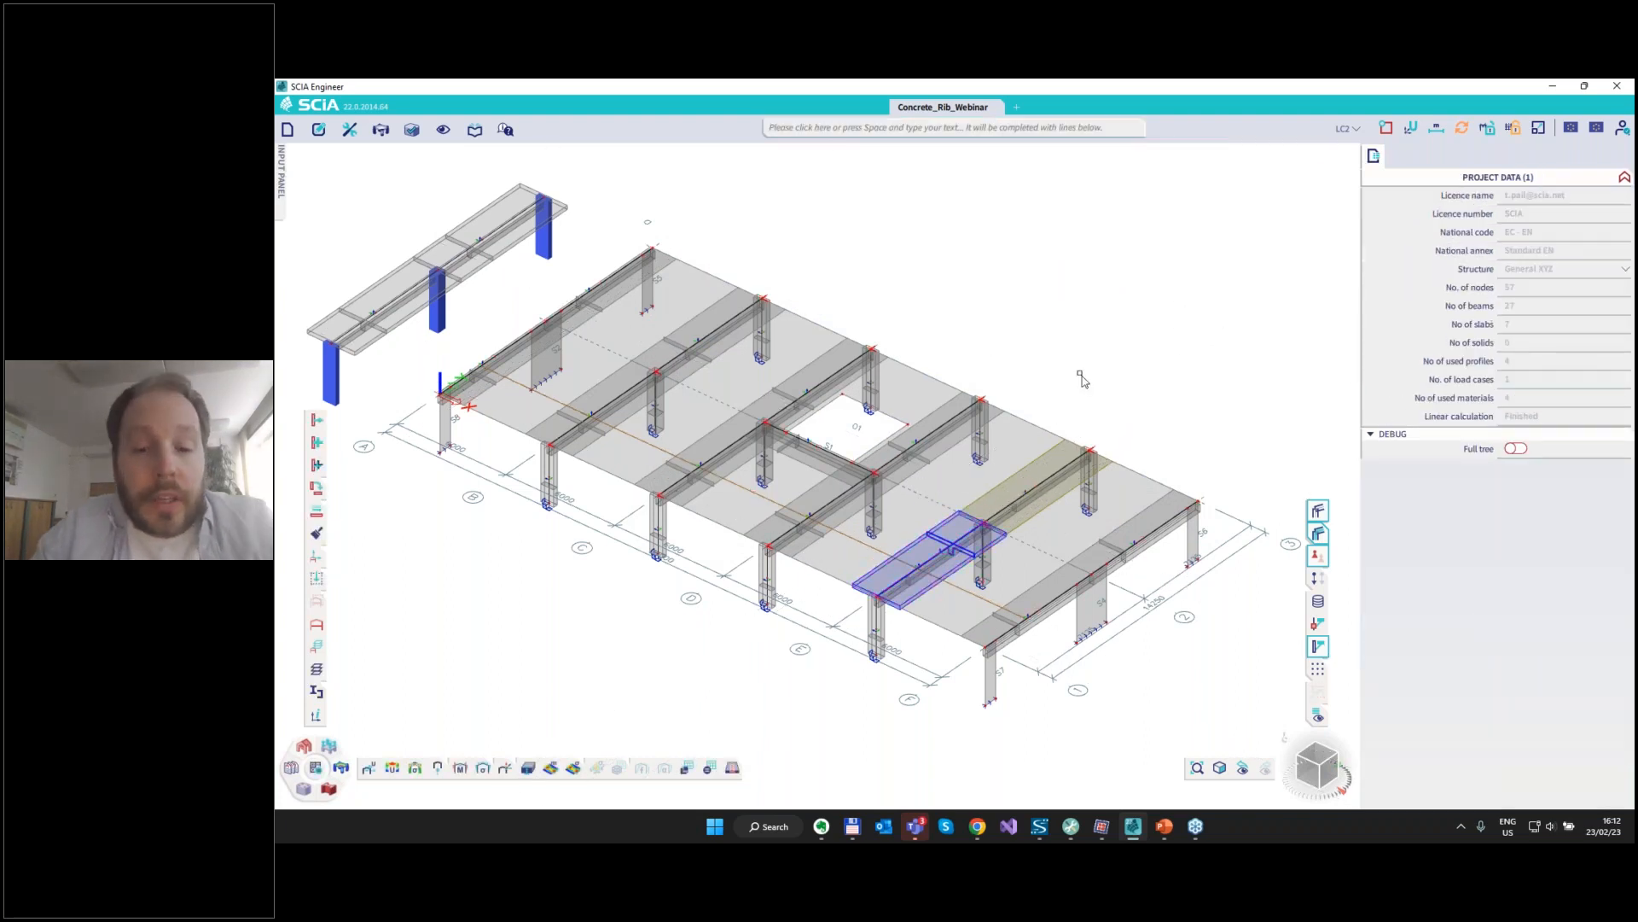
Display the M_y internal forces on both gridline B ribs, the integration strip and the integration member for comparison.
click(916, 550)
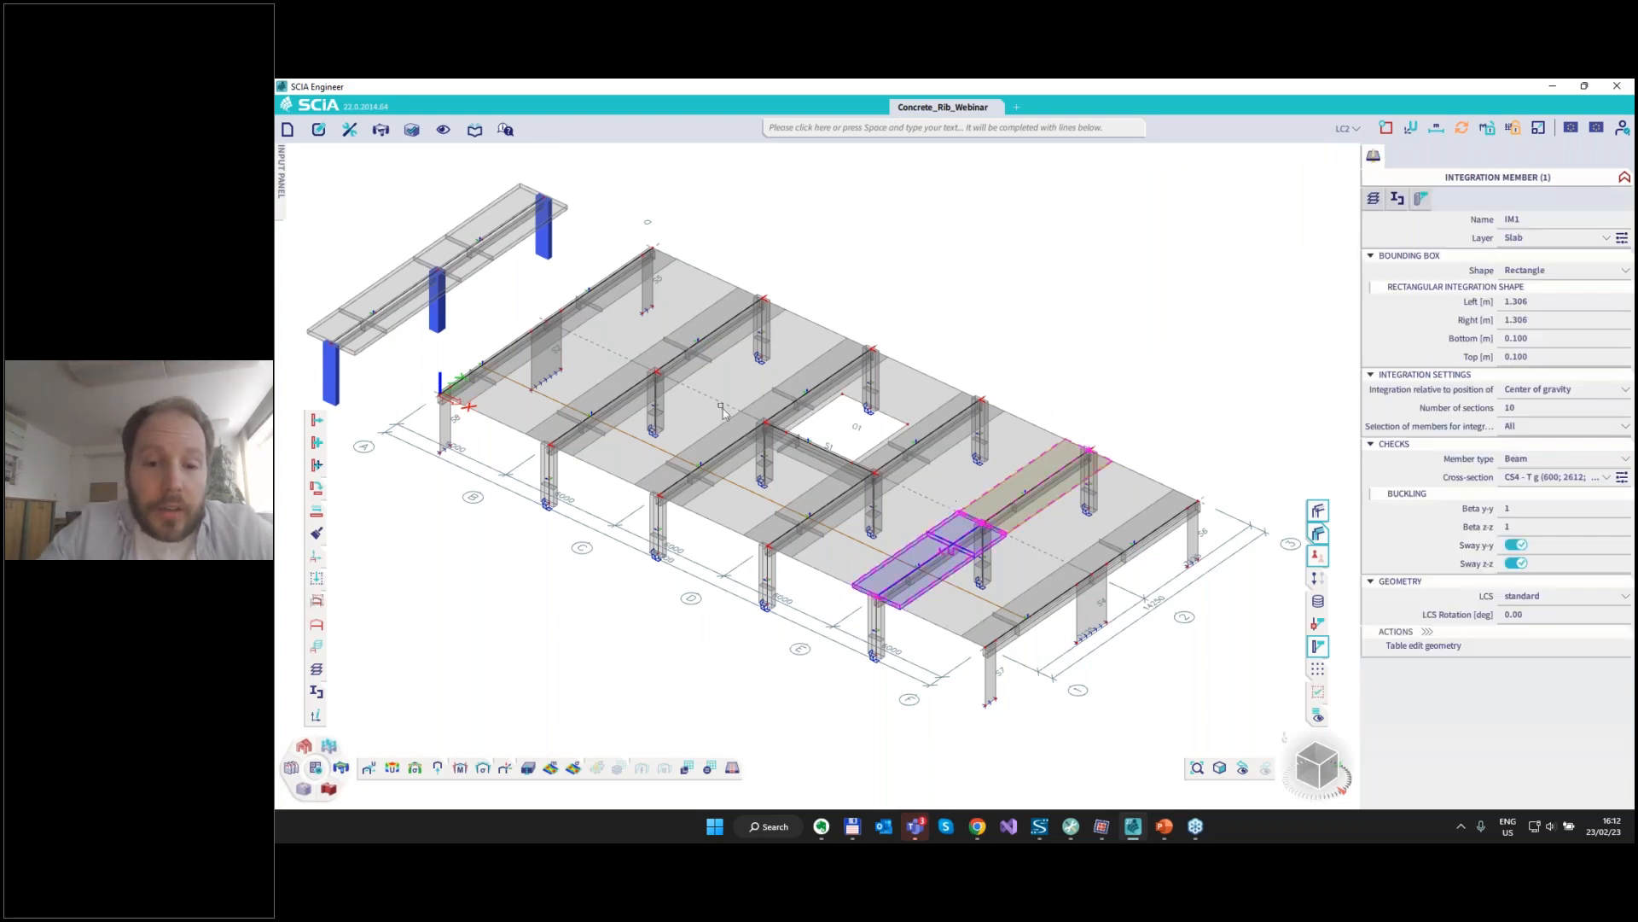
click(700, 368)
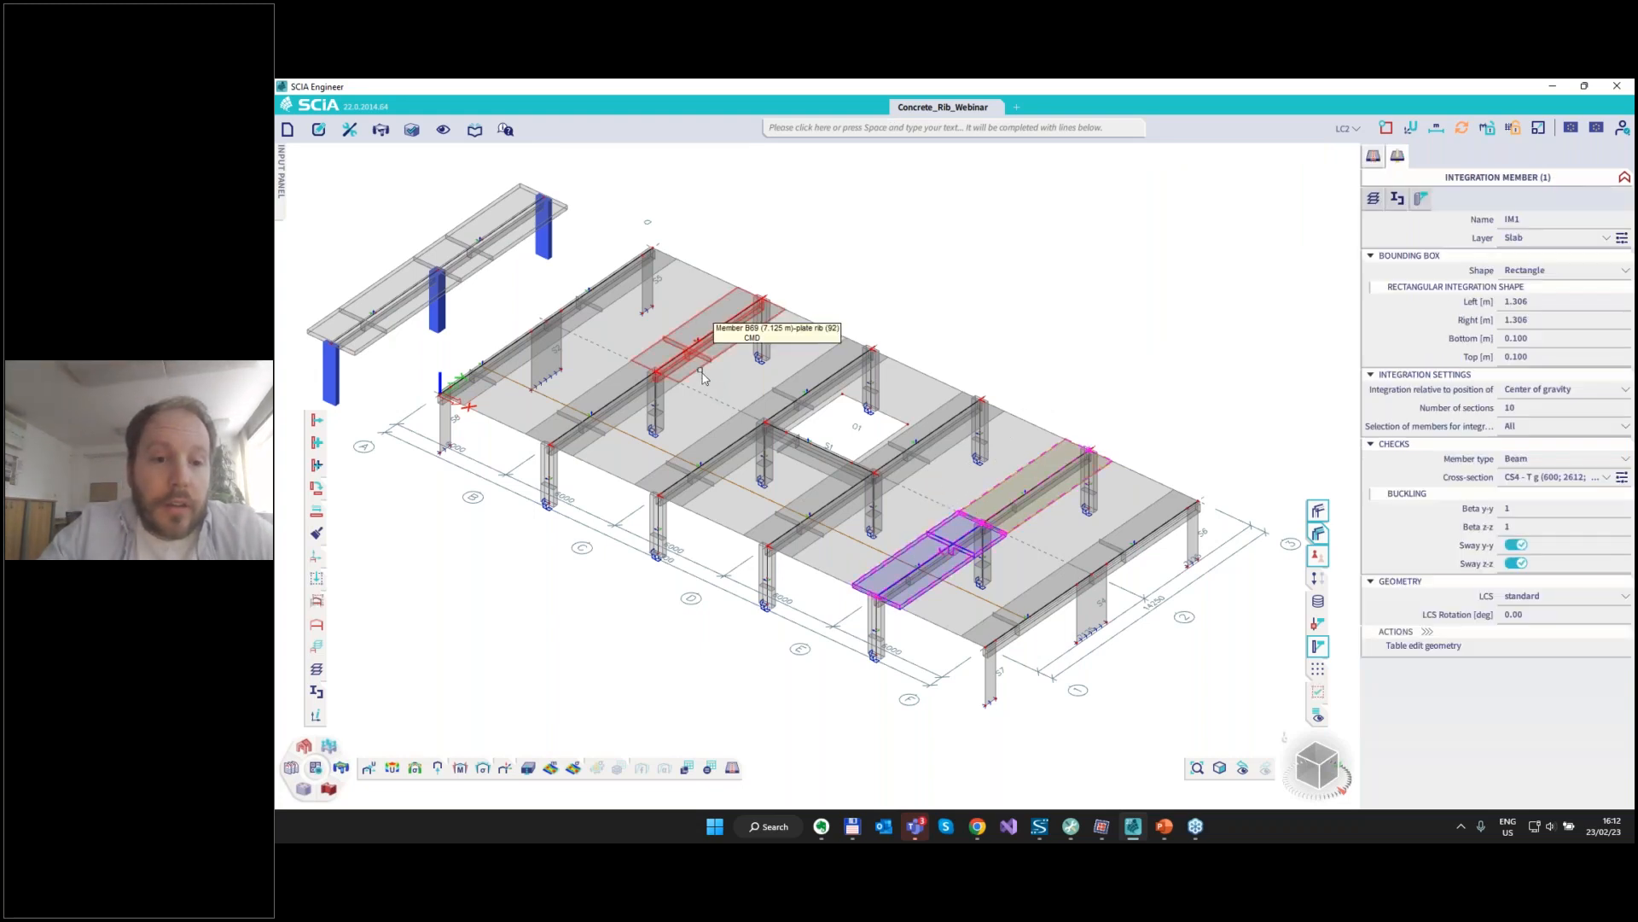
click(642, 417)
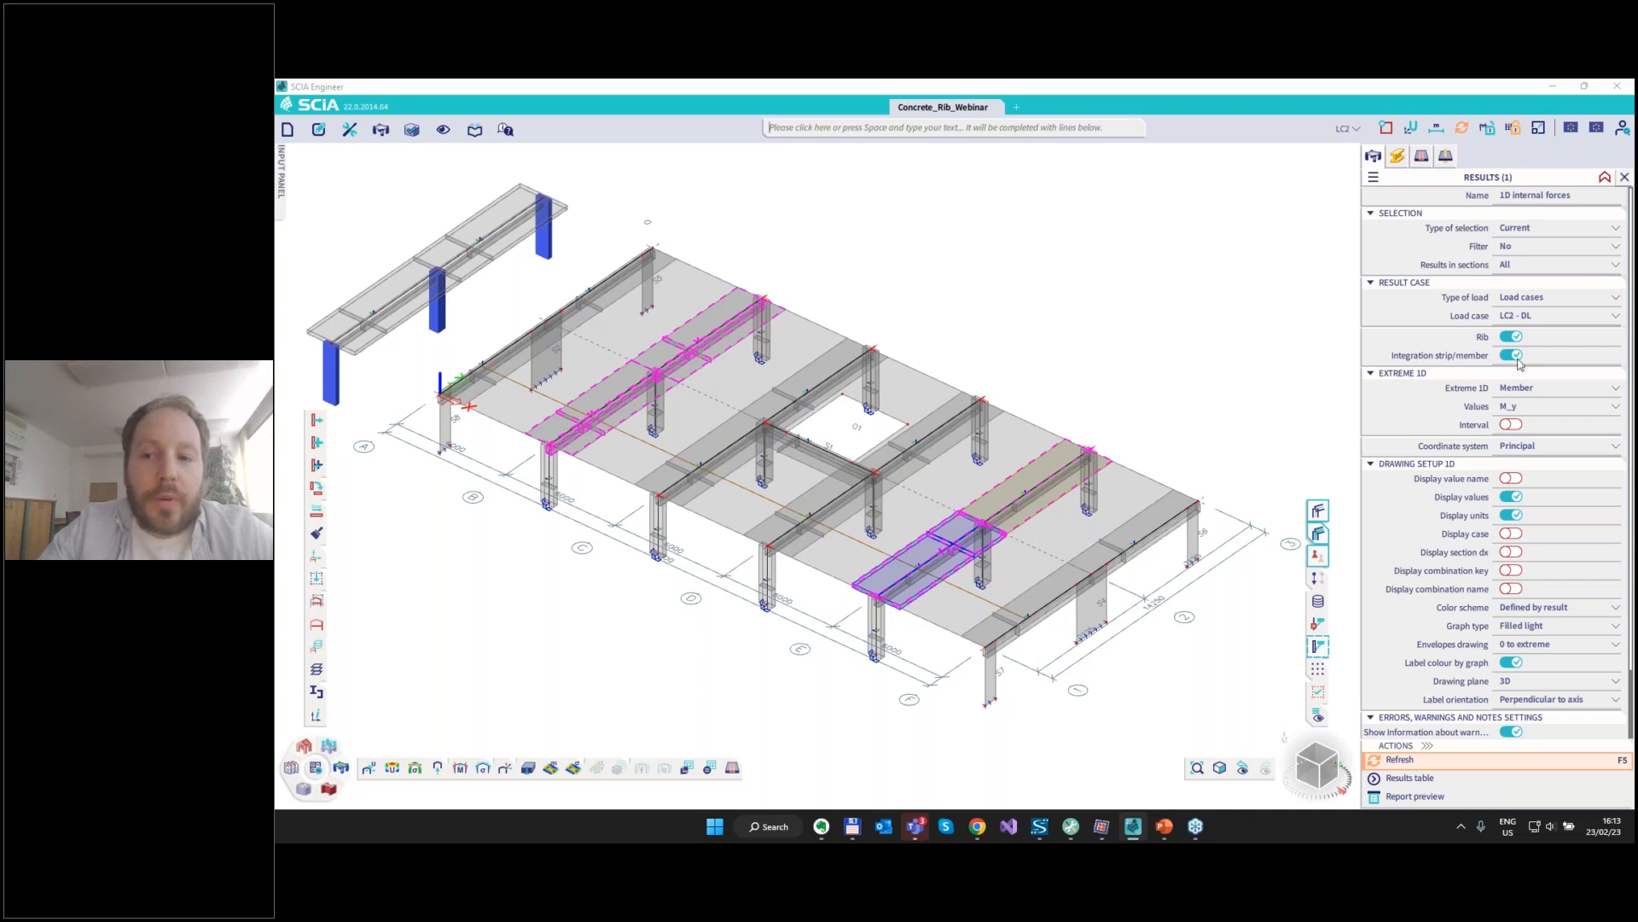
click(1403, 758)
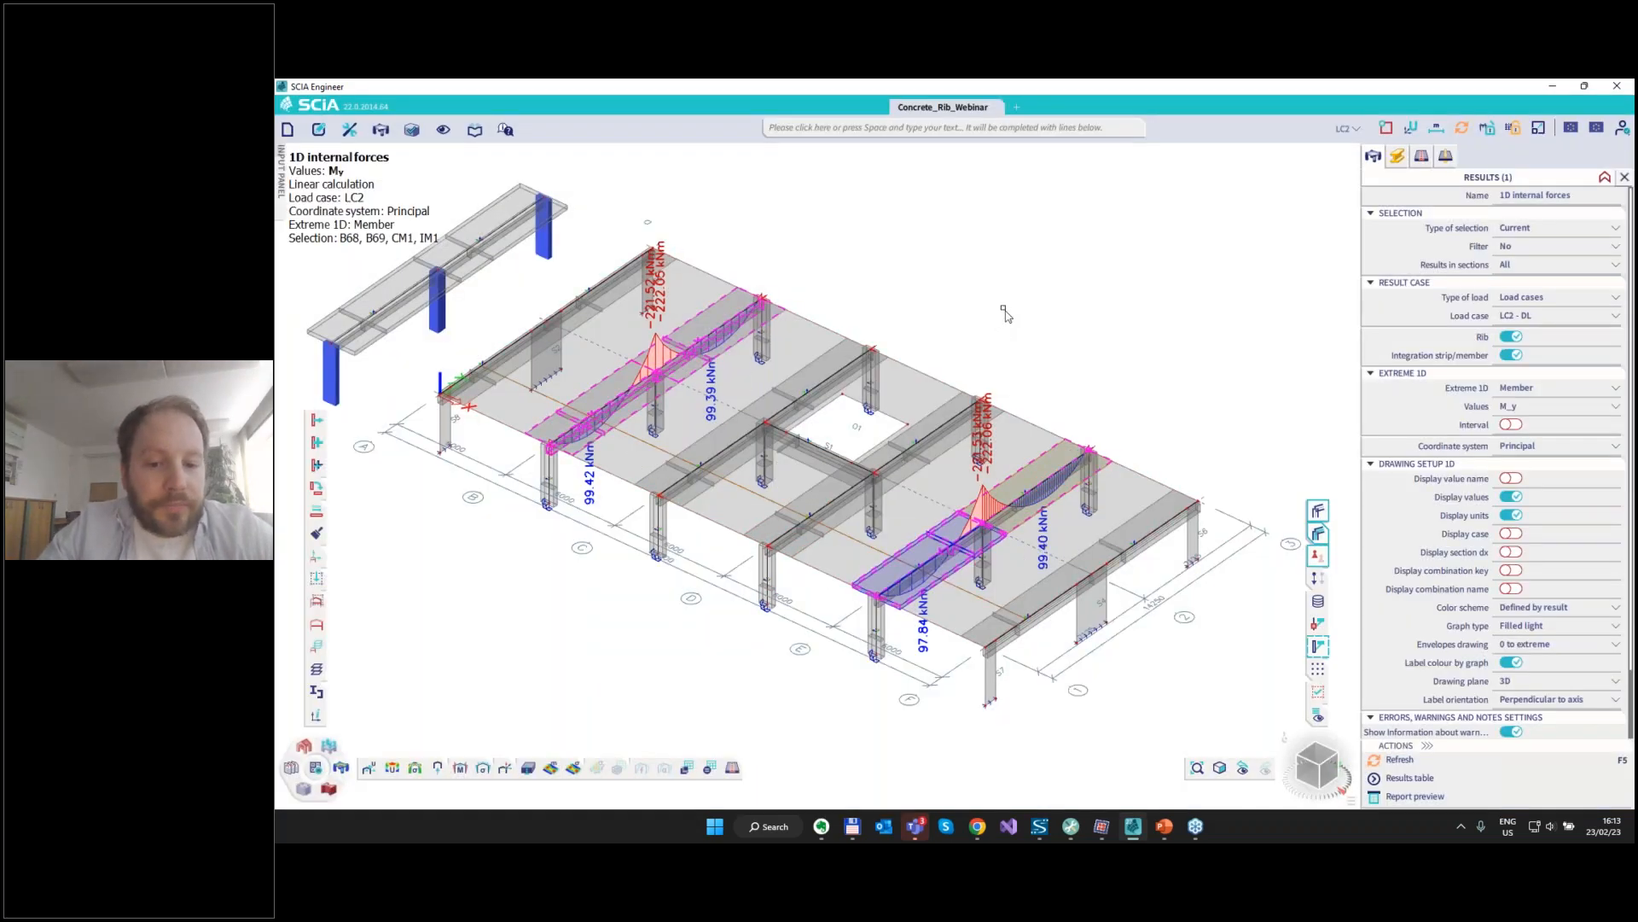
key(Escape)
Set the integration member's number of sections to 15.
click(953, 583)
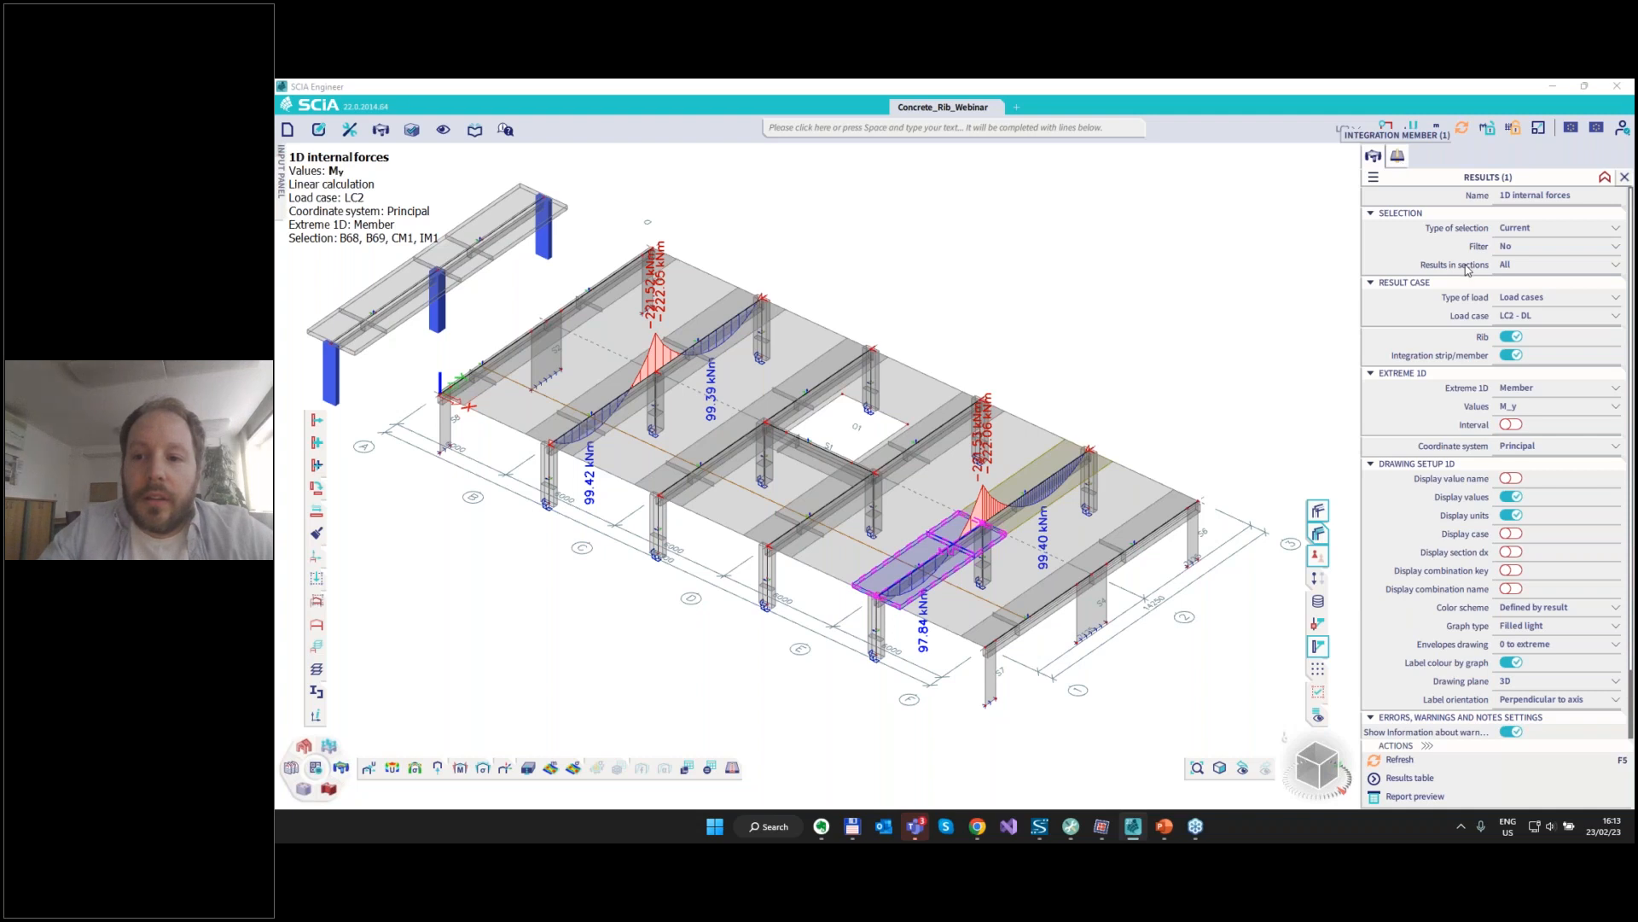
click(1519, 408)
text(15)
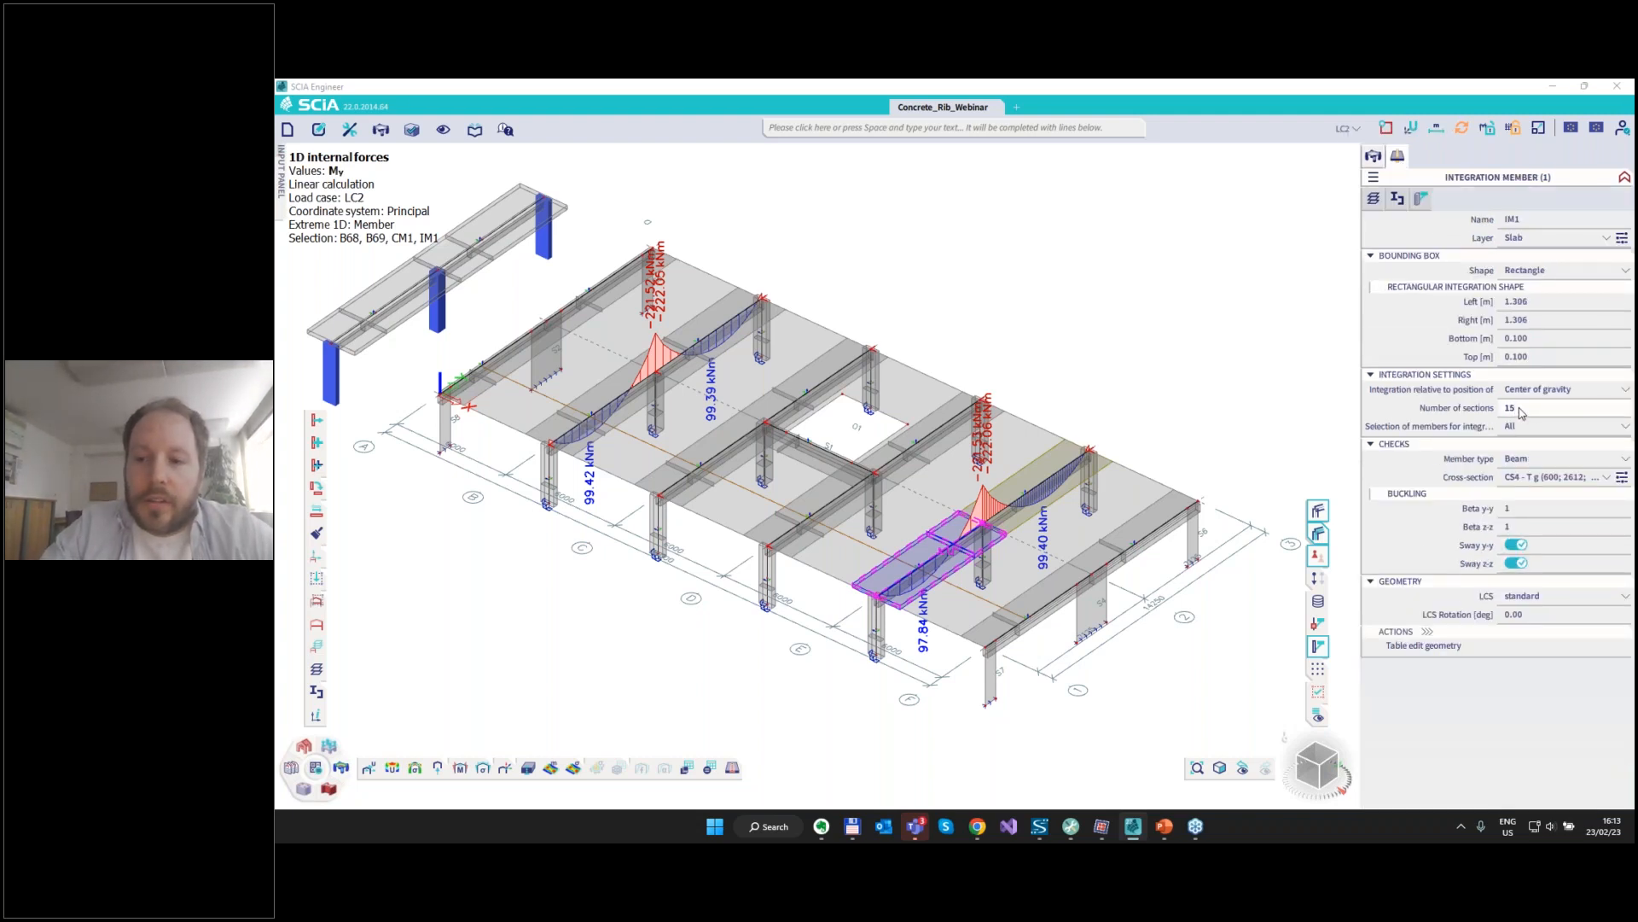
key(Return)
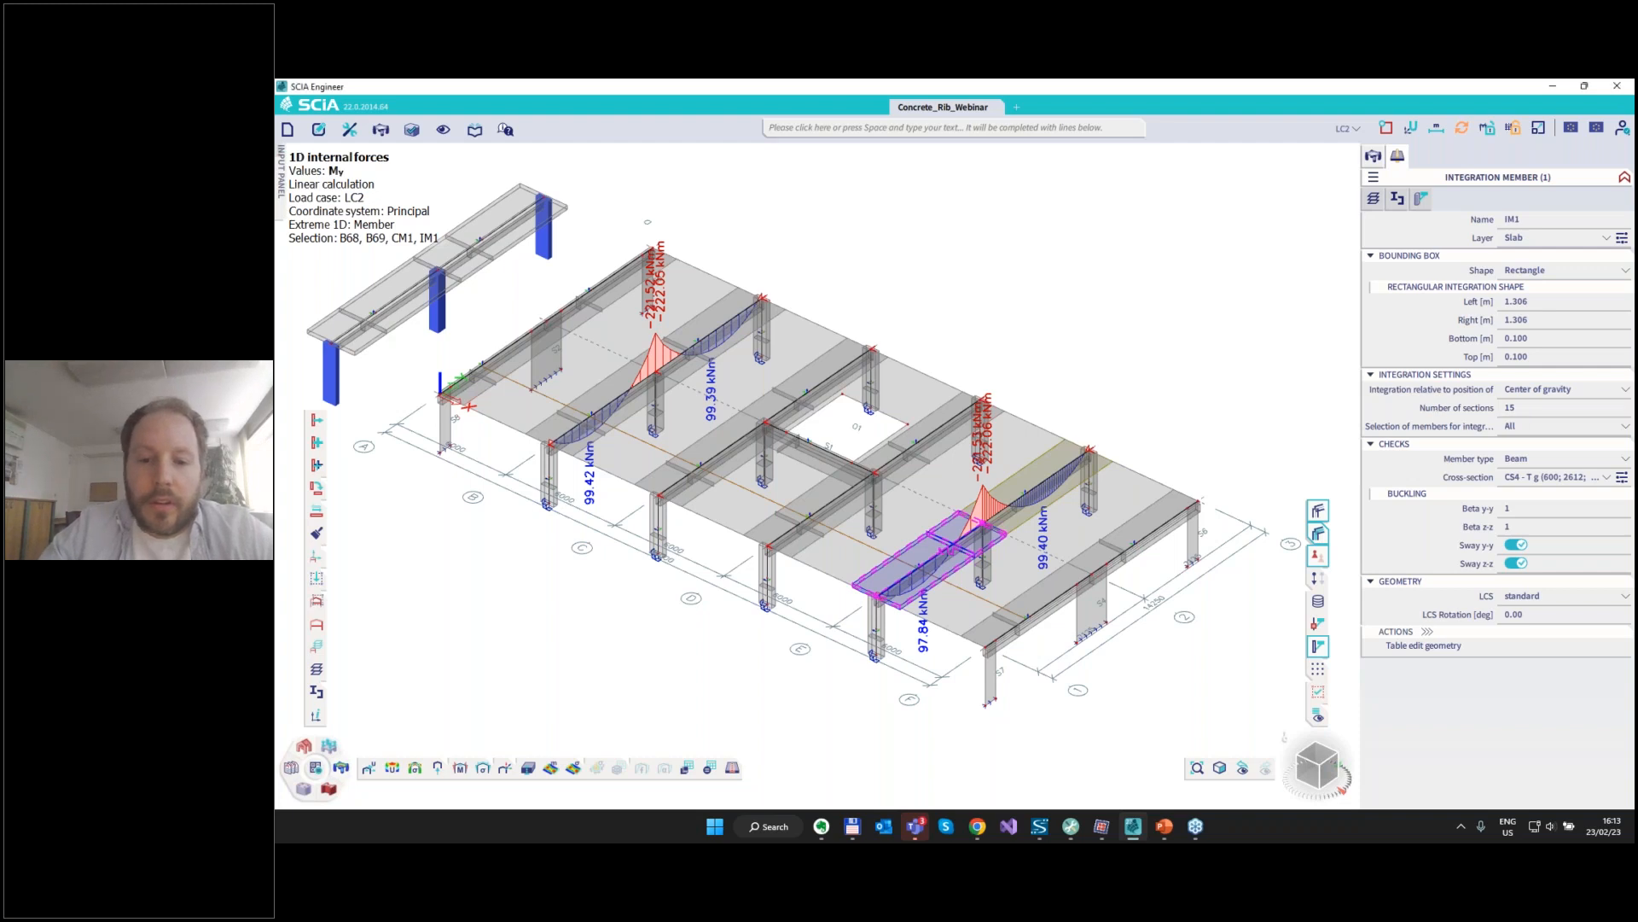
Display the M_y internal forces only on gridline B's front-span rib and the integration member.
click(616, 433)
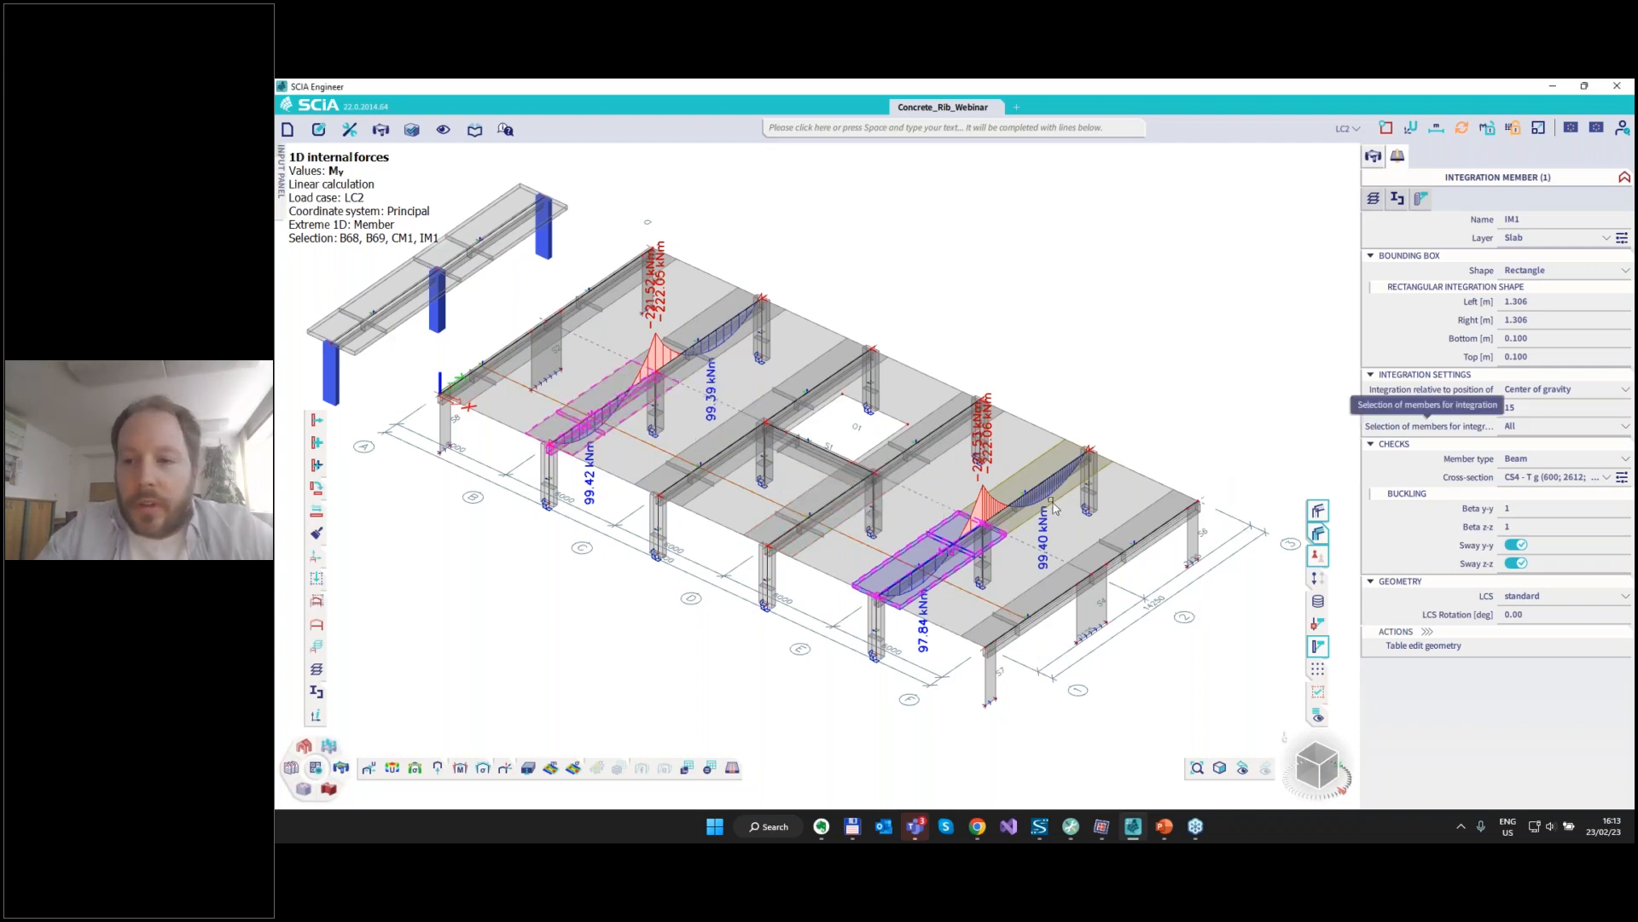
key(Escape)
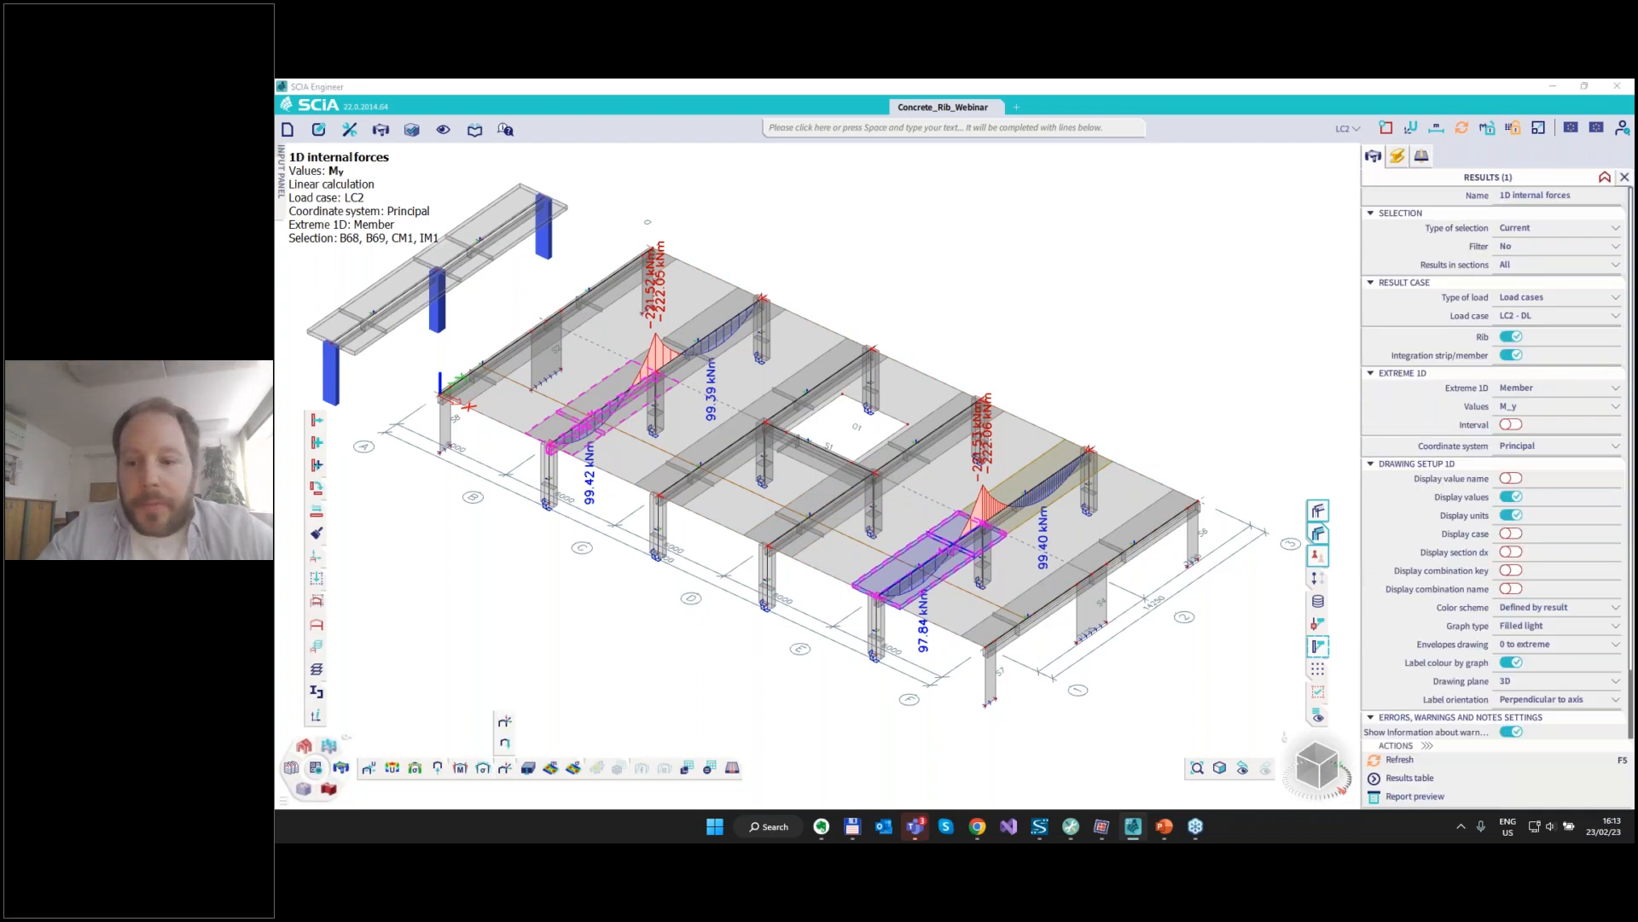
click(1404, 758)
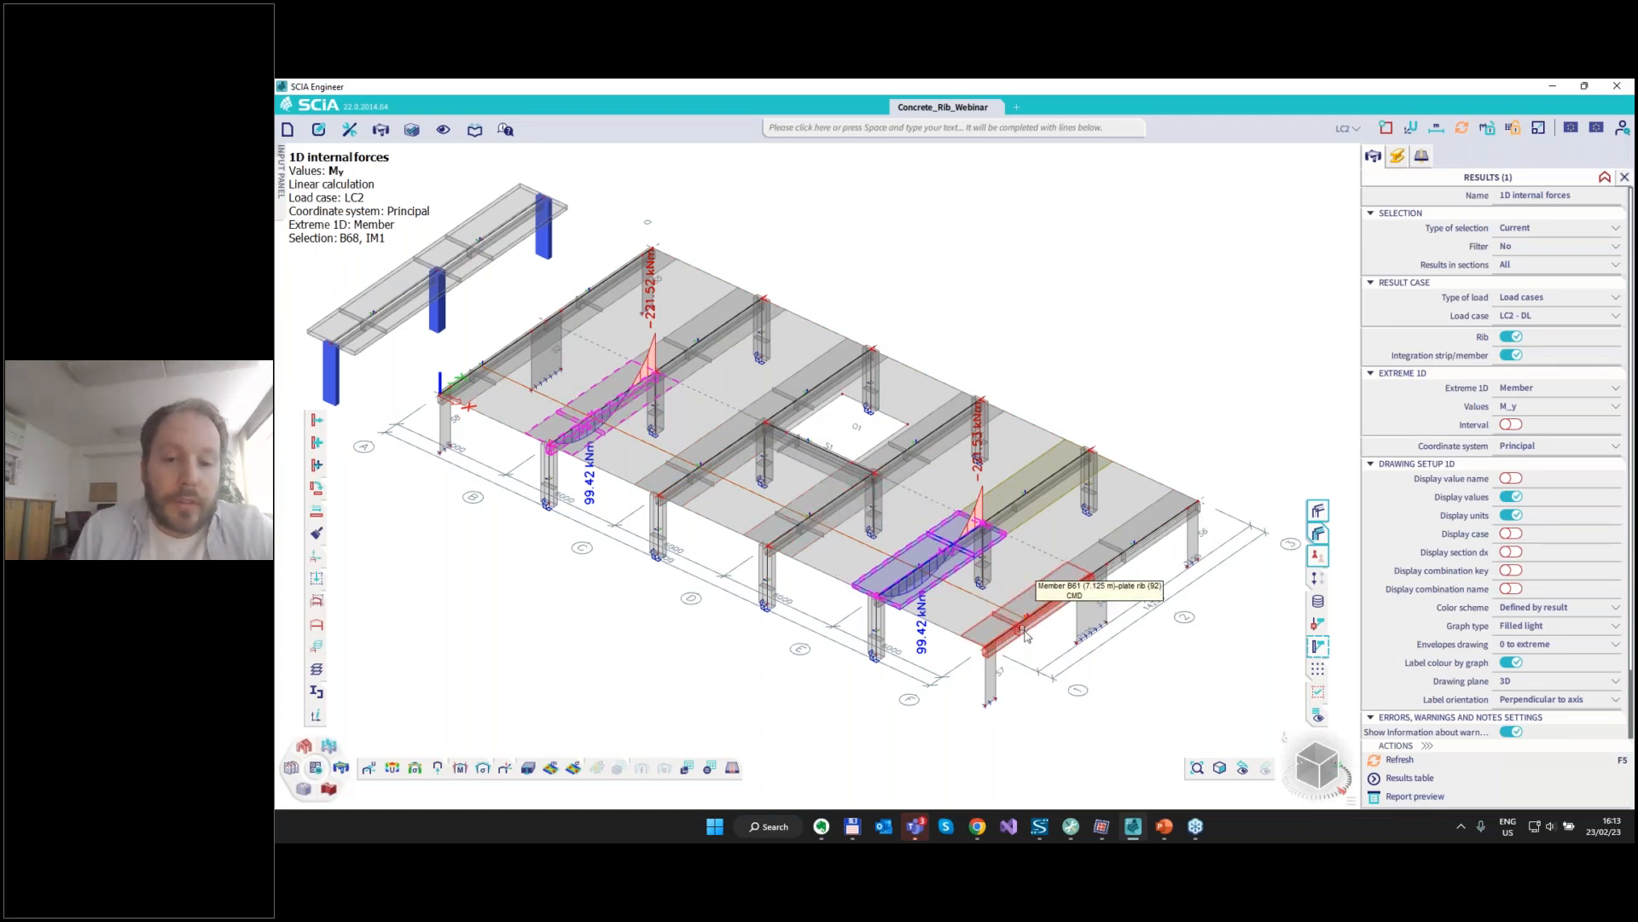
Set the integration member's integration relative to position of Definition axes and refresh the M_y results.
click(1422, 161)
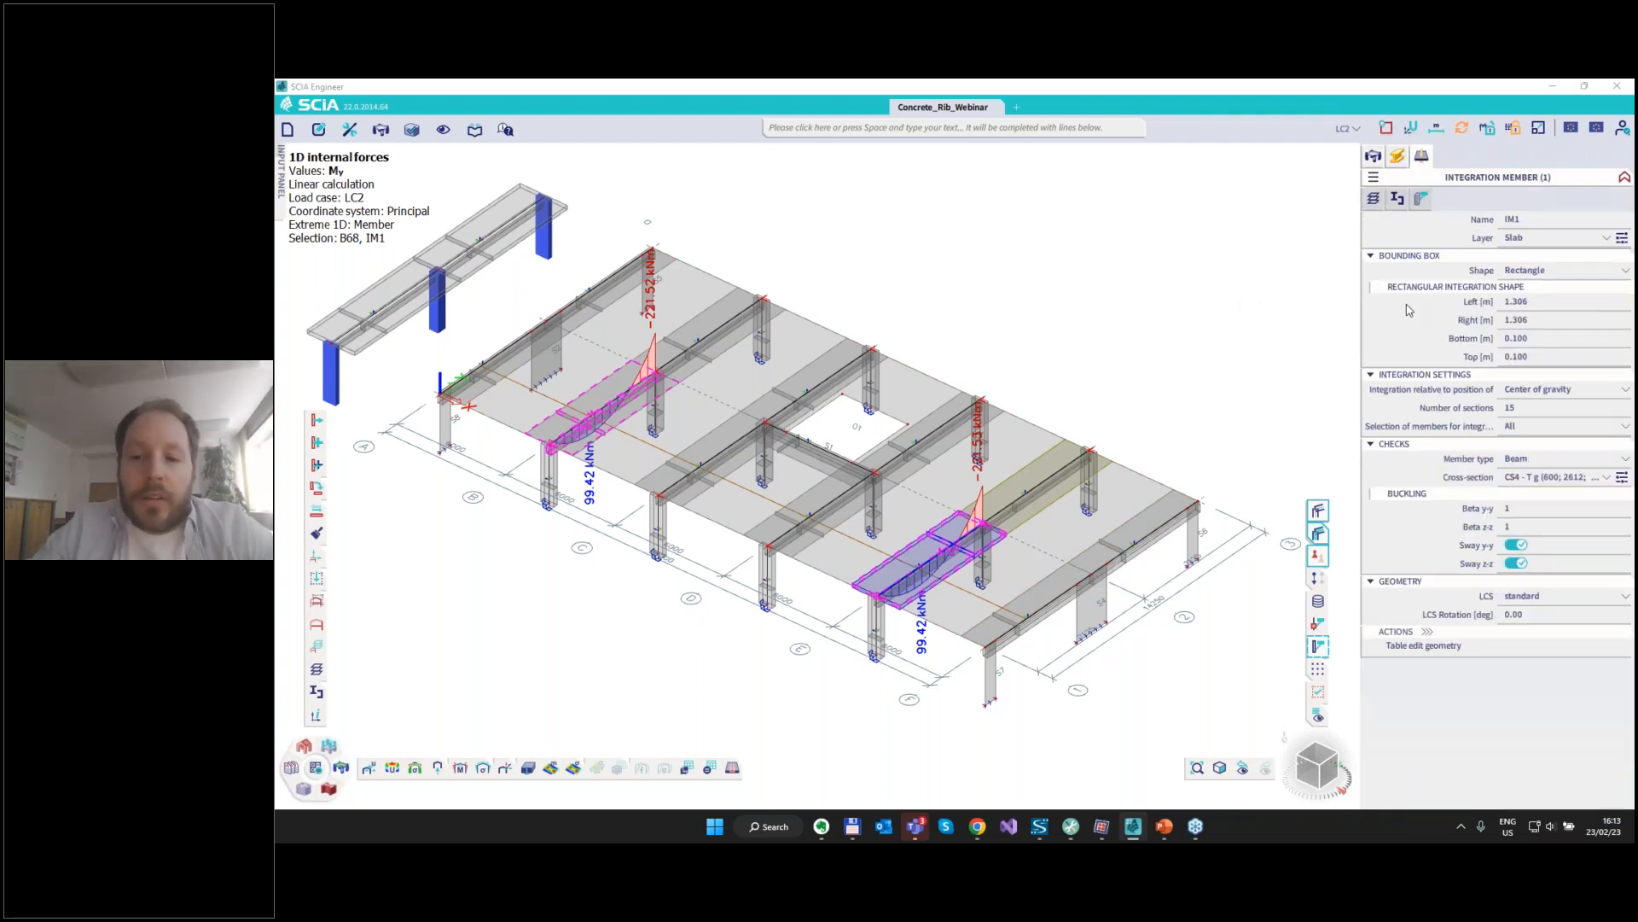
click(1526, 393)
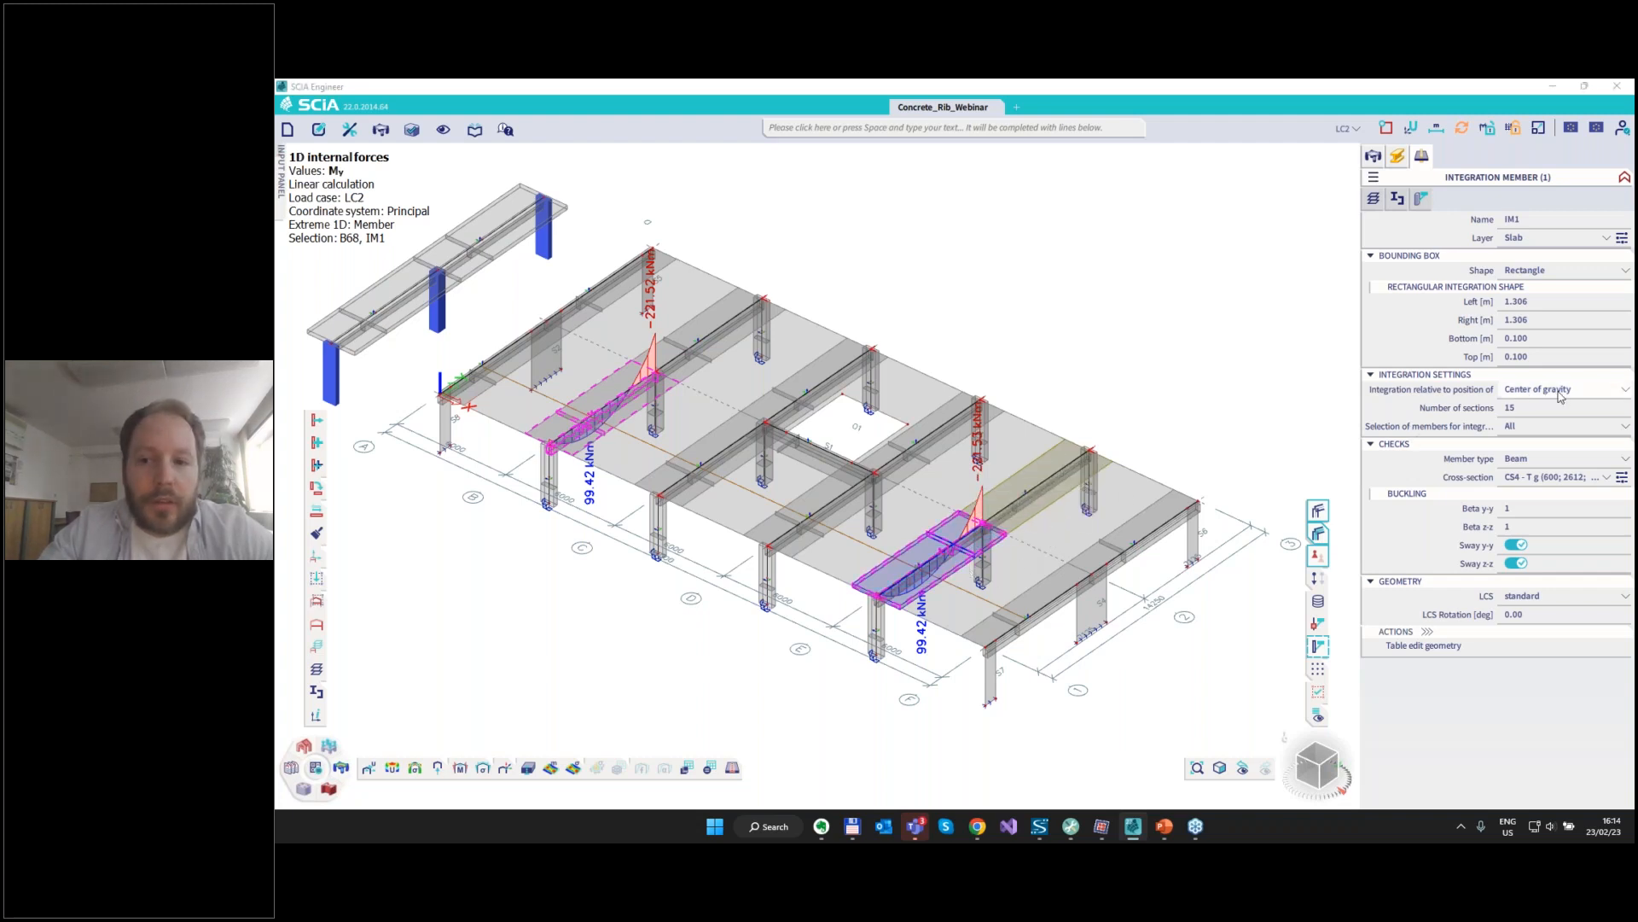
click(1546, 391)
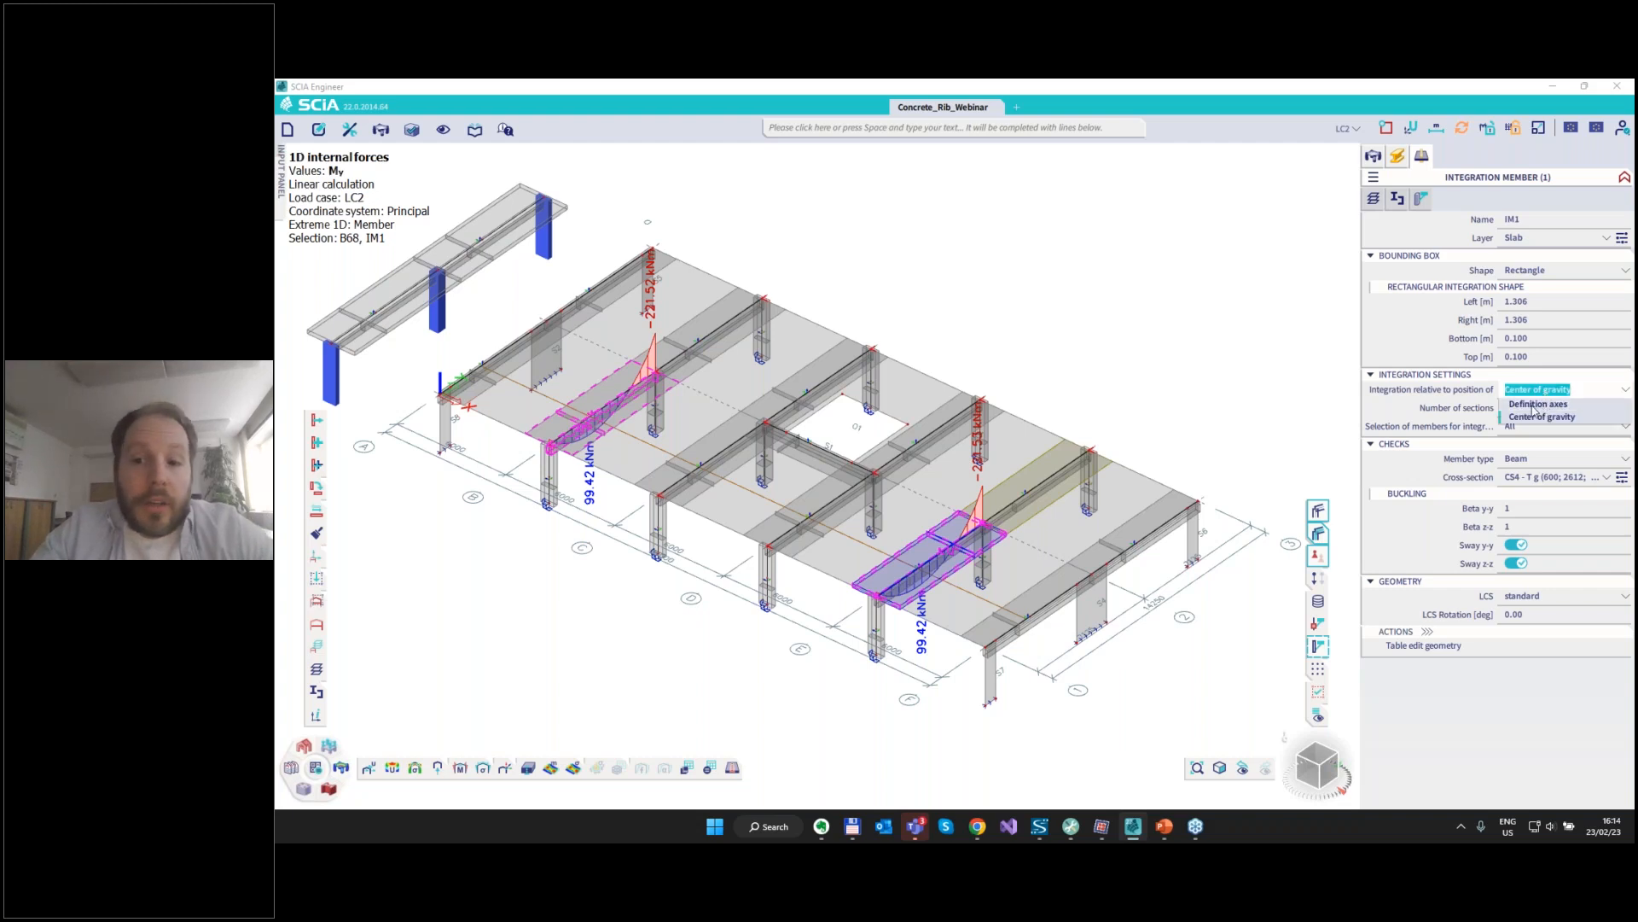
click(1536, 407)
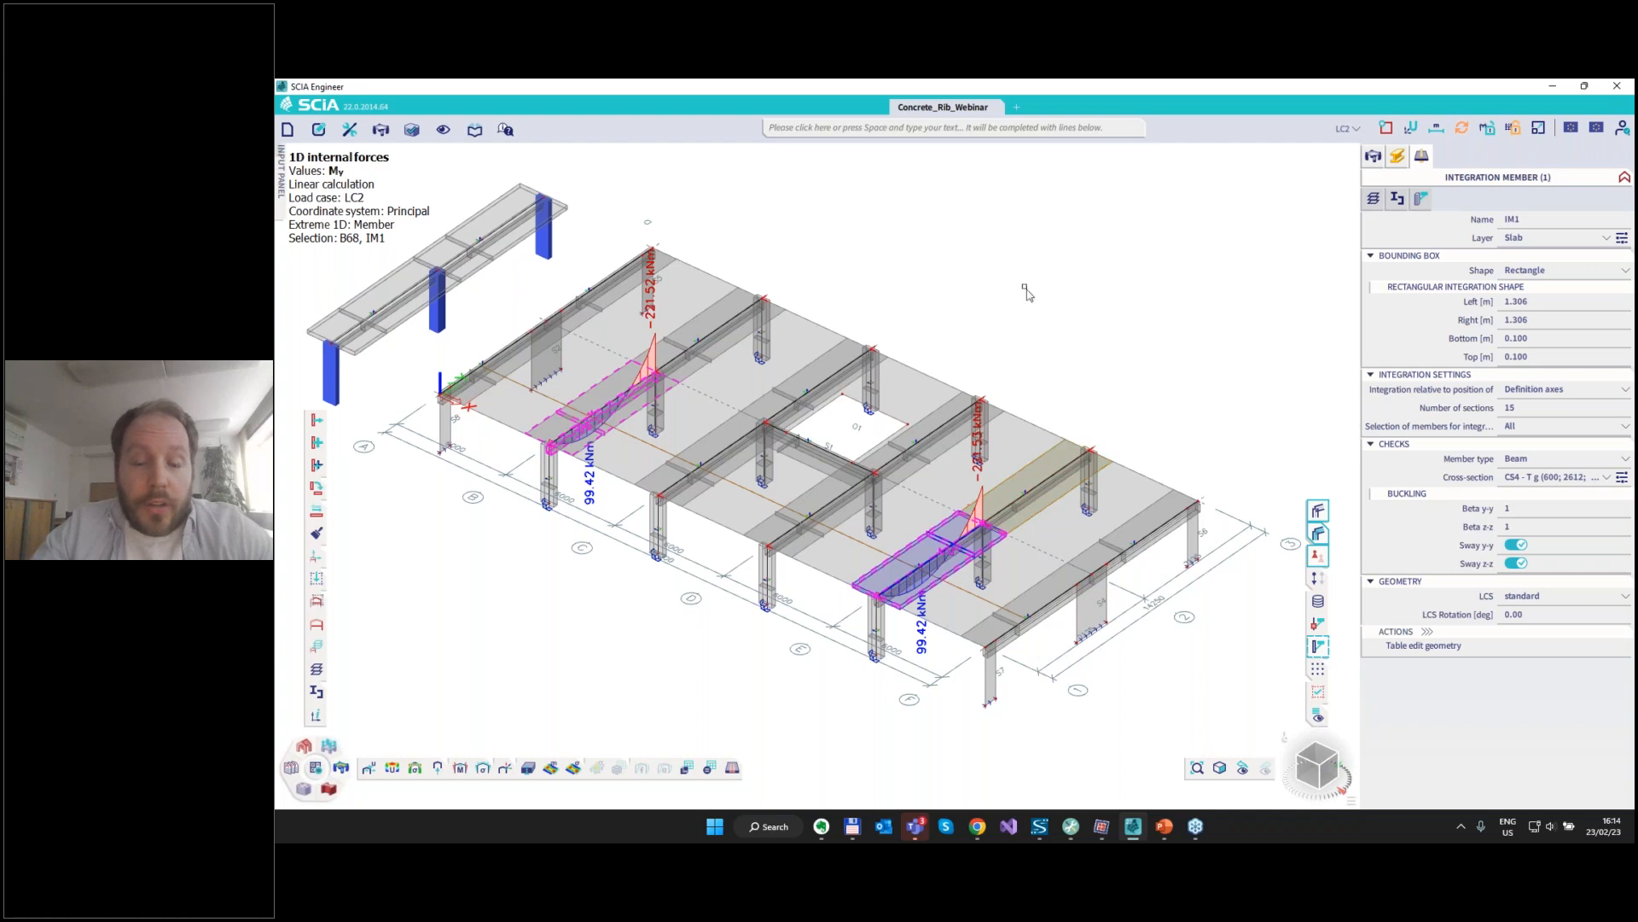
click(1372, 156)
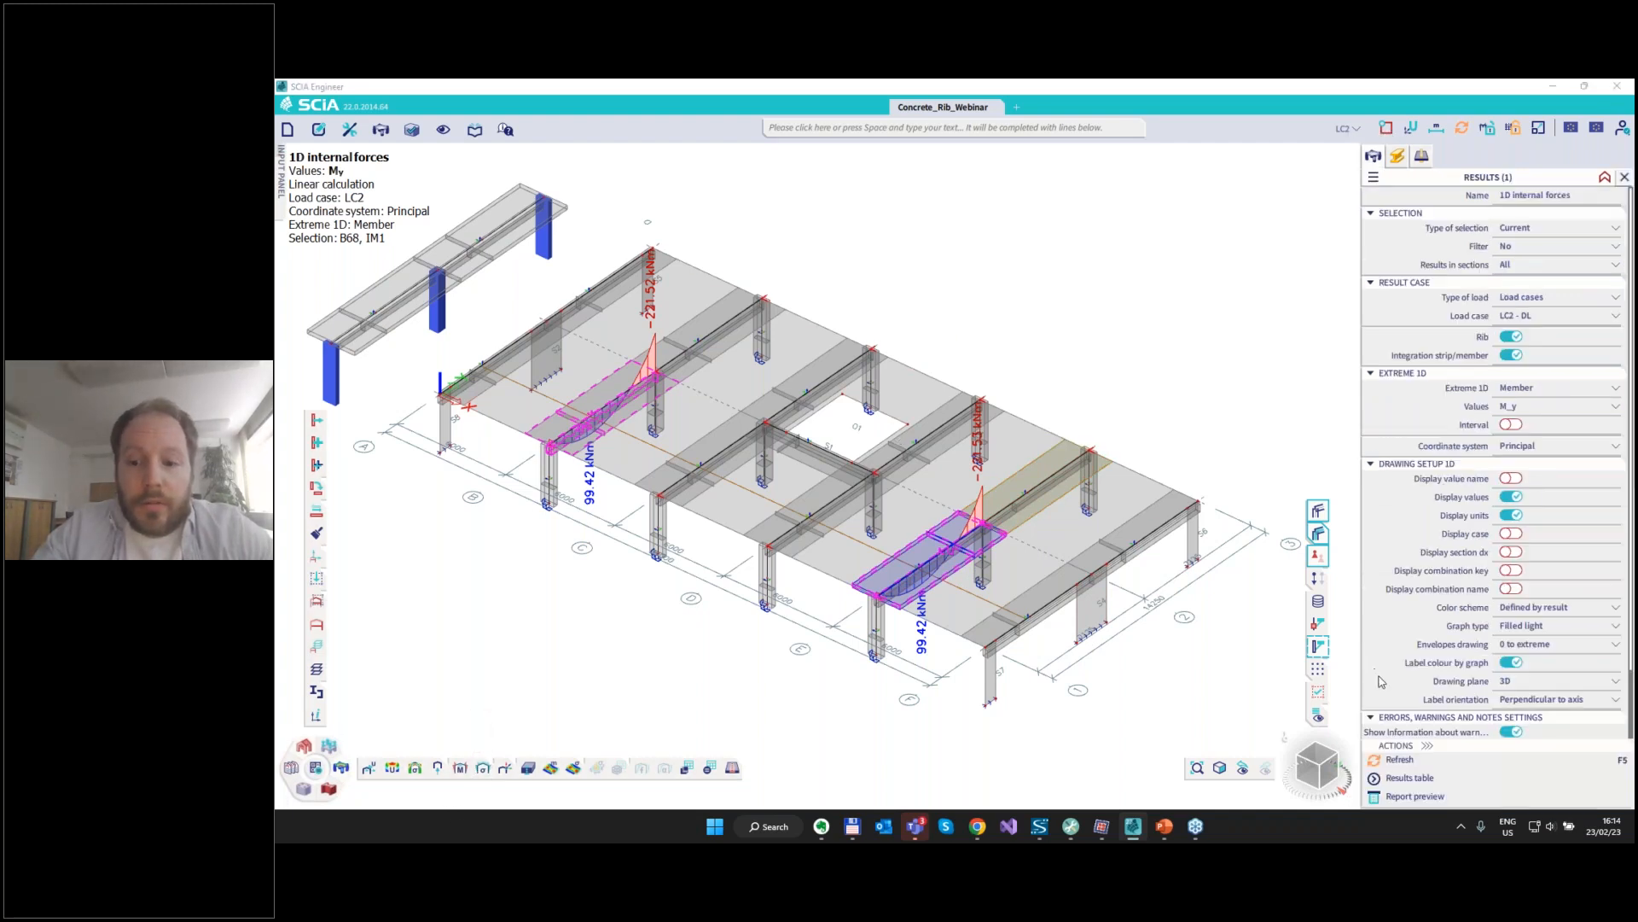
click(1393, 760)
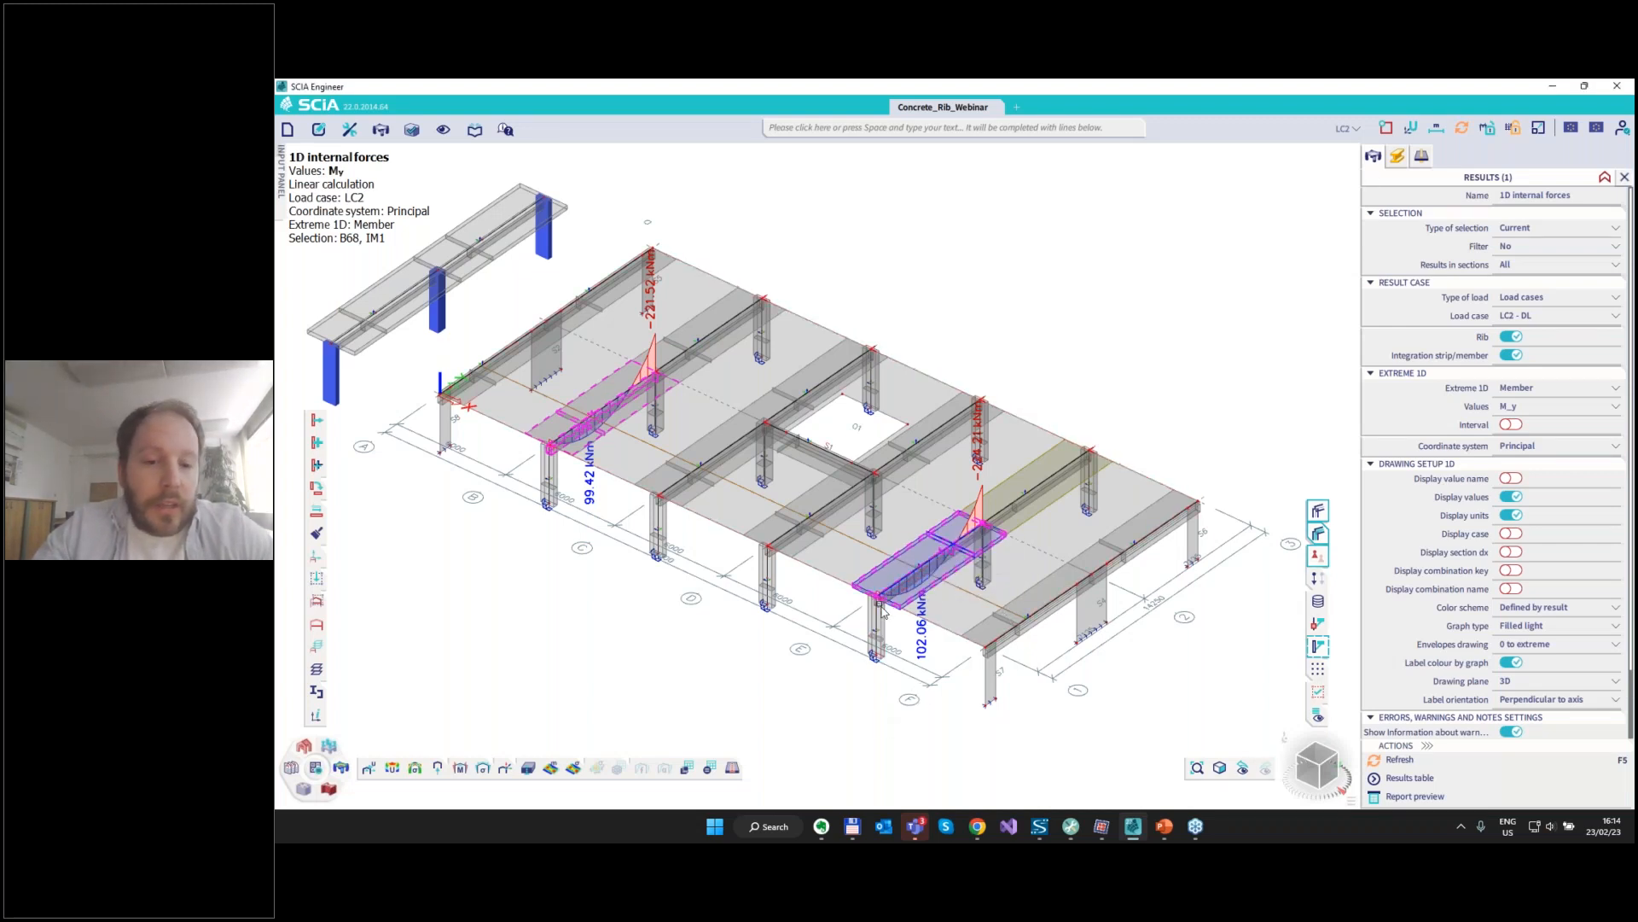
Switch to Total Commander, open the _TOOL folder and launch ZoomIt64.
scroll(882, 611, up, 8)
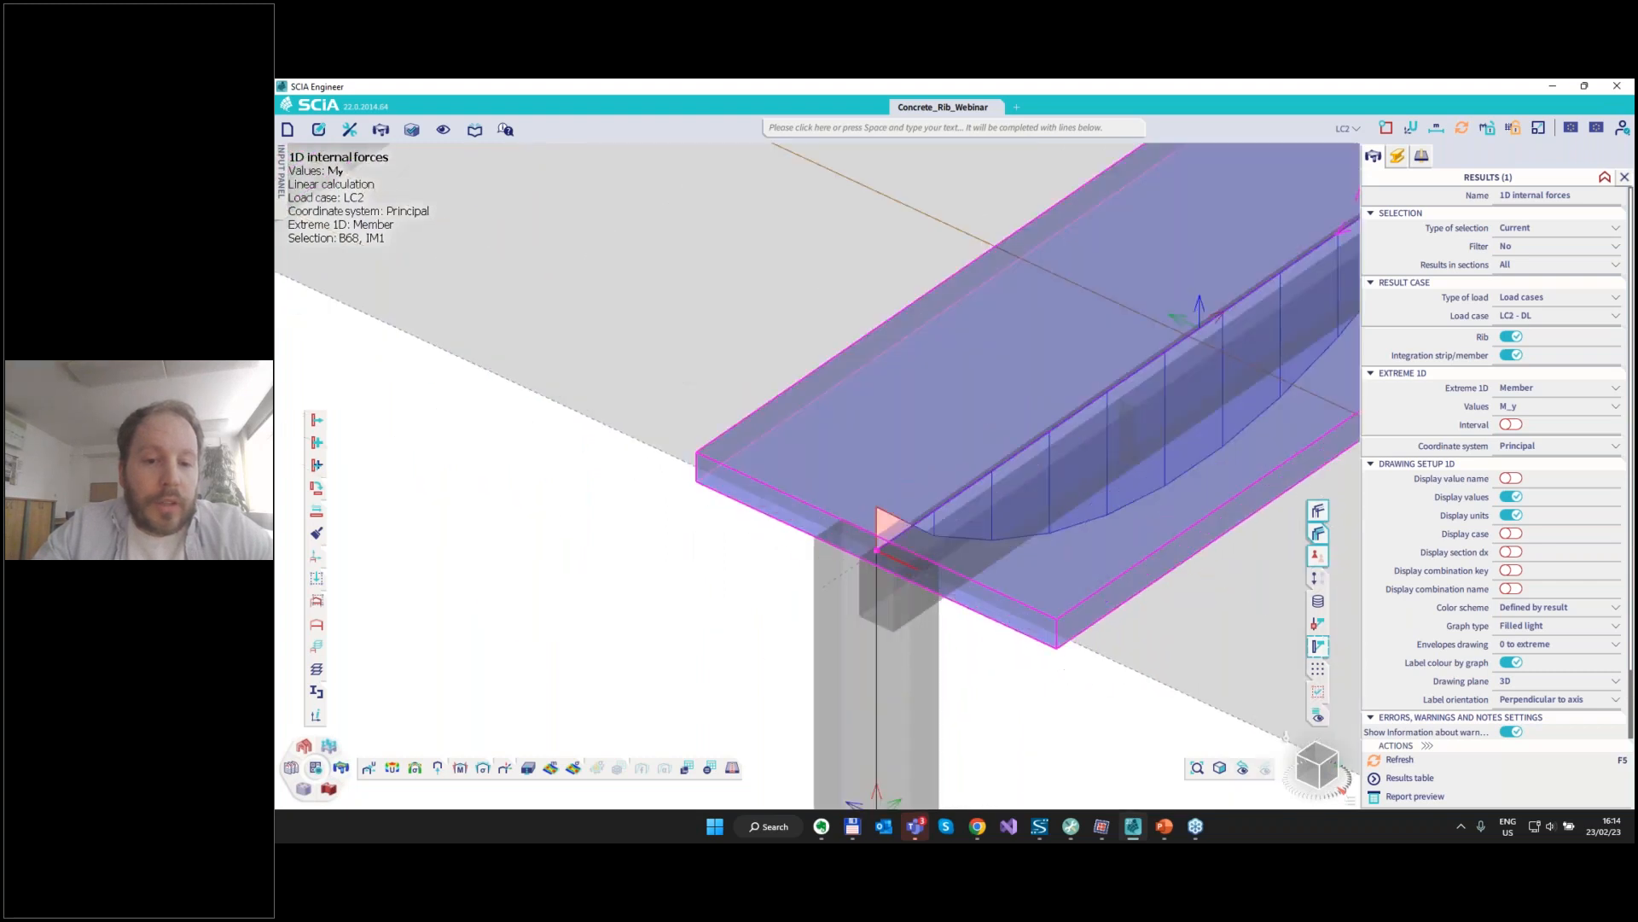
scroll(876, 595, up, 3)
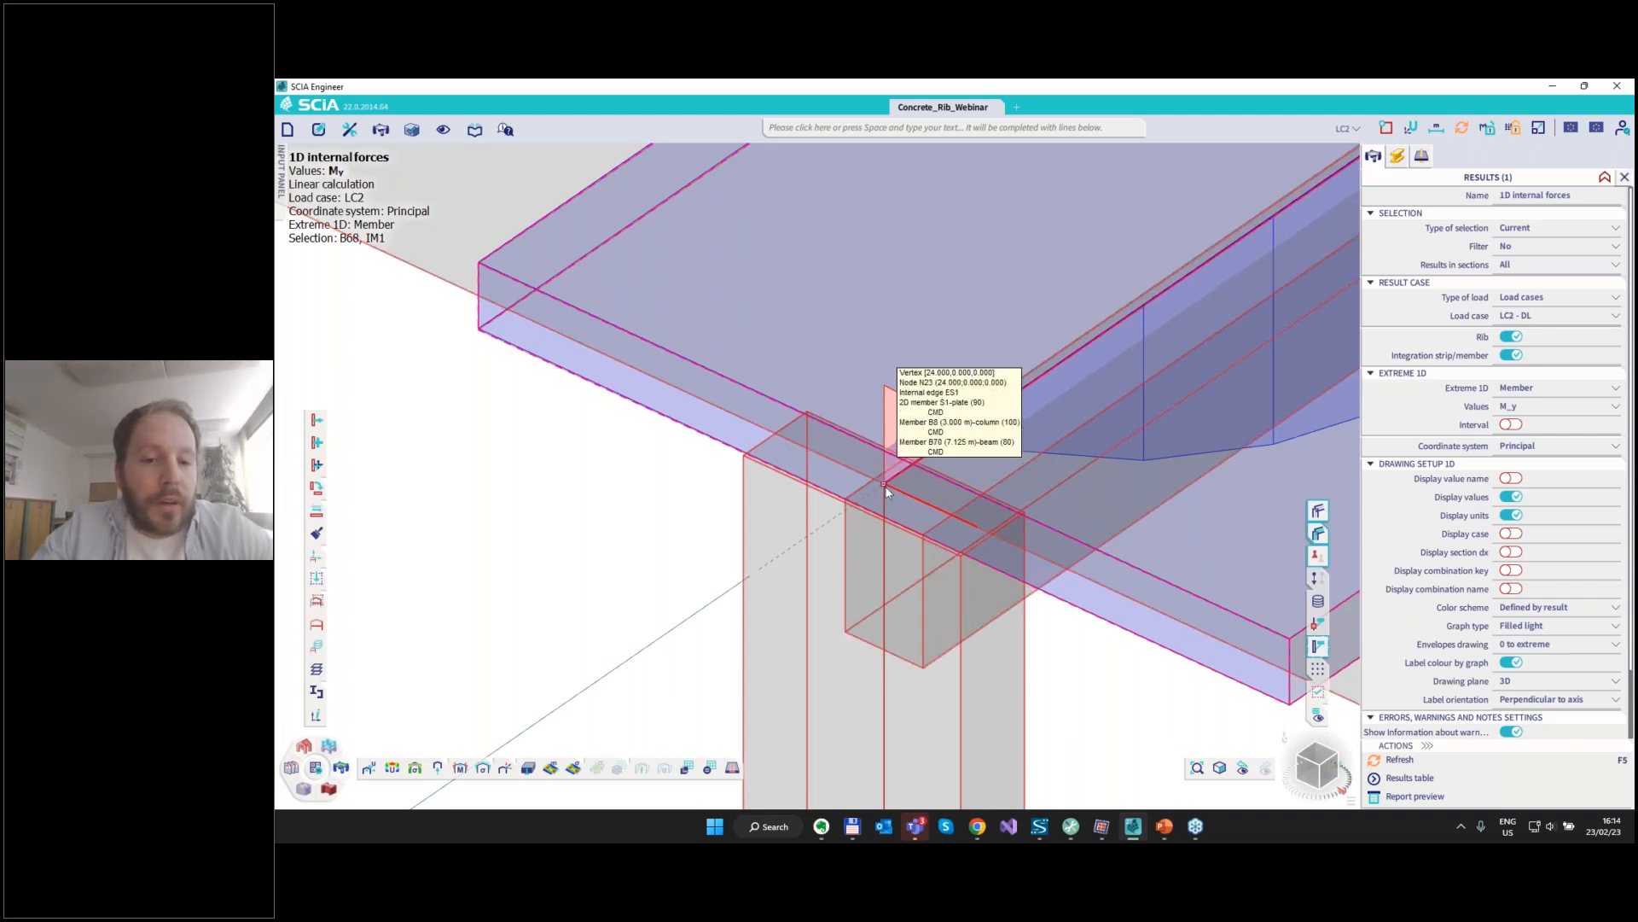
click(853, 826)
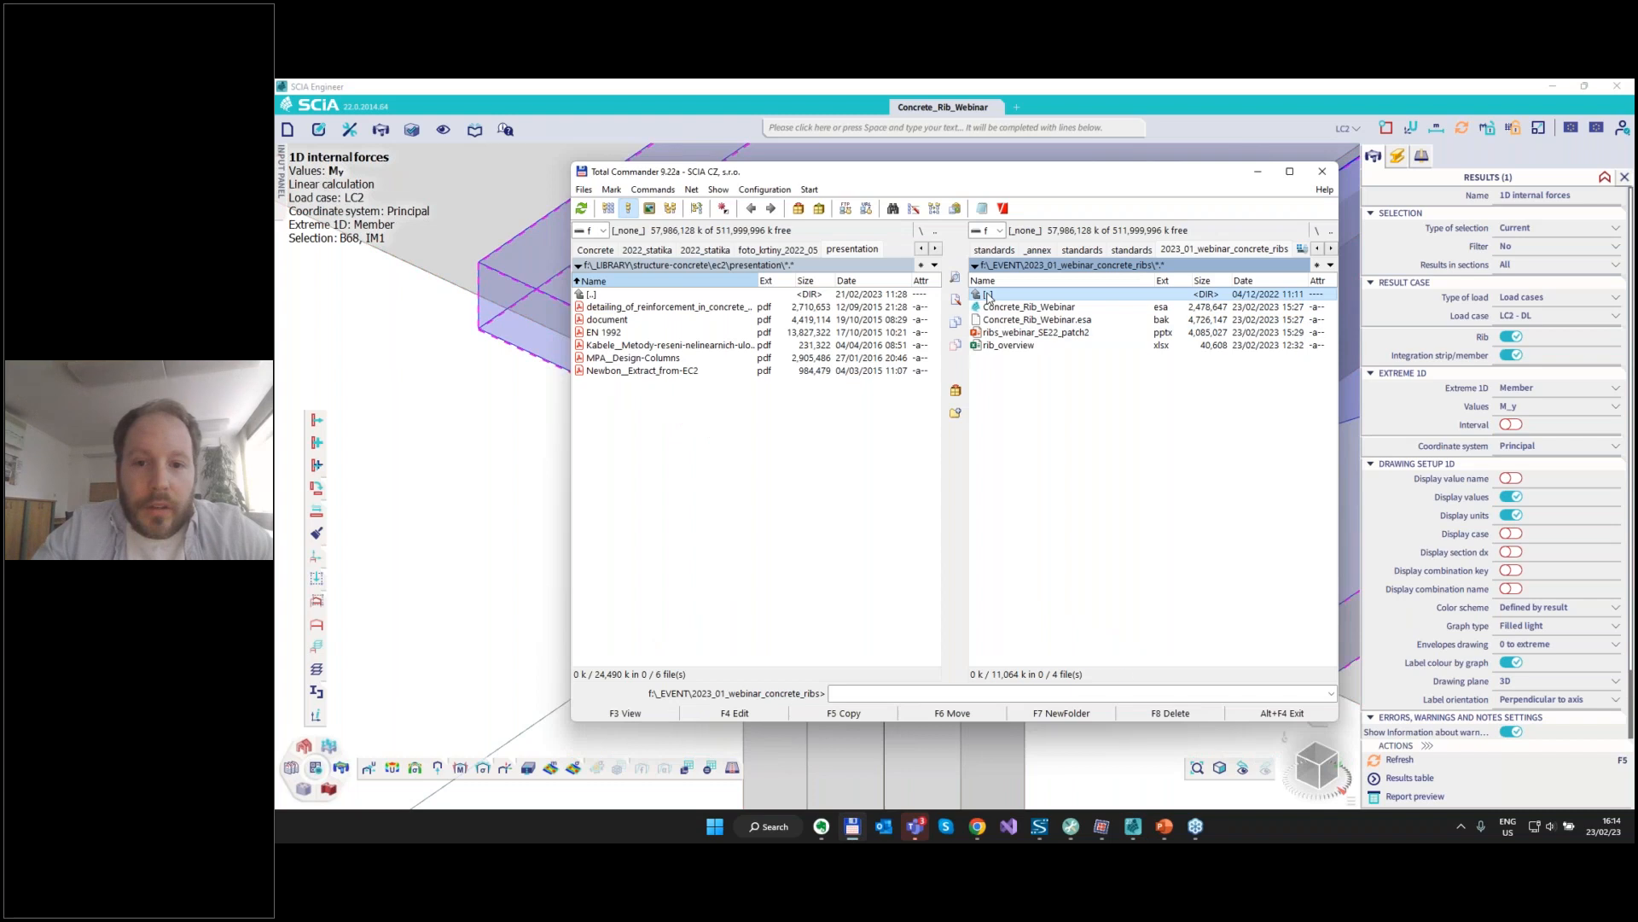
click(1000, 410)
double_click(1001, 411)
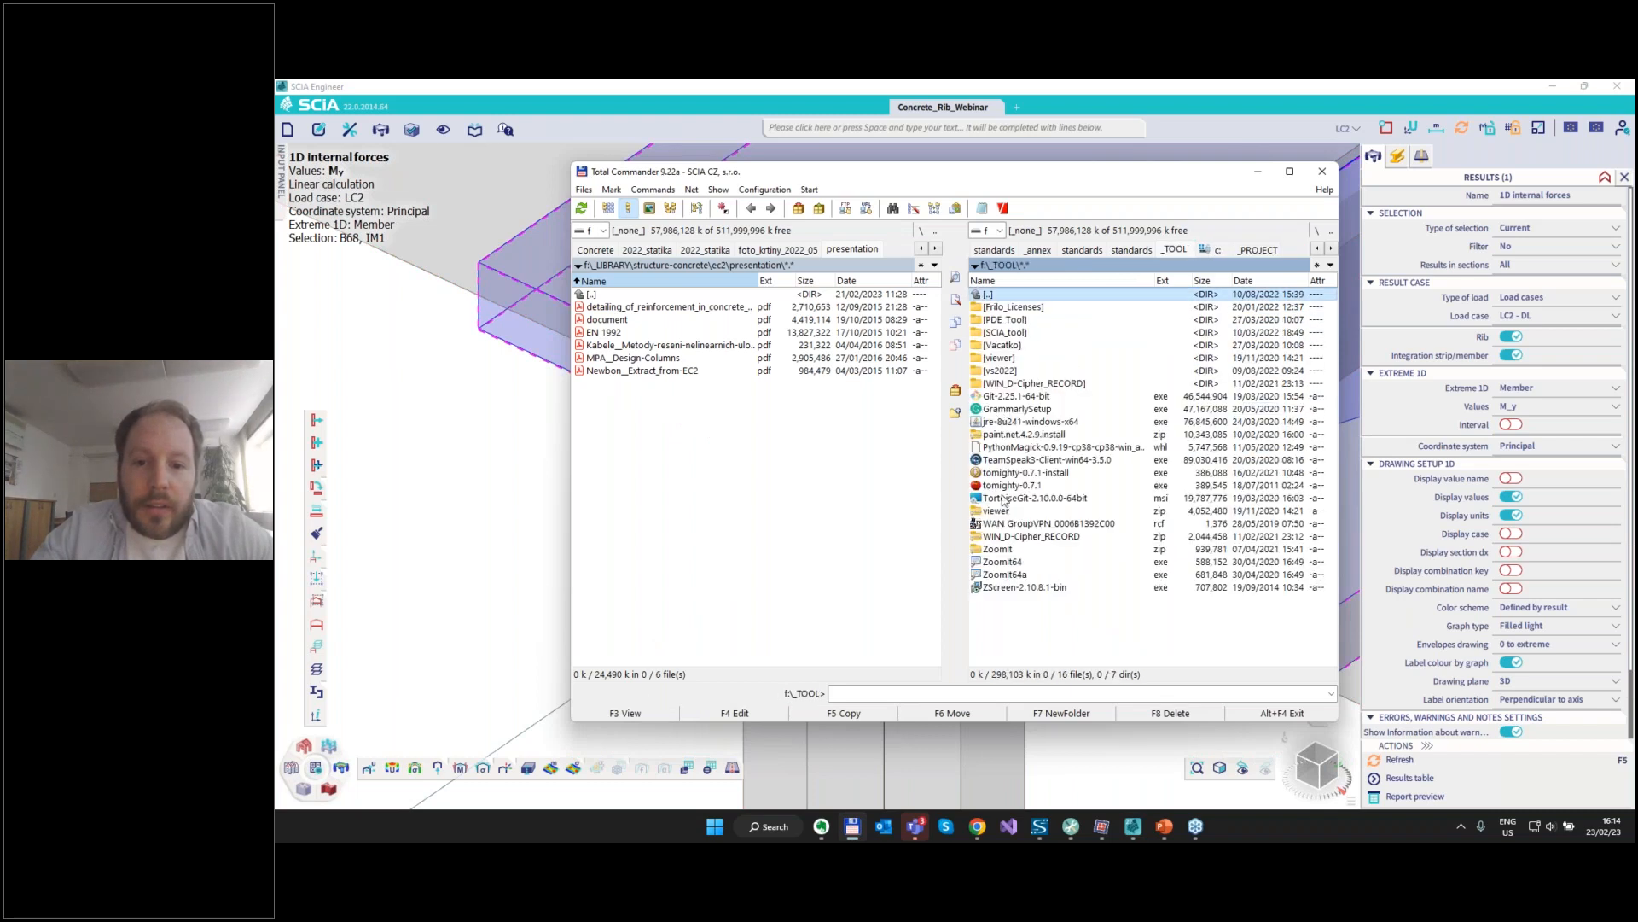
double_click(1005, 562)
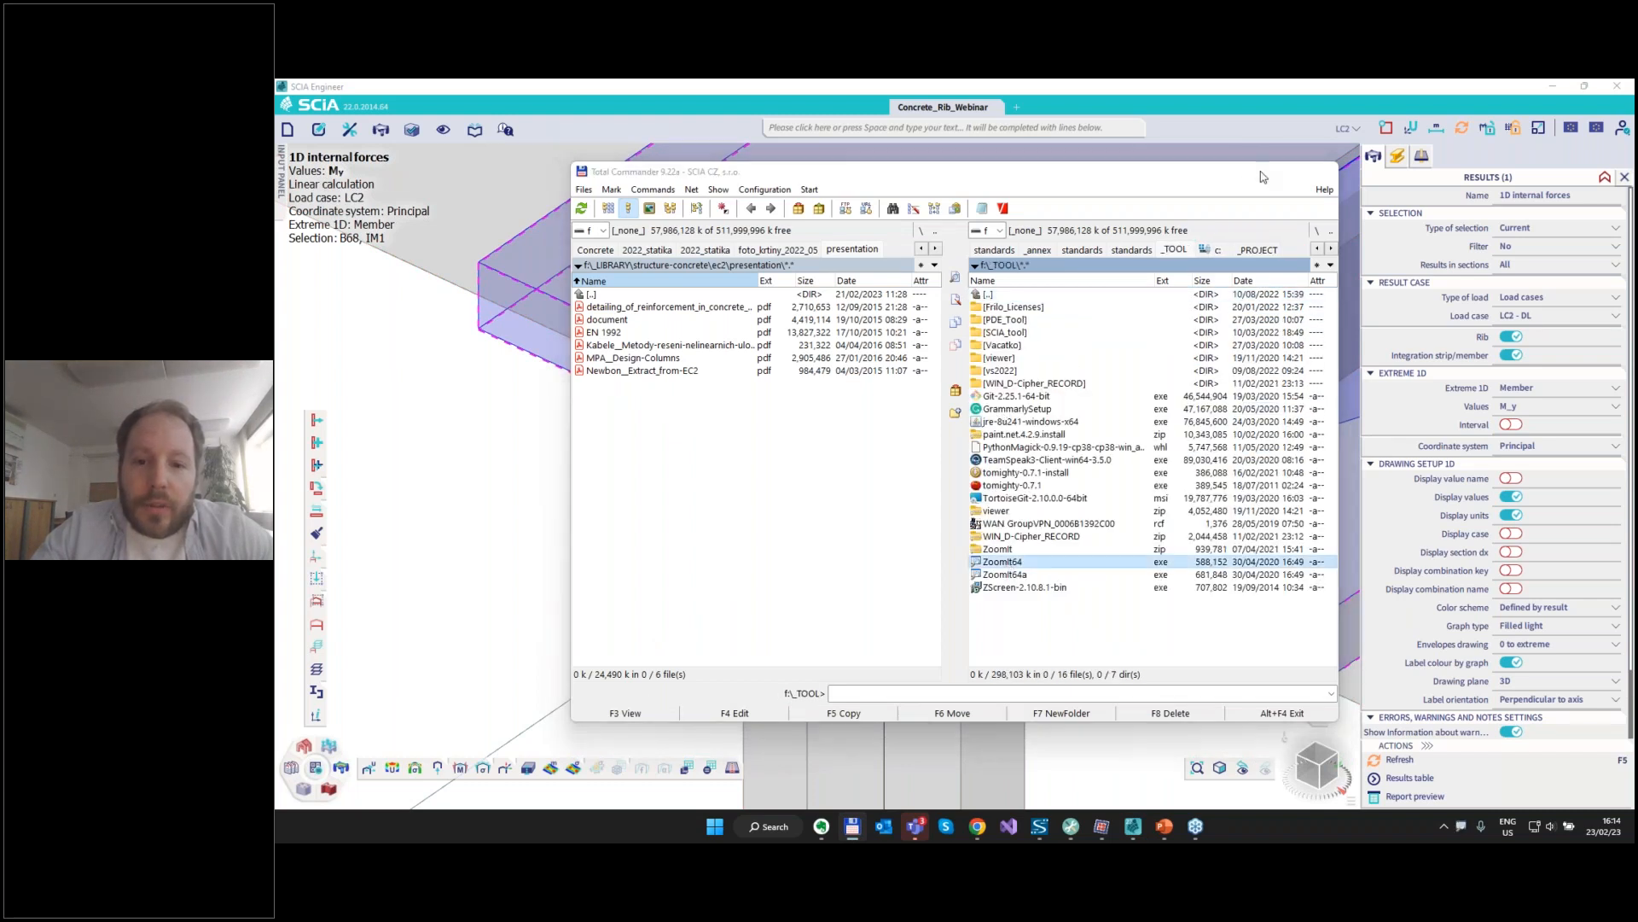
Return to SCIA Engineer and try the screen annotation pen at the integration member's end node above gridline E's front column.
click(1133, 826)
key(ctrl+2)
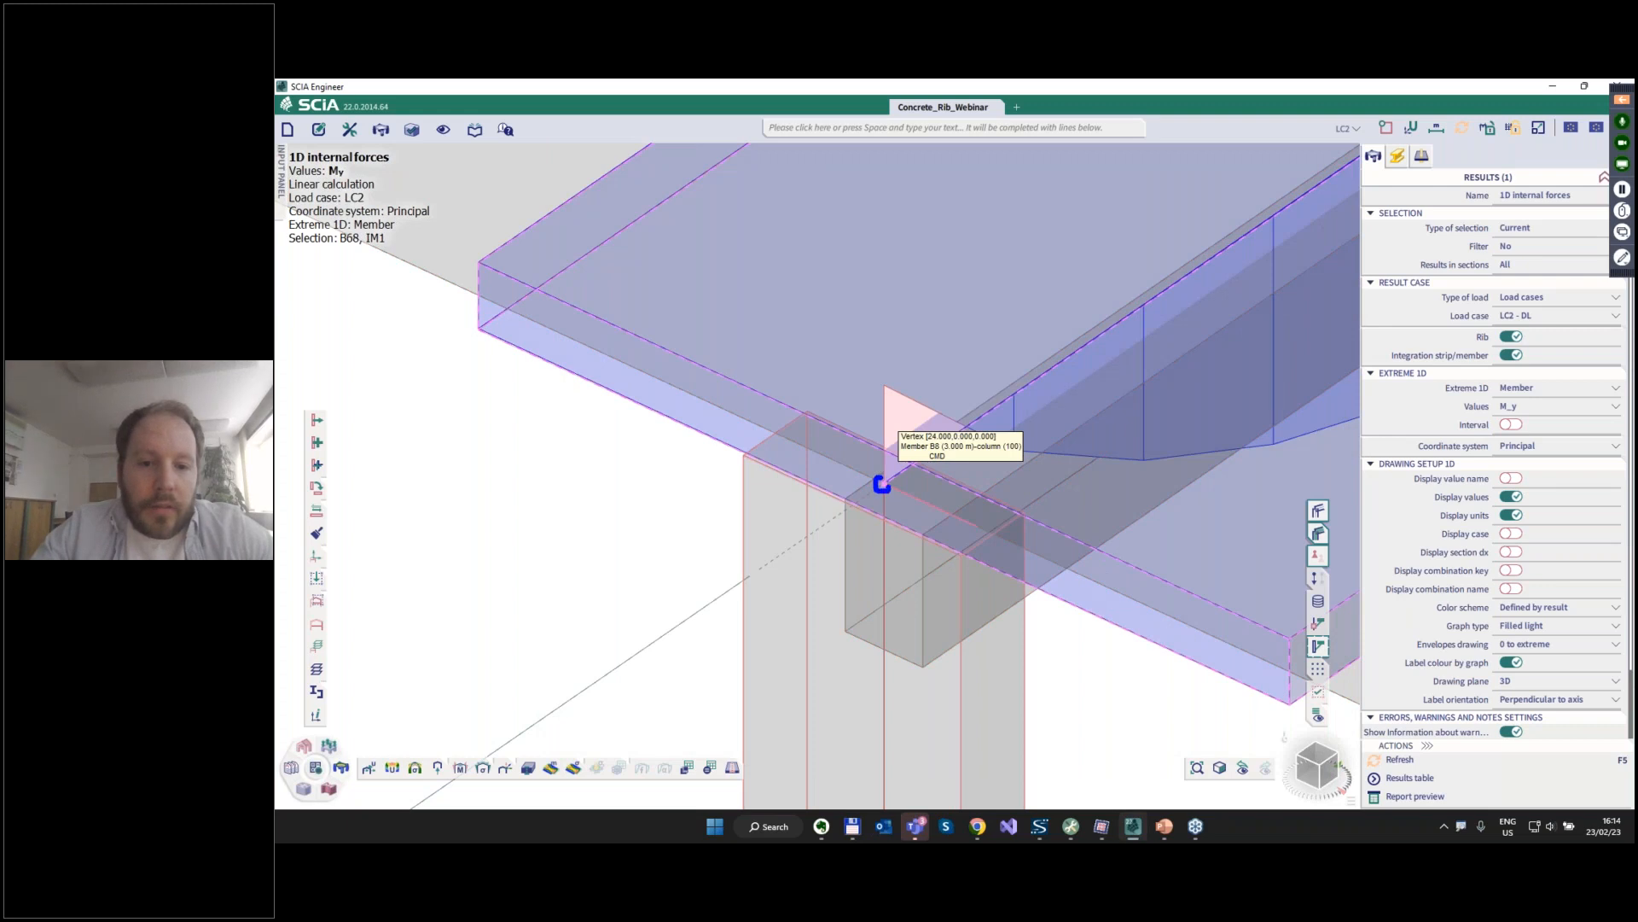
key(Escape)
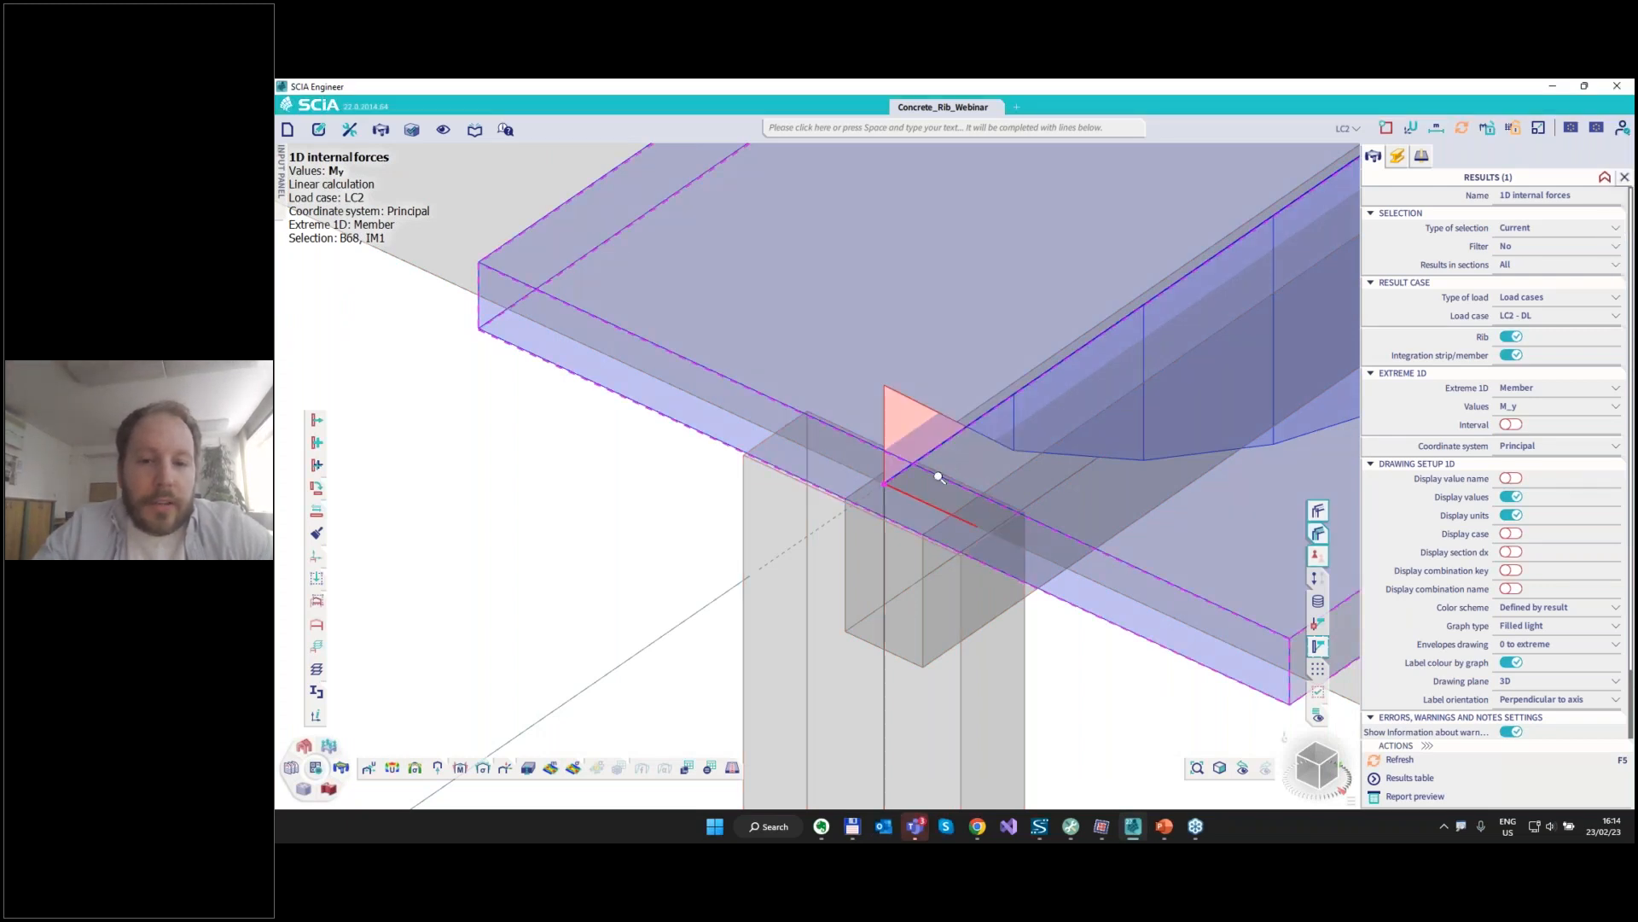
Set the integration member's integration relative to position of Center of gravity and refresh the M_y results.
scroll(938, 477, down, 6)
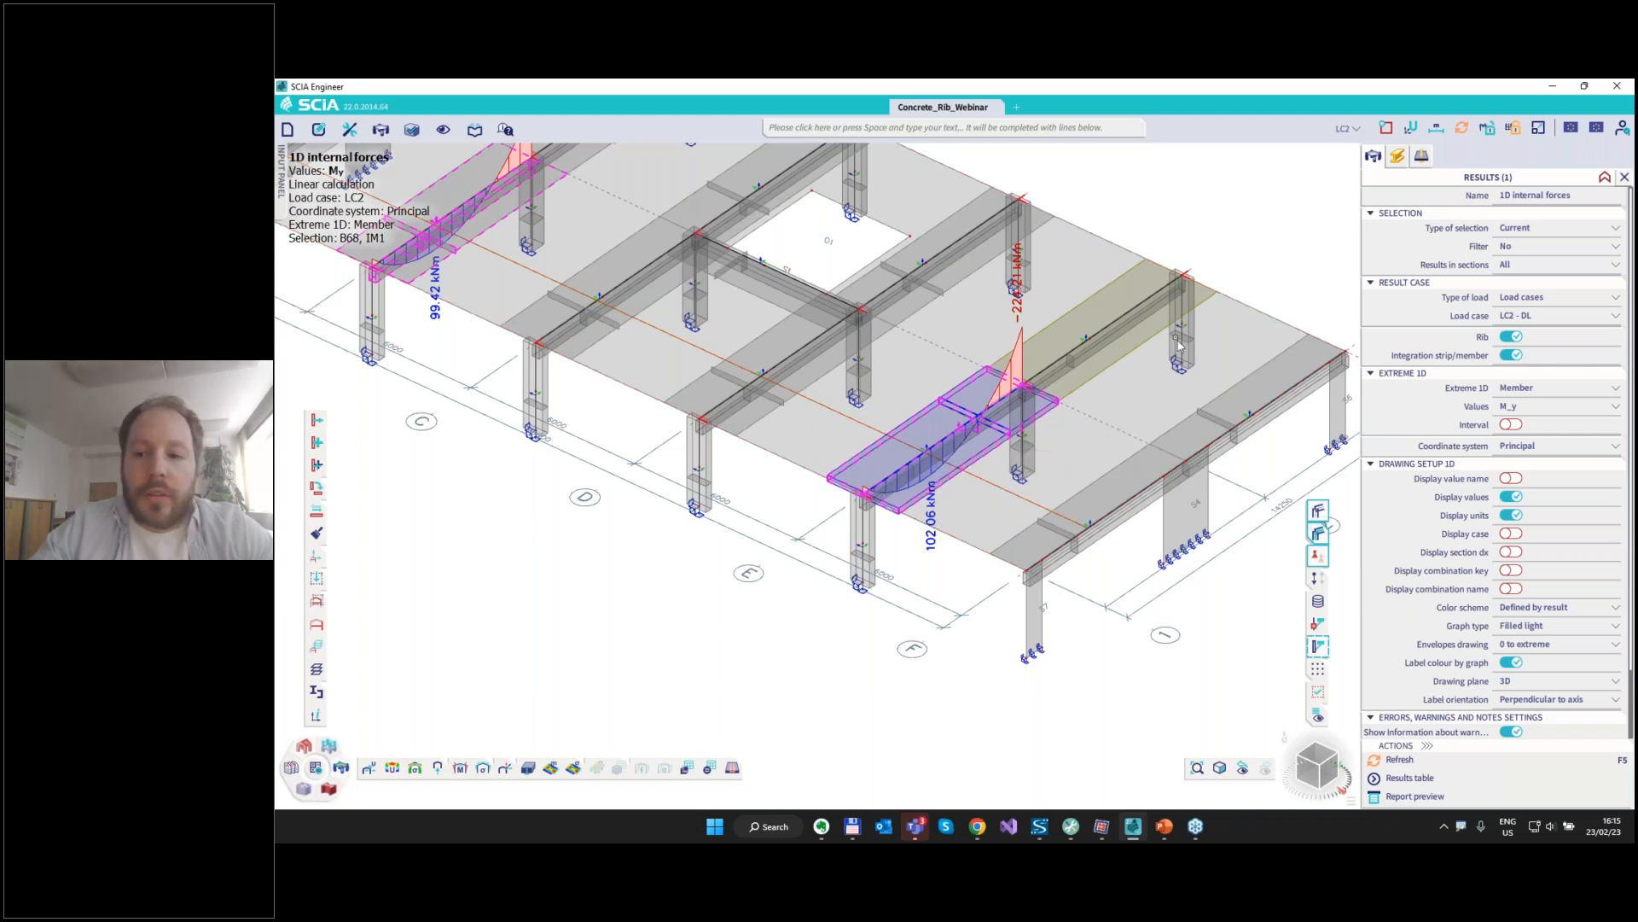
click(1423, 157)
click(1536, 389)
click(1540, 418)
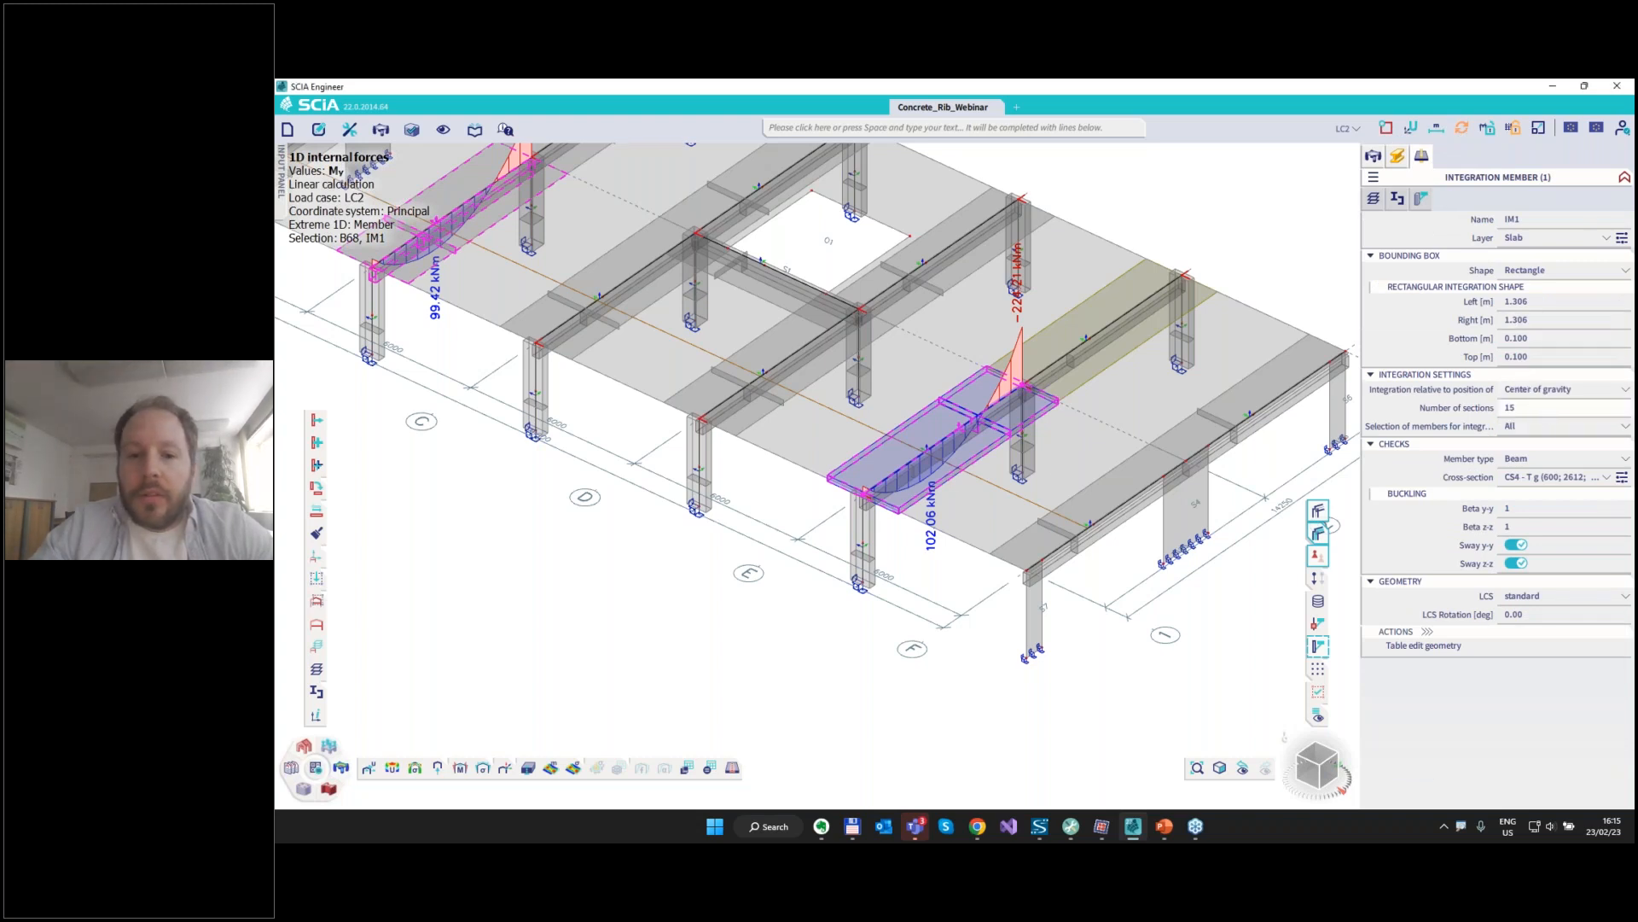
scroll(1113, 593, down, 3)
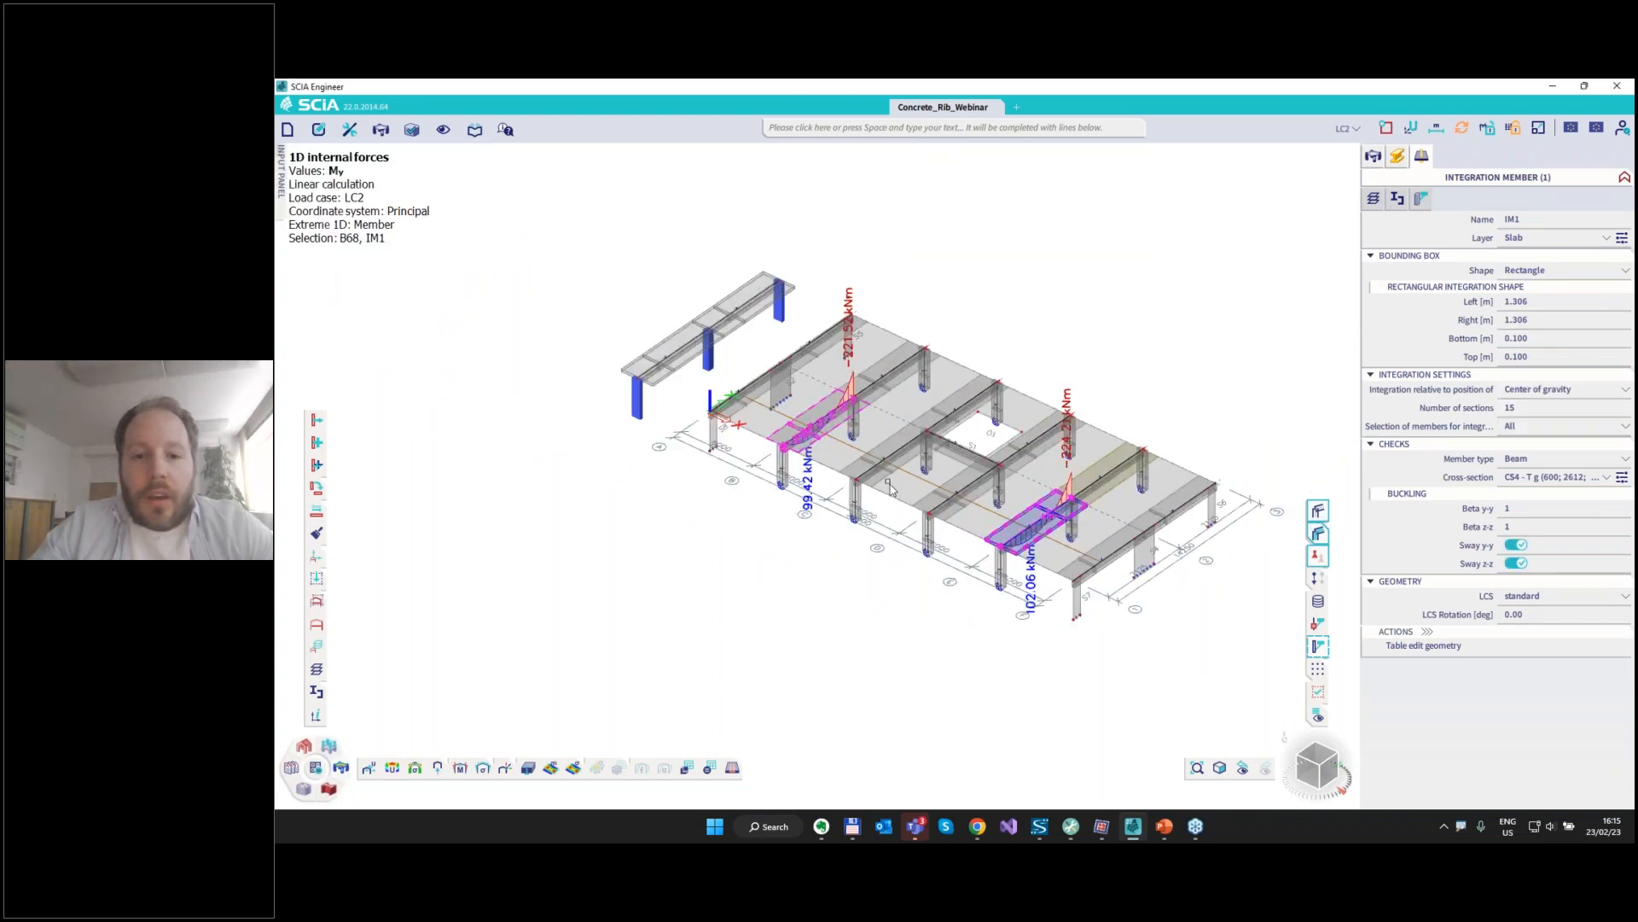
scroll(890, 489, up, 2)
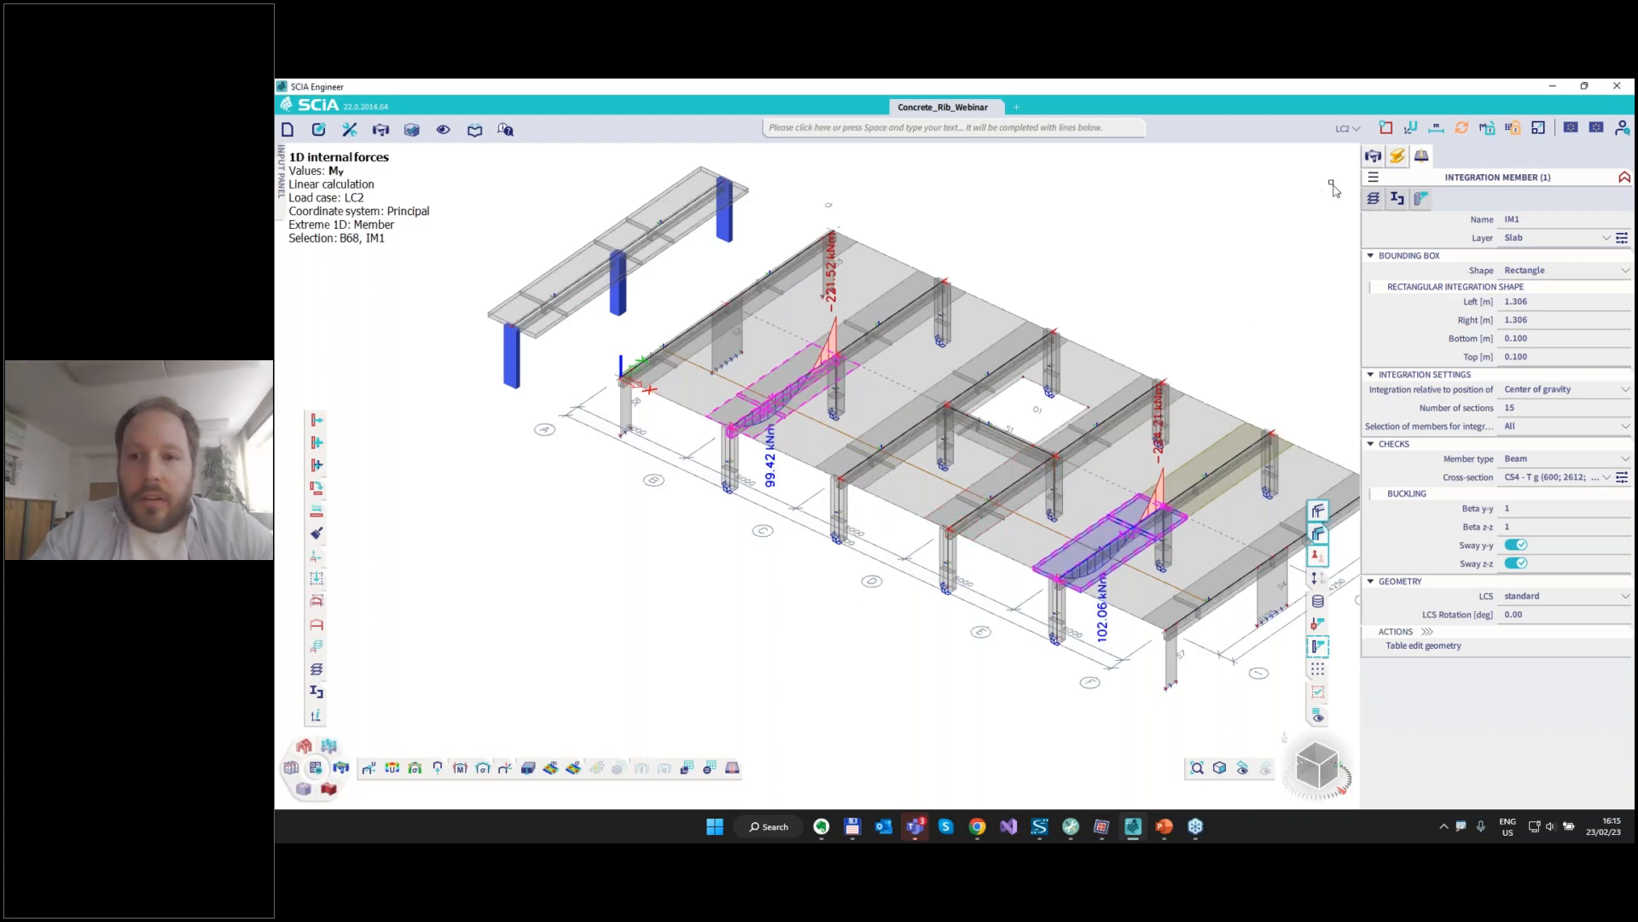
click(1373, 157)
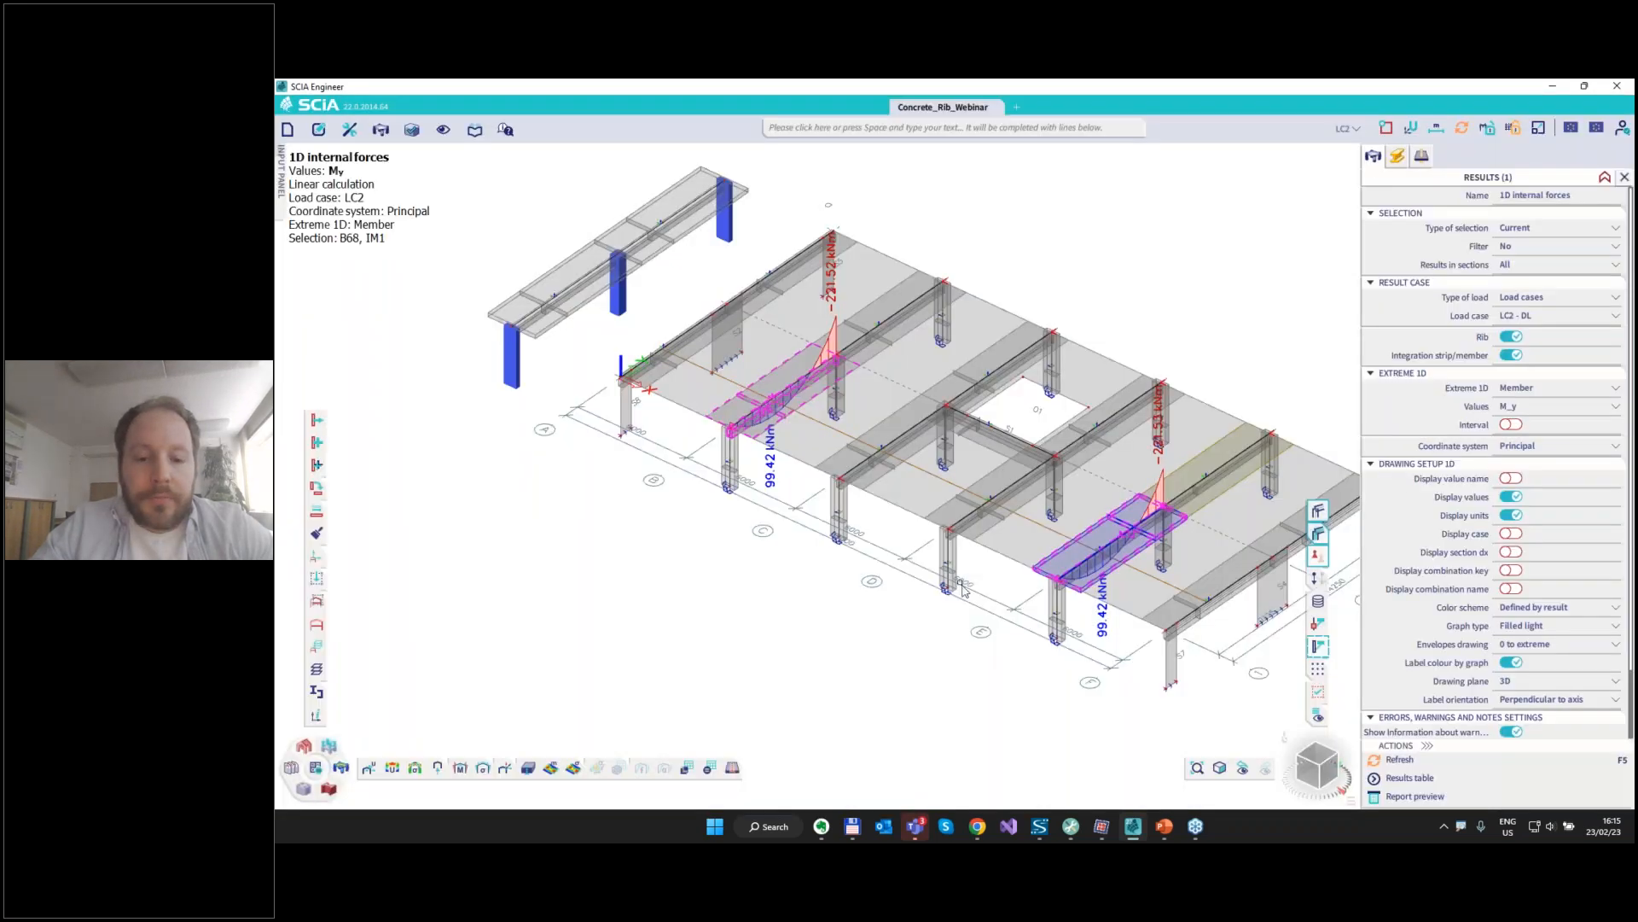
Switch to the PowerPoint slide show and advance to the slide on integrating internal forces into the rib's center of gravity.
mouse_move(1160, 824)
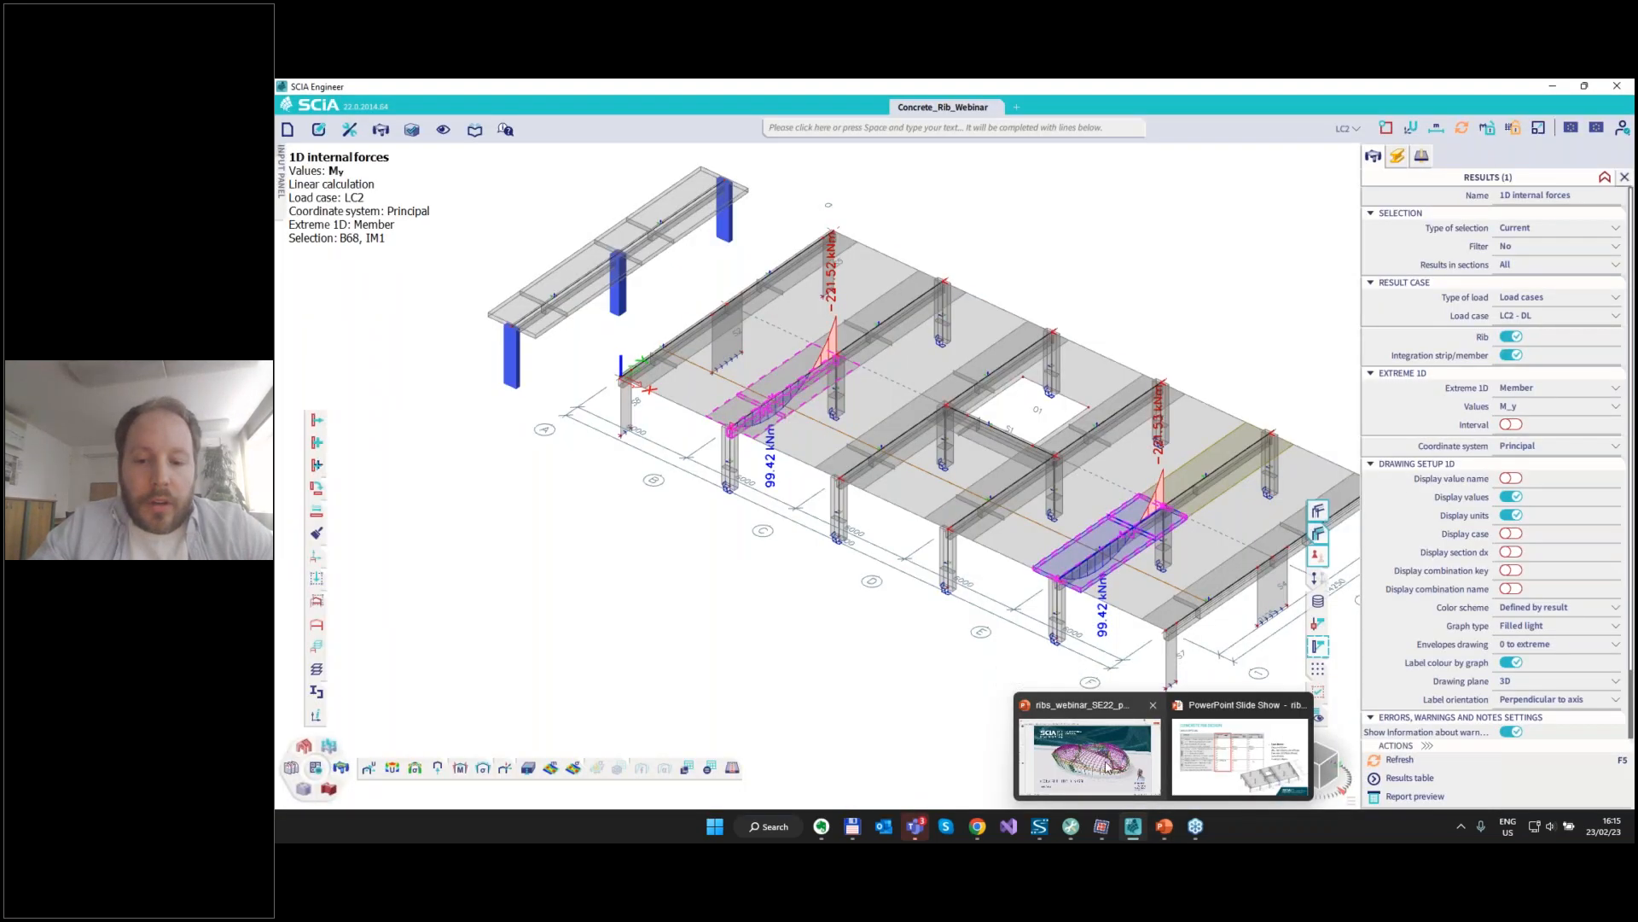
click(1239, 756)
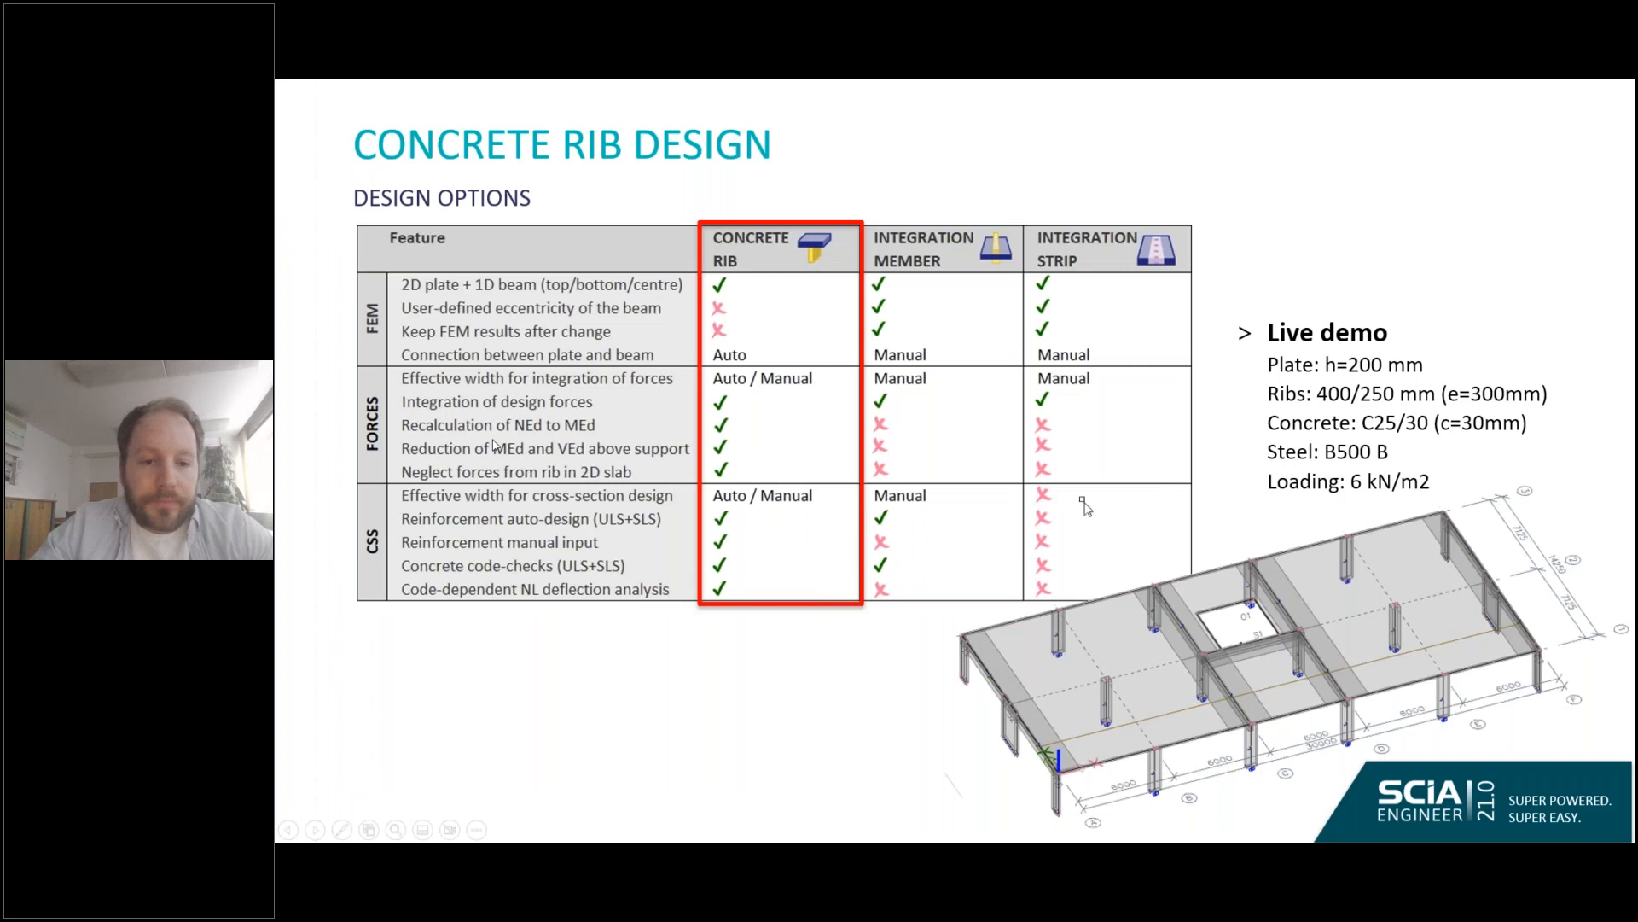
click(493, 440)
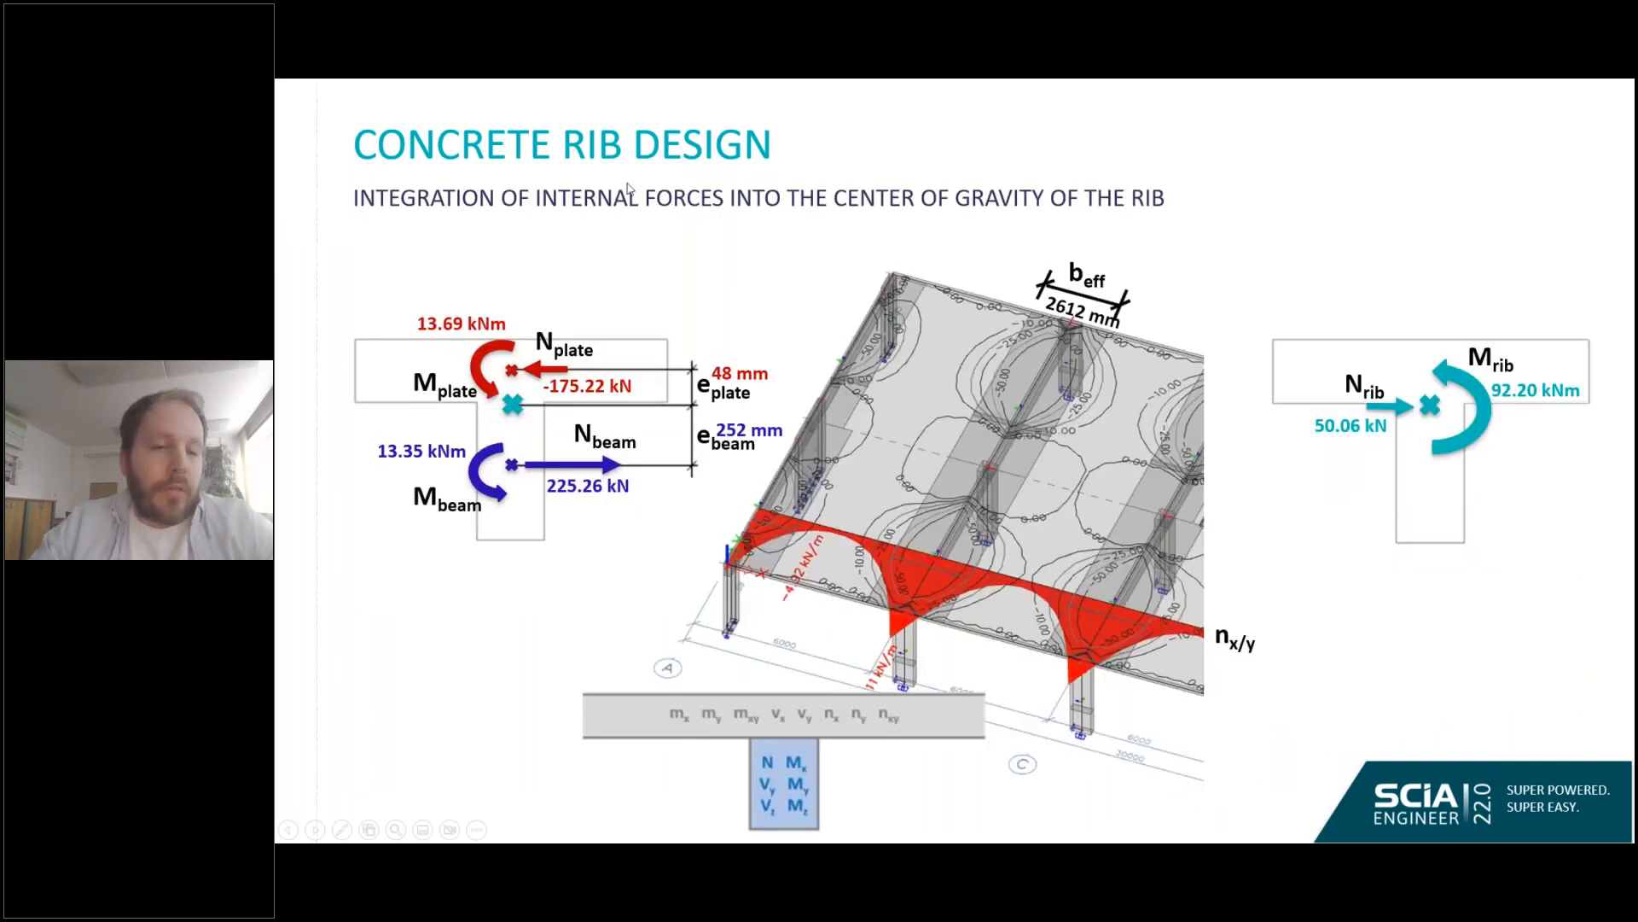
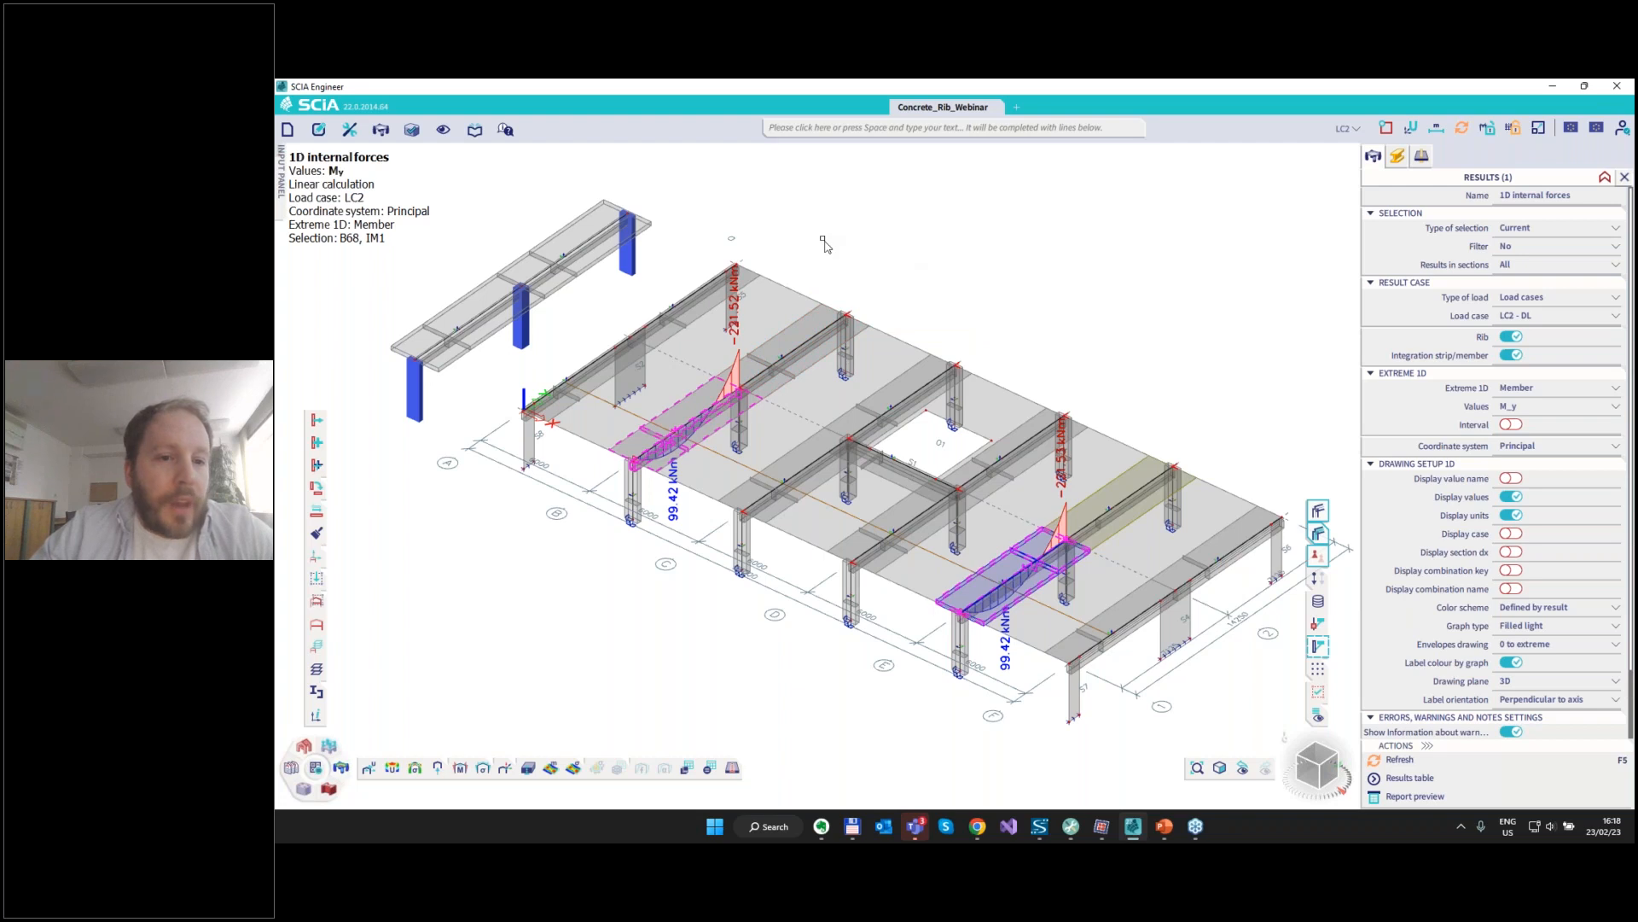
Clear the member selection and temporarily show the loads on the slab and the separate T-beam.
key(Escape)
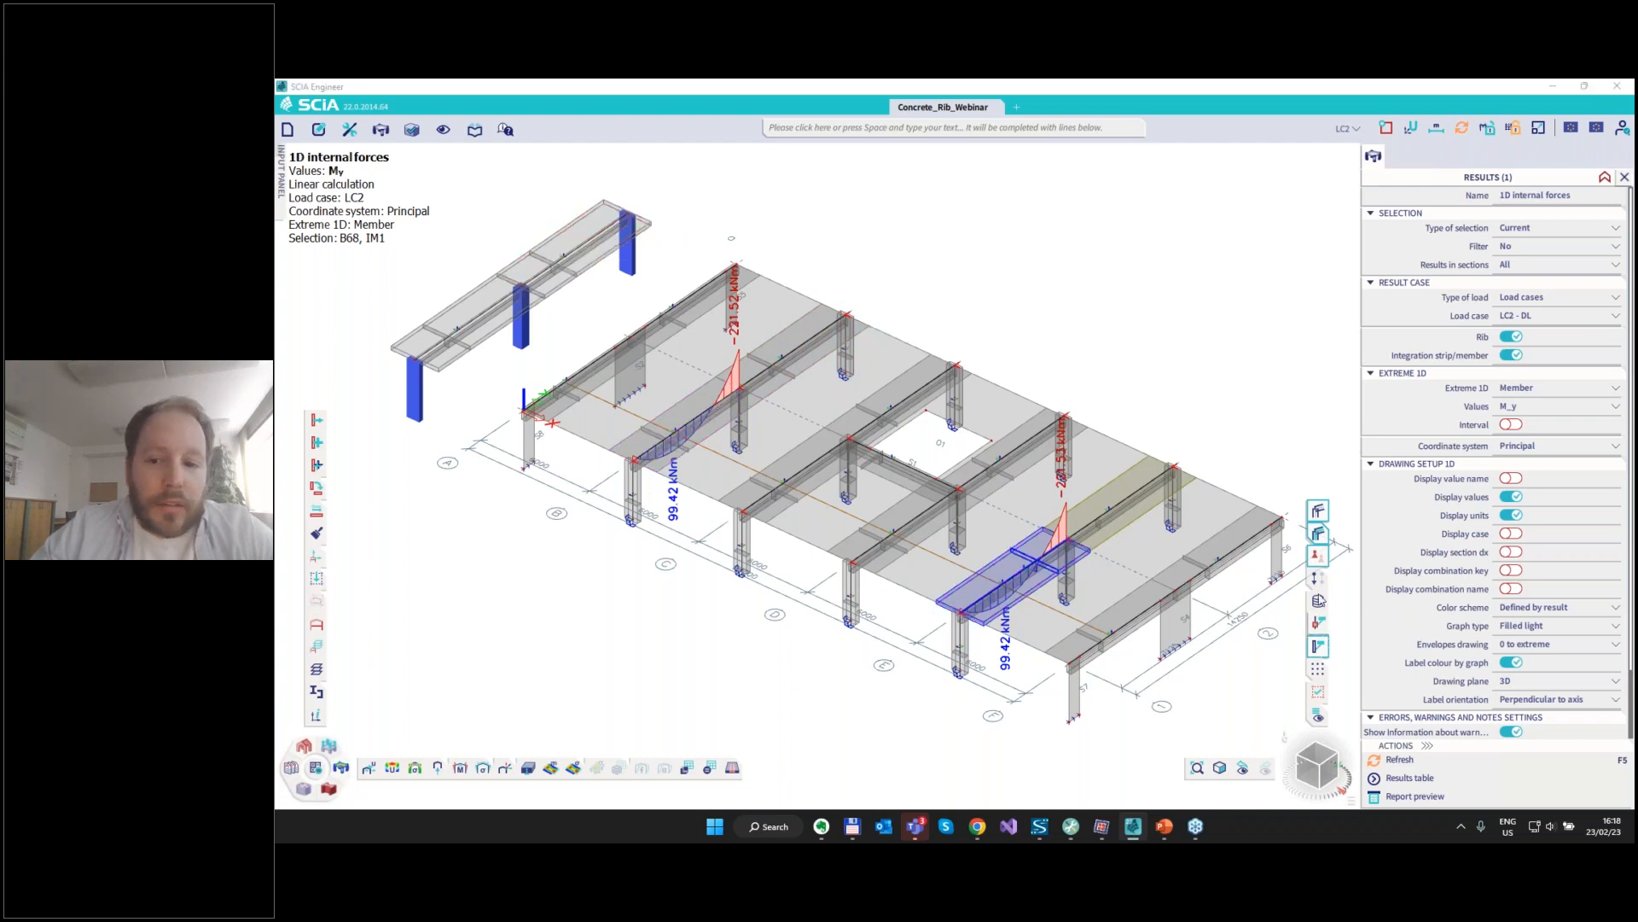
click(1318, 581)
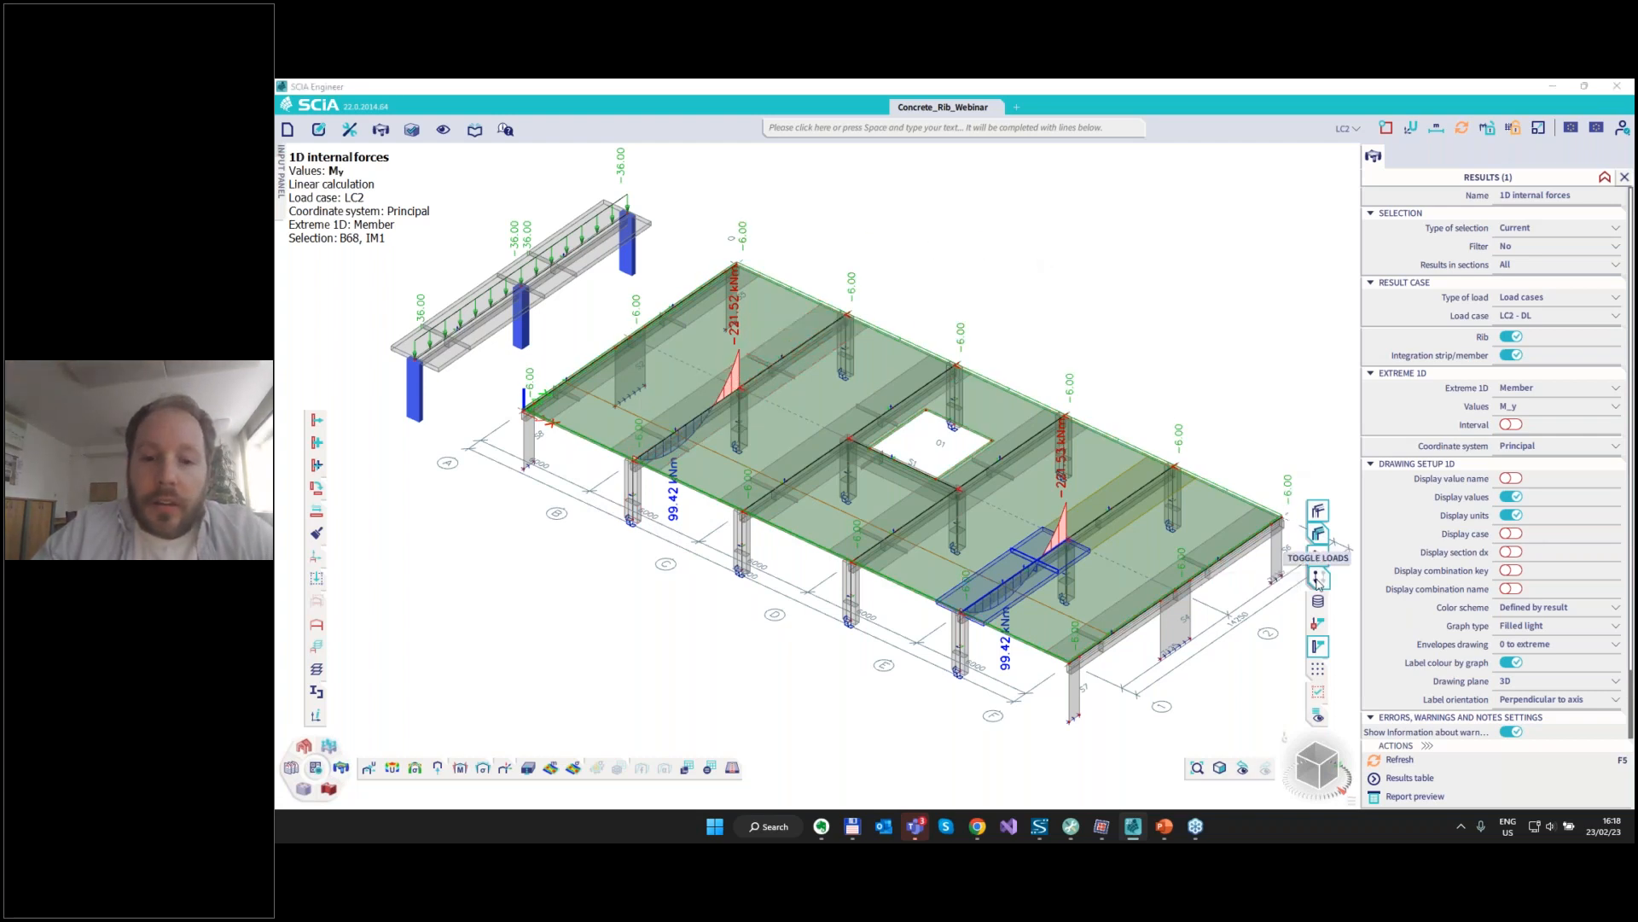
click(1319, 533)
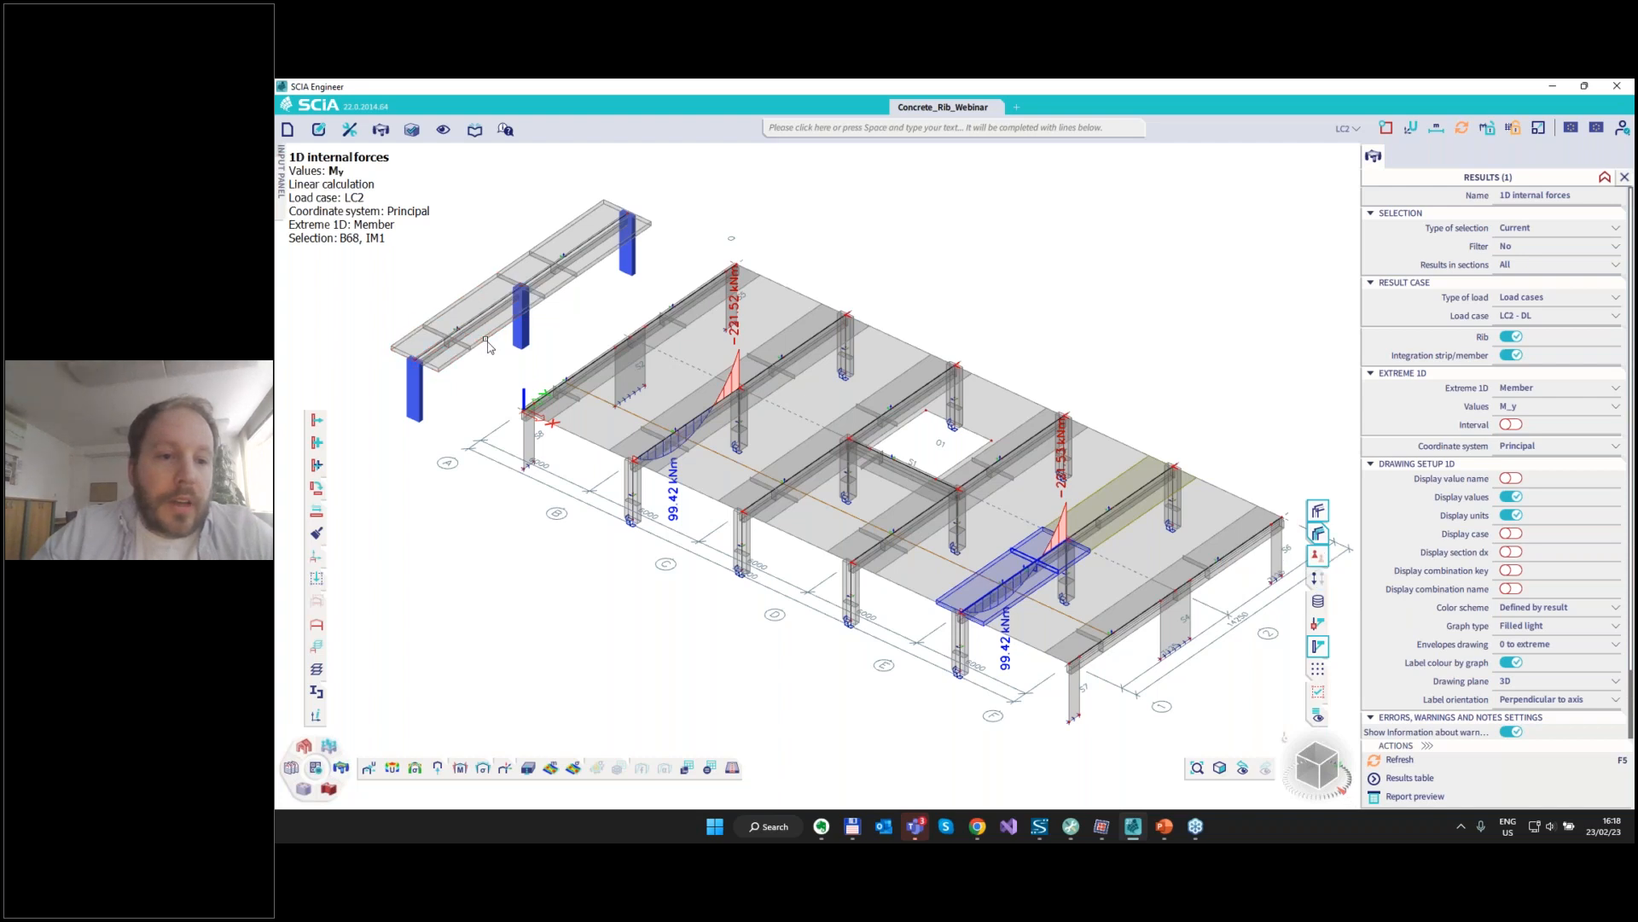
Display the M_y internal forces on the separate T-beam's front span, gridline B's front-span rib and the integration member.
click(546, 294)
click(711, 447)
click(998, 564)
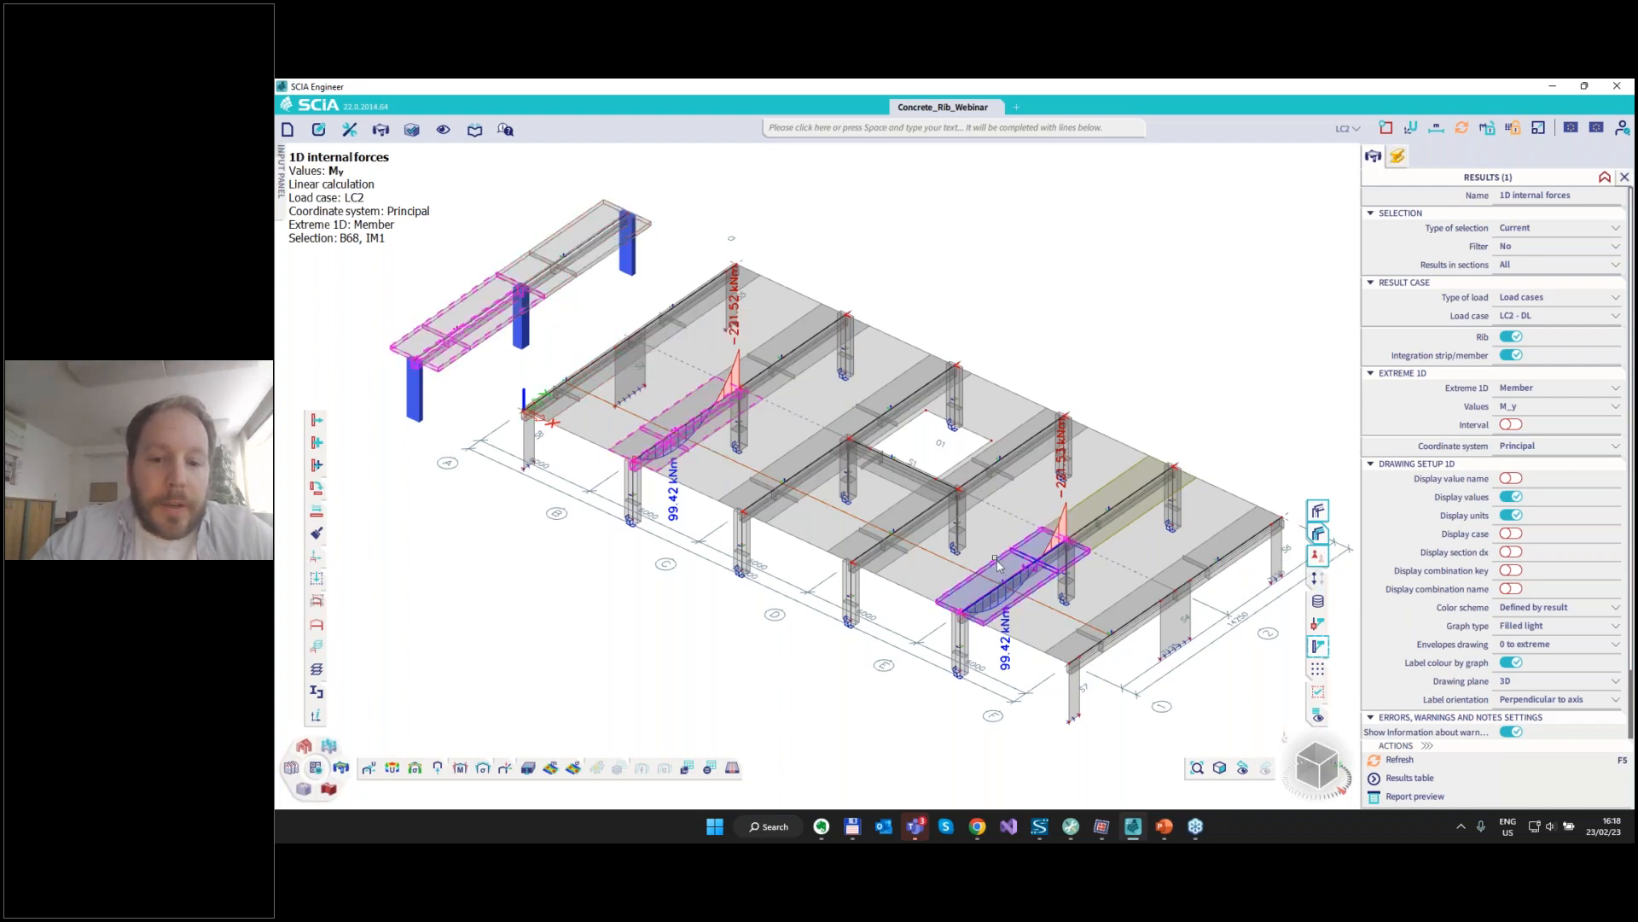
click(461, 768)
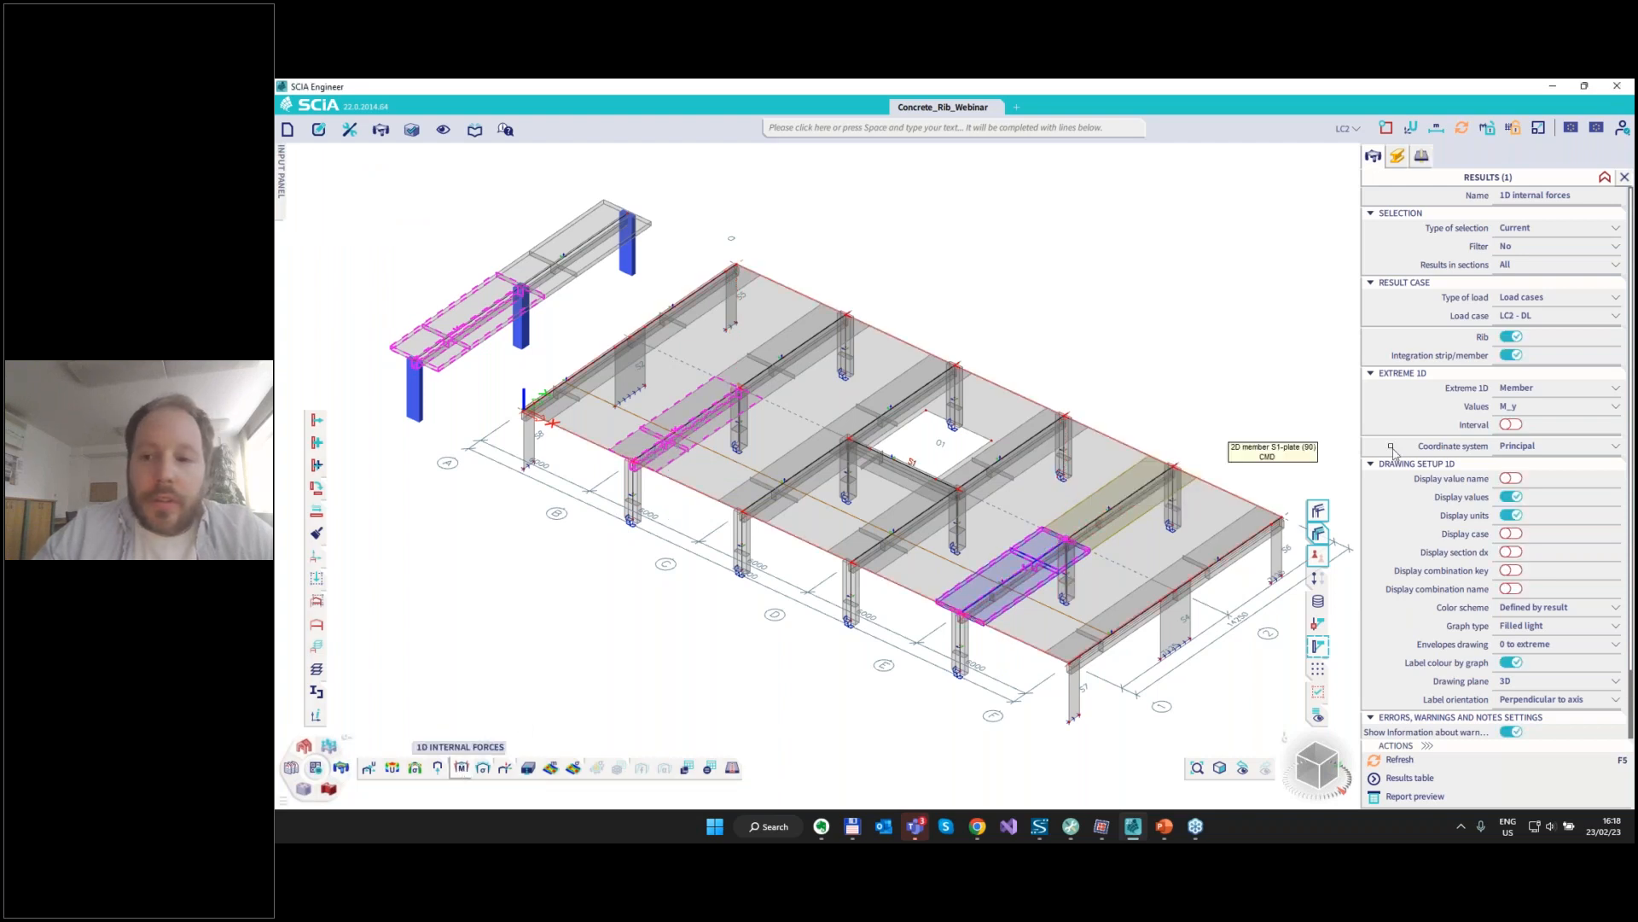
click(1407, 758)
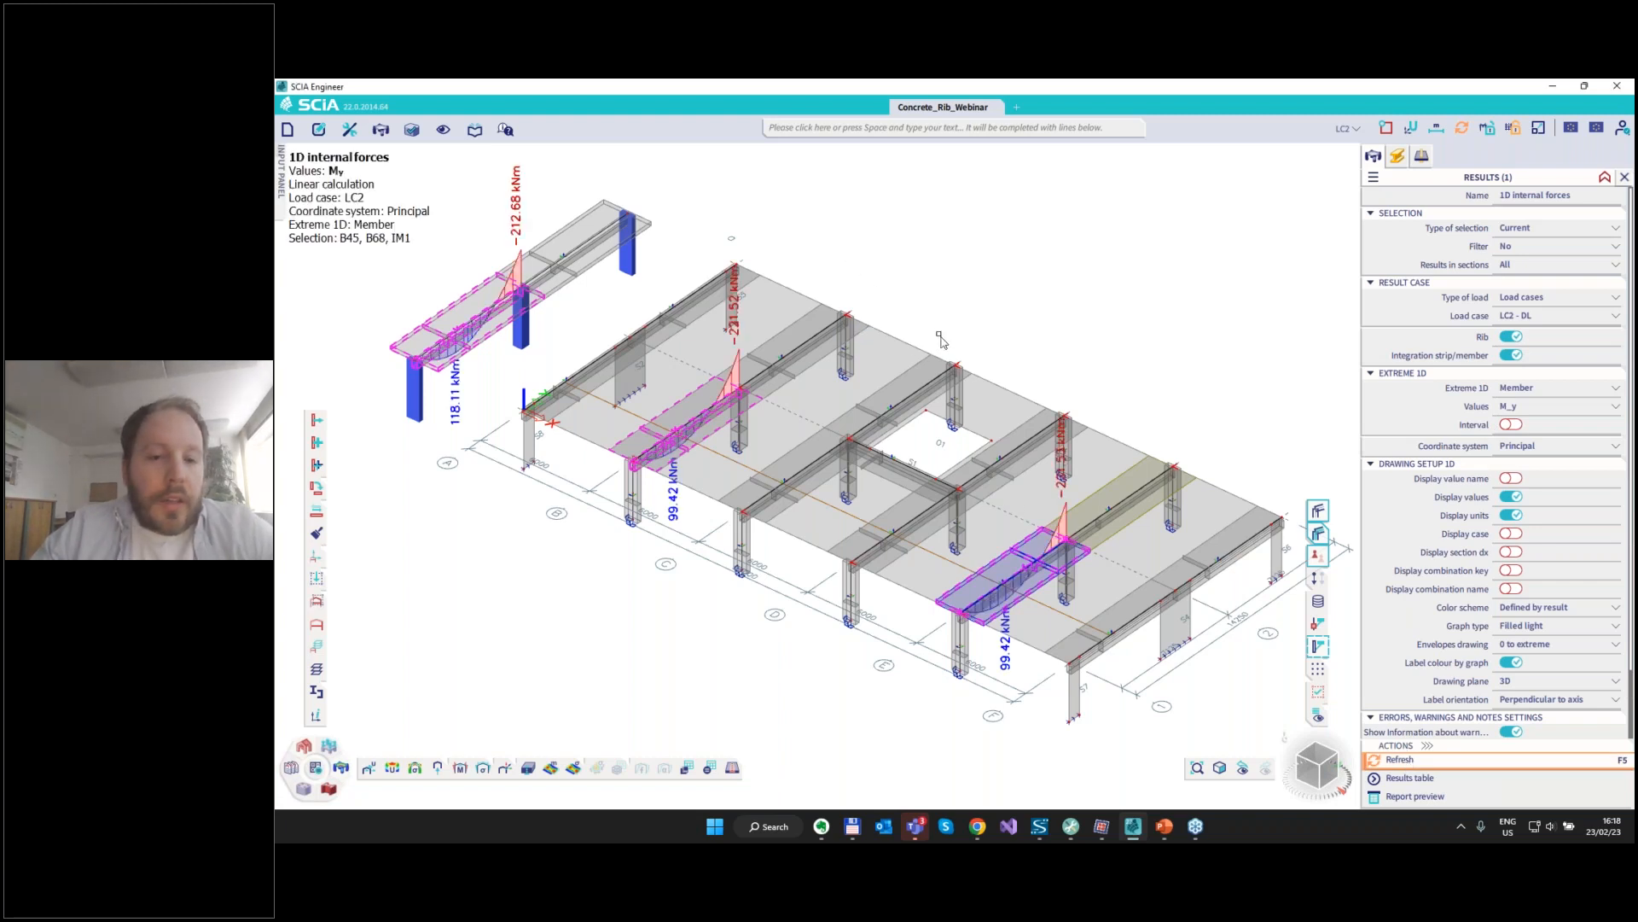
Display the axial force N instead of M_y on the T-beam span, the rib and the integration member.
ctrl+right_drag(934, 333, 934, 331)
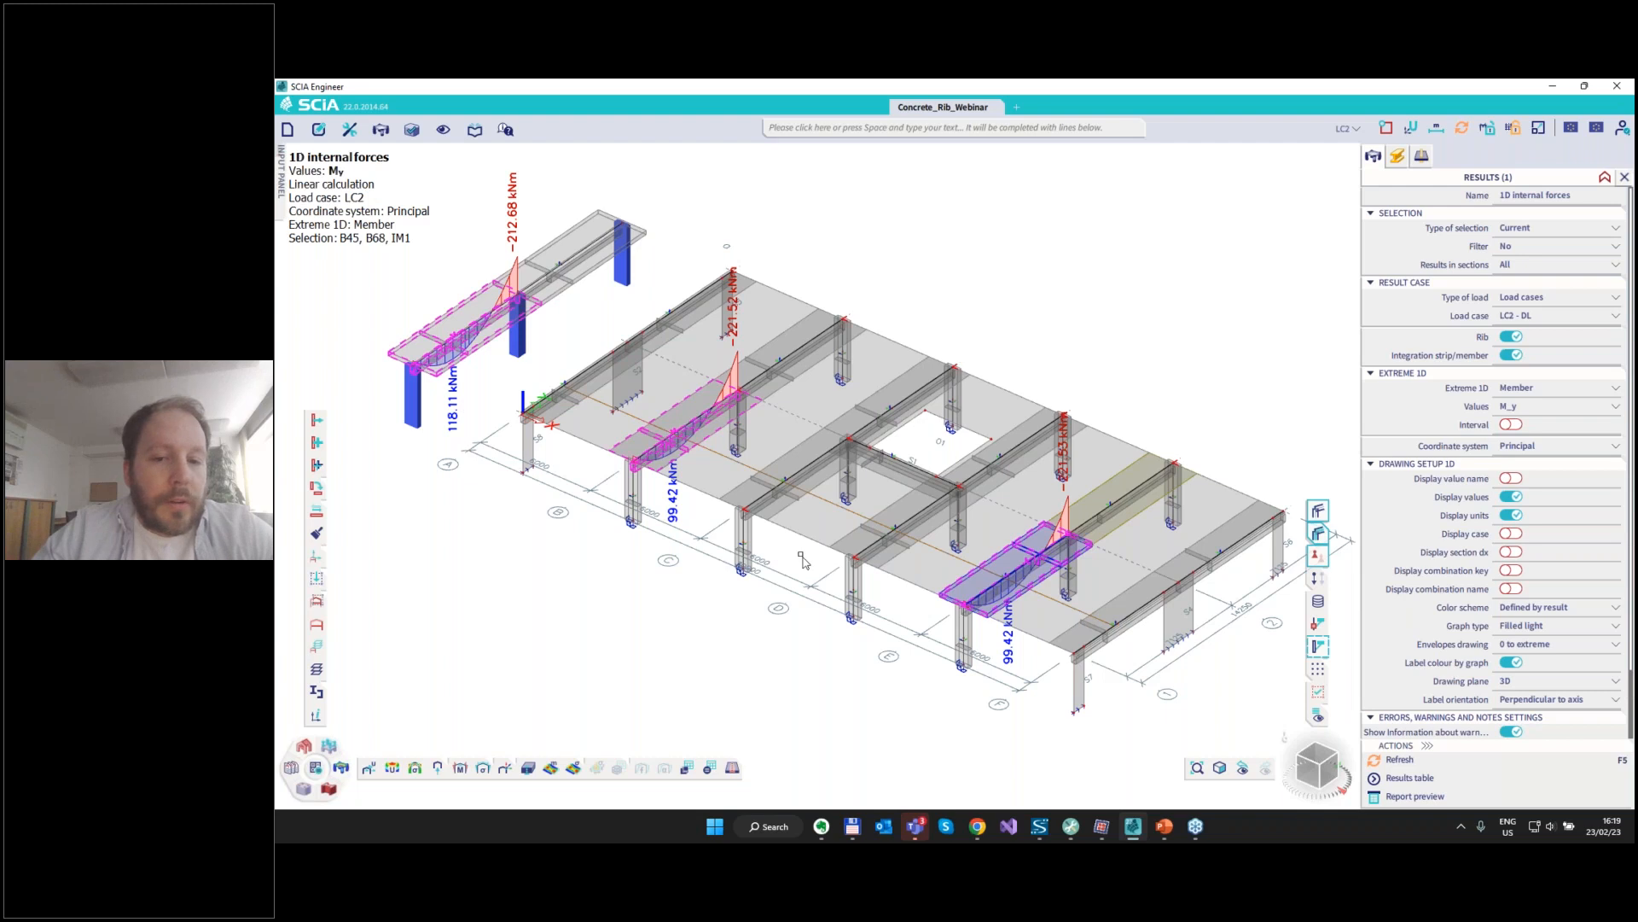
click(1522, 409)
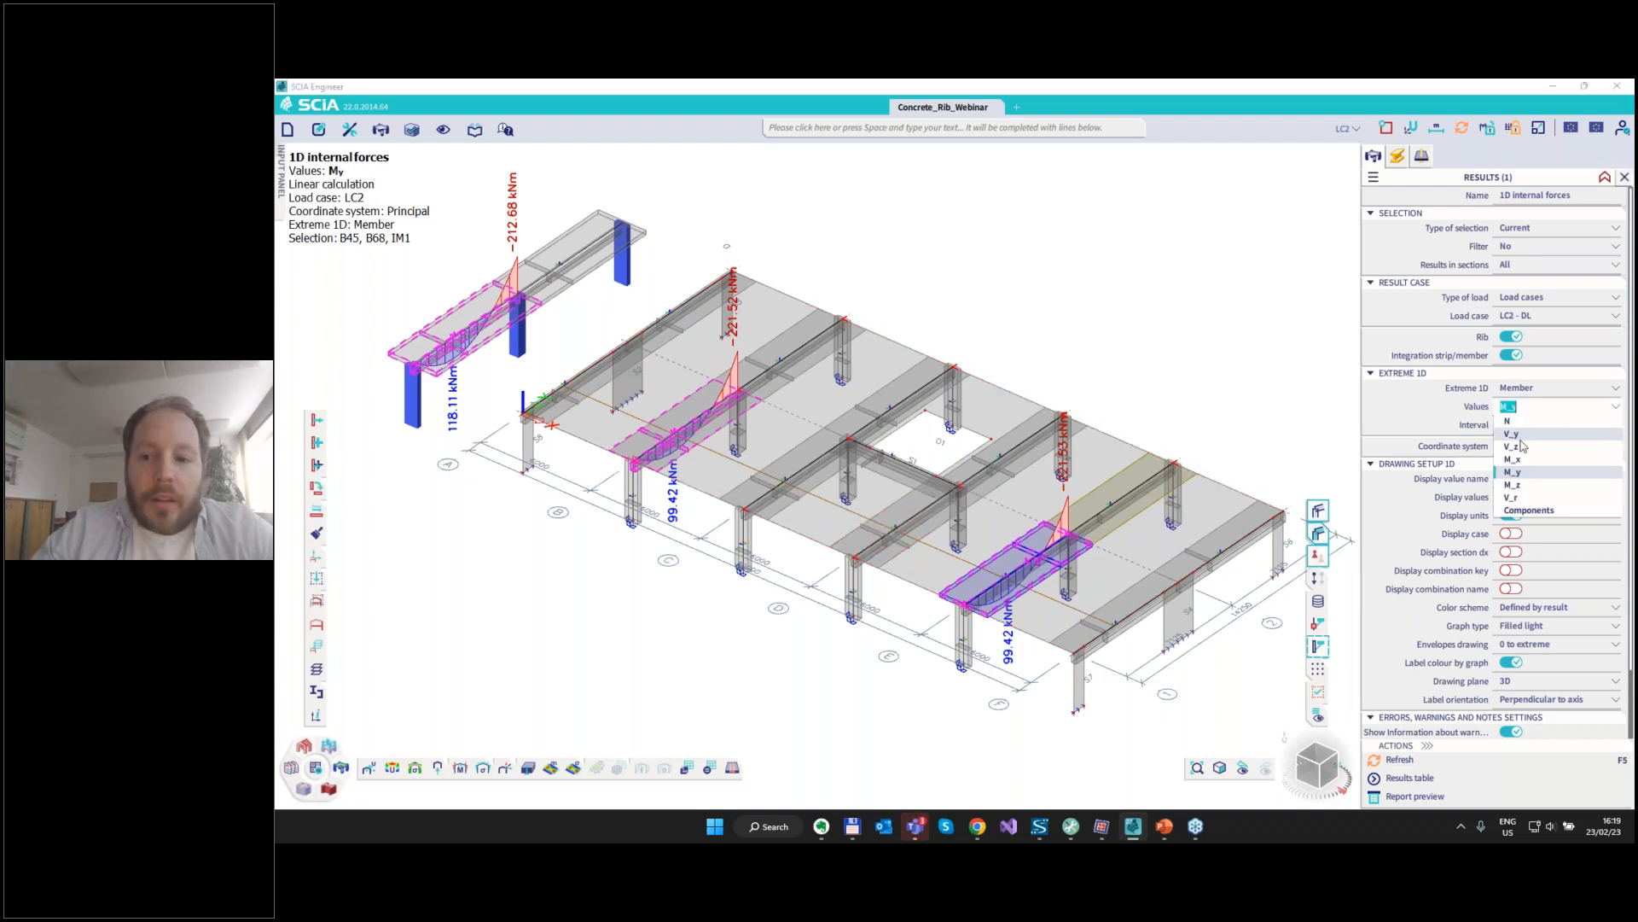
click(1508, 424)
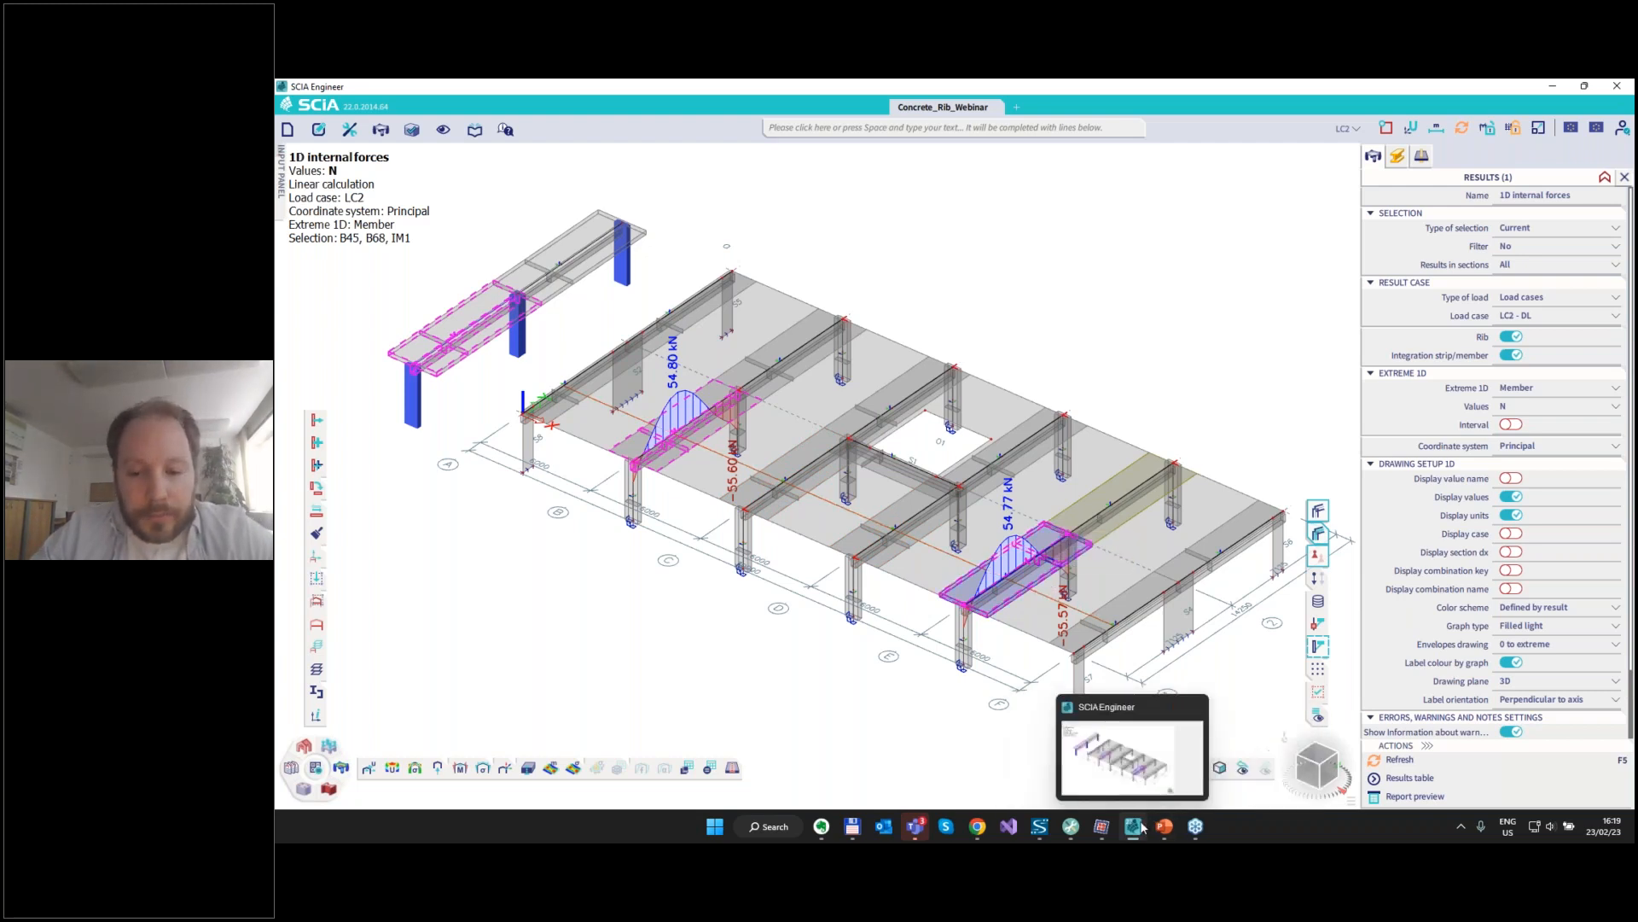
Switch to the PowerPoint slide show to examine the slide on effective width for the integration of internal forces.
click(1239, 747)
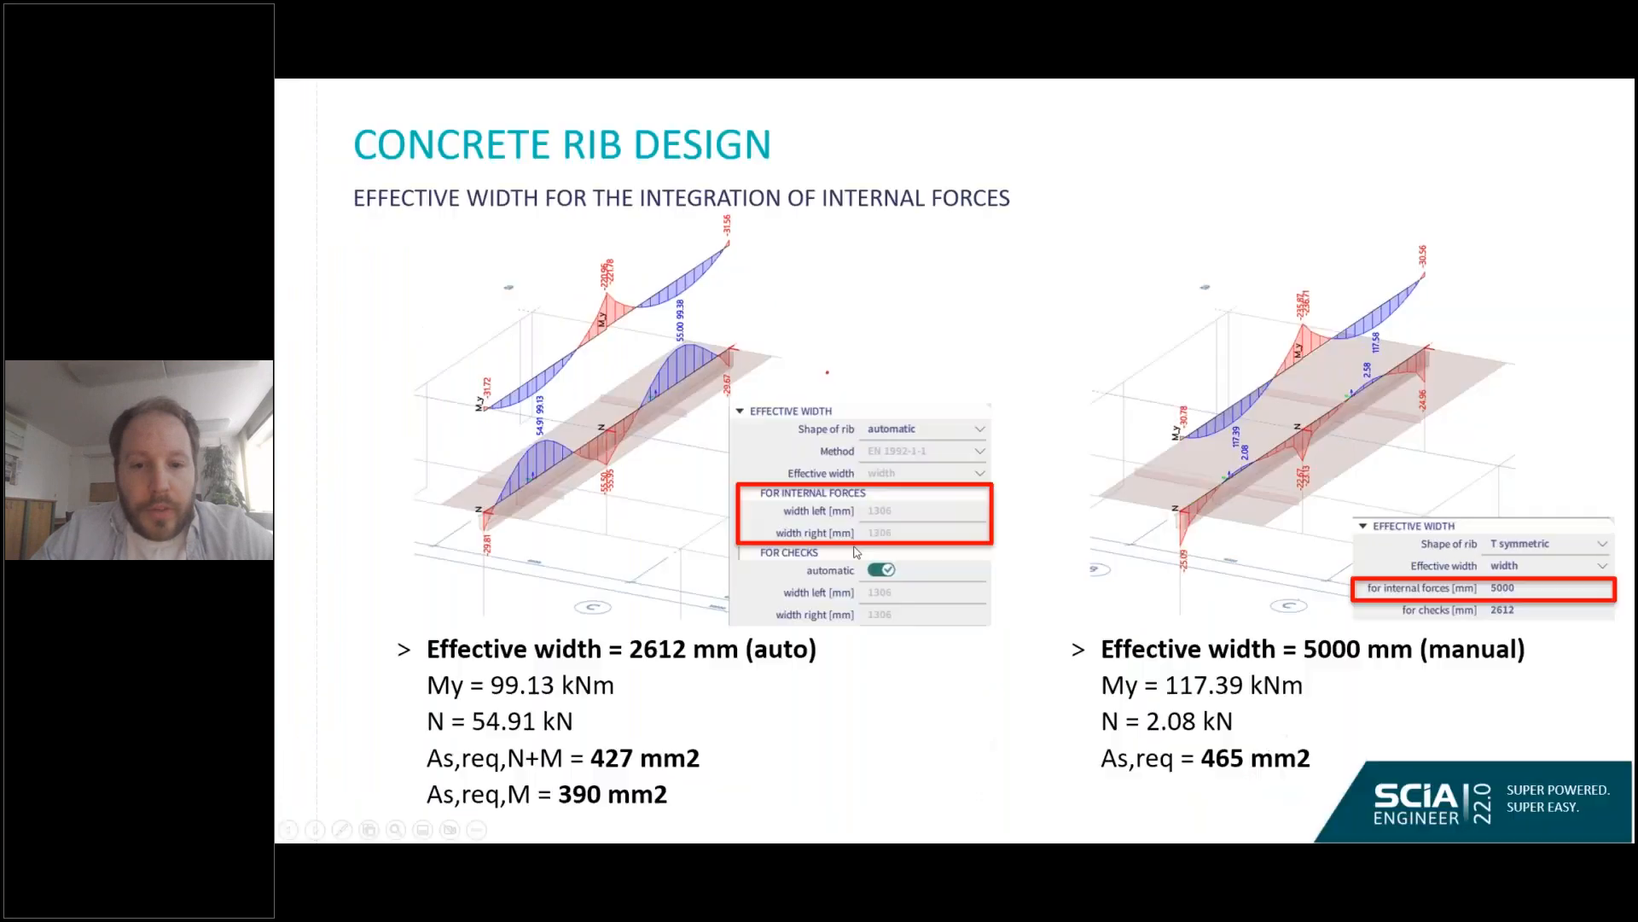
Return to the slide on integration into the rib's center of gravity and outline the effective-width area and its adjoining parts on the n diagram.
key(Left)
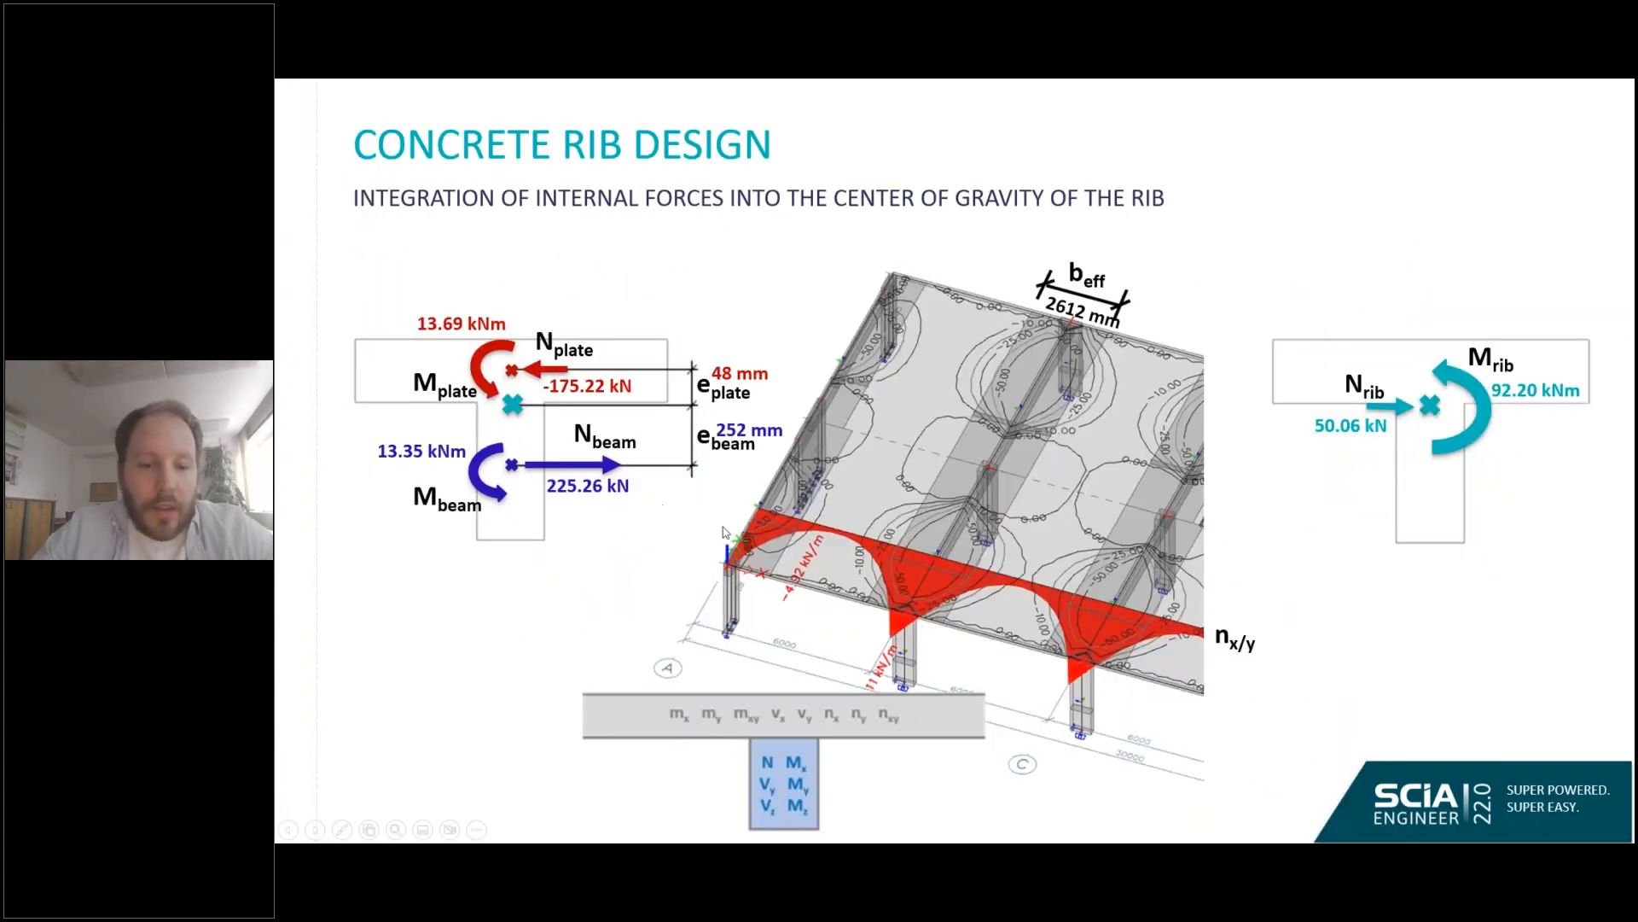
key(ctrl+p)
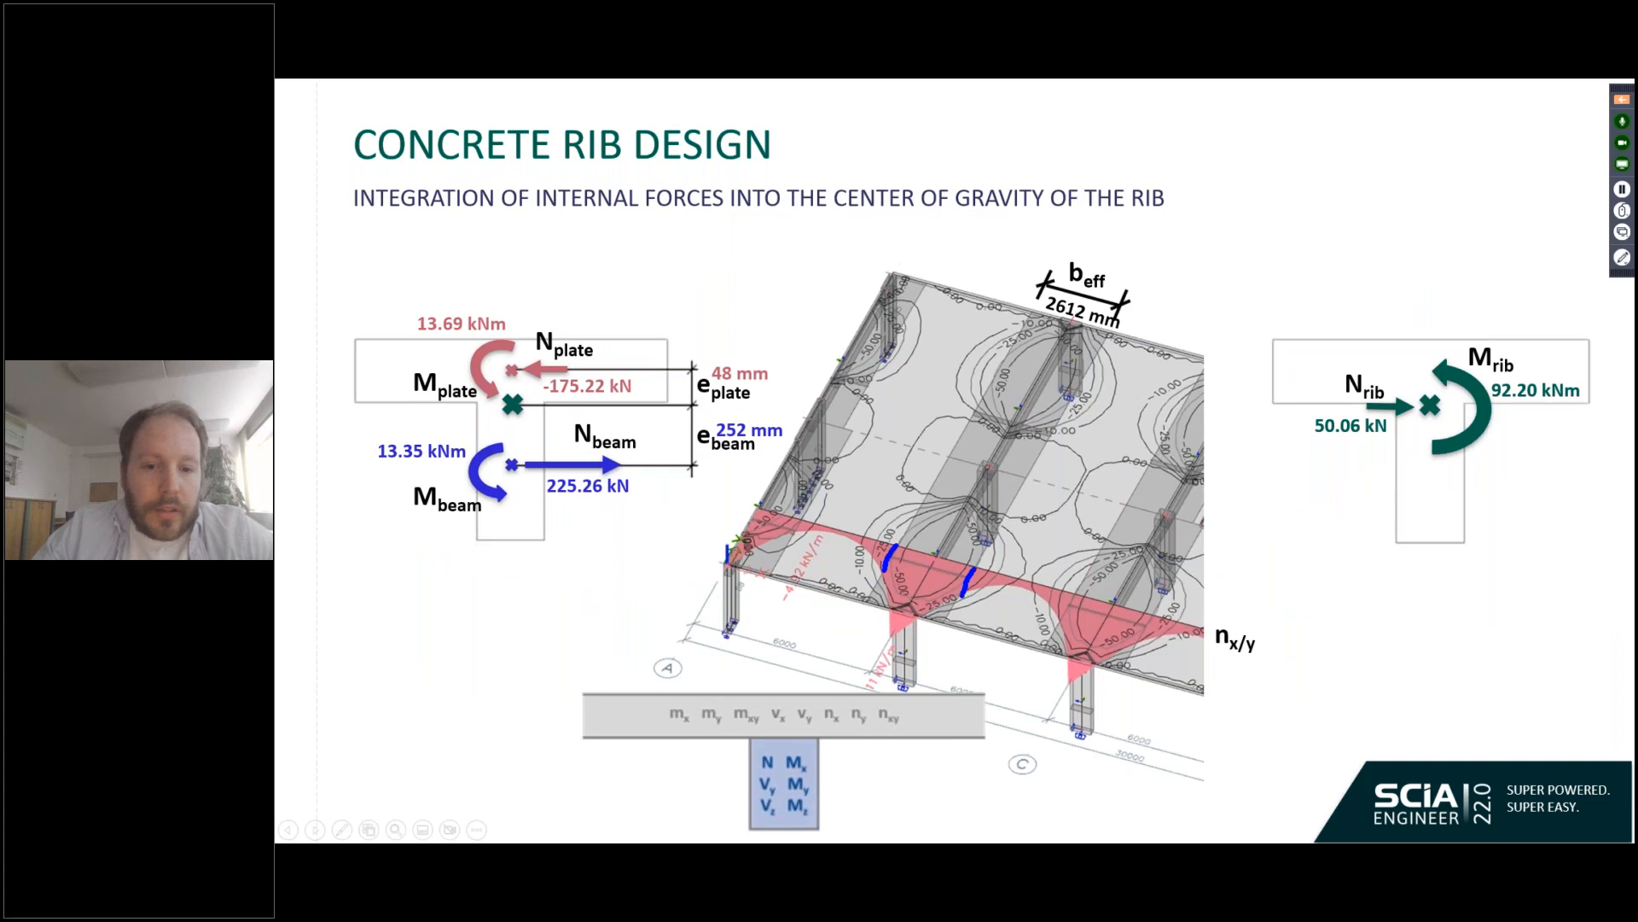
mouse_move(927, 603)
mouse_down()
mouse_move(887, 636)
mouse_move(886, 577)
mouse_move(959, 560)
mouse_up()
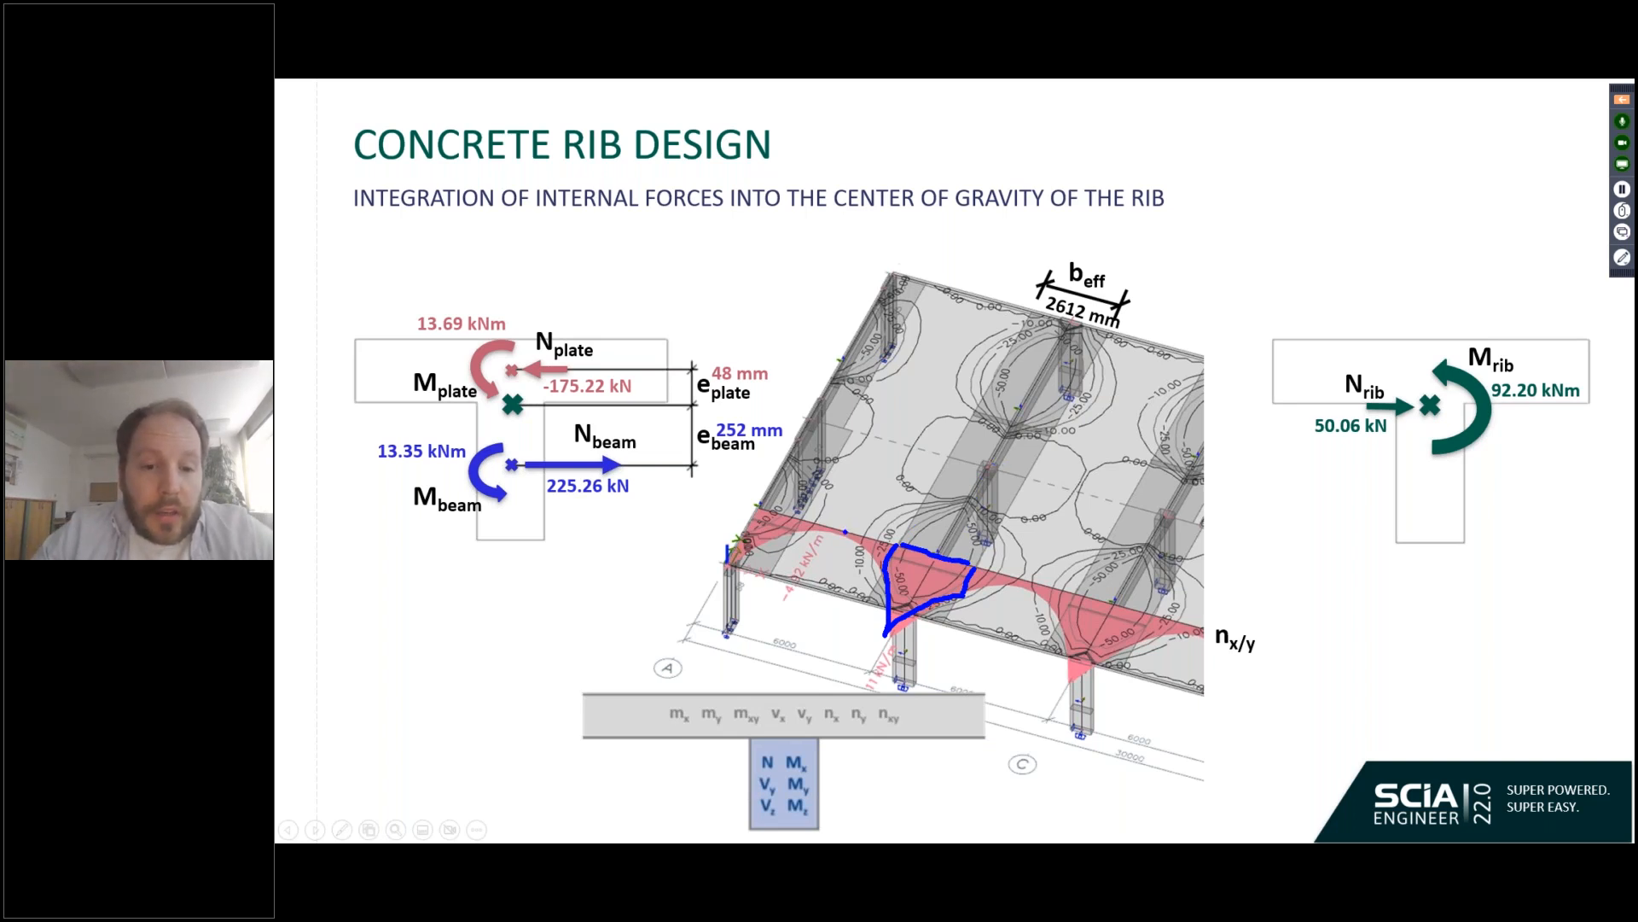
drag(848, 534, 874, 558)
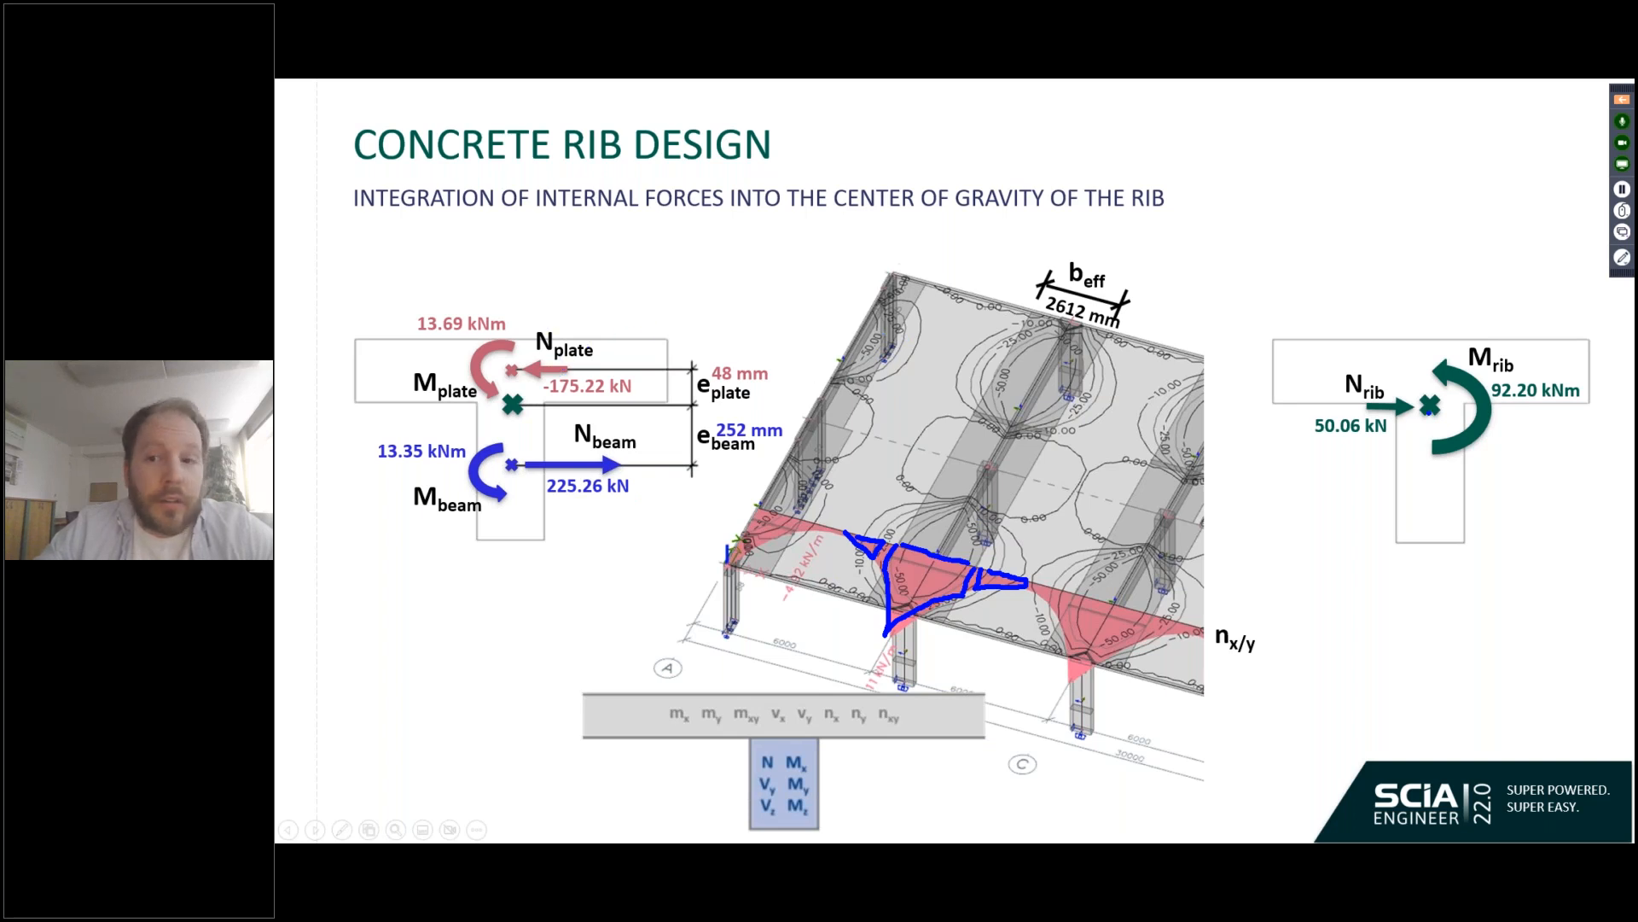
Circle N_rib, N_plate and N_beam on the slide, erase the ink, and underline the N_rib value.
mouse_move(1368, 362)
mouse_down()
mouse_move(1378, 418)
mouse_move(1387, 369)
mouse_up()
mouse_move(536, 325)
mouse_down()
mouse_move(530, 358)
mouse_move(589, 317)
mouse_up()
mouse_move(580, 415)
mouse_down()
mouse_move(651, 451)
mouse_move(619, 417)
mouse_up()
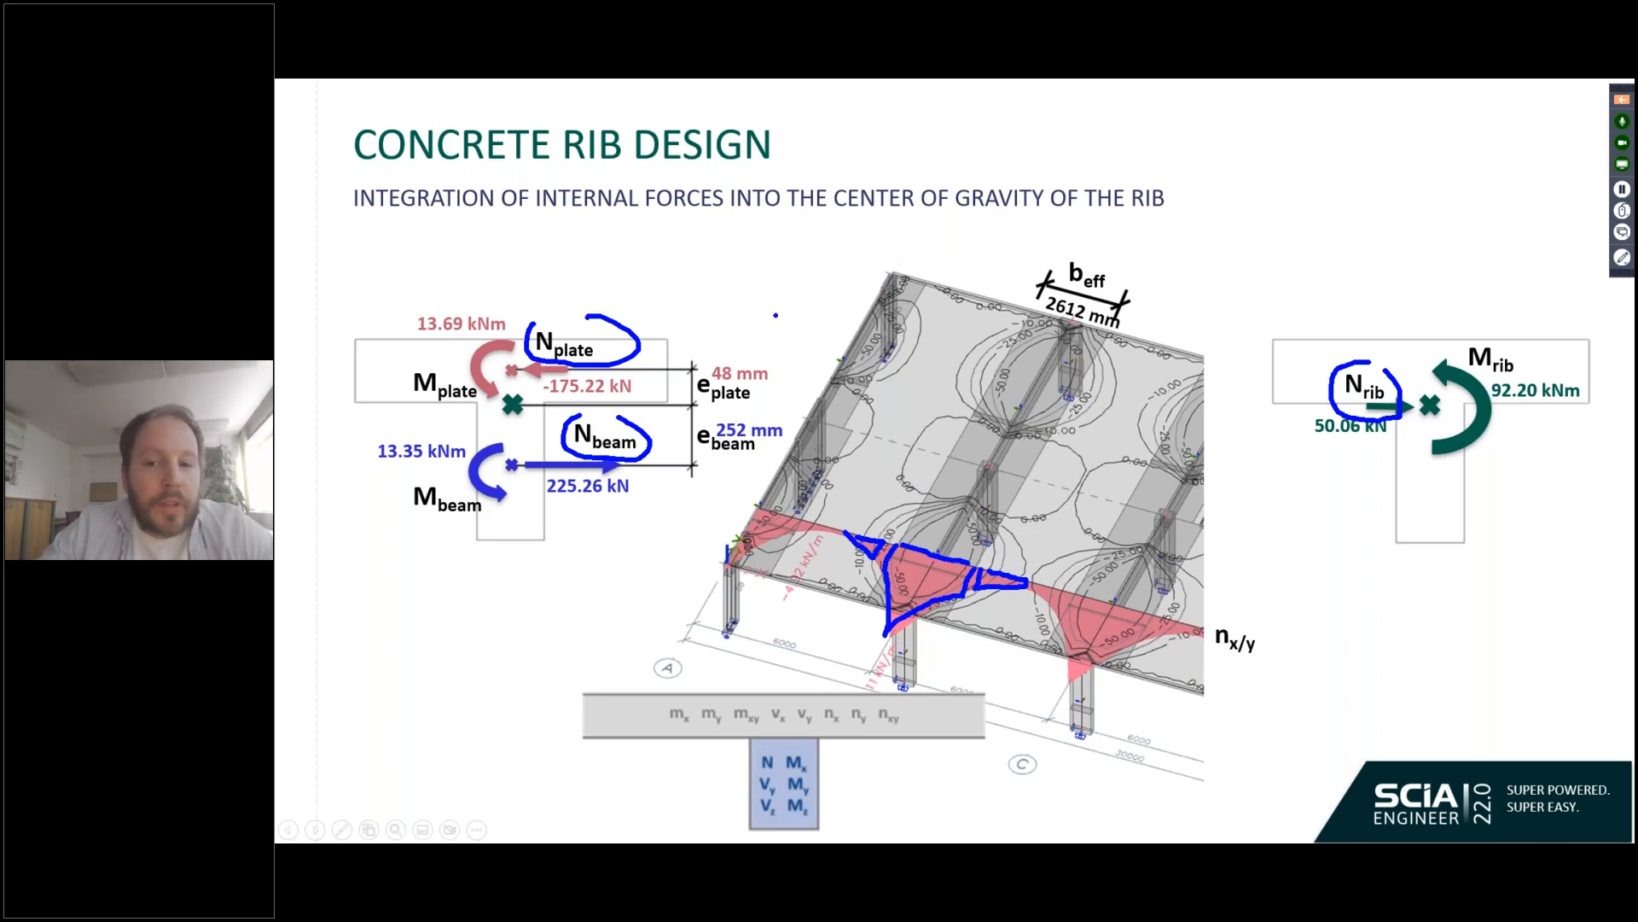
key(Escape)
drag(1313, 440, 1363, 444)
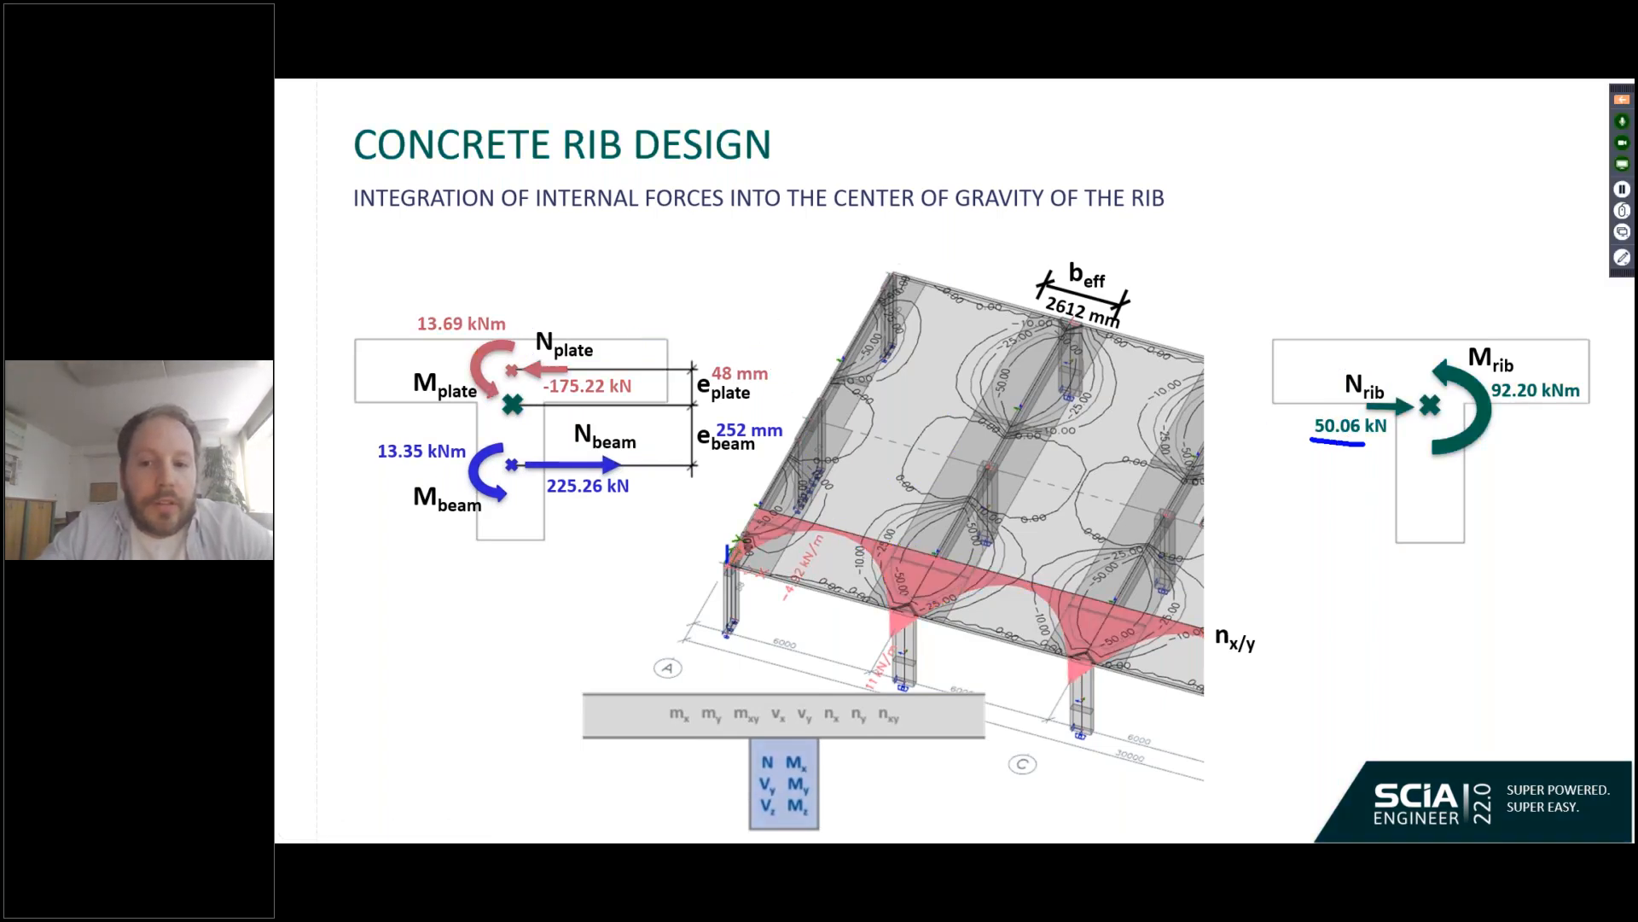
key(Escape)
In SCIA Engineer, select the T-beam's front span, gridline B's front-span rib and the integration member, and start the Reinforcement 1D design.
key(alt+Tab)
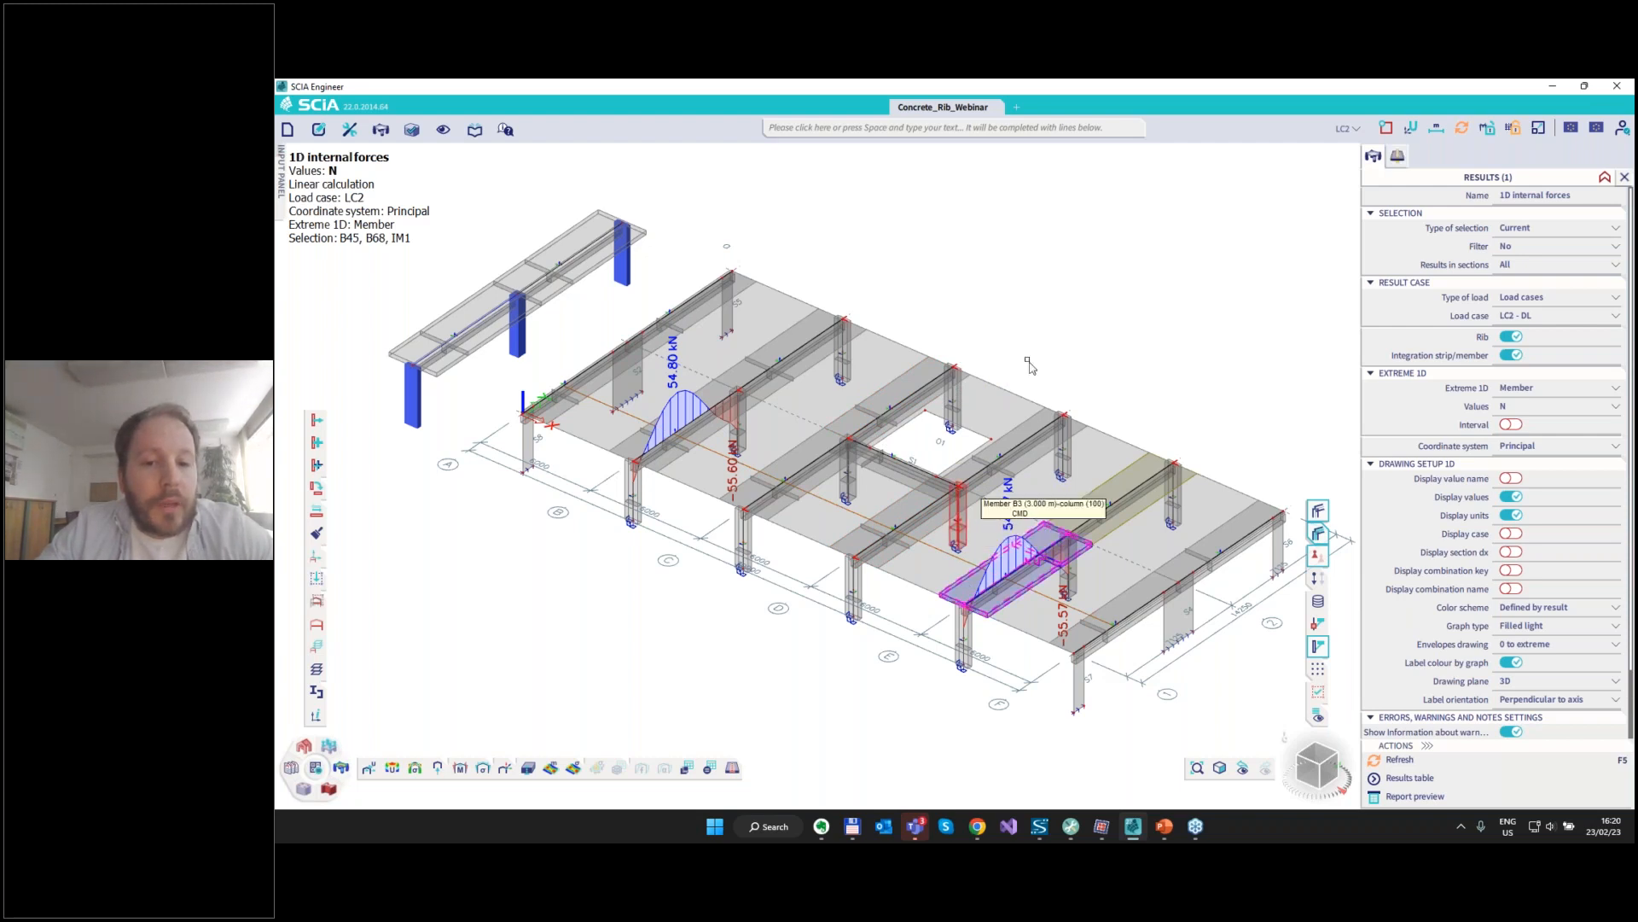
click(481, 357)
click(681, 454)
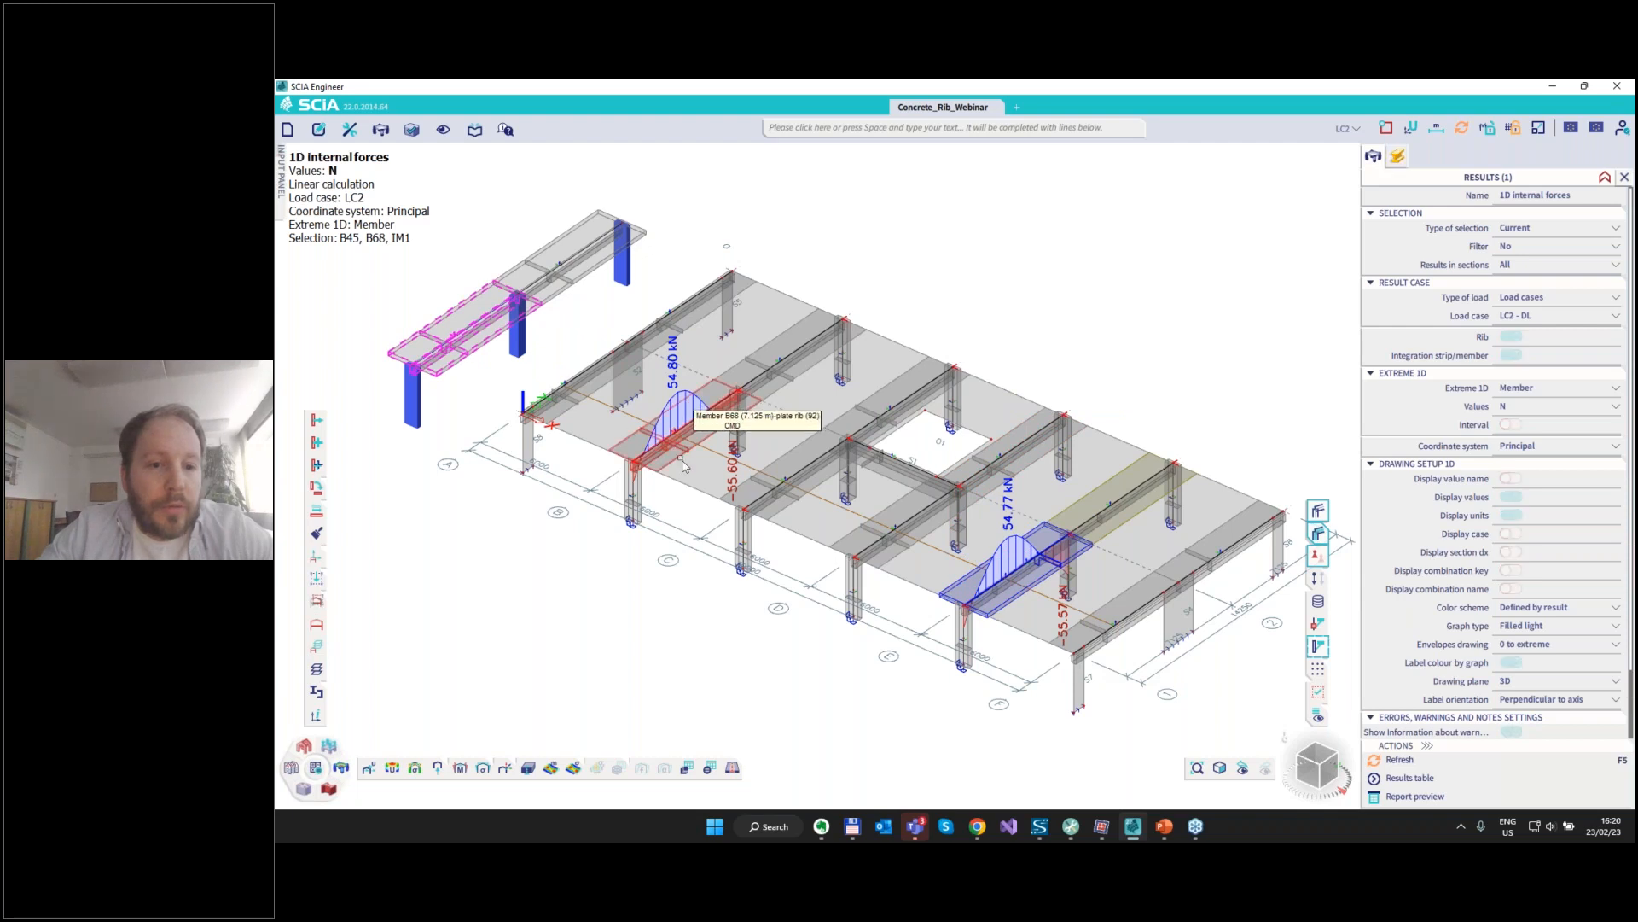
click(1009, 574)
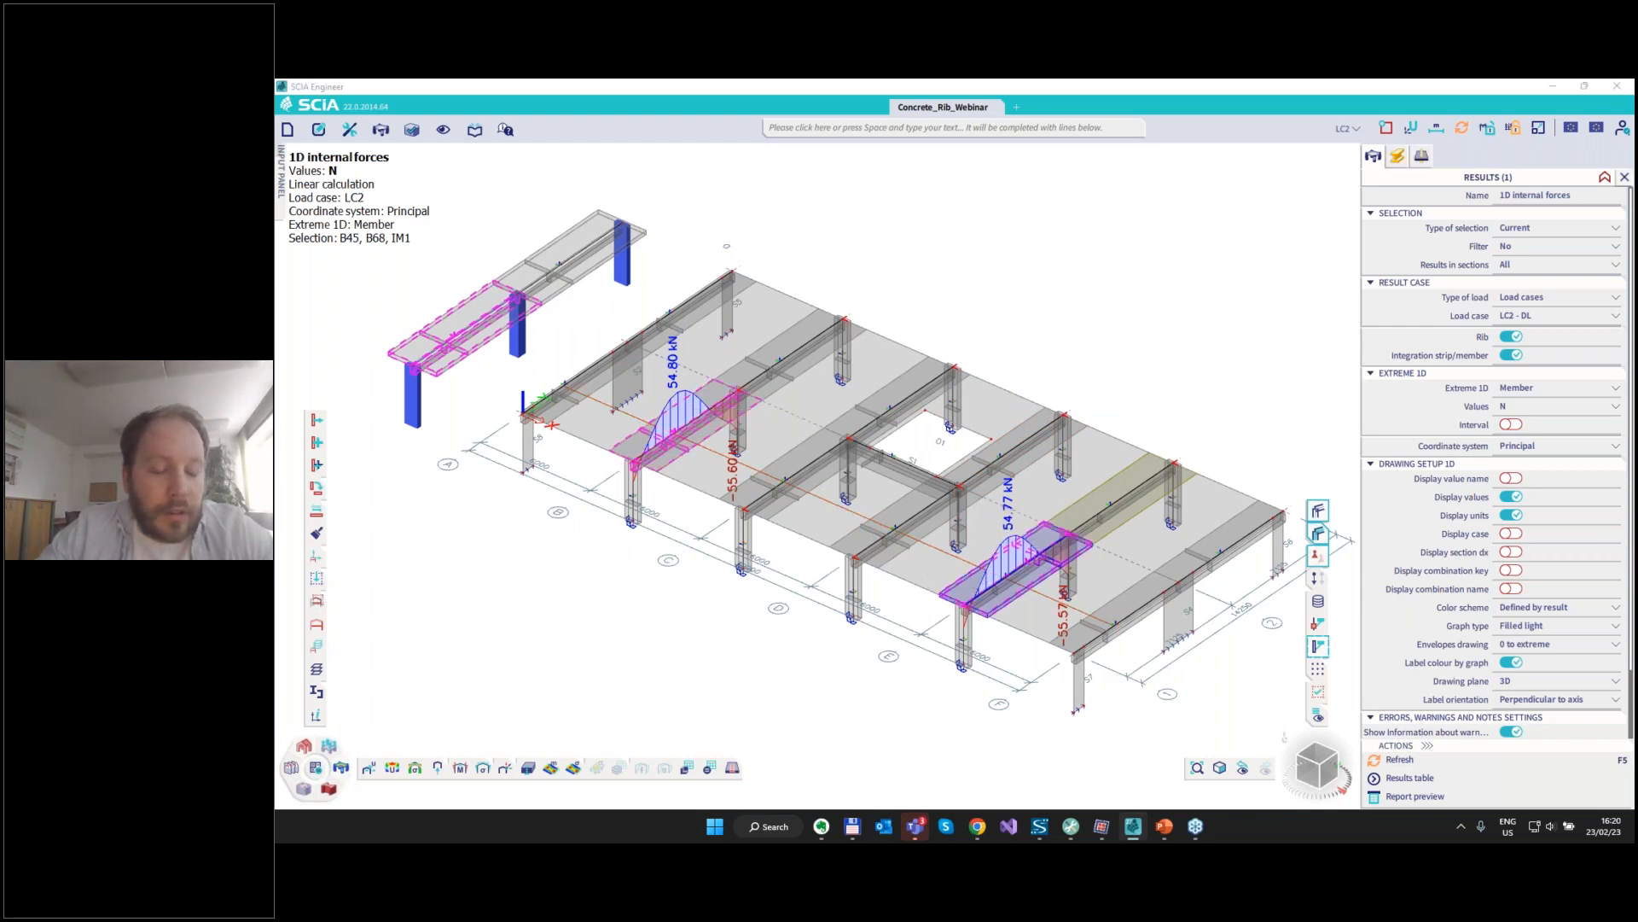
click(306, 786)
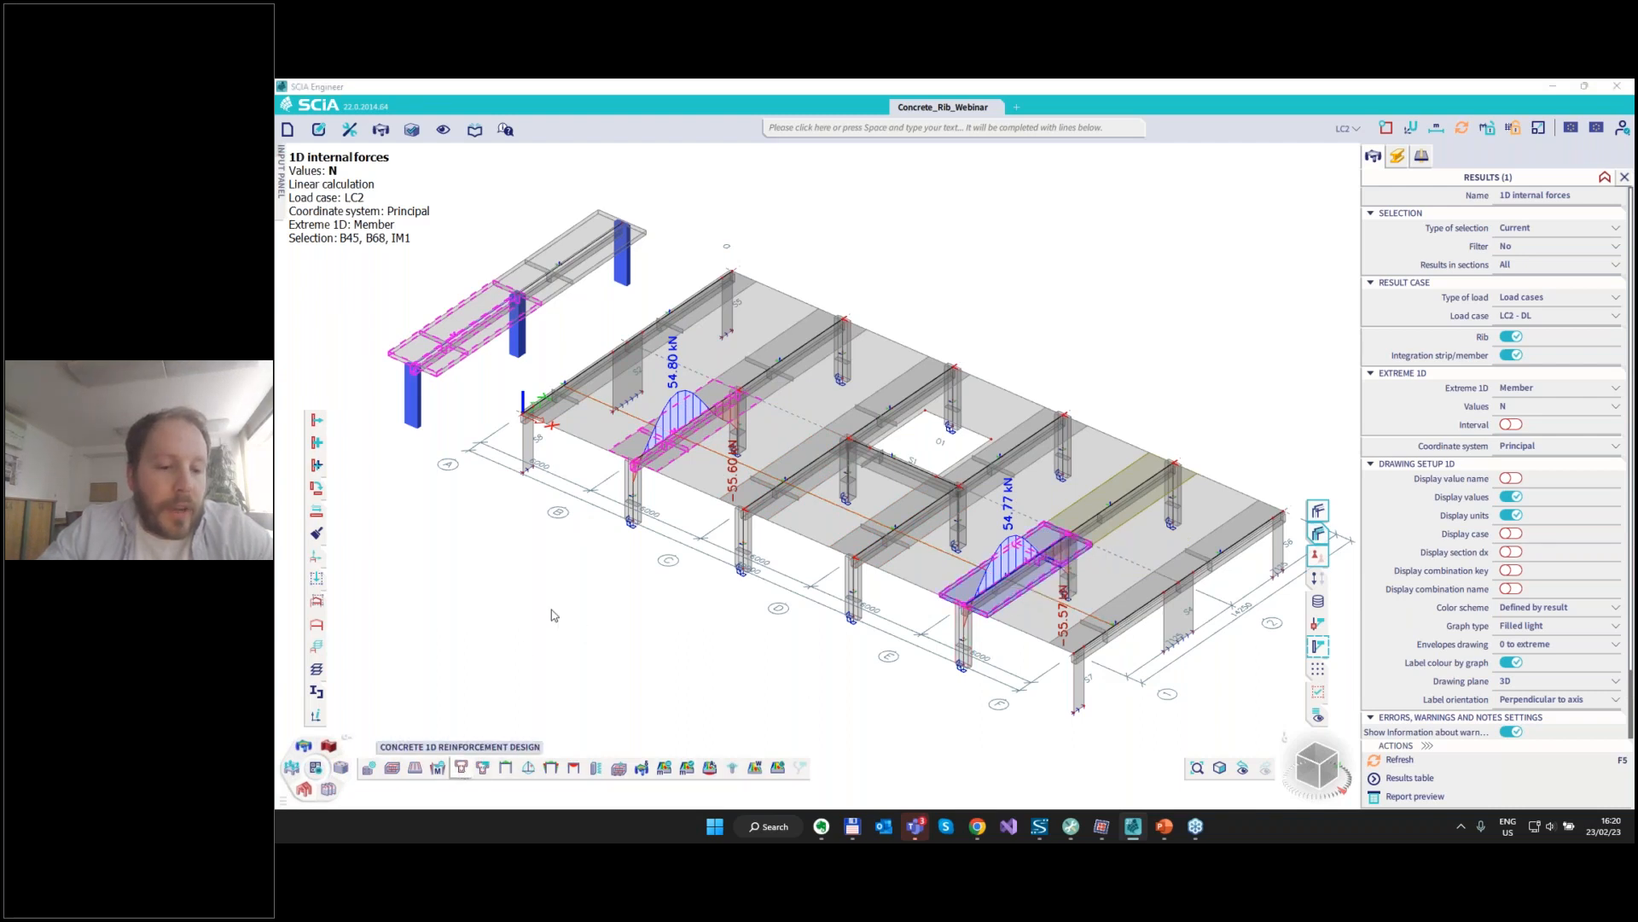
click(460, 767)
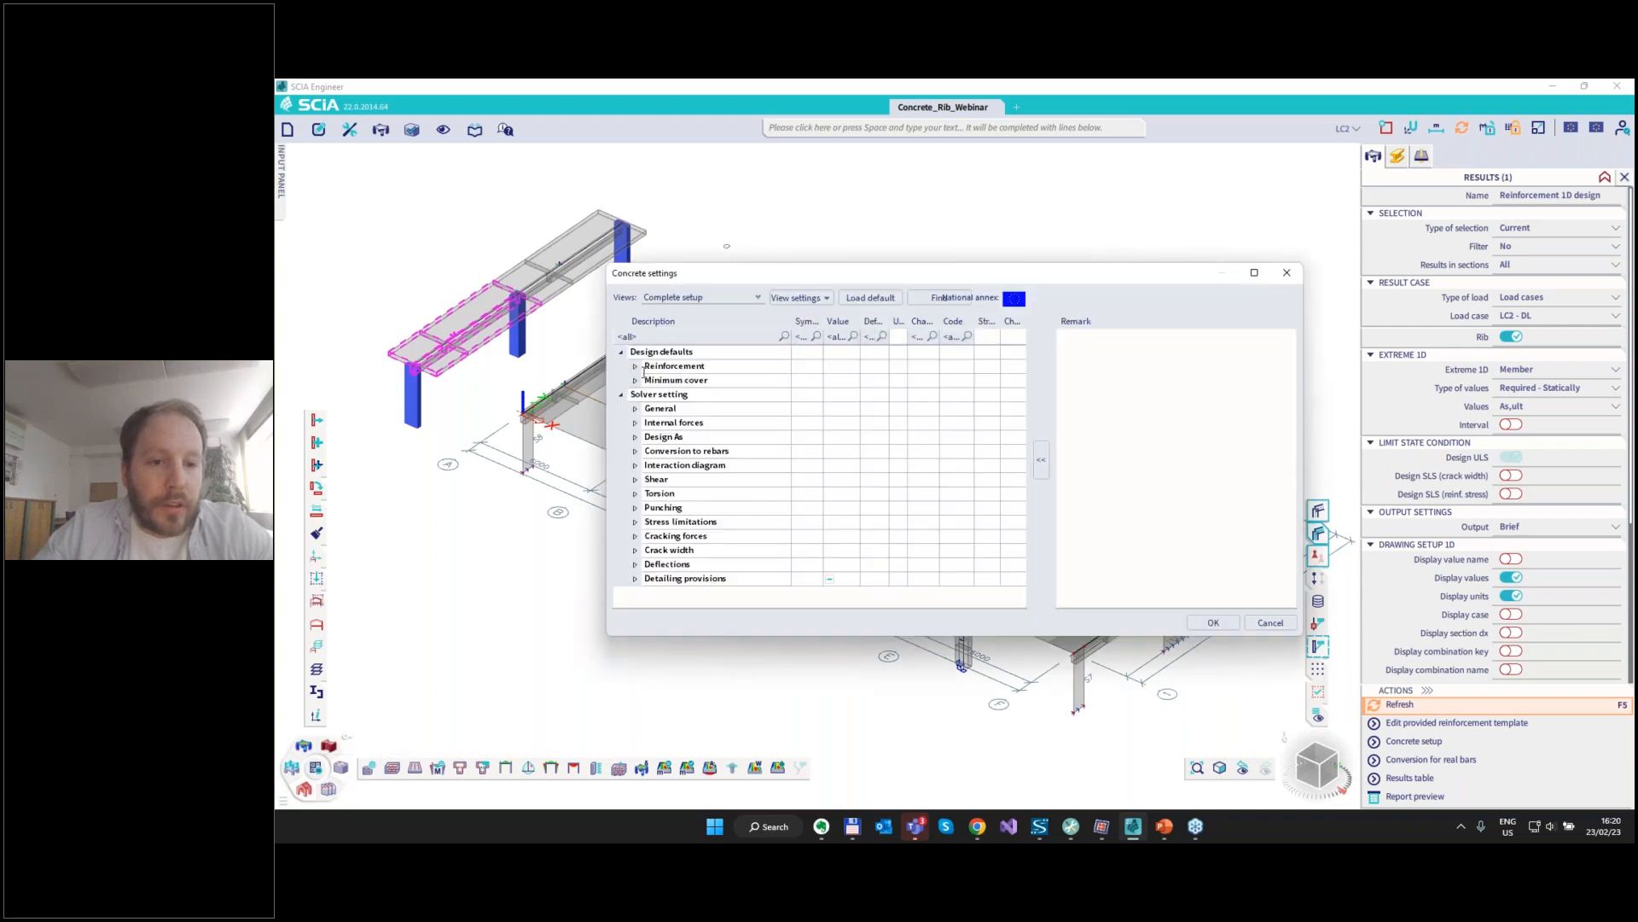
Review the Beam / Rib reinforcement design defaults in the concrete settings.
click(634, 366)
click(649, 381)
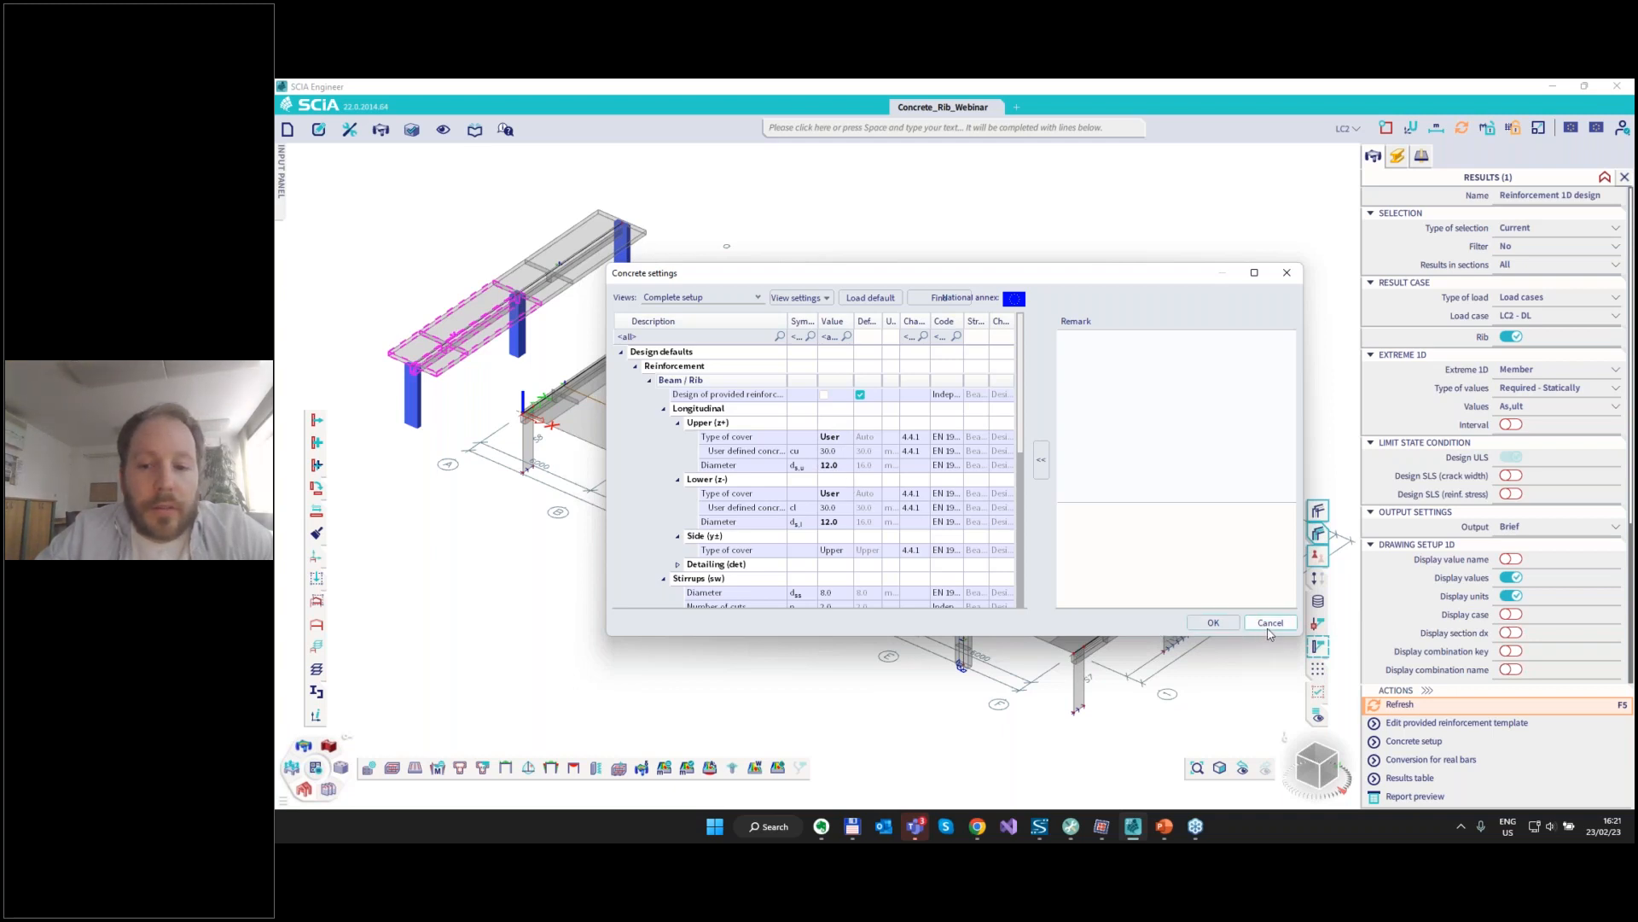
click(621, 351)
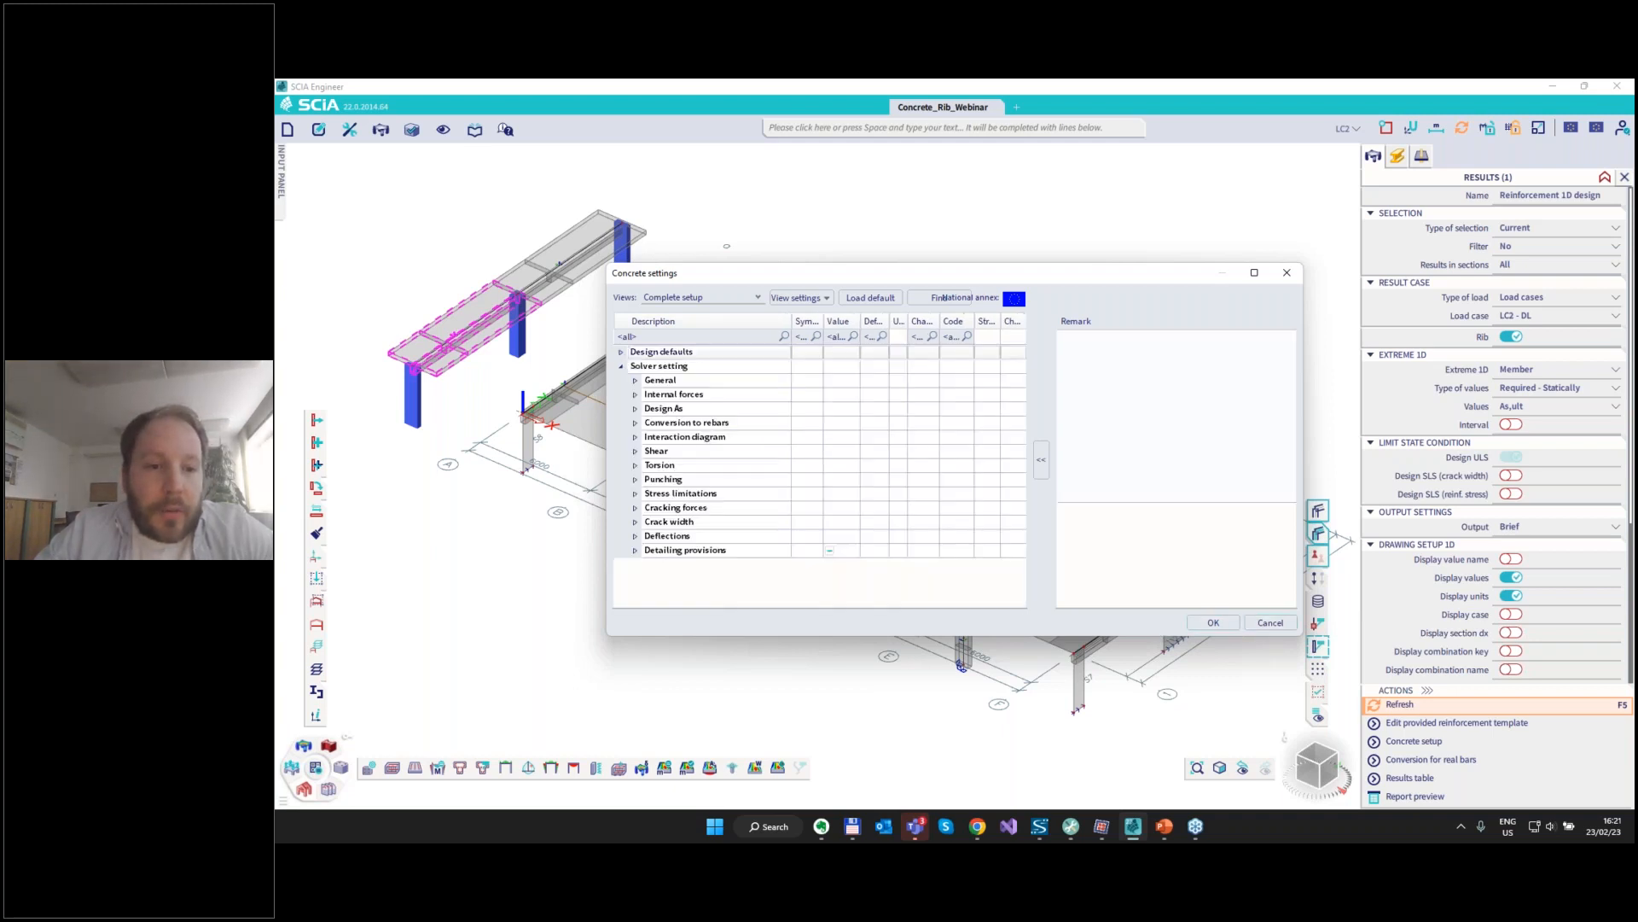
Review the internal forces modifications for beams and ribs in the solver settings, and close the concrete settings without changes.
click(635, 394)
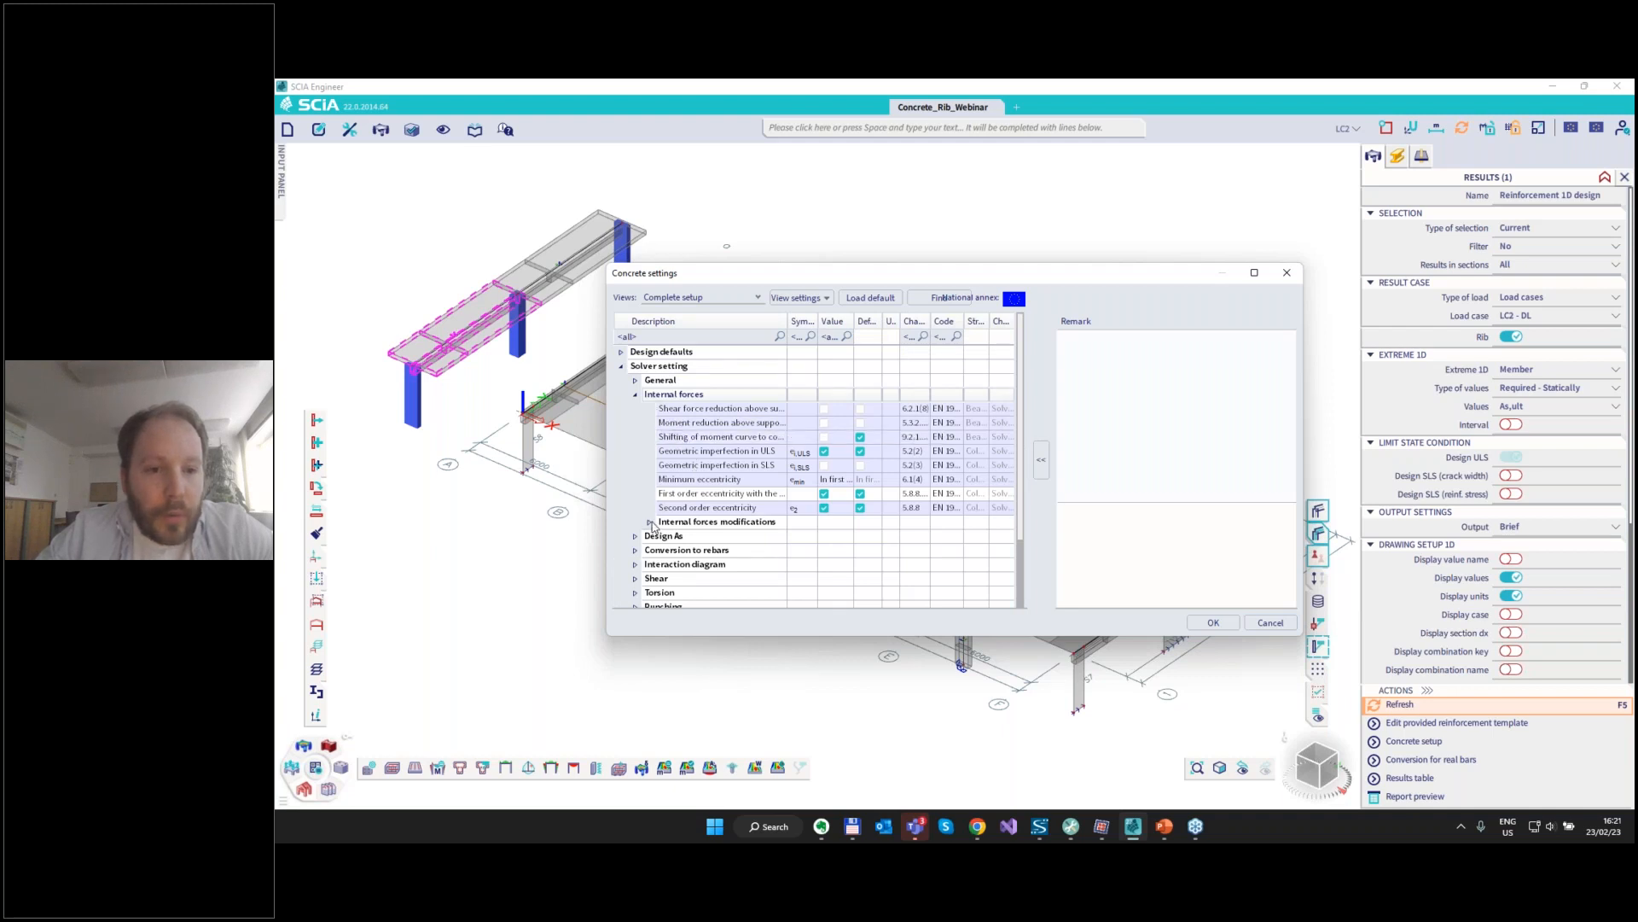
click(650, 523)
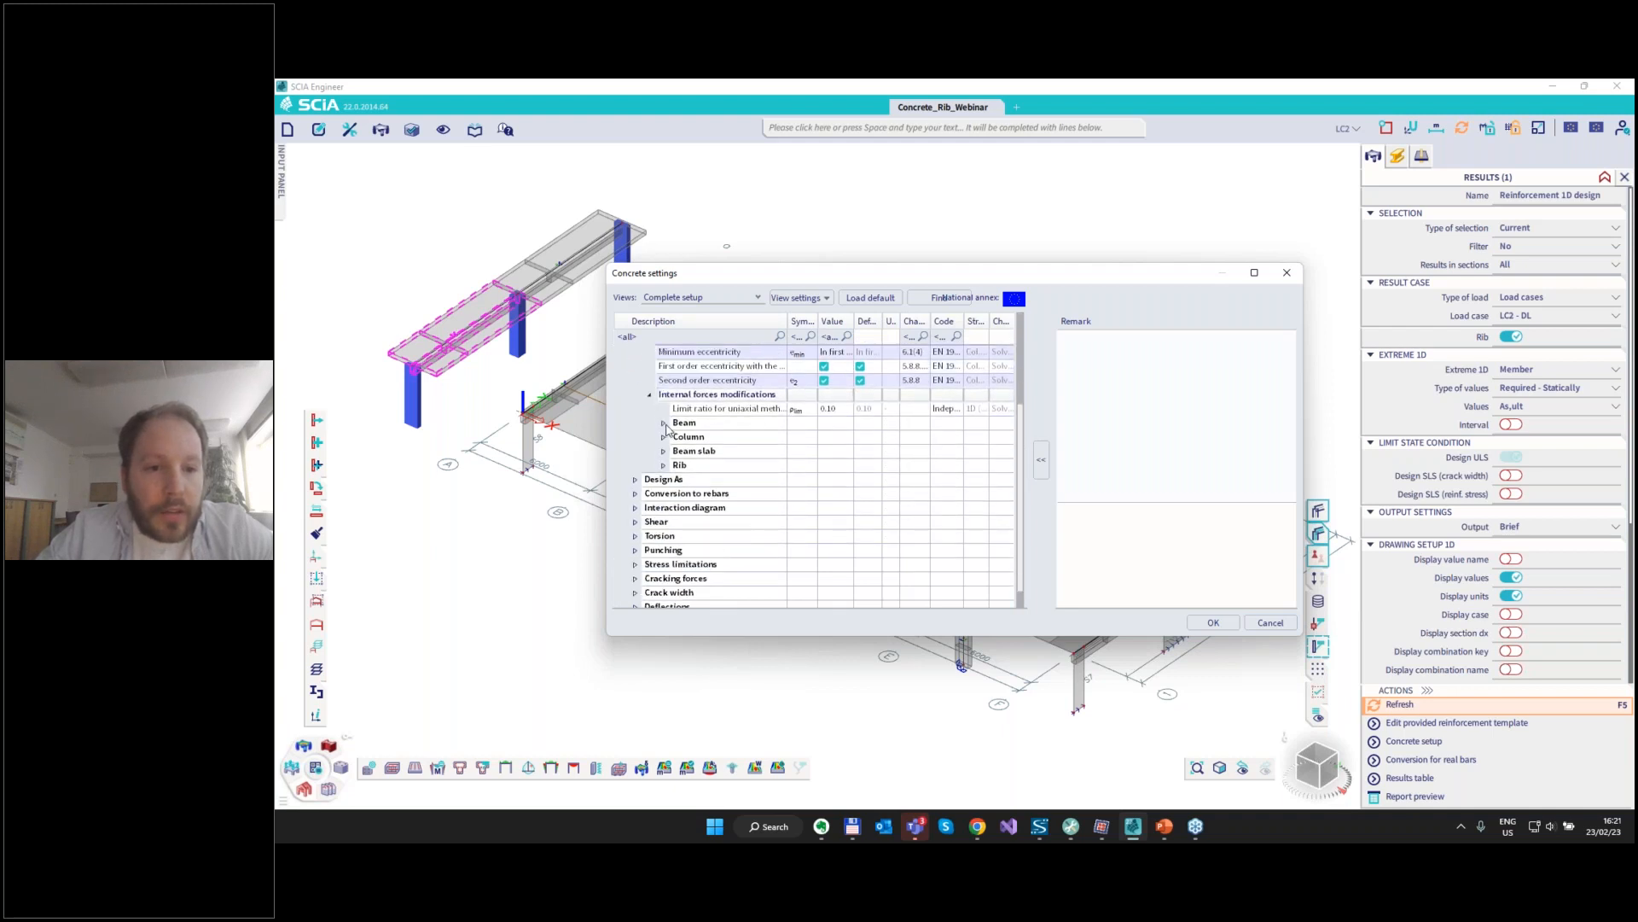
click(664, 423)
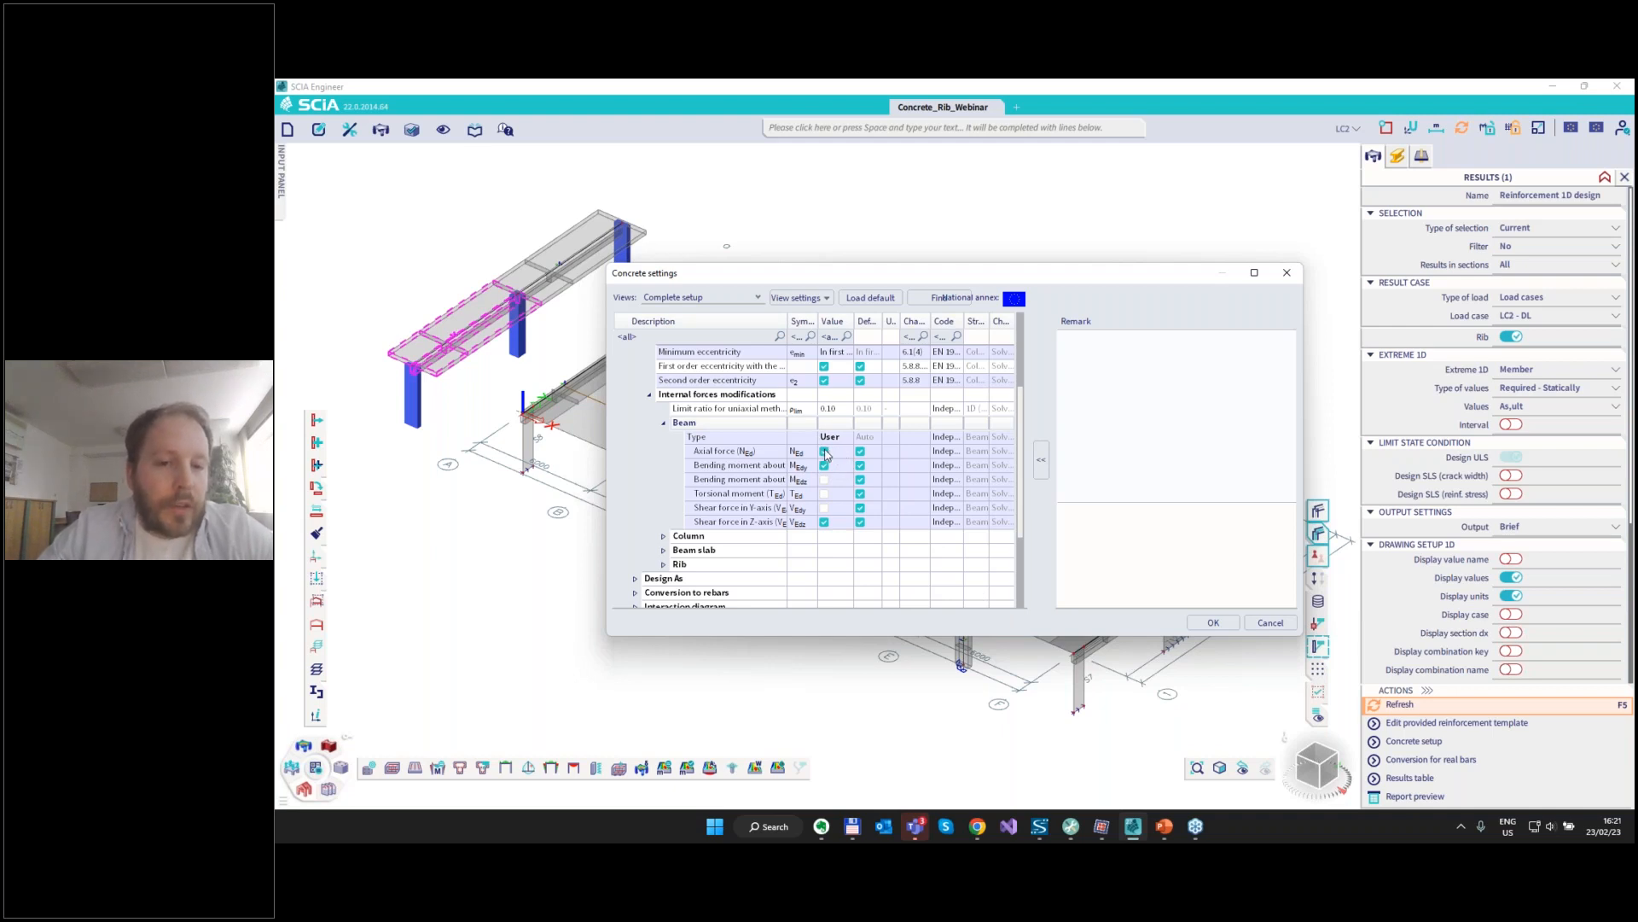
click(664, 423)
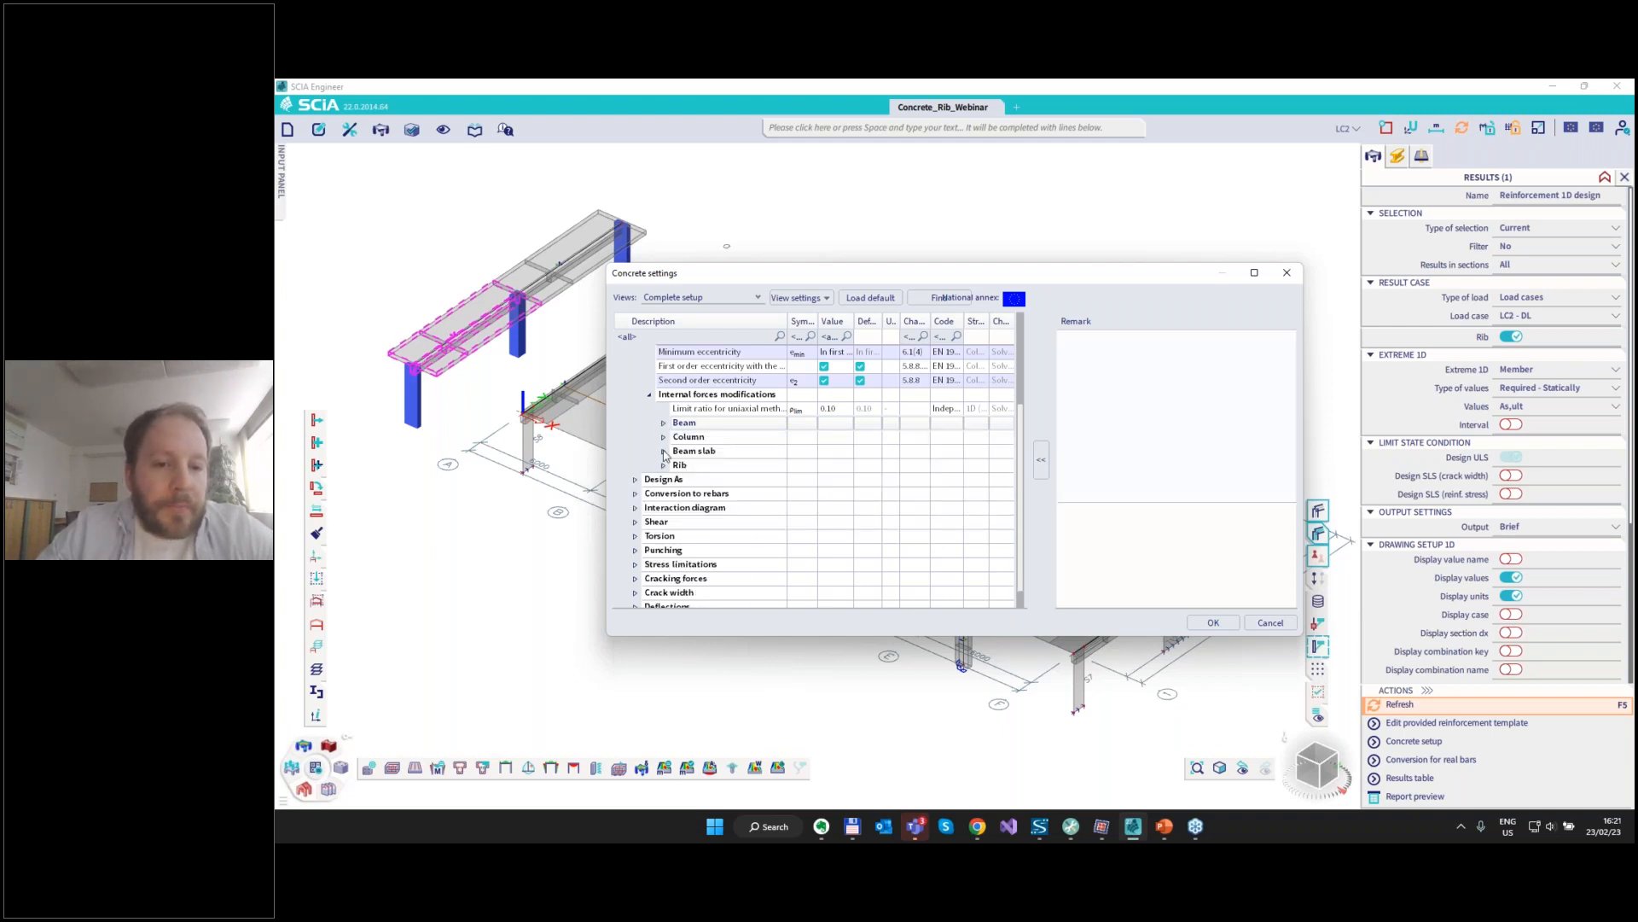
click(664, 465)
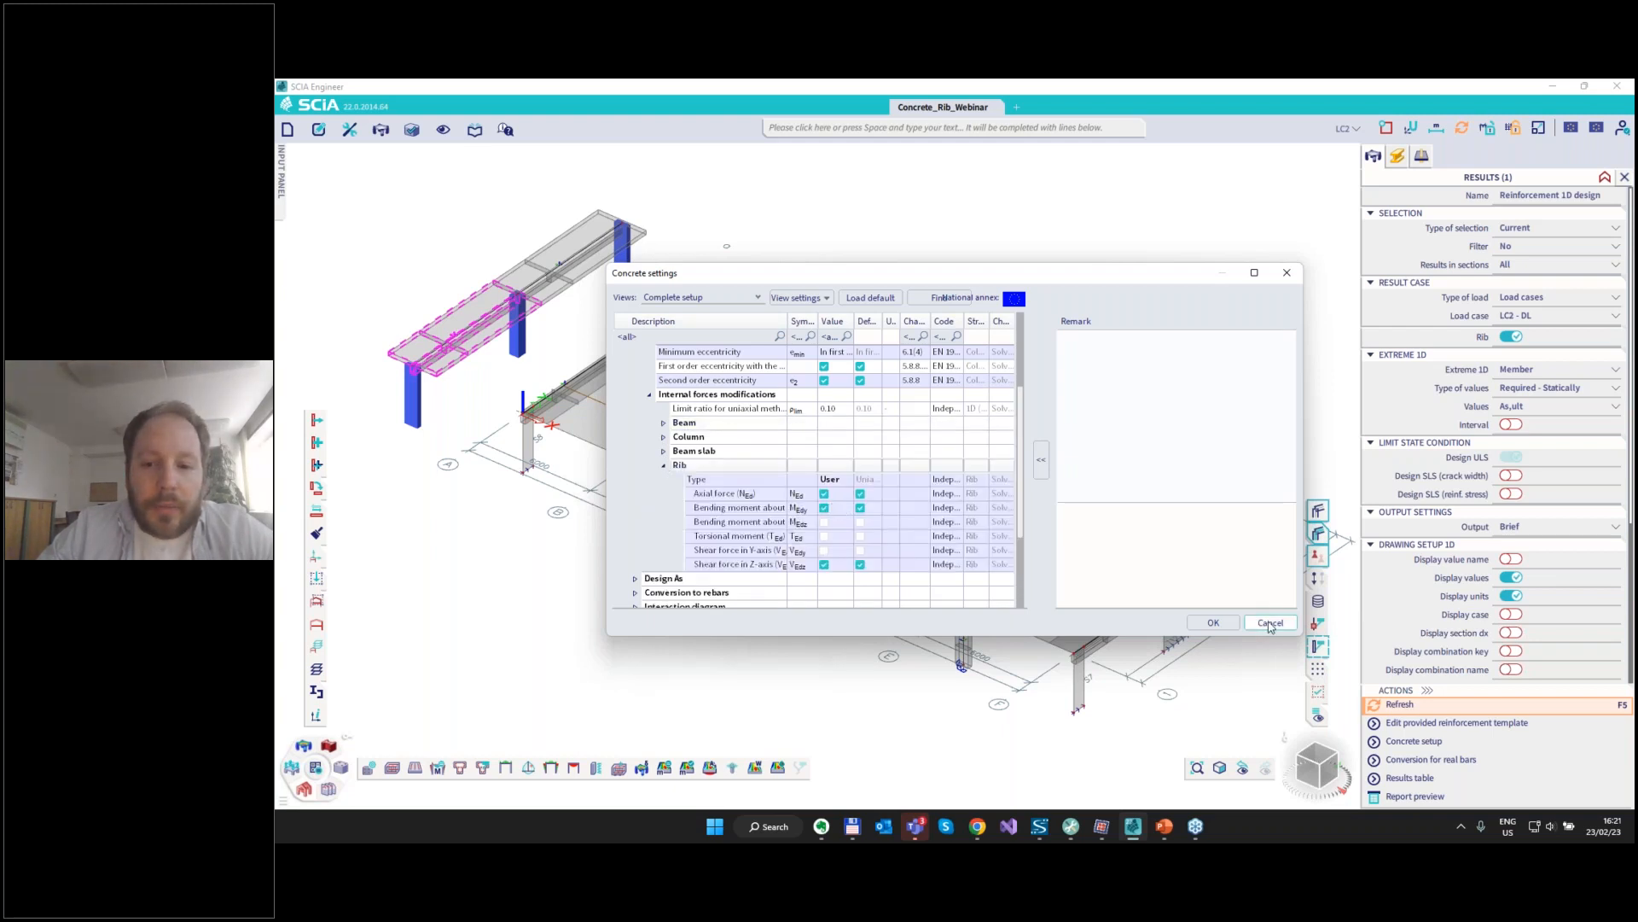
click(1270, 623)
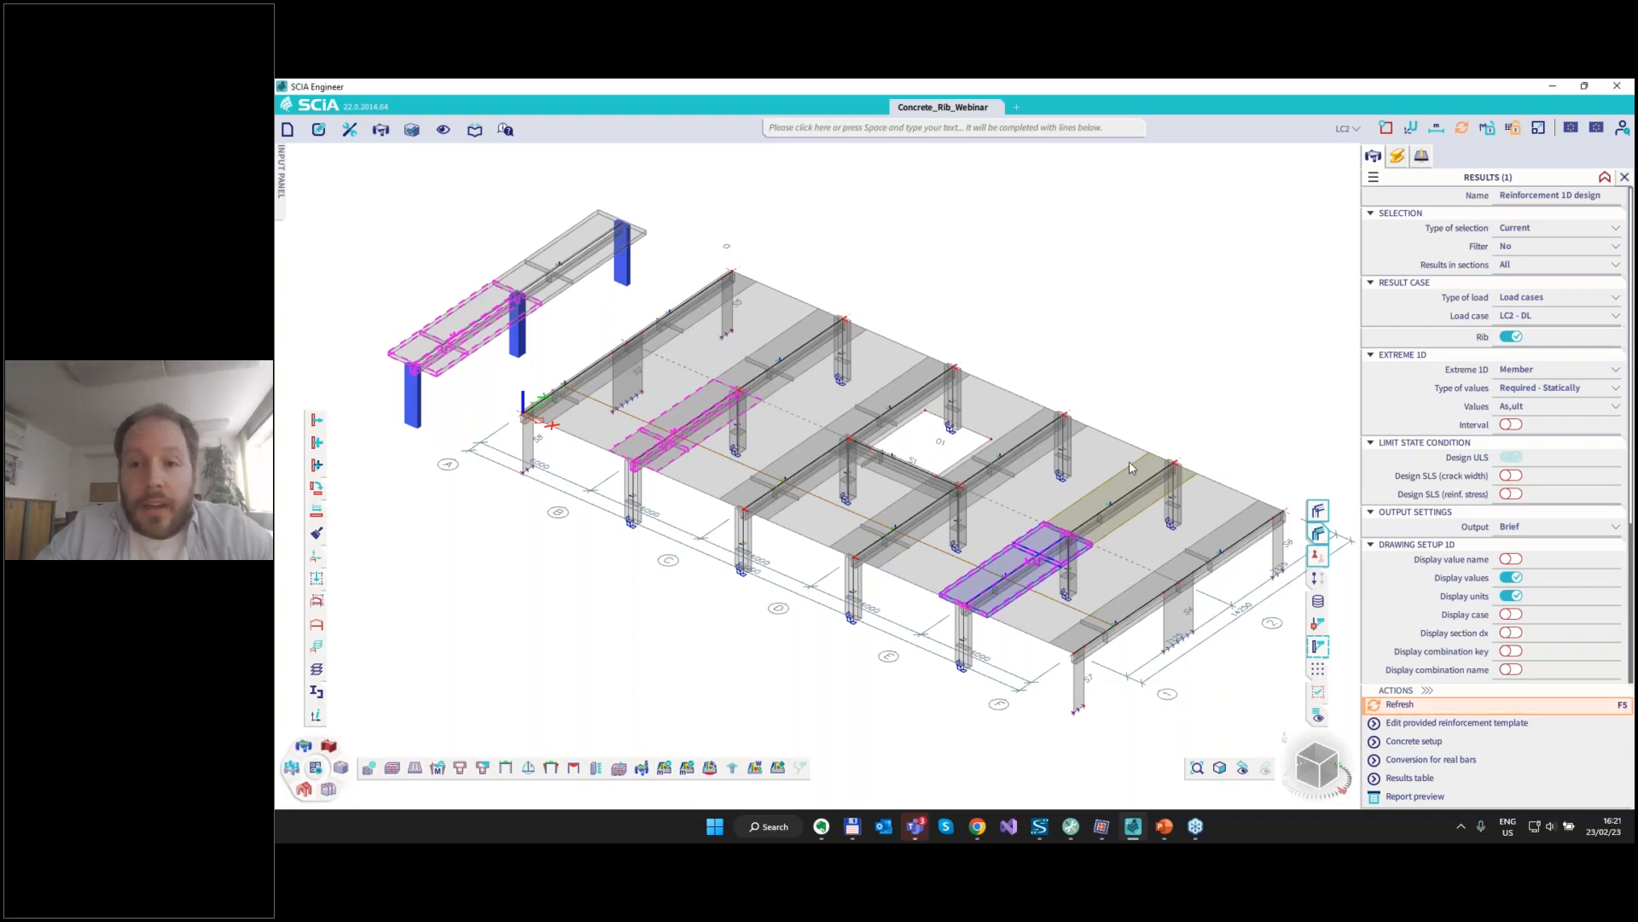
Display the required reinforcement As,ult on the three selected members and underline their span values for comparison.
key(F5)
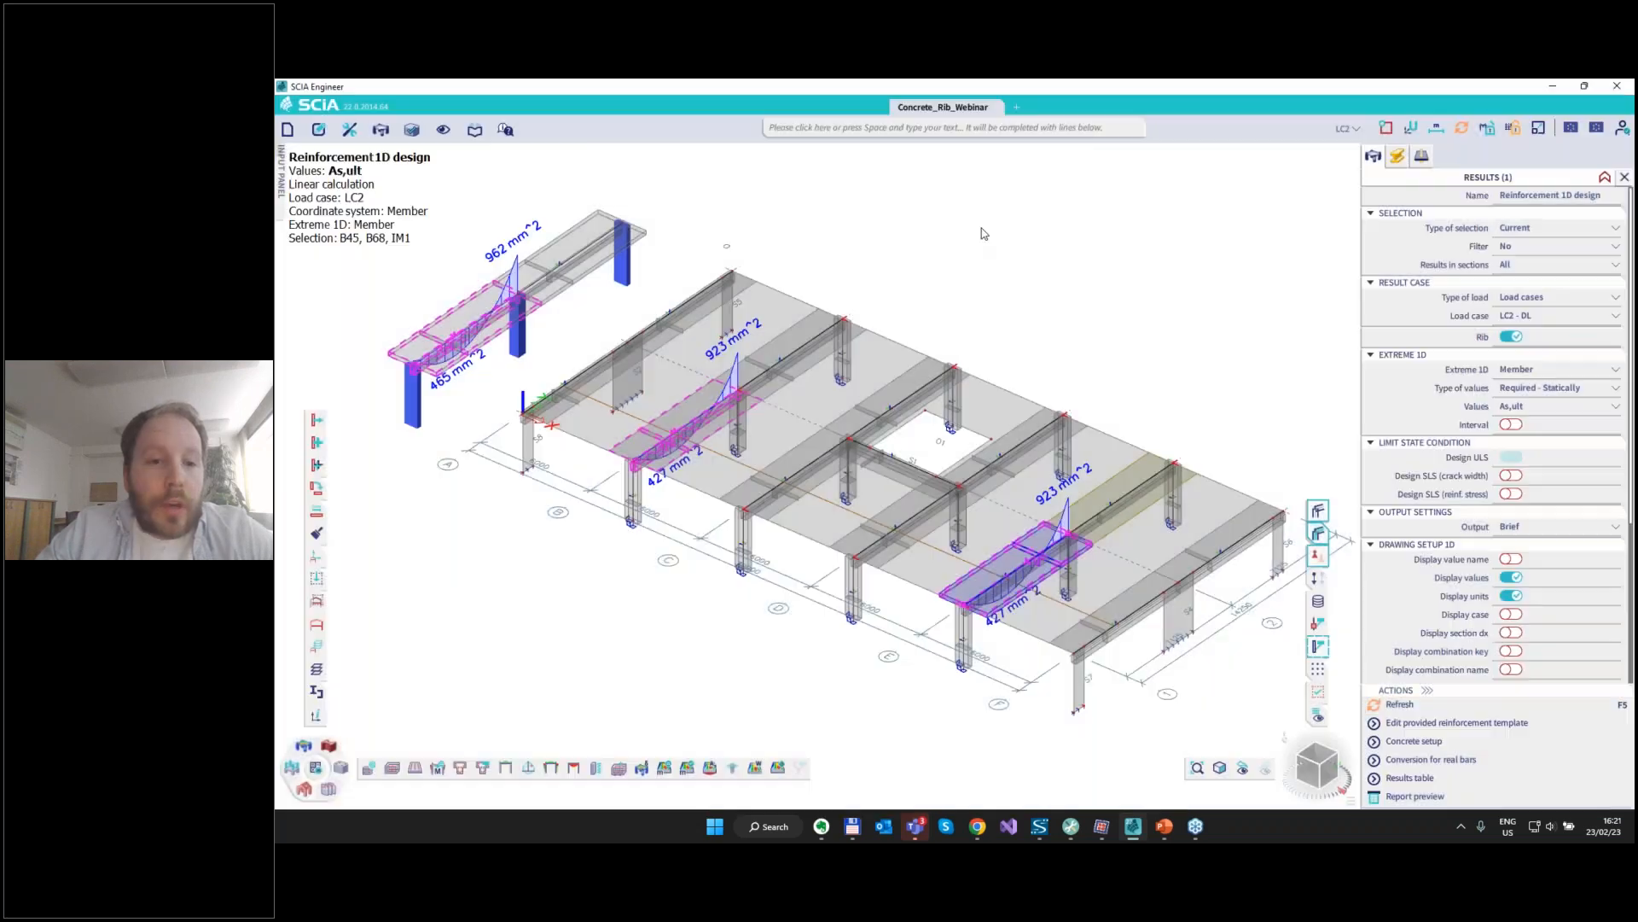
key(ctrl+2)
drag(433, 397, 458, 382)
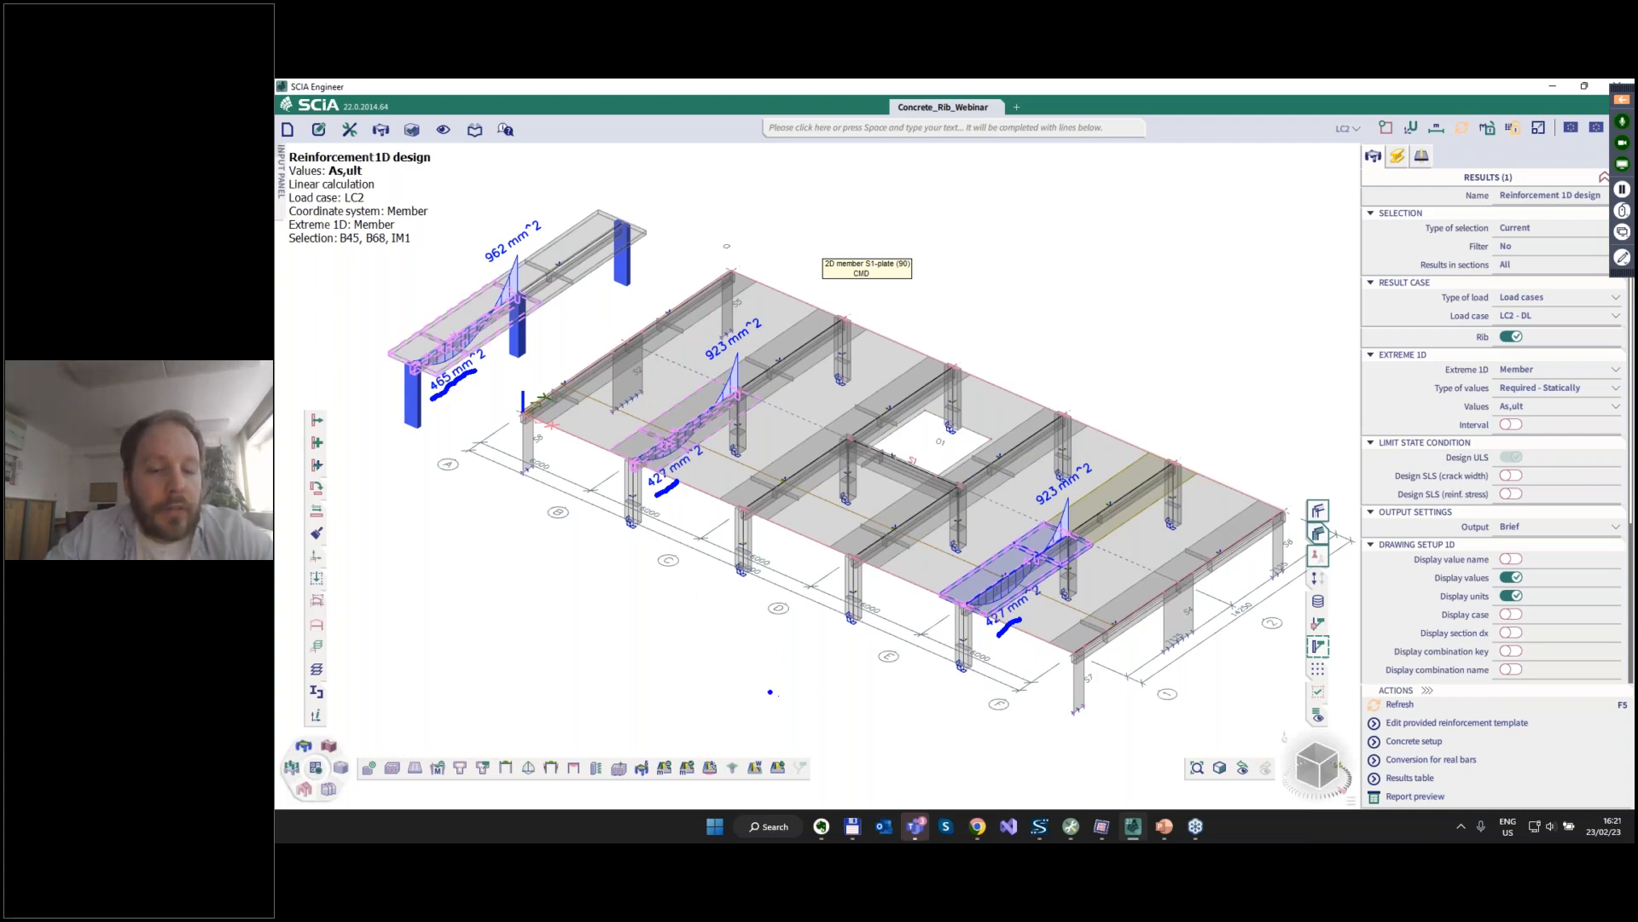
key(Escape)
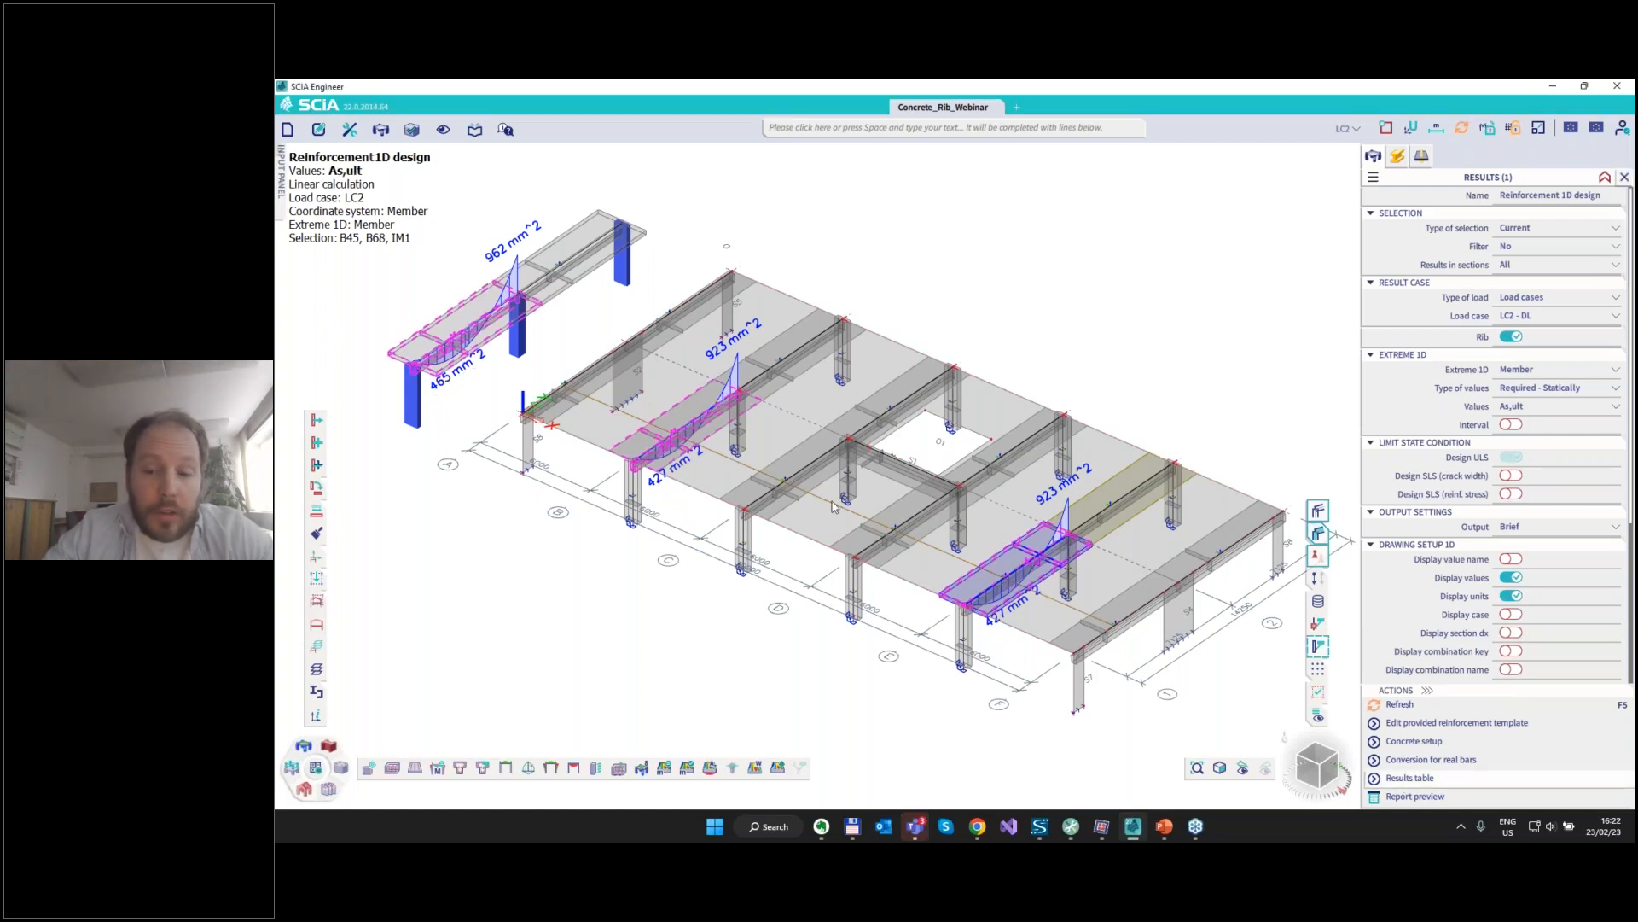
Open the results table and examine the design forces N_Ed and M_Edy in the detailed report of rib B68's span section.
click(1381, 771)
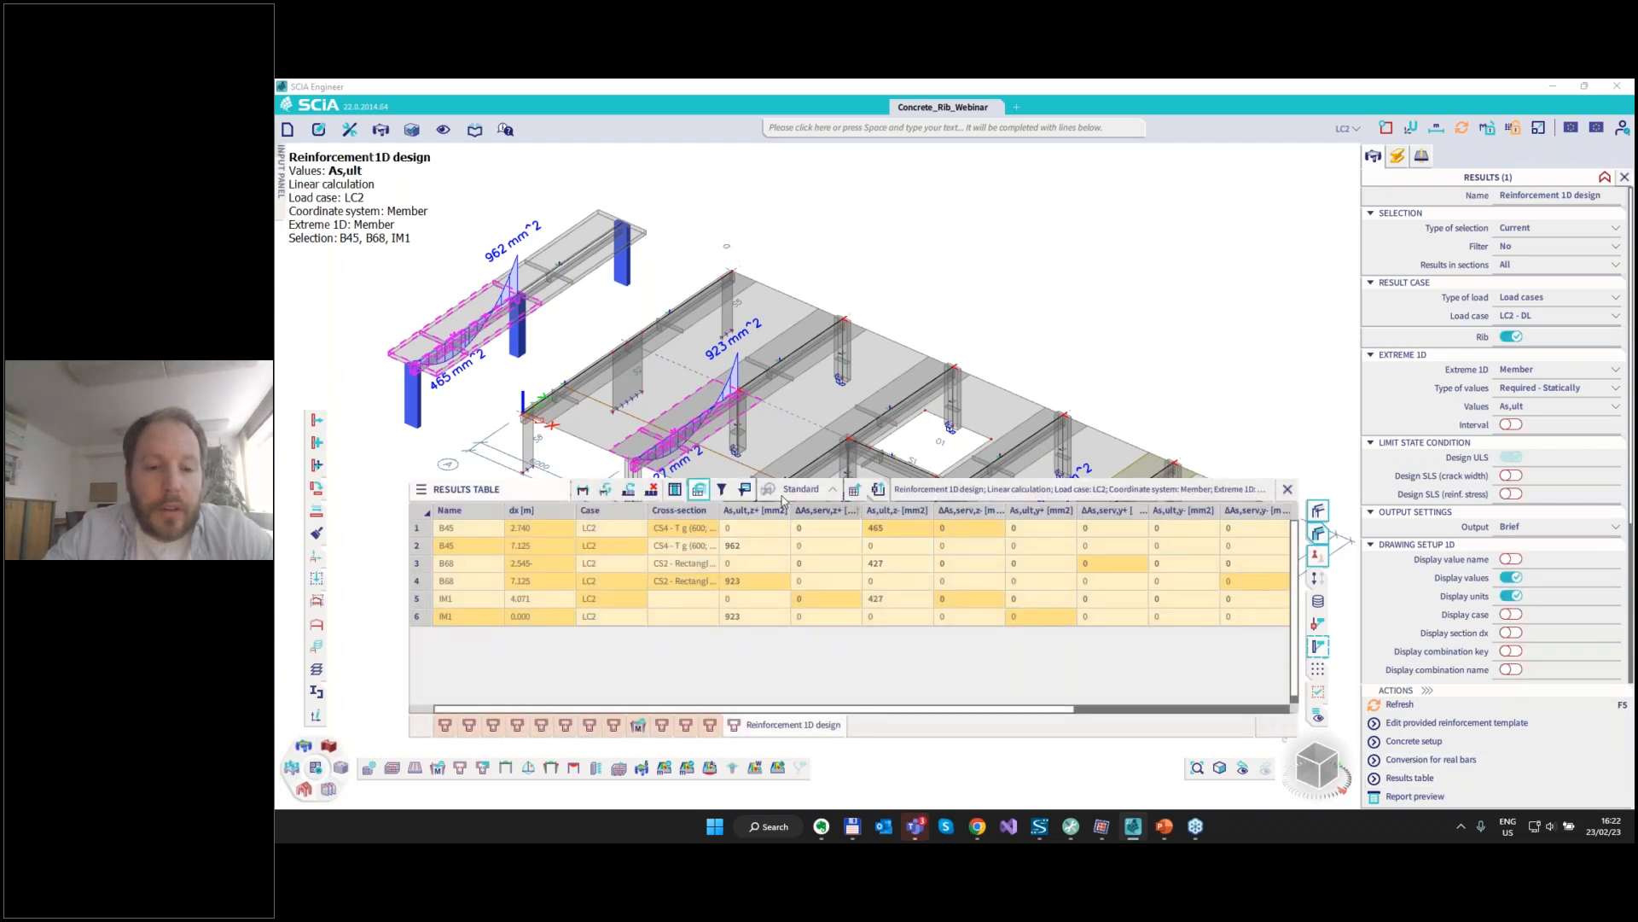
drag(526, 493, 486, 512)
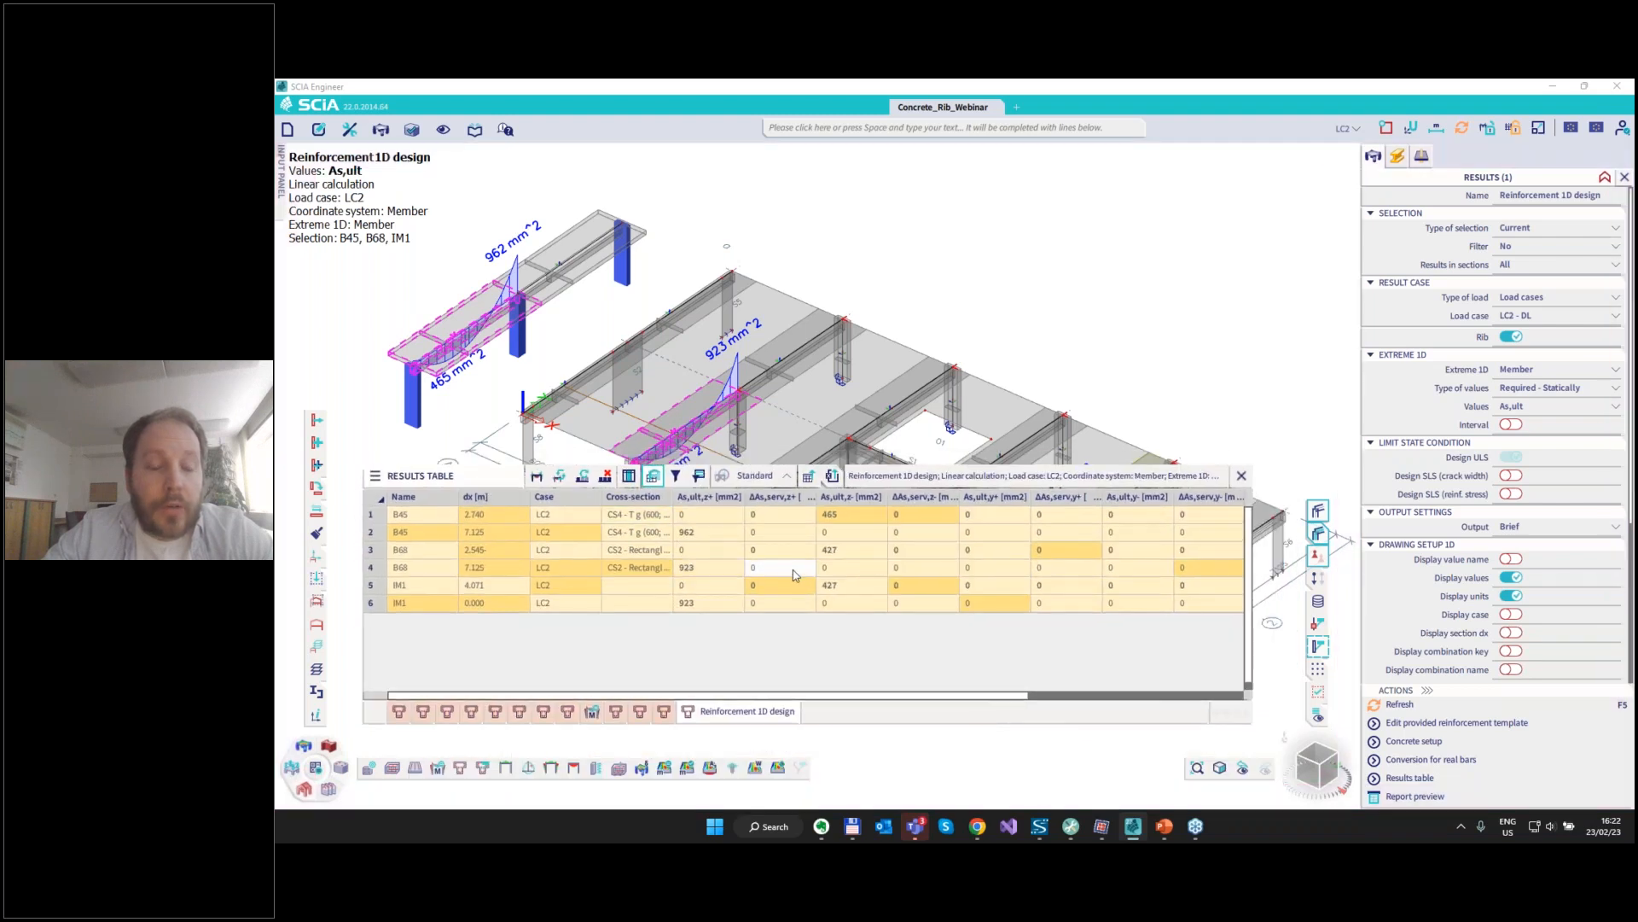
click(845, 554)
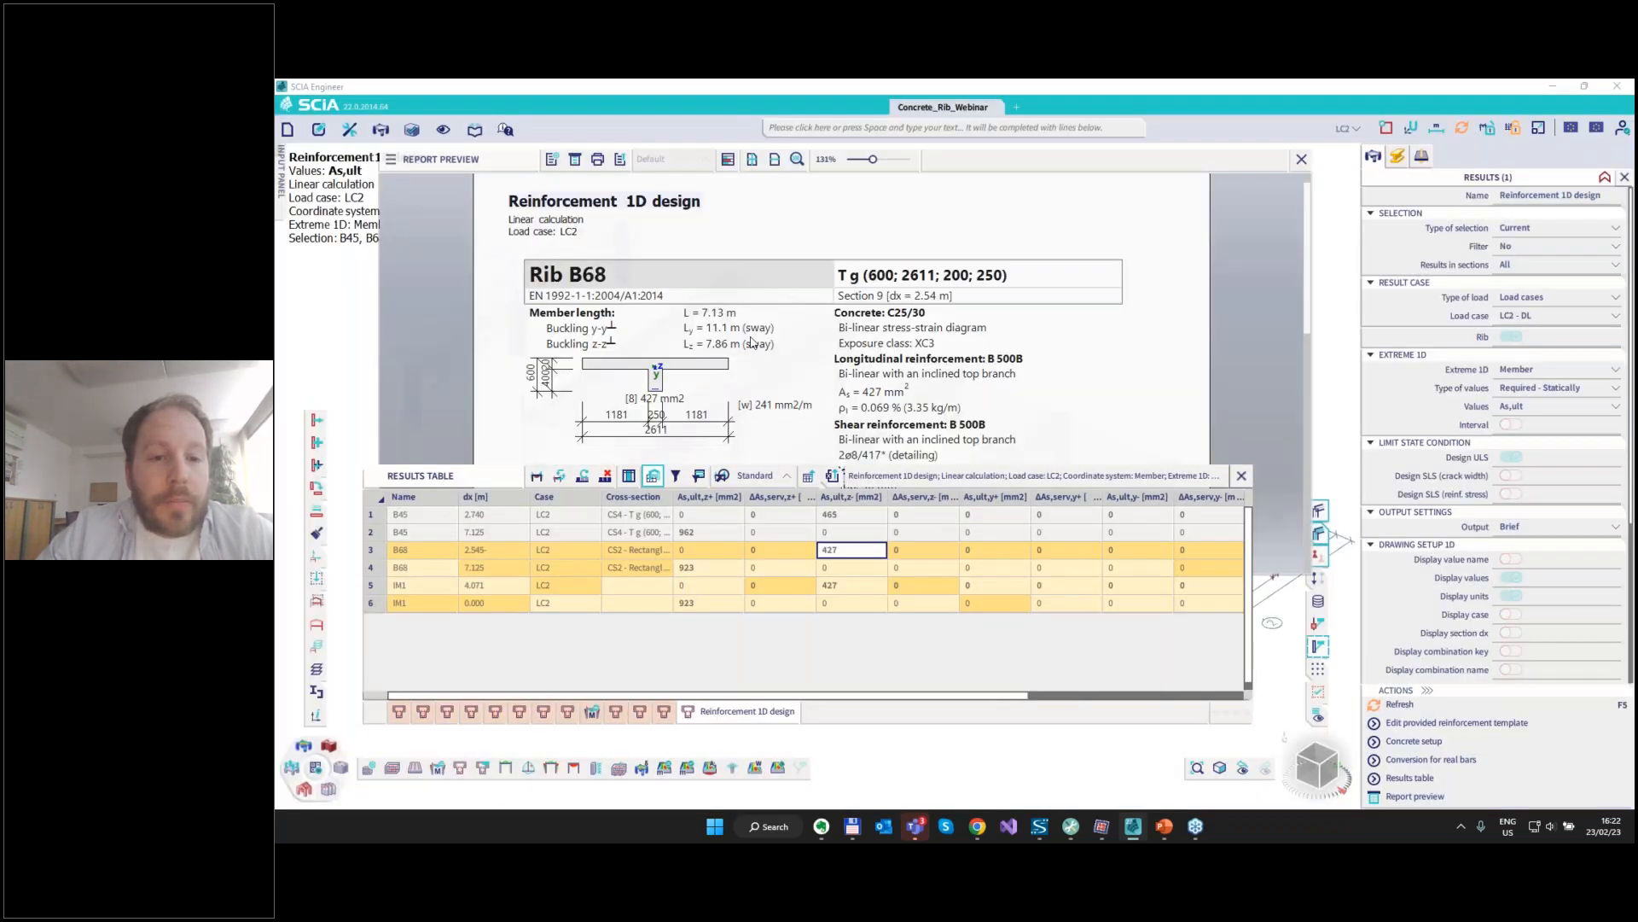
scroll(883, 432, down, 3)
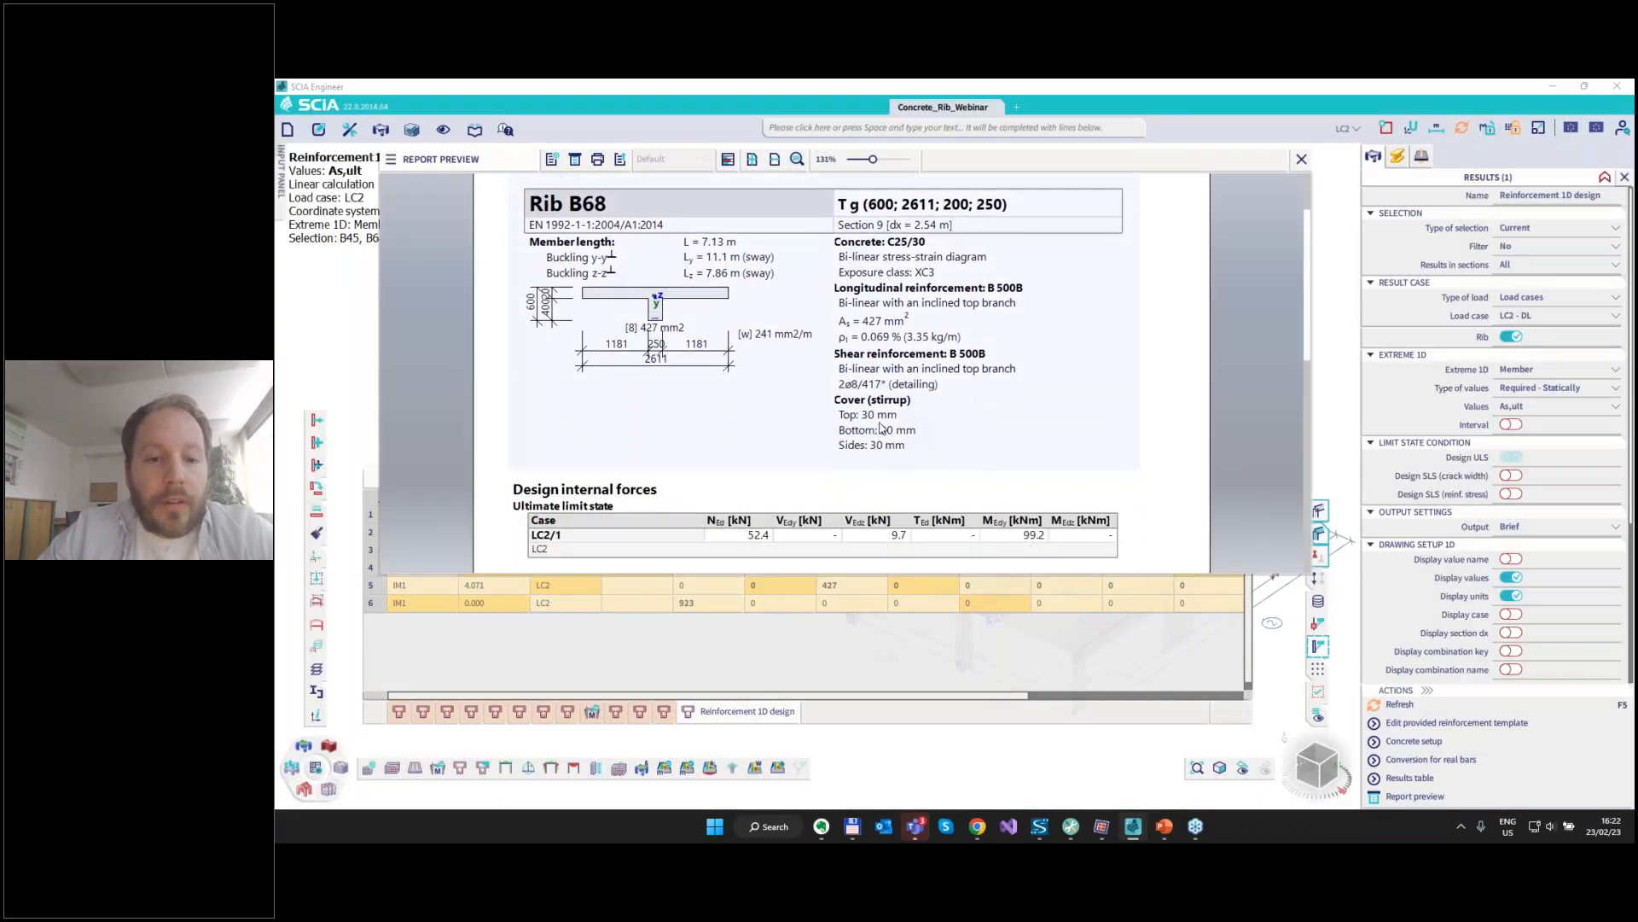
mouse_move(771, 494)
mouse_down()
mouse_move(786, 510)
mouse_move(779, 493)
mouse_up()
mouse_move(1020, 498)
mouse_down()
mouse_move(1043, 522)
mouse_move(1051, 500)
mouse_up()
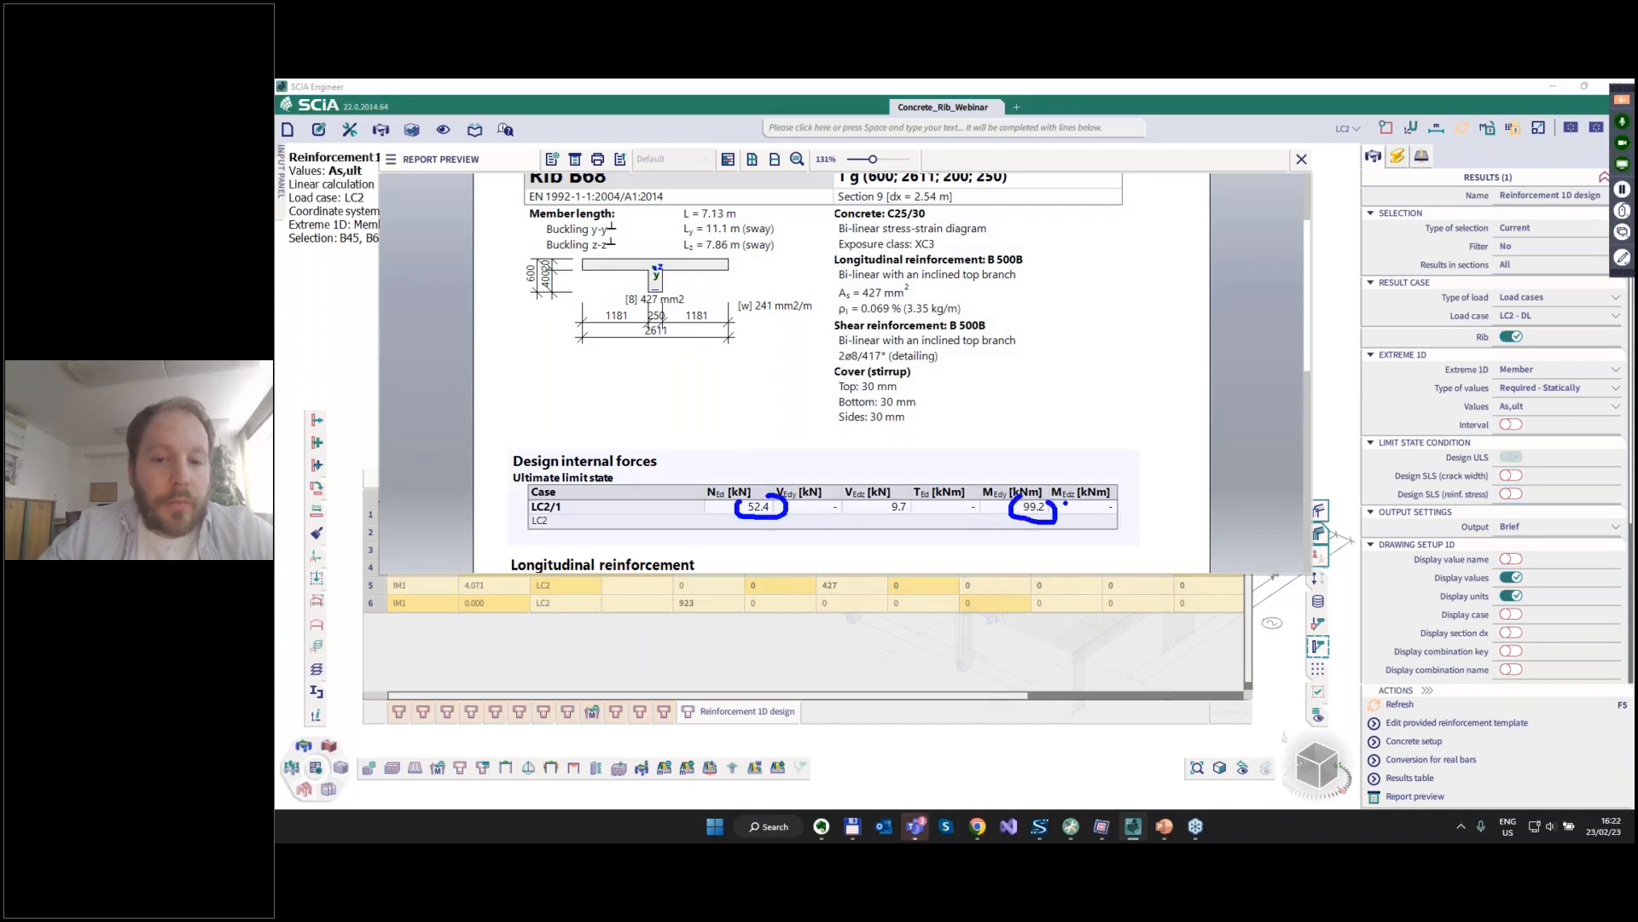
key(Escape)
click(1302, 160)
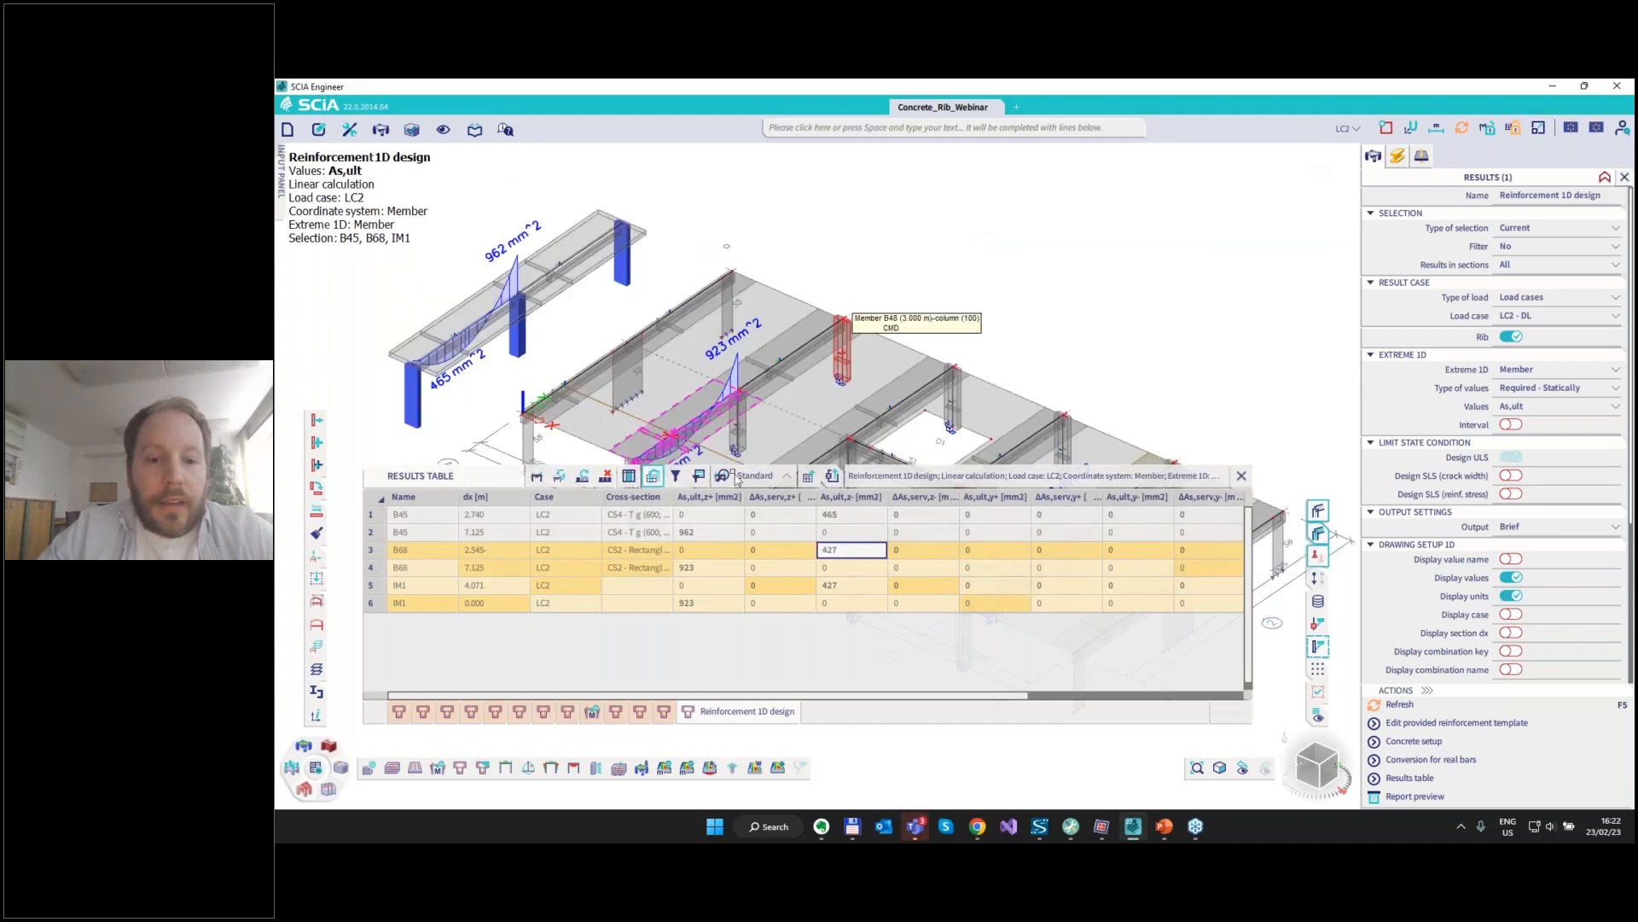
Examine the design forces M_Edy and N_Ed in beam B45's span section report, and close the report and results table.
click(843, 515)
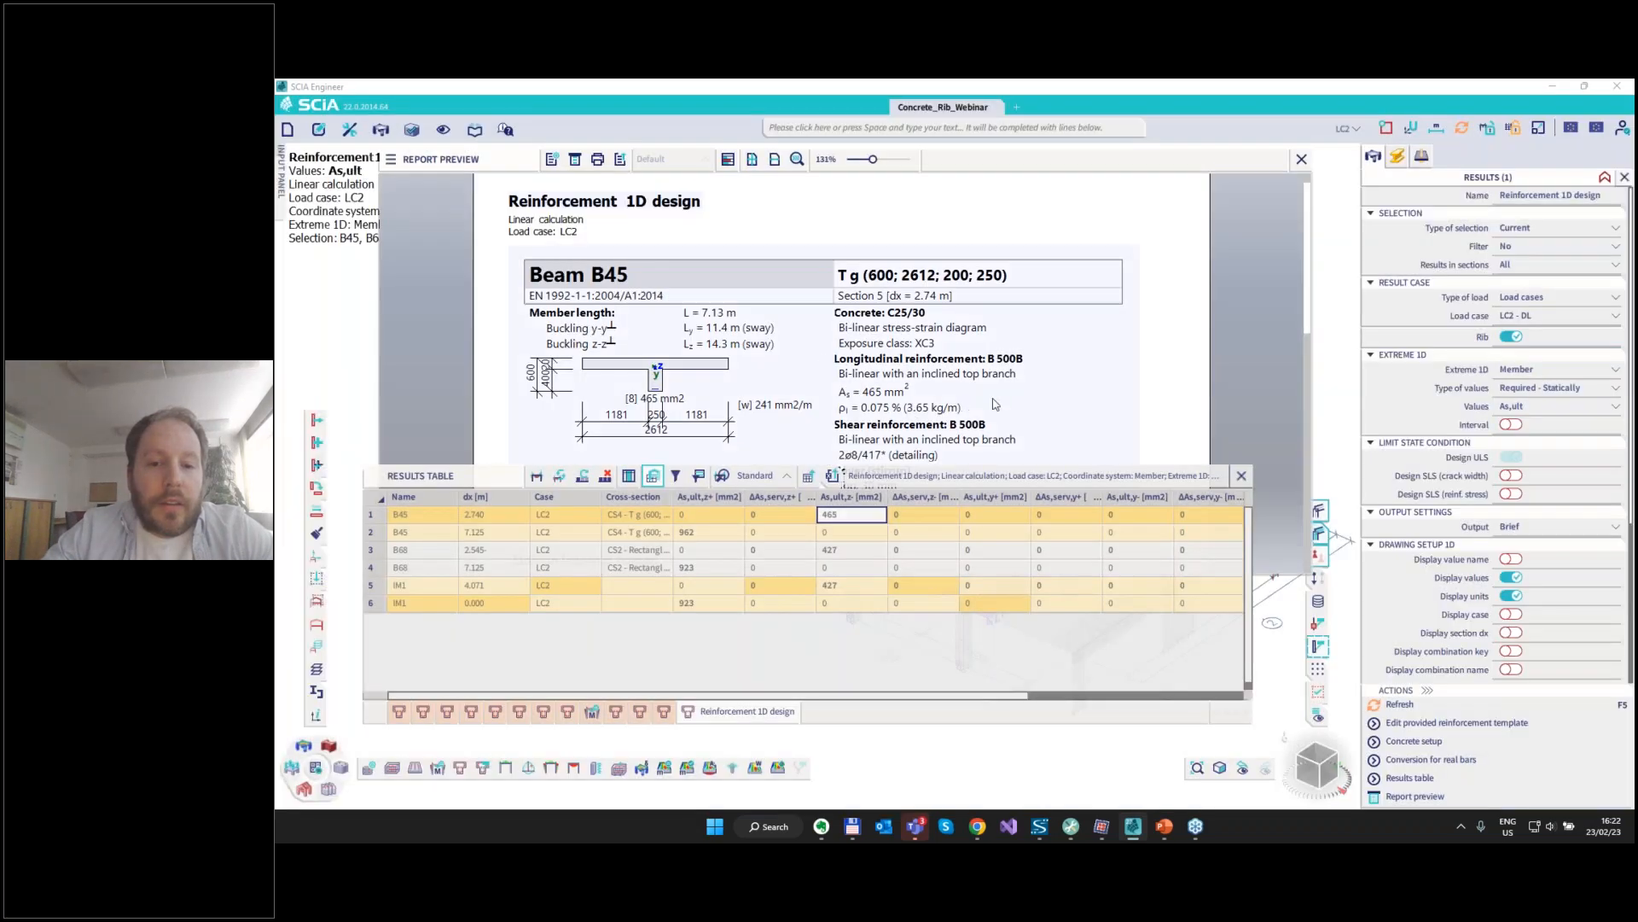
click(893, 423)
scroll(894, 422, down, 1)
scroll(896, 427, down, 2)
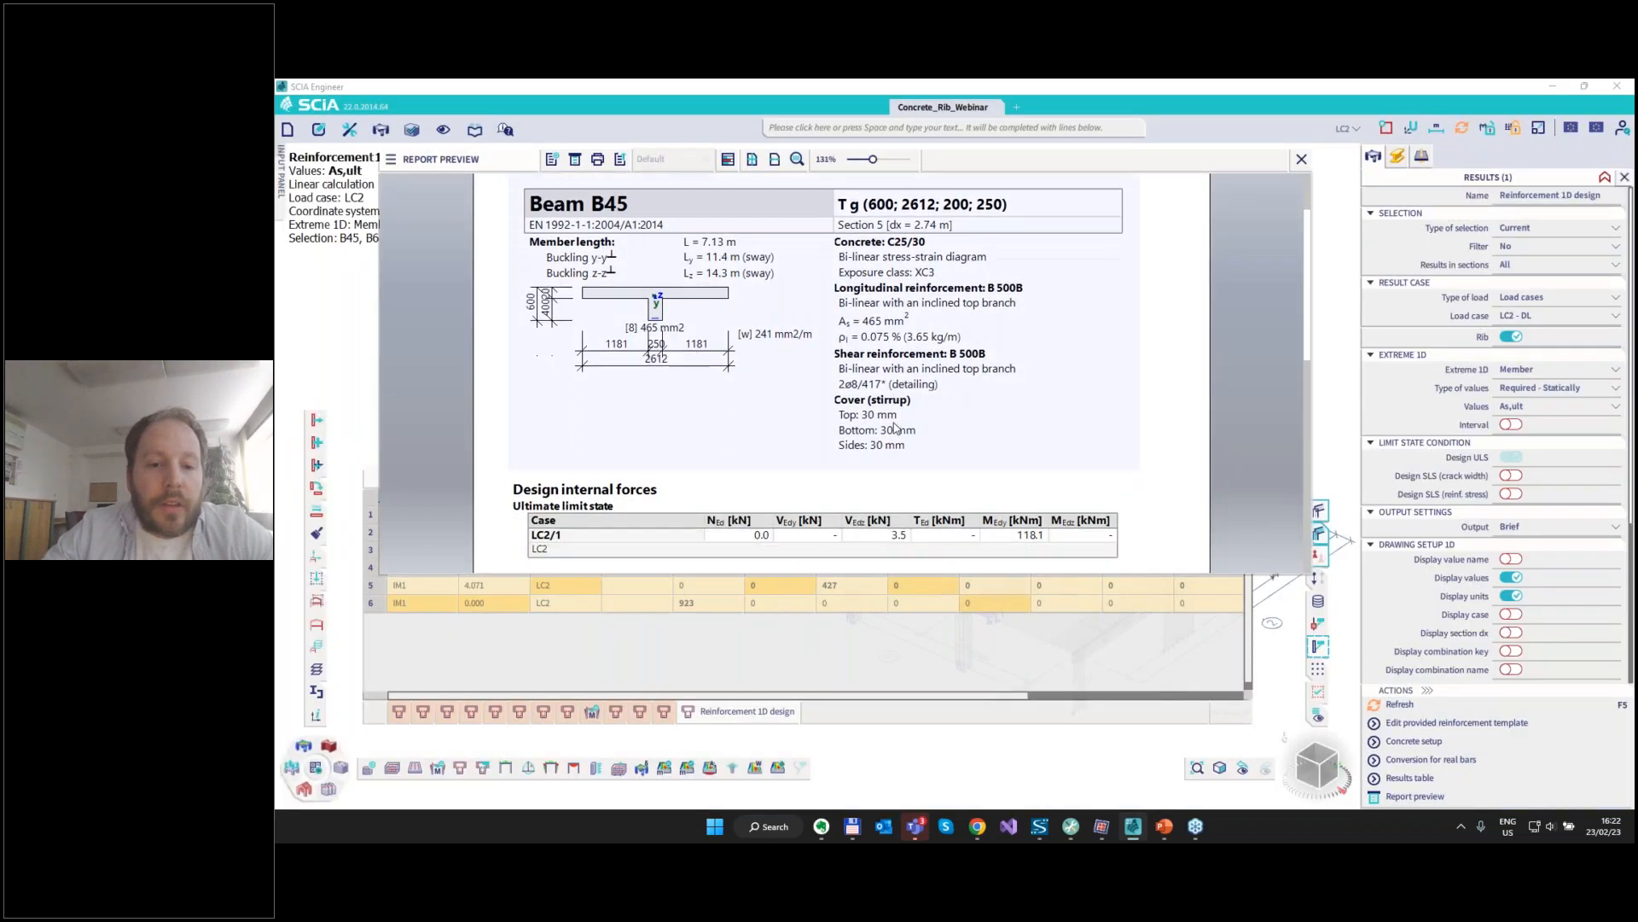
mouse_move(1016, 495)
mouse_down()
mouse_move(1004, 505)
mouse_move(1050, 516)
mouse_move(1042, 495)
mouse_up()
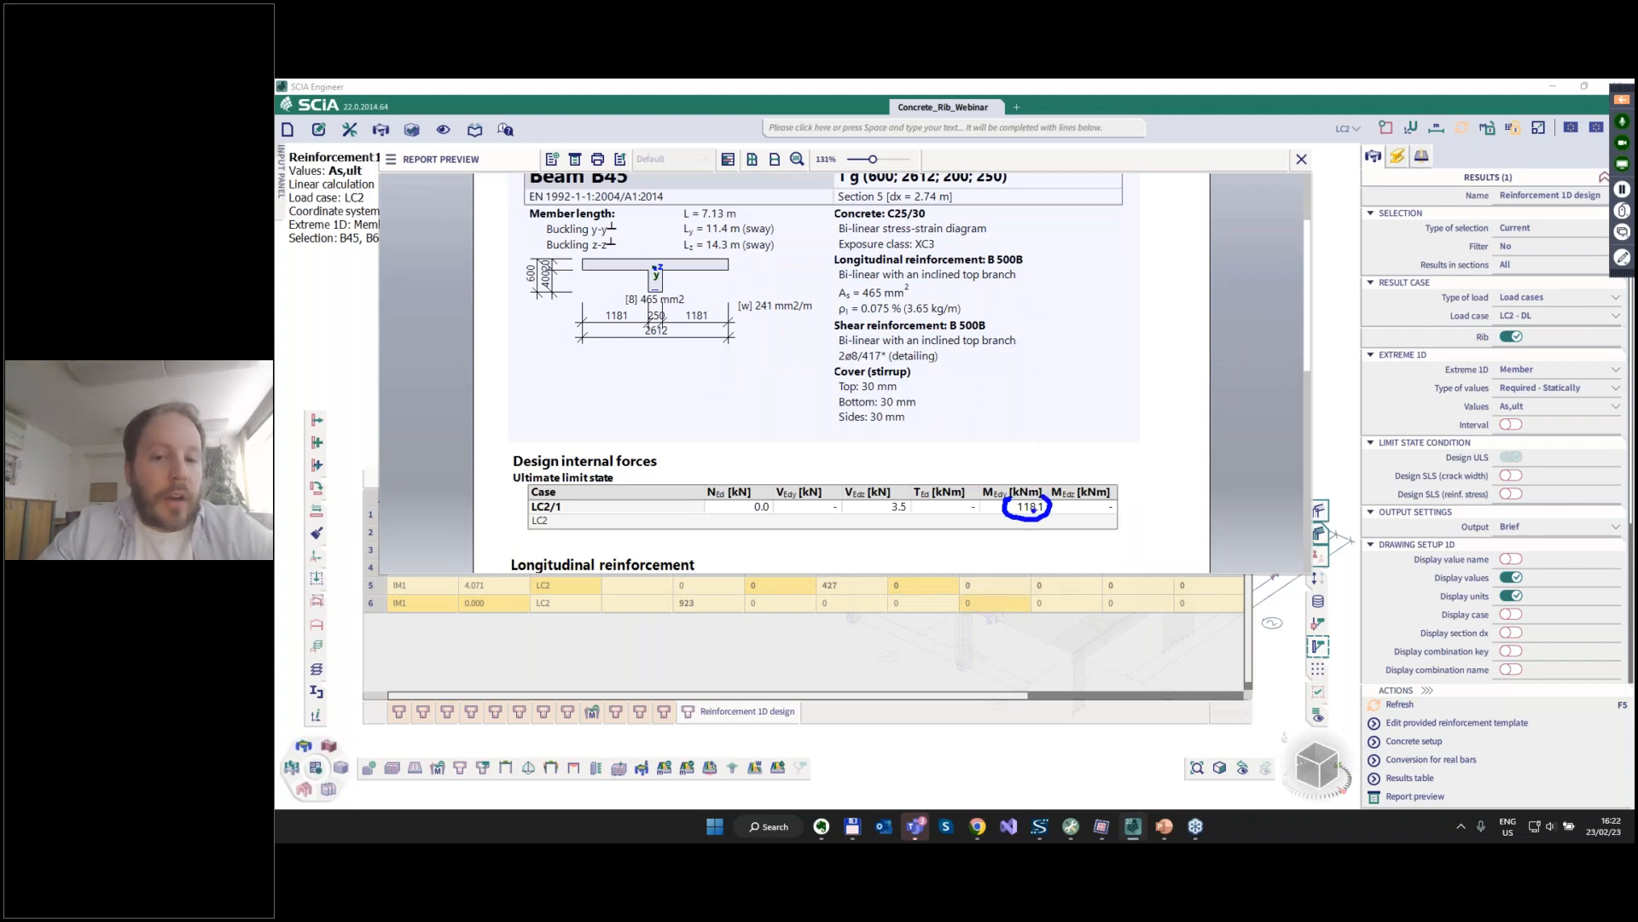
drag(748, 515, 780, 515)
key(Escape)
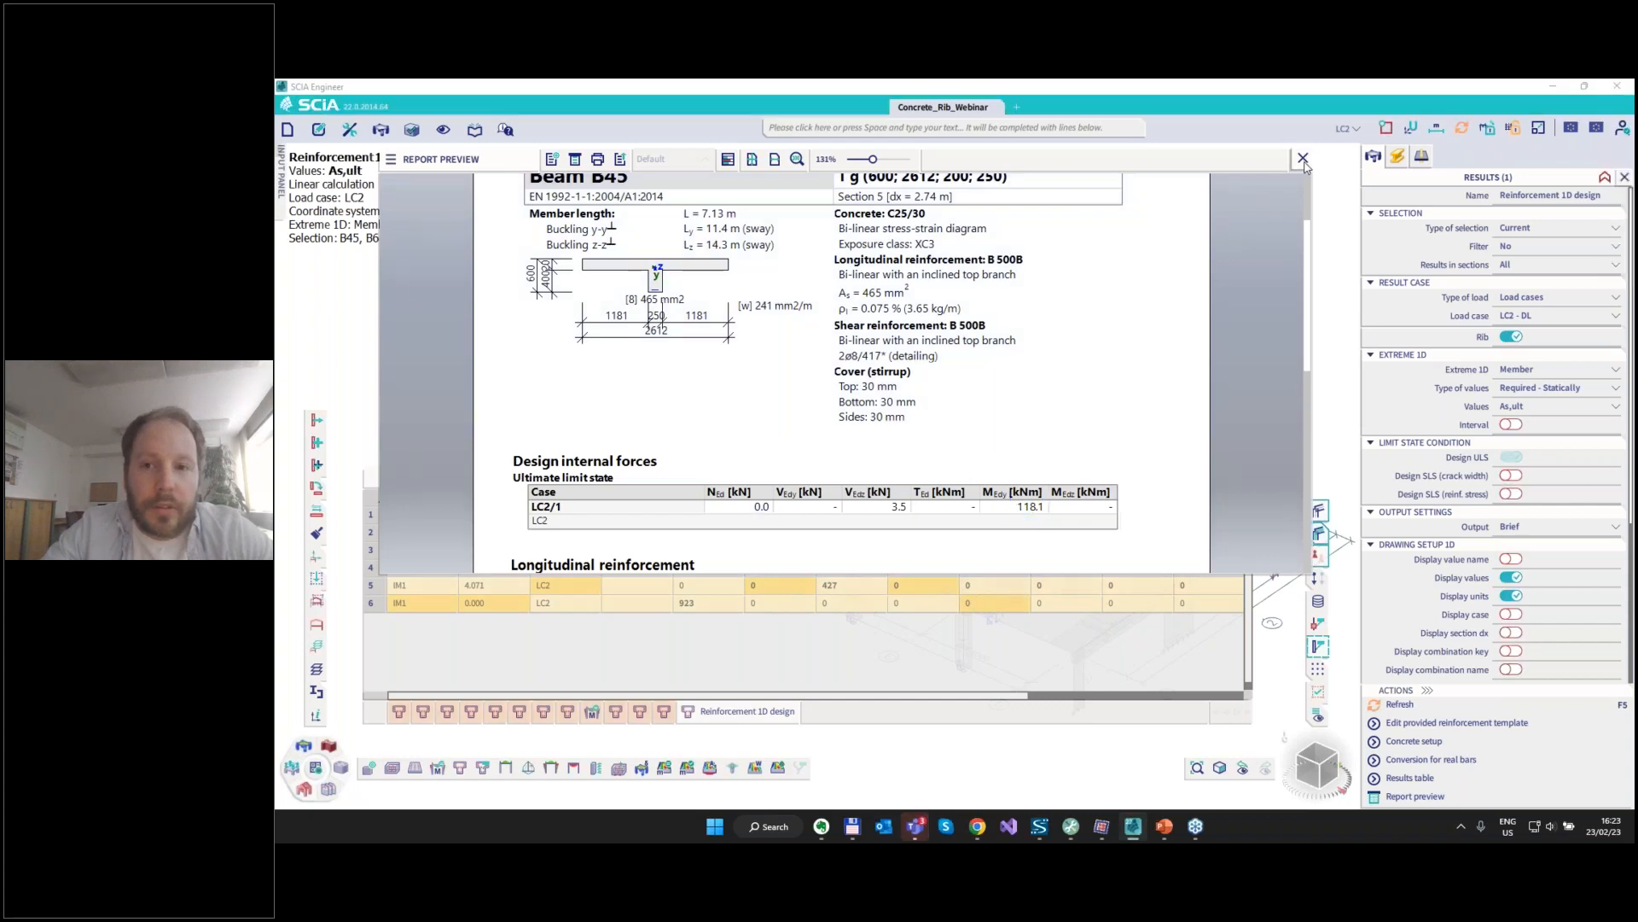
click(1301, 158)
click(1243, 476)
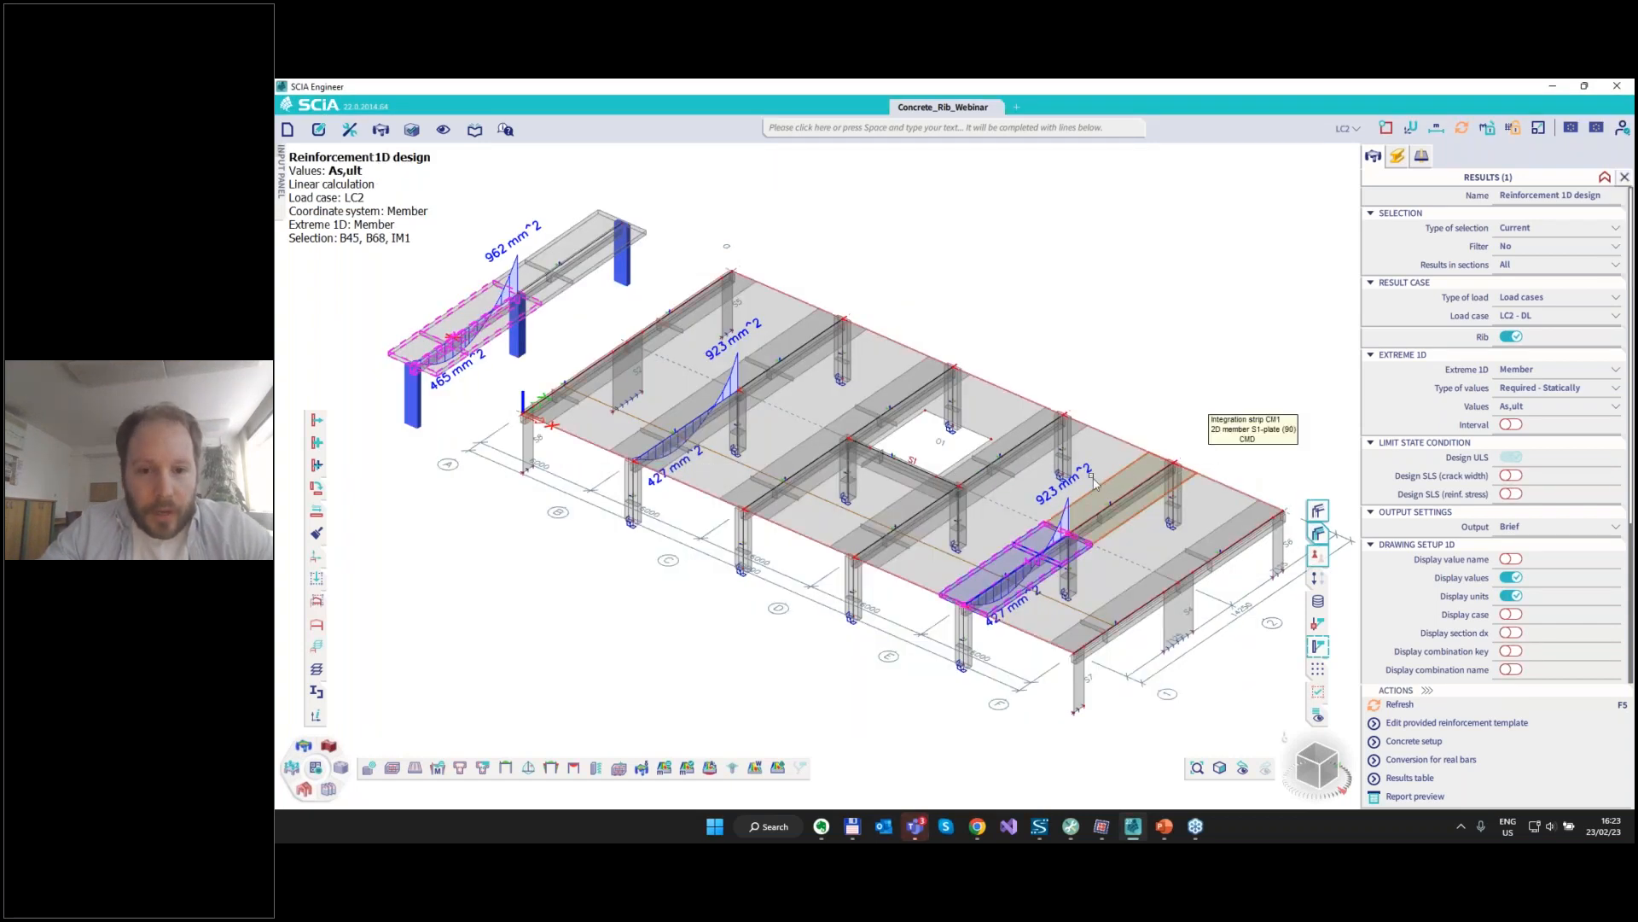
Set the Left and Right dimensions of integration member IM1's rectangular integration shape to 2.5 m each.
click(1024, 541)
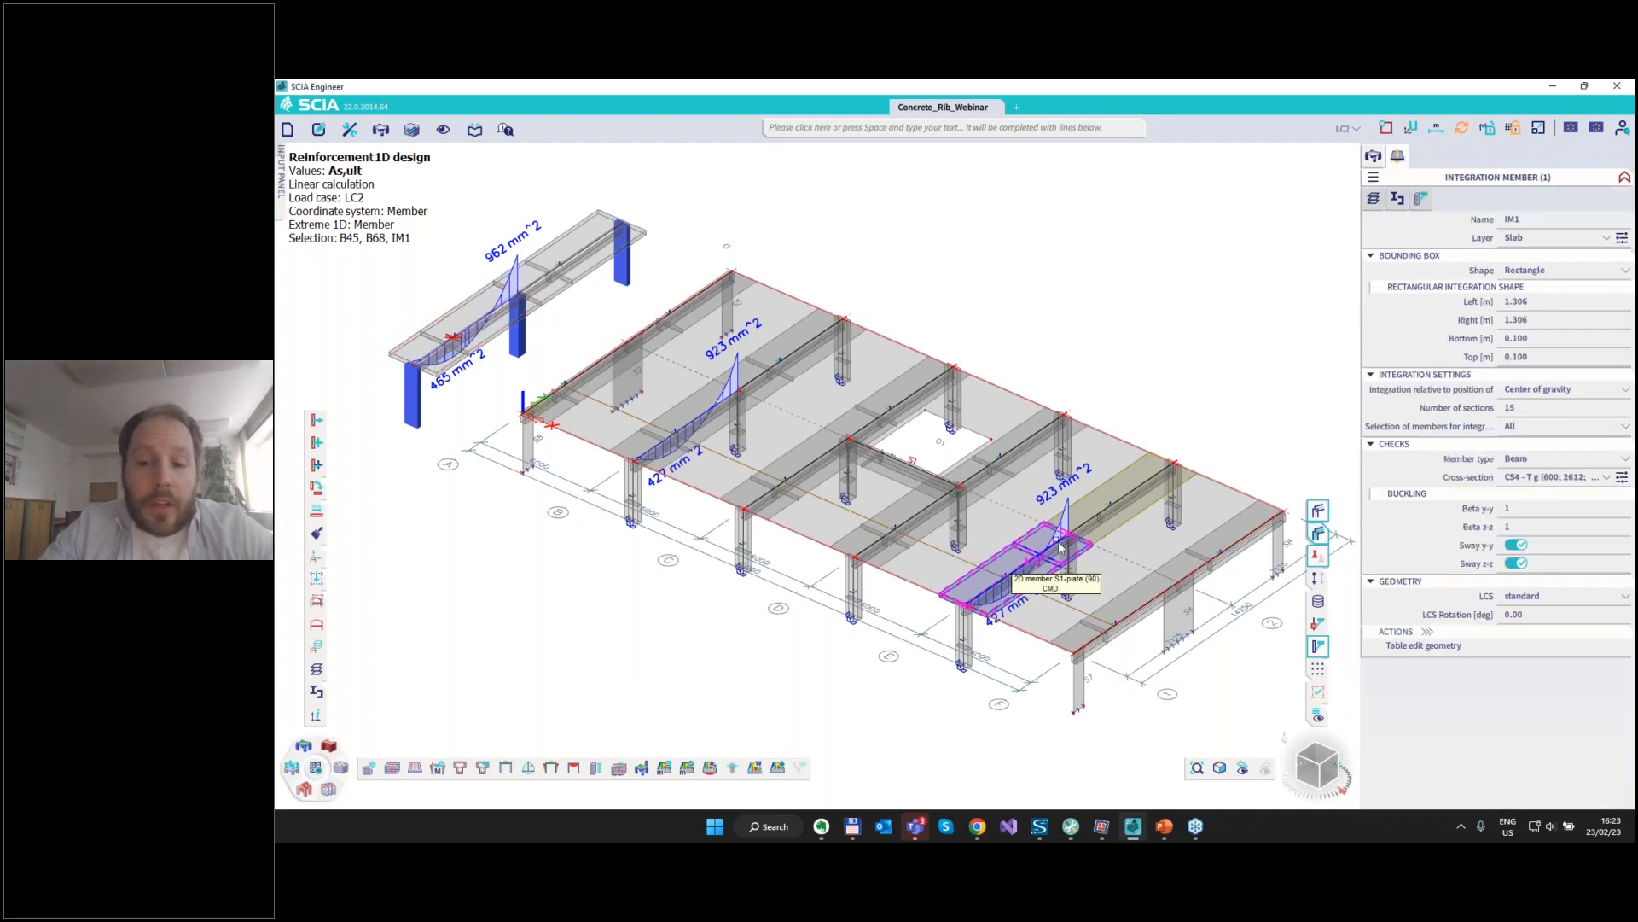
click(1519, 305)
text(2.5)
key(Return)
click(1523, 320)
text(2.5)
key(Return)
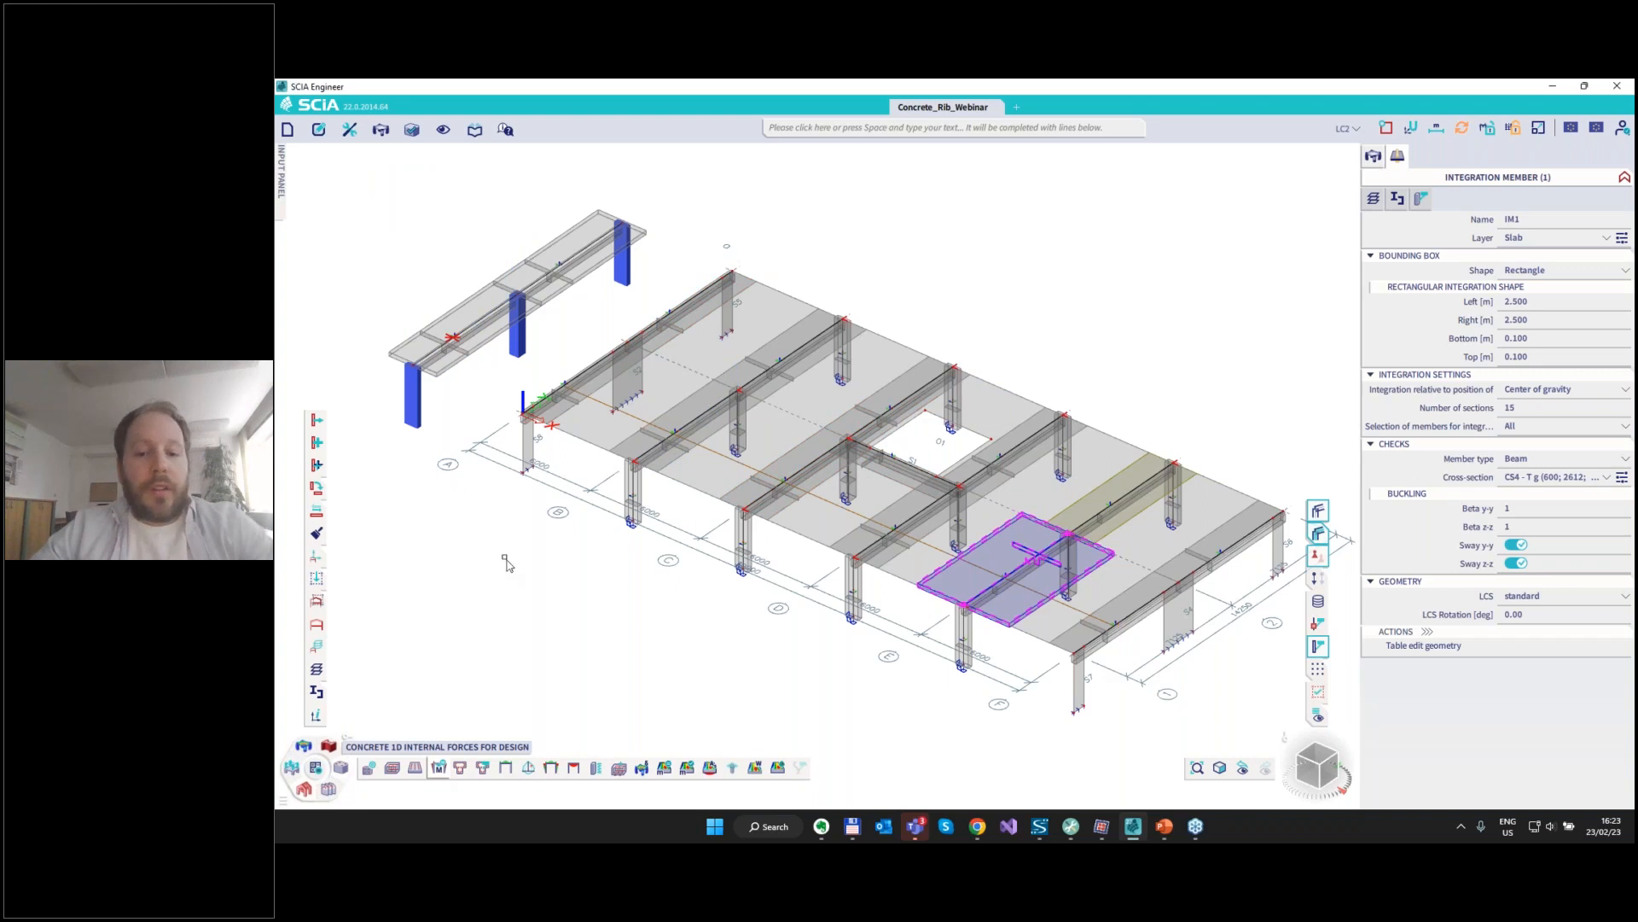
Add separate T-beam B45 to the selection with IM1 and display the design moment MEd and design axial force NEd on both members.
click(480, 357)
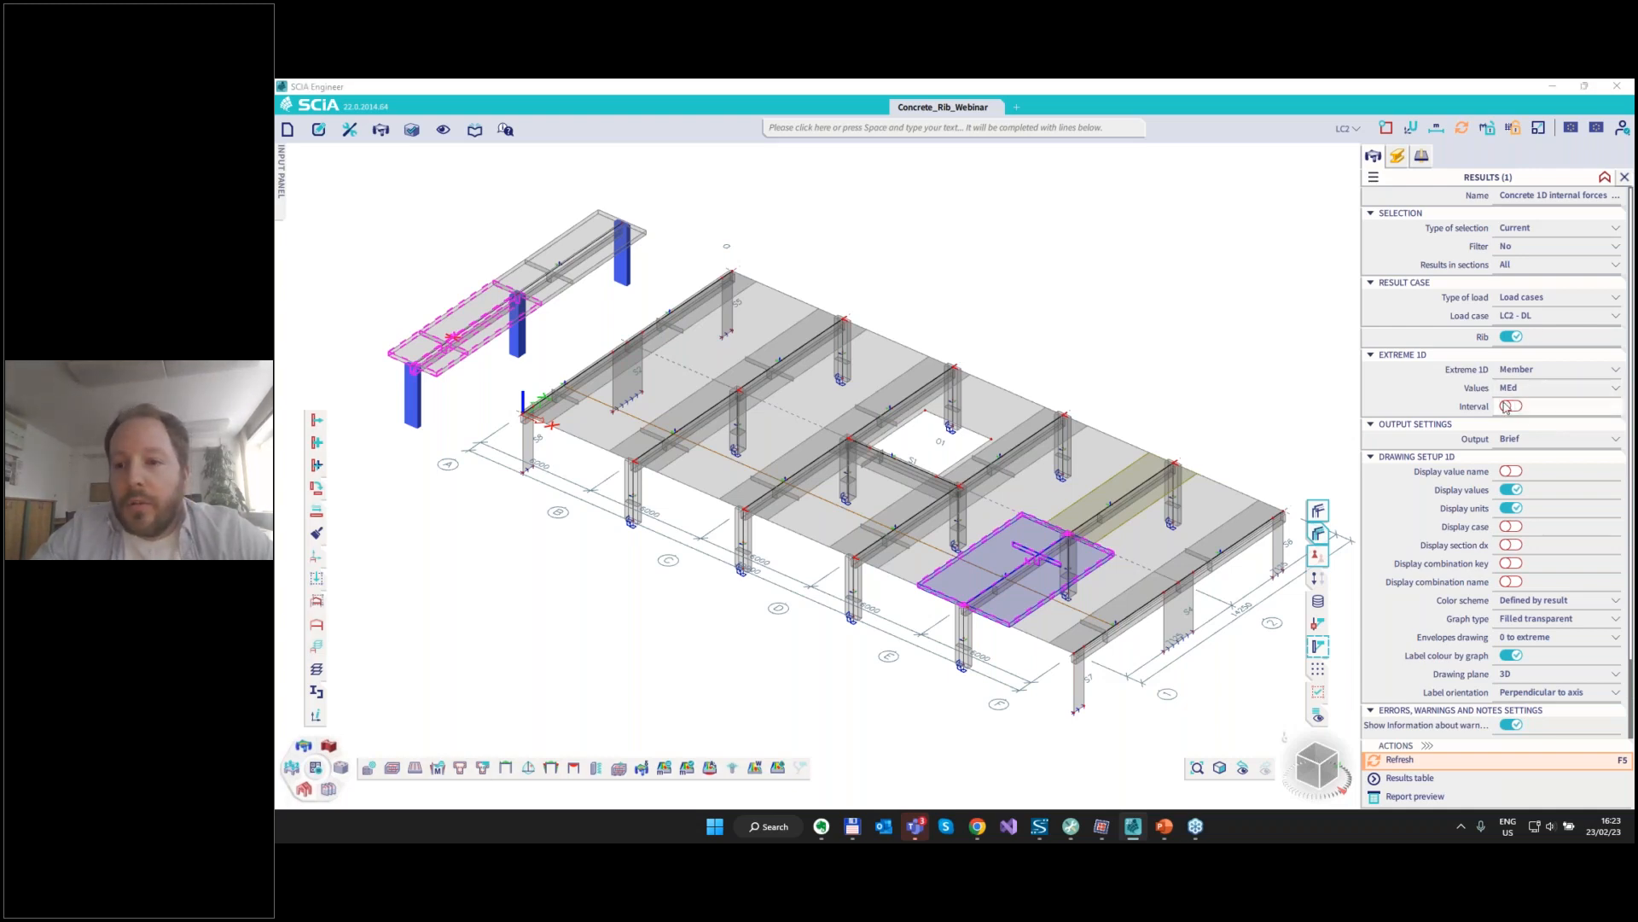
click(1400, 759)
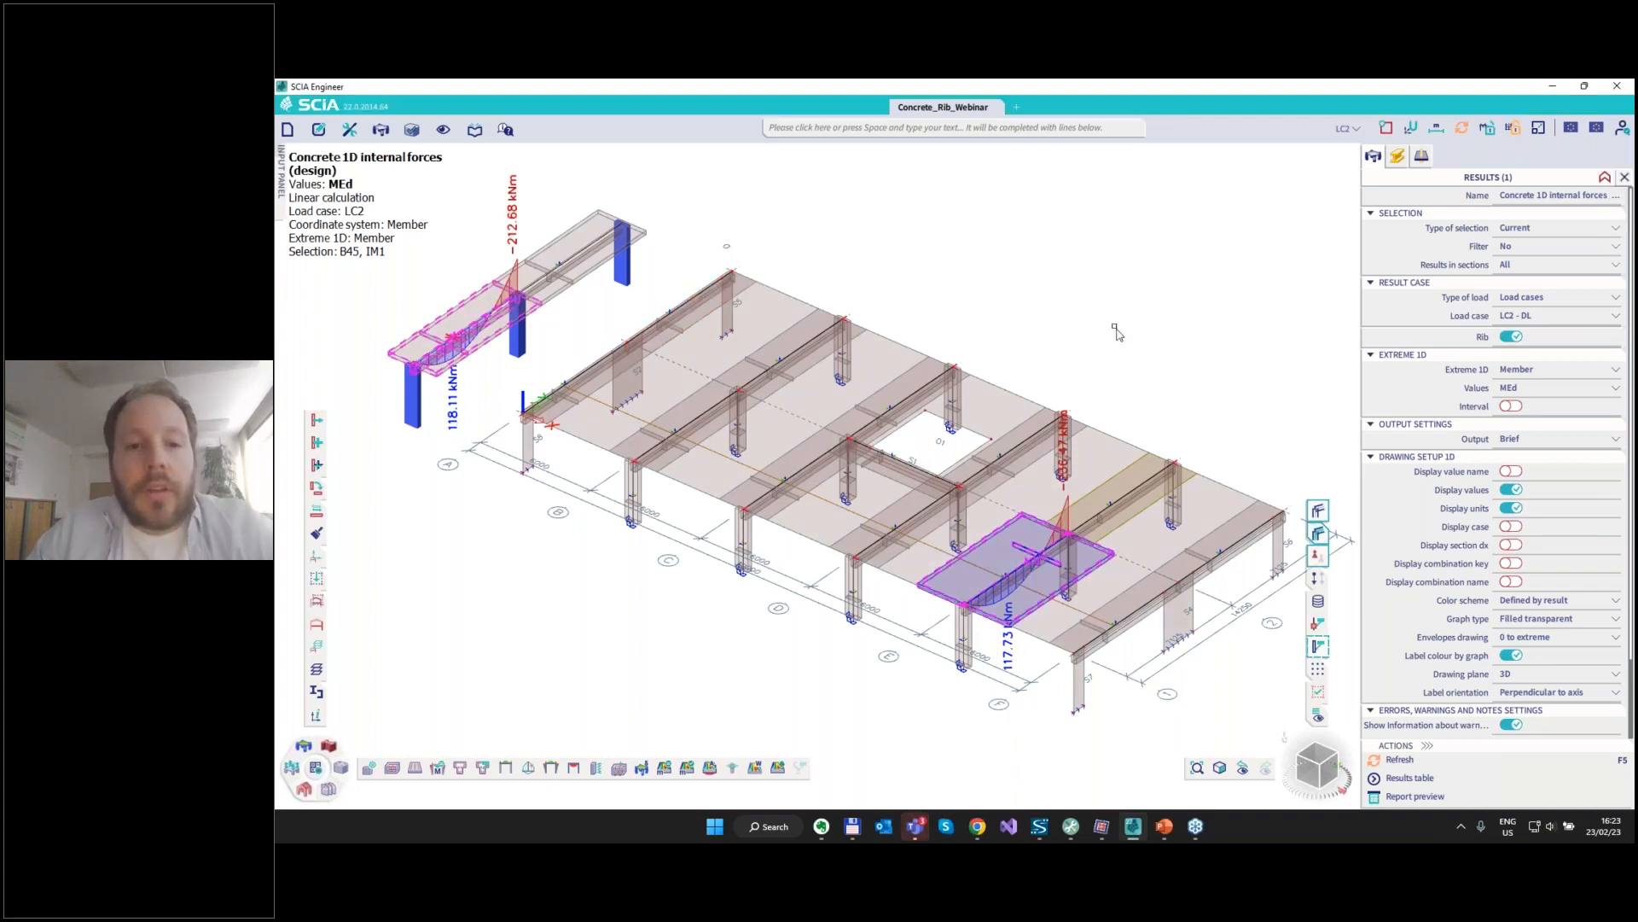
click(1536, 390)
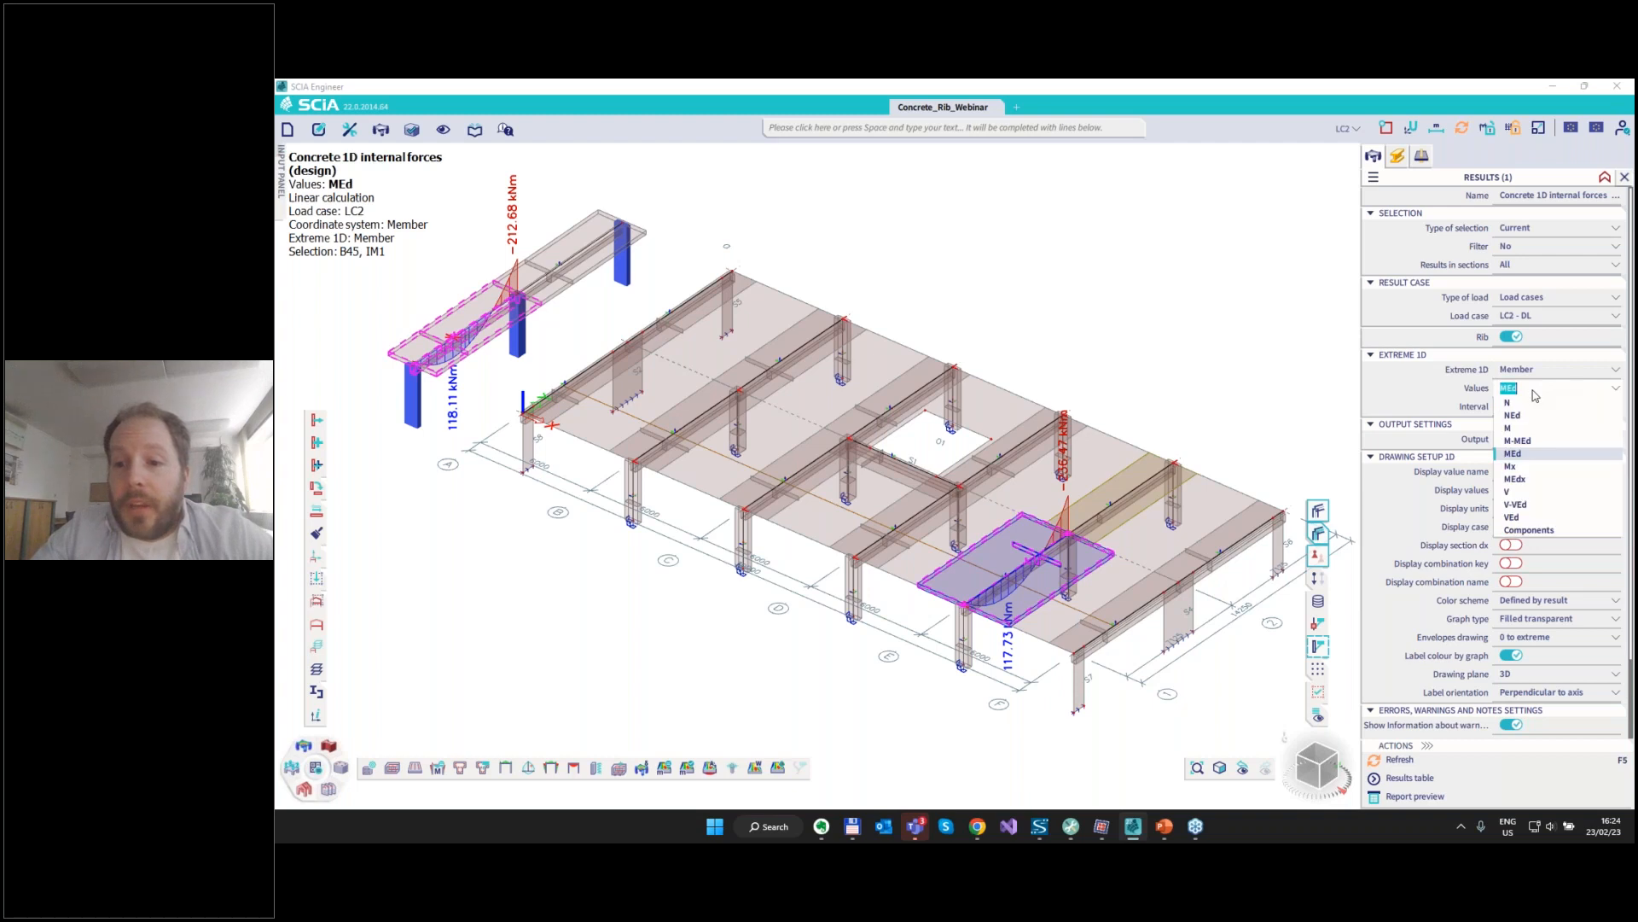
click(1514, 415)
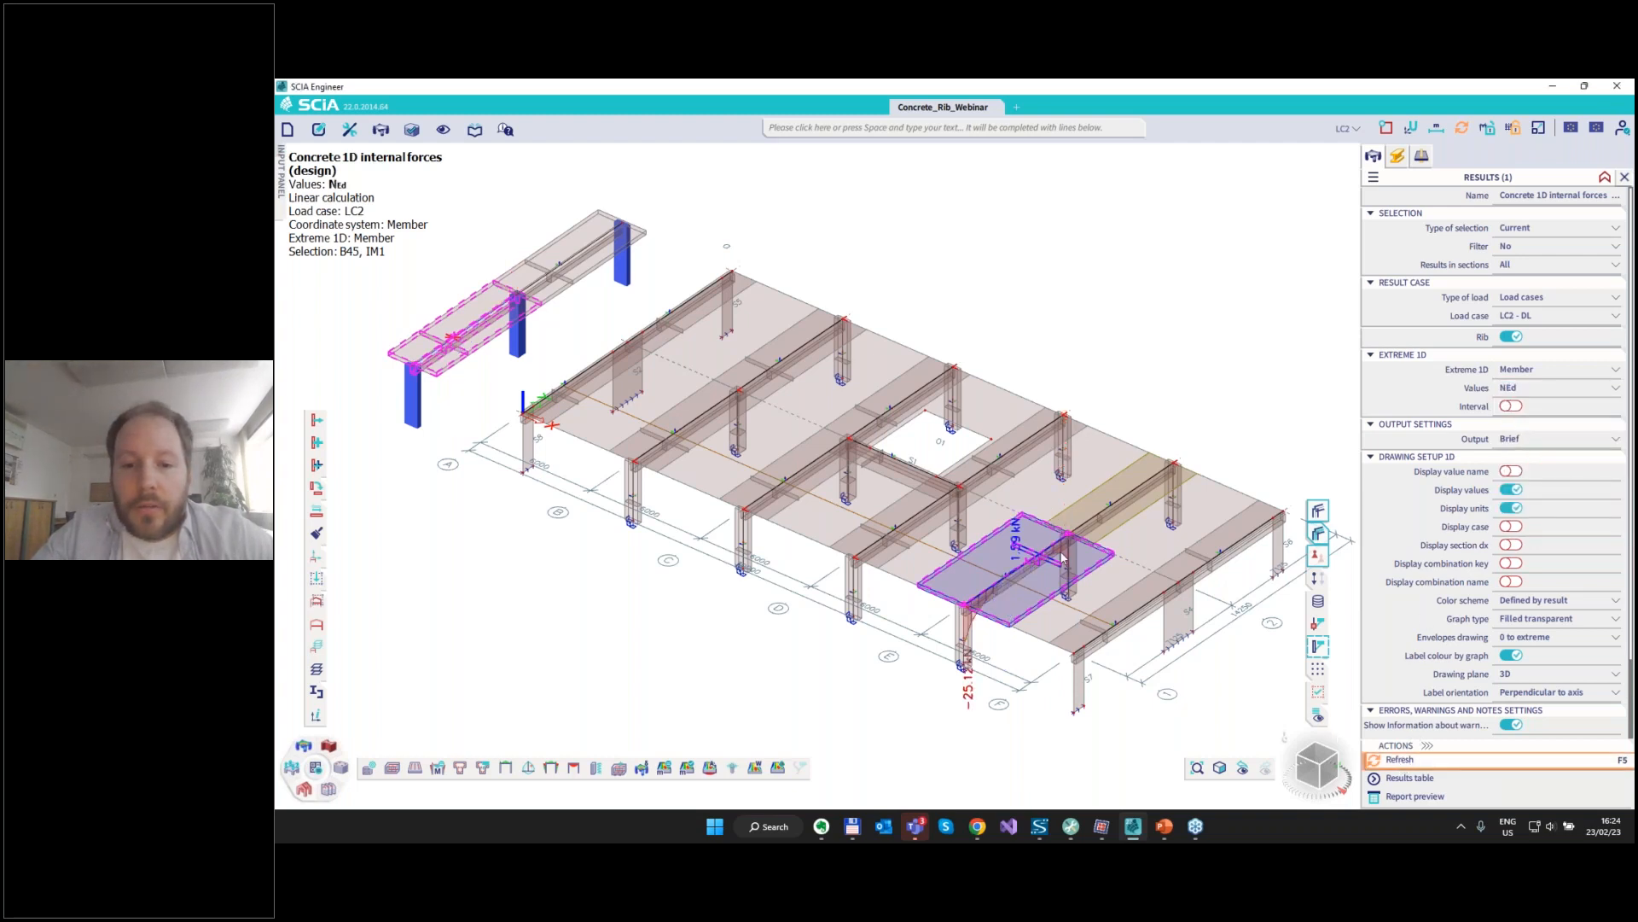
scroll(1000, 581, up, 2)
scroll(1007, 576, up, 2)
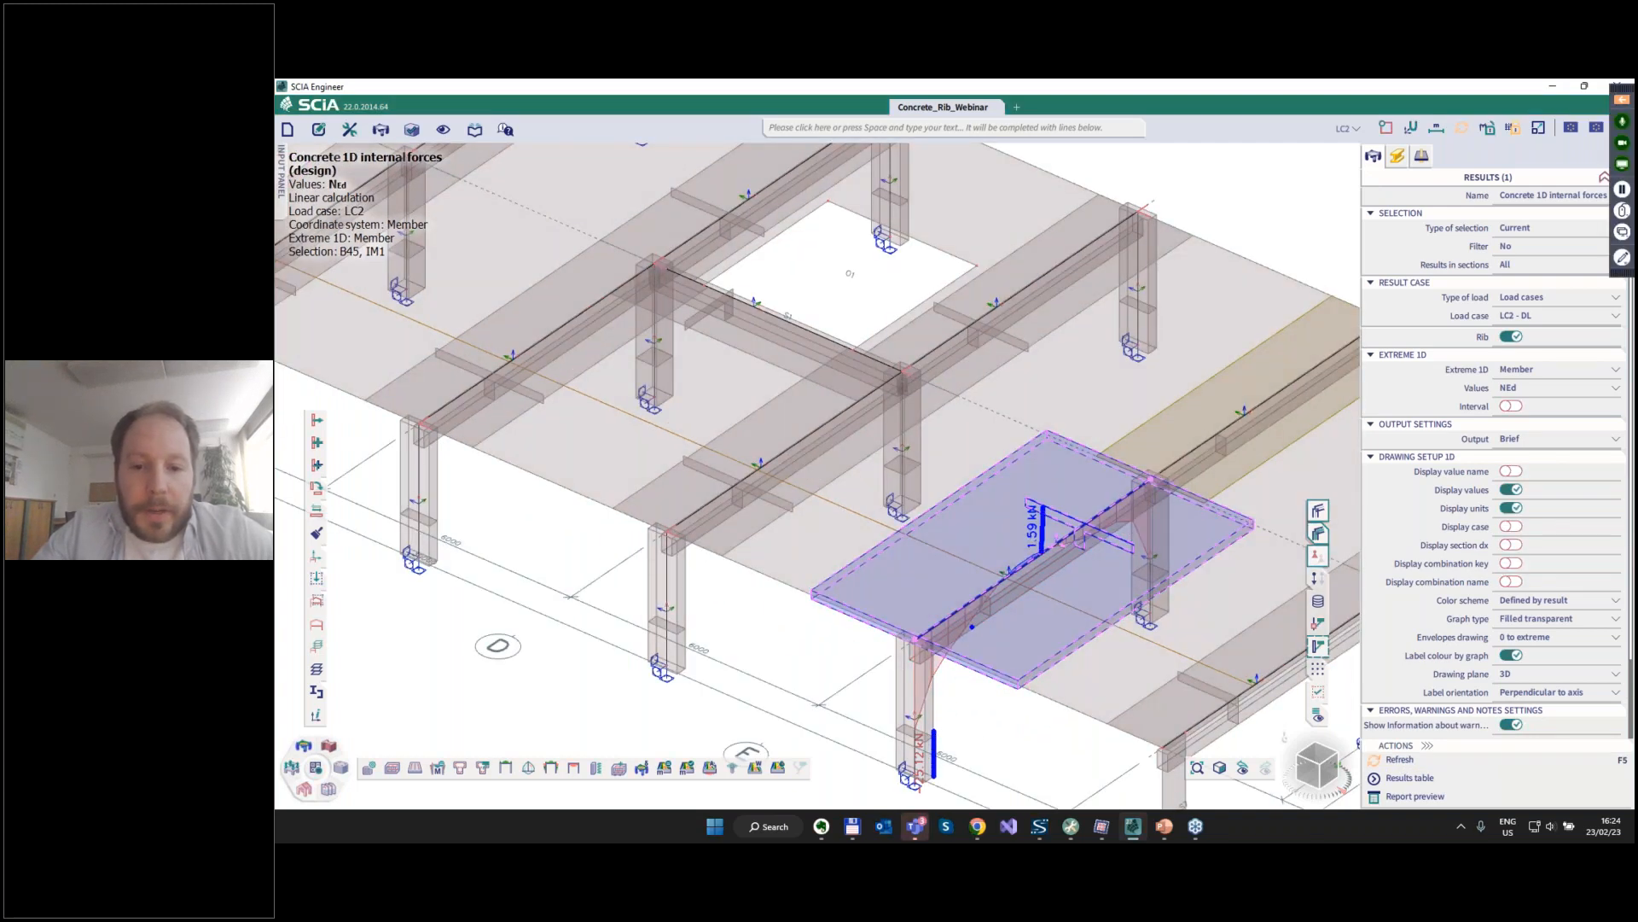
scroll(1028, 438, down, 6)
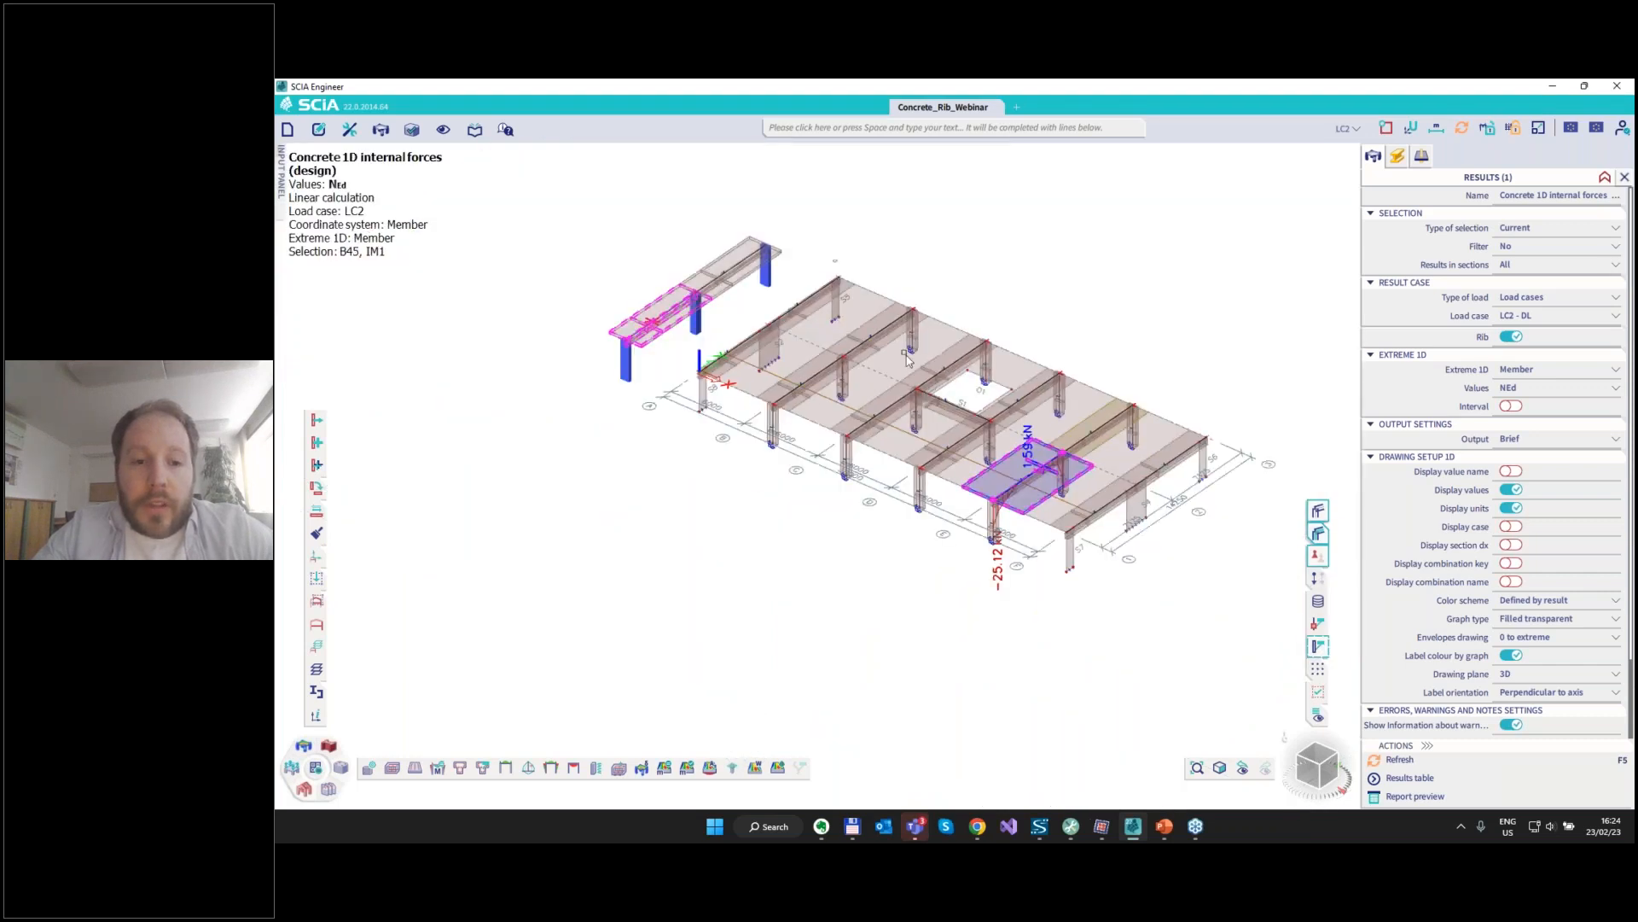
scroll(933, 388, up, 2)
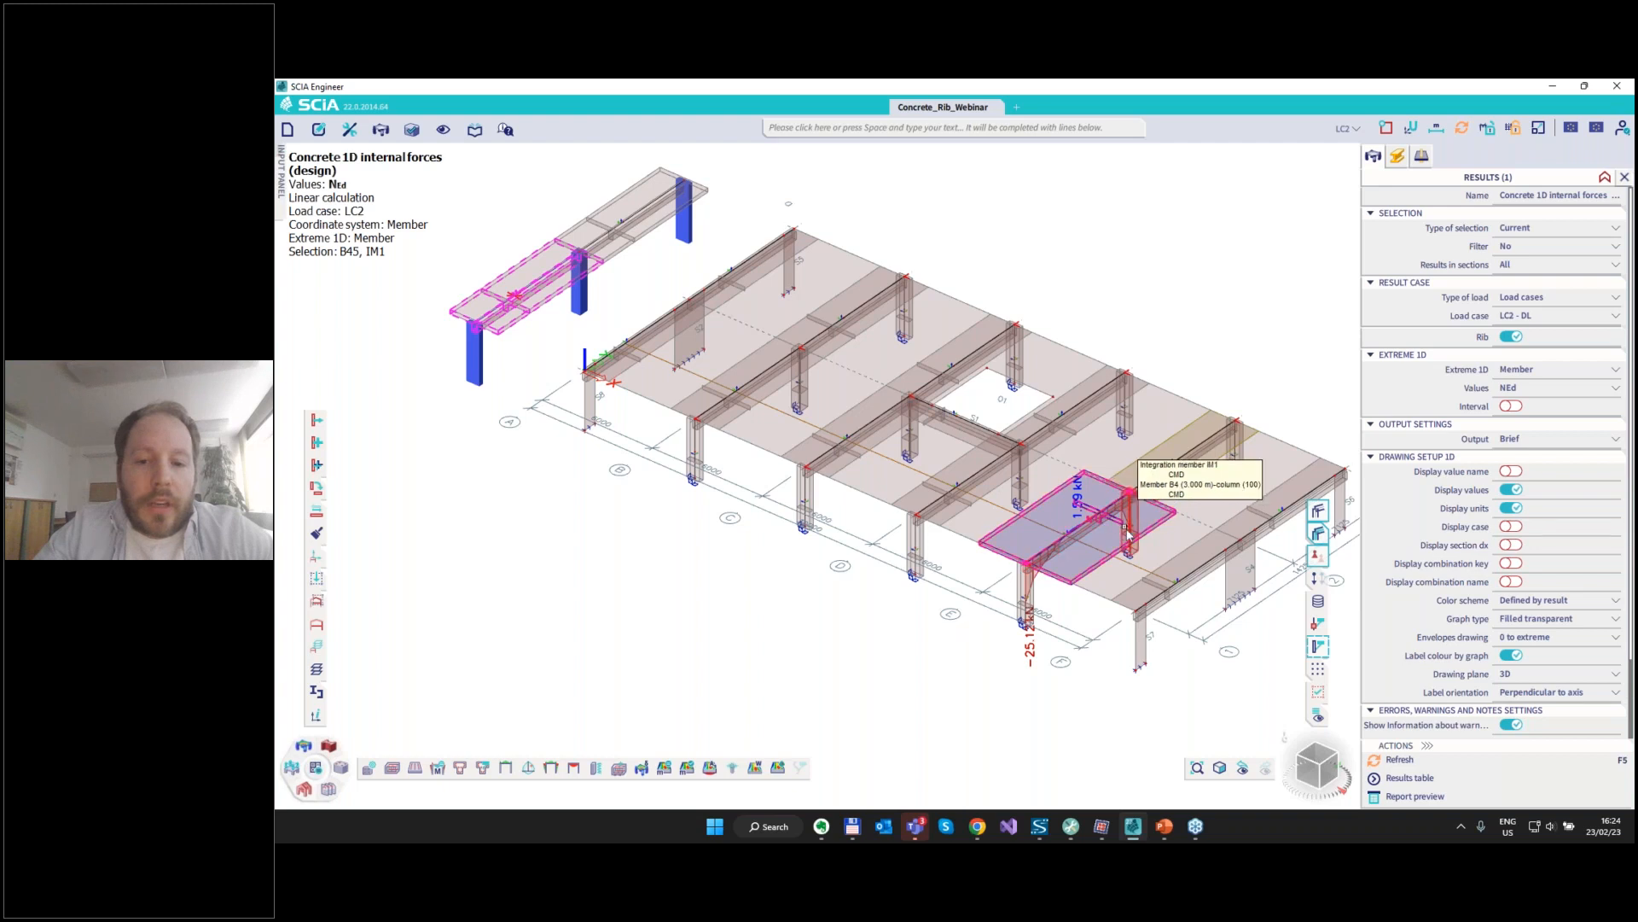
Display the required reinforcement As,ult on B45 and IM1, and underline the span and support values for comparison.
click(1422, 156)
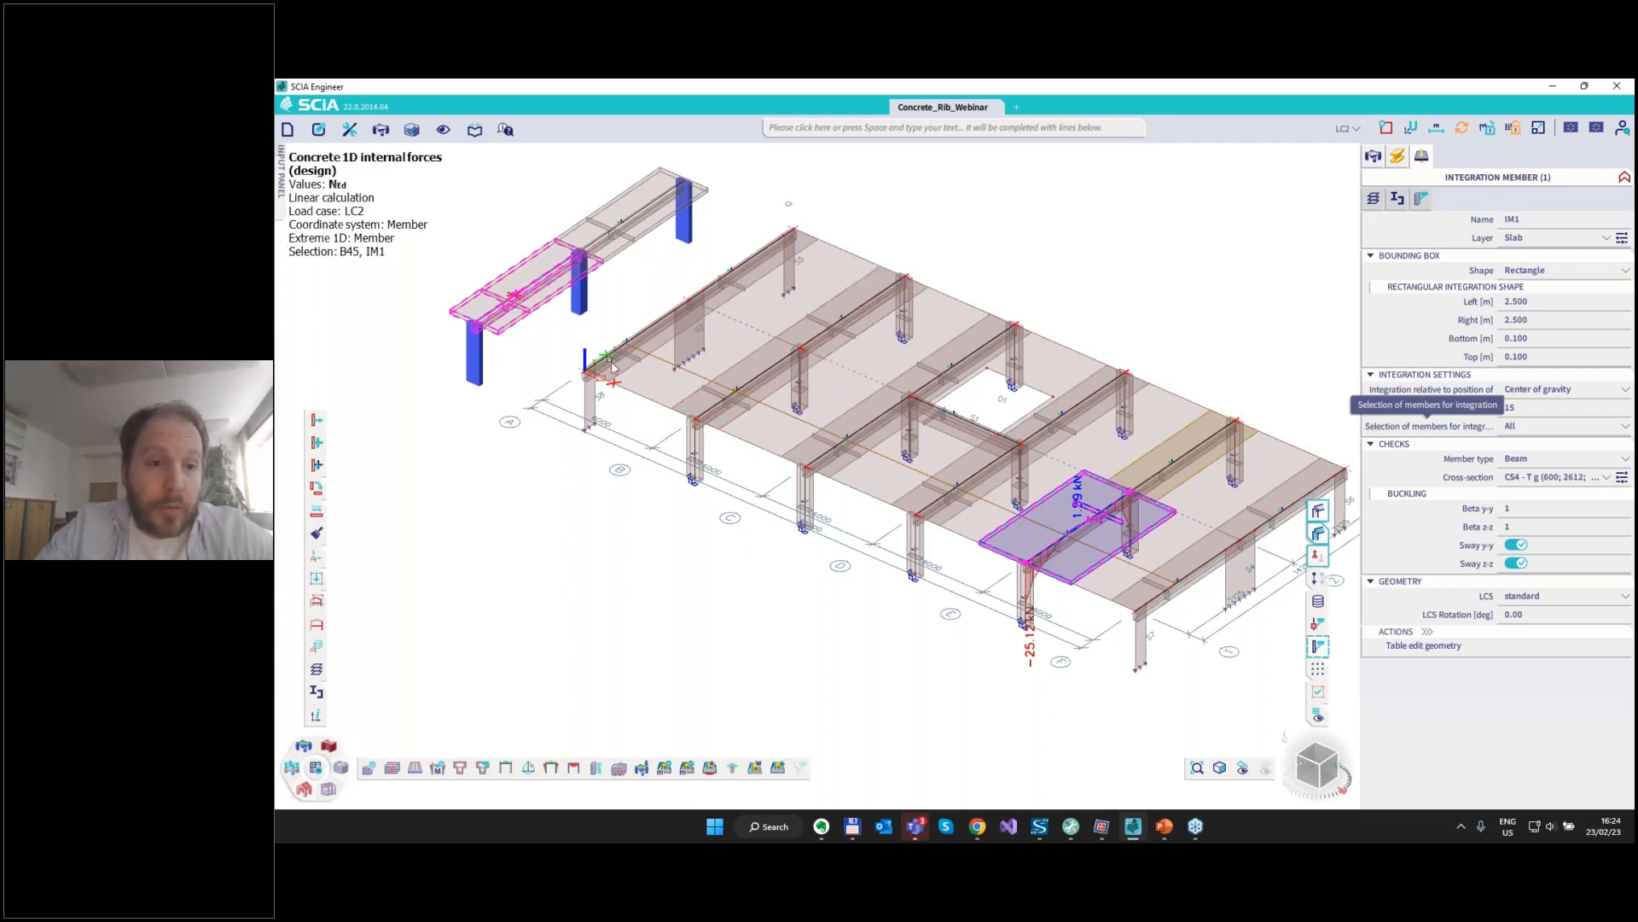
click(460, 767)
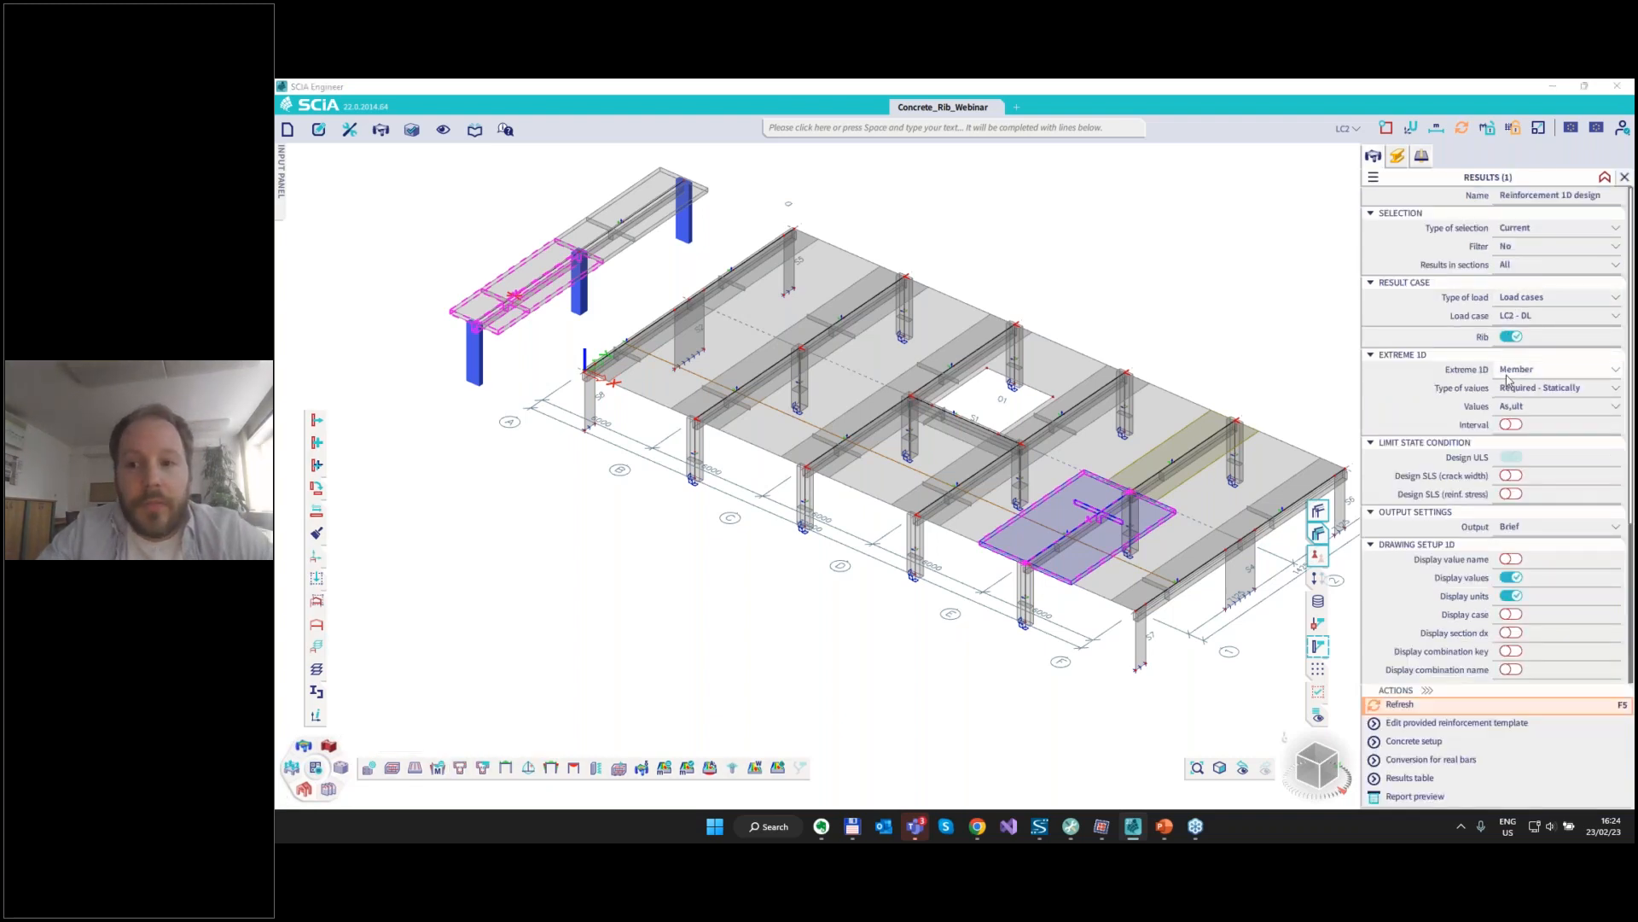
click(1389, 706)
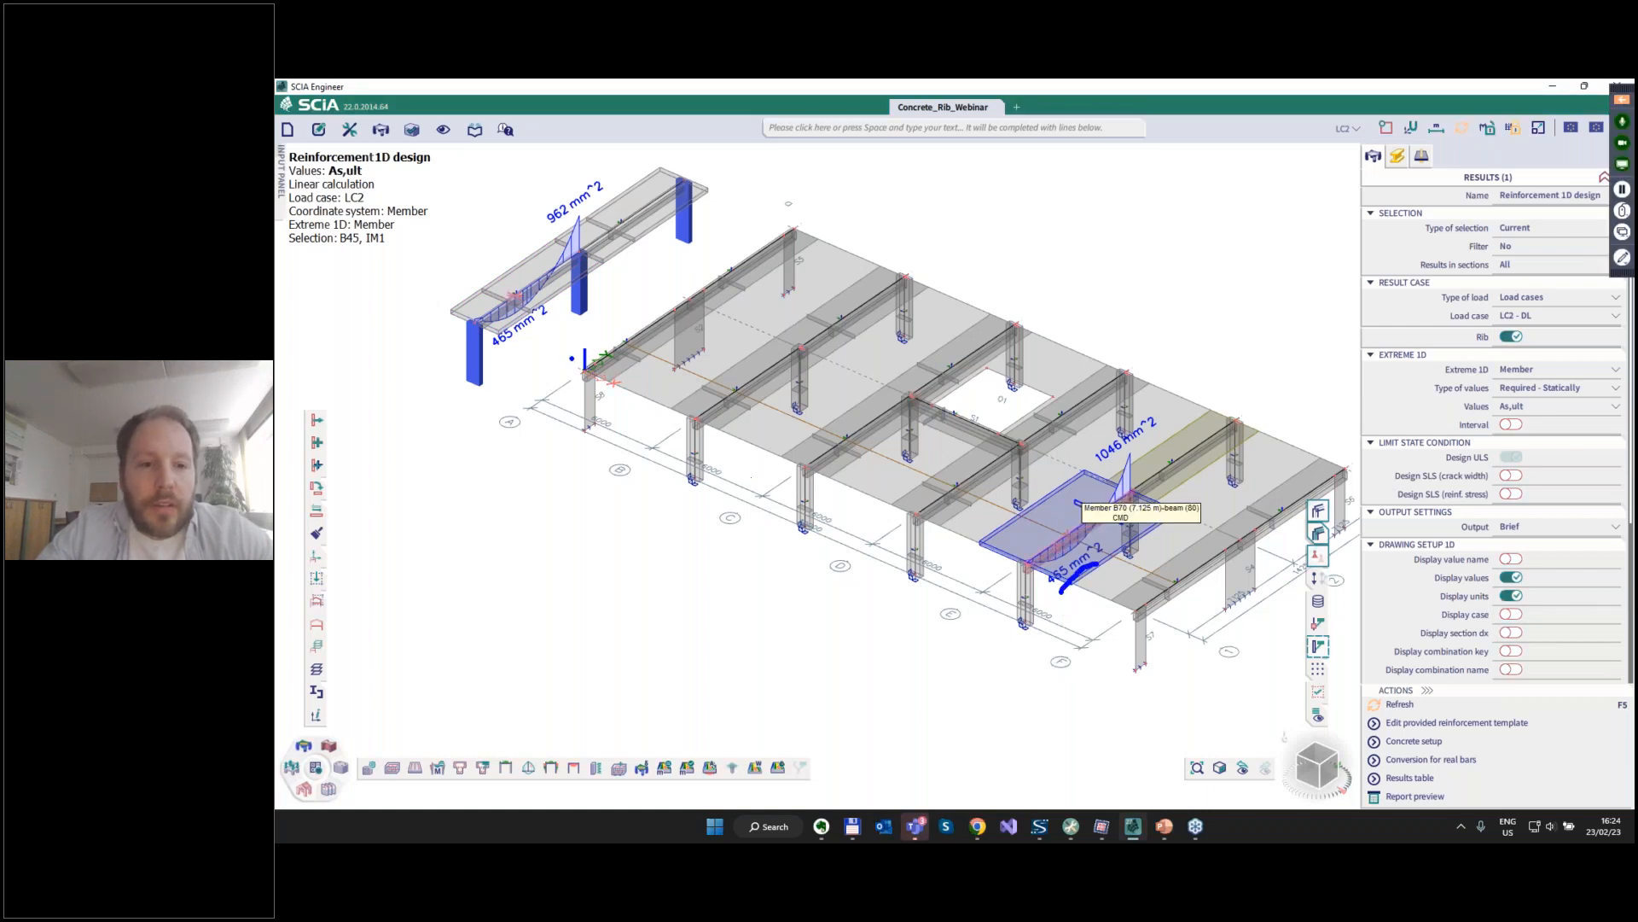
drag(503, 348, 544, 319)
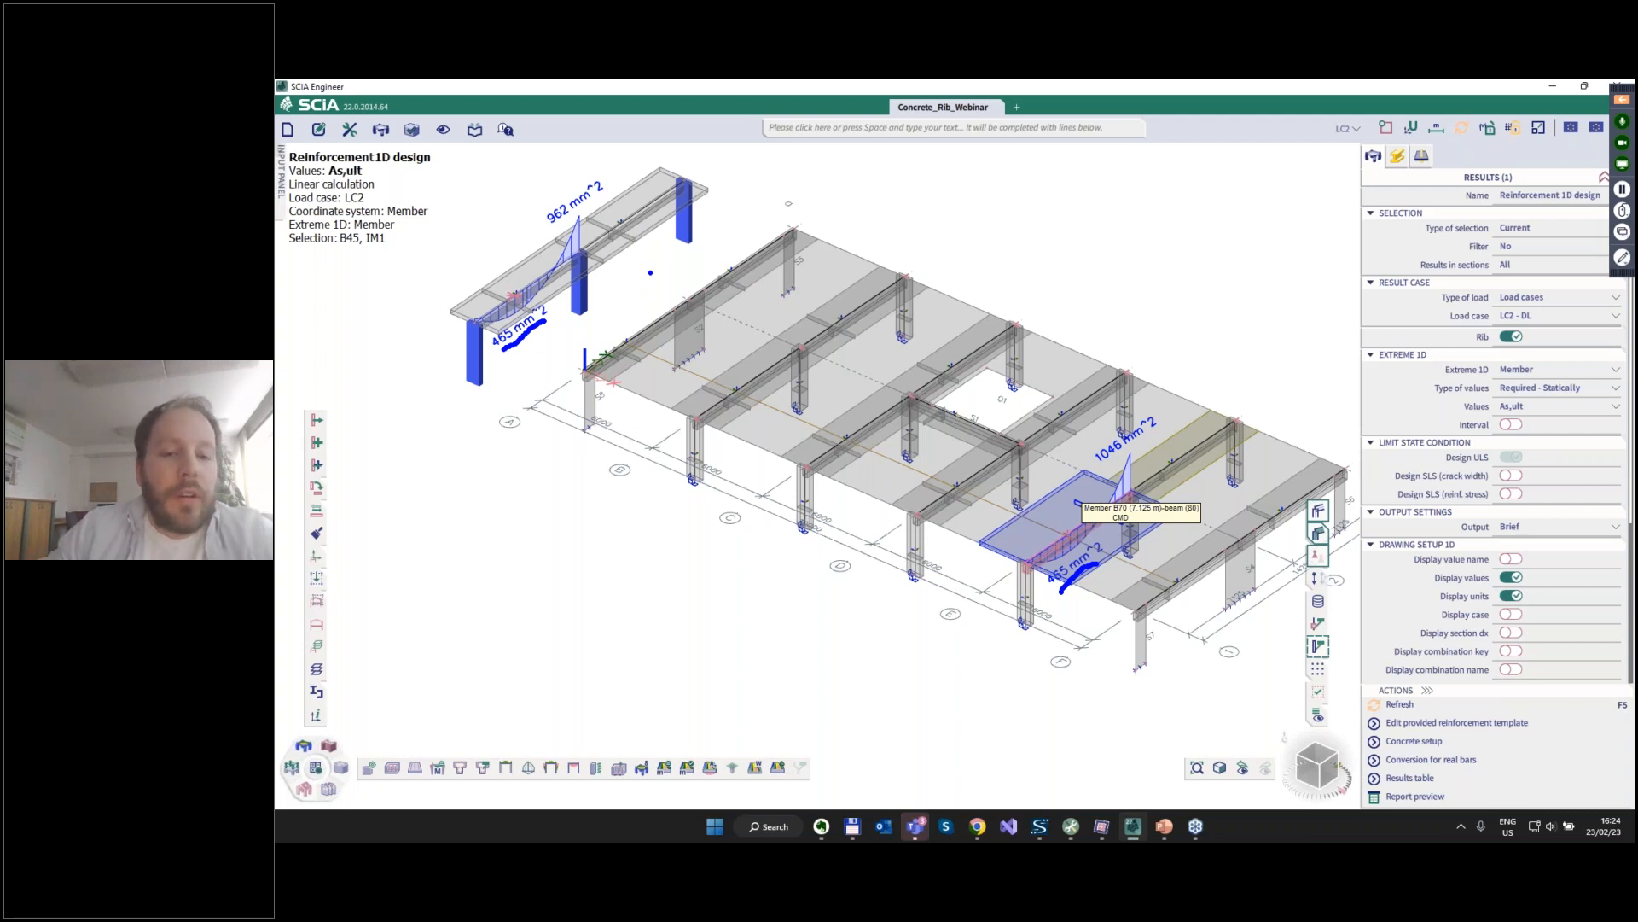
drag(553, 231, 593, 203)
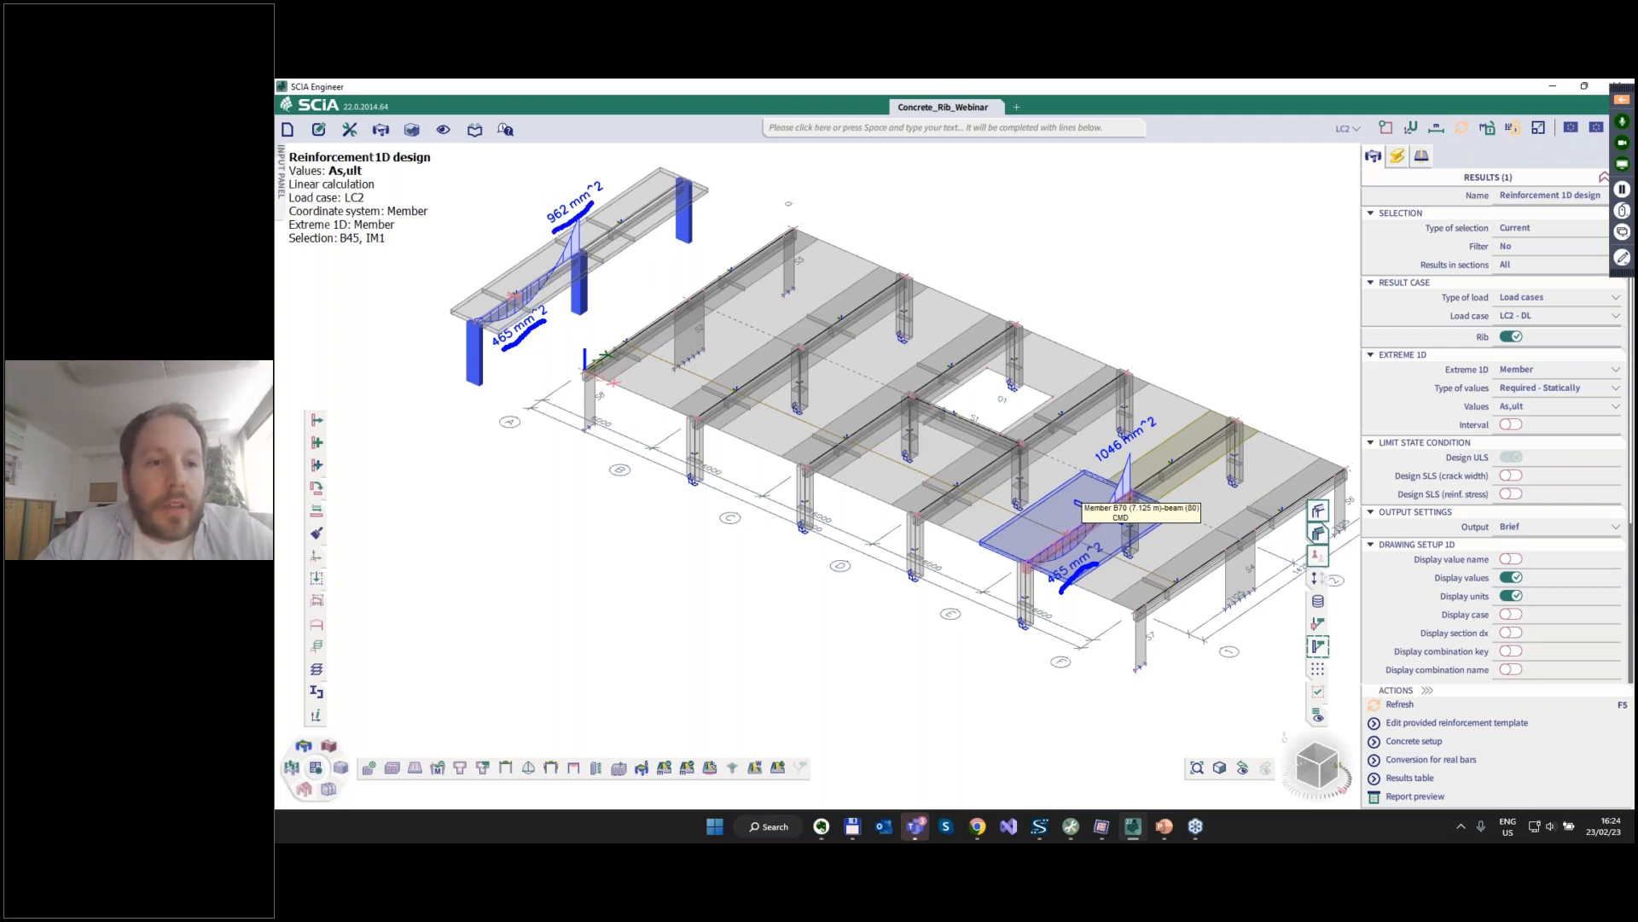
drag(1101, 468, 1156, 431)
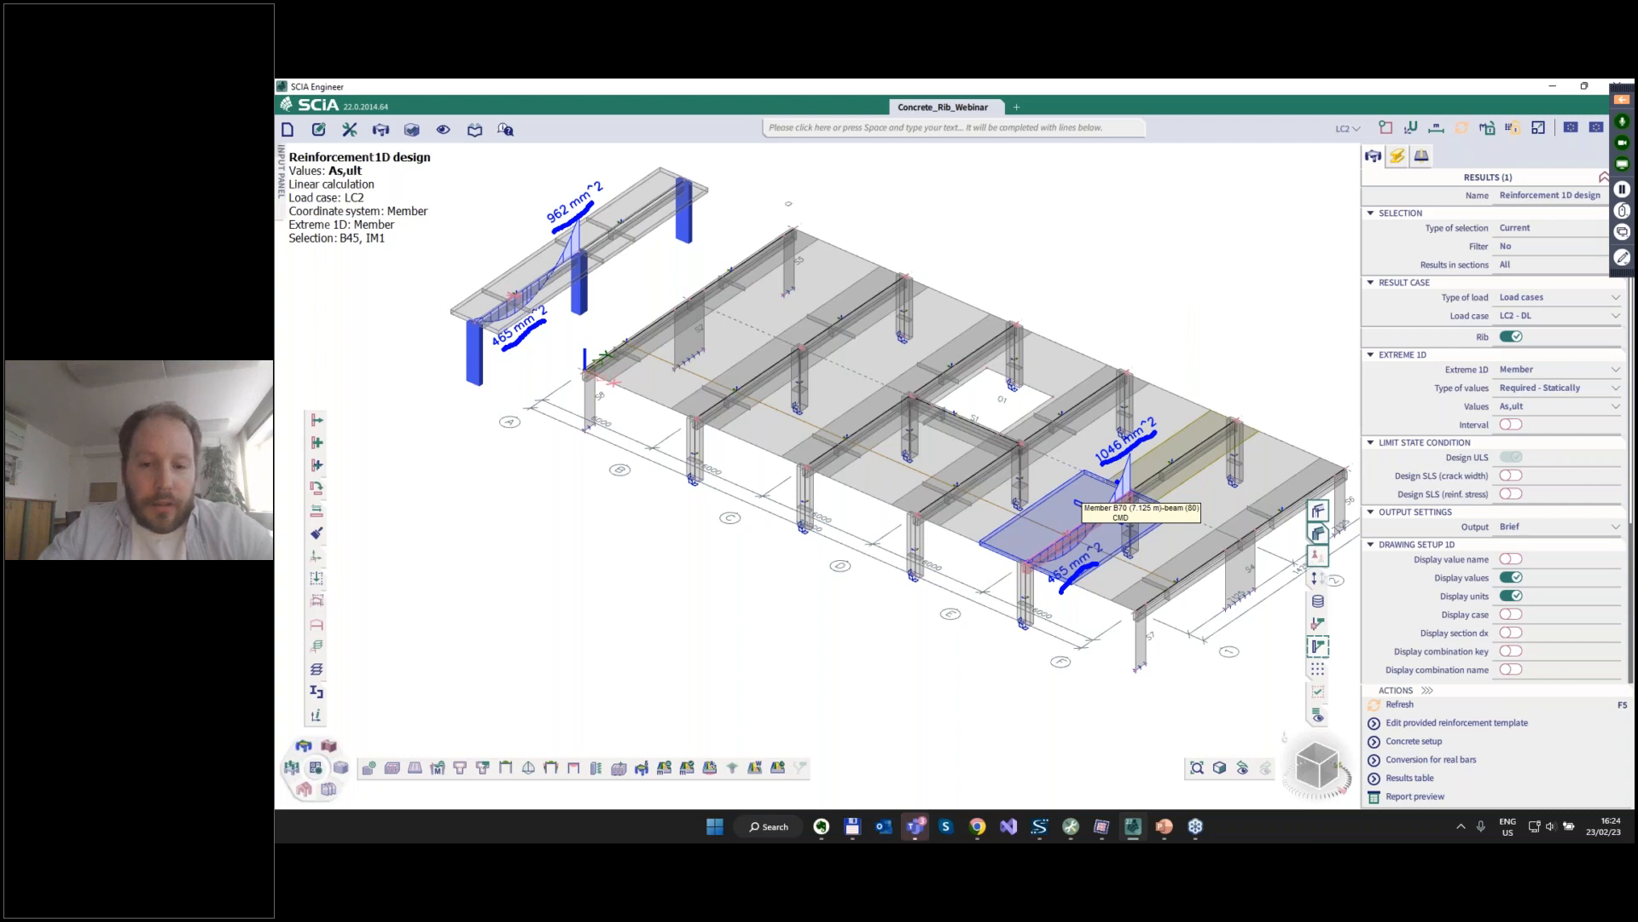
key(Escape)
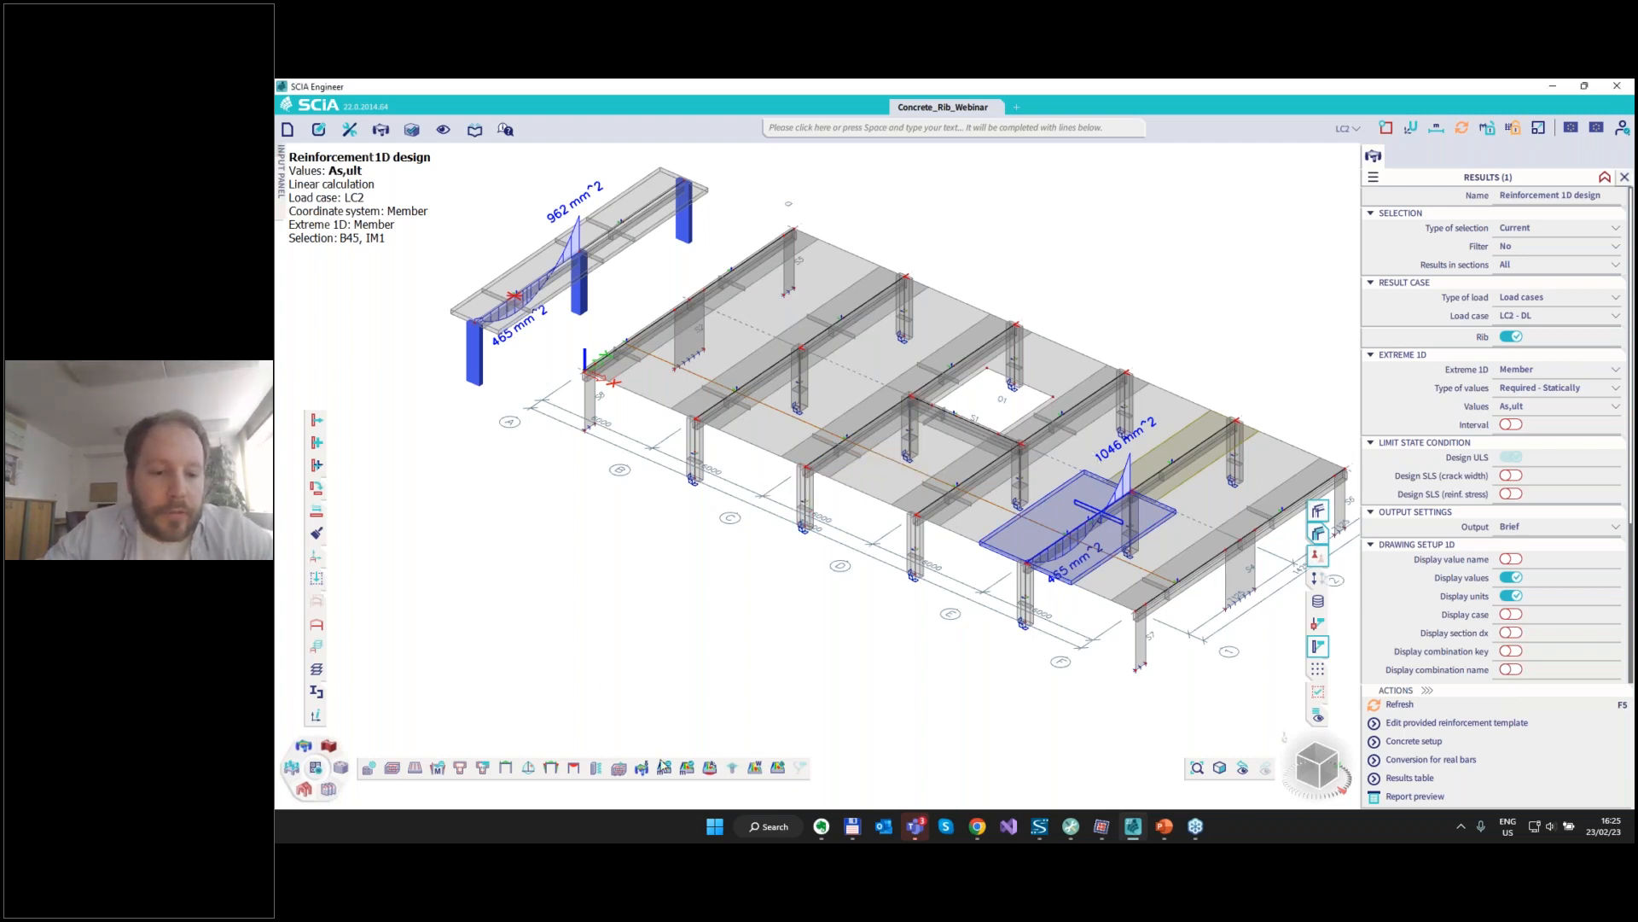
Display concrete 2D internal forces on the selected slab S1 for LC2, using basic internal forces and the membrane force ny.
click(664, 765)
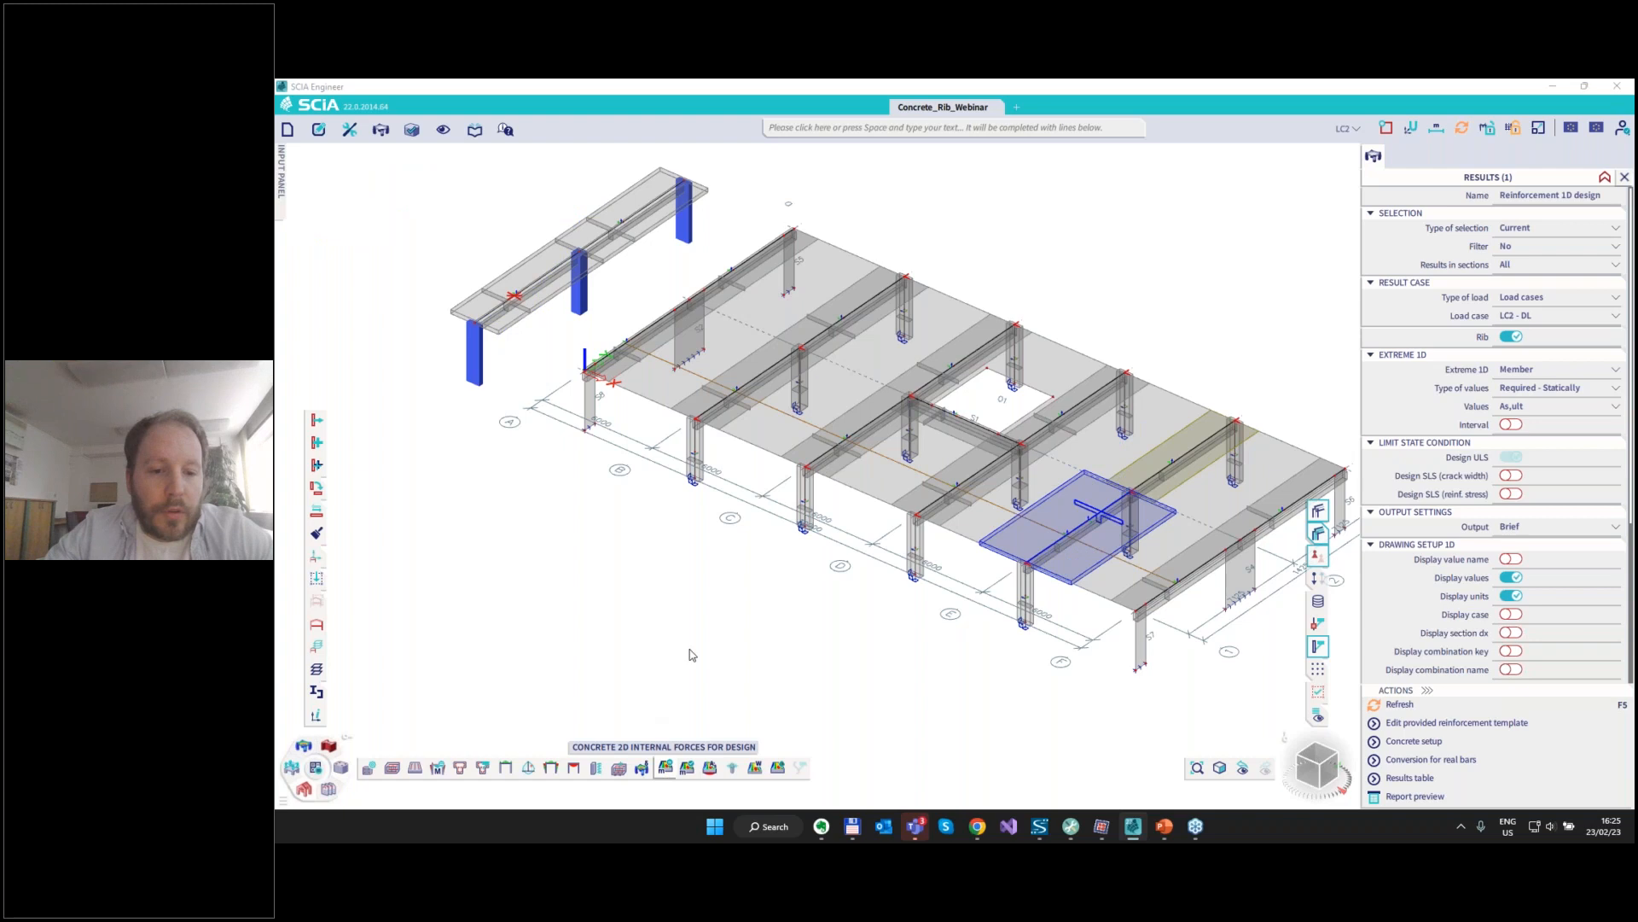
click(871, 495)
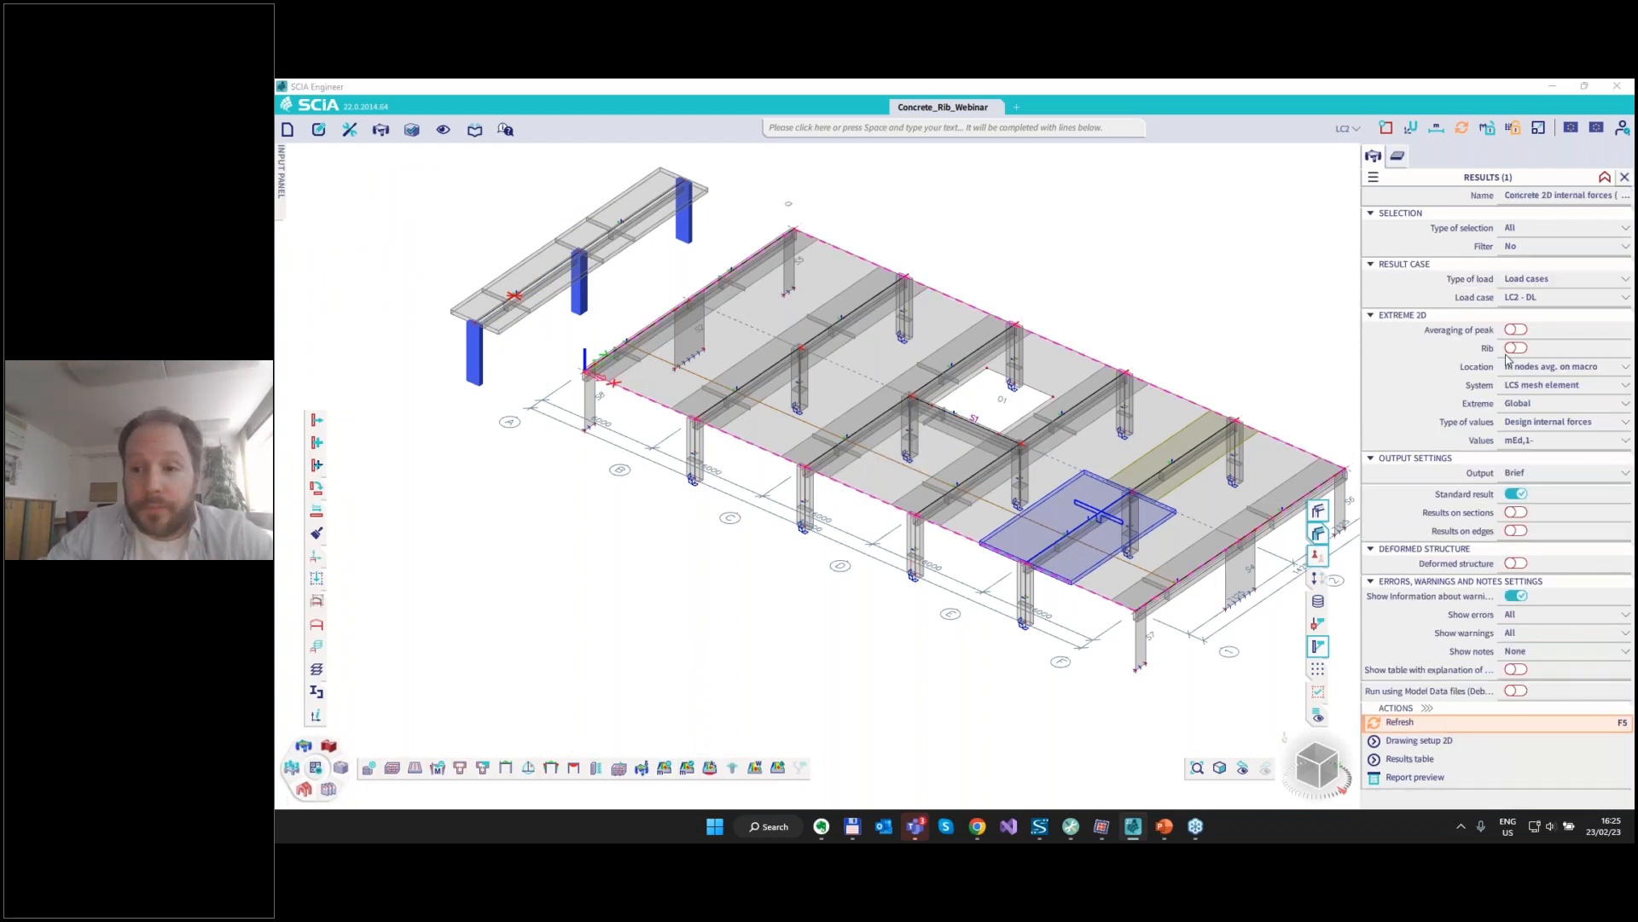
click(1537, 424)
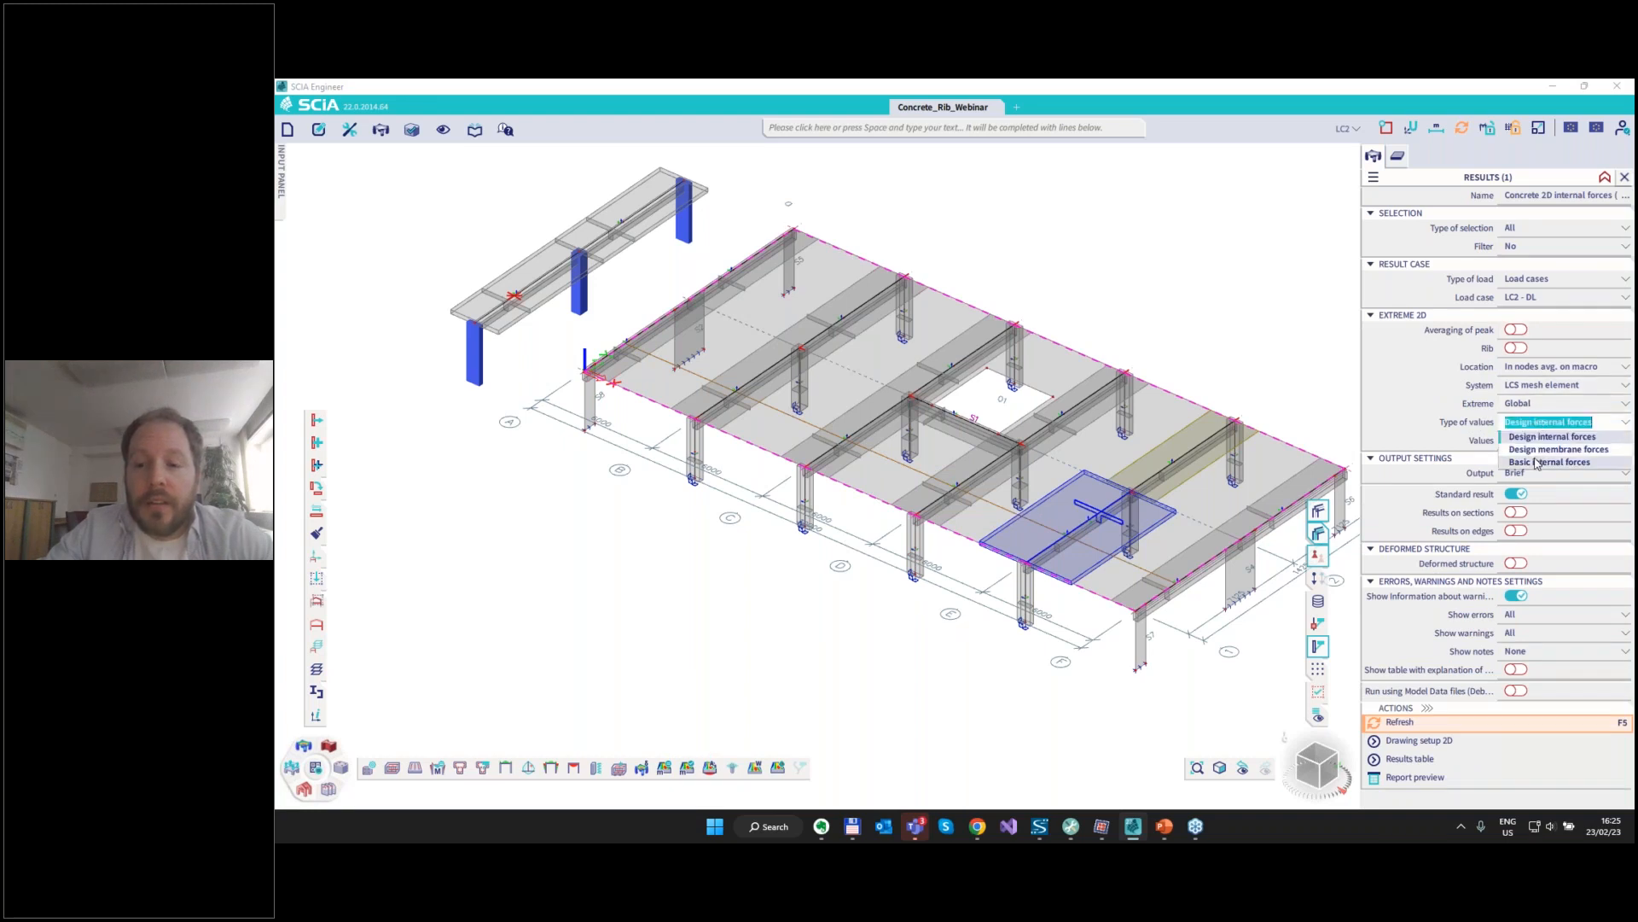
click(1537, 462)
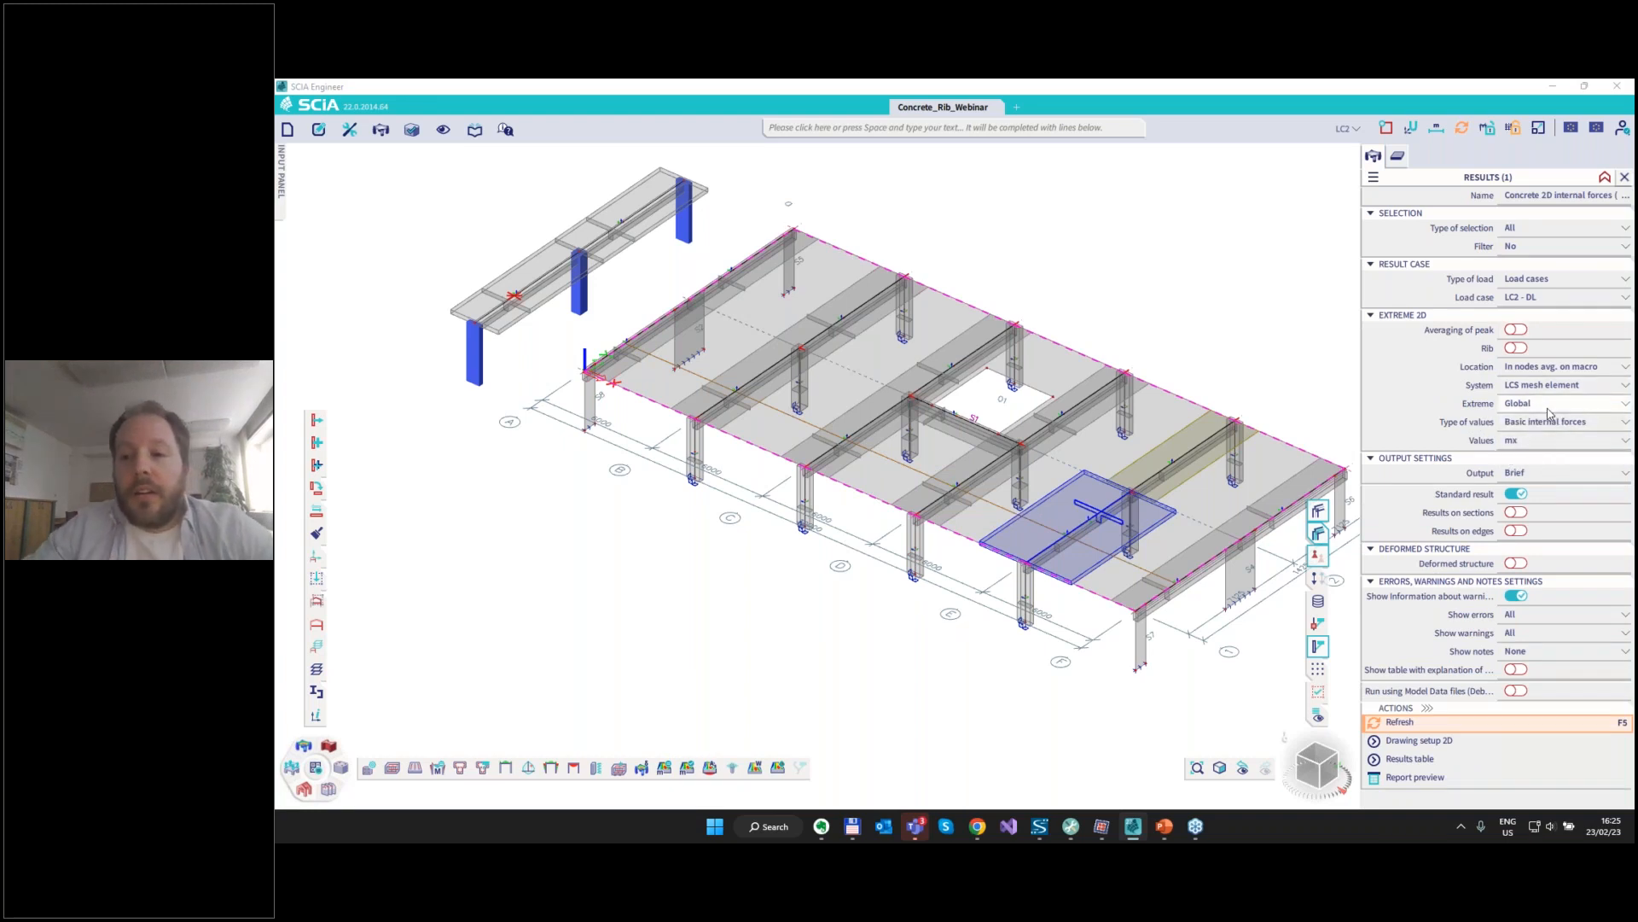
click(1521, 442)
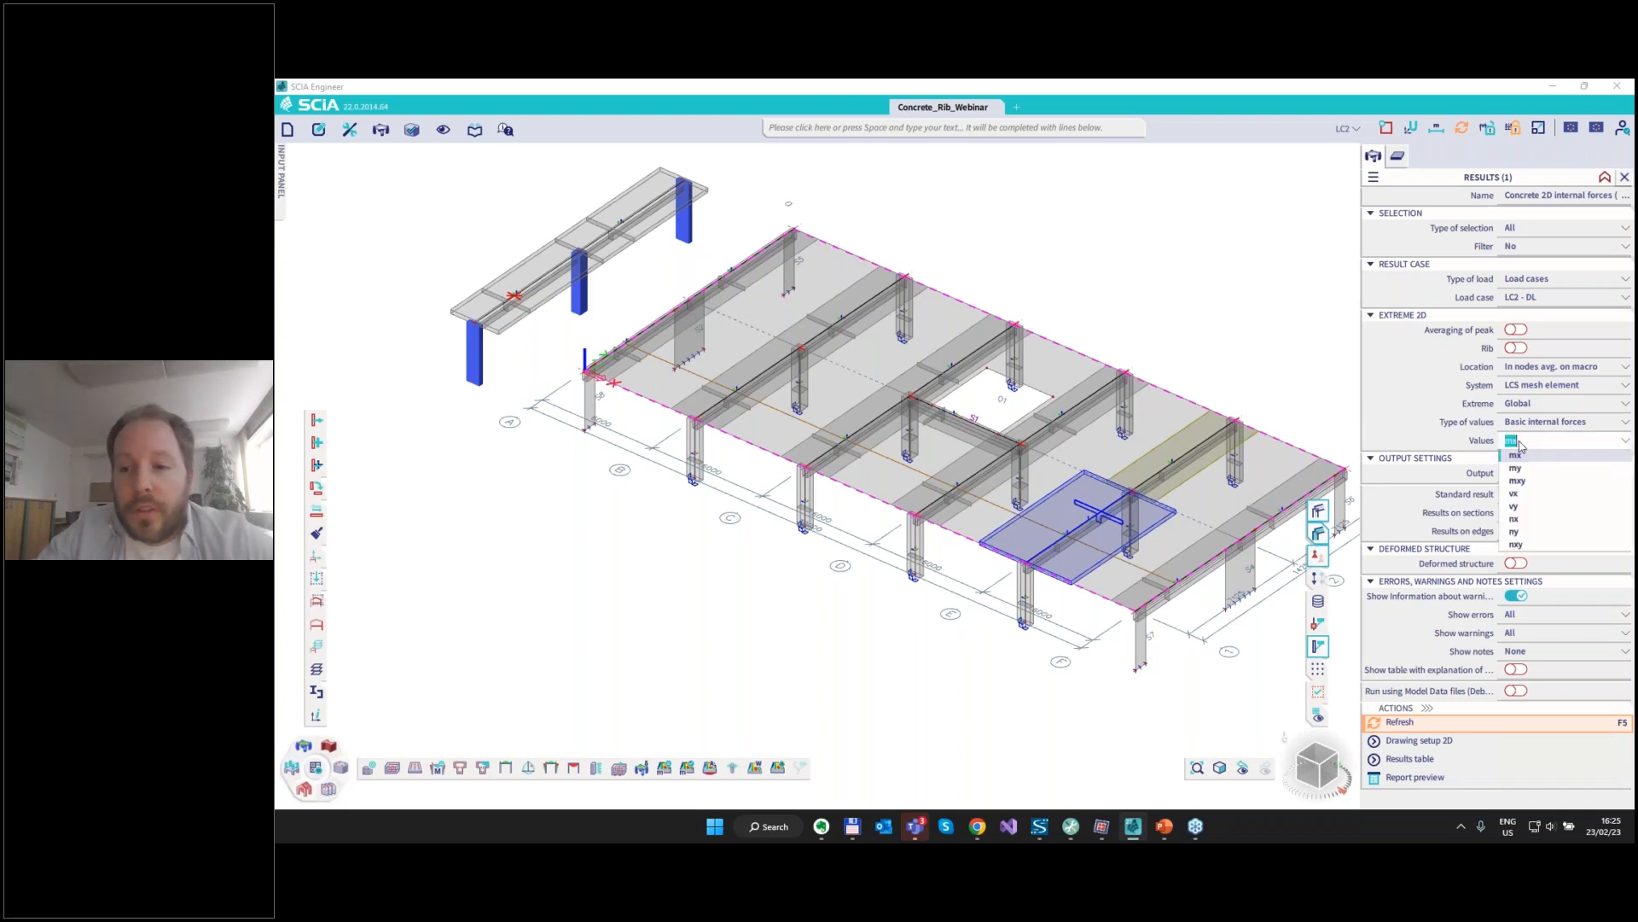
click(1515, 532)
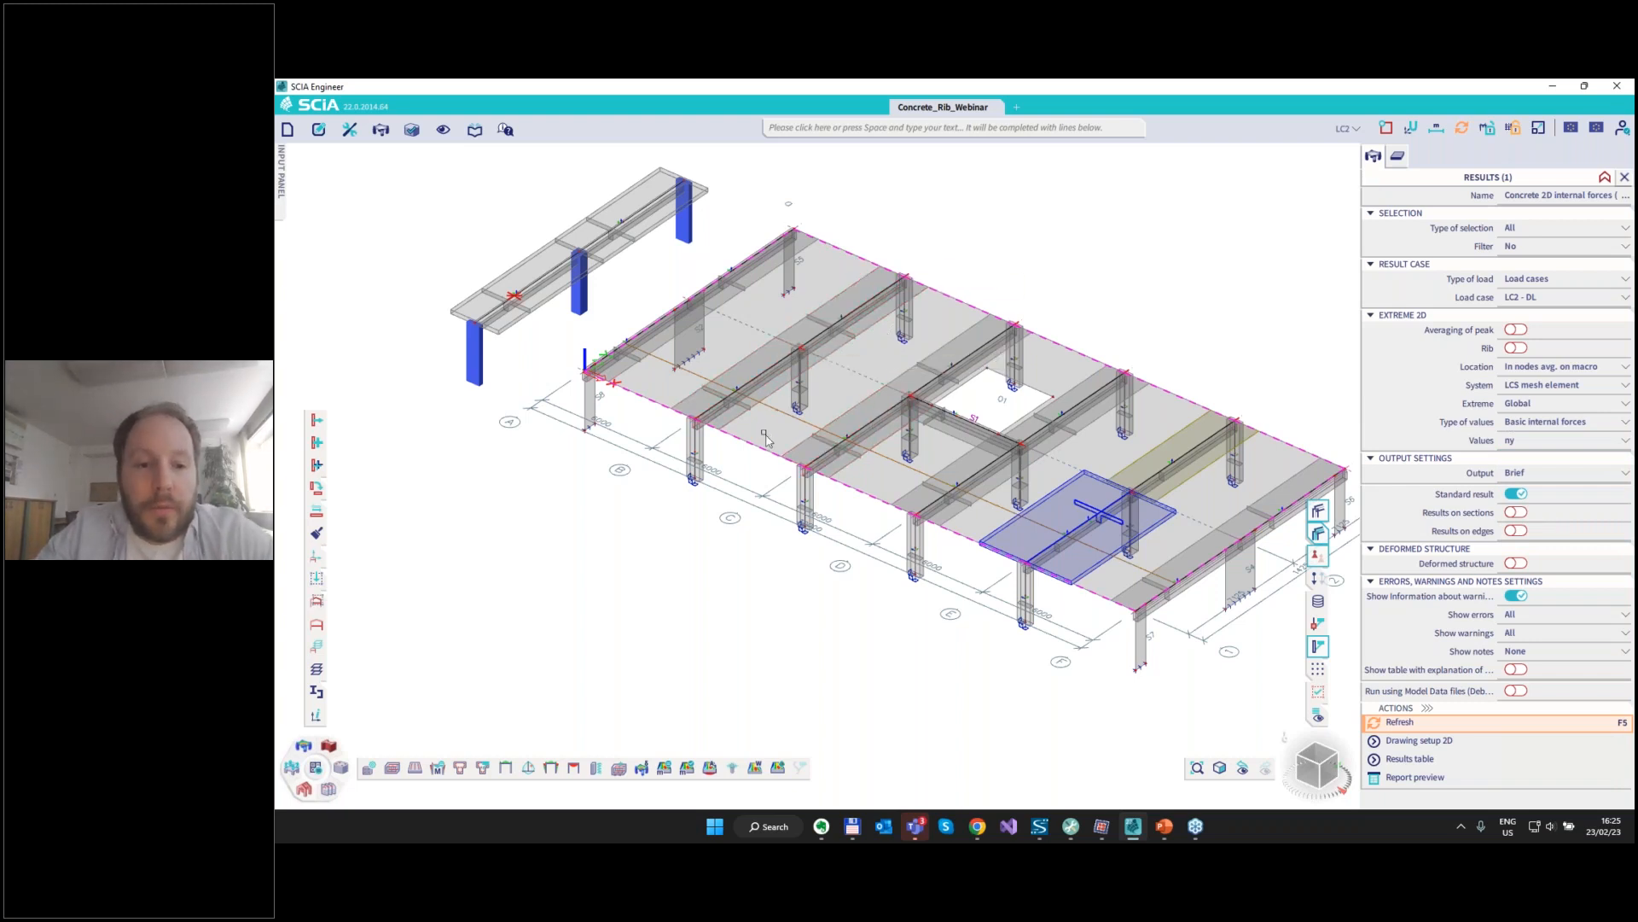
click(1521, 229)
click(1390, 724)
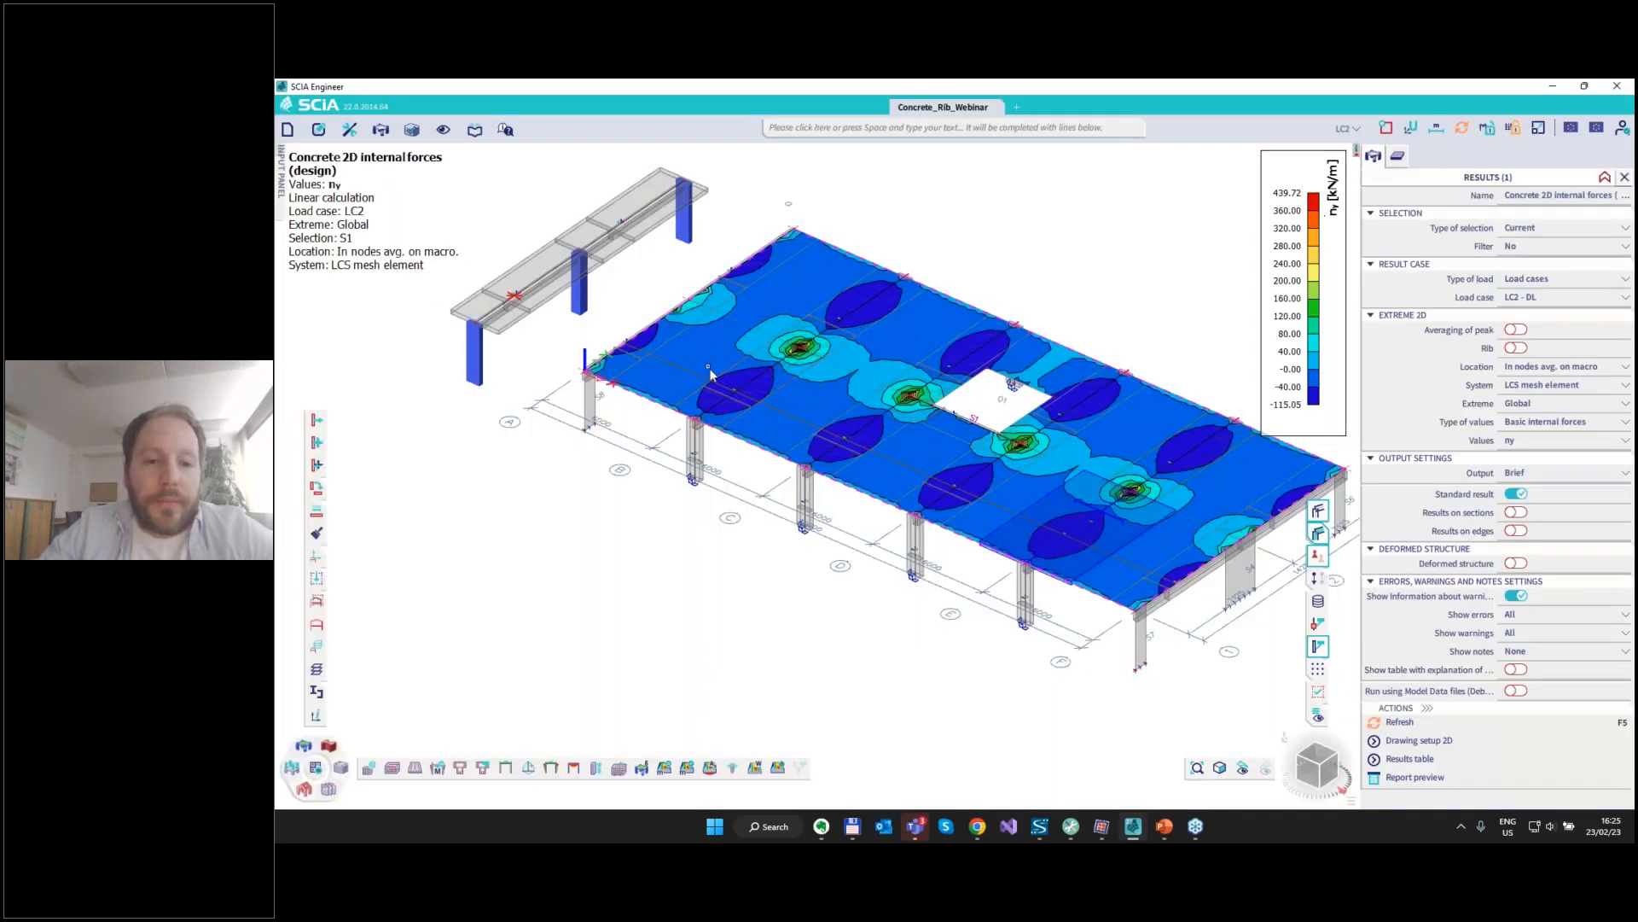
Outline and hatch the compression zone along rib B68's span, and circle the supports at both ends, on the ny contour plot.
scroll(743, 363, up, 2)
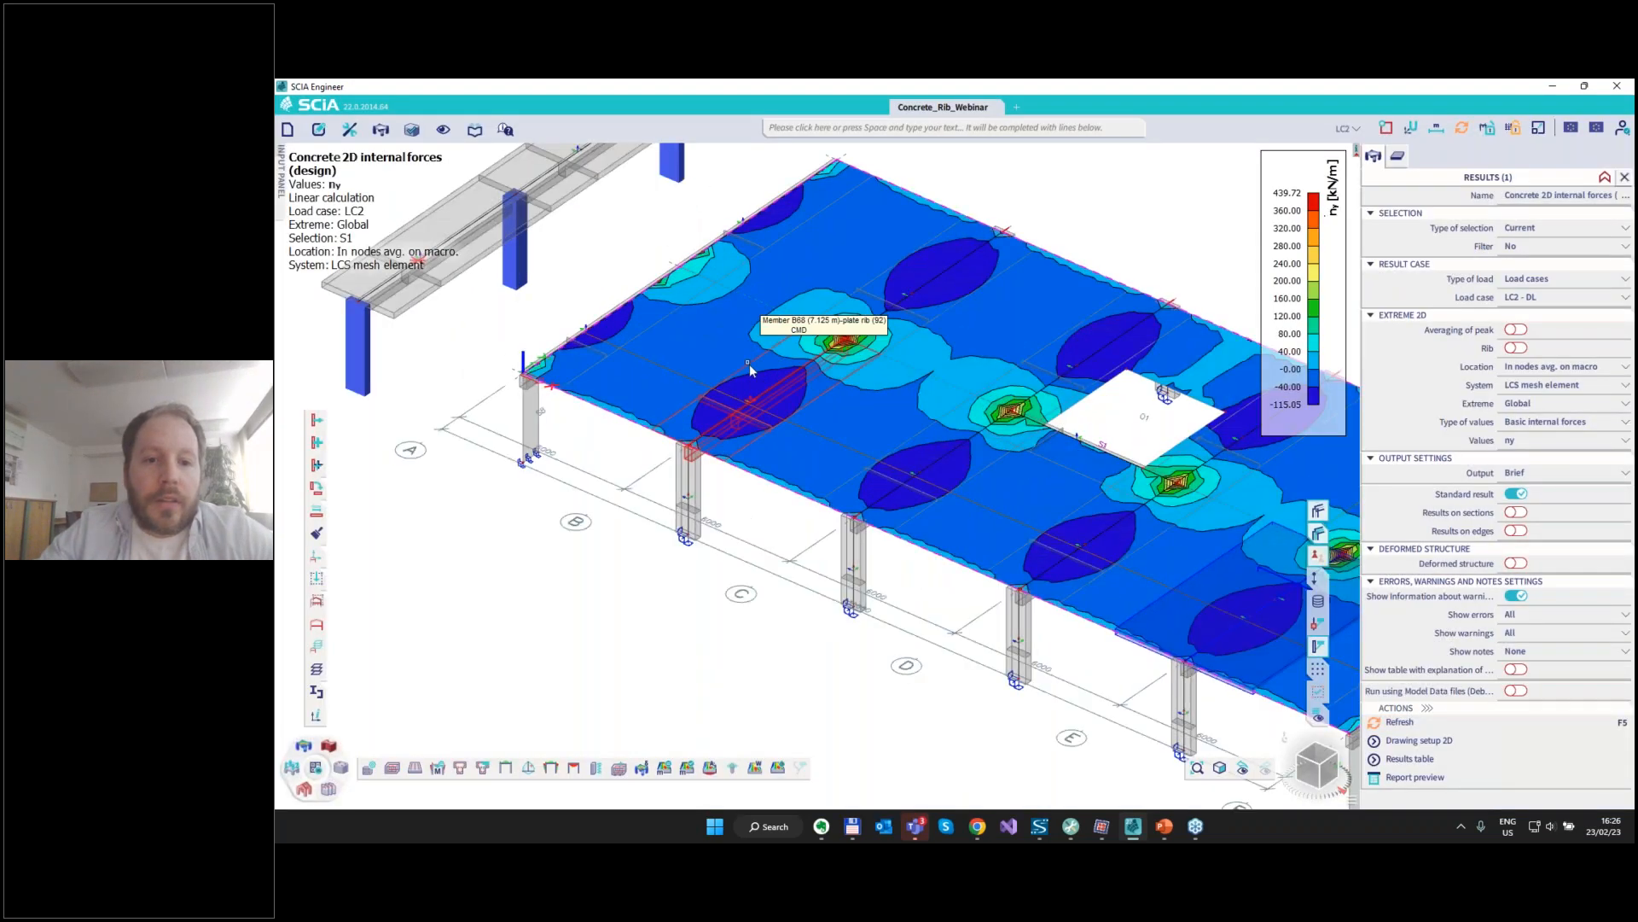
scroll(749, 364, up, 3)
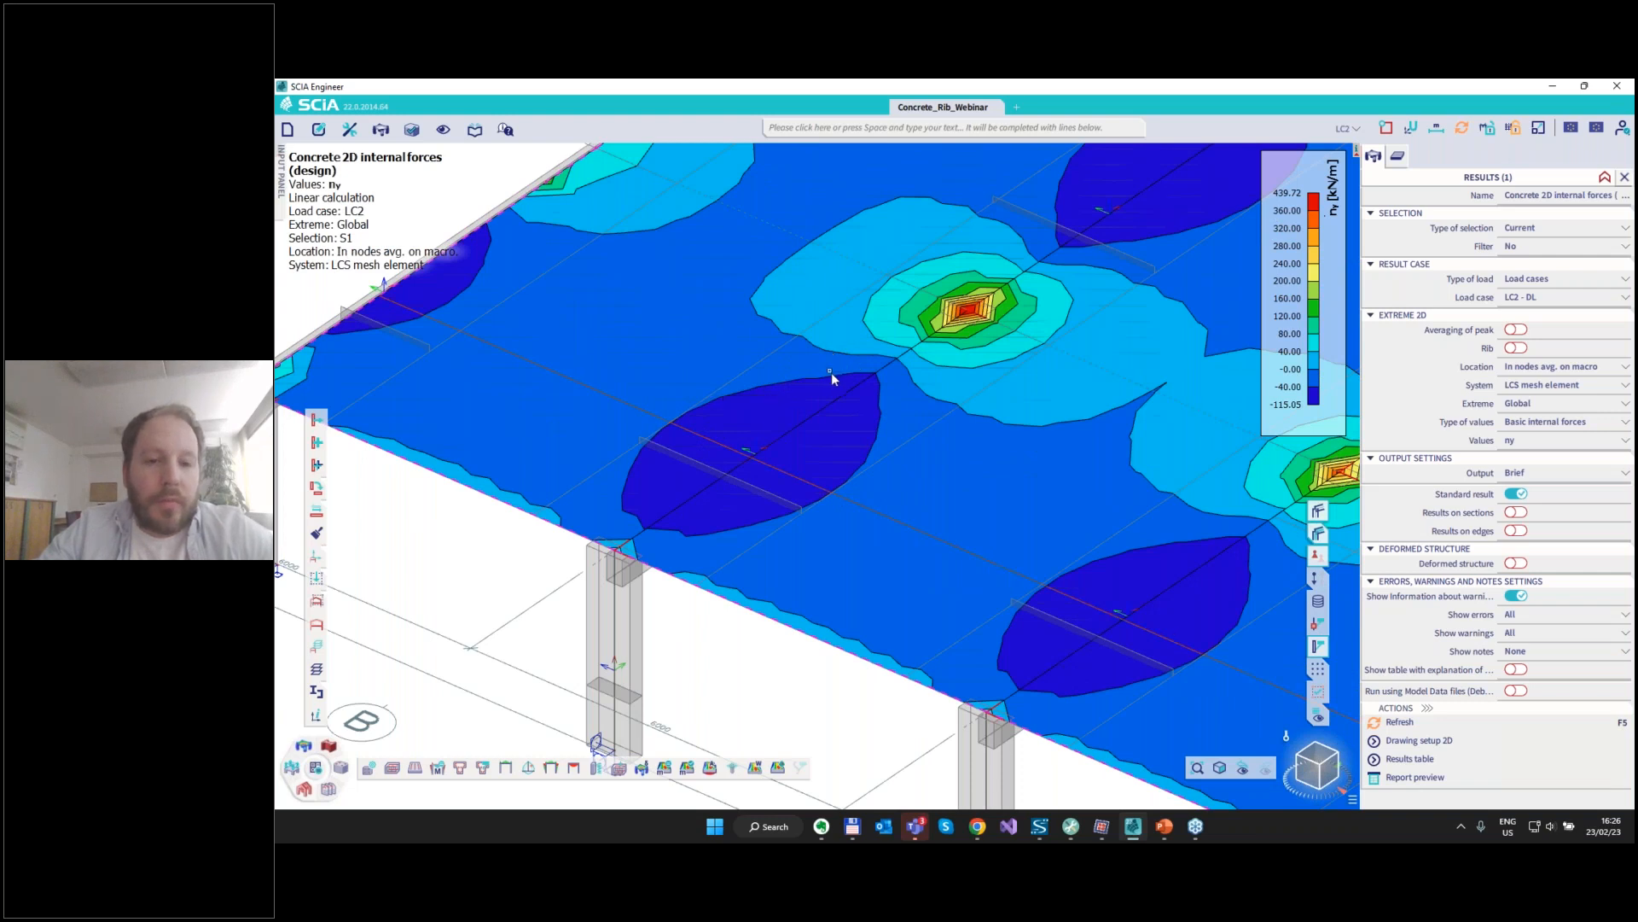
mouse_move(868, 371)
mouse_down()
mouse_move(736, 384)
mouse_move(643, 485)
mouse_move(793, 529)
mouse_move(873, 452)
mouse_move(891, 382)
mouse_up()
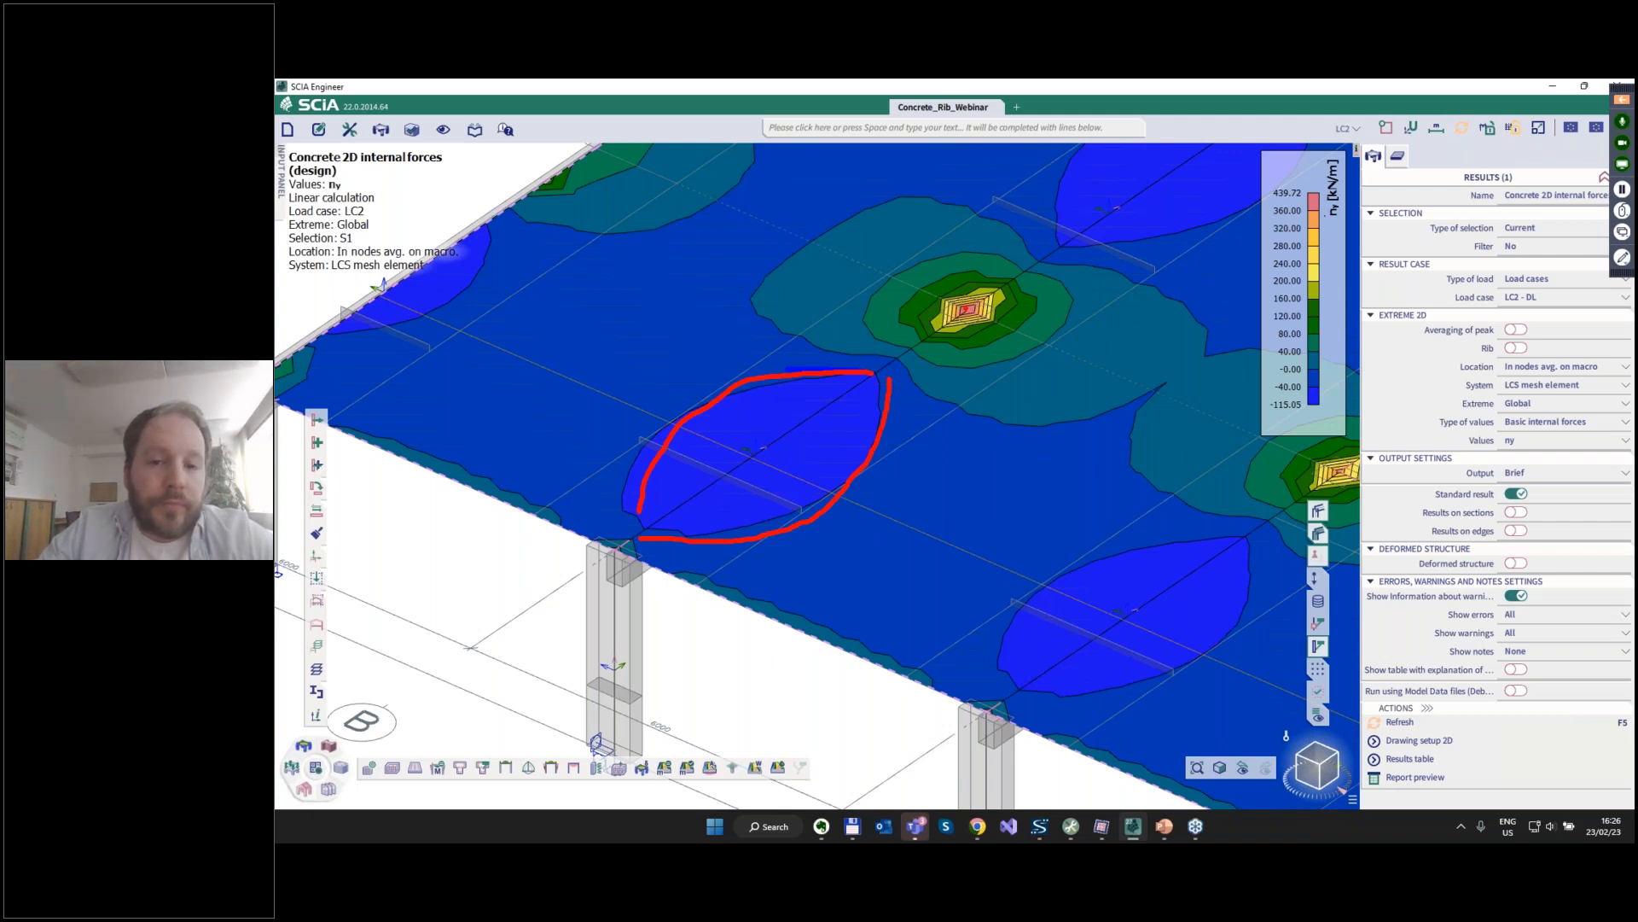
mouse_move(612, 518)
mouse_down()
mouse_move(589, 565)
mouse_move(636, 522)
mouse_up()
drag(995, 321, 981, 293)
drag(696, 424, 841, 494)
drag(770, 382, 865, 422)
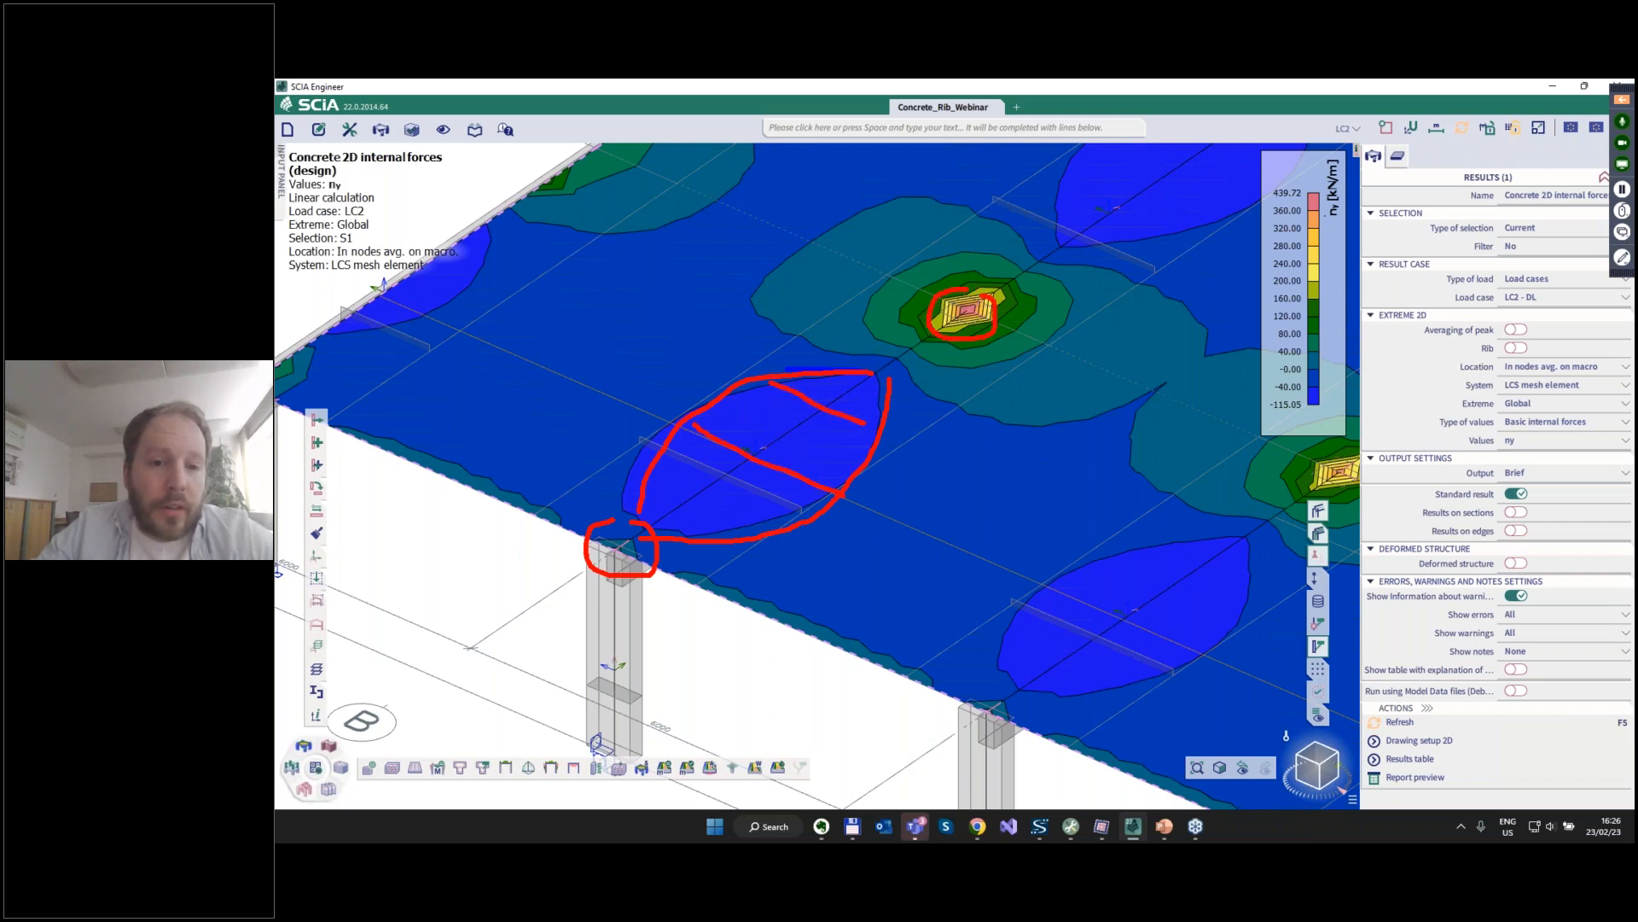
drag(663, 465, 721, 520)
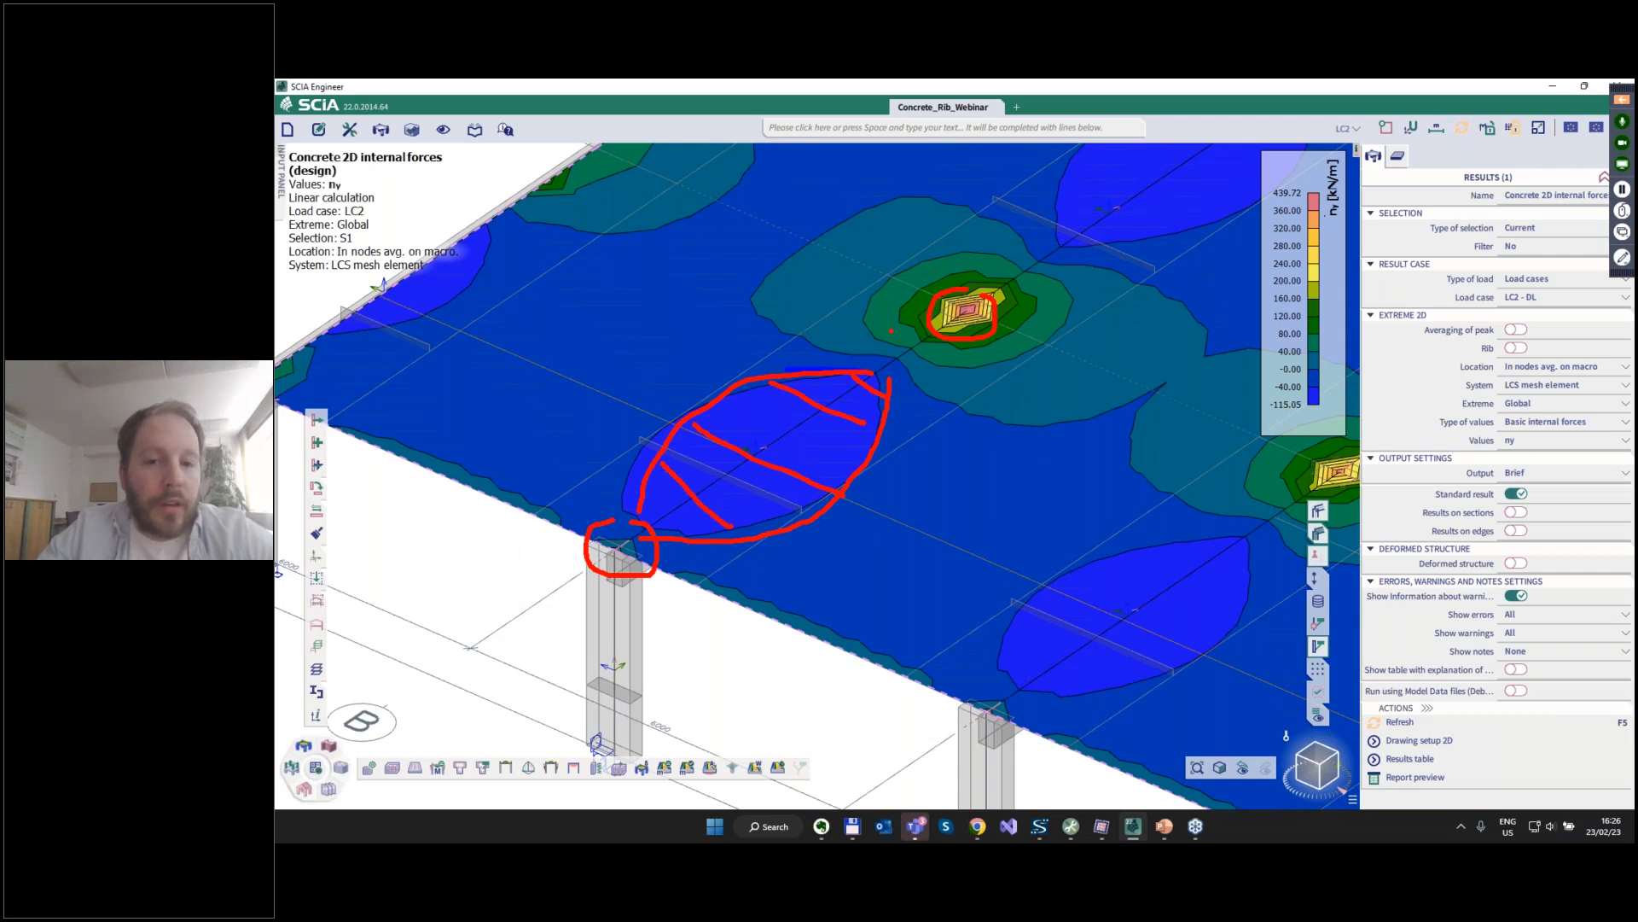
key(Escape)
Replace the slab's standard ny result with results on sections along section SE3.
scroll(836, 450, down, 5)
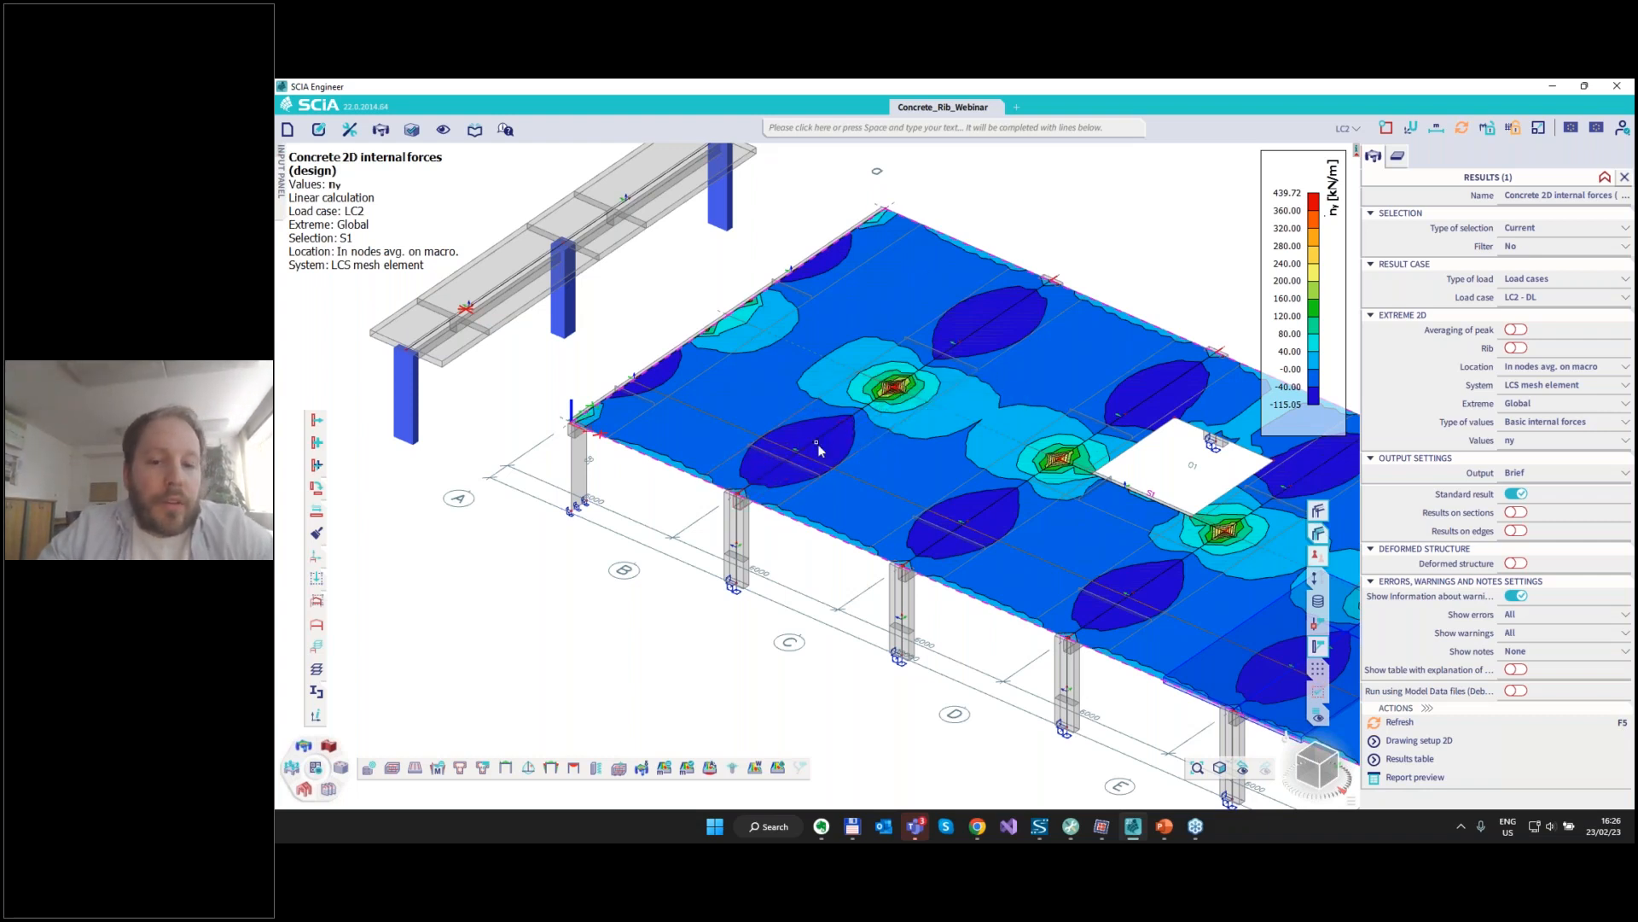
scroll(673, 413, down, 3)
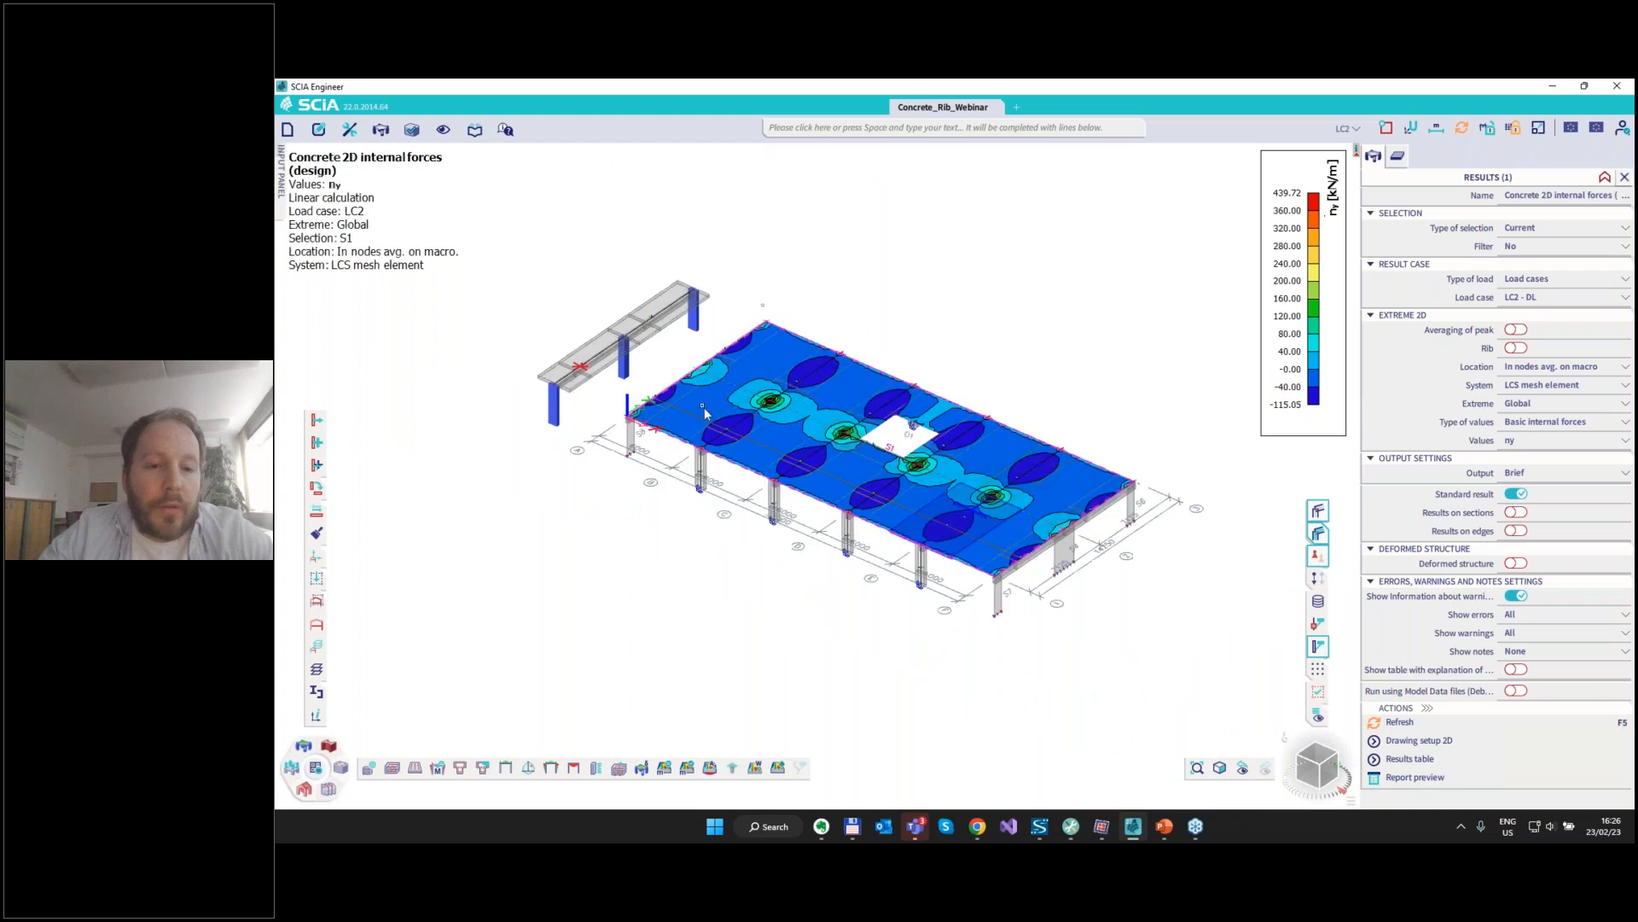
scroll(791, 427, up, 4)
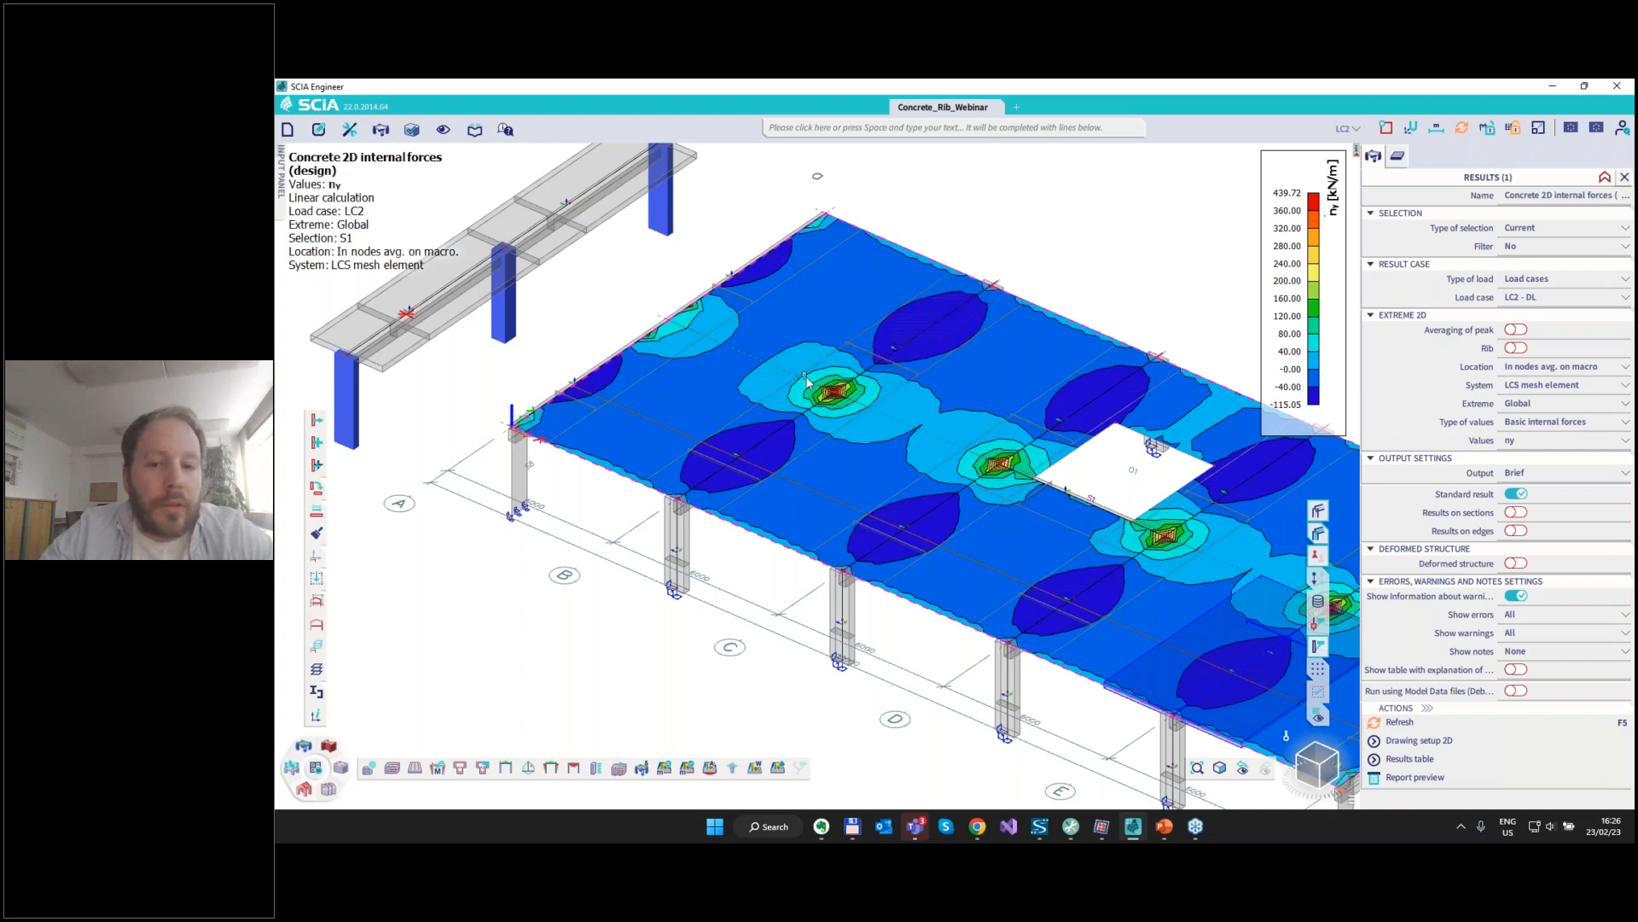
scroll(730, 393, down, 2)
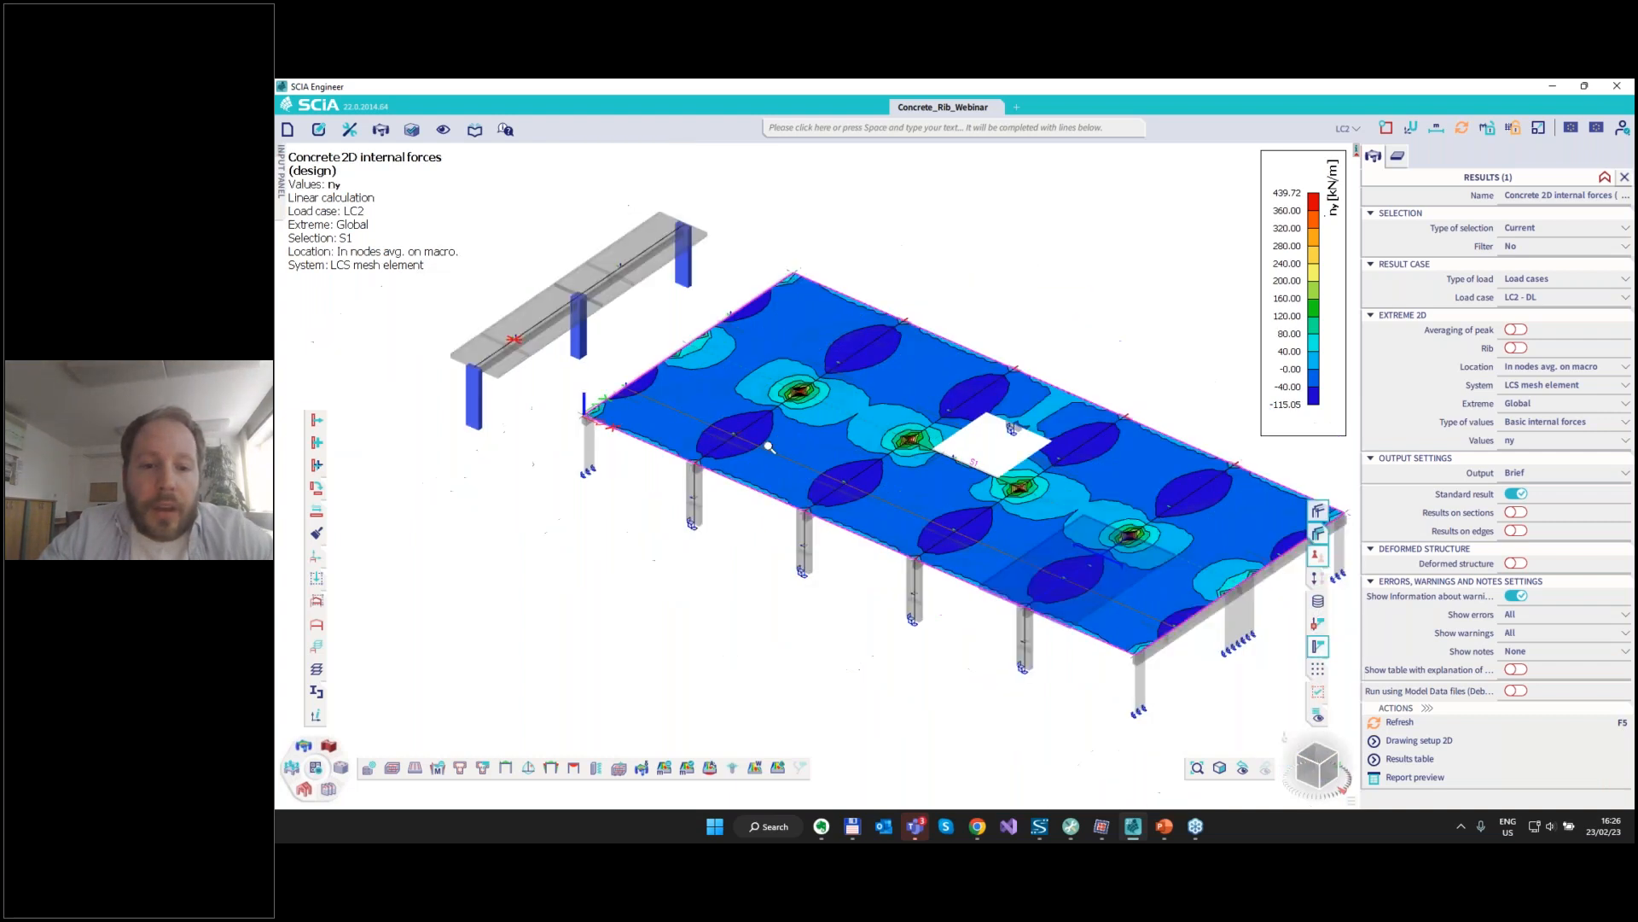
click(1516, 511)
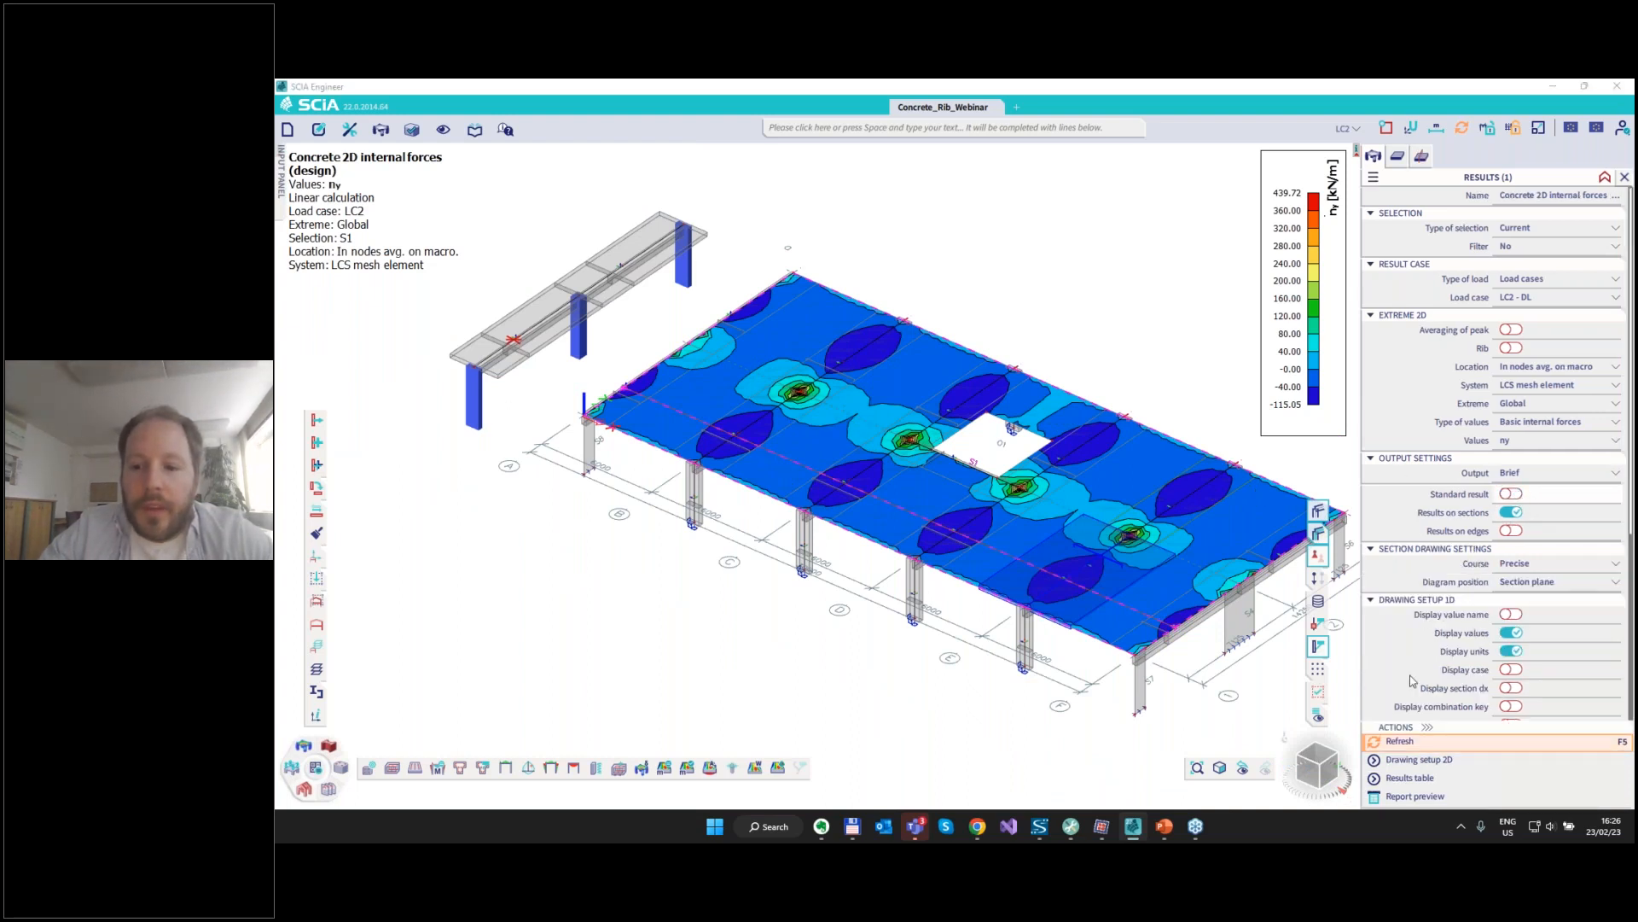
click(1402, 741)
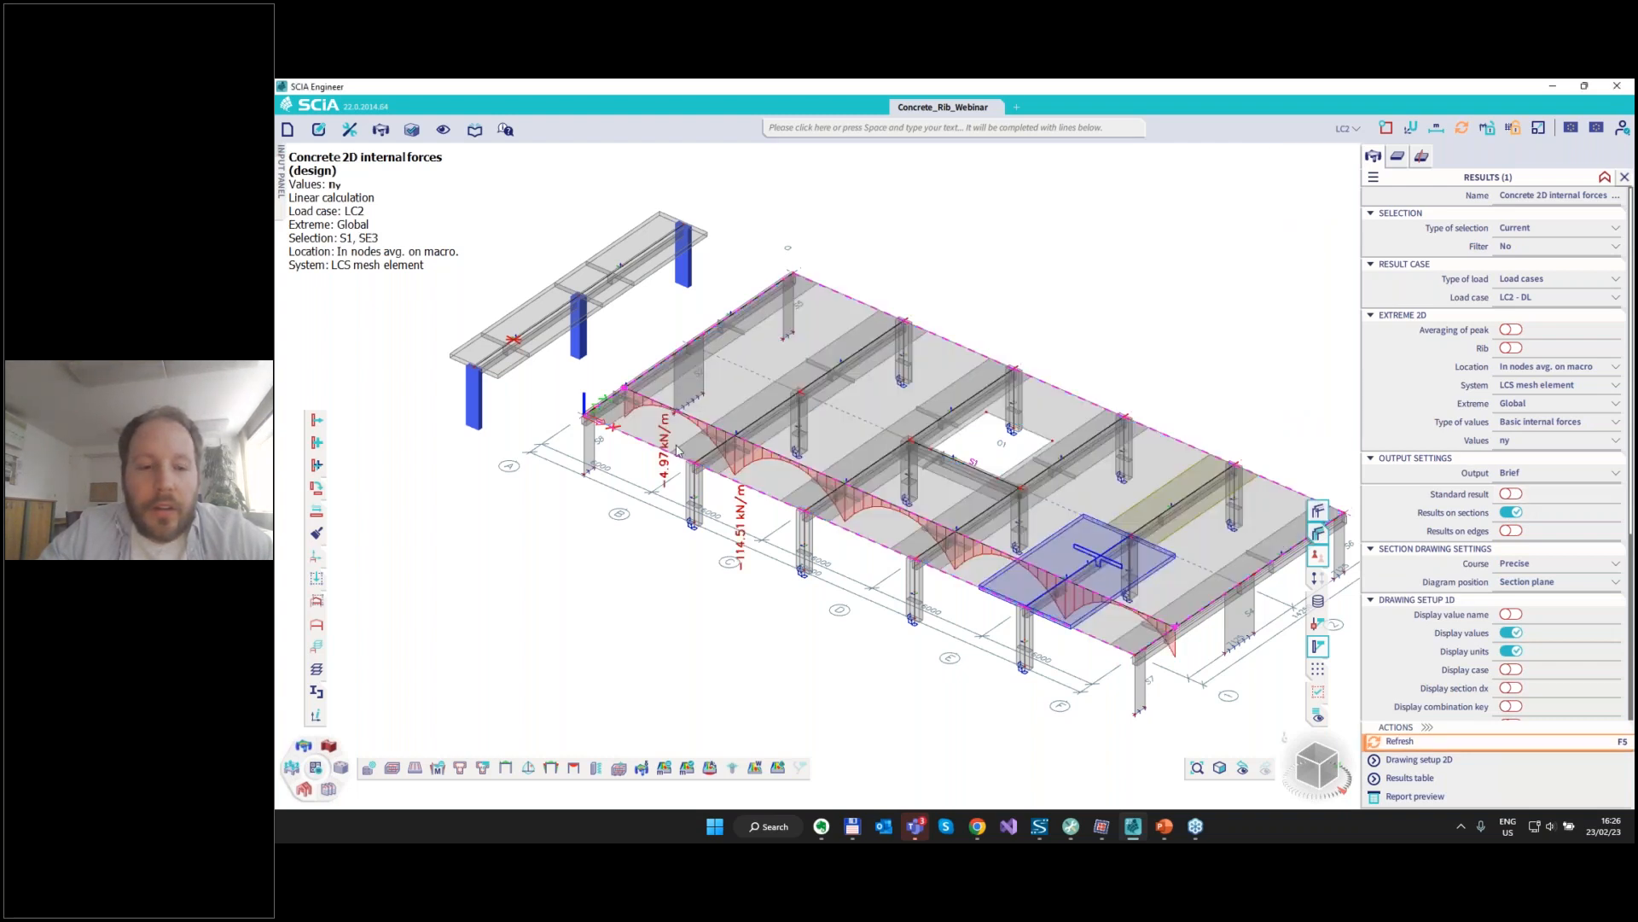
Circle the peak ny value of the section diagram at the rib on axis B.
scroll(678, 450, up, 4)
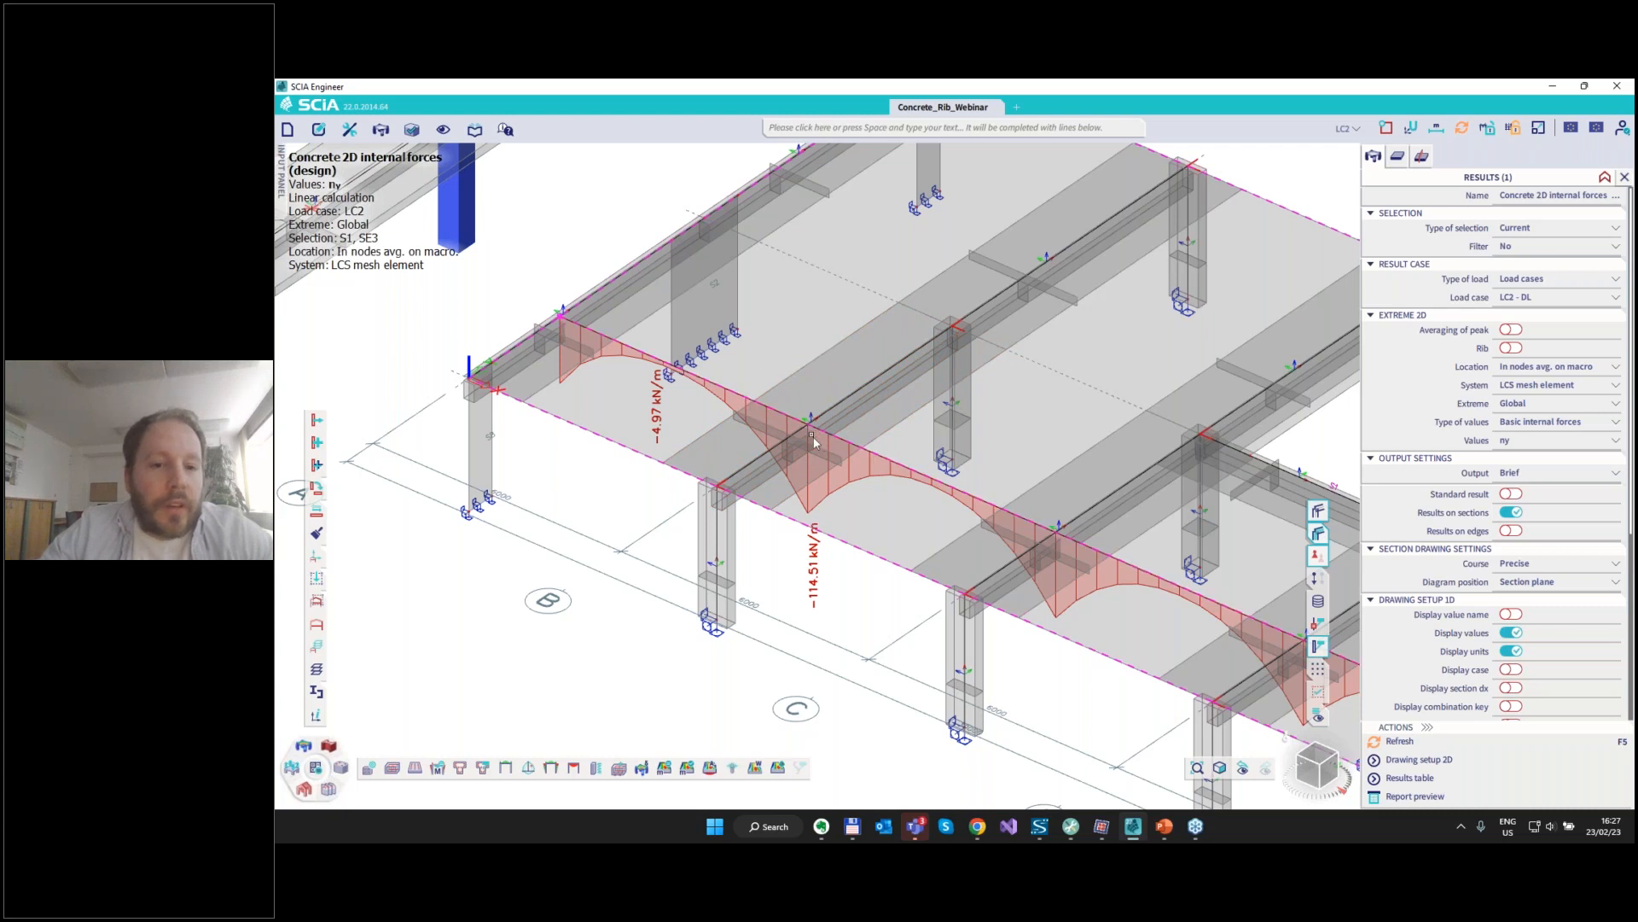
key(ctrl+2)
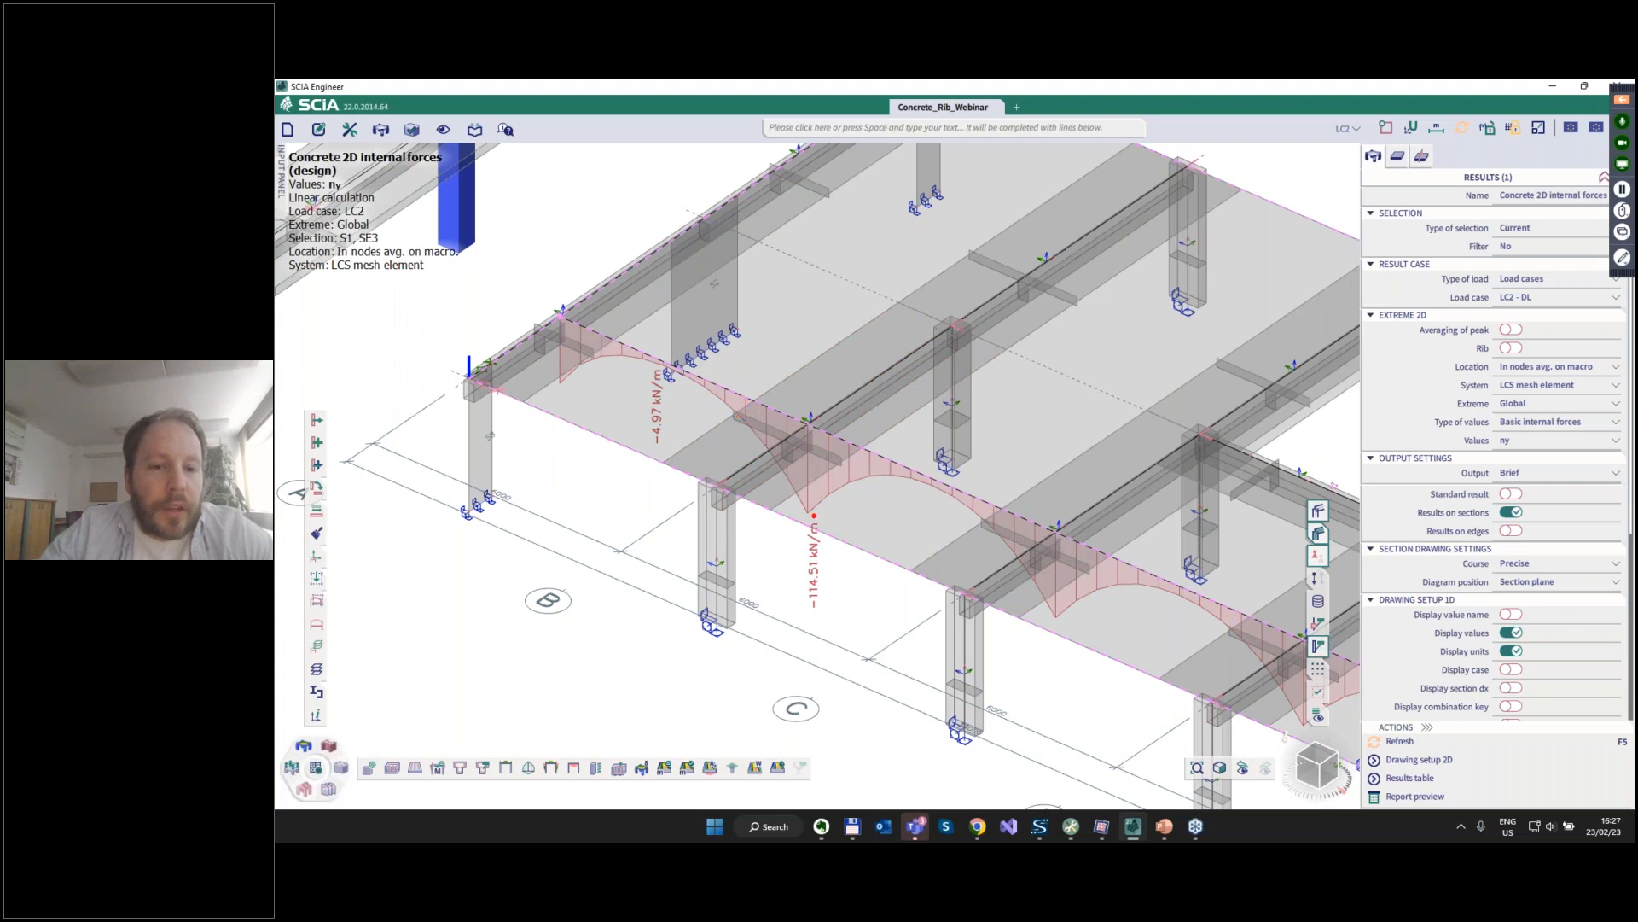
mouse_move(809, 506)
mouse_down()
mouse_move(791, 548)
mouse_move(846, 546)
mouse_move(821, 510)
mouse_up()
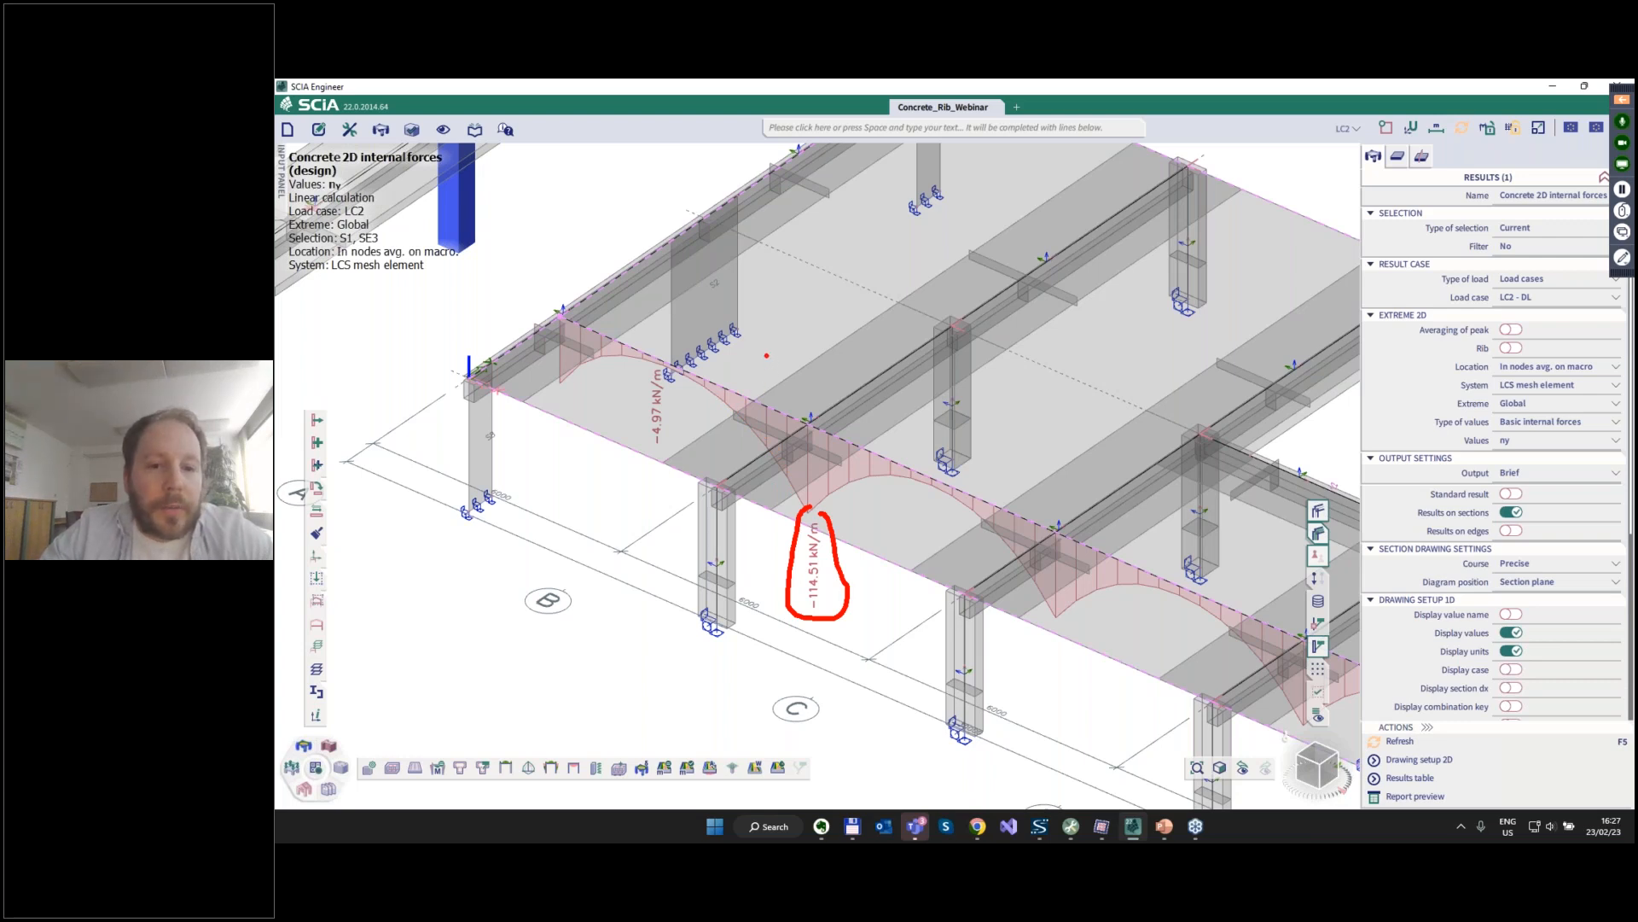
Change the effective-width shape of plate rib B68 from automatic to T symmetric.
key(Escape)
scroll(952, 458, down, 5)
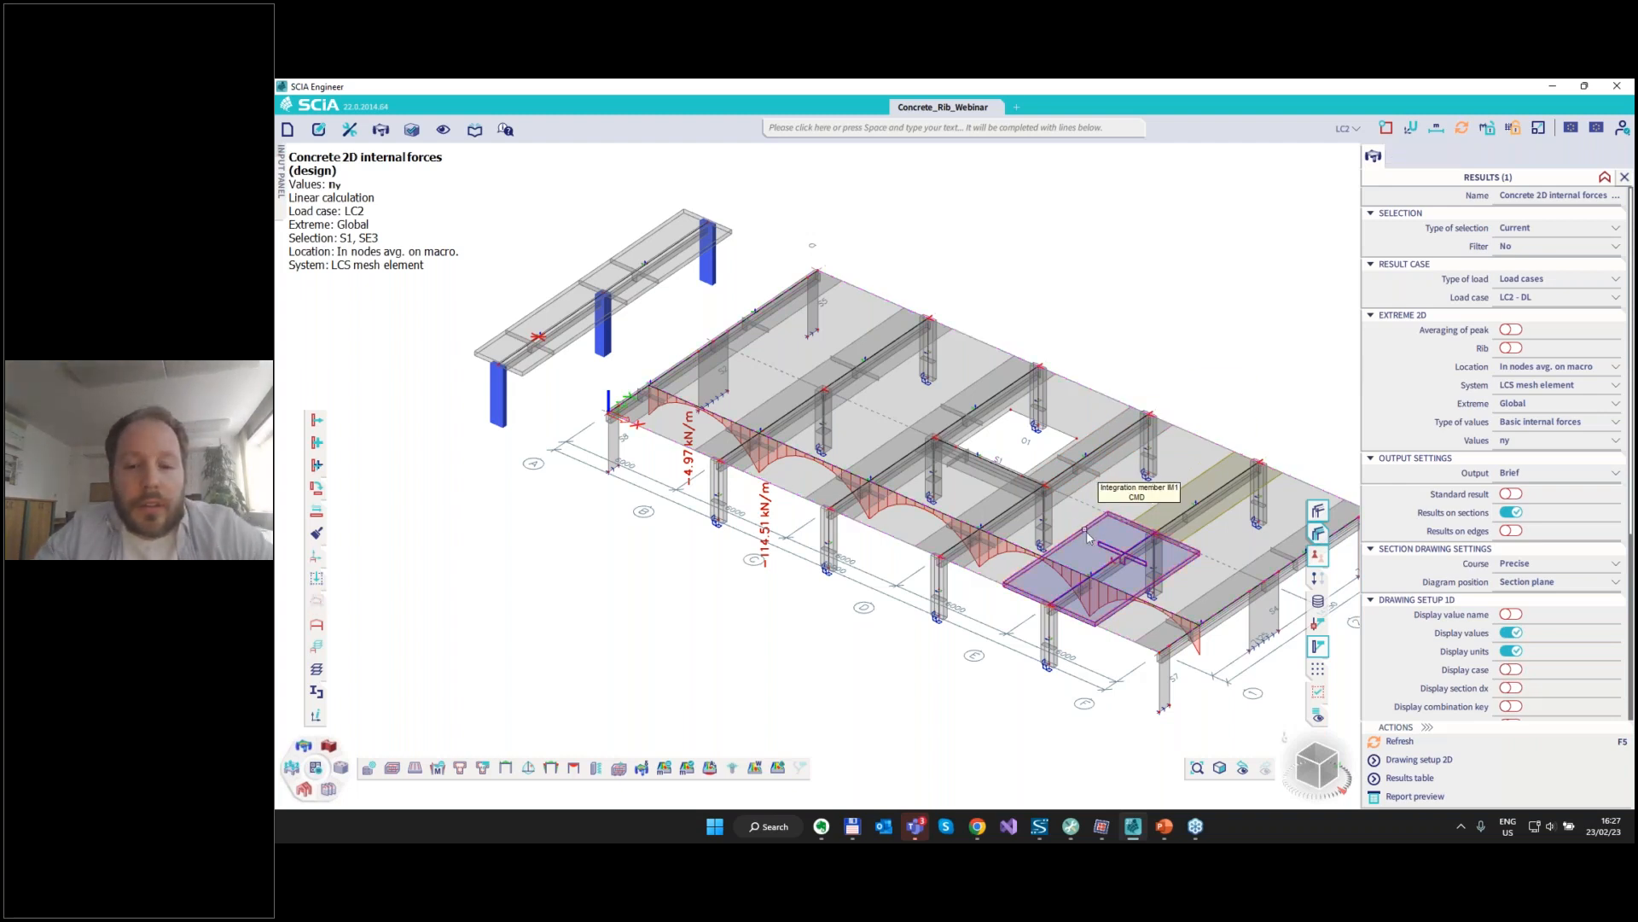
click(771, 408)
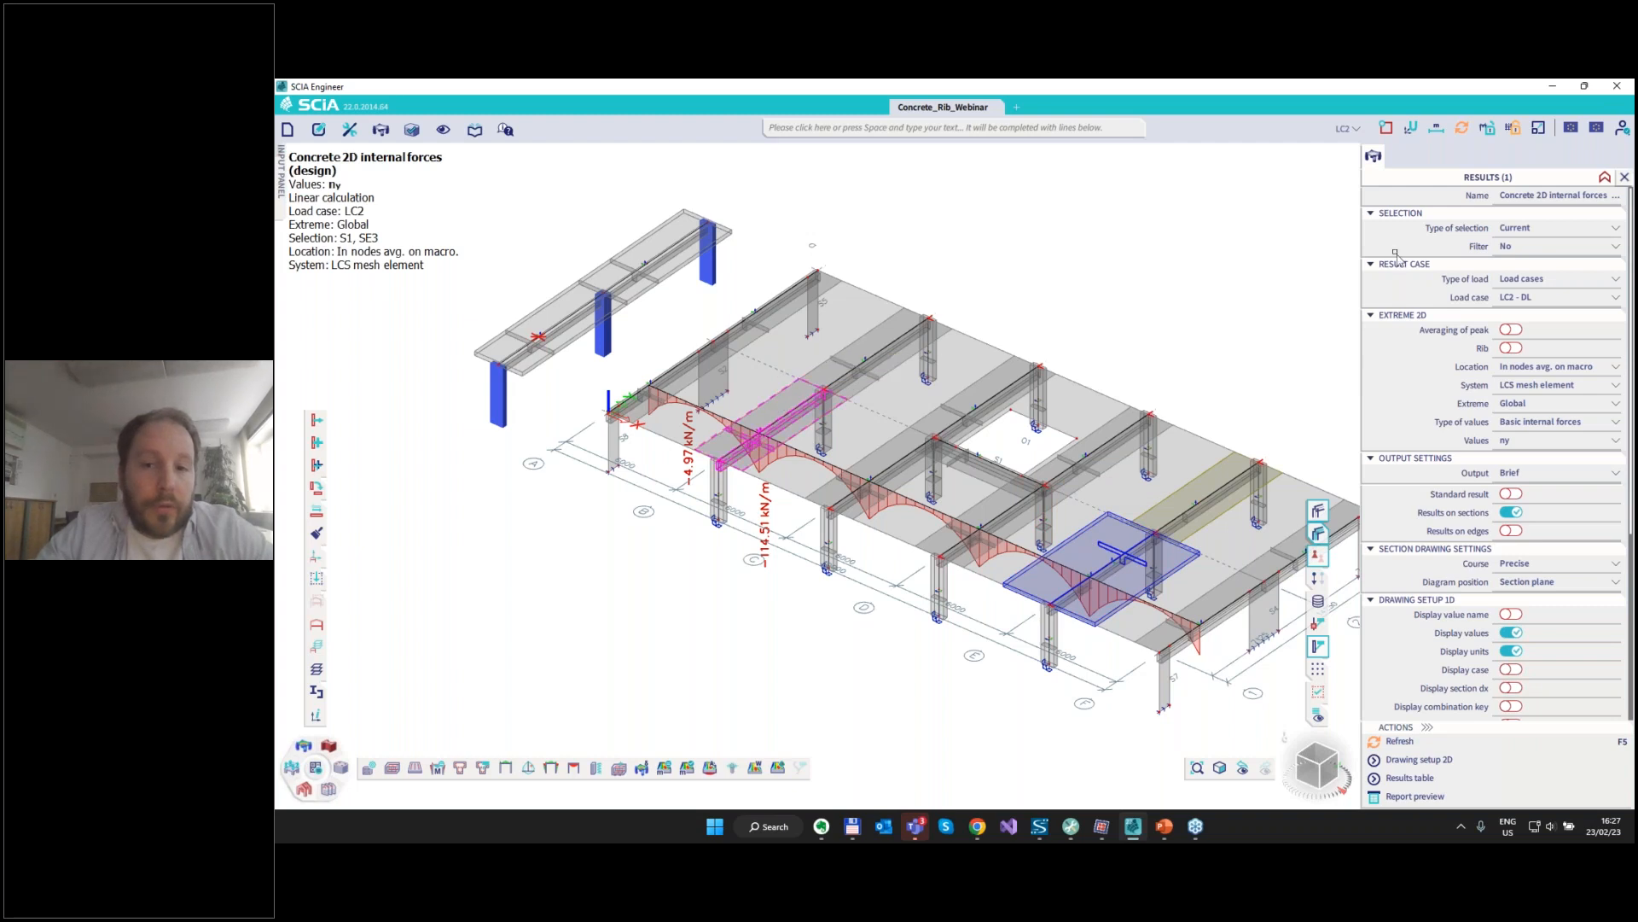
click(1400, 158)
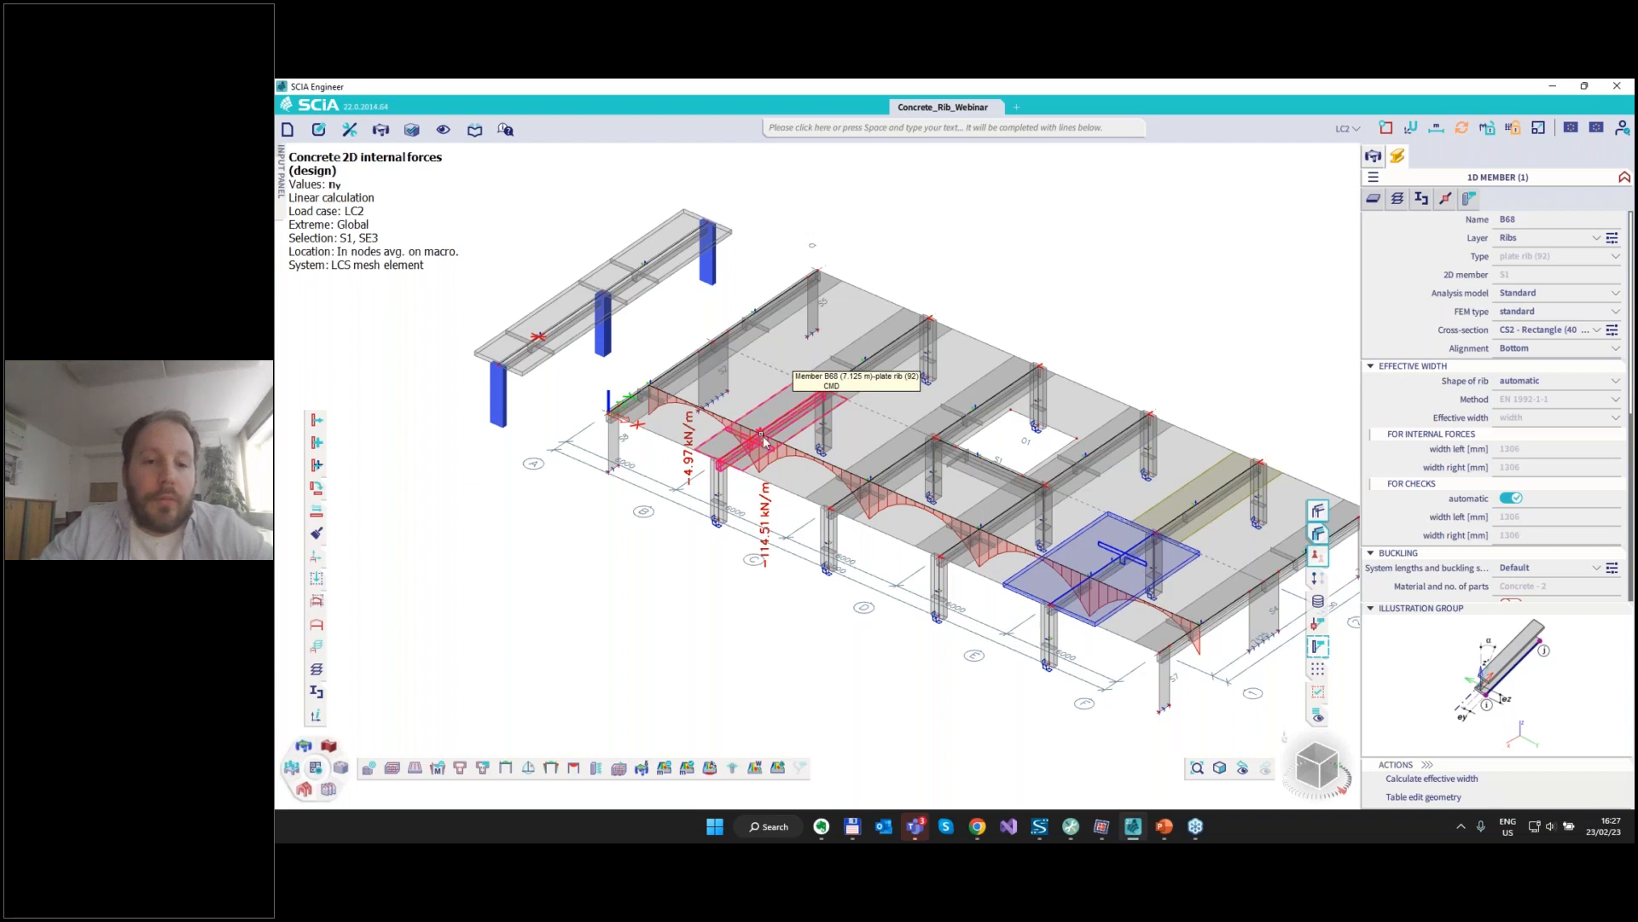
click(1614, 728)
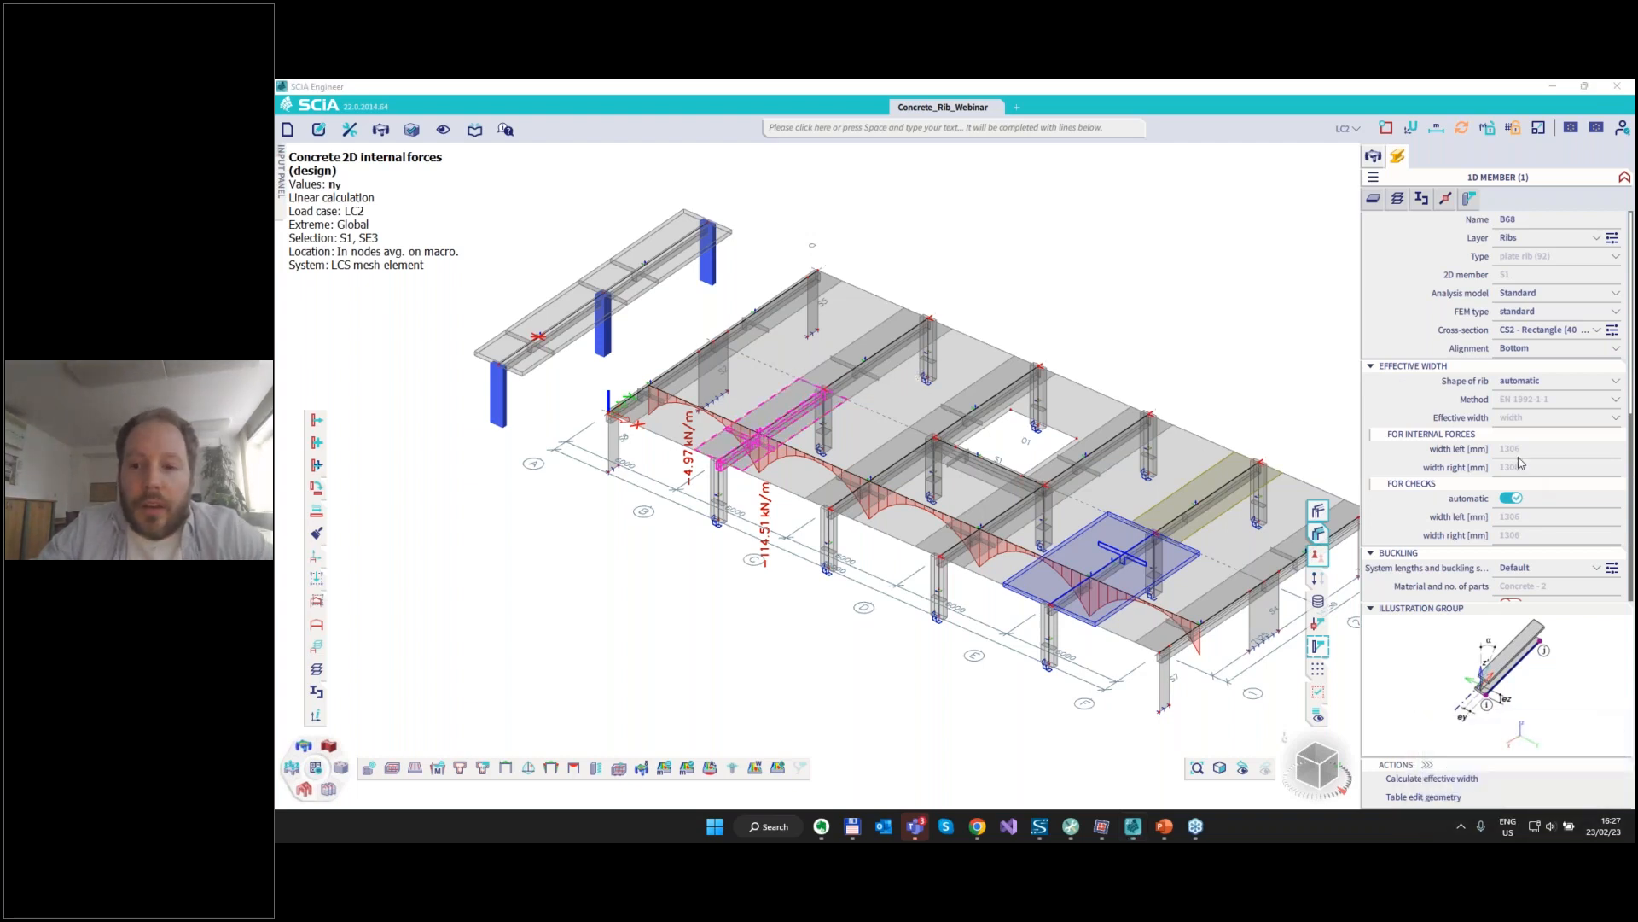
click(1521, 385)
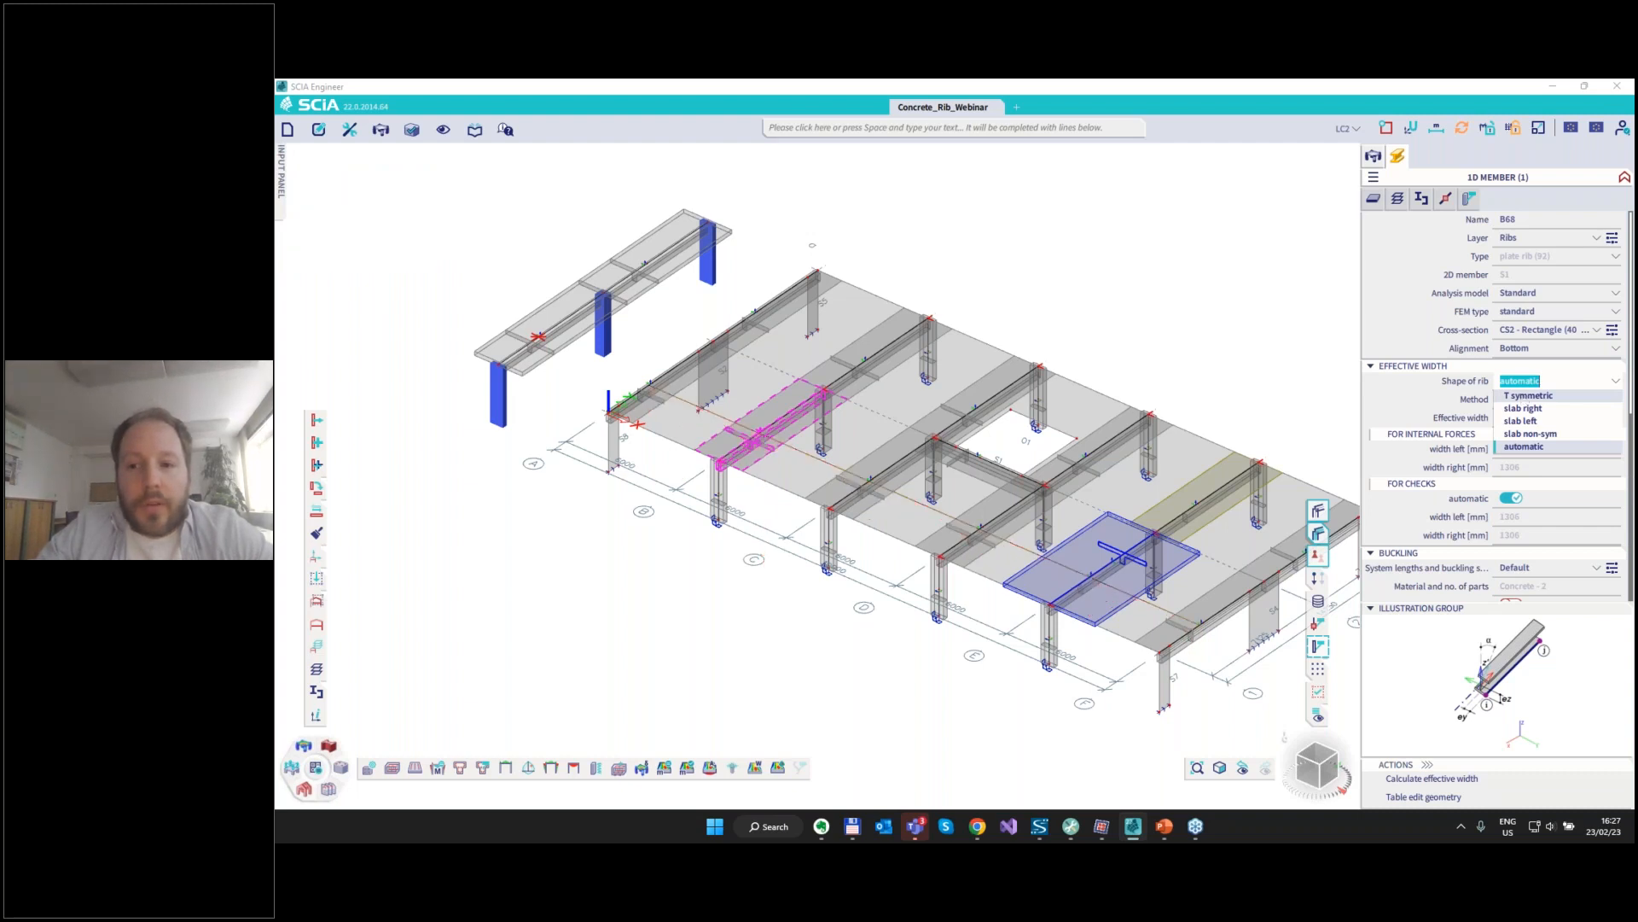
click(1529, 395)
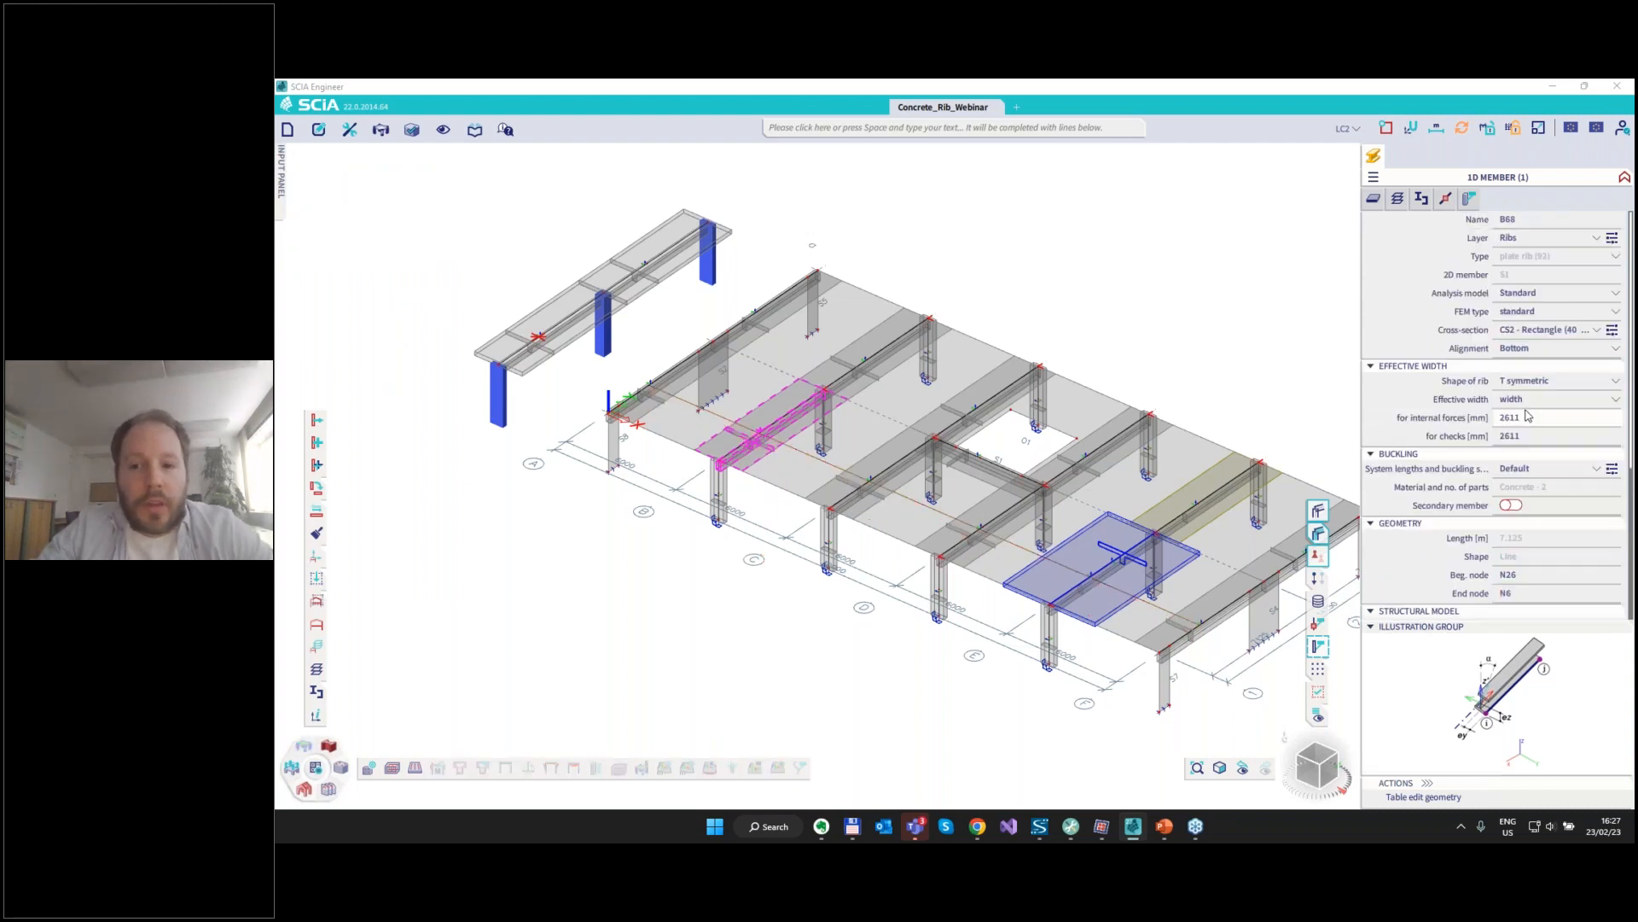
Set rib B68's effective width for internal forces to 5000 mm.
double_click(1520, 419)
text(5000)
key(Return)
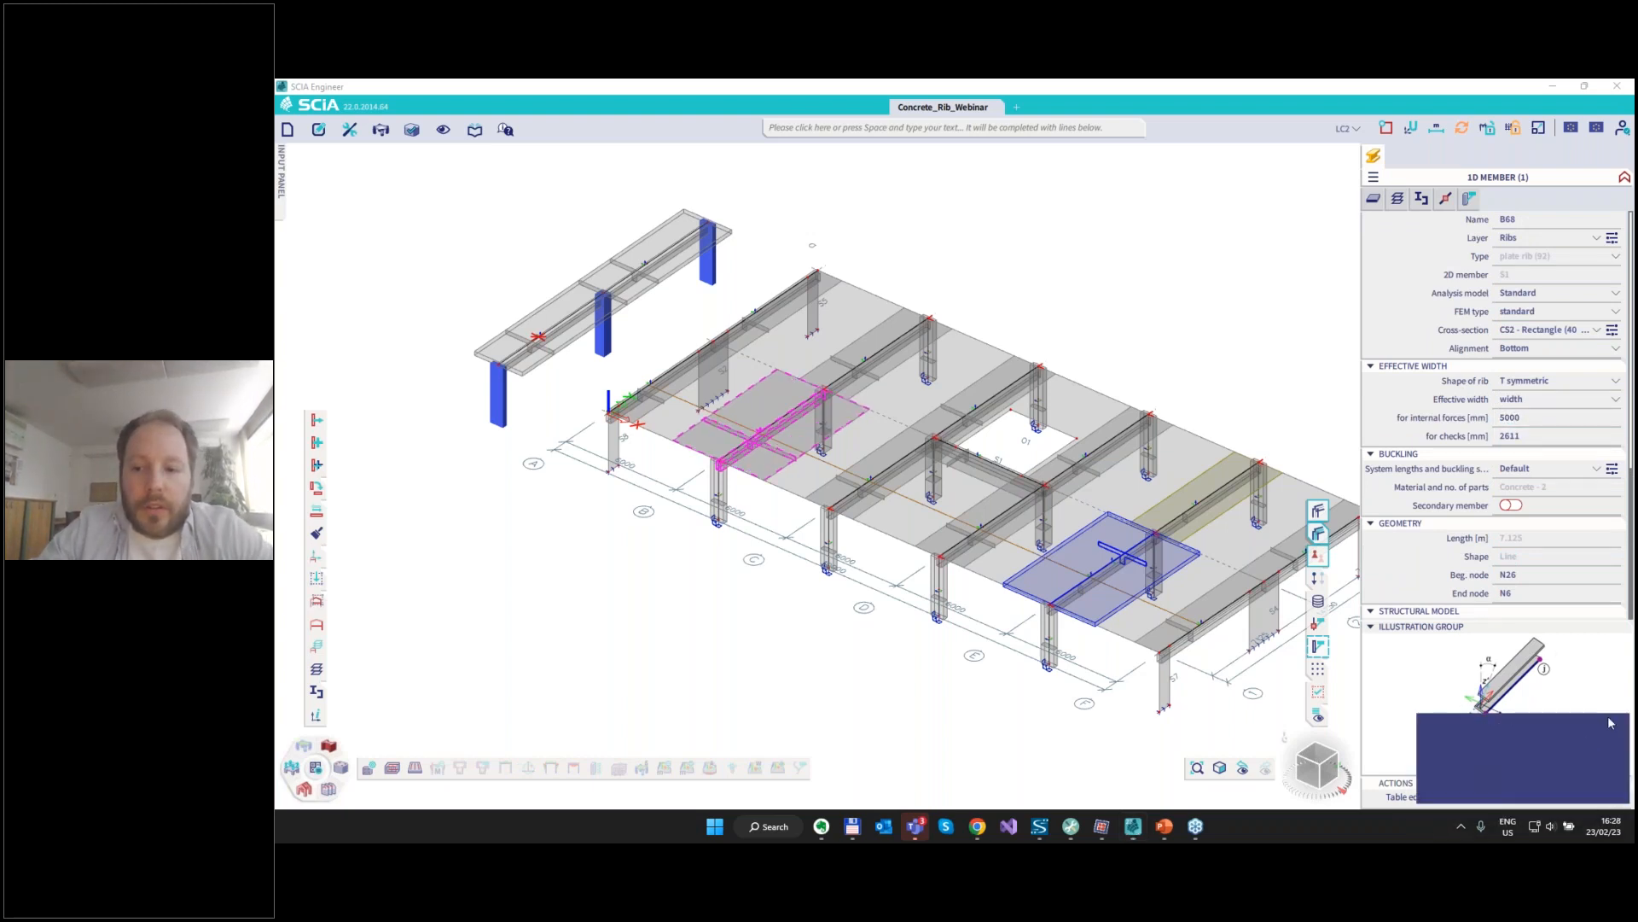
Switch to Microsoft Teams, change the account's availability status, and return to SCIA Engineer.
click(915, 826)
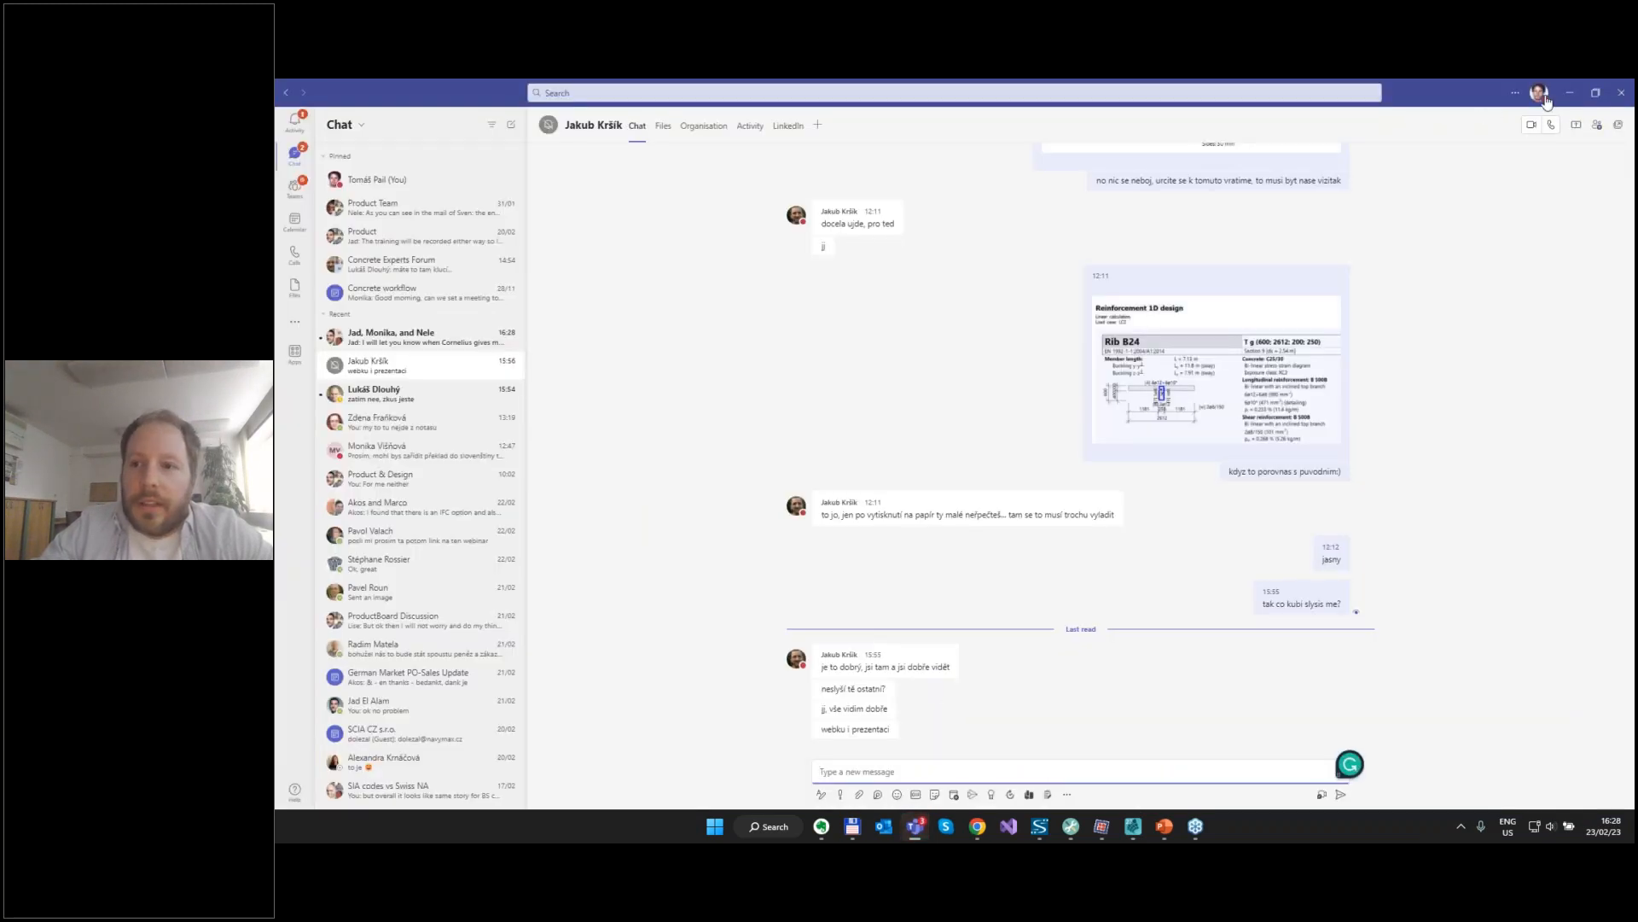
click(1542, 93)
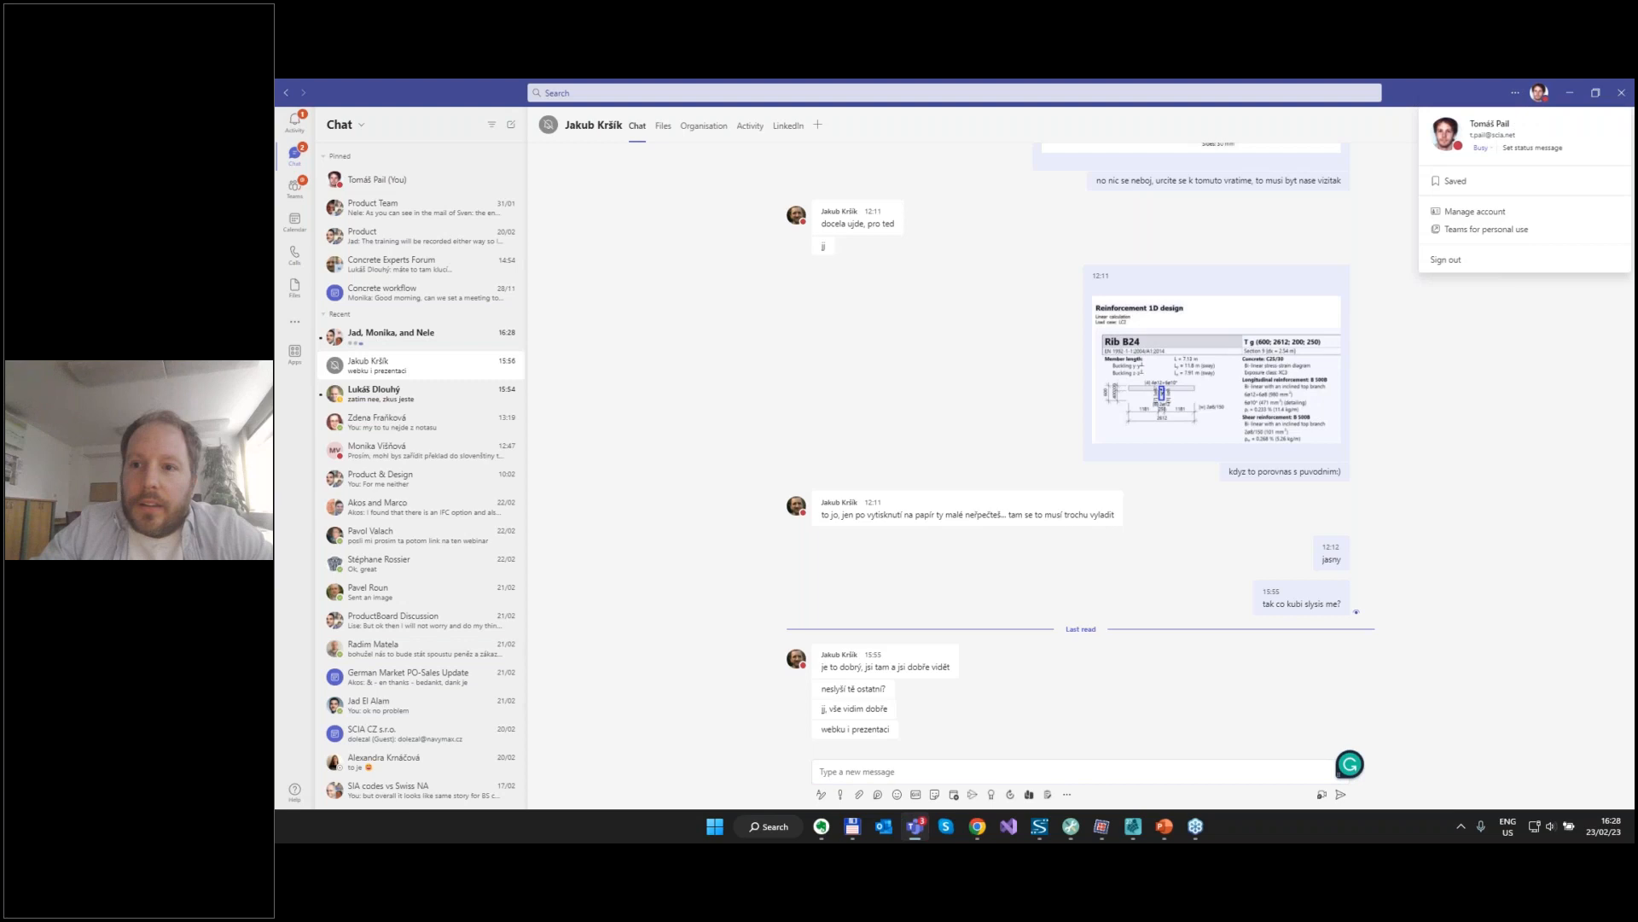
click(1481, 148)
click(1467, 213)
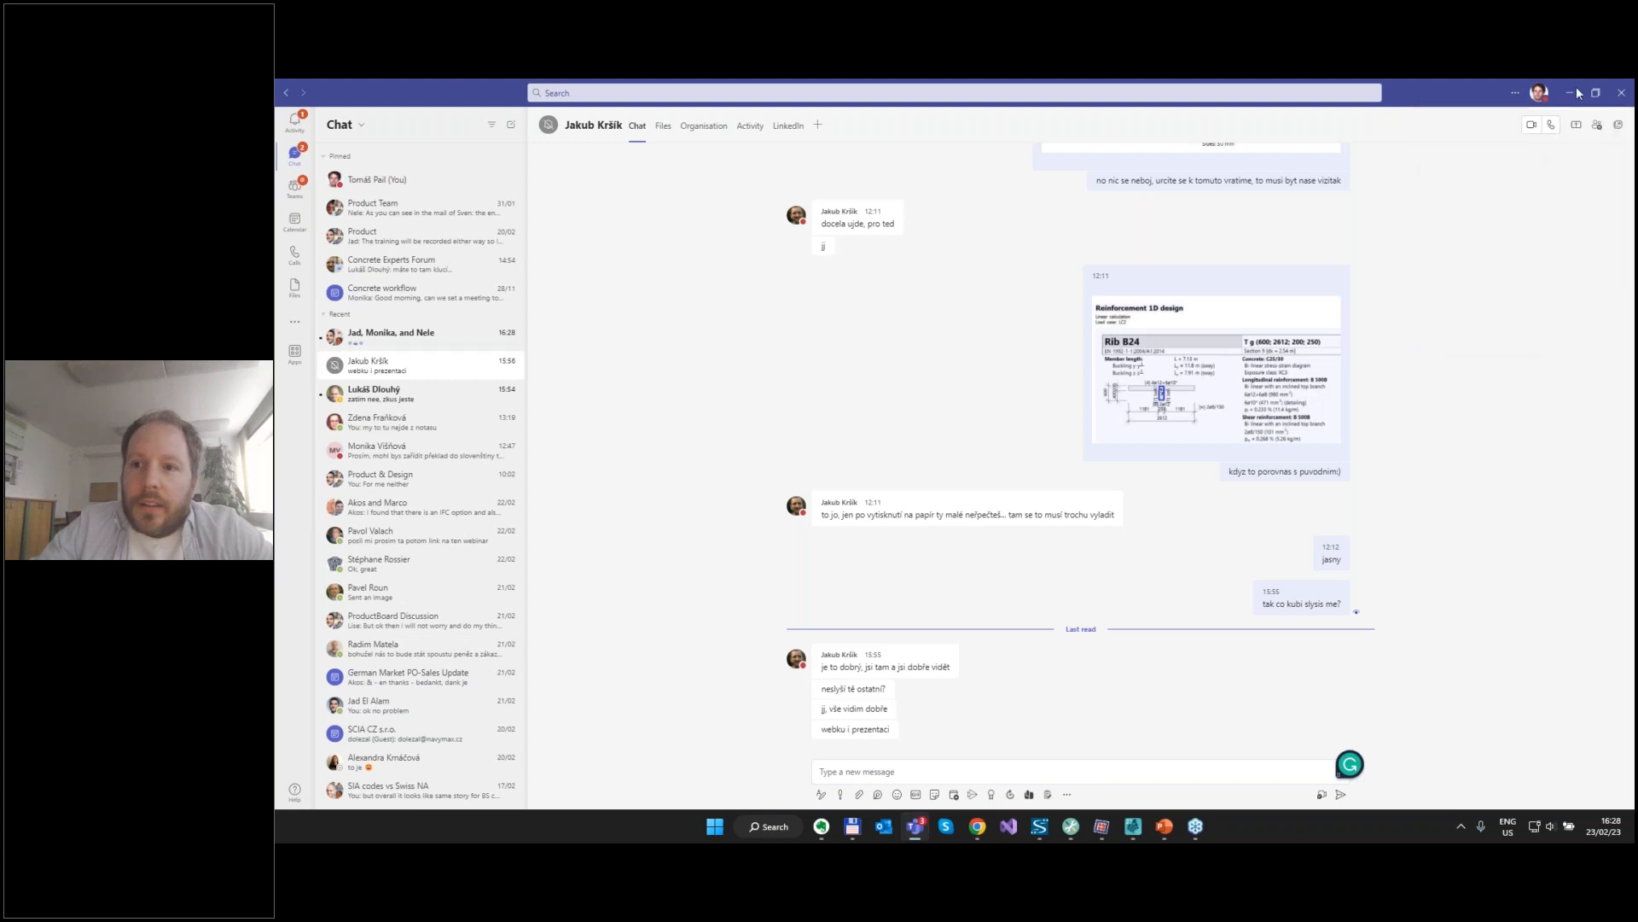
click(1570, 92)
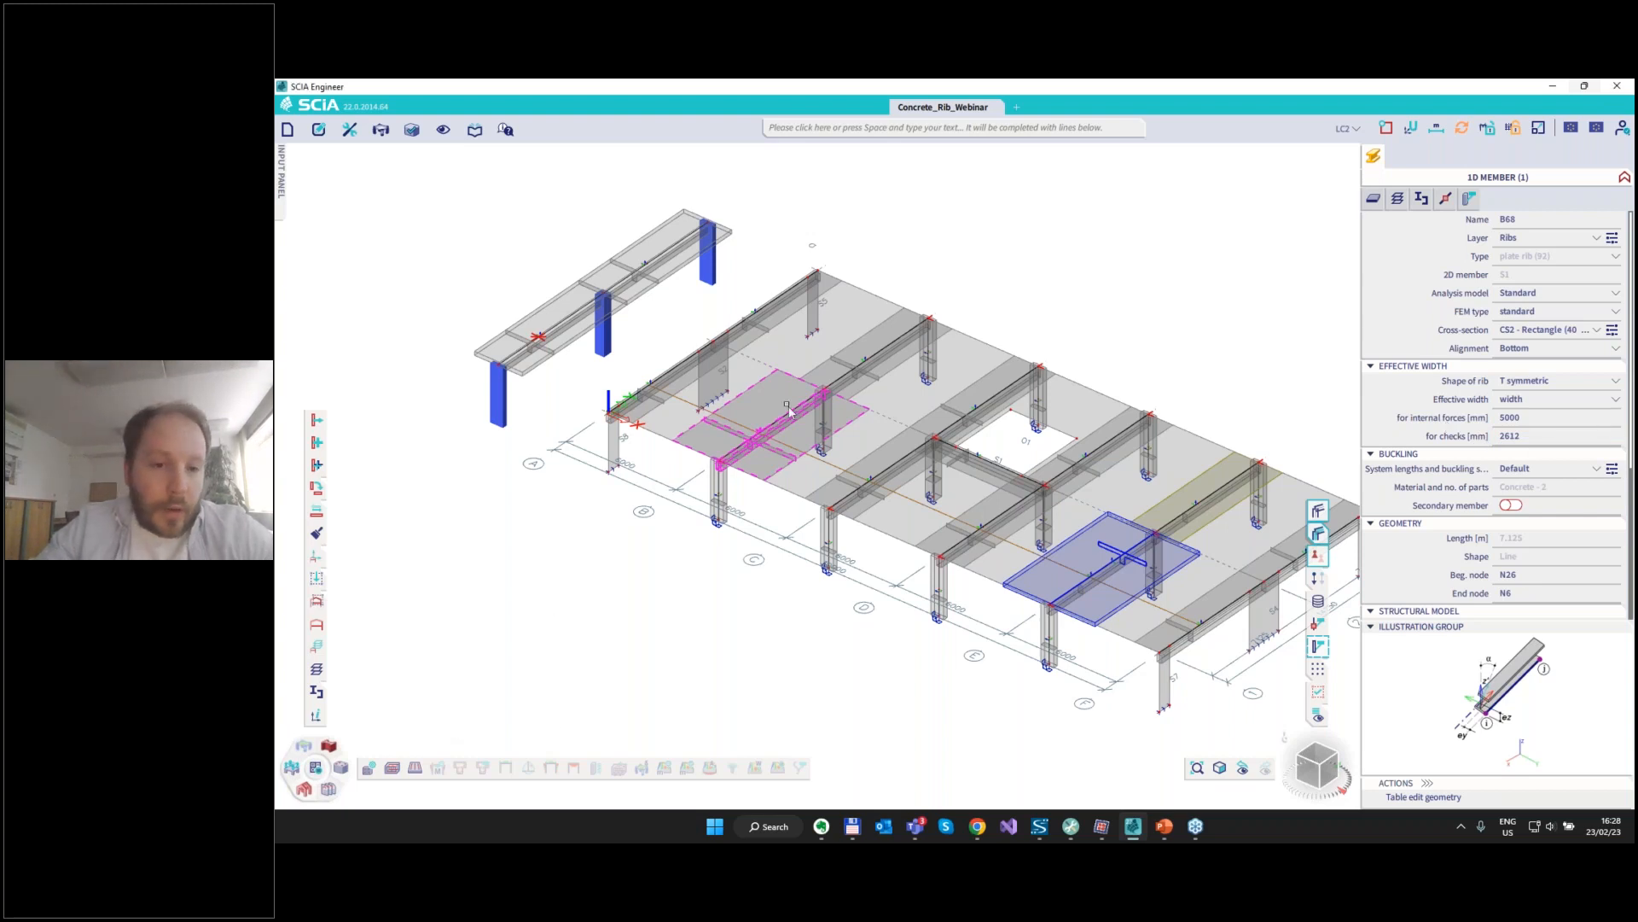
Recalculate the model with the modified rib width and clear the selection.
click(317, 765)
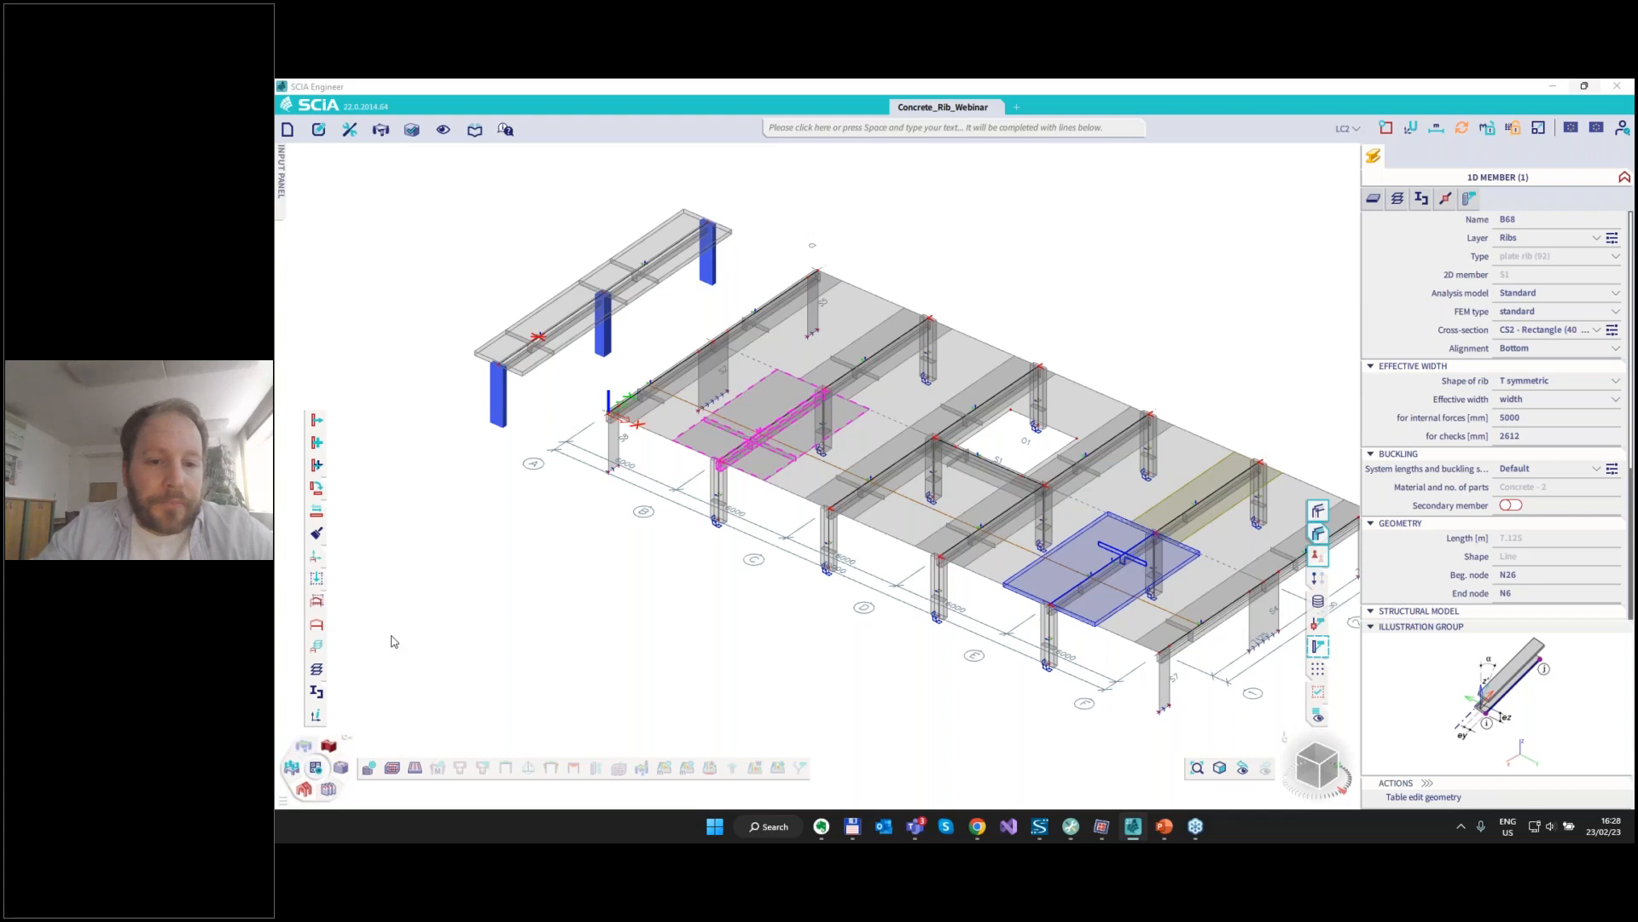
key(Return)
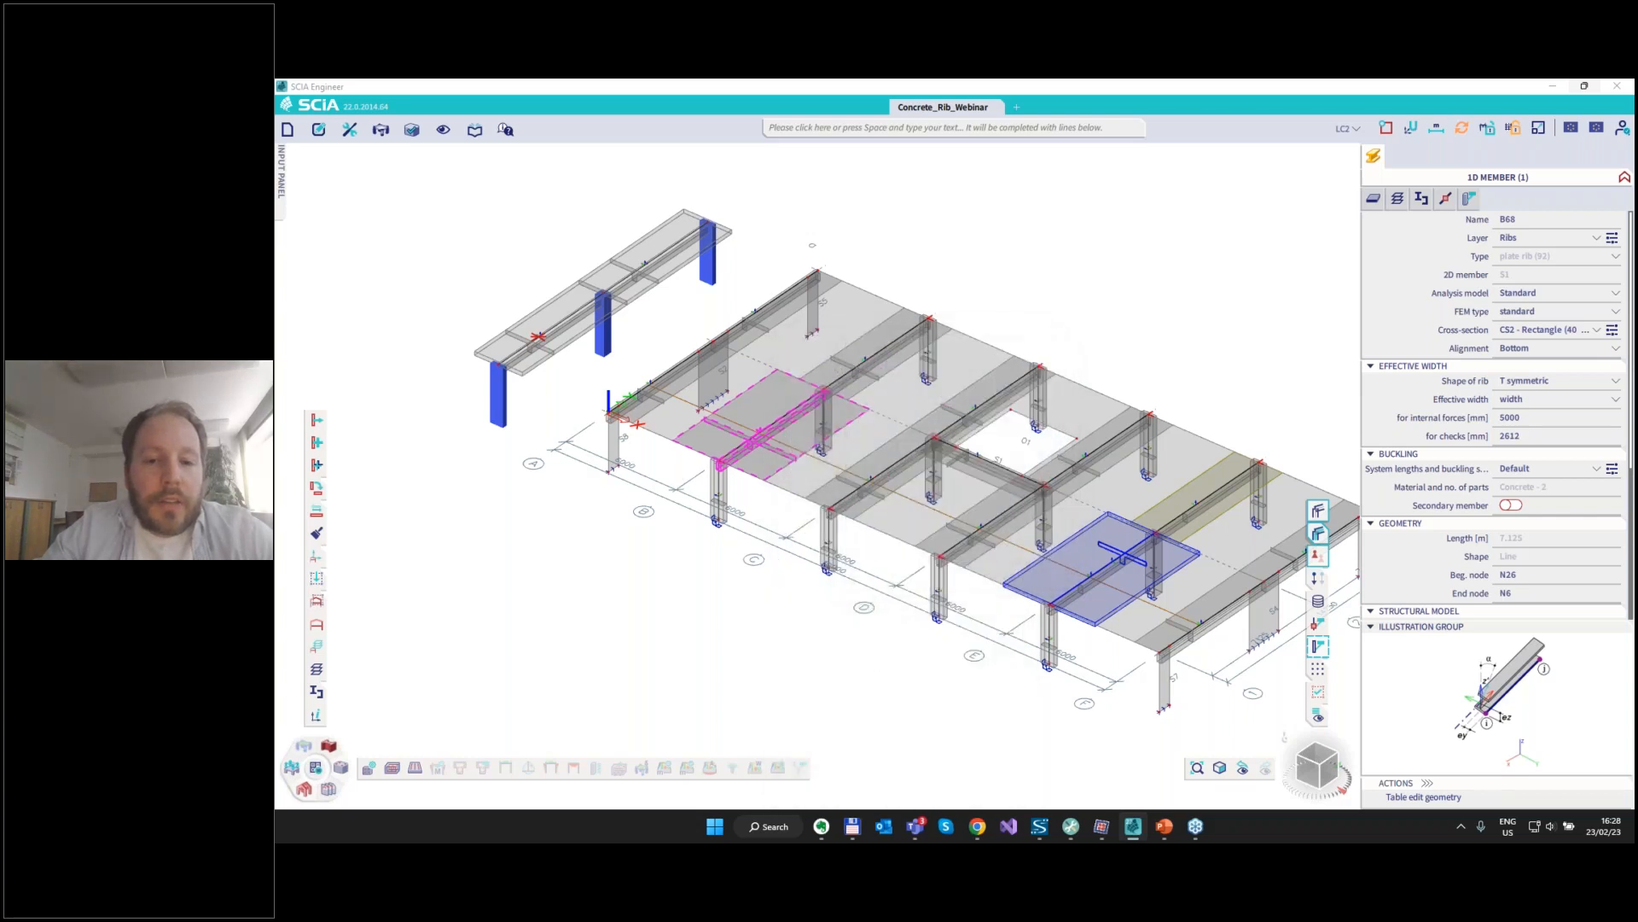
click(1038, 523)
key(Escape)
Display the required 1D reinforcement As,ult for LC2 on rib B68, T-beam B45 and integration member IM1.
click(735, 398)
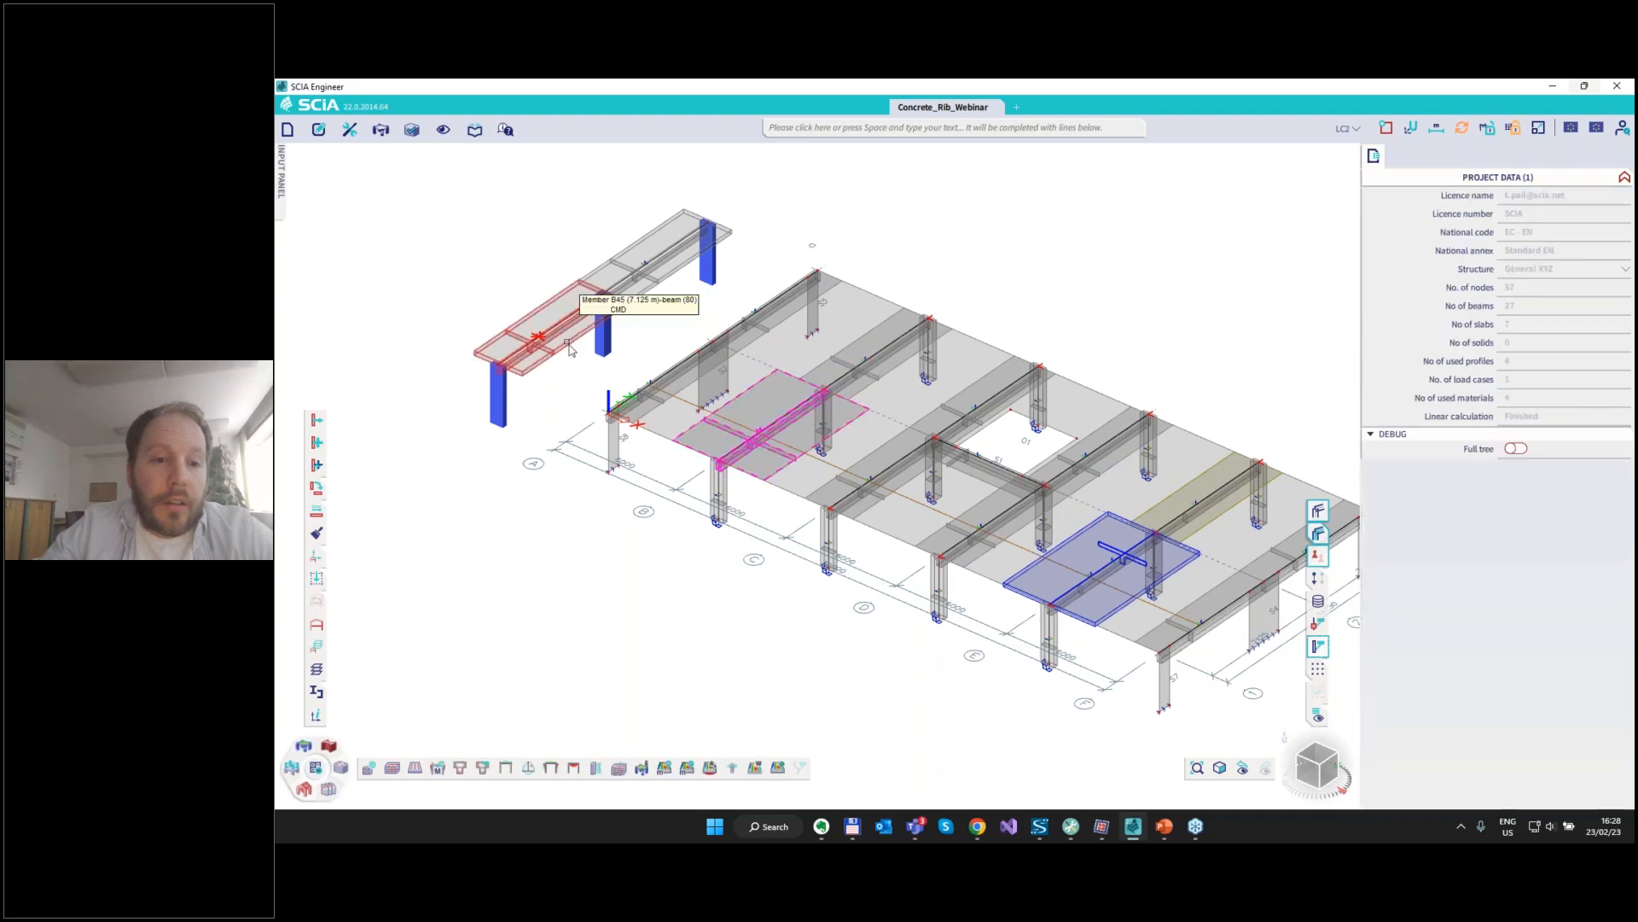
click(570, 349)
click(1067, 543)
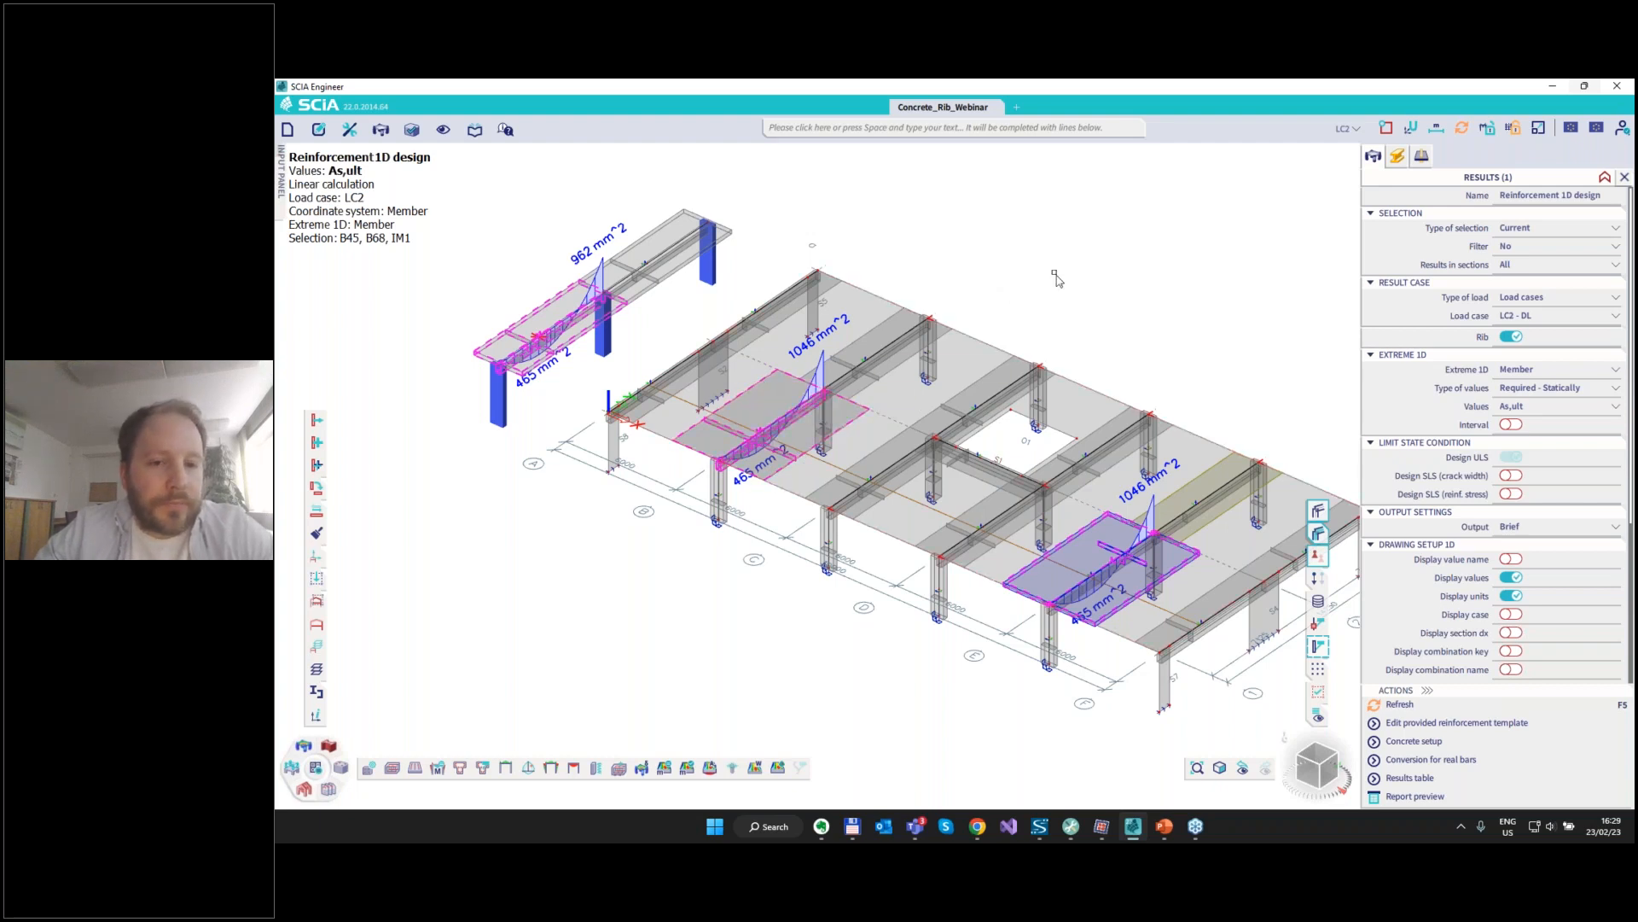
Set the left and right extents of integration member IM1's rectangular integration shape to 3 m each.
key(Escape)
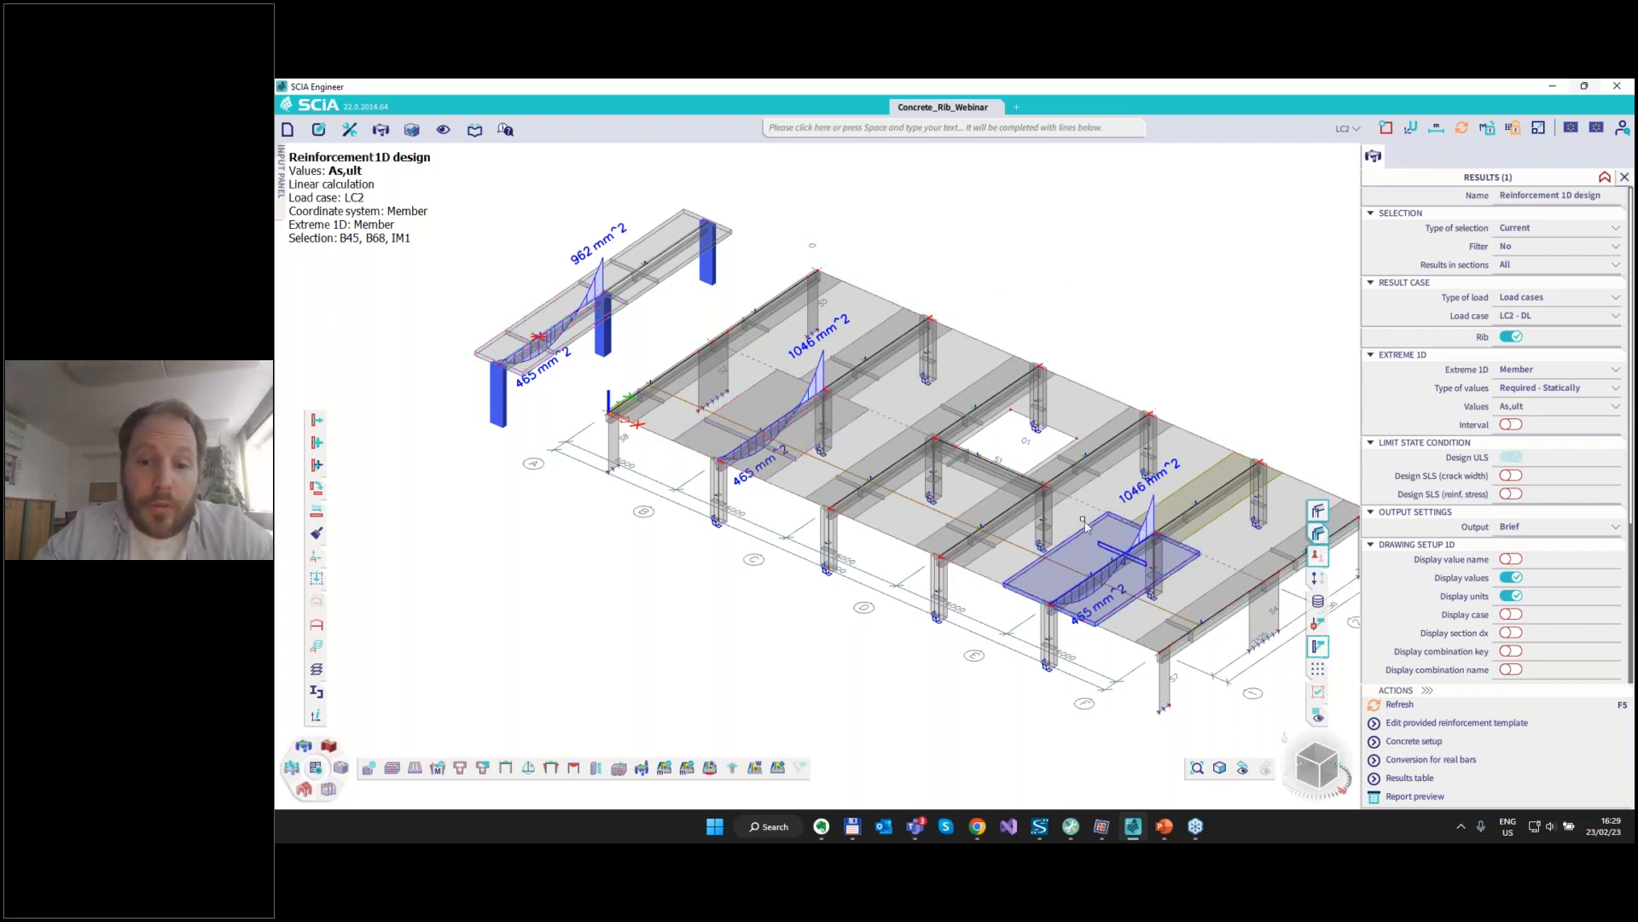
click(1082, 536)
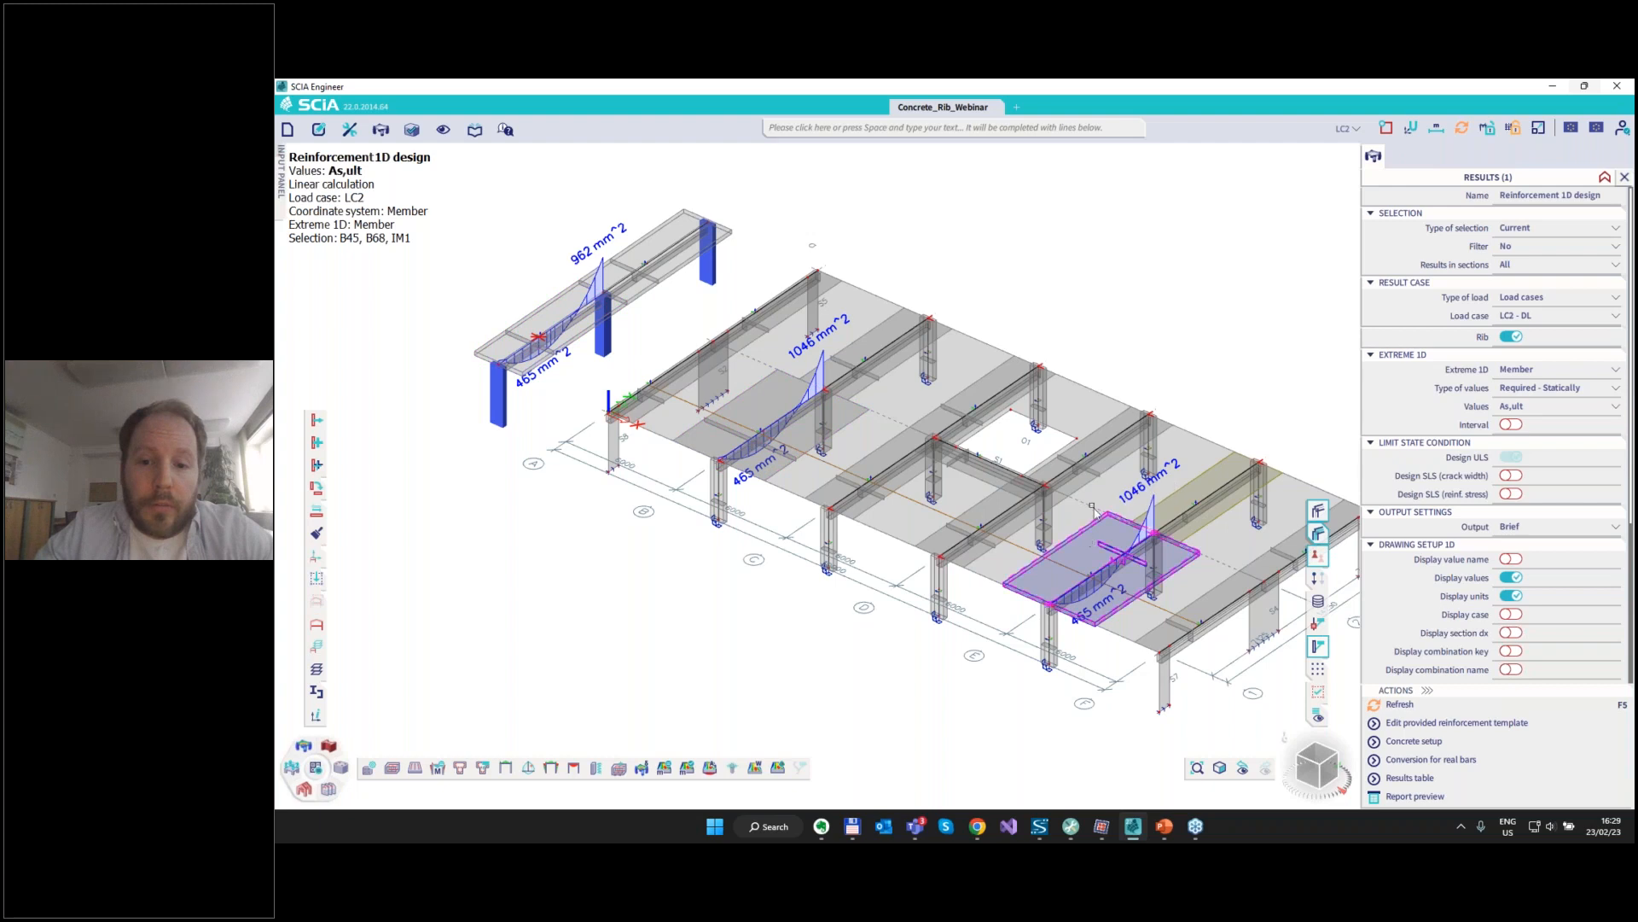
click(1397, 155)
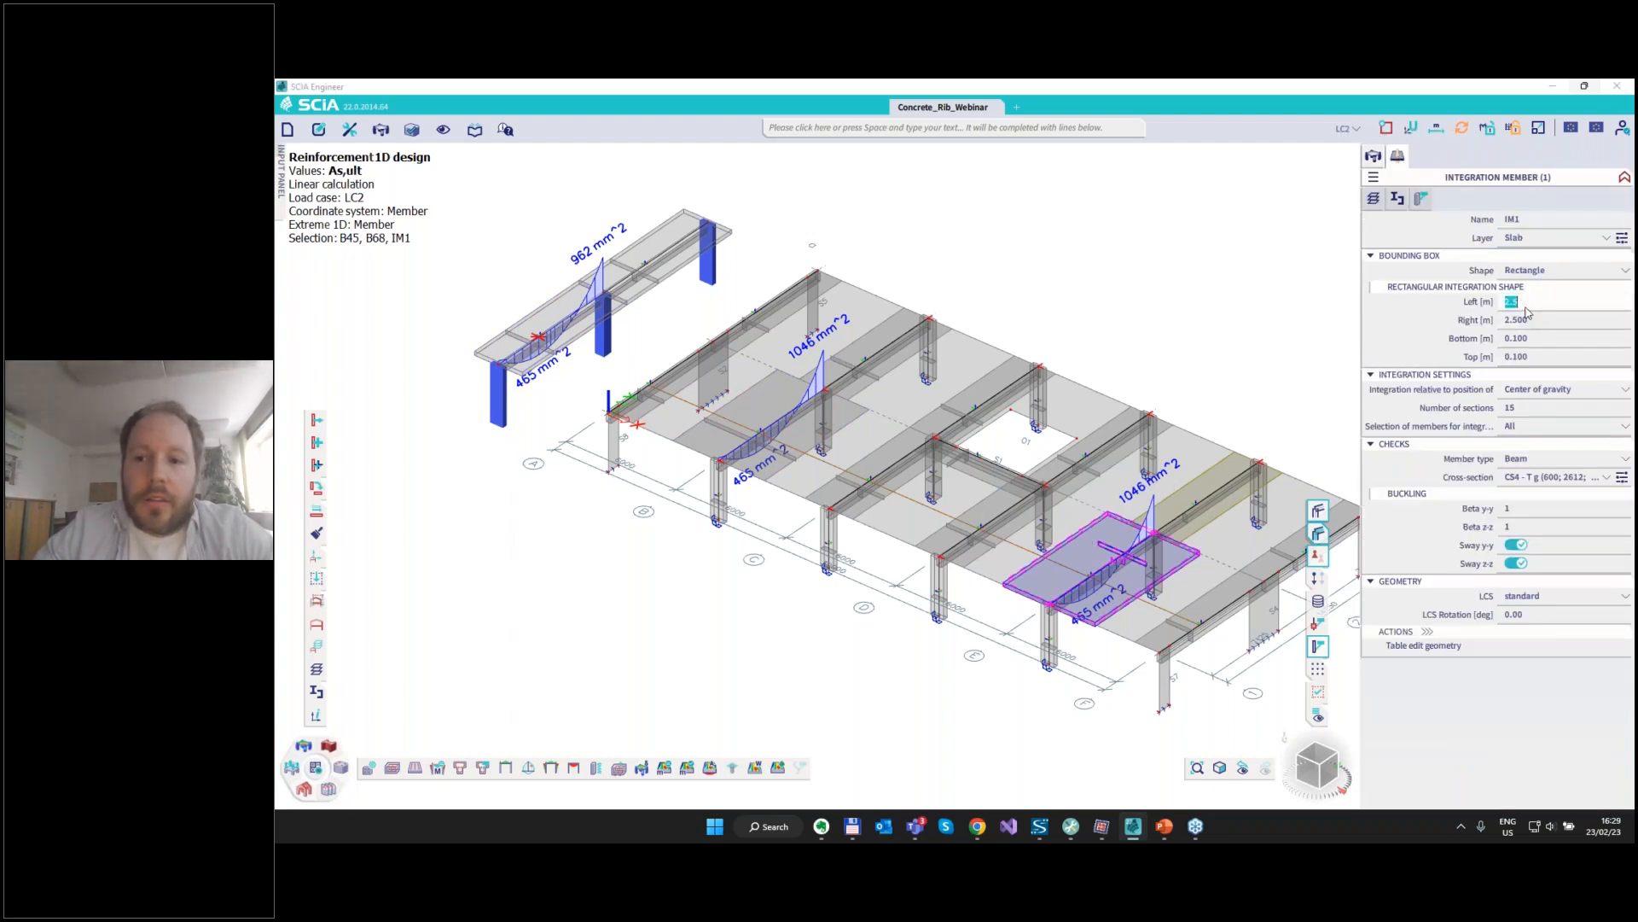
text(3)
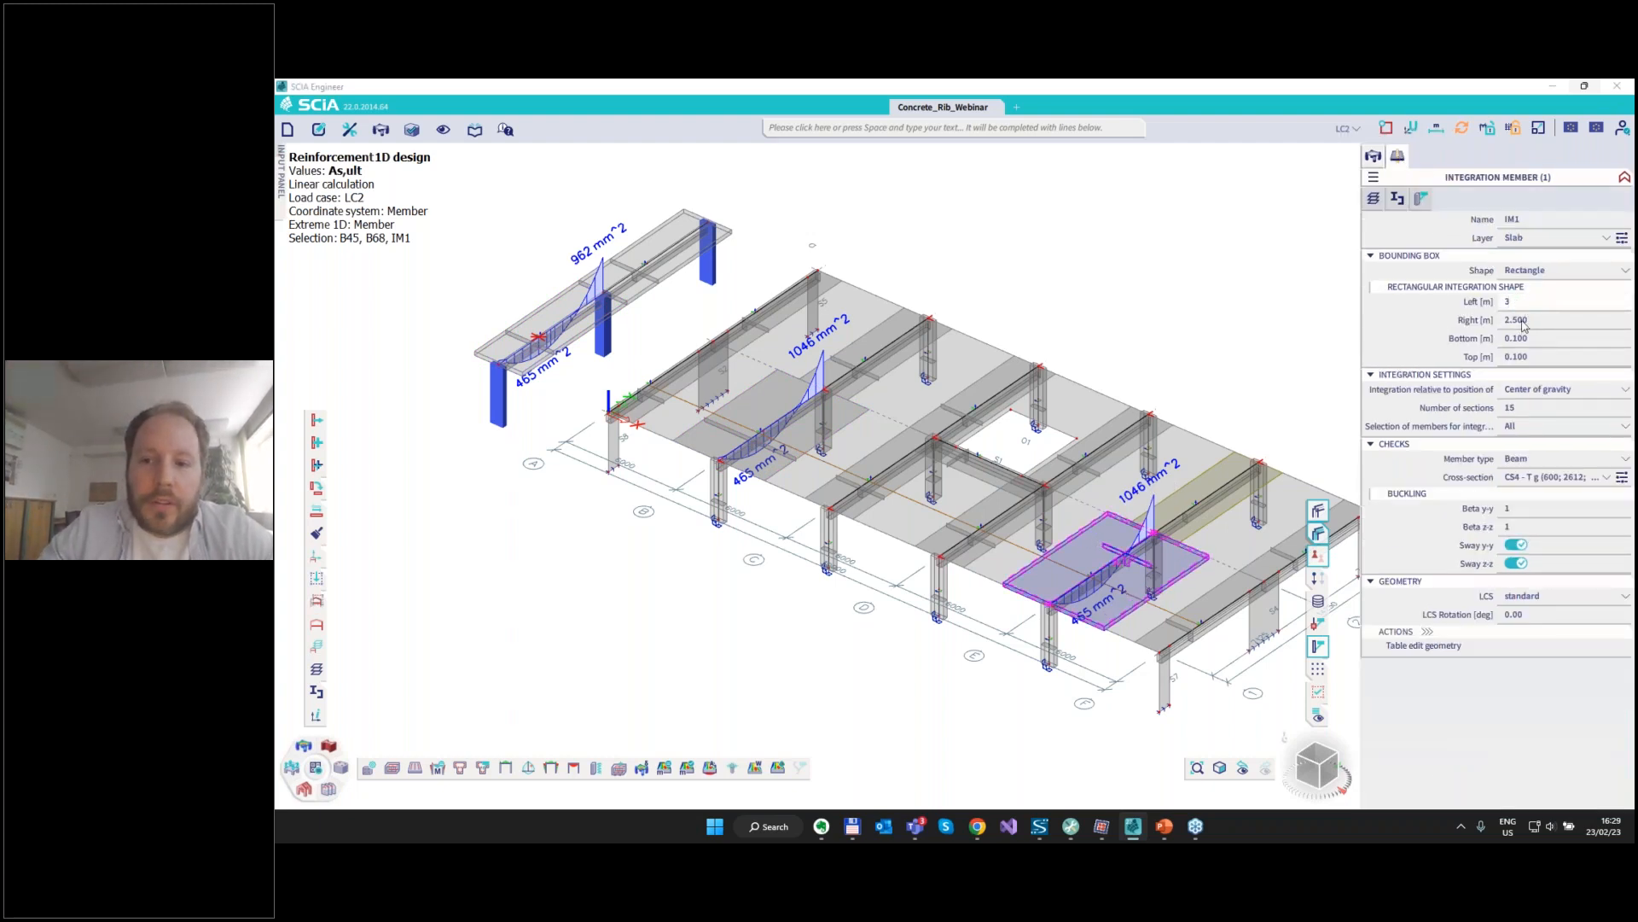
click(1524, 321)
text(3)
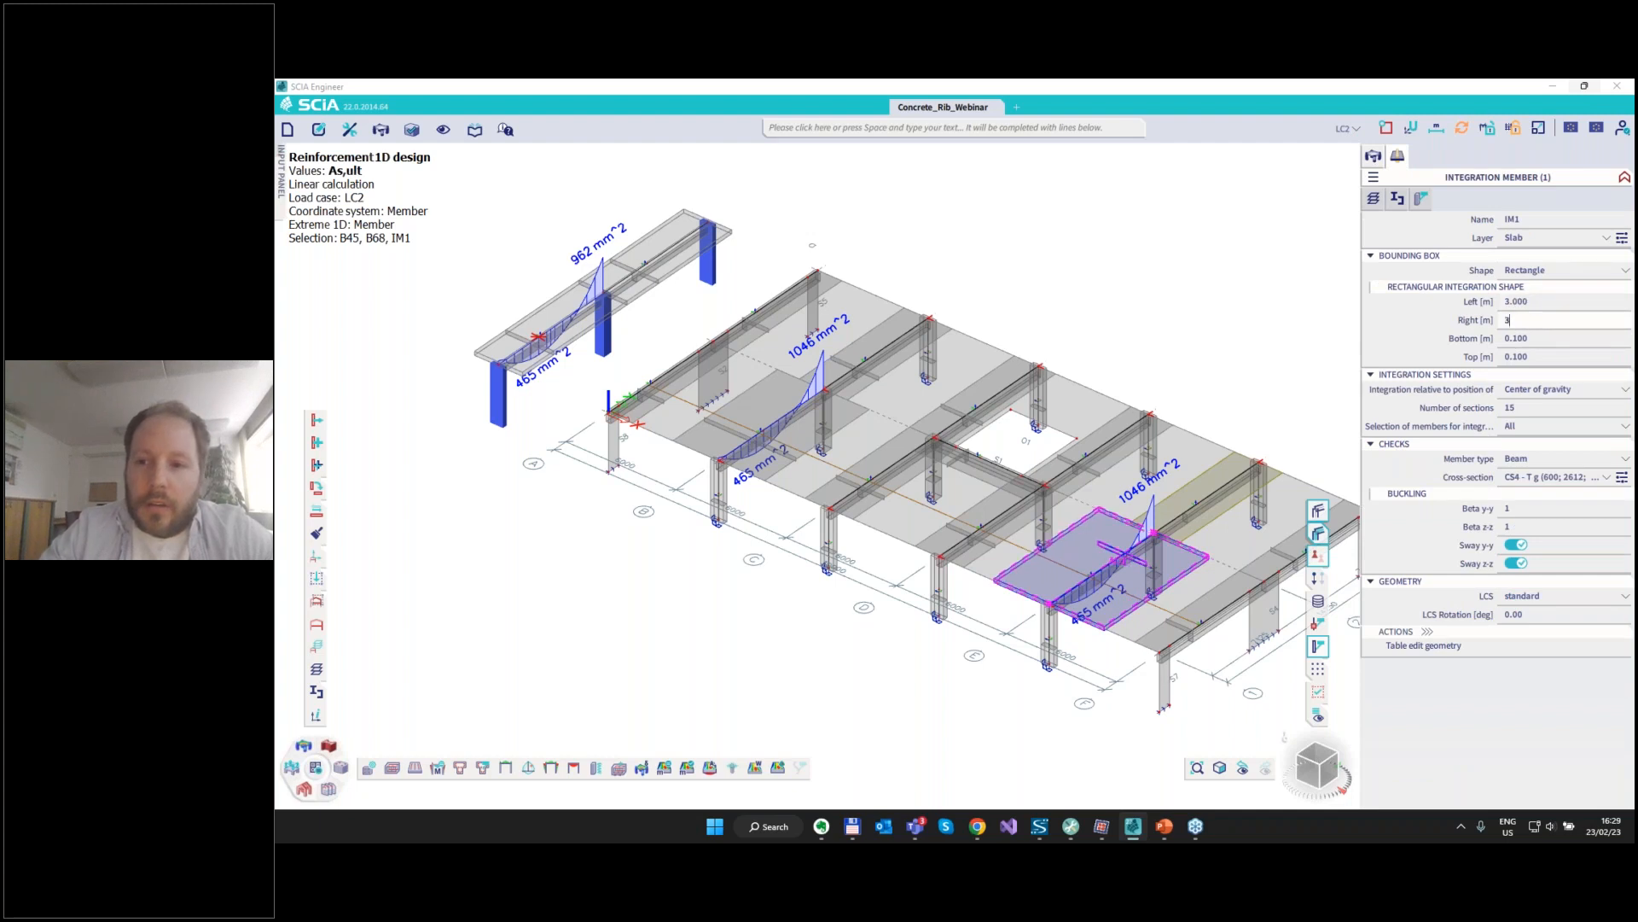
key(Return)
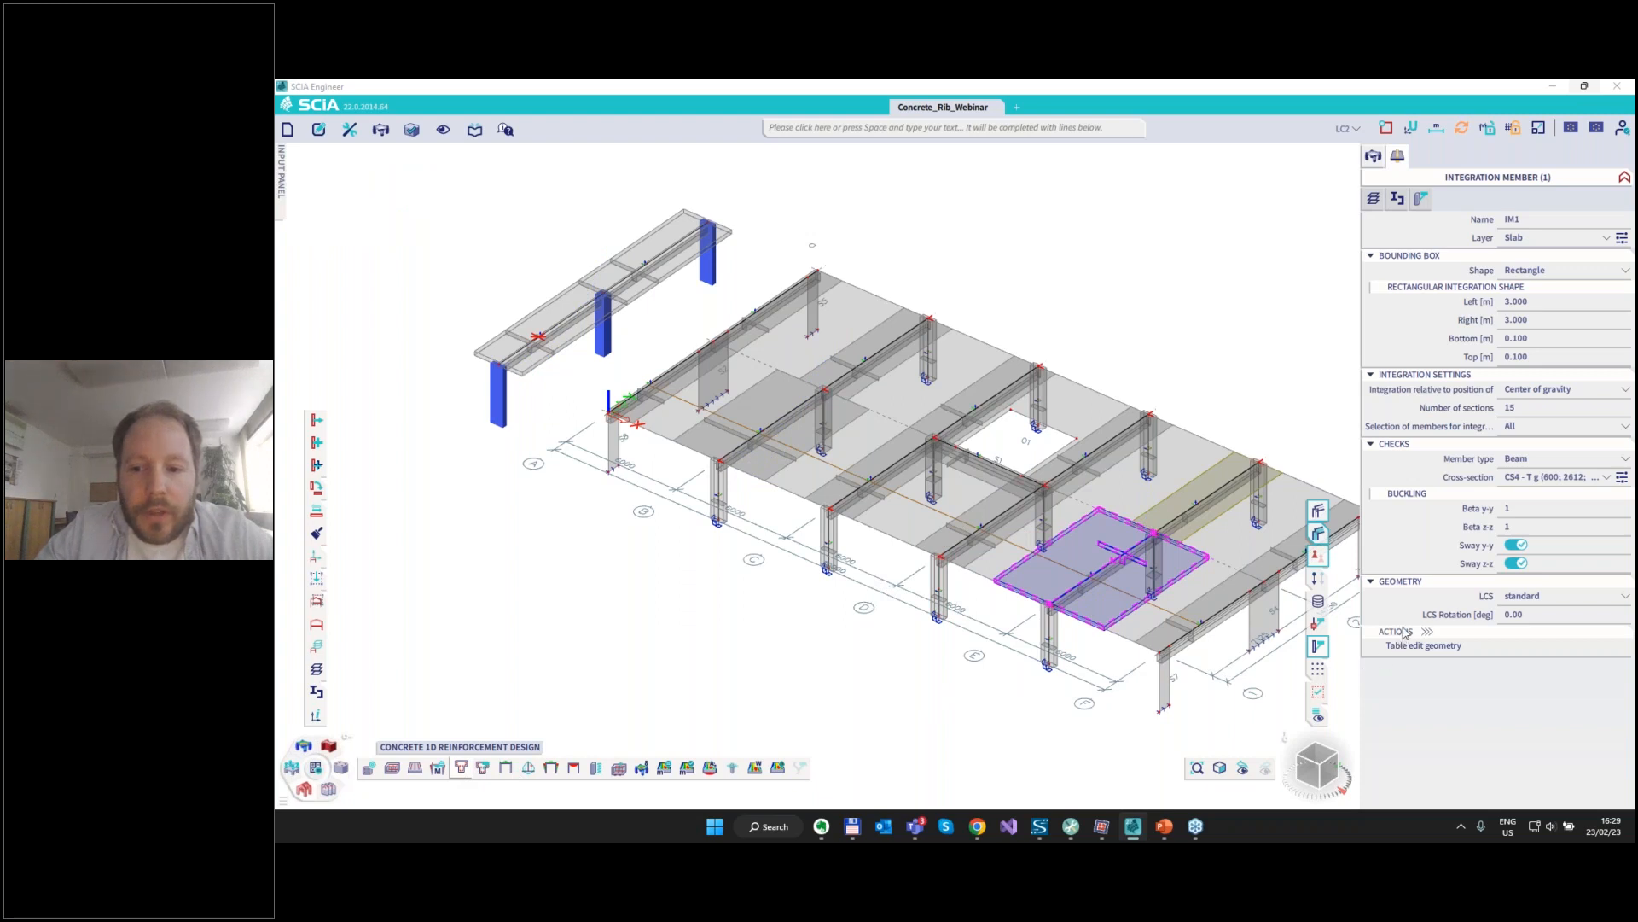
Refresh the 1D reinforcement design for integration member IM1 and compare its As,ult with T-beam B45.
click(1399, 703)
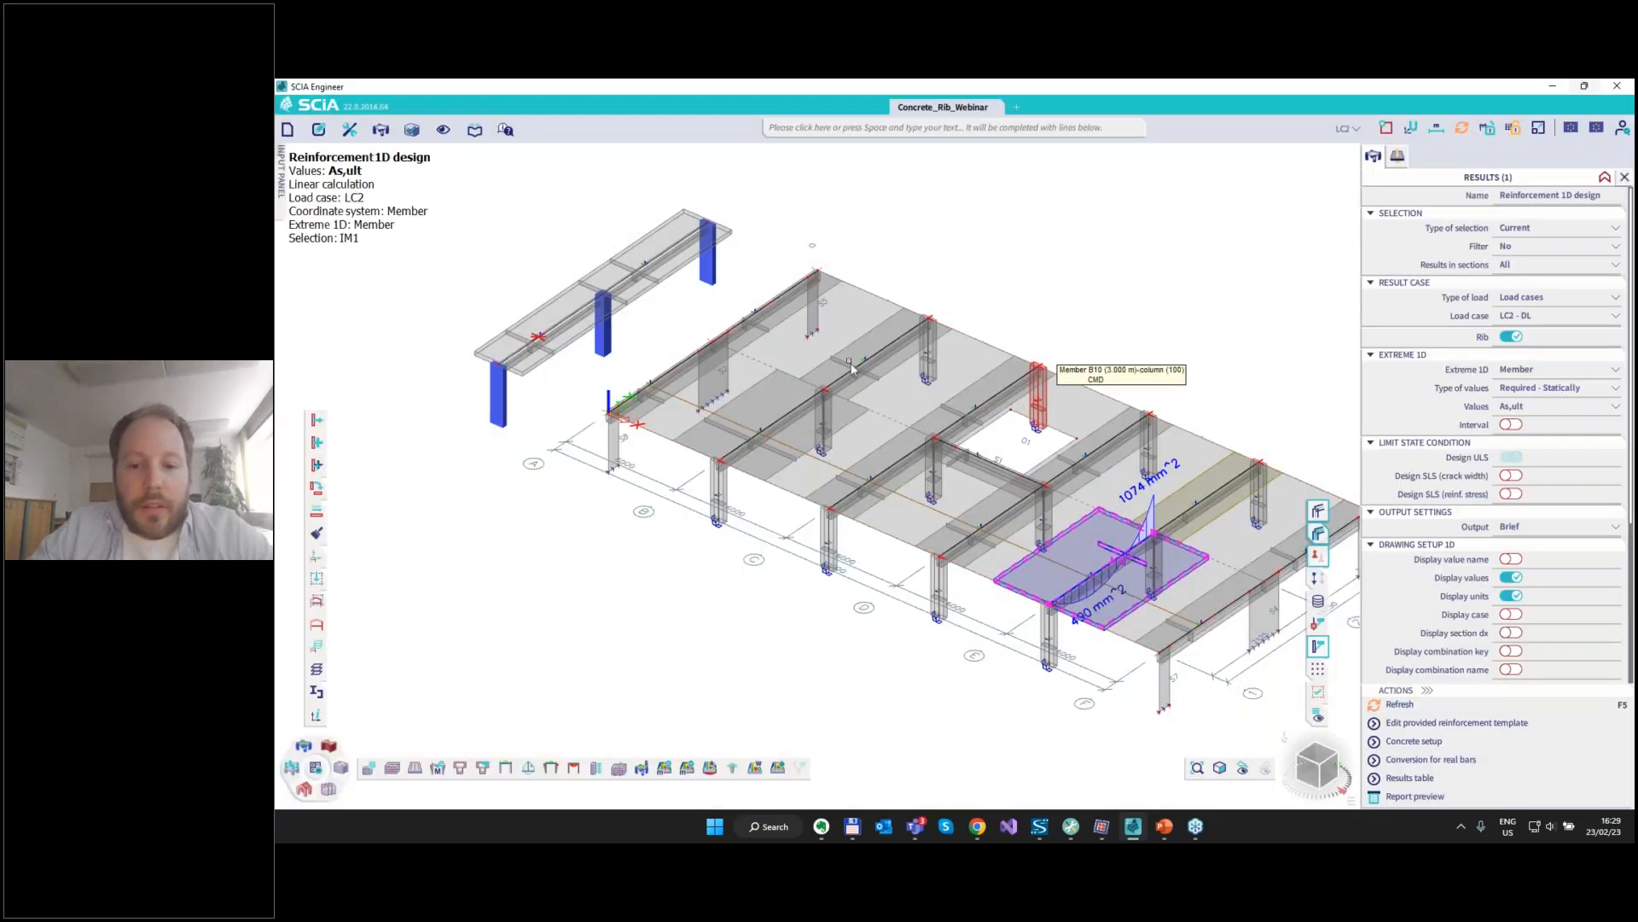
click(1376, 708)
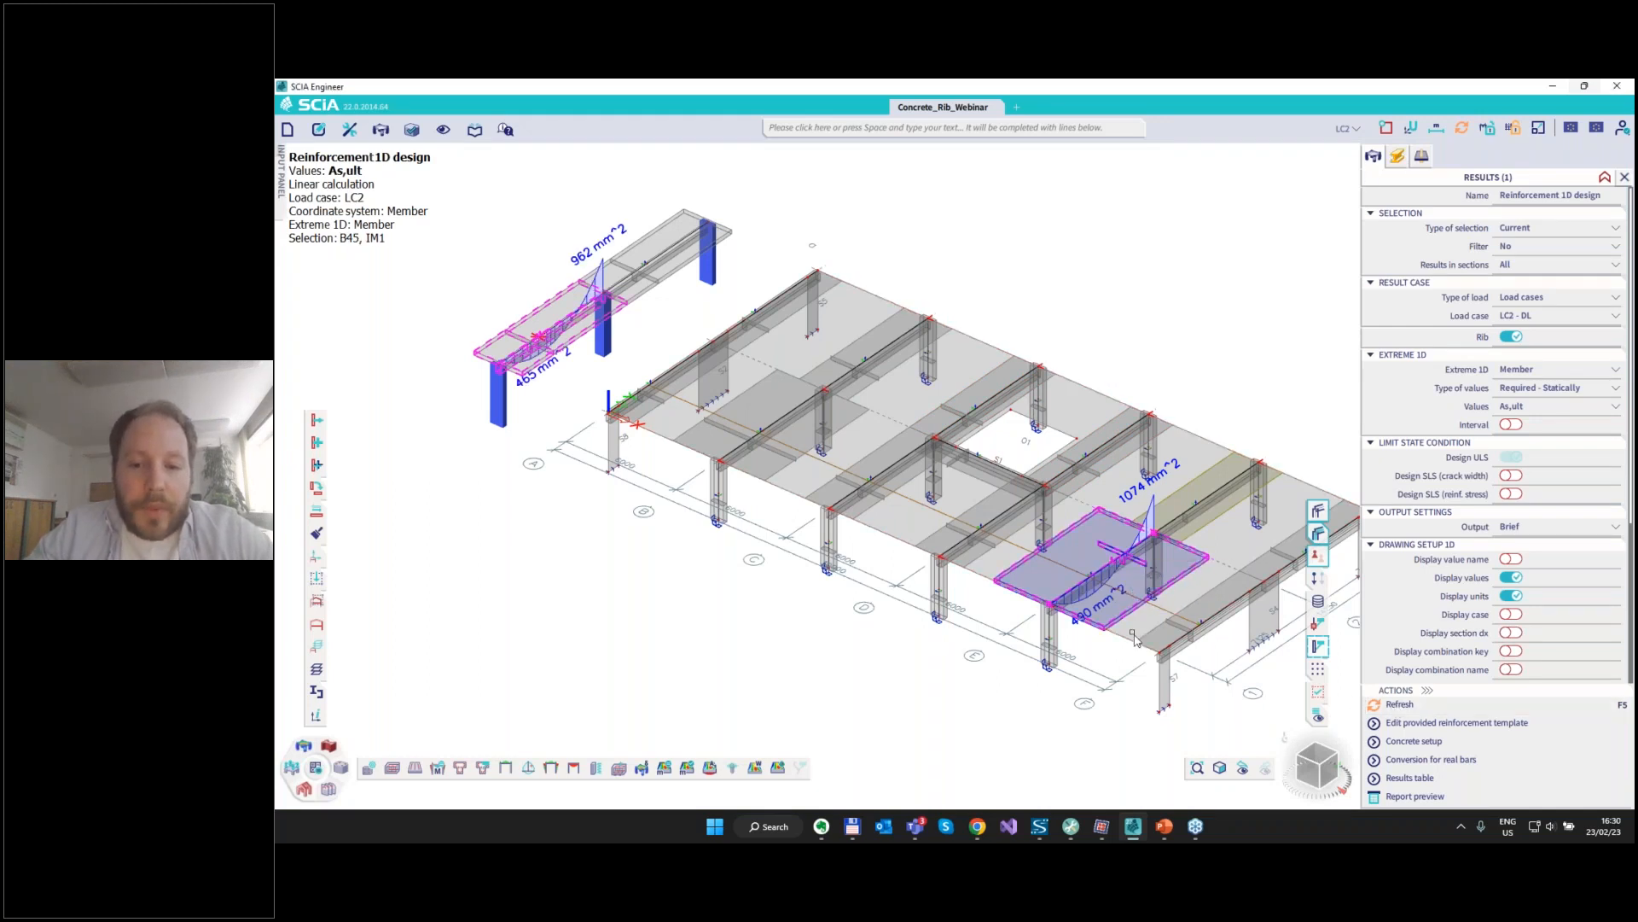
ctrl+right_drag(1112, 631, 1007, 632)
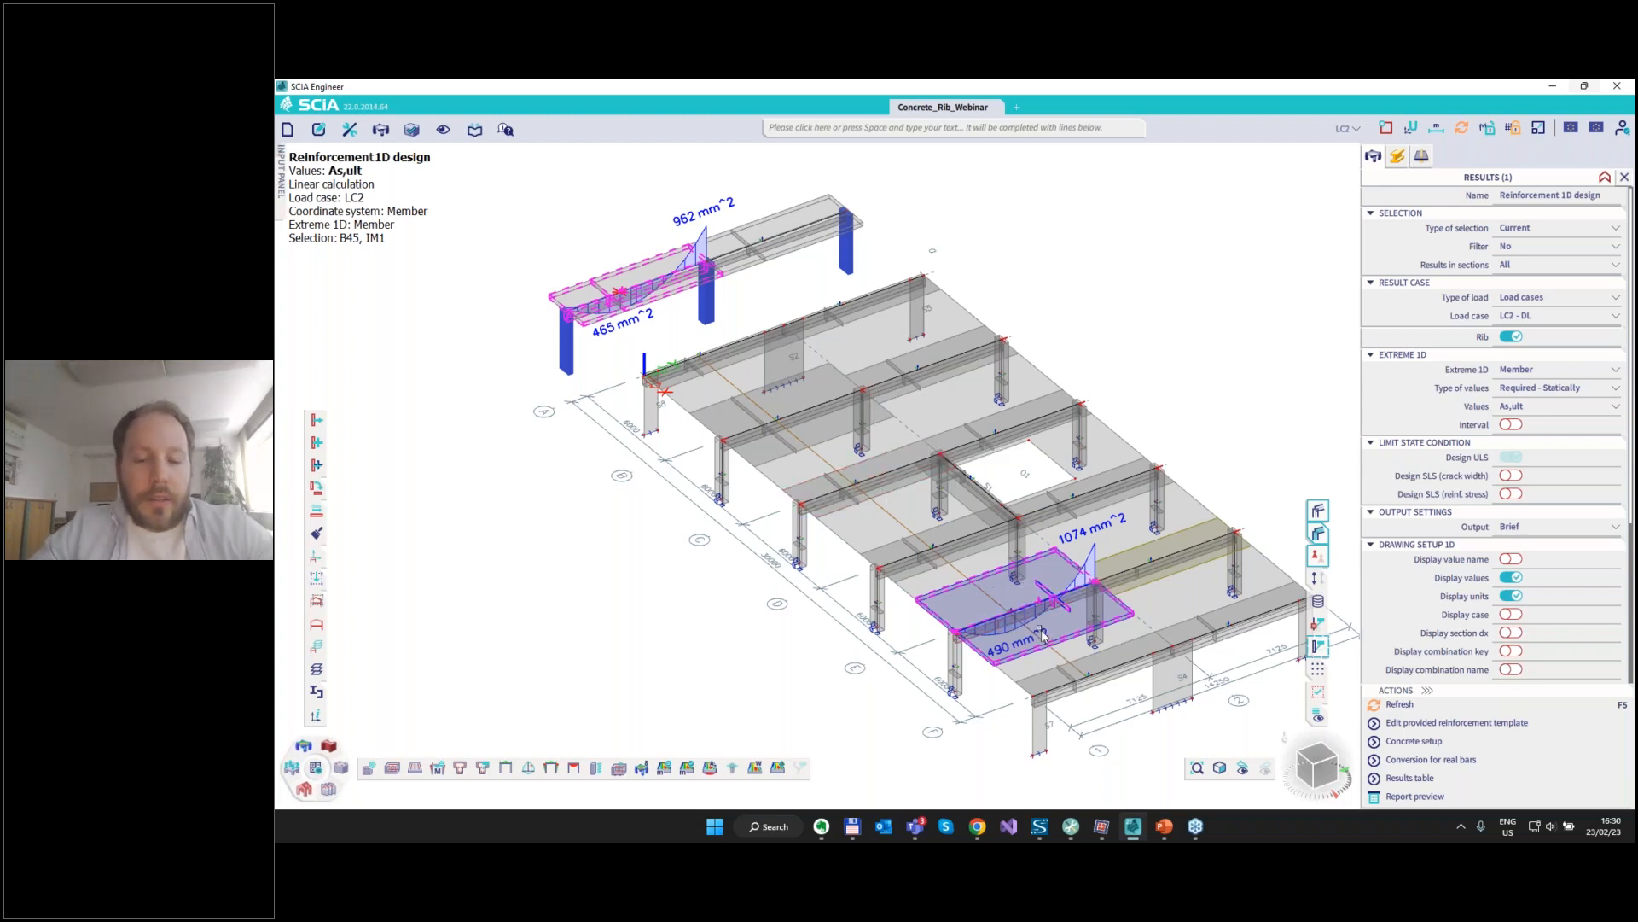
Display the concrete 1D internal force NEd for B45 and IM1 under LC2, and examine its diagram along the integration member.
click(441, 769)
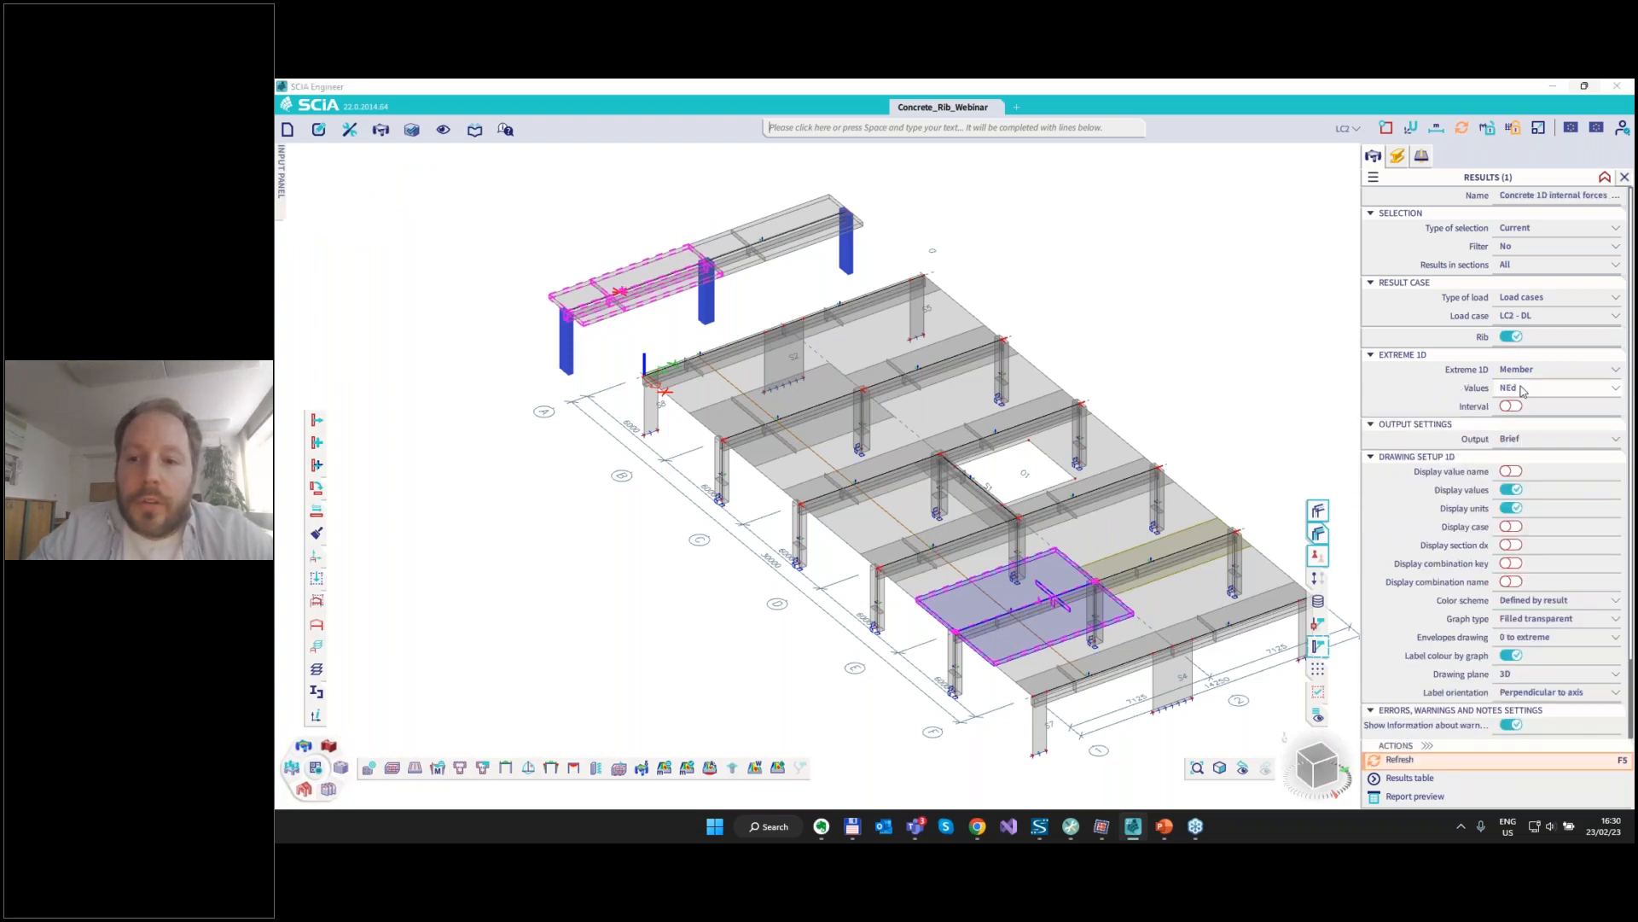
click(1523, 389)
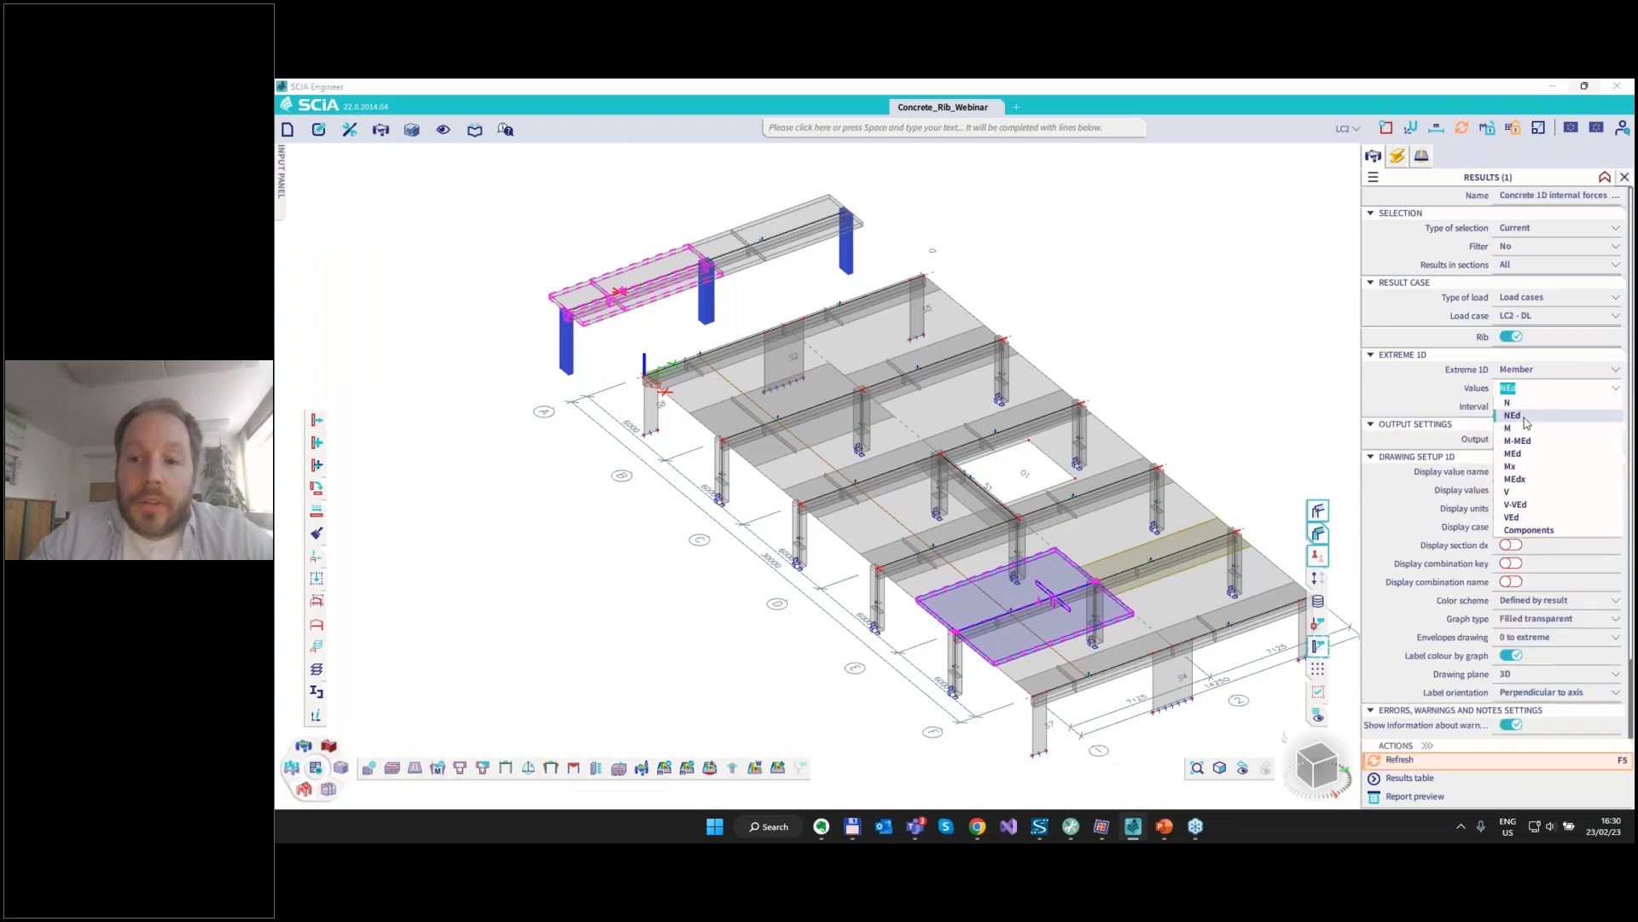
click(1521, 424)
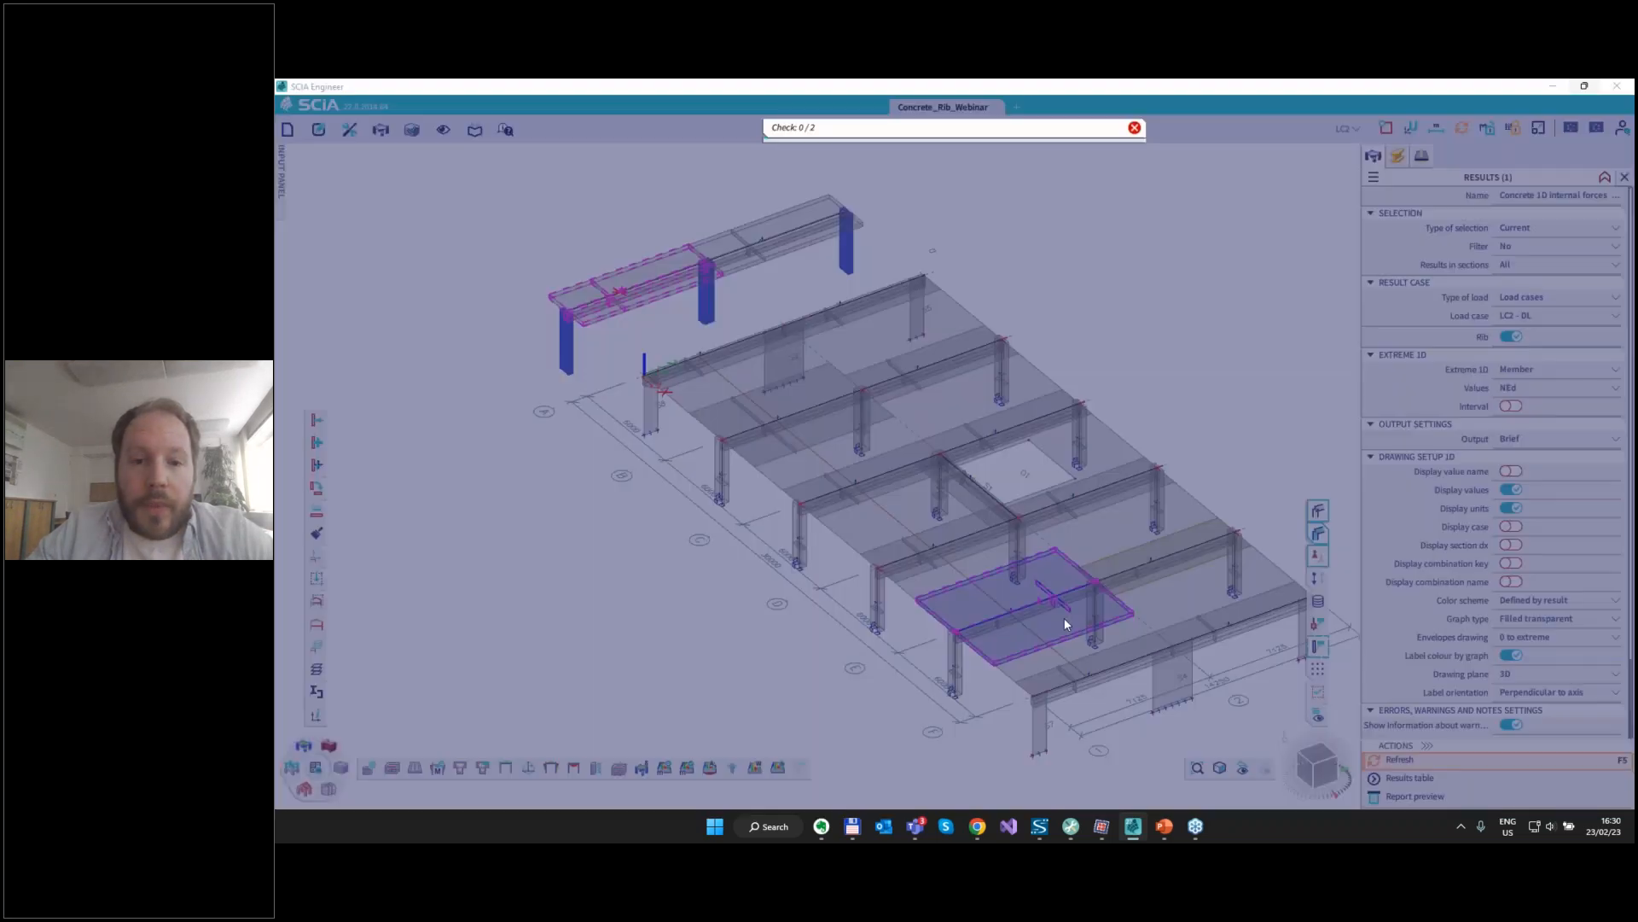
scroll(1039, 642, up, 5)
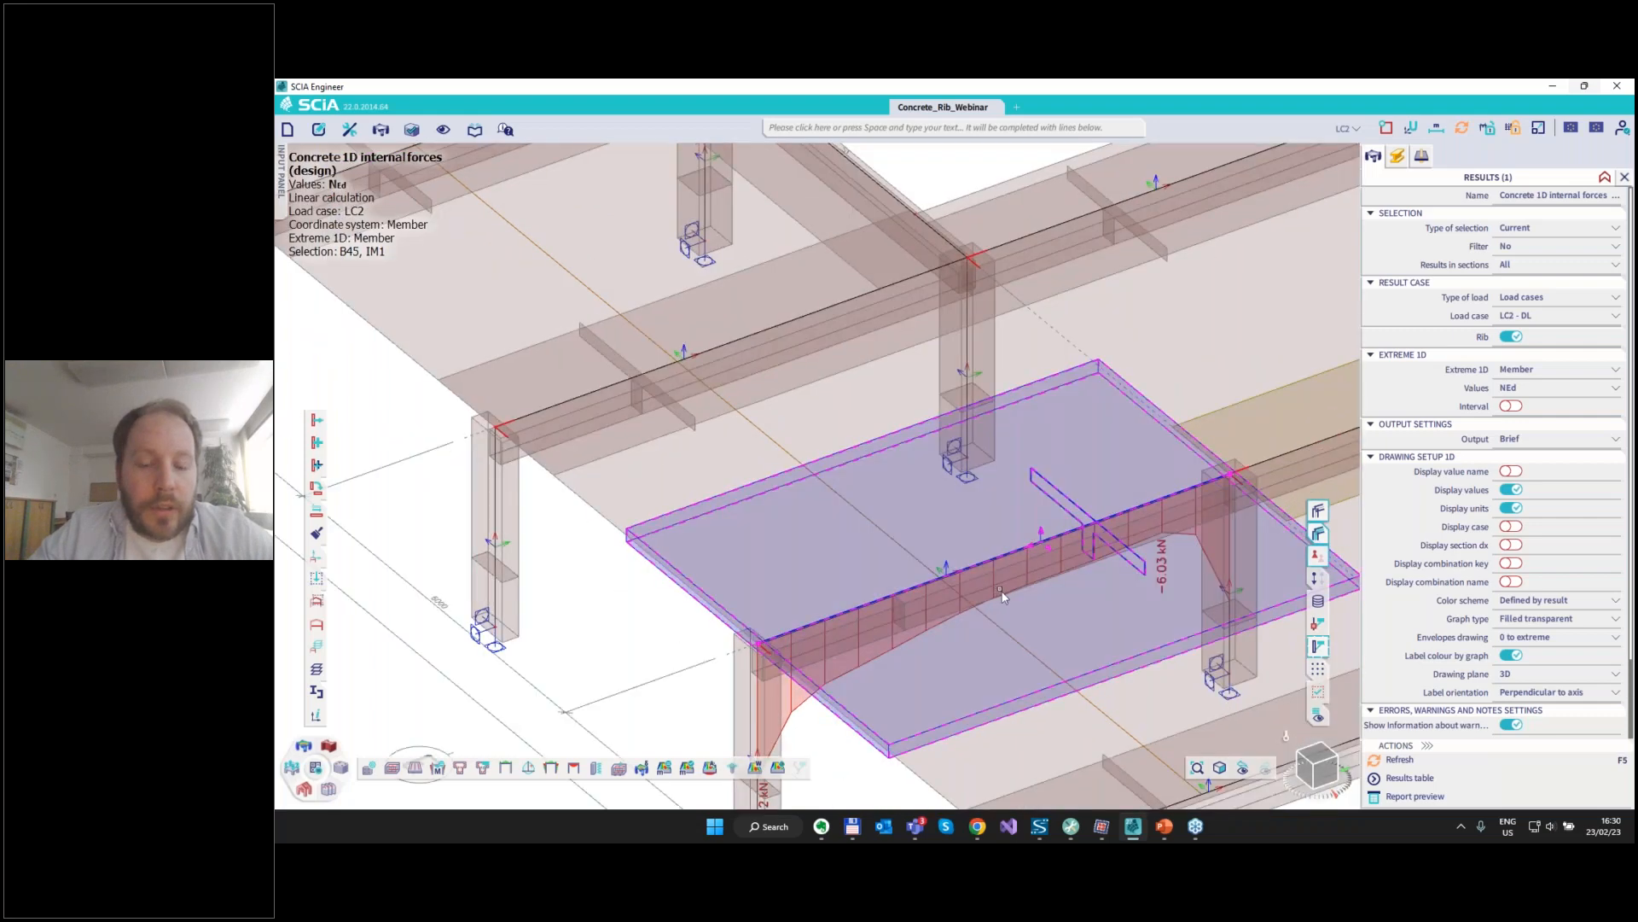
ctrl+right_drag(1035, 628, 1098, 524)
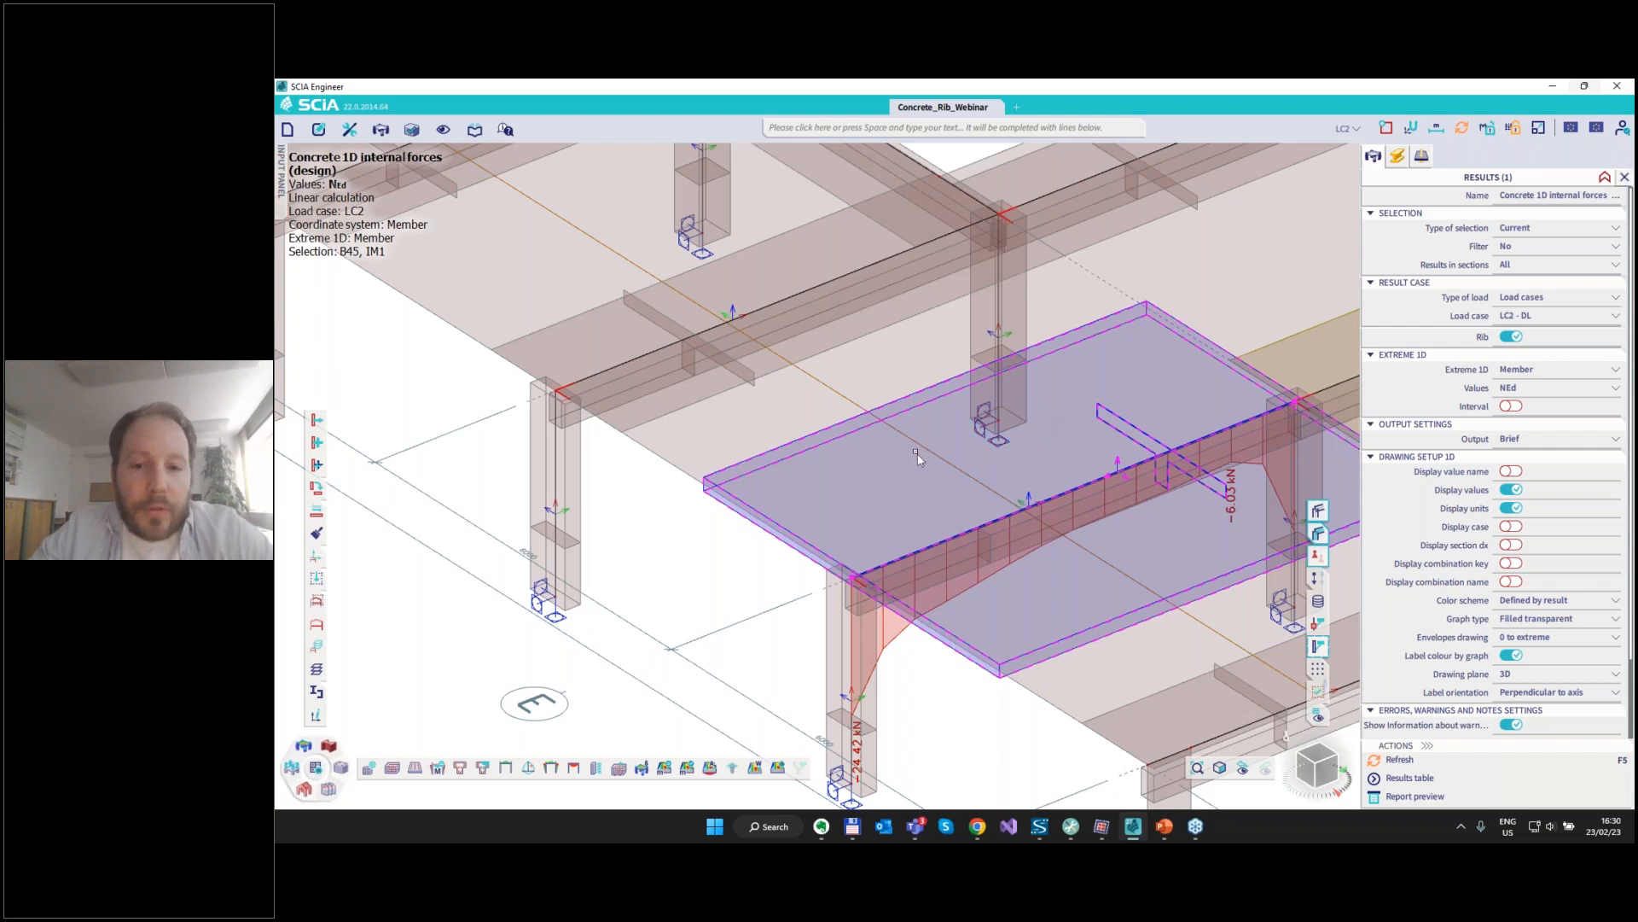
scroll(921, 457, down, 4)
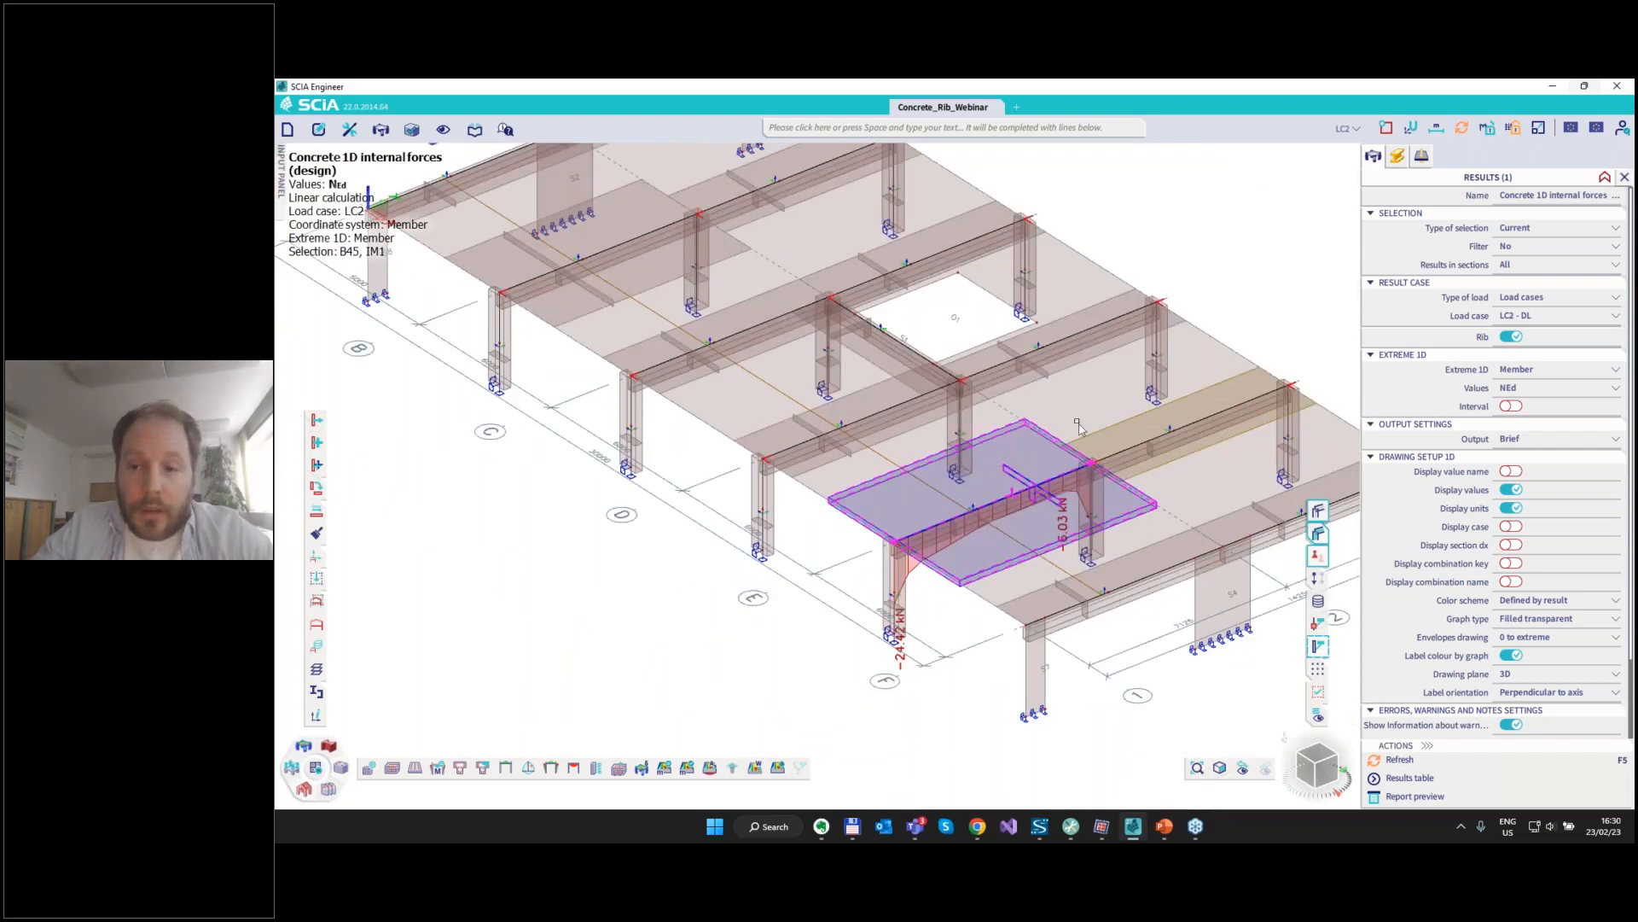
Set the left and right extents of integration member IM1's bounding box to 1.306 m each.
click(1422, 165)
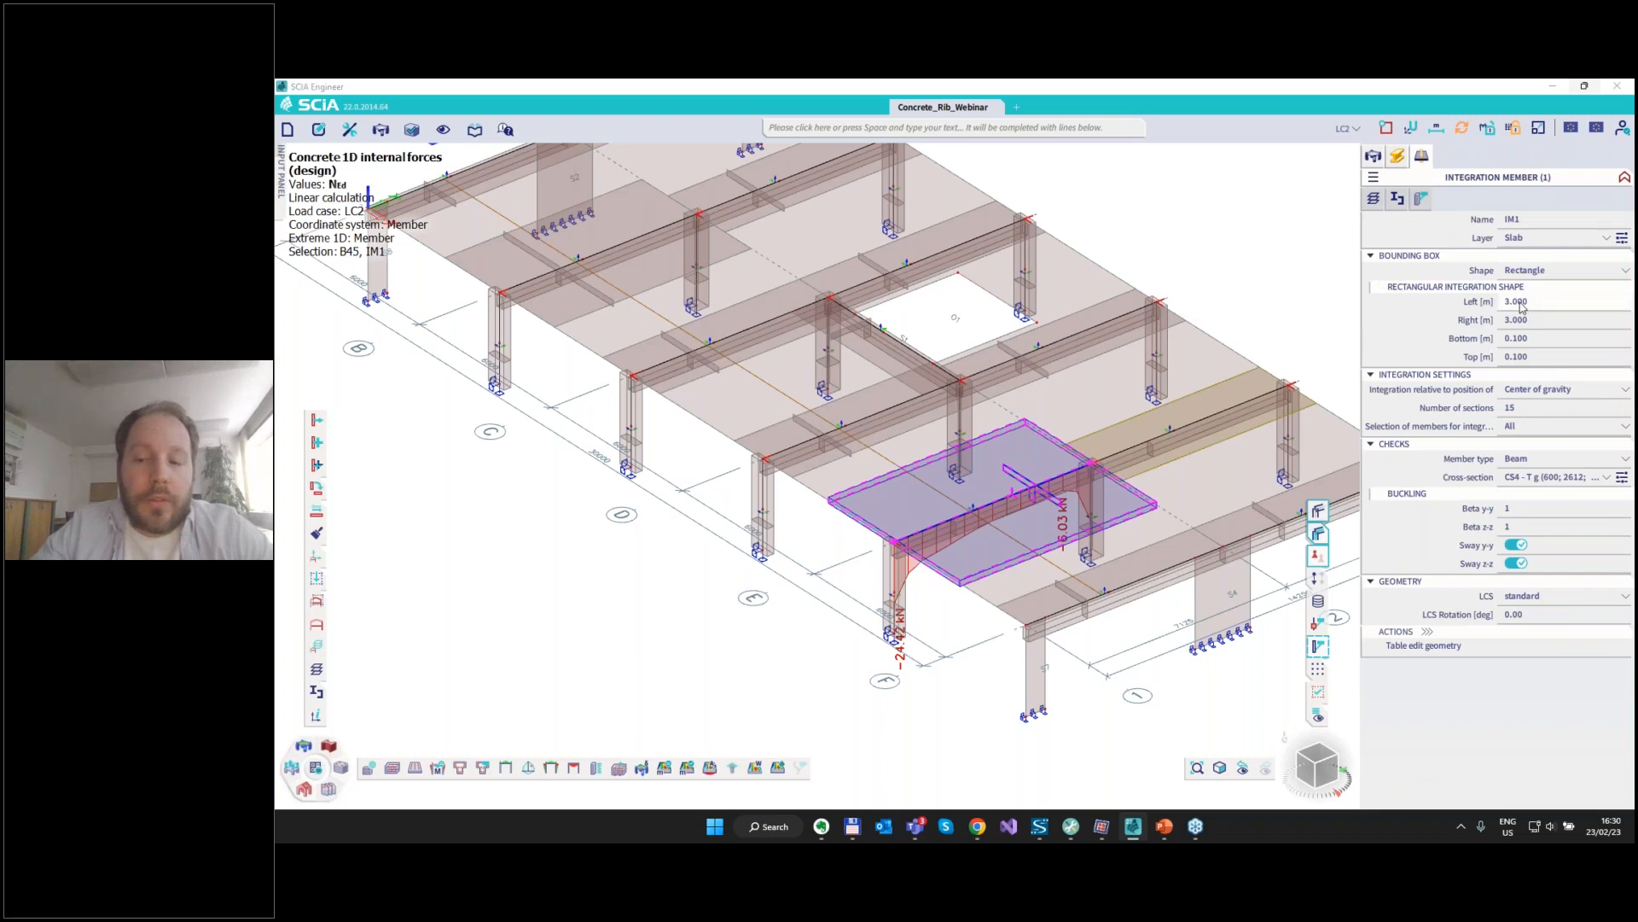
text(2.5)
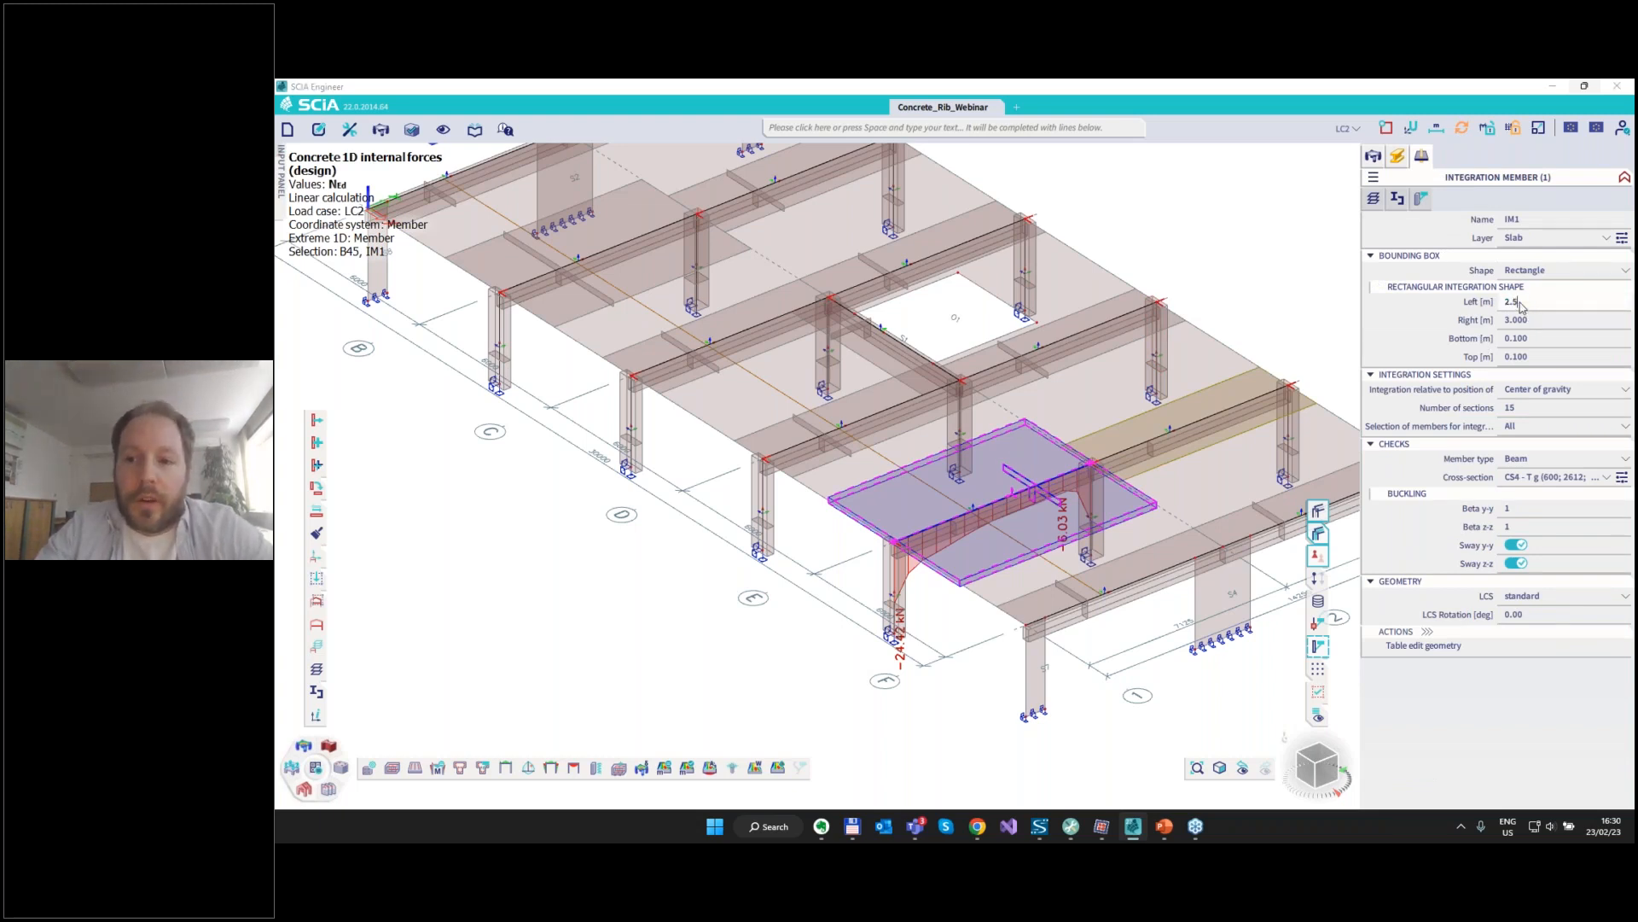
key(Return)
text(1.306)
key(Return)
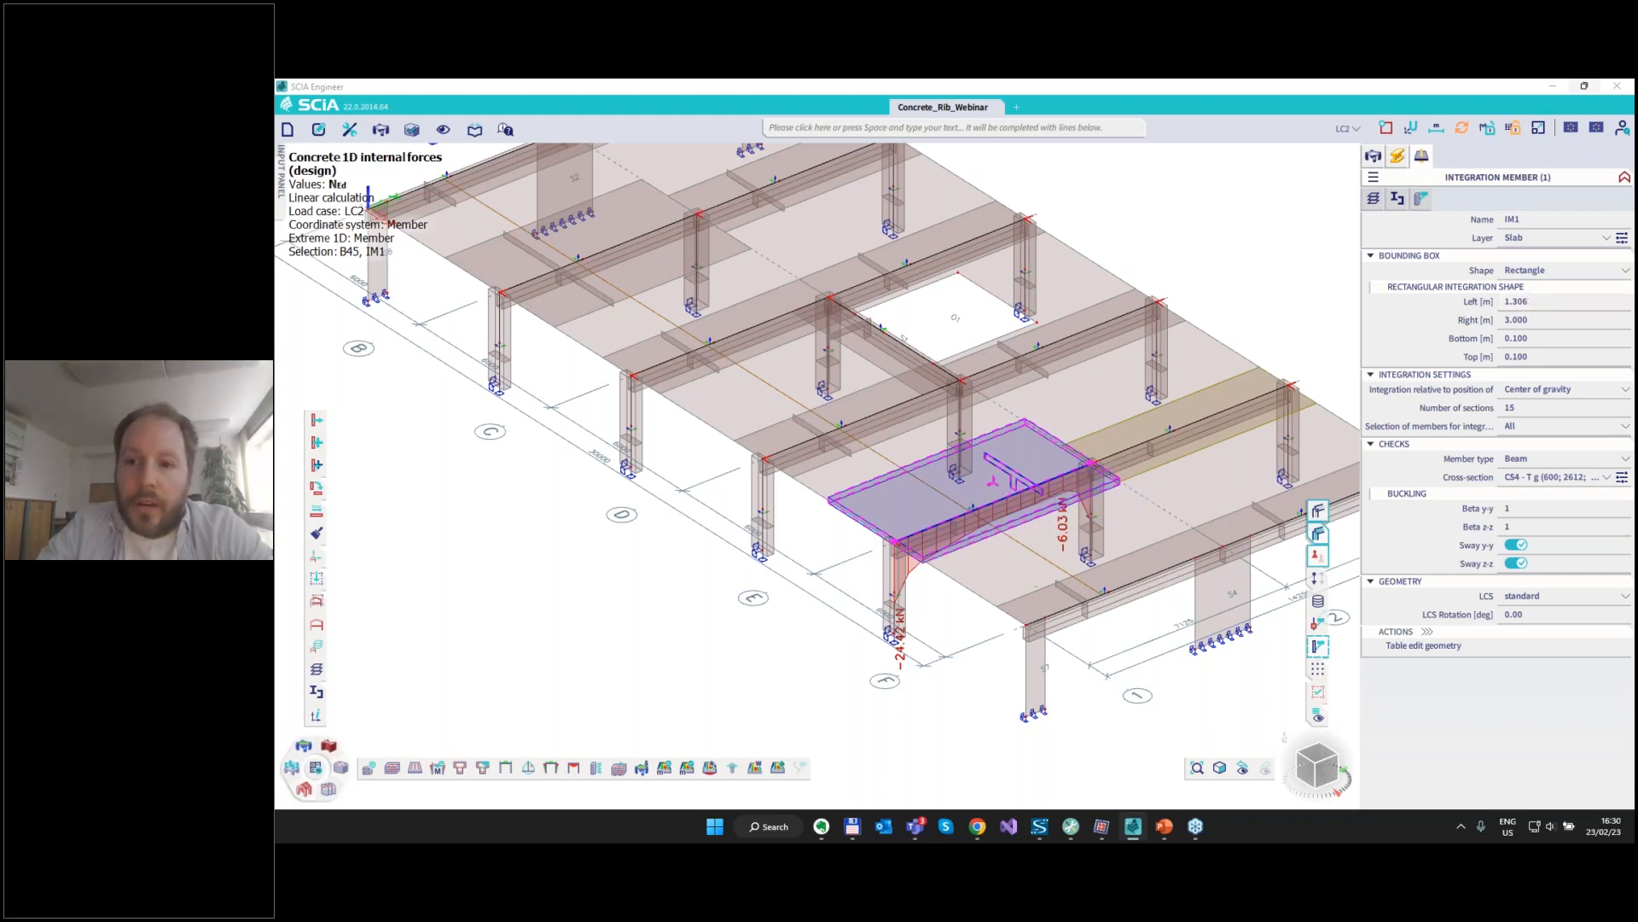
click(1528, 321)
text(1.306)
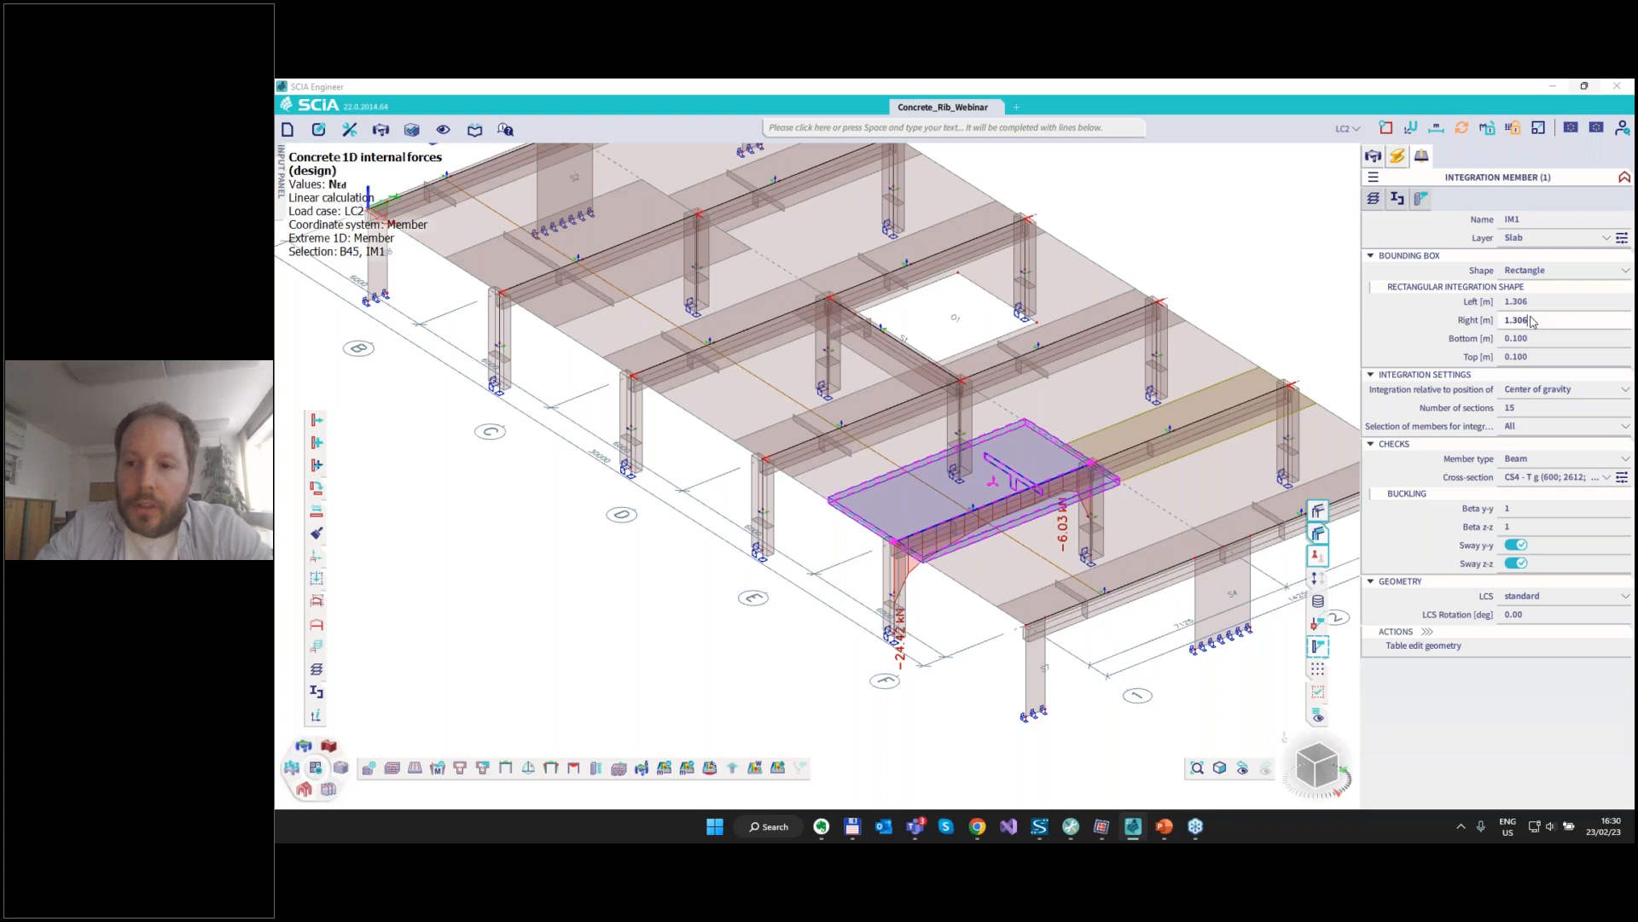
key(Return)
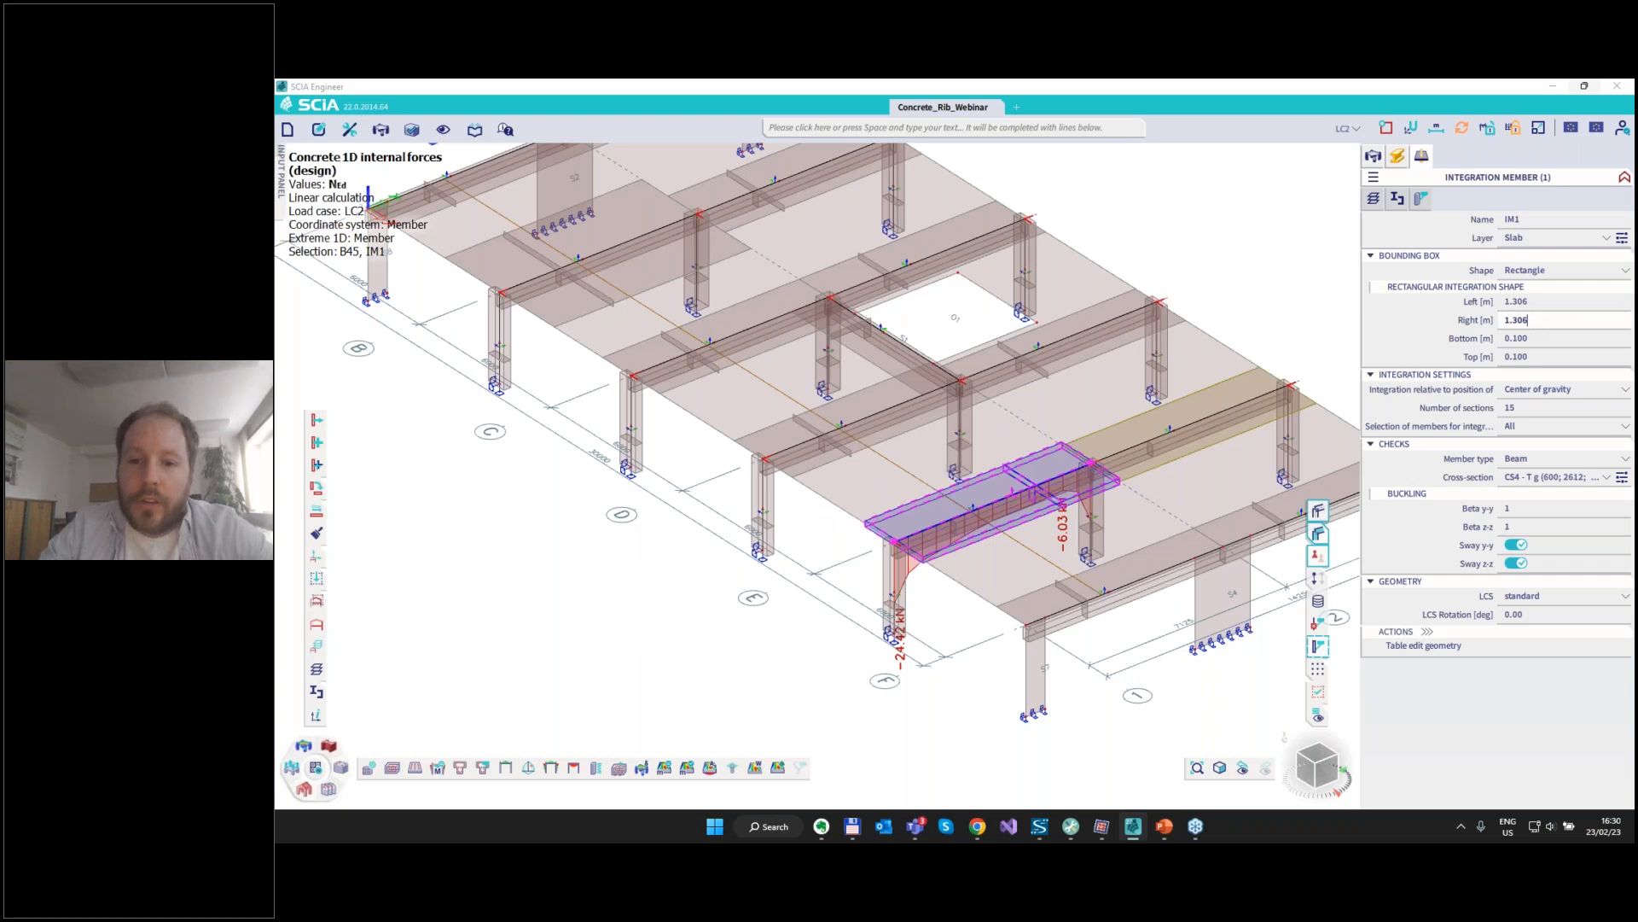
Clear the current selection and select plate rib B68 on grid line B.
scroll(1071, 540, down, 5)
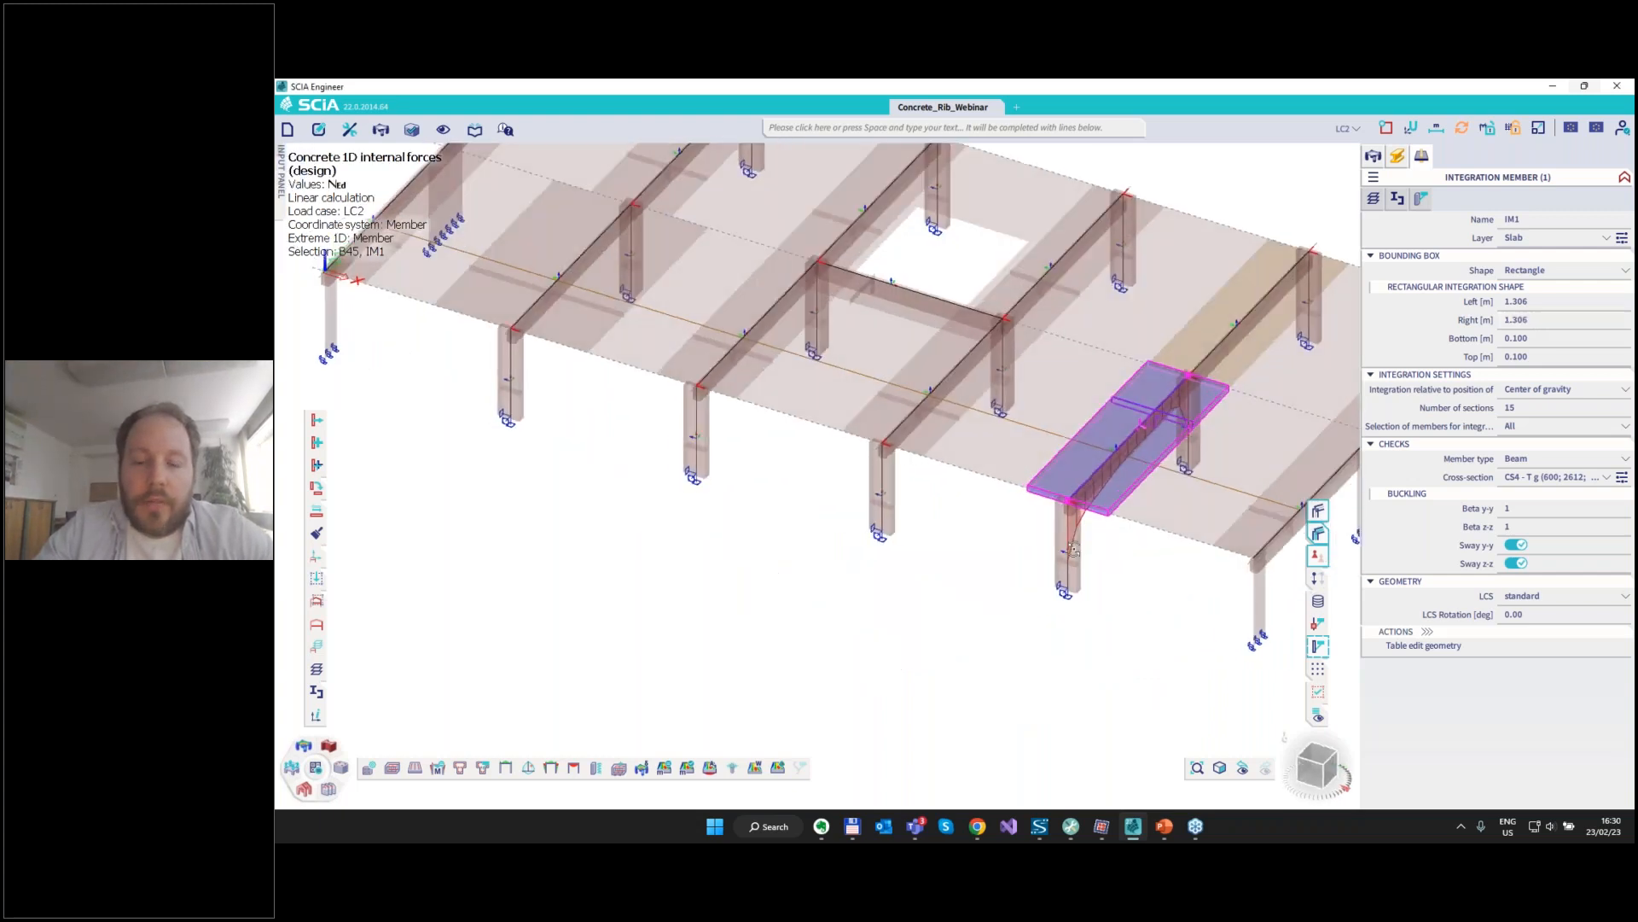
middle_drag(1091, 540, 1088, 543)
ctrl+right_drag(1090, 541, 1084, 546)
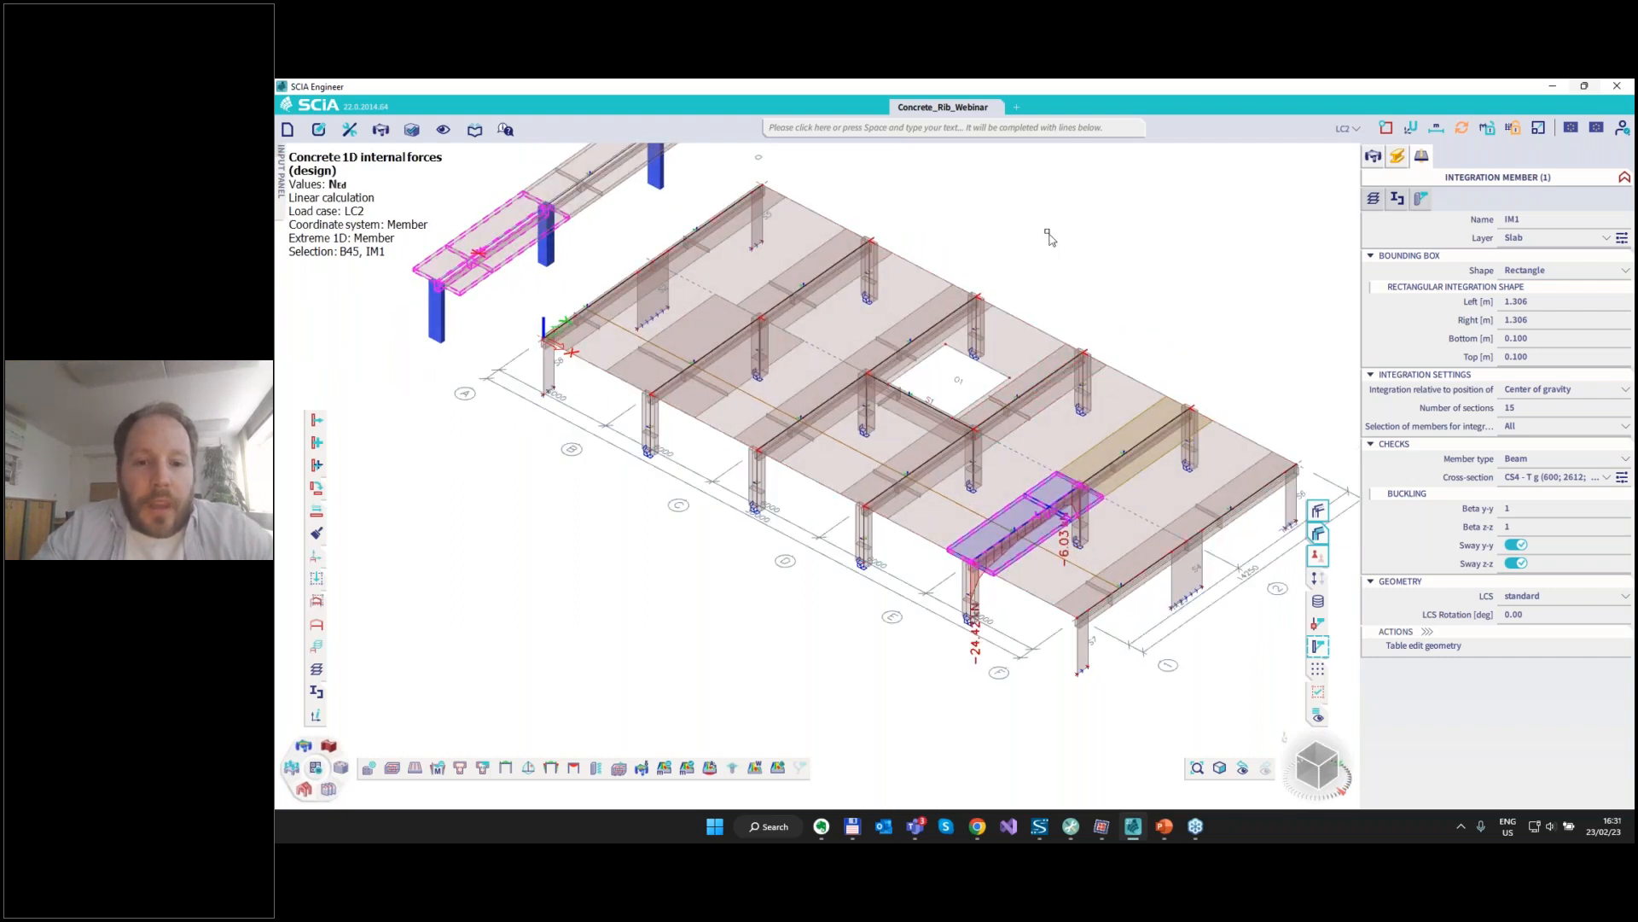
key(Escape)
click(741, 381)
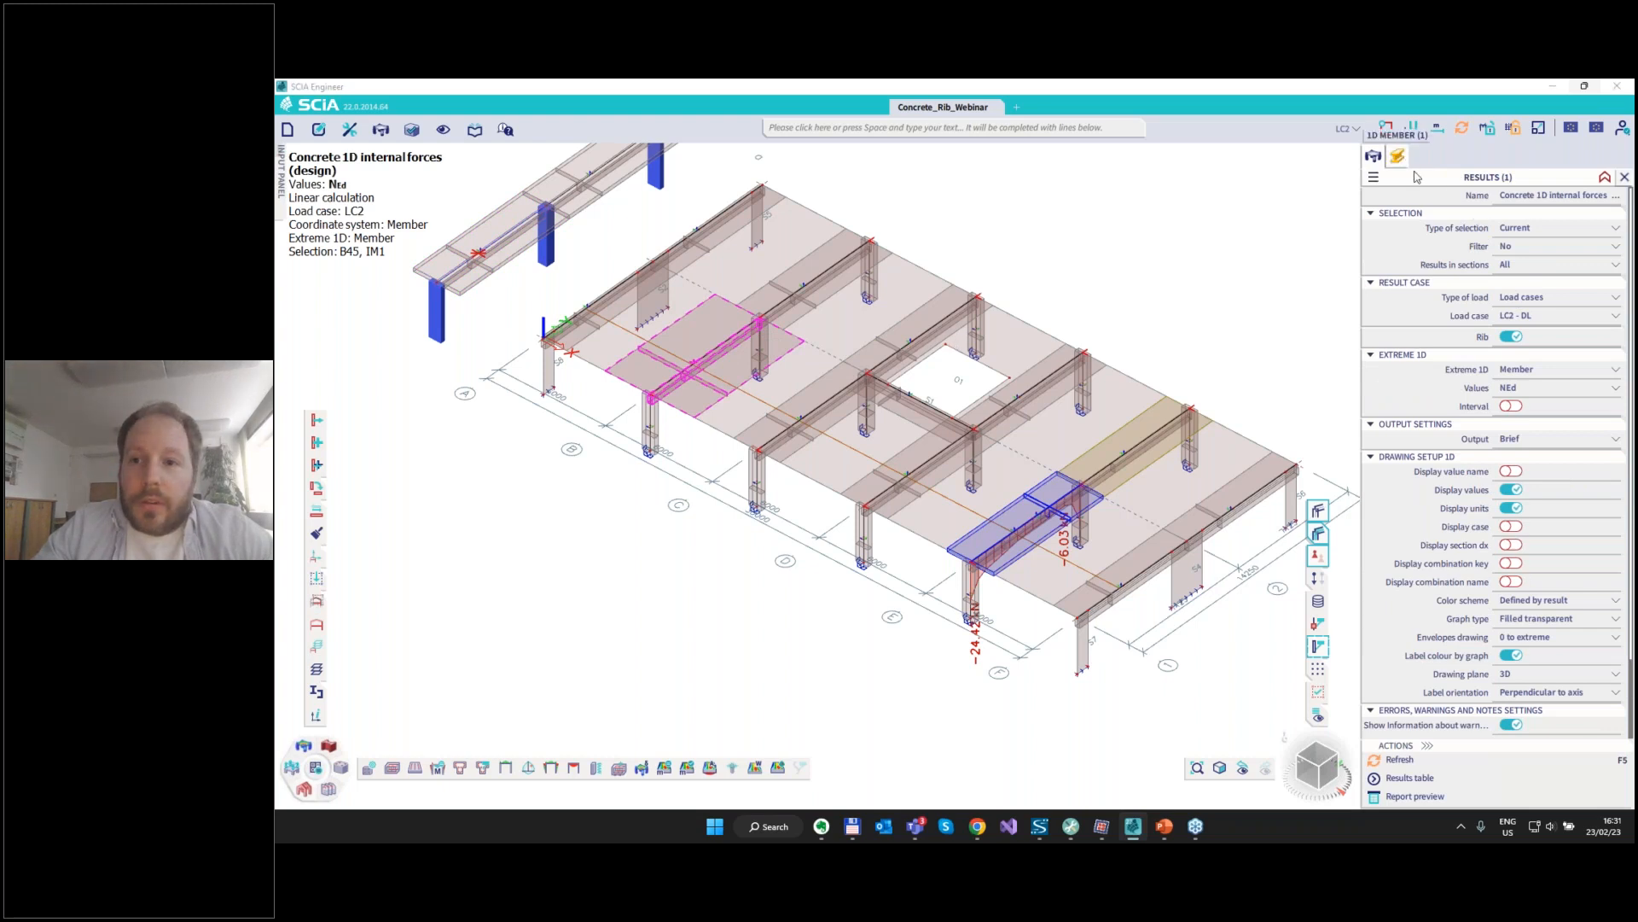
click(1519, 418)
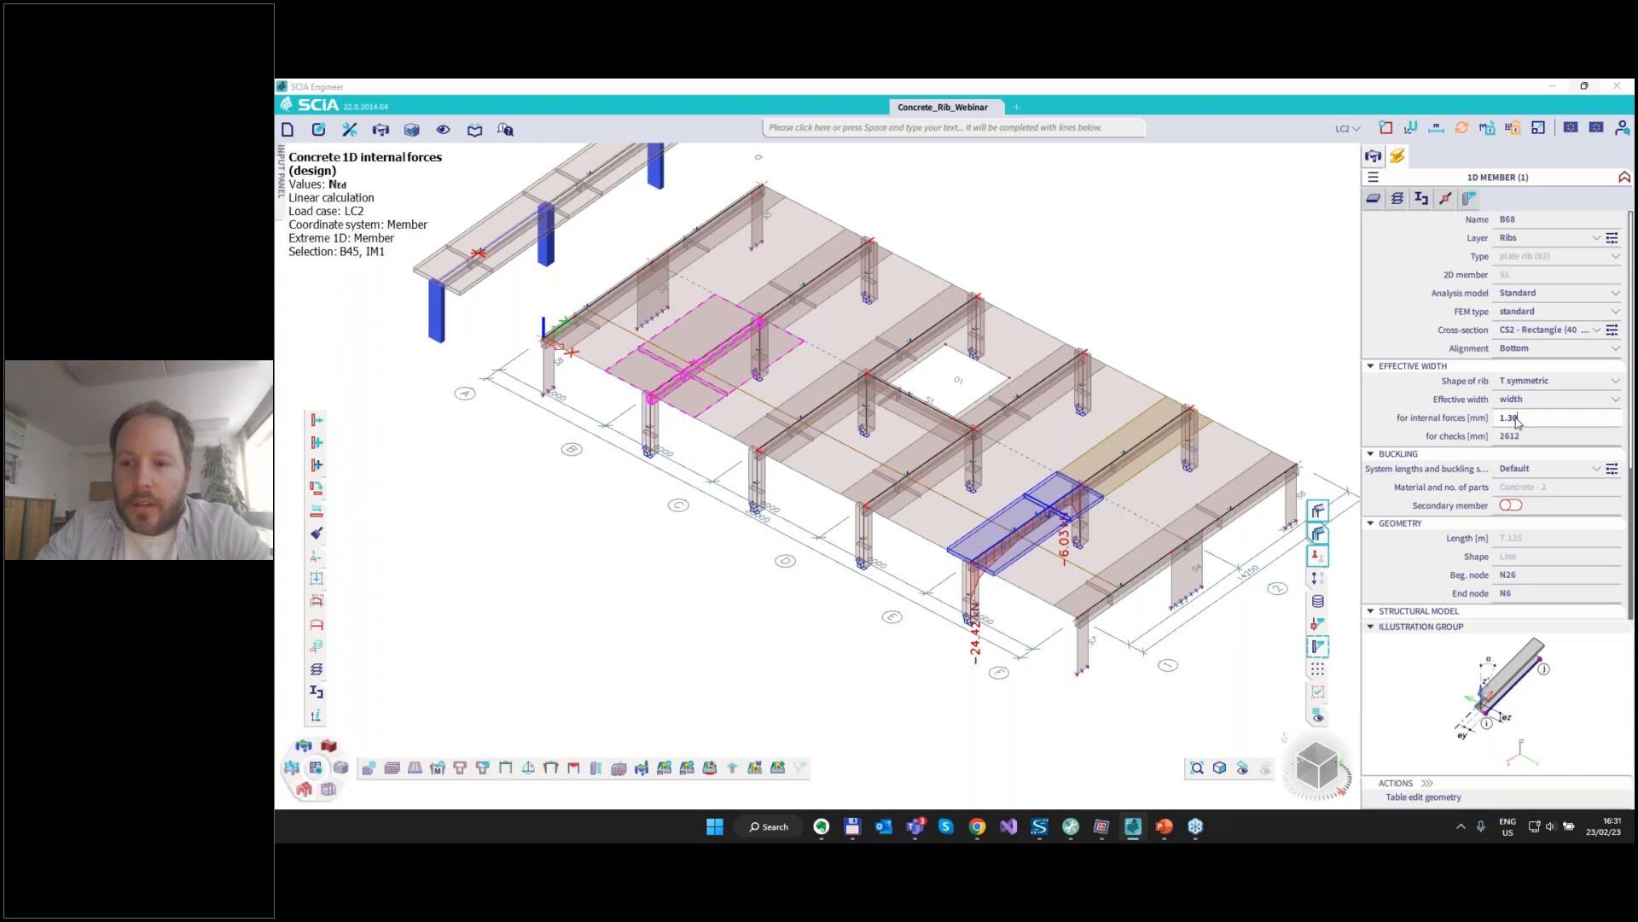
key(BackSpace)
key(BackSpace)
key(BackSpace)
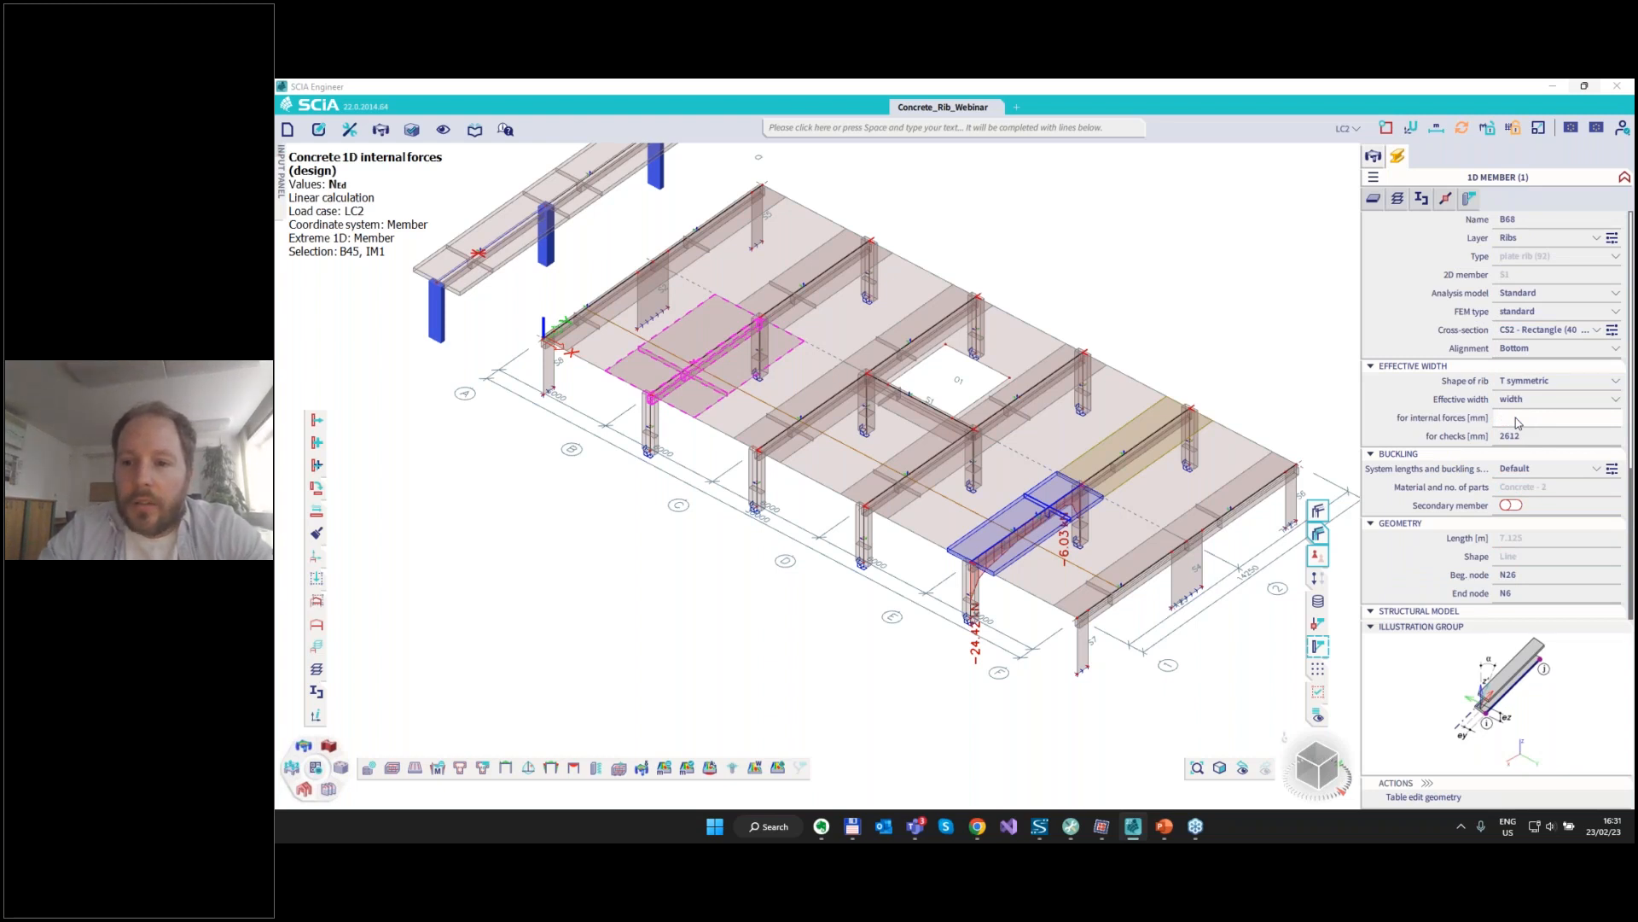
Set the shape of rib for B68 to automatic and recalculate the model.
click(1528, 380)
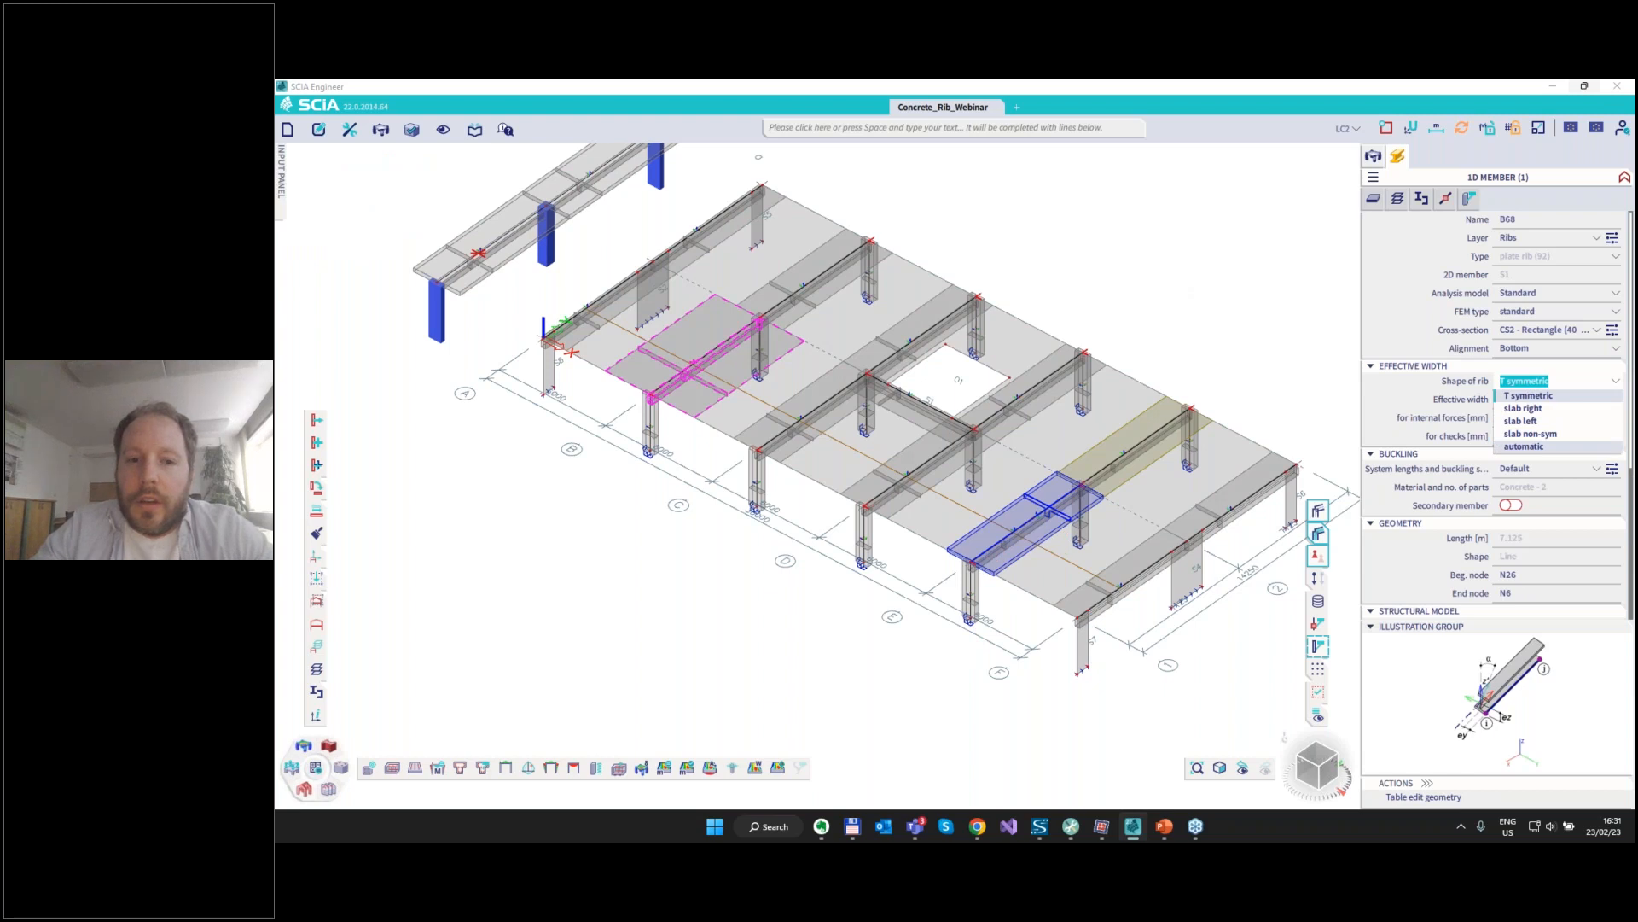
click(1524, 446)
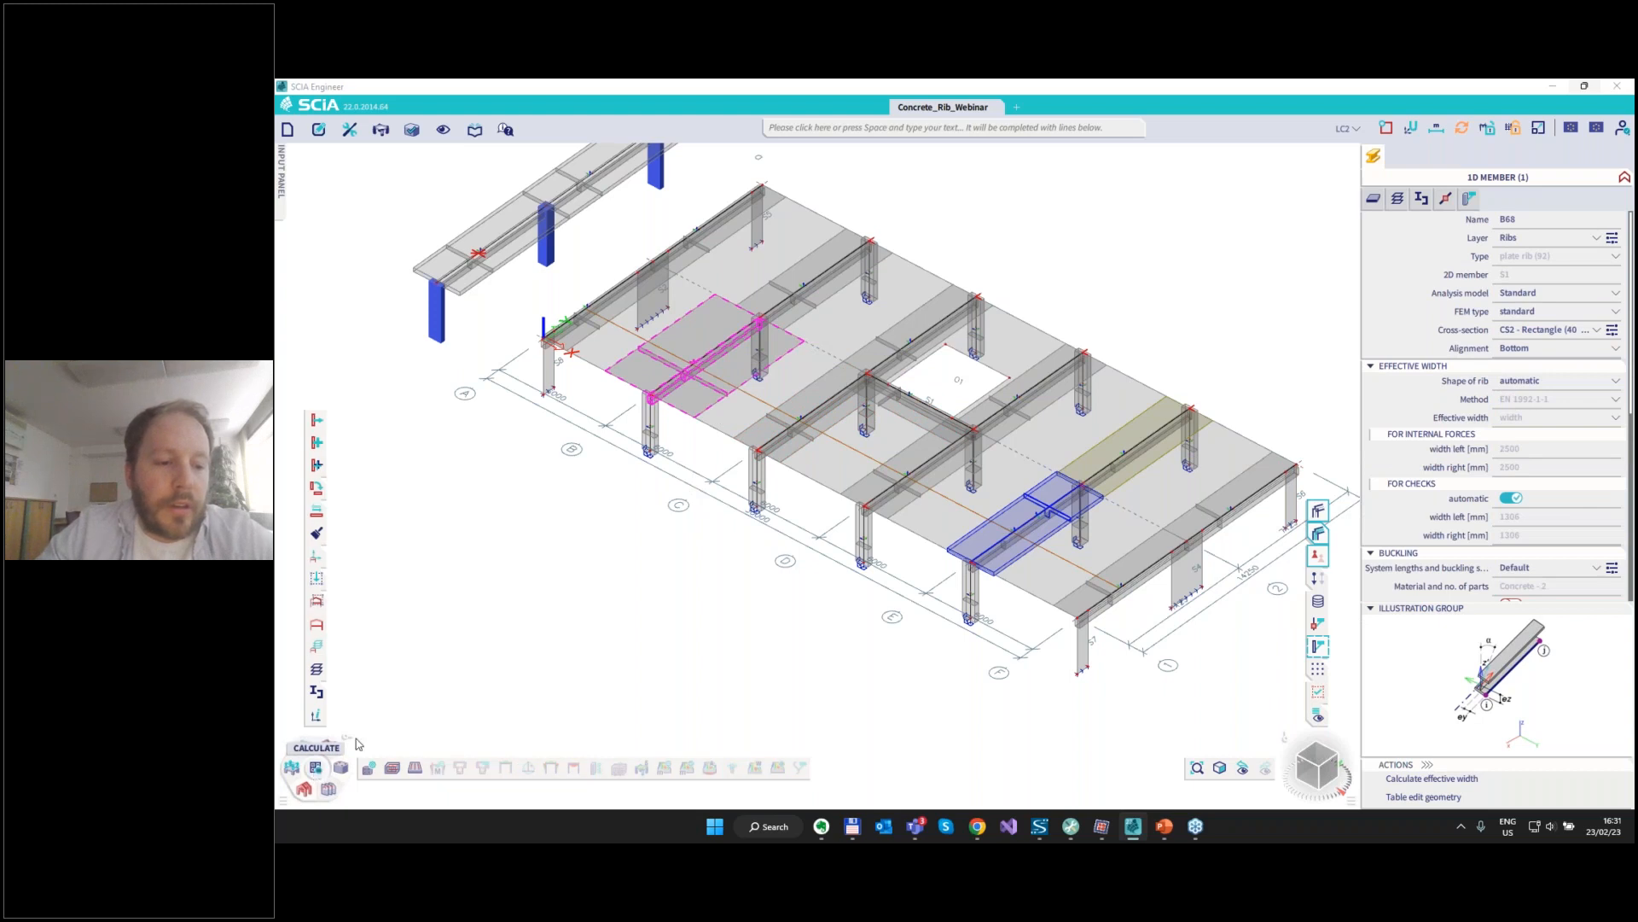
click(802, 621)
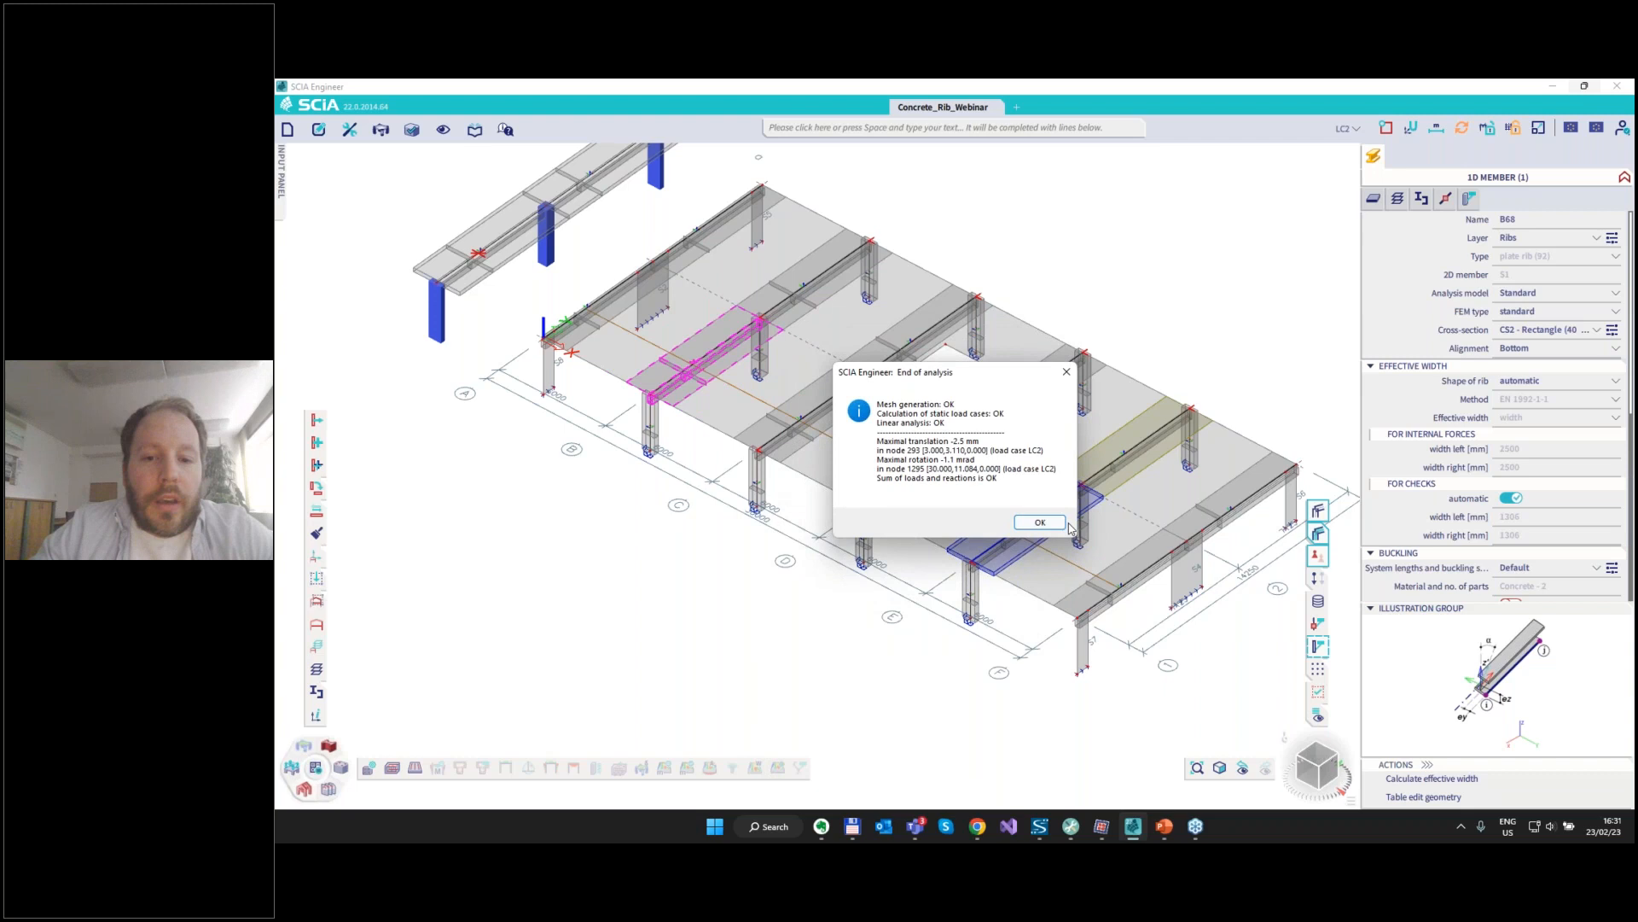
click(1040, 522)
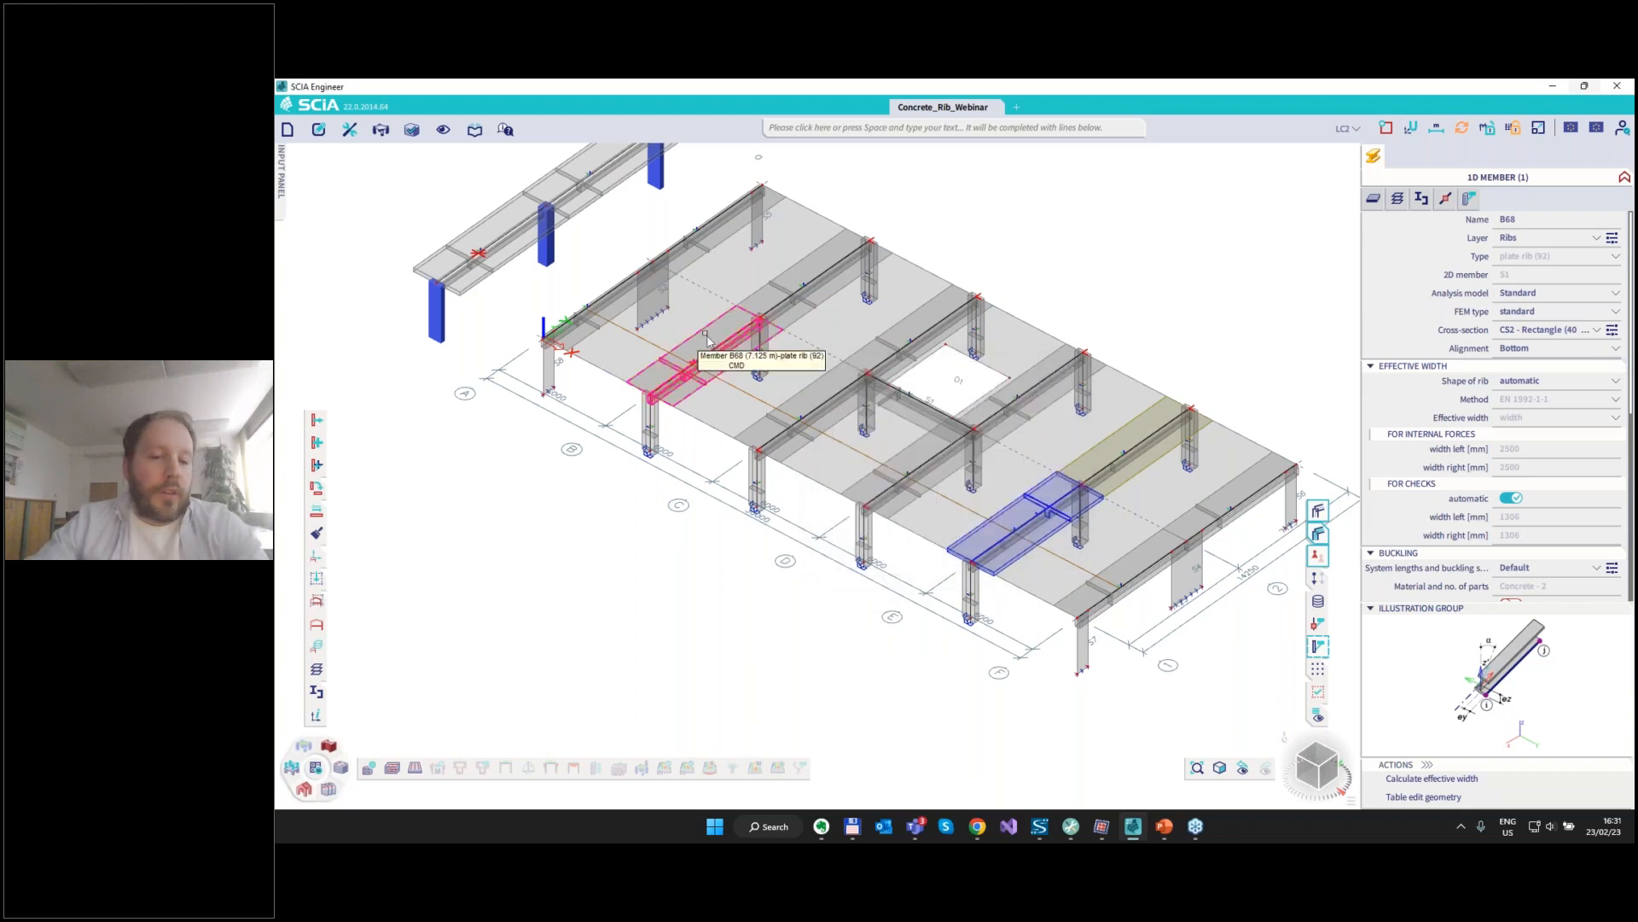
In B68's concrete 1D data, disable axial force NEd and enable recalculation of the positive bending moment.
click(730, 373)
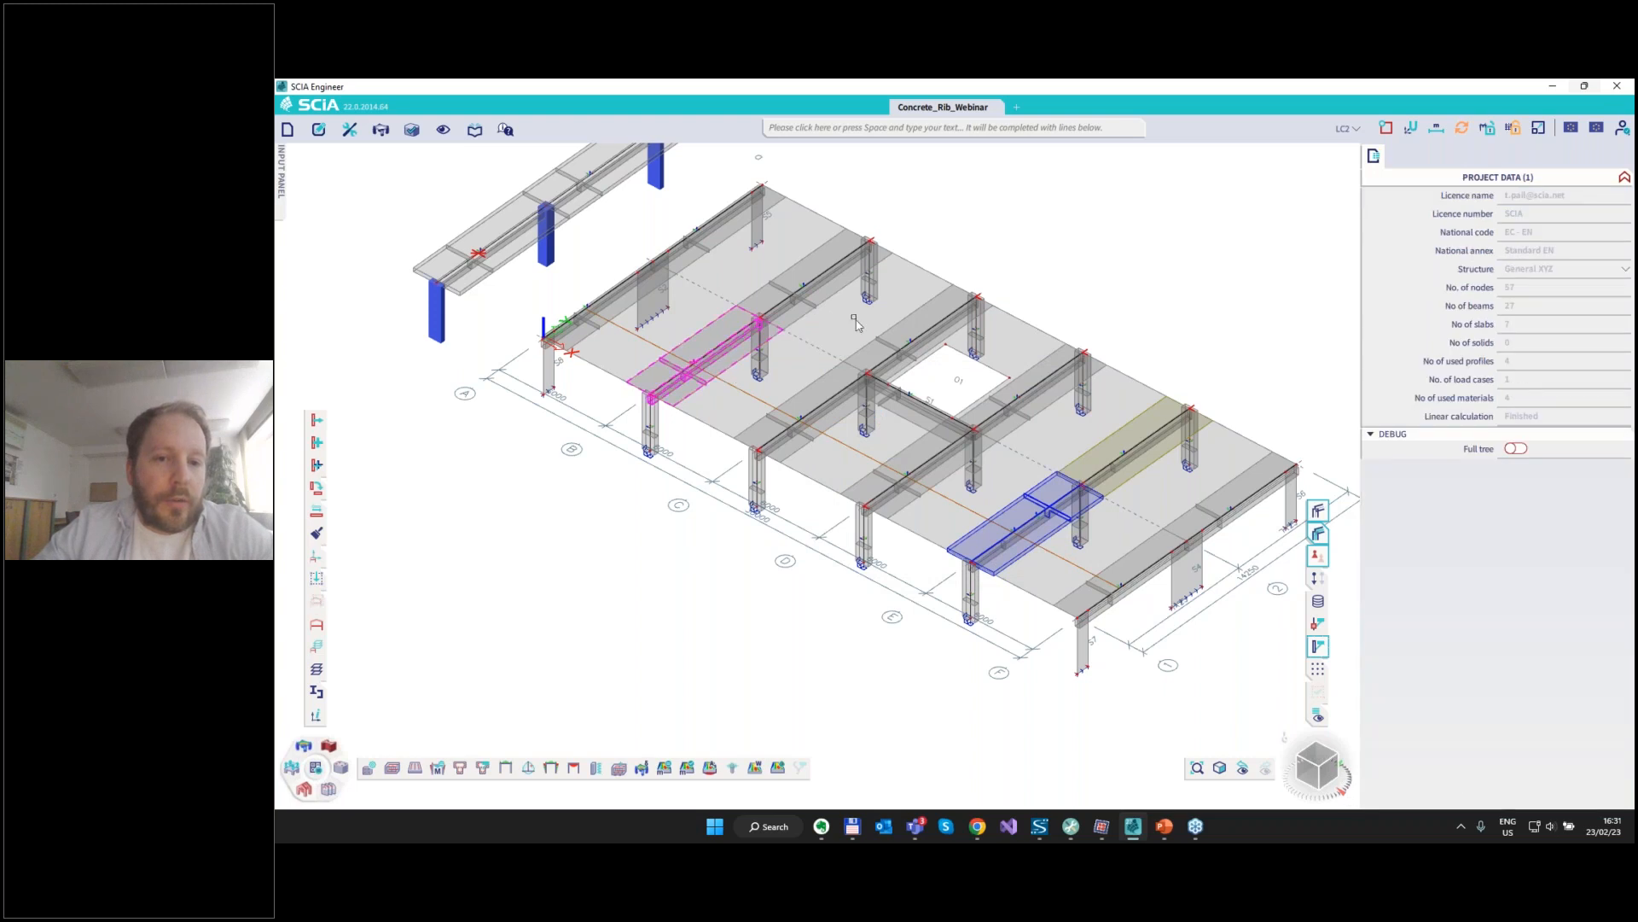
click(1471, 200)
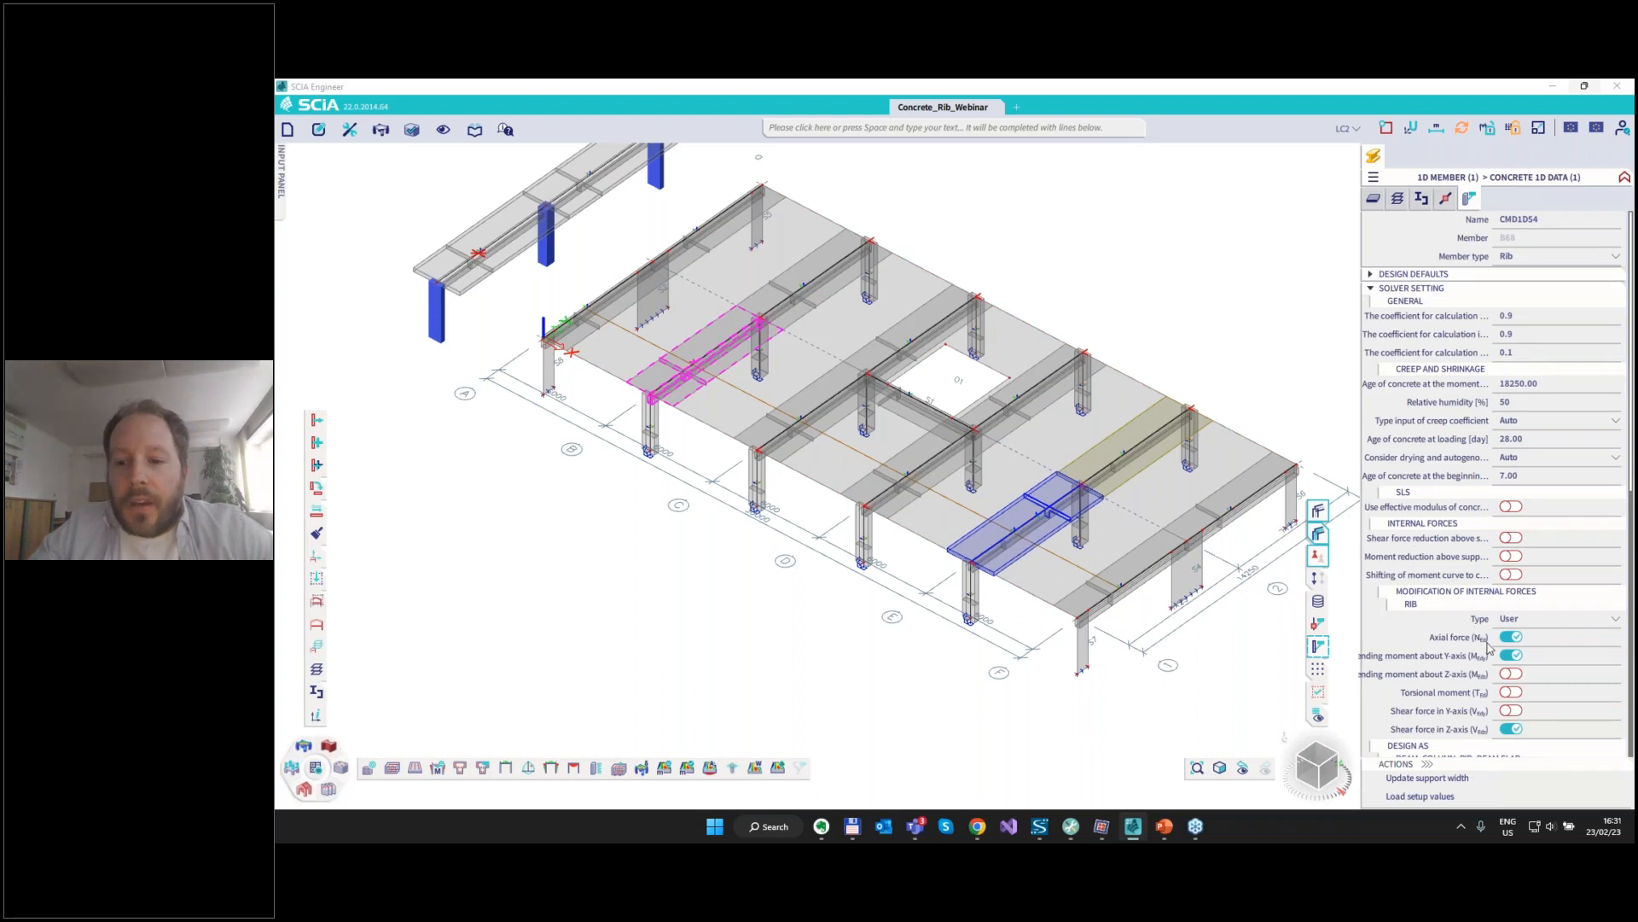
scroll(1510, 597, down, 2)
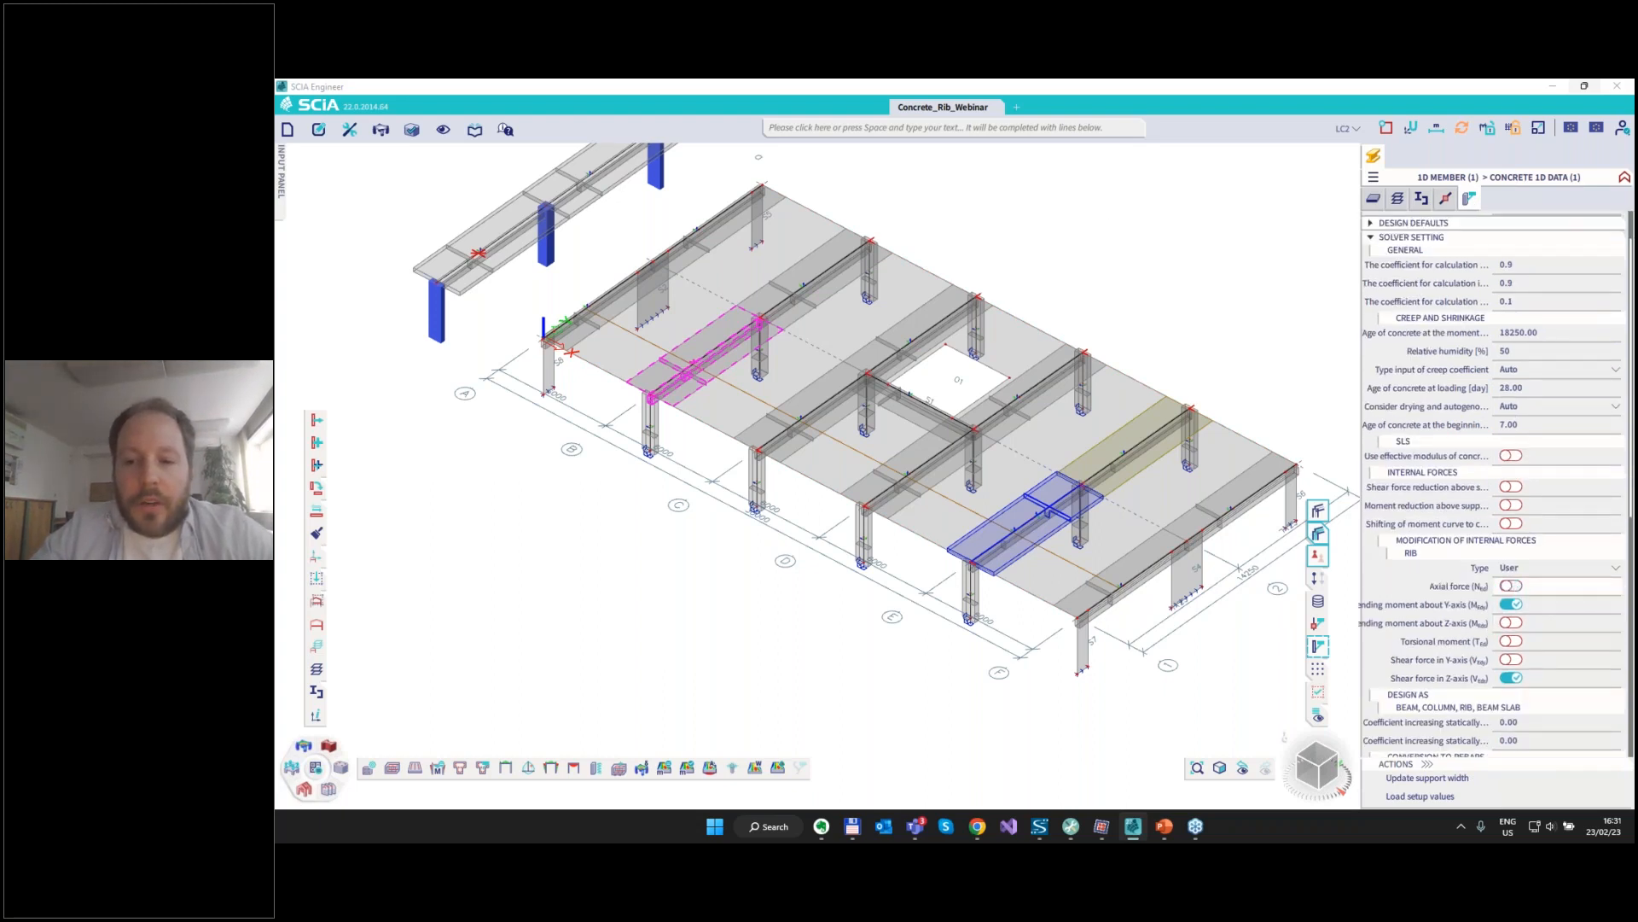
click(1517, 587)
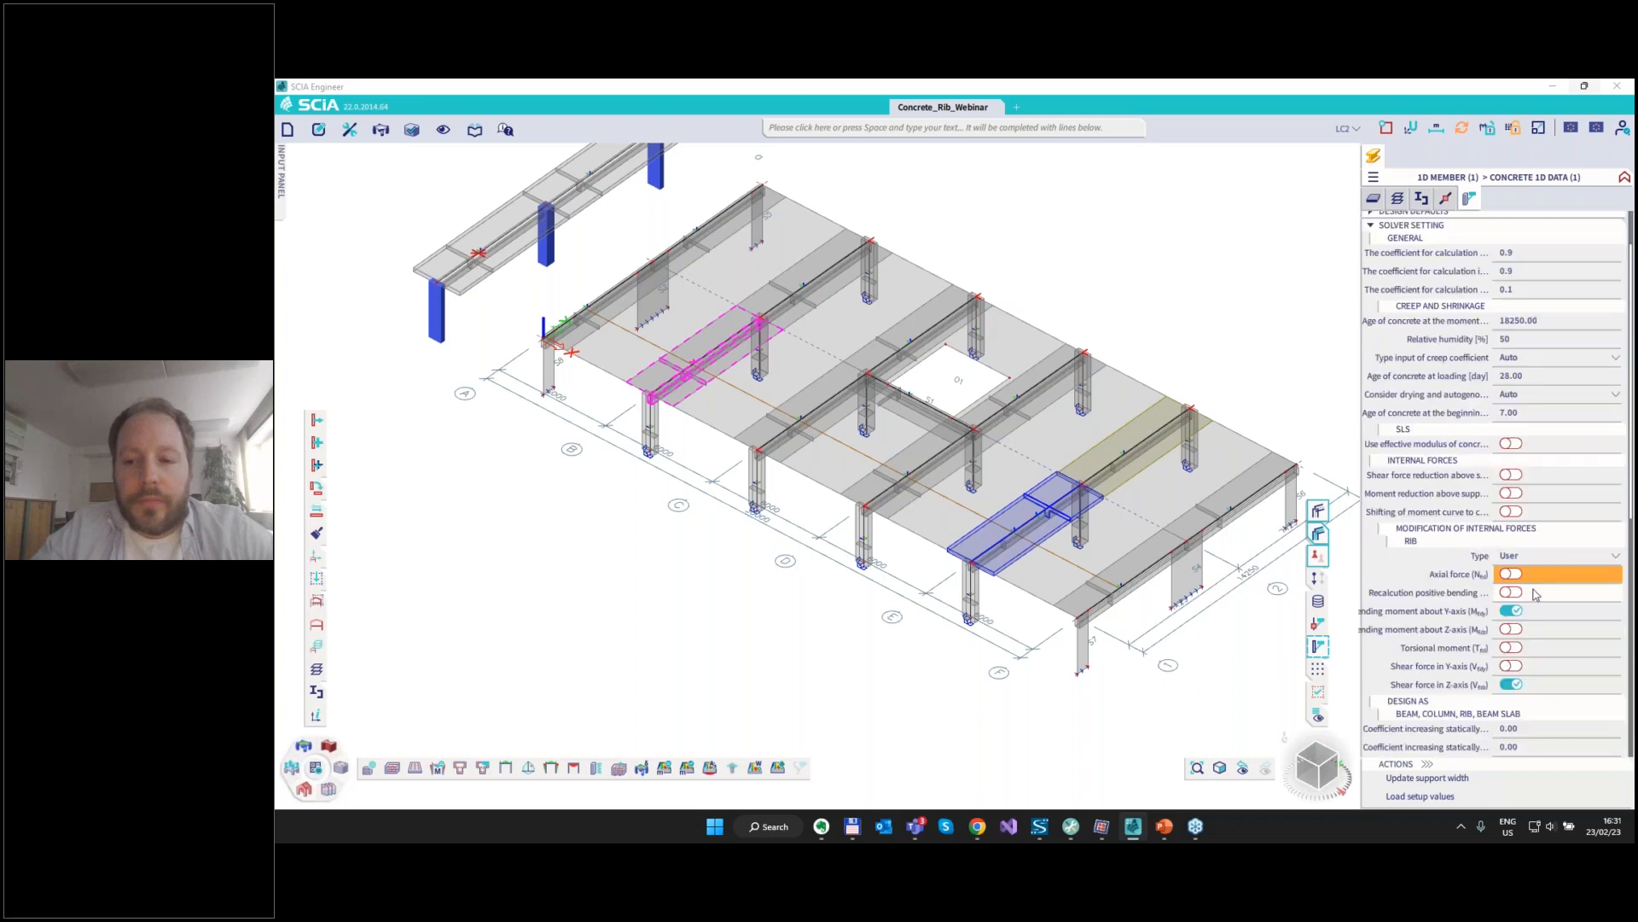
click(1515, 593)
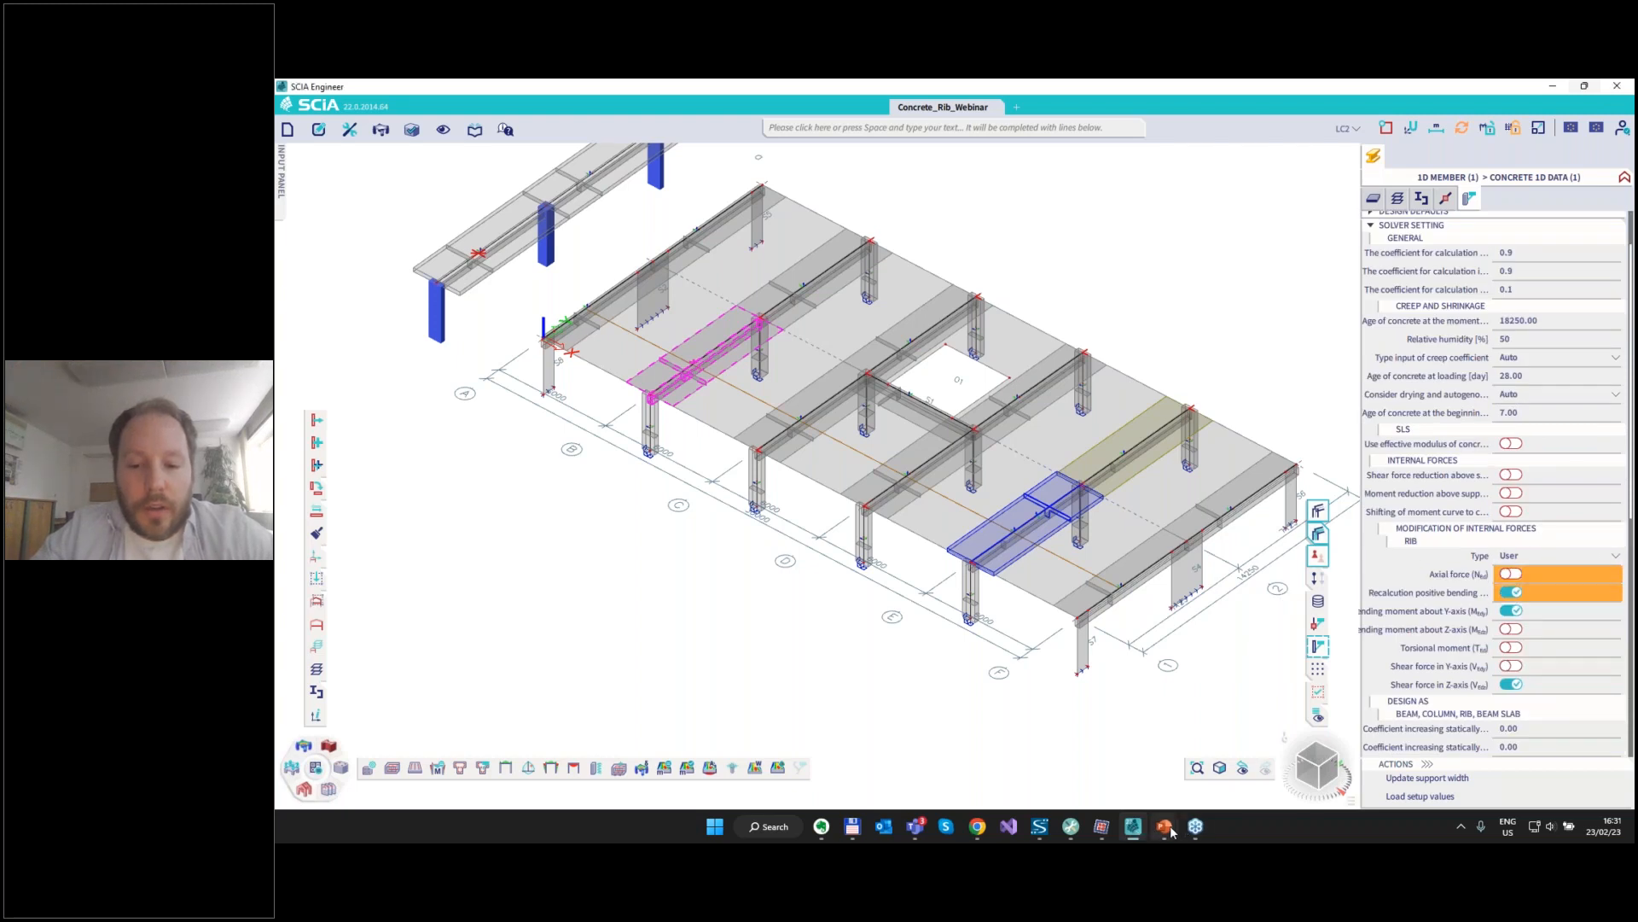
Switch to the PowerPoint slideshow and advance to the slide on recalculating the rib's normal force to an additional moment.
mouse_move(1167, 827)
click(1239, 751)
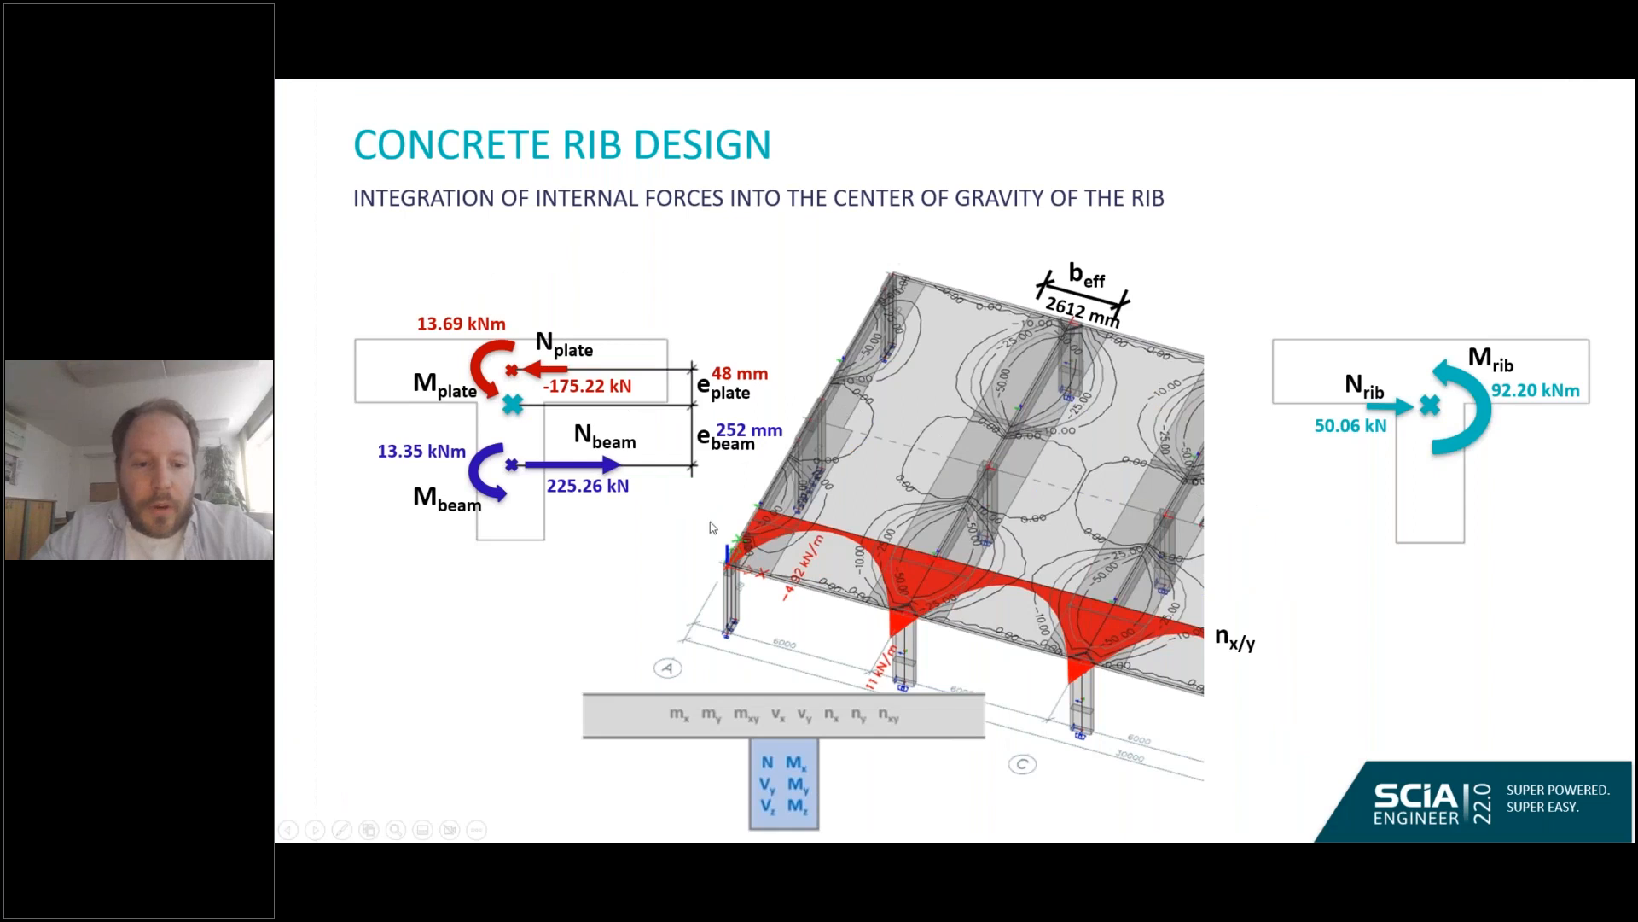
key(Right)
key(Right)
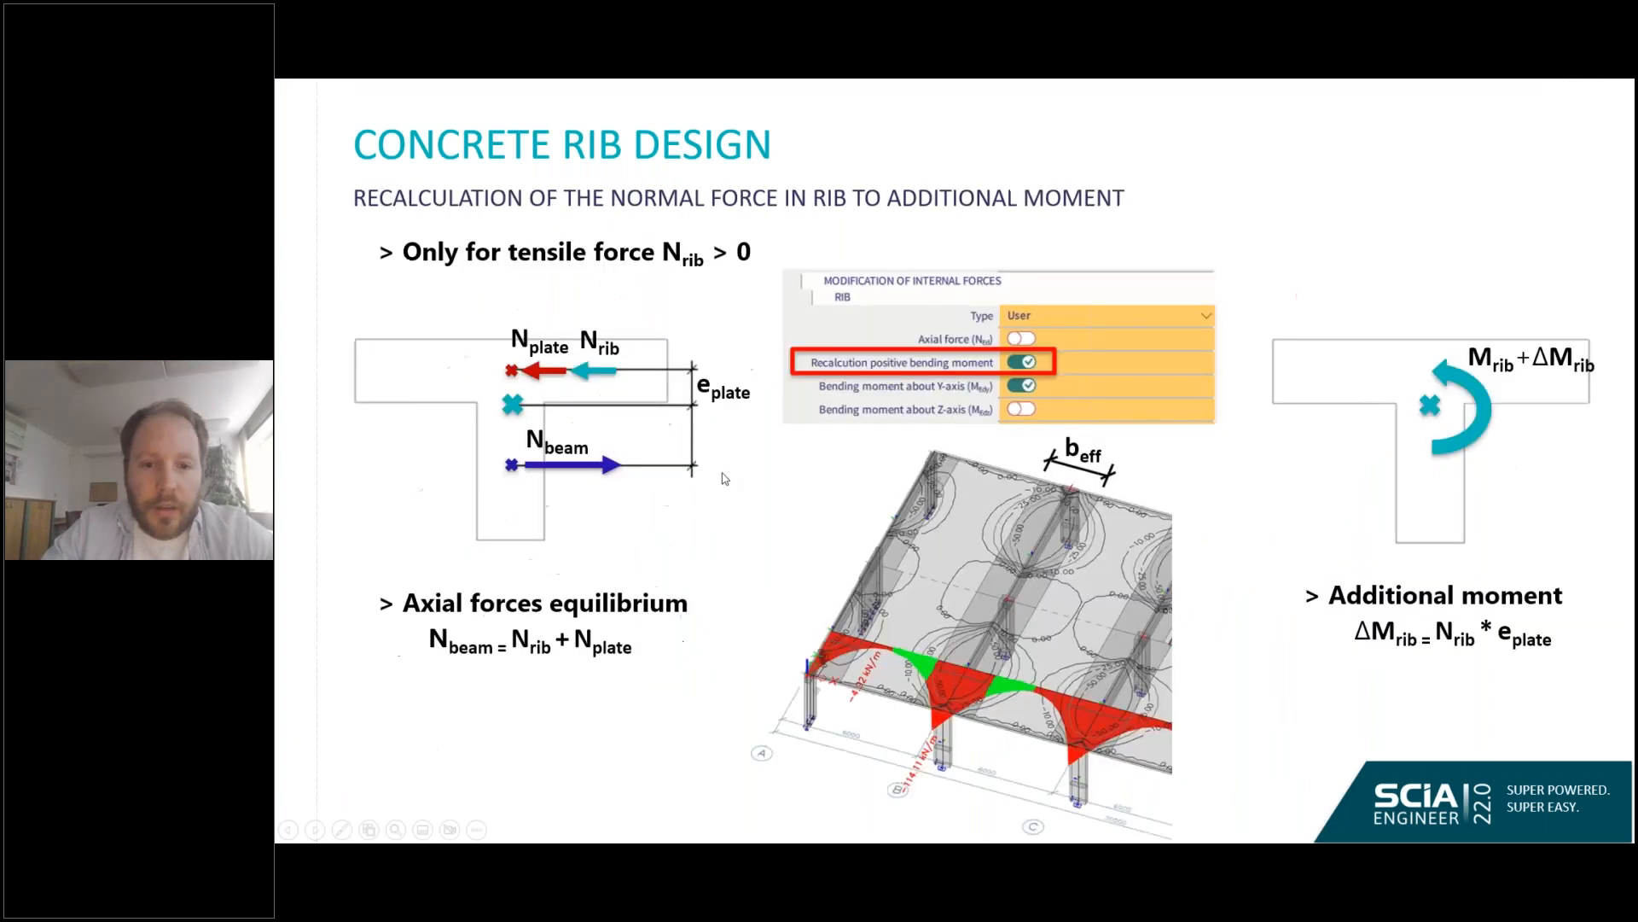
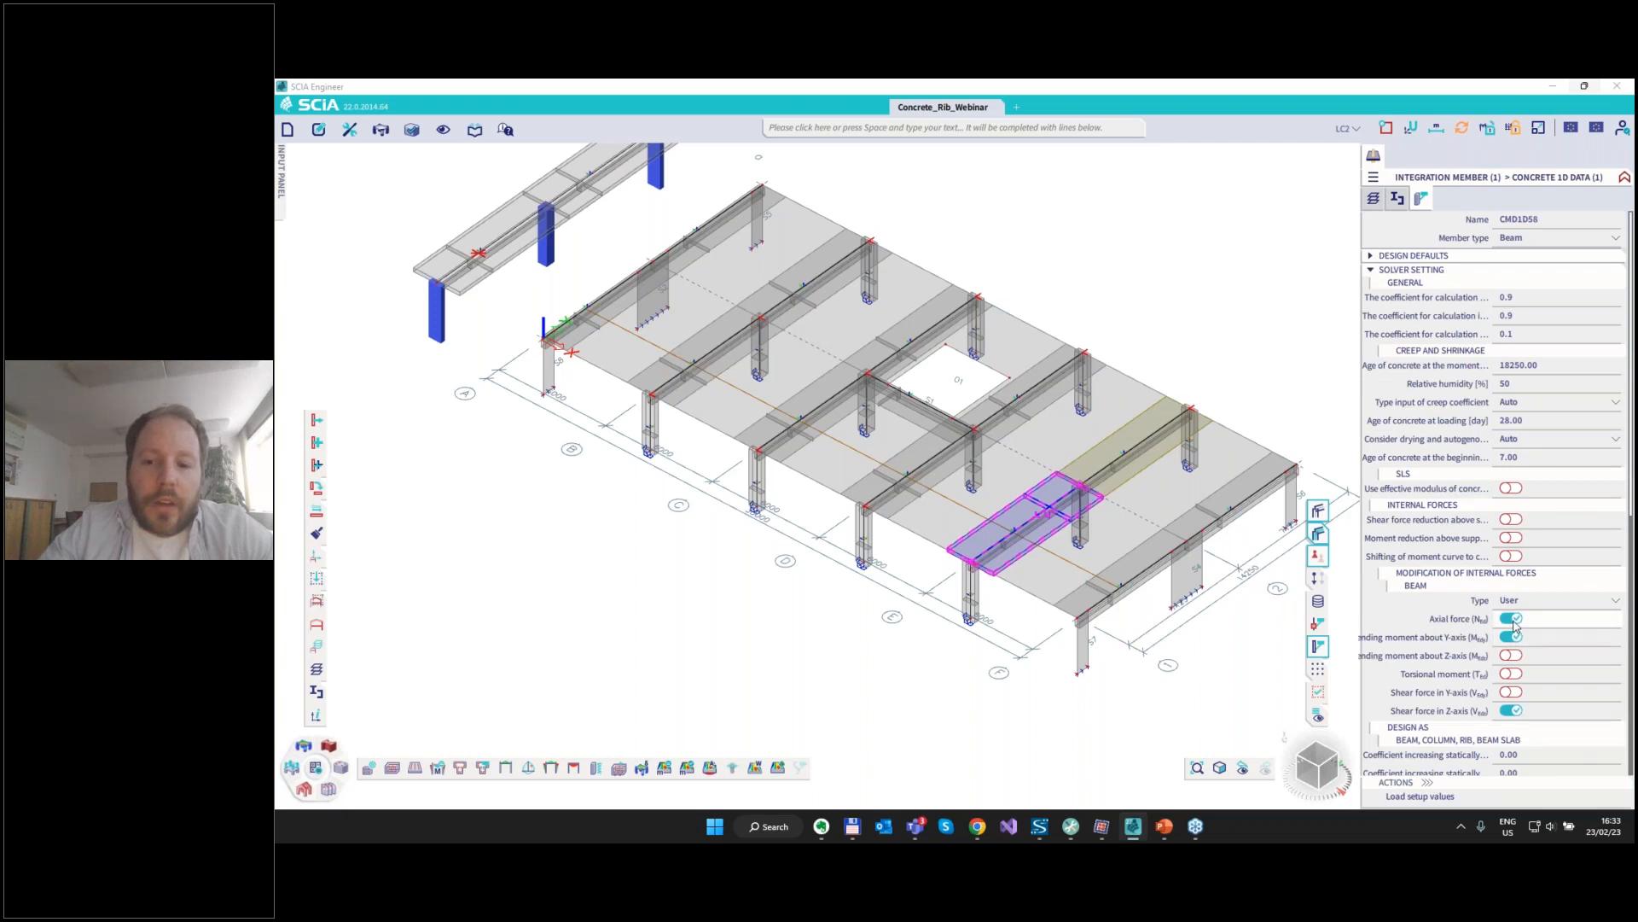
Disable axial force NEd in IM1's concrete data and refresh the As,ult reinforcement design for B45, B68 and IM1 under LC2.
click(1514, 622)
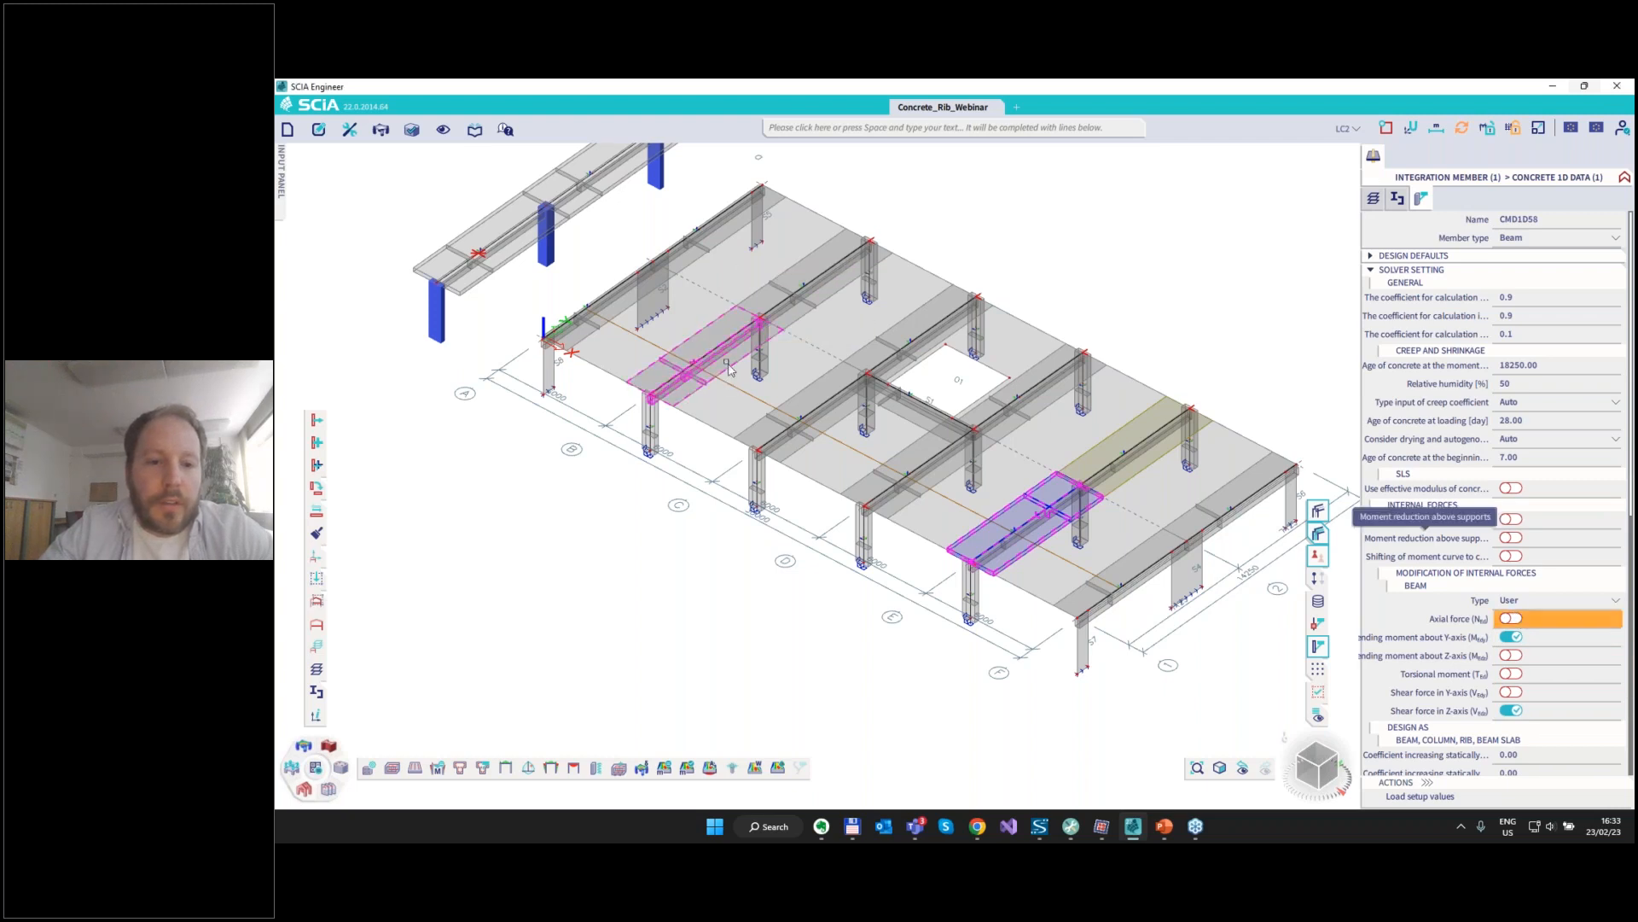
click(514, 260)
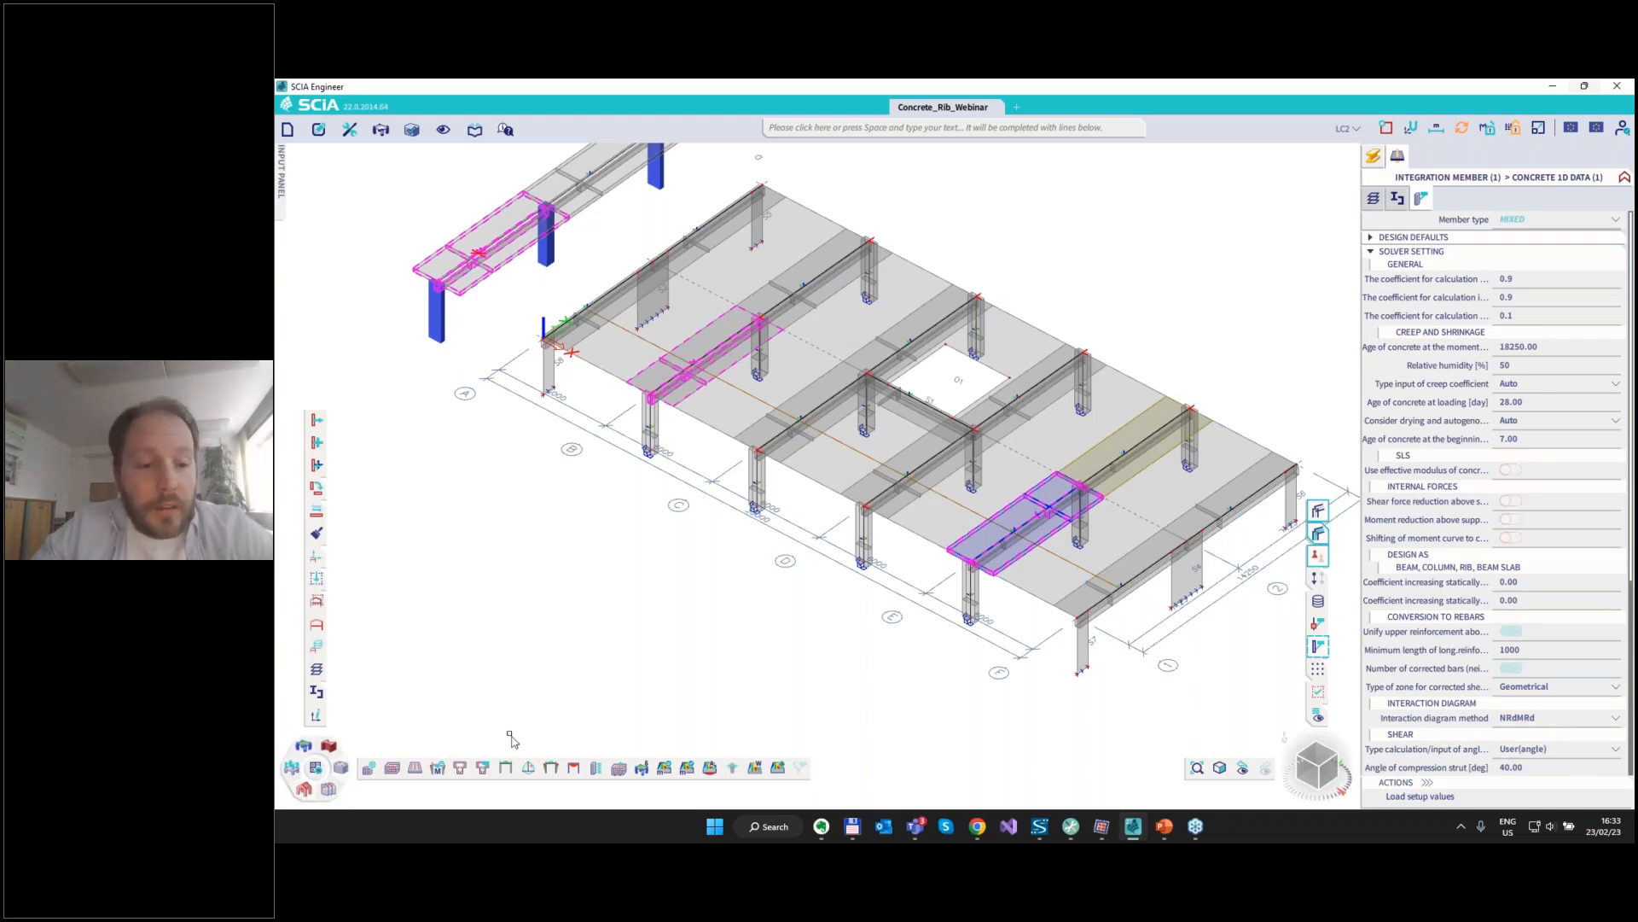
click(461, 767)
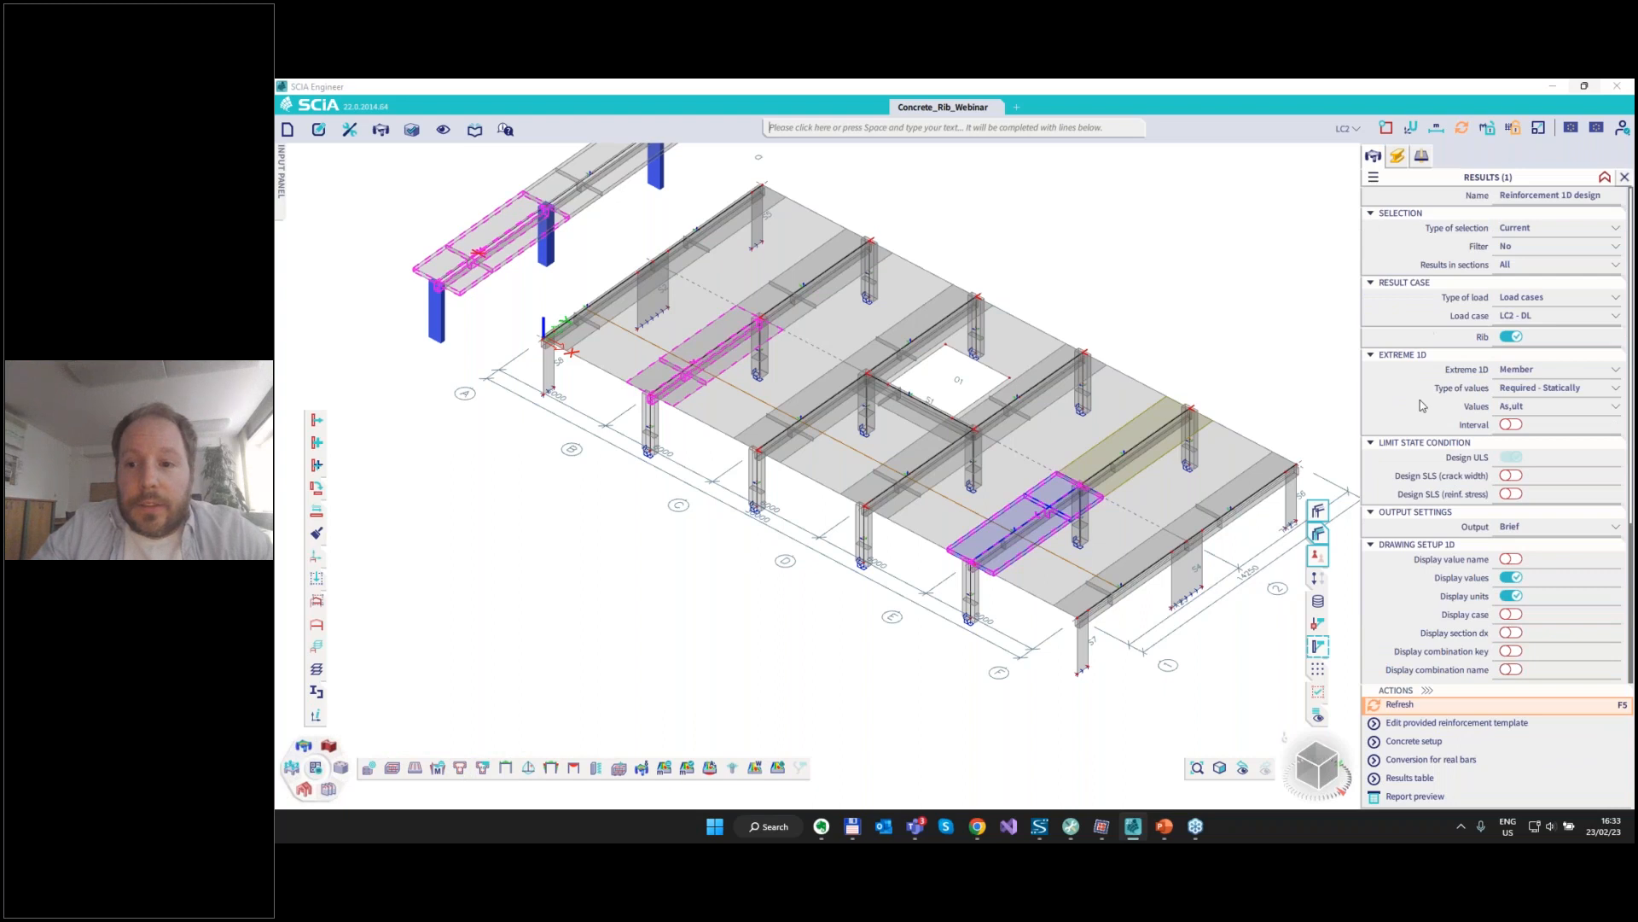
click(1397, 703)
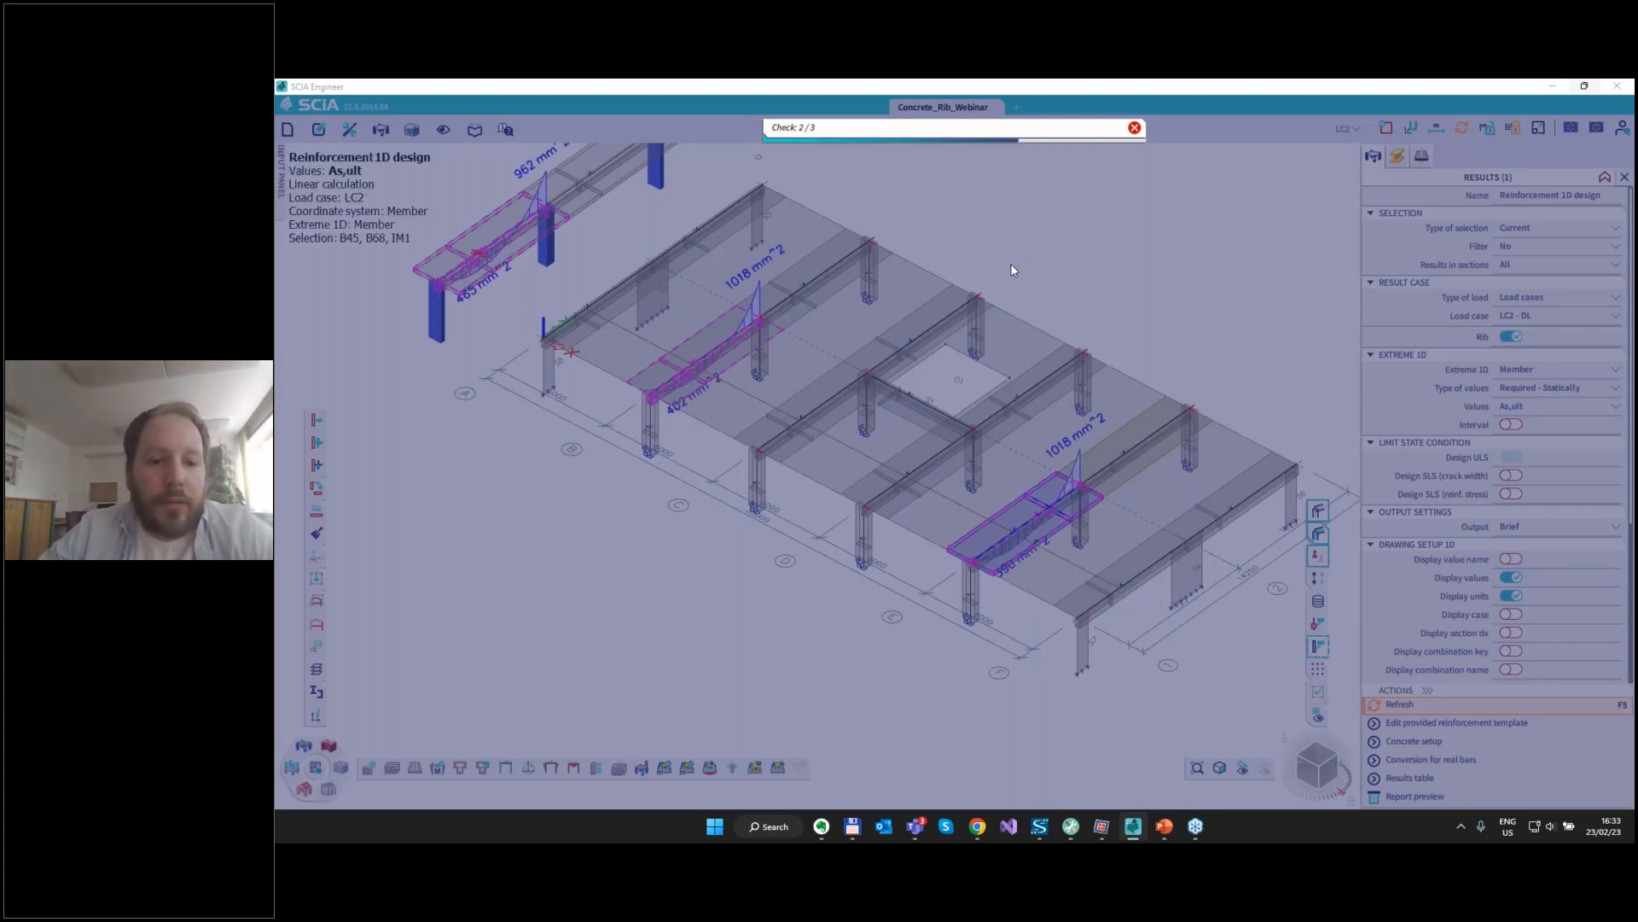
Compare the required span reinforcement of IM1, B68 and B45, underlining each value with temporary screen annotations.
scroll(1015, 563, up, 5)
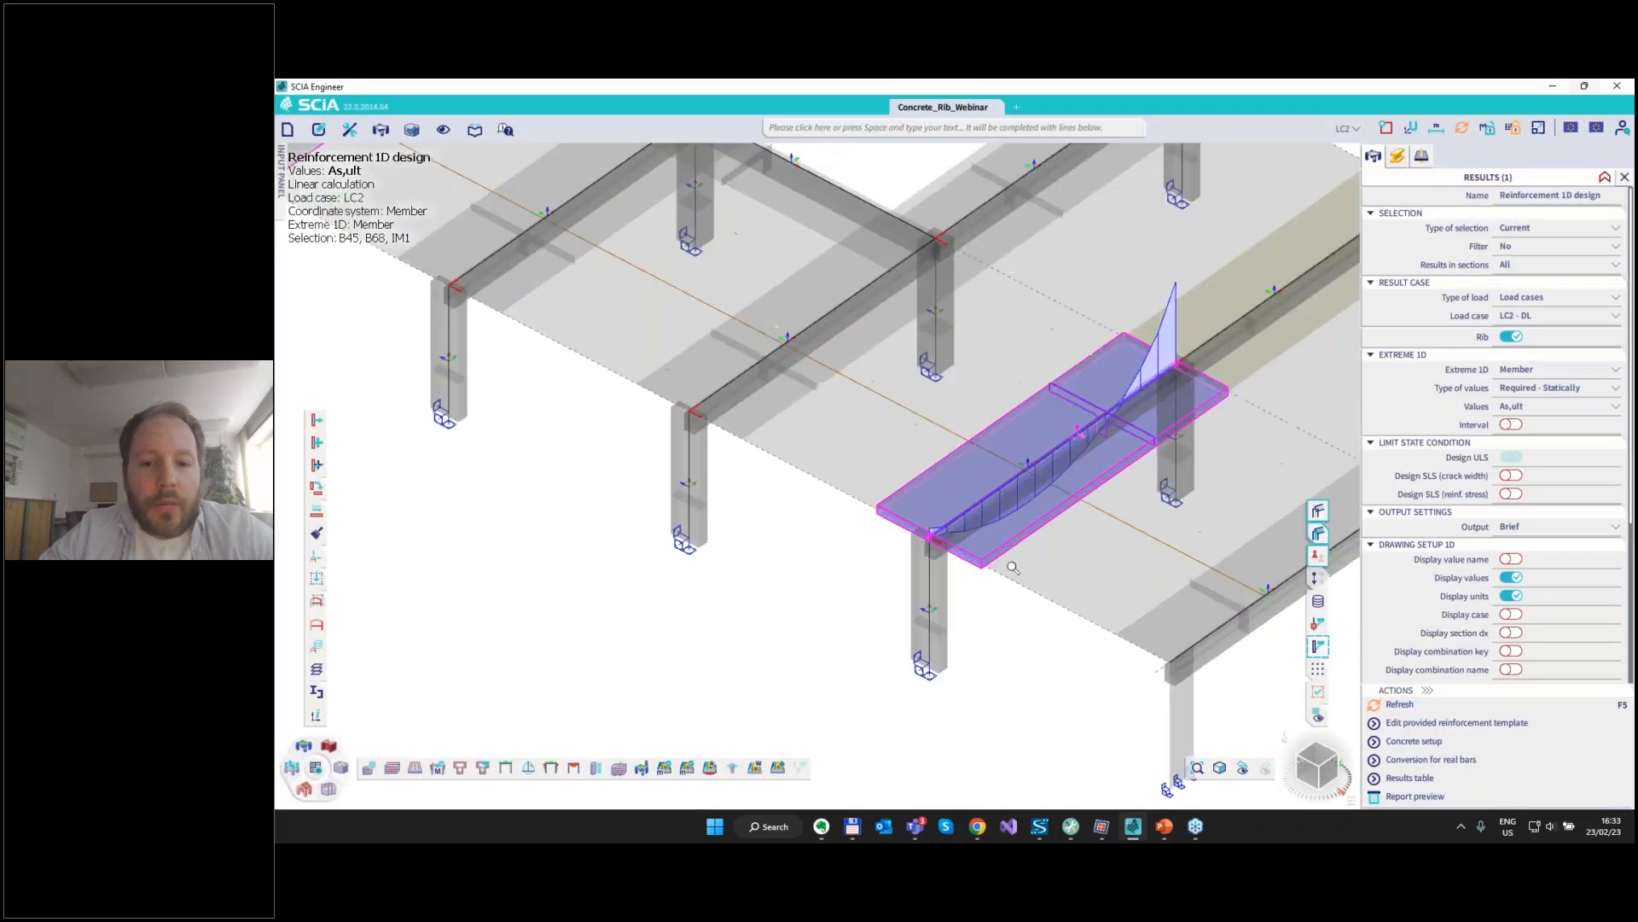
key(ctrl+2)
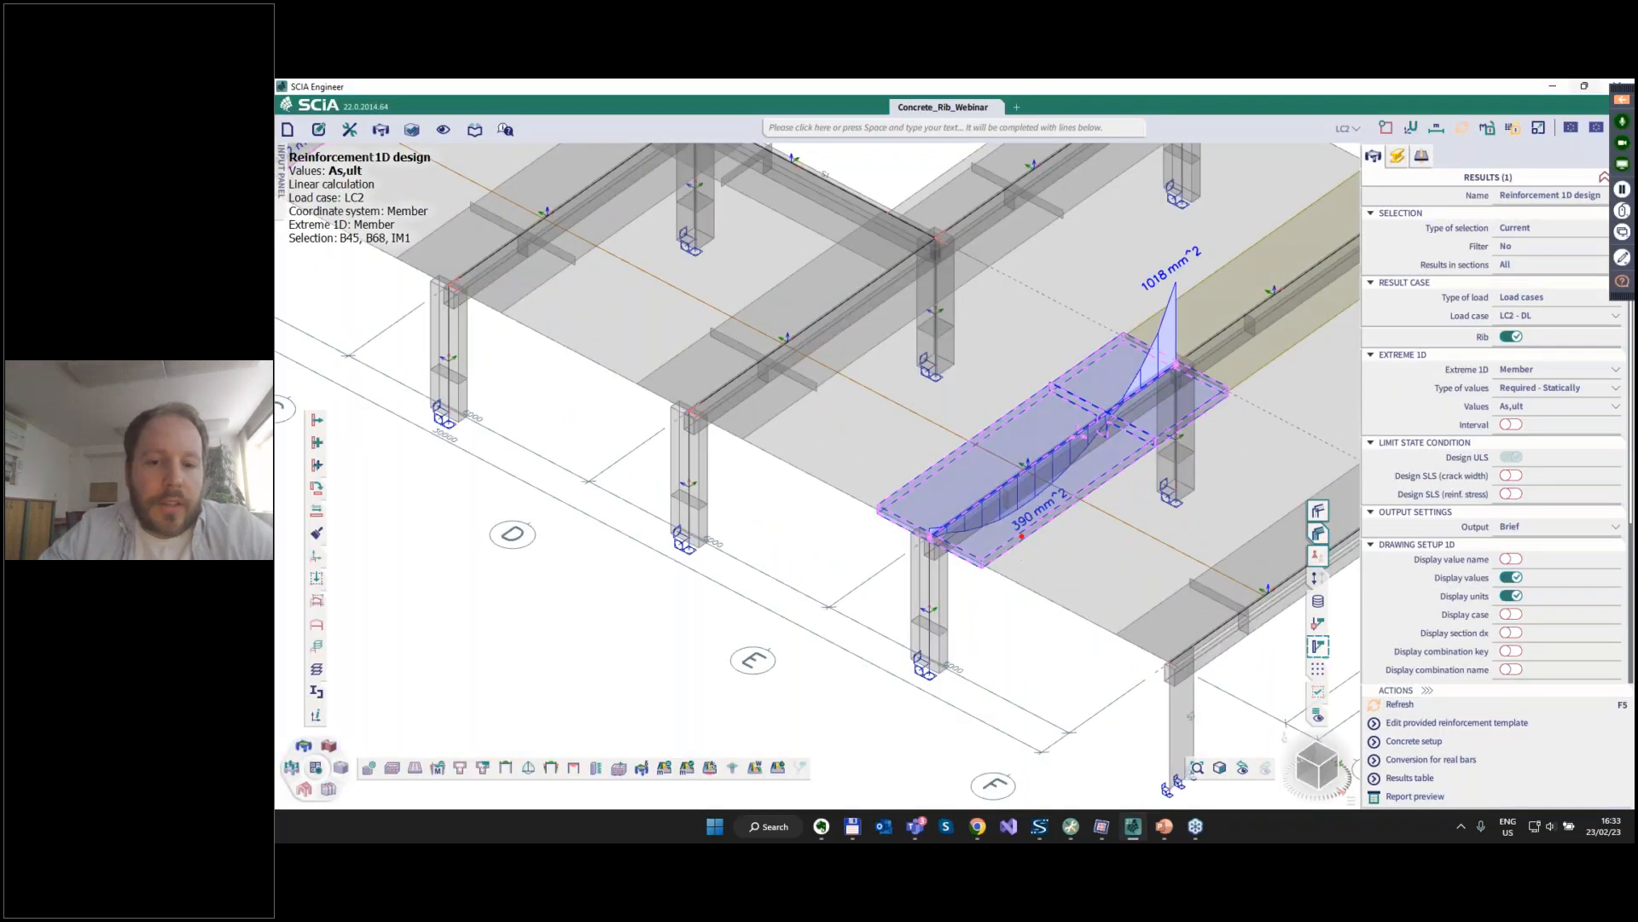
drag(1032, 531, 1071, 503)
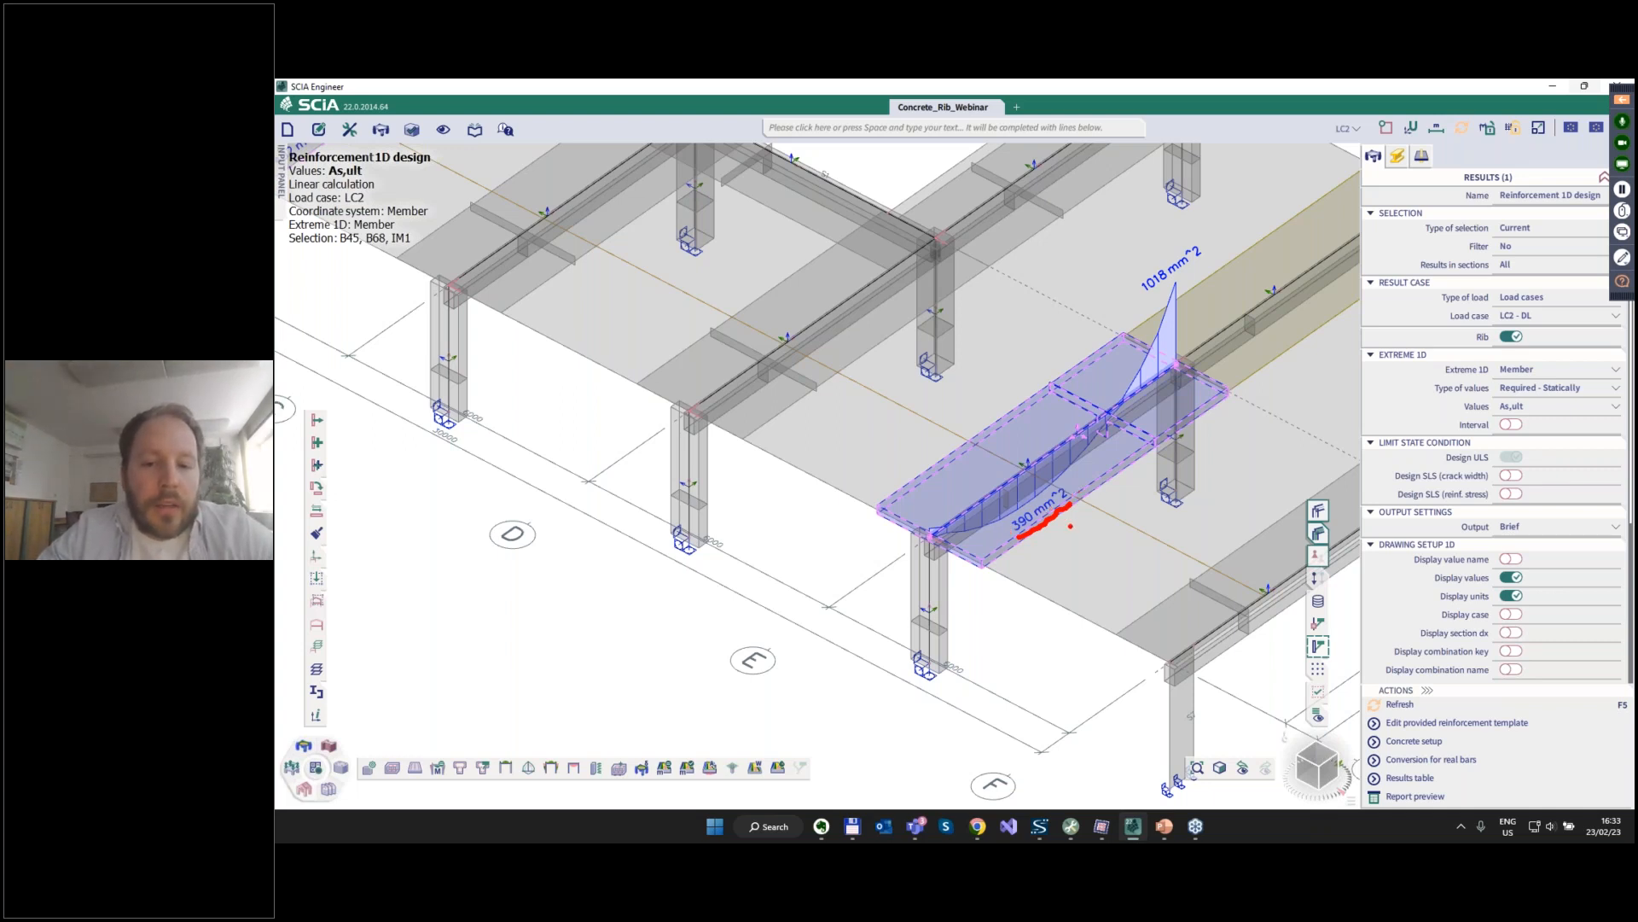
key(Escape)
scroll(861, 434, down, 5)
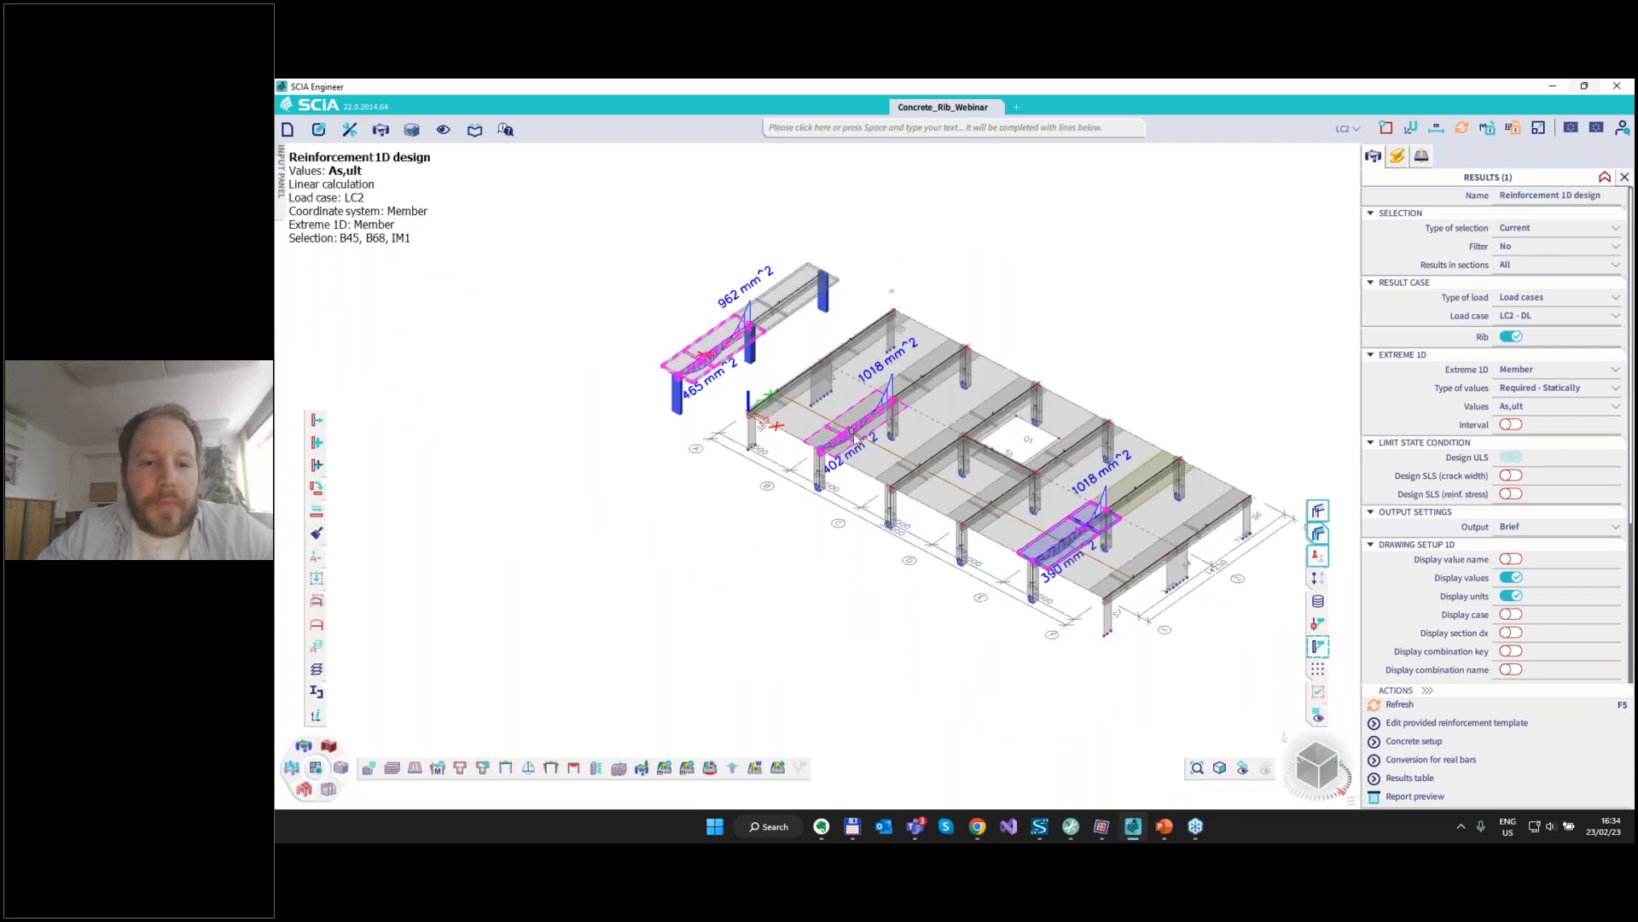
scroll(860, 434, up, 5)
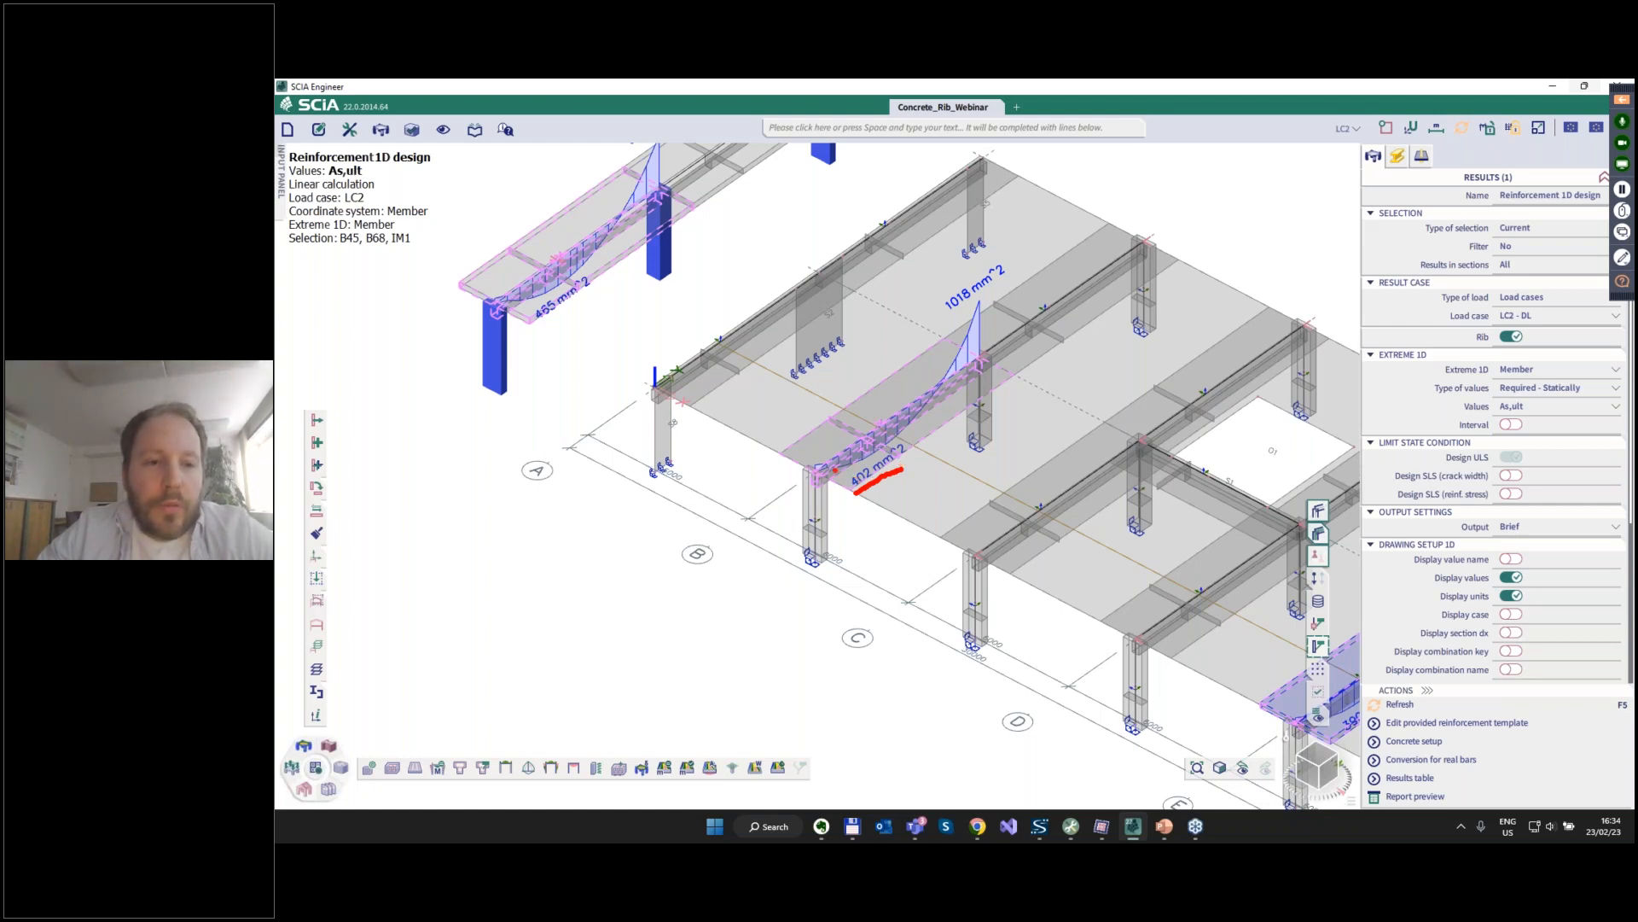
drag(541, 320, 566, 310)
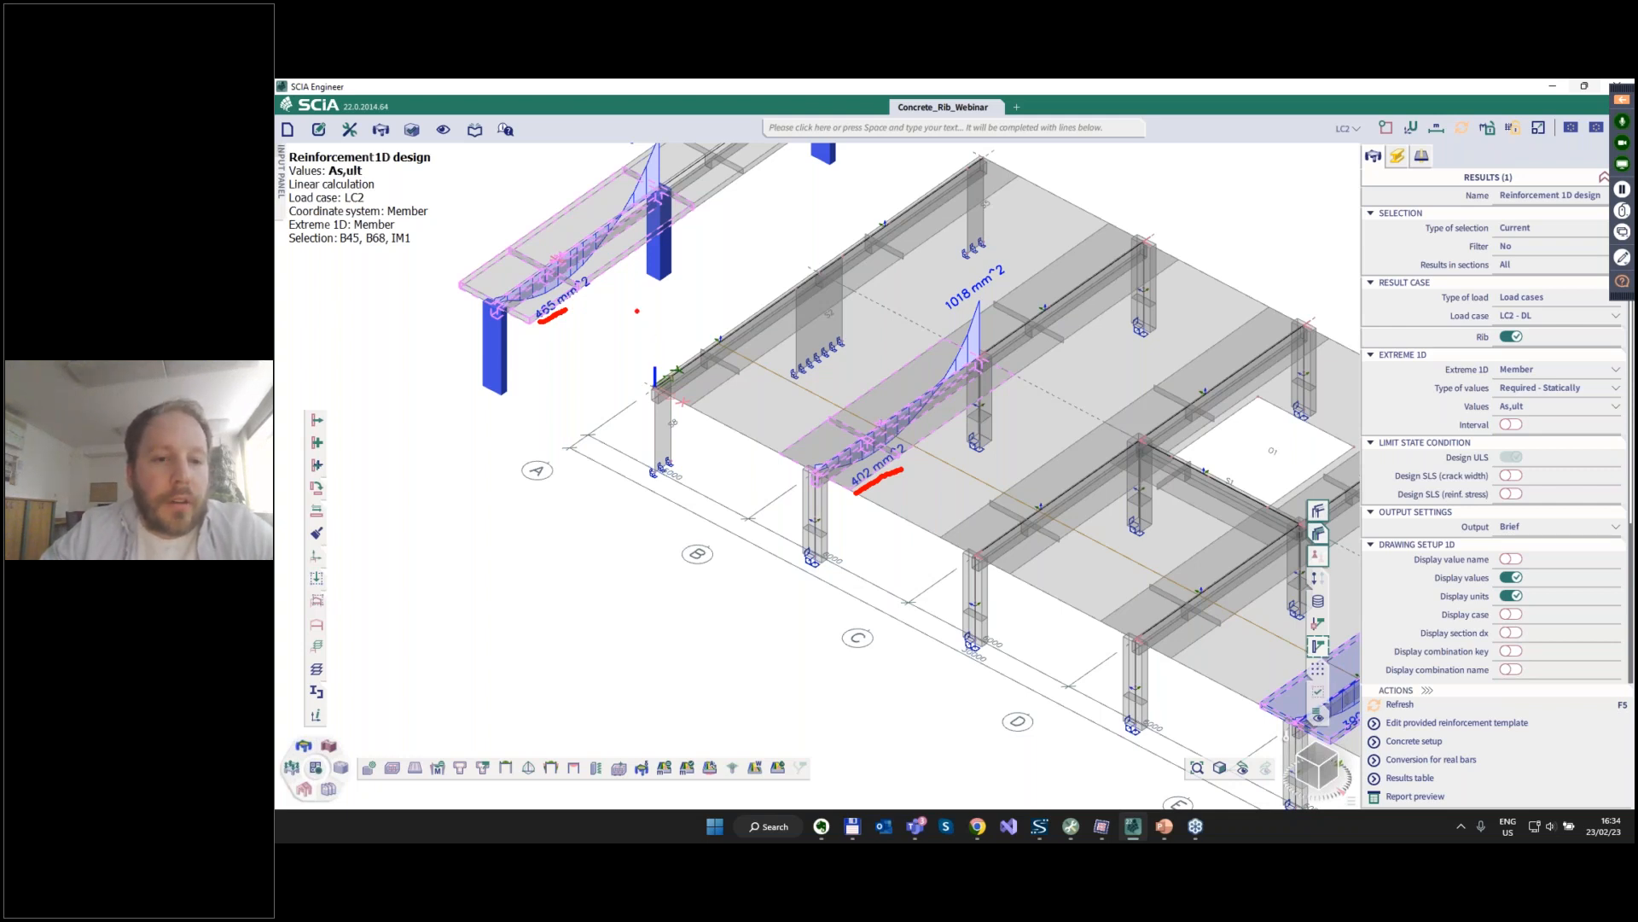
key(Escape)
scroll(604, 380, down, 2)
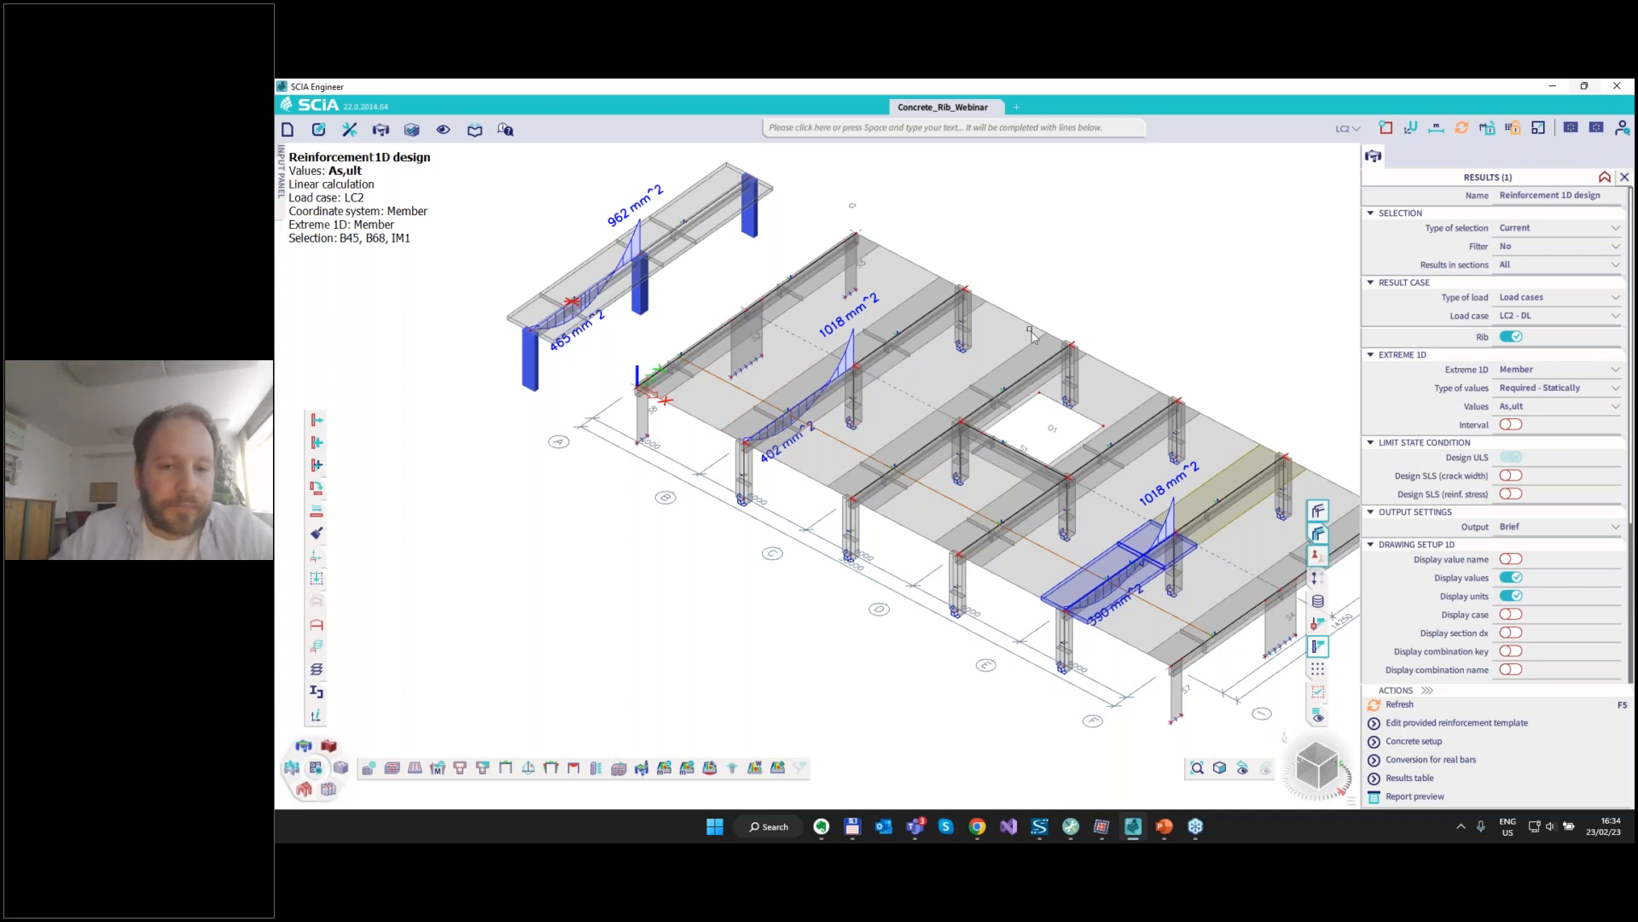
Display the concrete 2D internal force ny under LC2 on the longitudinal slab section SE3.
click(666, 768)
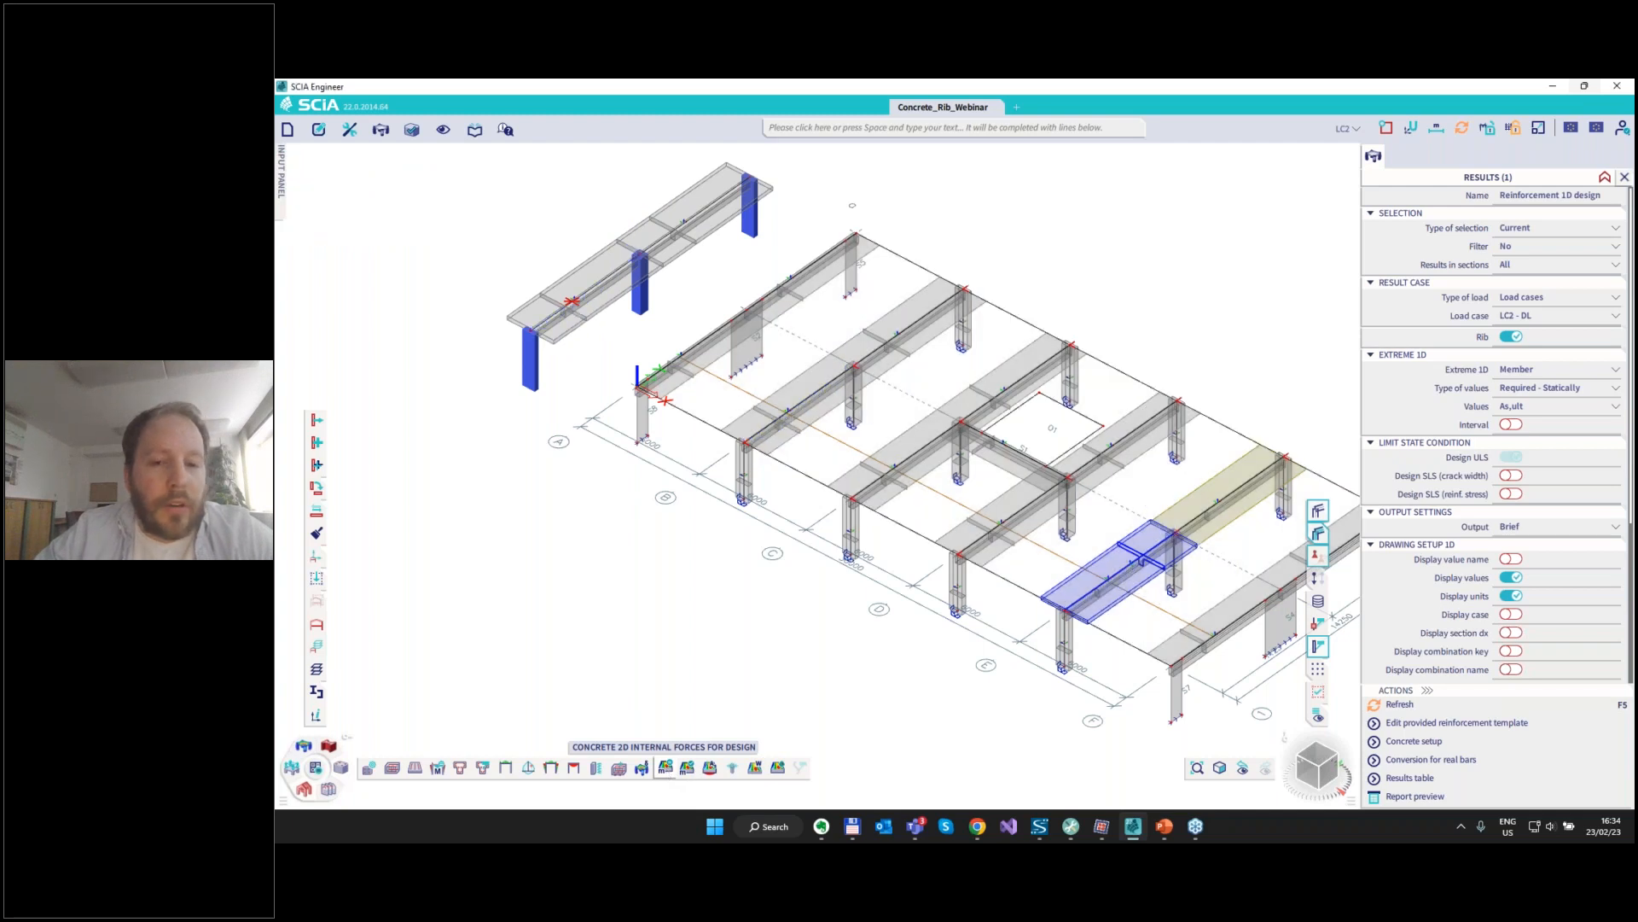
click(839, 446)
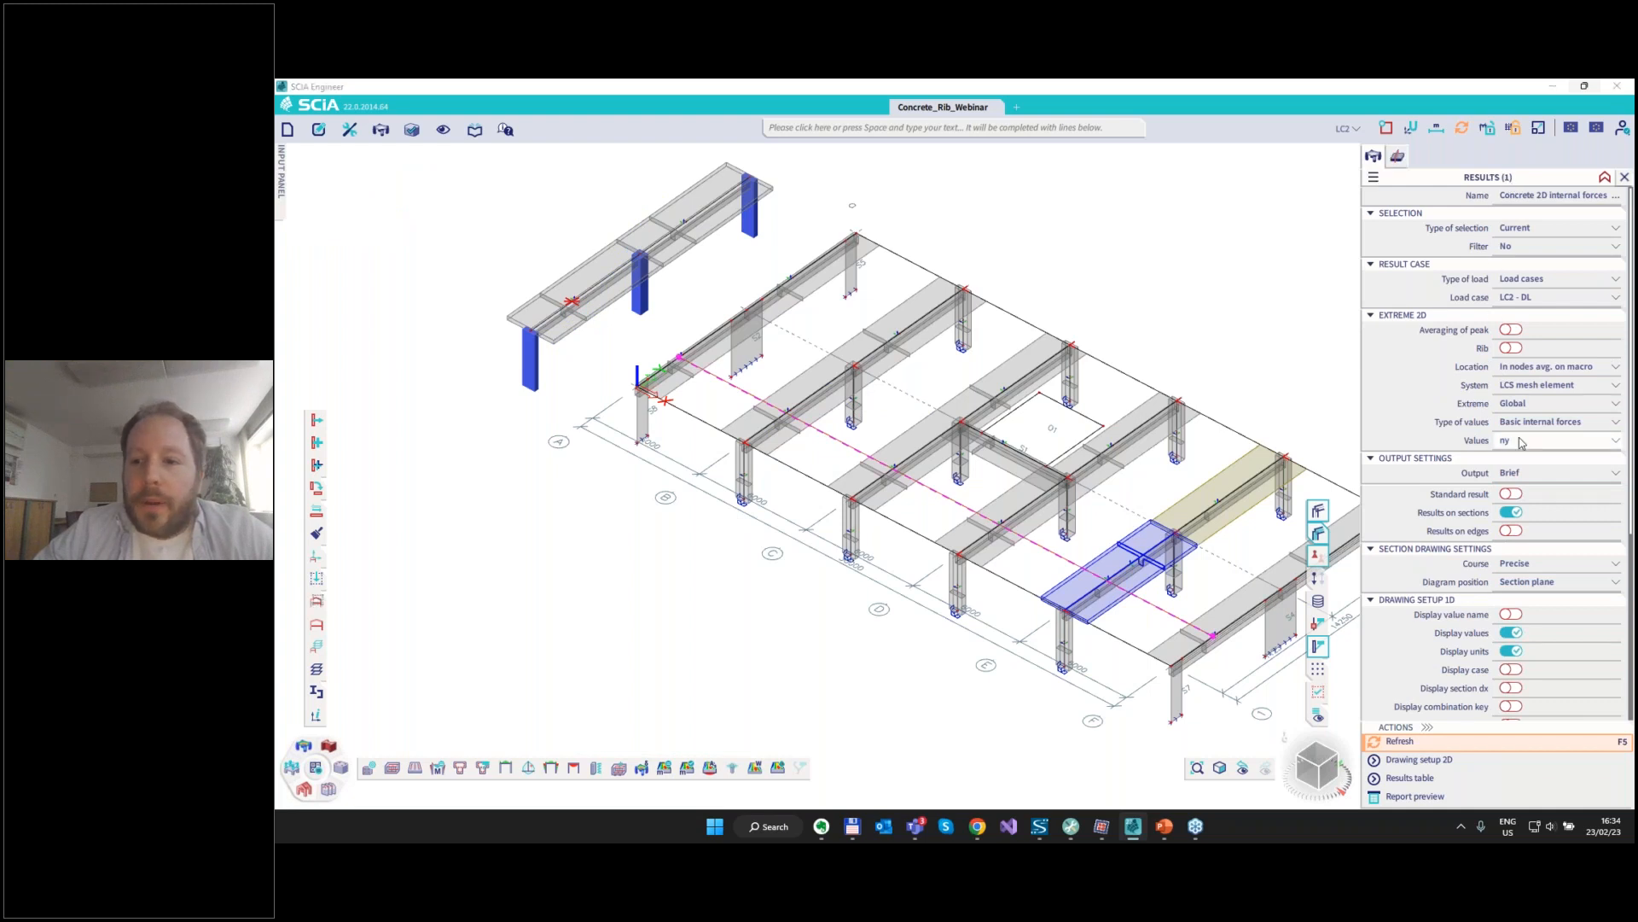
click(1398, 739)
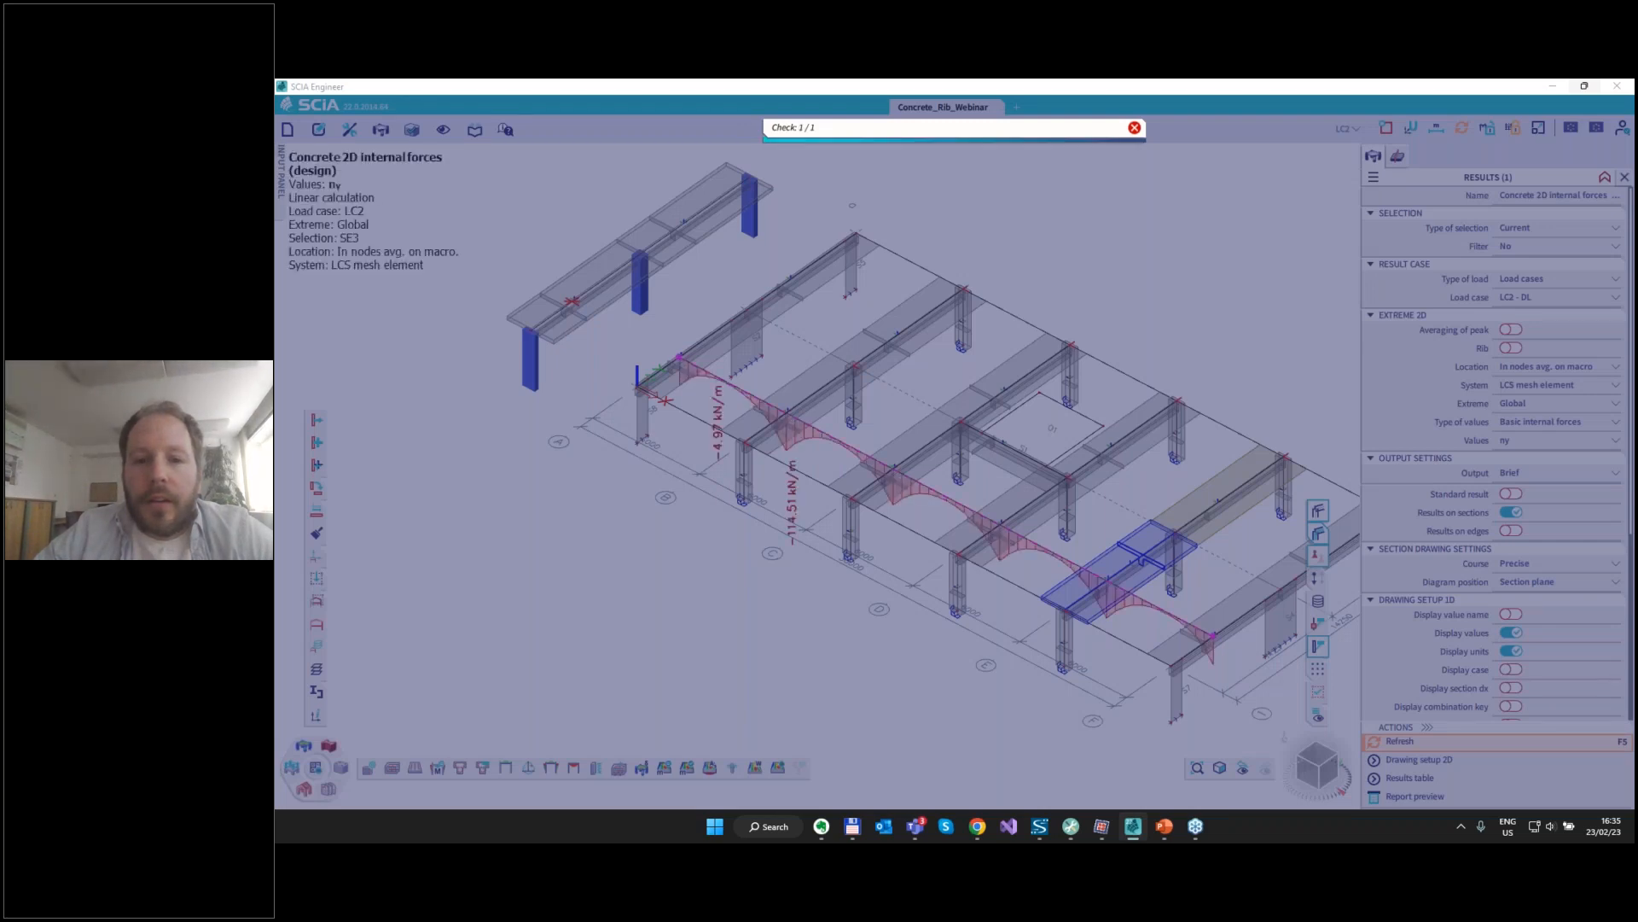
Examine the ny diagram near grid line B and temporarily mark the zones between the ribs outside the effective width.
scroll(734, 399, up, 3)
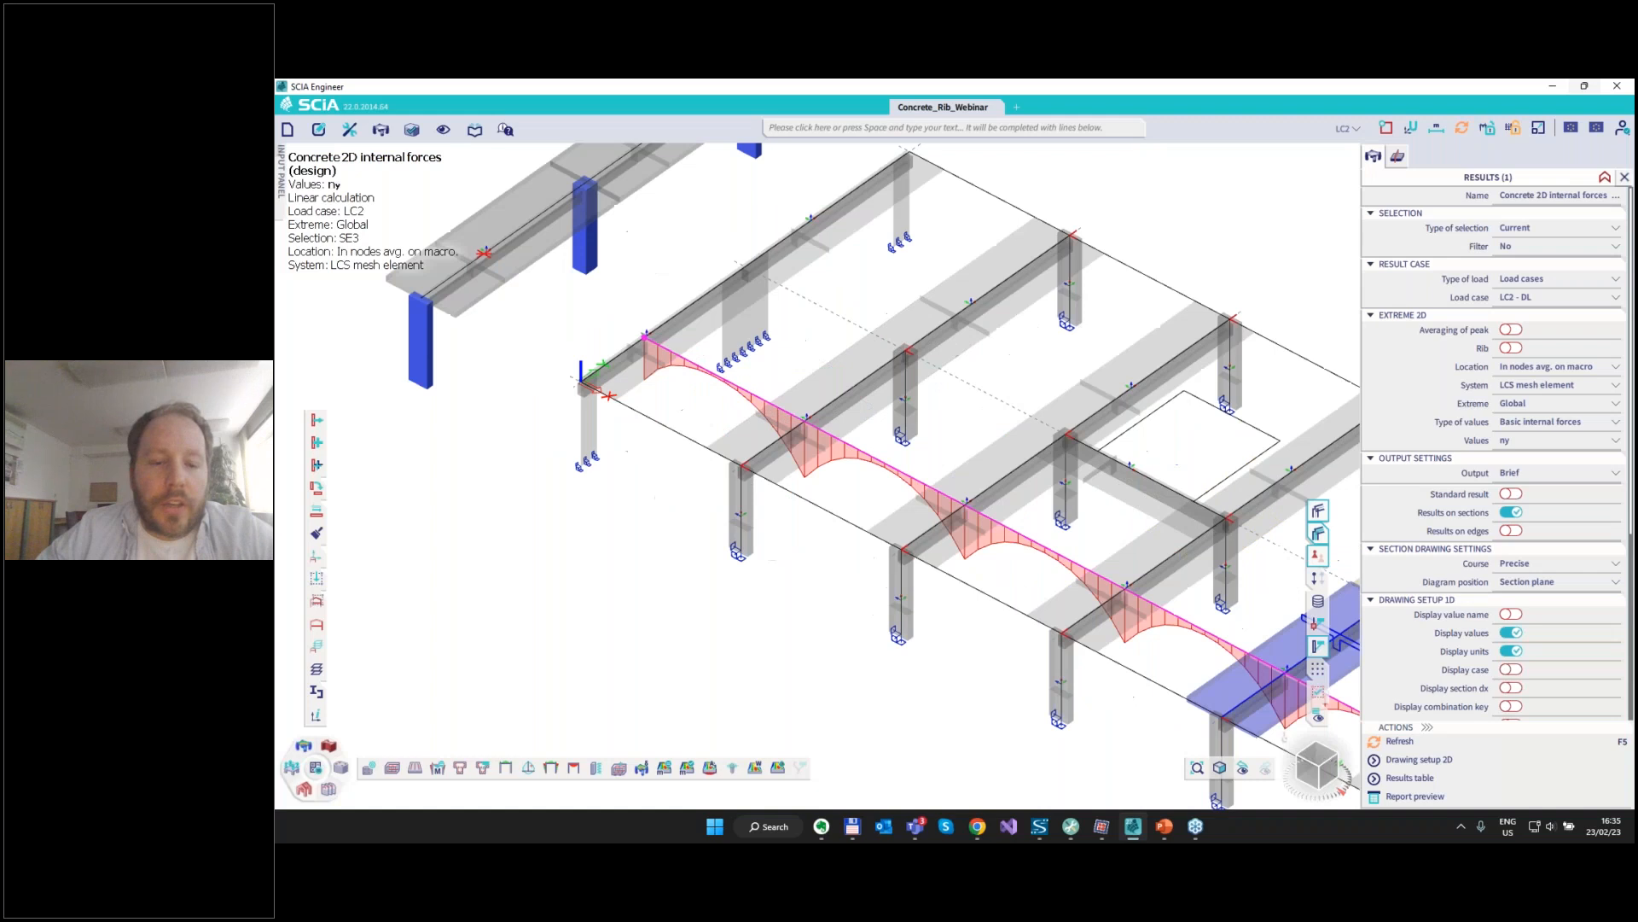
key(ctrl+2)
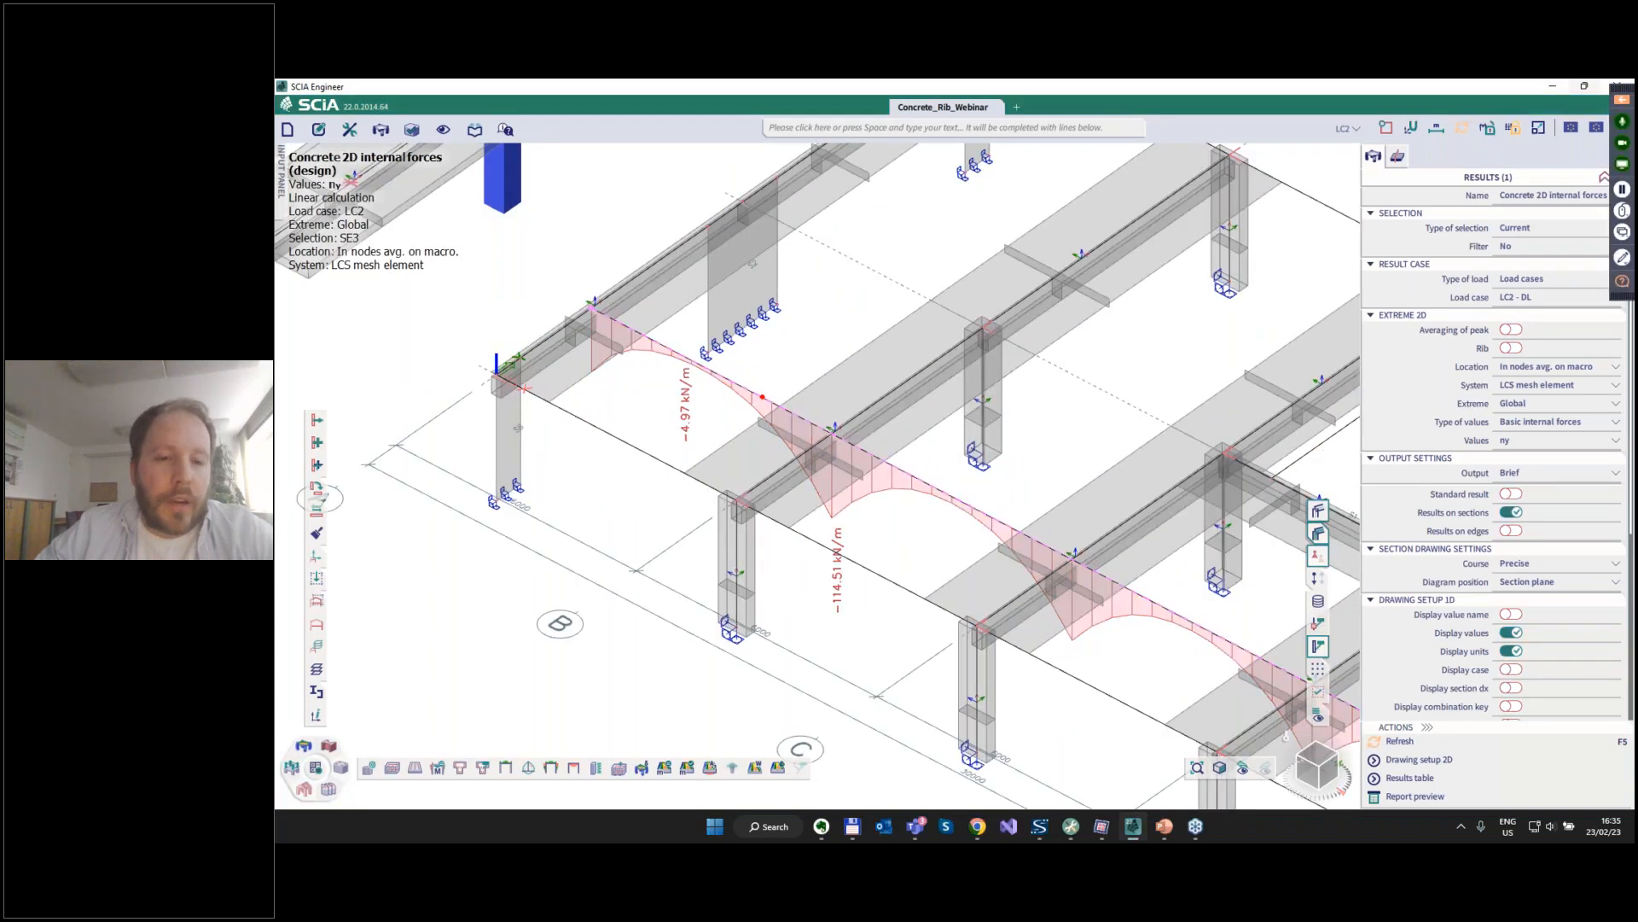
drag(764, 397, 698, 368)
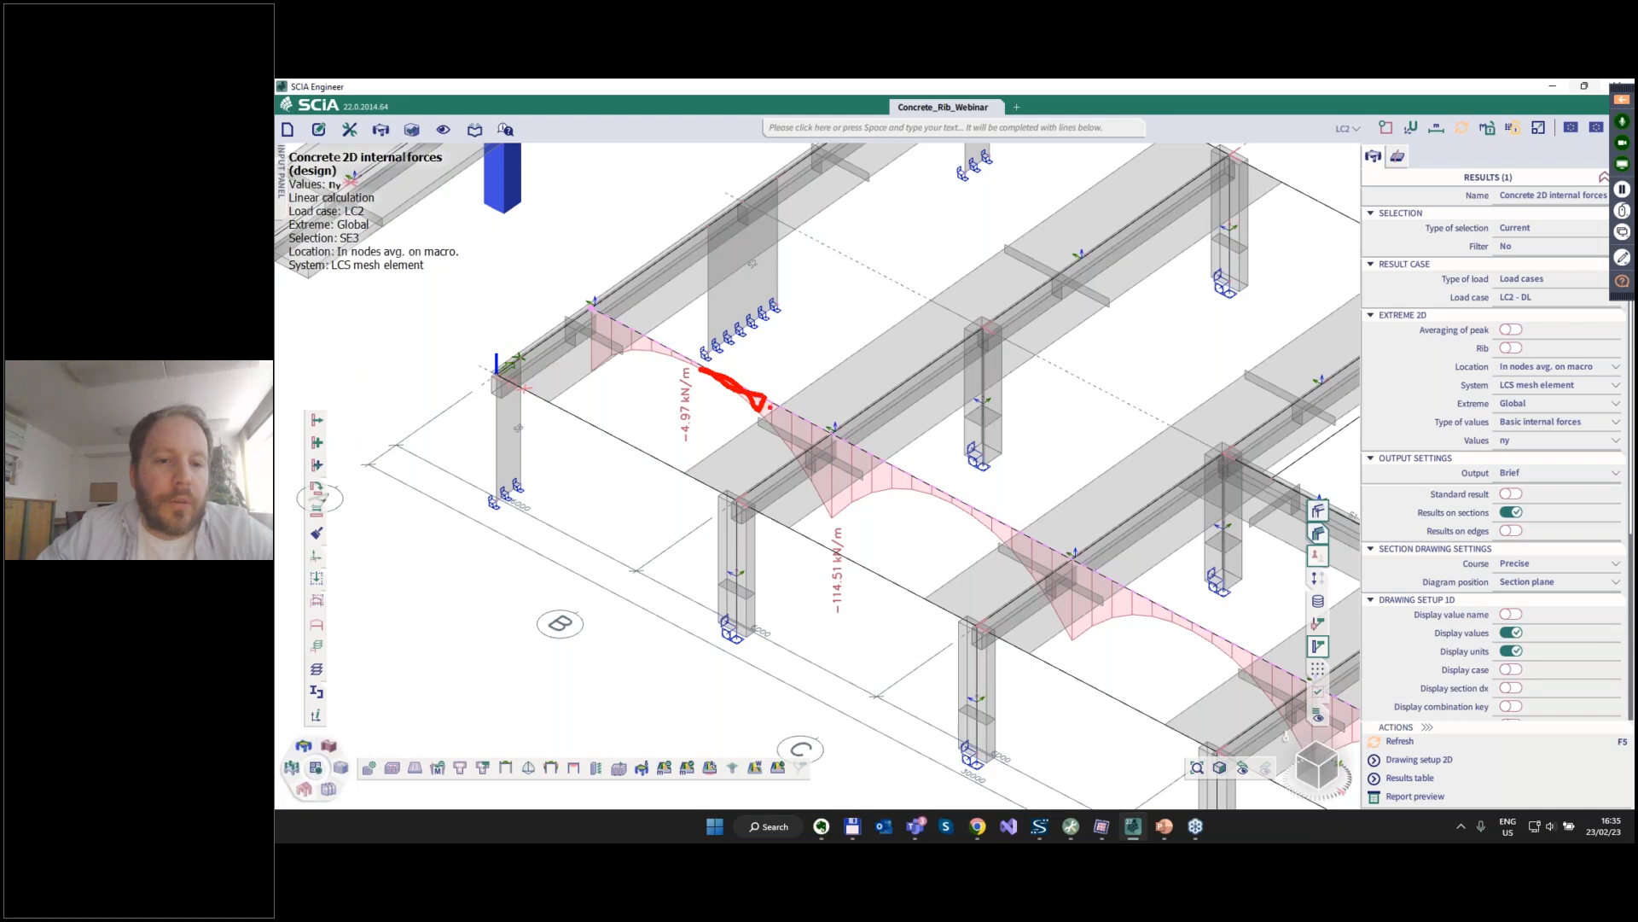
mouse_move(891, 476)
mouse_down()
mouse_move(949, 493)
mouse_move(903, 469)
mouse_move(910, 483)
mouse_up()
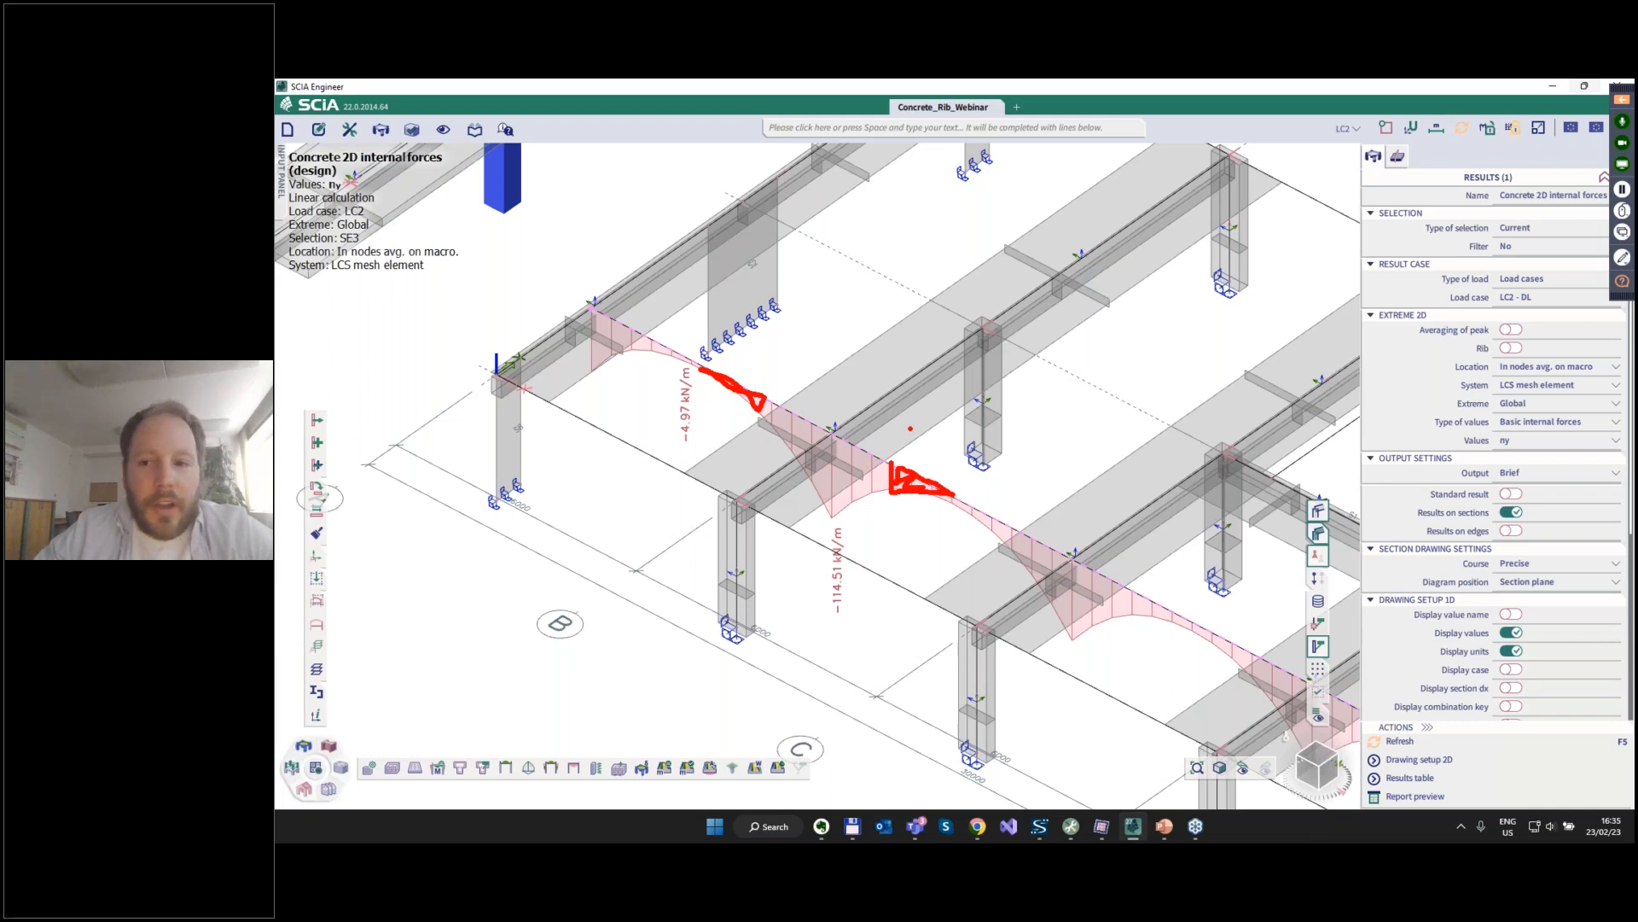
key(Escape)
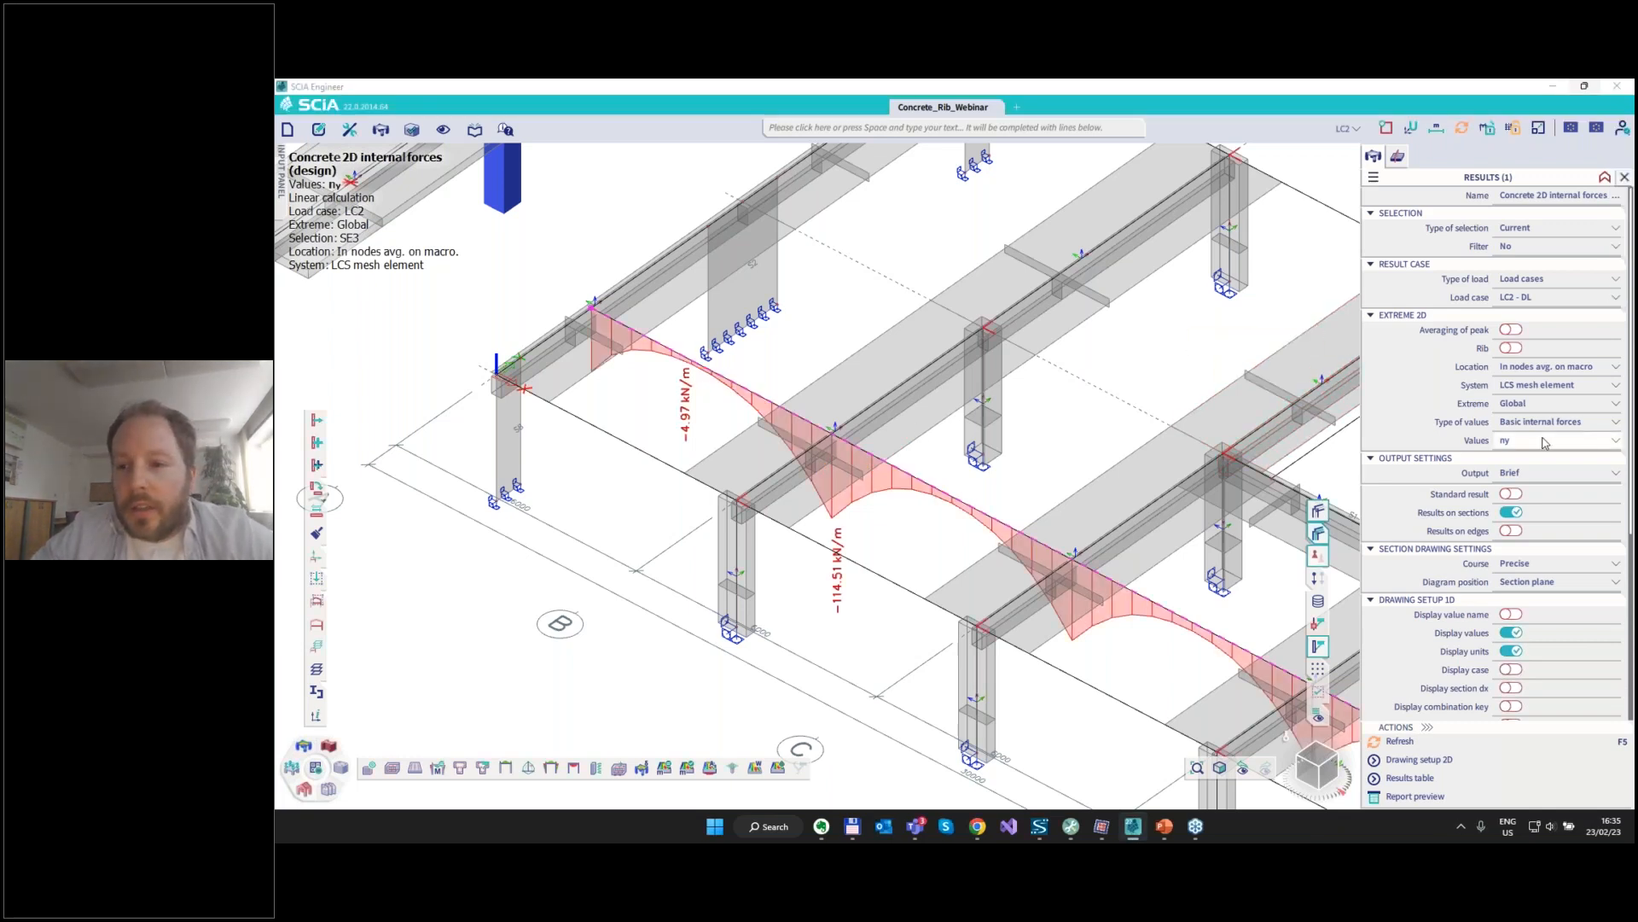
Switch the concrete 2D result on section SE3 to moment my and examine its diagram from above at rib B68.
click(1544, 442)
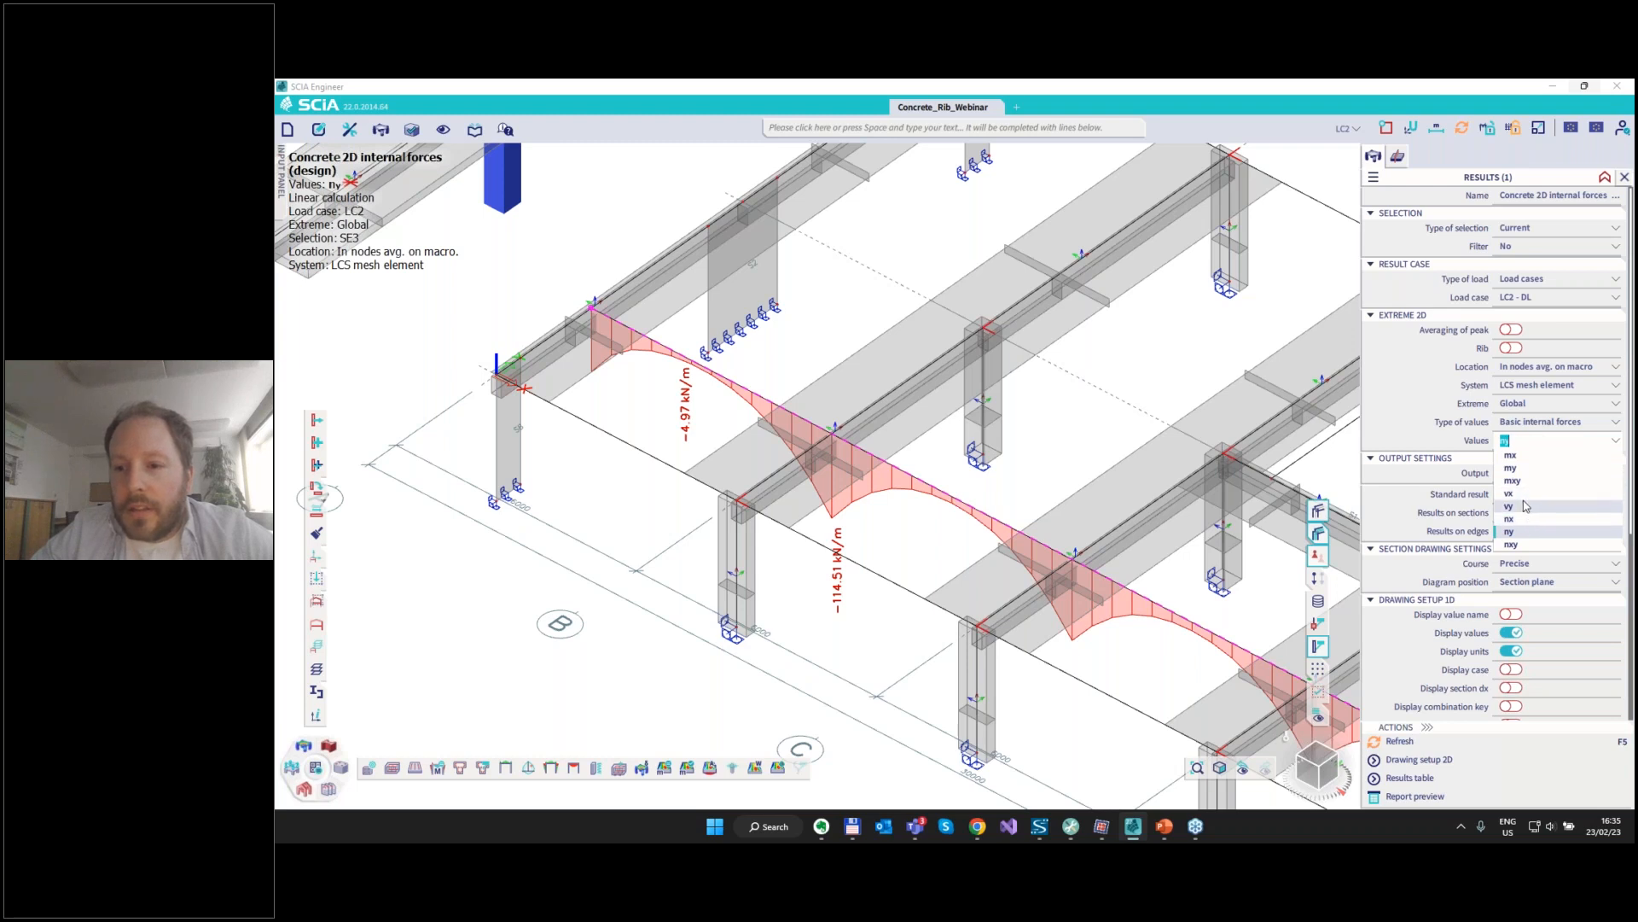
click(1511, 467)
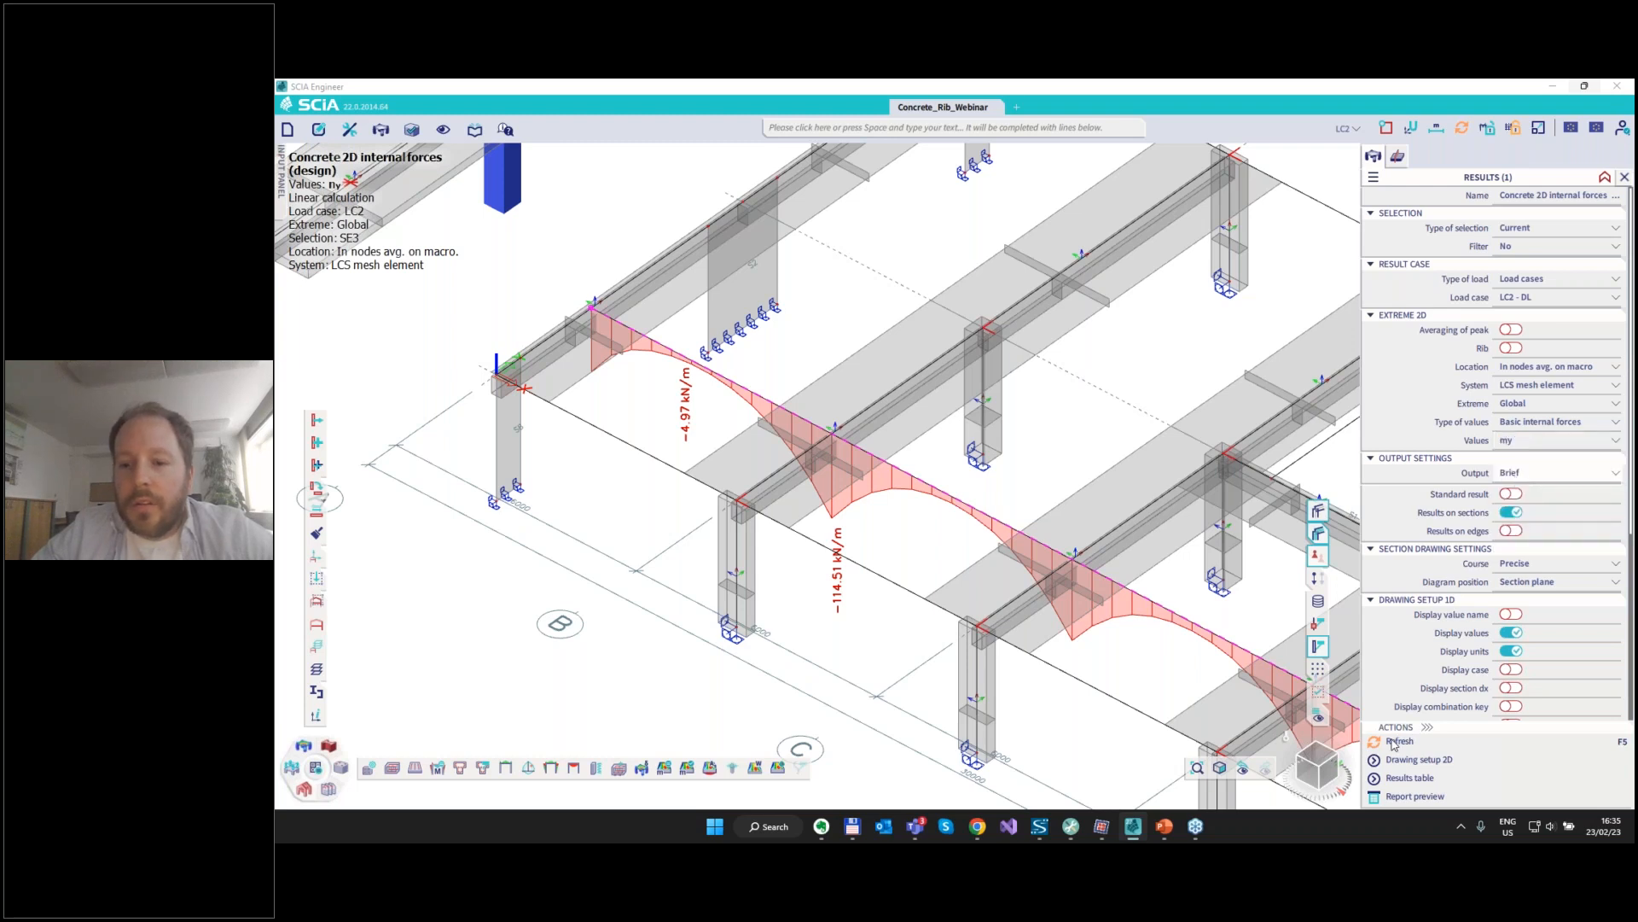
click(1396, 742)
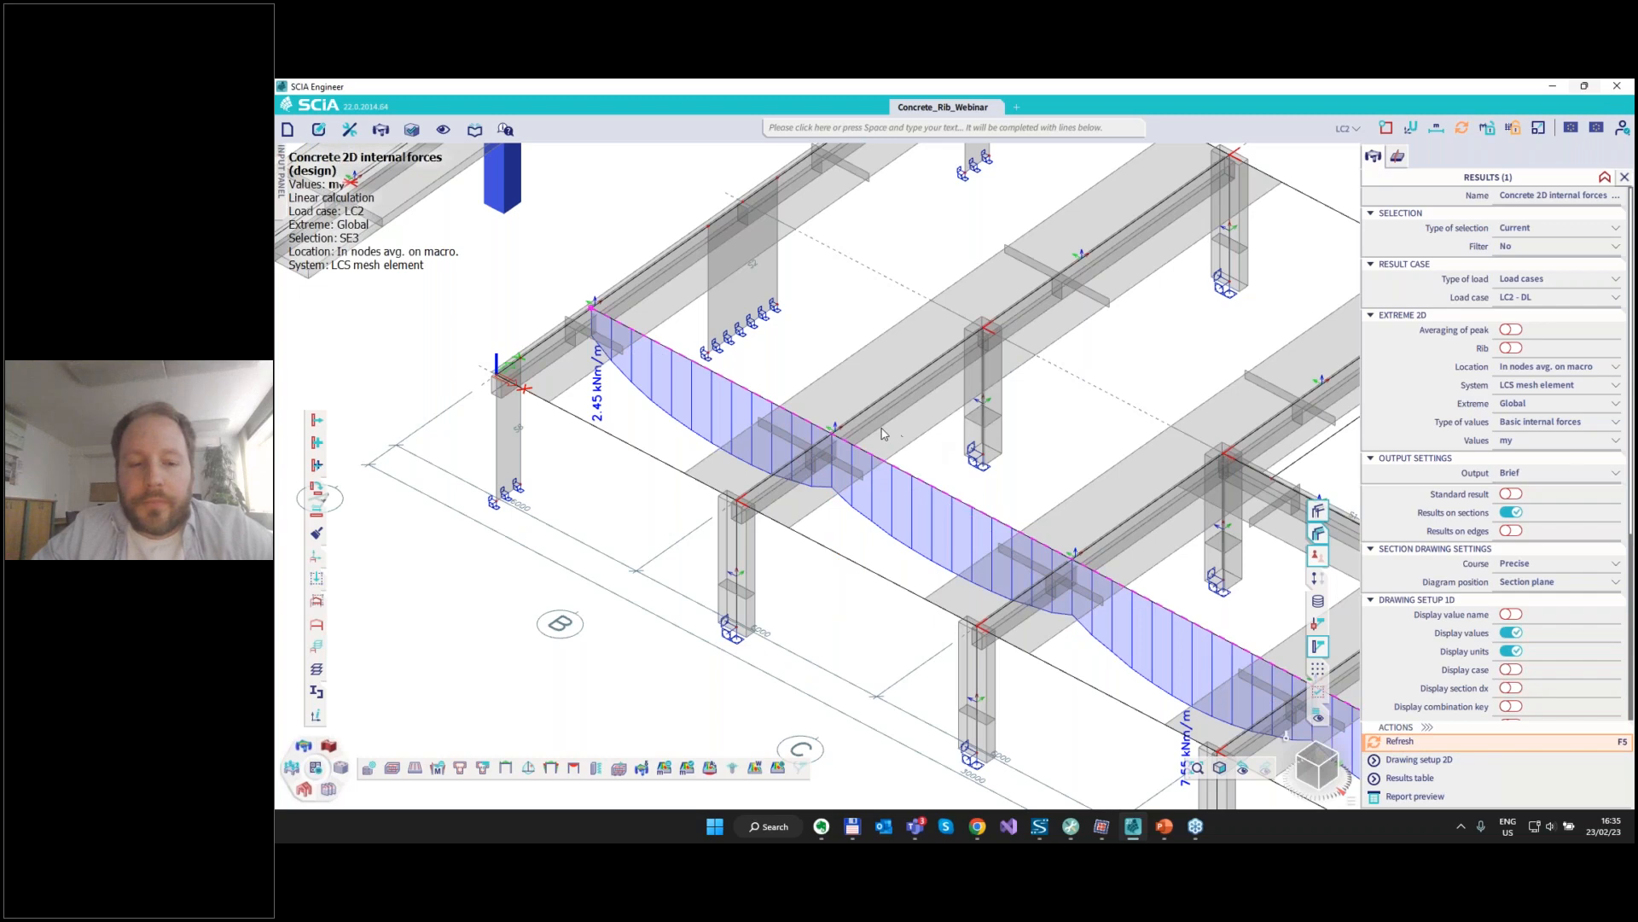
scroll(853, 495, down, 3)
mouse_move(927, 646)
ctrl+right_down()
mouse_move(944, 644)
mouse_move(938, 660)
ctrl+right_up()
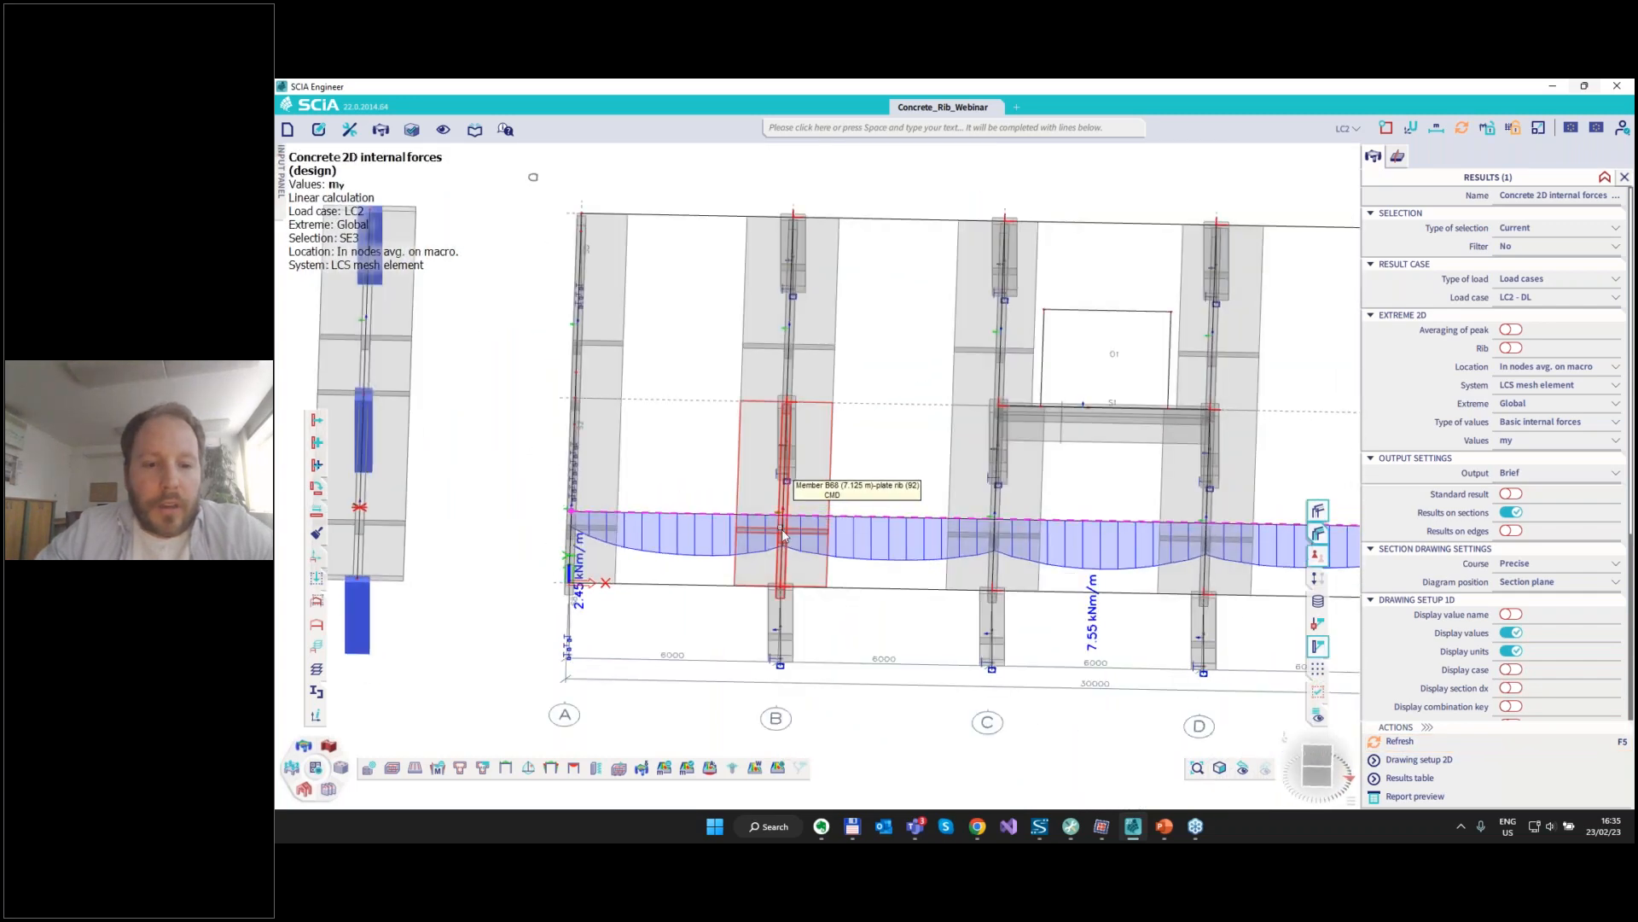
scroll(783, 535, up, 3)
mouse_move(679, 498)
mouse_down()
mouse_move(679, 593)
mouse_move(845, 584)
mouse_move(896, 542)
mouse_move(832, 495)
mouse_move(700, 495)
mouse_up()
mouse_move(953, 522)
mouse_down()
mouse_move(972, 527)
mouse_move(964, 556)
mouse_up()
click(968, 575)
drag(576, 512, 616, 545)
click(604, 569)
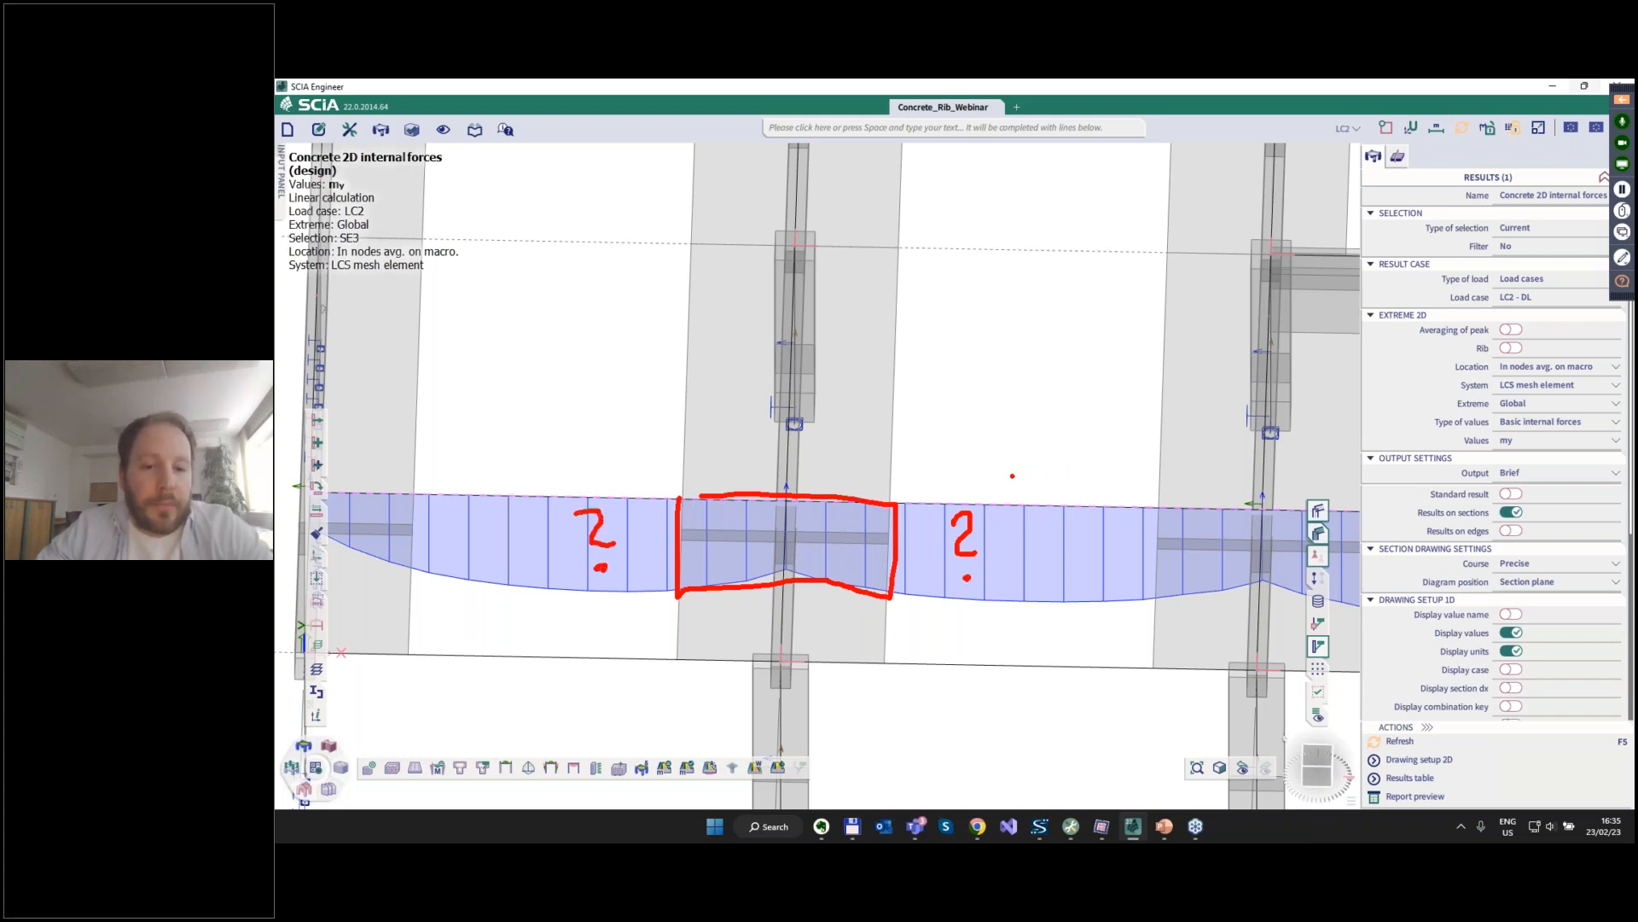
key(Escape)
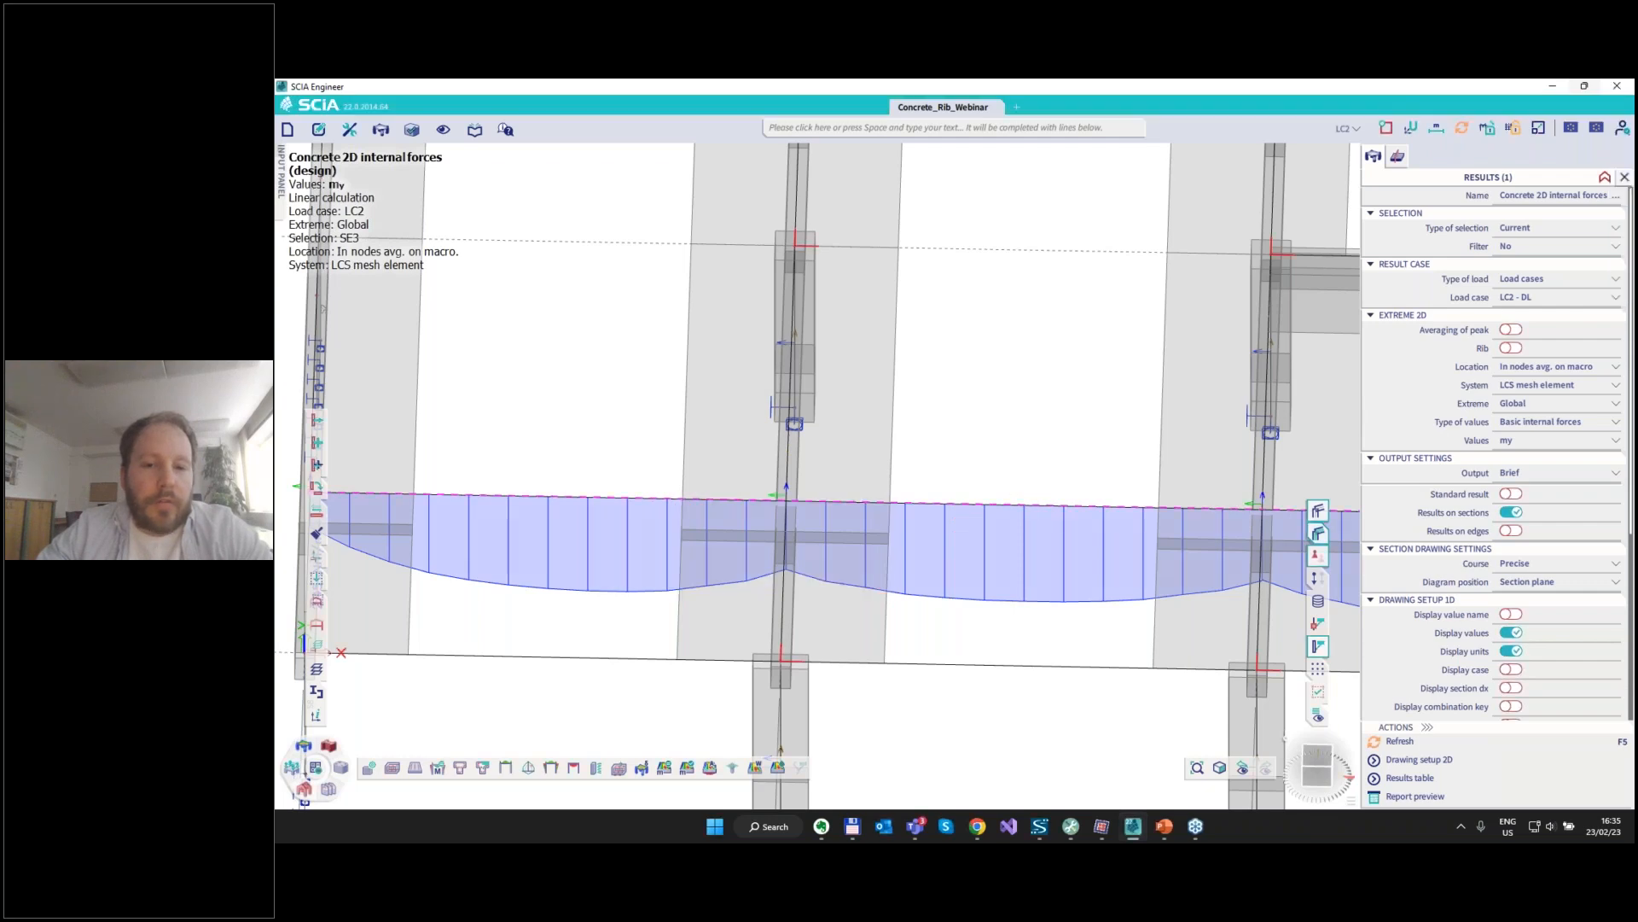
Turn on the Rib option for the concrete 2D internal forces and refresh the my diagram on the slab section.
scroll(1017, 584, down, 4)
ctrl+right_drag(981, 589, 943, 581)
middle_drag(922, 460, 888, 597)
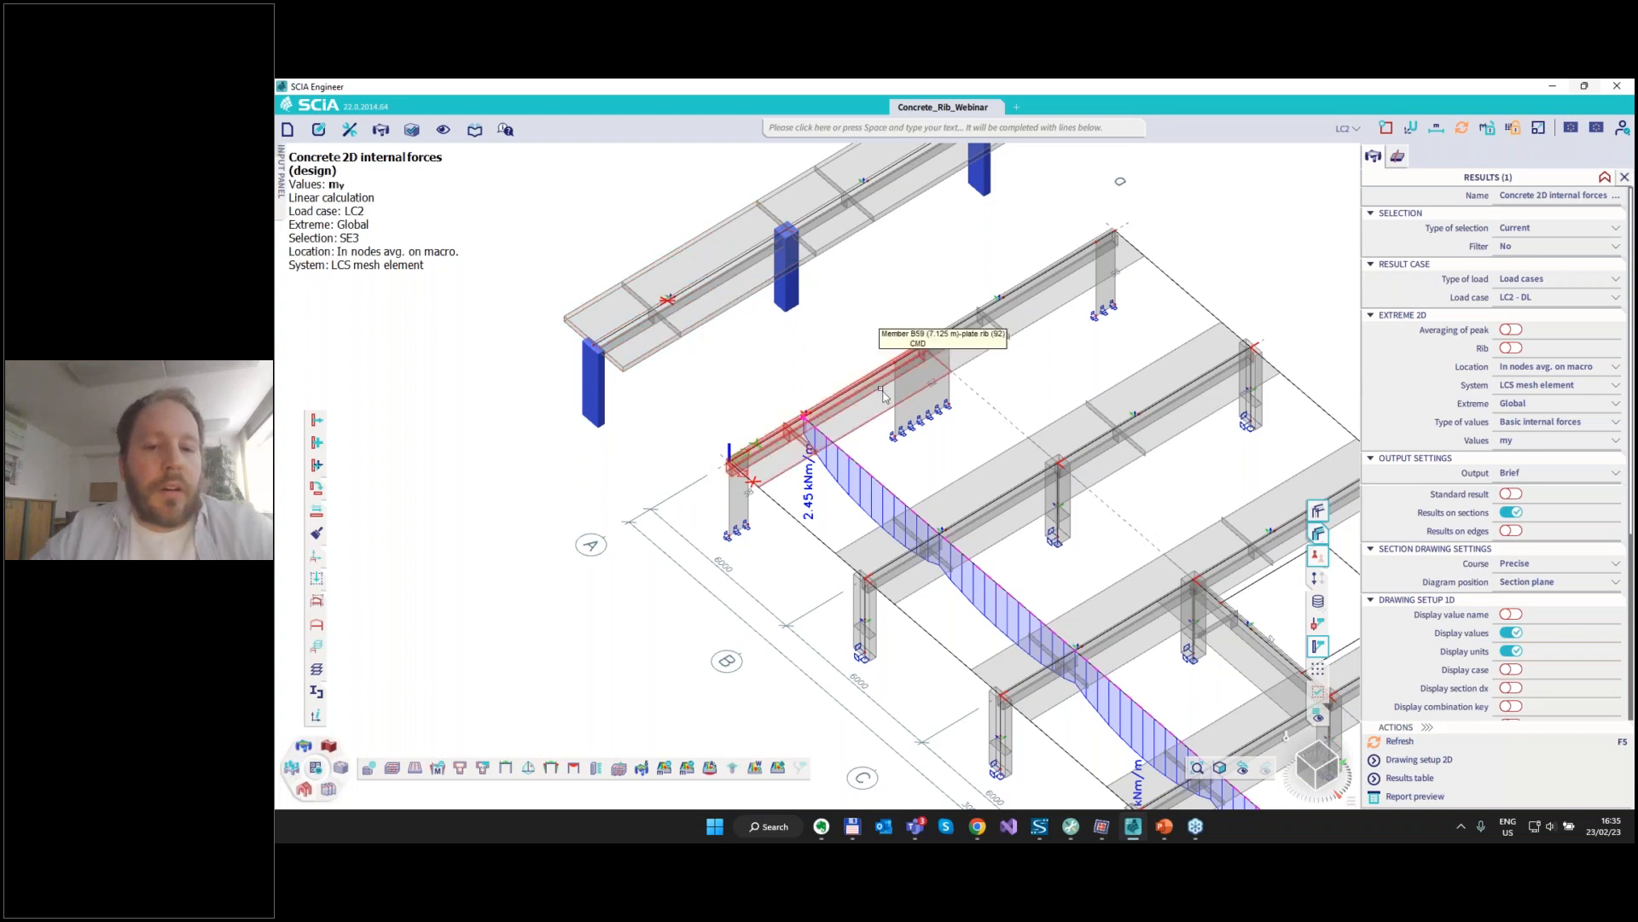
middle_drag(935, 456, 772, 435)
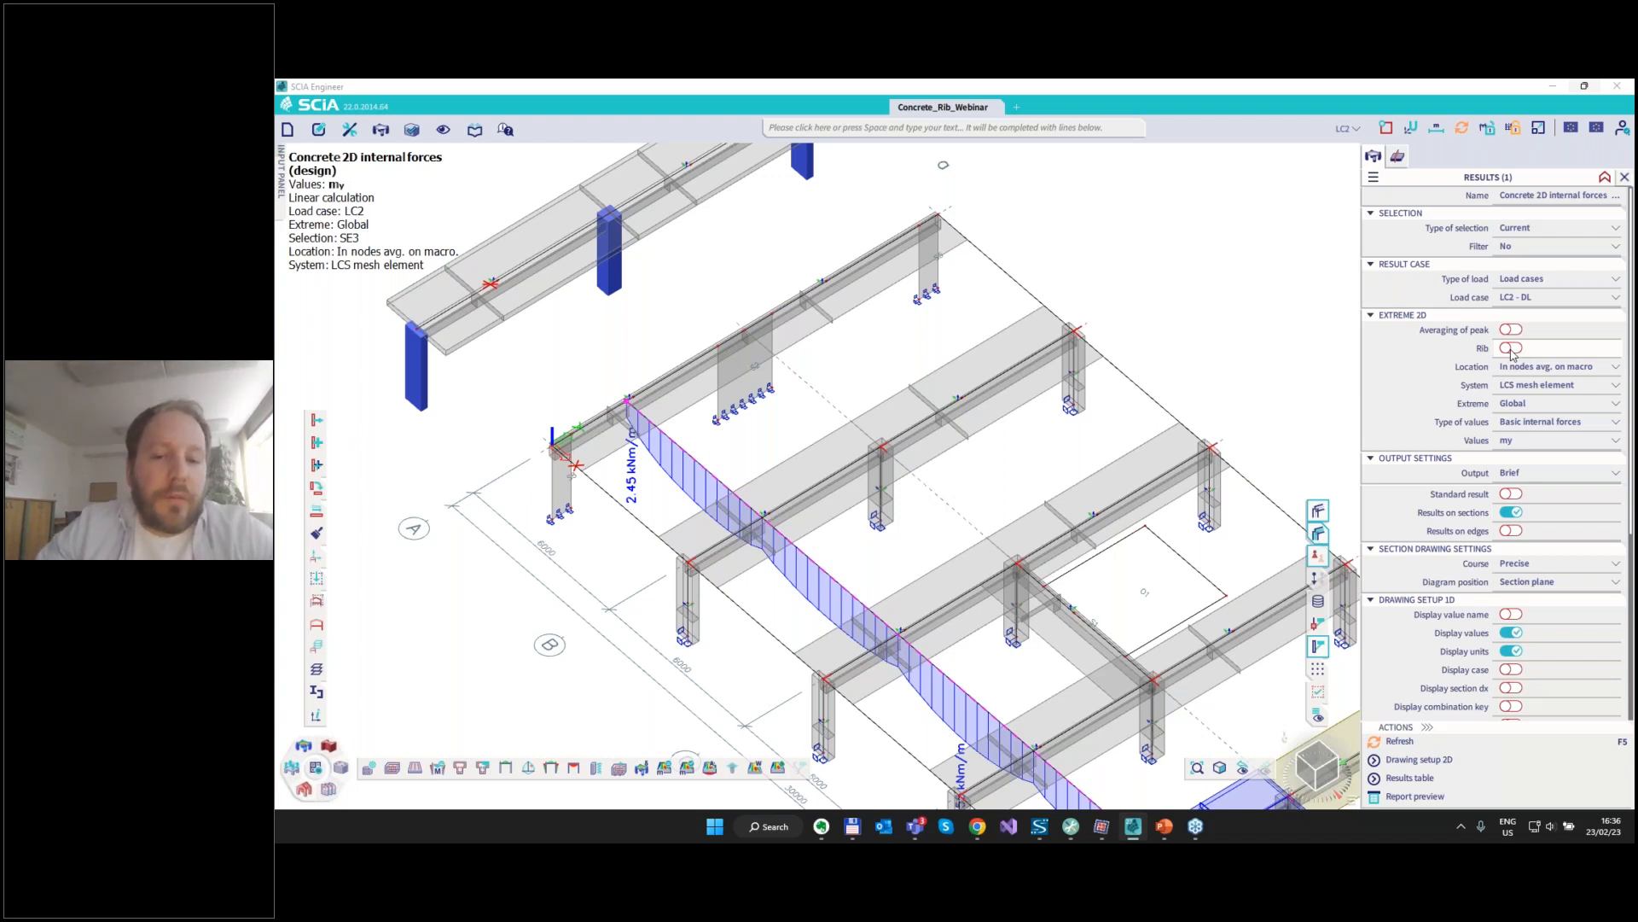
click(1511, 349)
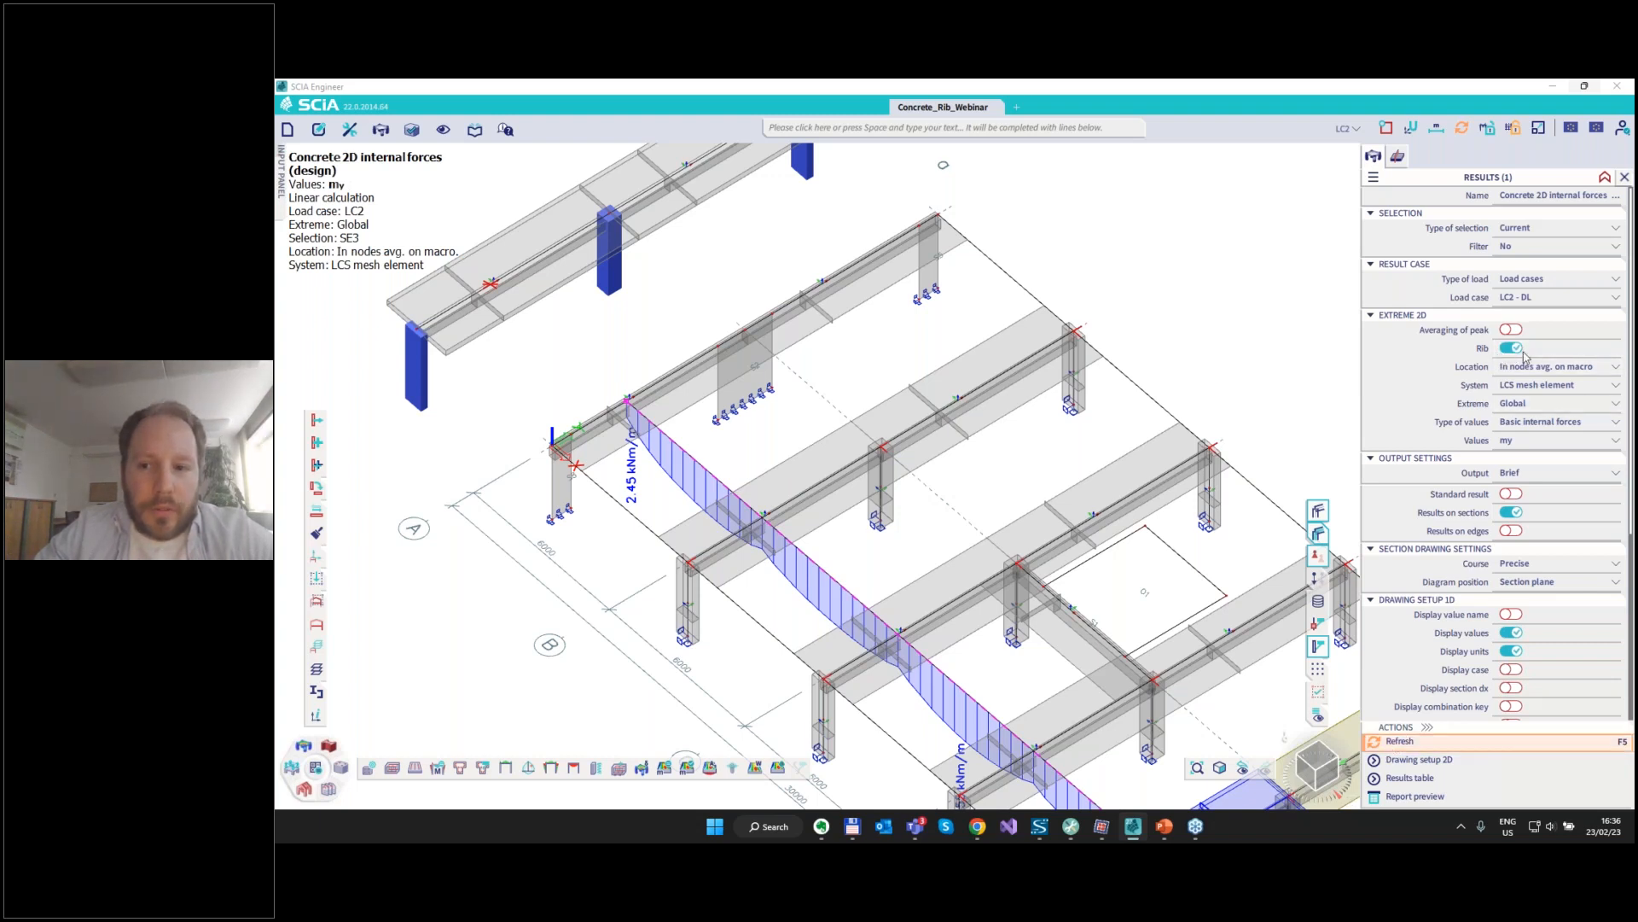
click(1396, 742)
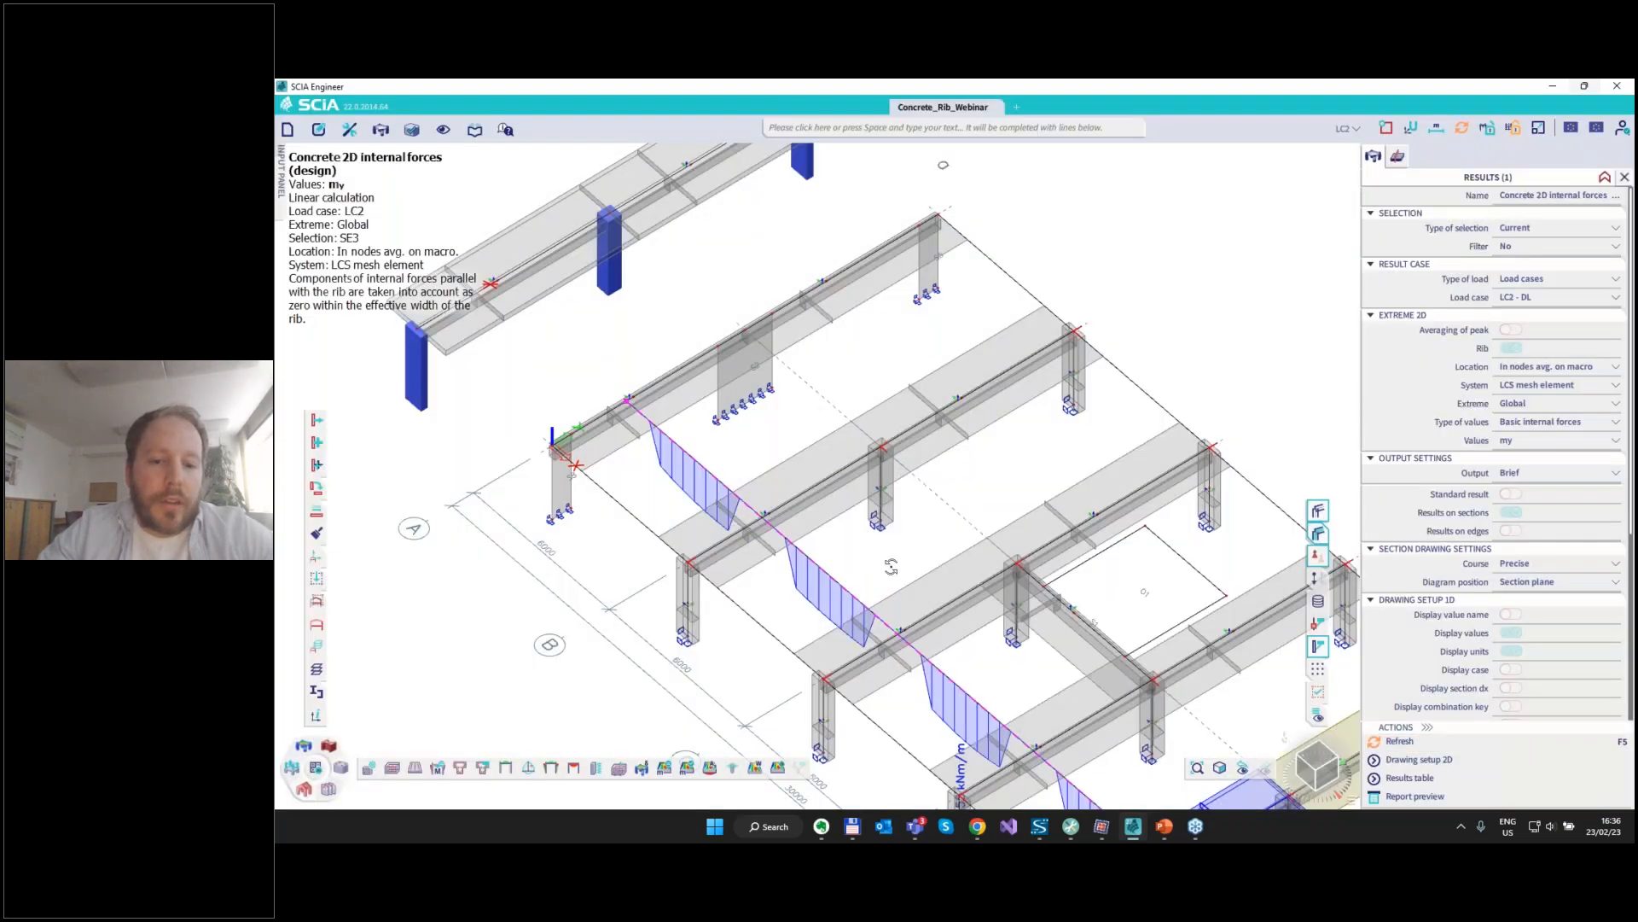
Examine the my section diagram along the slab, comparing the zones within the ribs' effective widths with the spans between them.
mouse_move(842, 563)
ctrl+right_down()
mouse_move(896, 557)
mouse_move(886, 574)
mouse_move(849, 536)
ctrl+right_up()
middle_drag(820, 482, 738, 362)
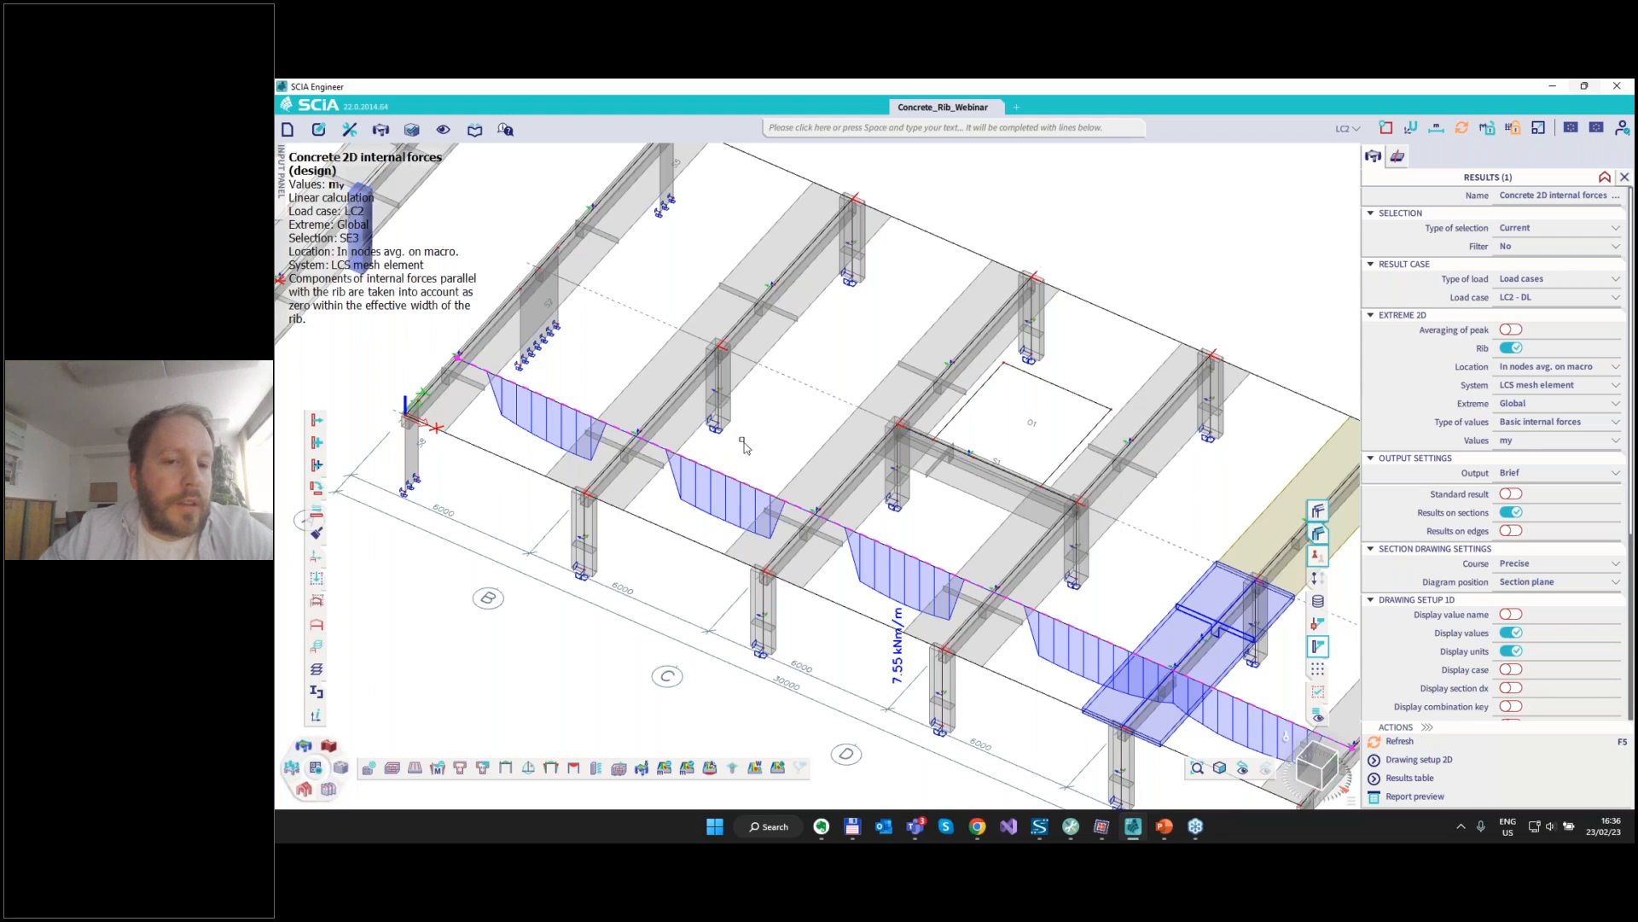
middle_drag(789, 461, 720, 430)
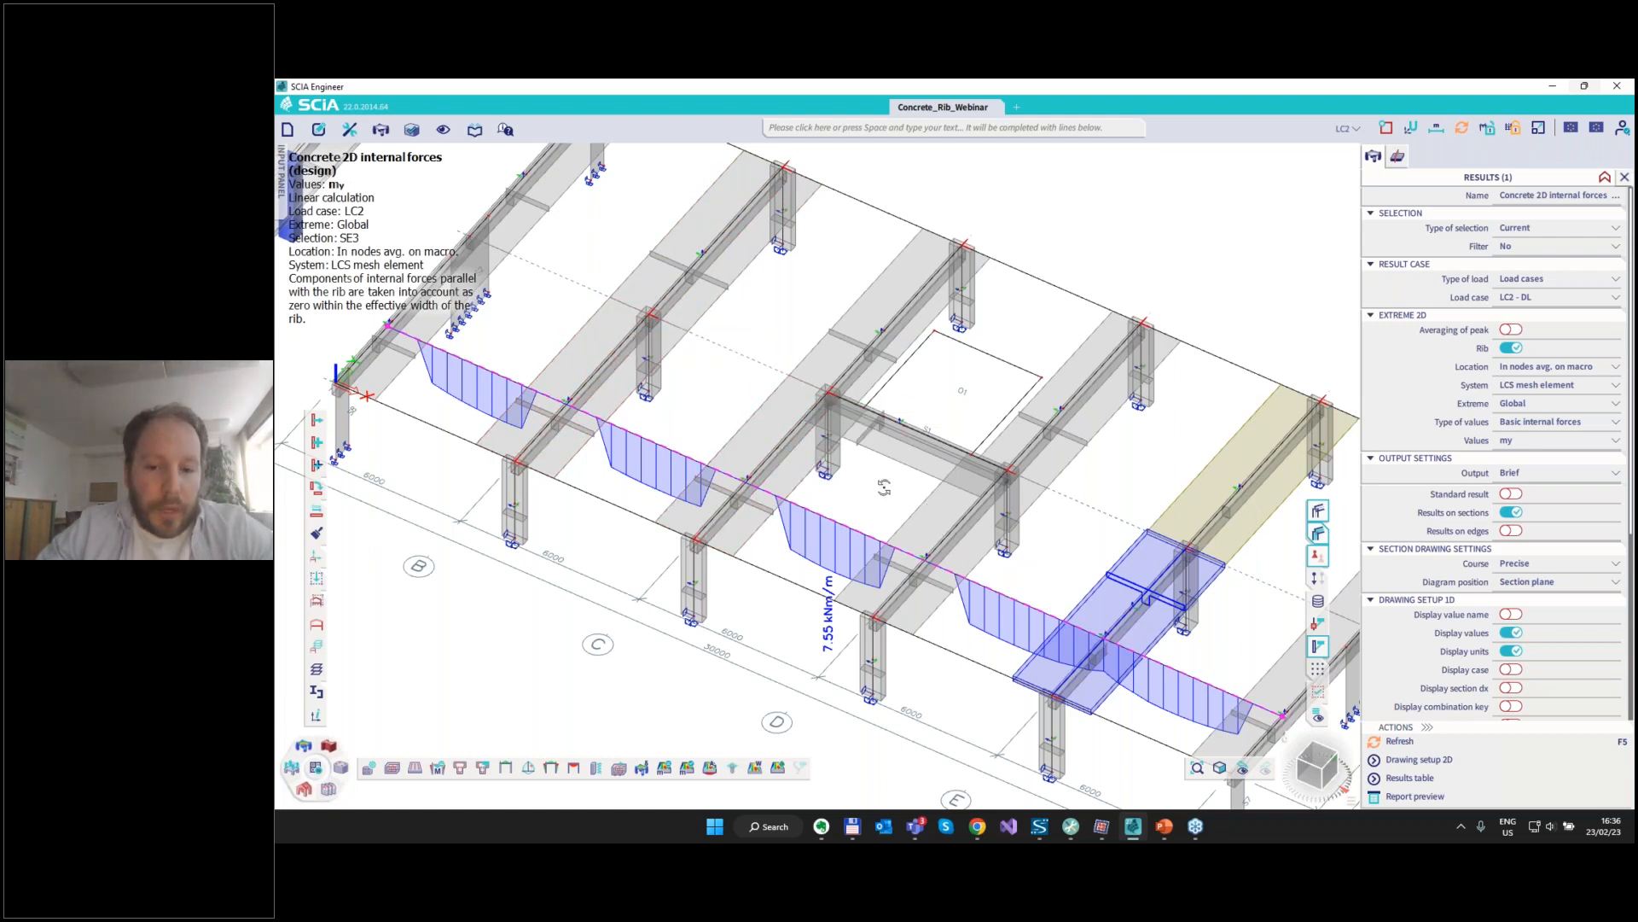
ctrl+right_drag(884, 487, 1049, 610)
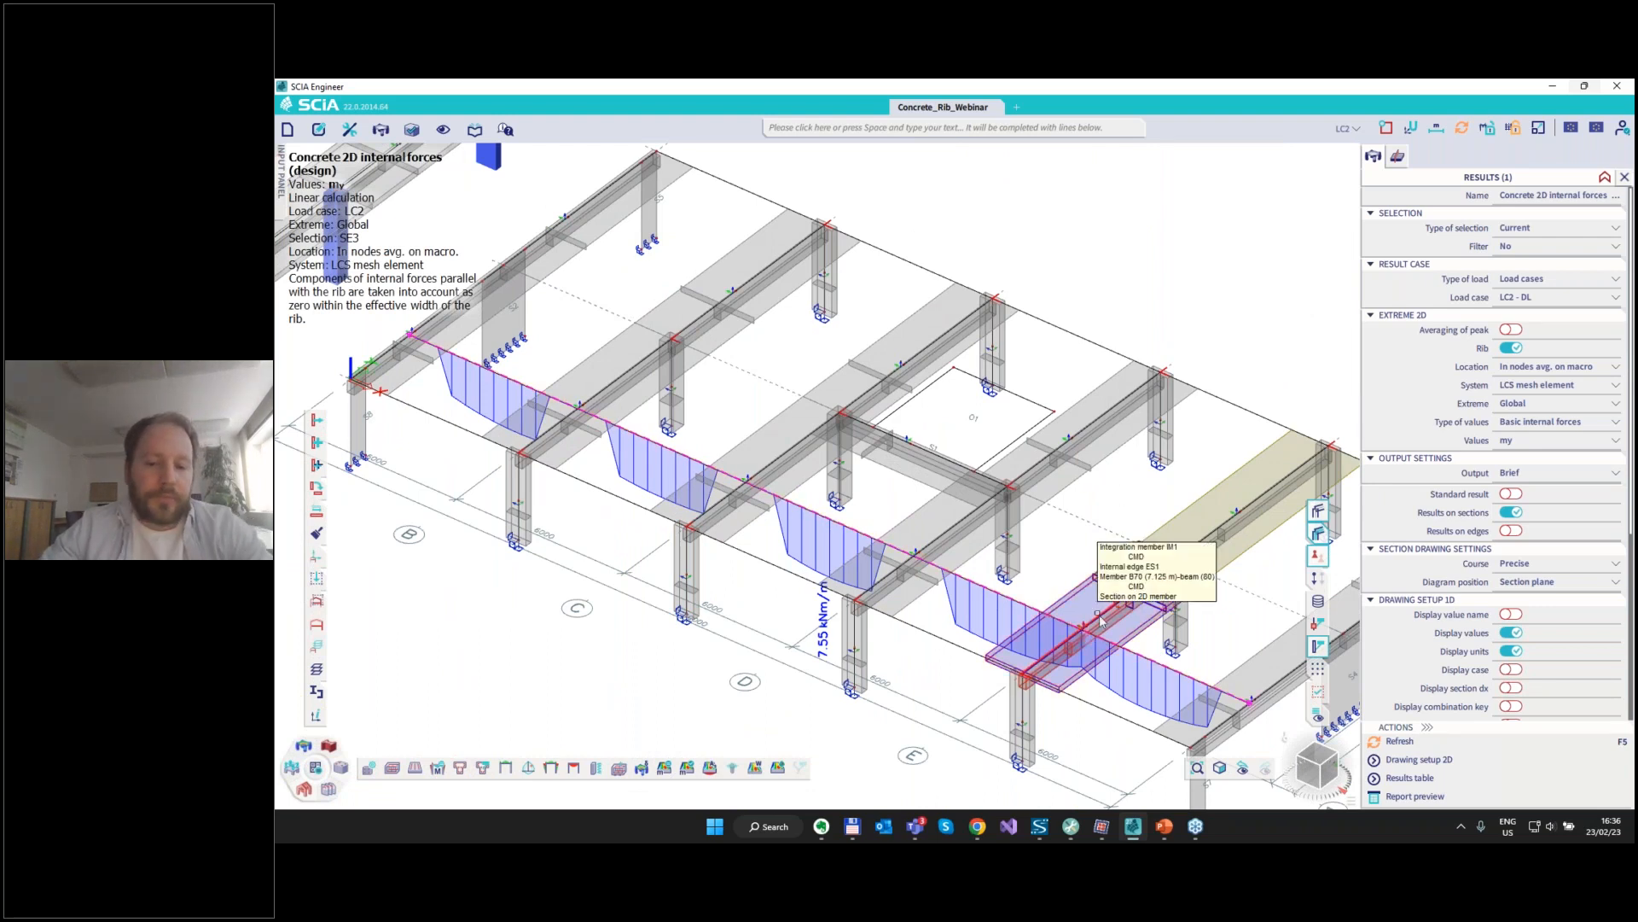
middle_drag(980, 485, 926, 448)
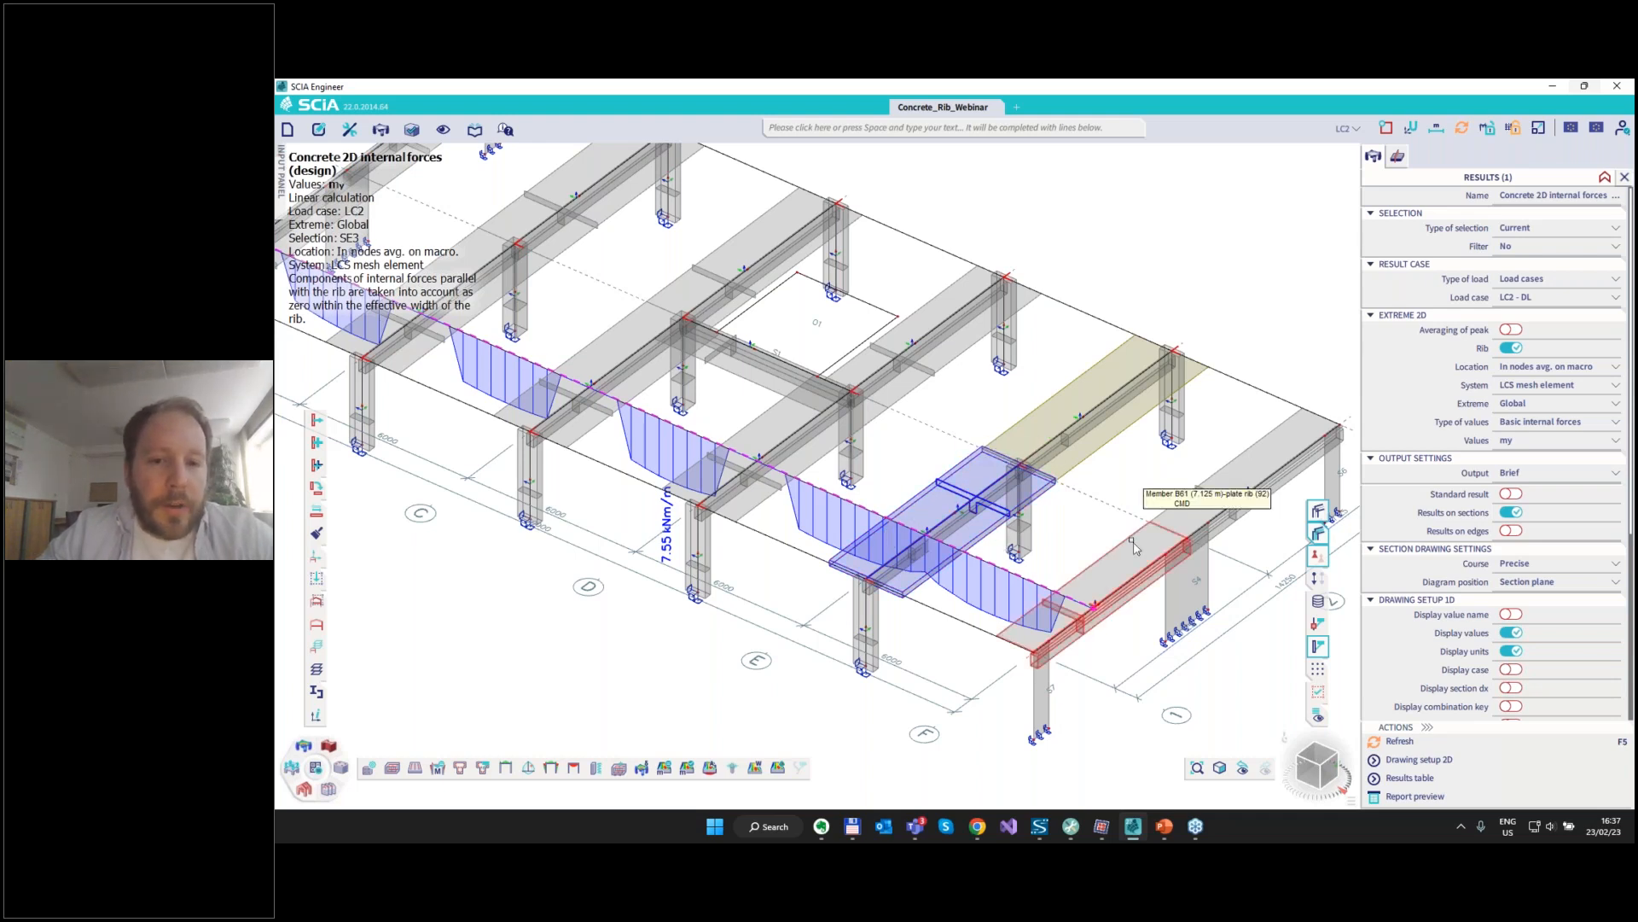
scroll(1114, 540, down, 4)
scroll(820, 426, up, 4)
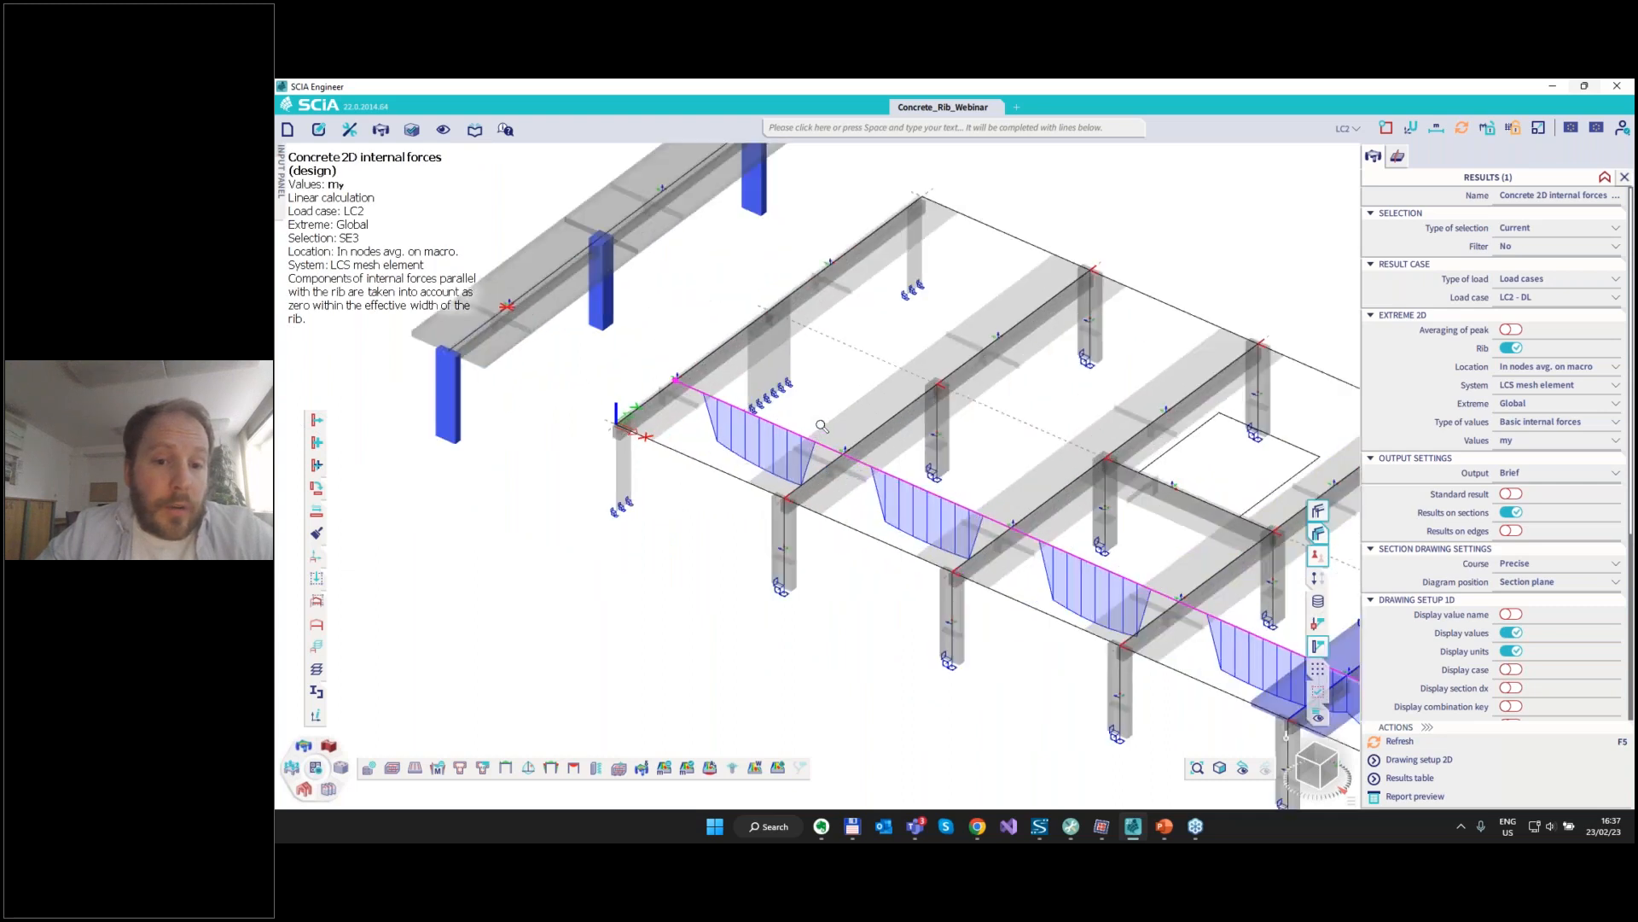
scroll(821, 426, up, 2)
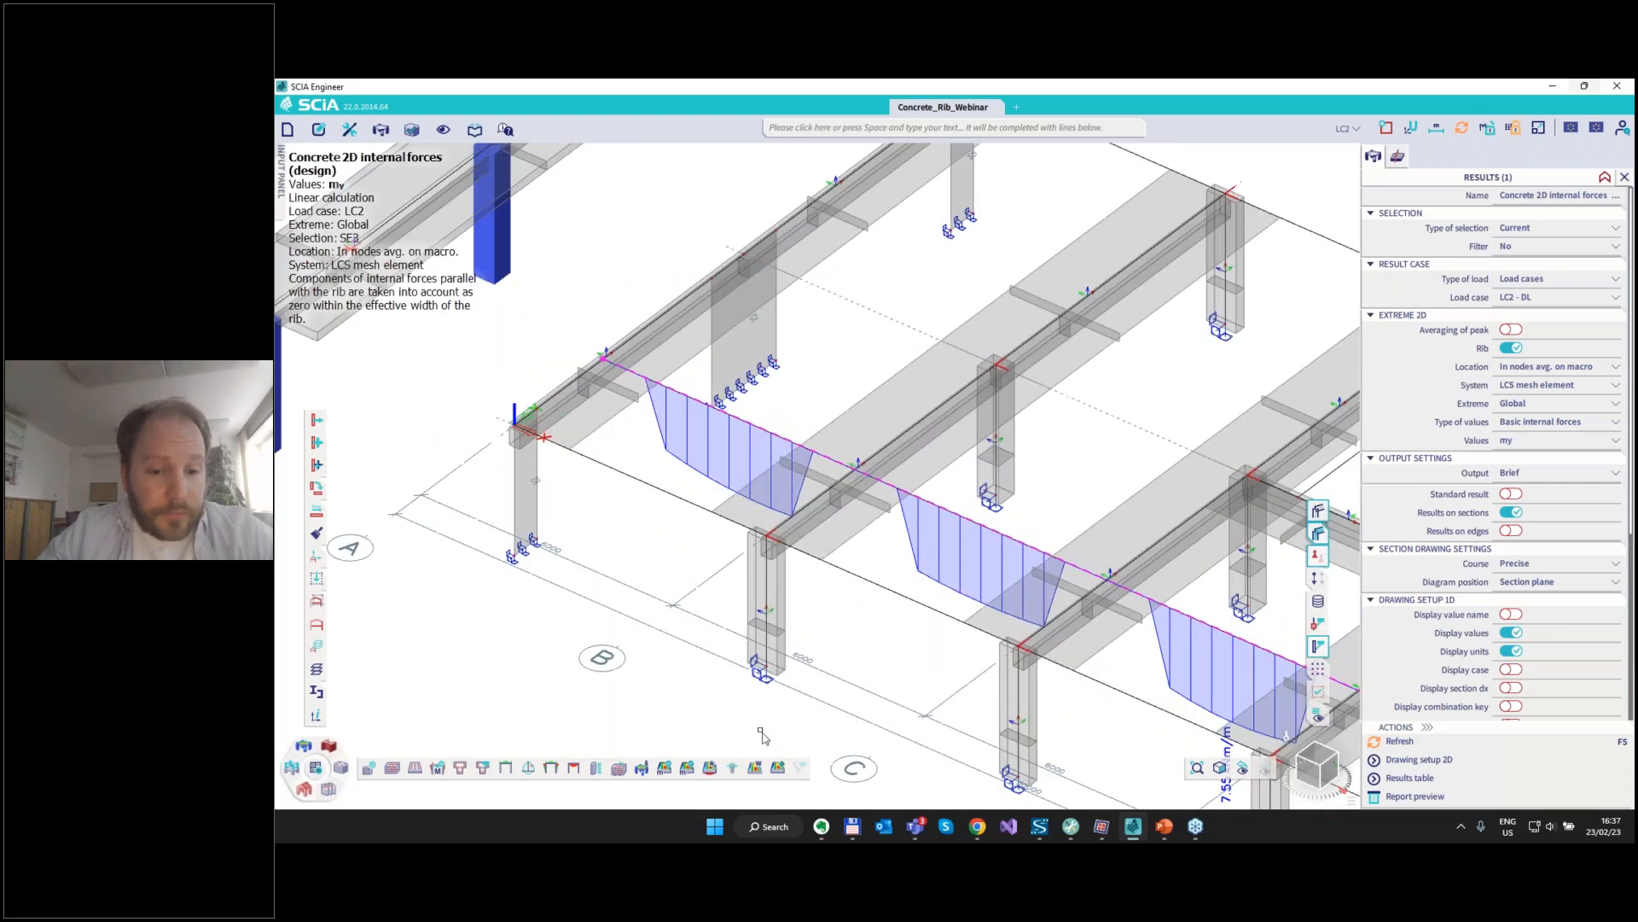
Open Reinforcement 2D design, select slab S1 and display its required As,ult,2- reinforcement with the Rib option on.
click(714, 765)
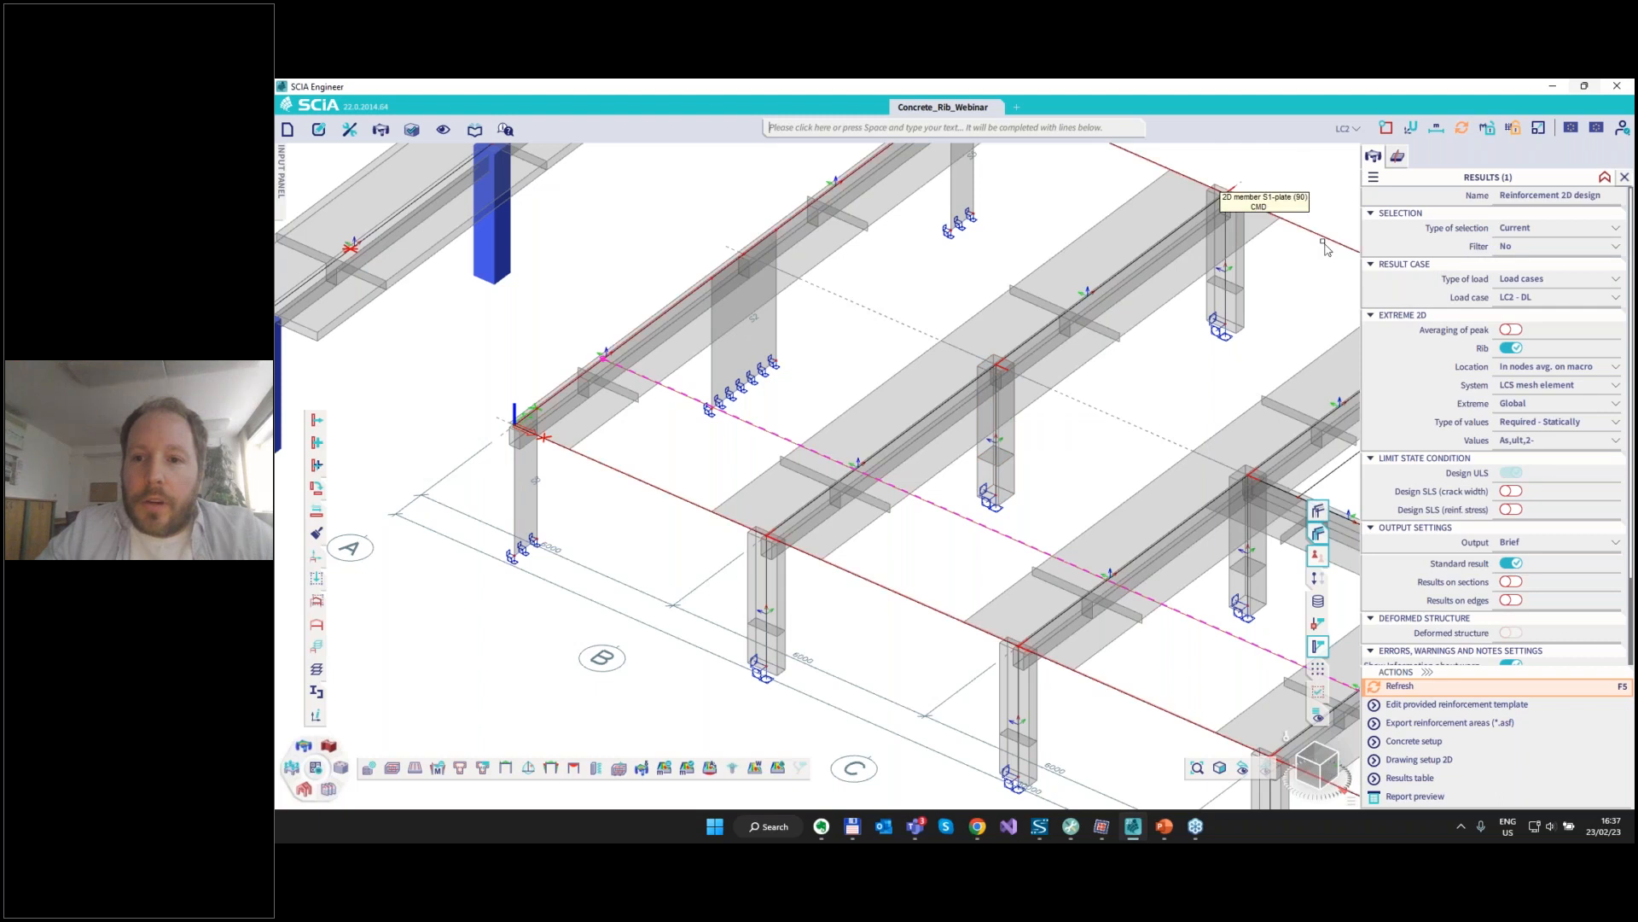
click(1229, 190)
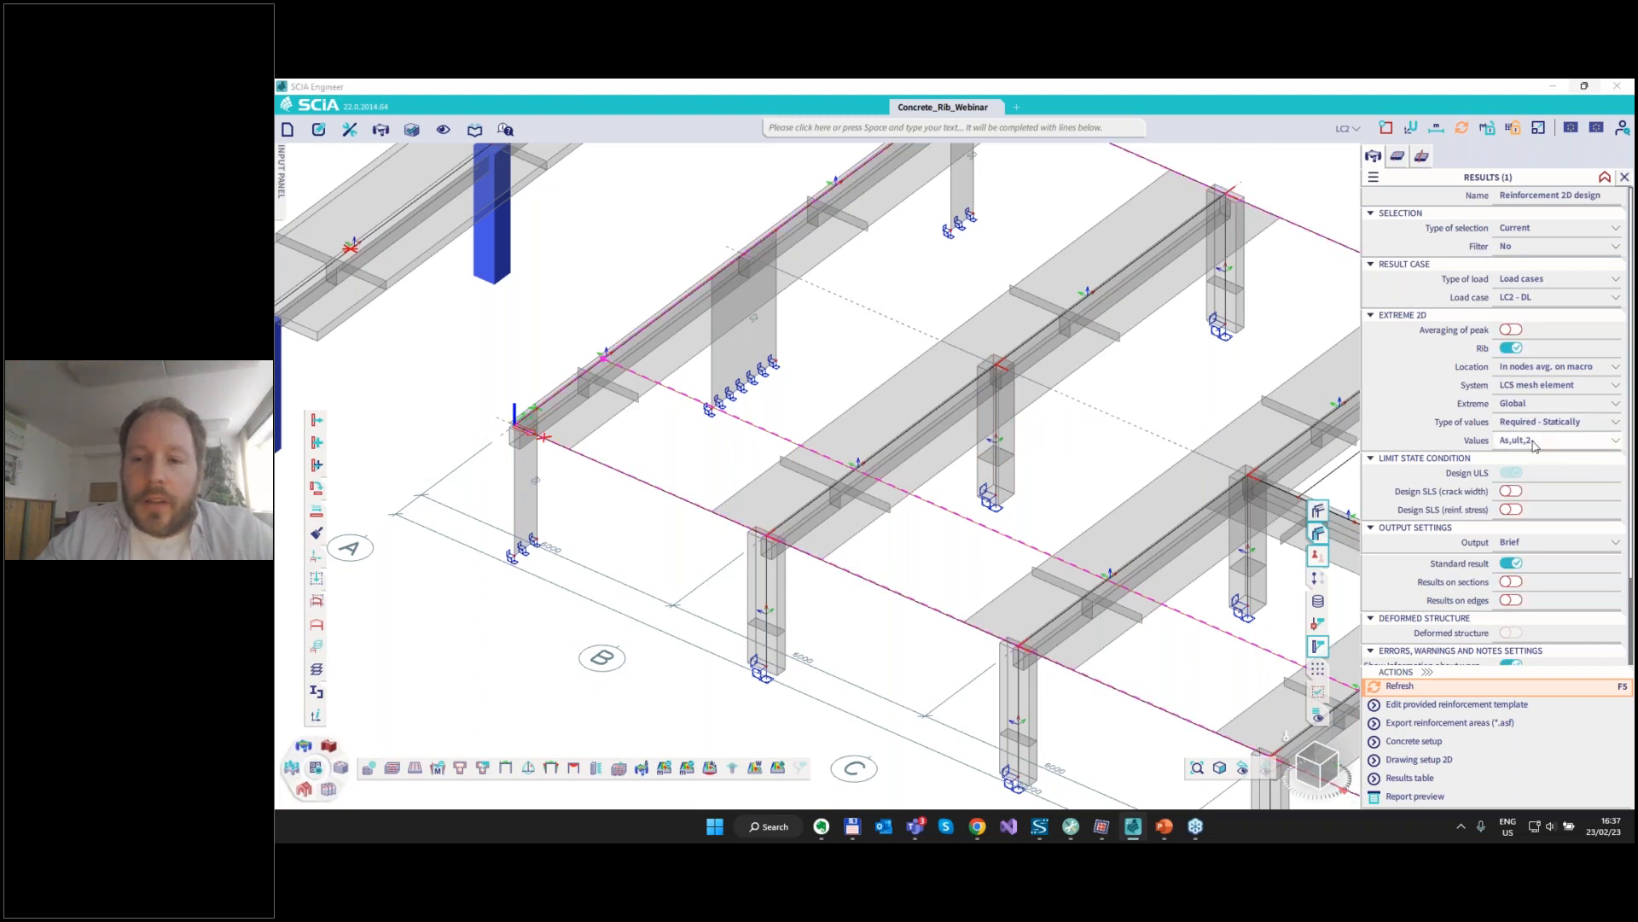
click(1533, 441)
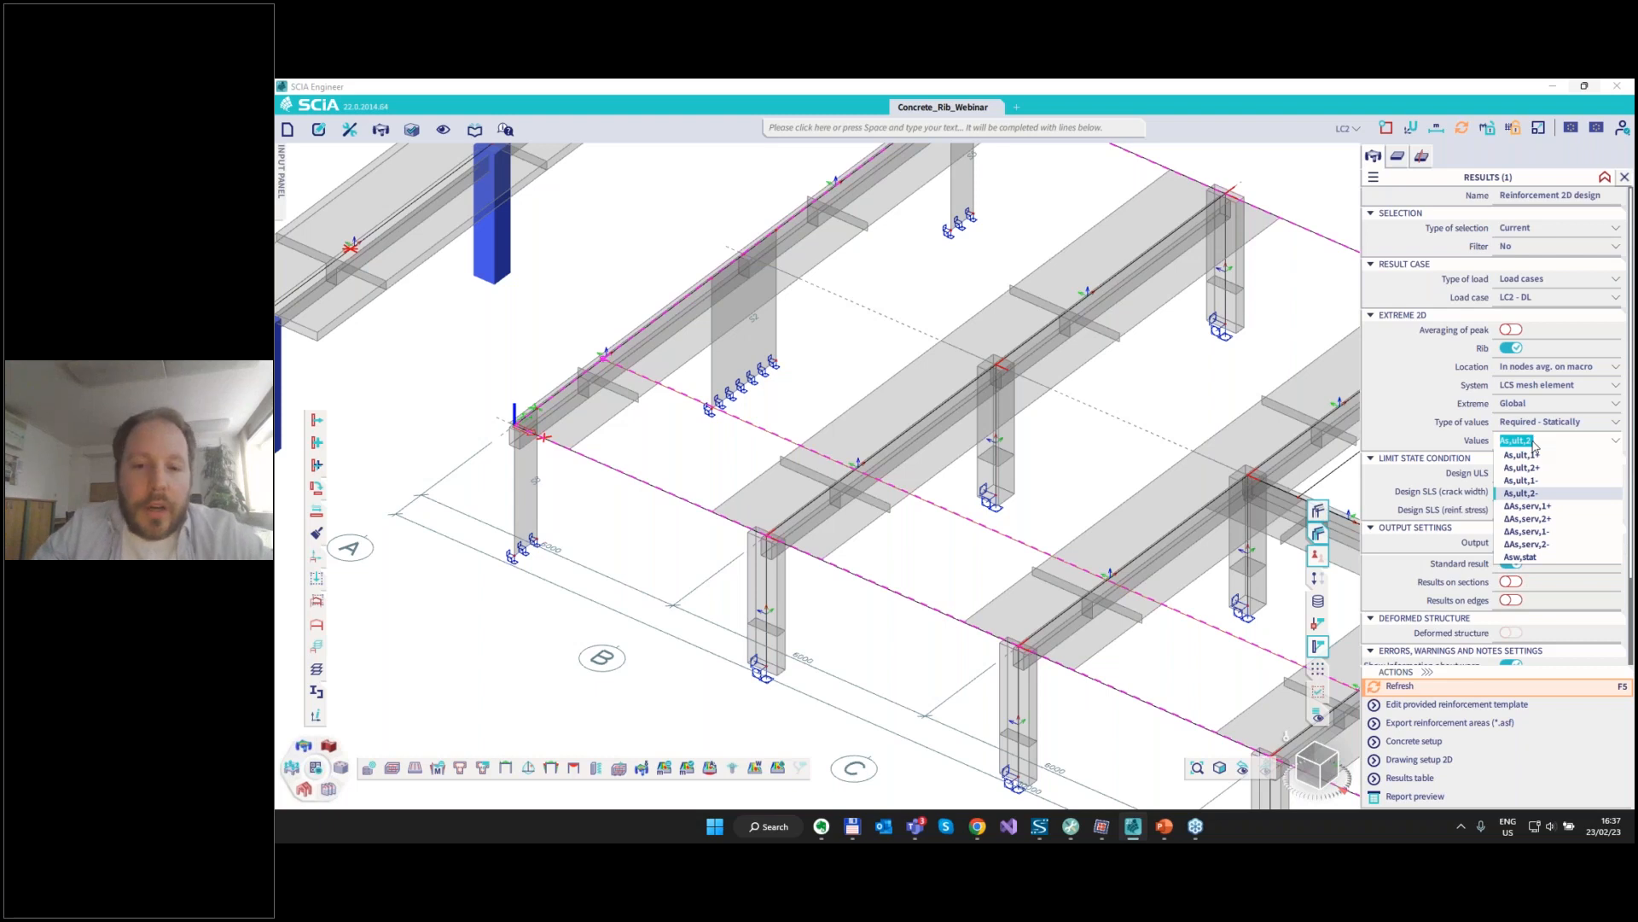
click(1526, 493)
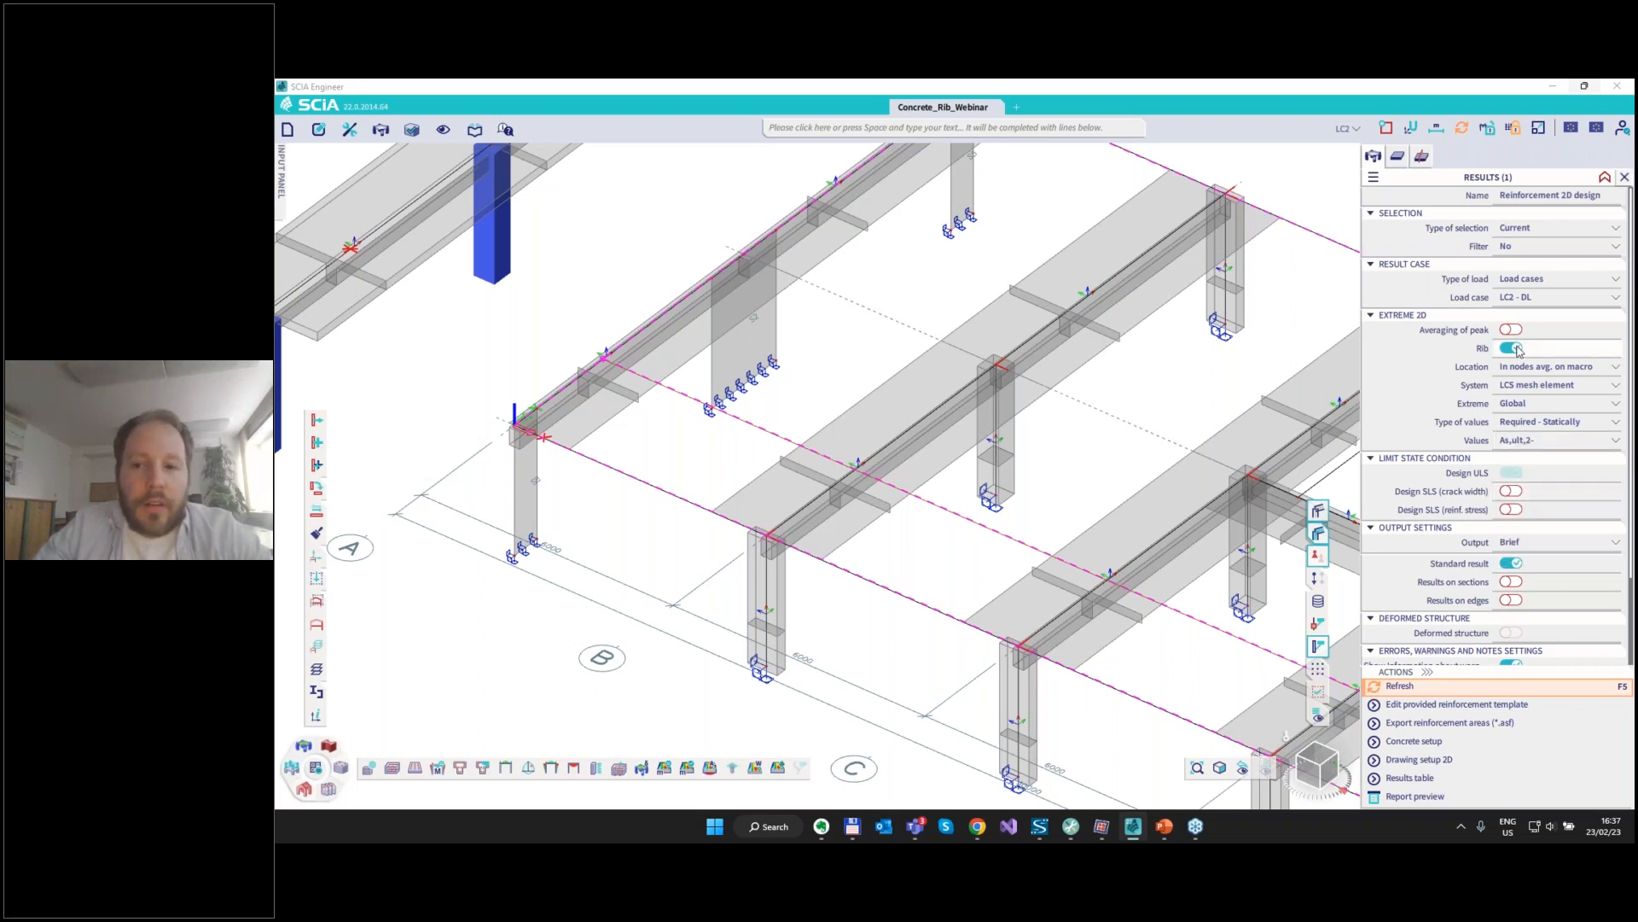
click(1399, 686)
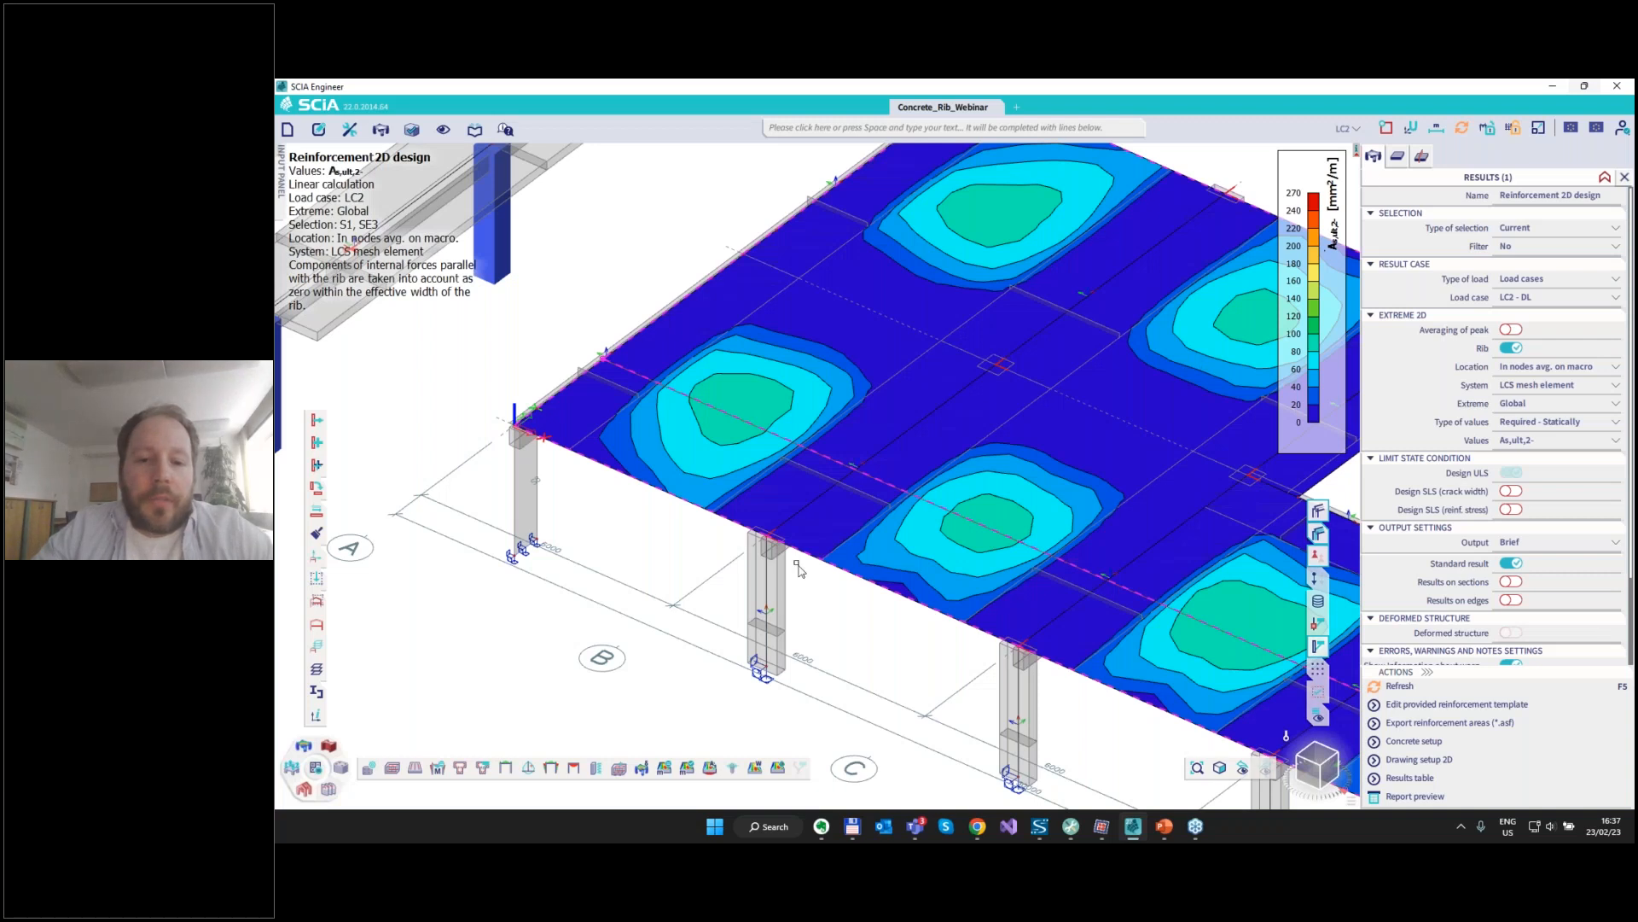
Turn off the Rib option for the 2D reinforcement design and refresh the slab results.
scroll(807, 520, down, 3)
scroll(817, 463, up, 2)
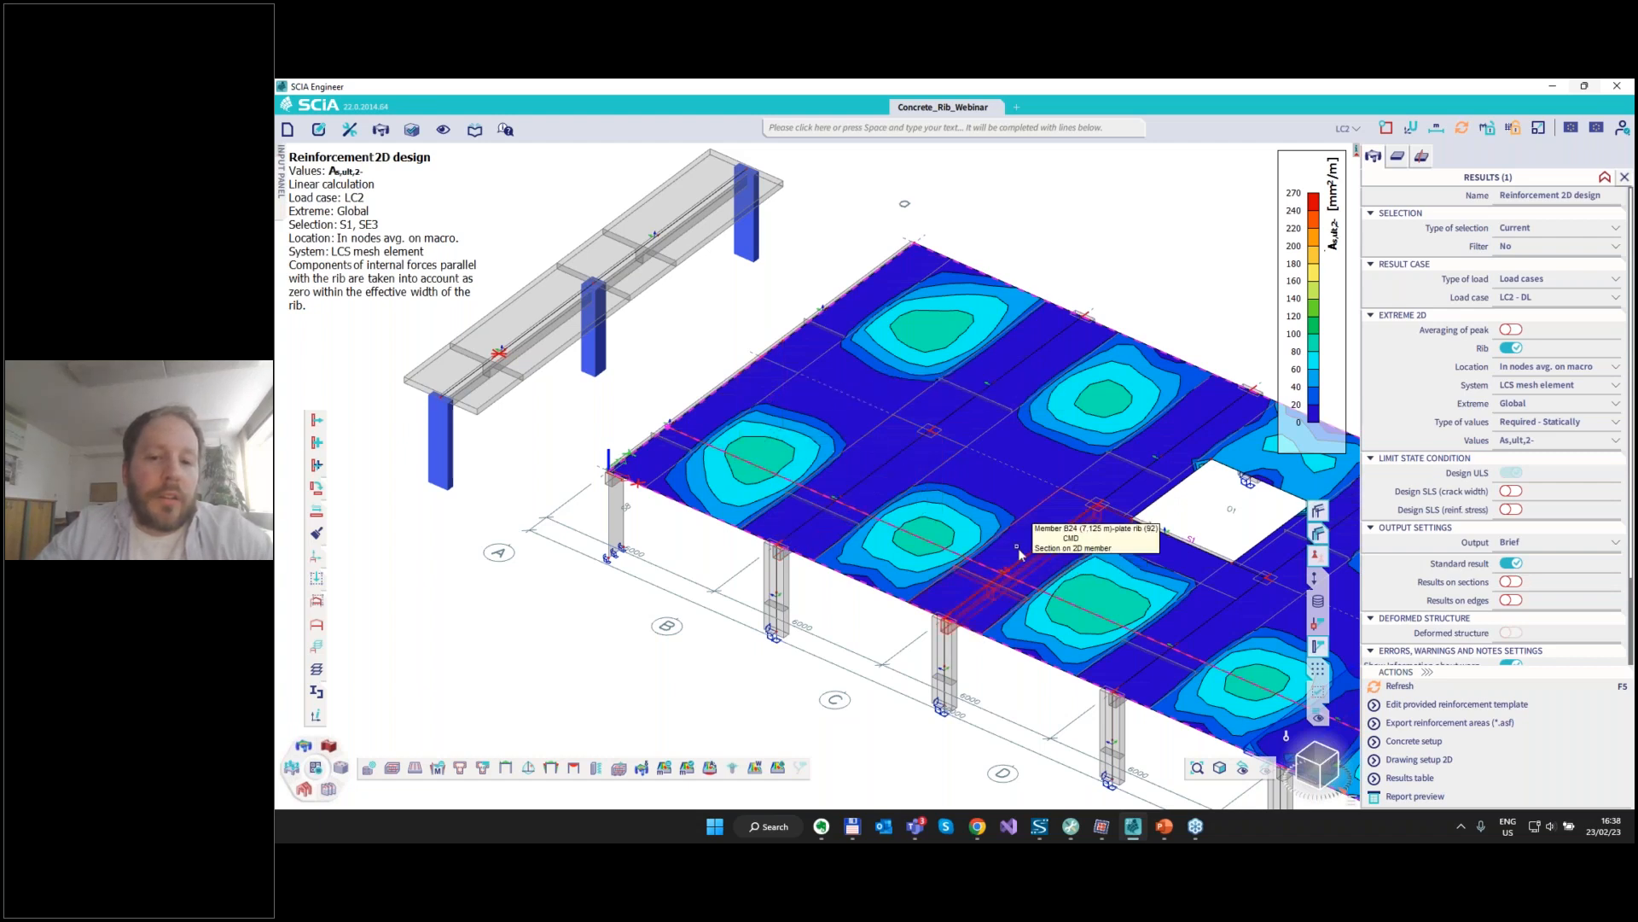
middle_drag(949, 489, 775, 461)
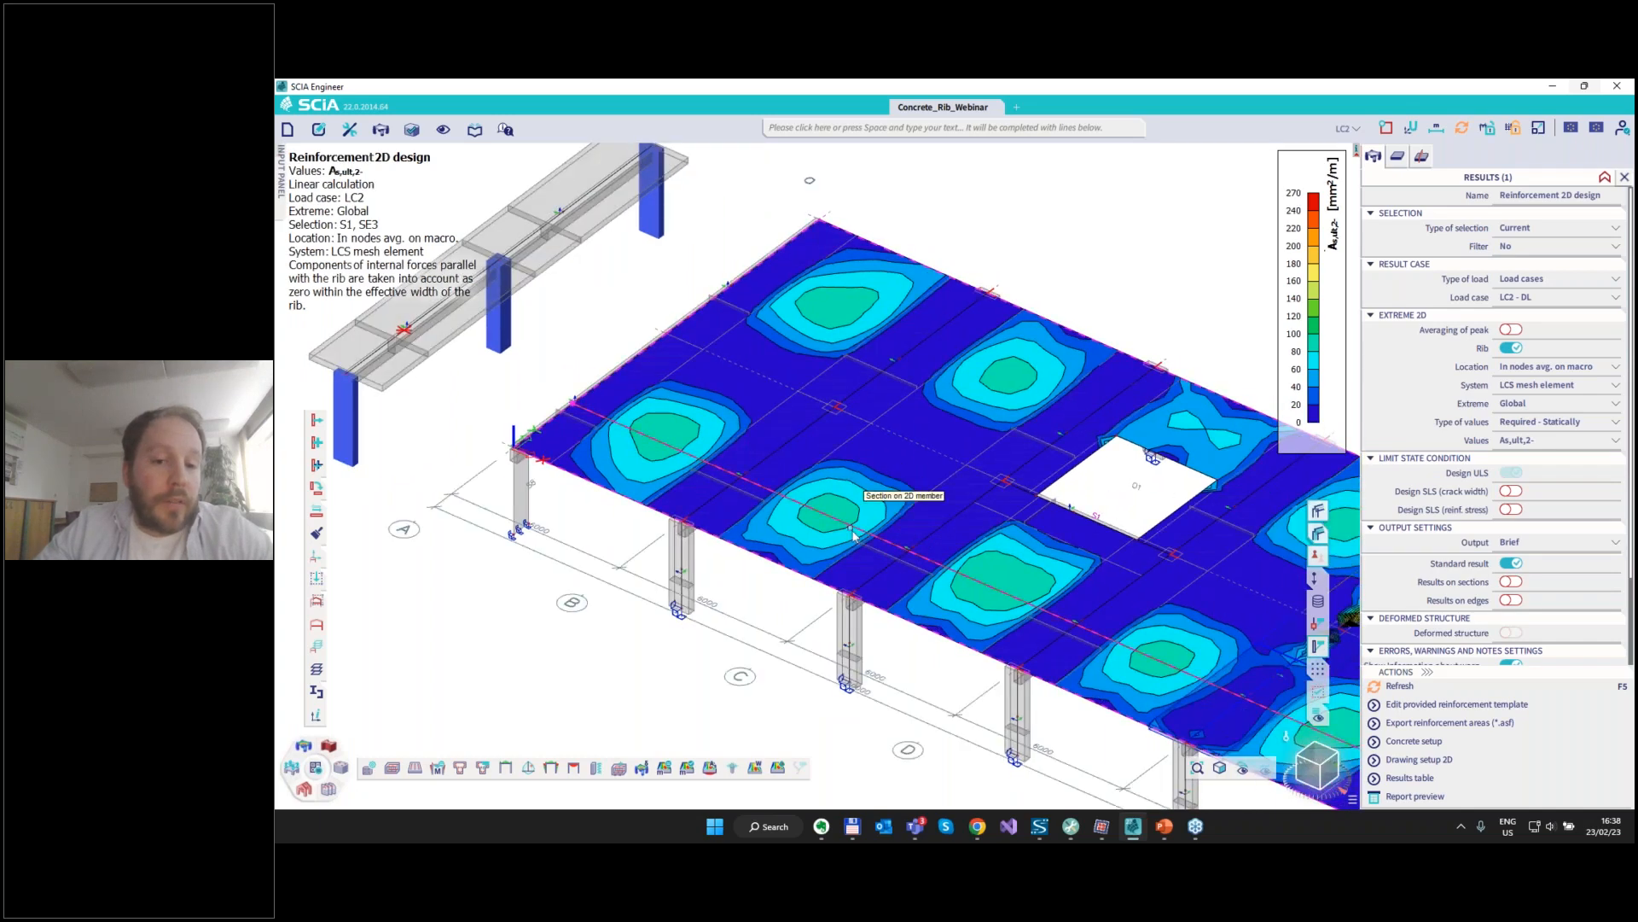
click(1510, 348)
click(1399, 685)
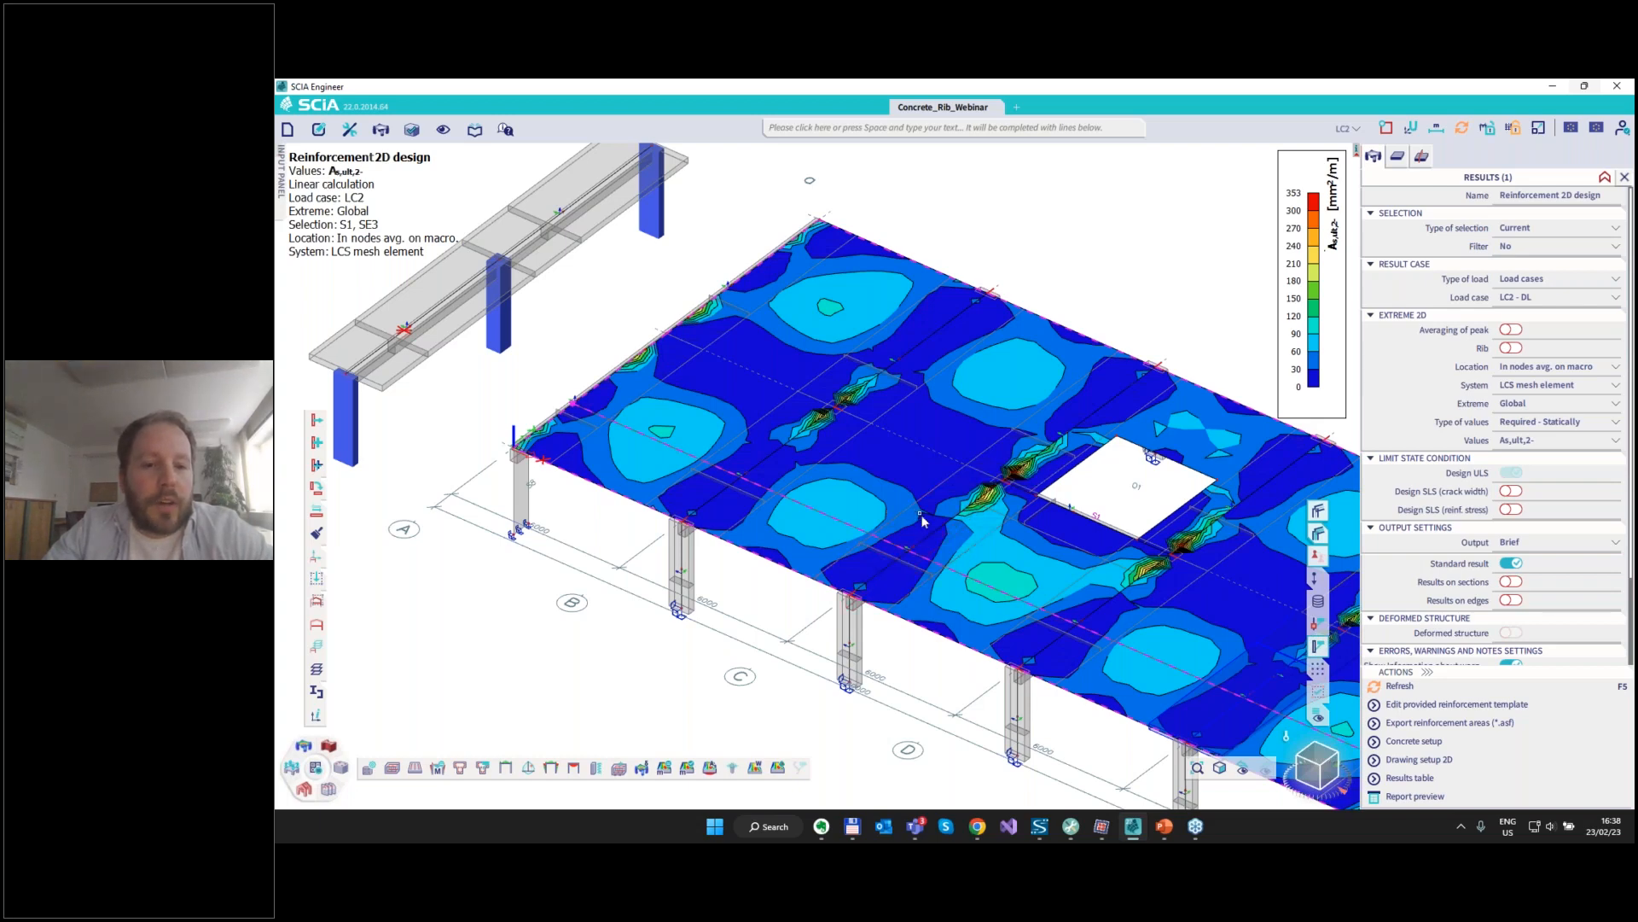
Select the front rib B68 on axis B and set its shape of rib to T symmetric.
scroll(922, 520, down, 5)
scroll(830, 505, up, 5)
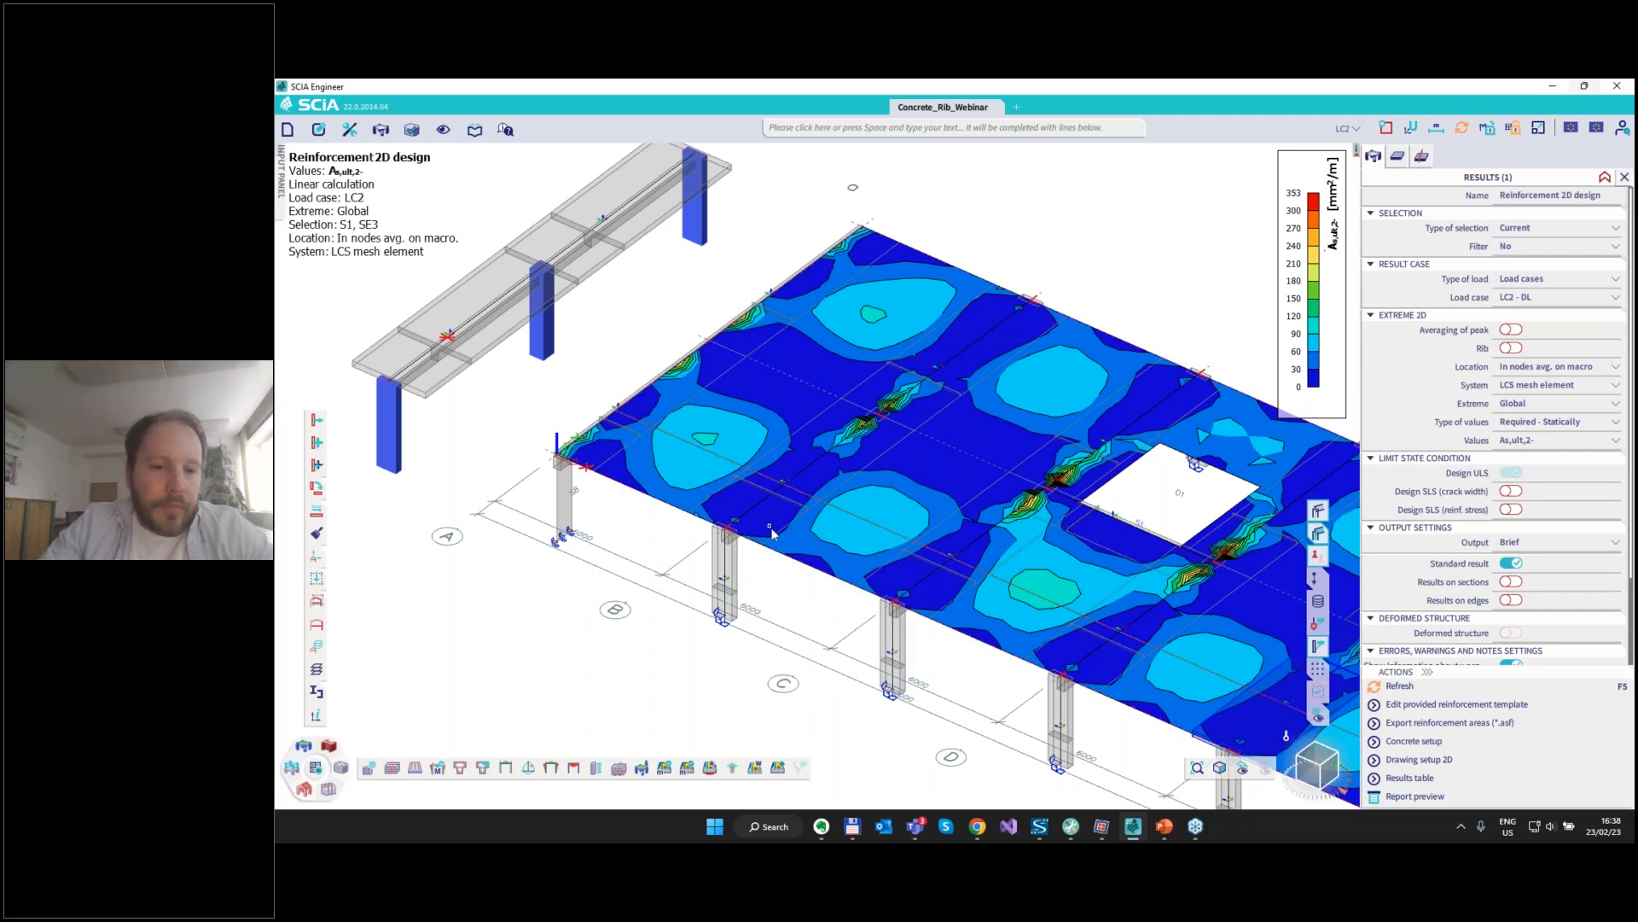
click(800, 518)
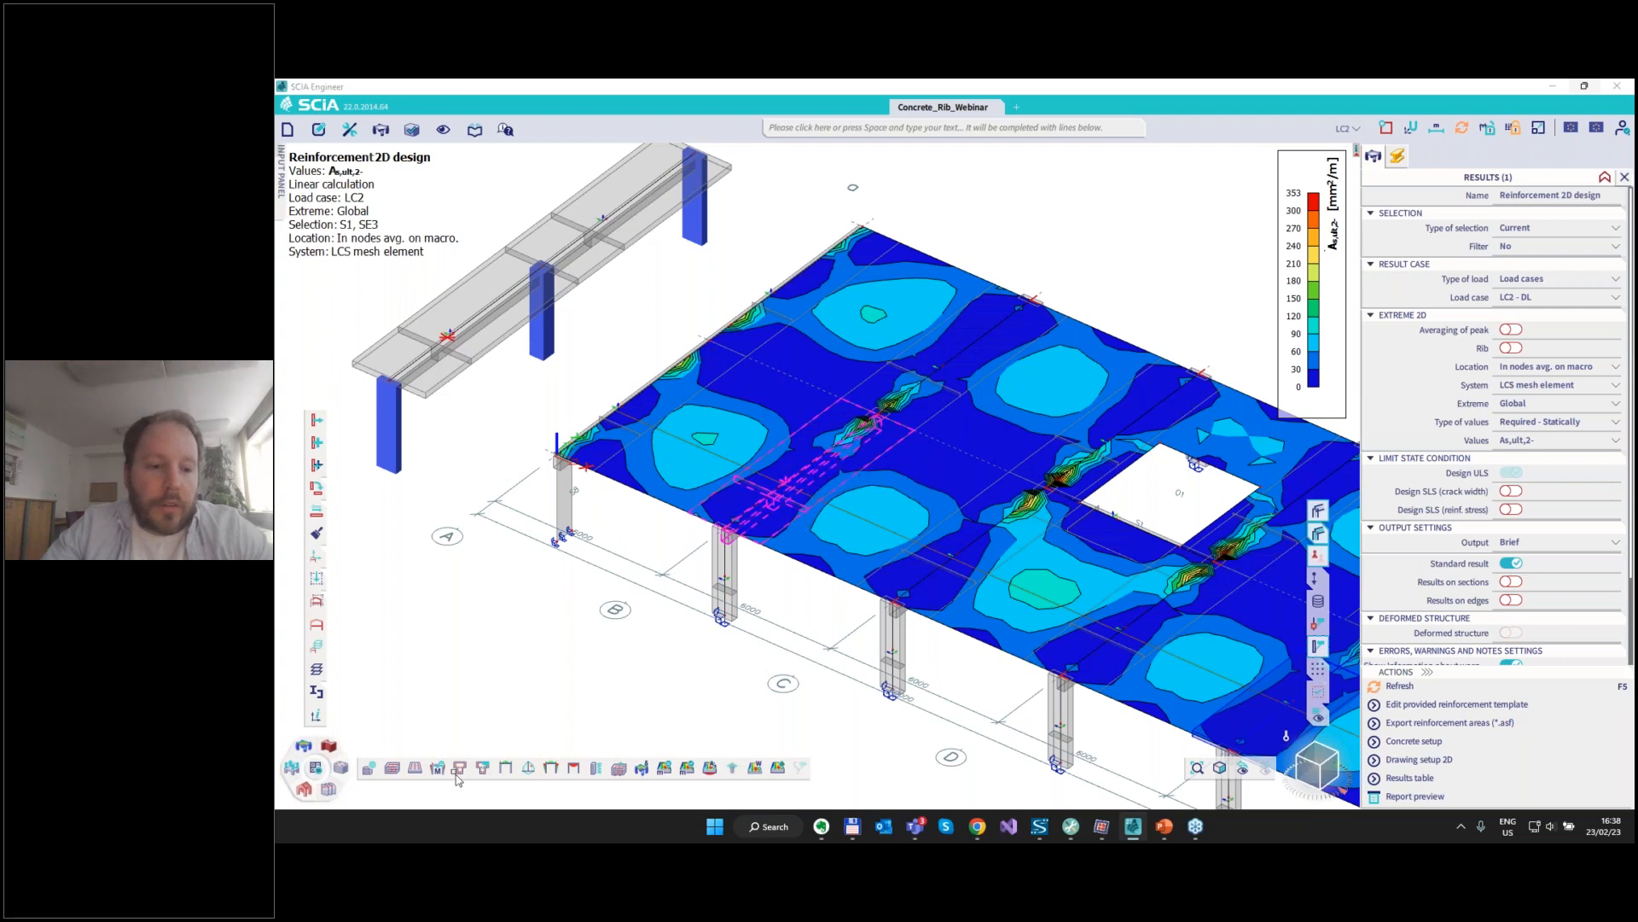
click(1397, 158)
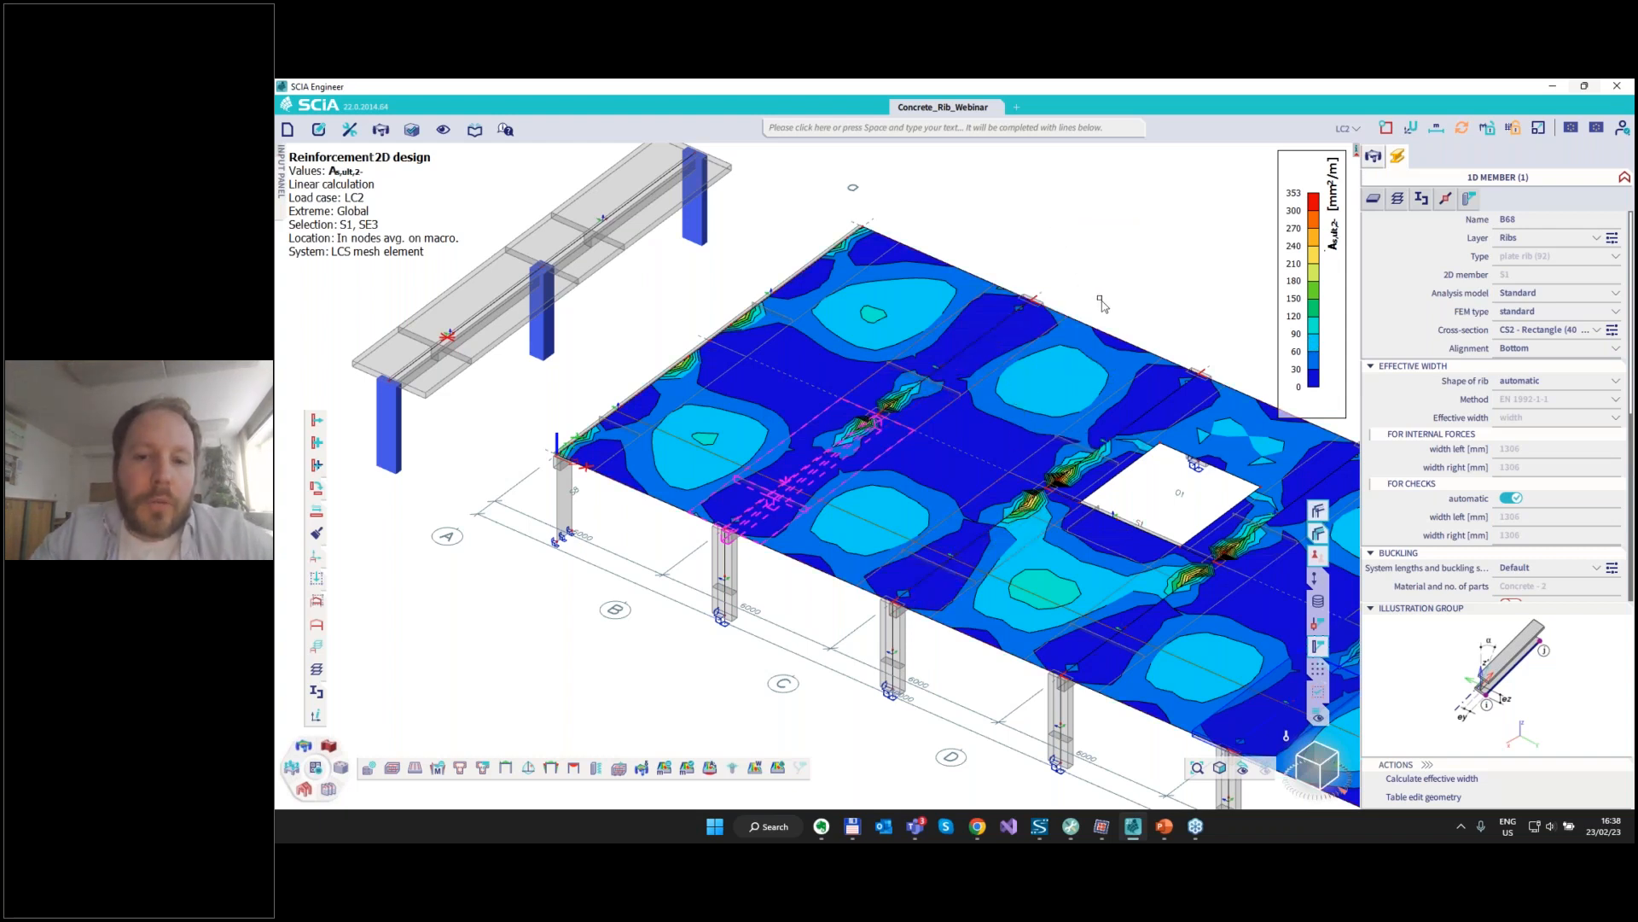
middle_drag(1061, 298, 1001, 300)
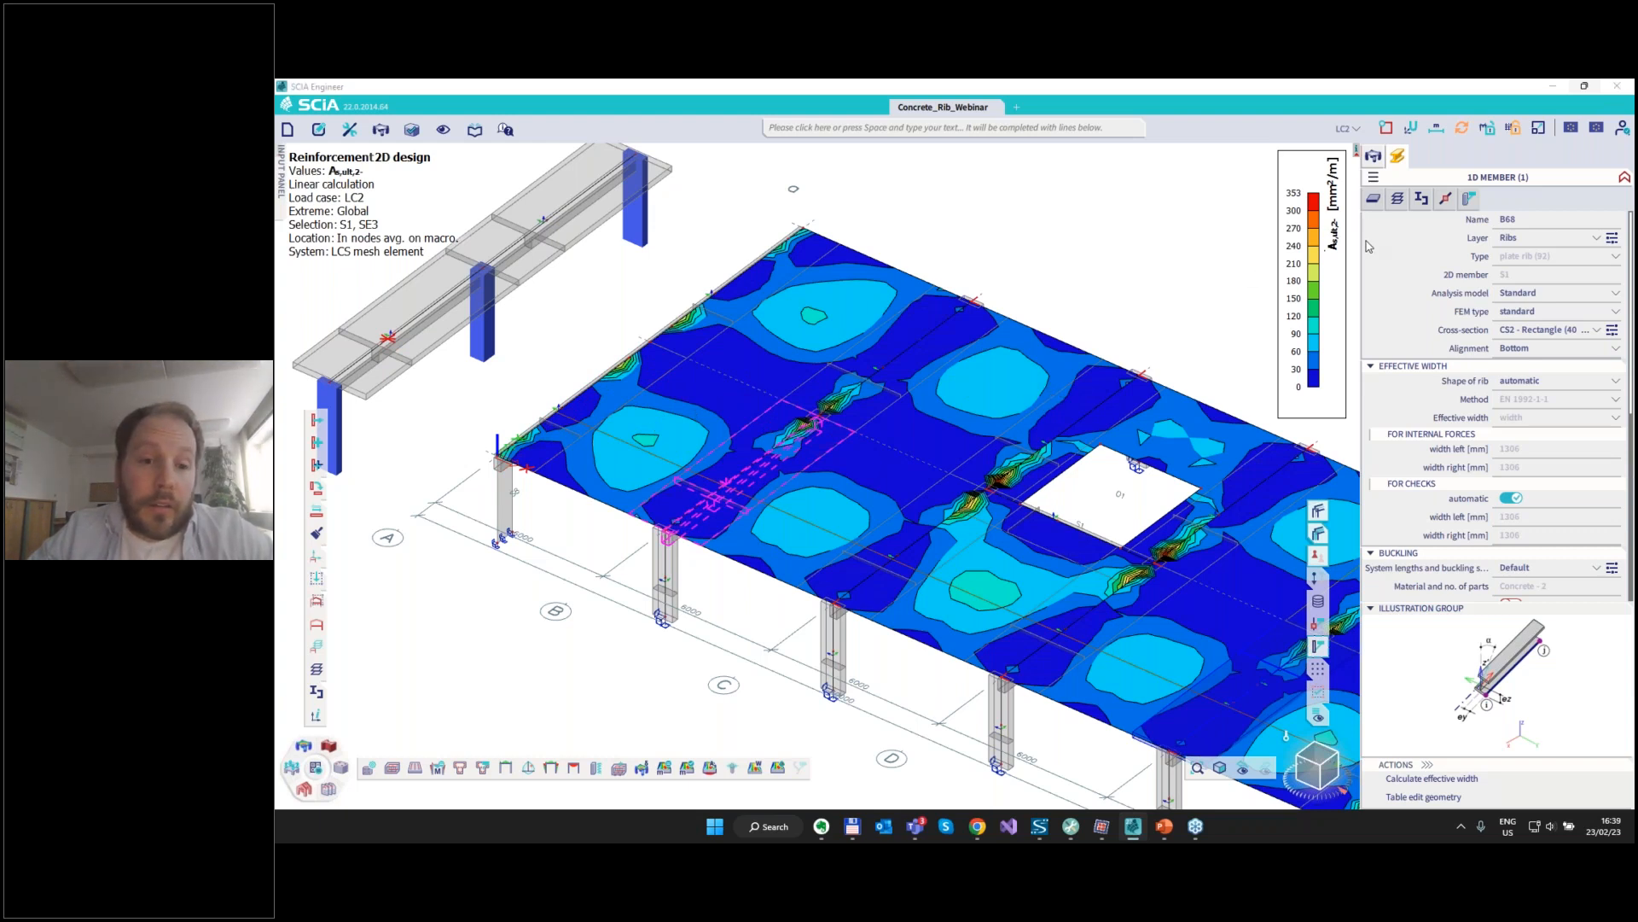
click(1470, 201)
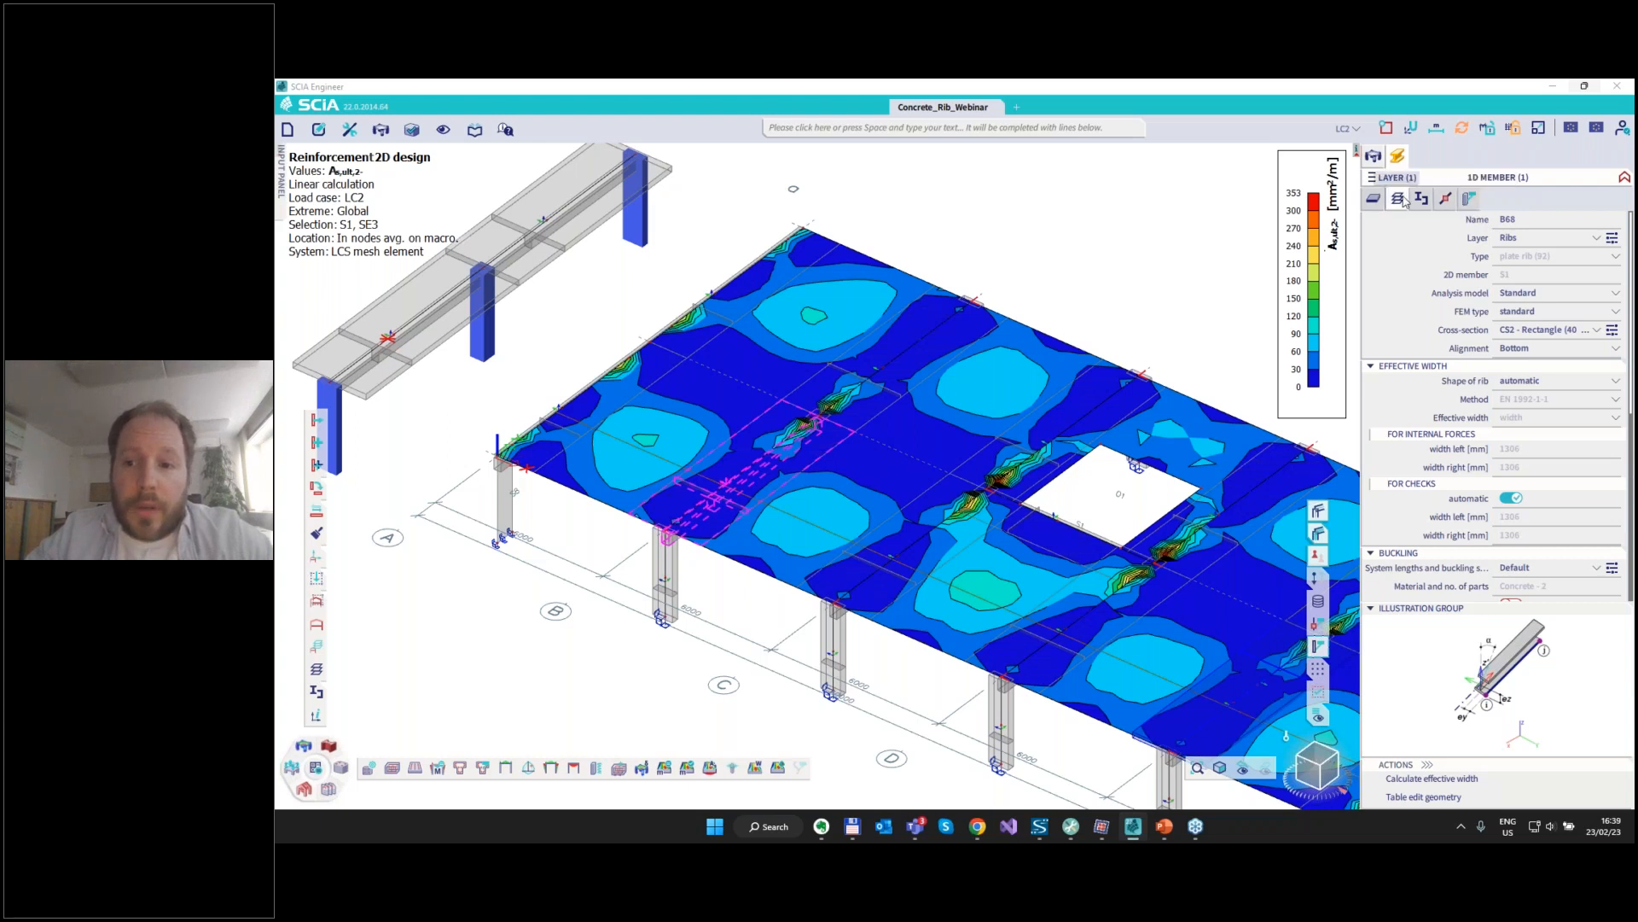
click(1523, 382)
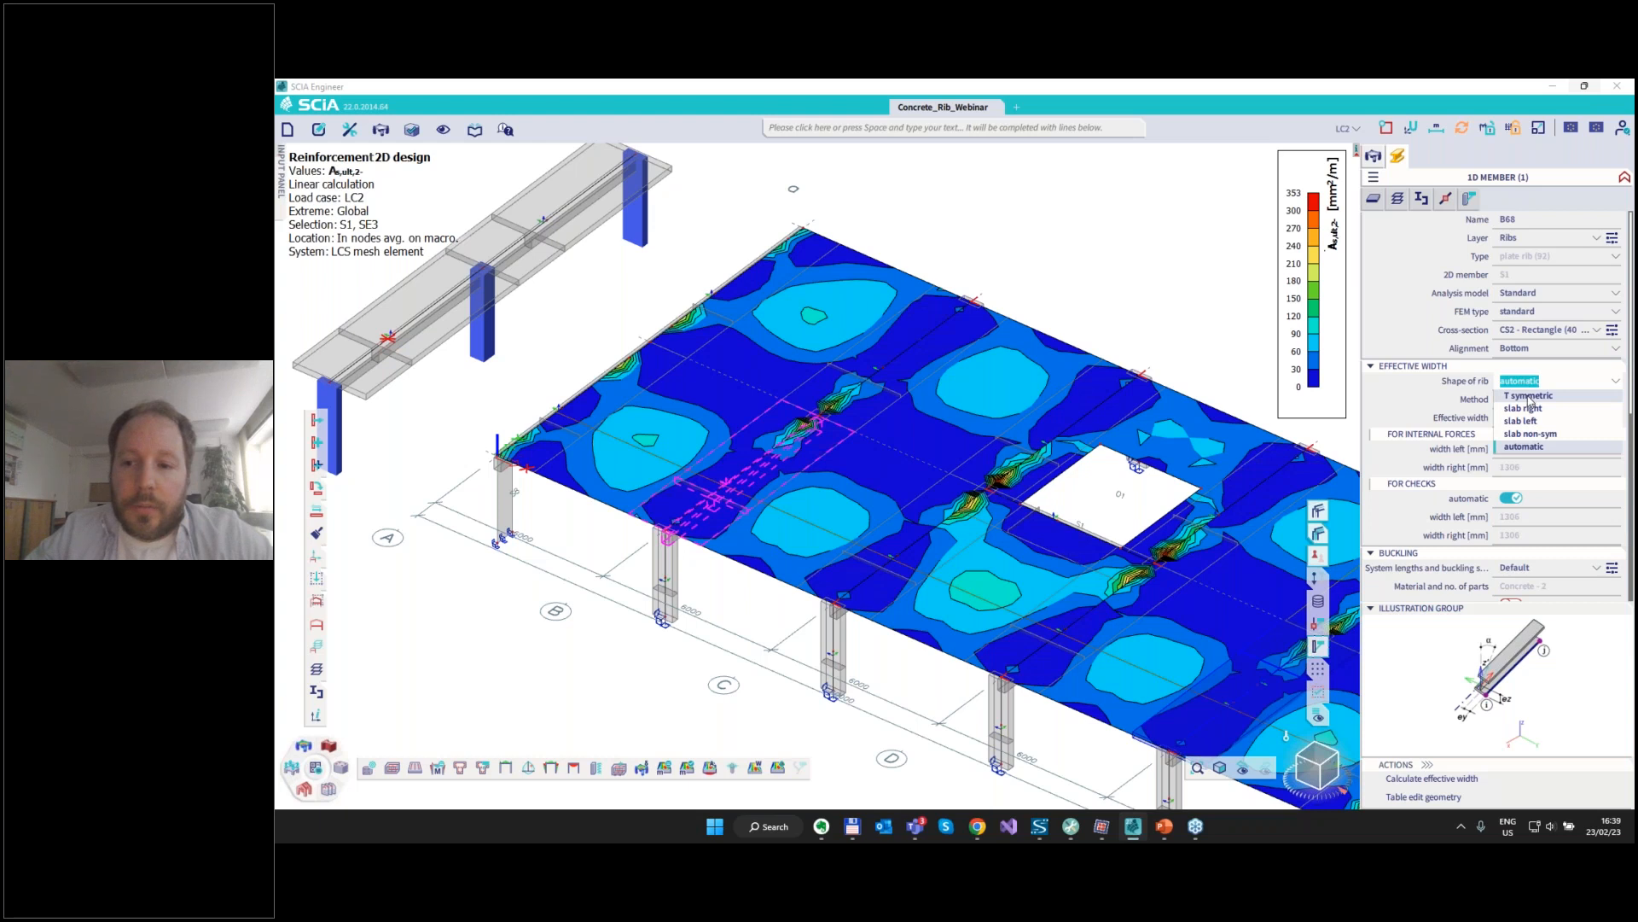
click(1530, 399)
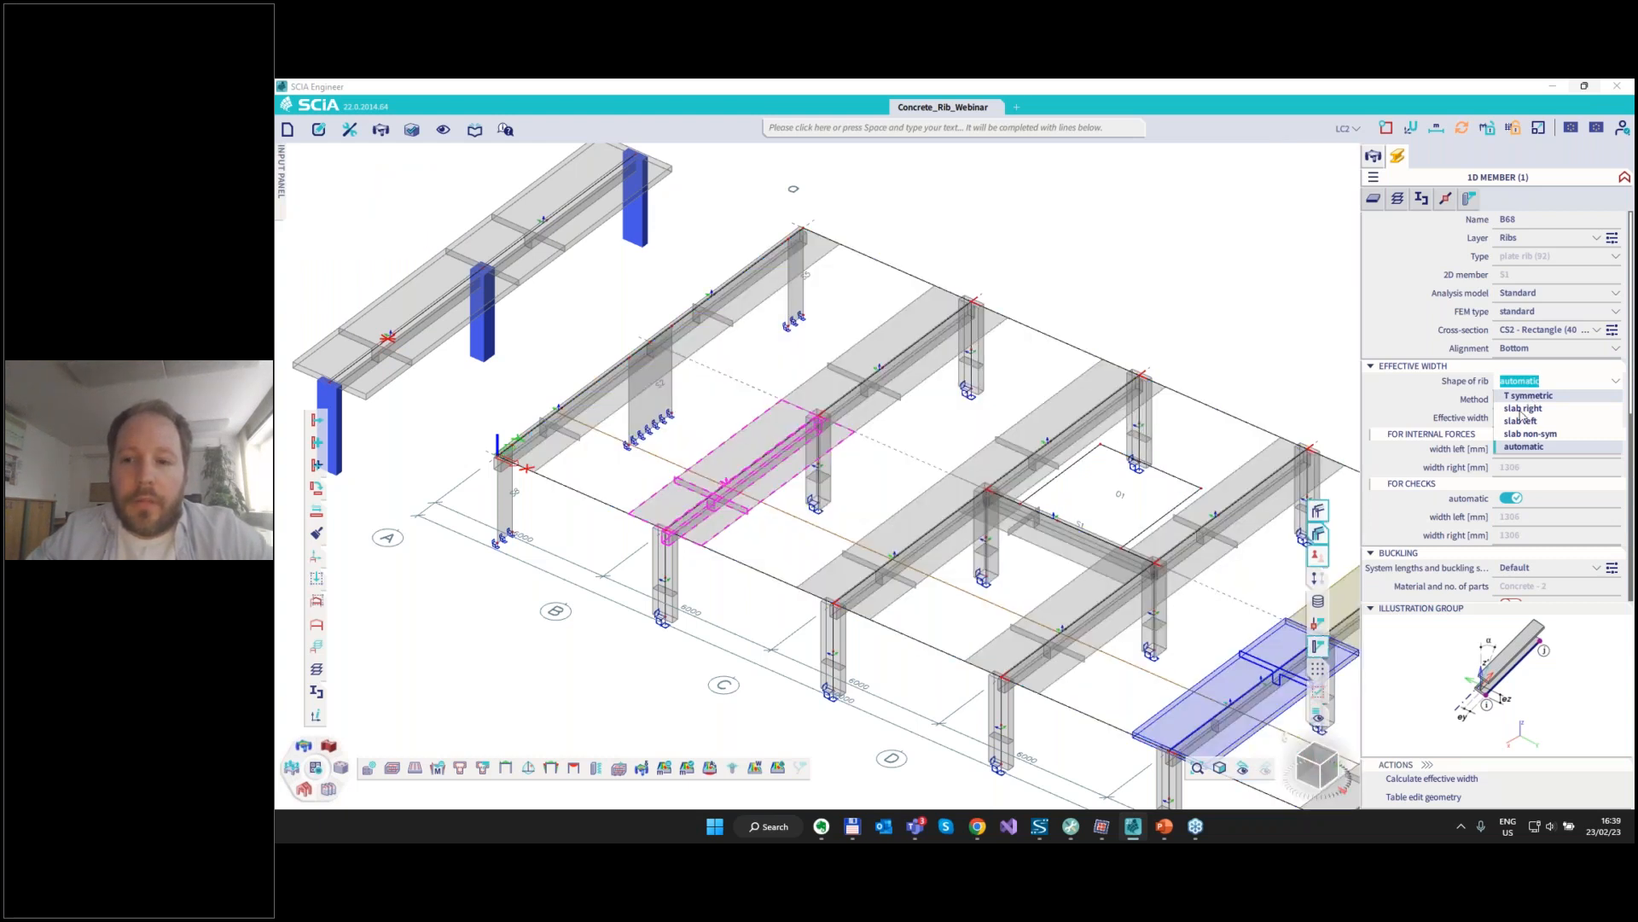
Set the effective width for internal forces of rib B68 to 500 mm.
click(1523, 418)
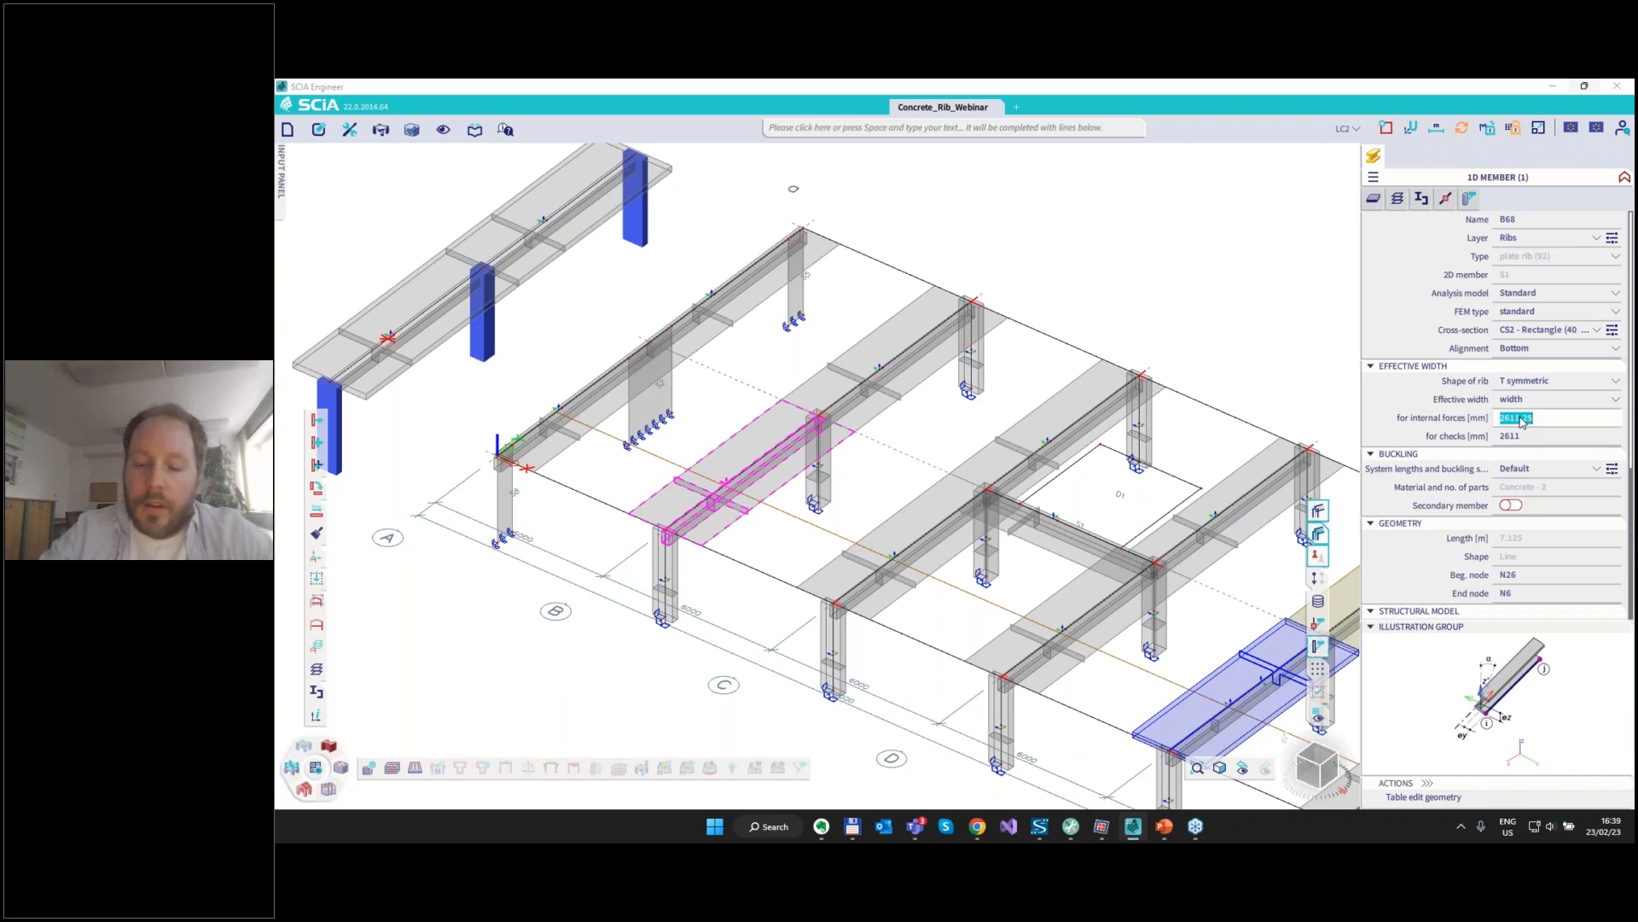
text(500)
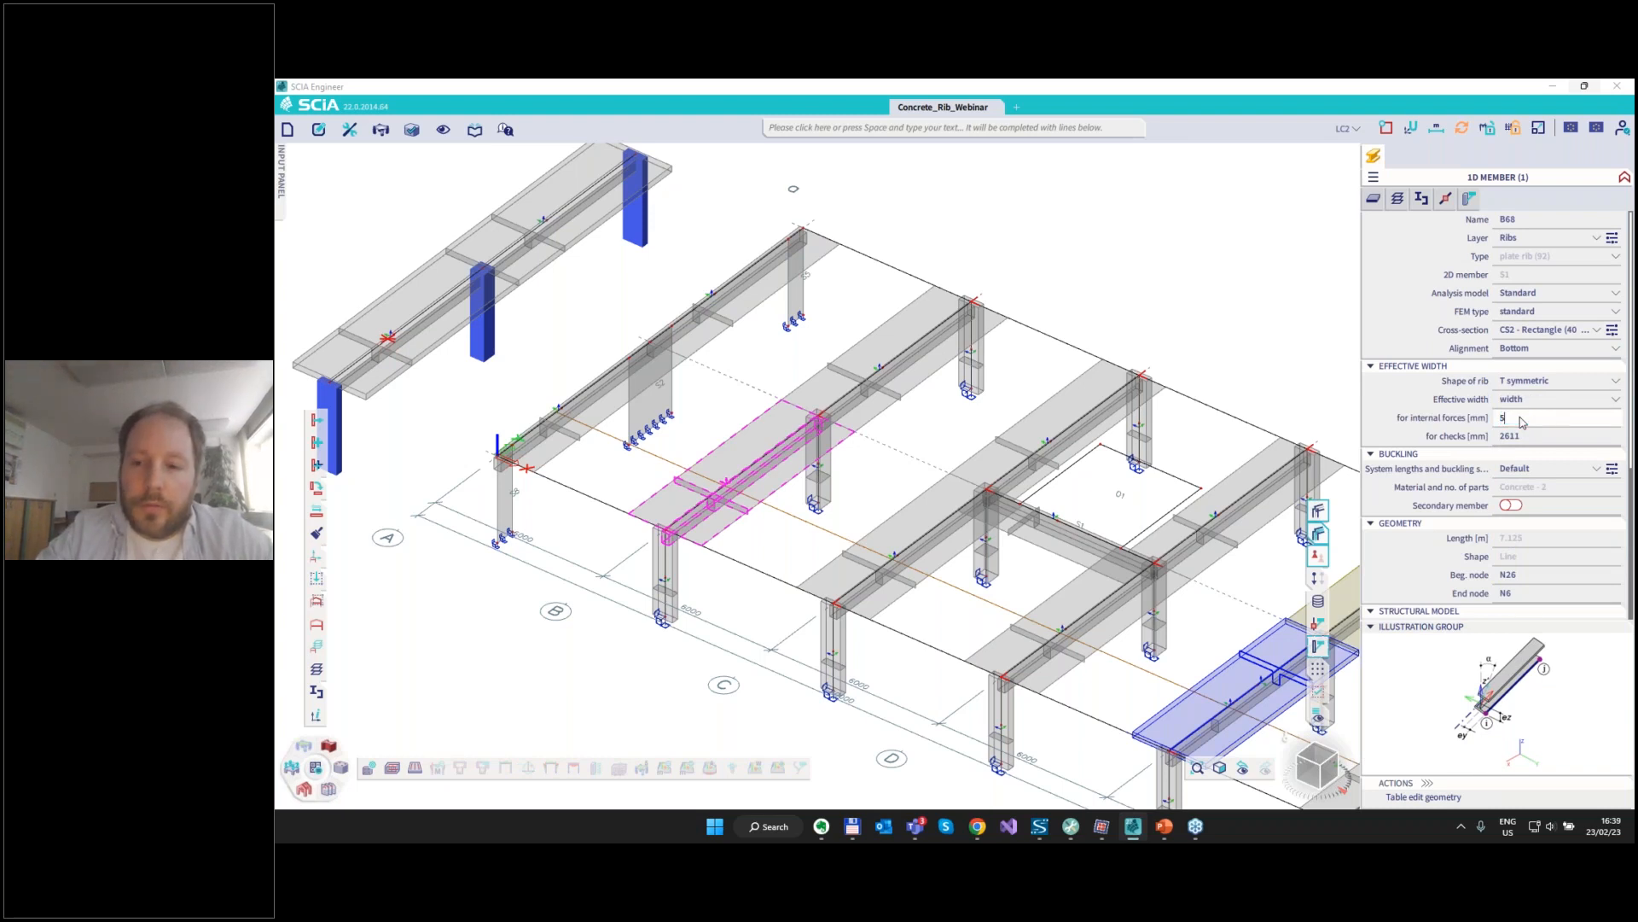
key(Return)
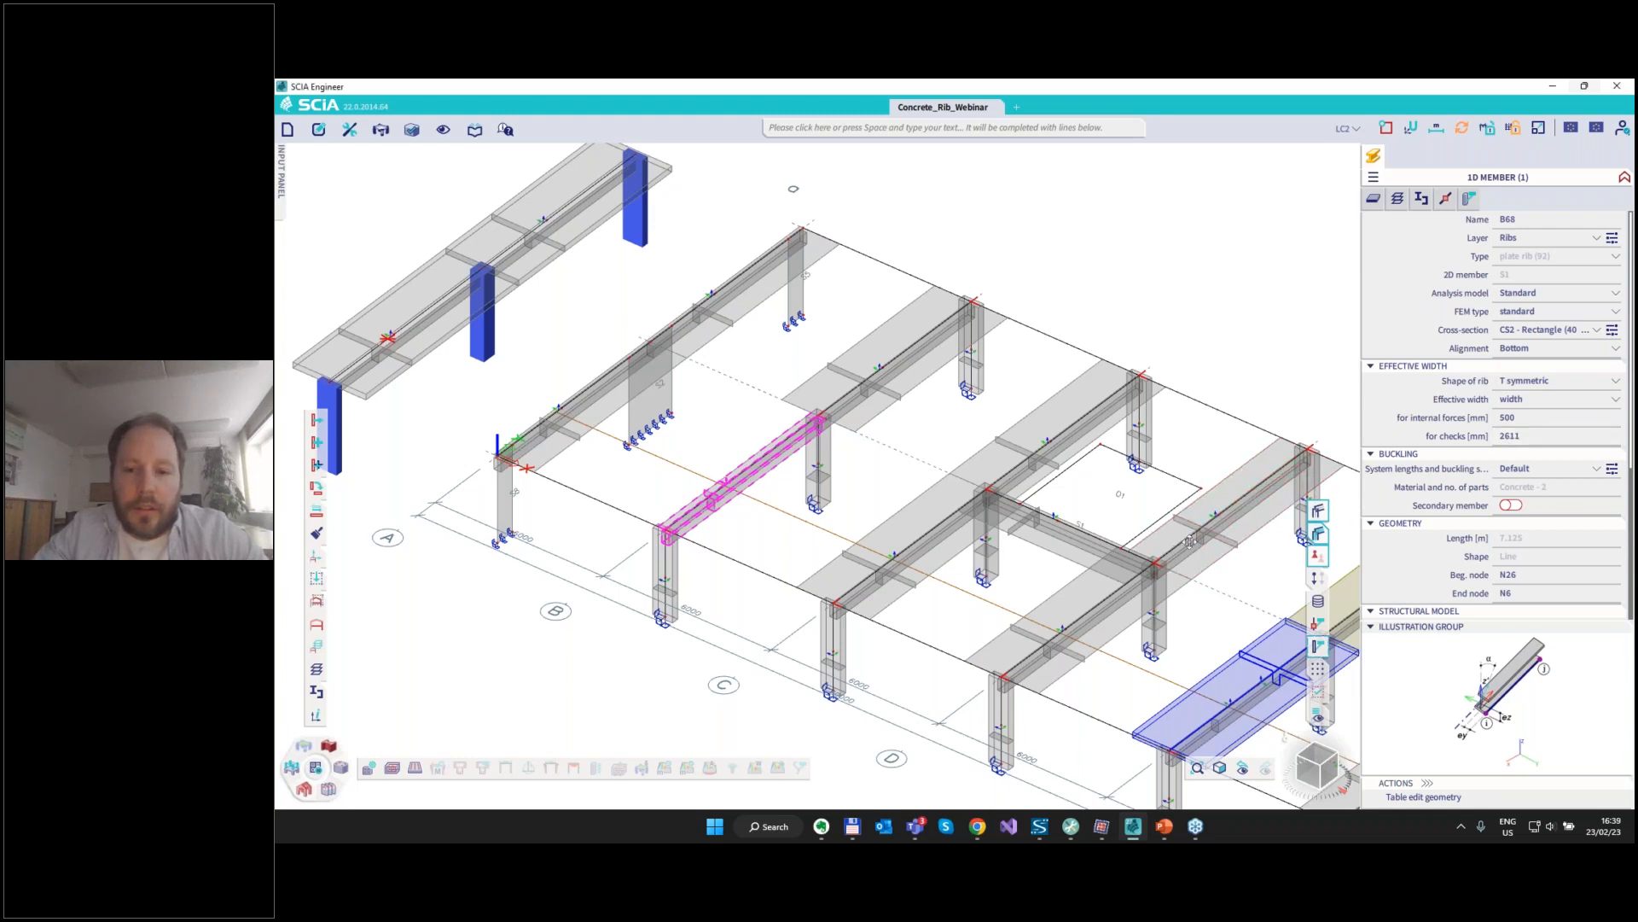
Set the left and right extents of integration member IM1's rectangular shape to 0.25 m each.
middle_drag(1194, 552, 1052, 434)
key(Escape)
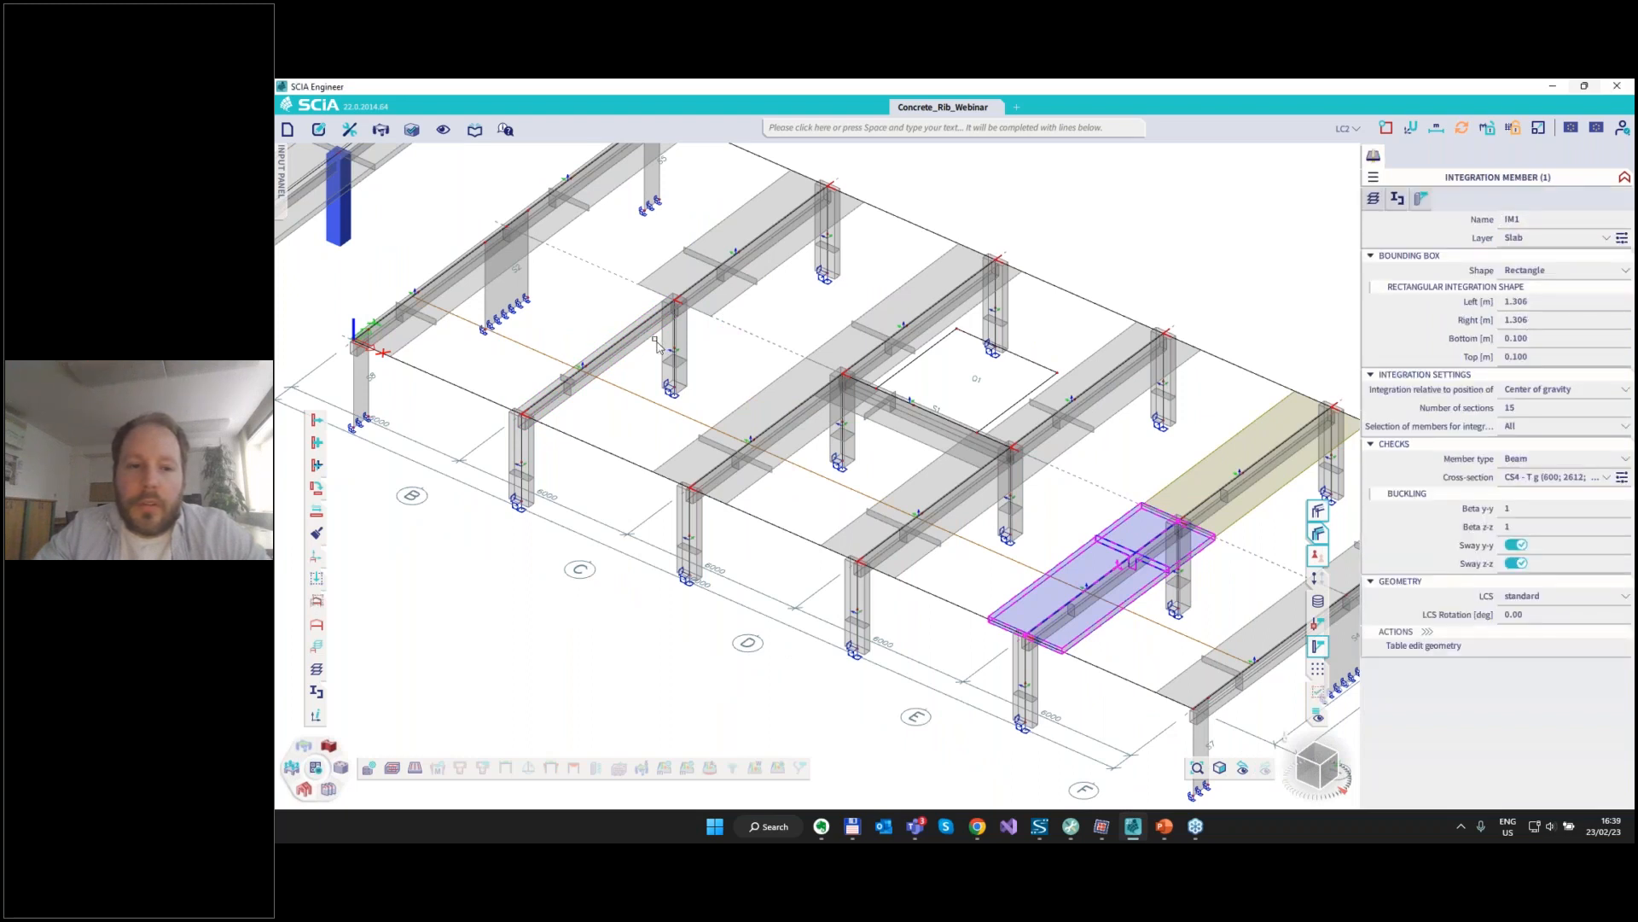
click(1524, 306)
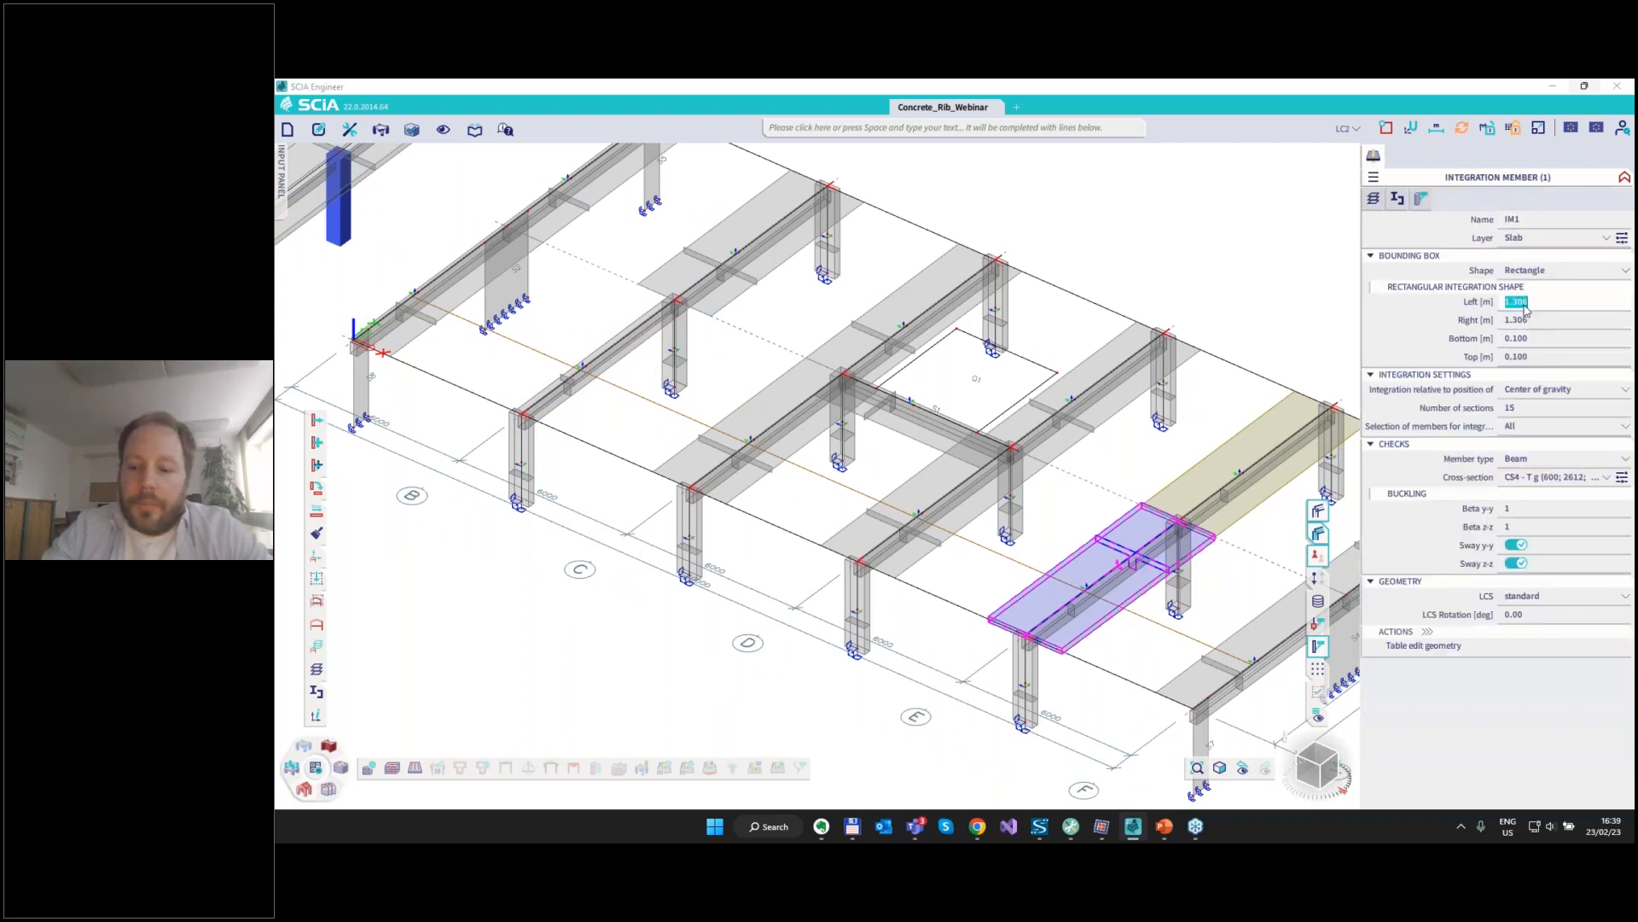
text(0.25)
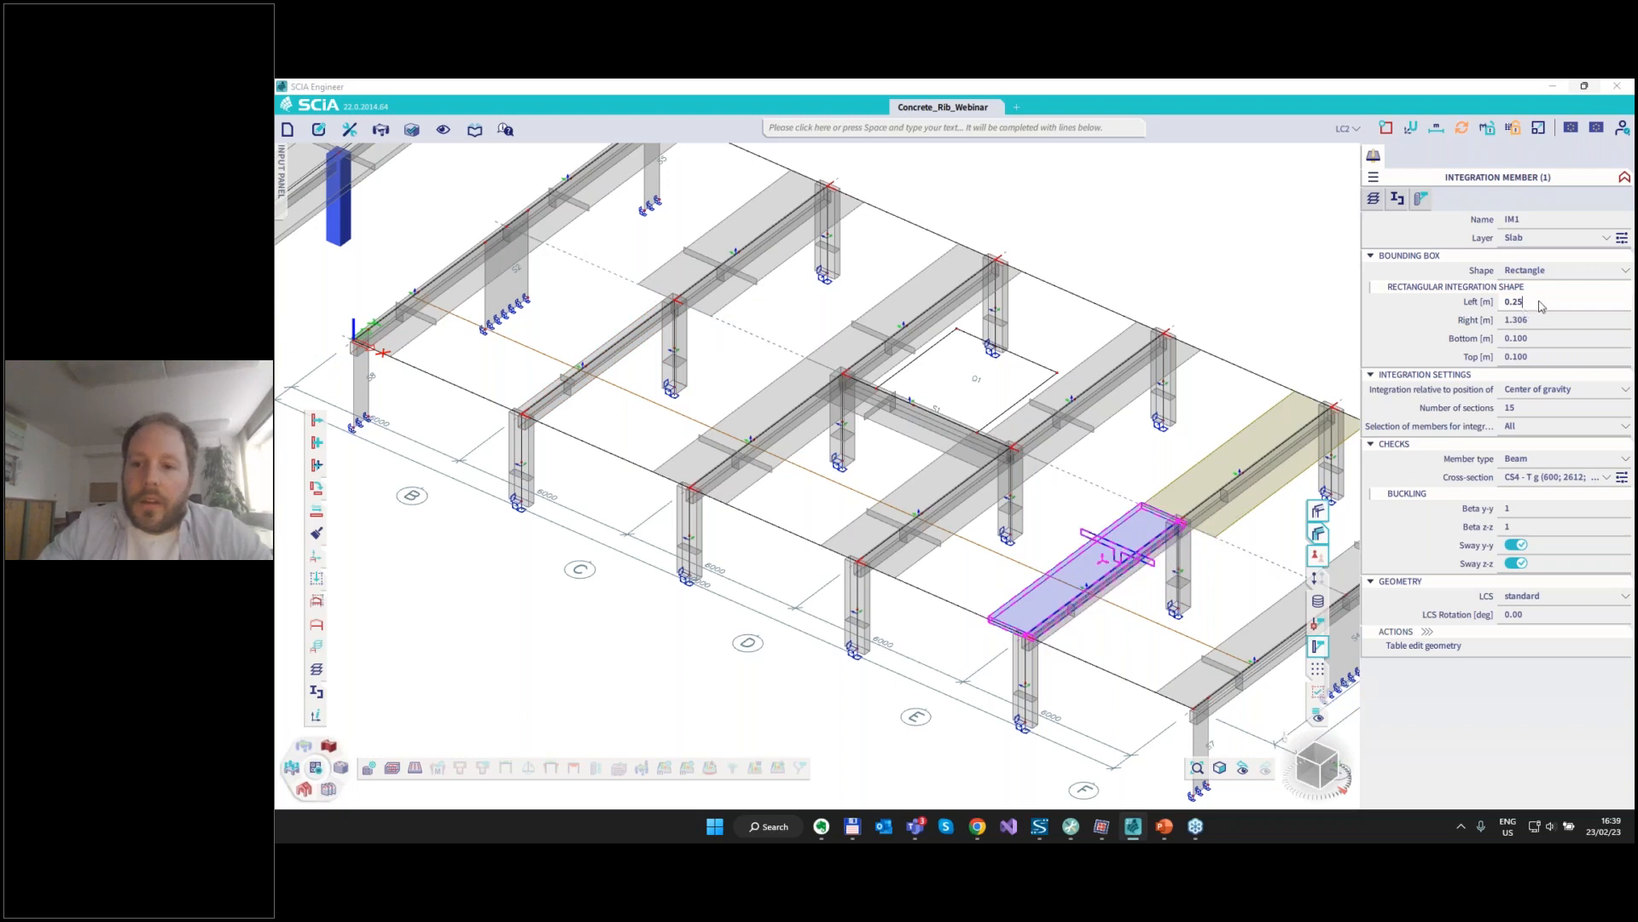
click(1541, 318)
text(0.25)
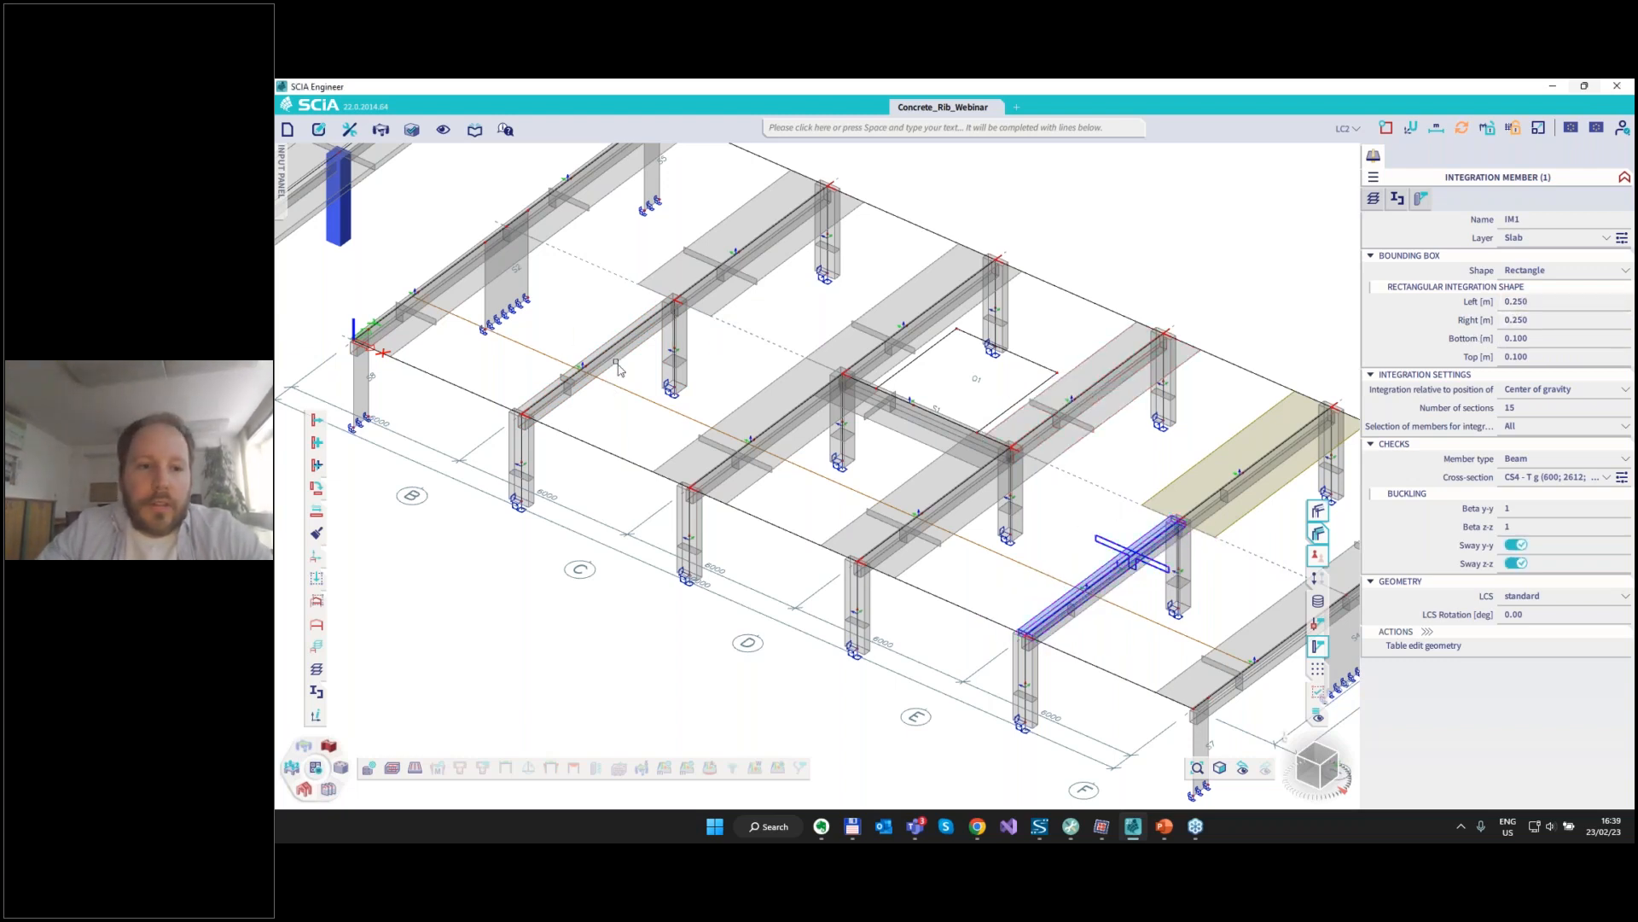
key(Escape)
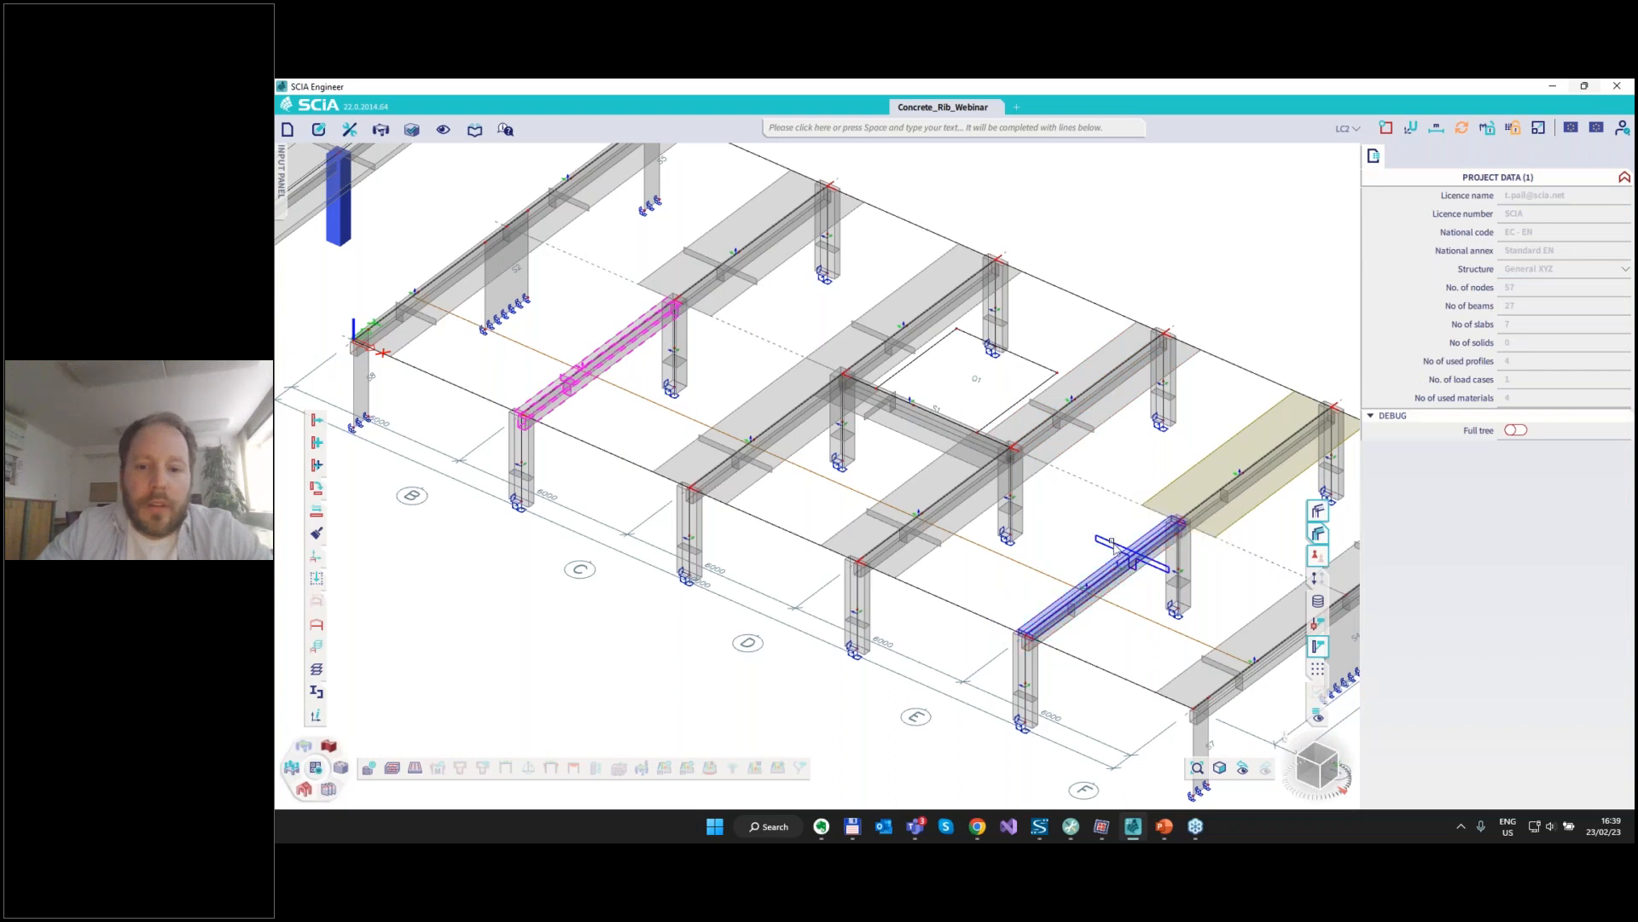
Select rib B68 for its properties, run the linear analysis with the reduced effective widths and close the analysis report.
click(642, 346)
click(568, 367)
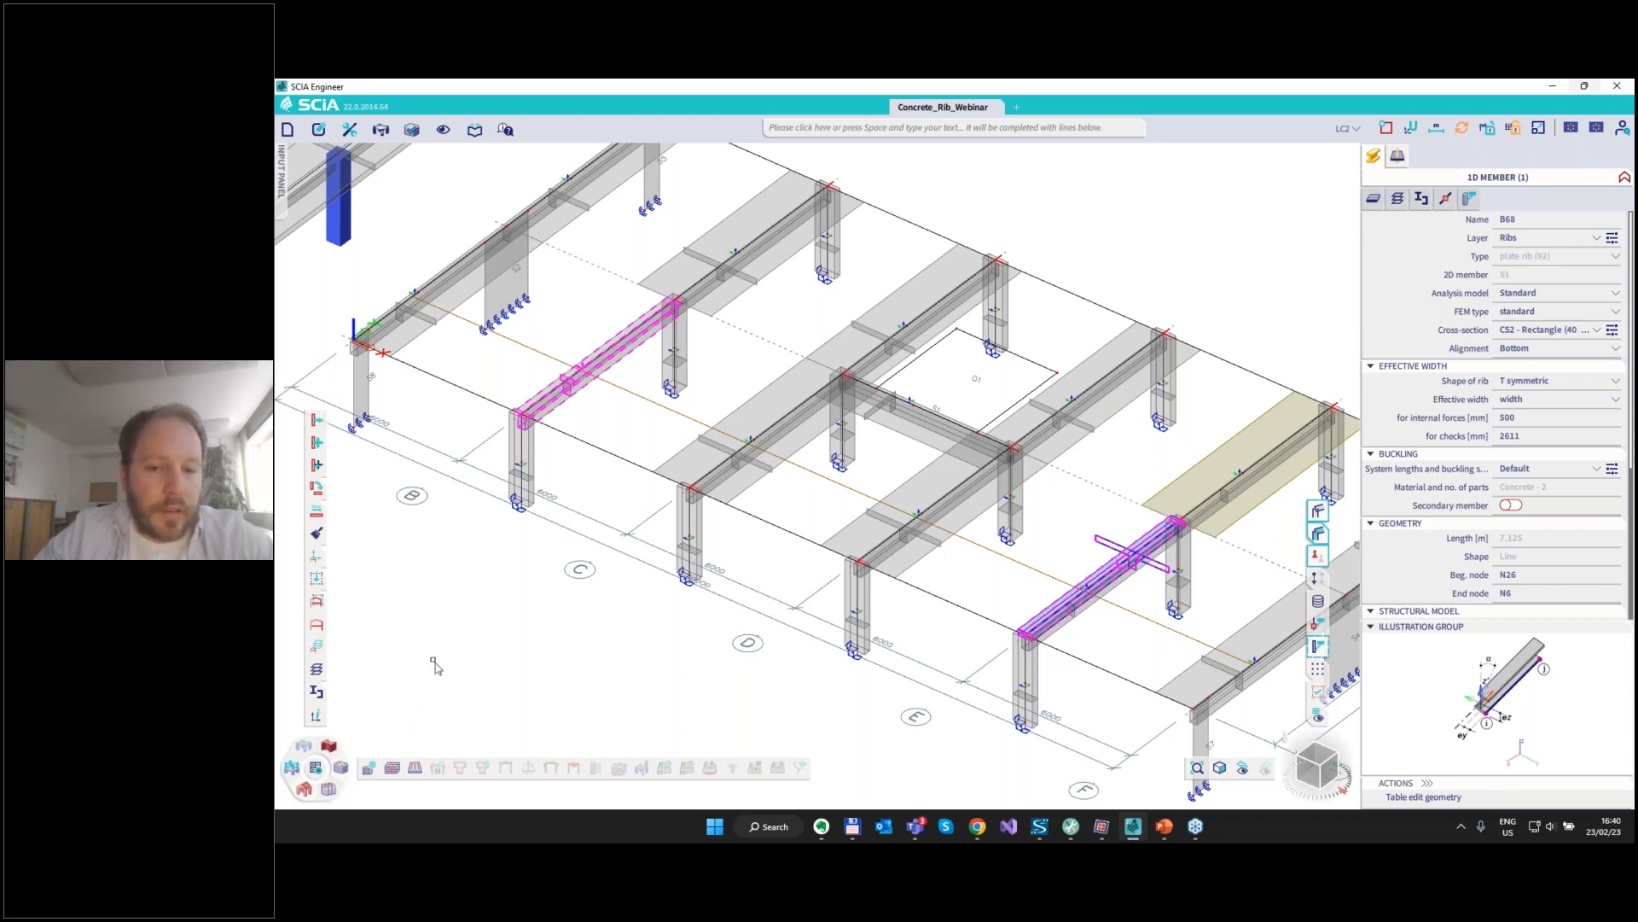
click(318, 768)
click(751, 619)
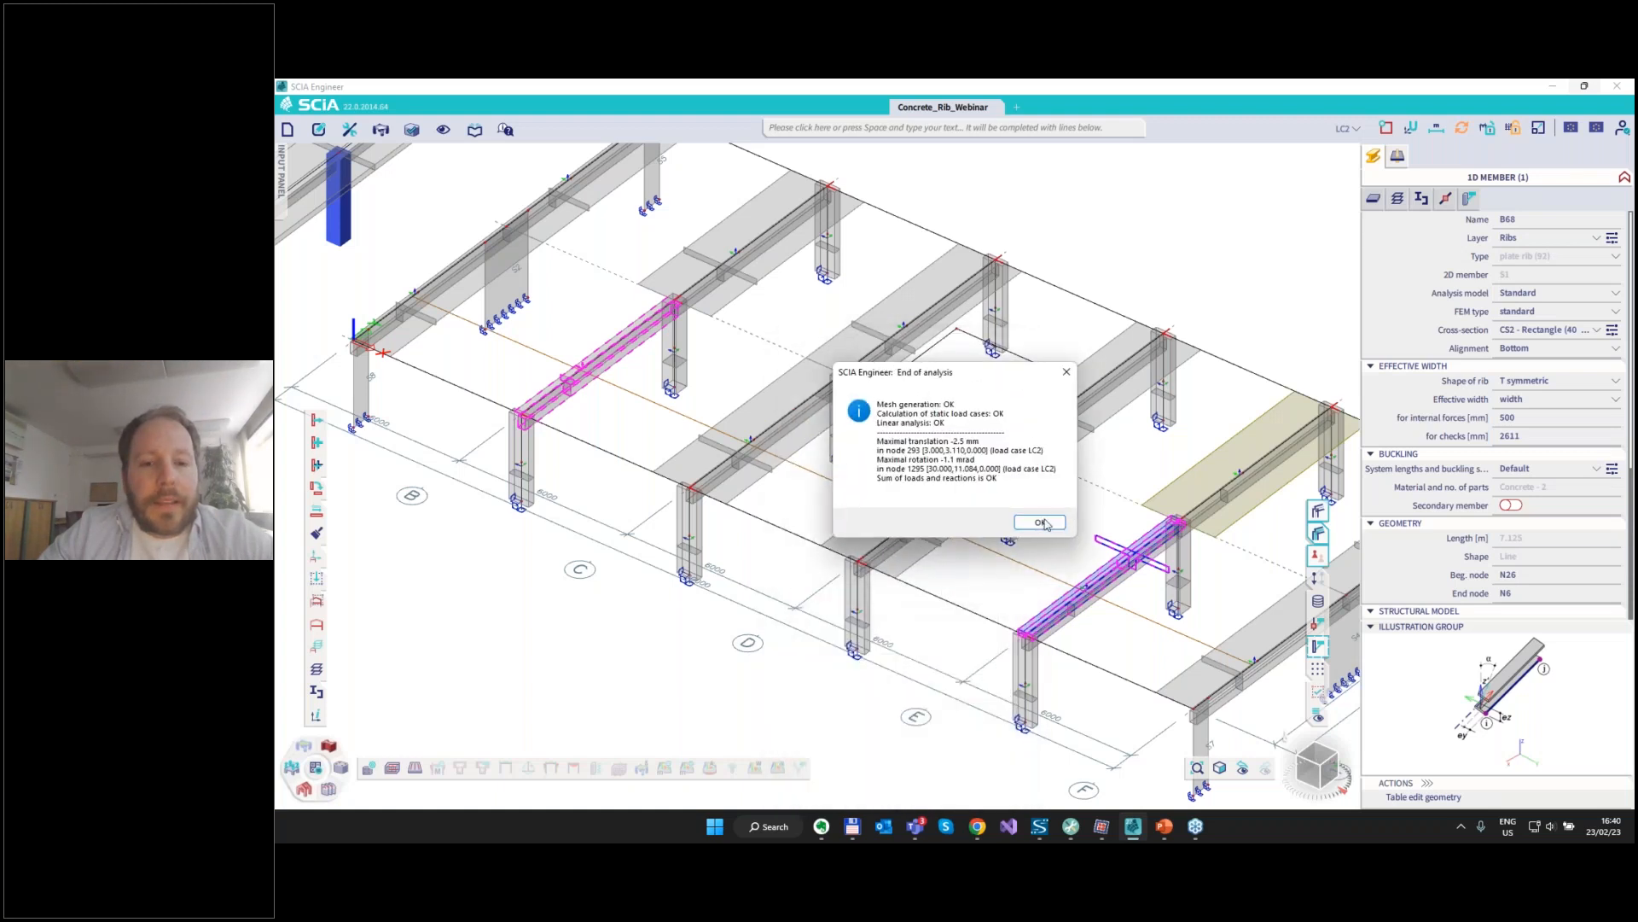
click(1041, 523)
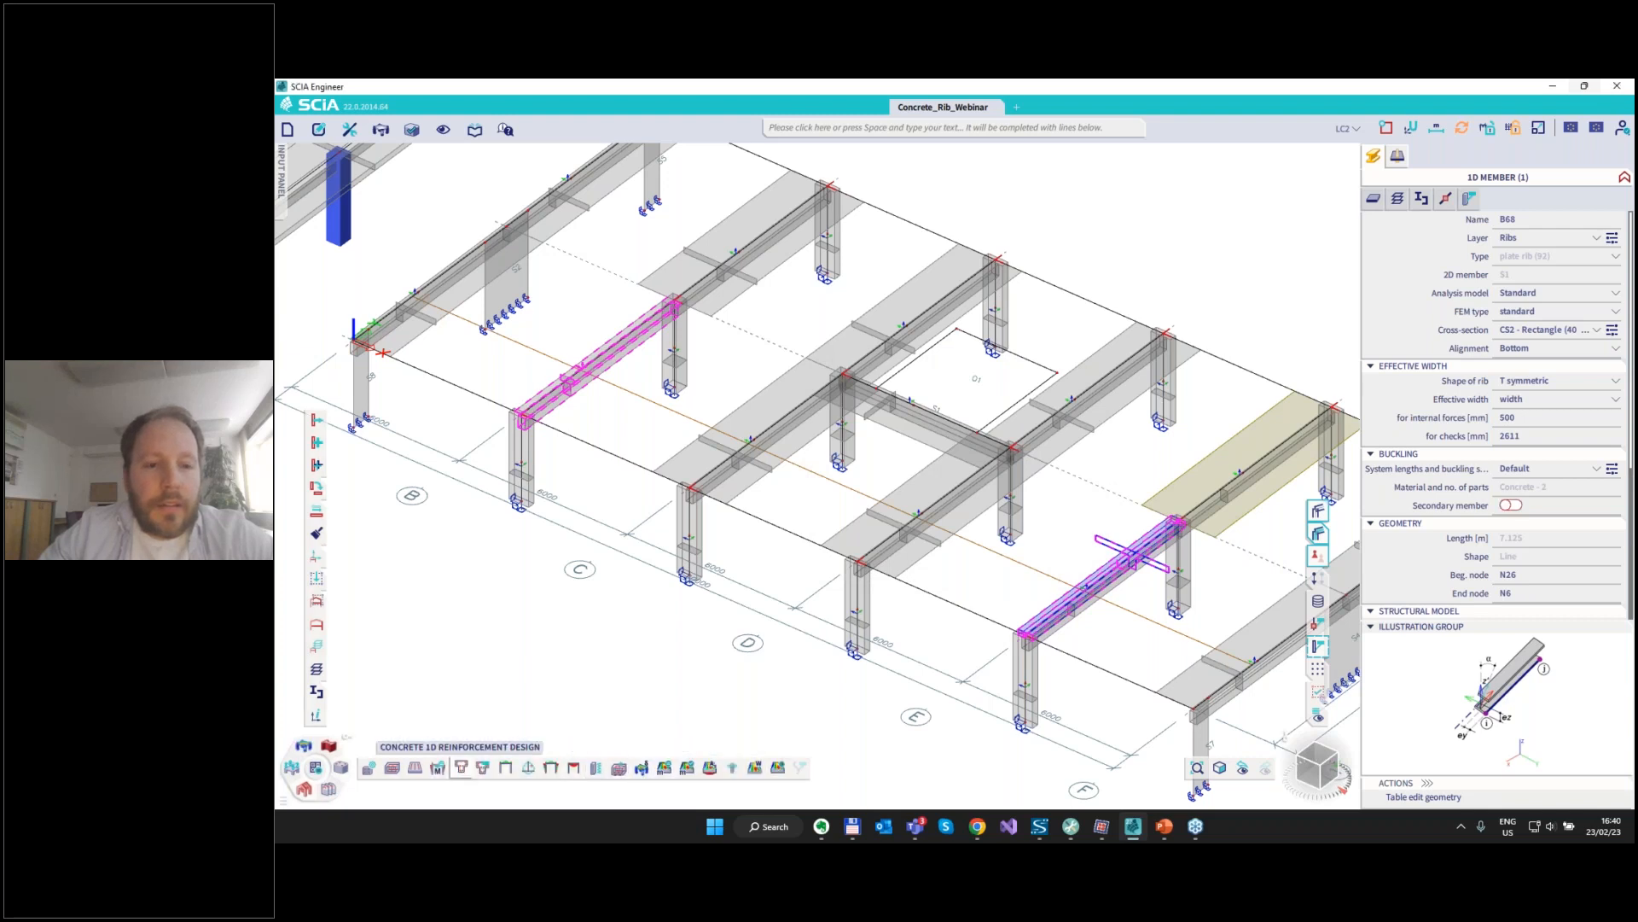
Display the required 1D reinforcement As,ult for load case LC2 on members B45, B68 and IM1 with the Rib option on.
click(460, 767)
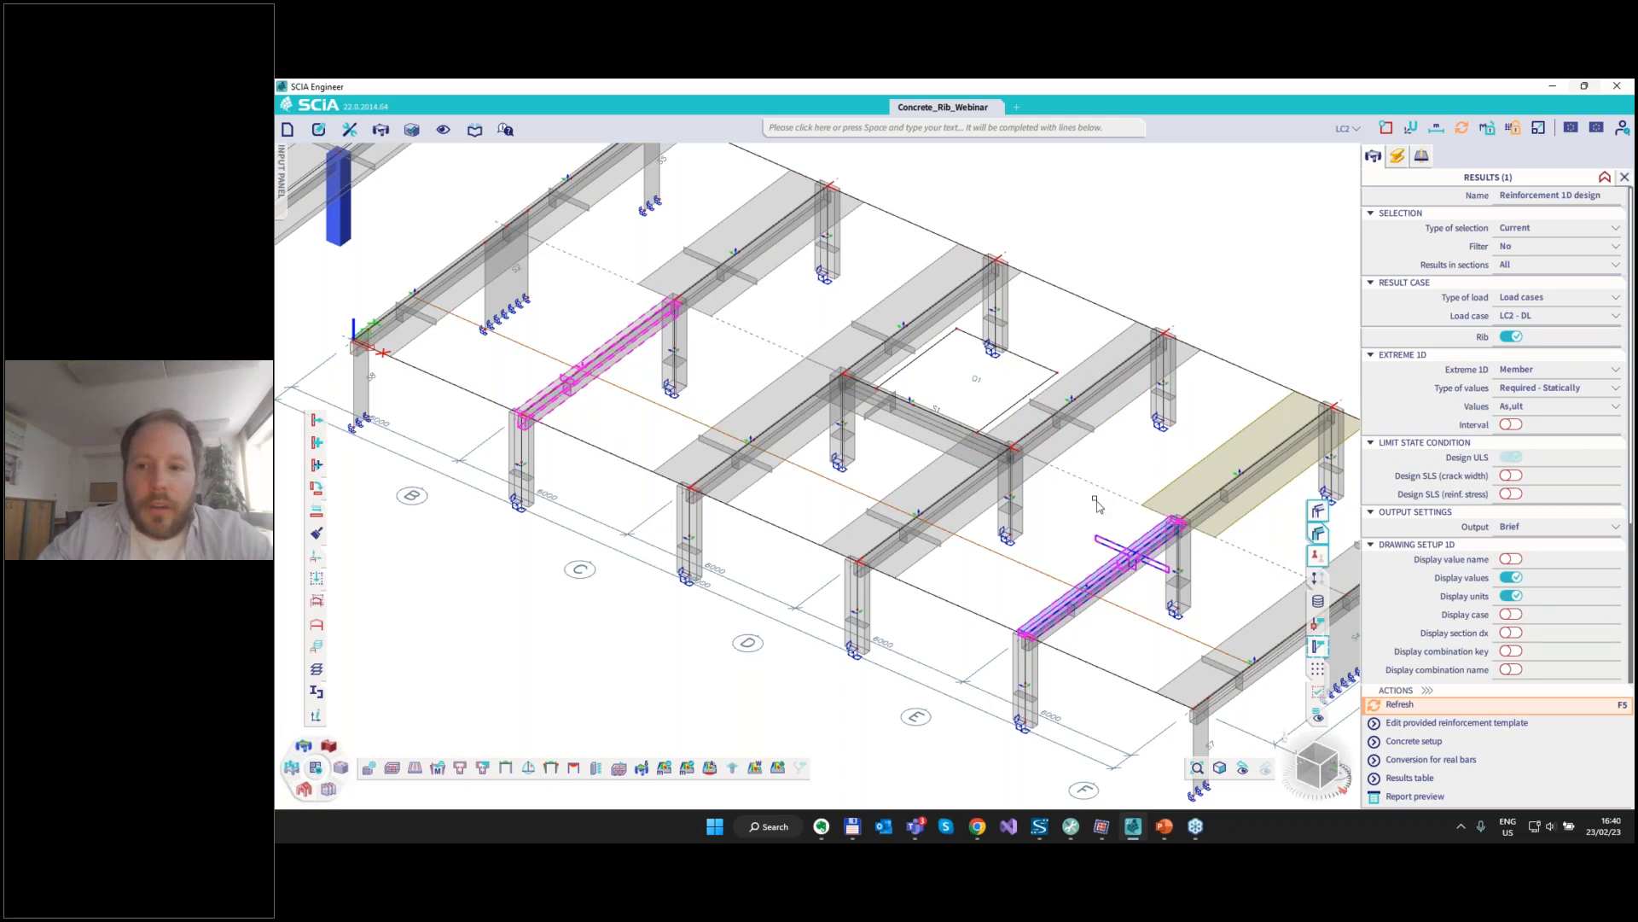
scroll(1098, 505, down, 3)
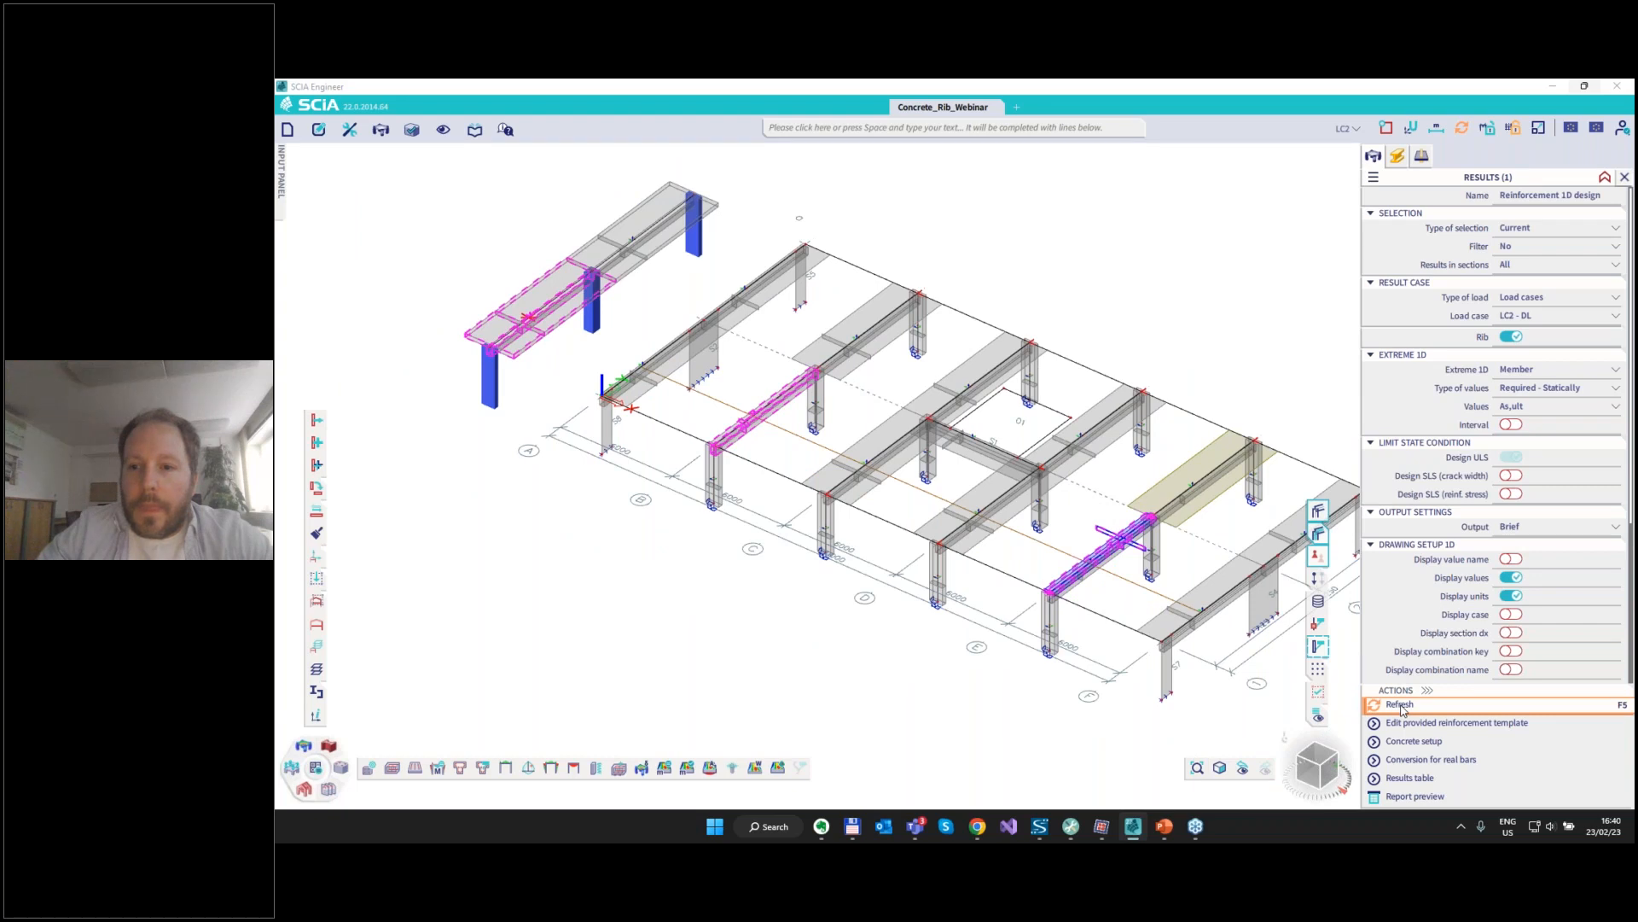
click(1401, 705)
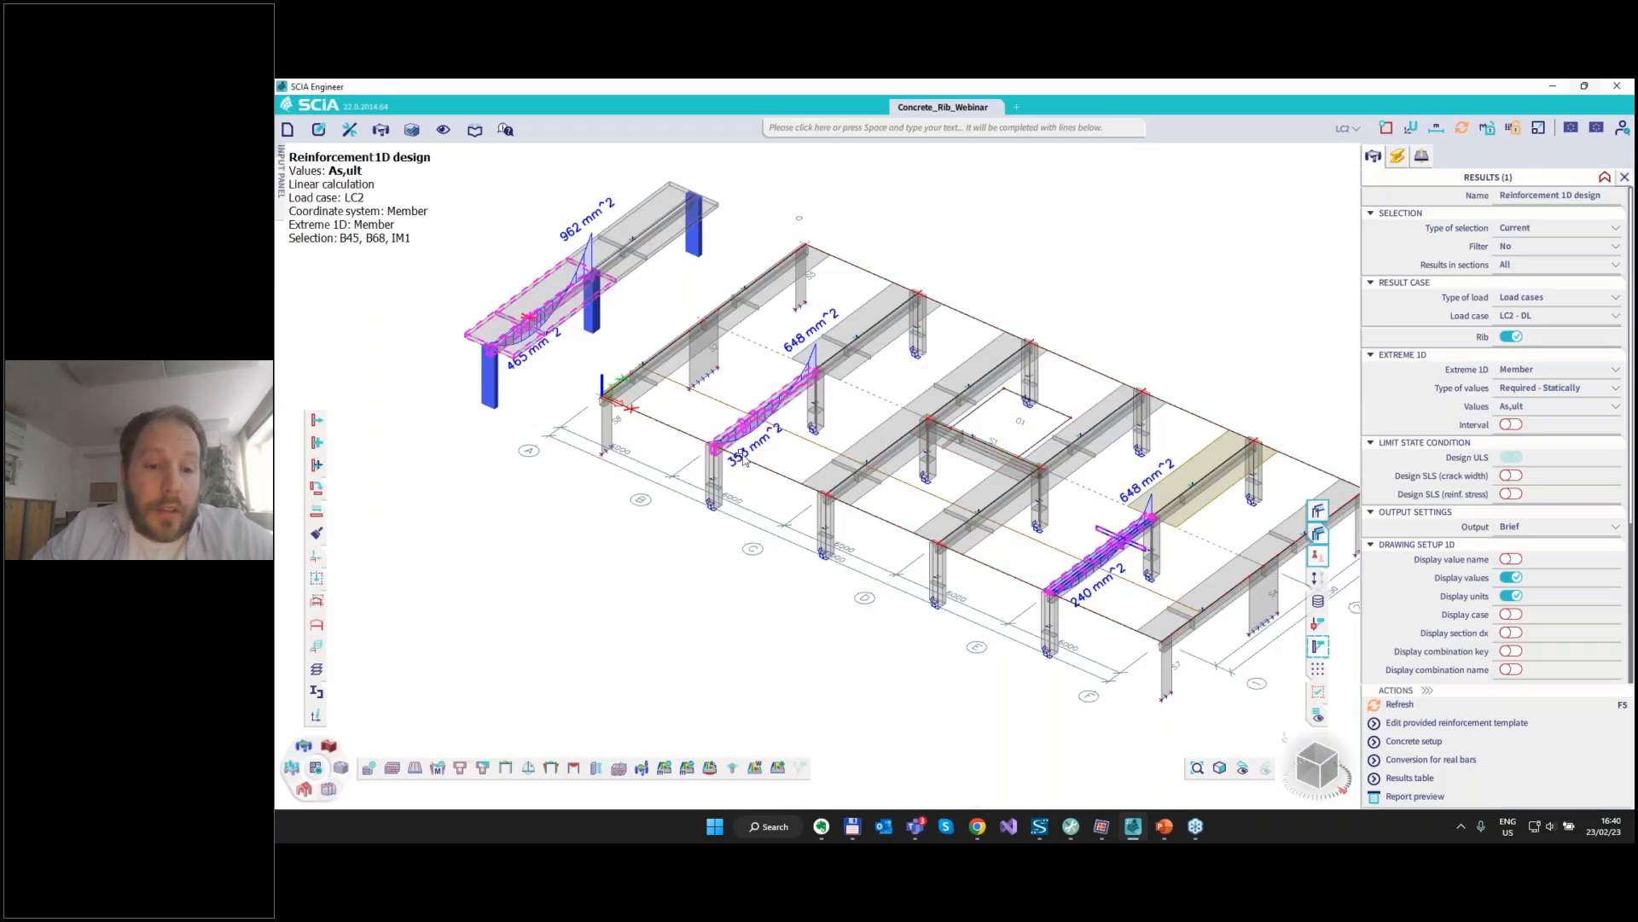
Compare the required span reinforcement of rib B68 and integration member IM1, and clear the member selection.
scroll(751, 456, up, 2)
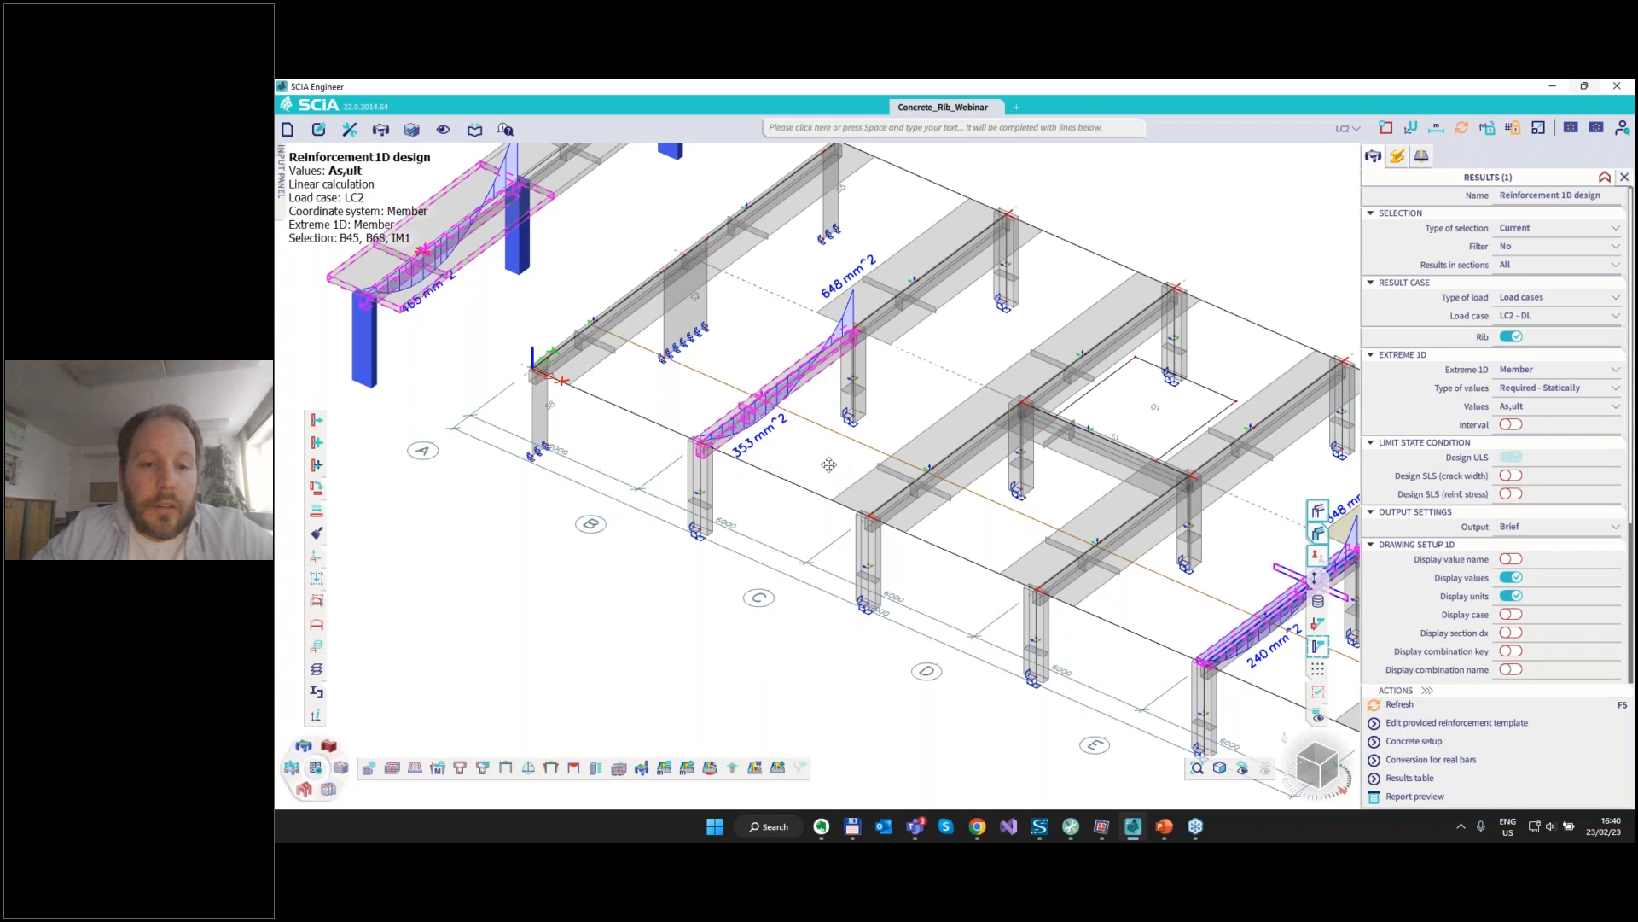
middle_drag(832, 464, 751, 432)
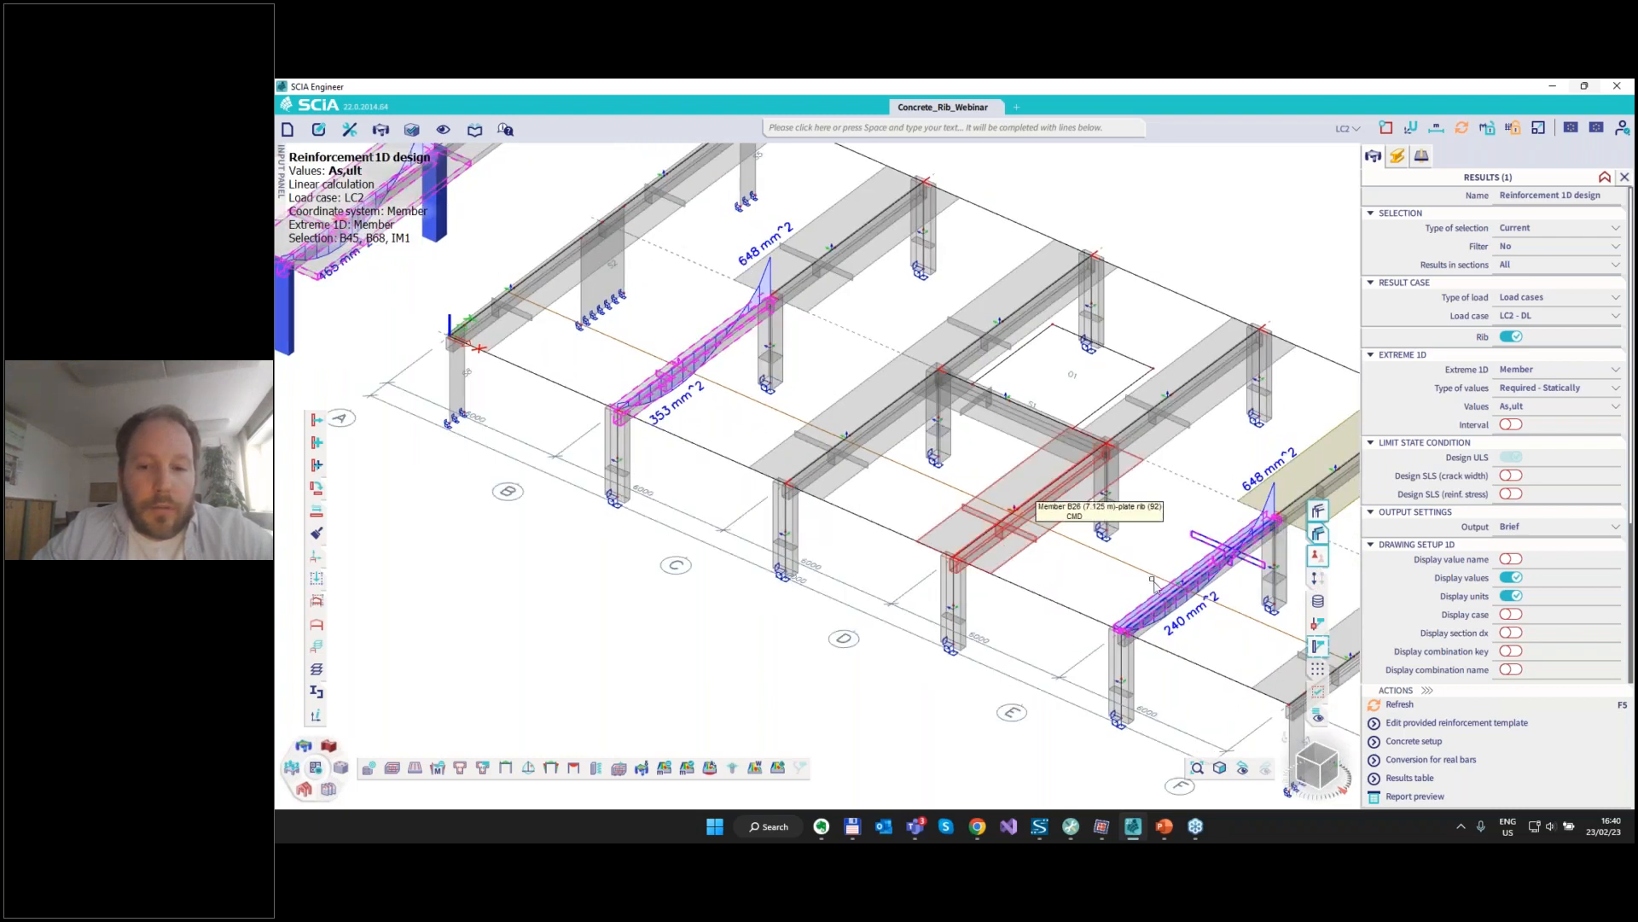
drag(1171, 645, 1203, 624)
drag(656, 431, 682, 417)
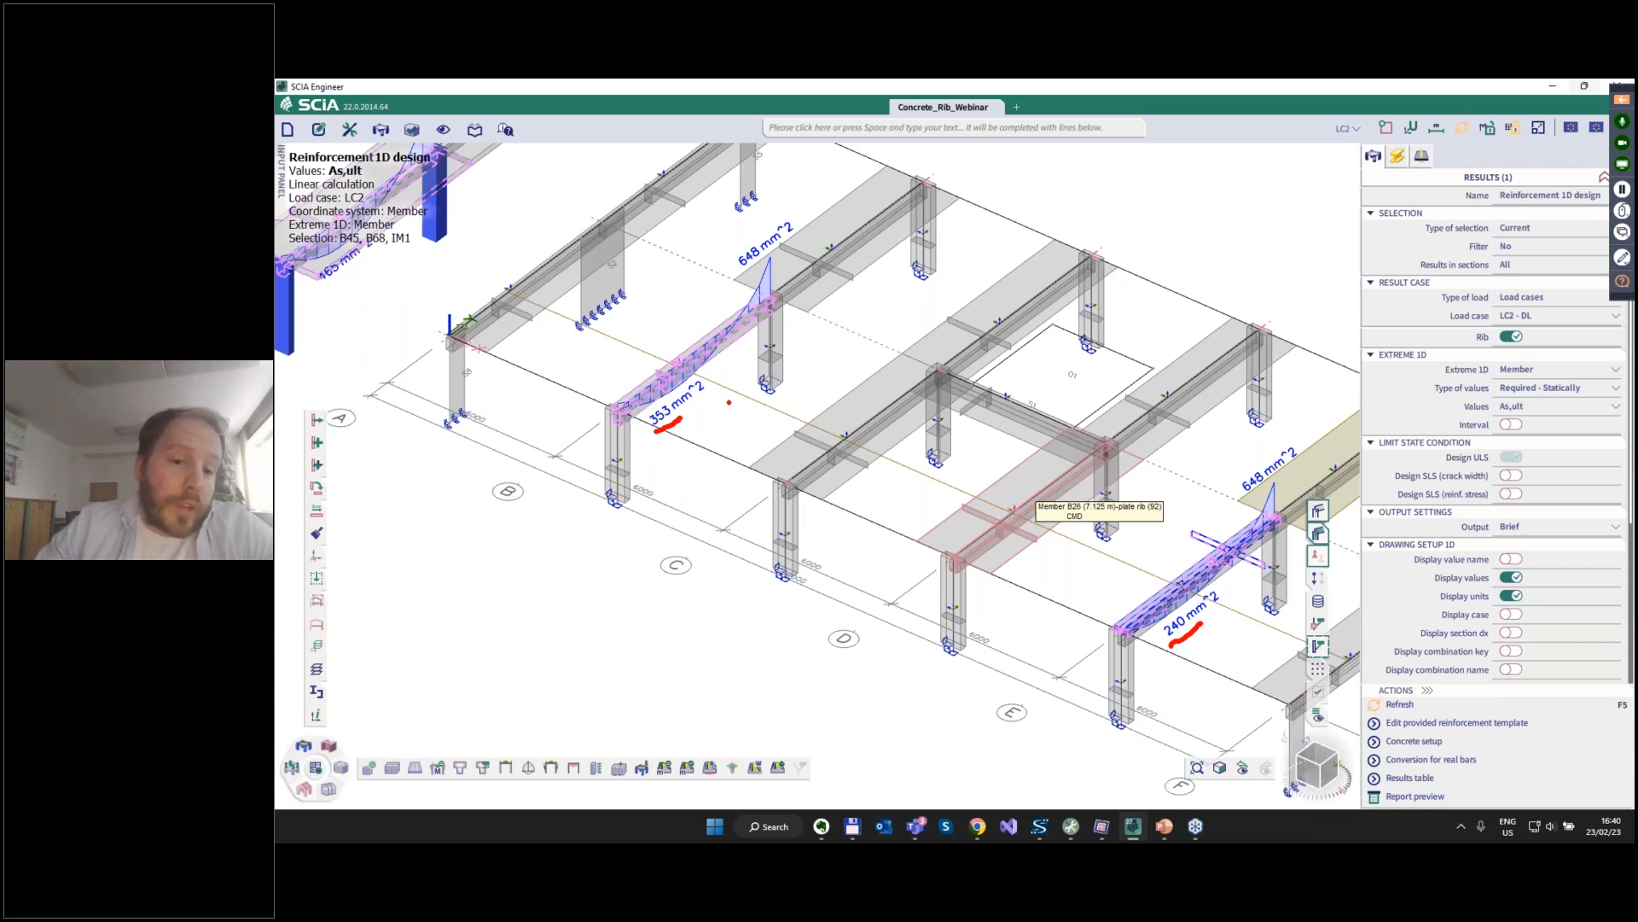
drag(717, 362, 821, 418)
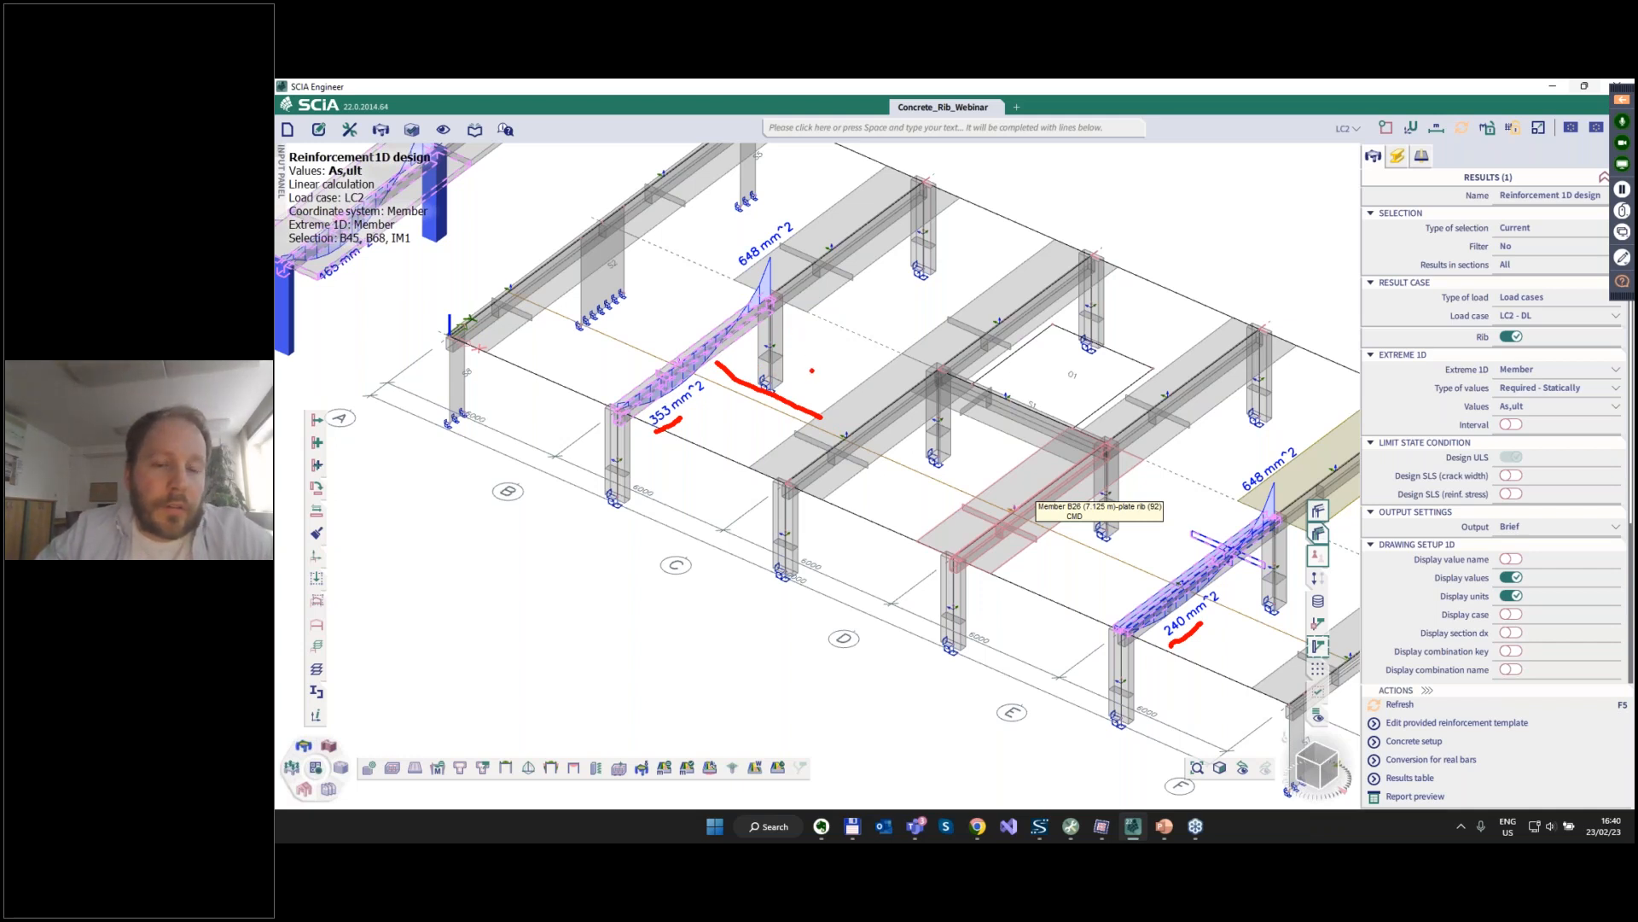
key(Escape)
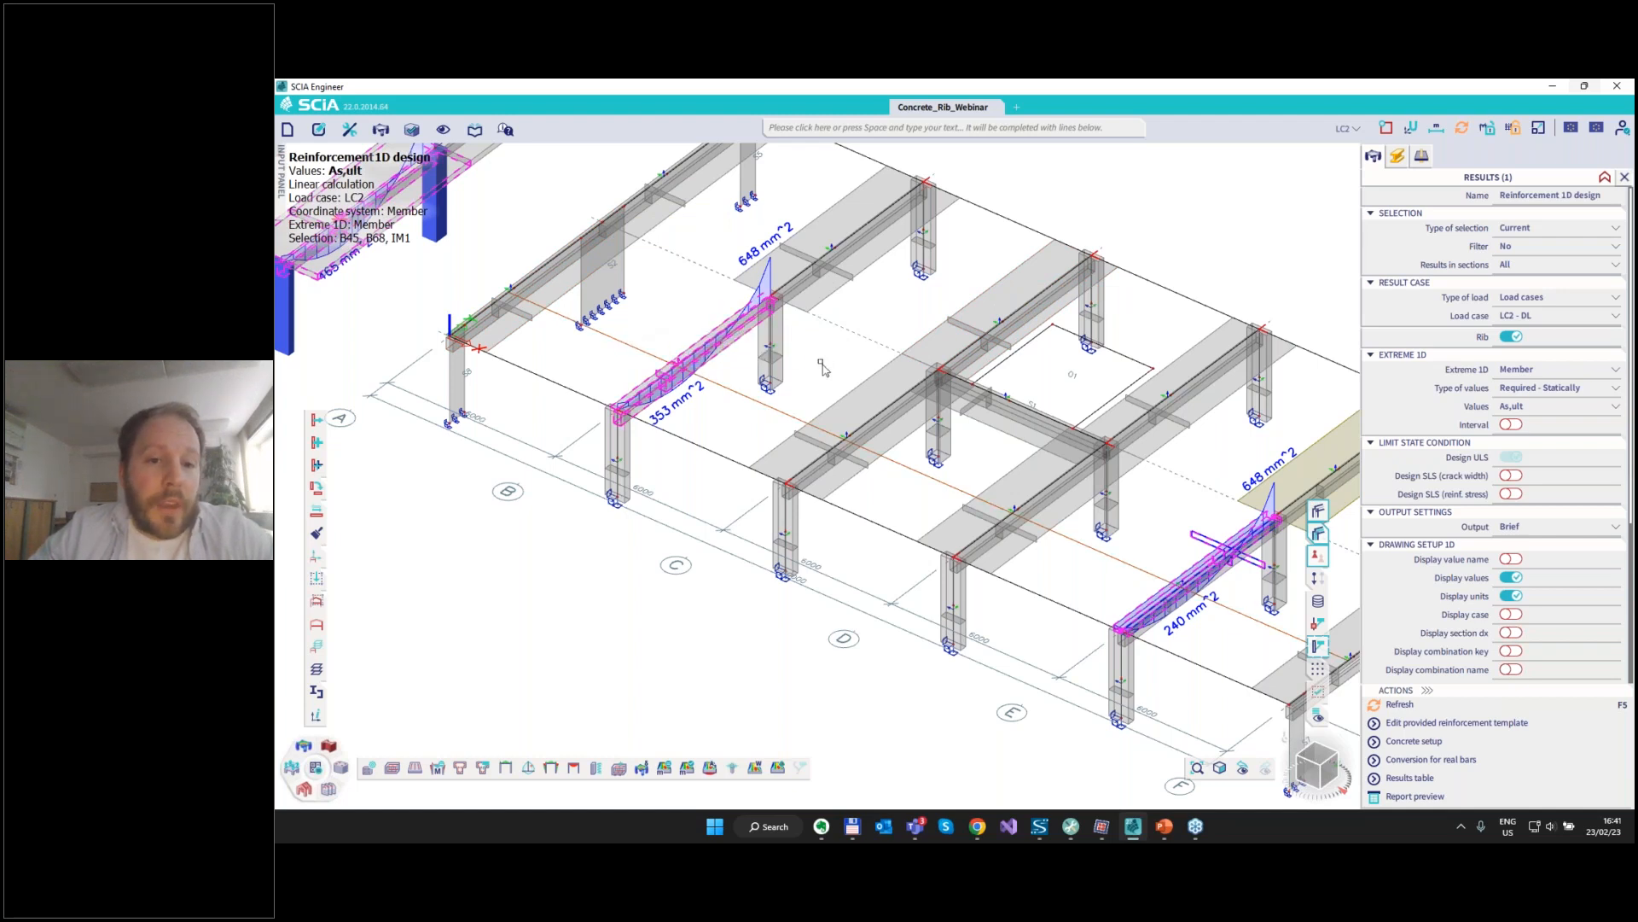
key(Escape)
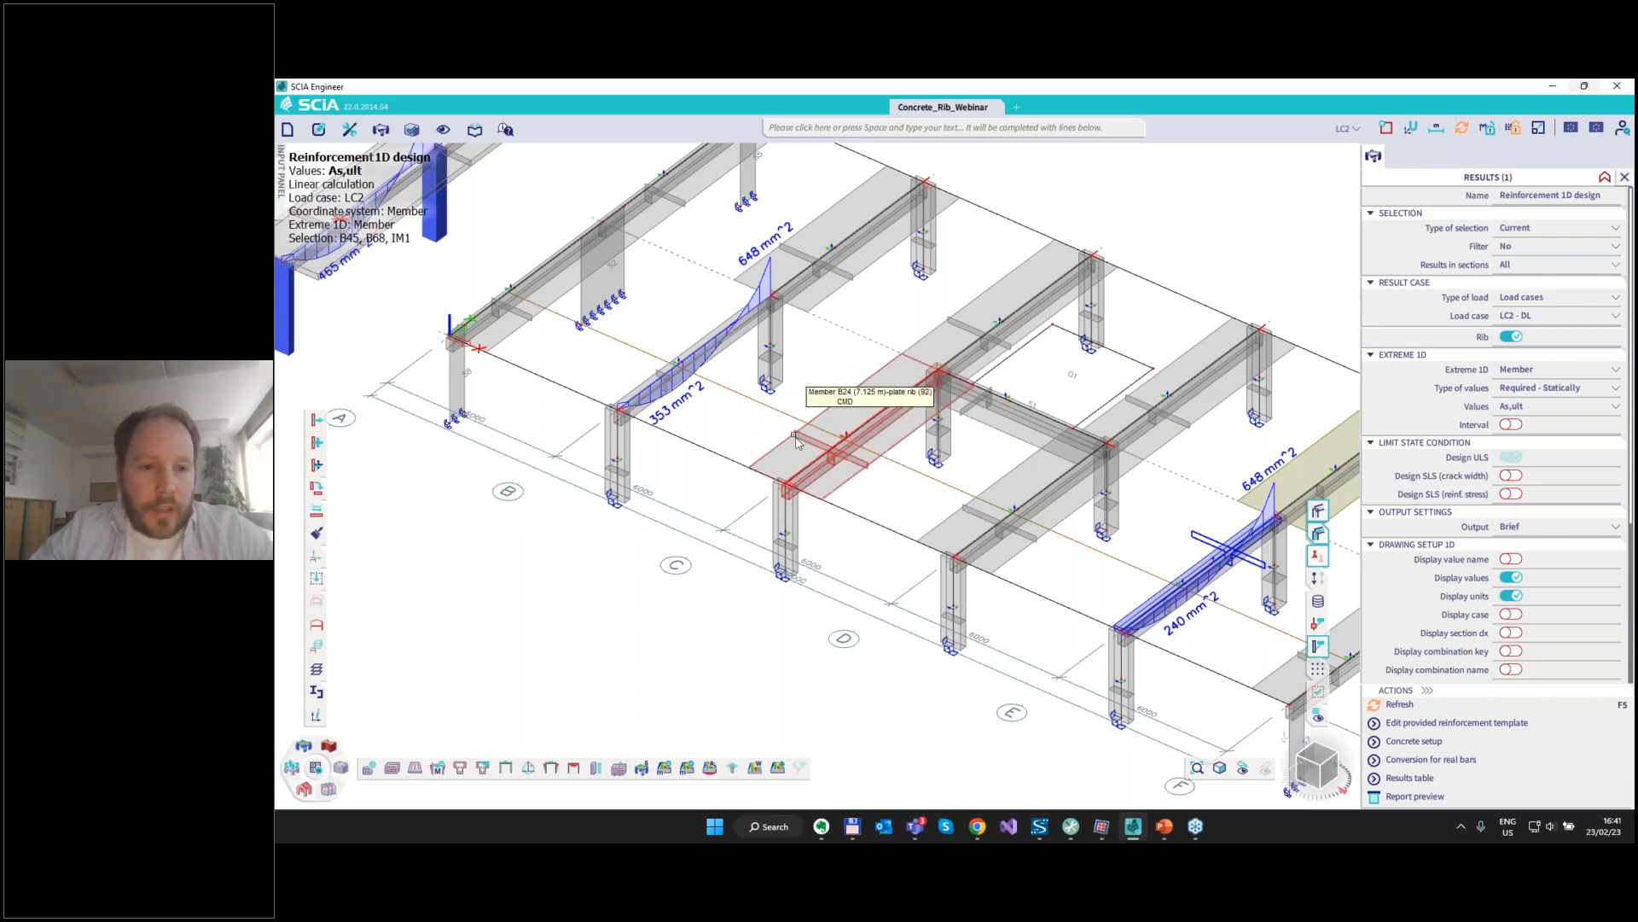
middle_drag(775, 425, 769, 469)
scroll(769, 469, down, 3)
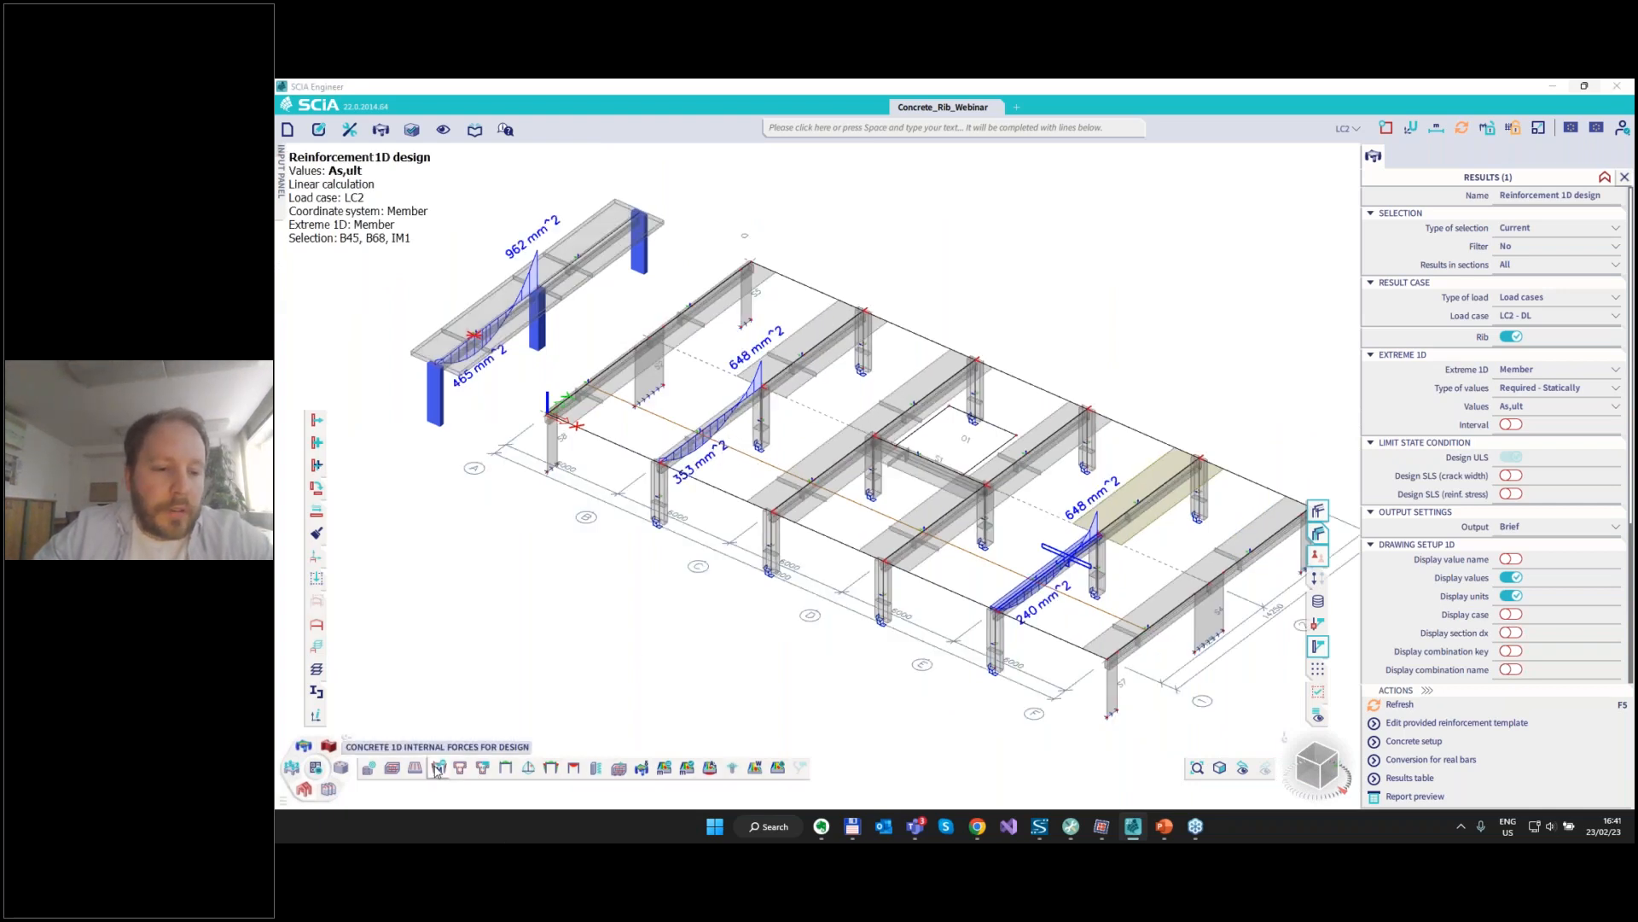
Select rib B68 and integration member IM1 and display their concrete 1D internal forces for design as N values.
click(717, 437)
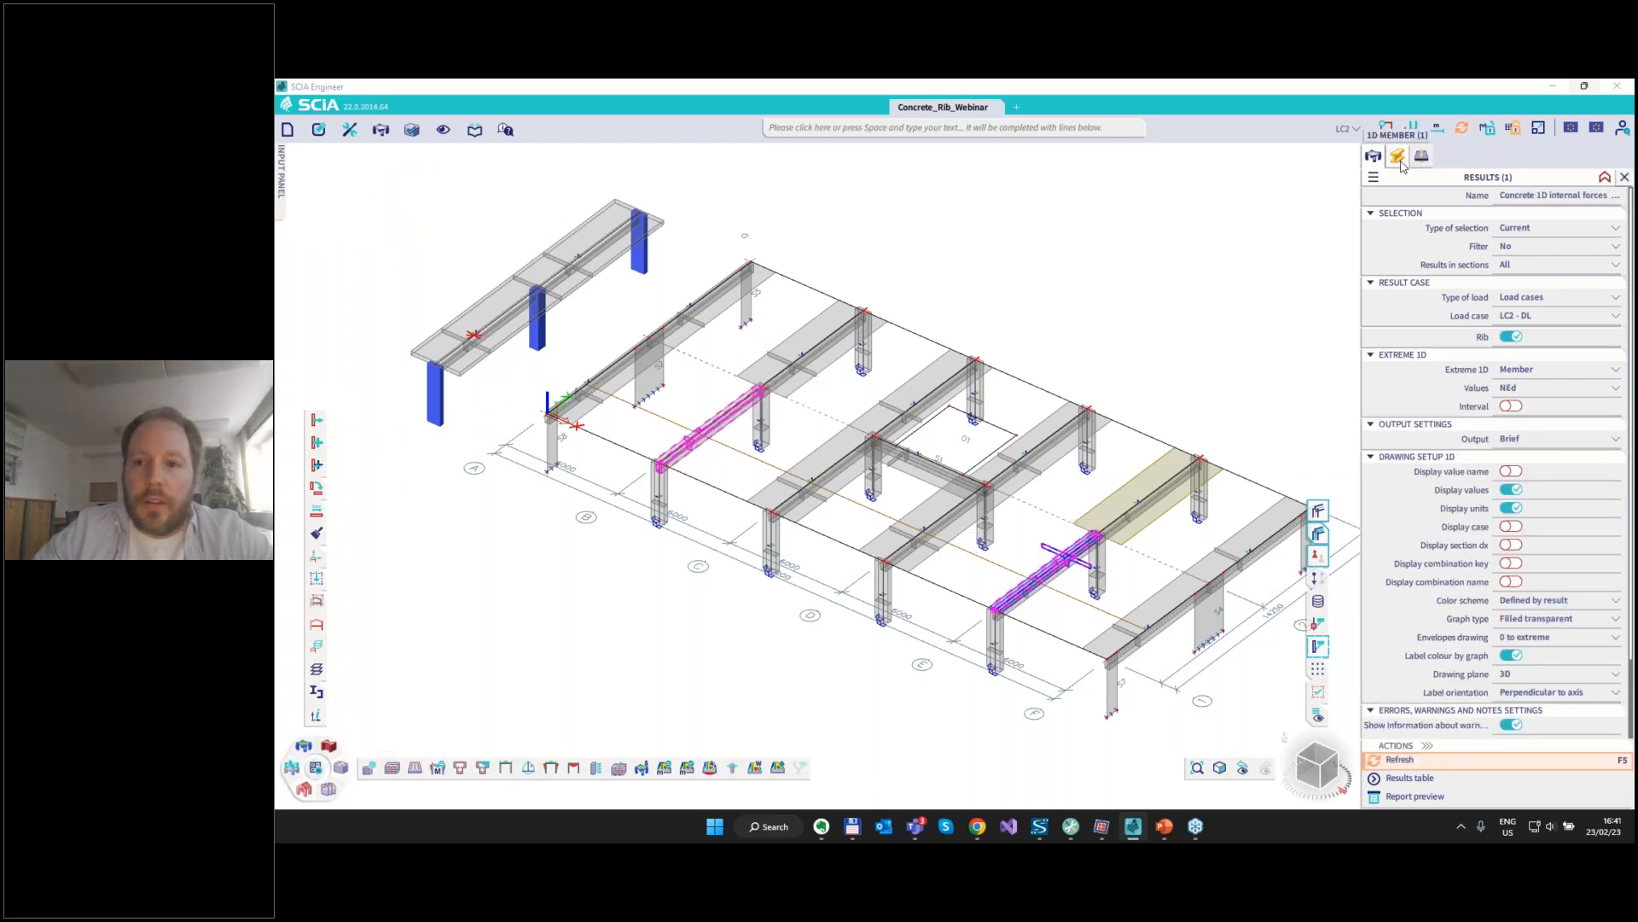
click(1401, 161)
click(1369, 159)
click(1518, 389)
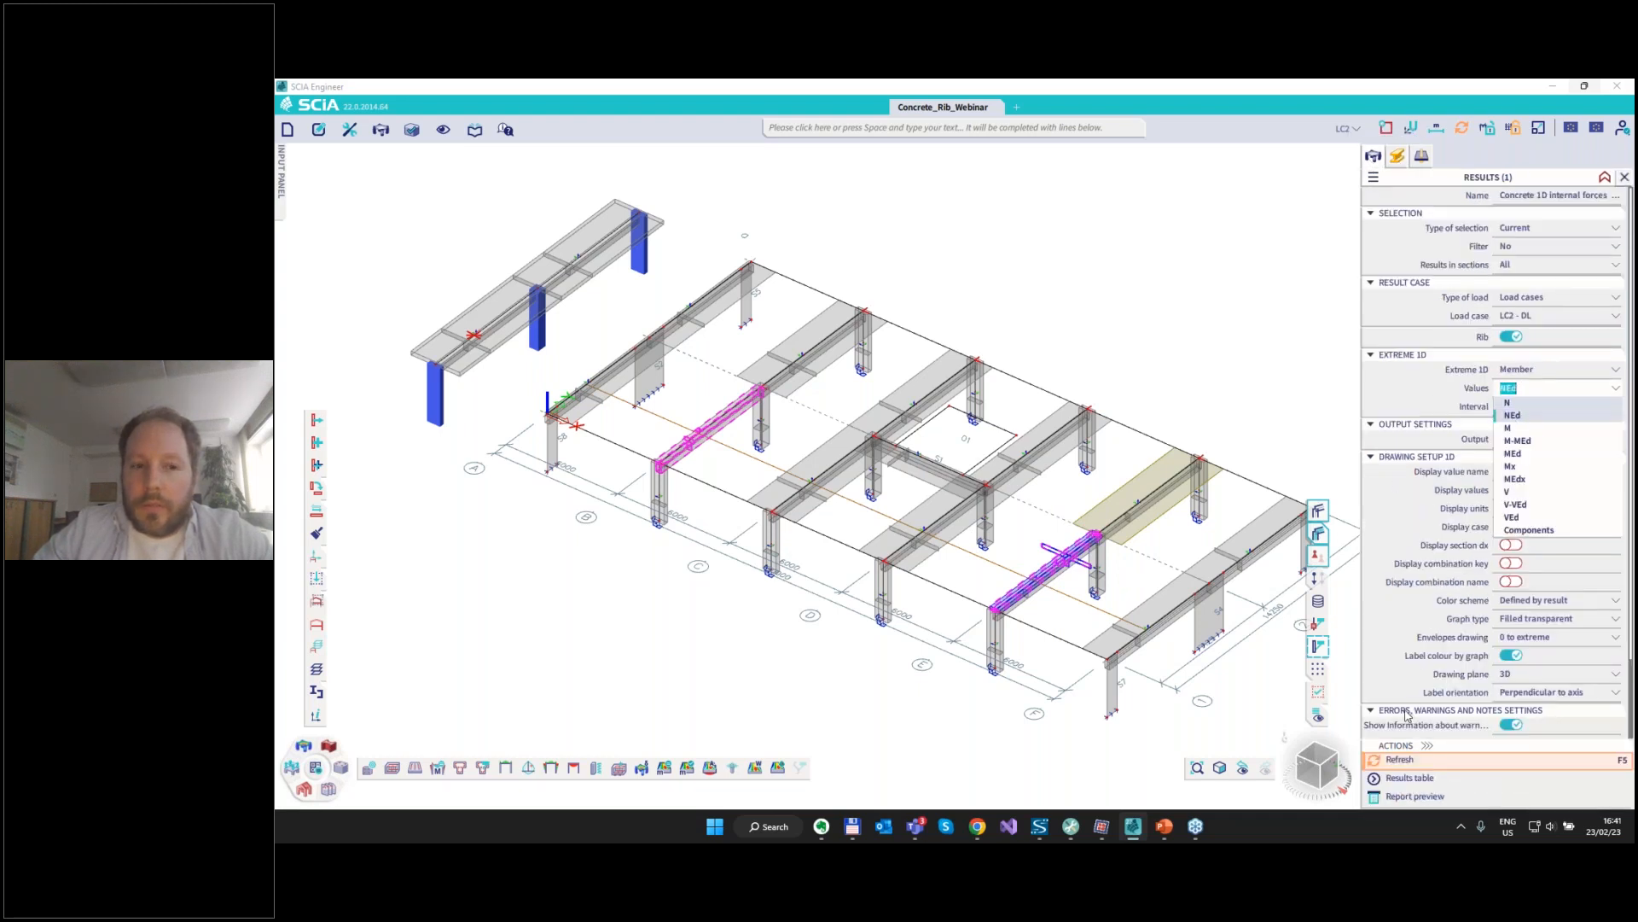
click(1397, 761)
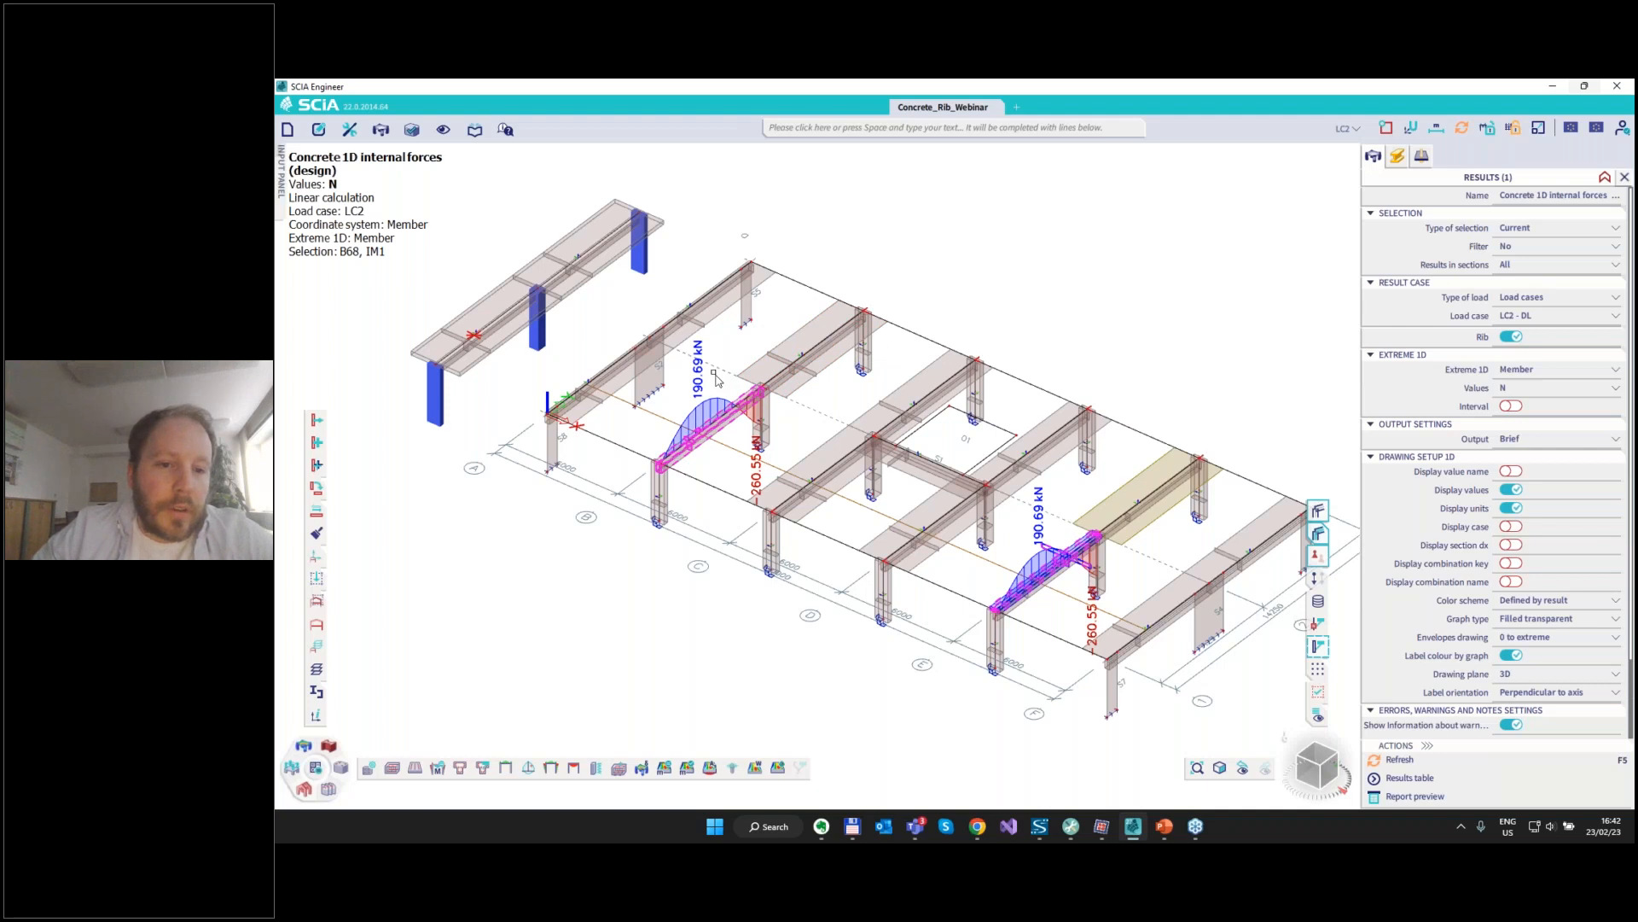
Examine the span and support axial forces N of rib B68 against those of integration member IM1.
key(ctrl+2)
drag(707, 371, 707, 398)
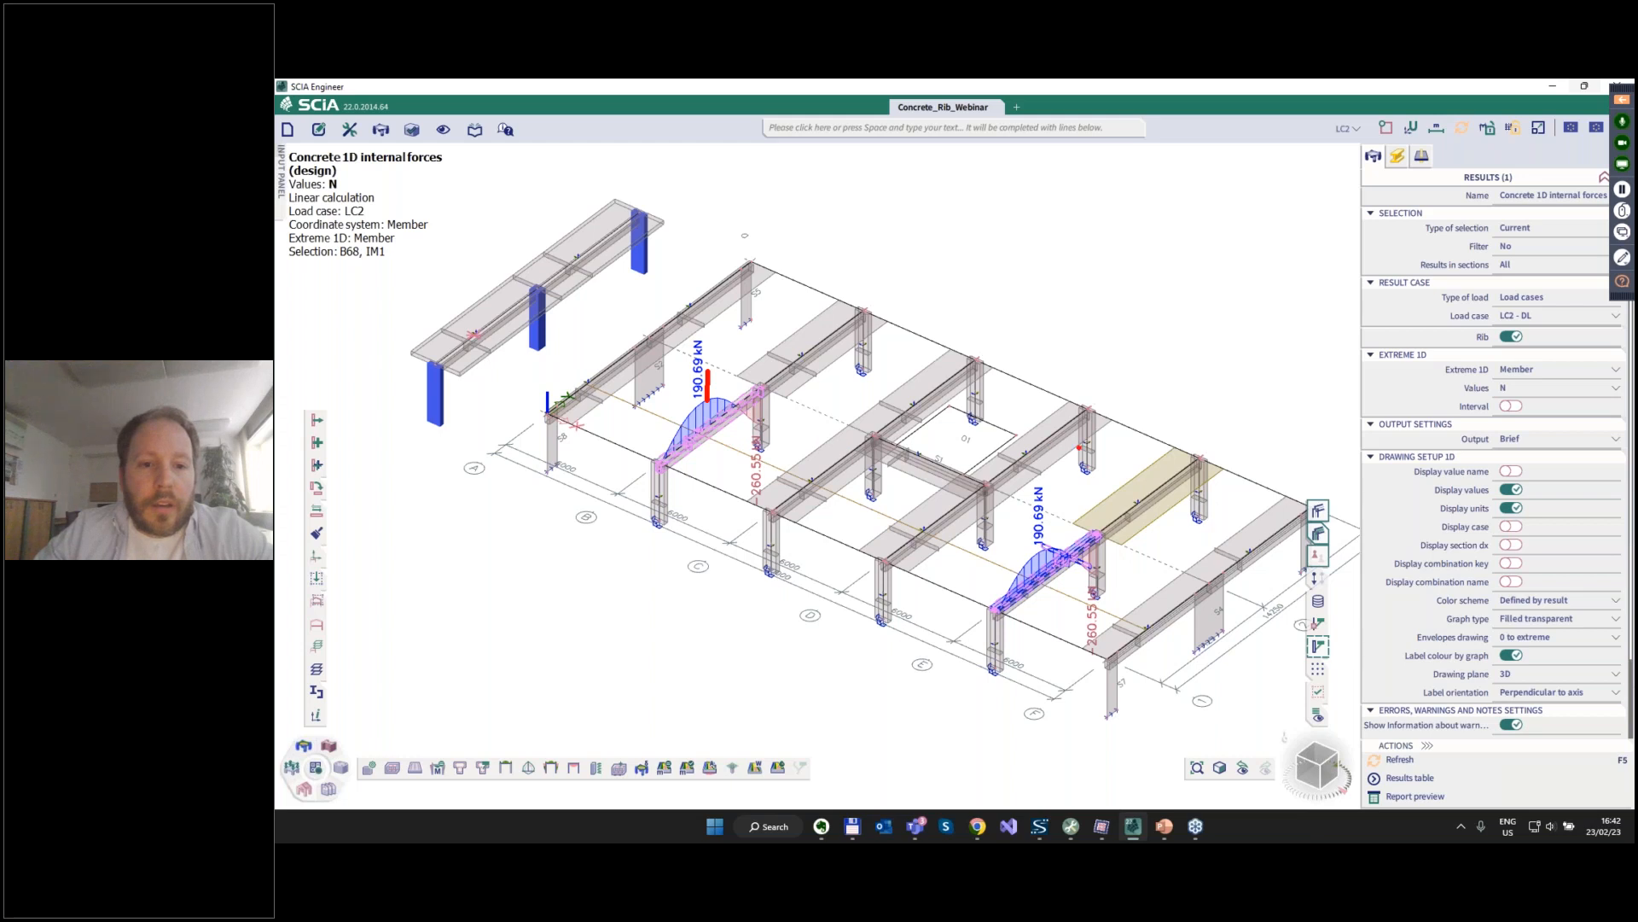
mouse_move(769, 448)
mouse_down()
mouse_move(745, 430)
mouse_move(732, 506)
mouse_move(771, 463)
mouse_up()
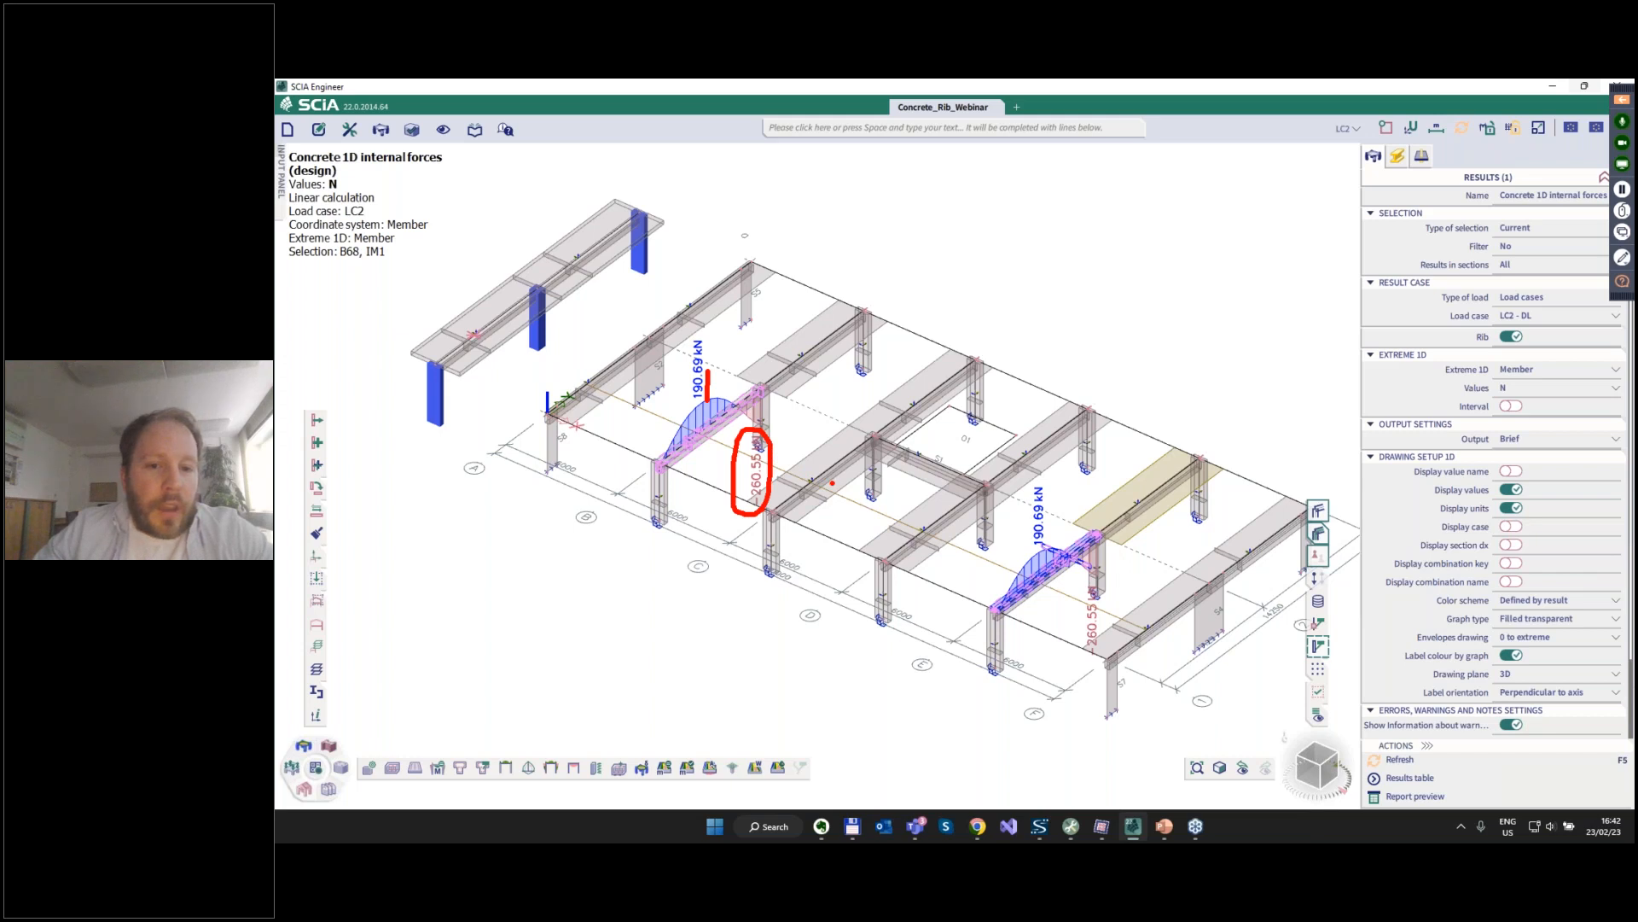
key(Escape)
Set the displayed internal force to NEd and refresh the results for rib B68 and integration member IM1.
click(1519, 388)
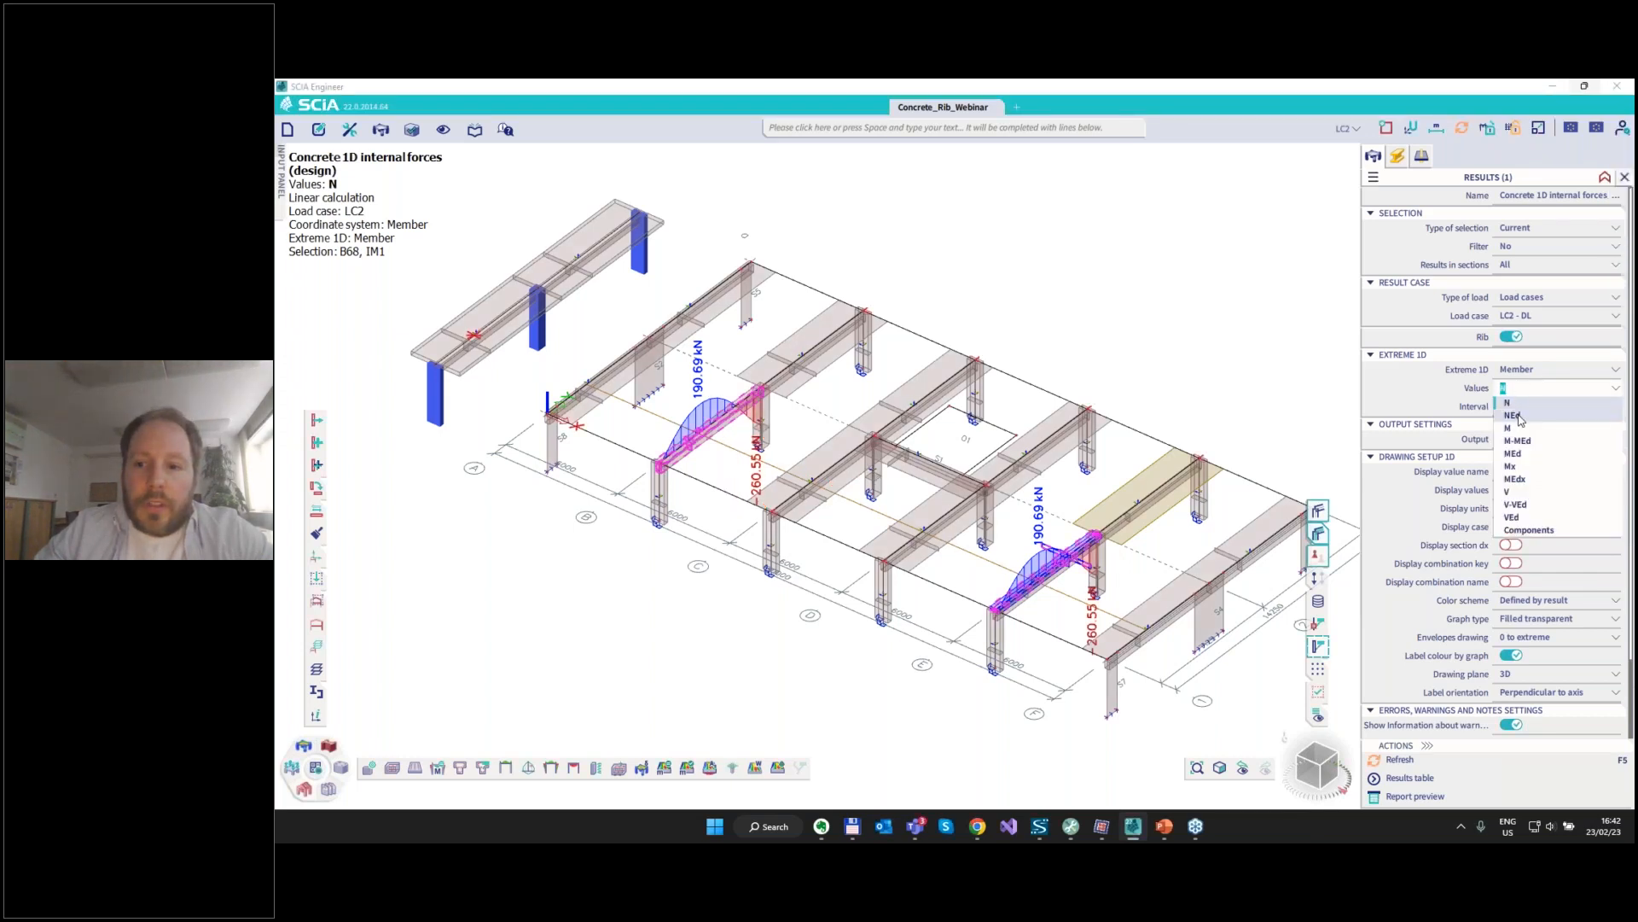
click(1517, 416)
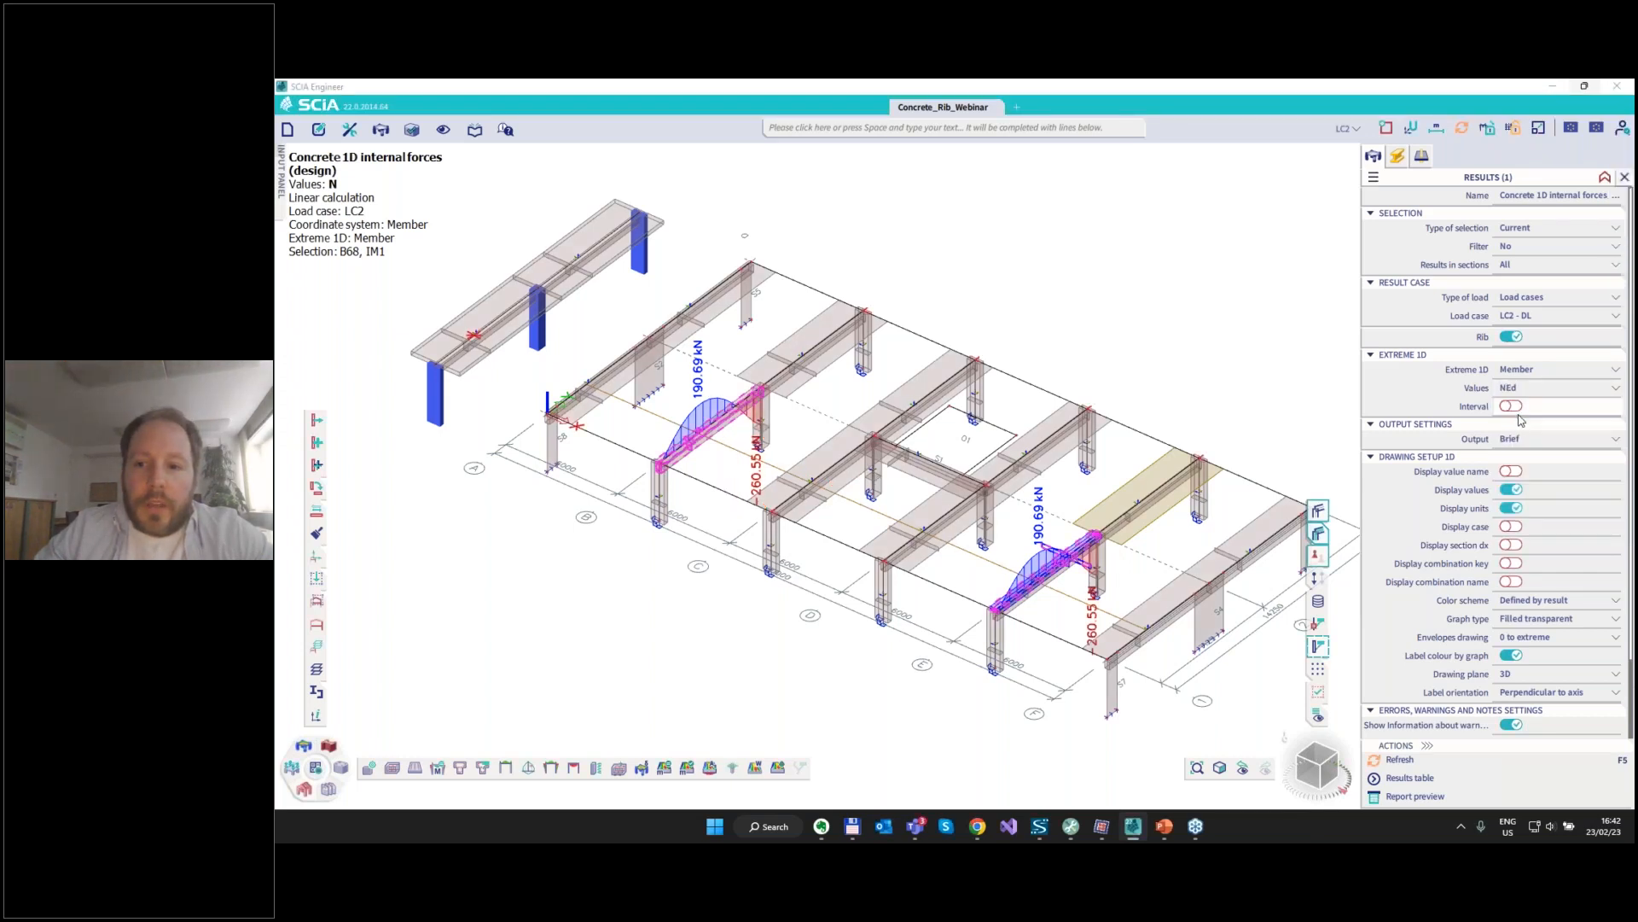
click(1399, 759)
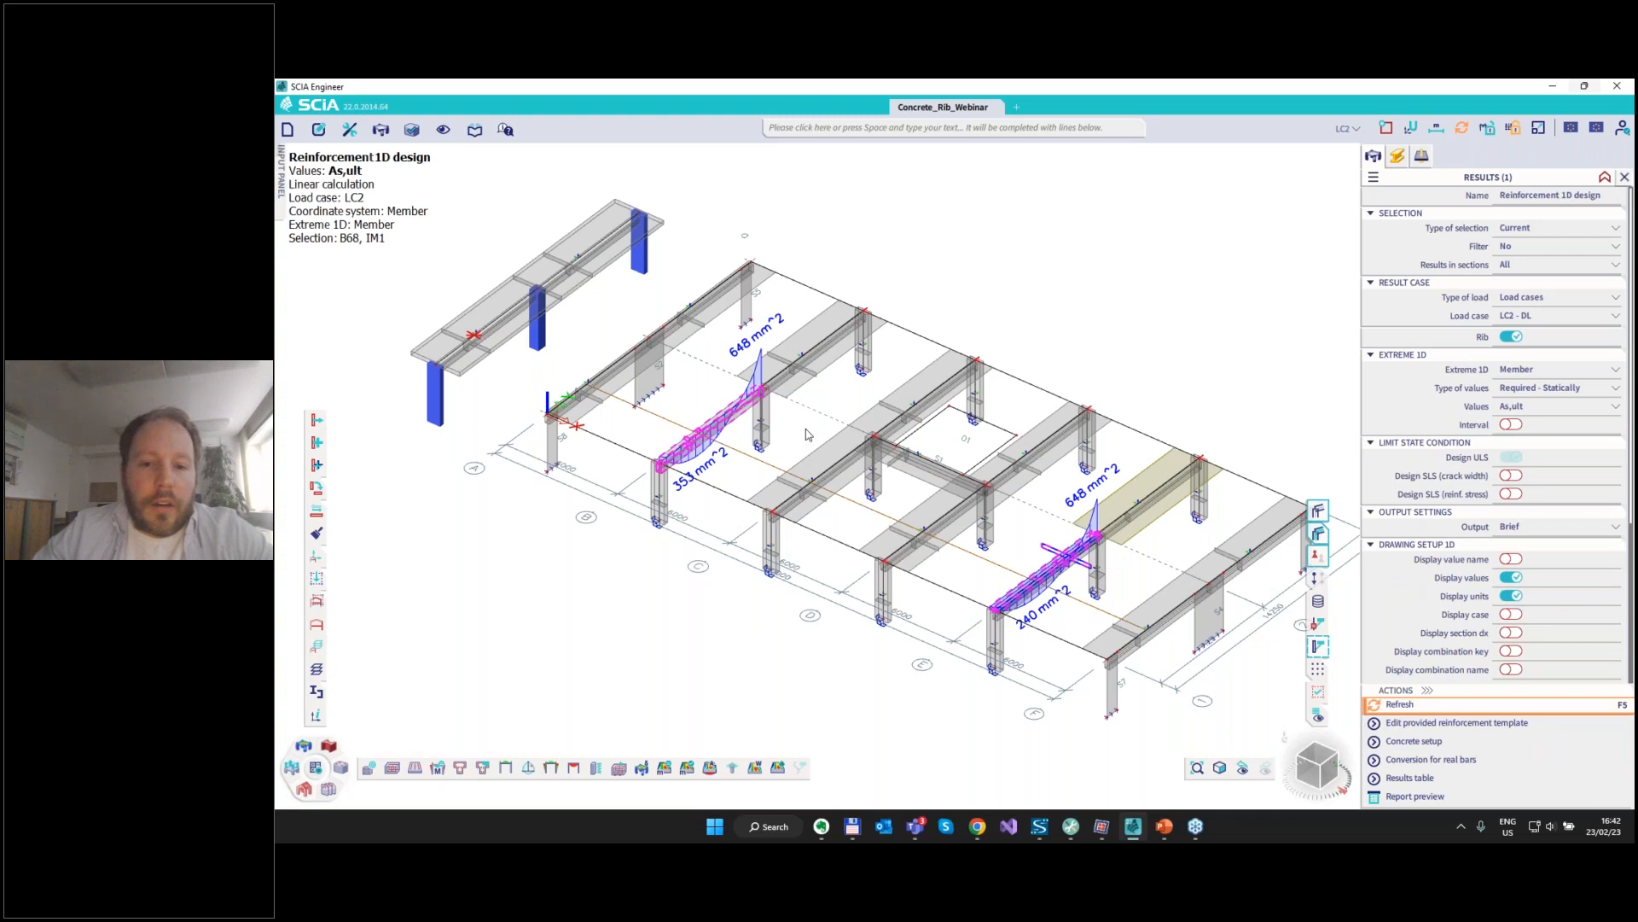
Compare the required reinforcement As,ult over the supports of rib B68 and integration member IM1.
mouse_move(739, 365)
mouse_down()
mouse_move(794, 304)
mouse_move(719, 327)
mouse_move(717, 357)
mouse_up()
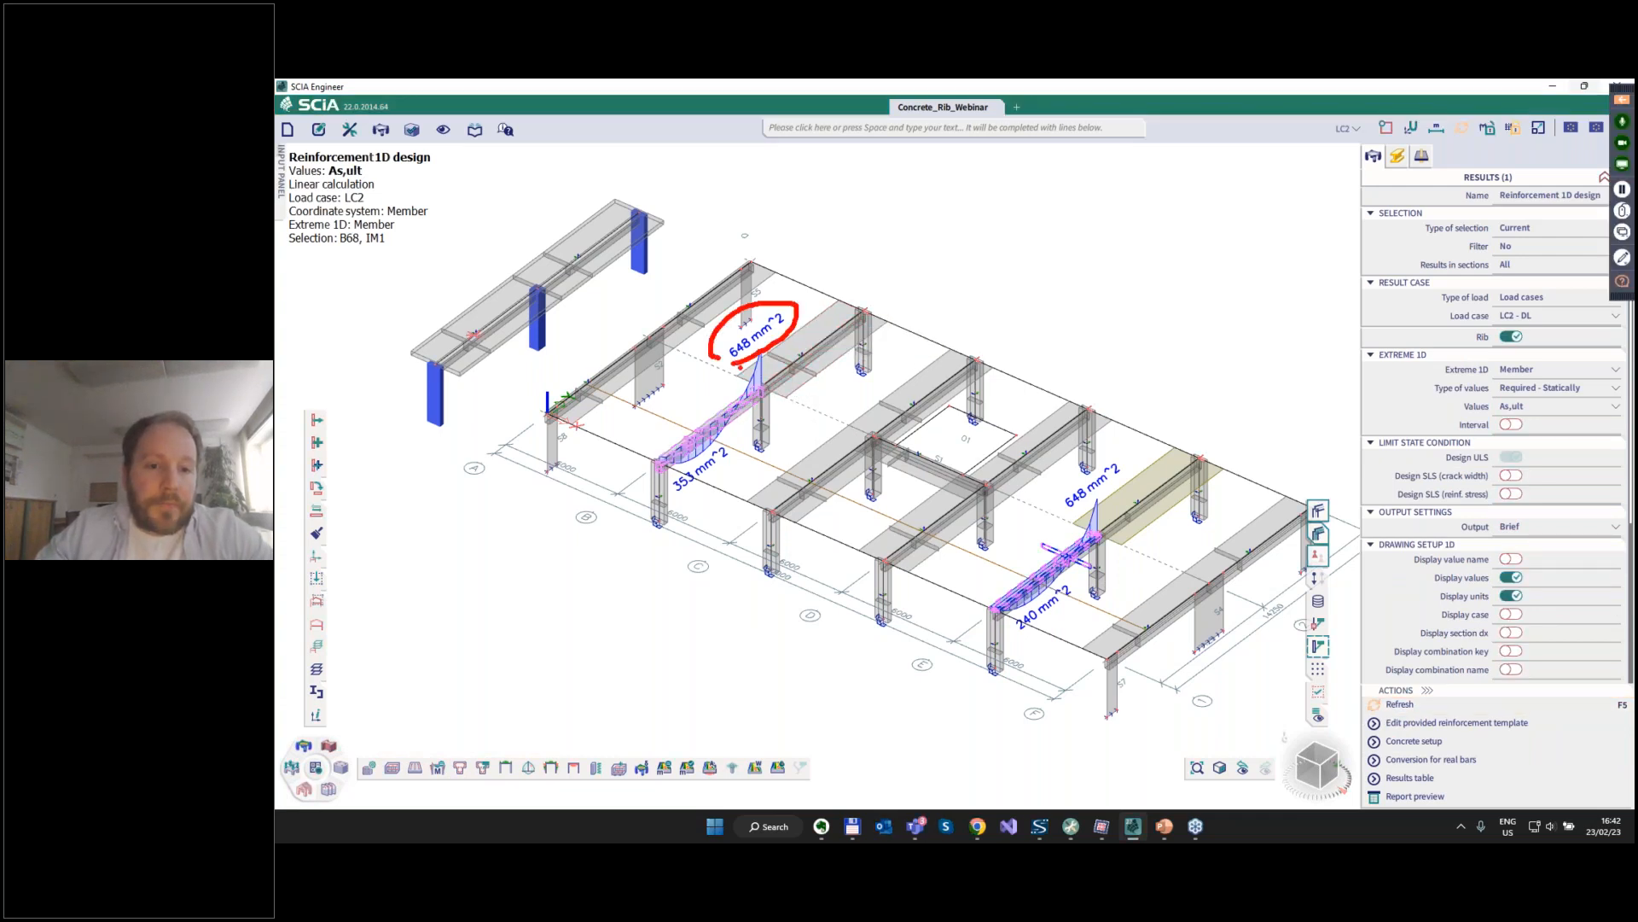
mouse_move(1074, 493)
mouse_down()
mouse_move(1111, 457)
mouse_move(1128, 478)
mouse_move(1054, 511)
mouse_up()
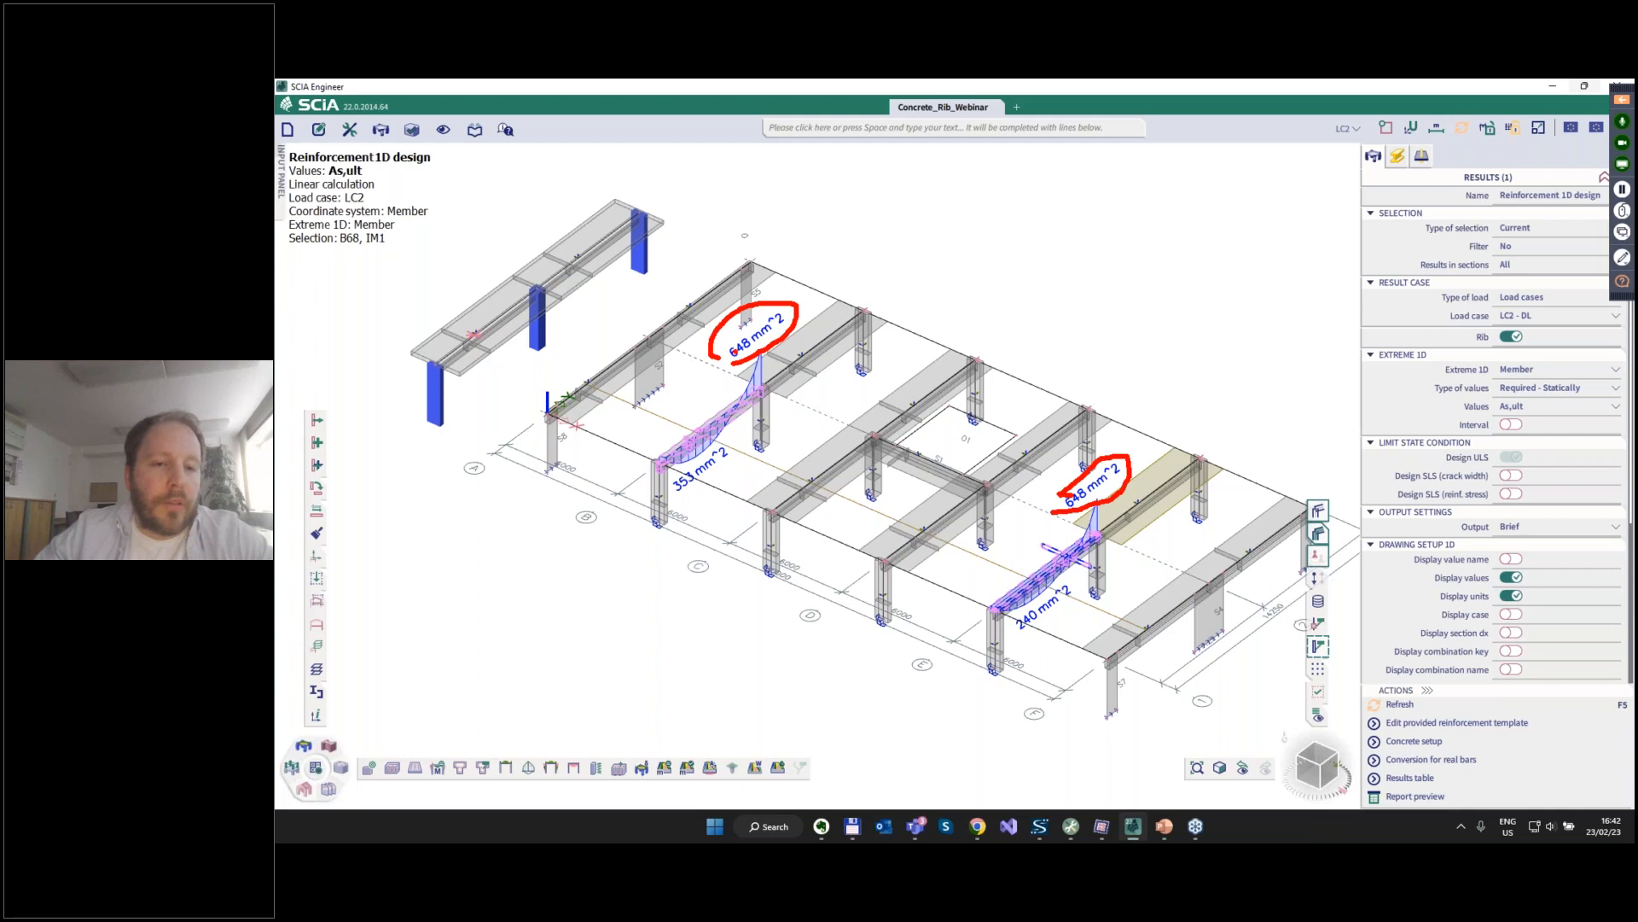
key(Escape)
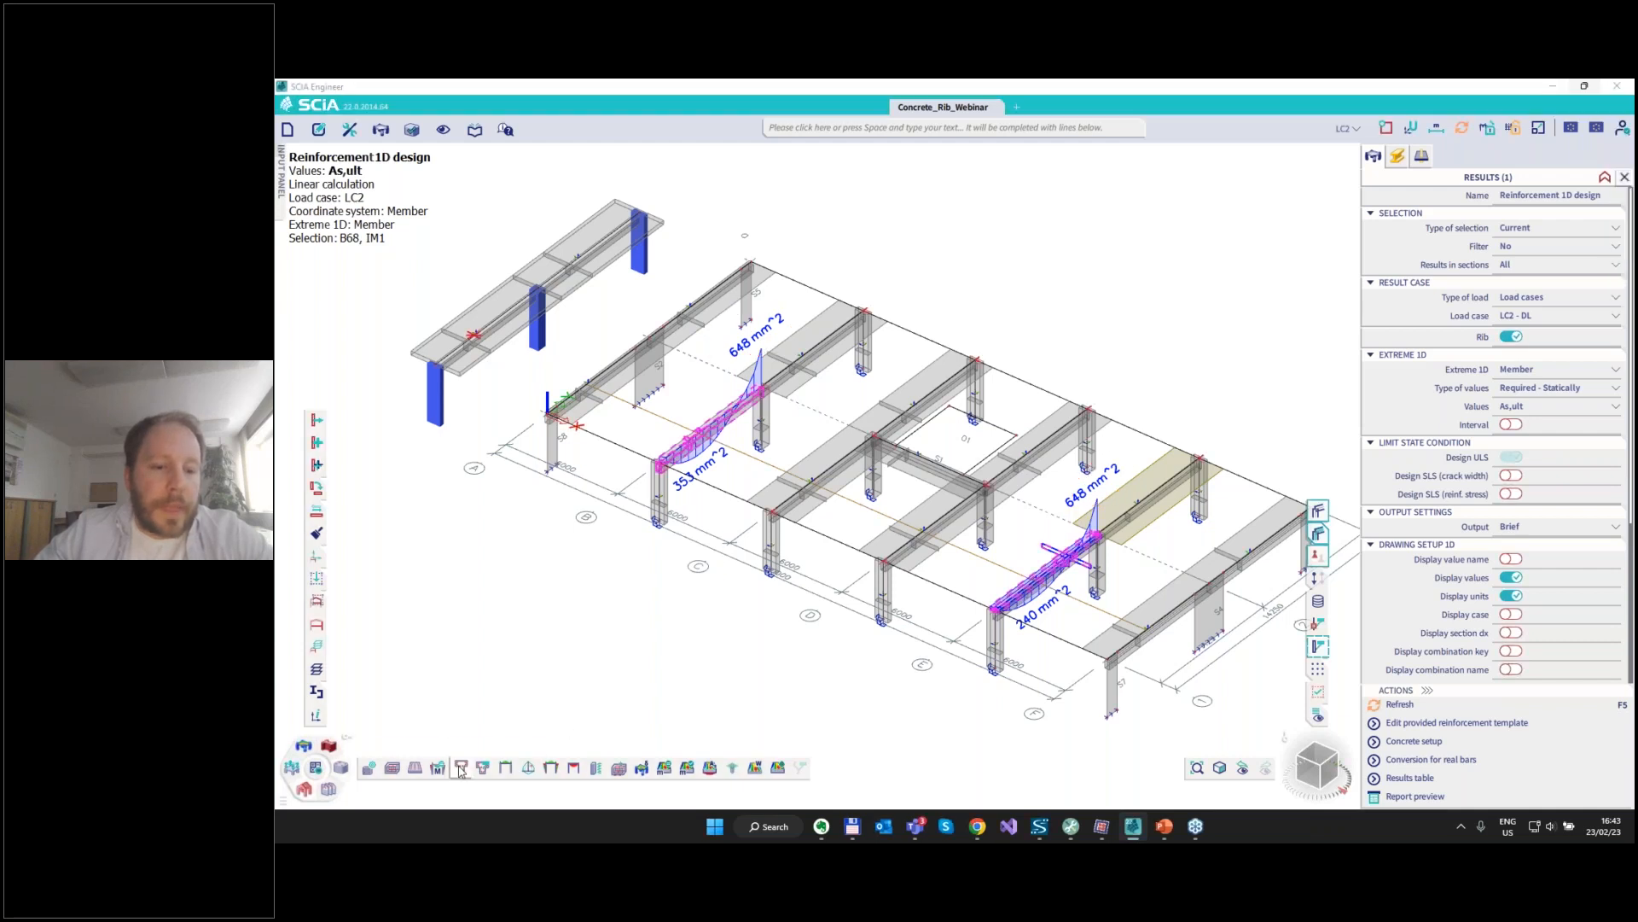
Display the design moments MEd of rib B68 and IM1 and compare their span and support values.
click(1526, 389)
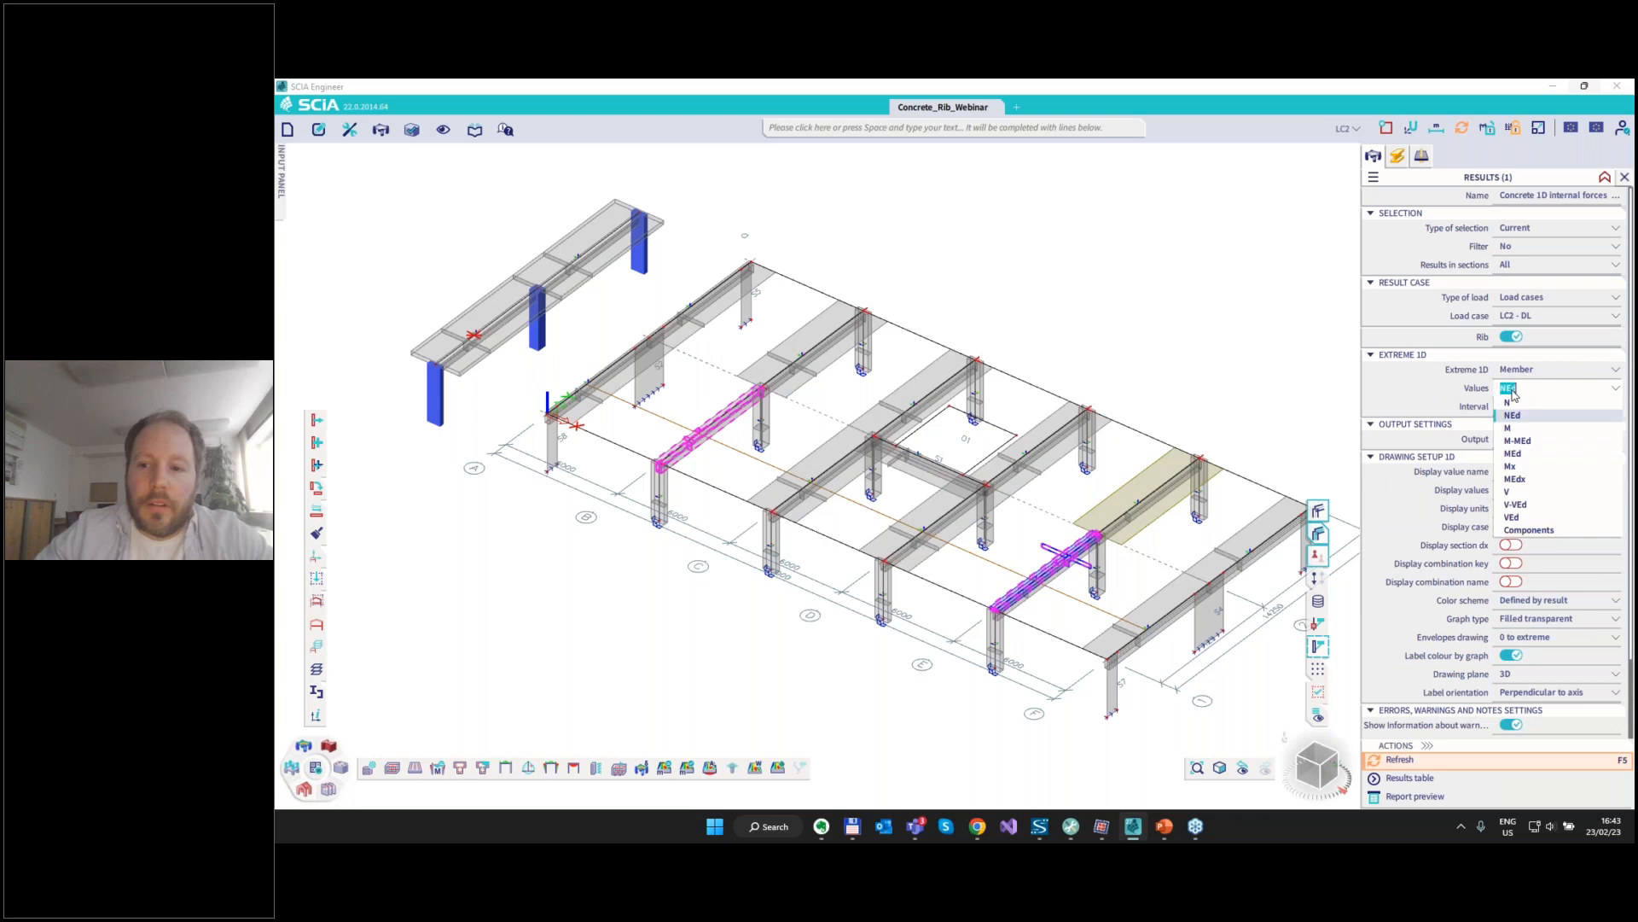
click(1513, 454)
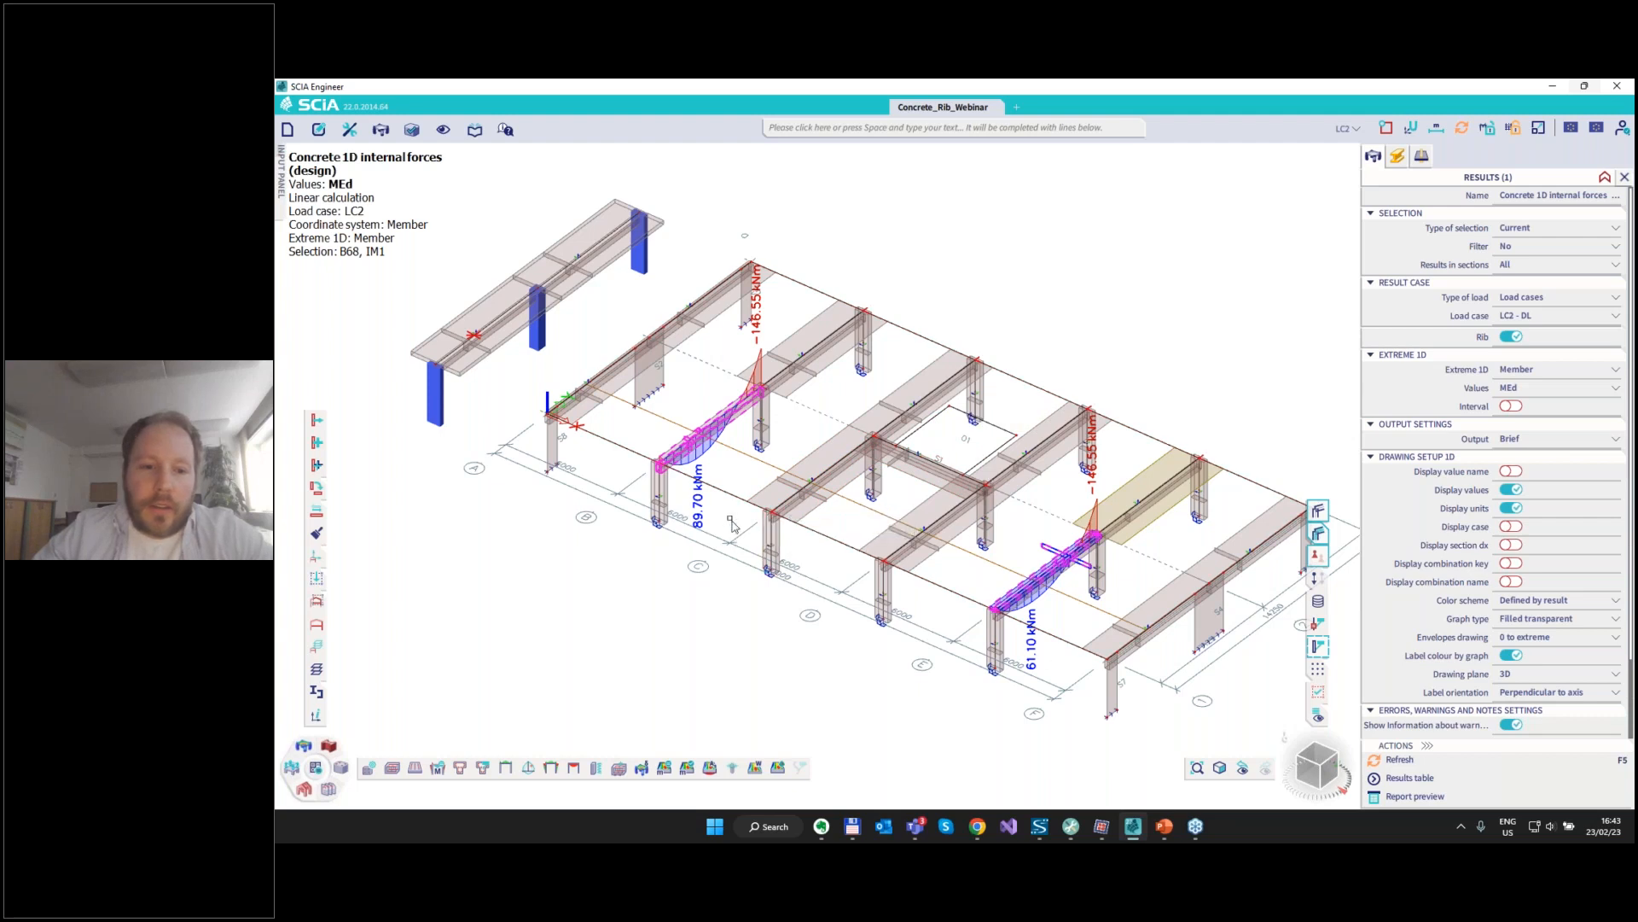
drag(705, 486, 713, 496)
mouse_move(1035, 611)
mouse_down()
mouse_move(995, 687)
mouse_move(1066, 655)
mouse_up()
drag(1106, 482, 1107, 452)
drag(774, 362, 774, 309)
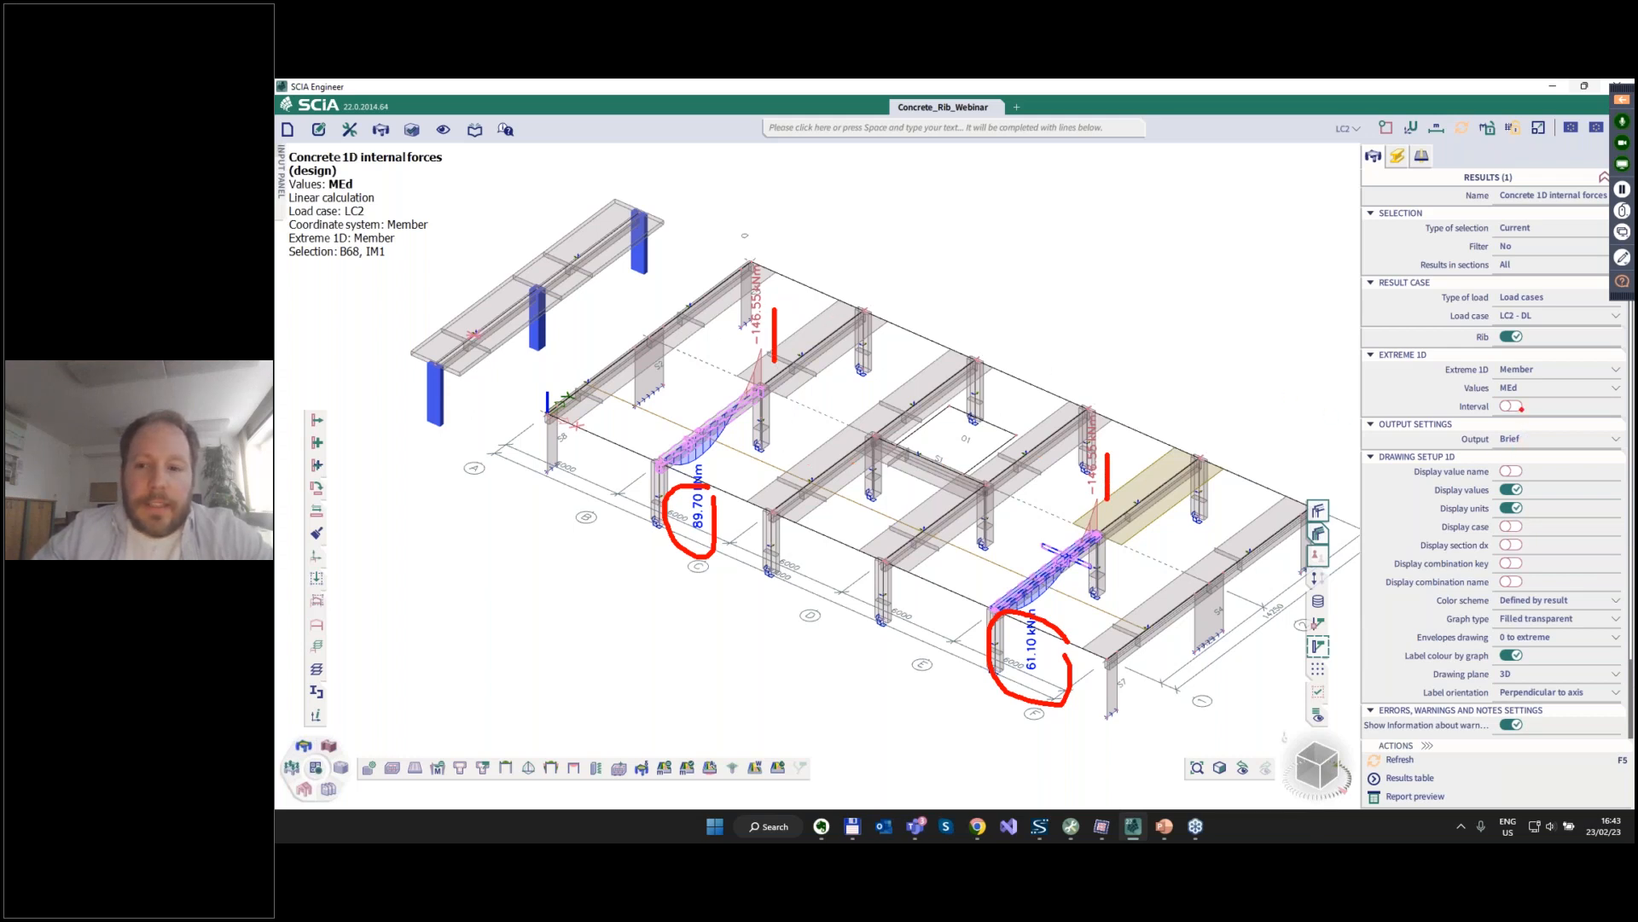
key(Escape)
Set the displayed values to M-MEd, refresh, and examine the original and design moment curves along rib B68 and IM1.
click(1524, 389)
click(1522, 440)
click(1400, 758)
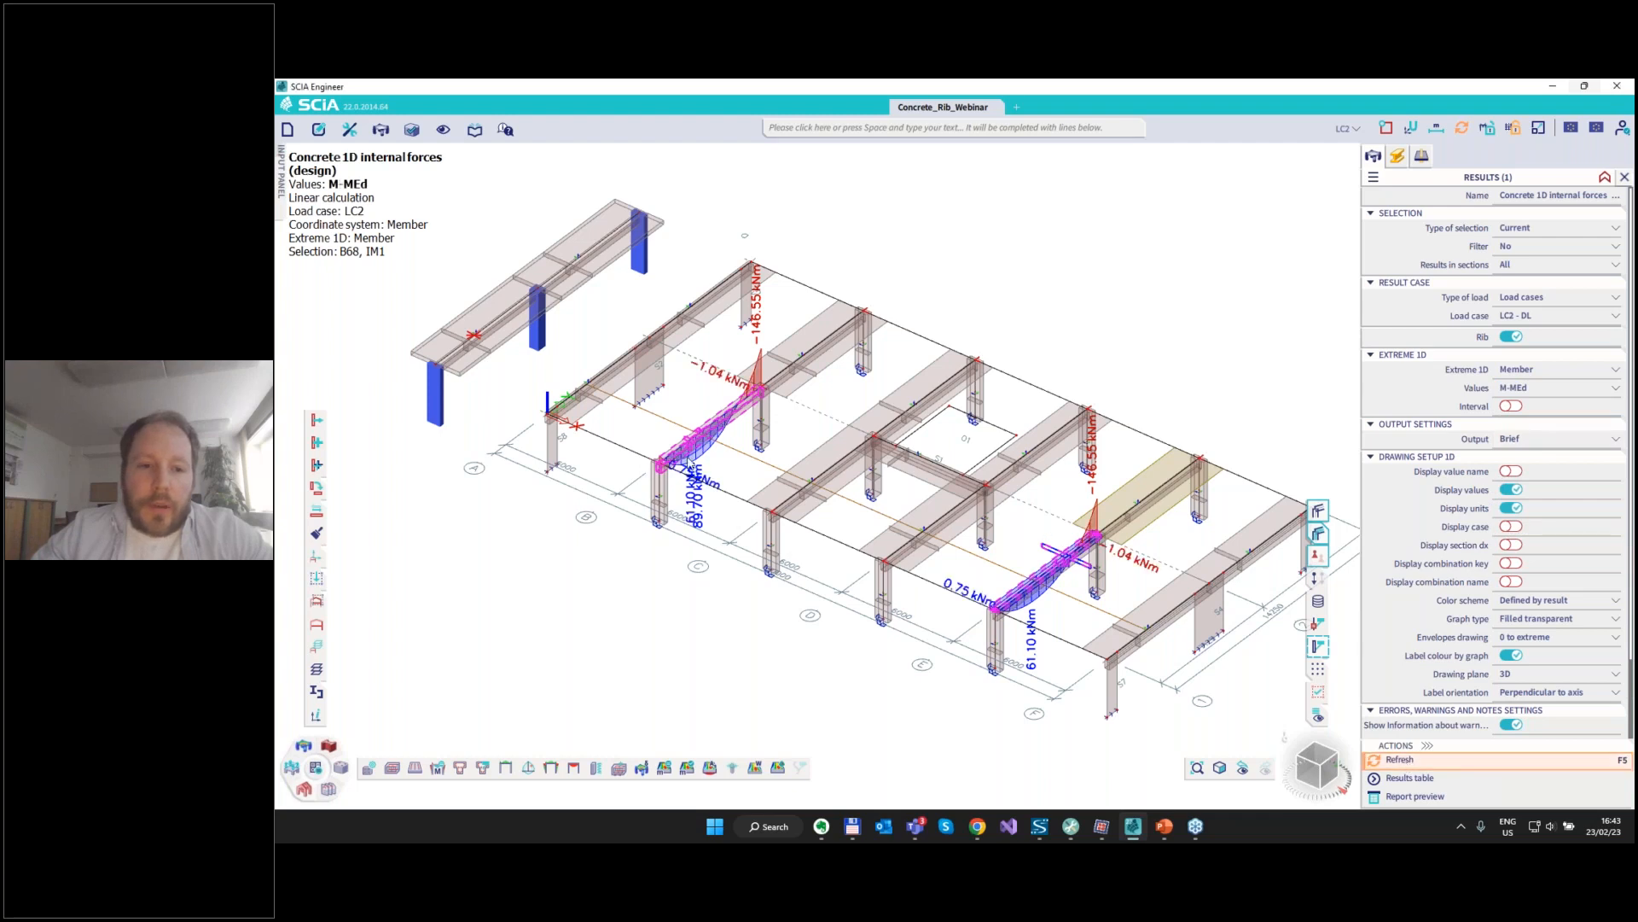
scroll(1067, 615, up, 5)
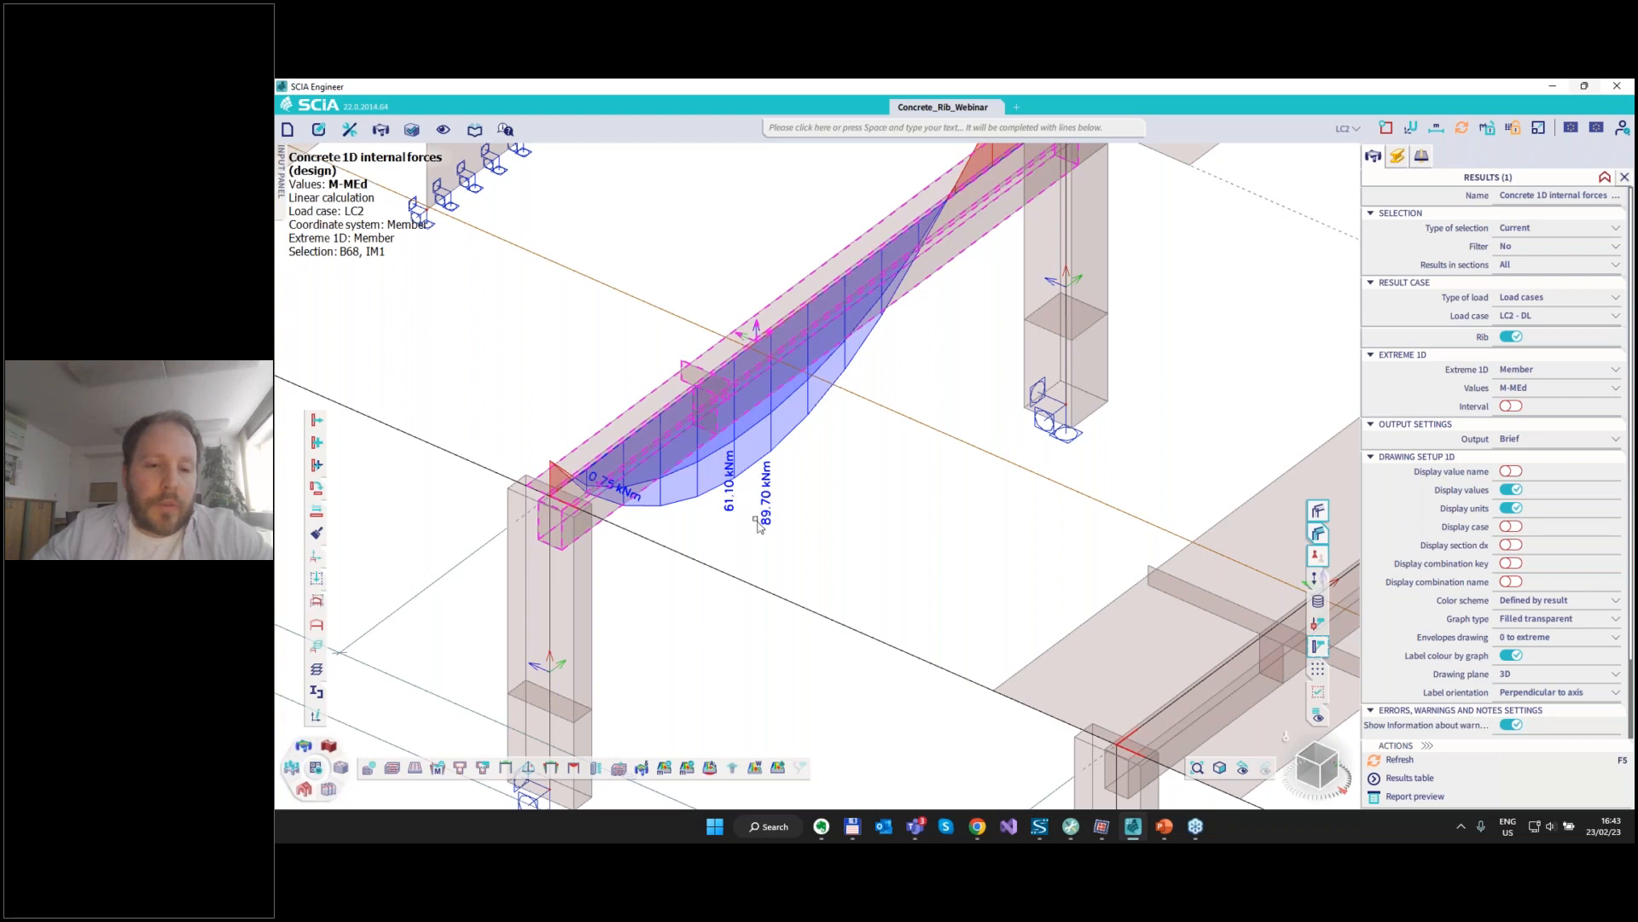
scroll(757, 539, down, 5)
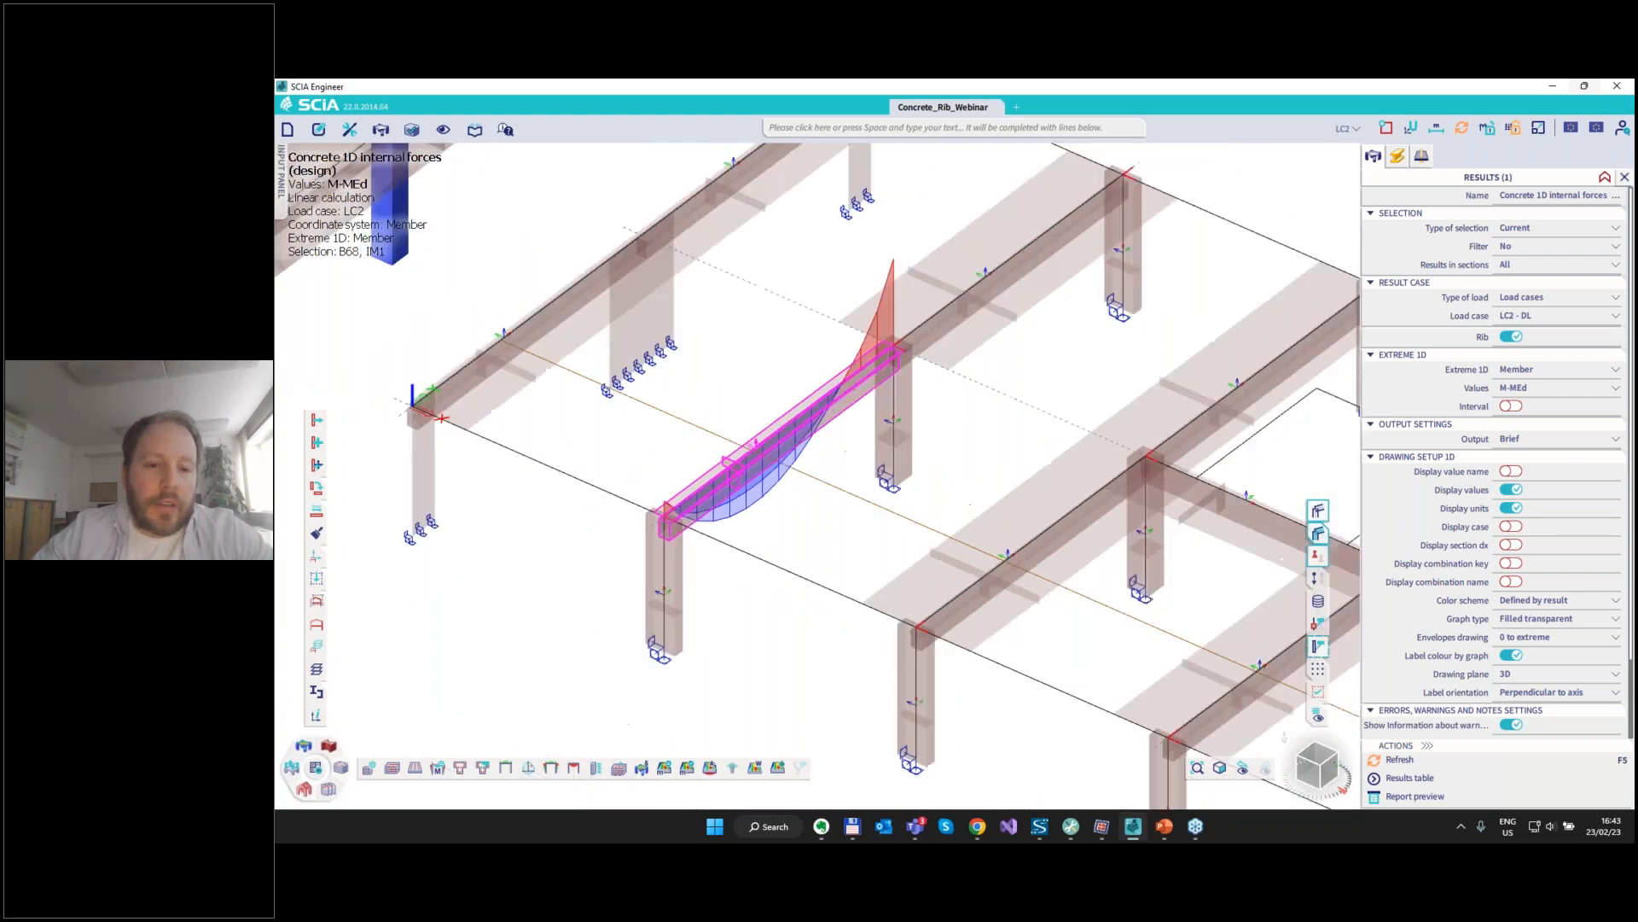
scroll(761, 536, up, 2)
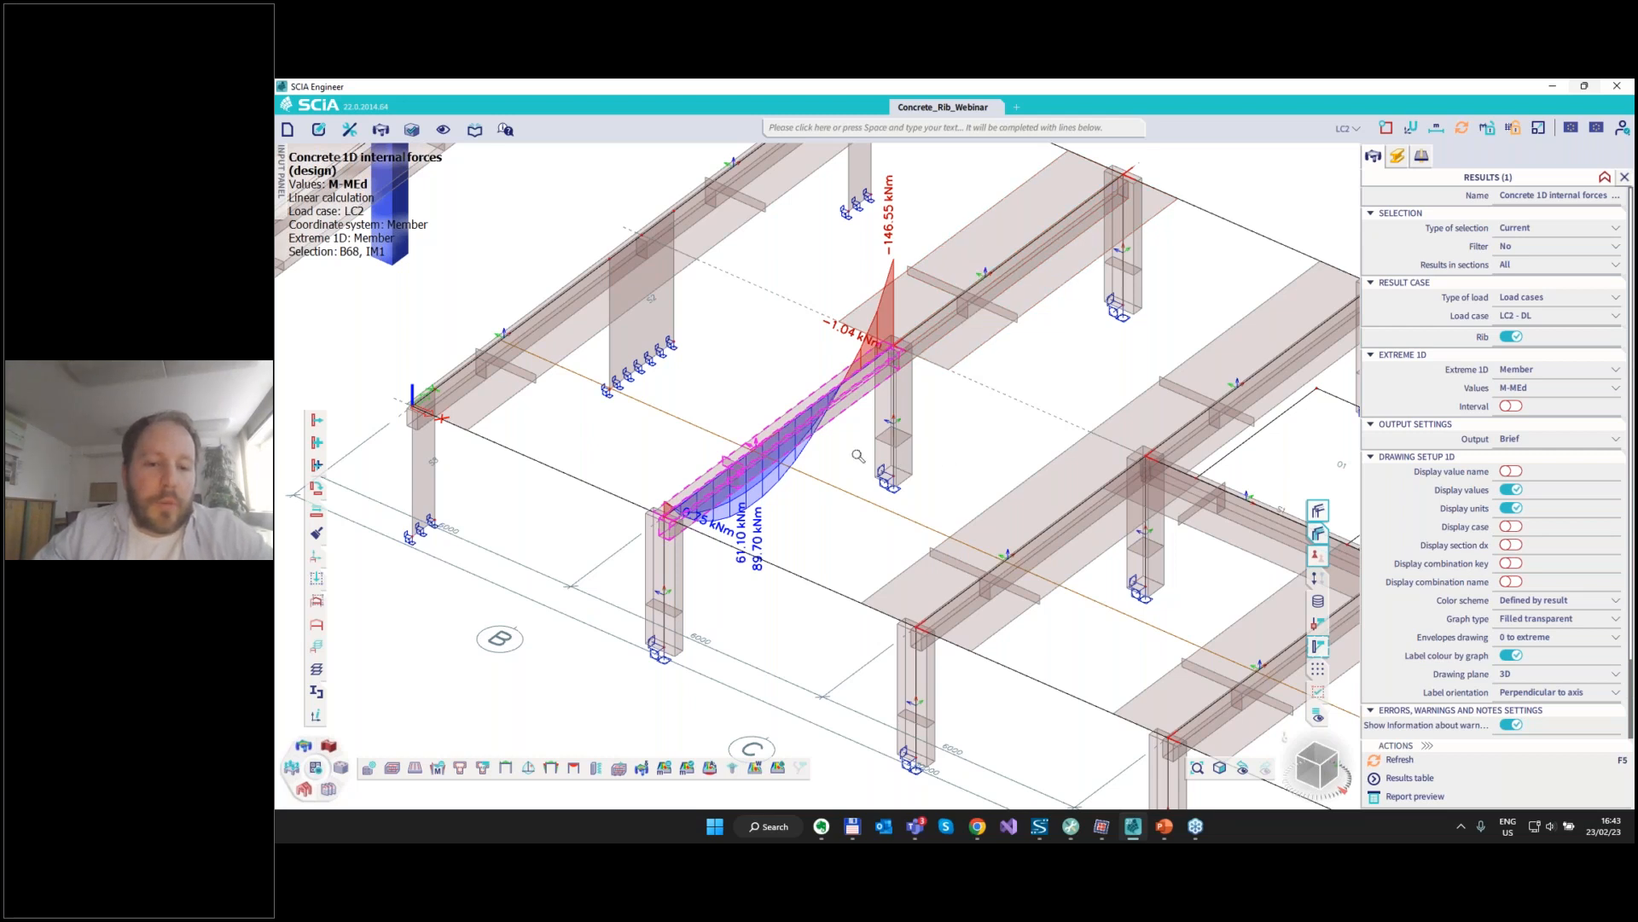
scroll(858, 456, down, 5)
scroll(1118, 578, up, 2)
middle_drag(1042, 540, 991, 518)
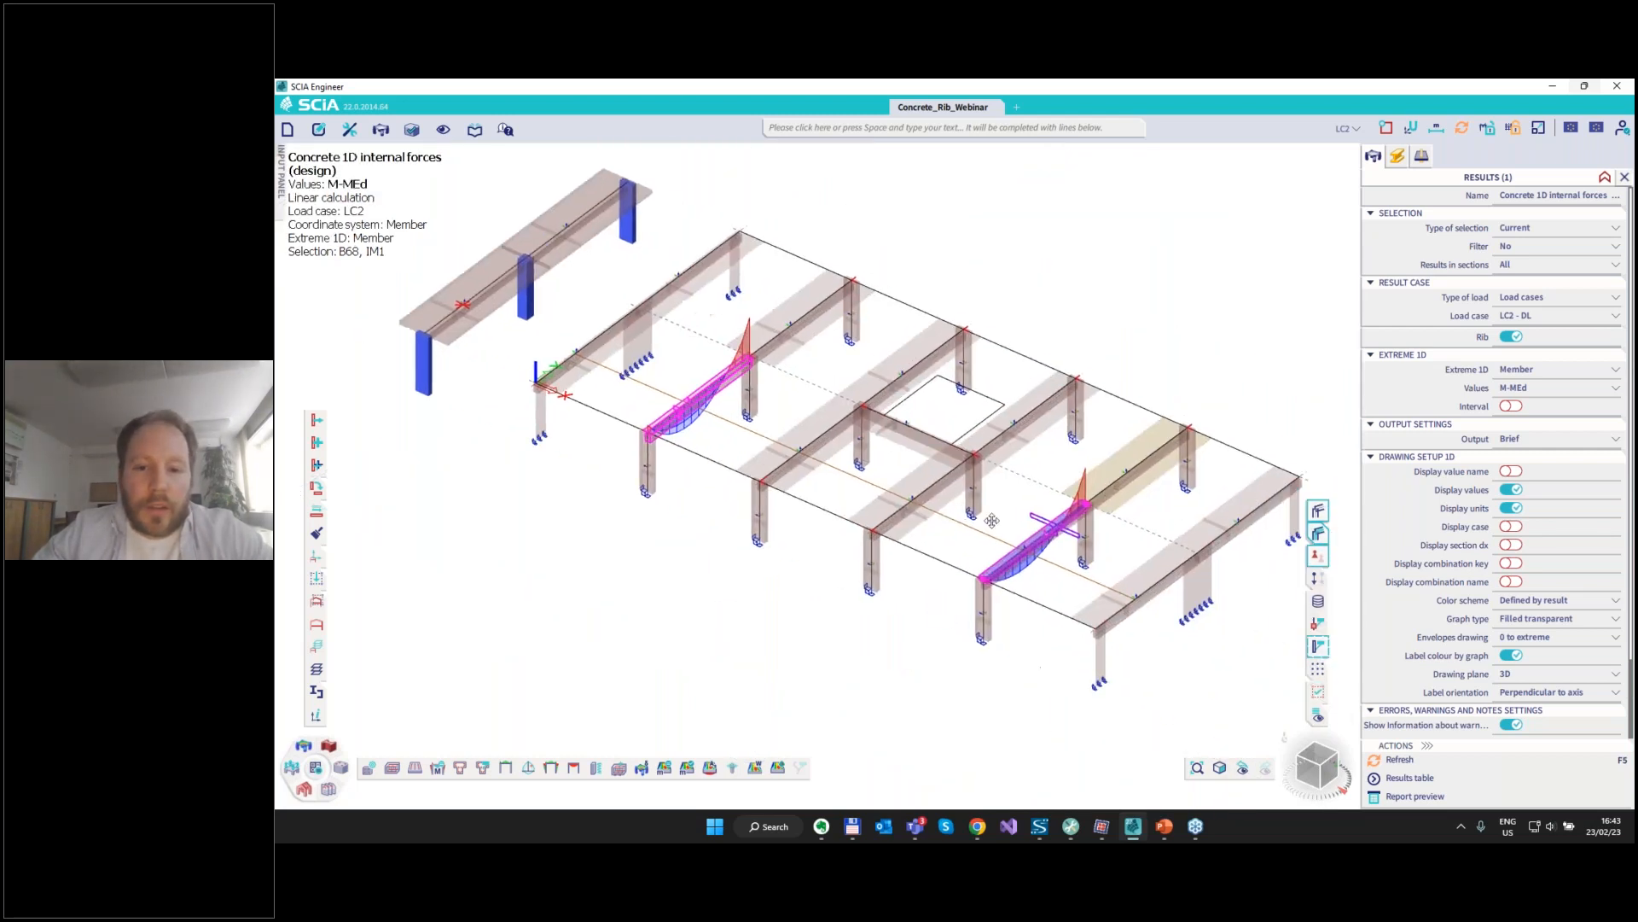
Switch to SCIA Design Forms Builder and open the recent file EC_Concrete_IntForces_SEN.cls without loading its translations.
mouse_move(1133, 821)
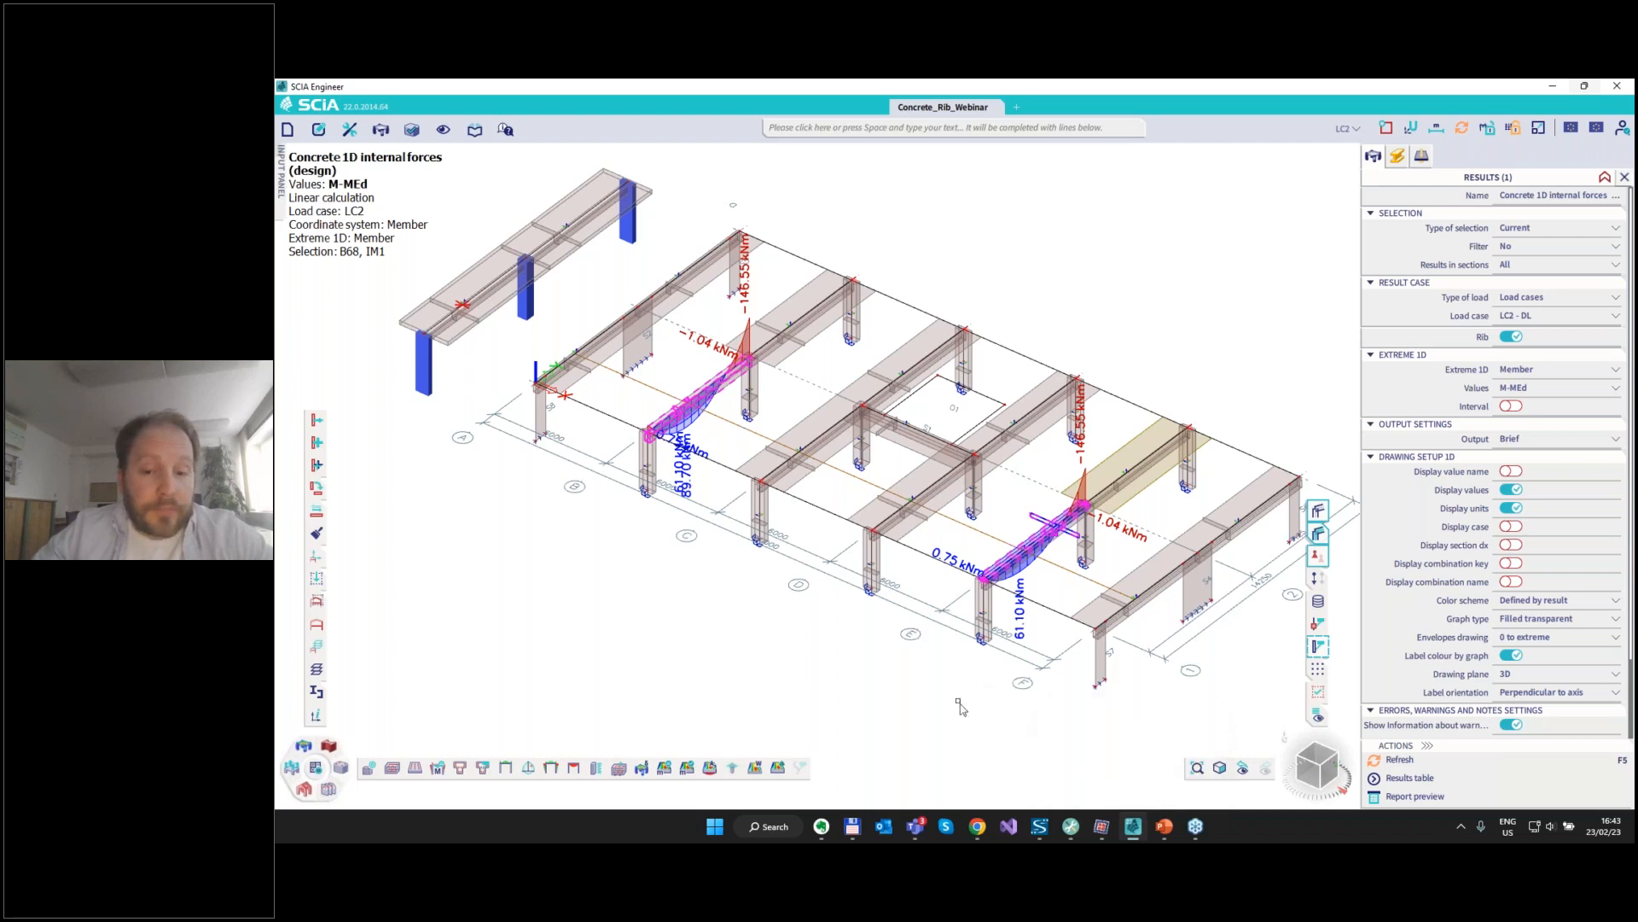
click(1100, 828)
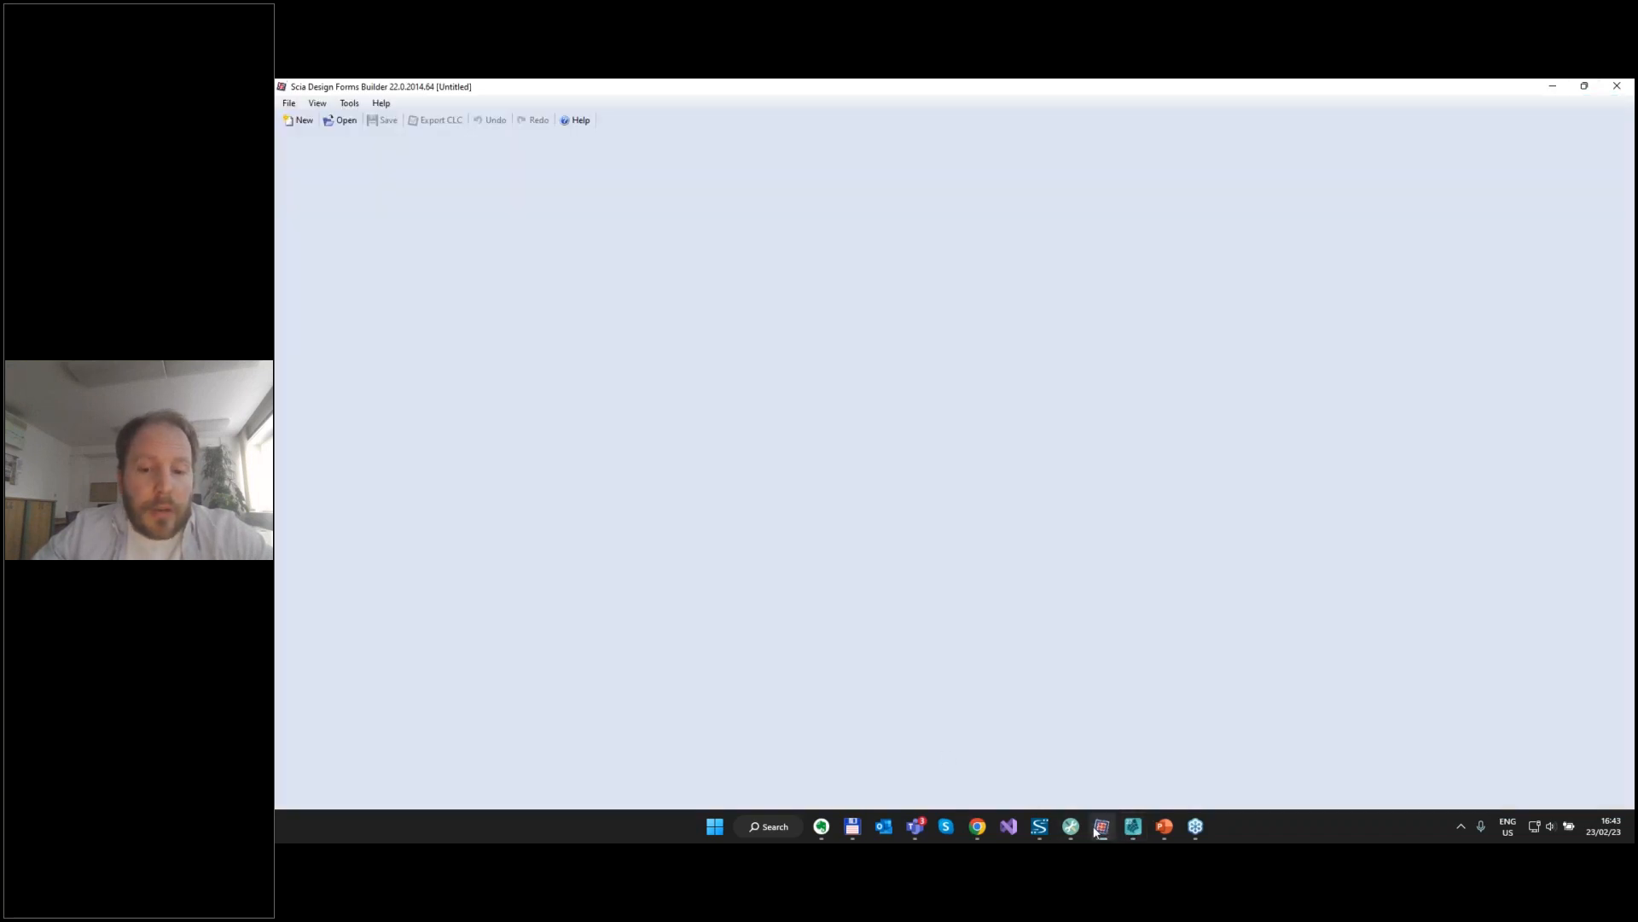
click(289, 102)
mouse_move(345, 152)
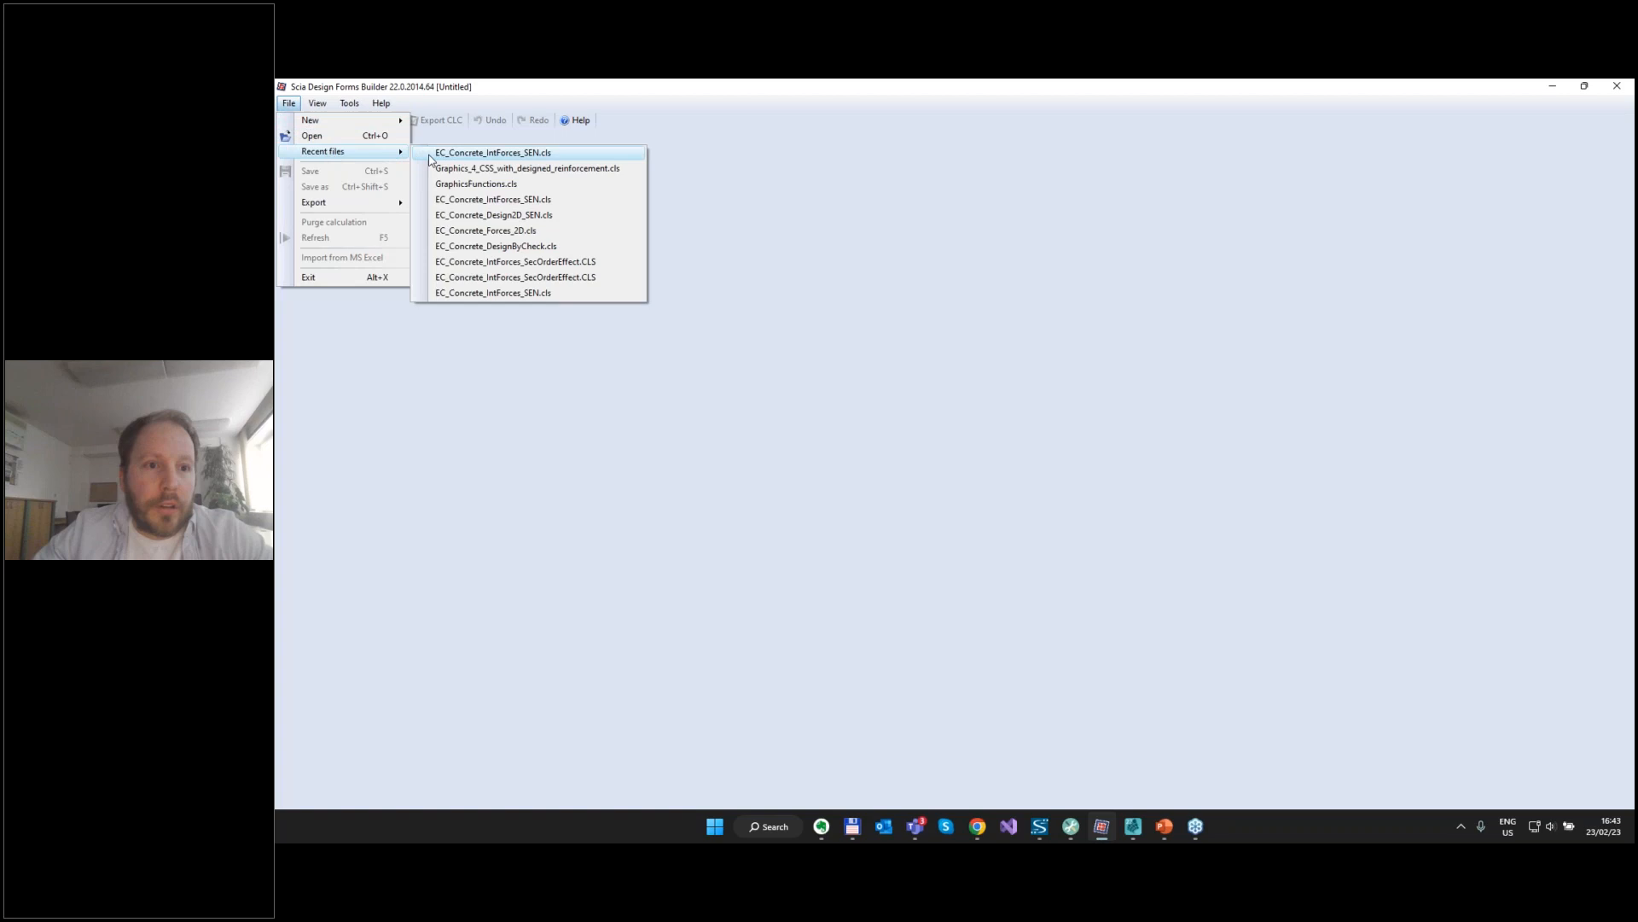
click(474, 158)
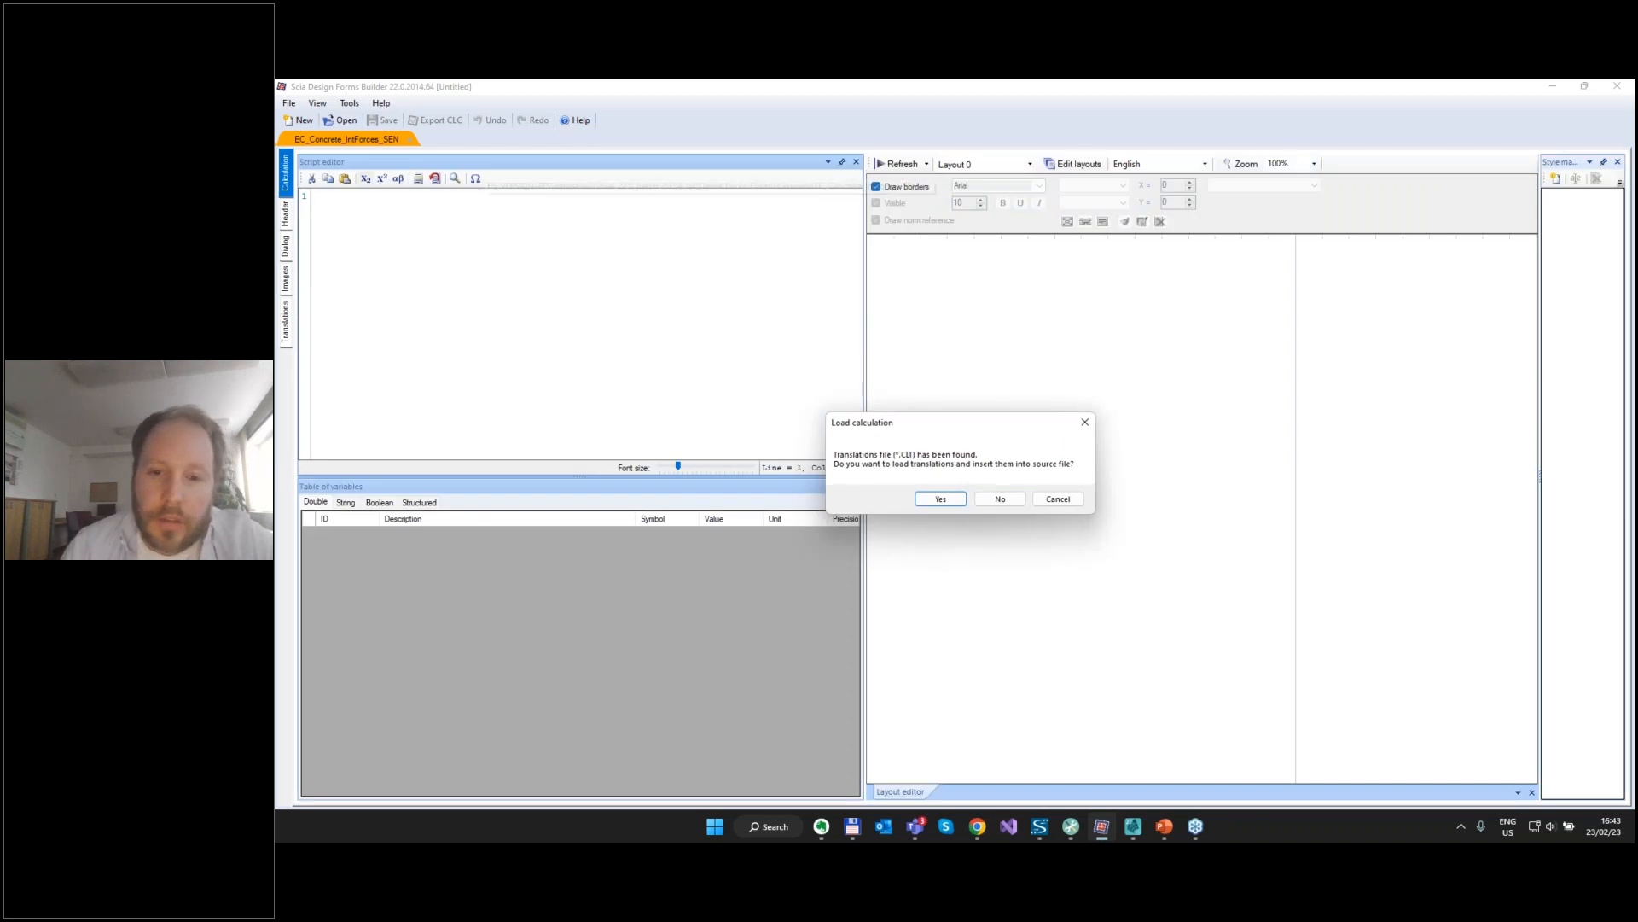
click(1000, 498)
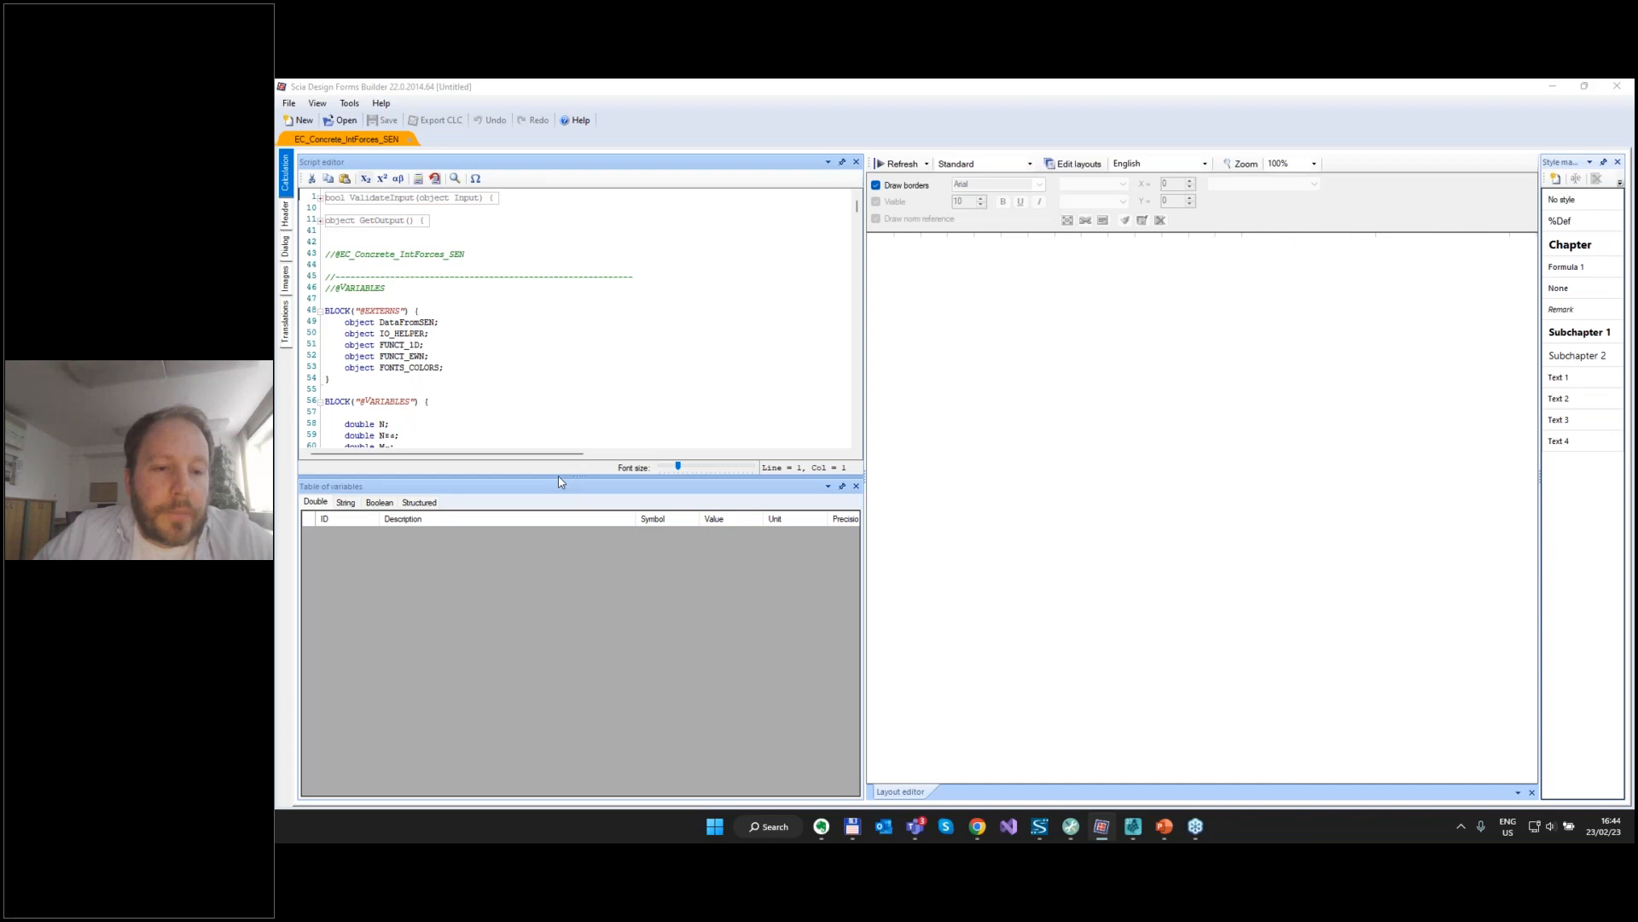
Comment out the IF(N > 0) condition and its closing brace in the RecalForcesRib function, and export the form as CLC.
scroll(515, 372, down, 10)
scroll(515, 372, down, 20)
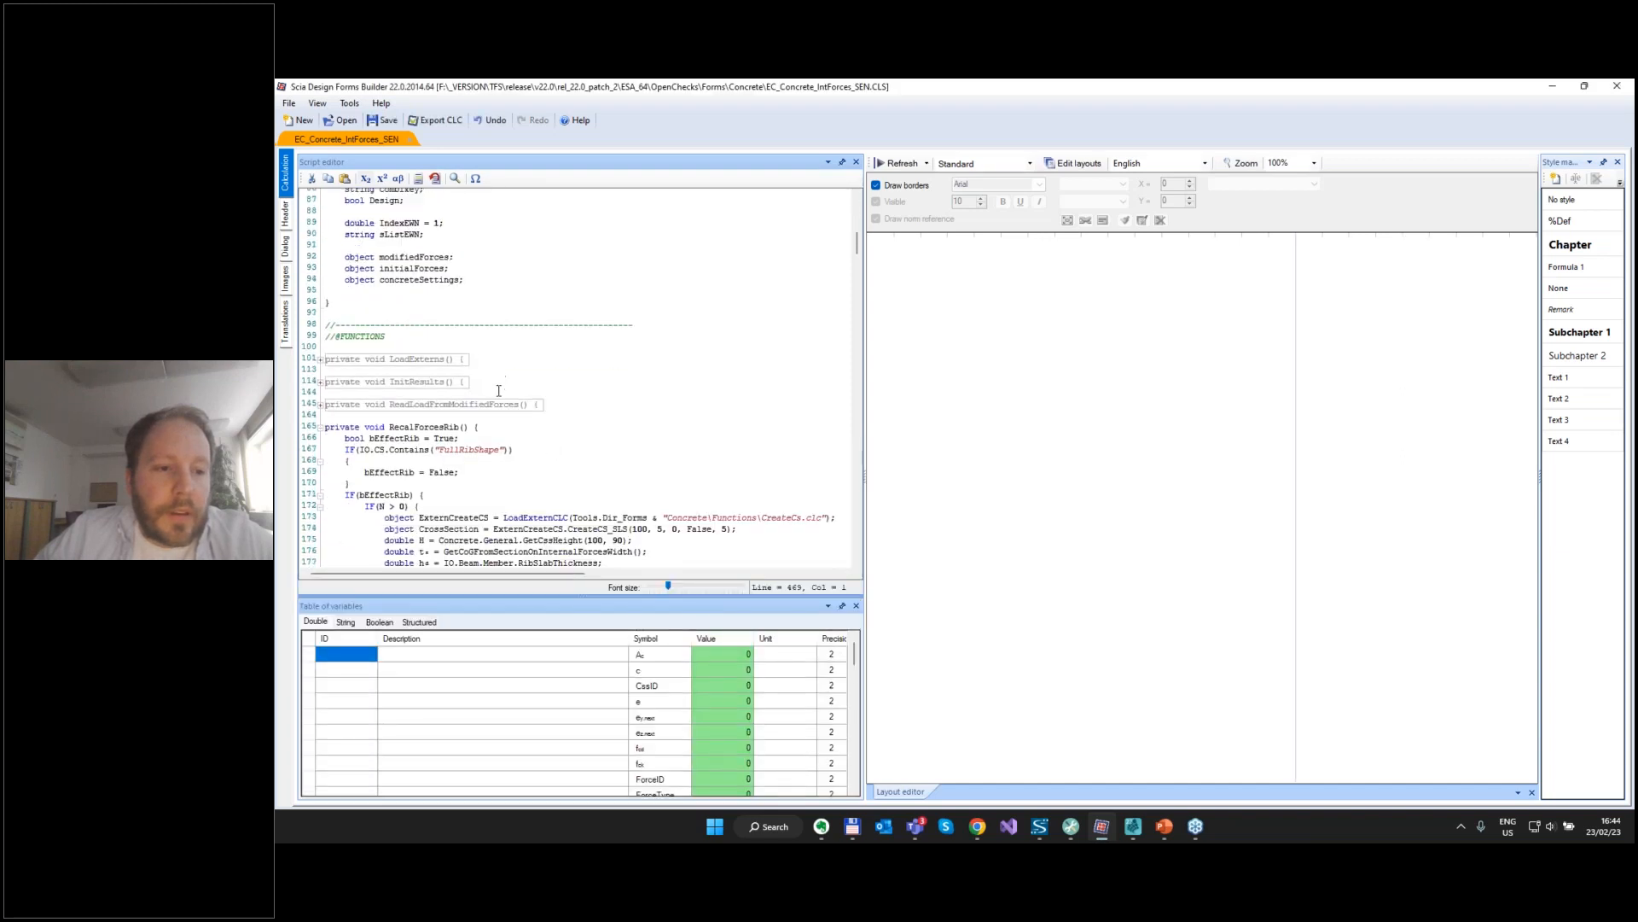
scroll(385, 273, up, 1)
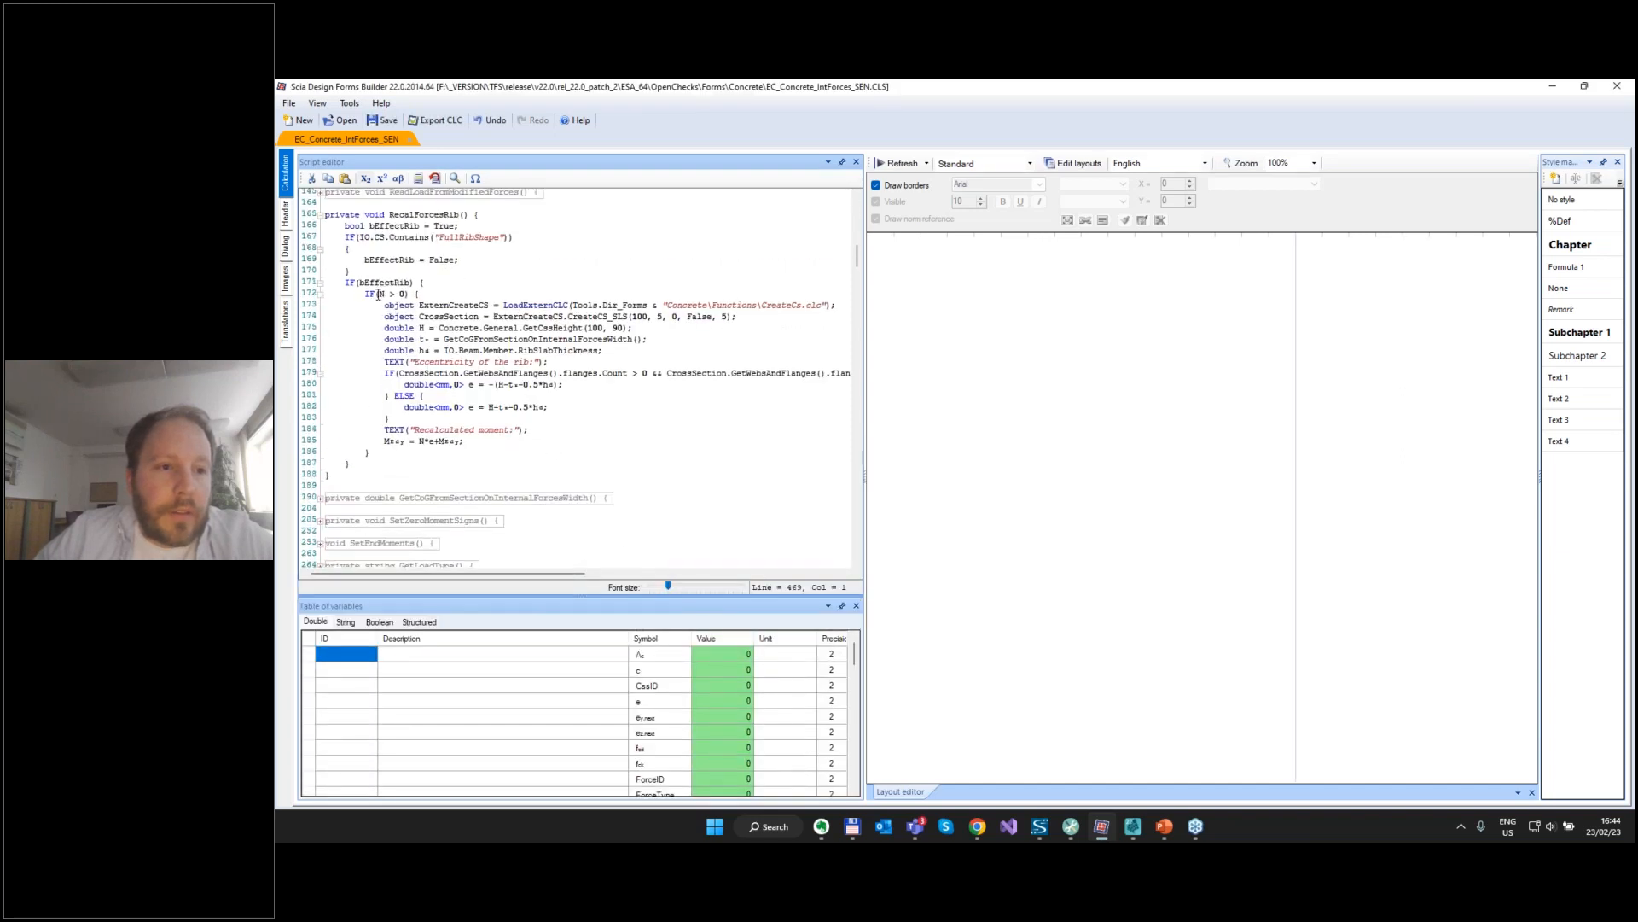
click(367, 294)
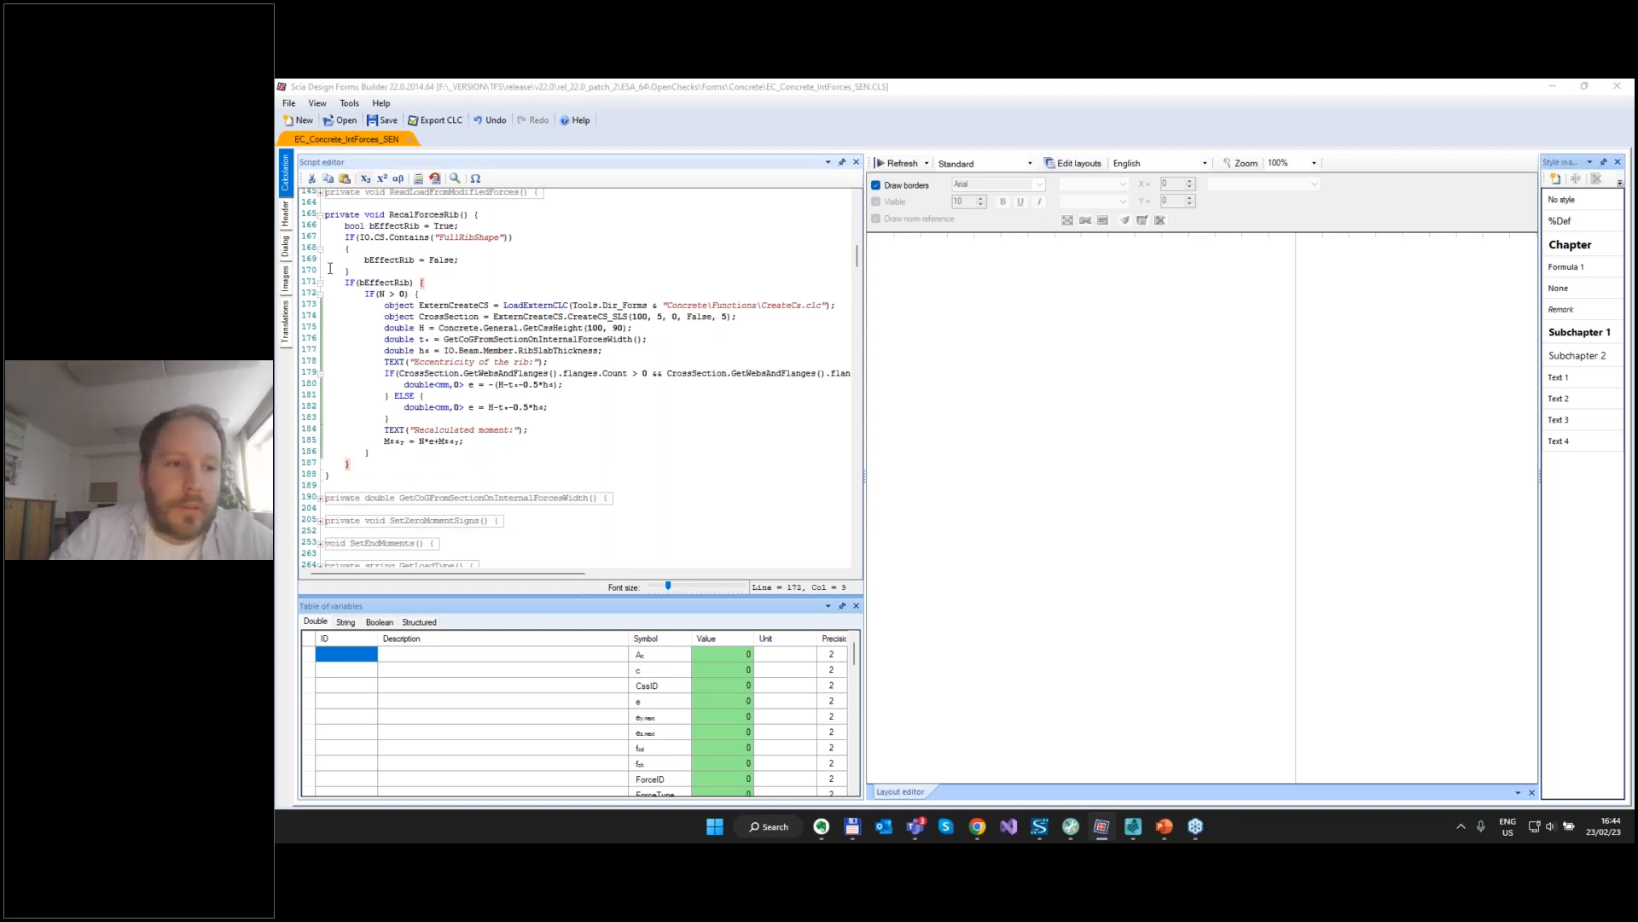
click(367, 294)
text(//)
click(365, 453)
text(///)
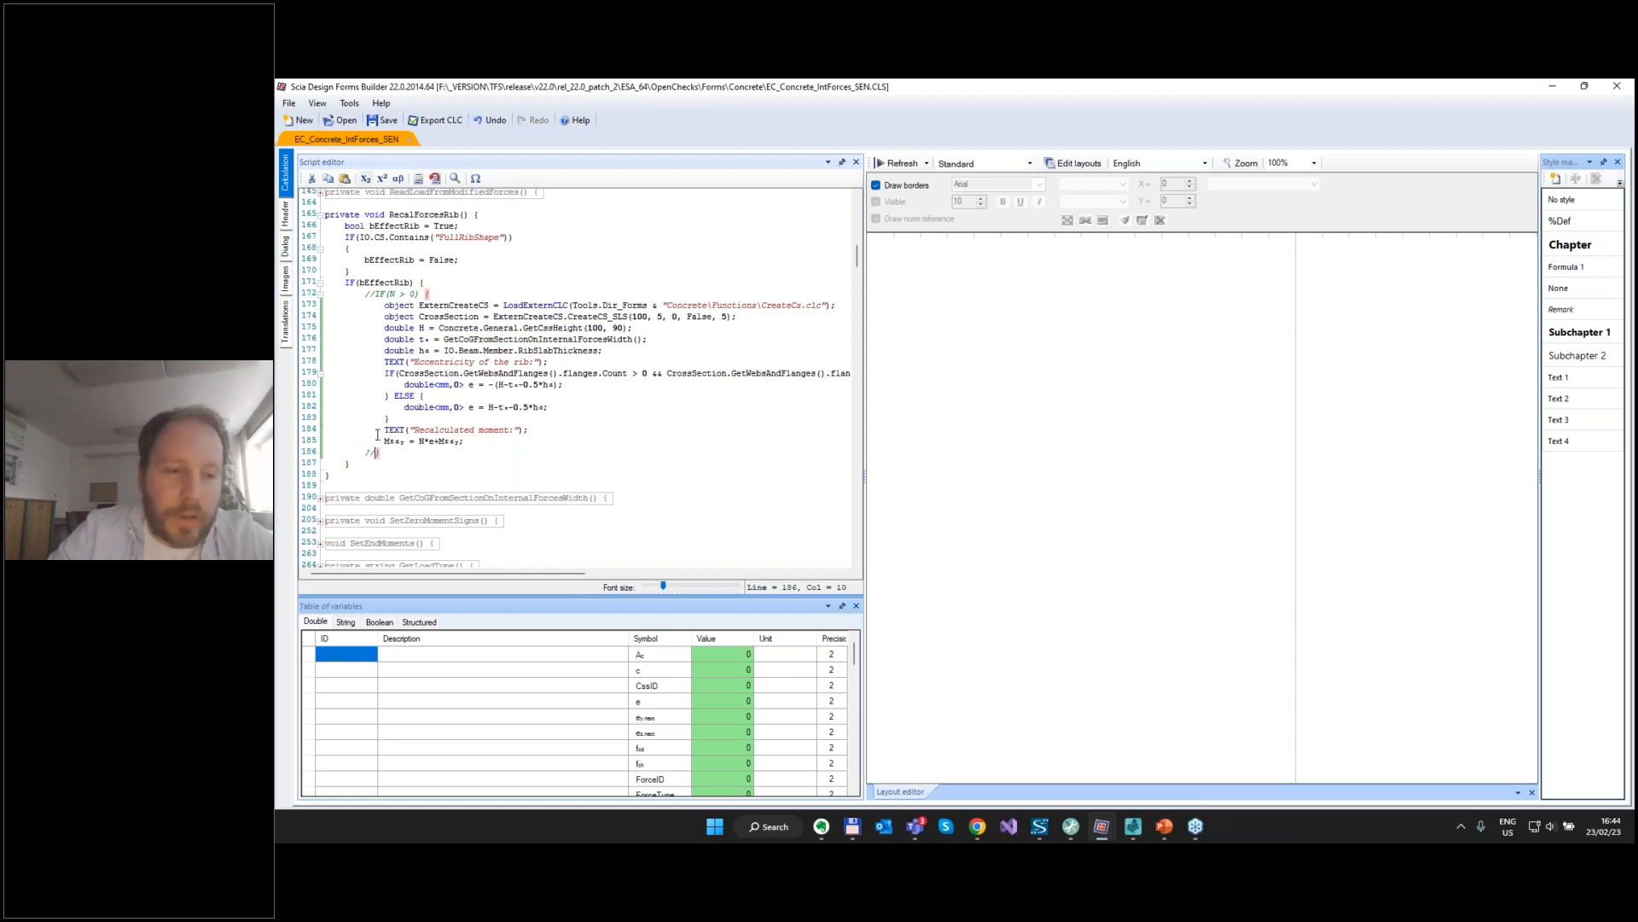
key(BackSpace)
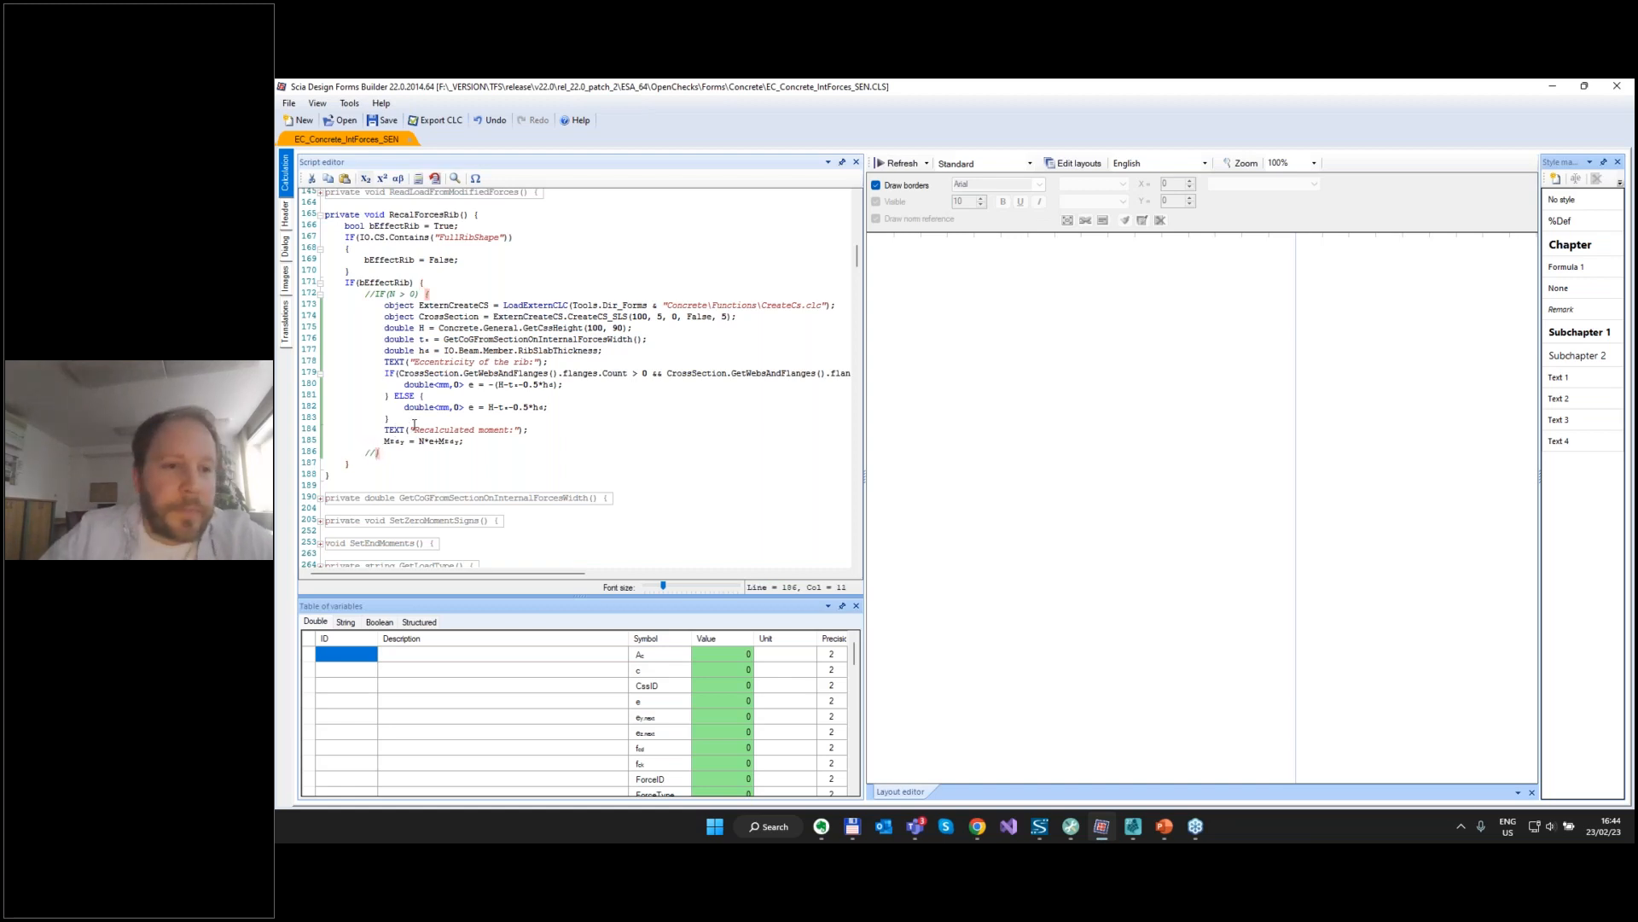
click(431, 124)
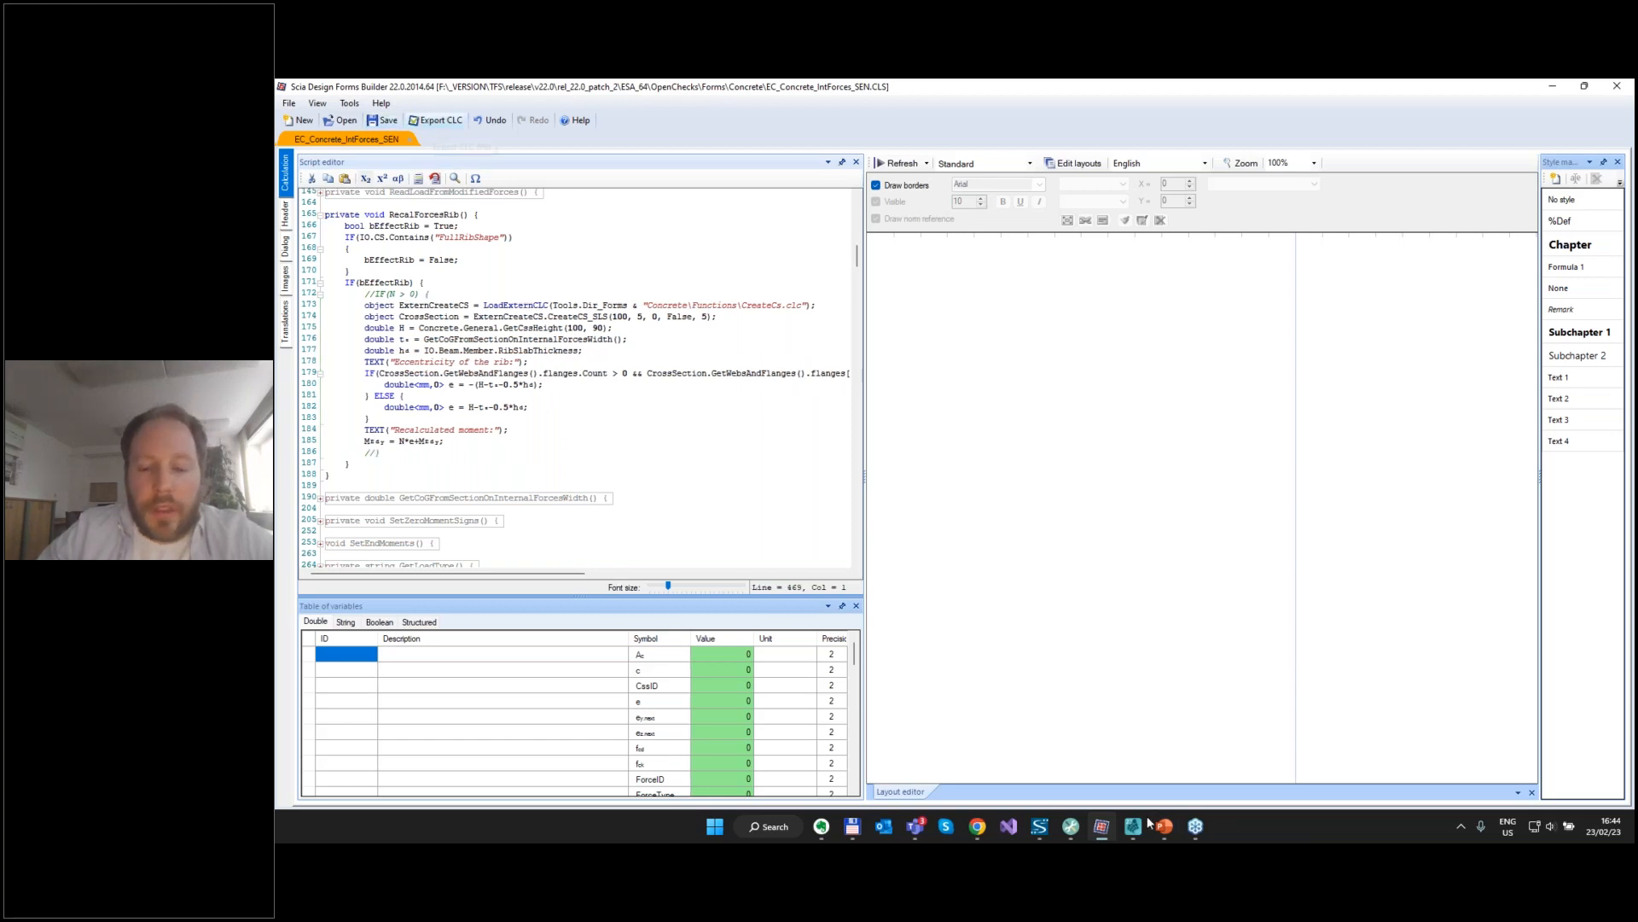
Switch back to SCIA Engineer, disable running with Model Data files for the concrete 1D internal forces, and refresh the results.
mouse_move(1133, 829)
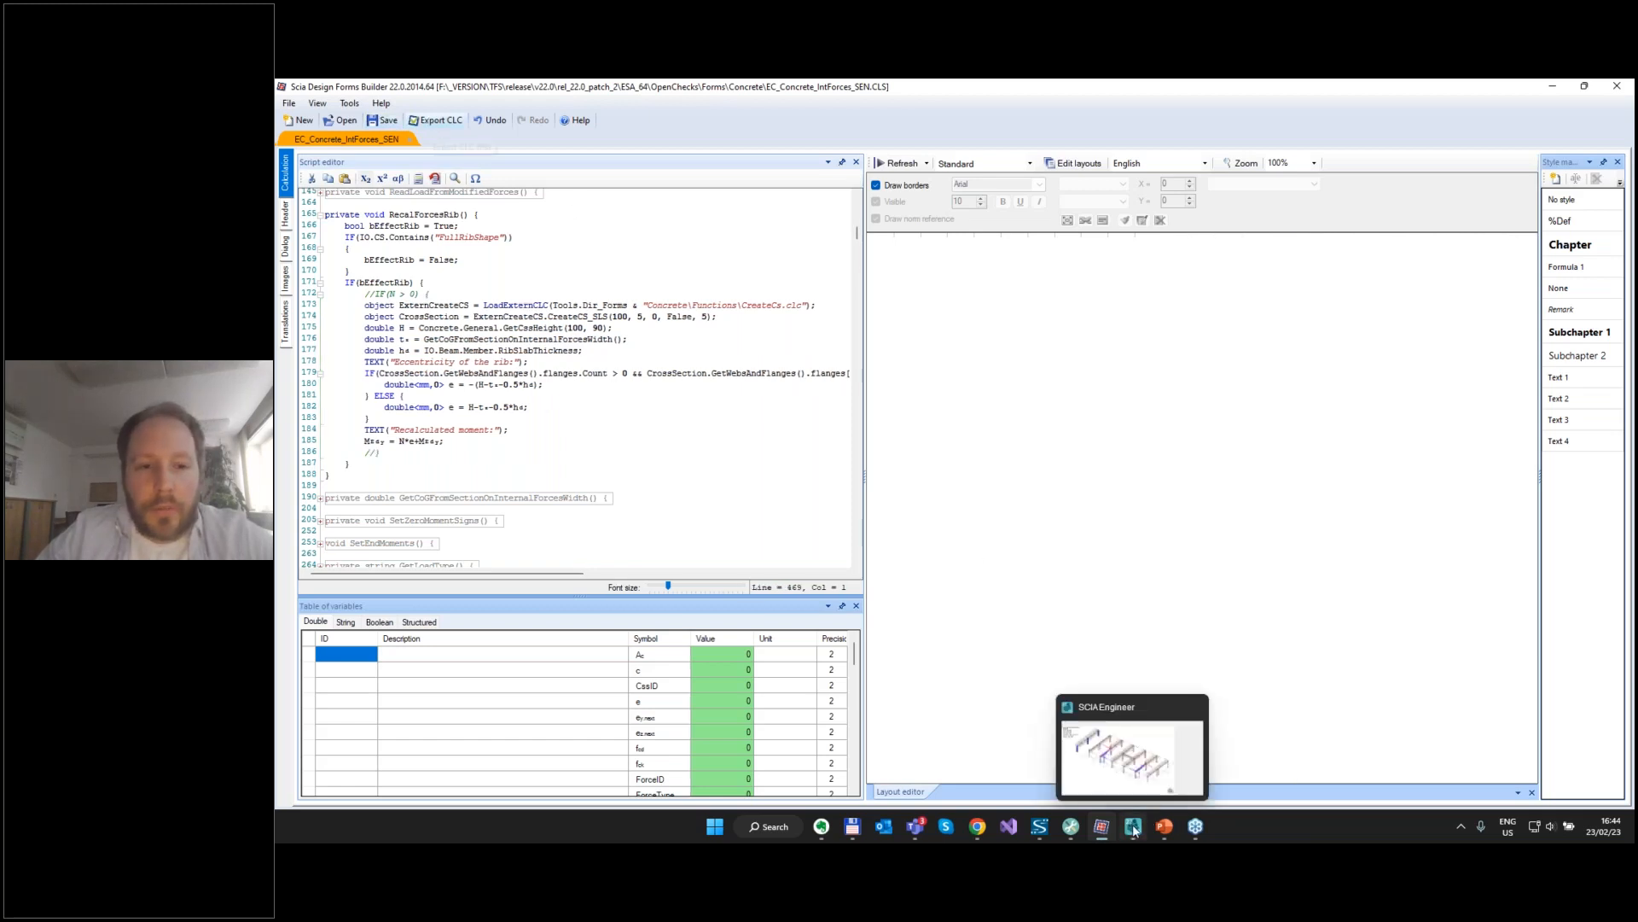
click(1134, 830)
scroll(1577, 700, down, 2)
scroll(1577, 699, down, 1)
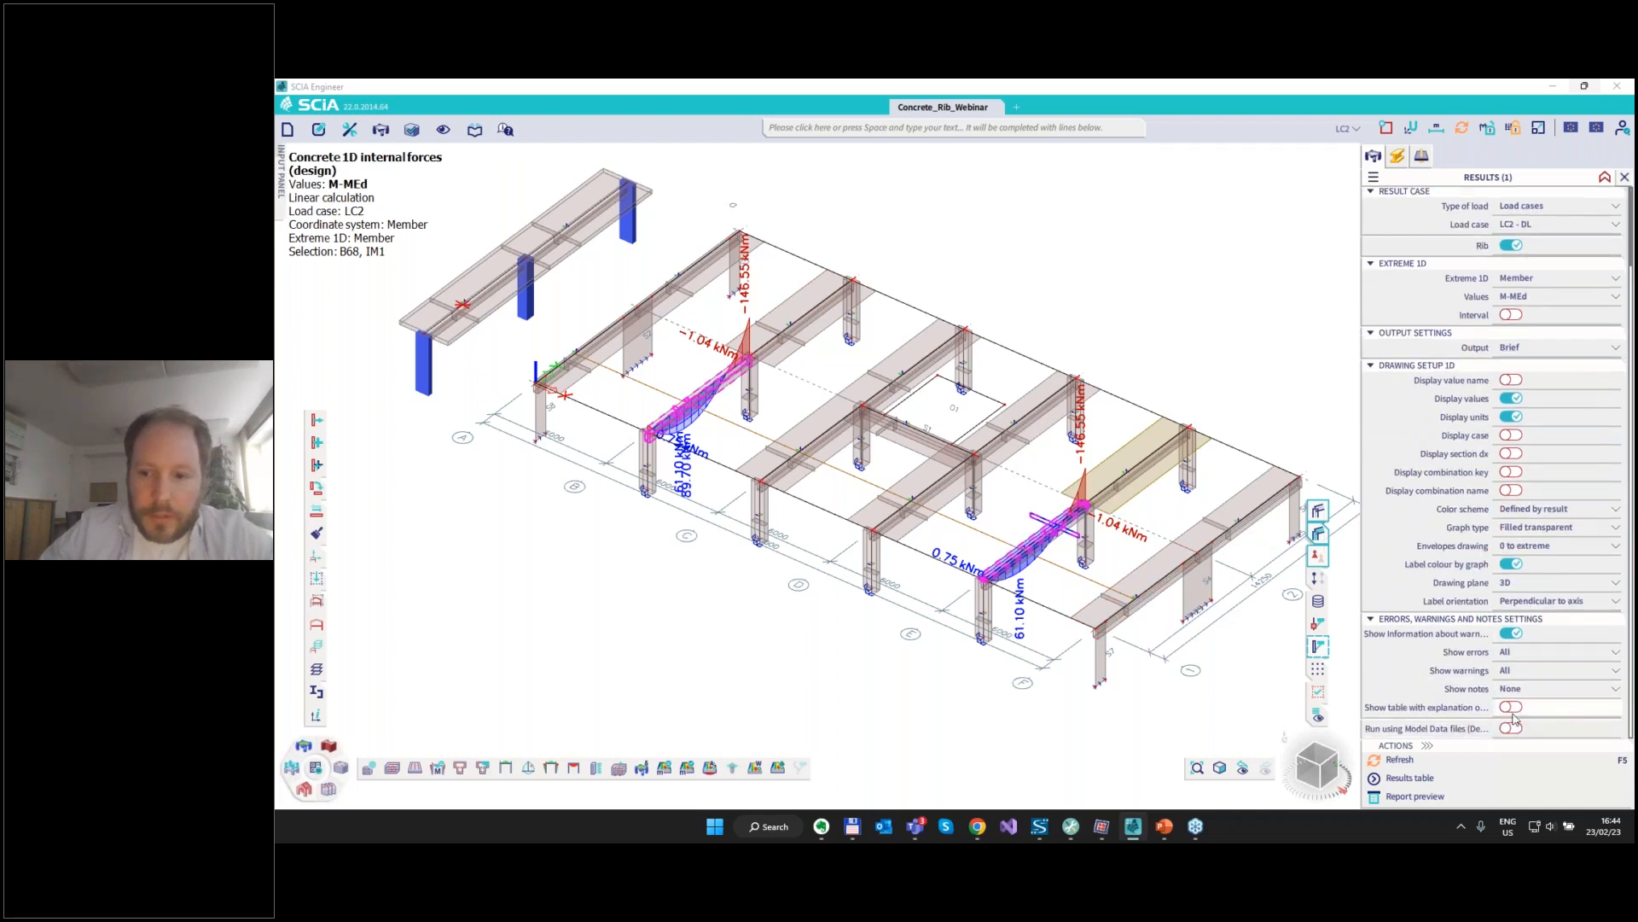
click(1510, 728)
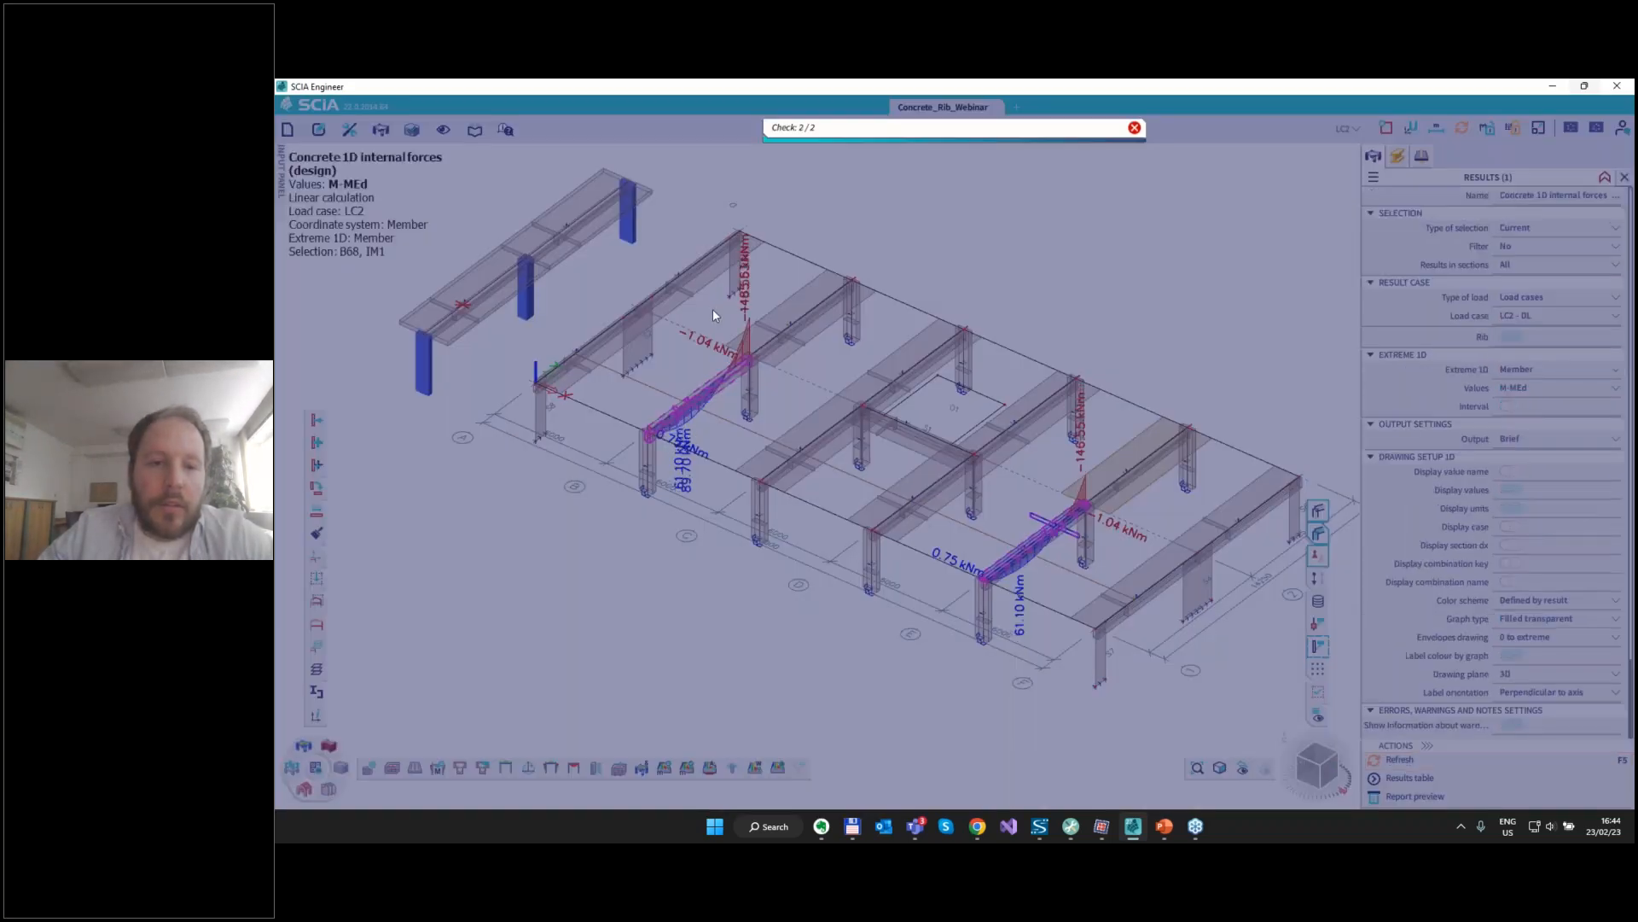
Compare the original and design moments of rib B68 over the inner column support.
scroll(715, 307, up, 5)
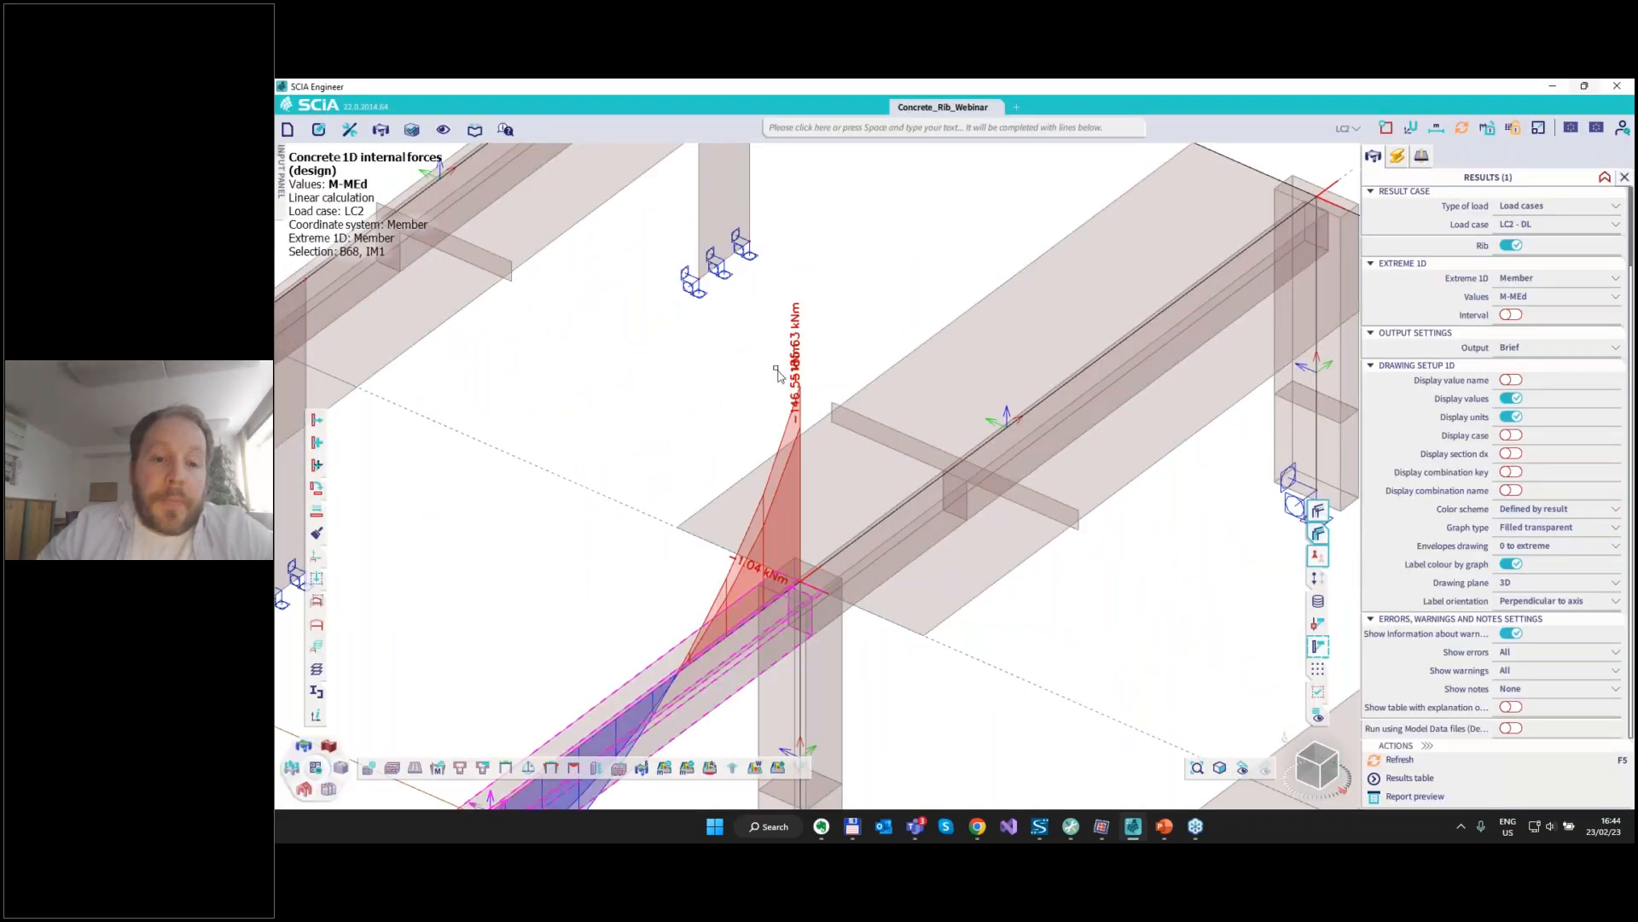
scroll(777, 375, up, 3)
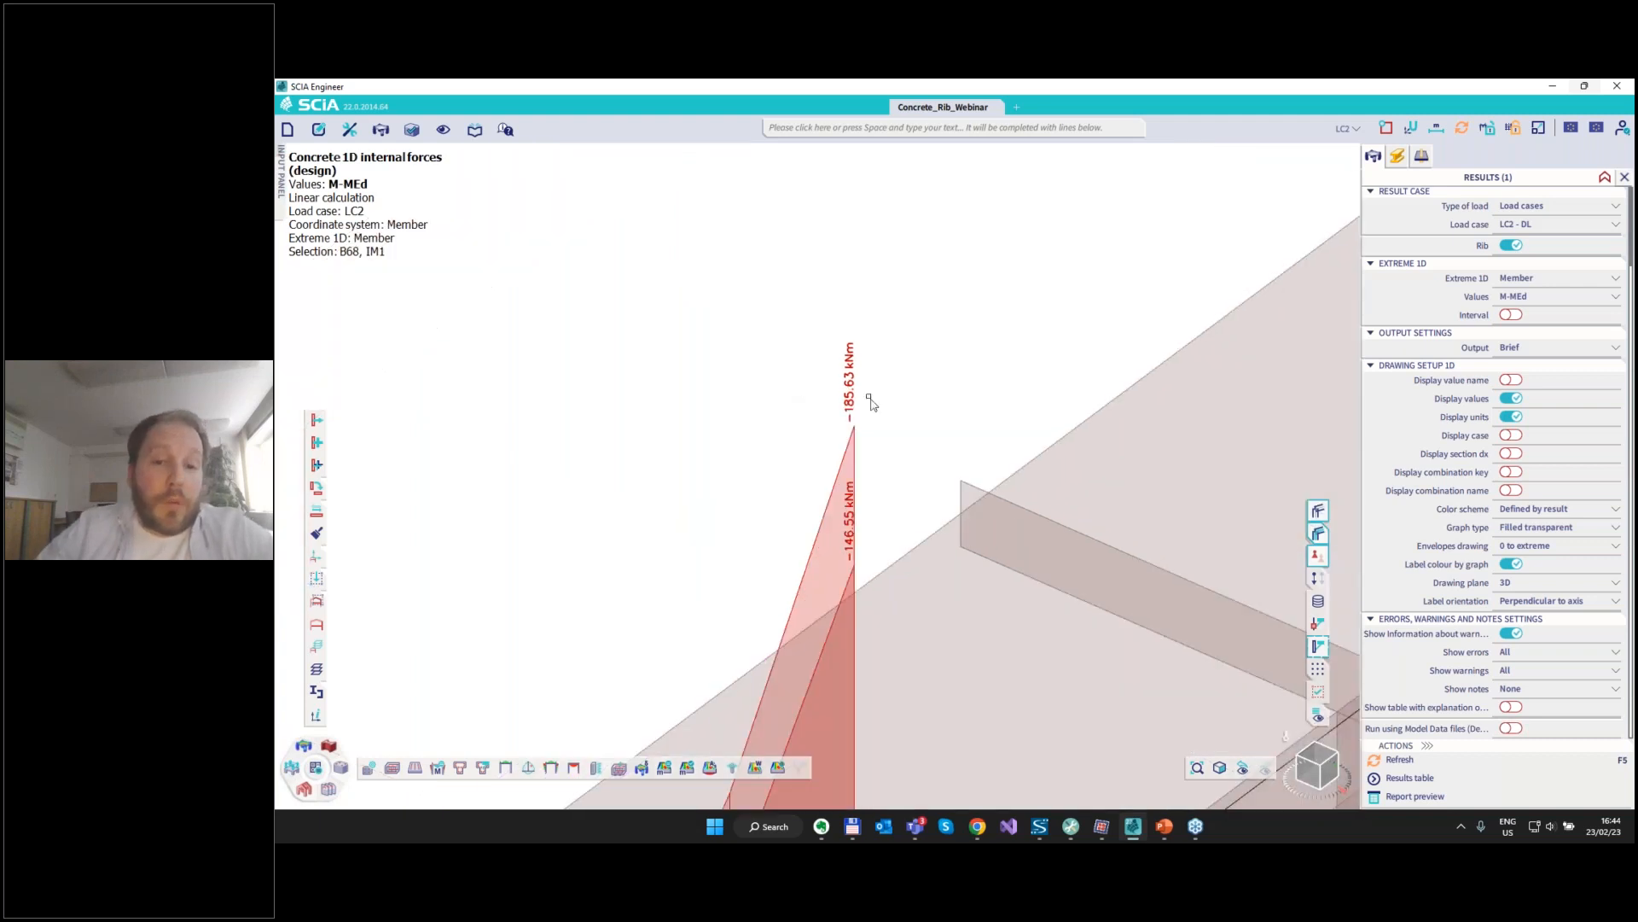
middle_drag(862, 388, 830, 300)
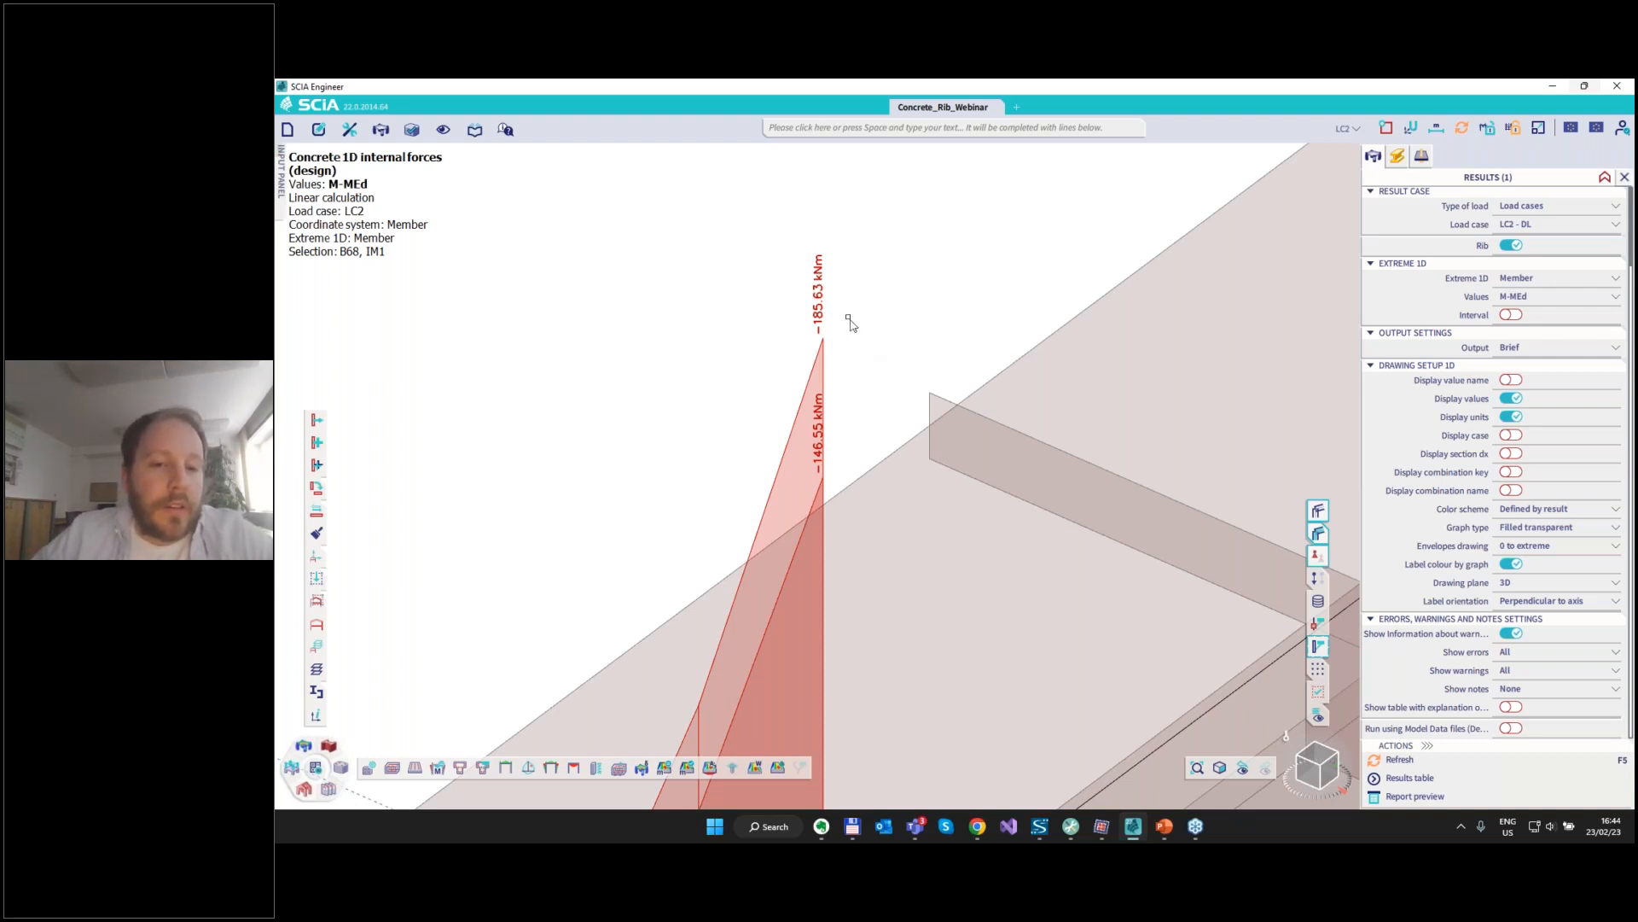
scroll(766, 354, down, 5)
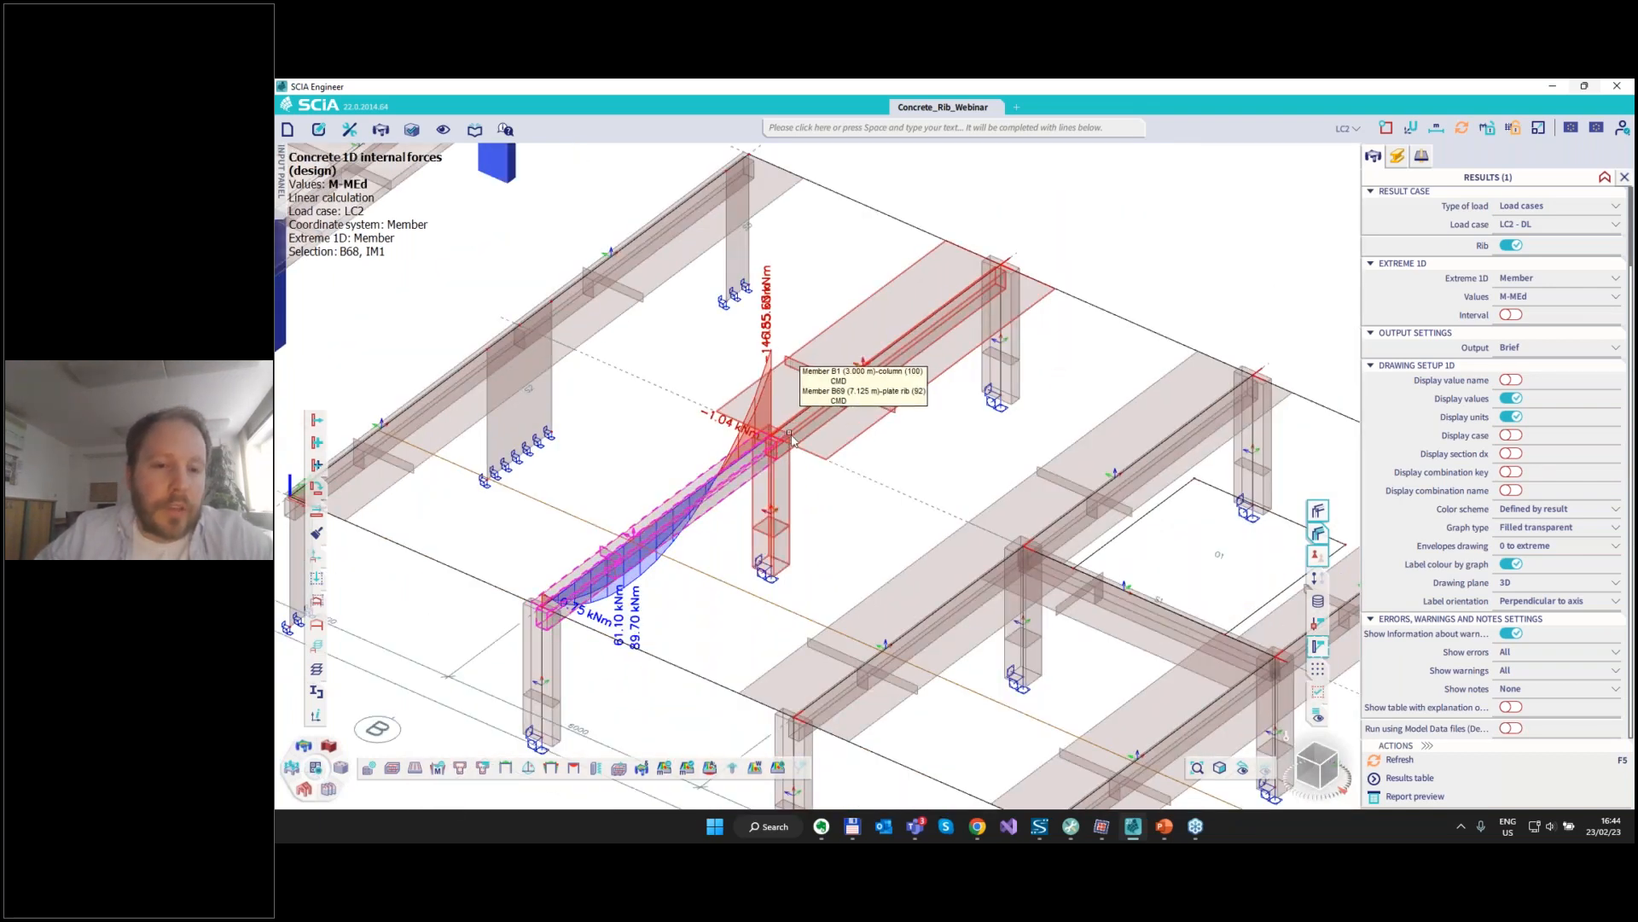
mouse_move(798, 395)
mouse_down()
mouse_move(733, 479)
mouse_move(818, 416)
mouse_up()
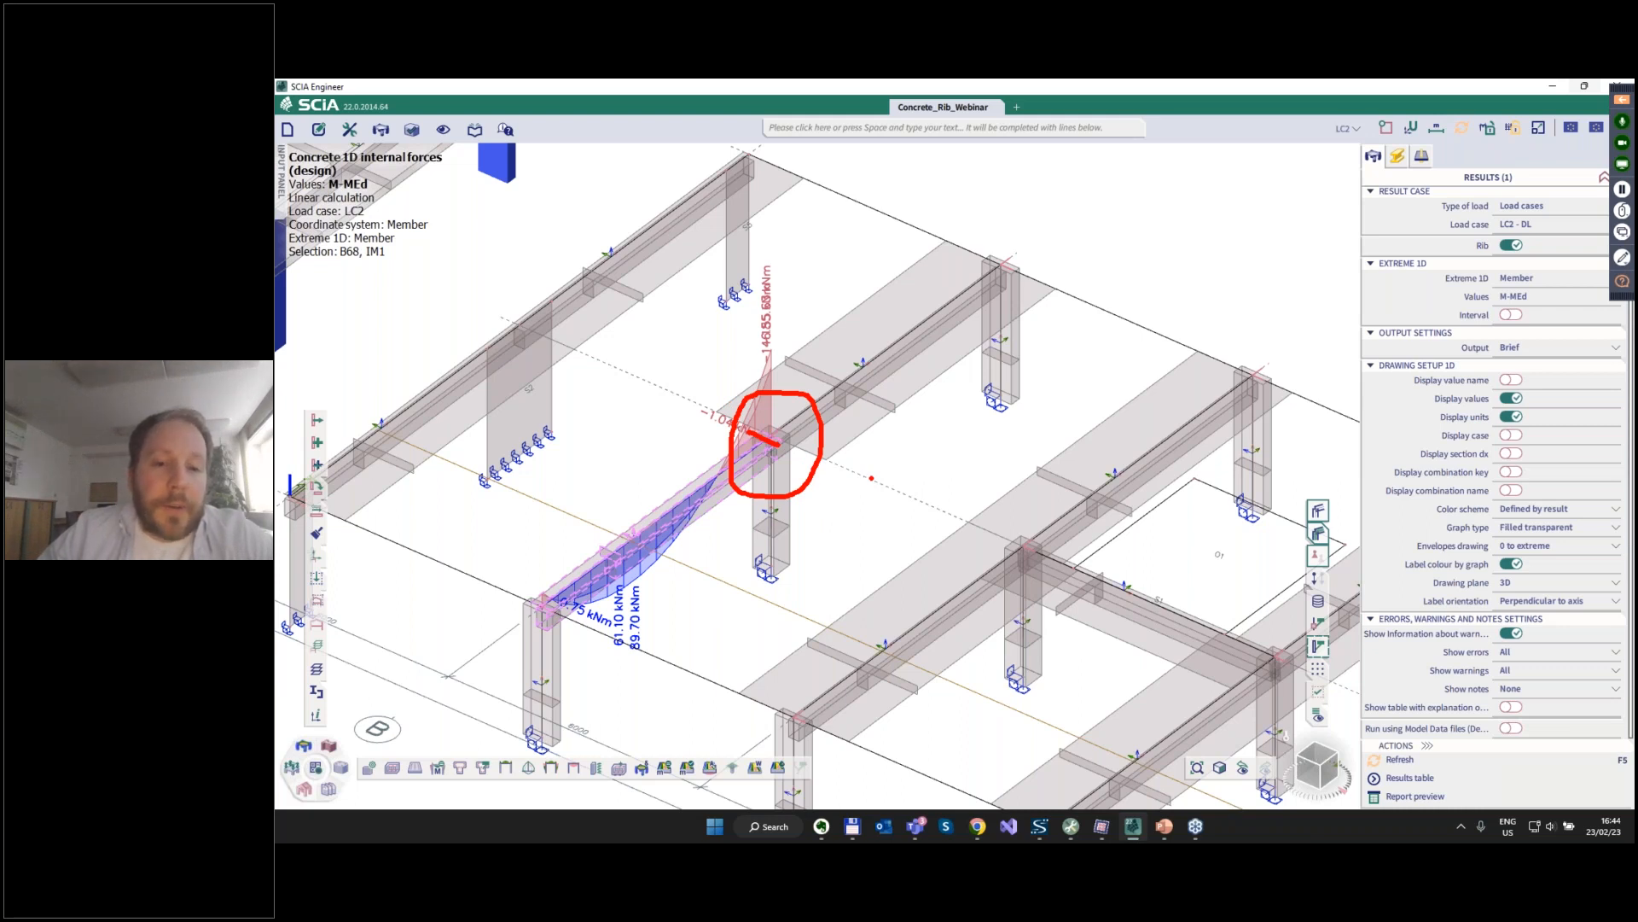
key(Escape)
Include the separate beam B45 in the M-MEd results and compare its support moment with that of rib B68.
scroll(862, 490, down, 4)
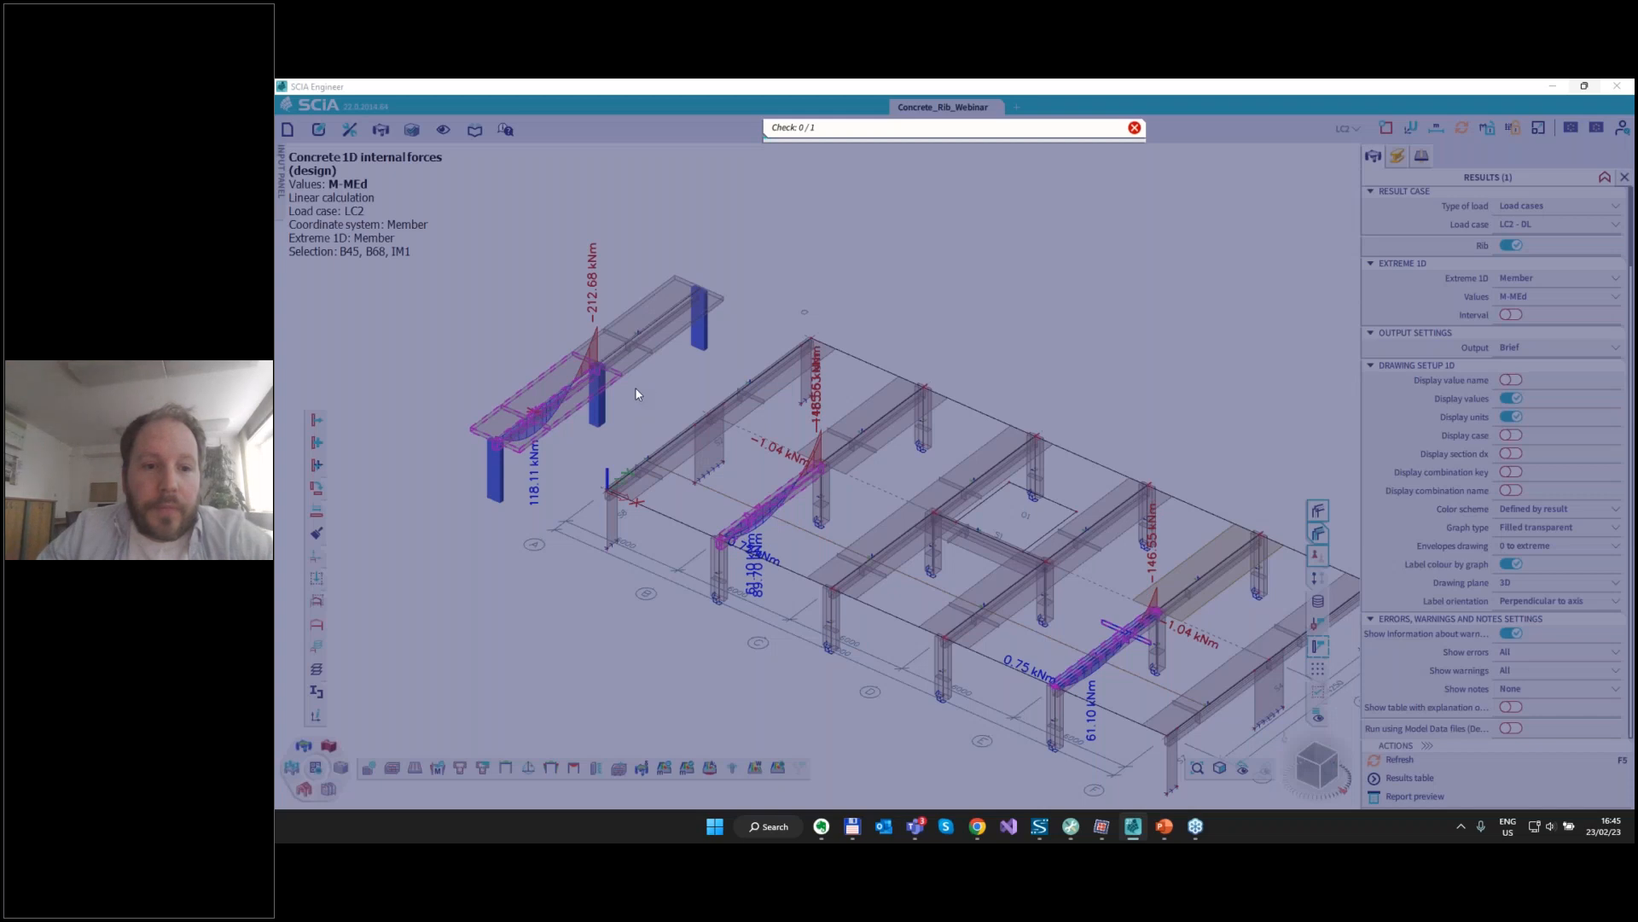
scroll(785, 411, up, 8)
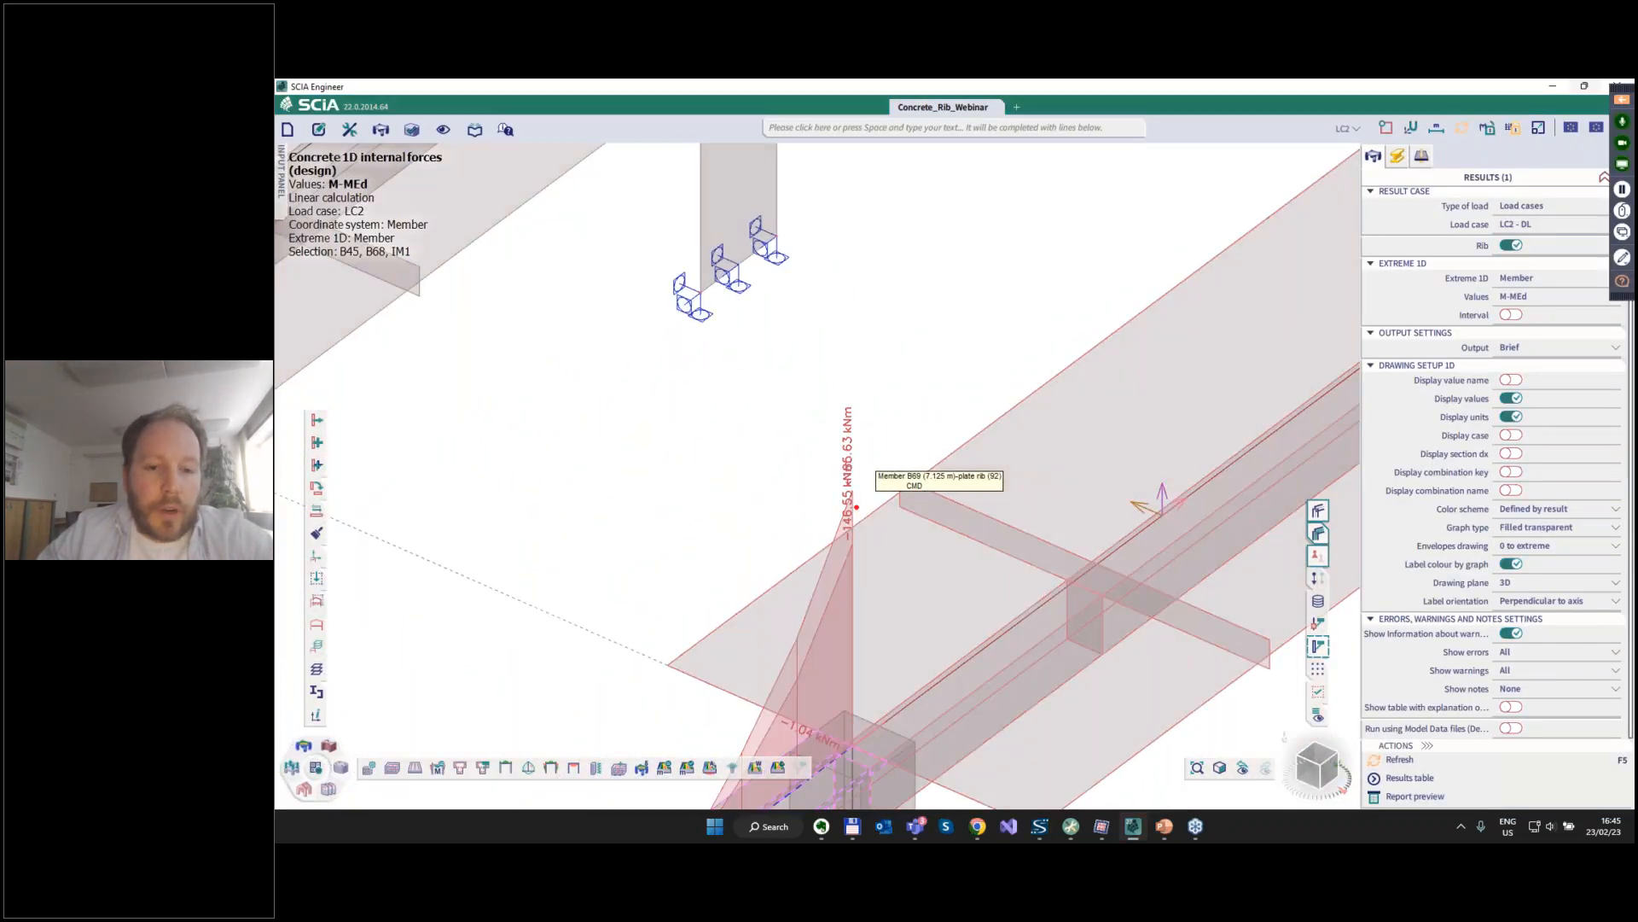
drag(833, 502, 868, 531)
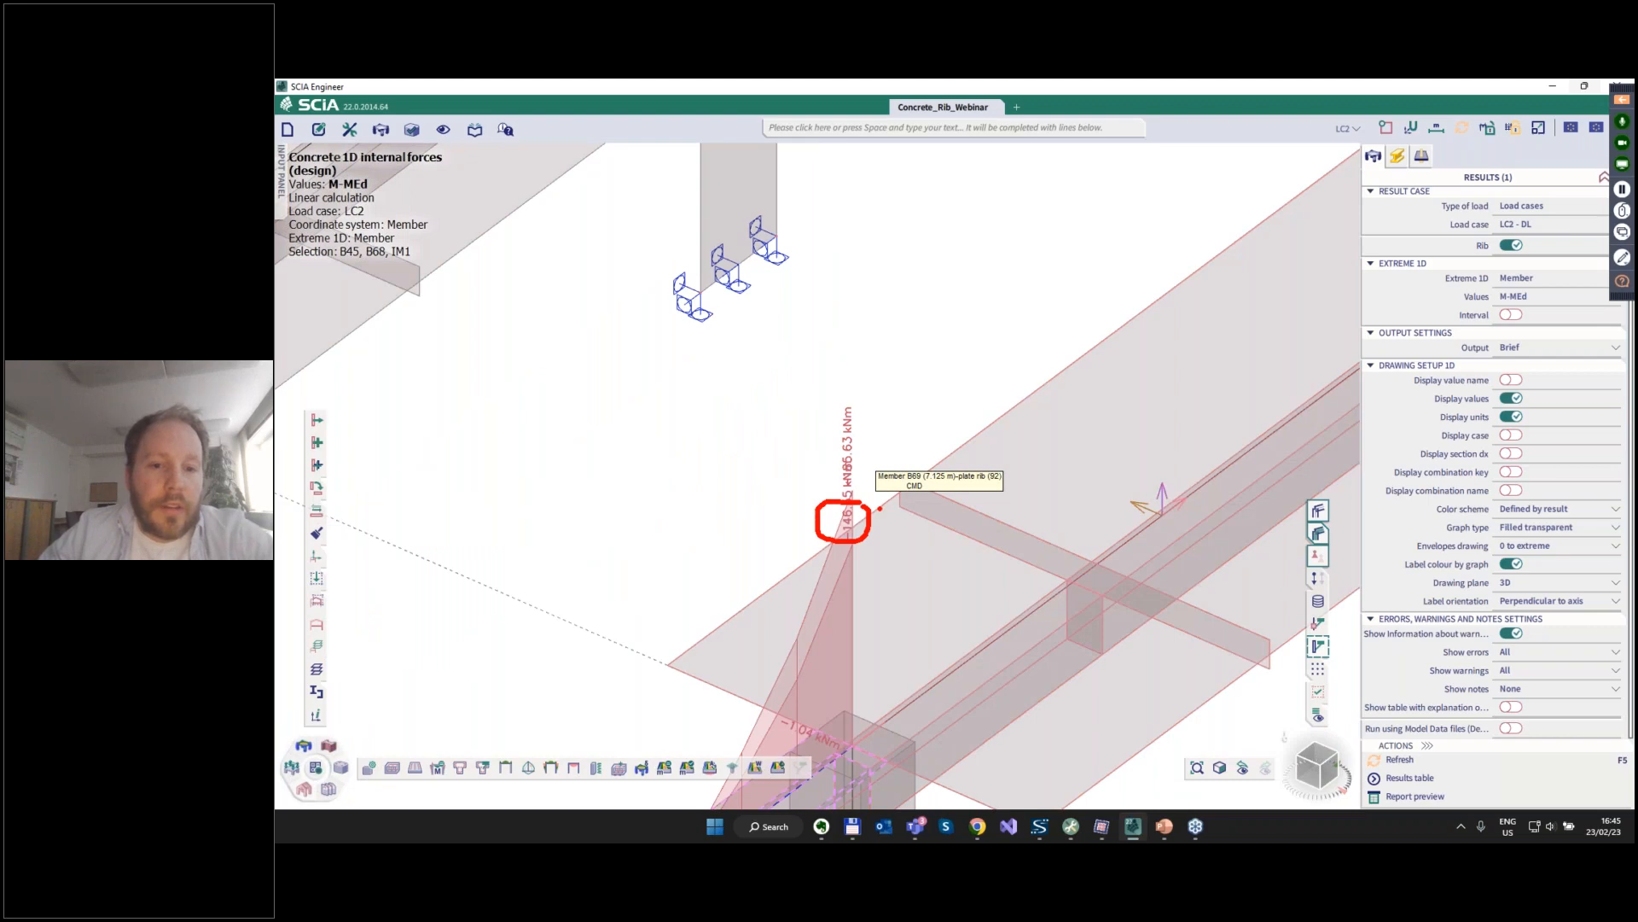
scroll(862, 512, down, 8)
middle_drag(572, 406, 783, 538)
key(ctrl+2)
mouse_move(607, 341)
mouse_down()
mouse_move(553, 367)
mouse_move(611, 338)
mouse_up()
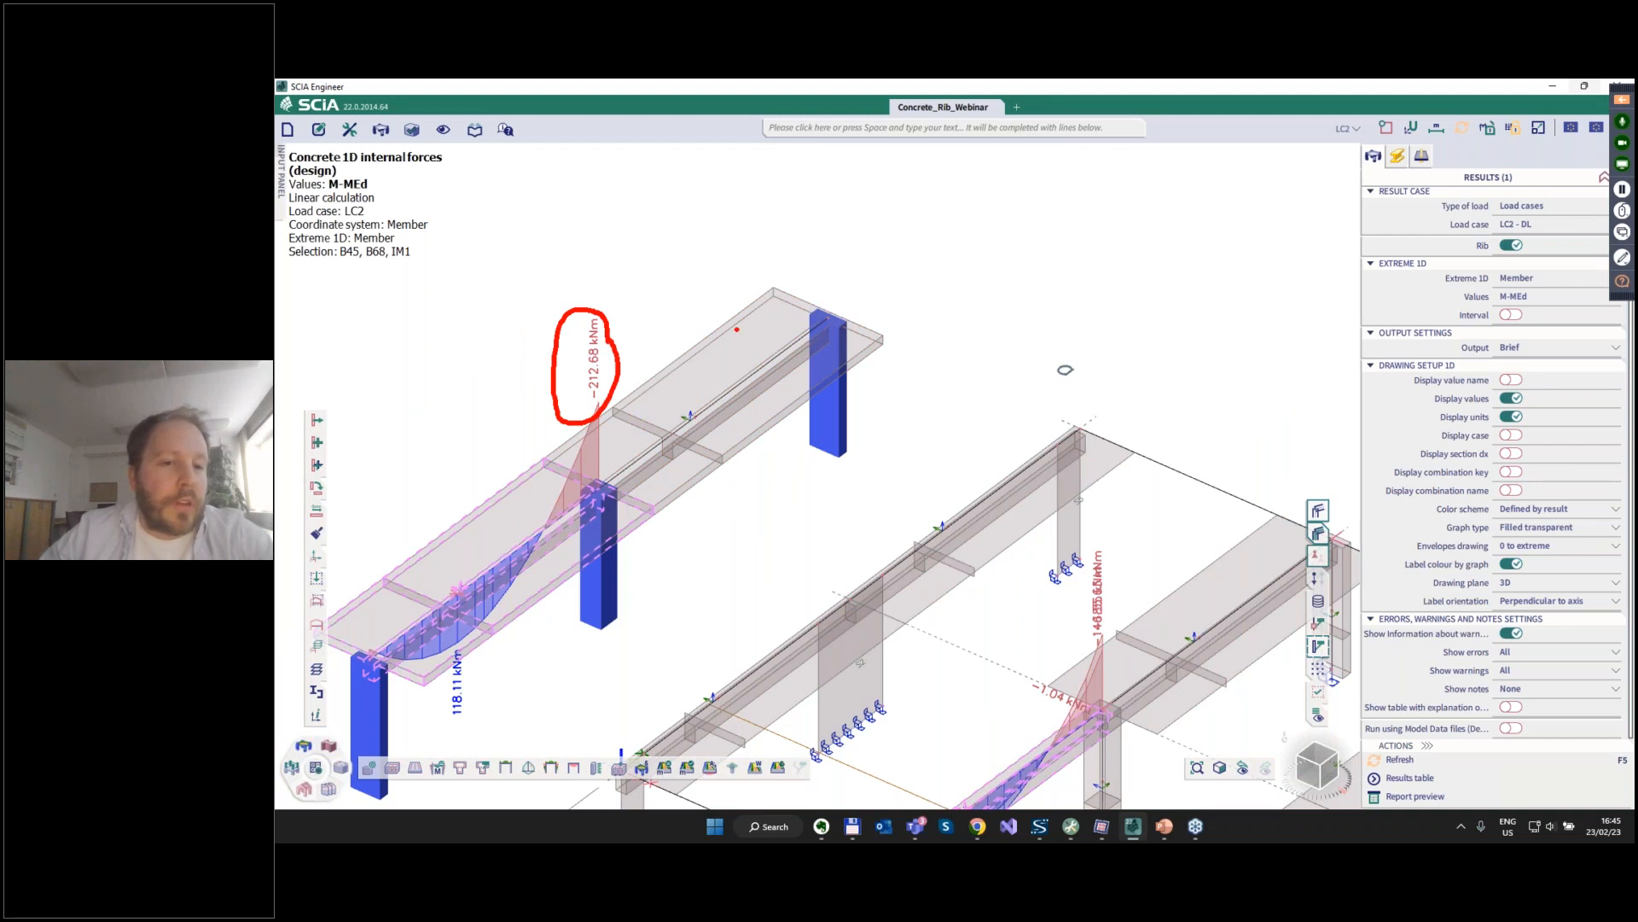
key(ctrl+2)
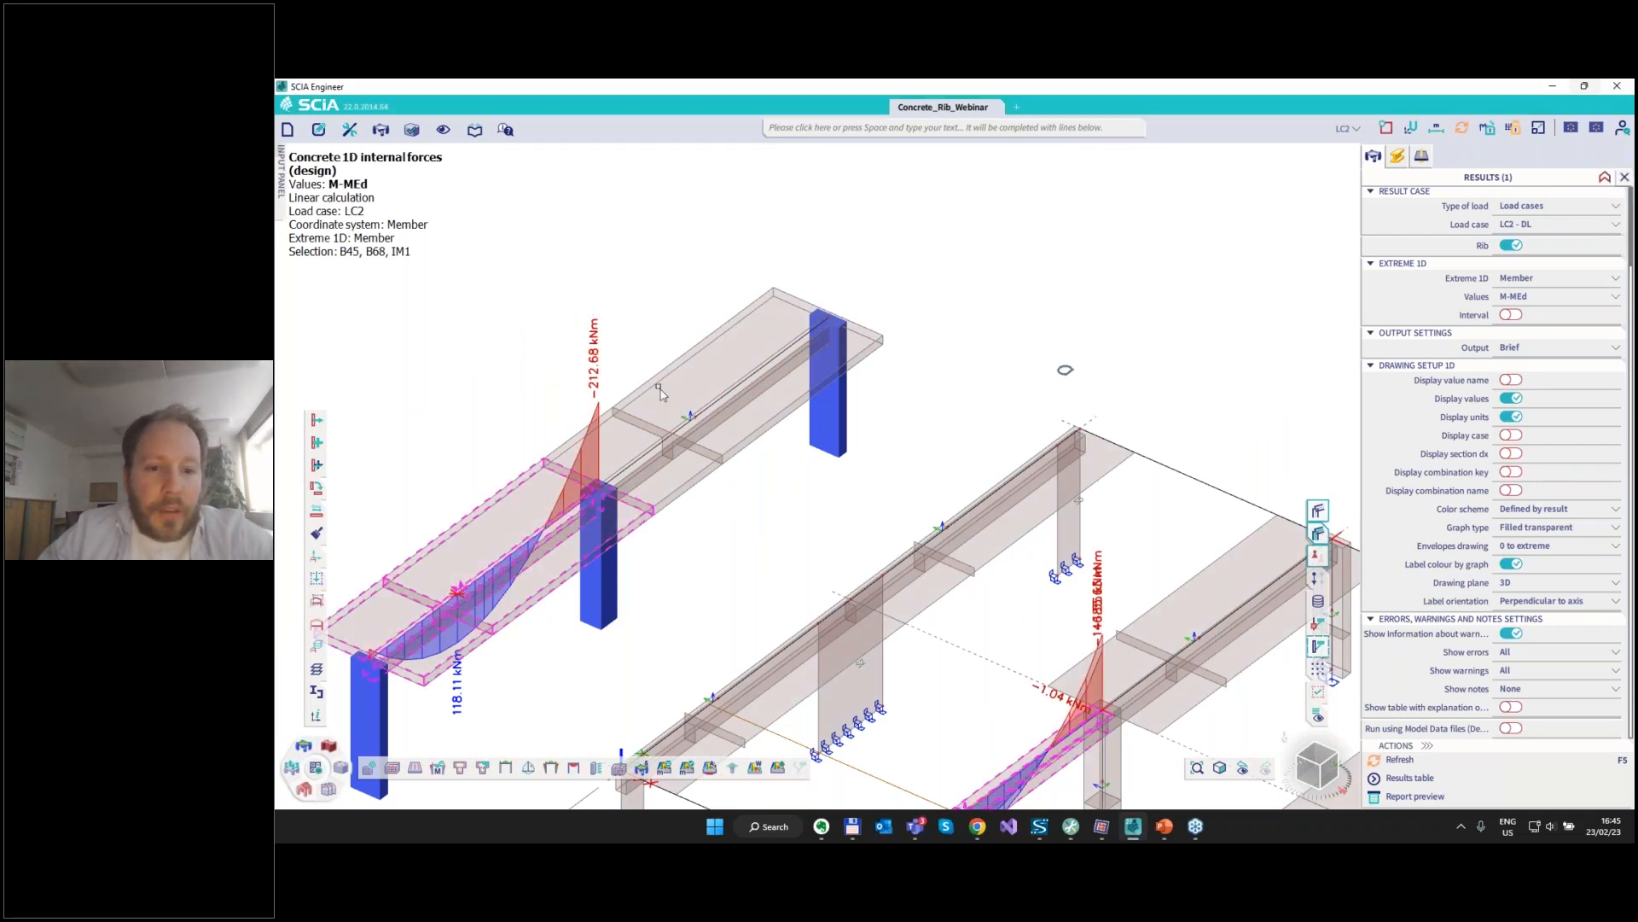
Re-examine the two M-MEd support values of rib B68 against the results of beam B45 and IM1.
scroll(816, 497, down, 5)
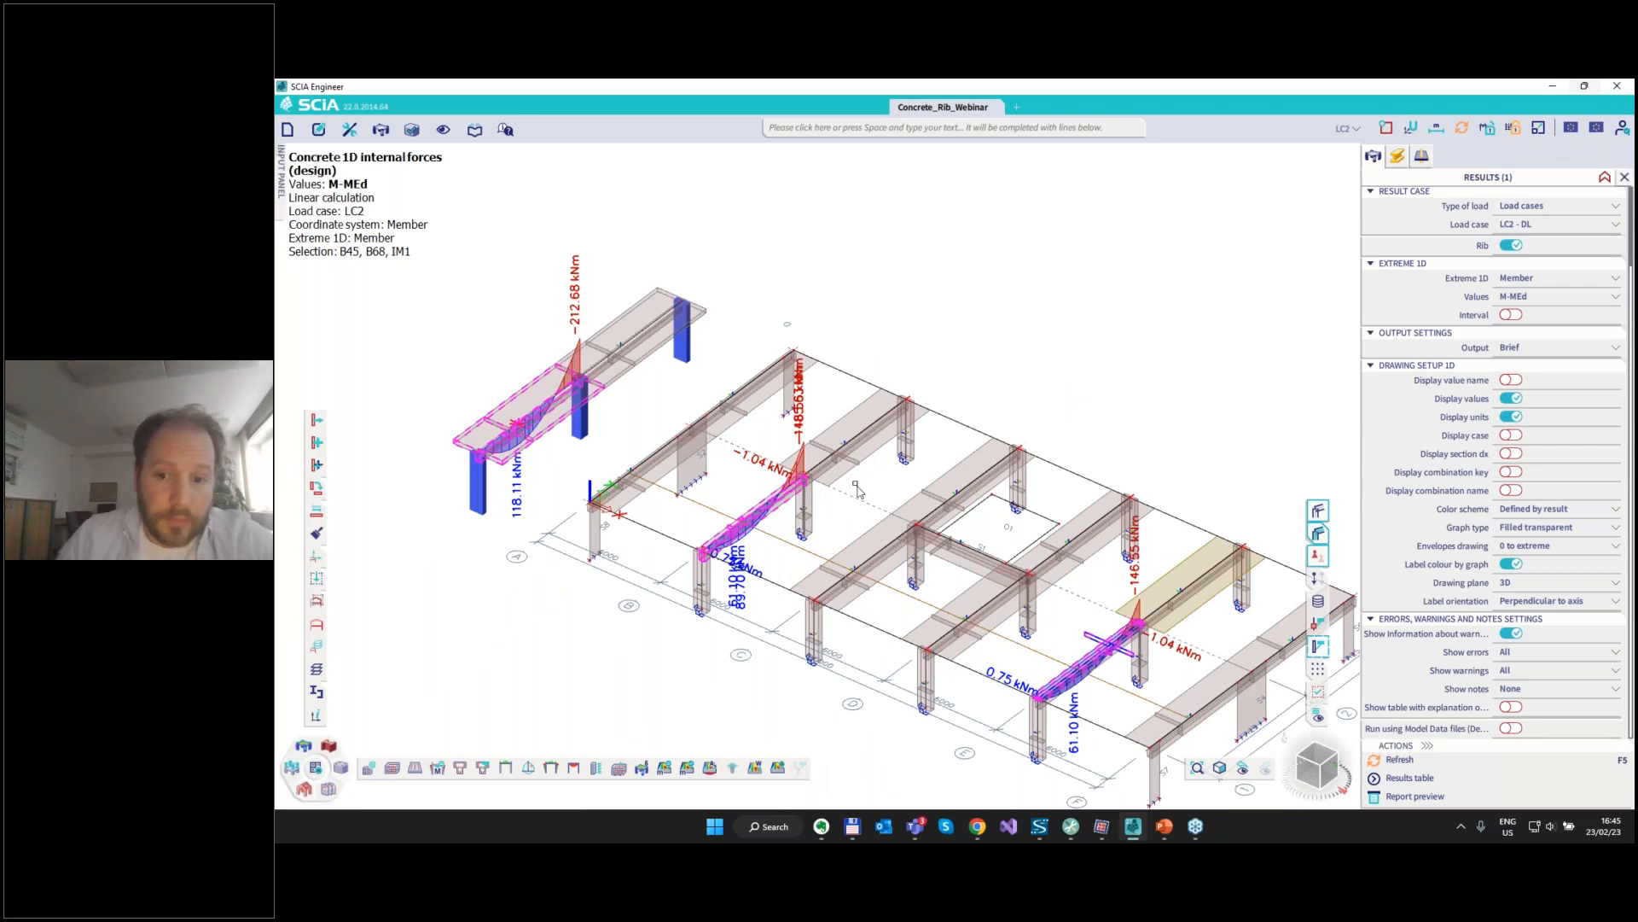
scroll(796, 431, up, 2)
scroll(856, 439, up, 4)
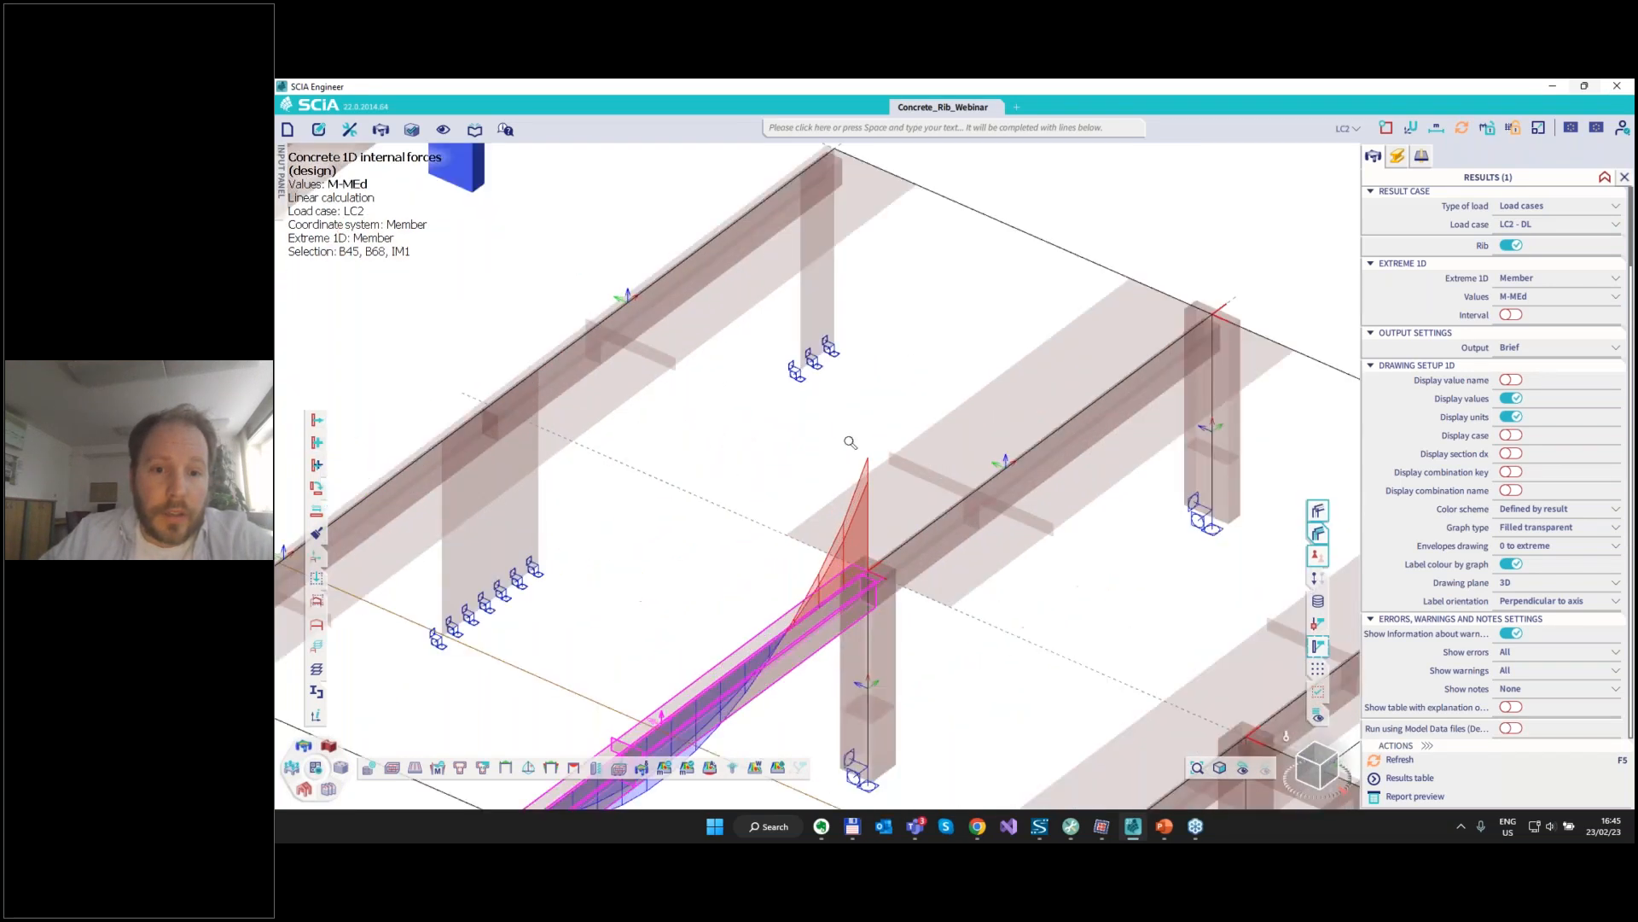
scroll(873, 476, up, 2)
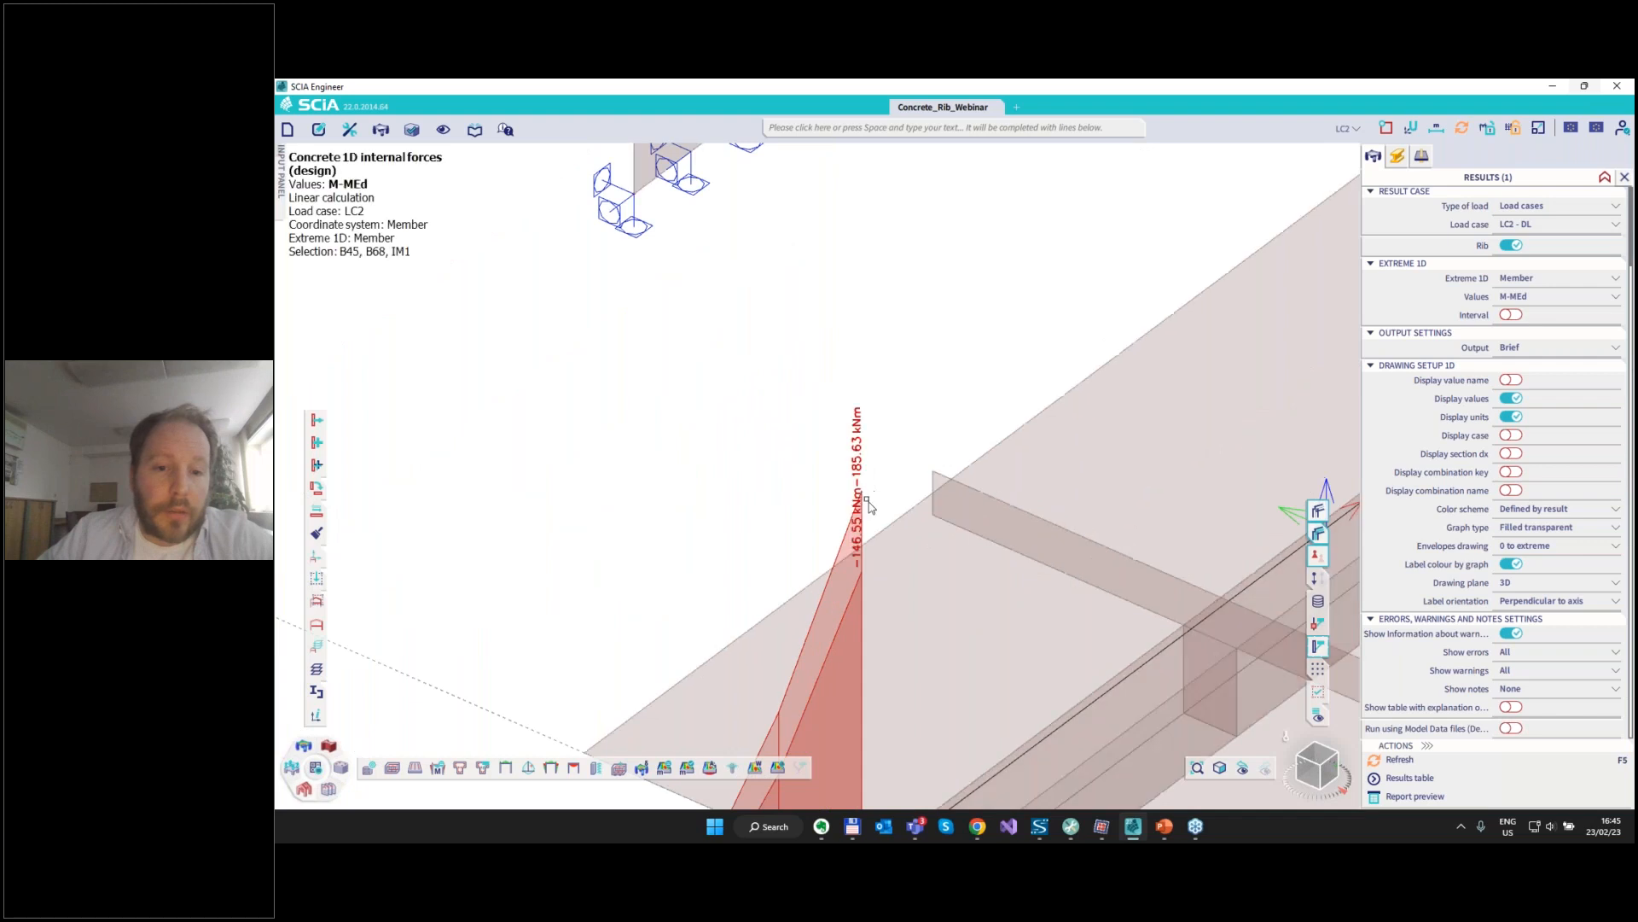
scroll(845, 469, down, 6)
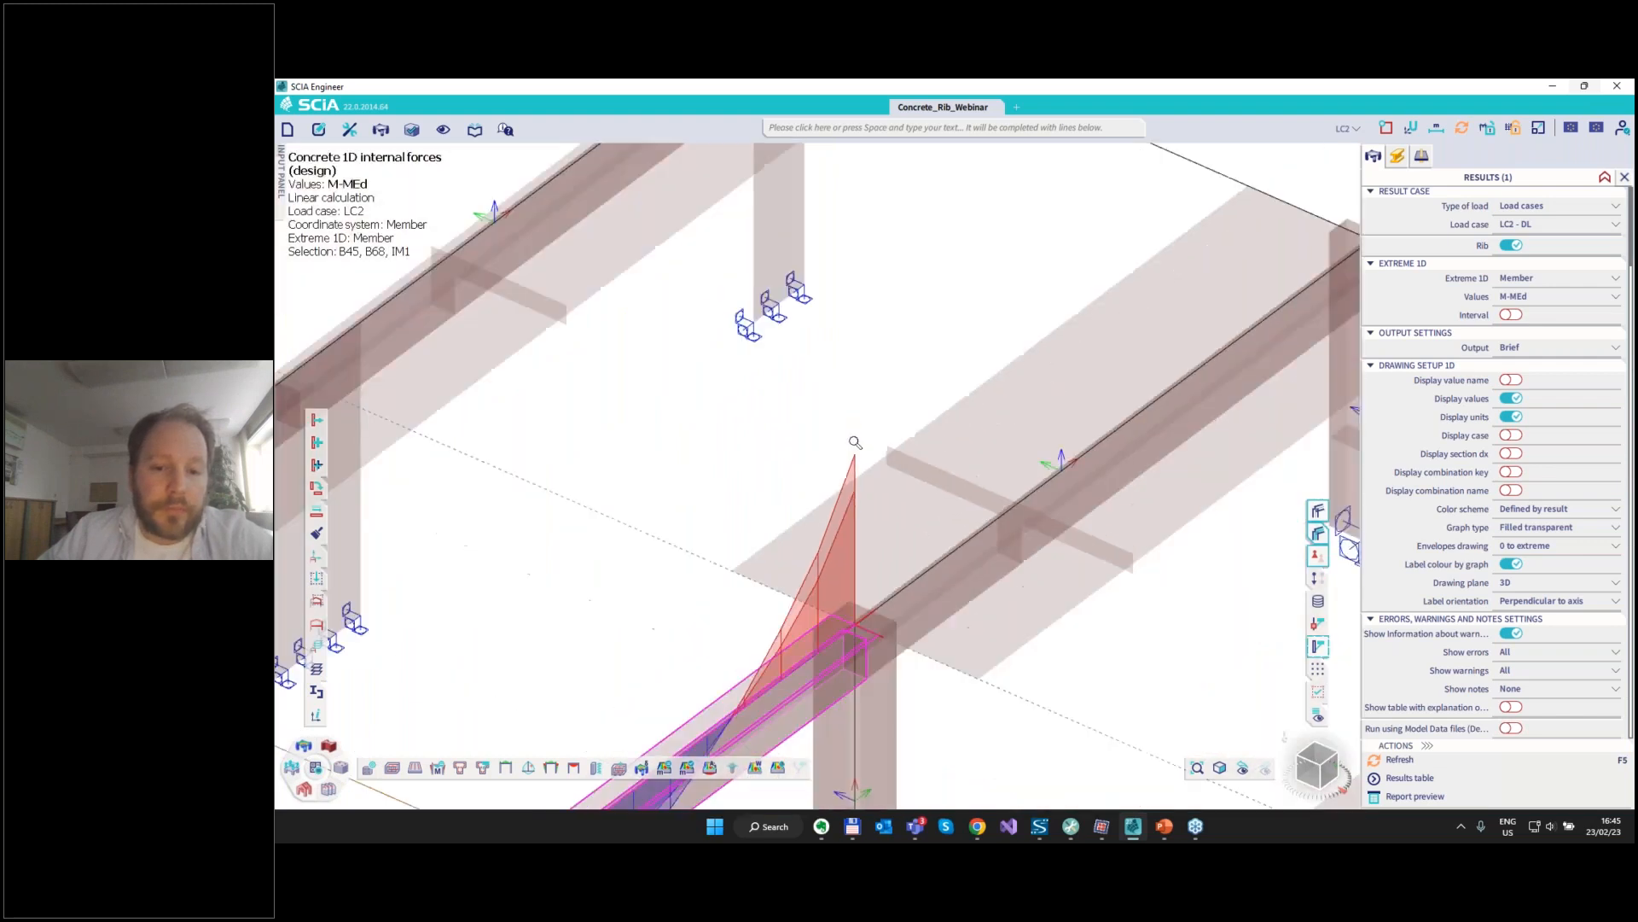
scroll(832, 452, down, 3)
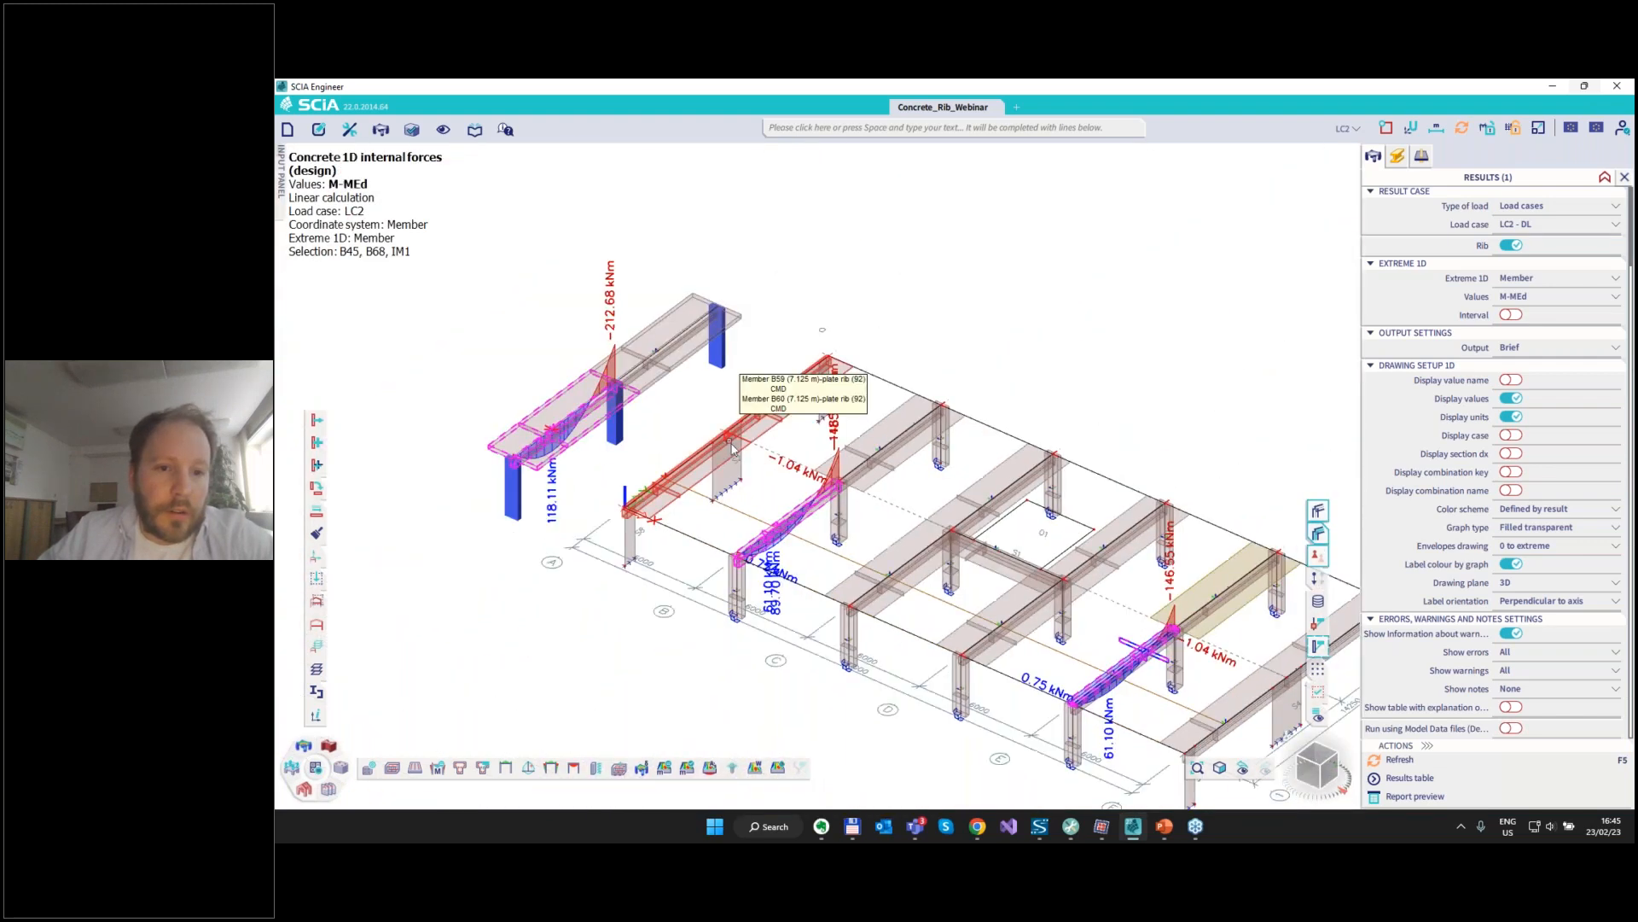
Display the required reinforcement As,ult from Reinforcement 1D design for B45, B68 and IM1.
click(483, 767)
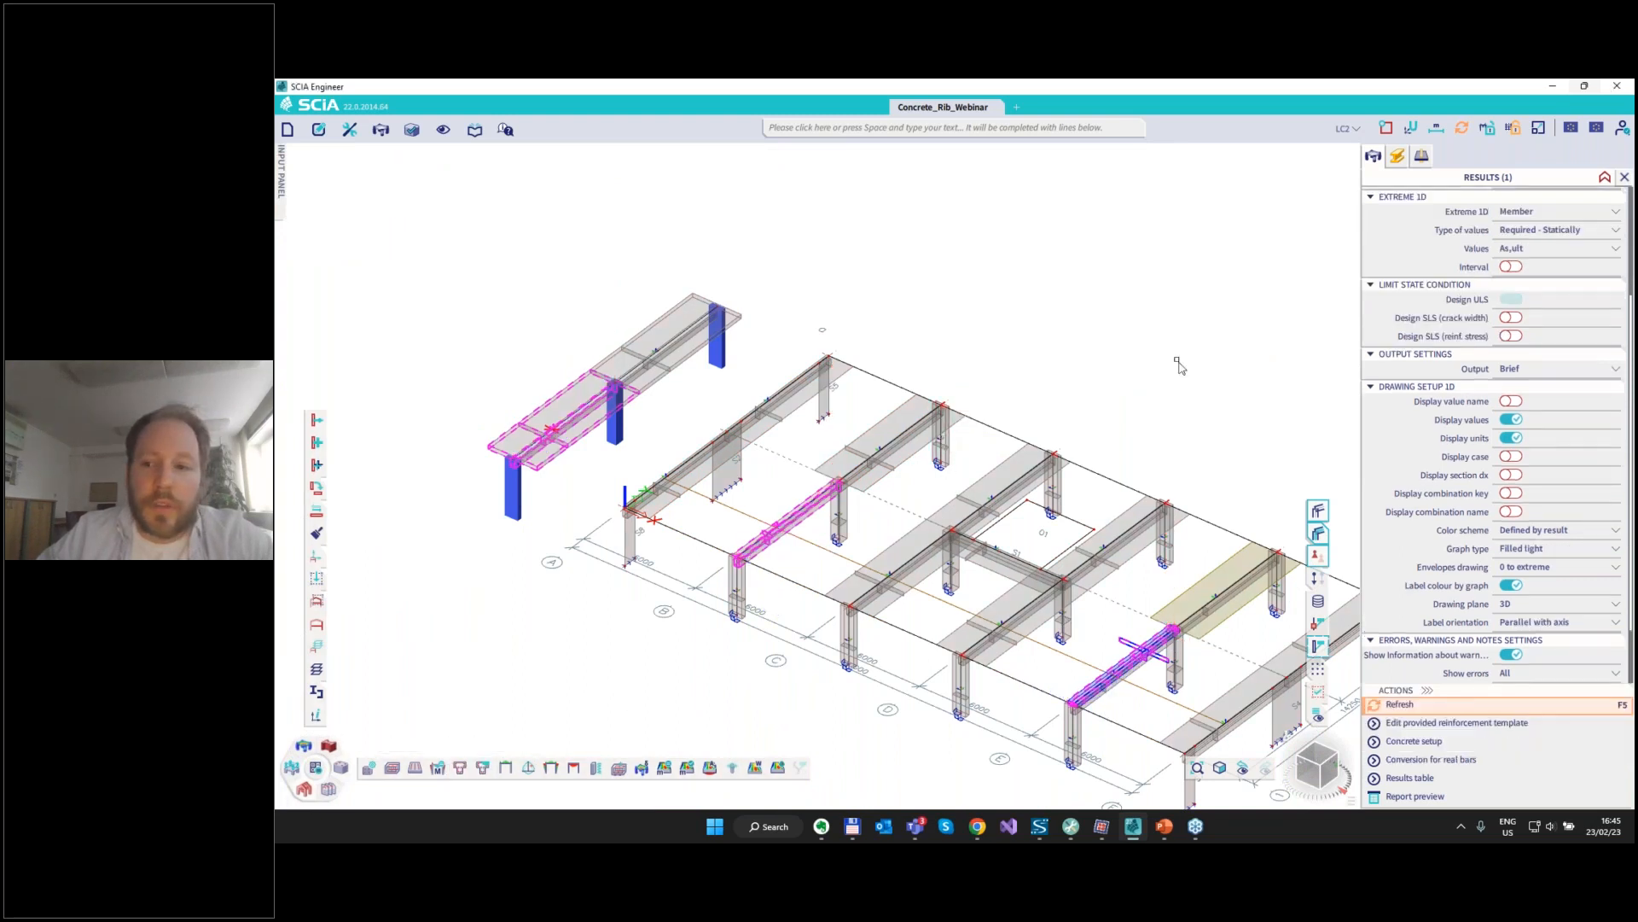
scroll(1421, 478, up, 3)
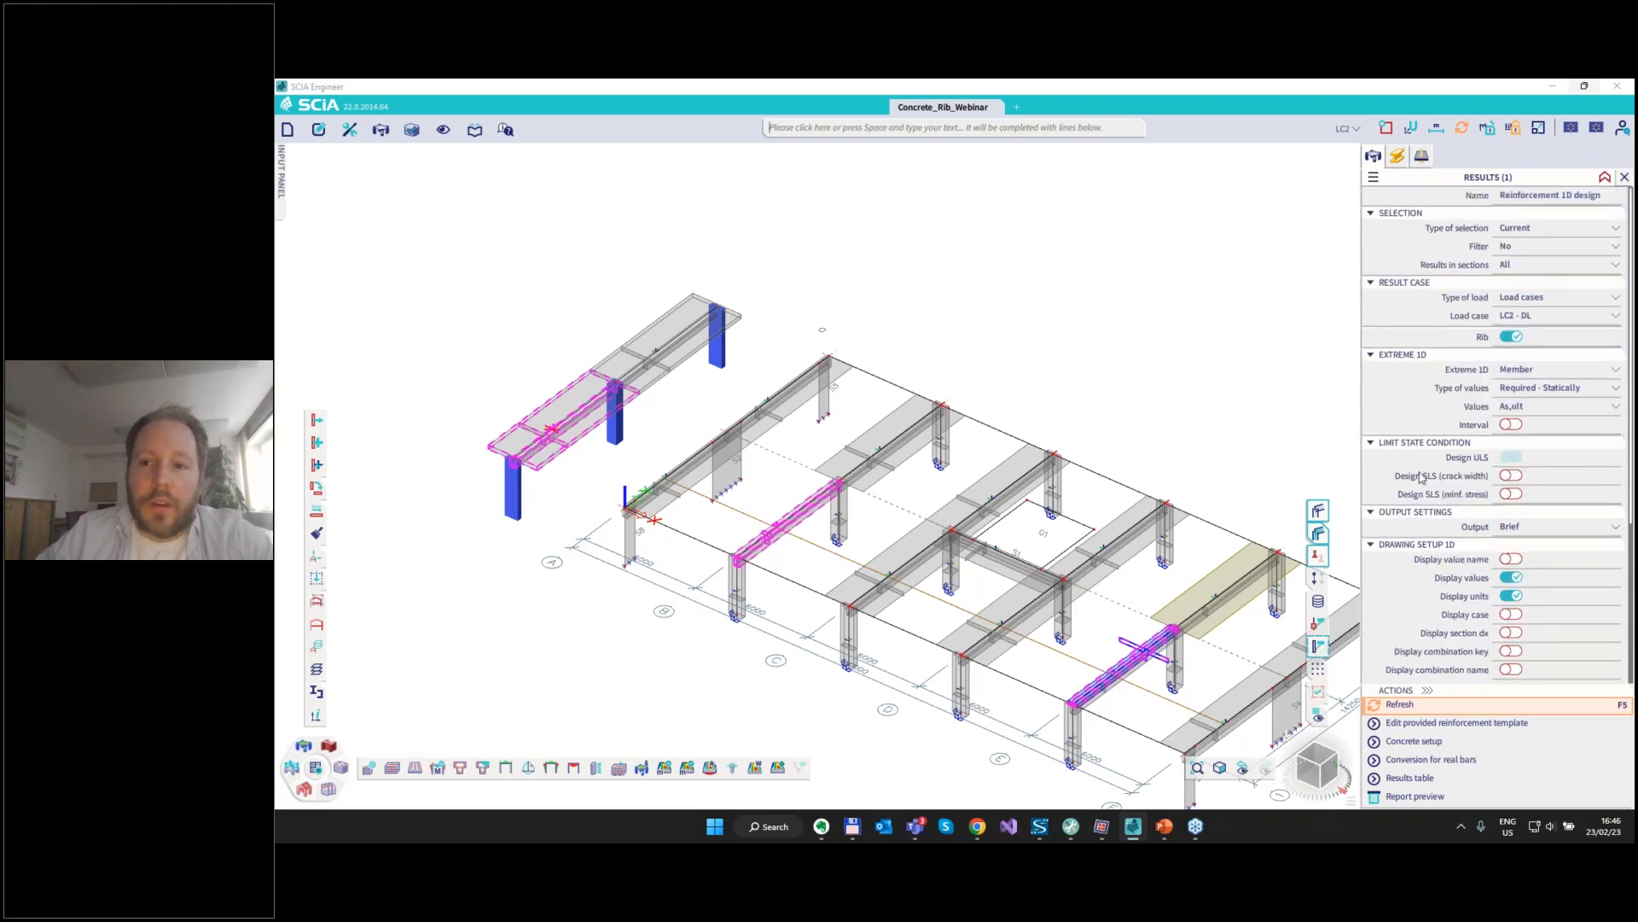
click(1400, 704)
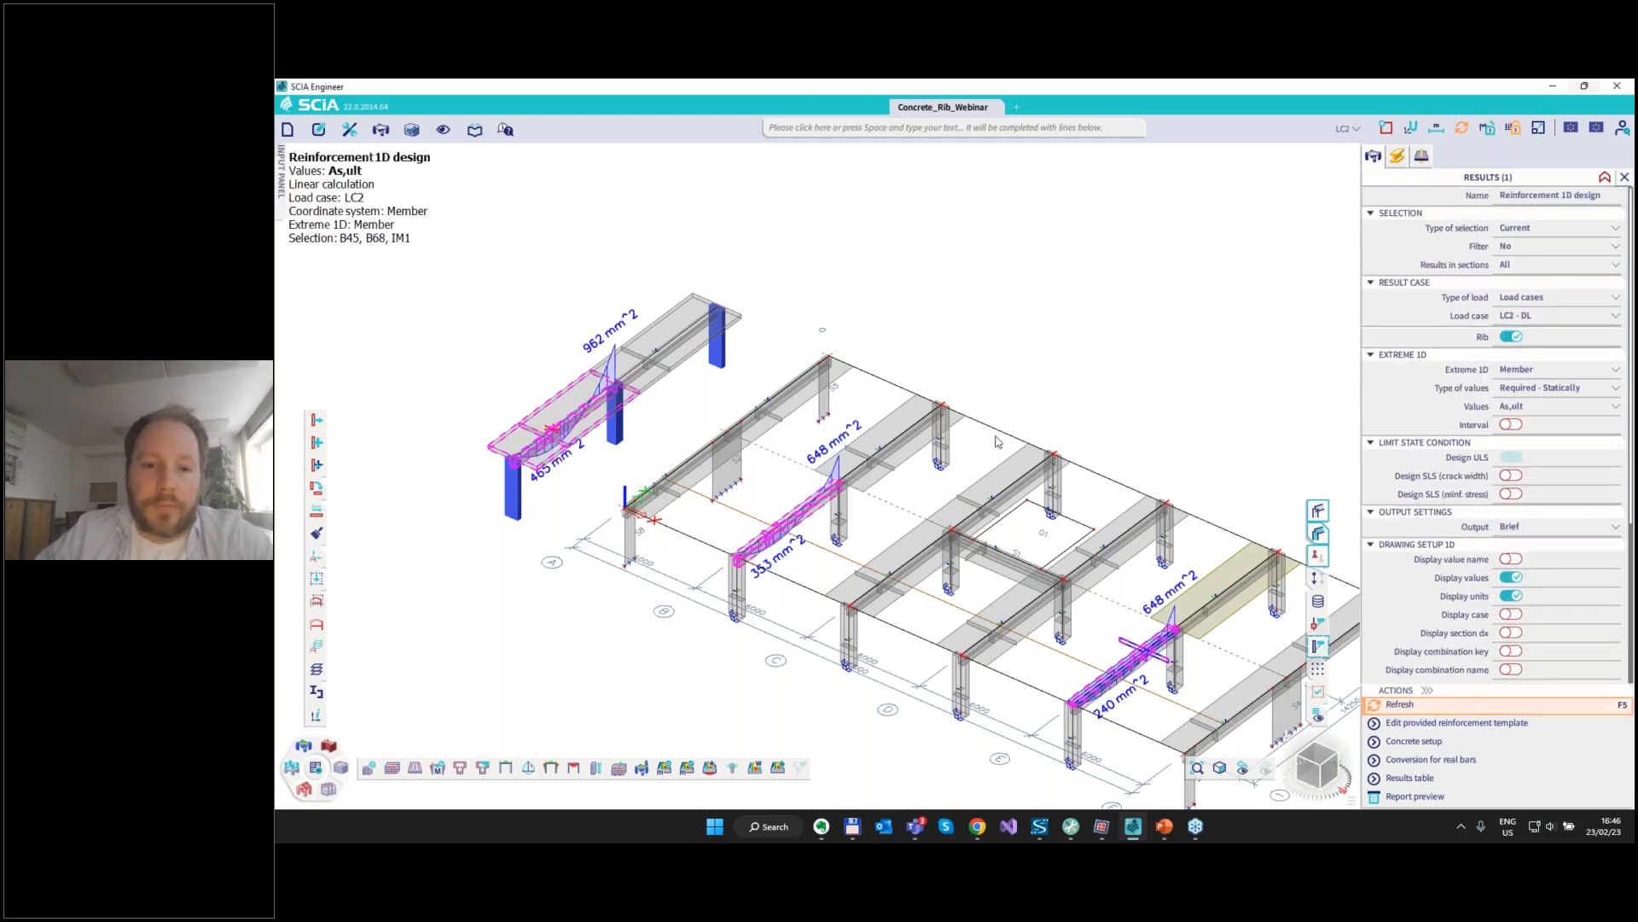
Disable running with Model Data files for the reinforcement design and refresh the As,ult results.
scroll(1524, 650, down, 5)
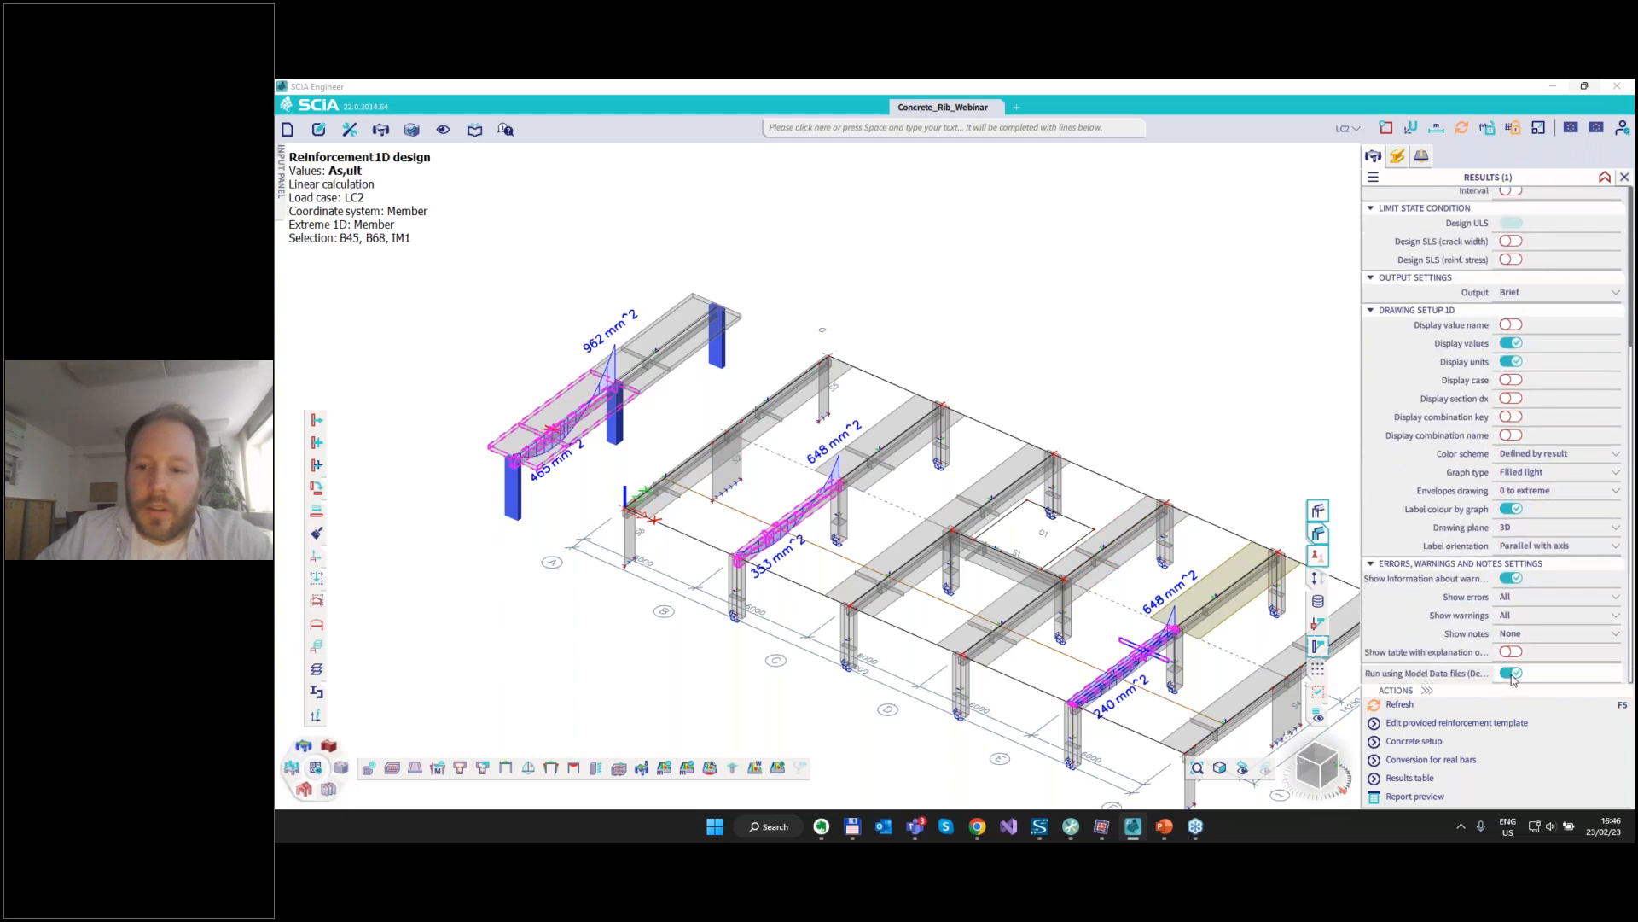
click(1510, 673)
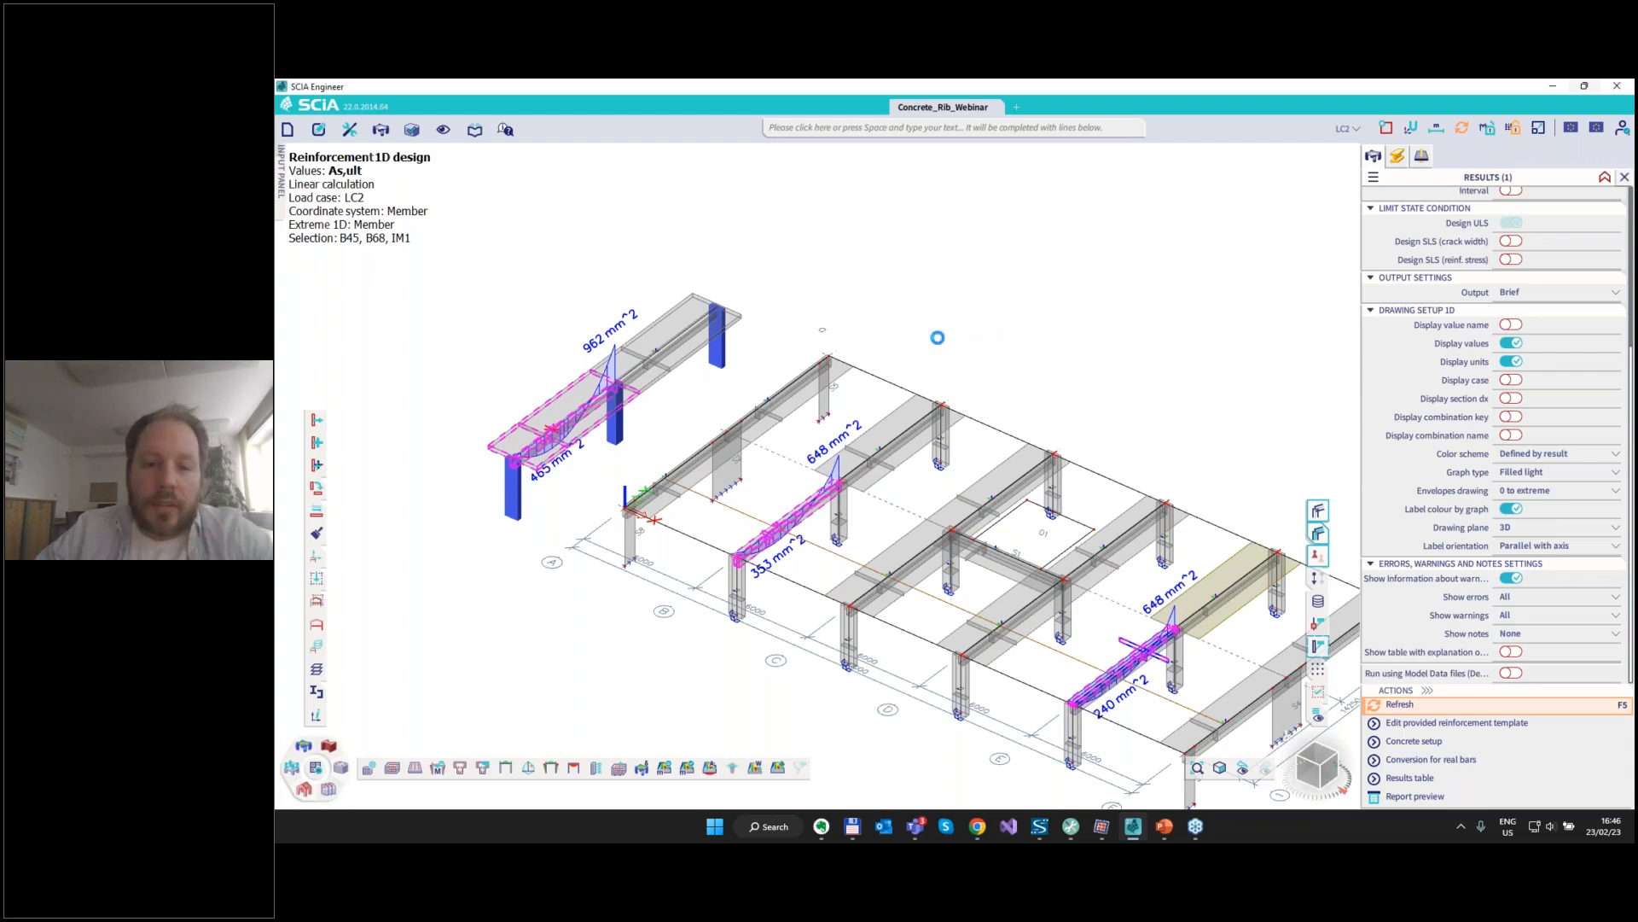
key(F5)
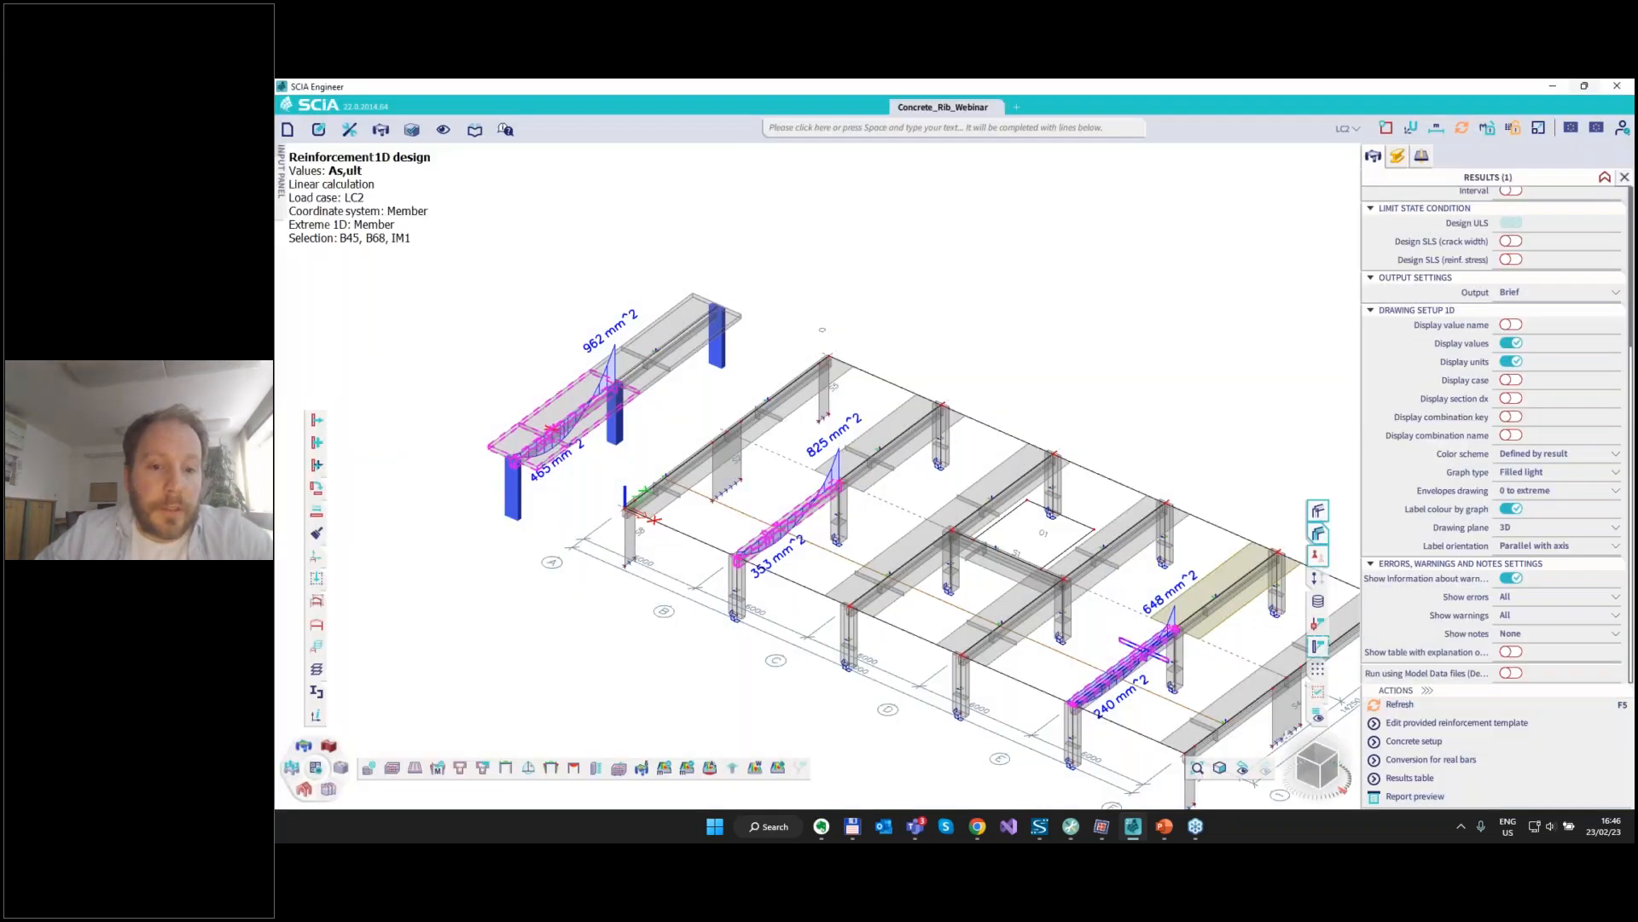
Compare the As,ult support reinforcement of rib B68, integration member IM1 and beam B45.
drag(823, 416, 867, 426)
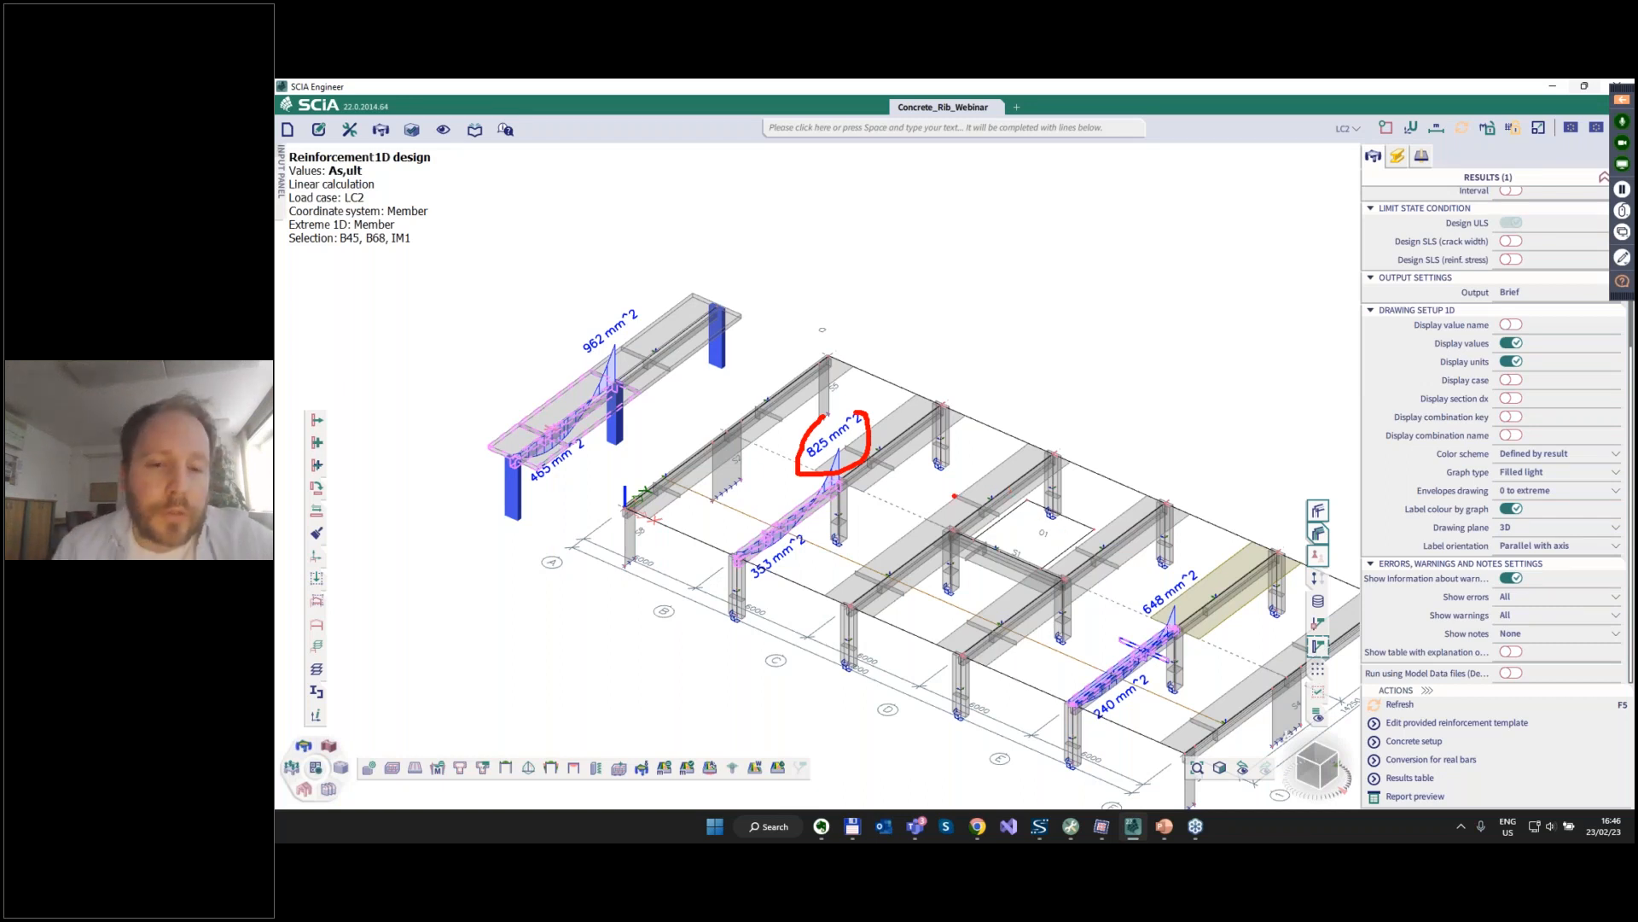
mouse_move(1161, 585)
mouse_down()
mouse_move(1142, 625)
mouse_move(1174, 602)
mouse_up()
drag(574, 329, 641, 341)
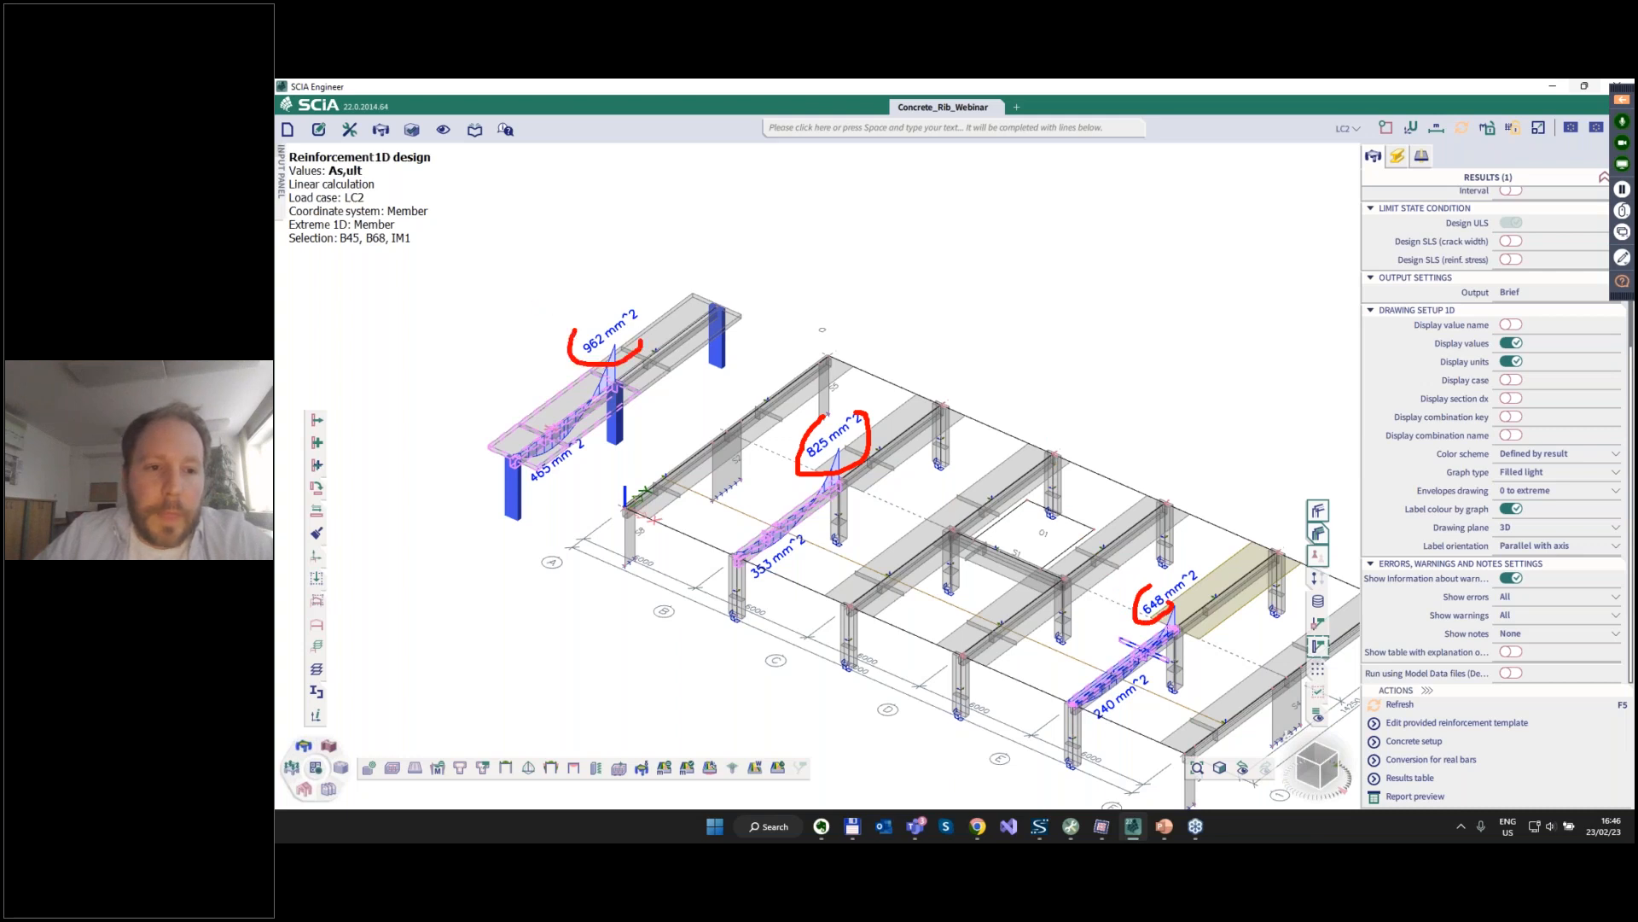
key(Escape)
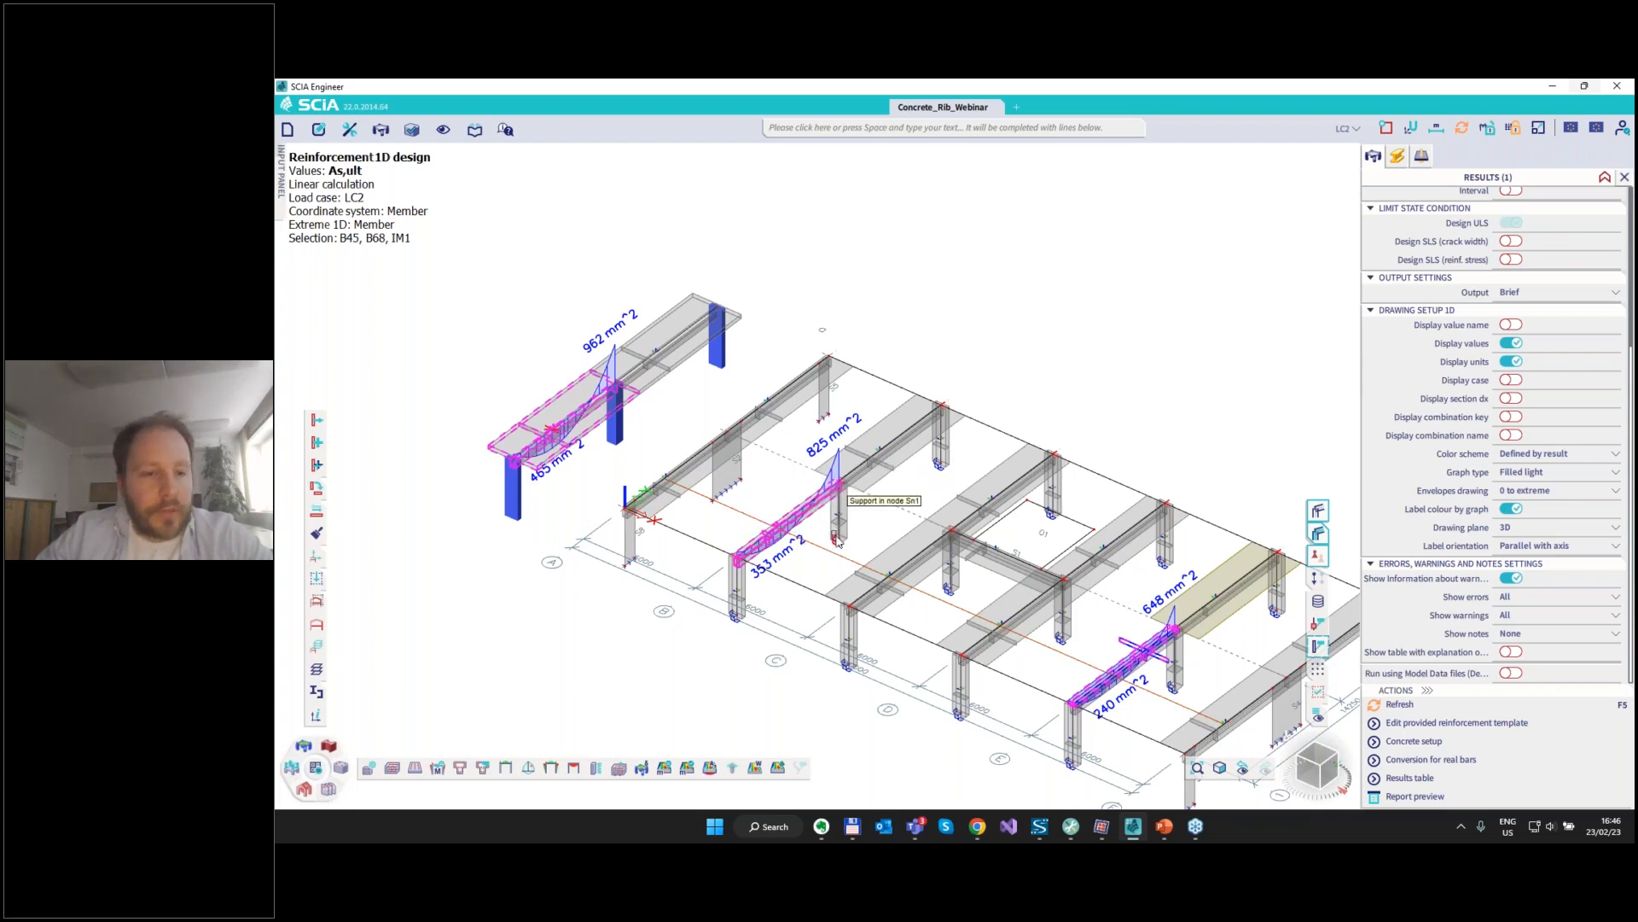
Enable the axial force NEd in IM1's concrete 1D data and recalculate As,ult for IM1, B68 and B45.
click(1126, 642)
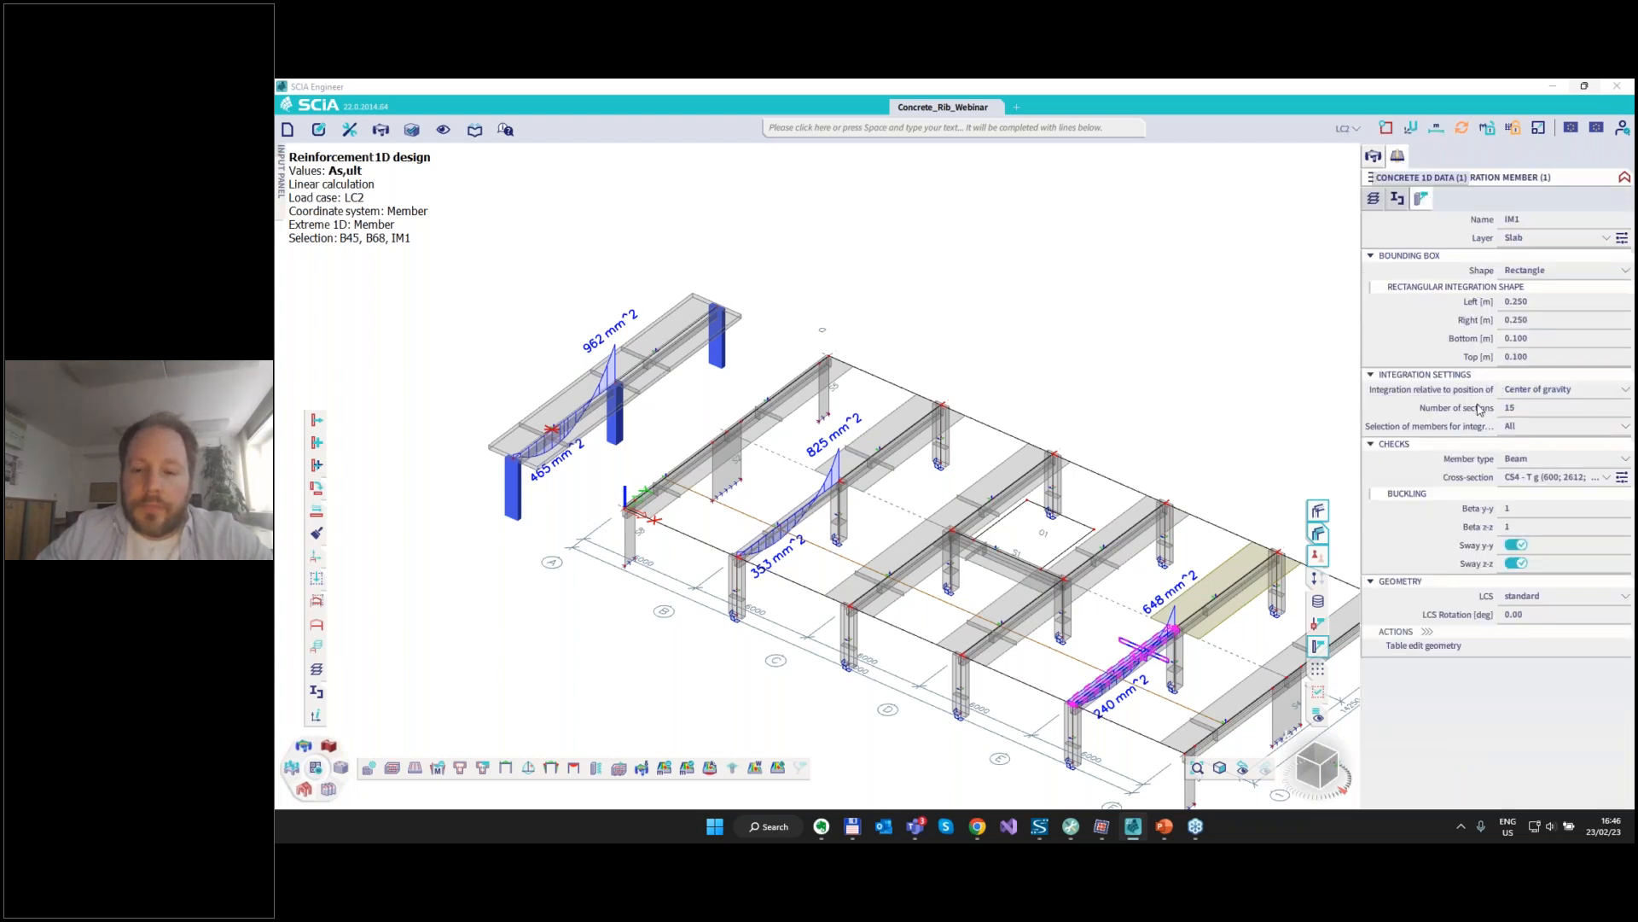
click(1515, 618)
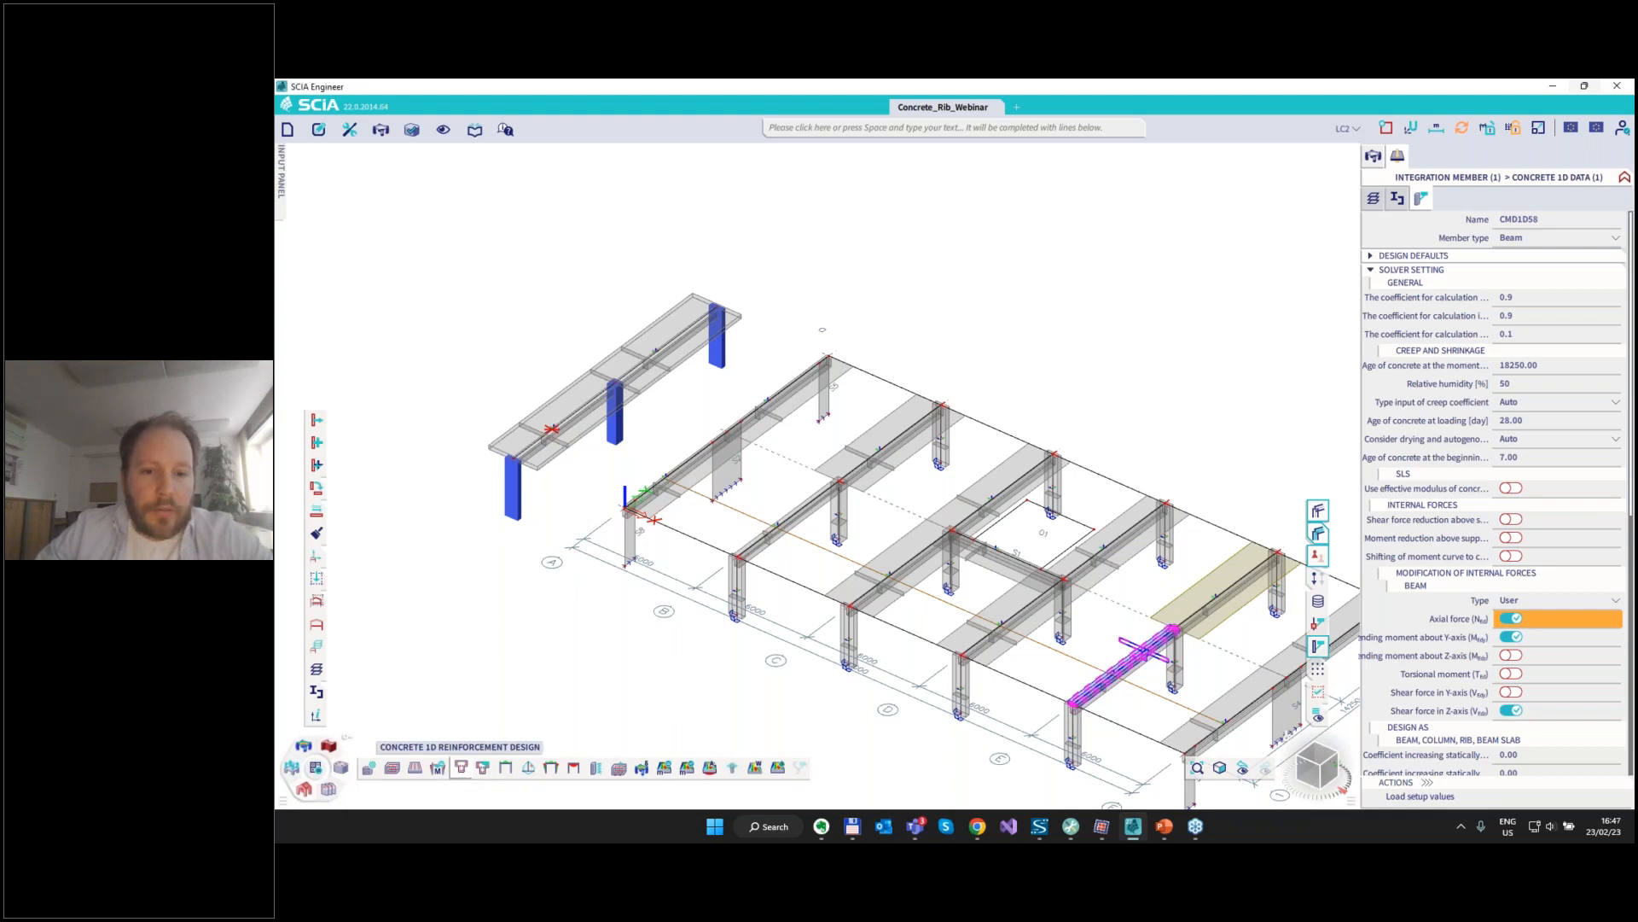
click(460, 767)
click(777, 536)
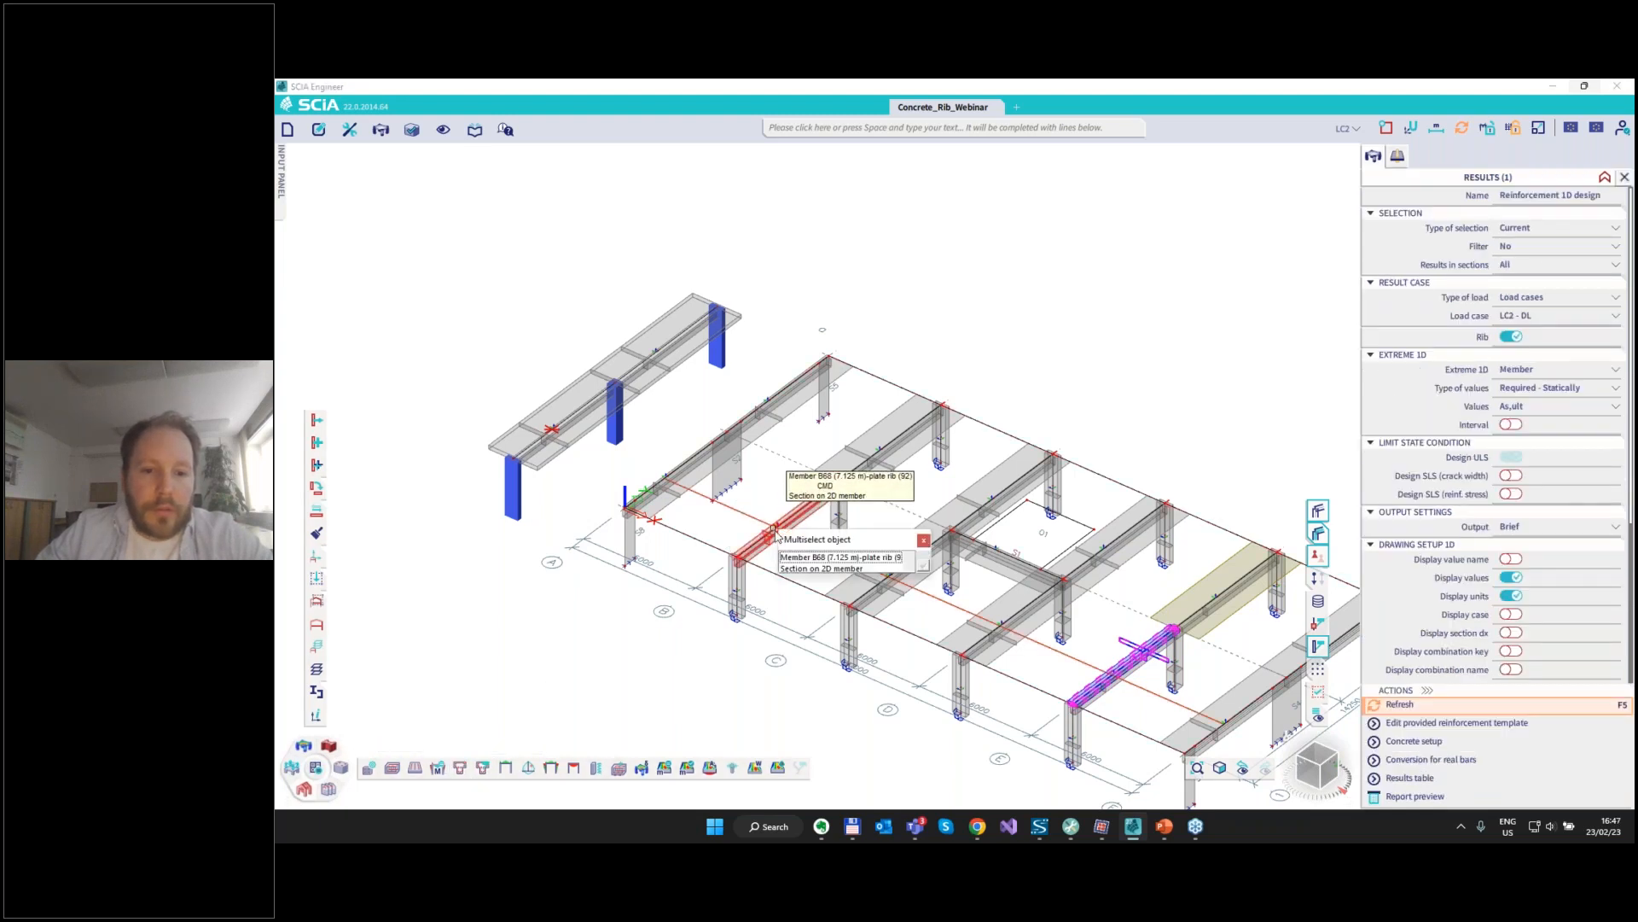
click(923, 567)
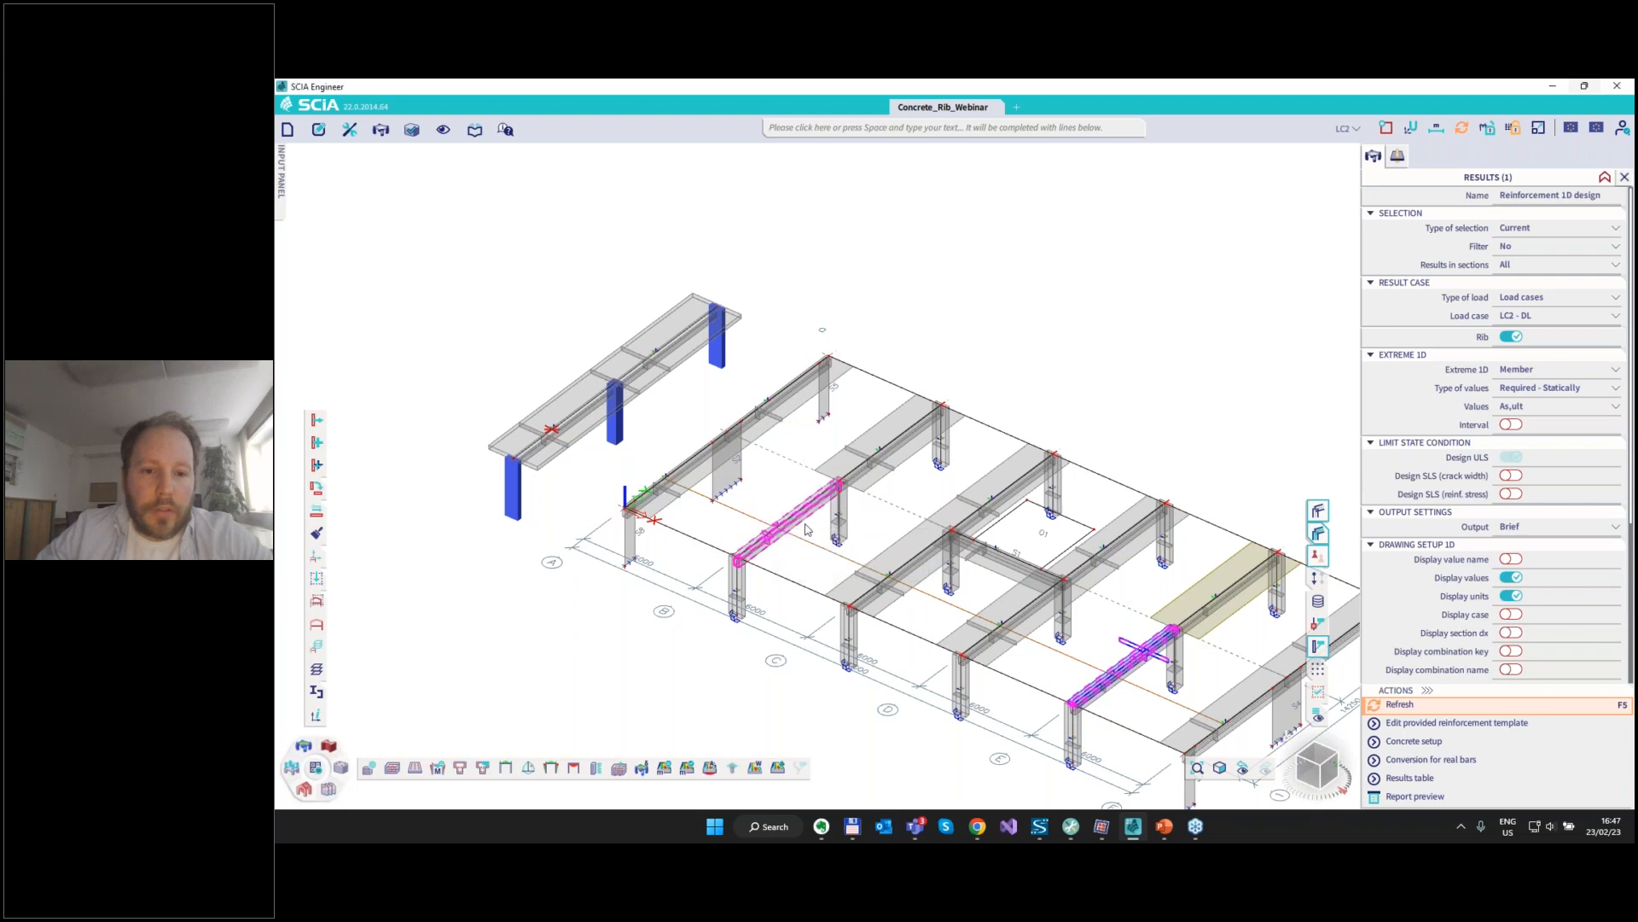
click(585, 440)
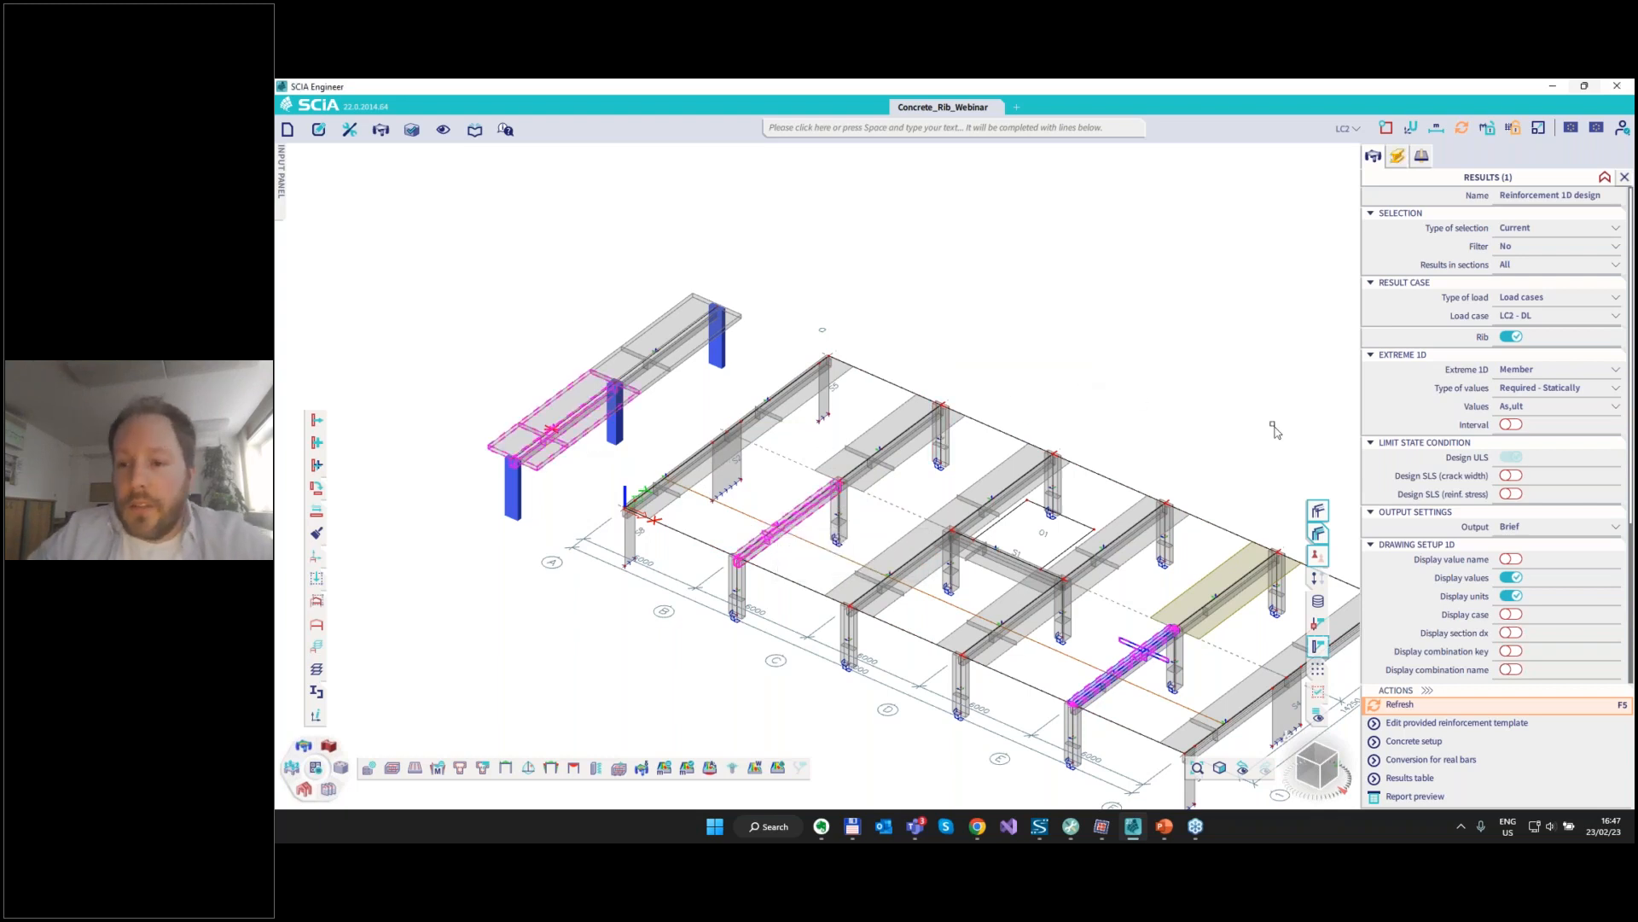
click(1400, 705)
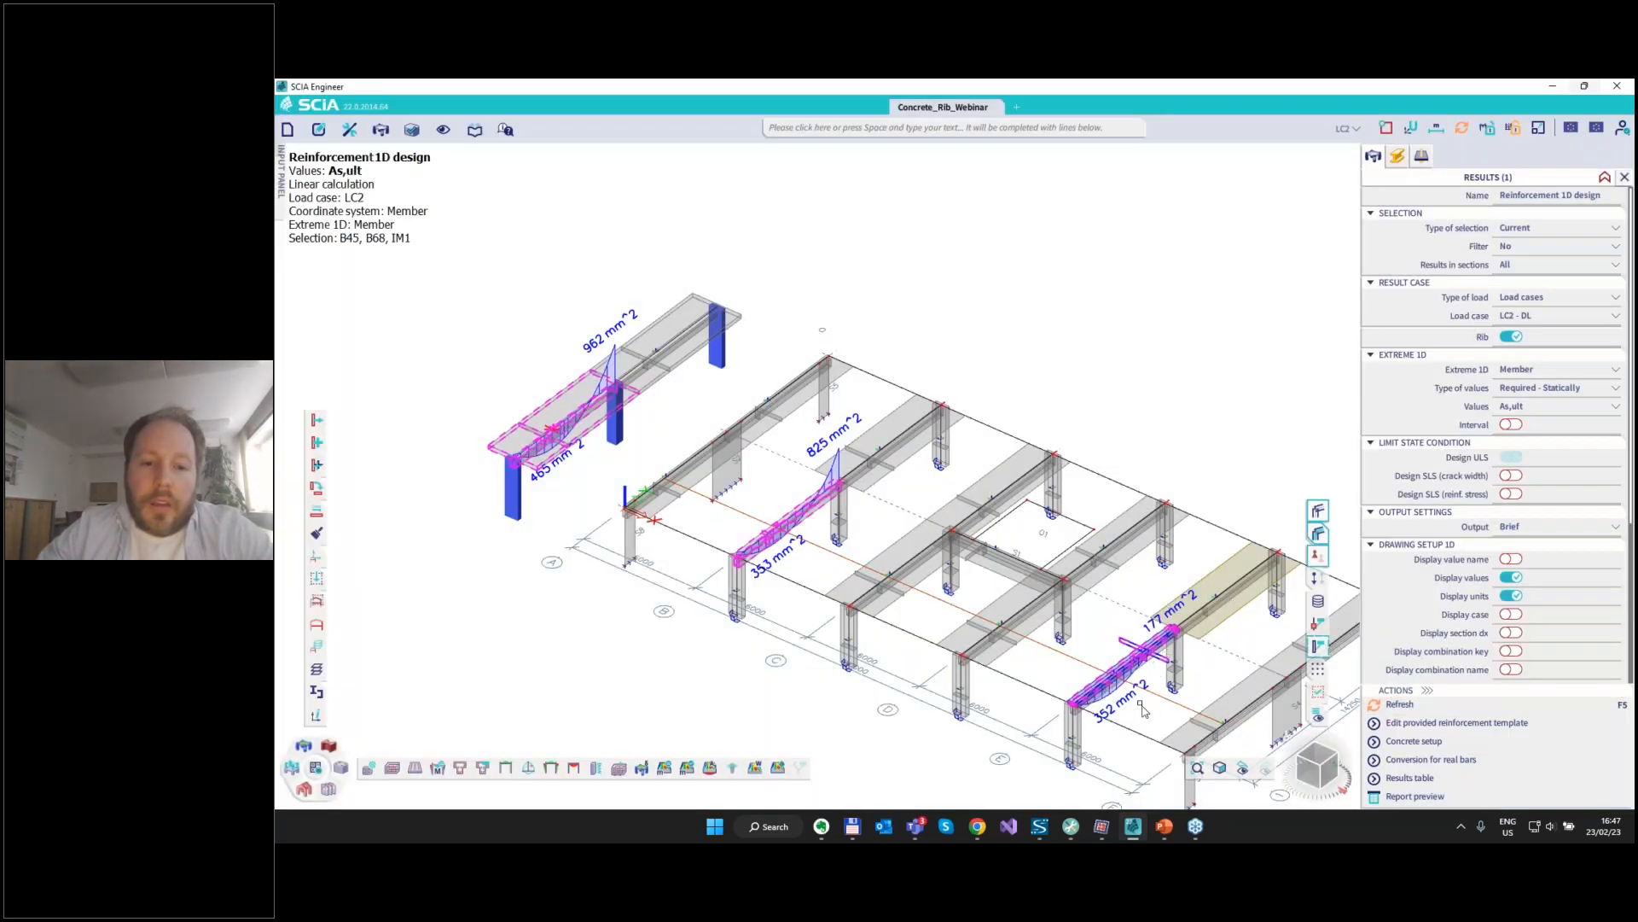
Examine the recalculated As,ult support and span reinforcement of integration member IM1.
middle_drag(1102, 686, 957, 624)
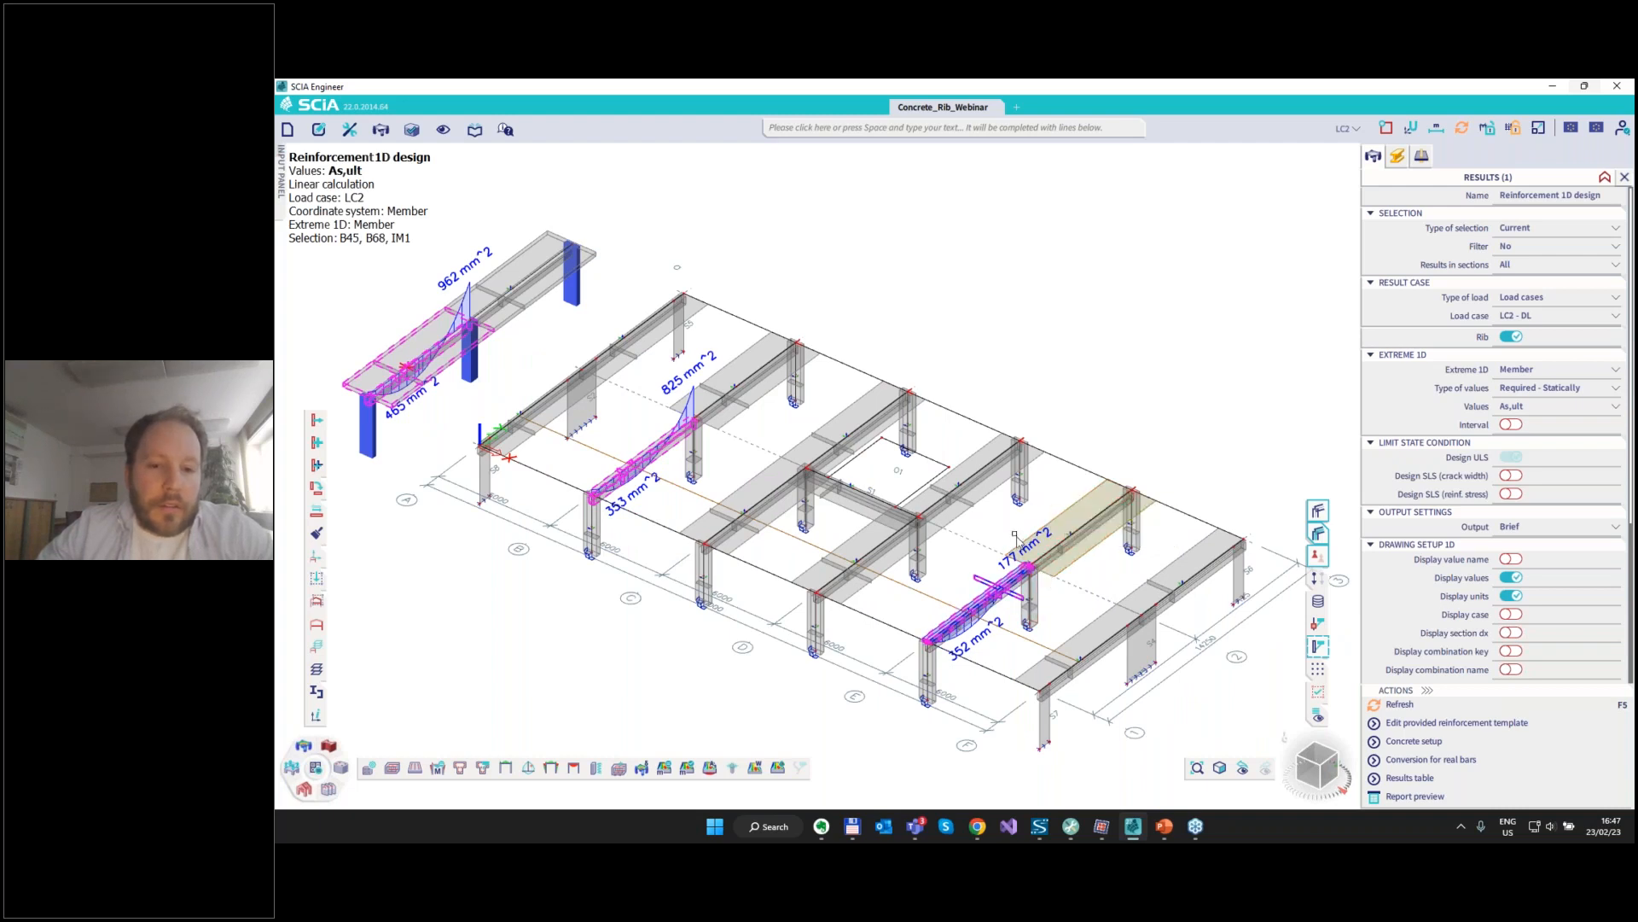
key(ctrl+2)
mouse_move(1005, 534)
mouse_down()
mouse_move(992, 574)
mouse_move(1069, 534)
mouse_move(1027, 516)
mouse_up()
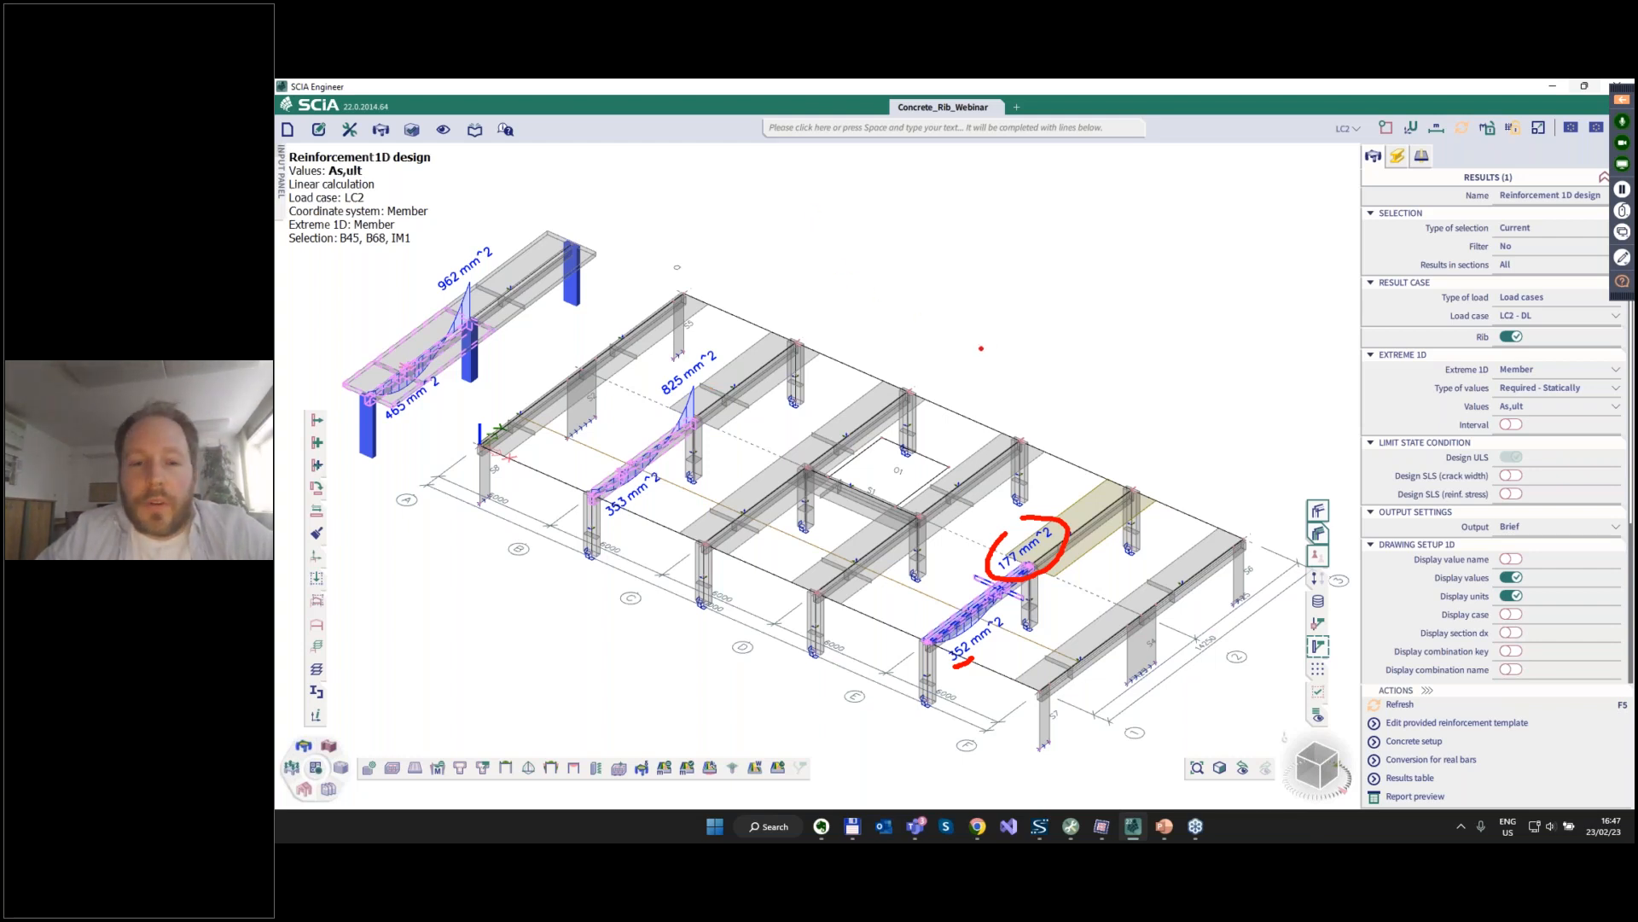
key(Escape)
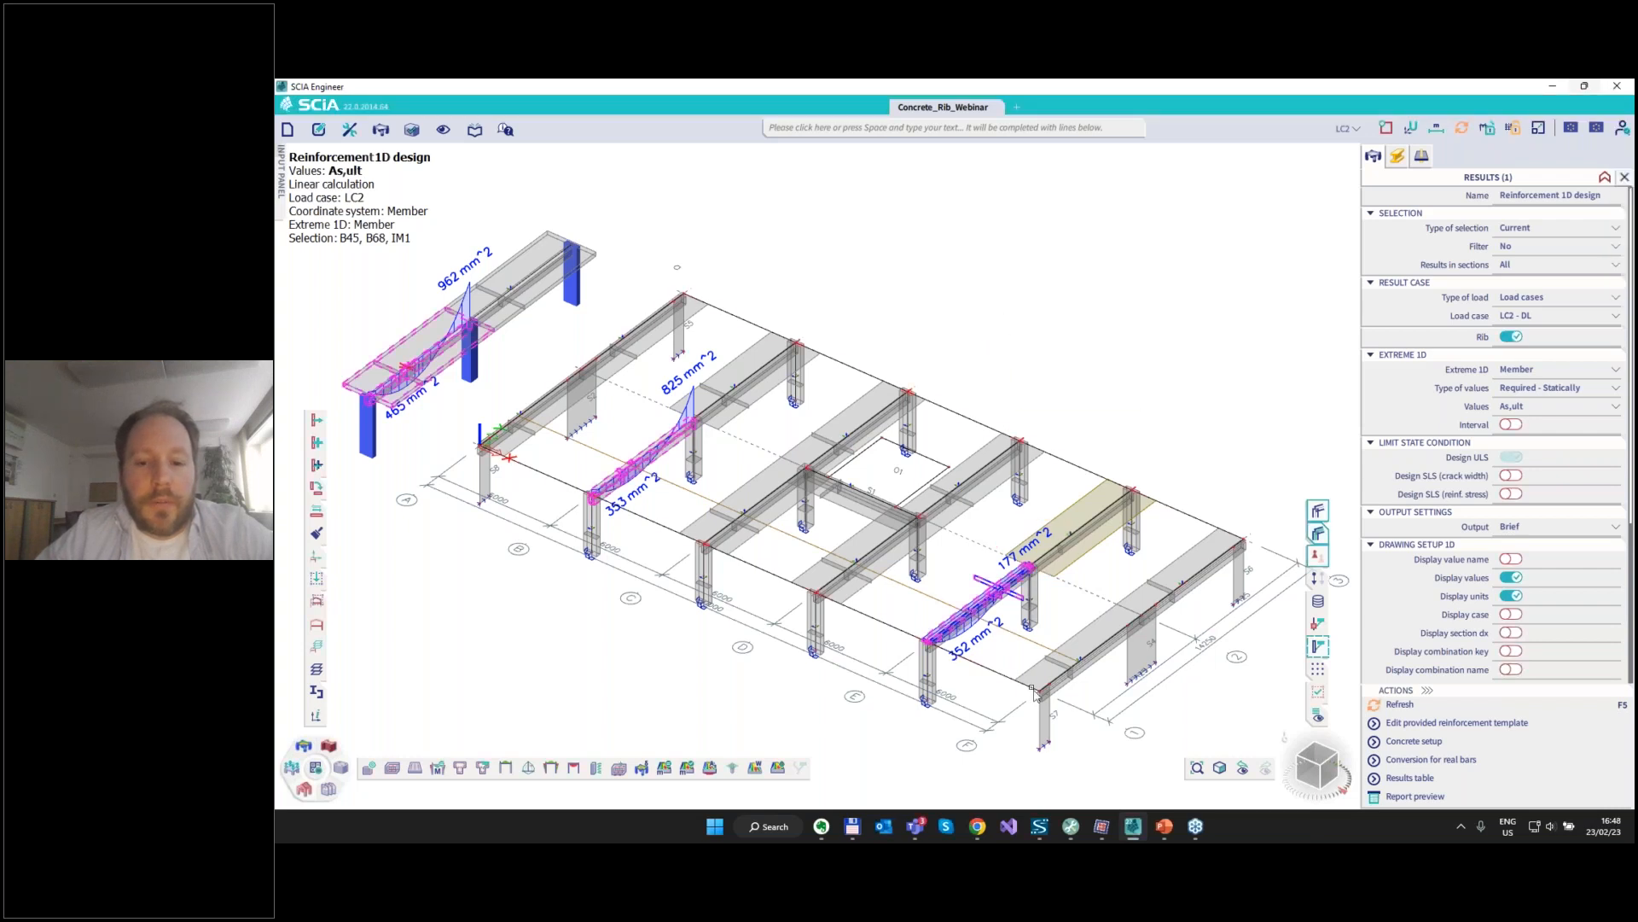
Switch to the PowerPoint slide show and go back to the slide on effective width for the integration of internal forces.
mouse_move(1165, 831)
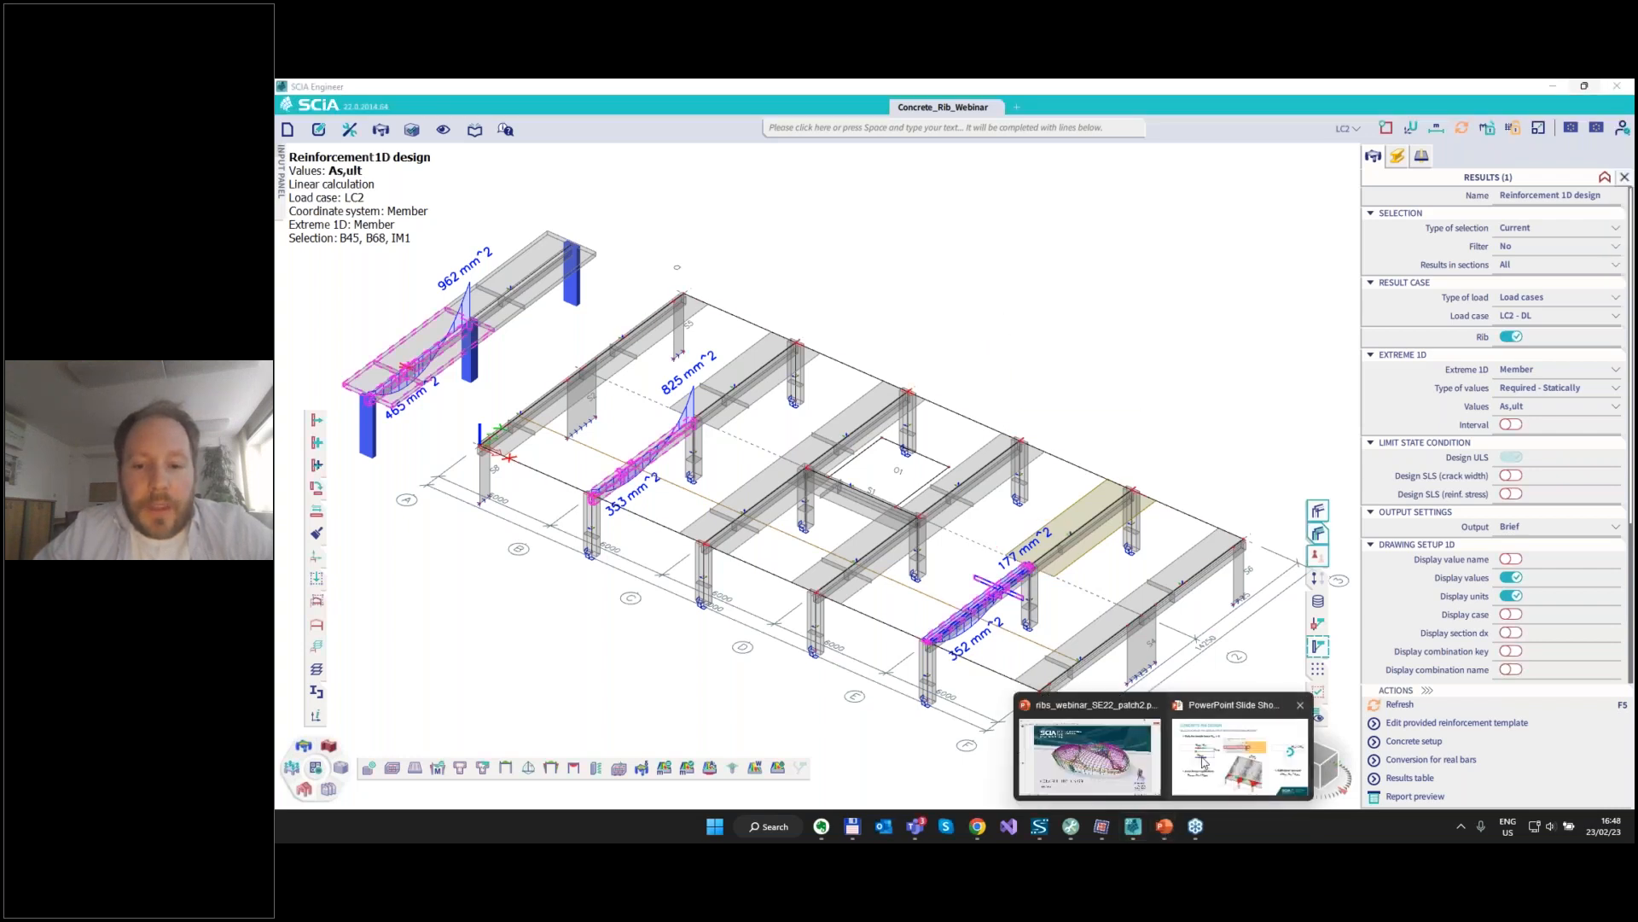
click(1239, 755)
click(752, 534)
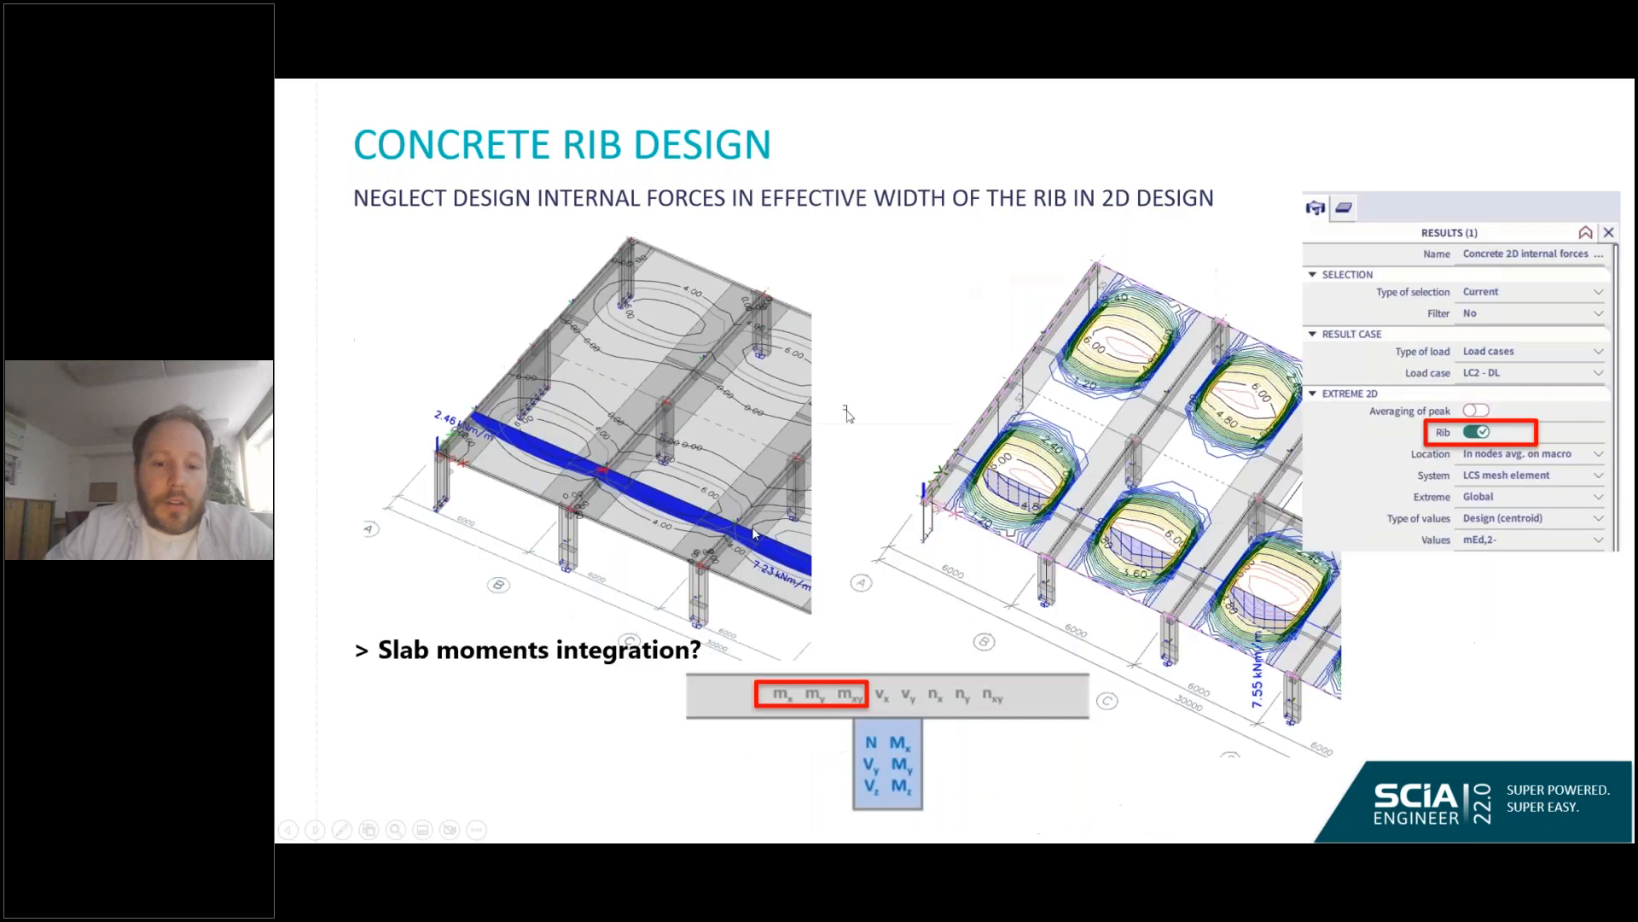
key(Left)
key(Left)
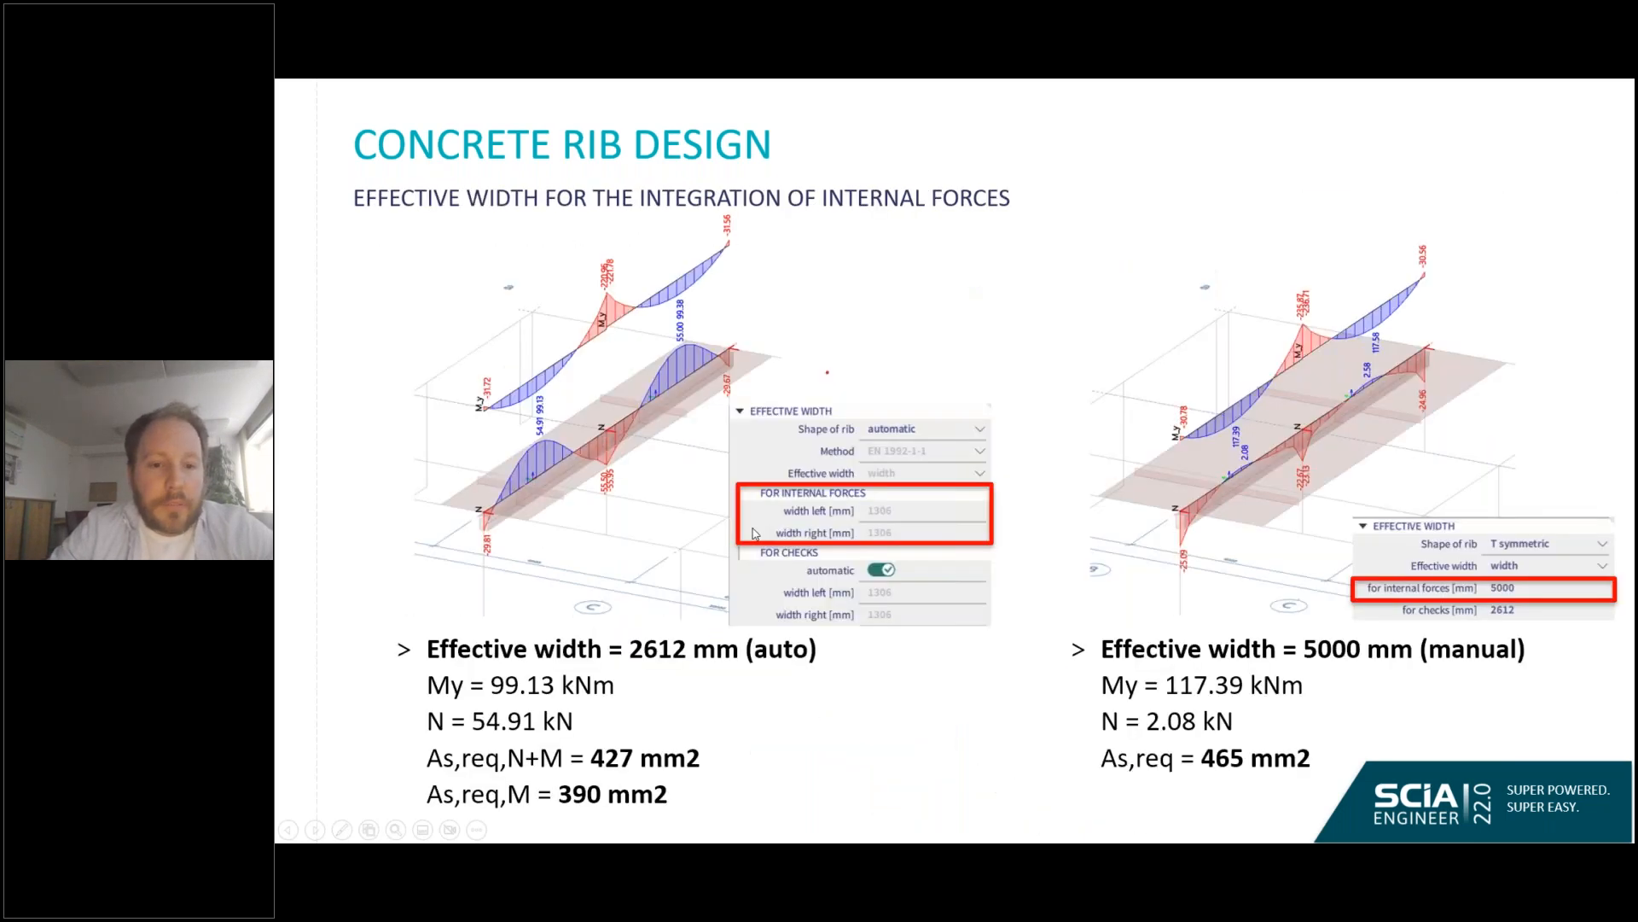
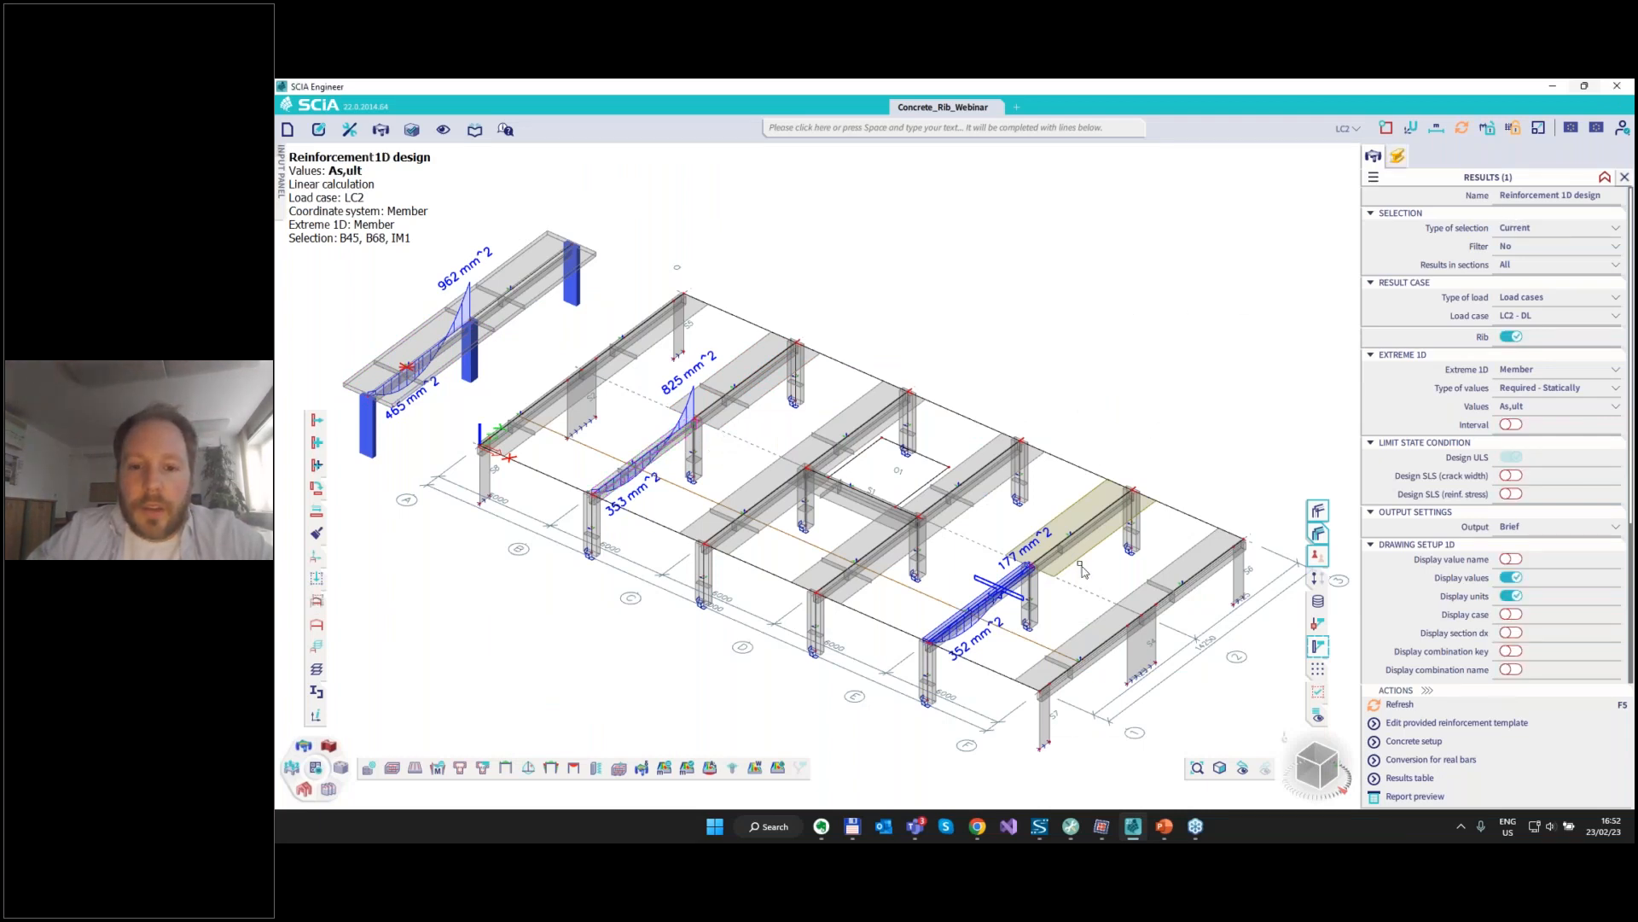
Delete integration member IM1 and the adjacent integration strip, along with the two ribs on the same line.
click(1024, 602)
key(Delete)
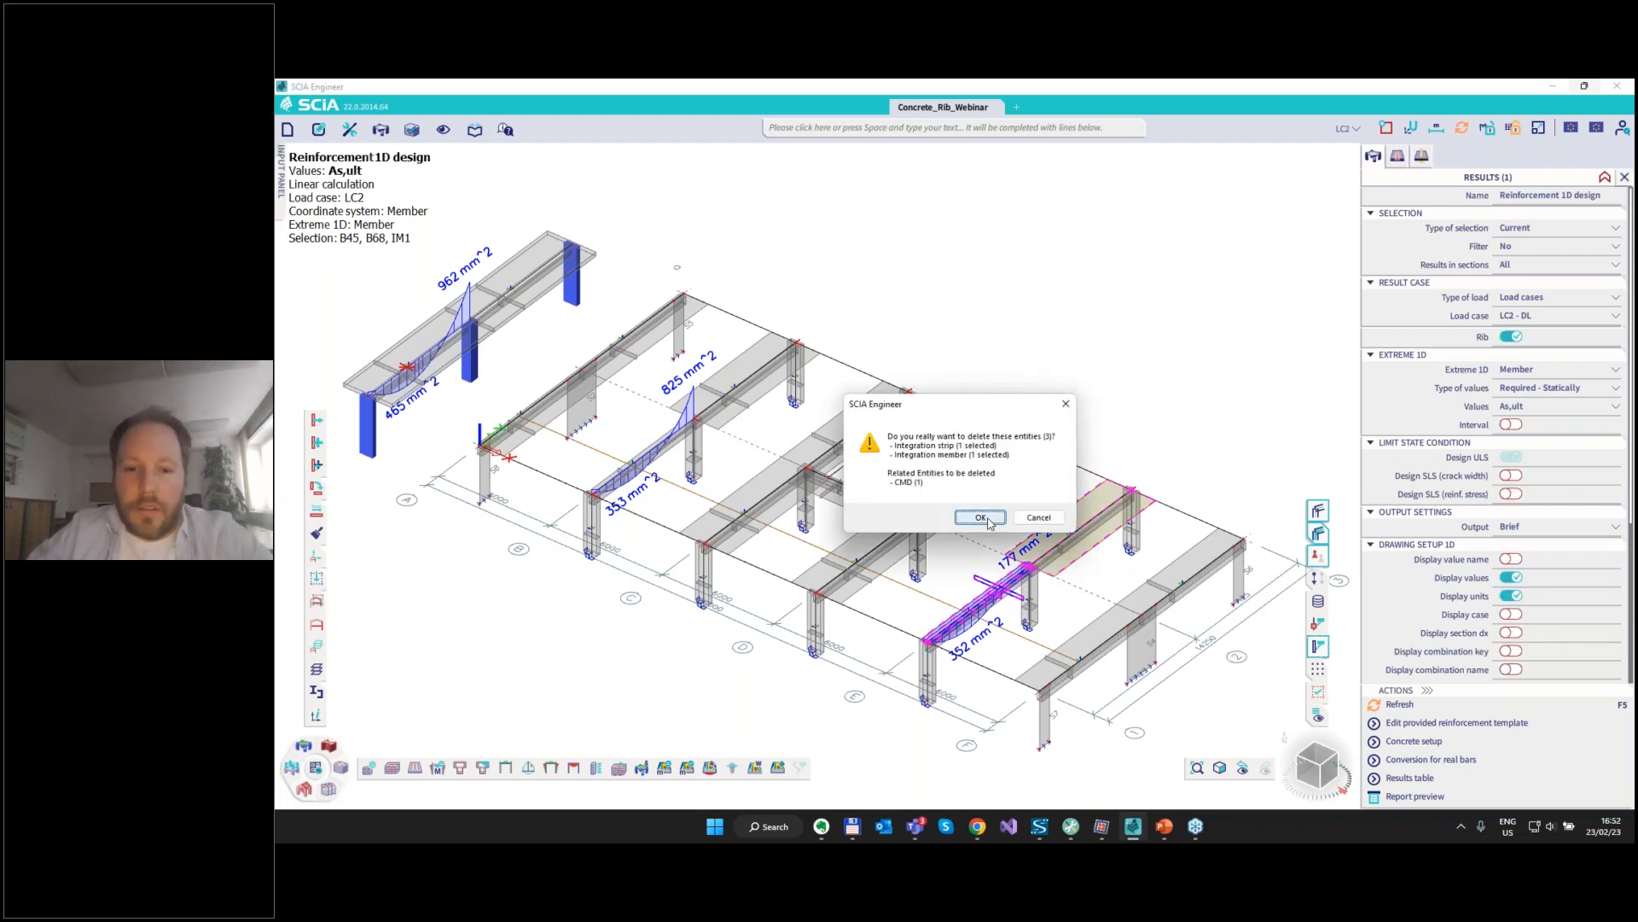
click(981, 517)
click(1065, 548)
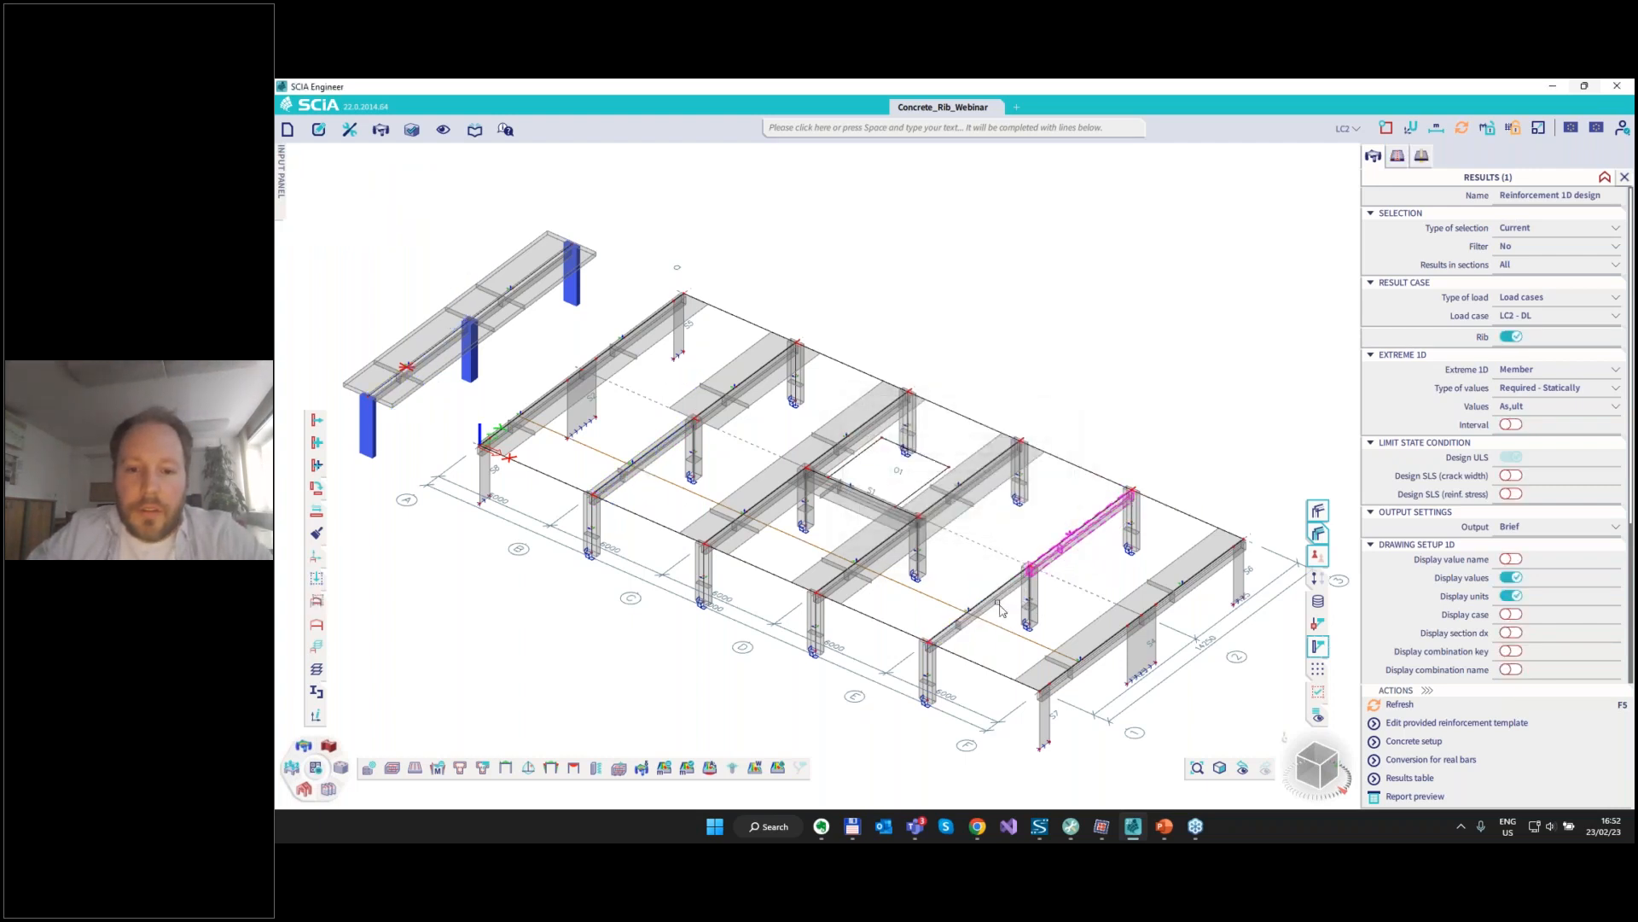
click(1002, 610)
key(Delete)
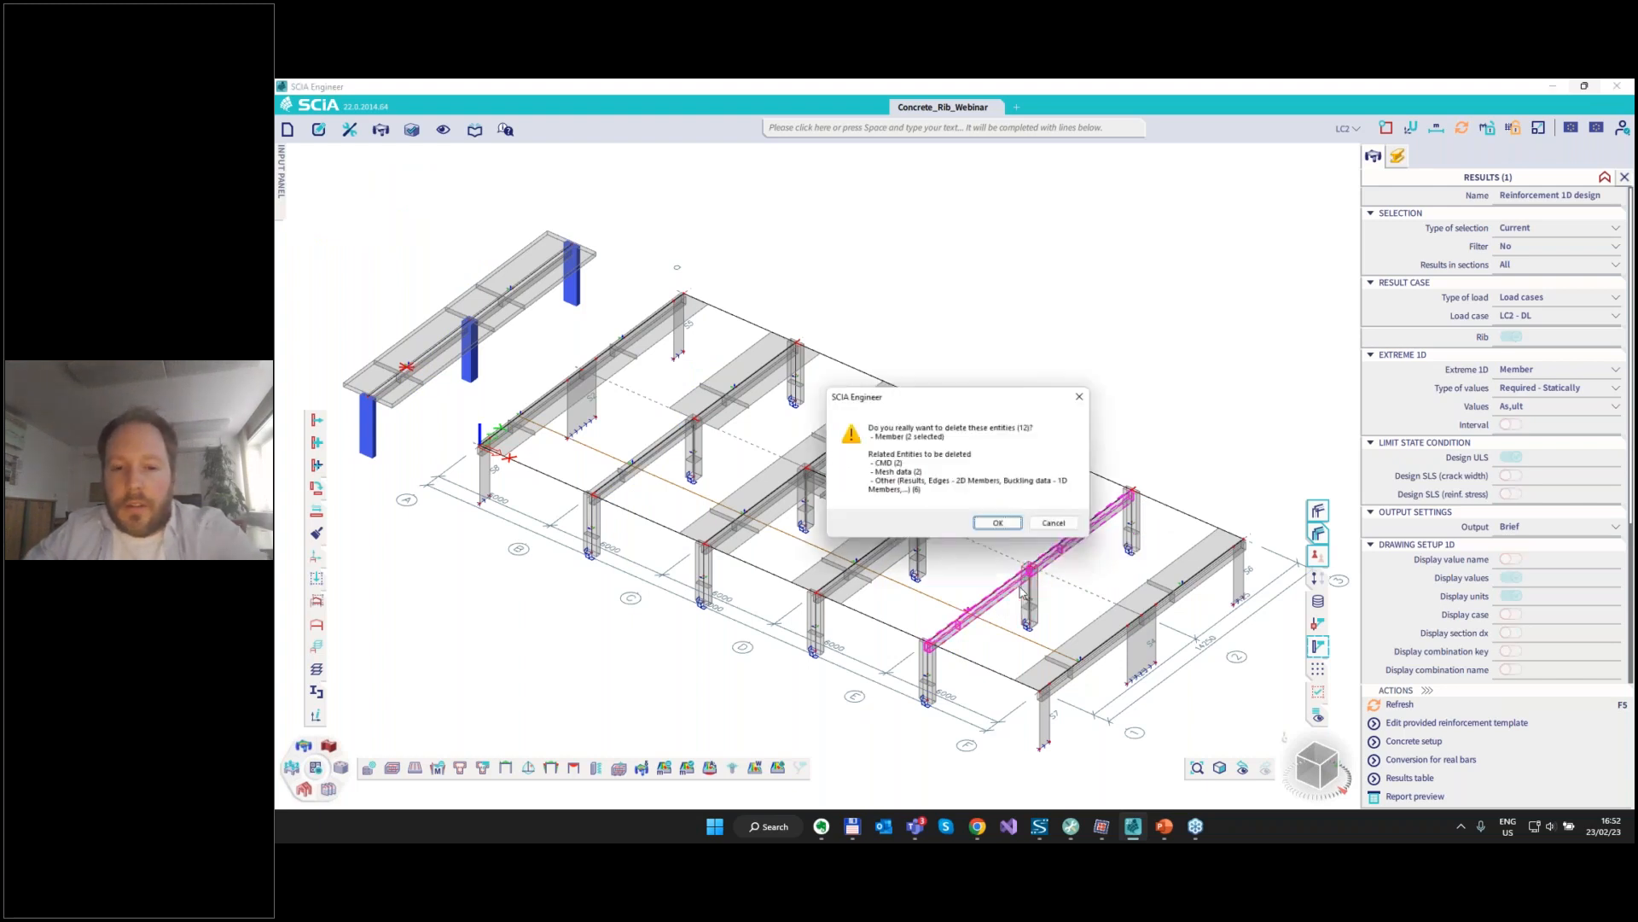
click(1002, 526)
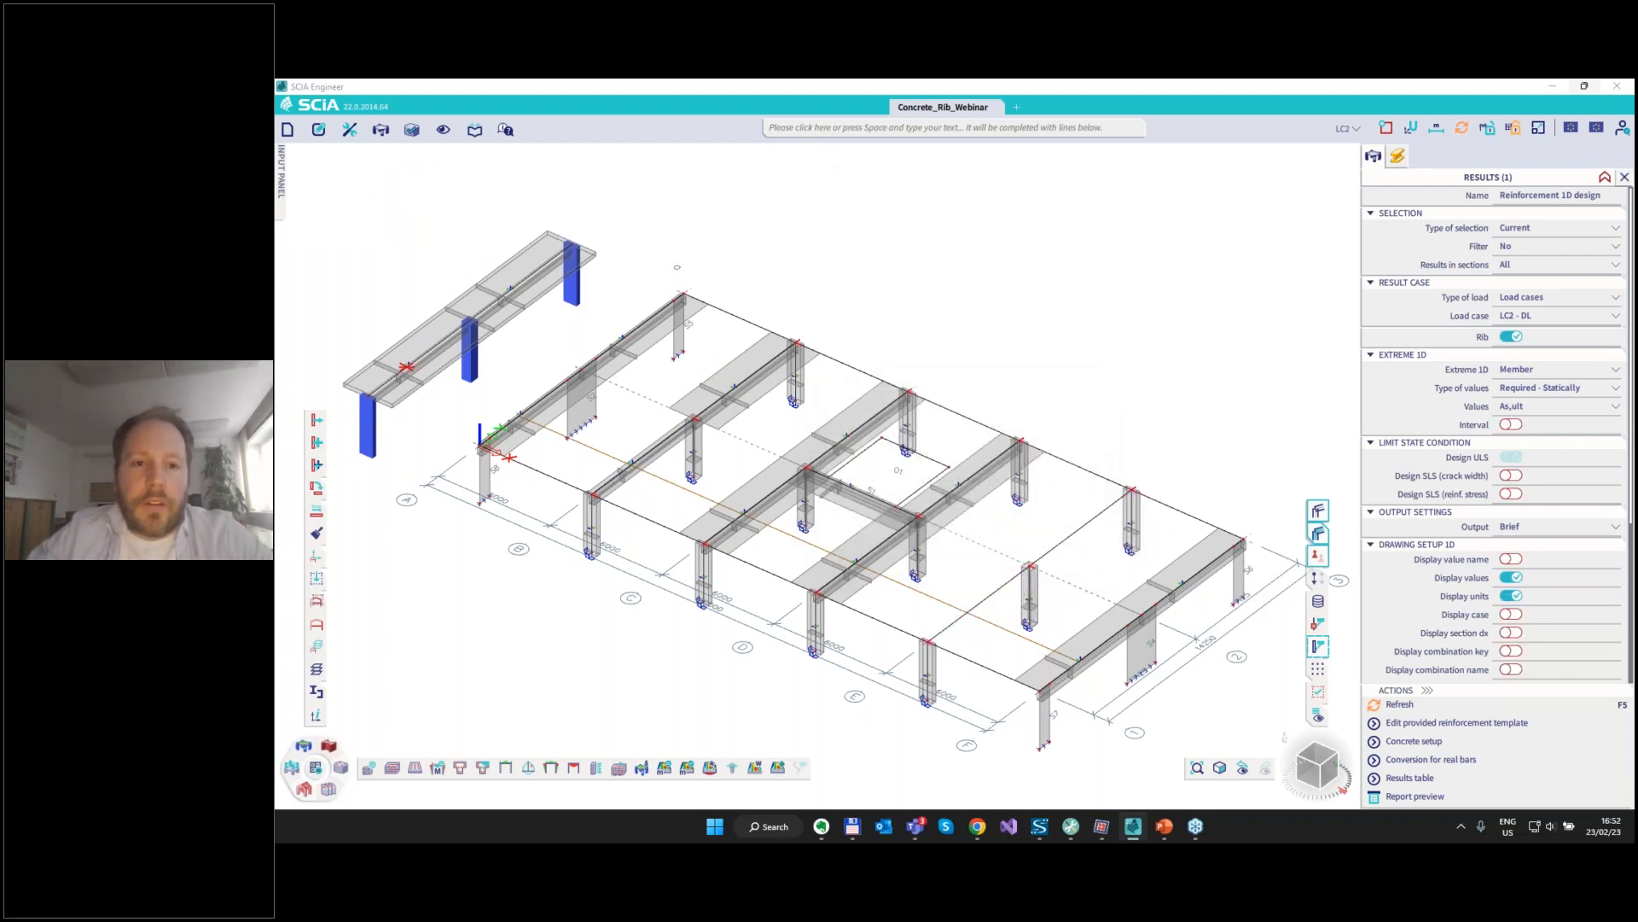
Insert plate rib B70 with cross-section CS2 Rectangle (400; 250) in the slab, running continuously across both spans where the ribs were deleted.
click(815, 129)
text(Ribbed slab)
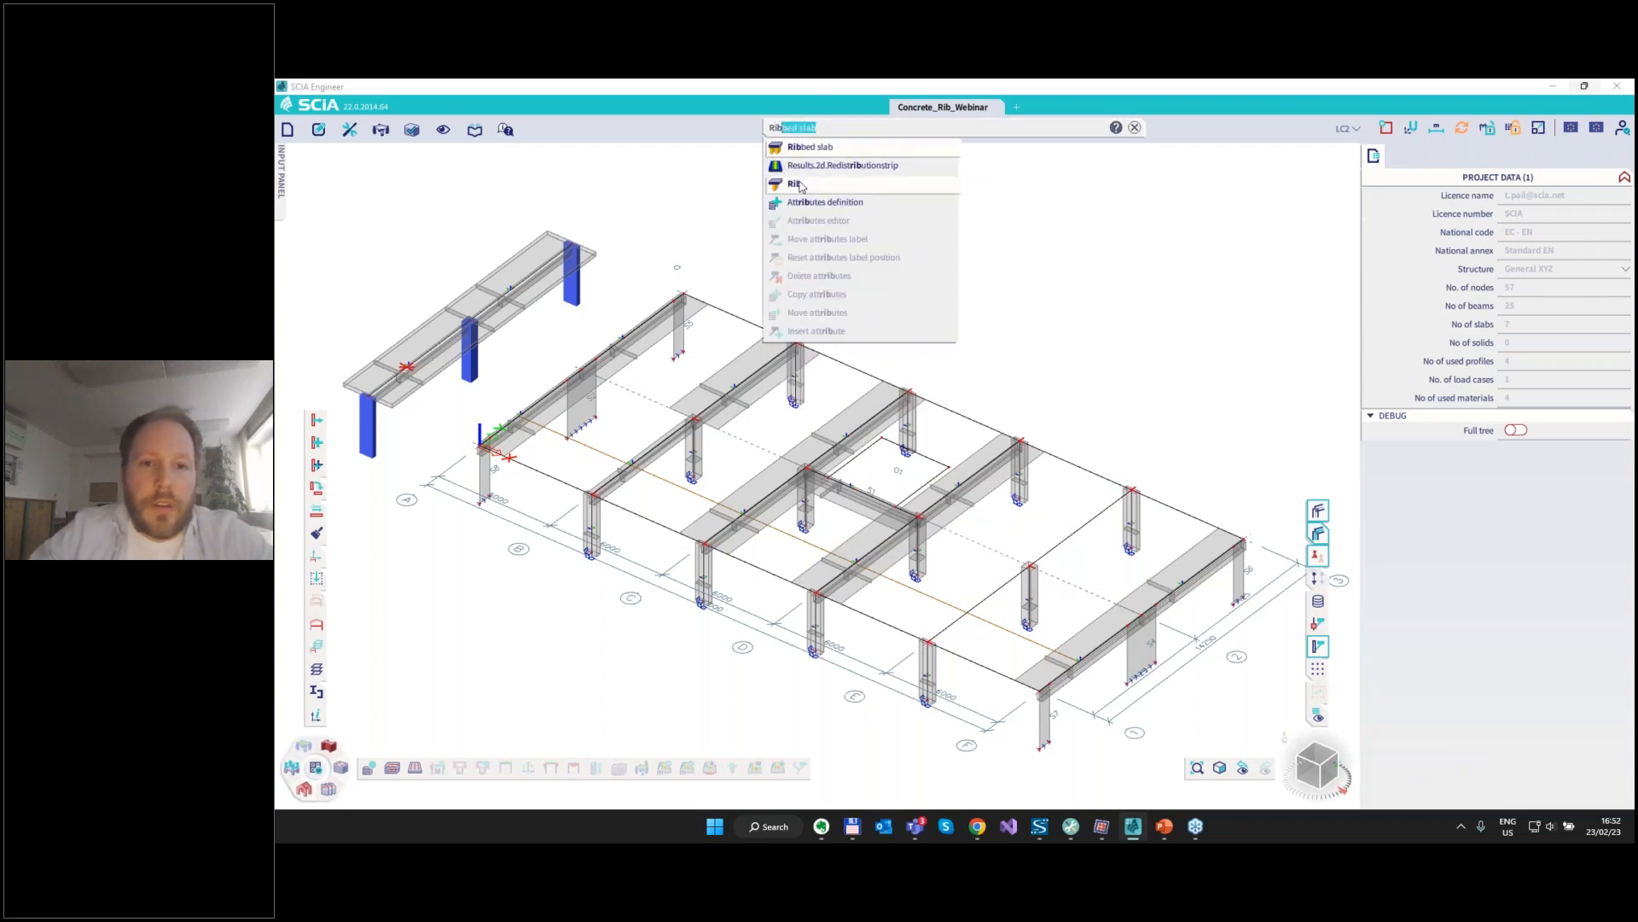
click(800, 183)
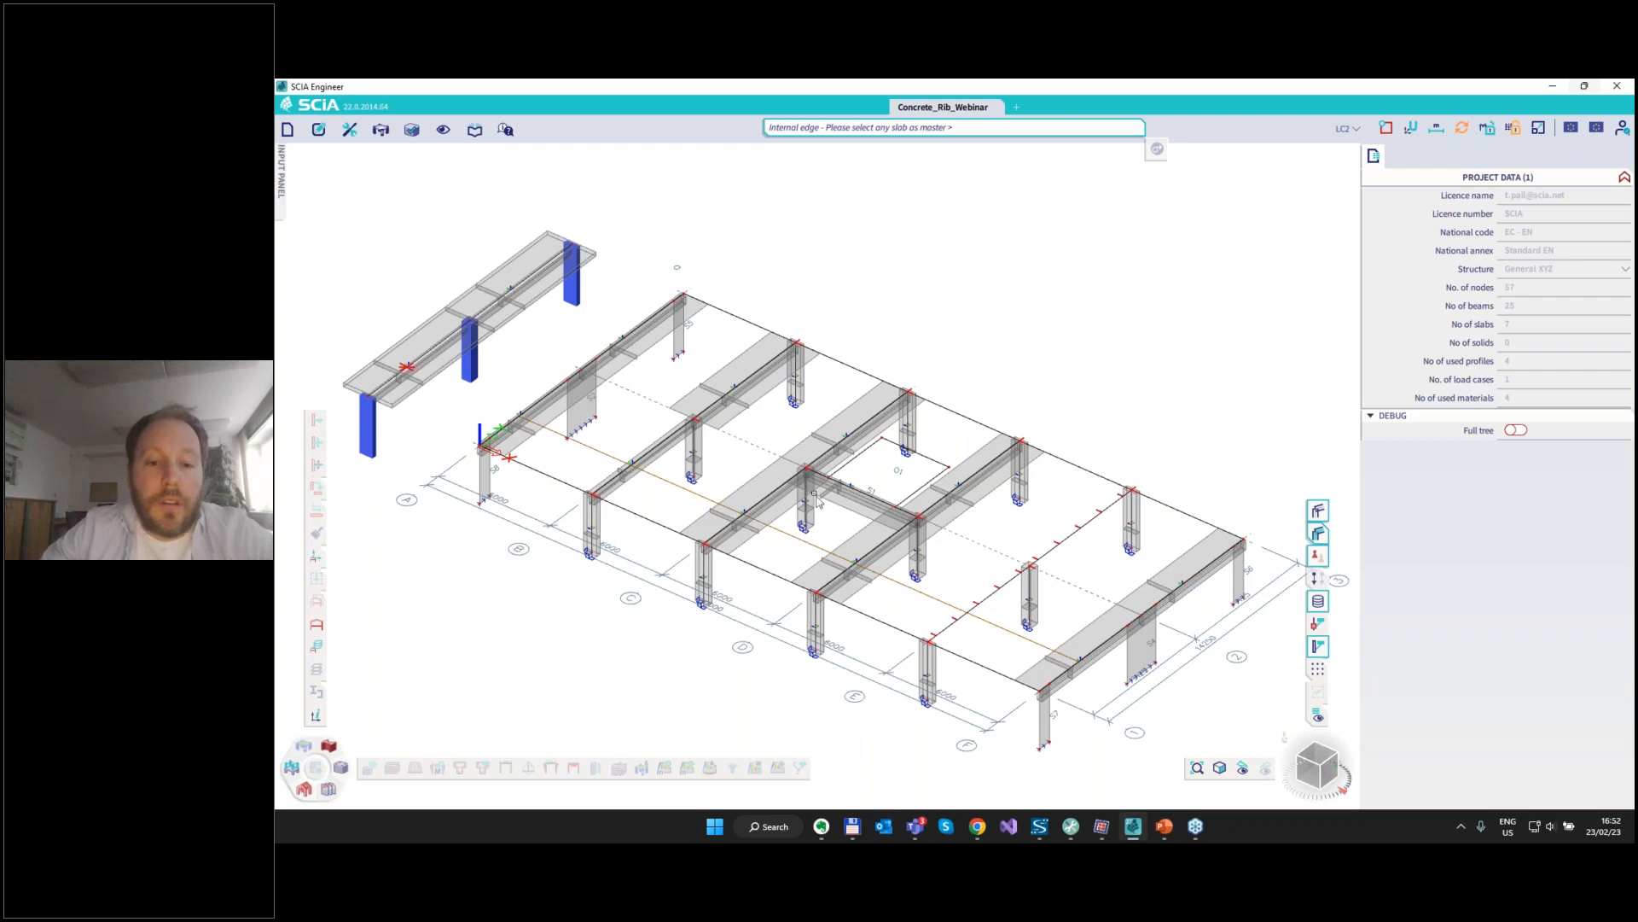
click(956, 654)
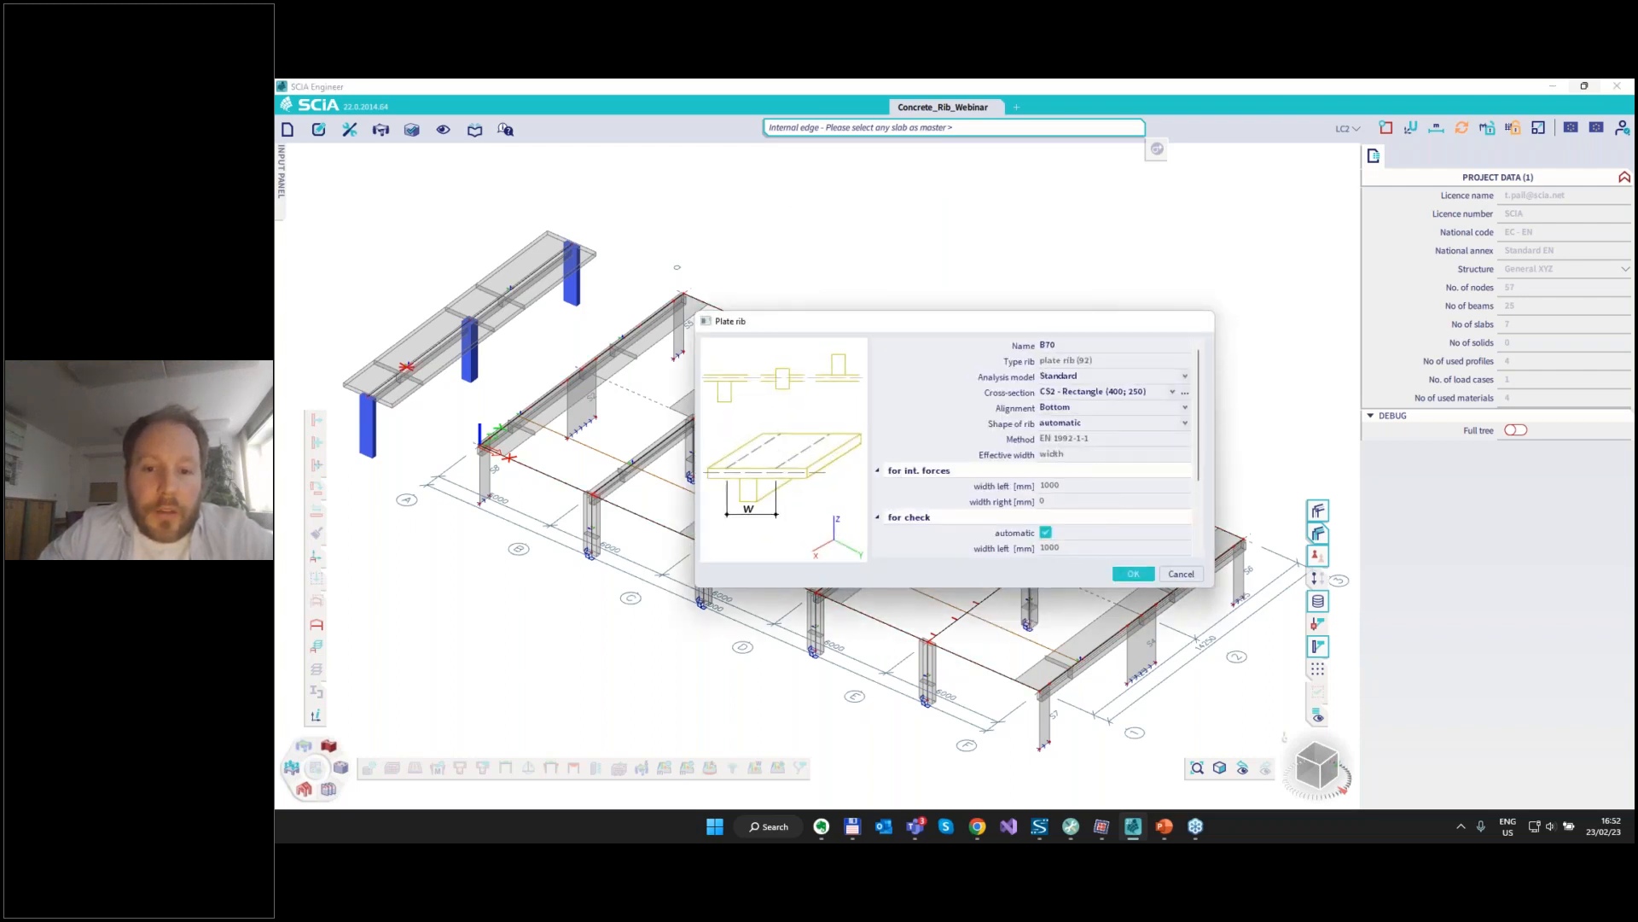
click(1128, 573)
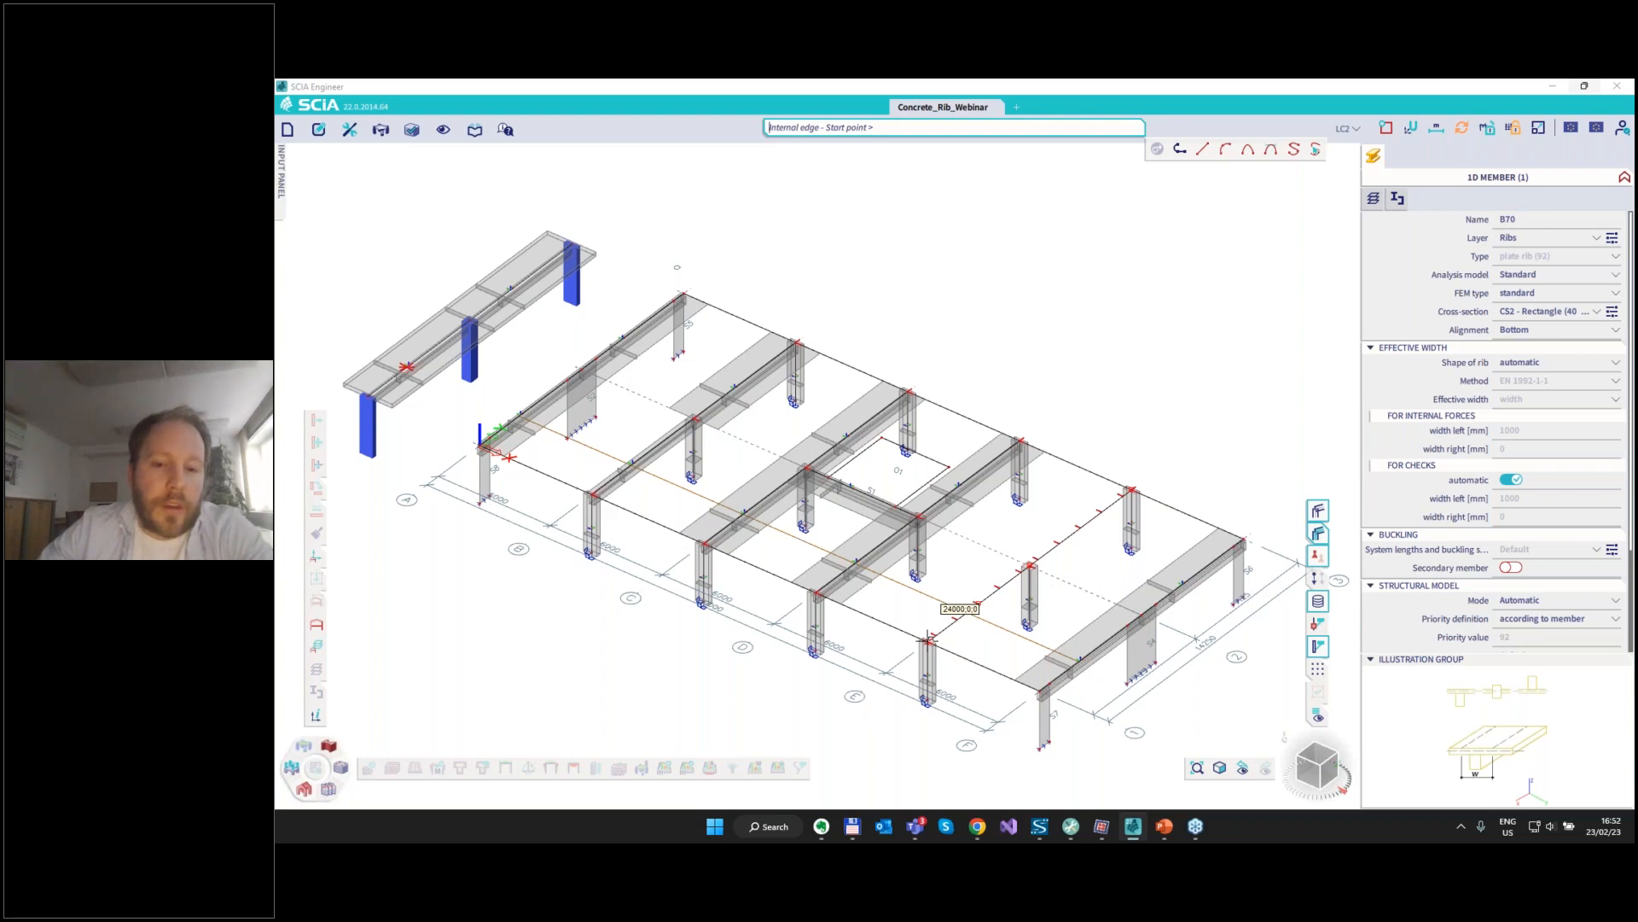
click(928, 639)
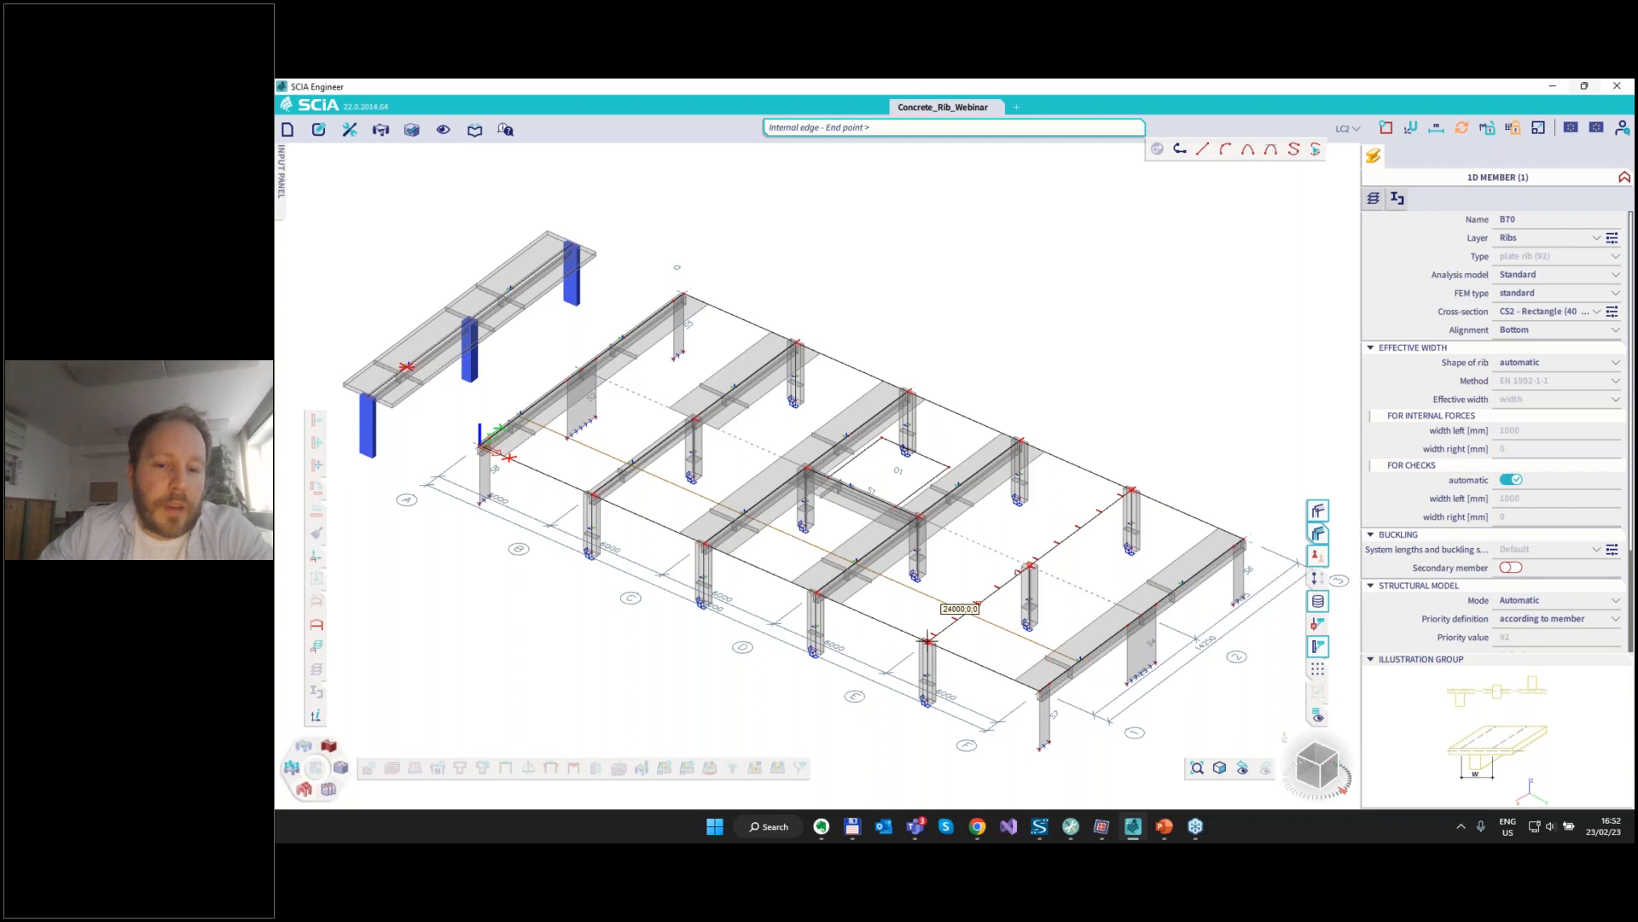
click(1130, 488)
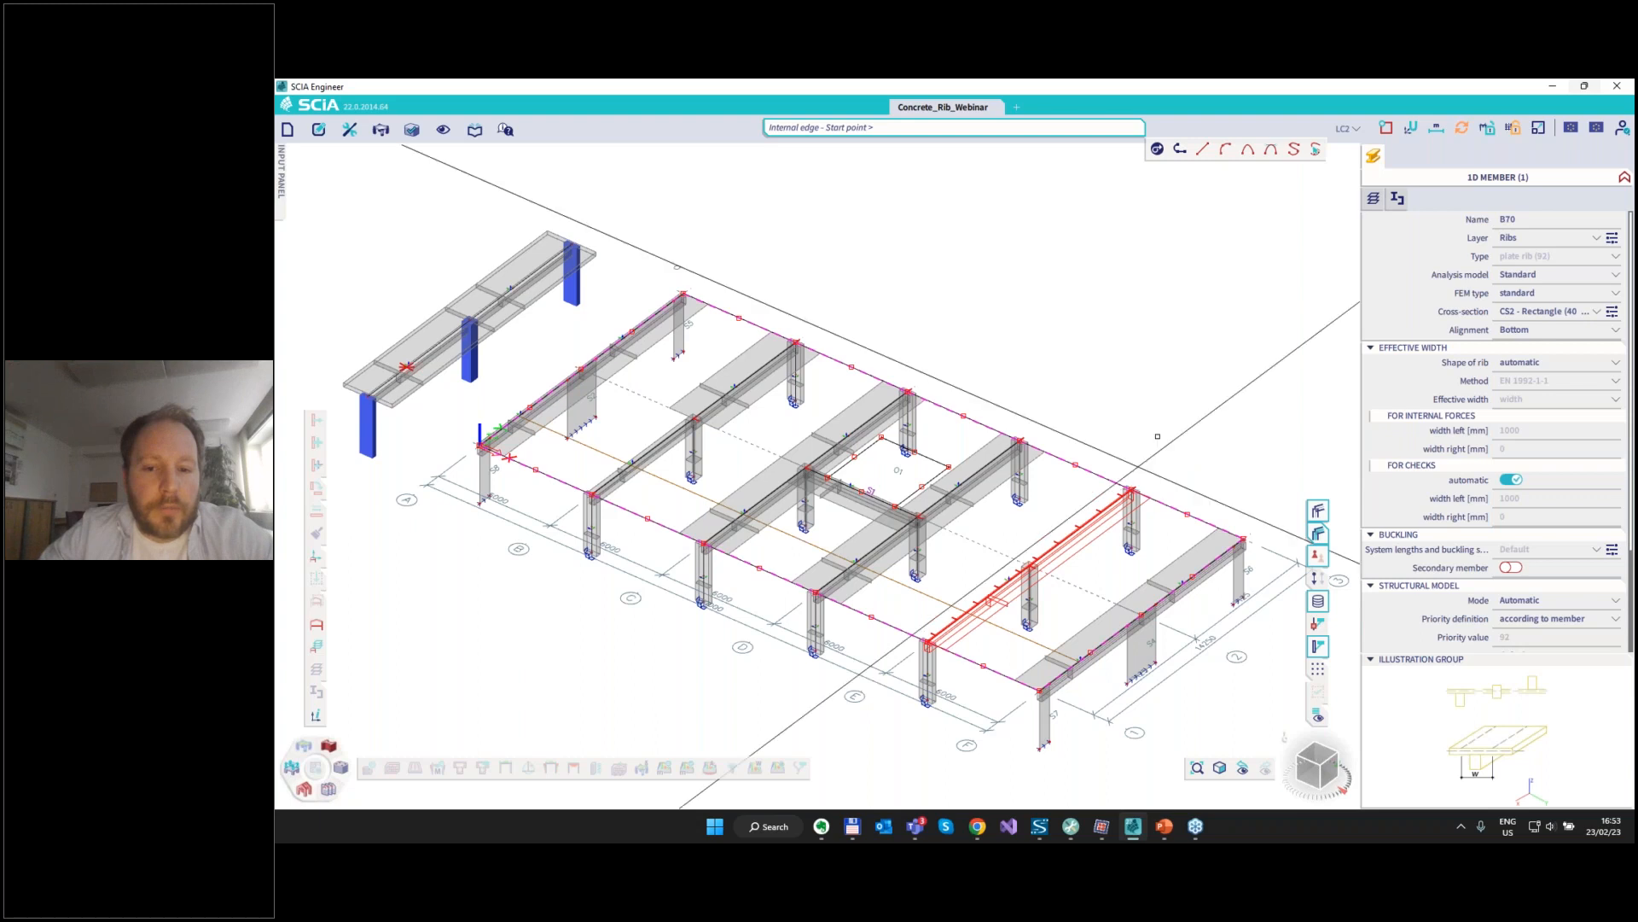
key(Escape)
Set the shape of rib to automatic for ribs B68 and B70.
click(666, 461)
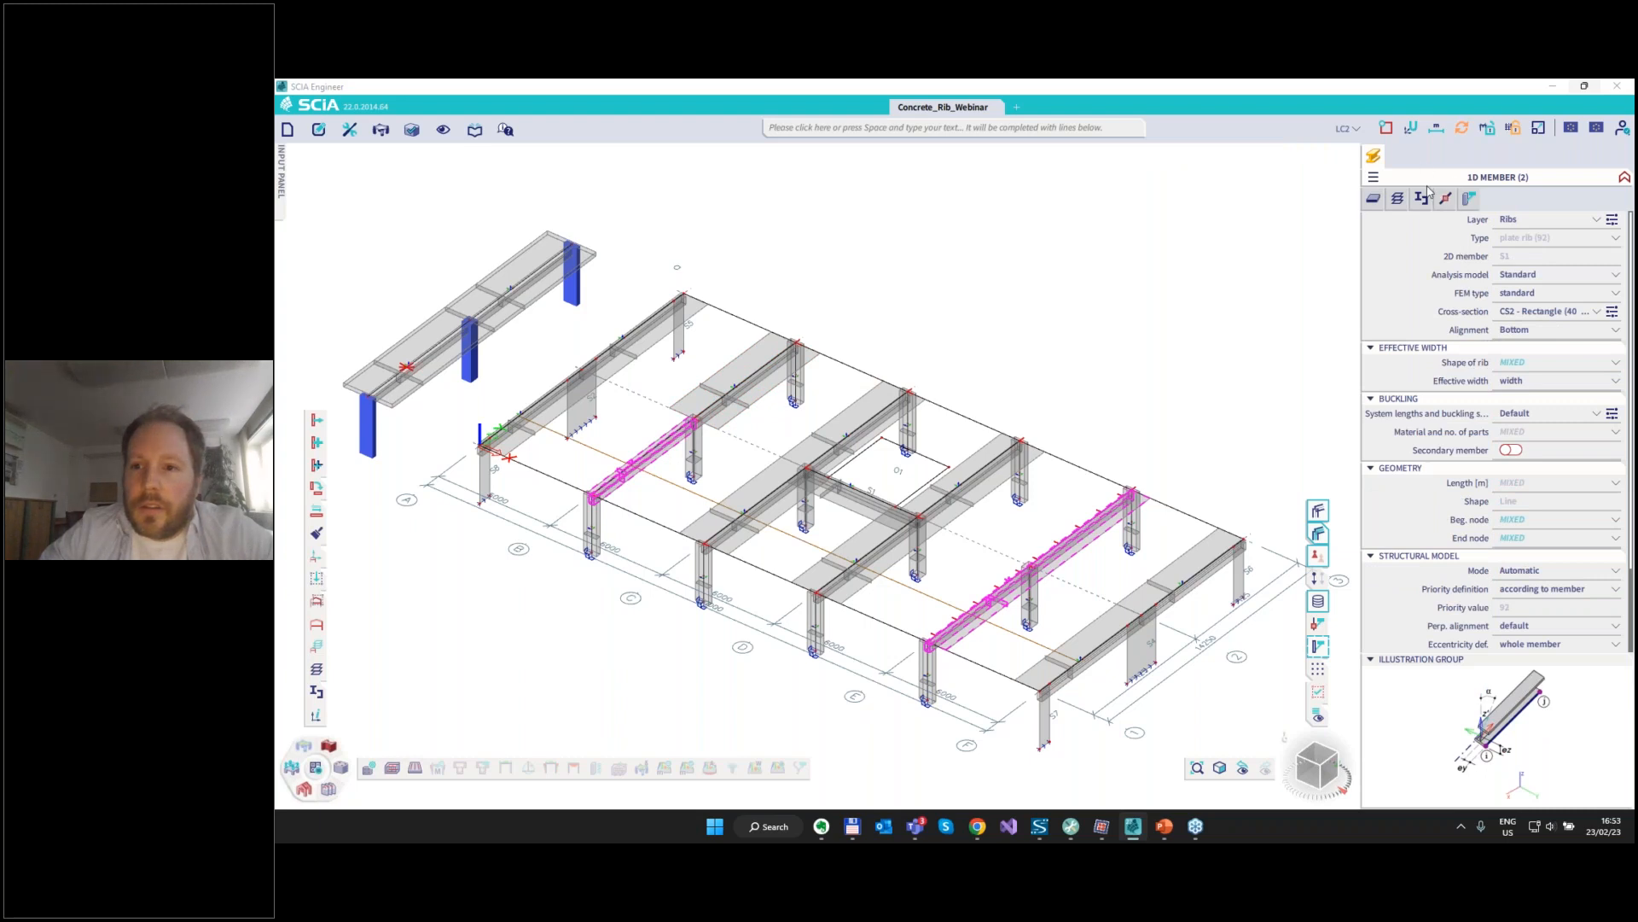
click(1512, 368)
click(1516, 431)
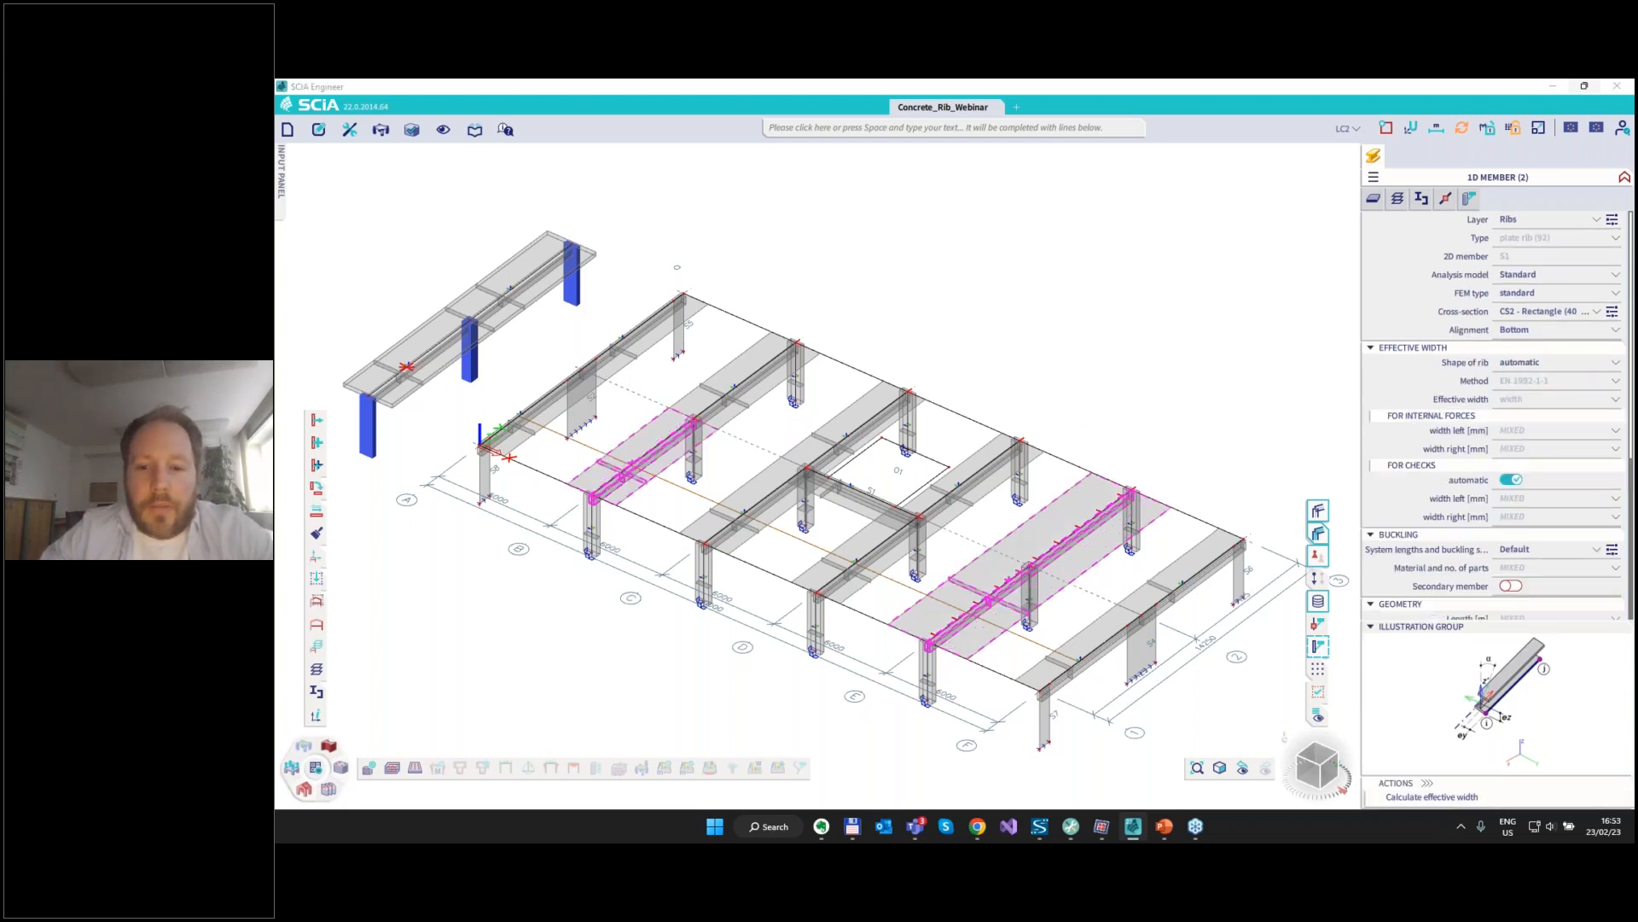
key(Escape)
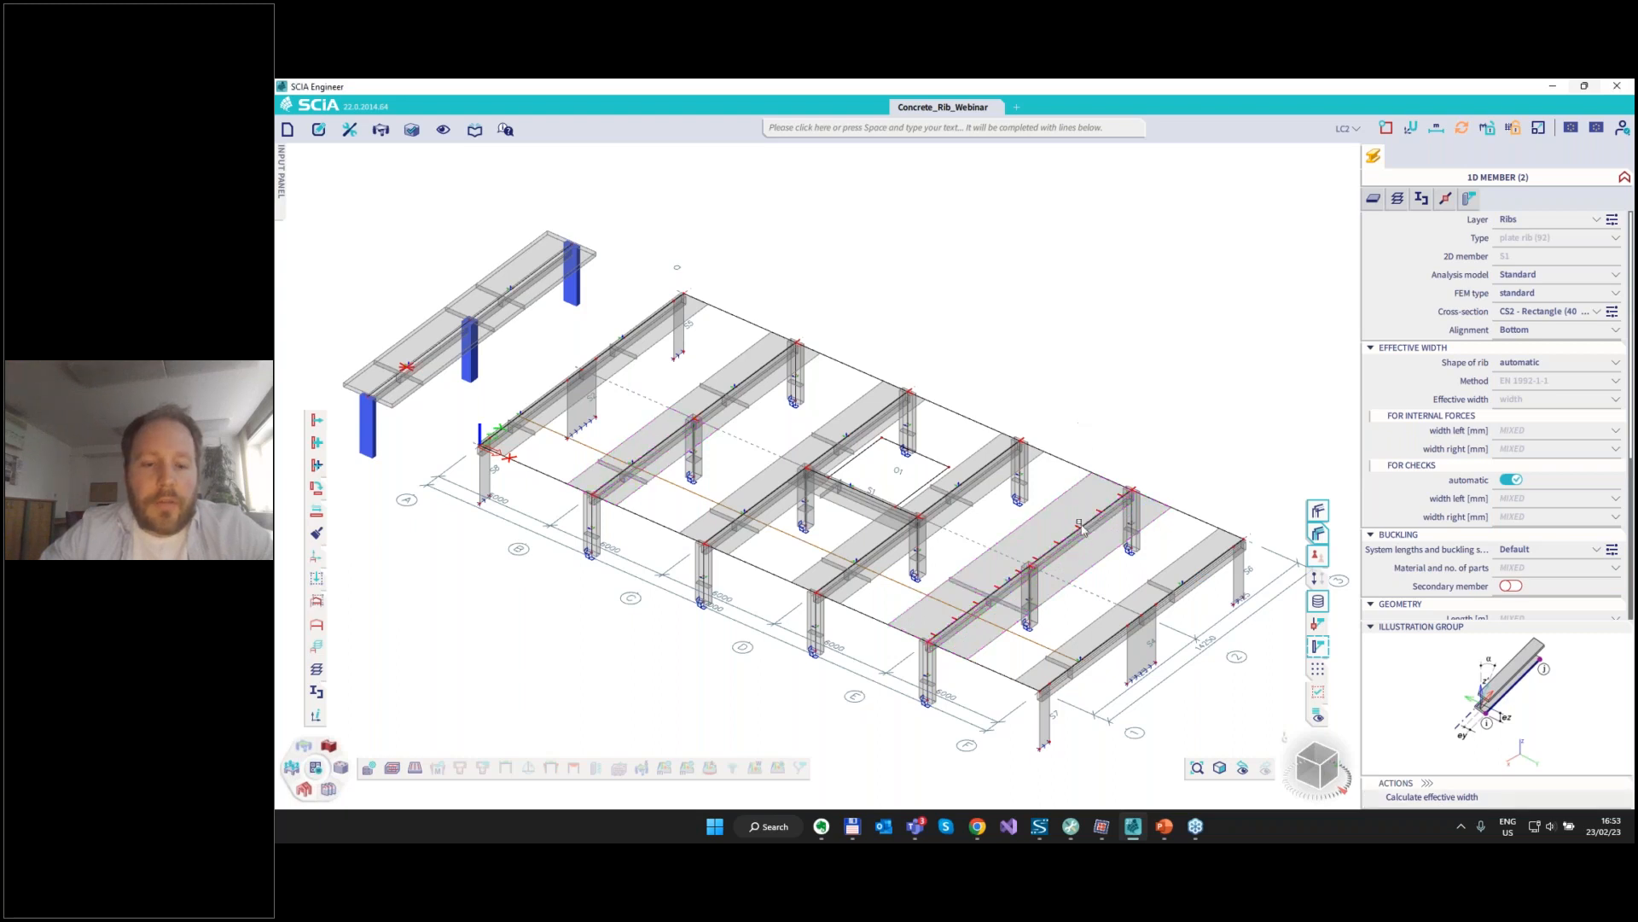
Check the effective widths of ribs B70 and B68 and examine B68's system lengths and buckling settings.
click(1085, 570)
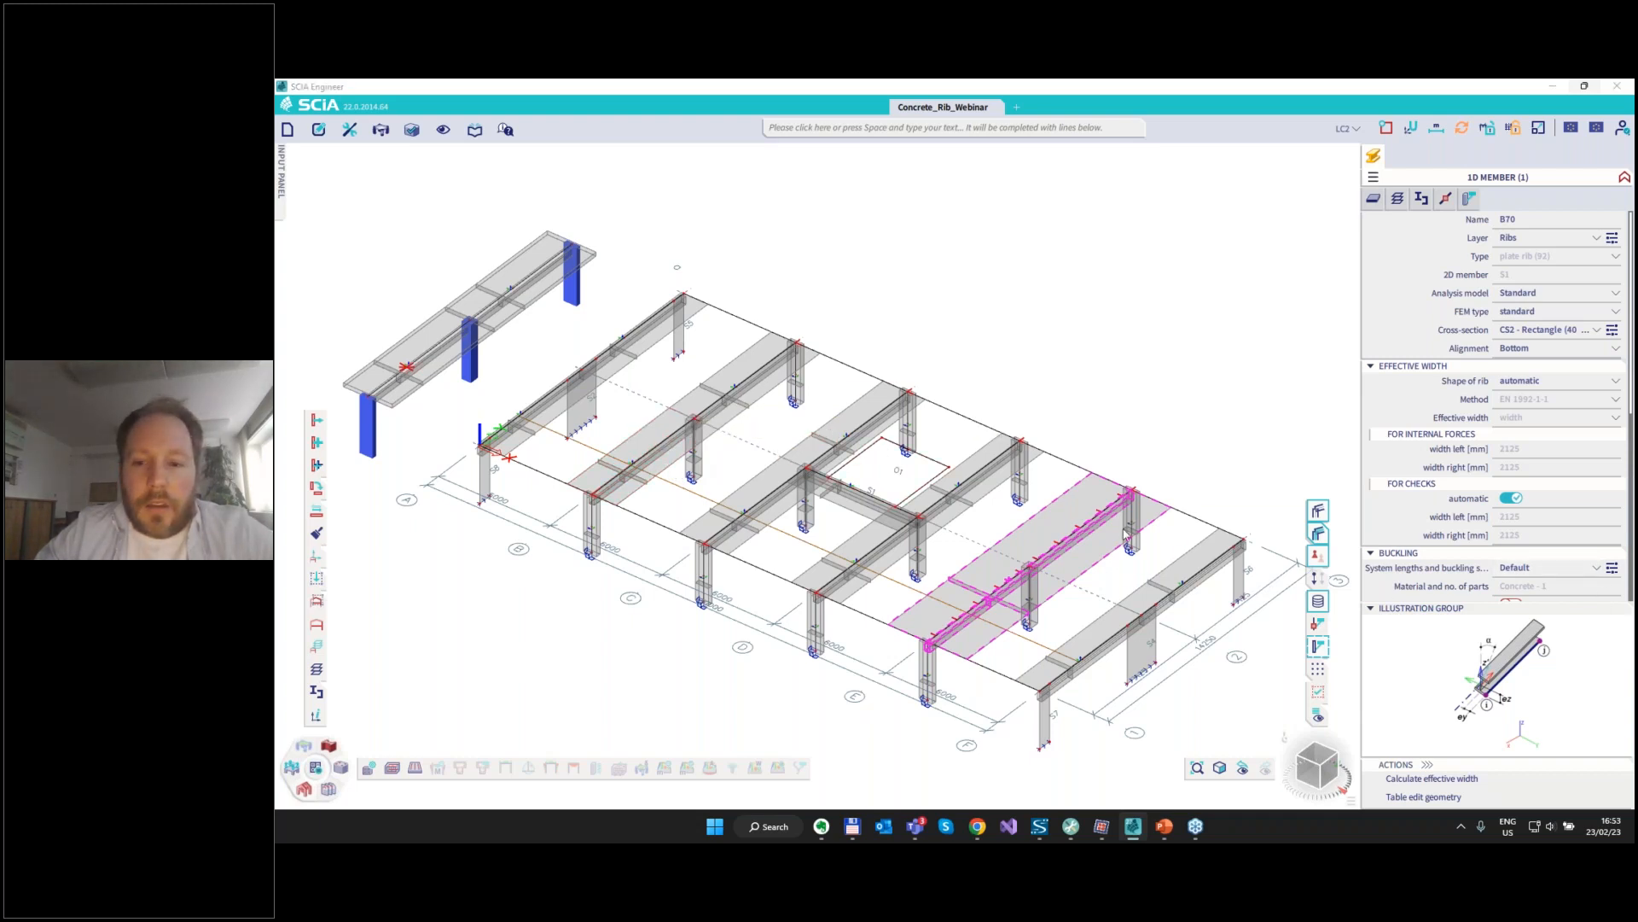
key(Escape)
click(672, 470)
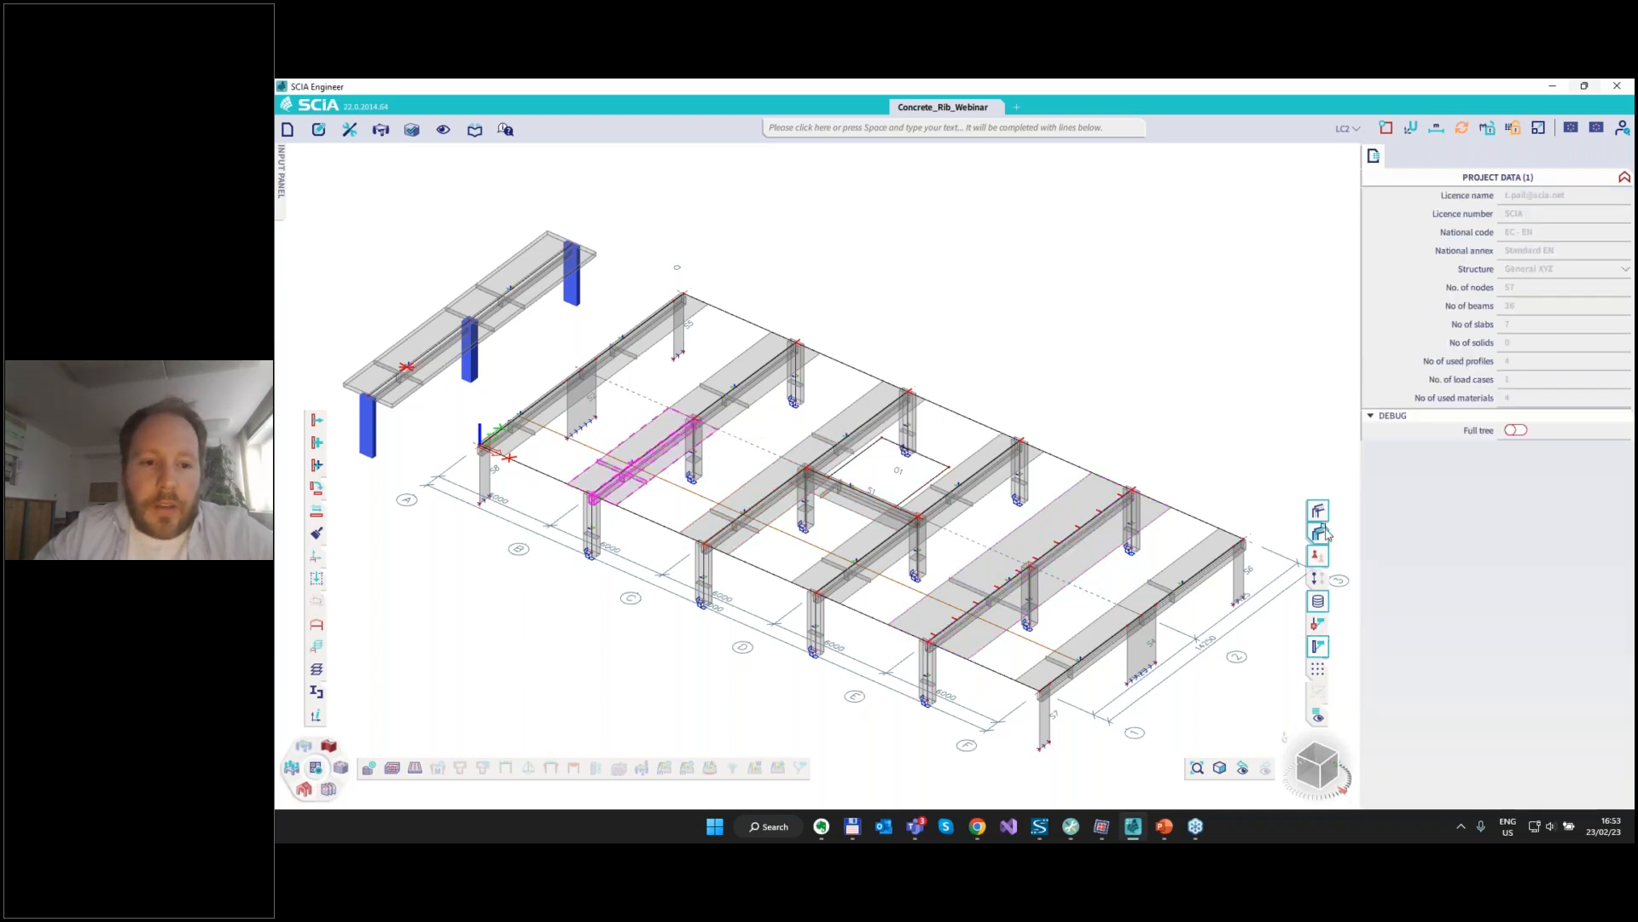
click(1618, 568)
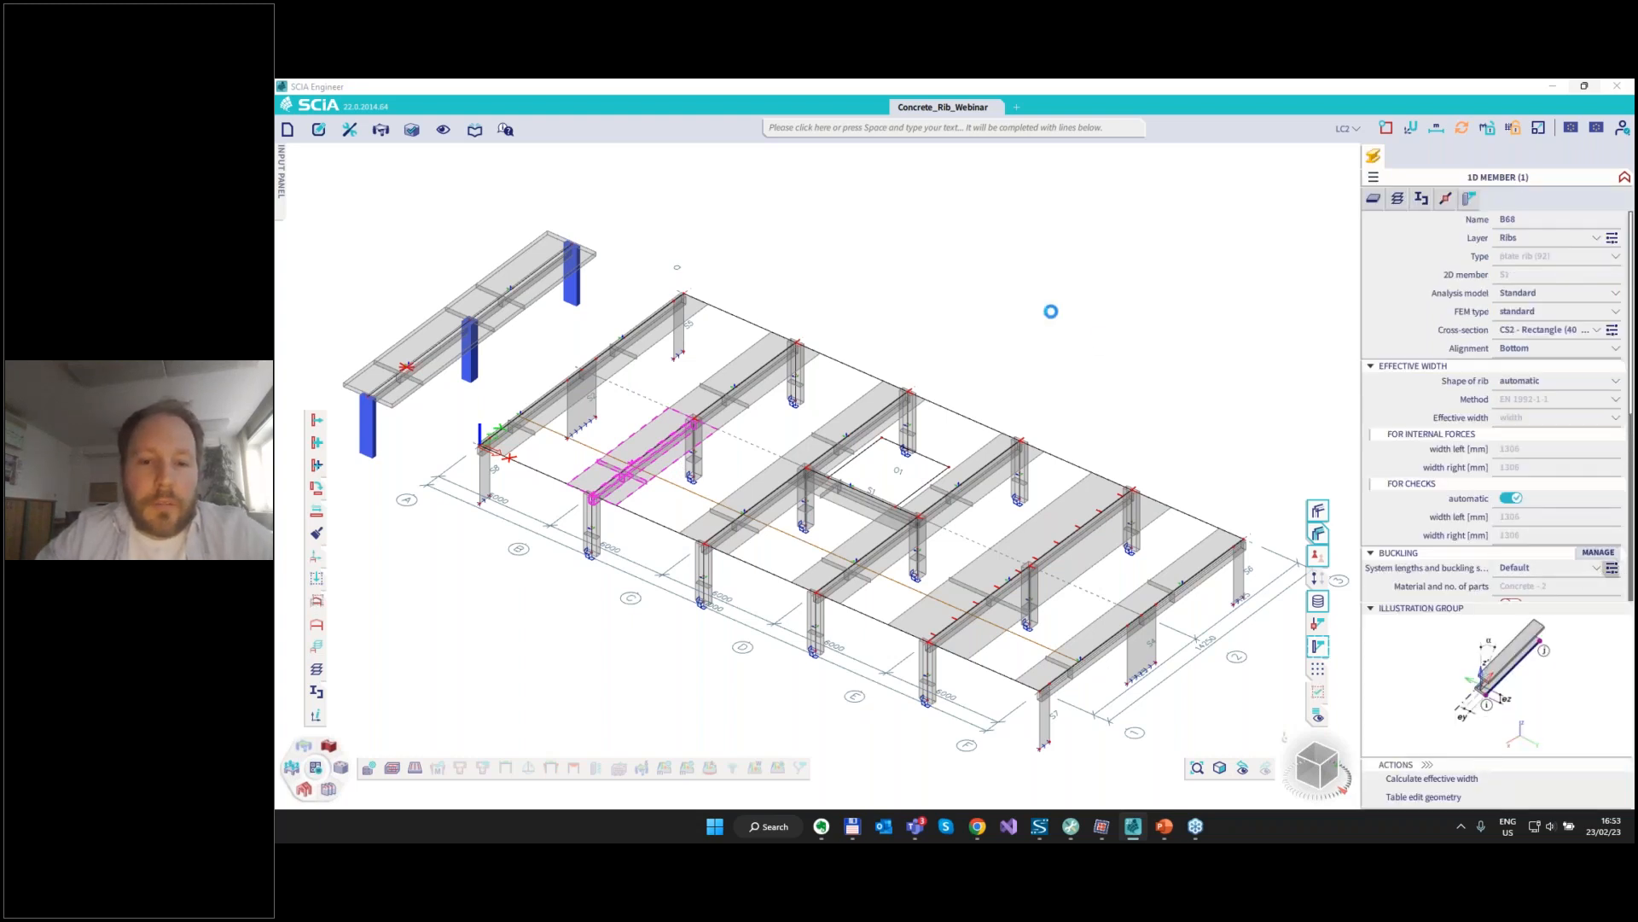
drag(981, 200, 1188, 191)
scroll(1123, 472, down, 3)
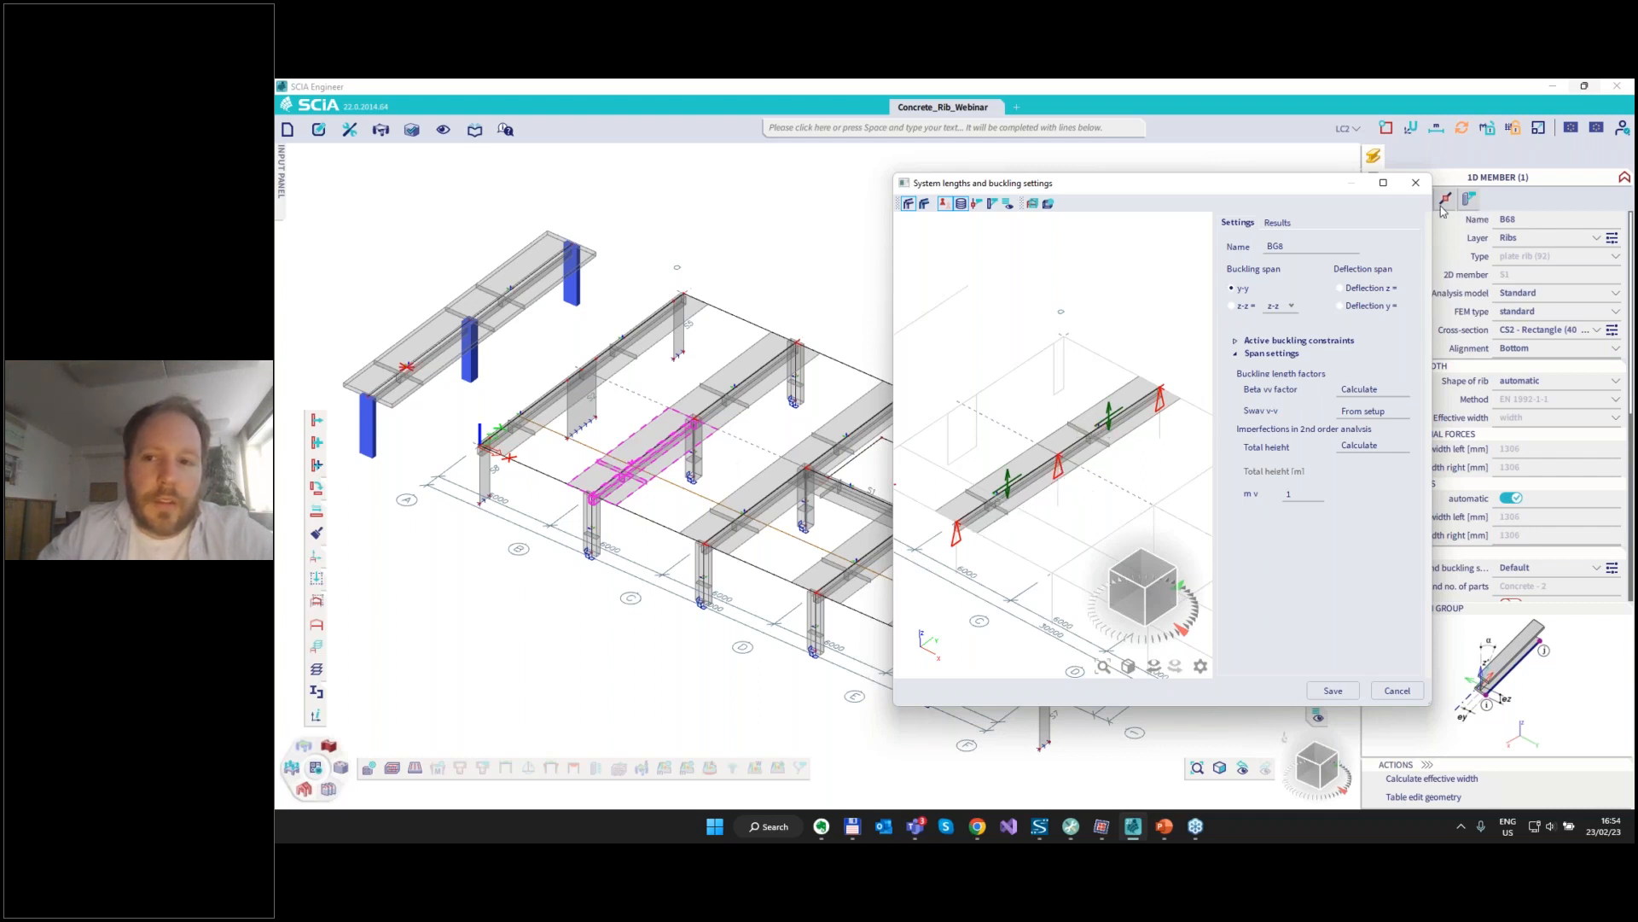
click(1415, 182)
Examine the system lengths and buckling settings of continuous rib B70 and close them without saving.
key(Escape)
click(1093, 521)
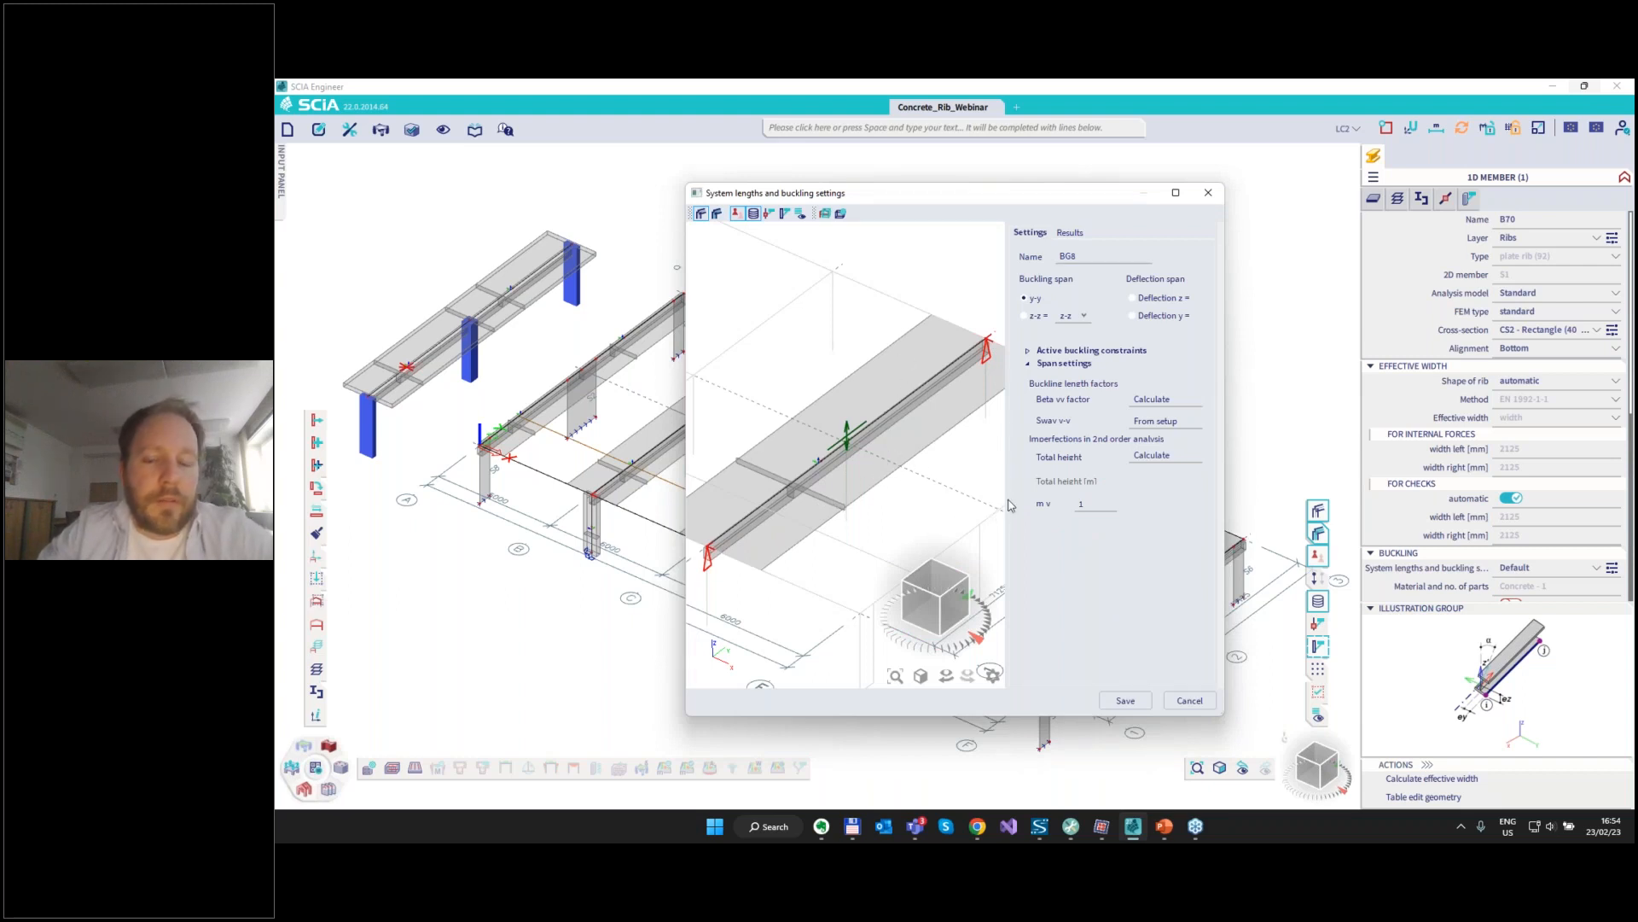
click(1198, 703)
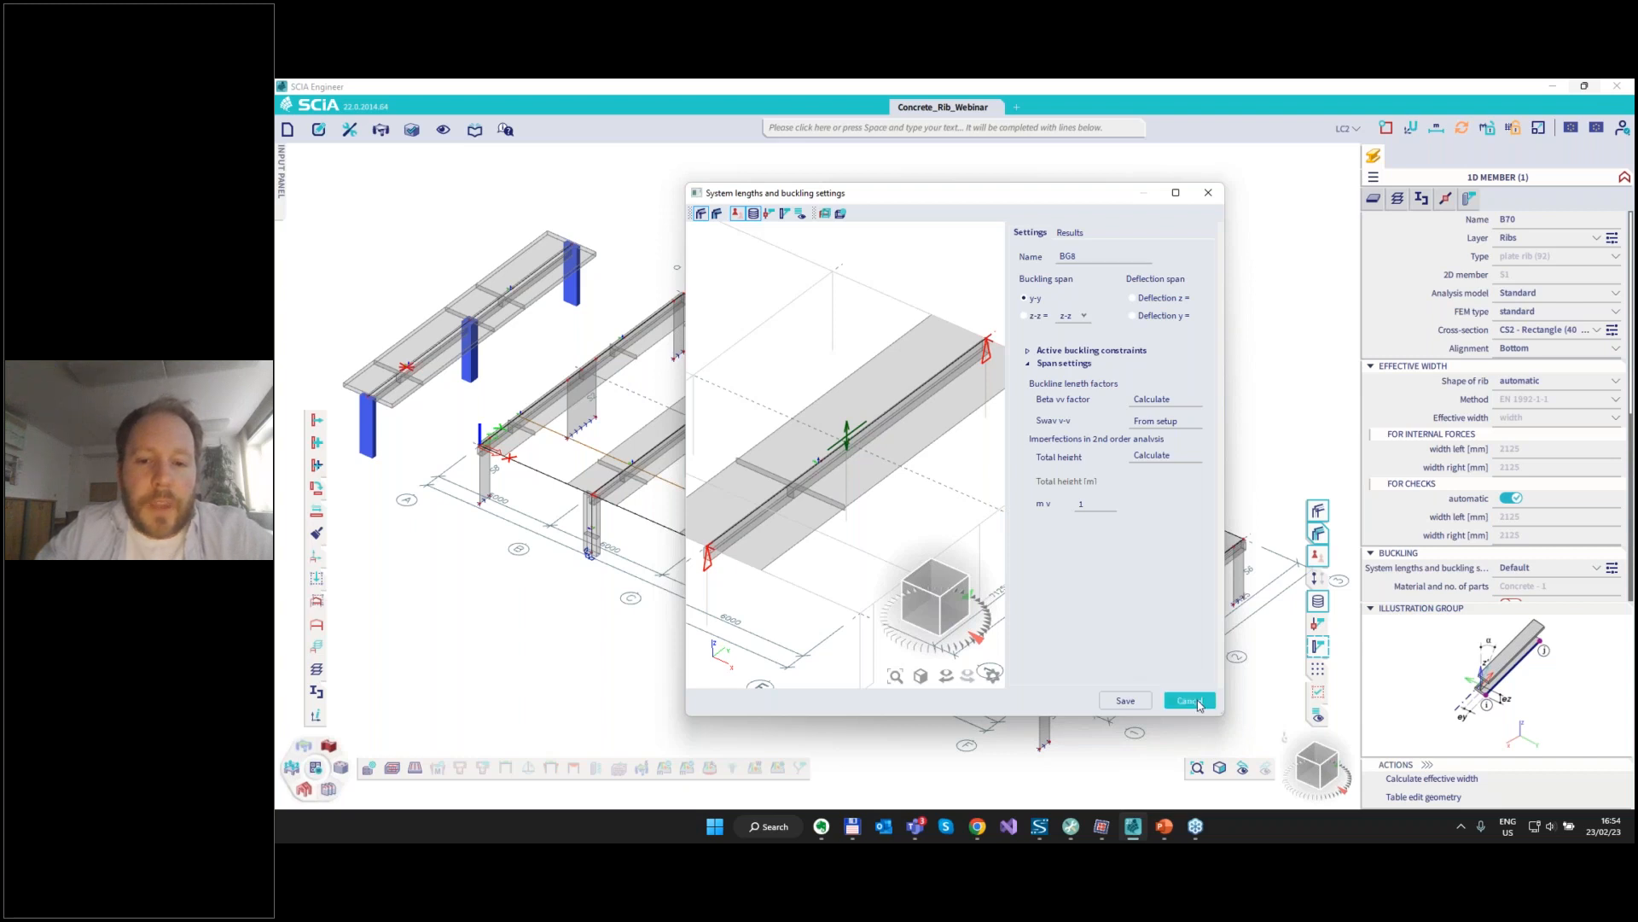
Connect node N12 at the middle column to continuous rib B70 with the Connect members/nodes command, limited to these selected entities.
scroll(1026, 563, up, 5)
key(Escape)
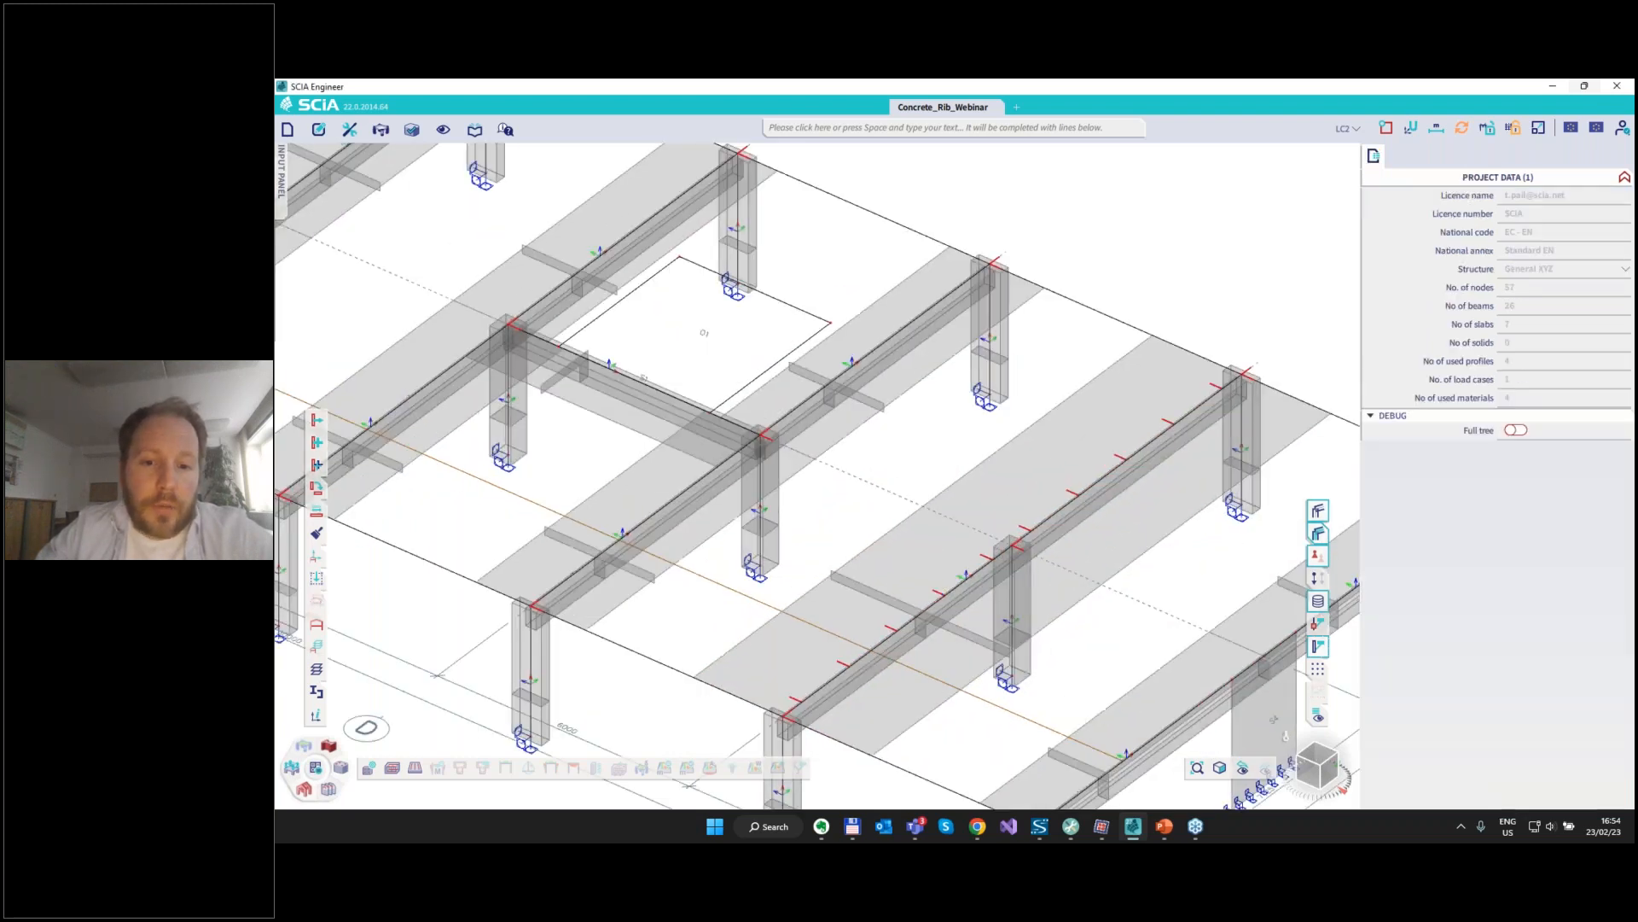
click(1021, 550)
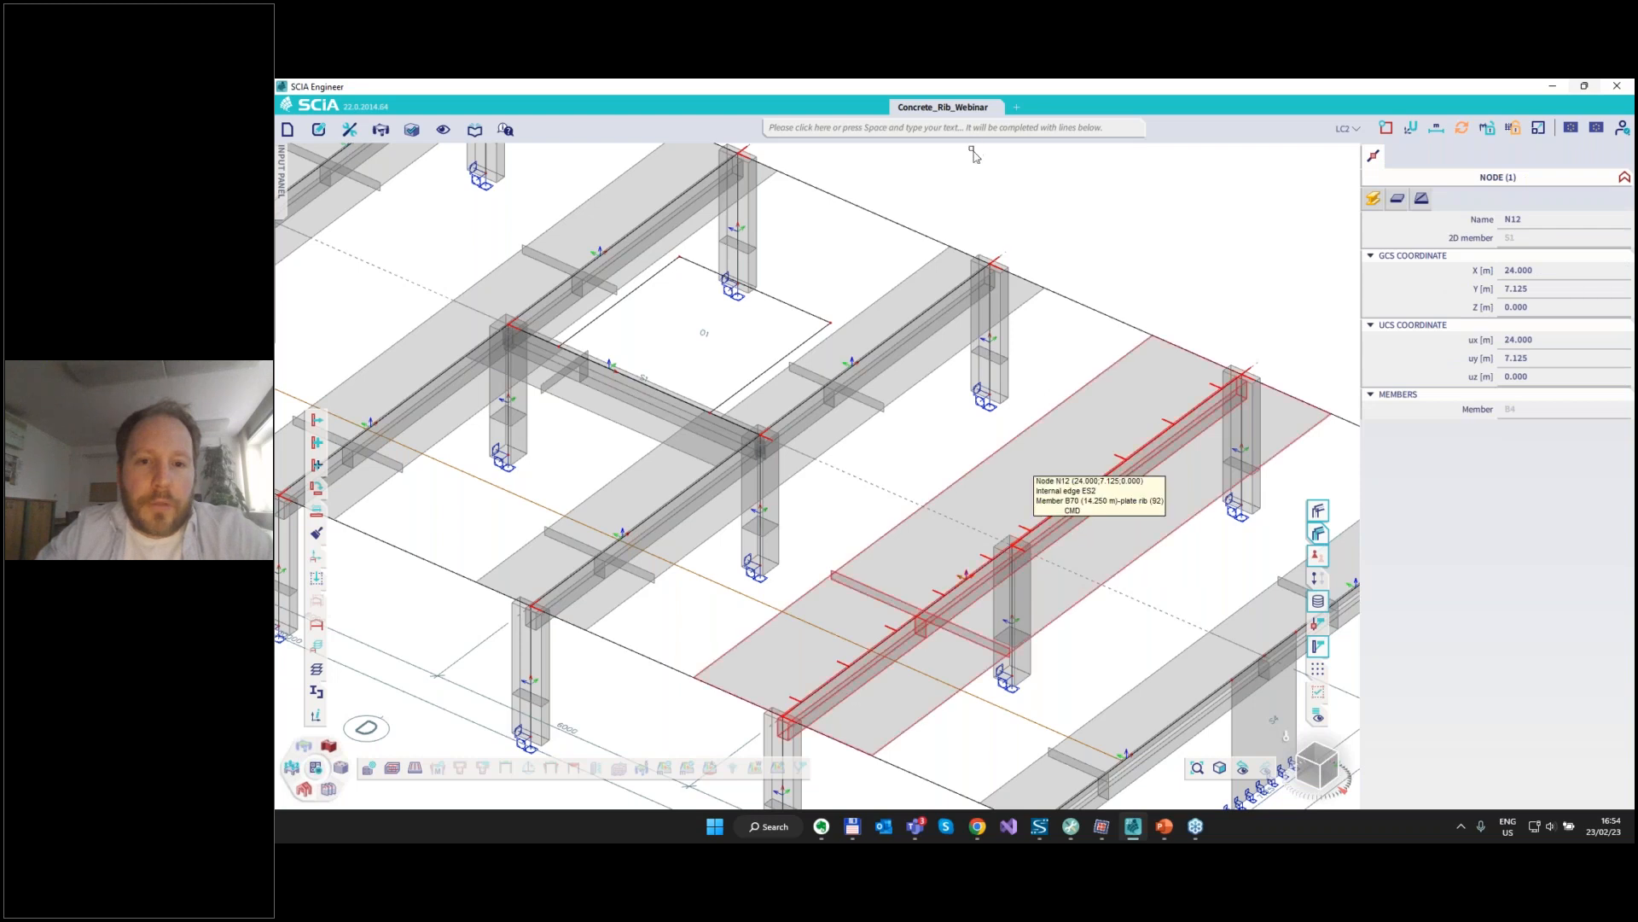
key(Escape)
click(1012, 130)
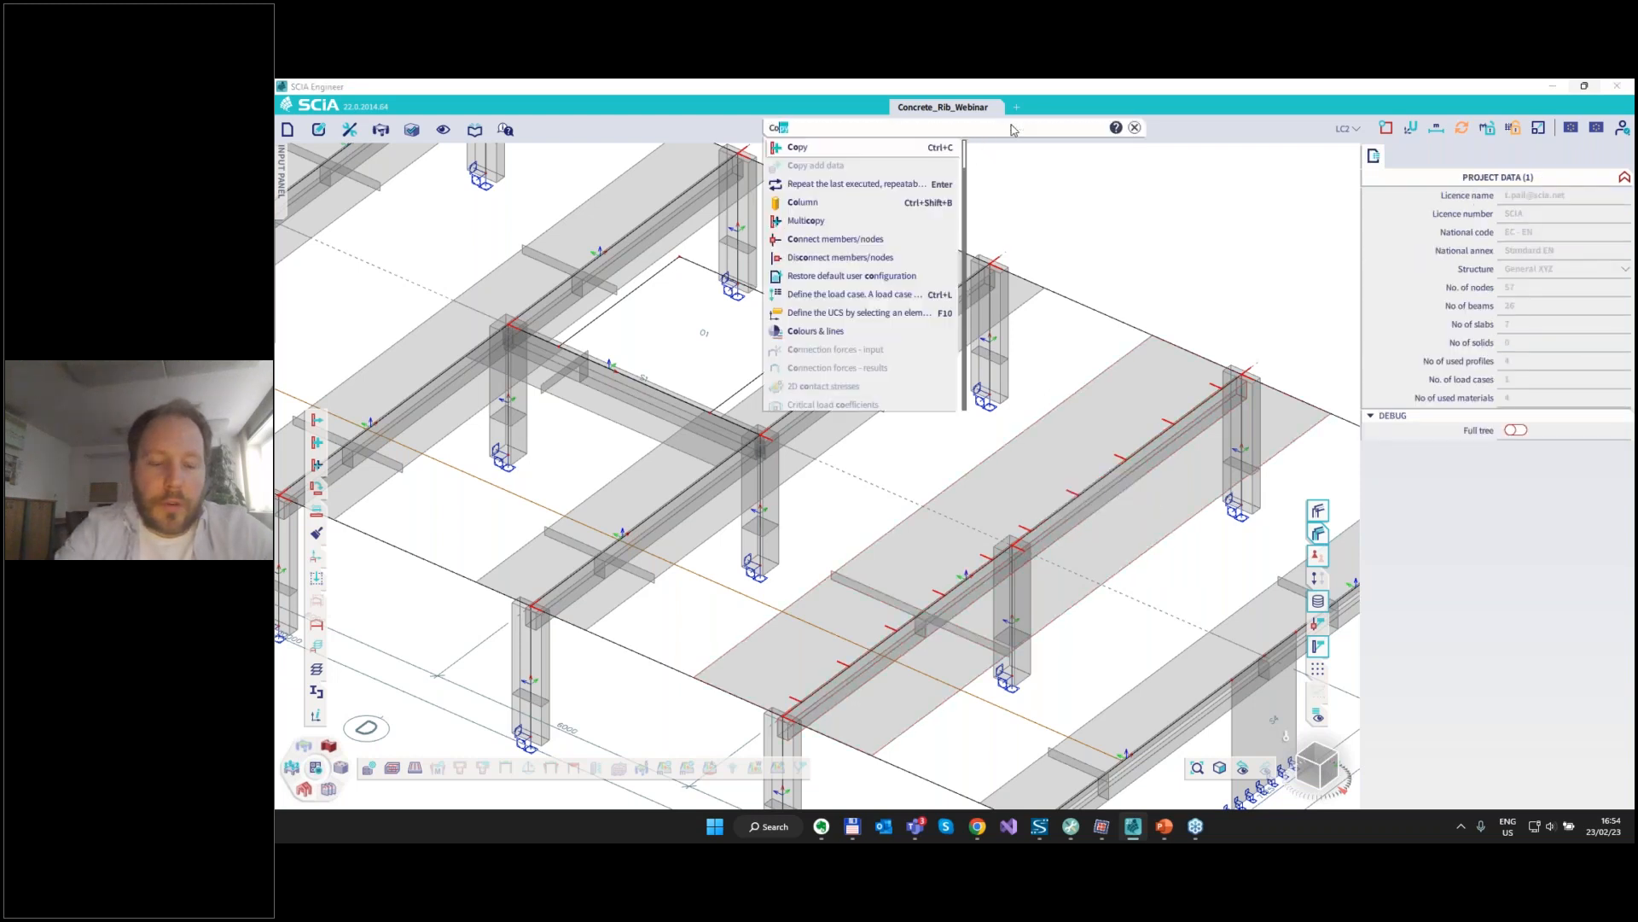
text(Connect members/nodes)
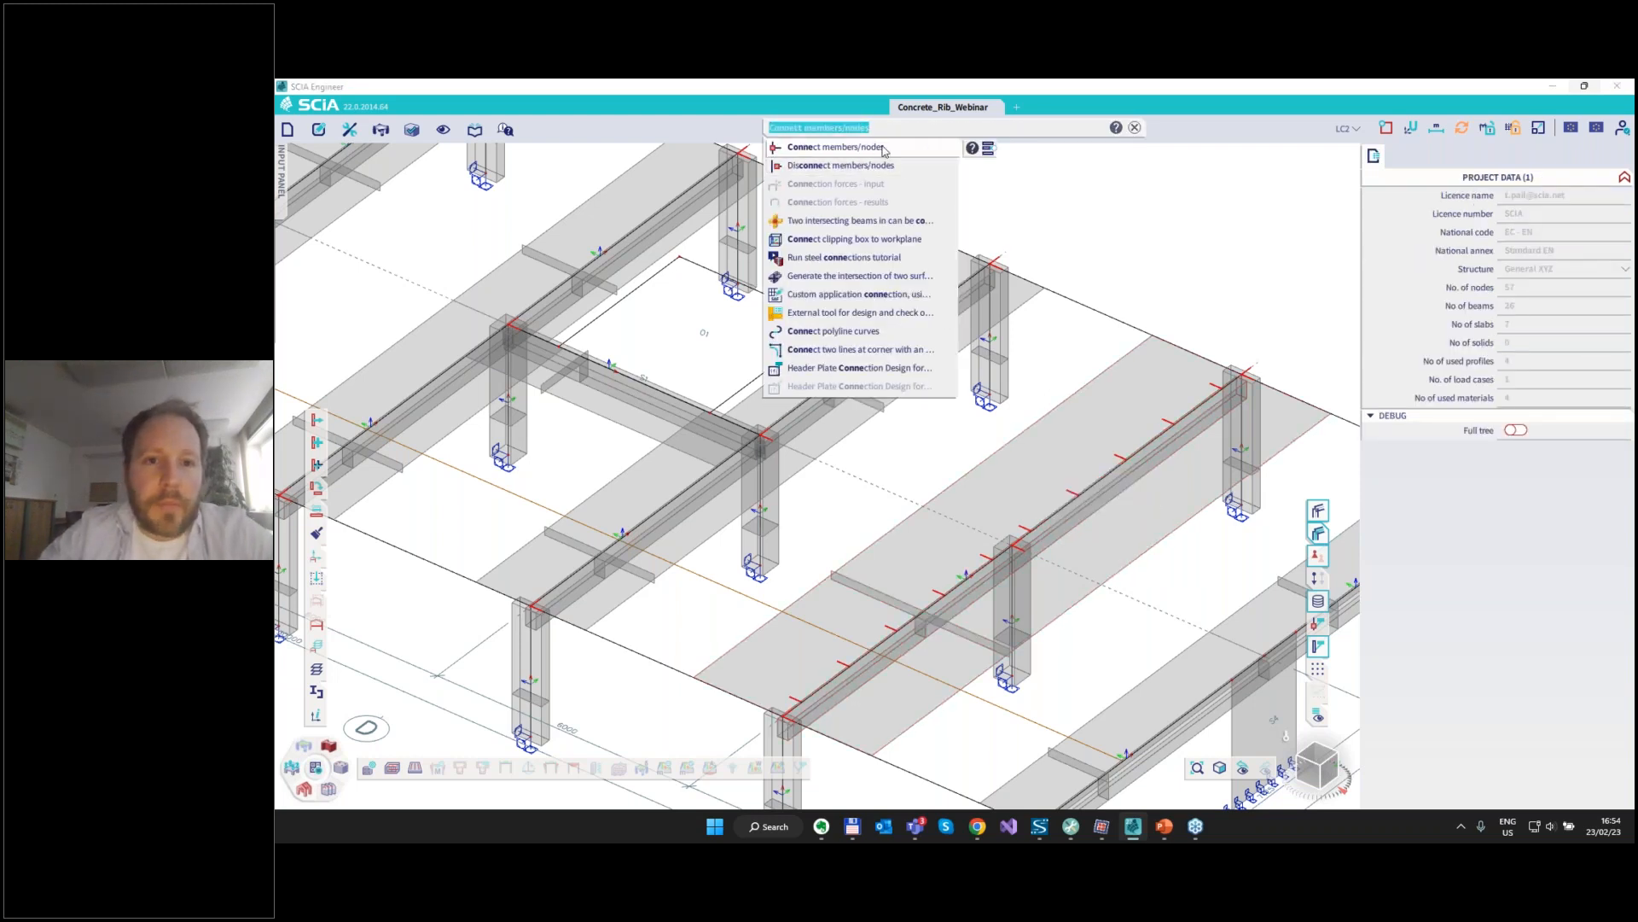
key(Return)
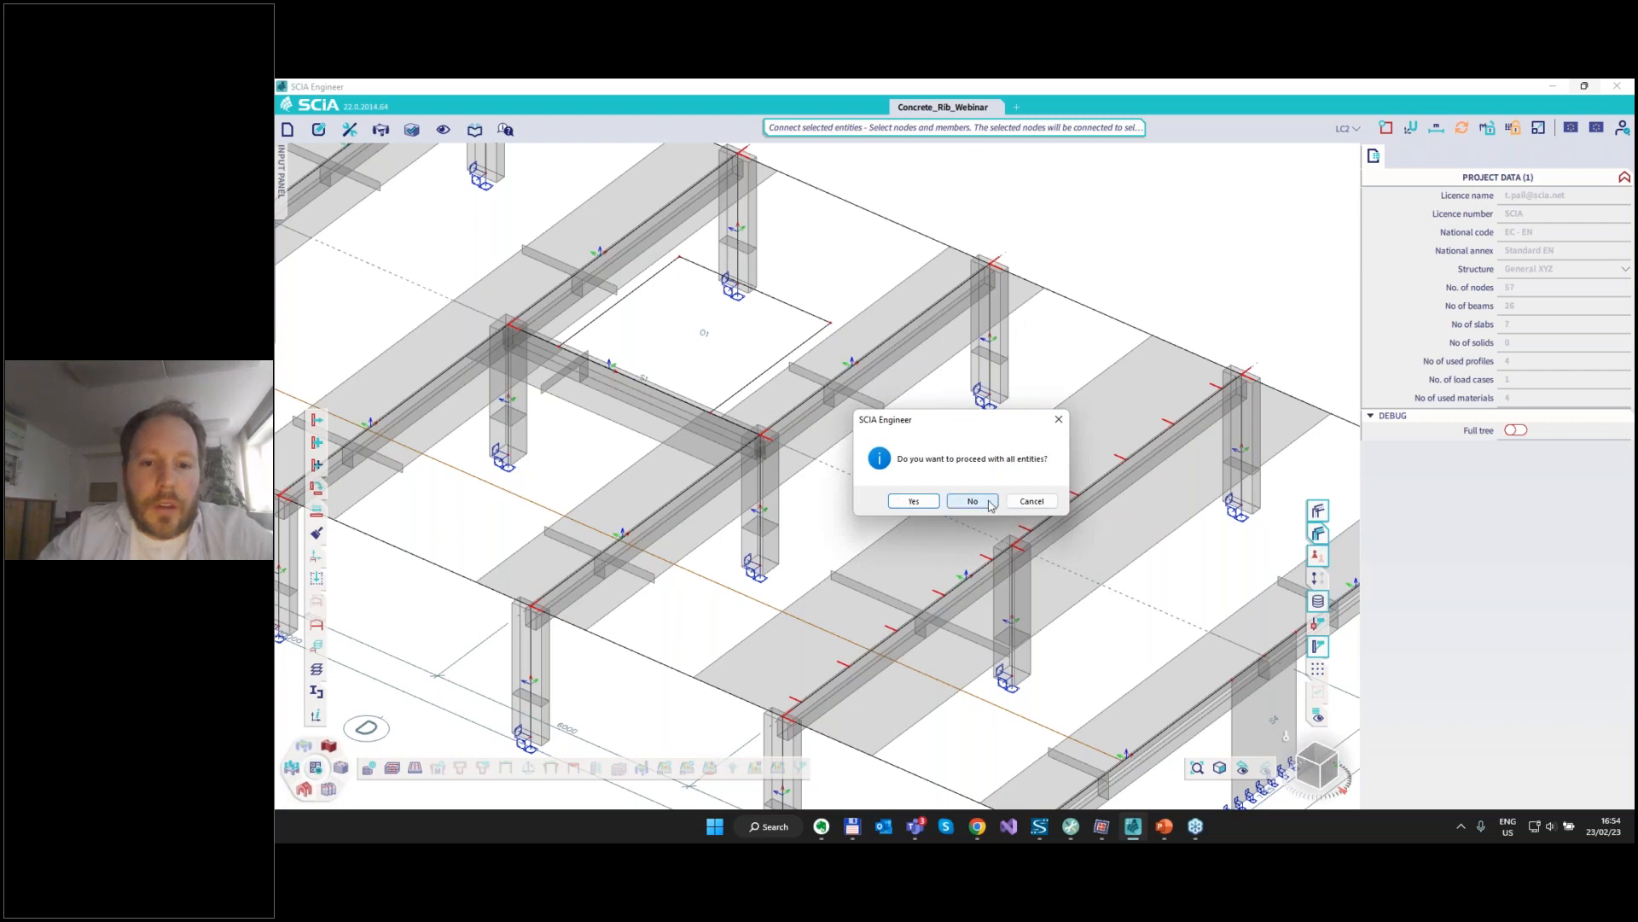
click(973, 502)
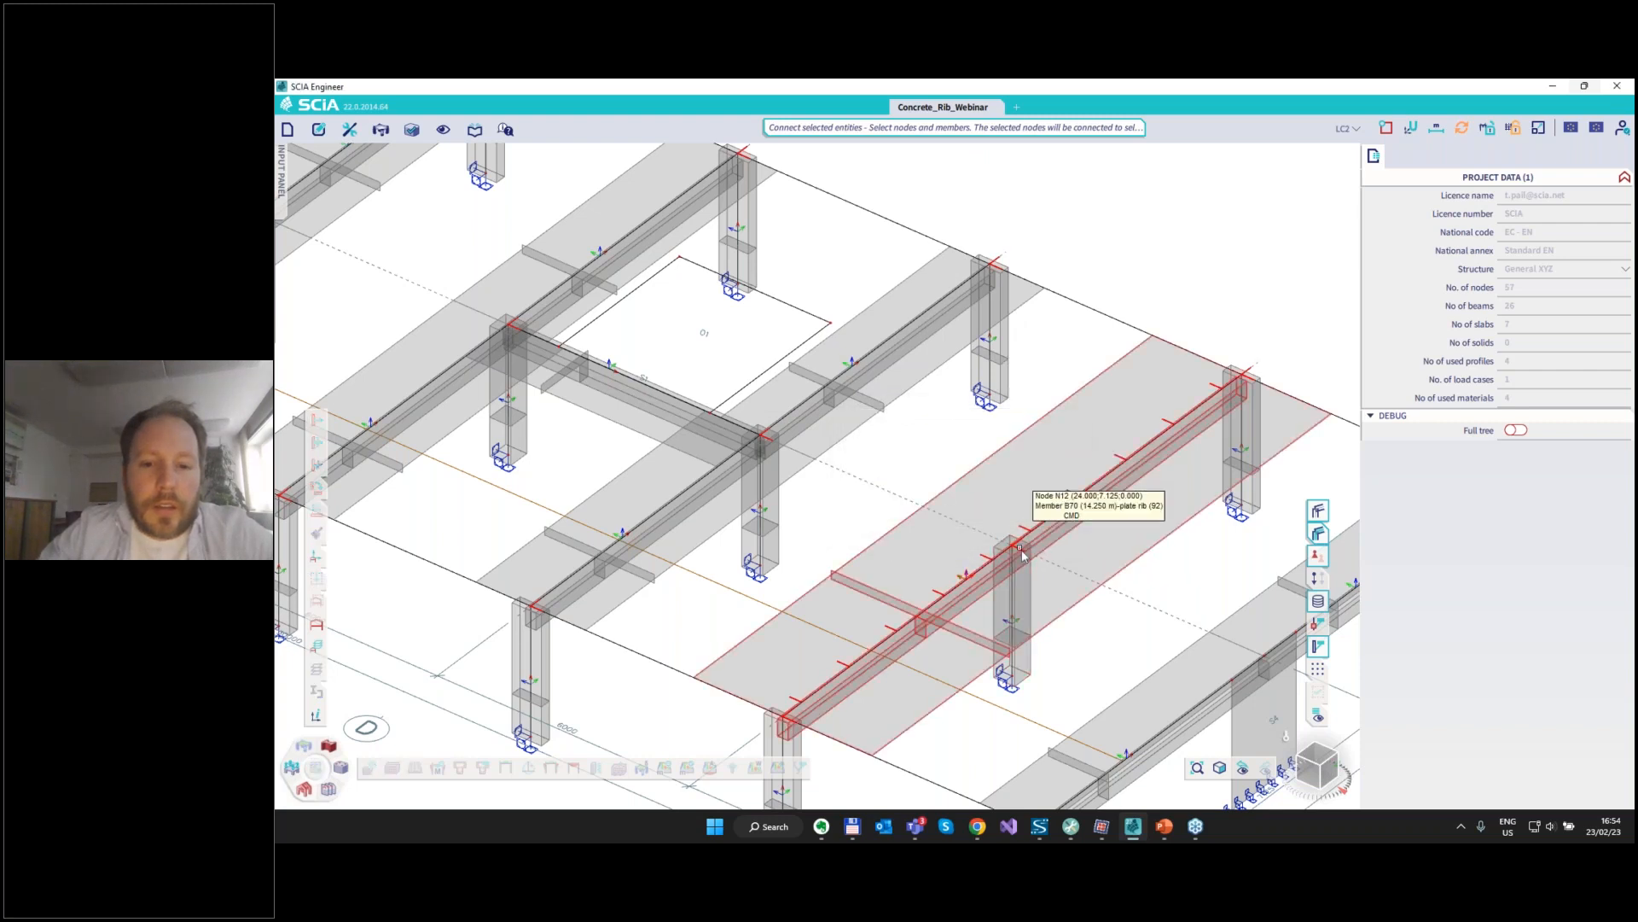
click(1023, 550)
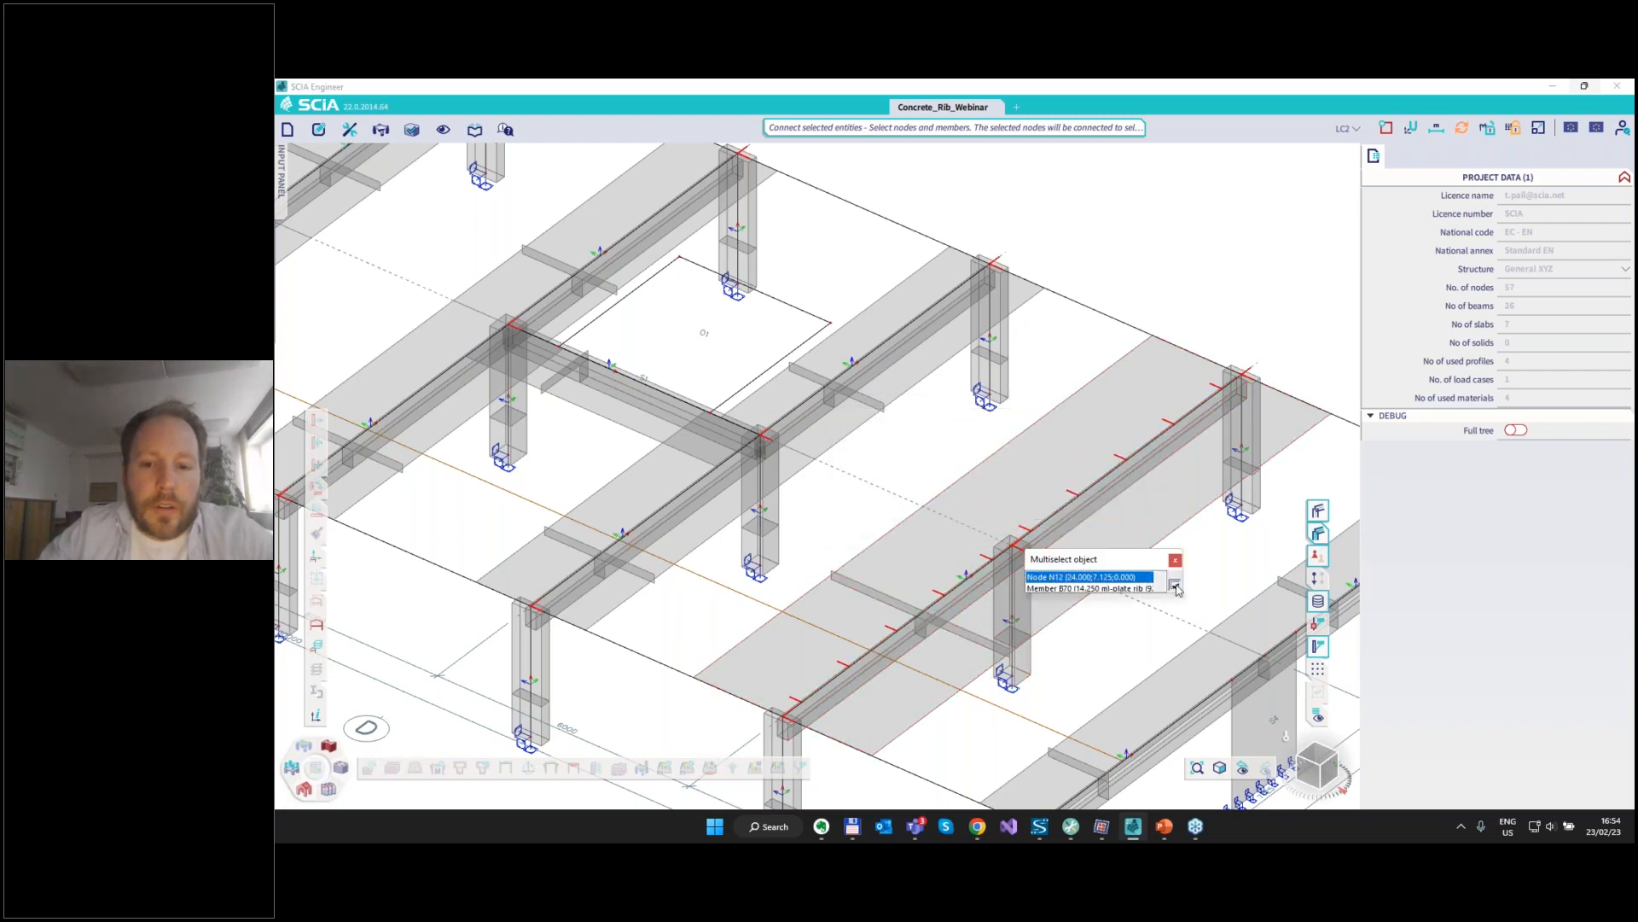
click(1127, 577)
click(1126, 573)
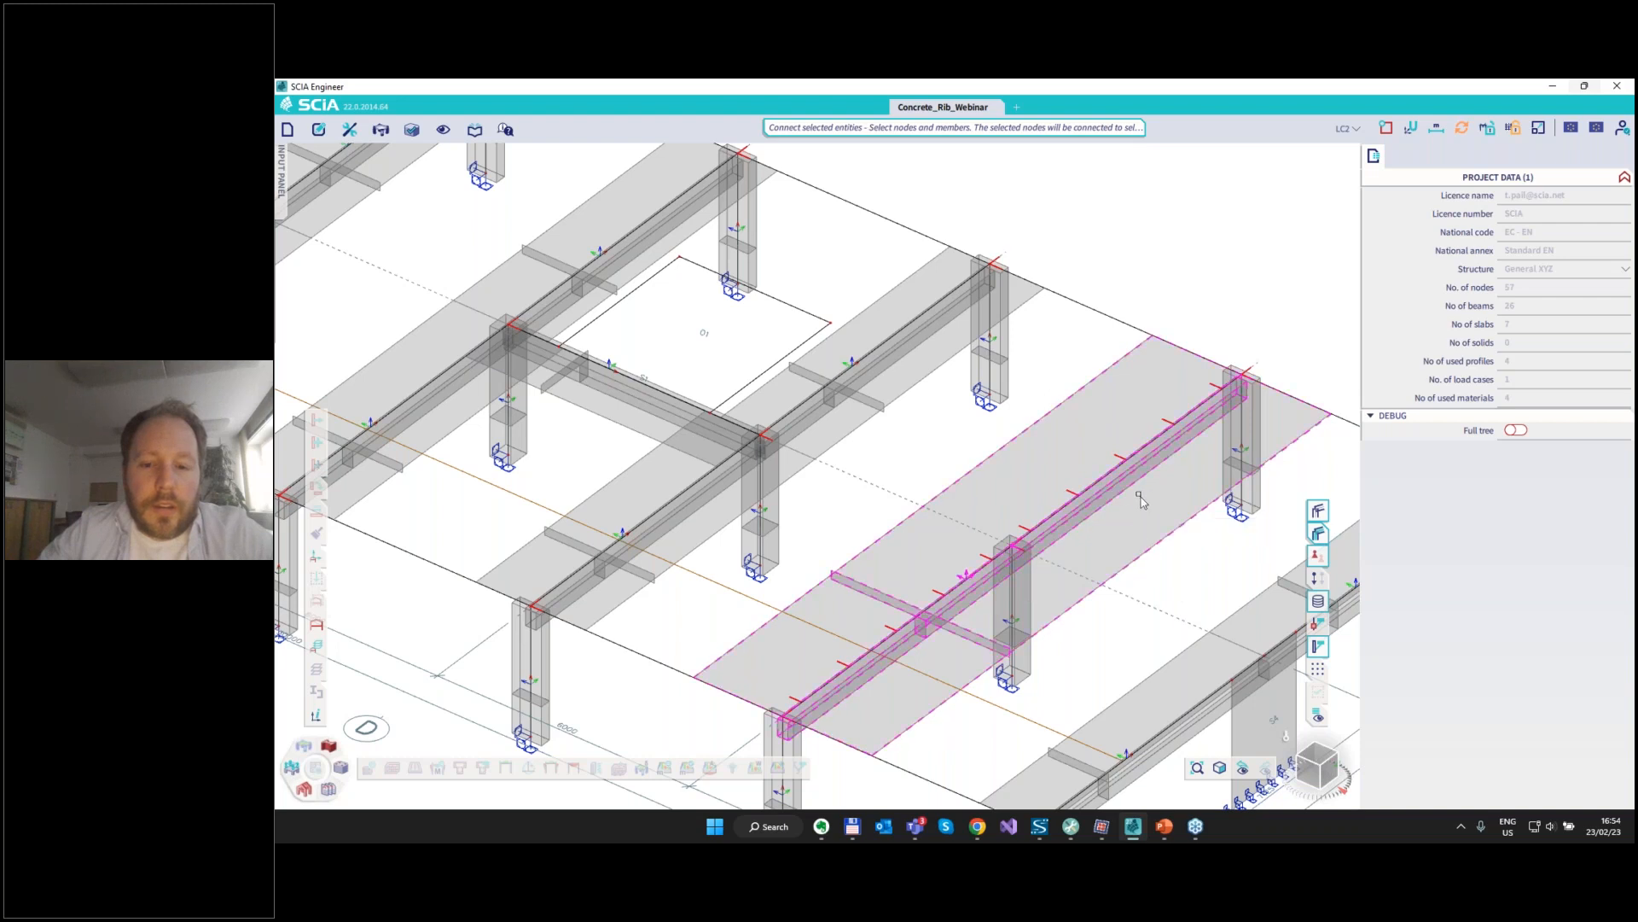
key(Return)
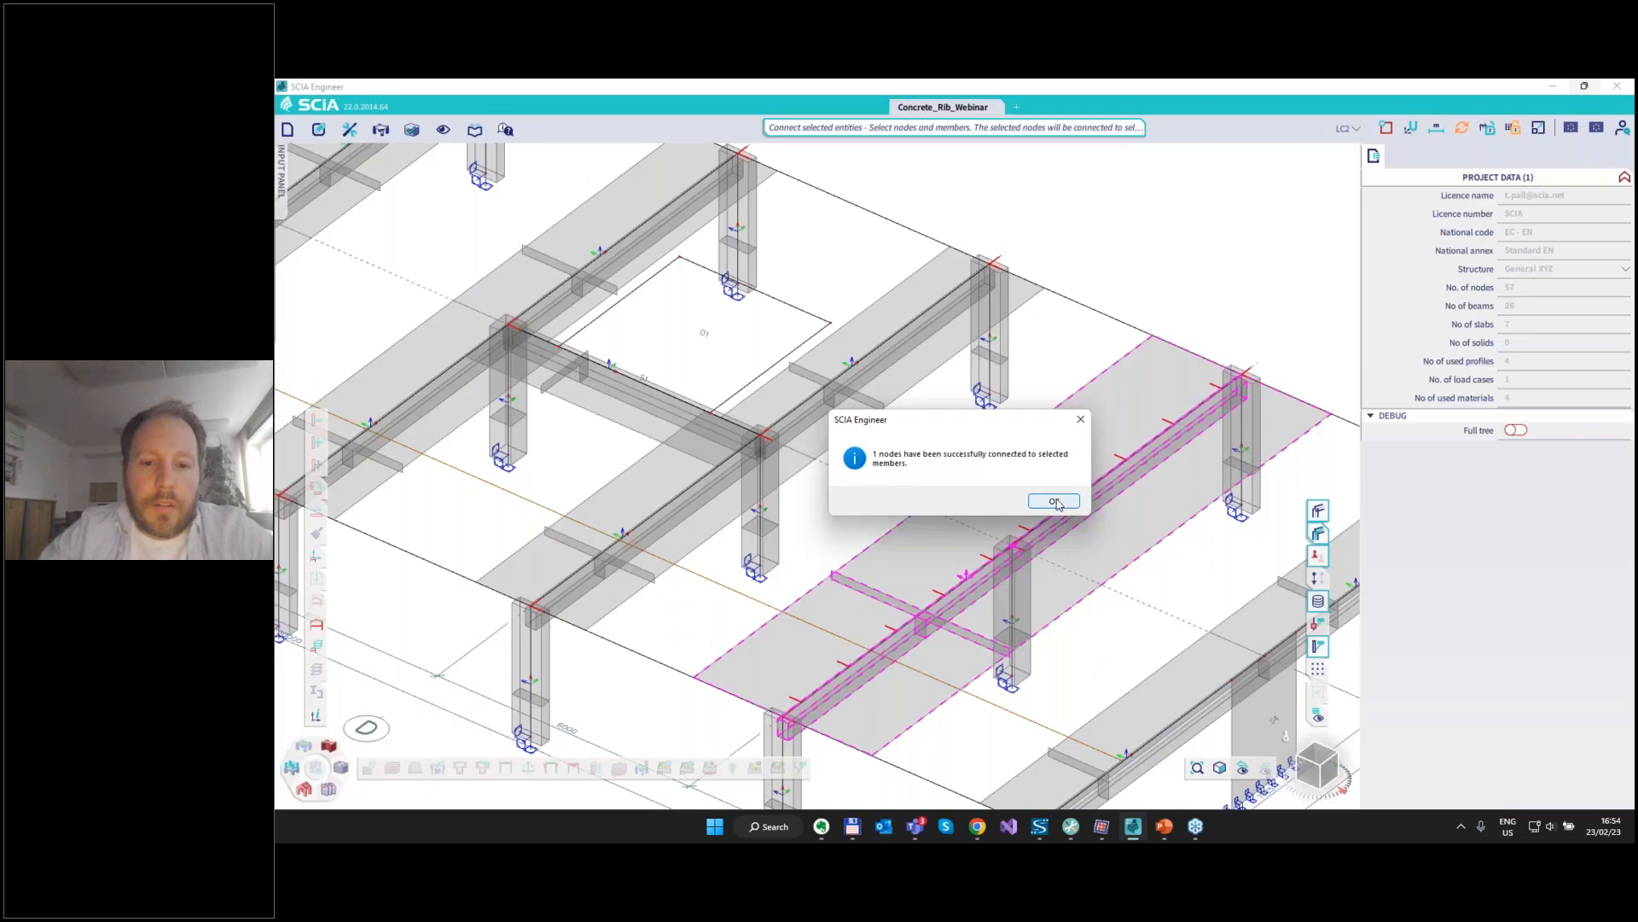
click(1056, 503)
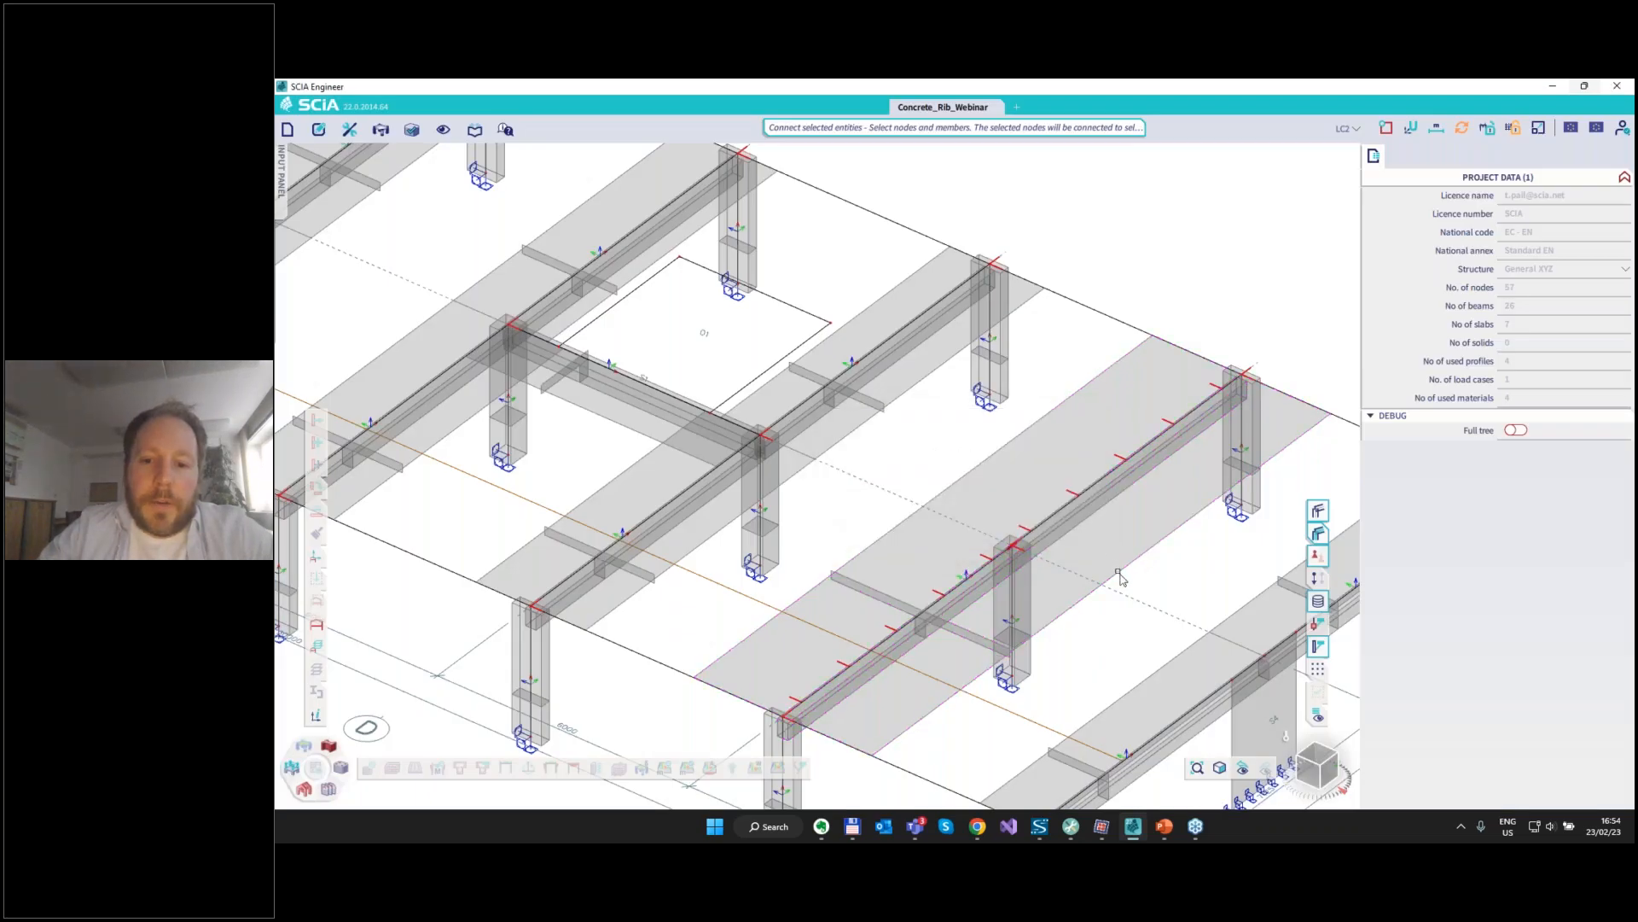
key(Escape)
Check the system lengths and buckling settings of rib B70 without saving them, and recalculate its effective width.
scroll(879, 504, down, 4)
click(1101, 461)
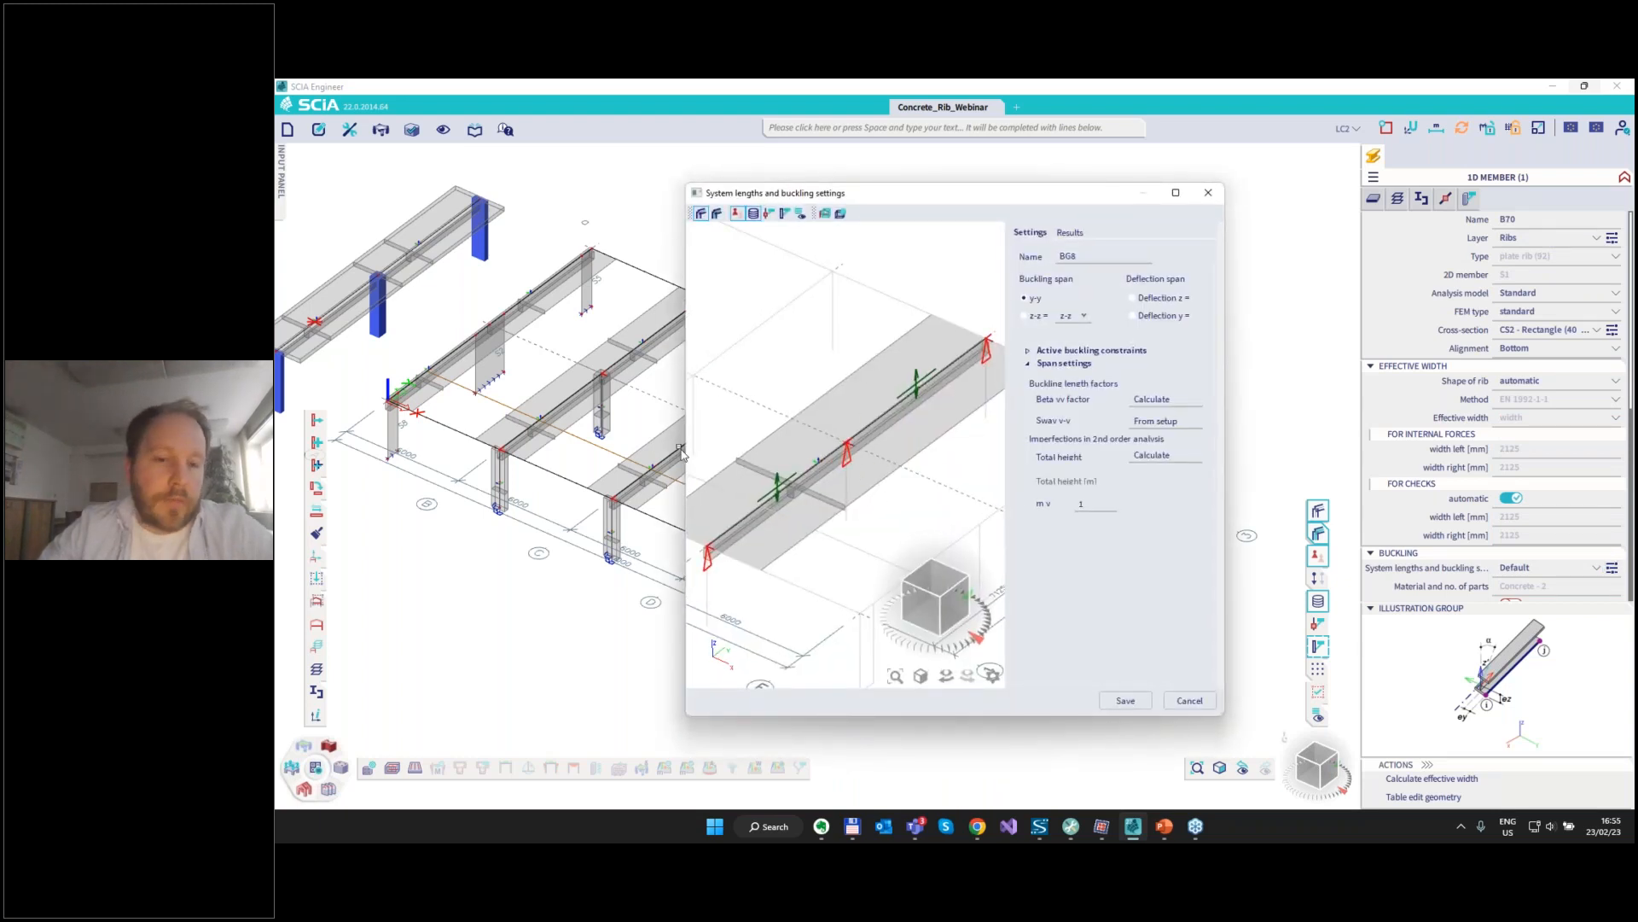
click(1189, 699)
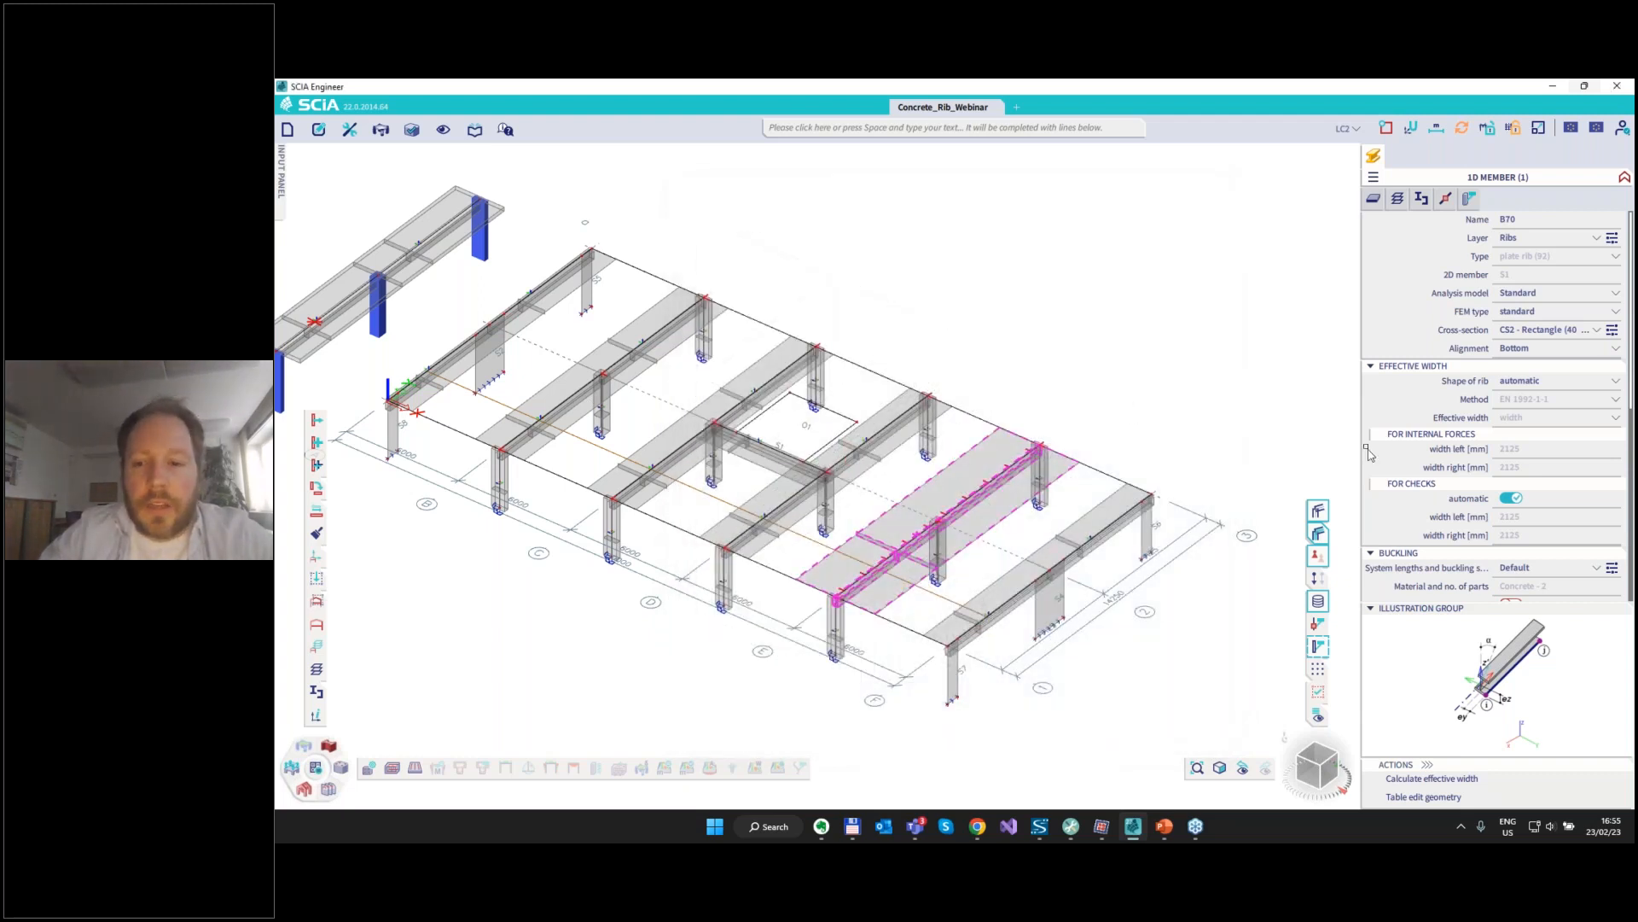
click(1425, 778)
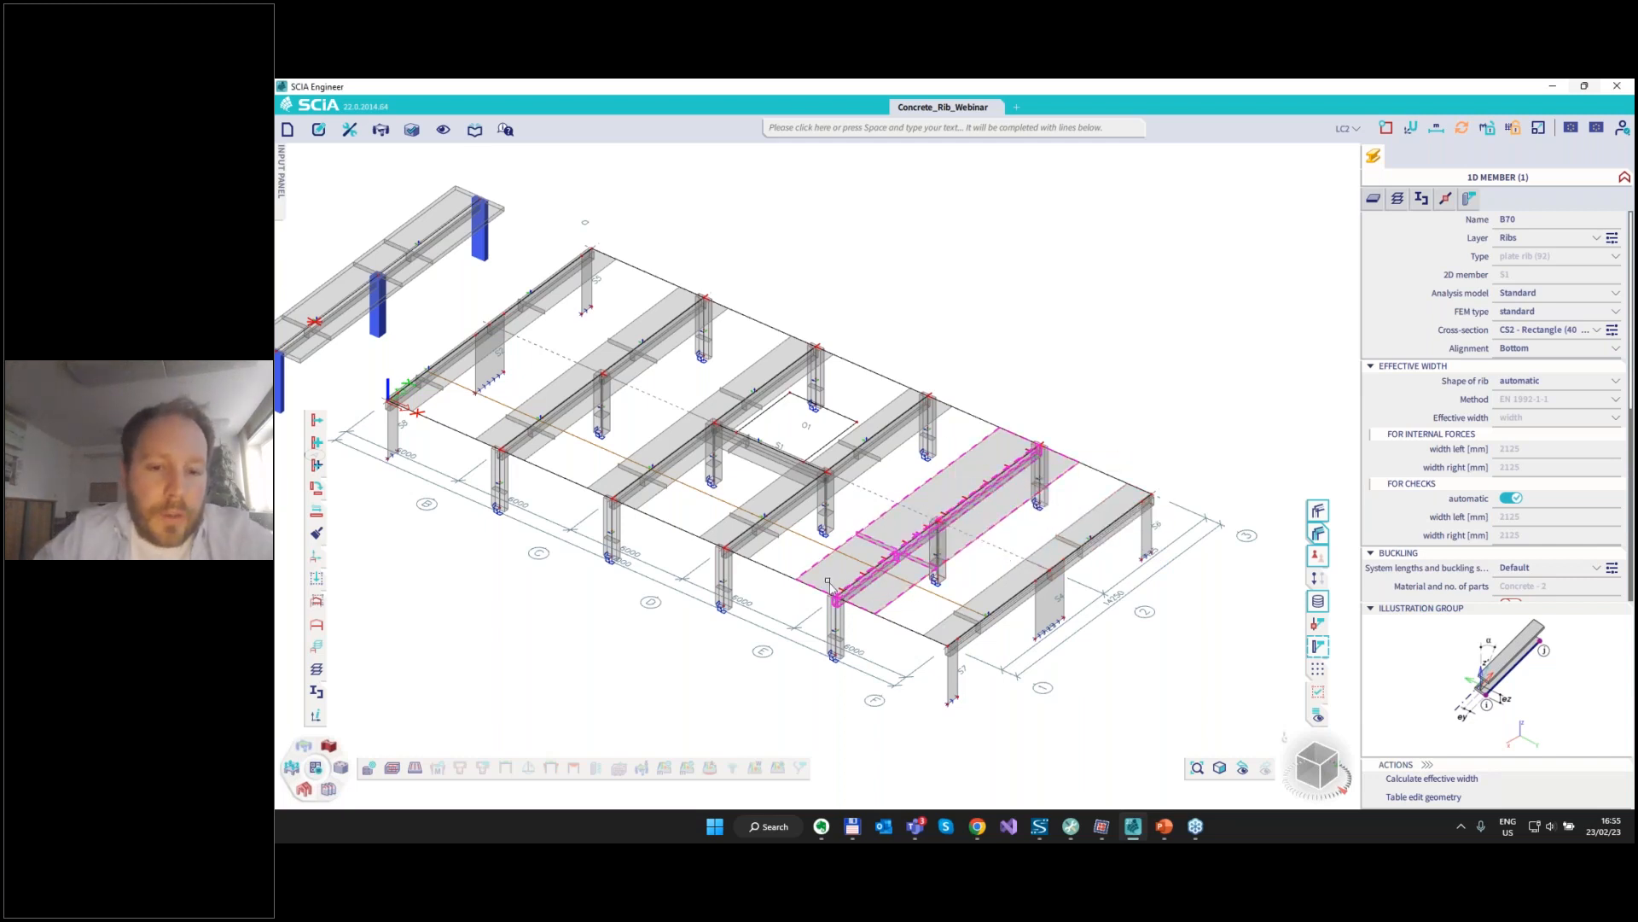
scroll(831, 577, up, 3)
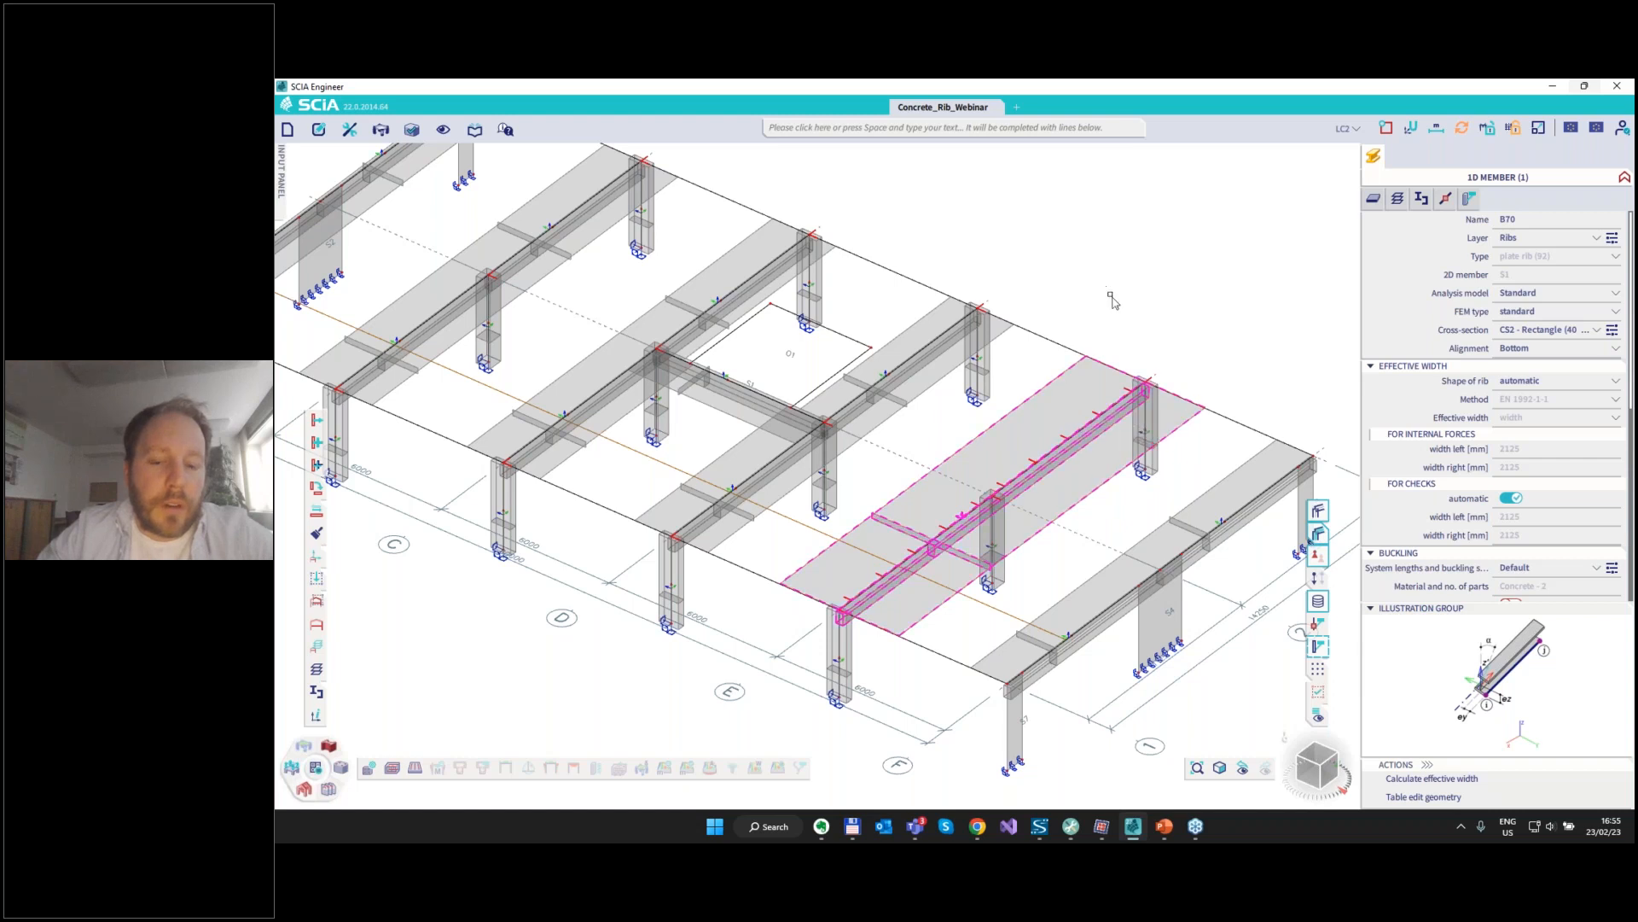
key(Escape)
Insert four plate ribs with cross-section CS2 - Rectangle (400; 250) and automatic shape along the slab's middle axis, two on each side of the existing rib.
scroll(1146, 407, down, 3)
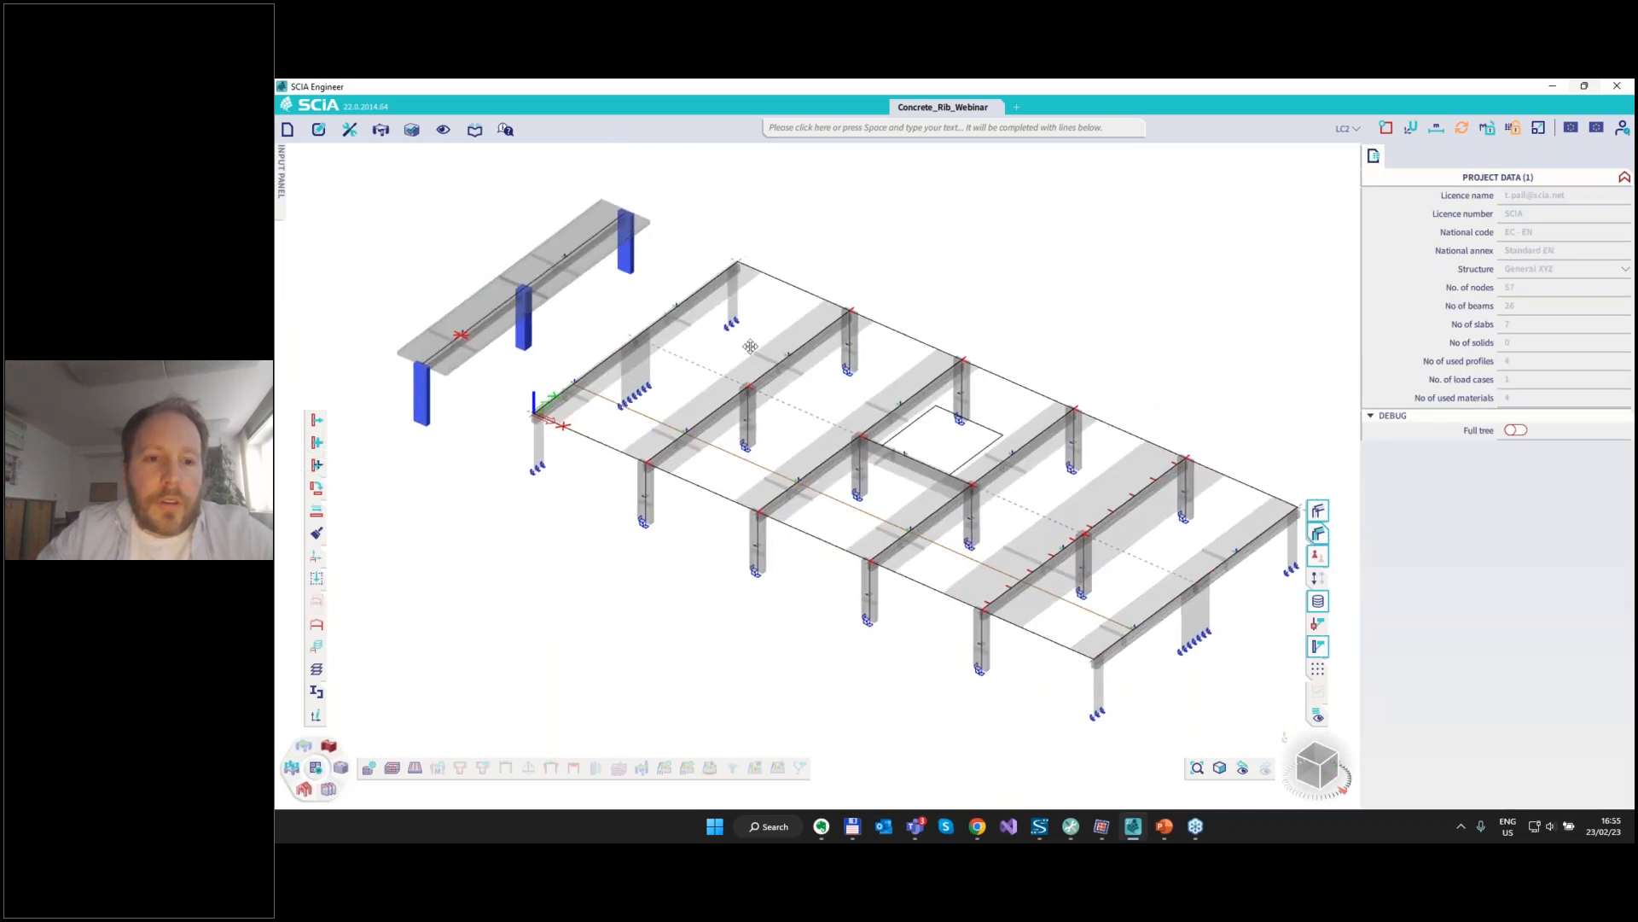
scroll(935, 414, up, 3)
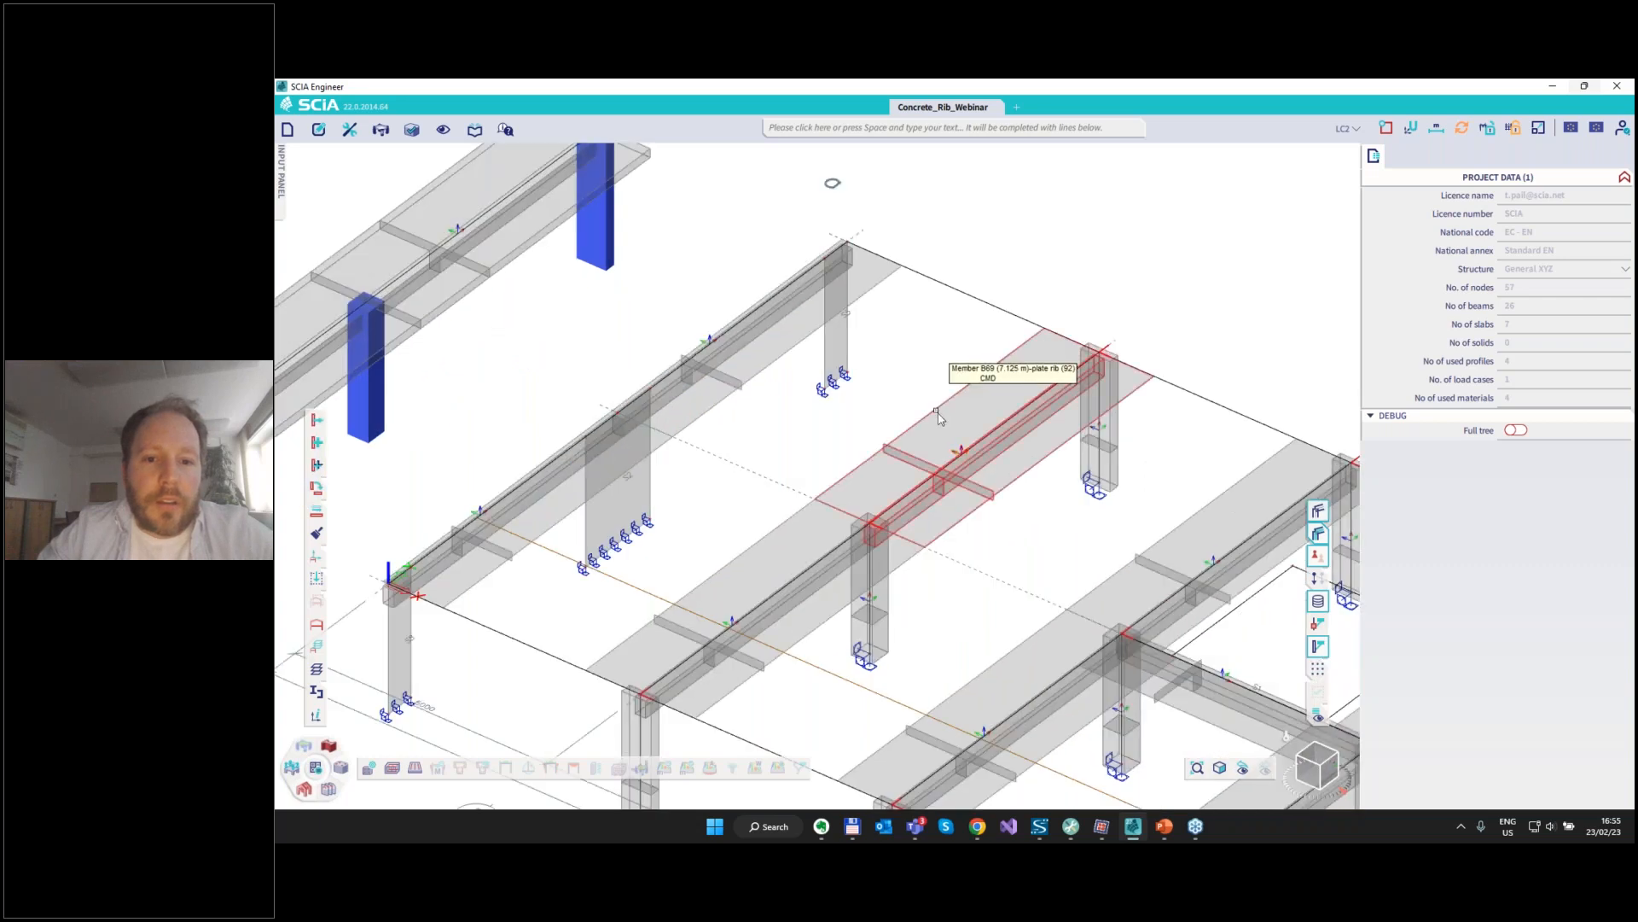
scroll(935, 414, down, 4)
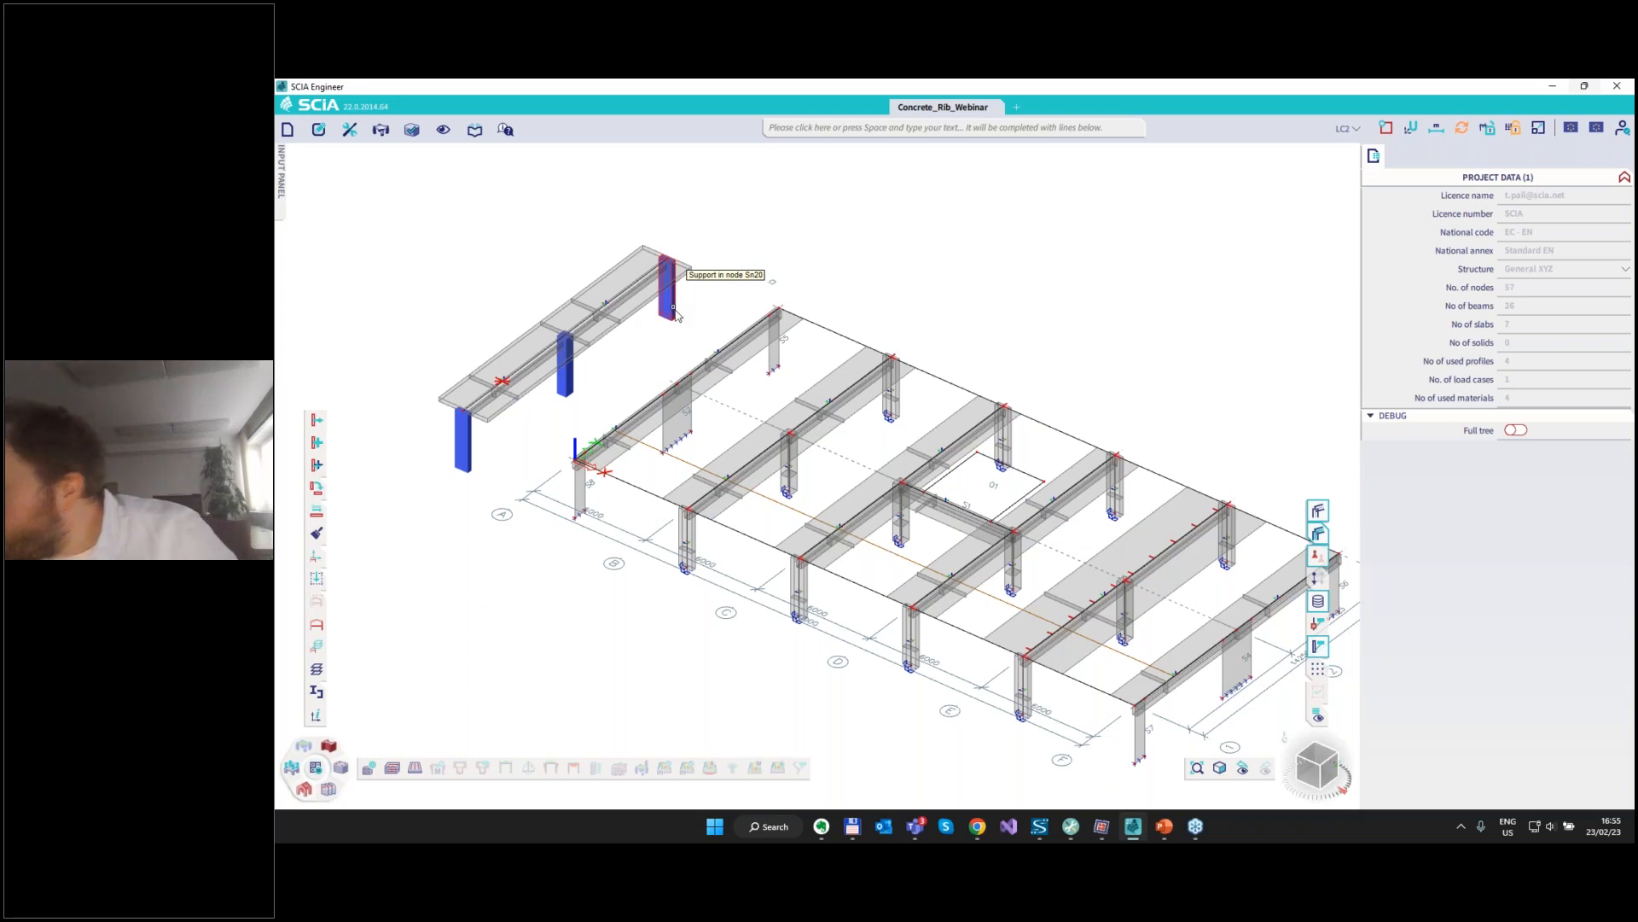
middle_drag(843, 489, 734, 477)
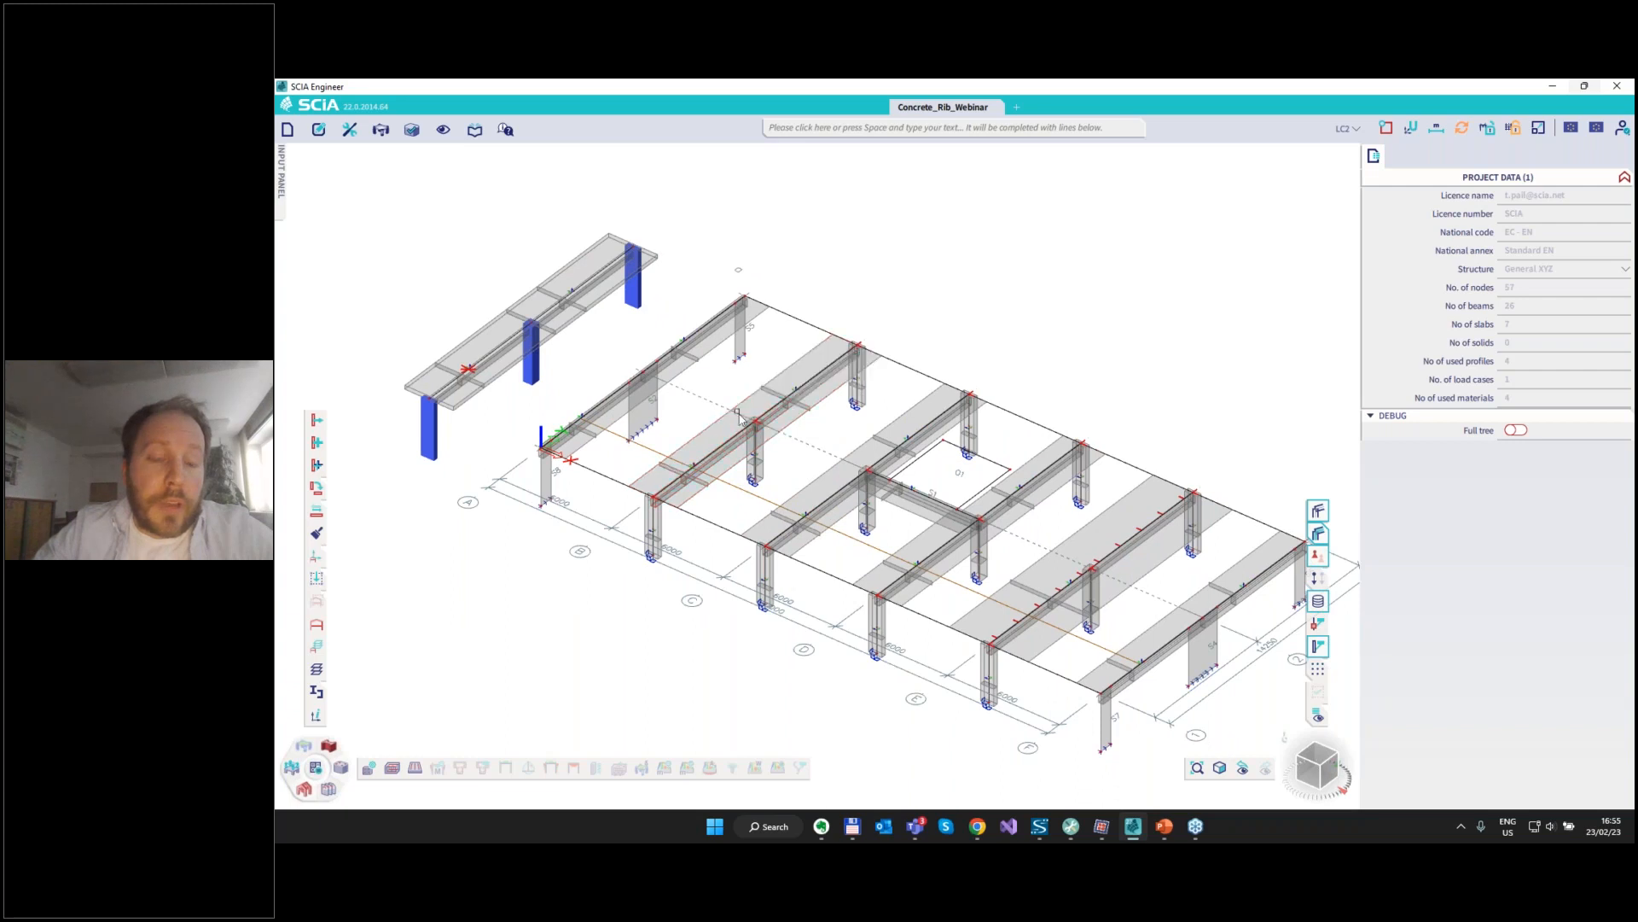
click(826, 128)
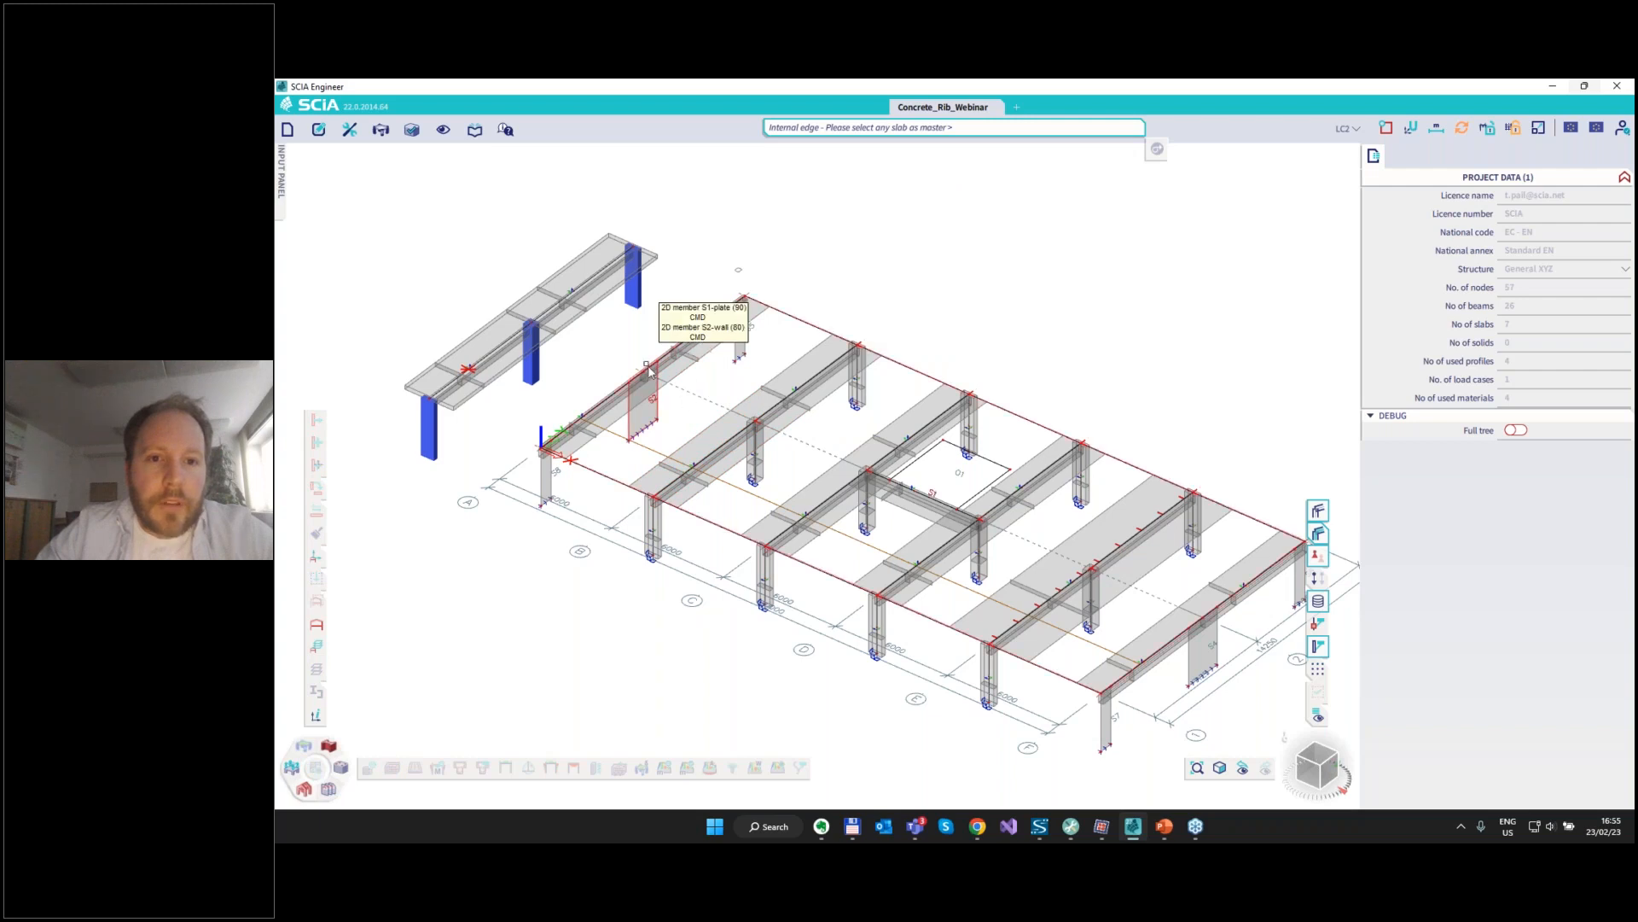
click(802, 319)
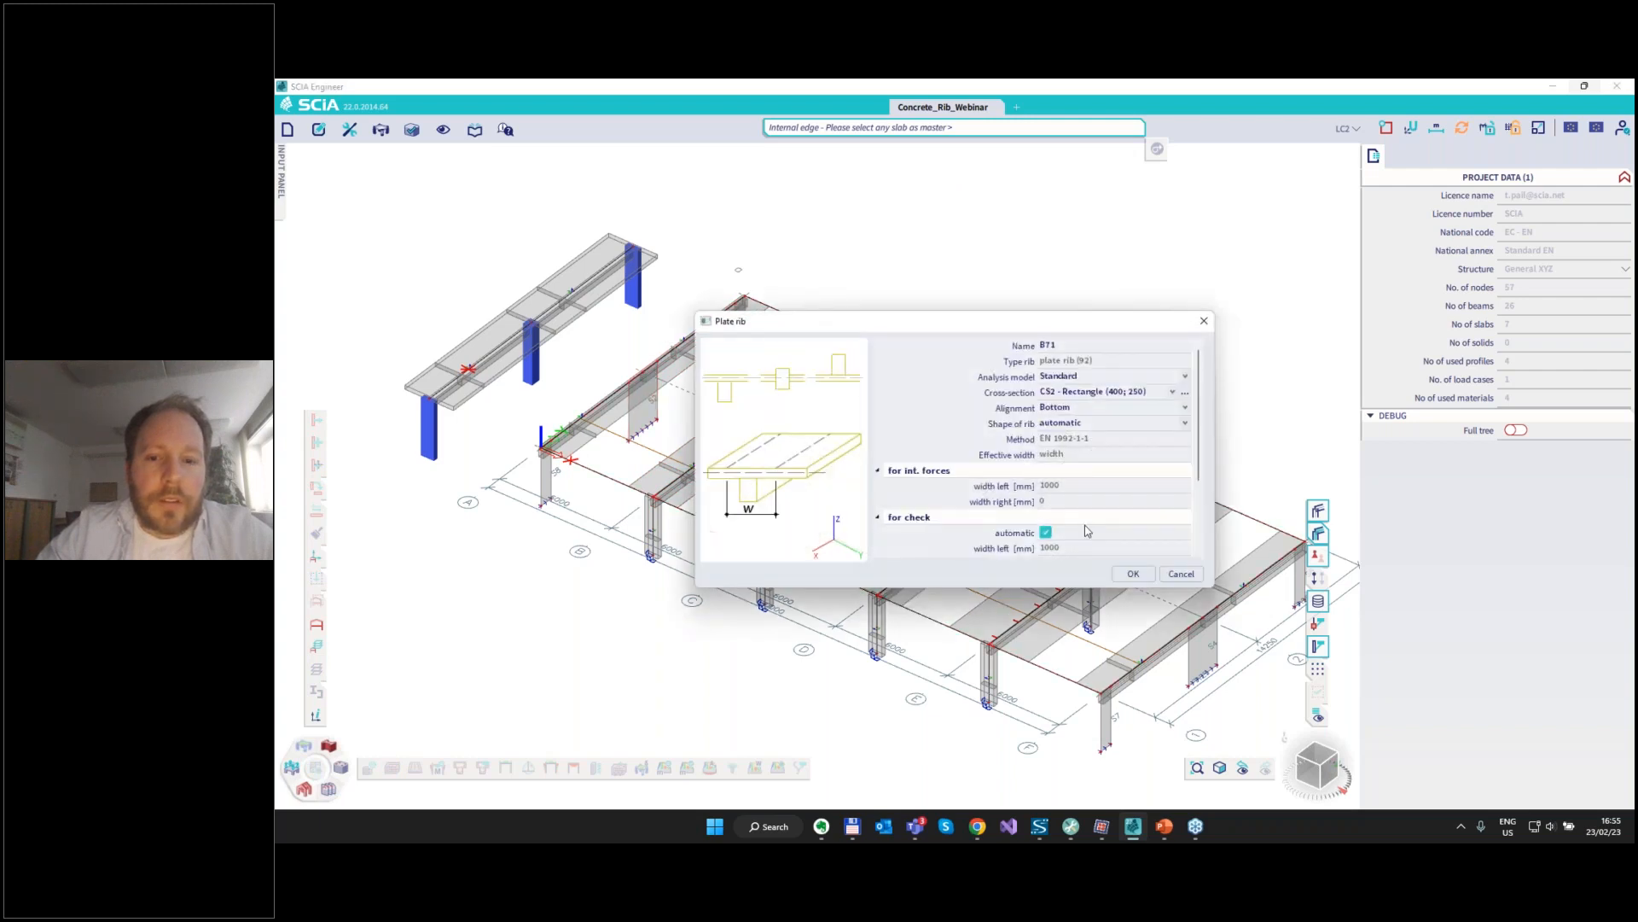
click(1133, 574)
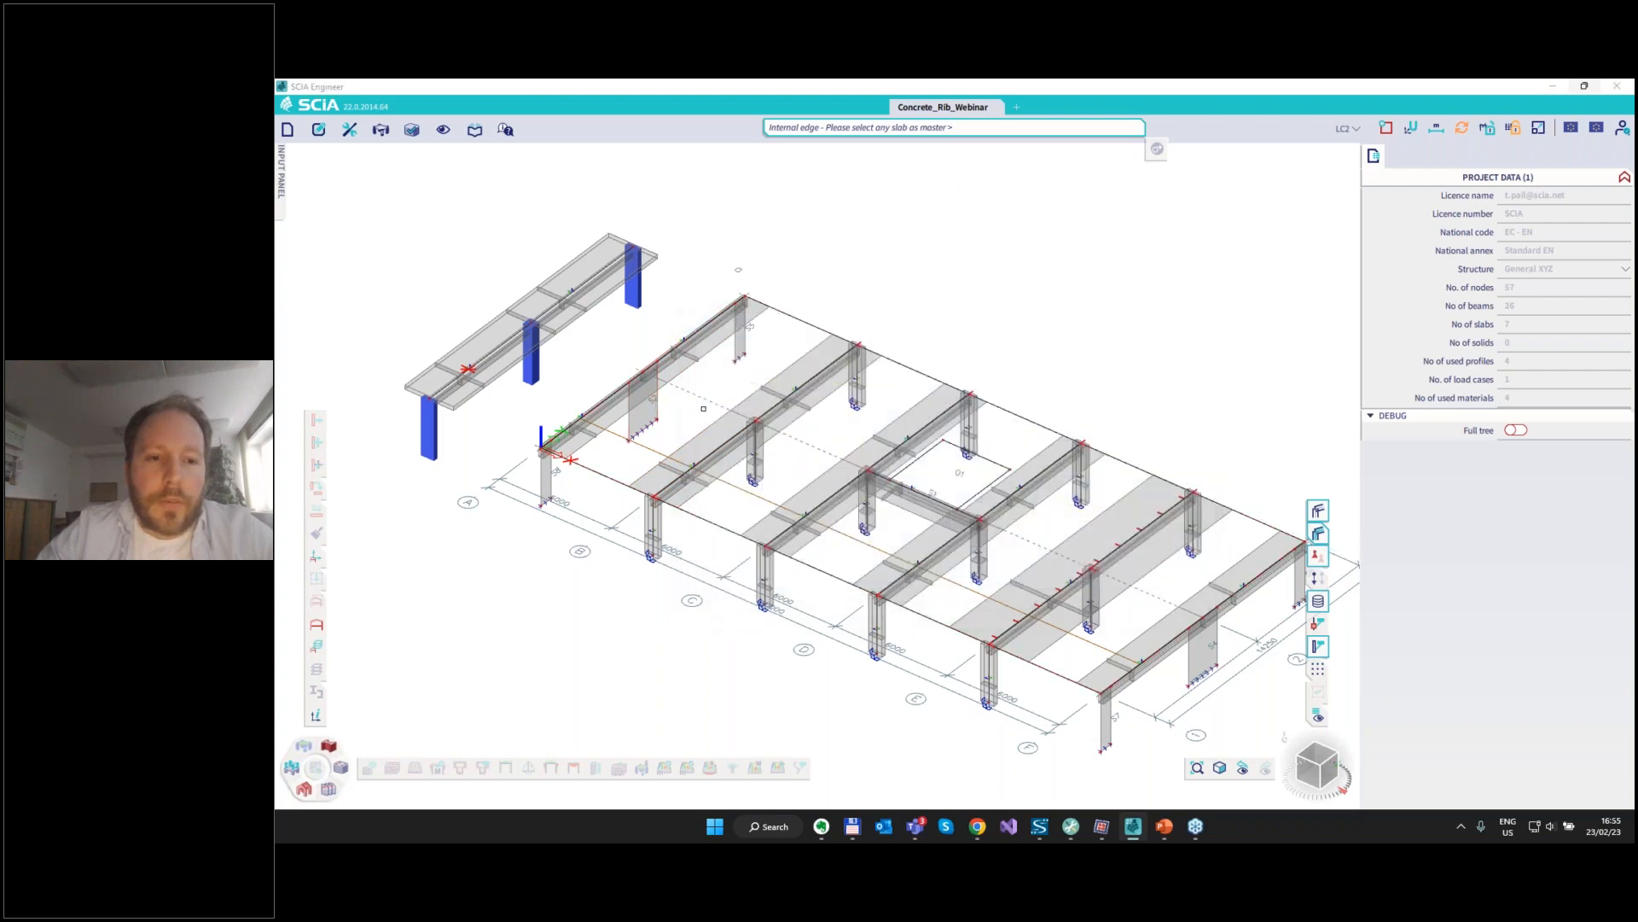
click(645, 371)
click(756, 420)
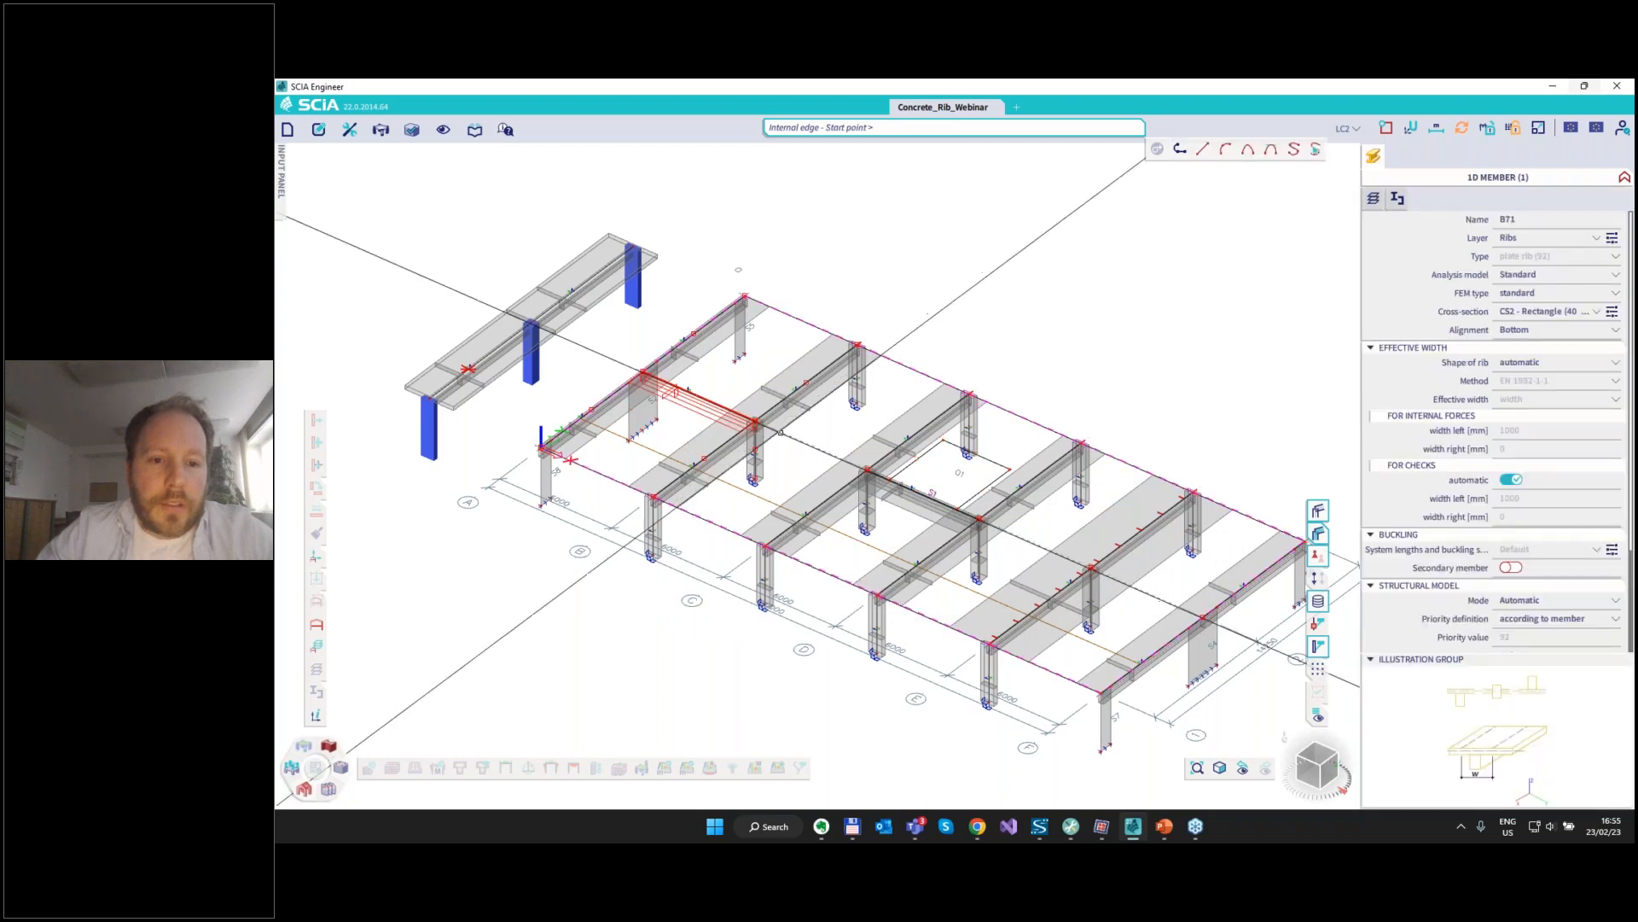
click(867, 470)
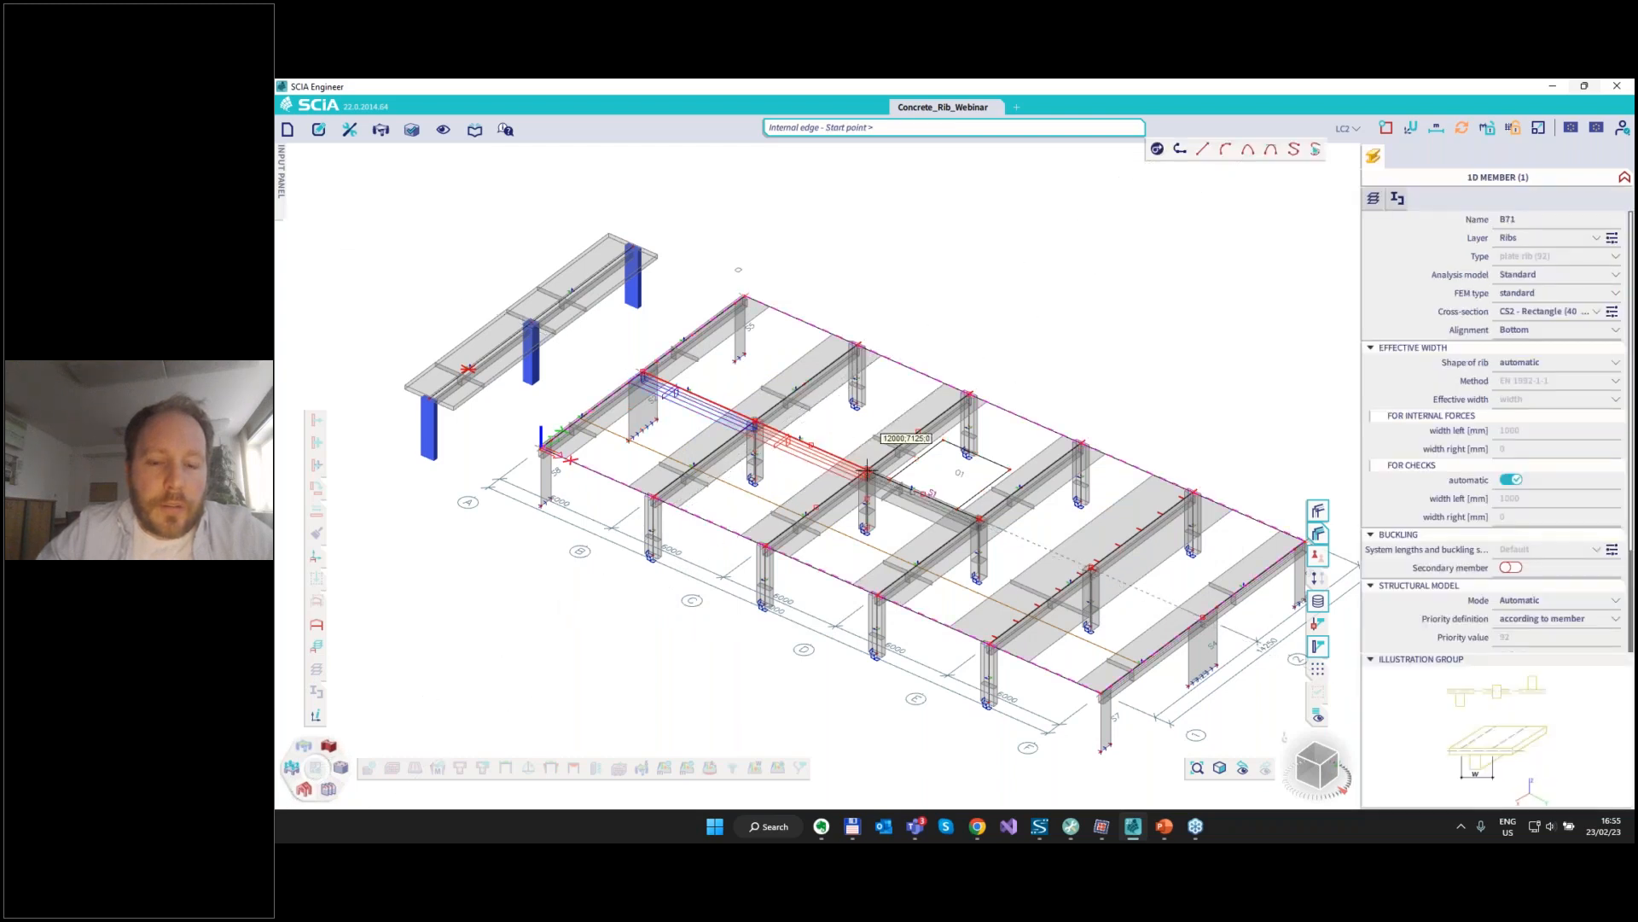
click(979, 518)
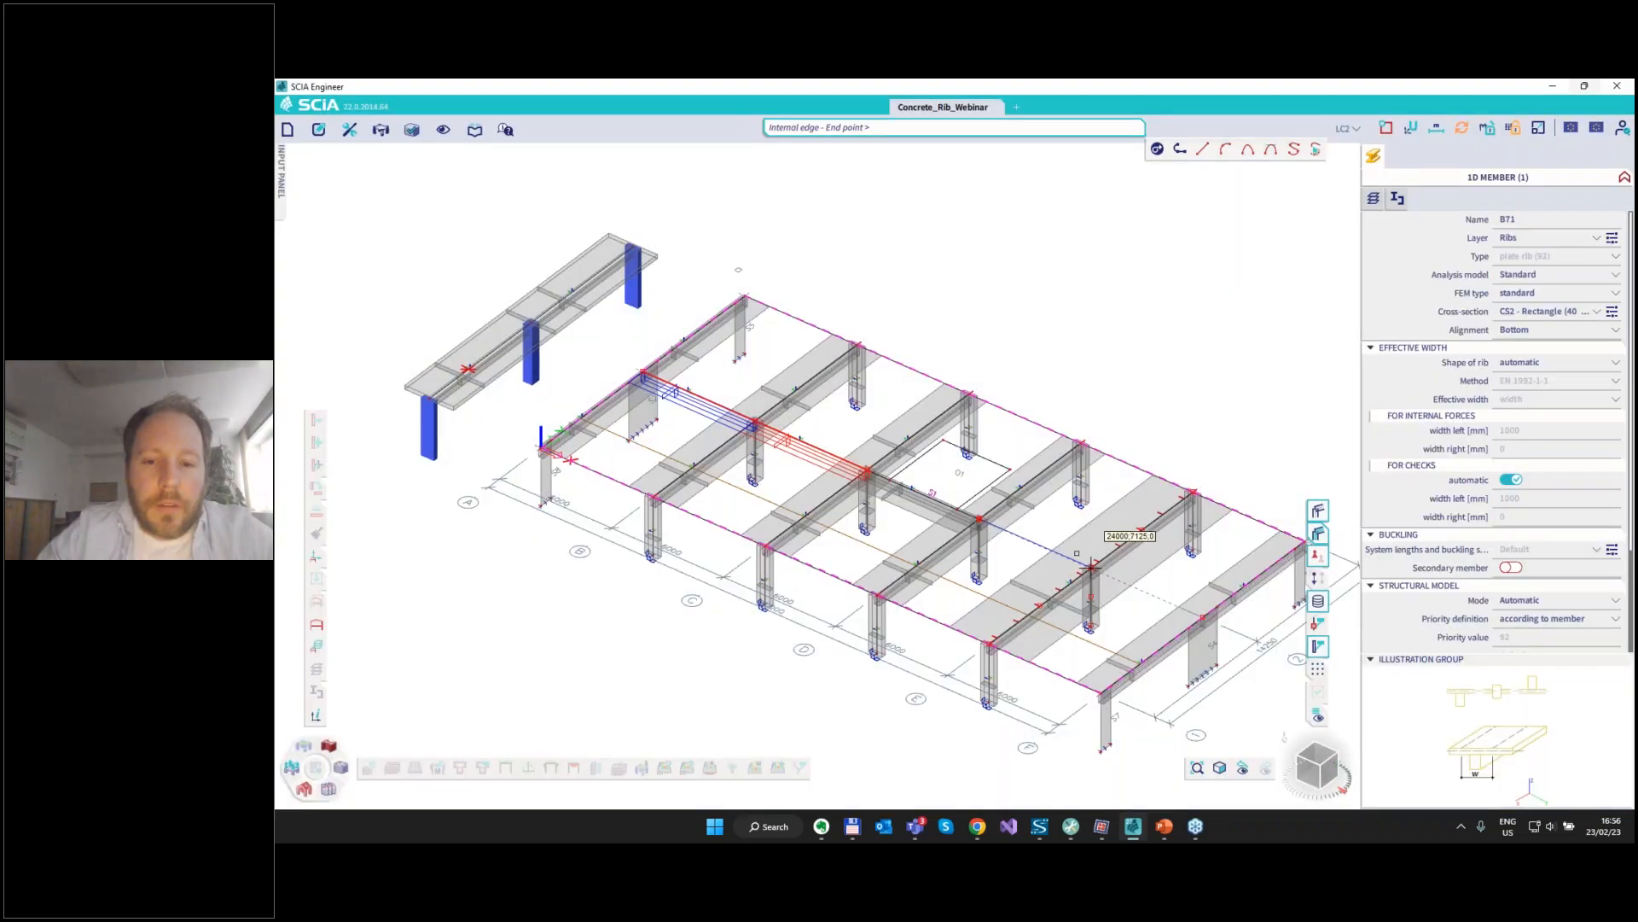
click(1088, 566)
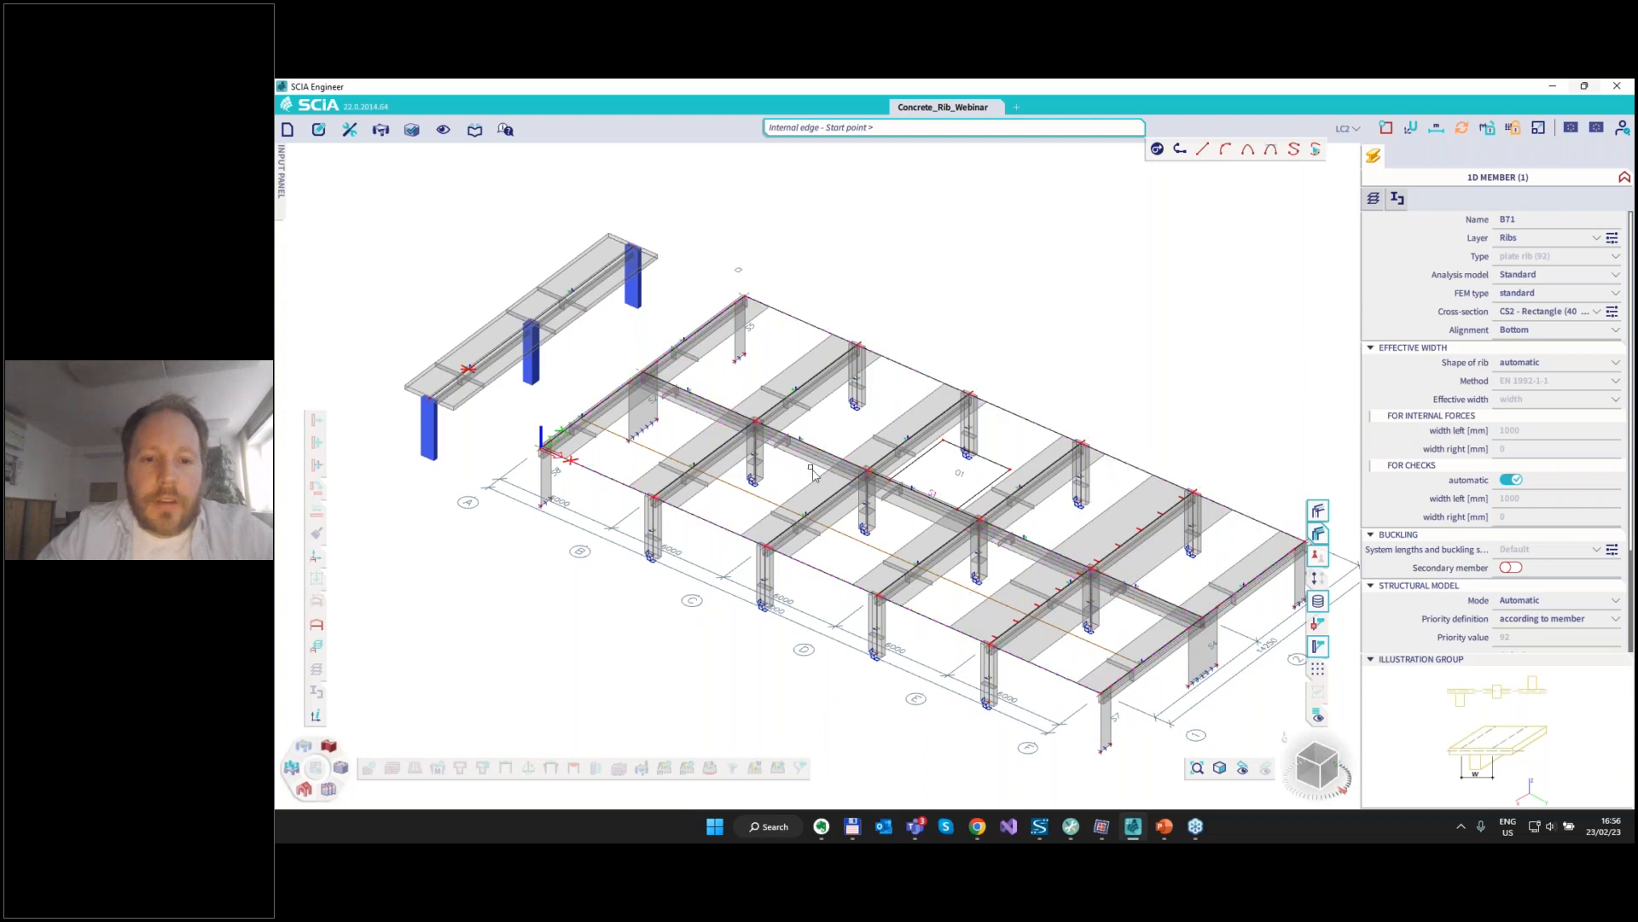
key(Escape)
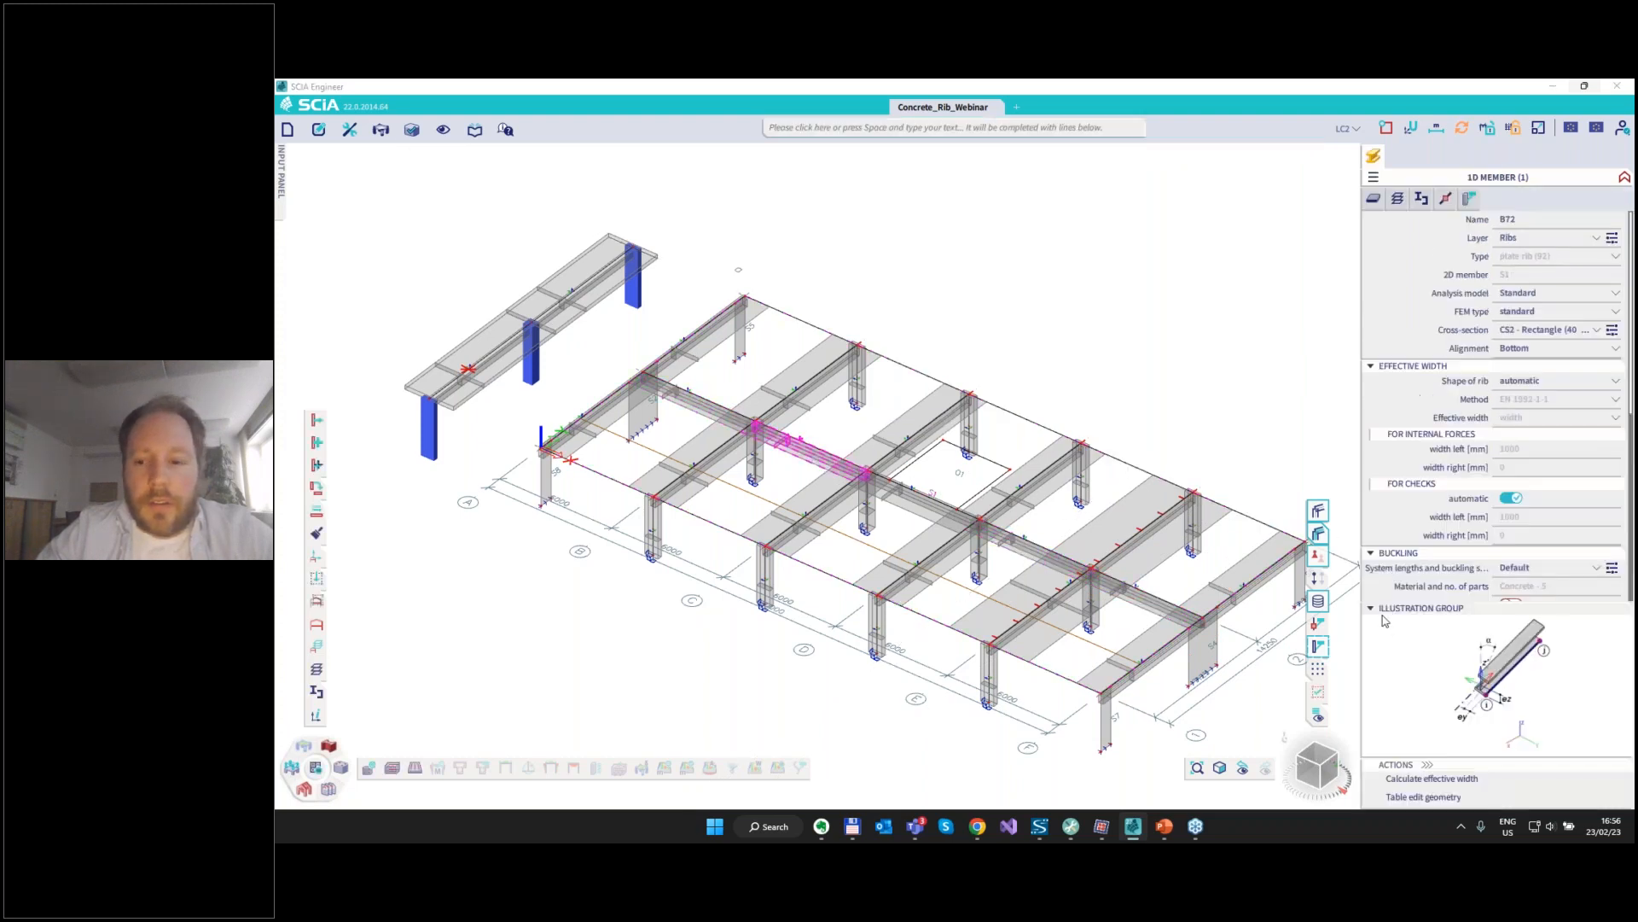
Select all five collinear ribs along the slab's middle axis and calculate their effective width.
key(Escape)
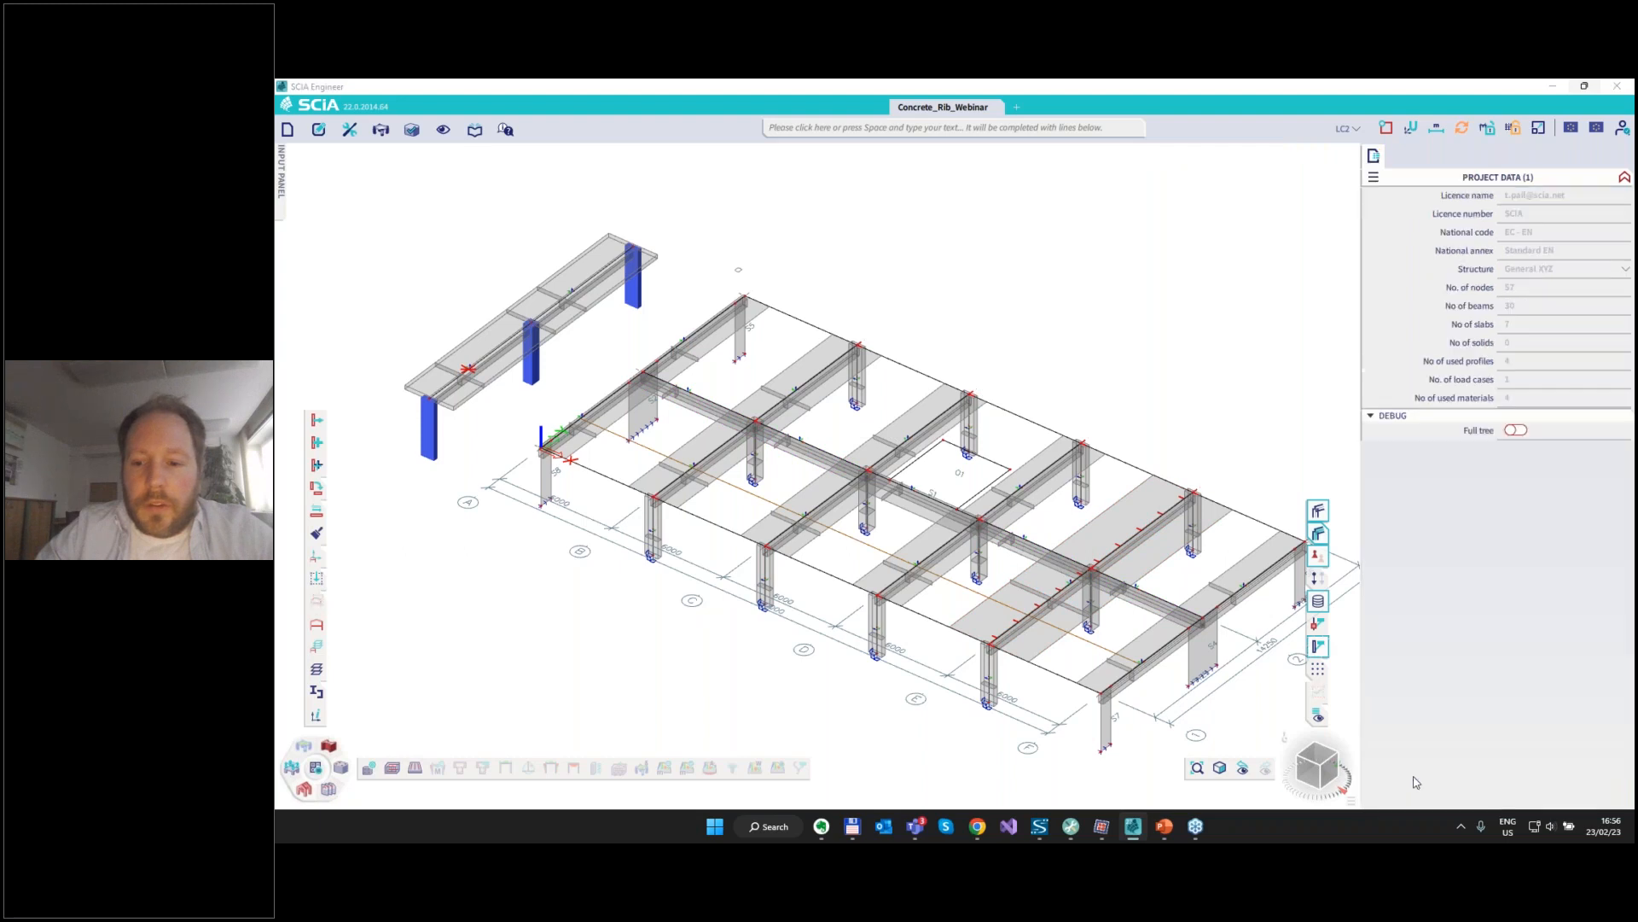
click(1136, 600)
click(1010, 549)
click(897, 504)
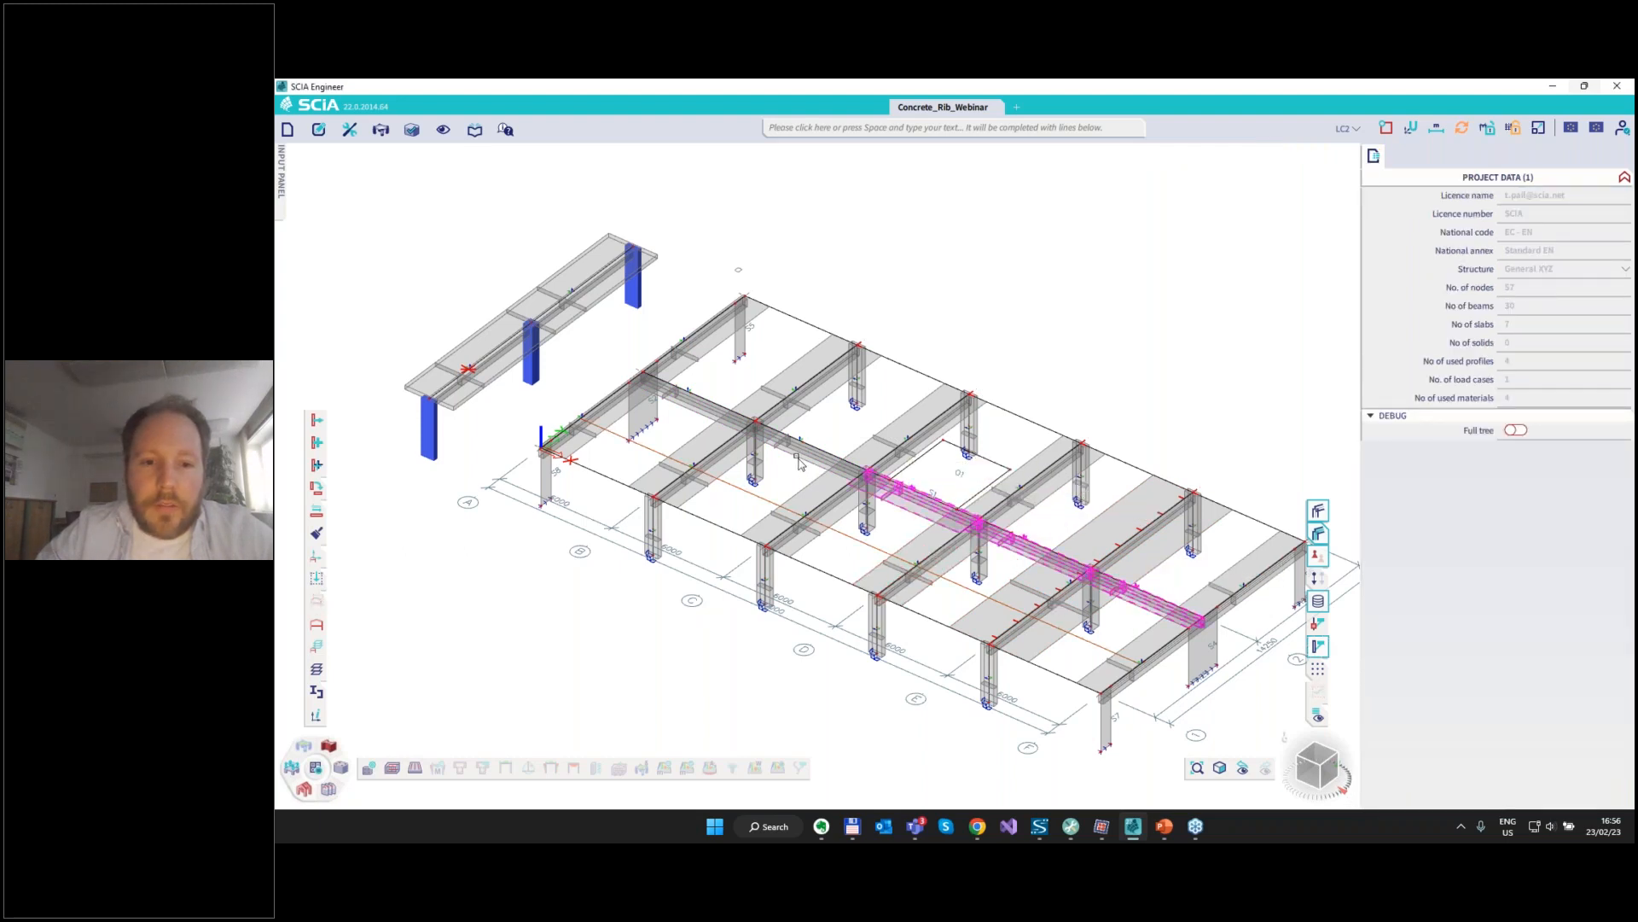
click(695, 416)
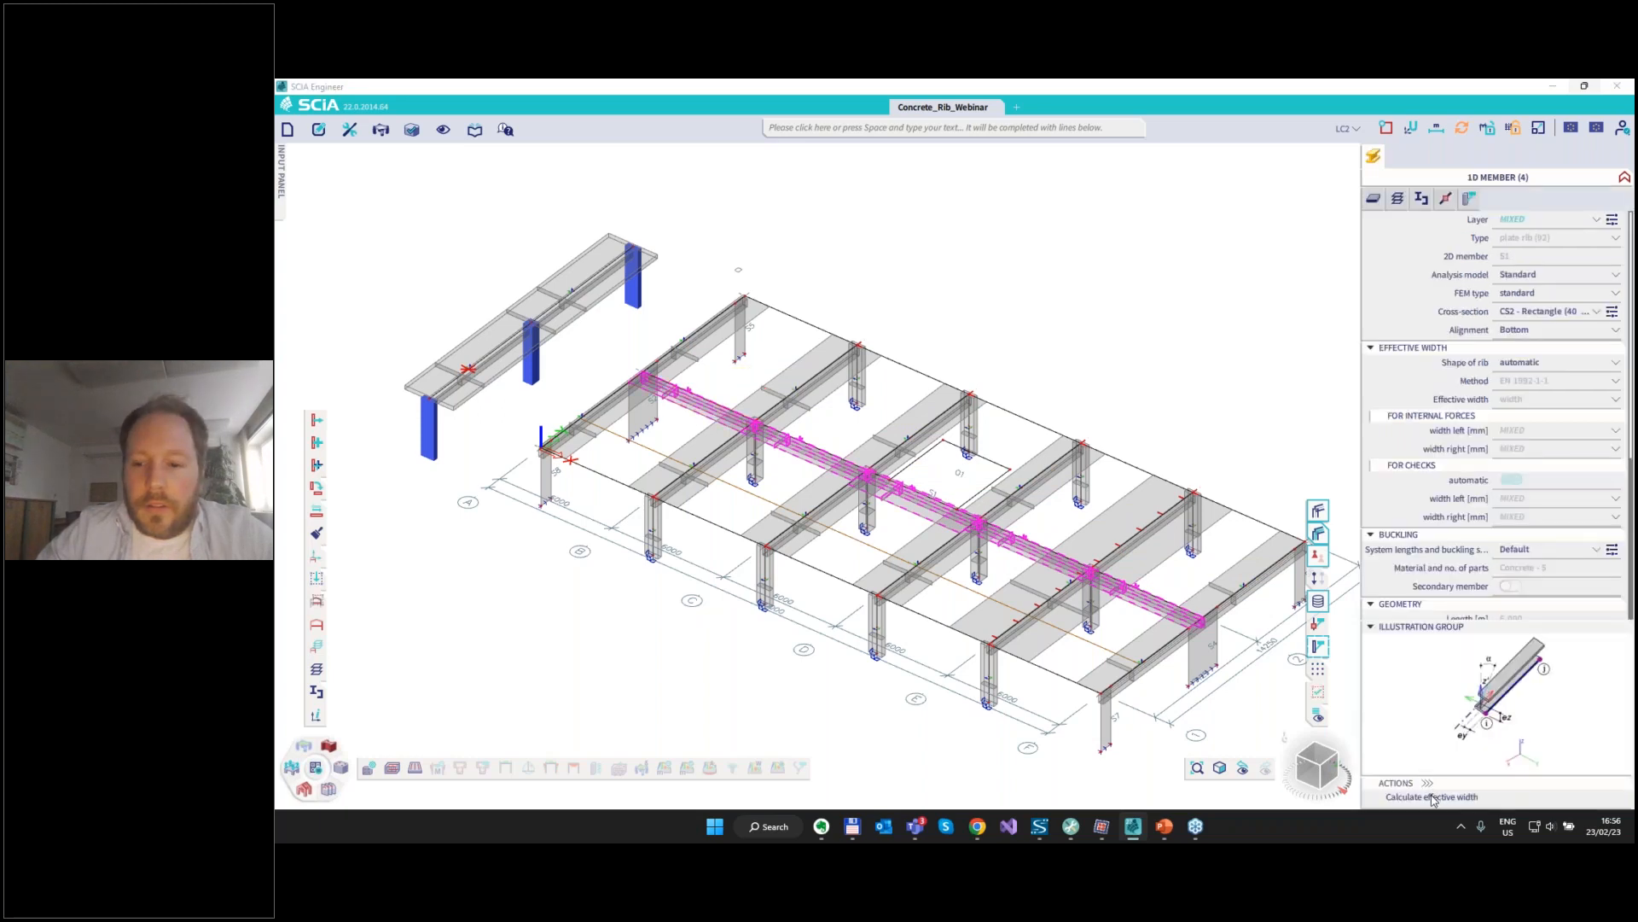
click(745, 404)
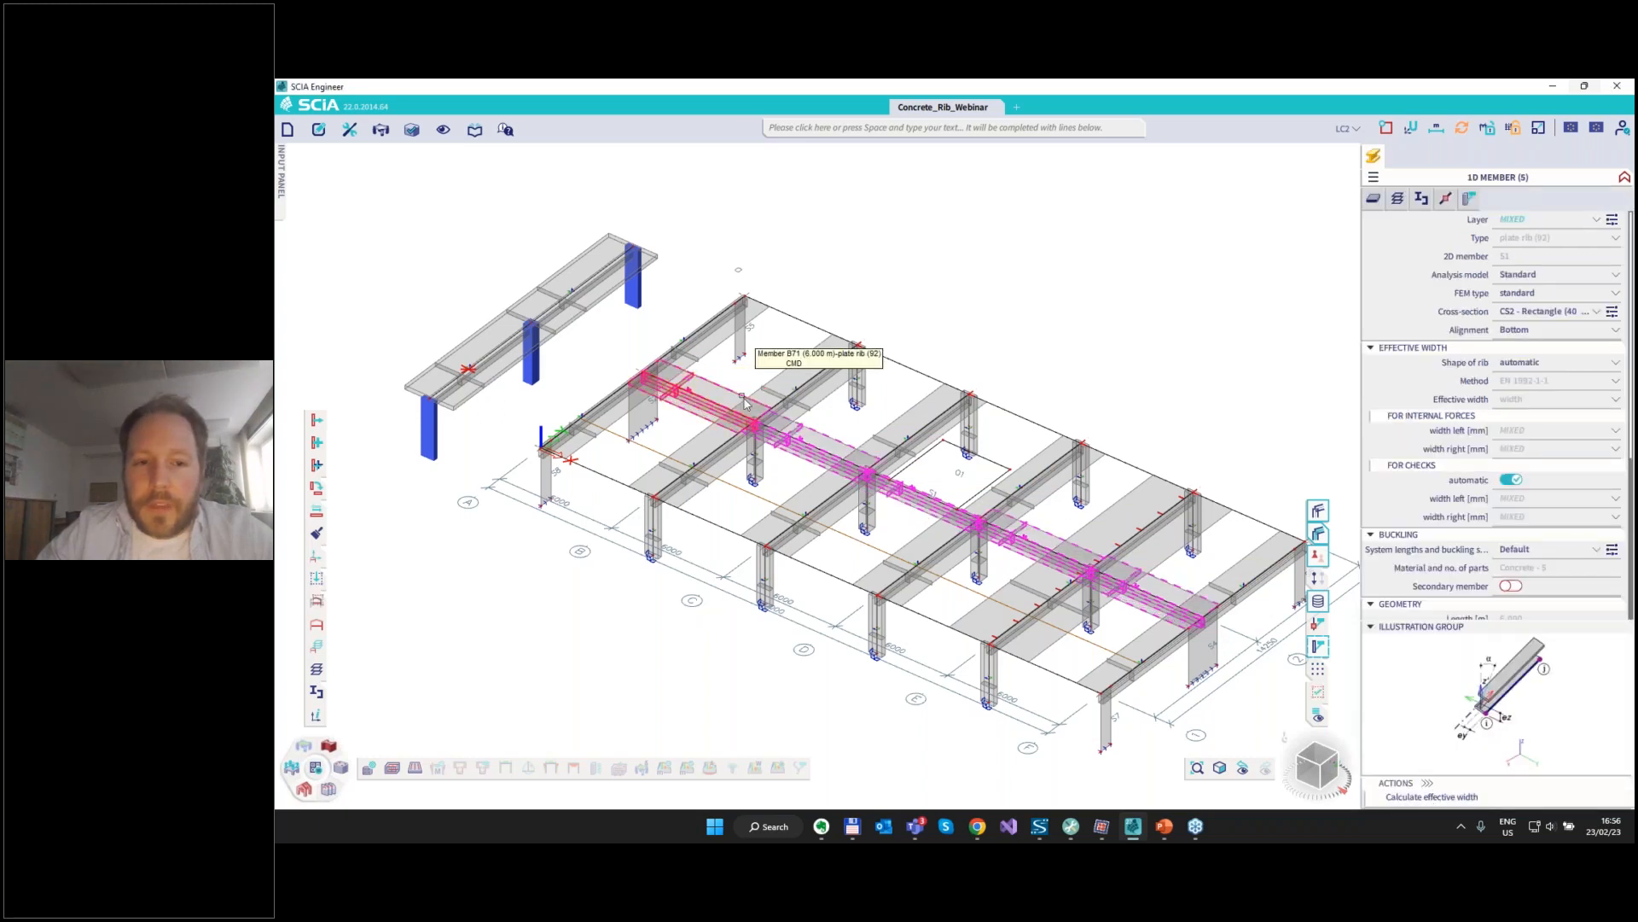
Release the second and fifth y-y buckling supports of the five ribs, save them as BG6, and recalculate the effective width despite the span-proportion warning.
scroll(719, 443, up, 4)
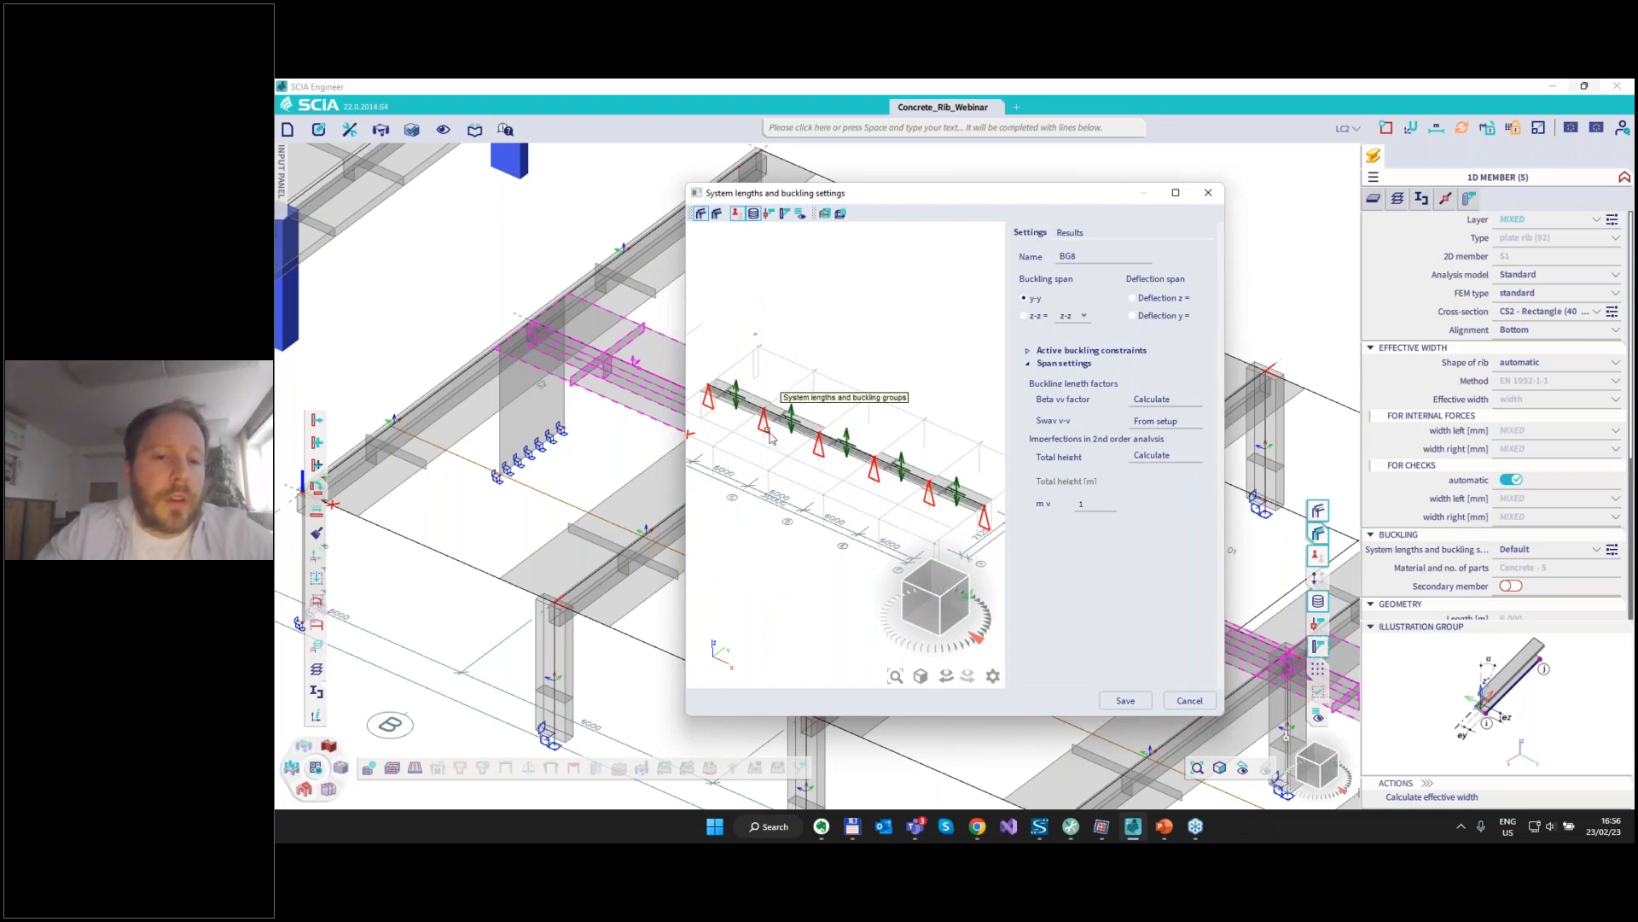
click(932, 505)
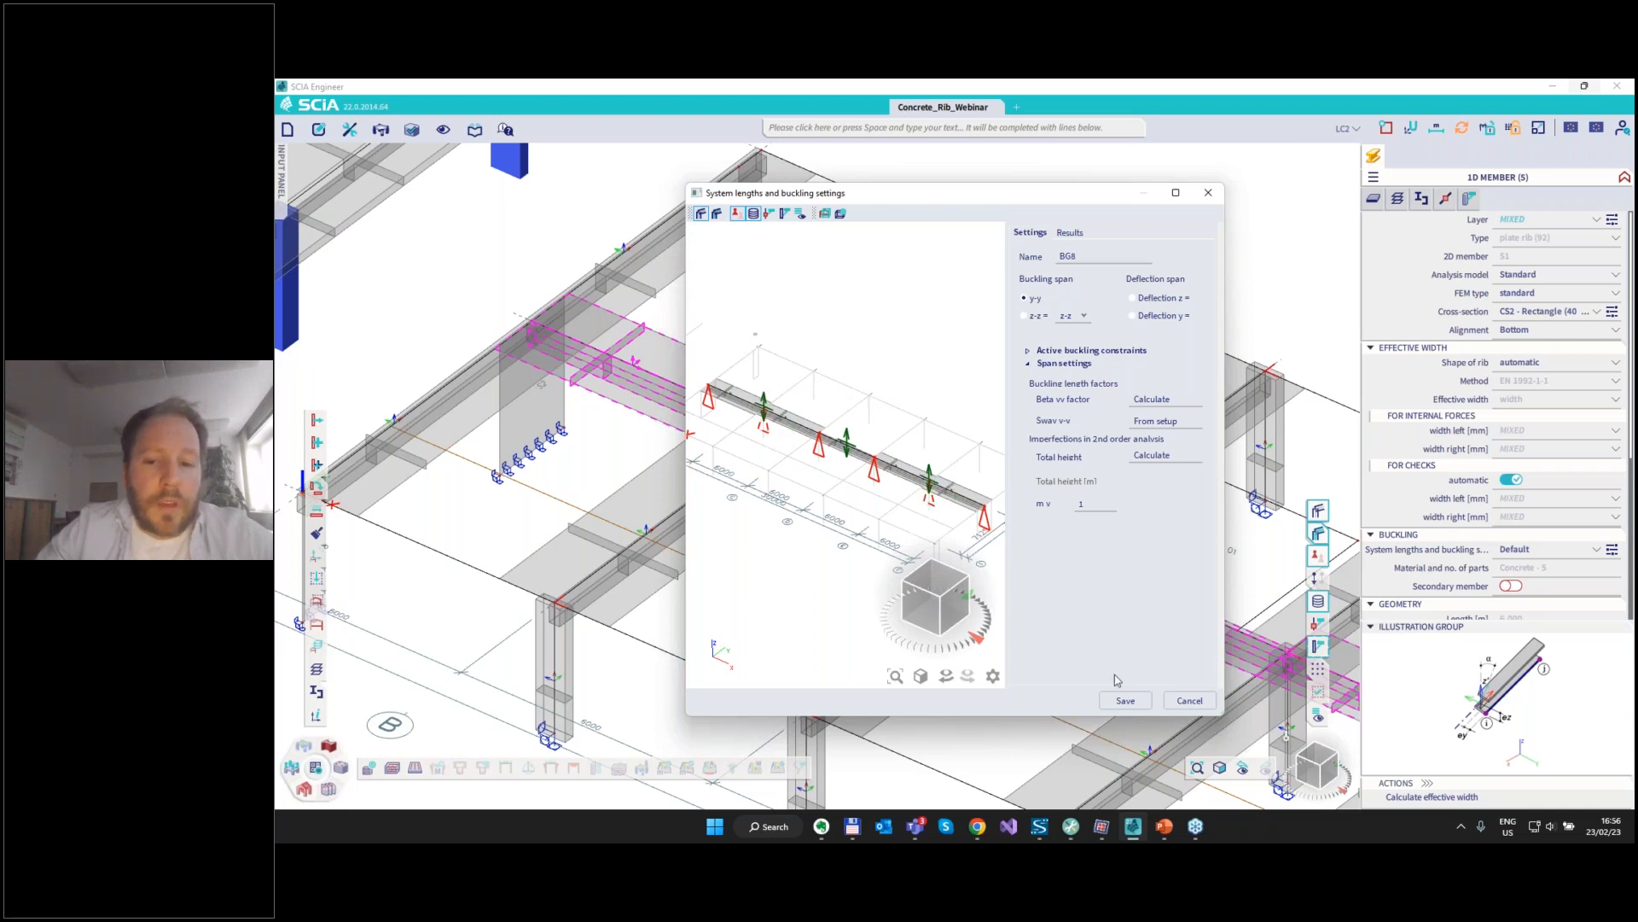
click(1124, 699)
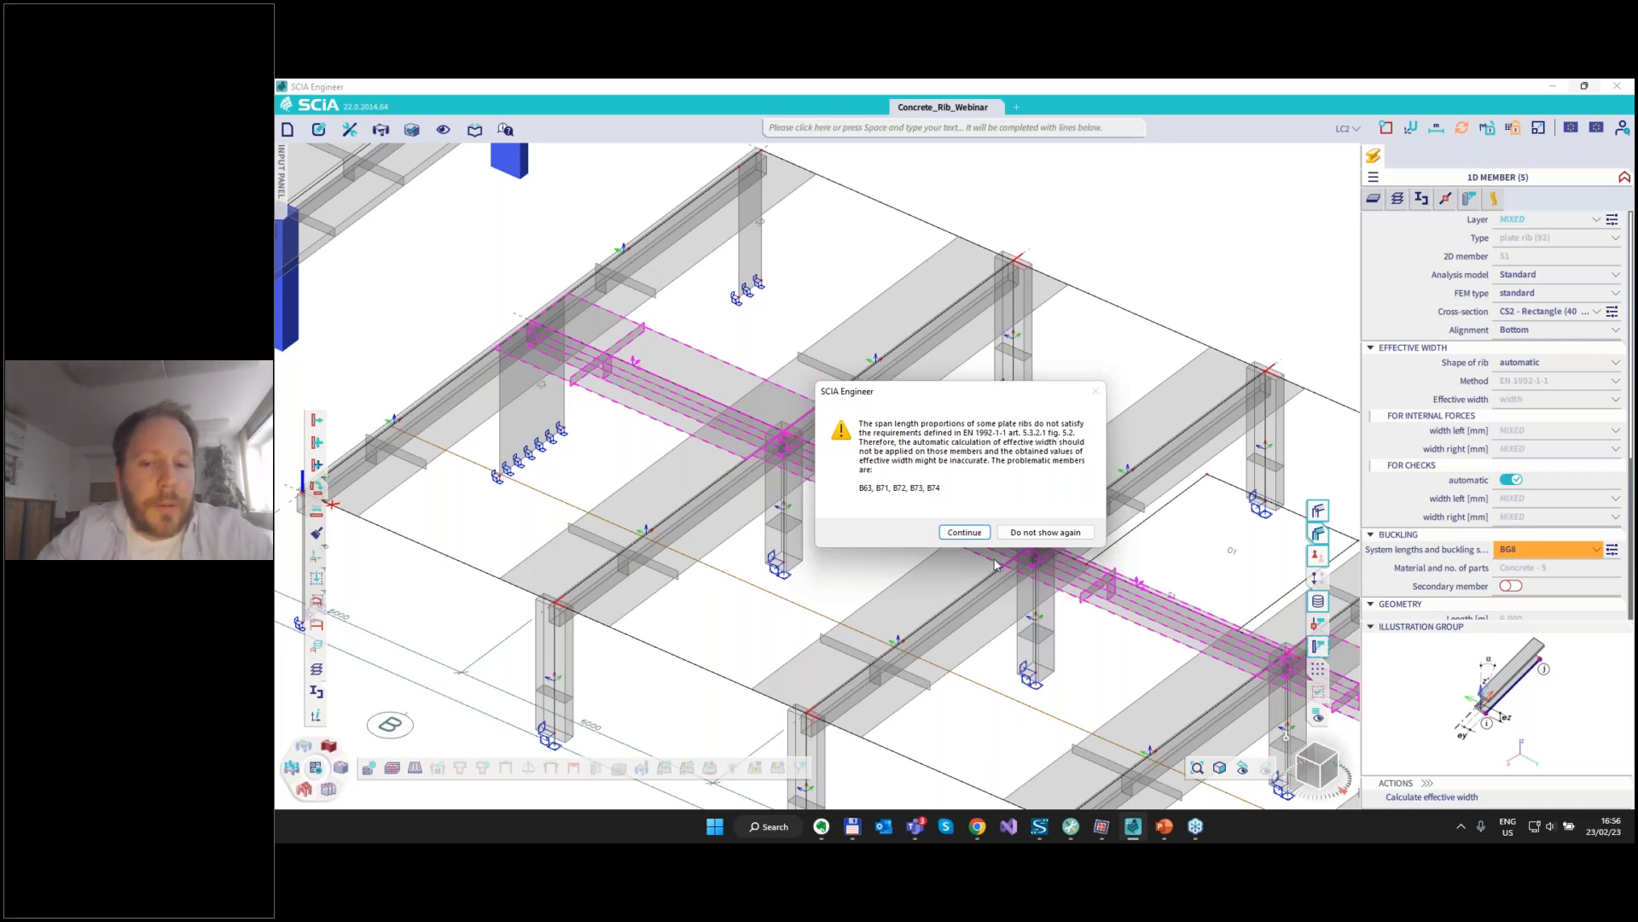
click(970, 538)
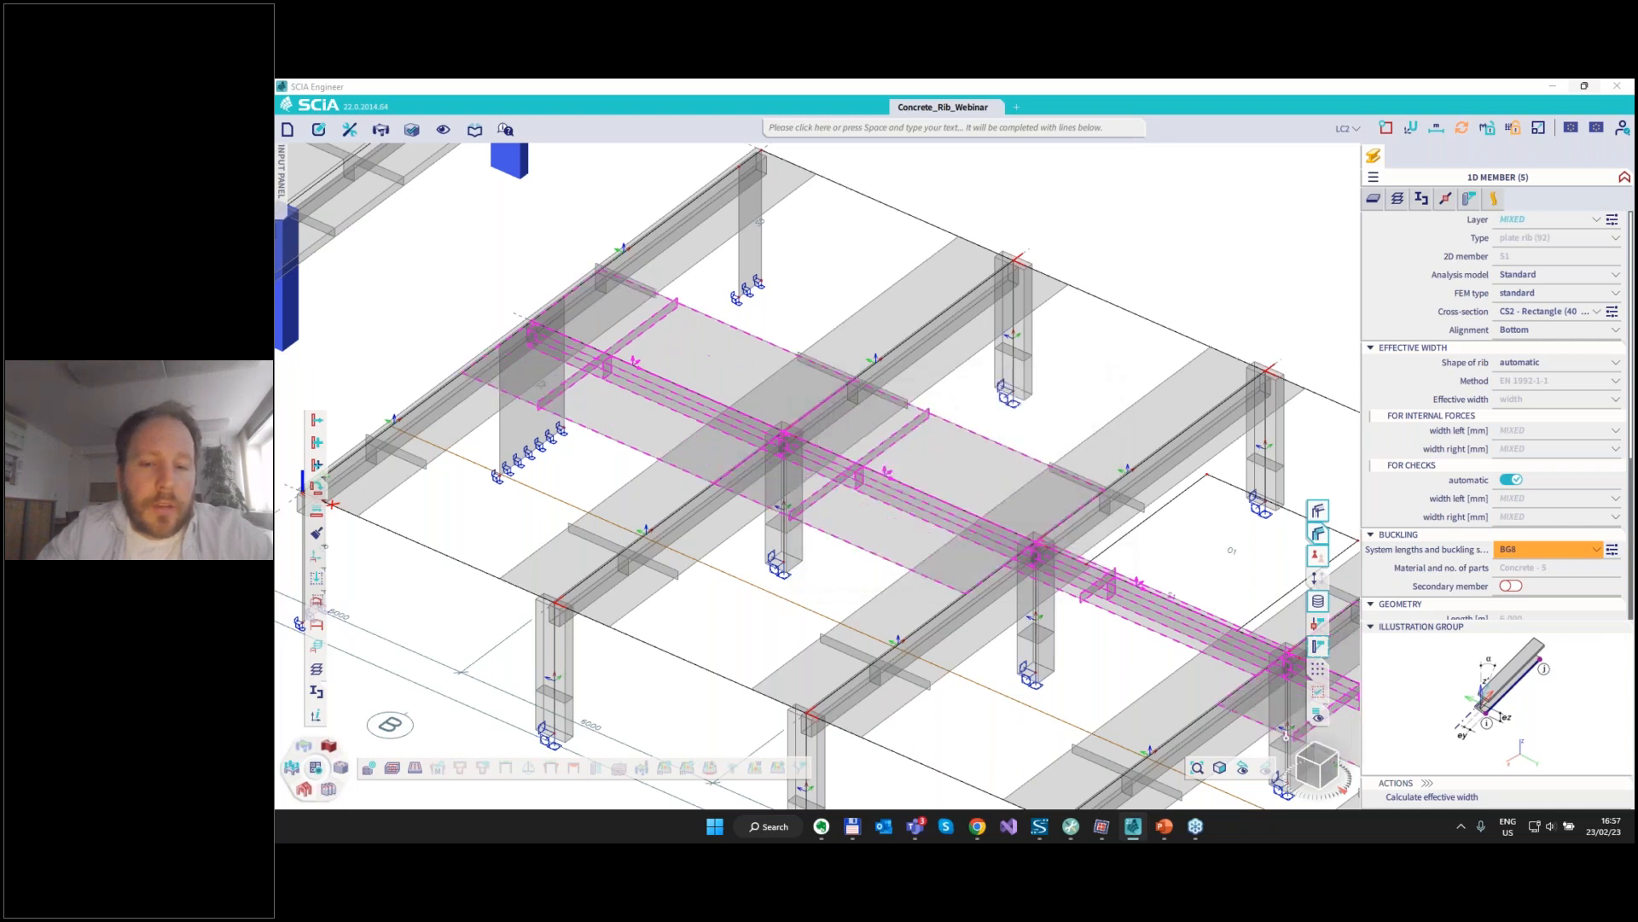
scroll(727, 406, down, 5)
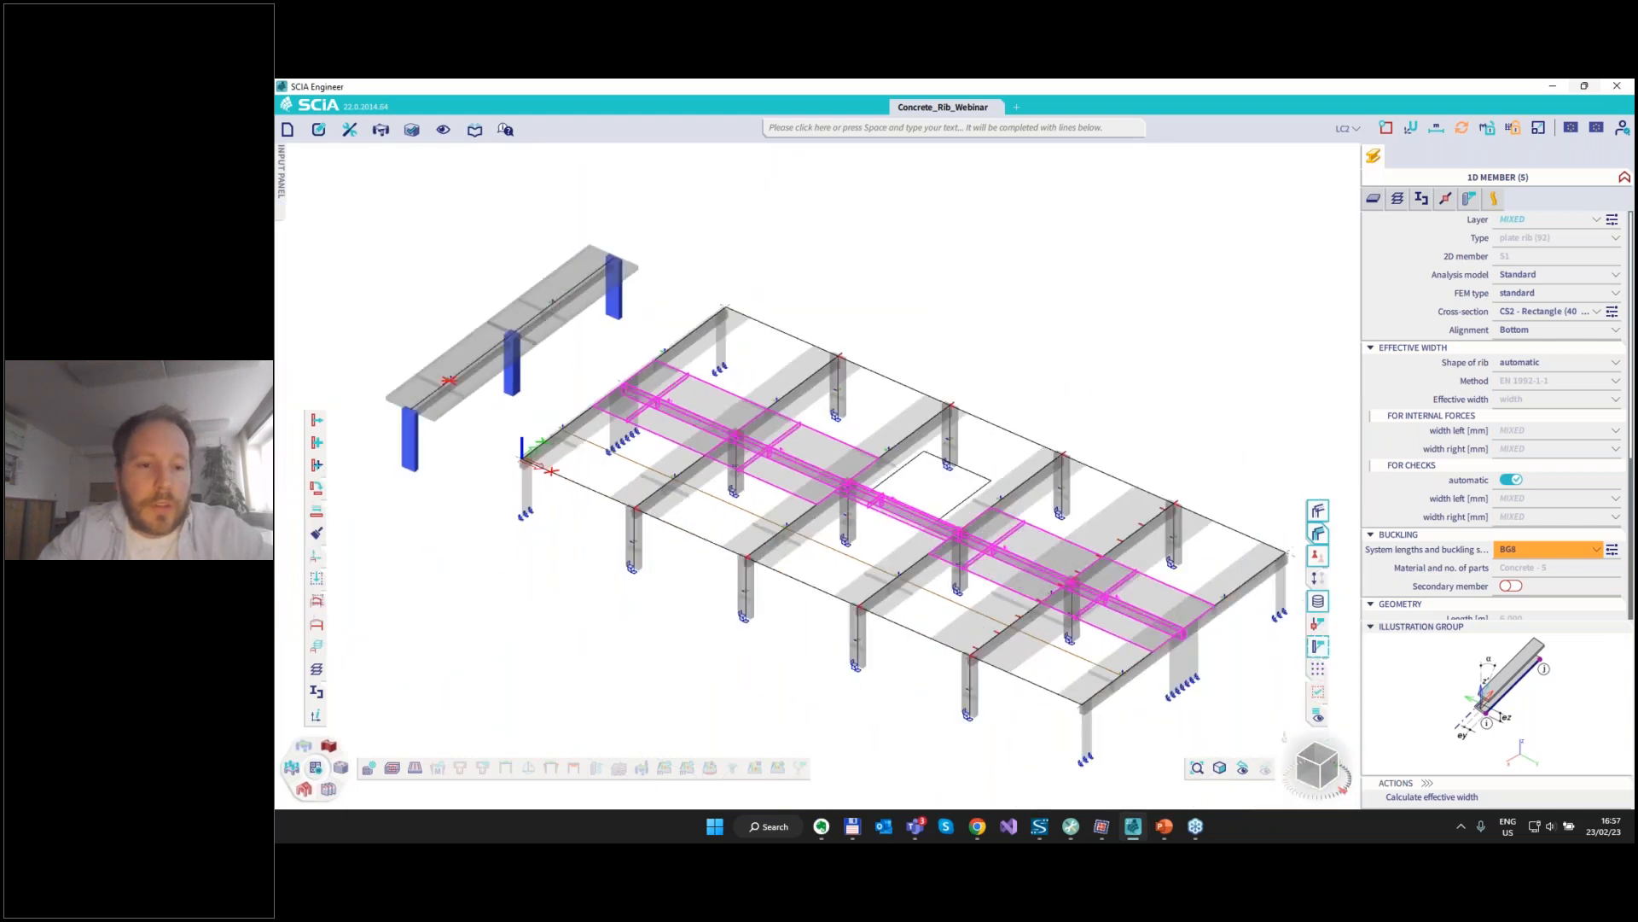
Delete the two plate ribs along the slab's middle axis in the first two bays, between grid lines A and C.
key(Escape)
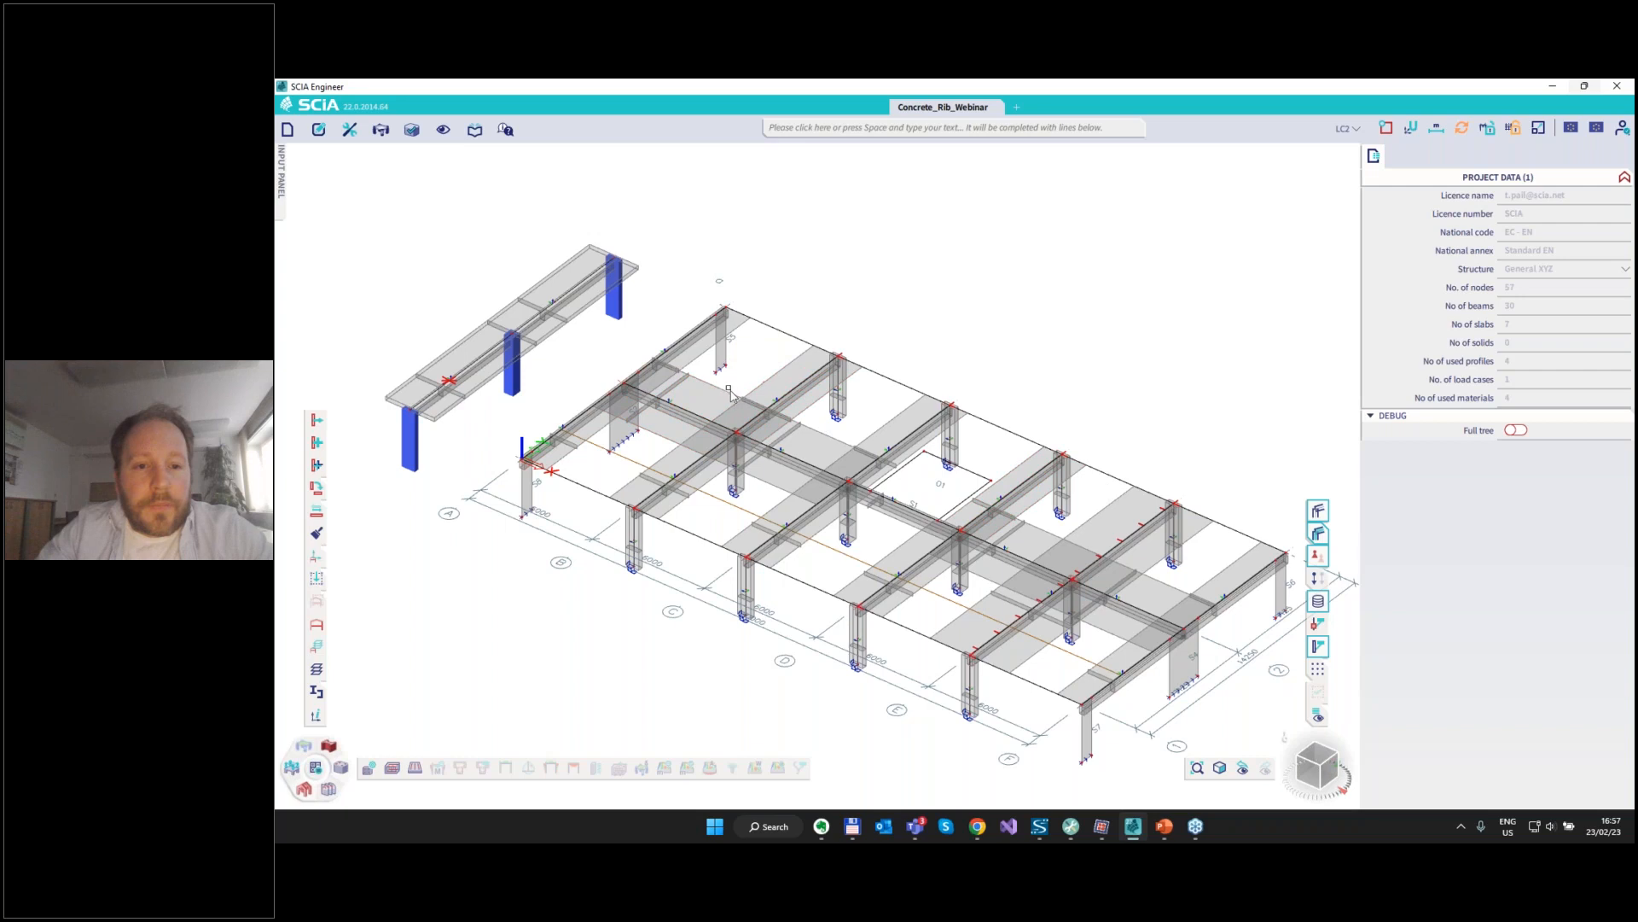
click(720, 393)
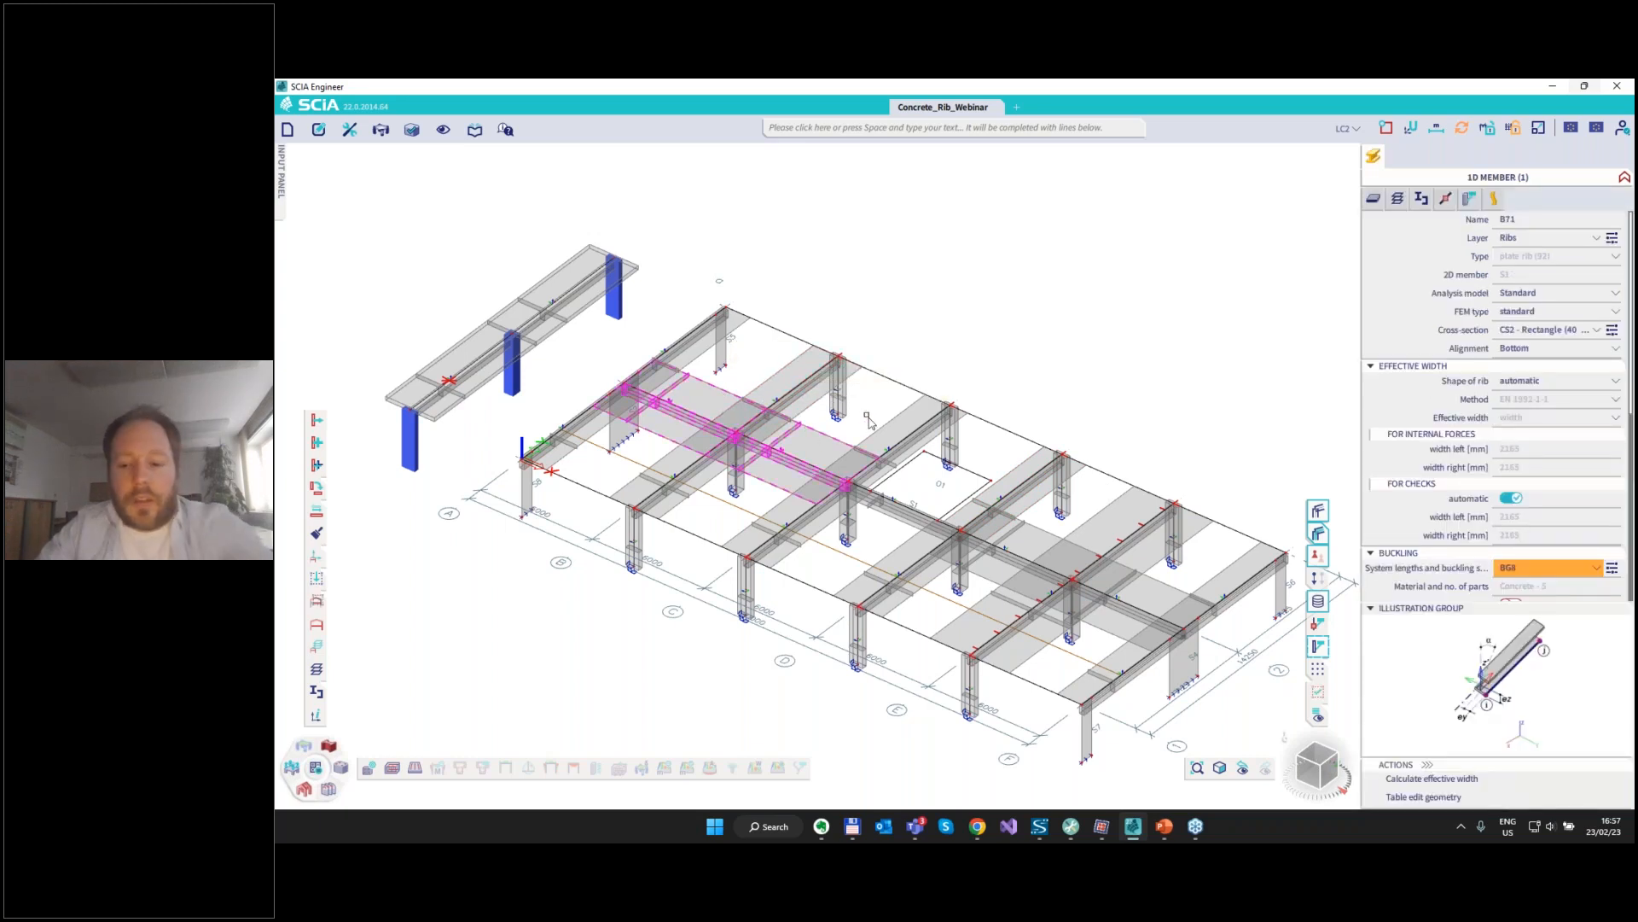
key(Delete)
click(980, 513)
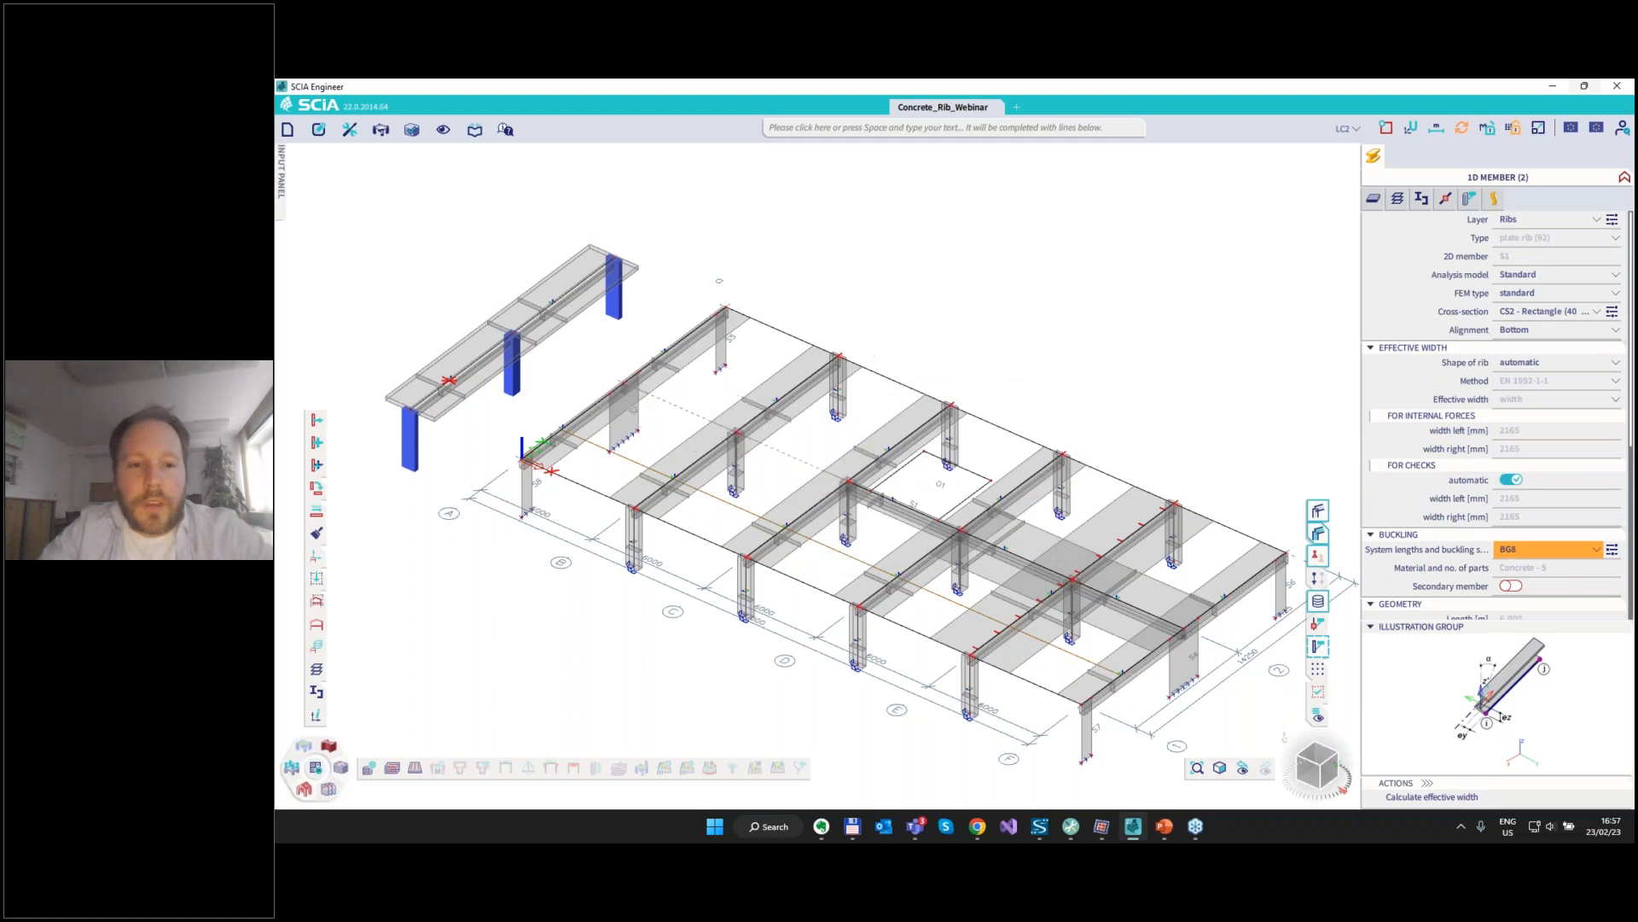
Insert two collinear plate ribs with CS2 - Rectangle (400; 250) and automatic shape between grid lines A and C, drawing the second in the opposite direction.
click(789, 128)
text(rib)
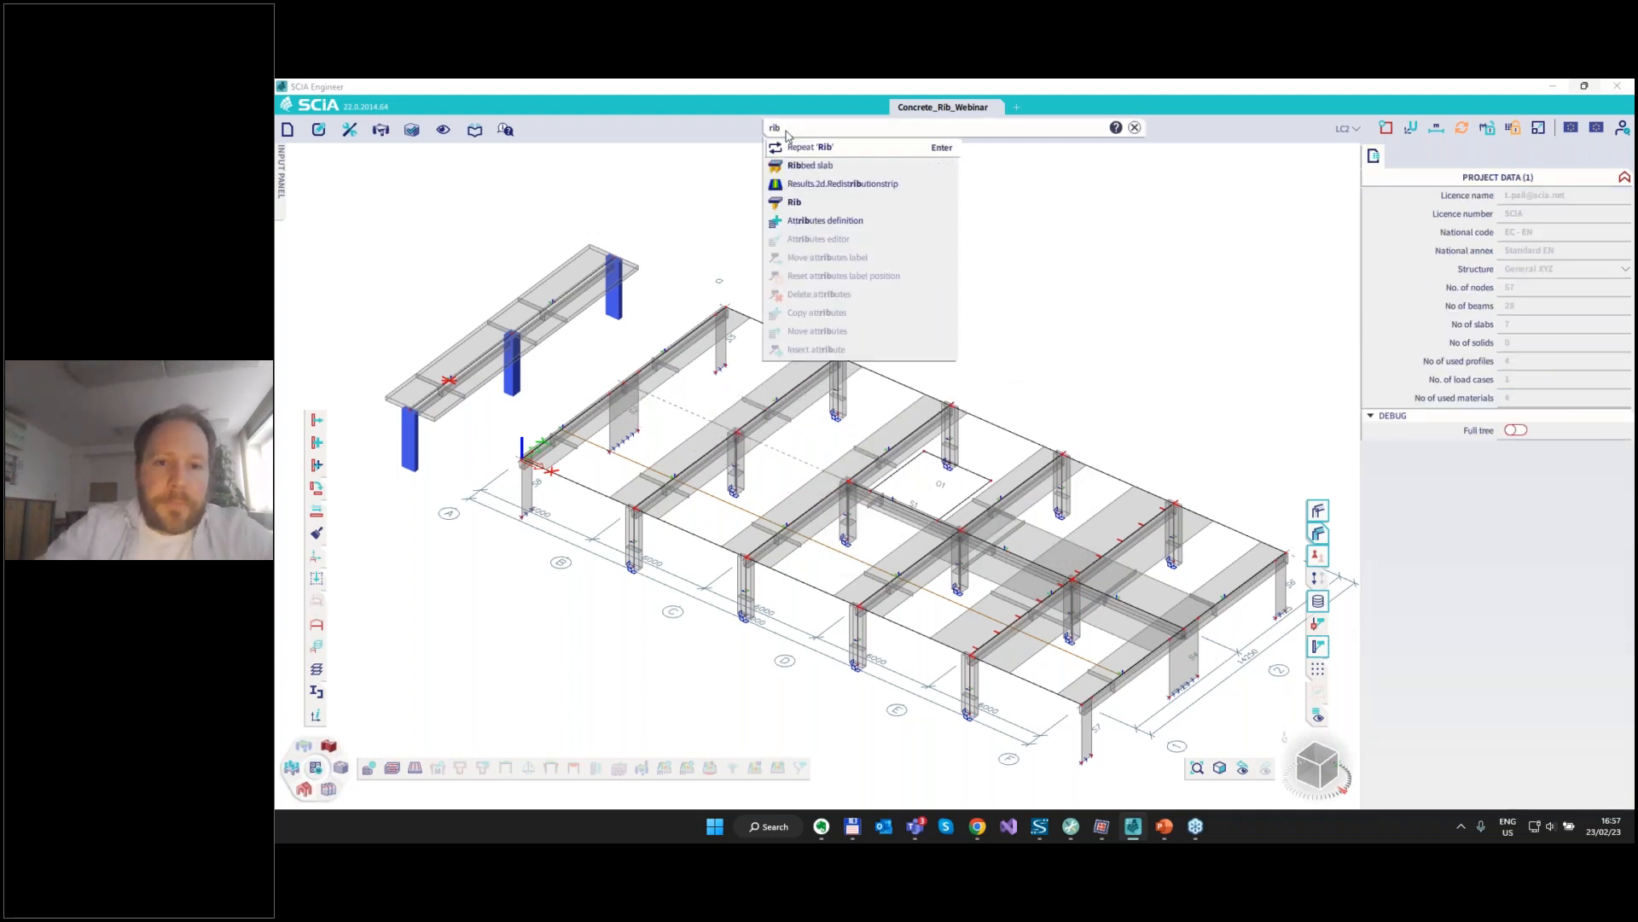
click(793, 202)
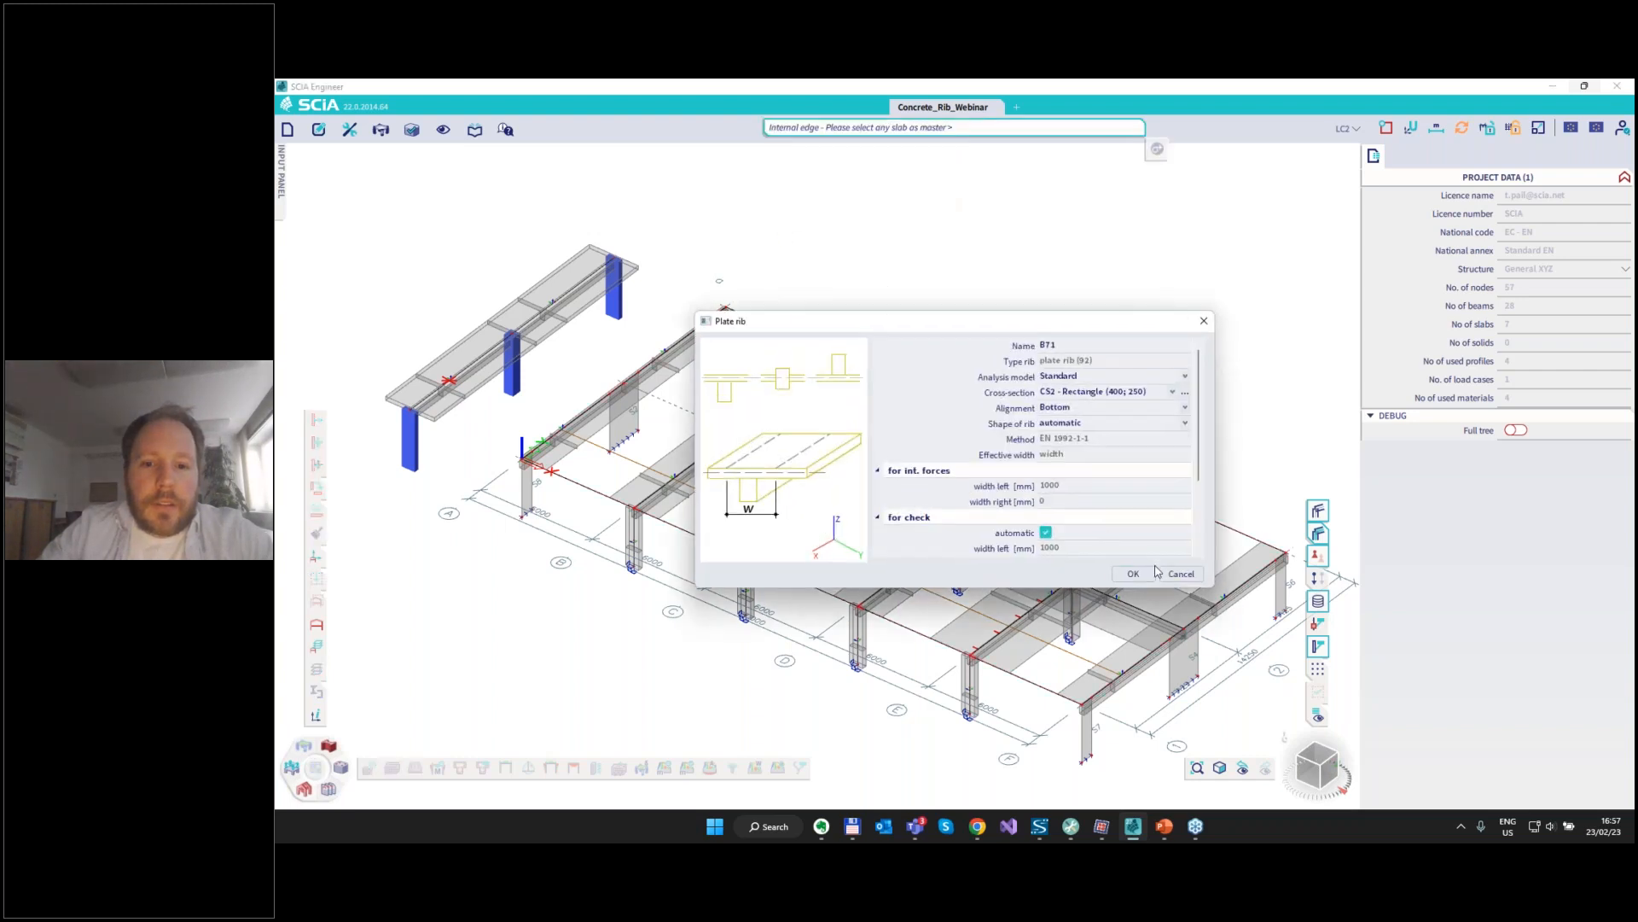
click(1135, 571)
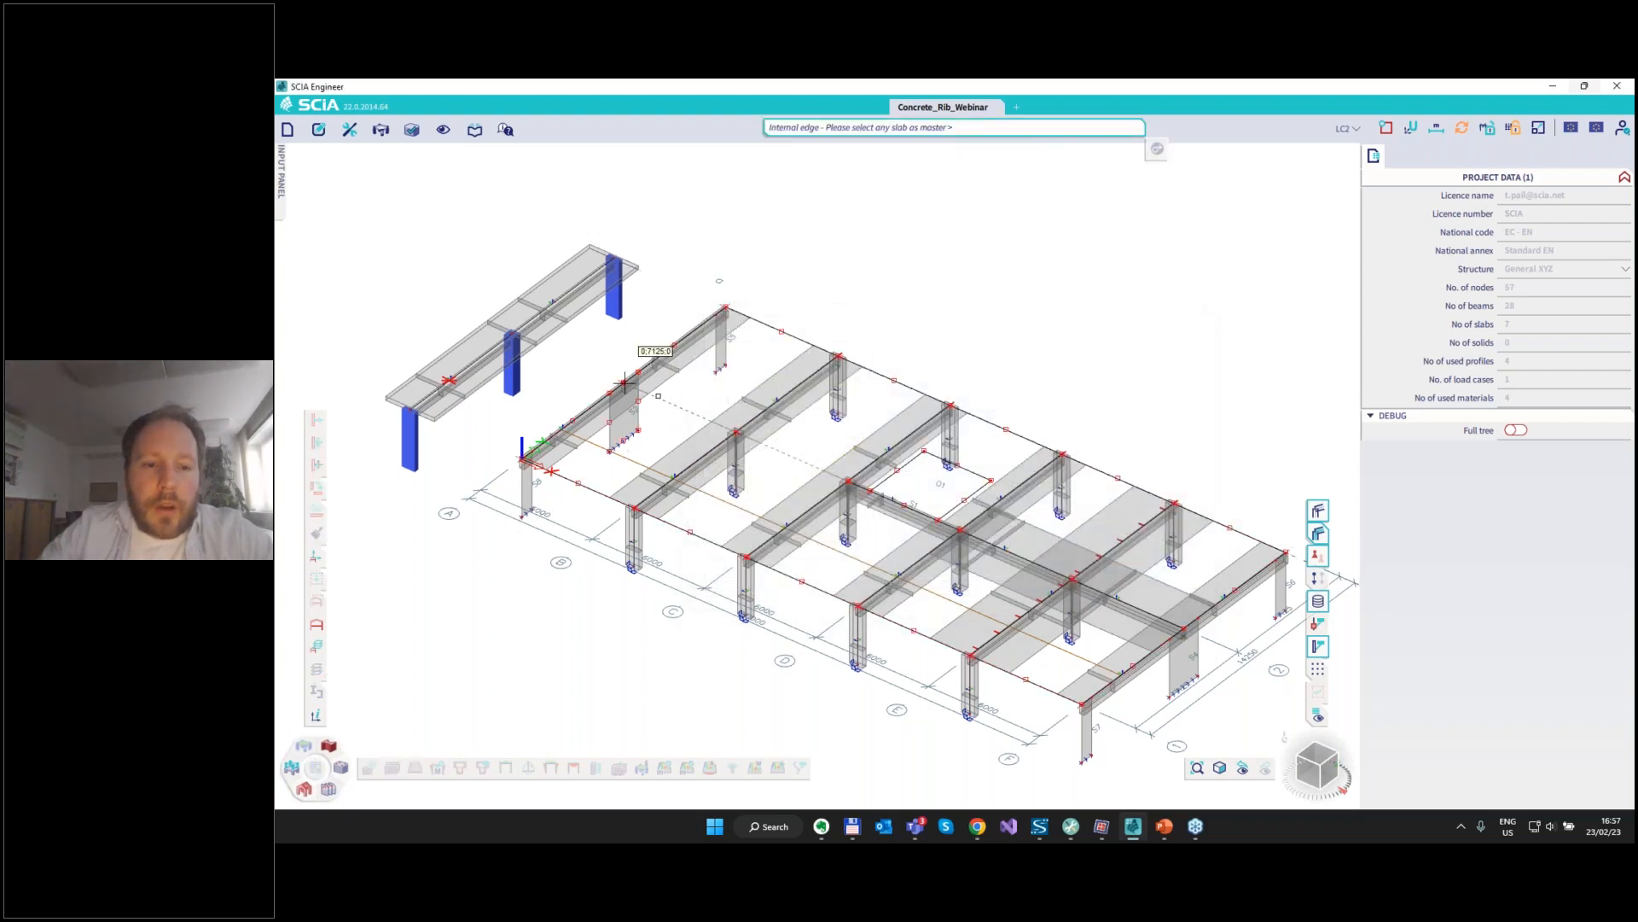
click(733, 430)
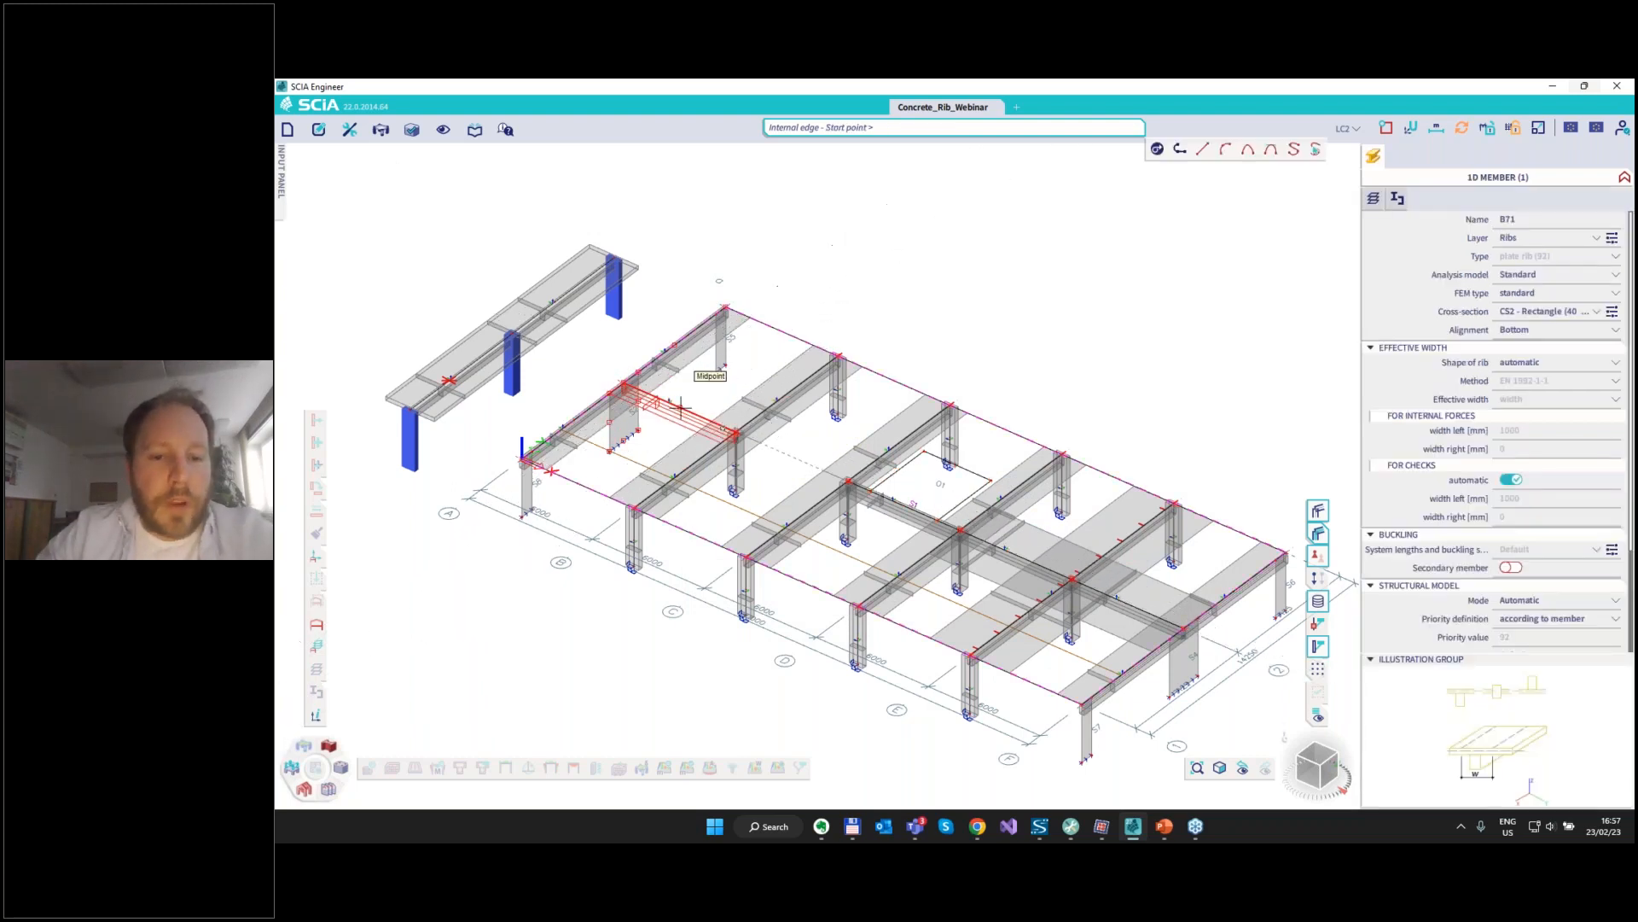
click(812, 461)
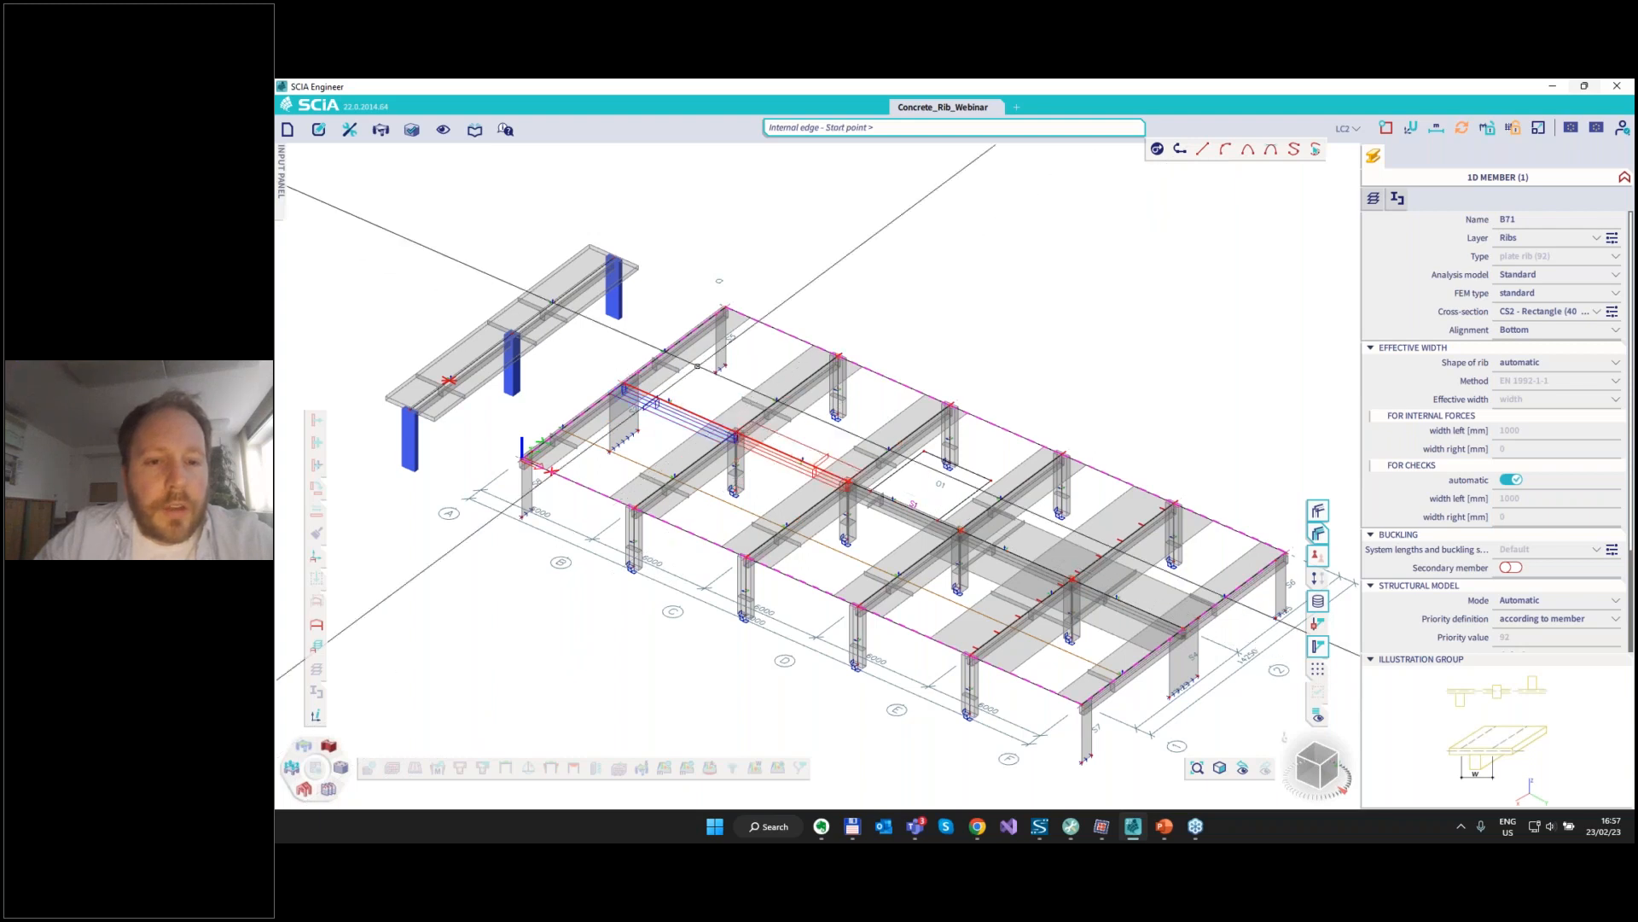
key(Escape)
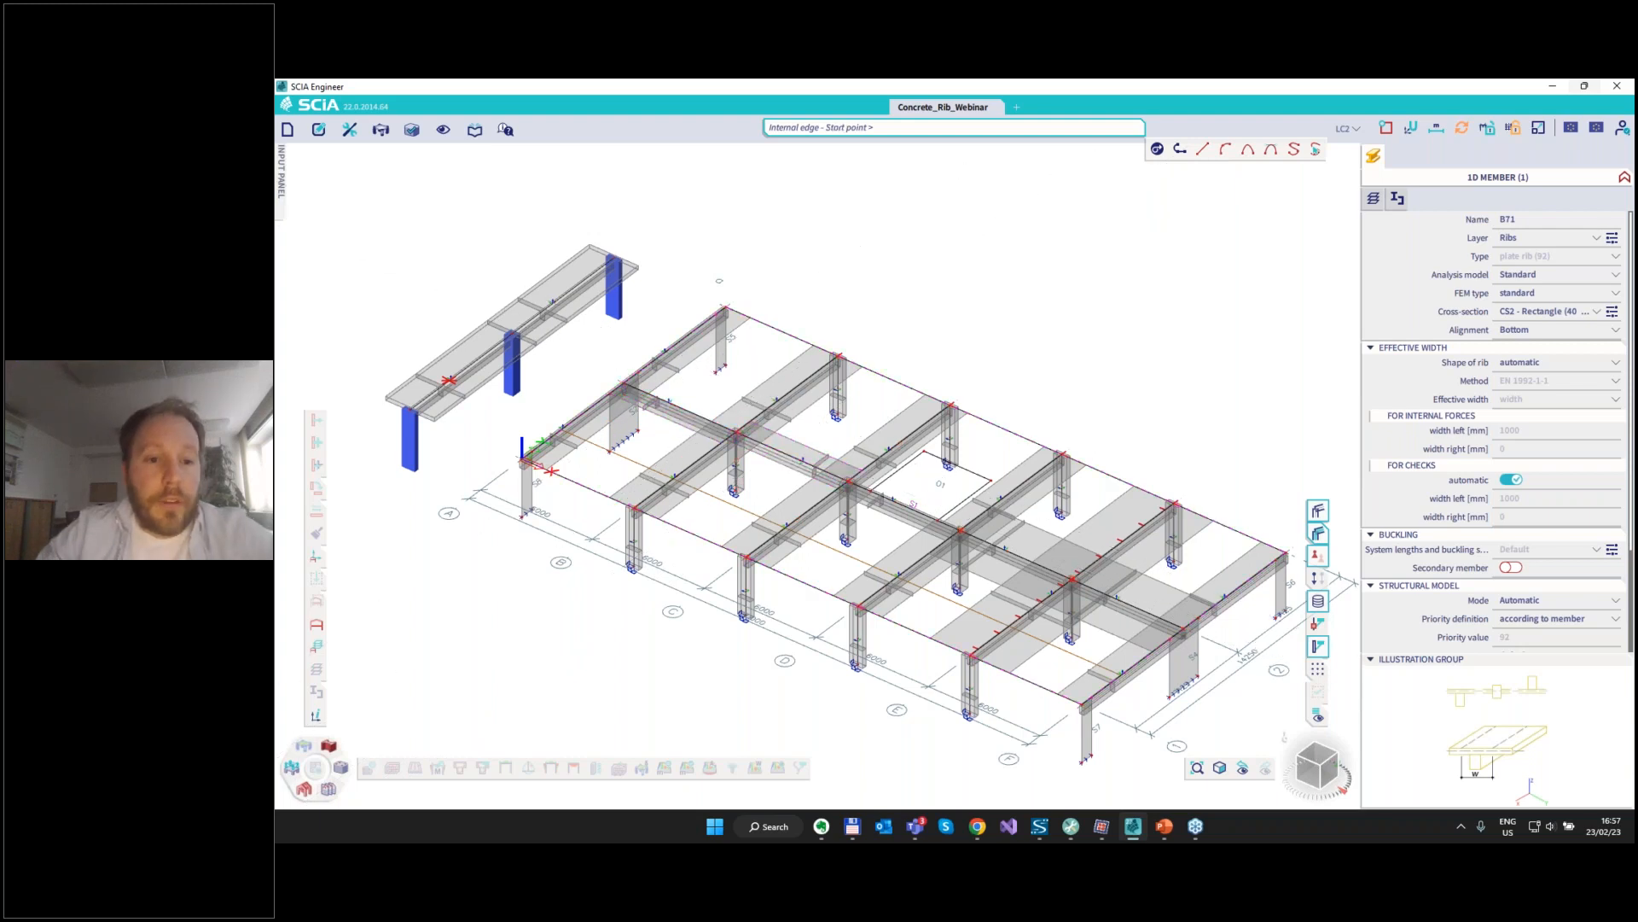
key(Escape)
Check the system lengths and buckling settings of rib B71 in the first bay without saving them.
scroll(674, 427, up, 3)
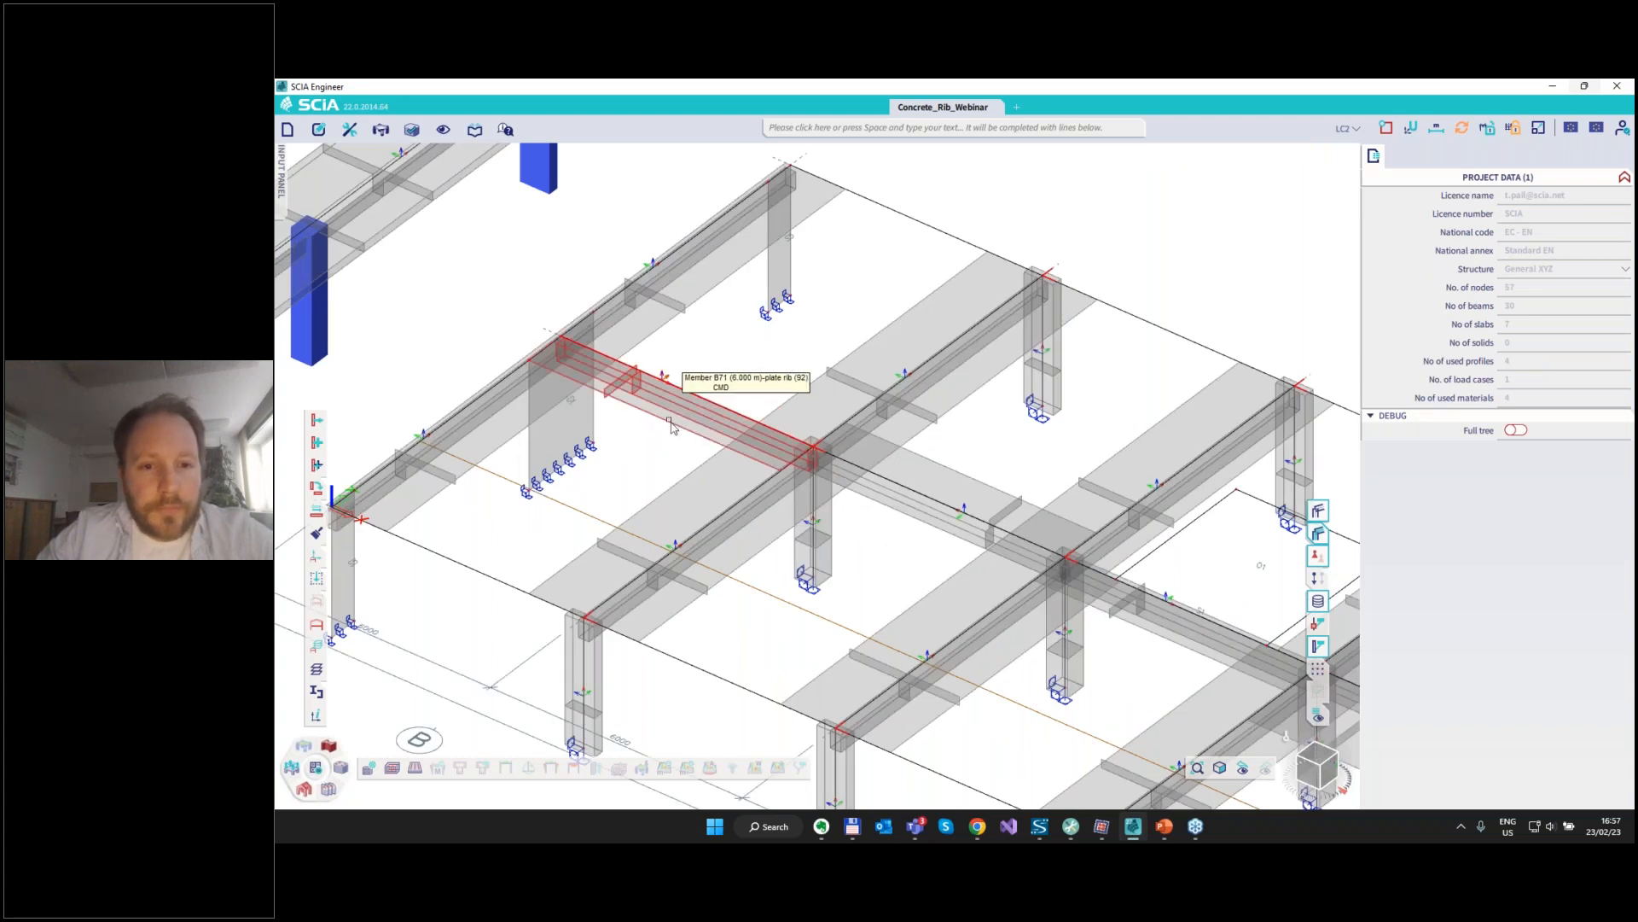
click(672, 427)
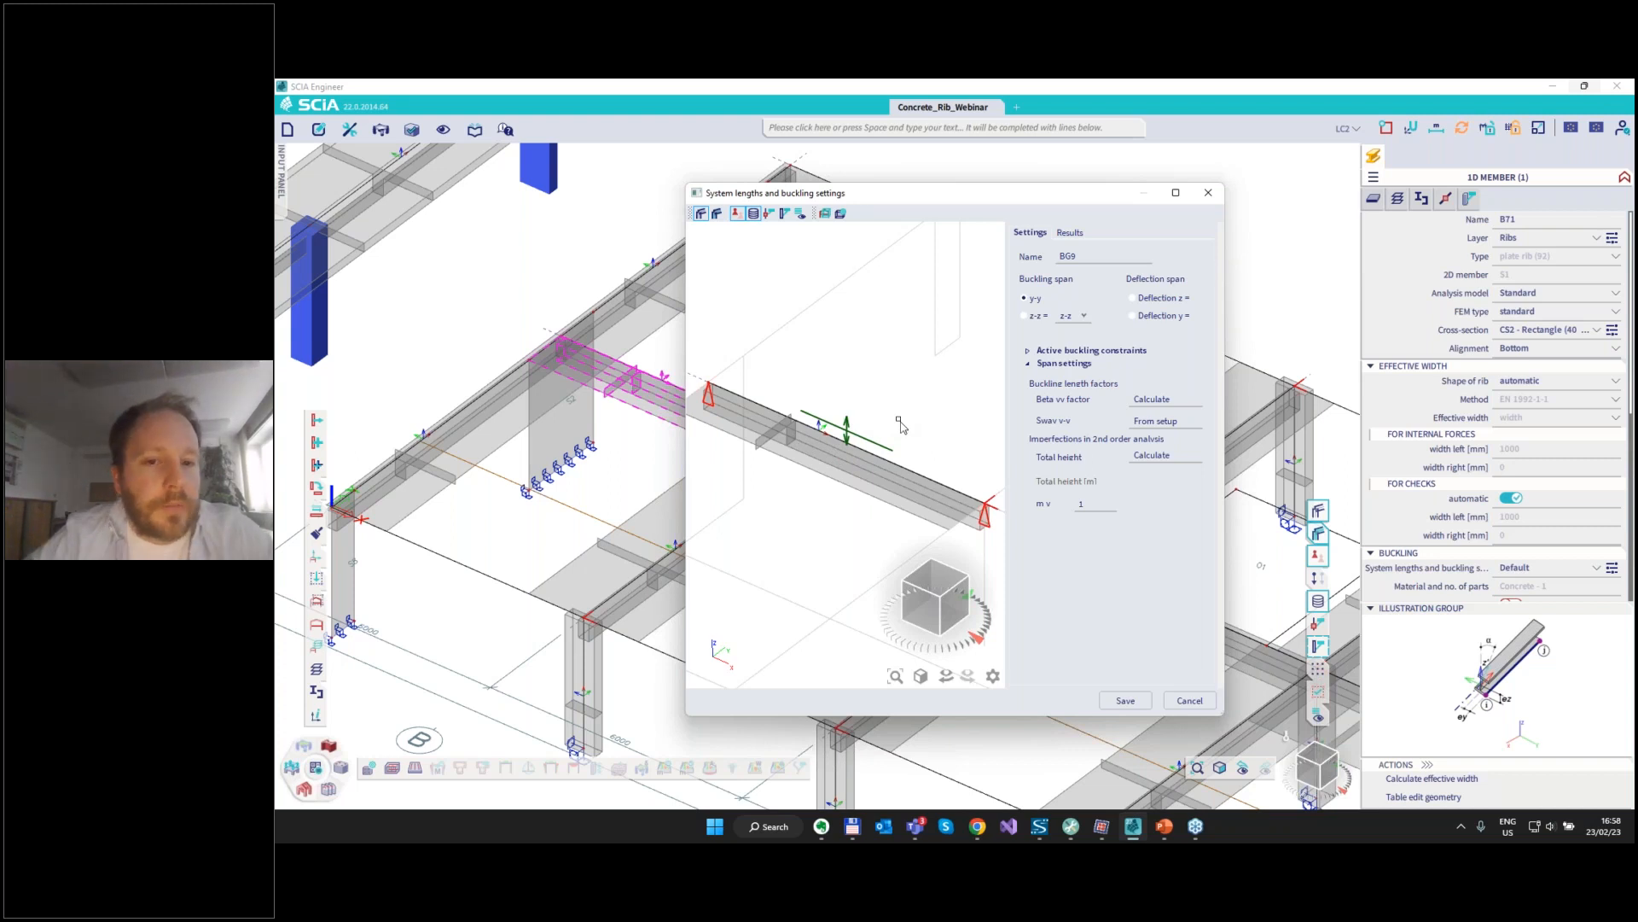
click(1181, 702)
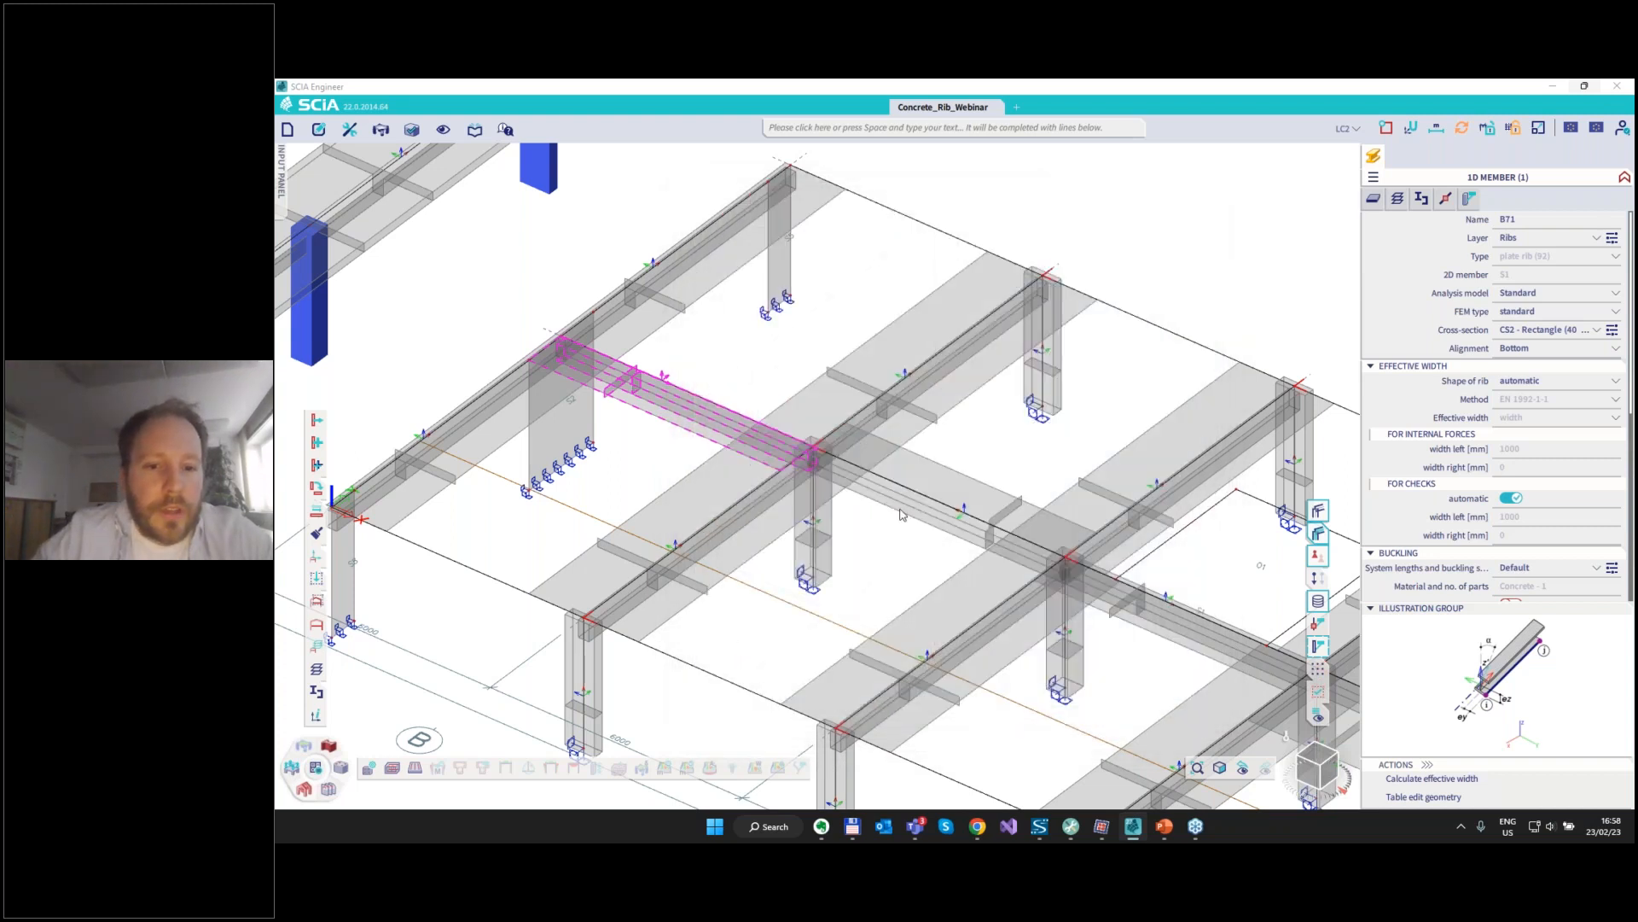
Reverse the orientation of rib B75 in the second bay and check its system lengths and buckling settings without saving them.
click(893, 511)
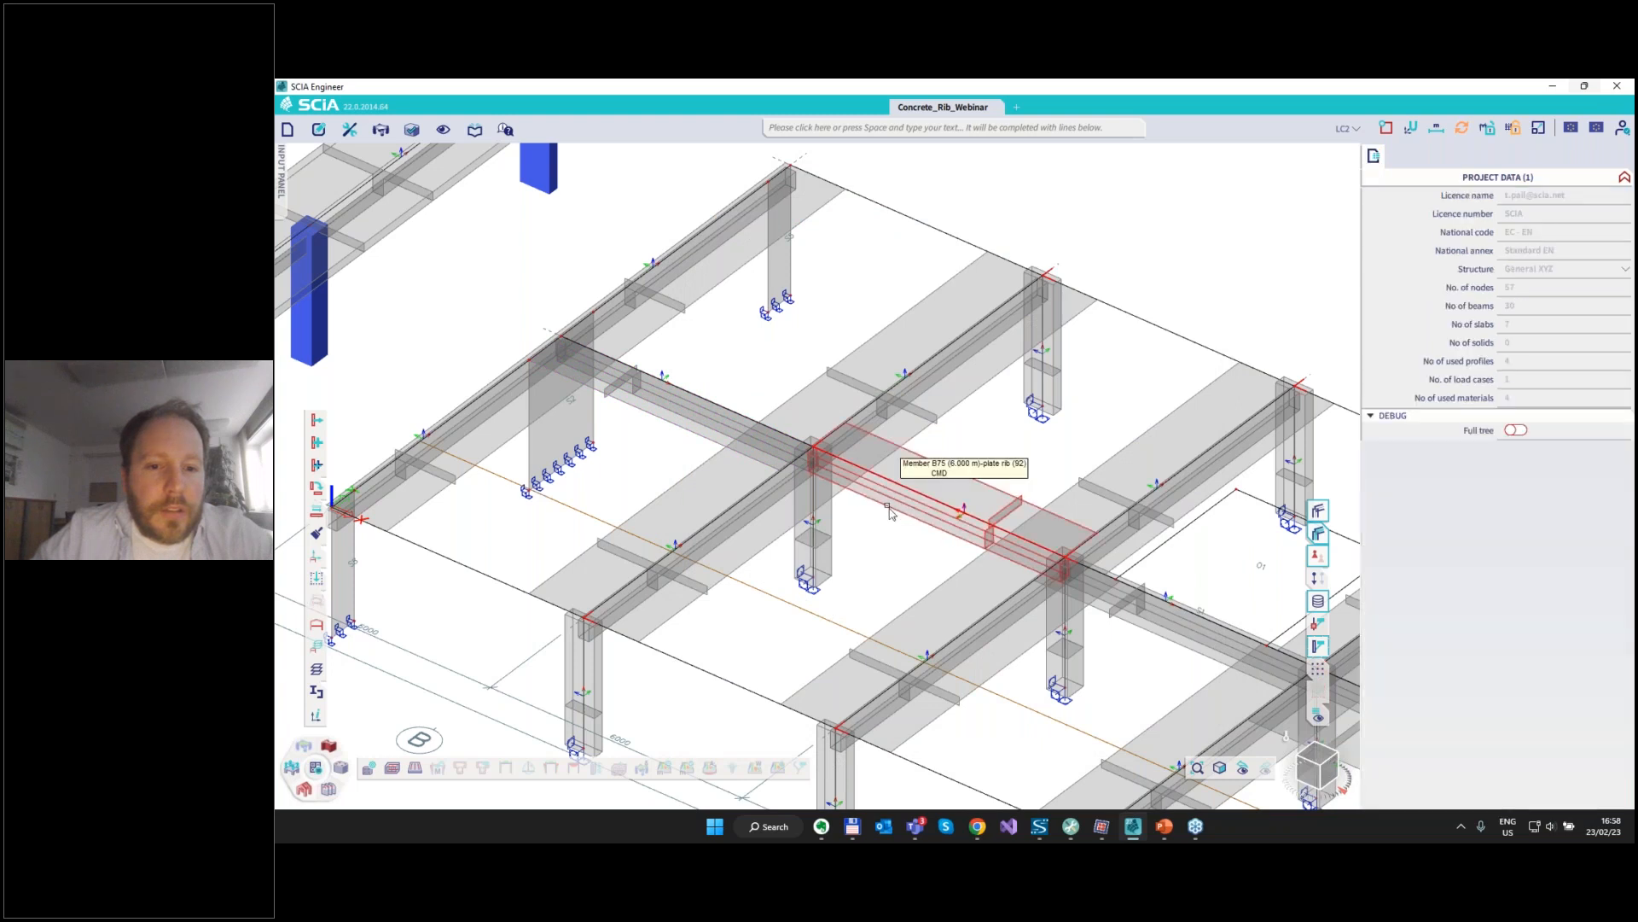
key(Escape)
key(space)
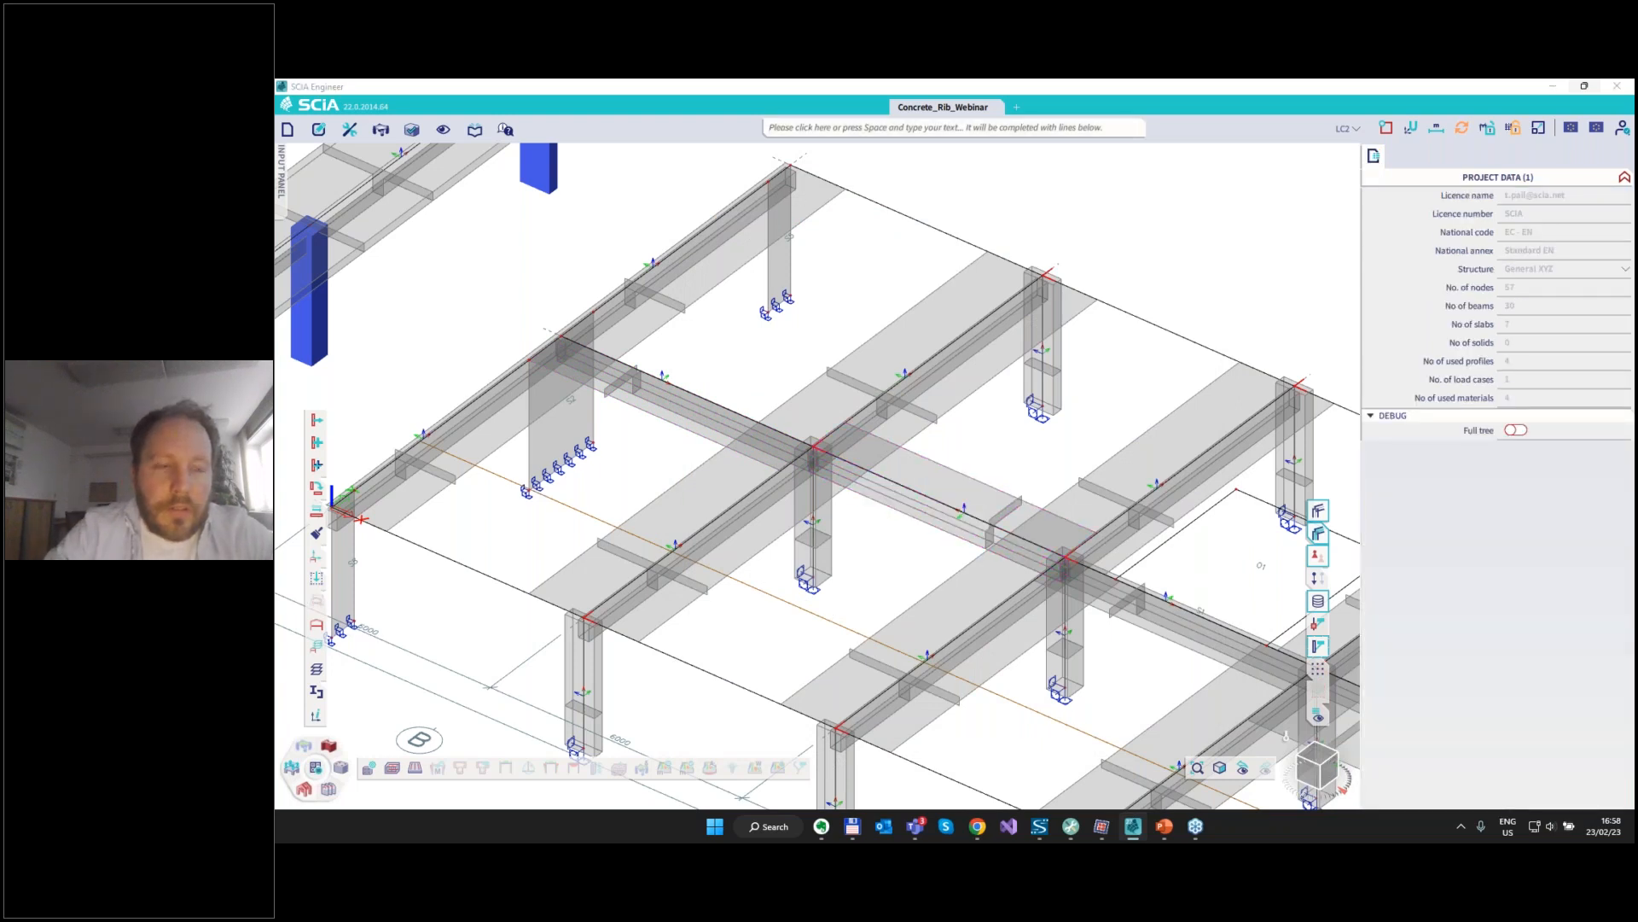
click(318, 129)
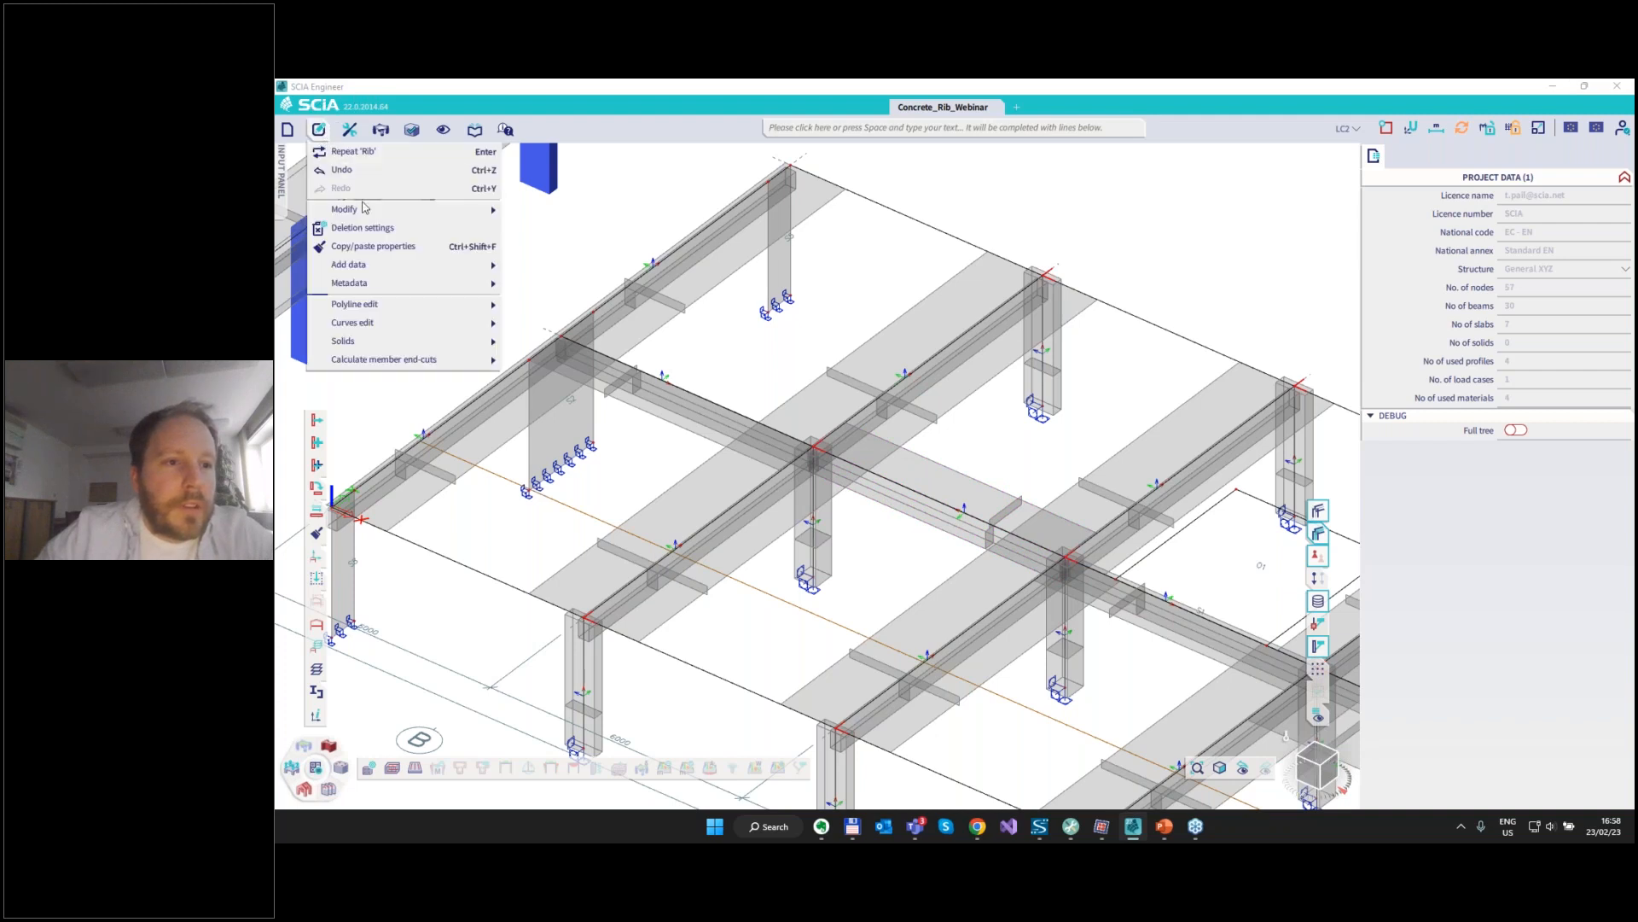
mouse_move(364, 207)
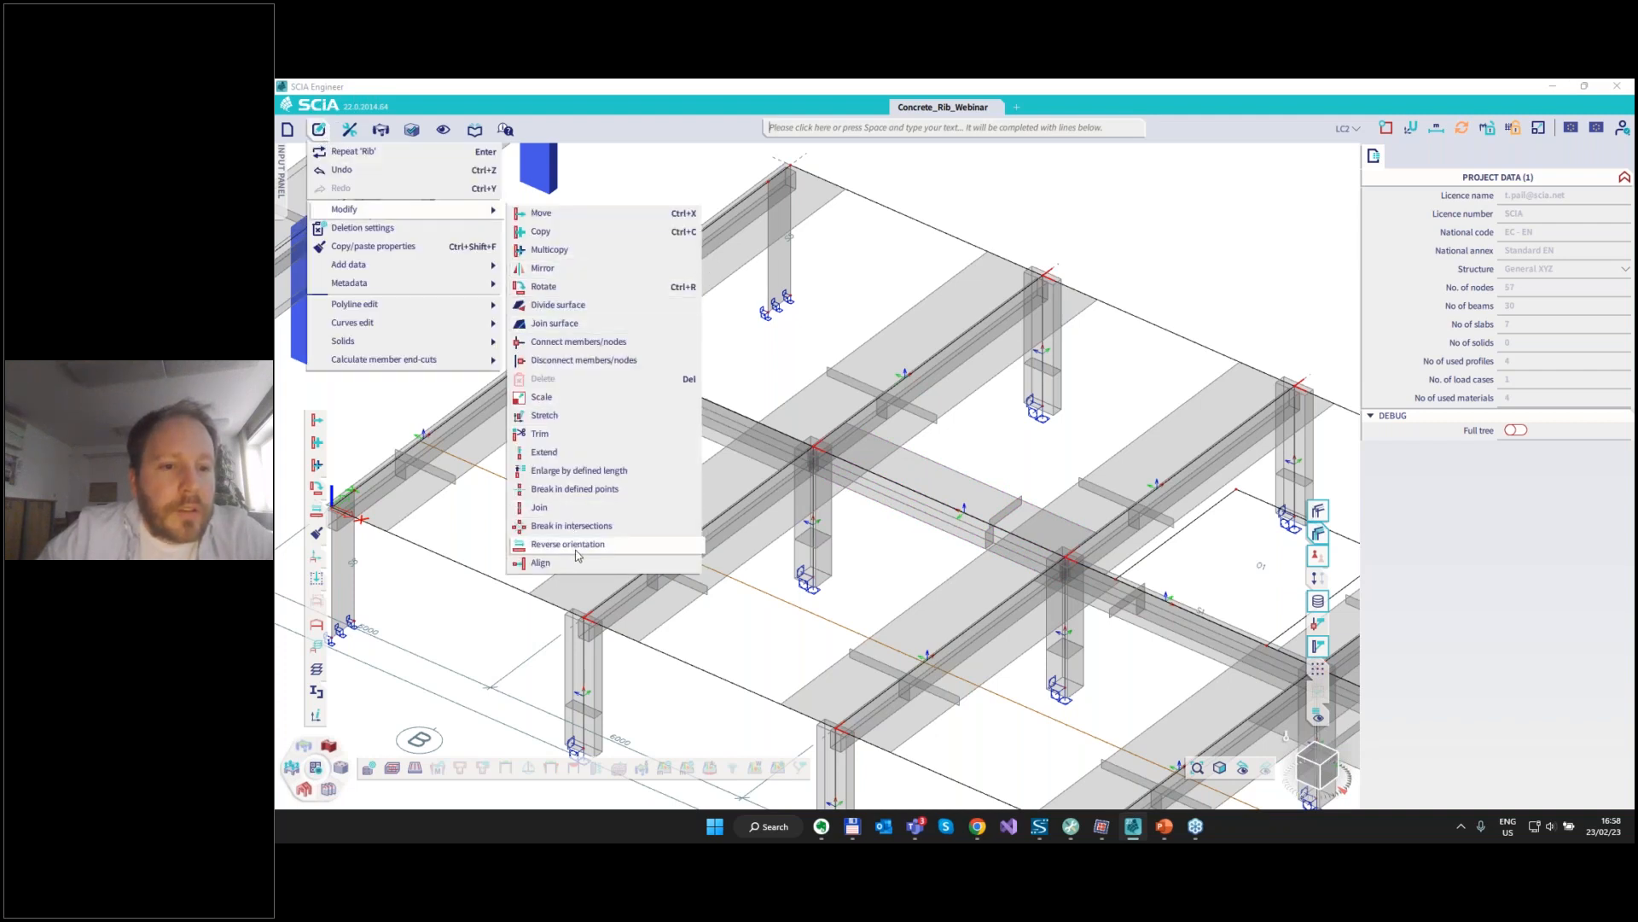
click(888, 520)
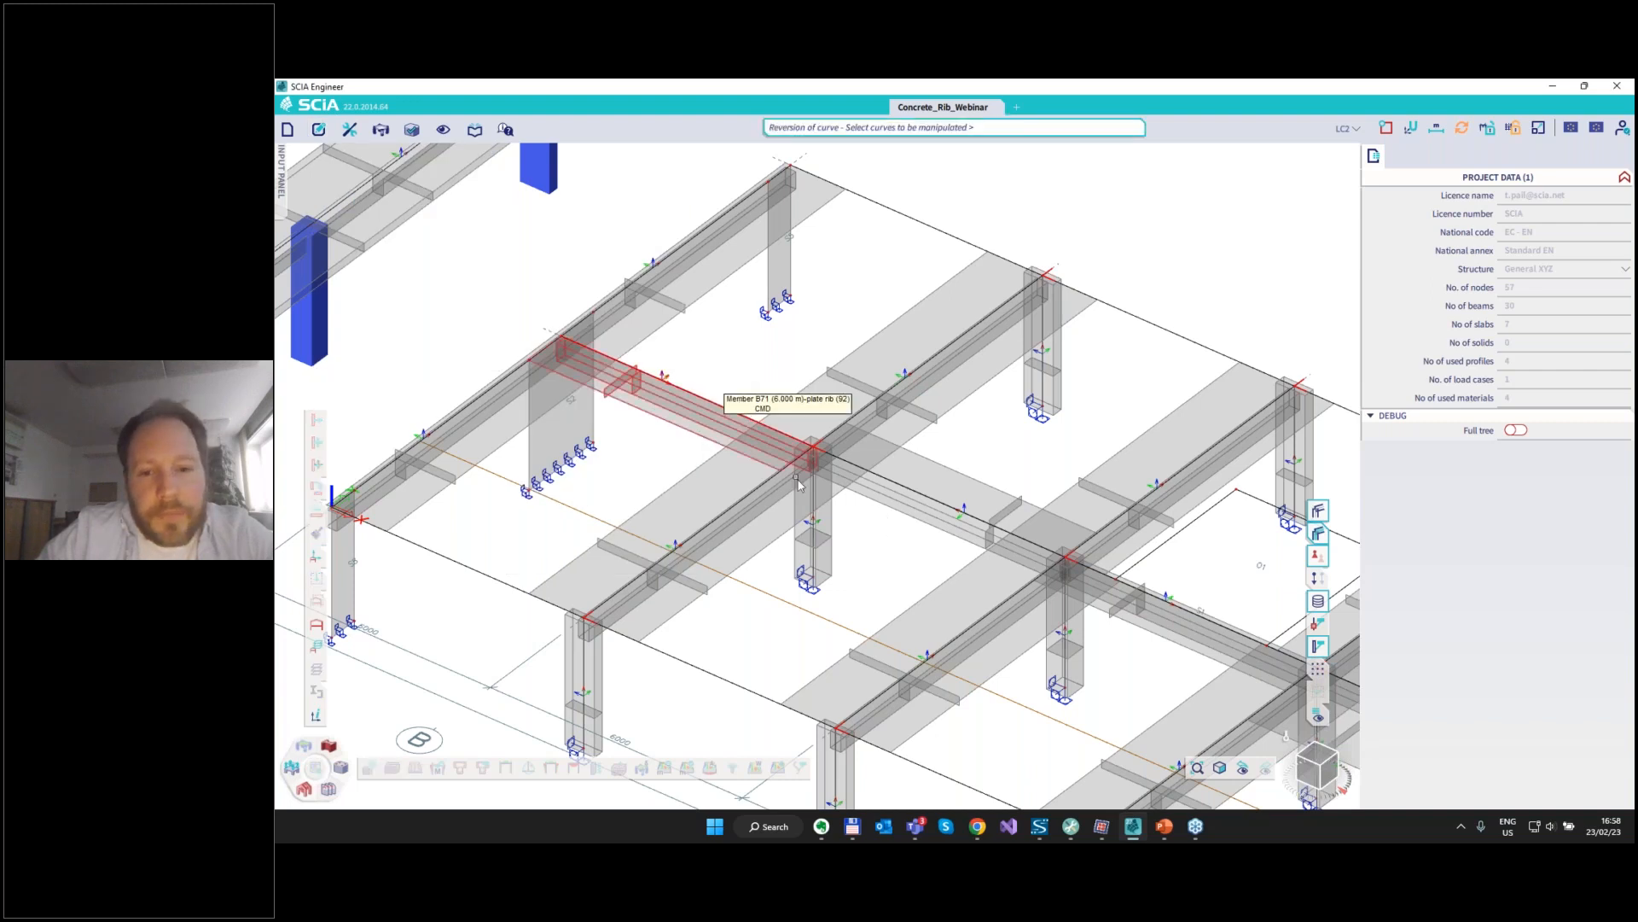
click(888, 515)
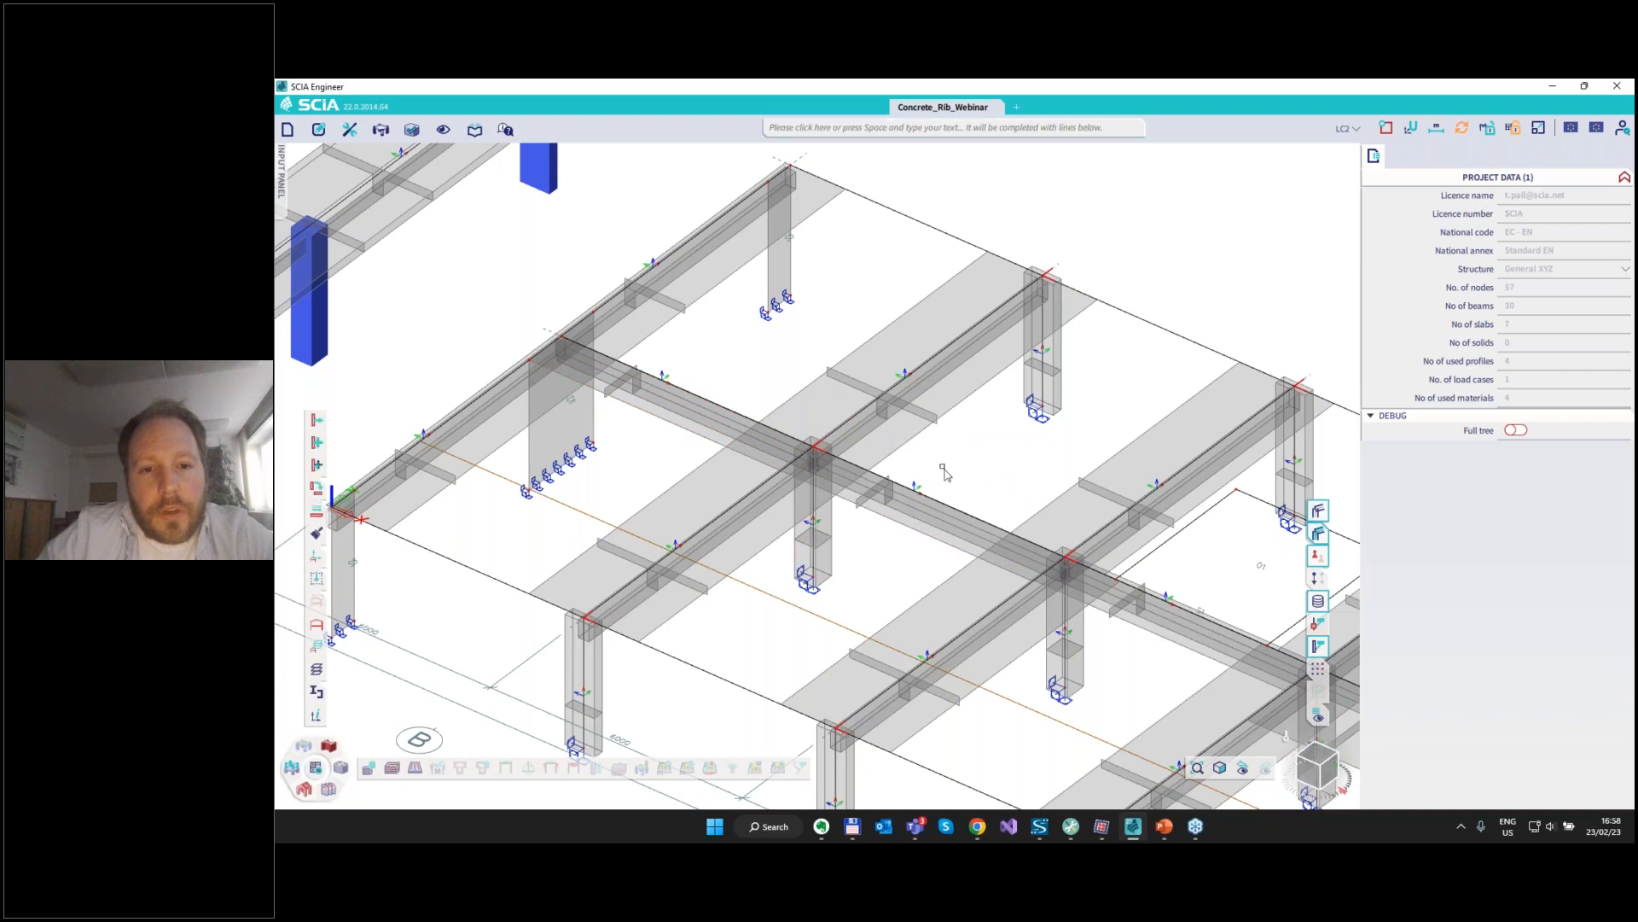
click(886, 483)
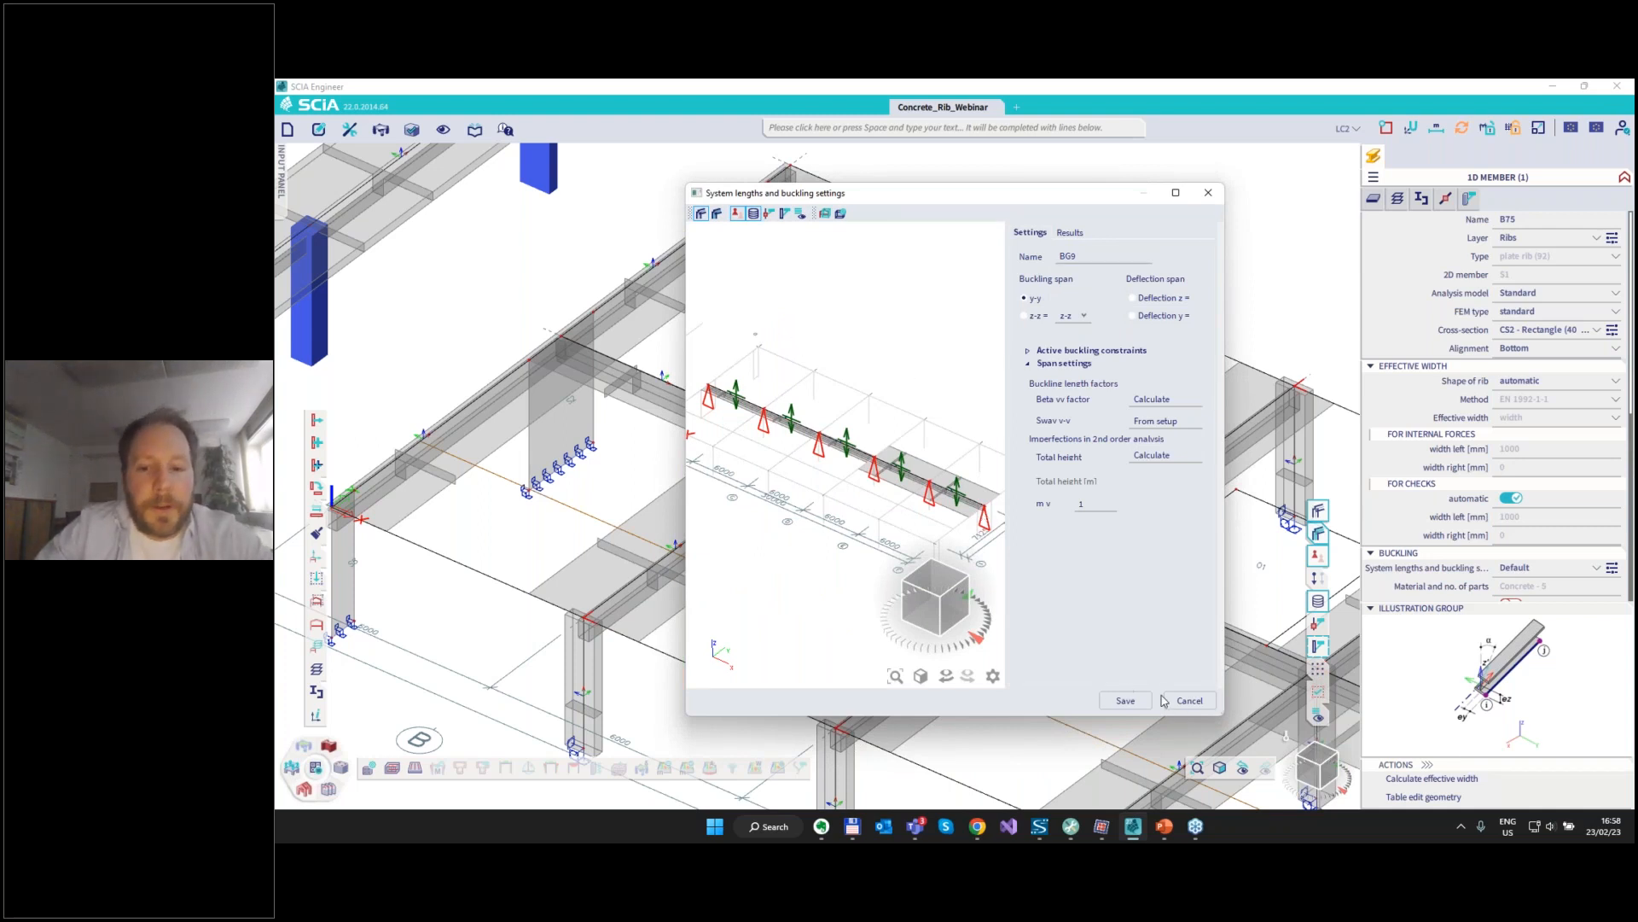
click(1190, 701)
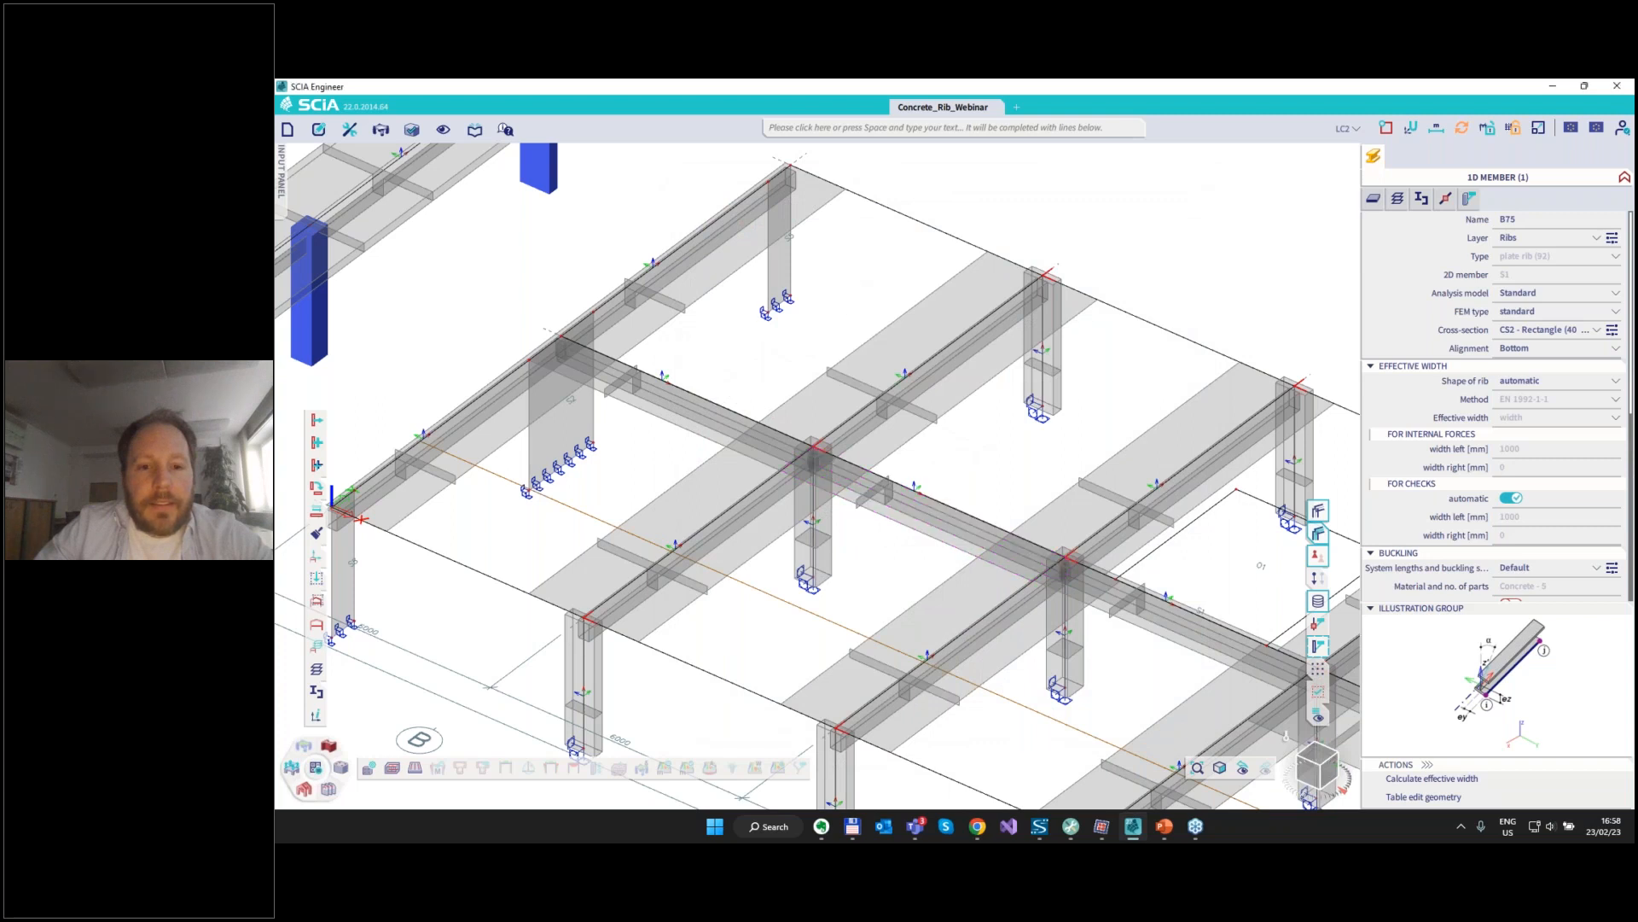
Select transverse rib B69 on grid line B and inspect its effective width properties.
click(836, 302)
click(861, 356)
middle_drag(831, 372, 838, 425)
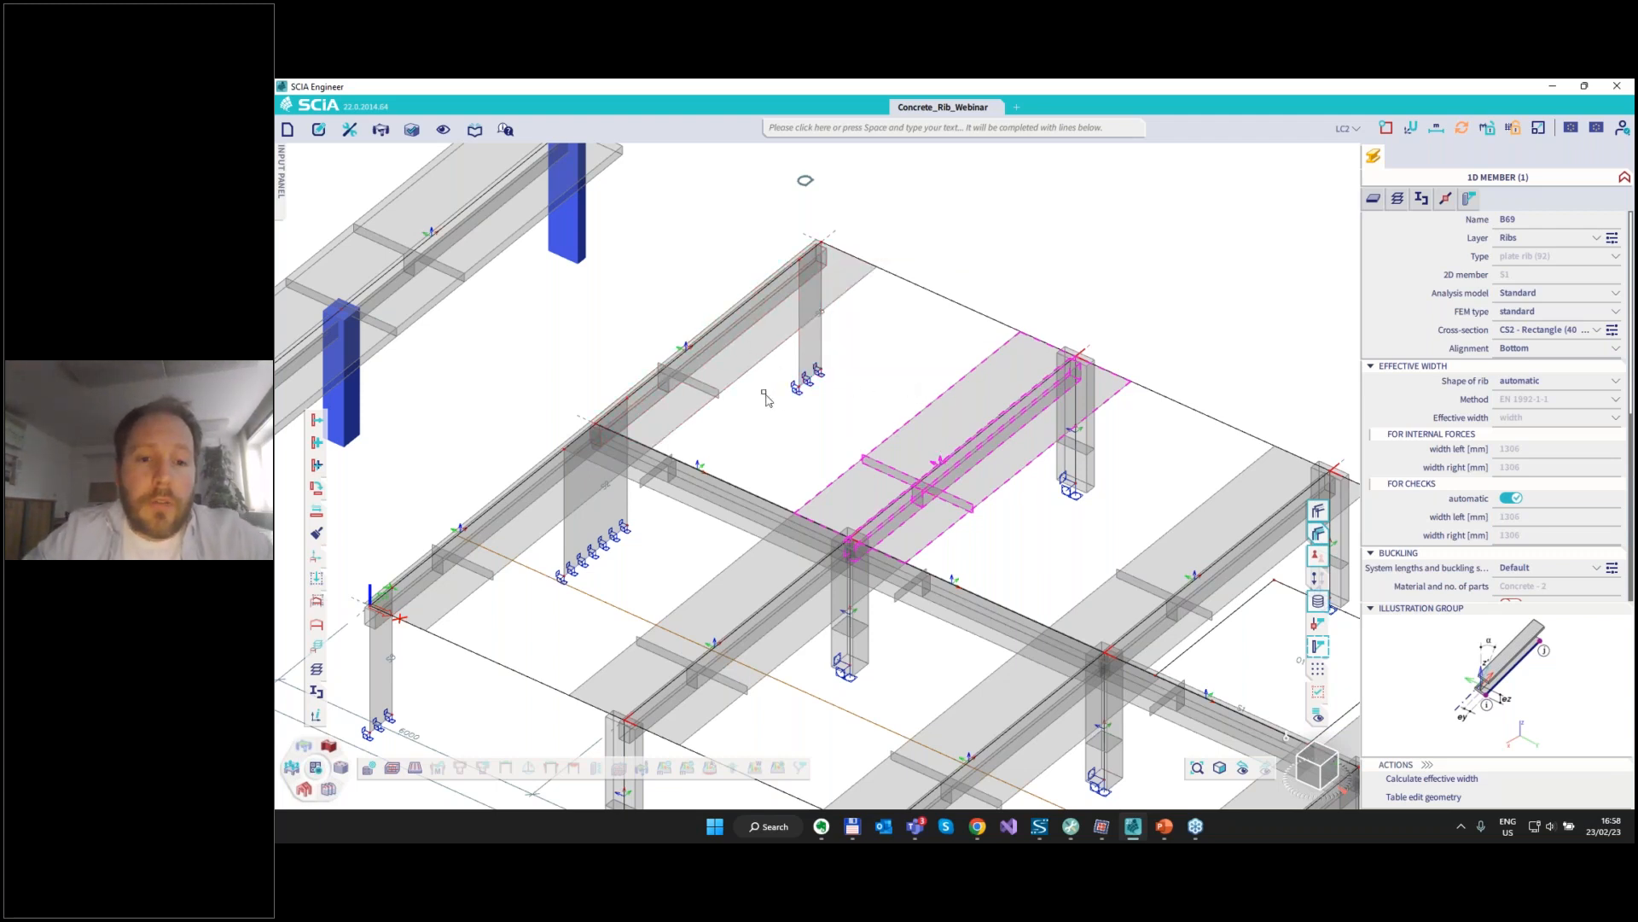
Delete edge rib B60 on grid line A, together with its related entities.
key(Escape)
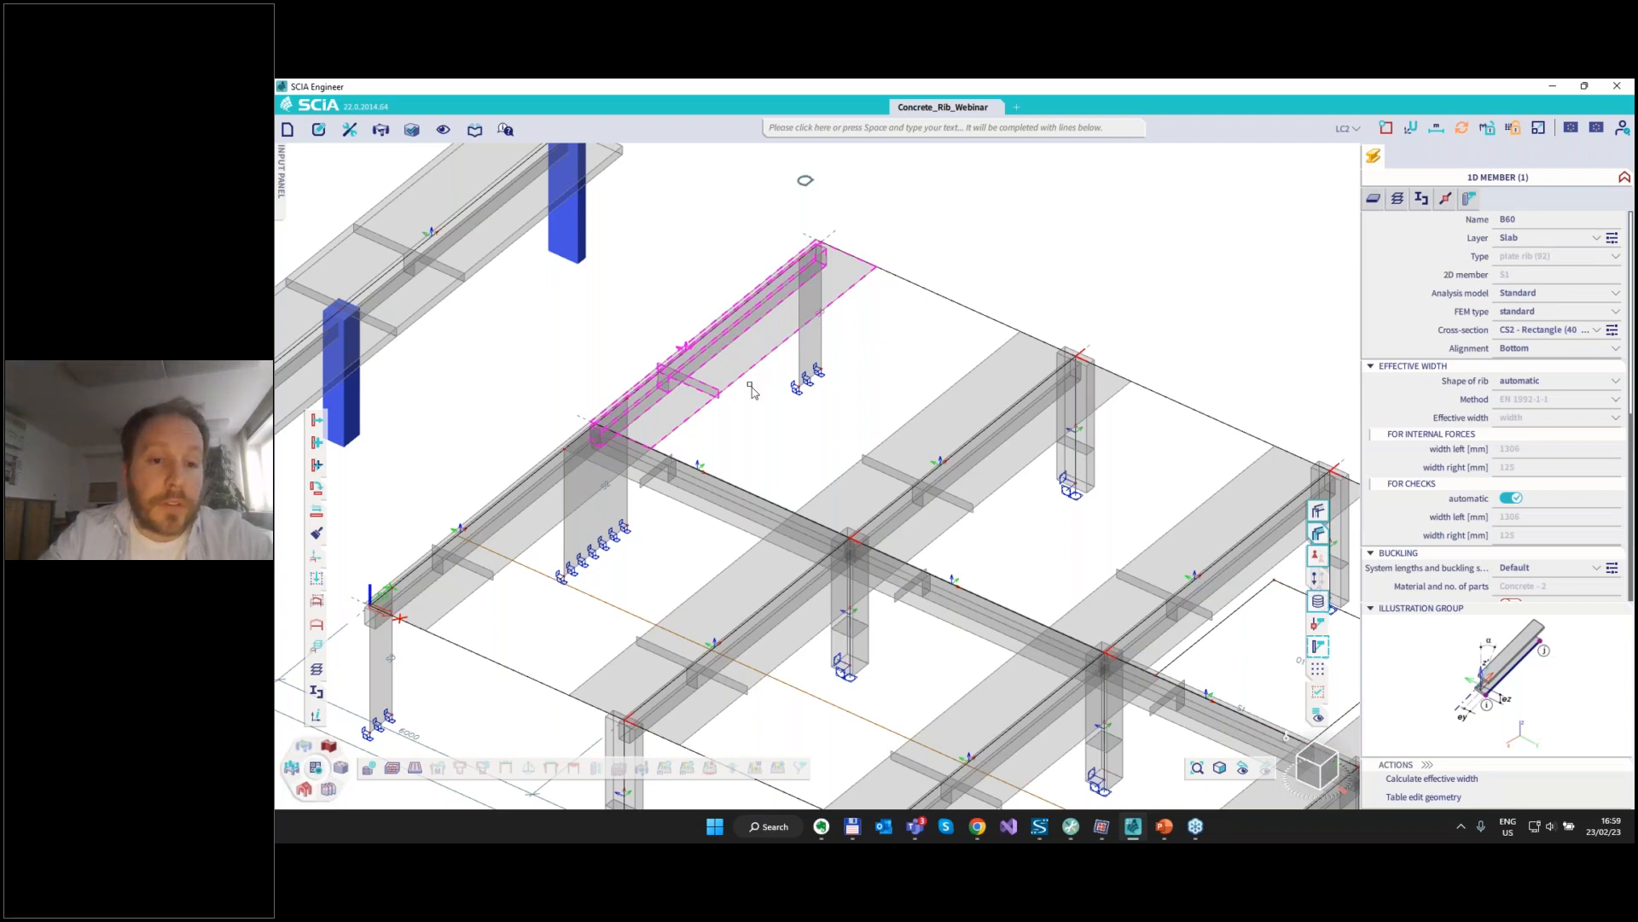
key(Delete)
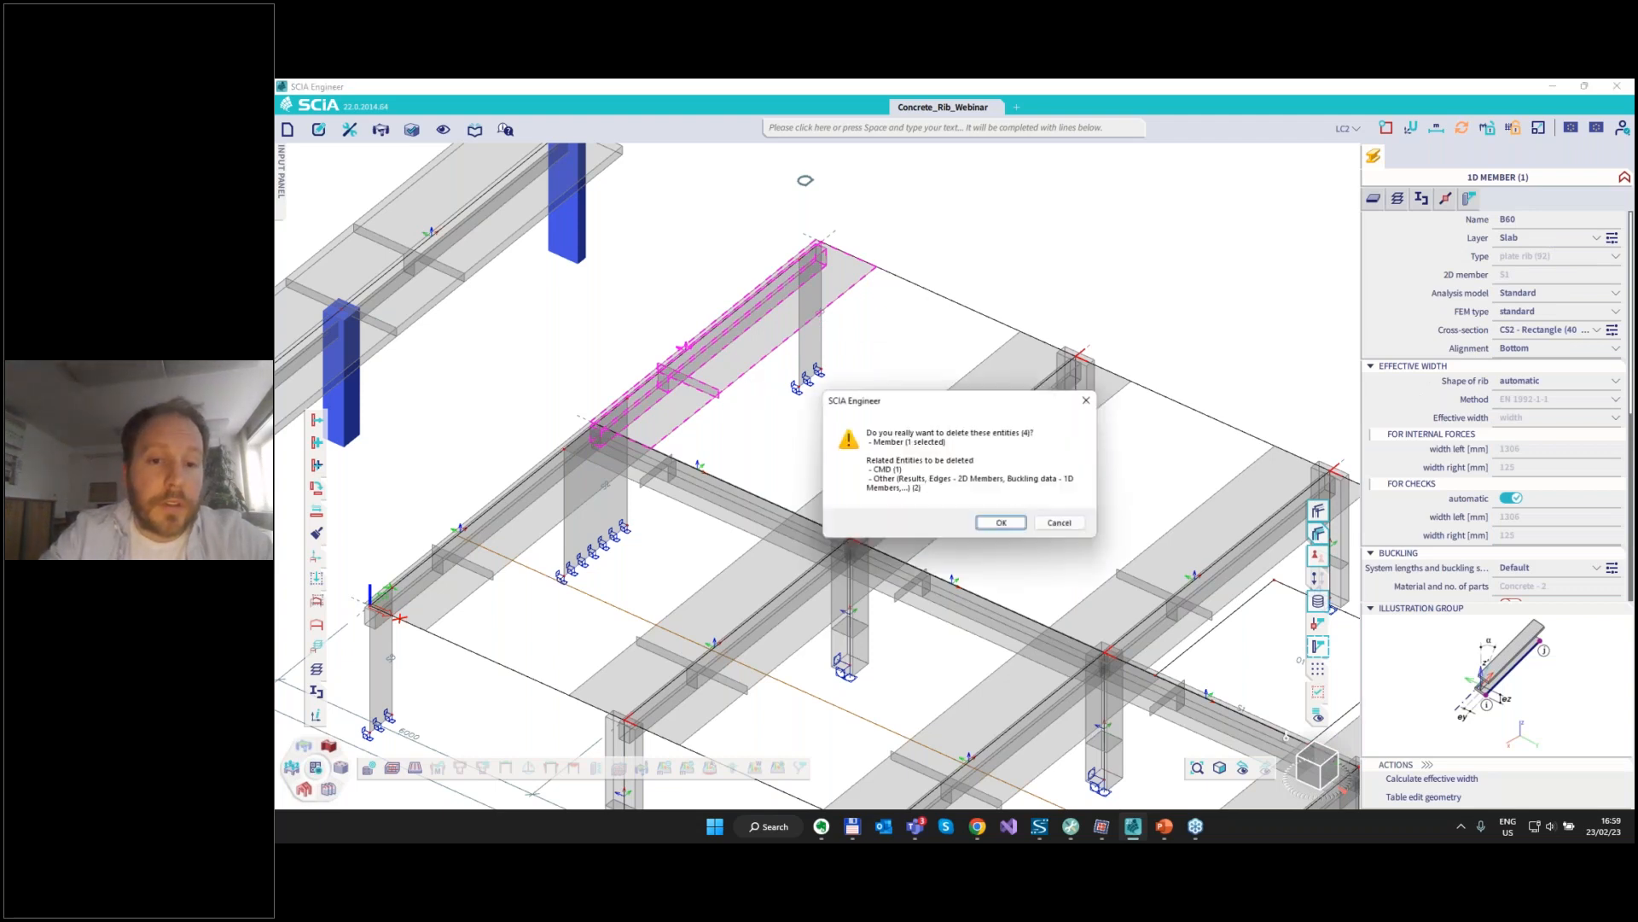
click(1000, 523)
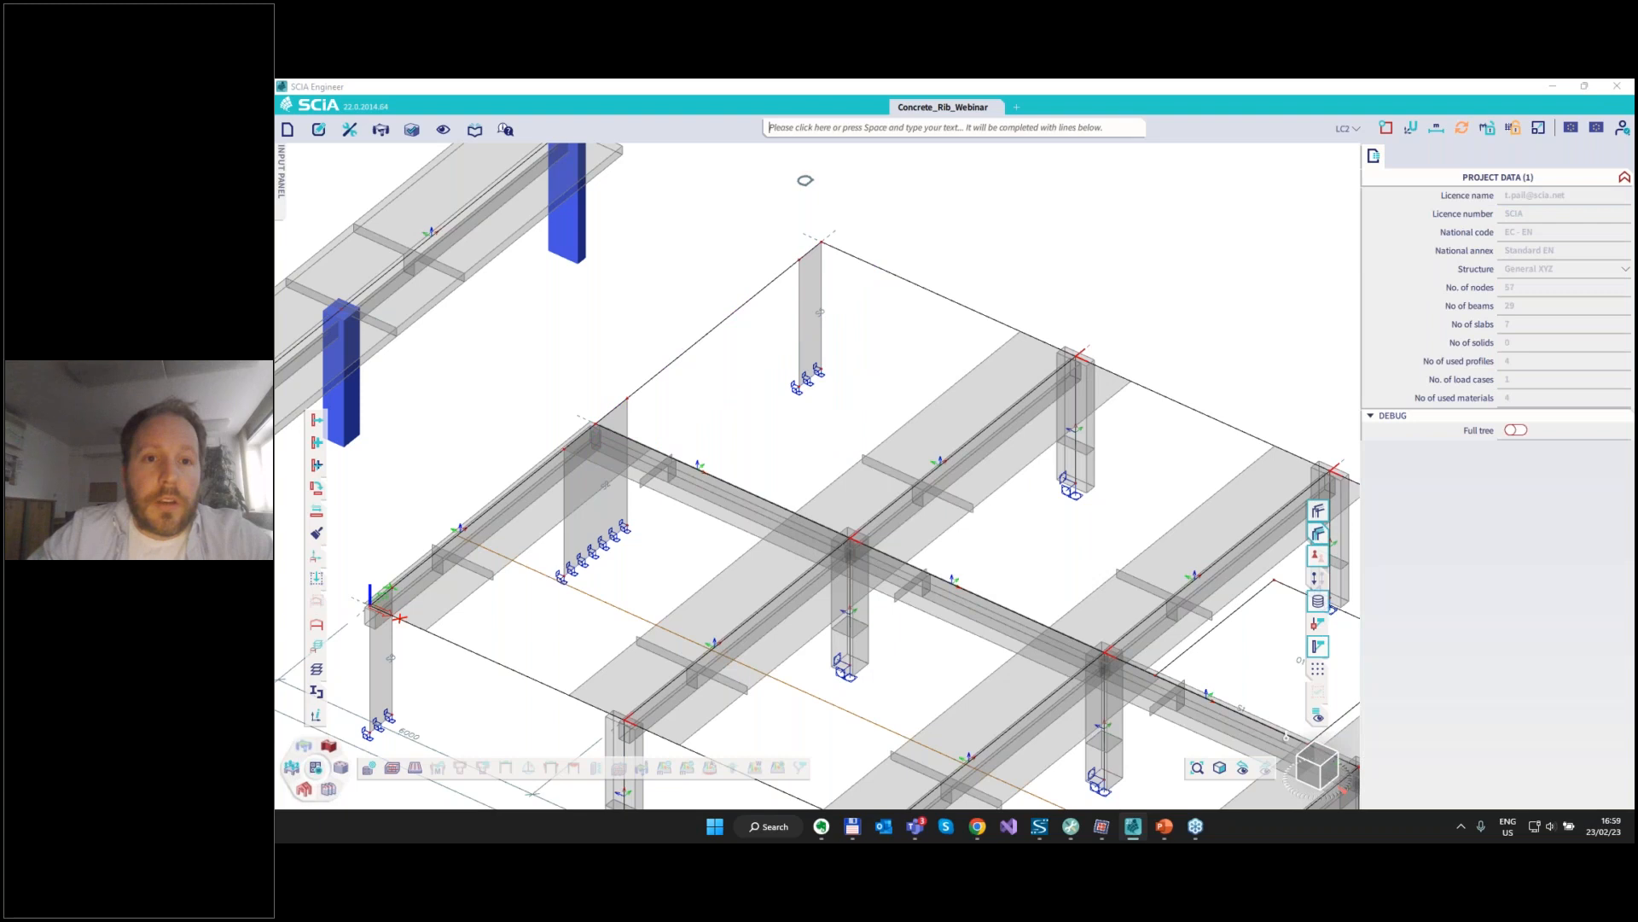
Add a hinged line support over the full length (0.000 to 1.000) of the slab edge where edge rib B60 was removed.
key(space)
text(Support in node)
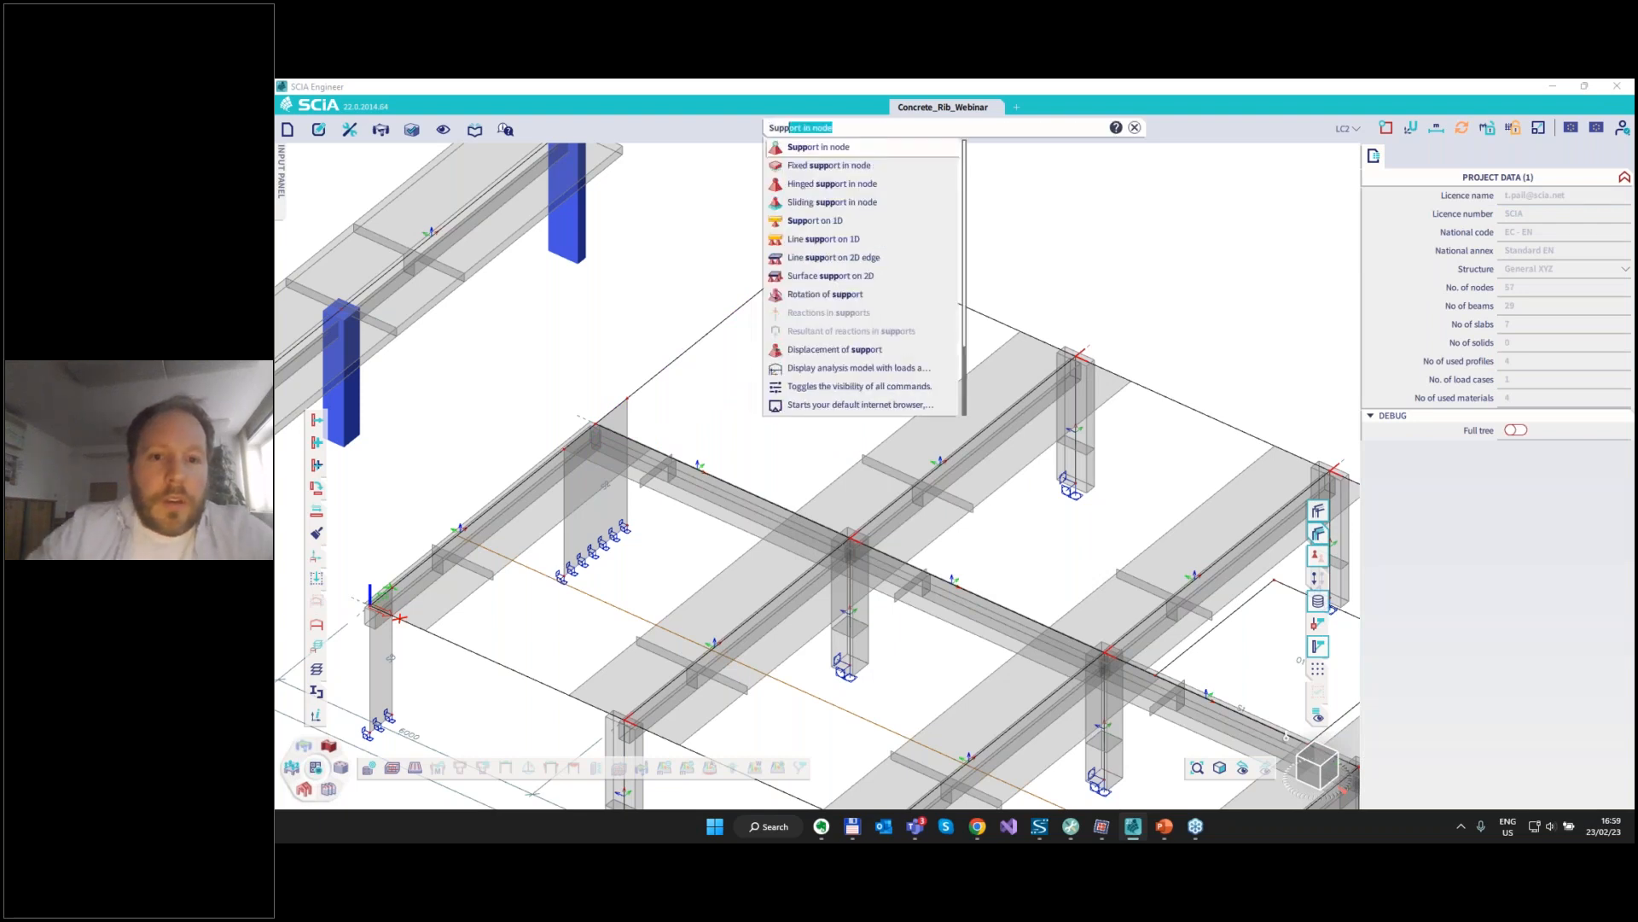
click(832, 257)
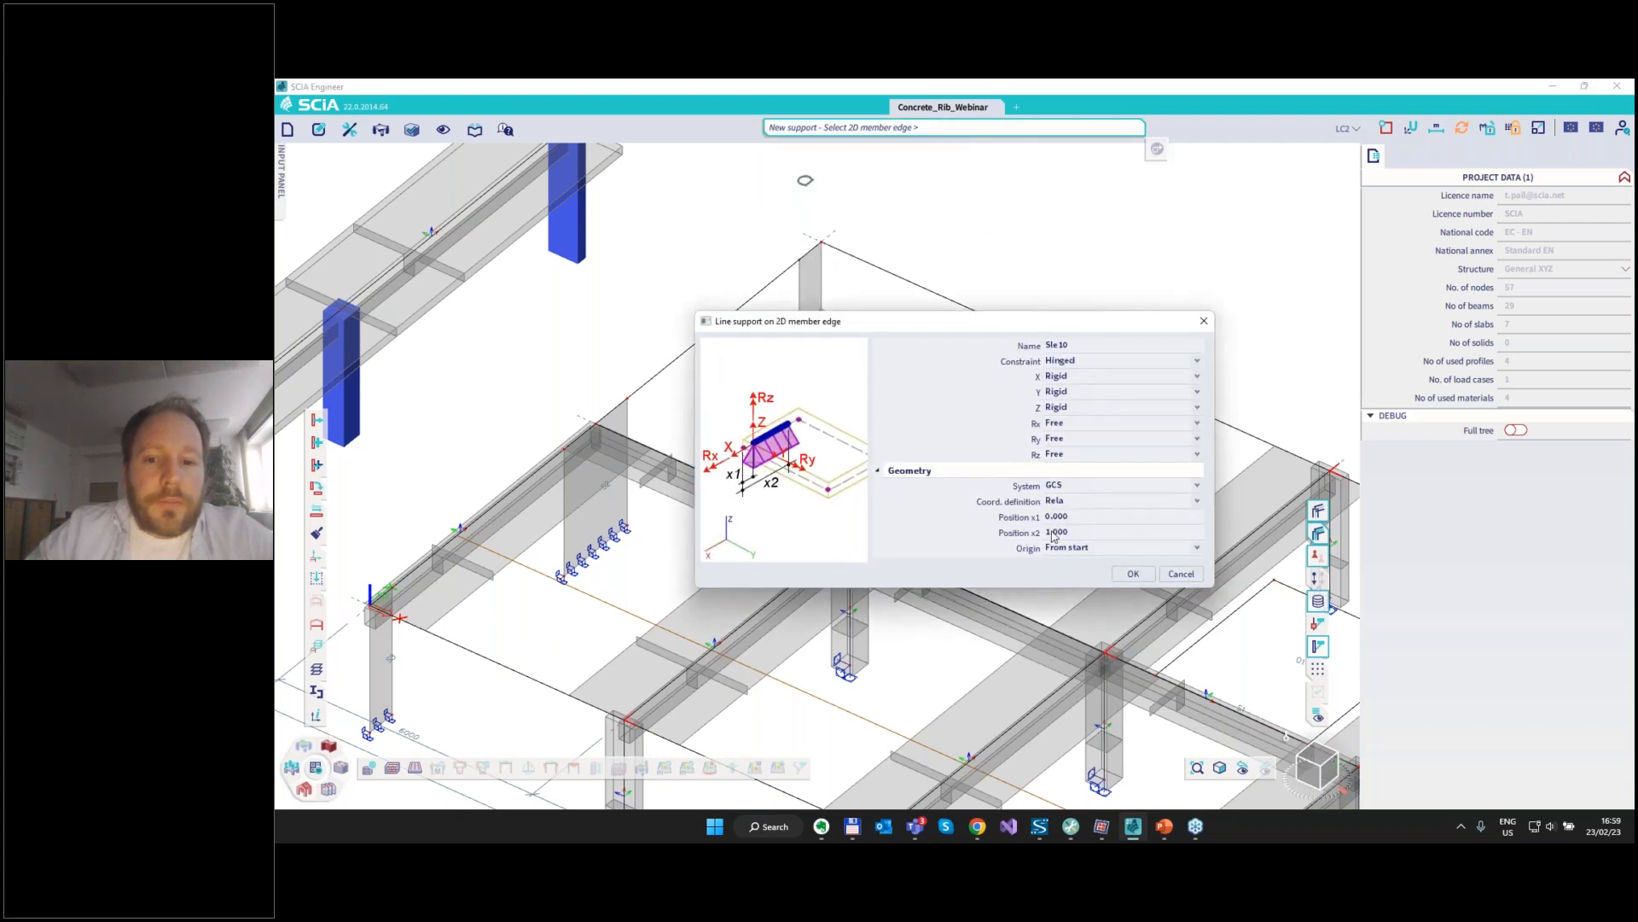
click(1133, 573)
click(723, 329)
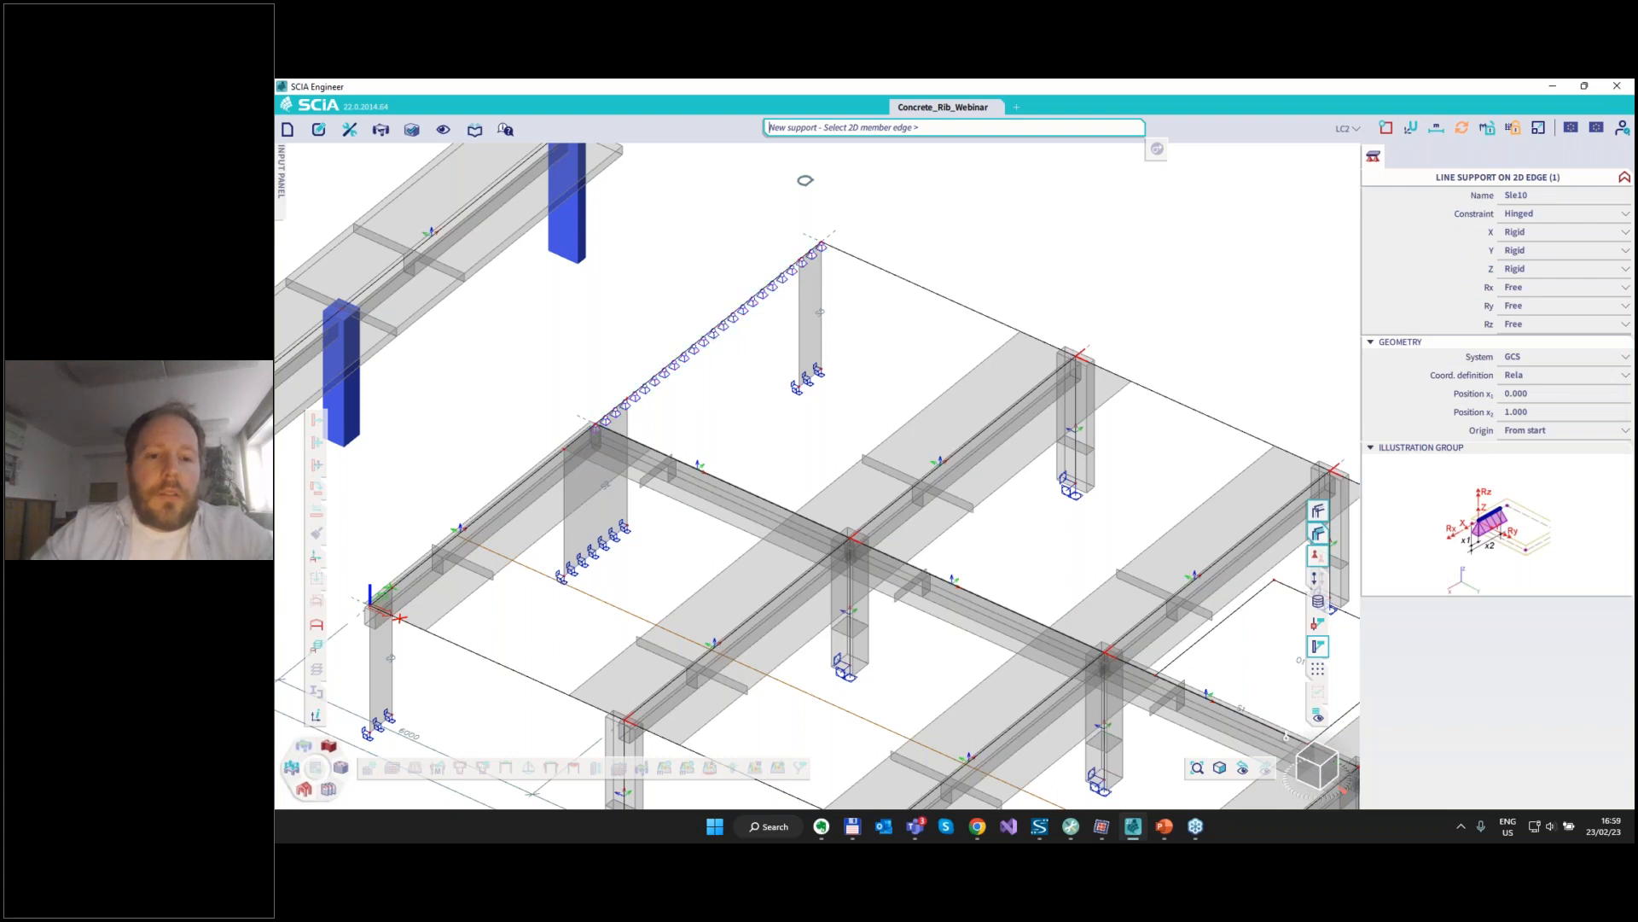
key(Escape)
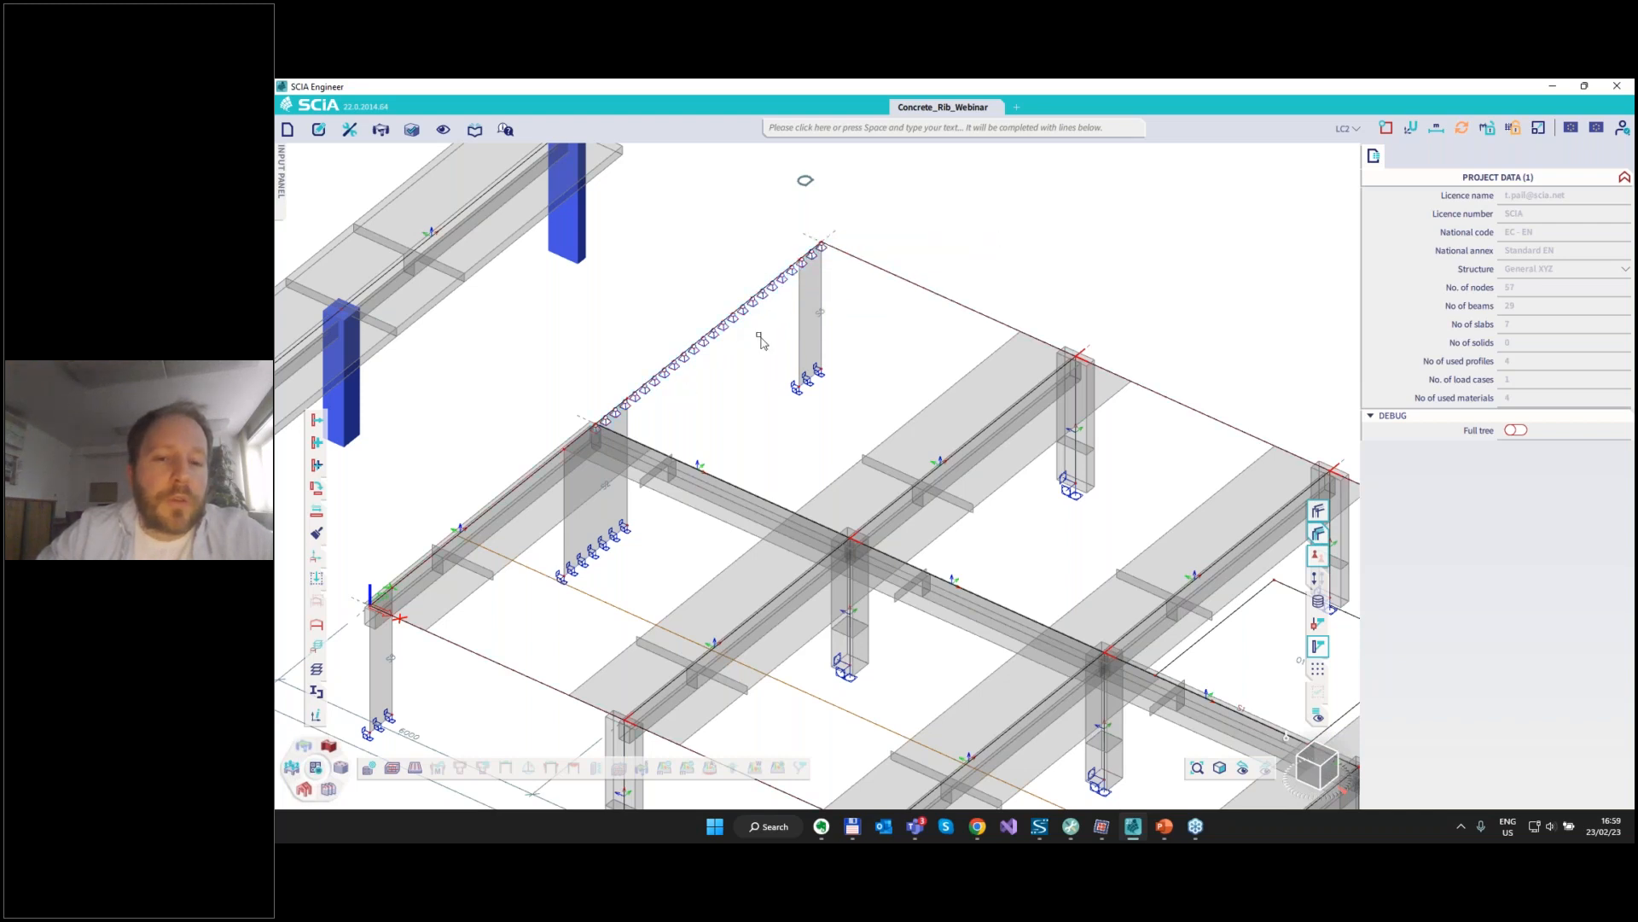
Select transverse rib B69 beside the supported slab edge and calculate its effective width.
click(921, 419)
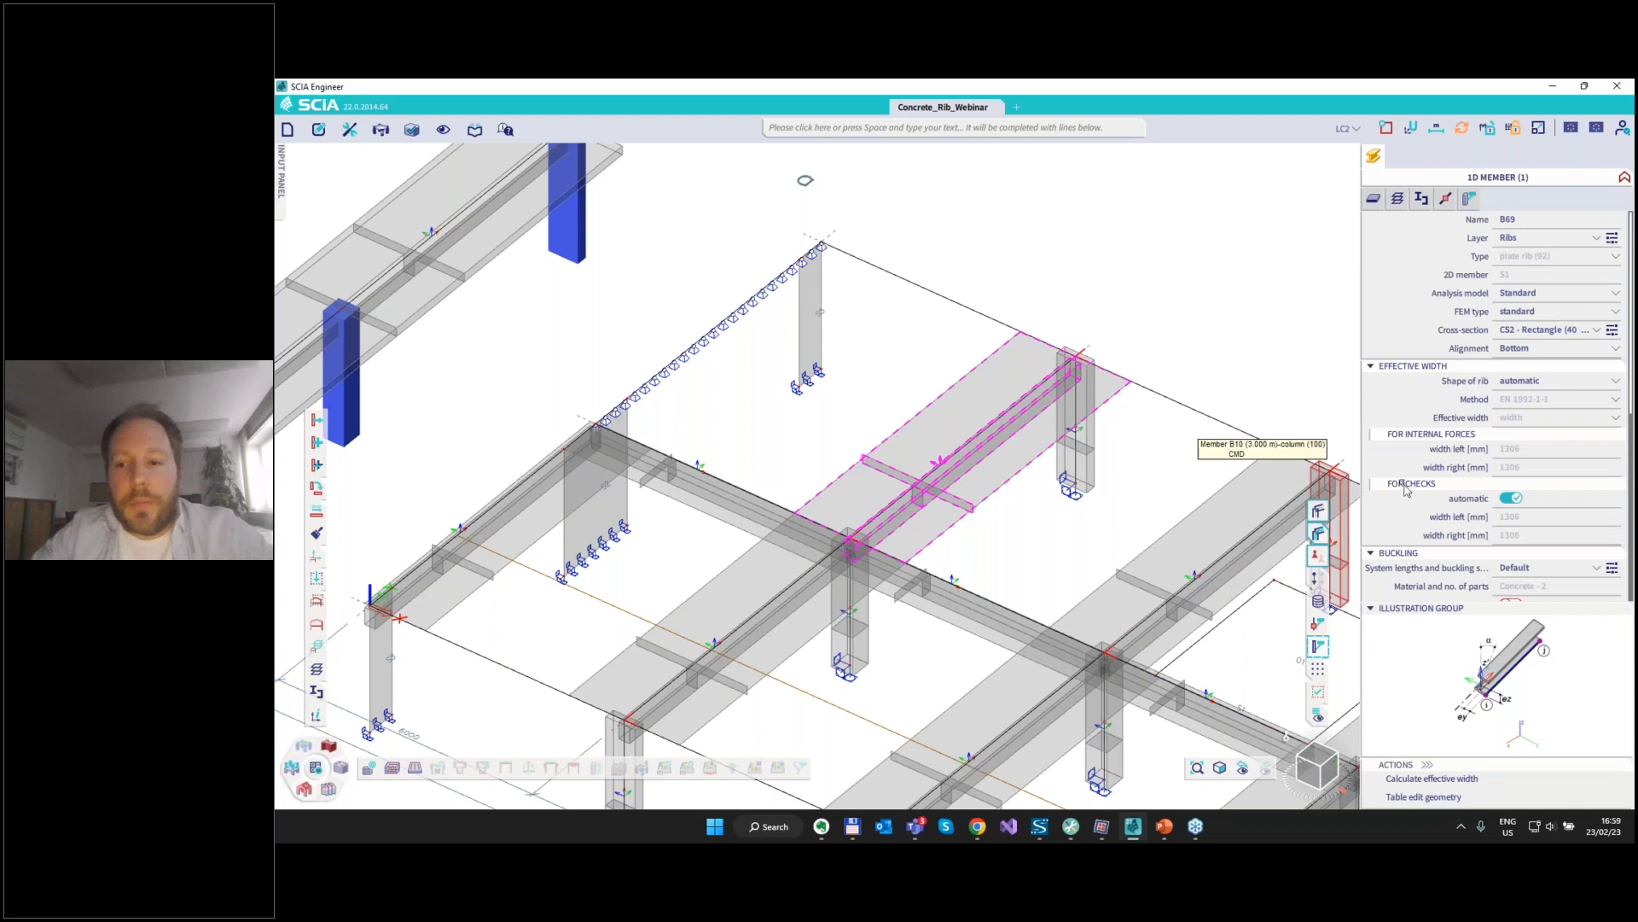
click(1430, 779)
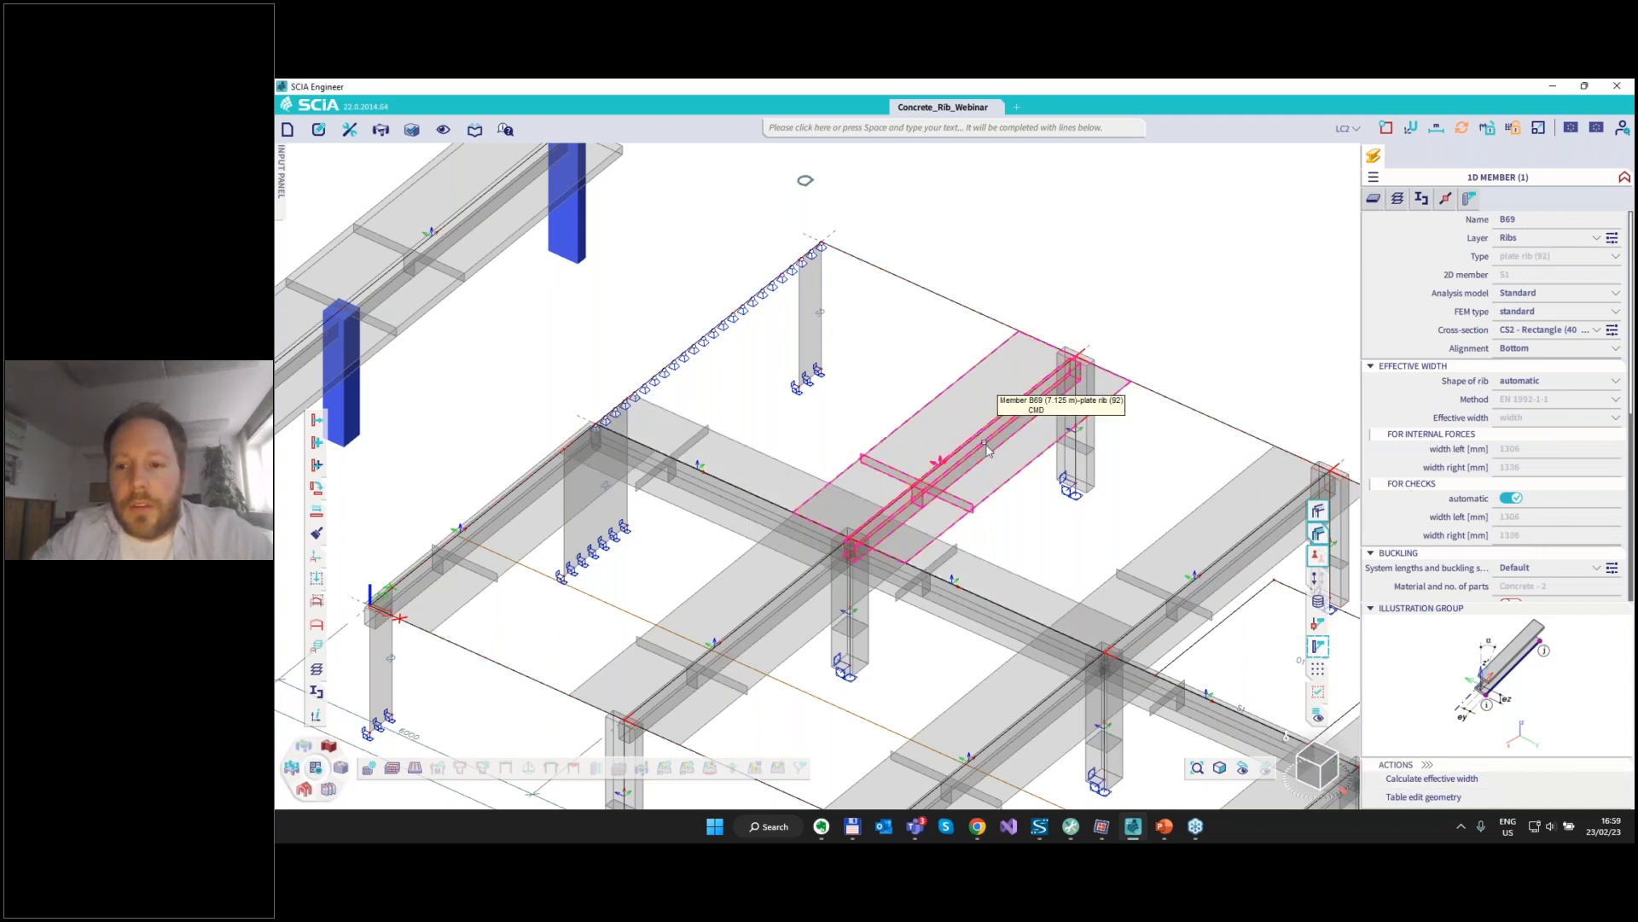
key(ctrl+2)
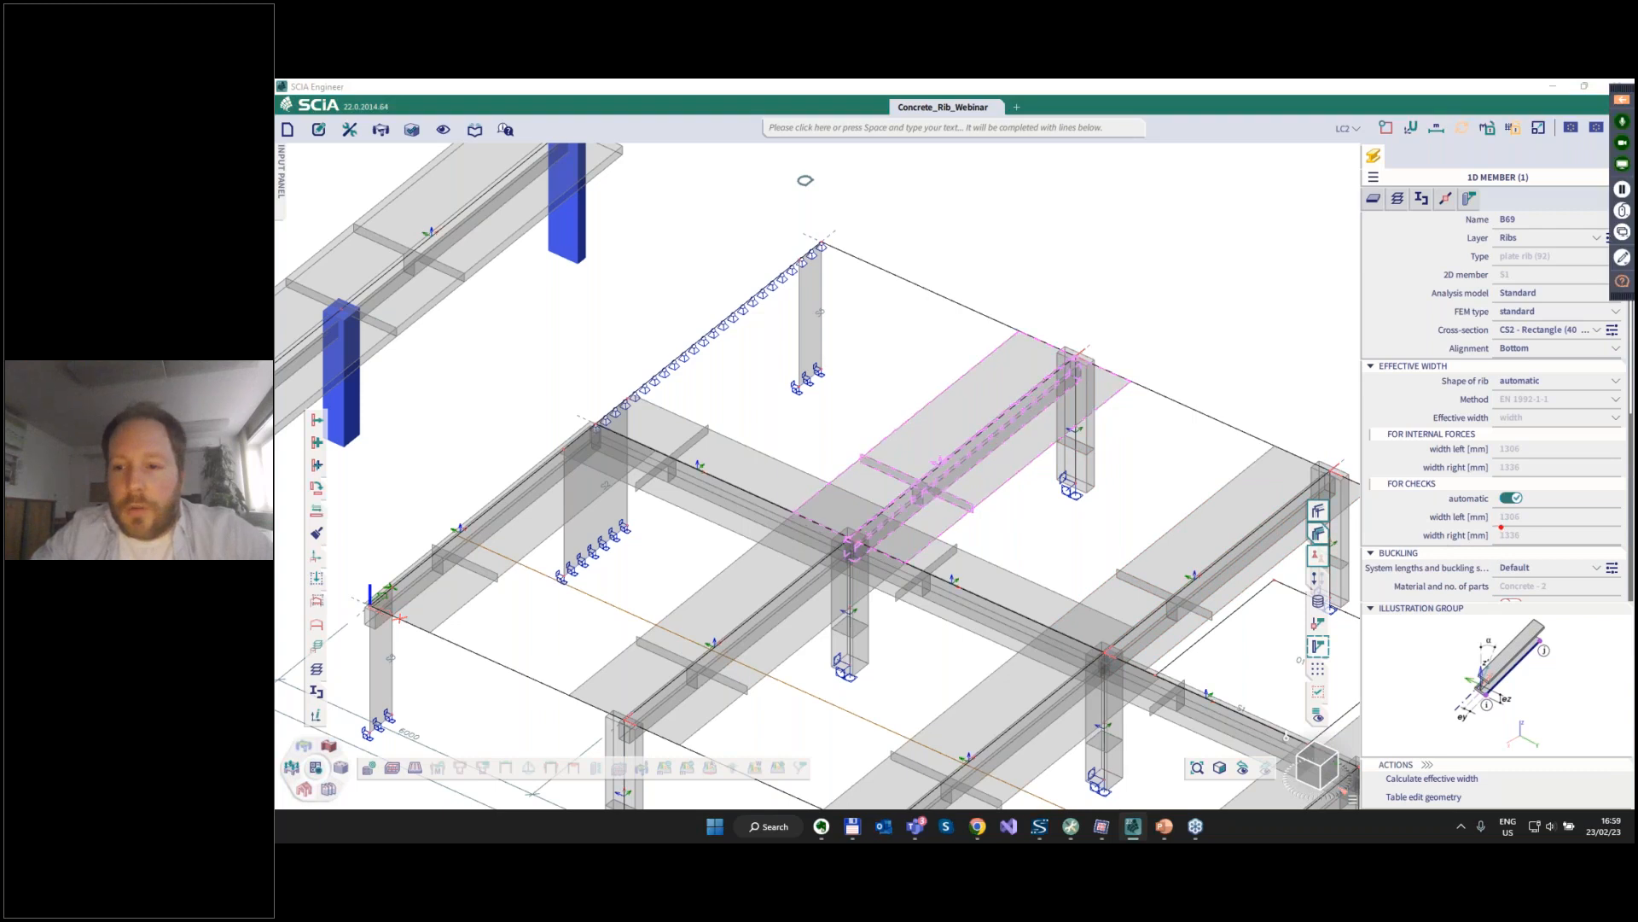
drag(1490, 534, 1530, 540)
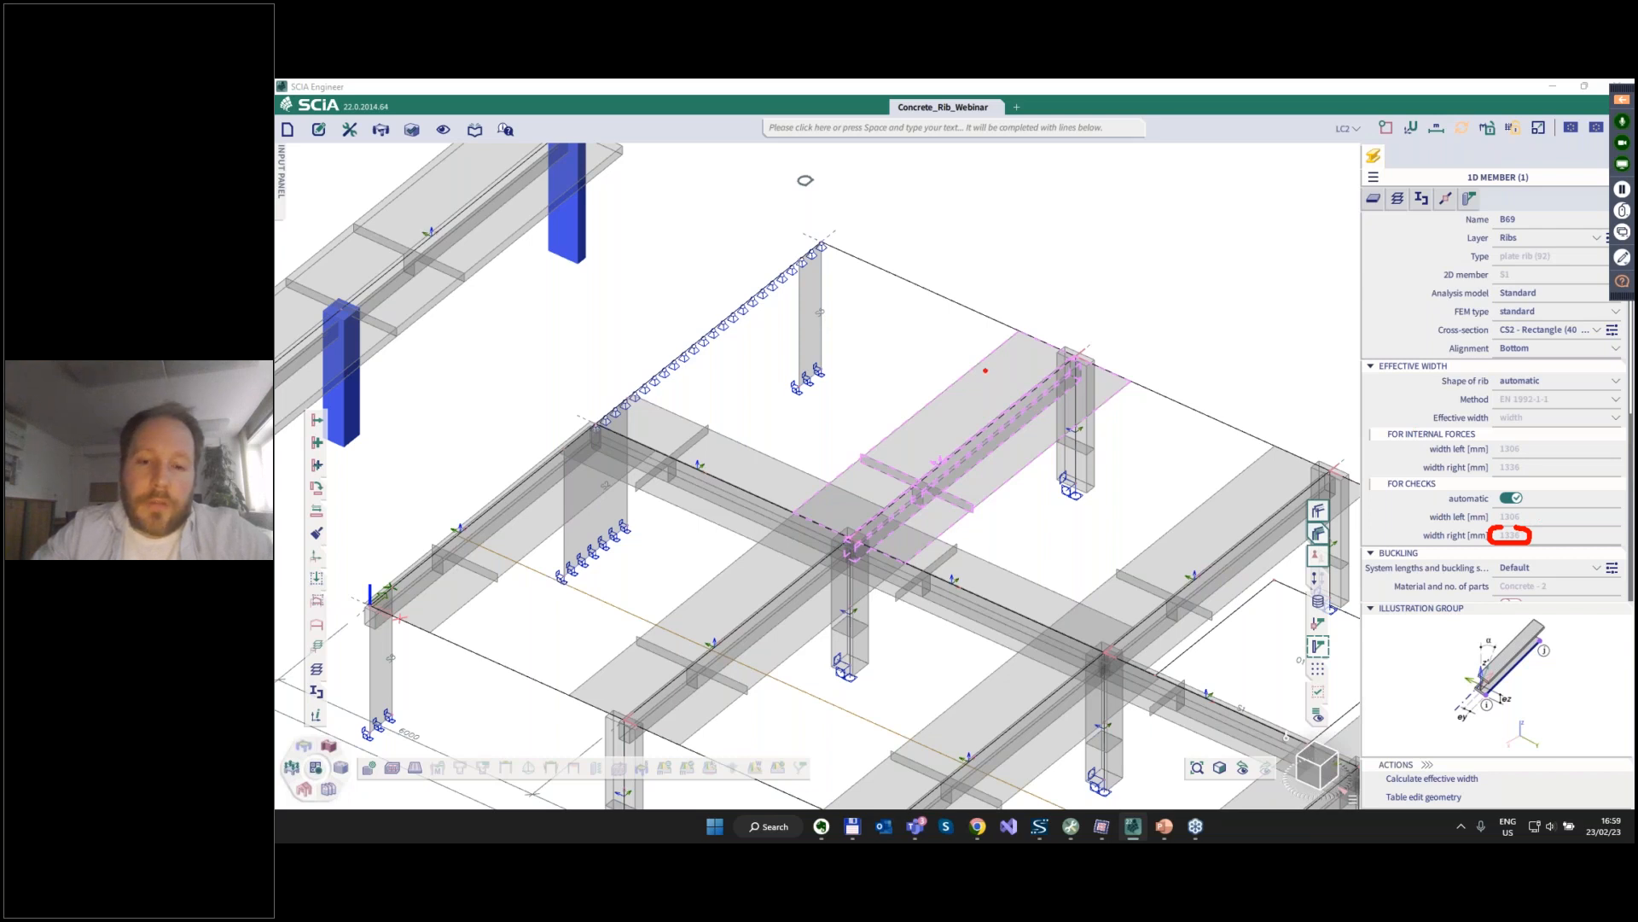
drag(983, 412, 948, 442)
drag(944, 422, 975, 436)
mouse_move(955, 381)
mouse_down()
mouse_move(926, 373)
mouse_move(963, 386)
mouse_up()
drag(1024, 431, 1069, 458)
mouse_move(1060, 442)
mouse_down()
mouse_move(1073, 461)
mouse_move(1051, 471)
mouse_up()
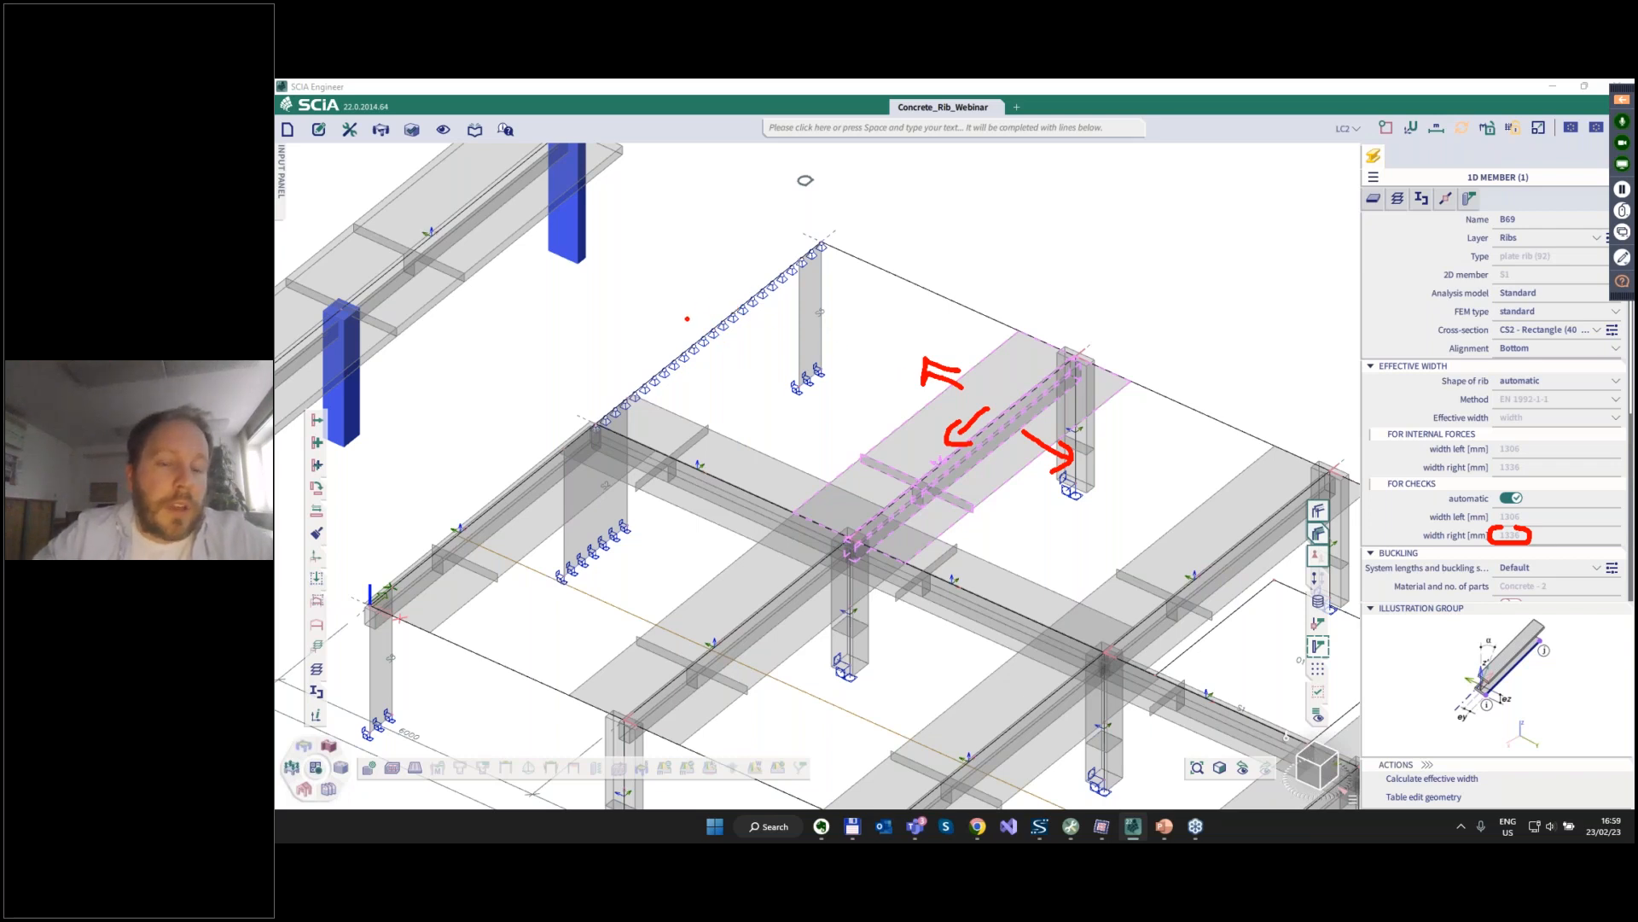
drag(665, 365, 763, 294)
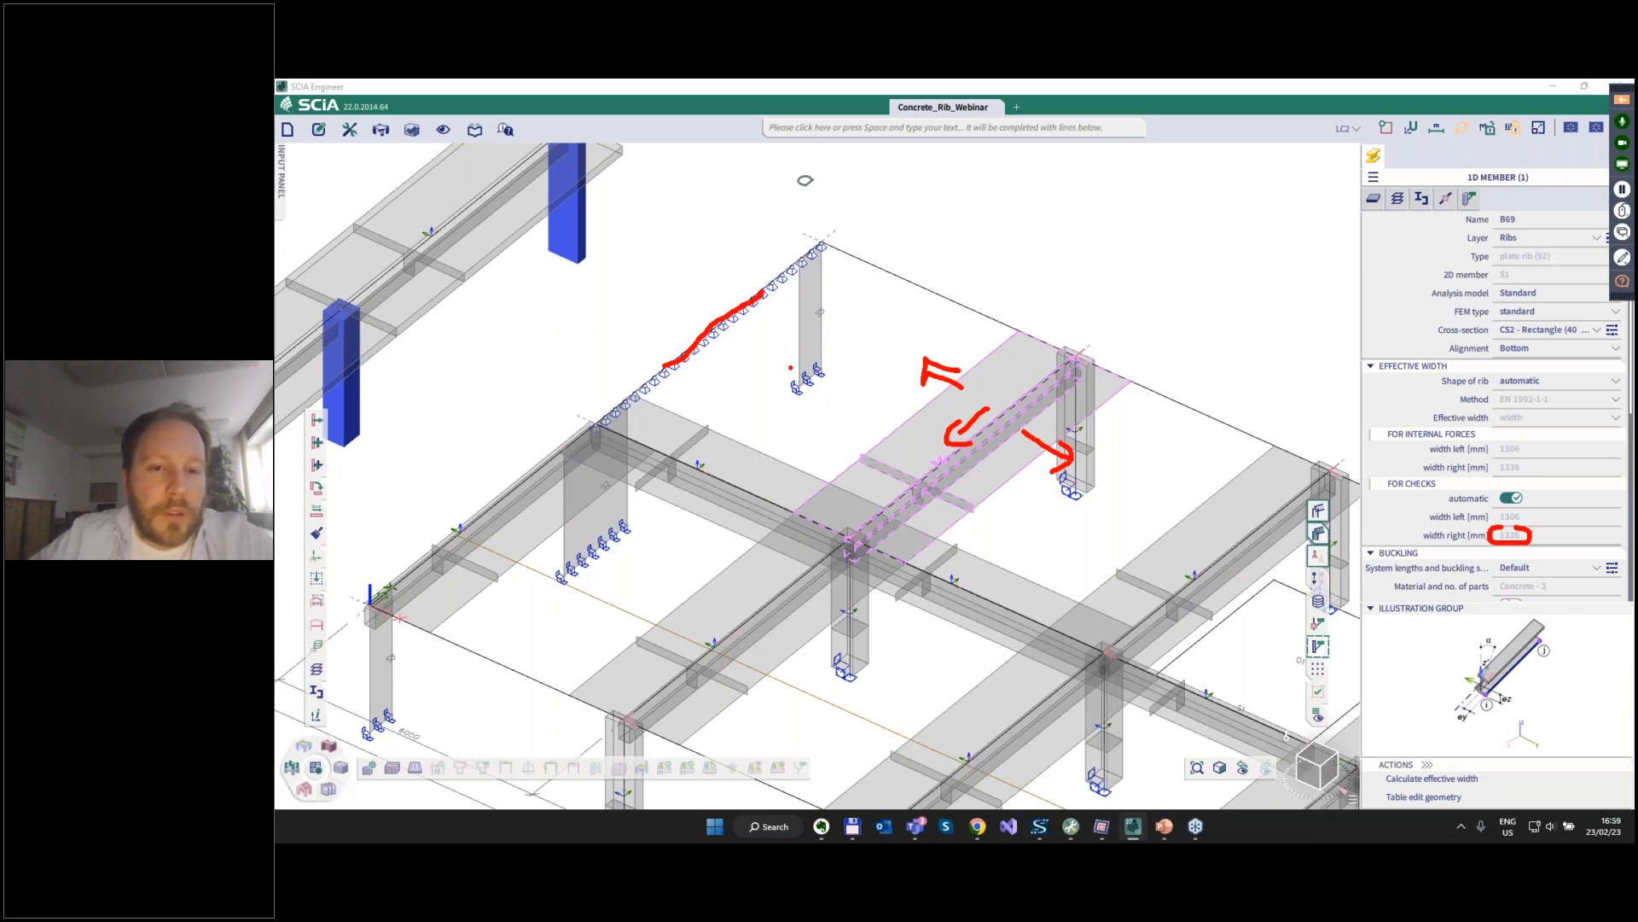
key(Escape)
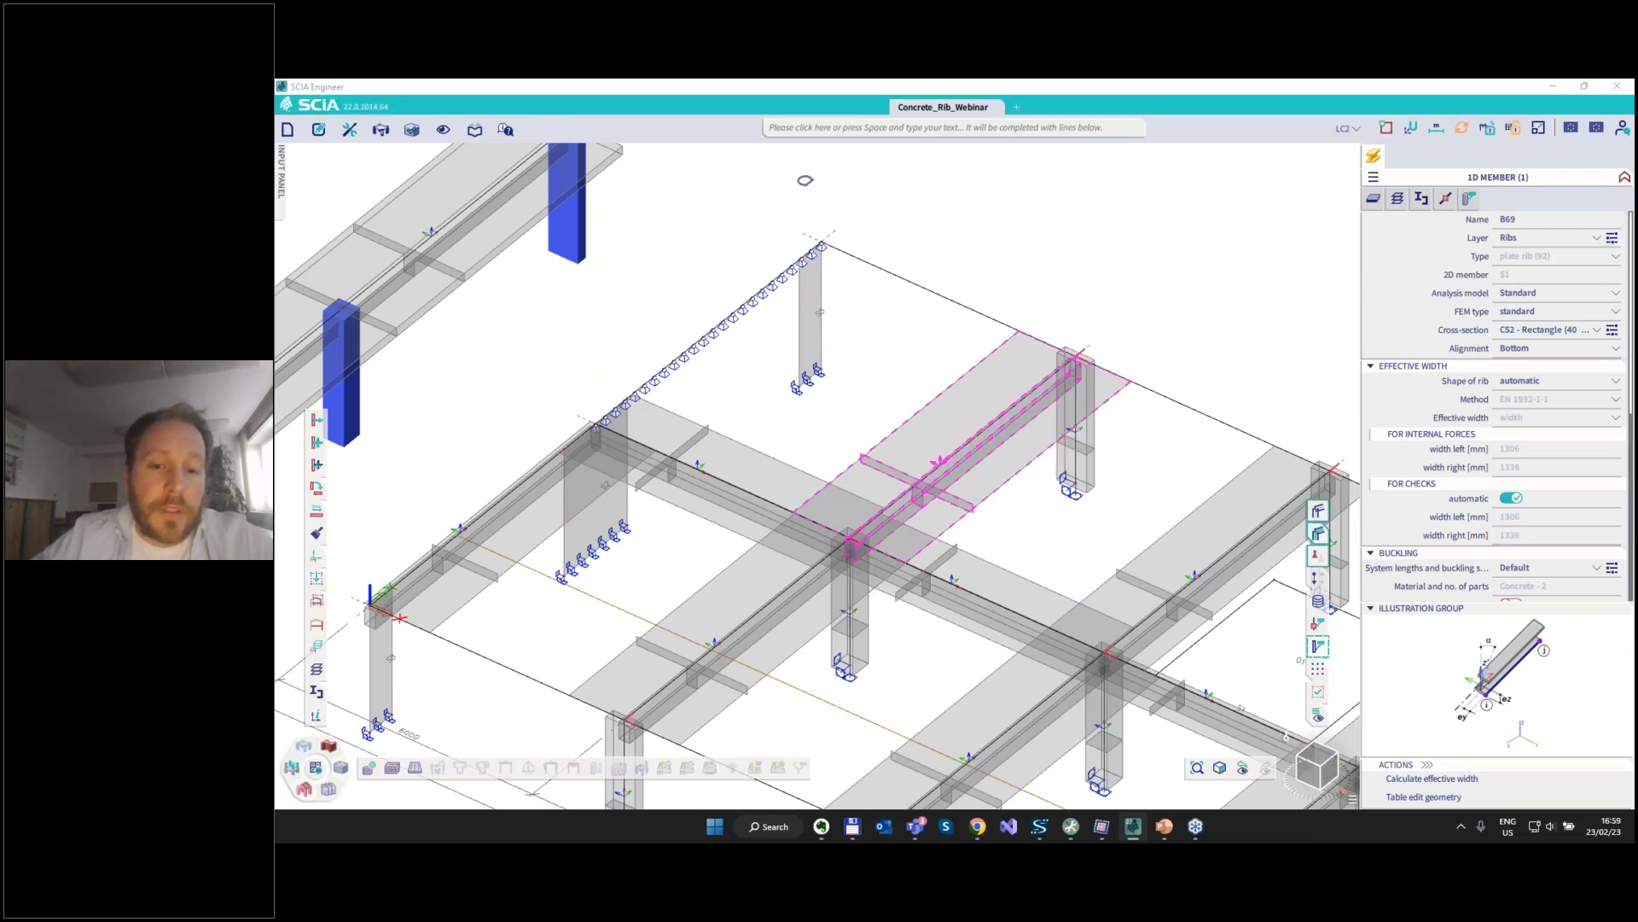
Deselect rib B69 and examine the line-supported slab edge and its neighbouring ribs.
scroll(786, 377, down, 5)
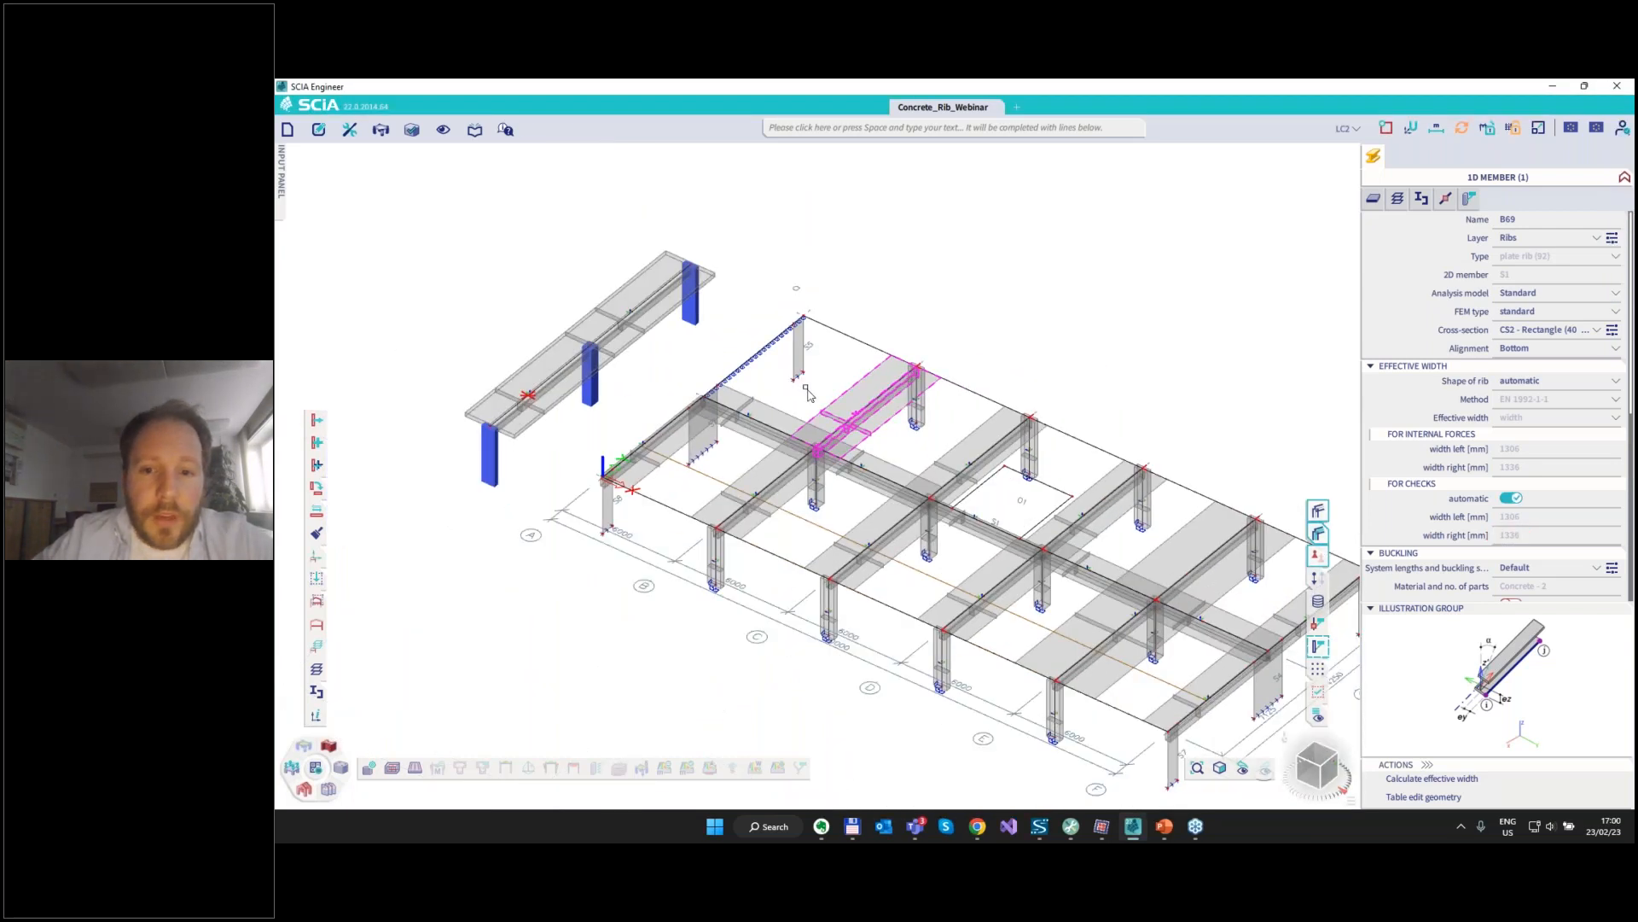
key(Escape)
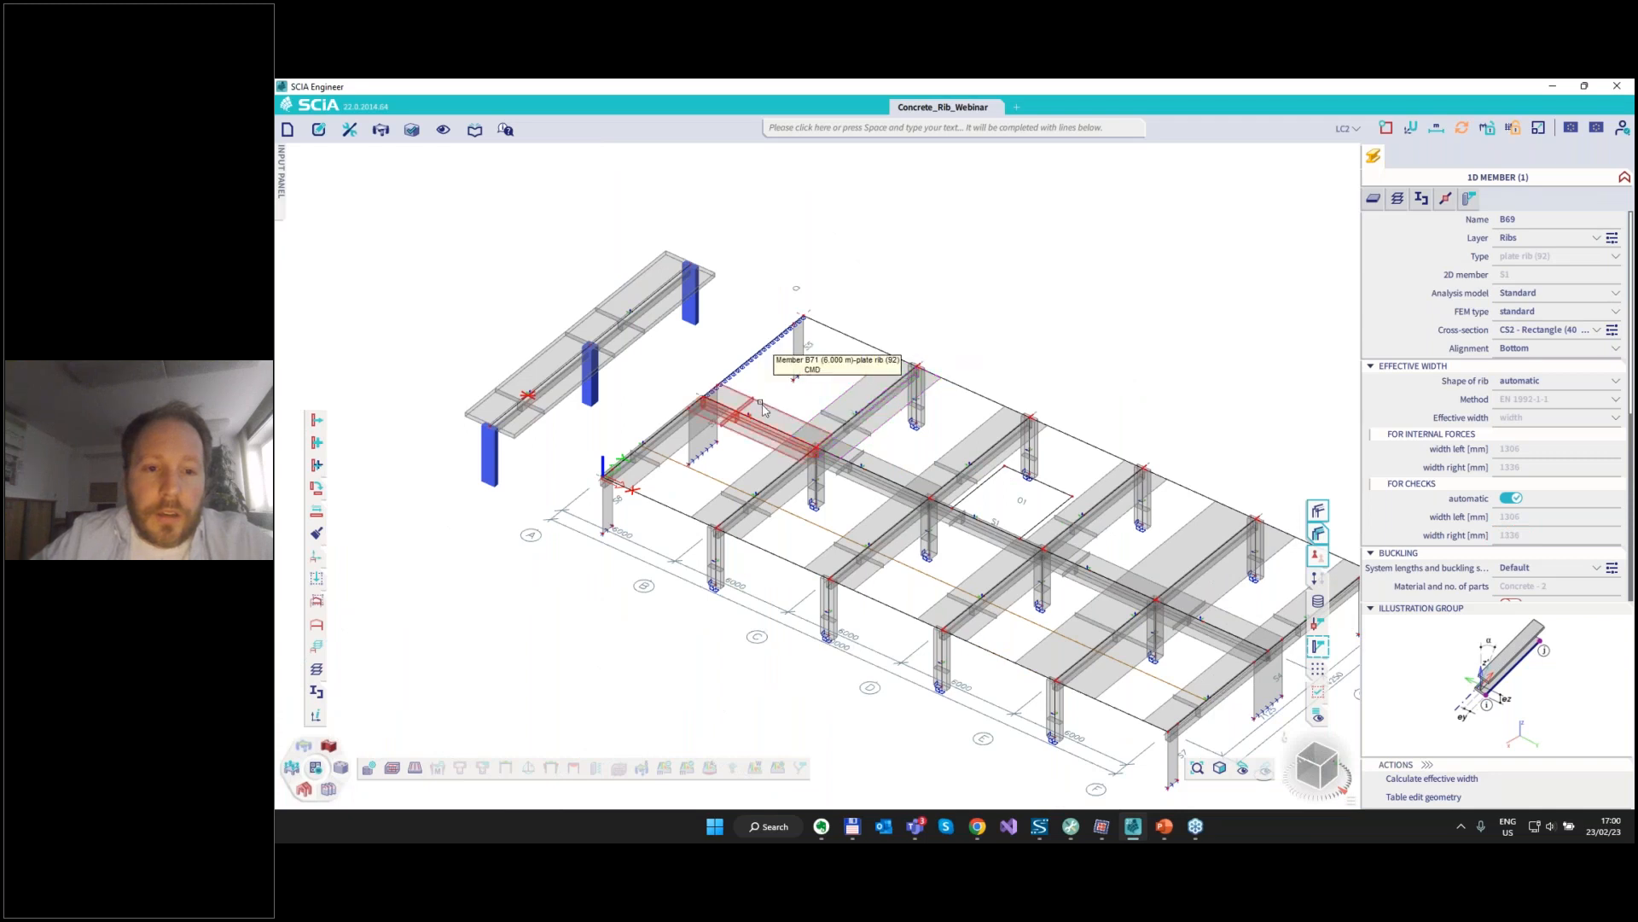
scroll(759, 410, up, 5)
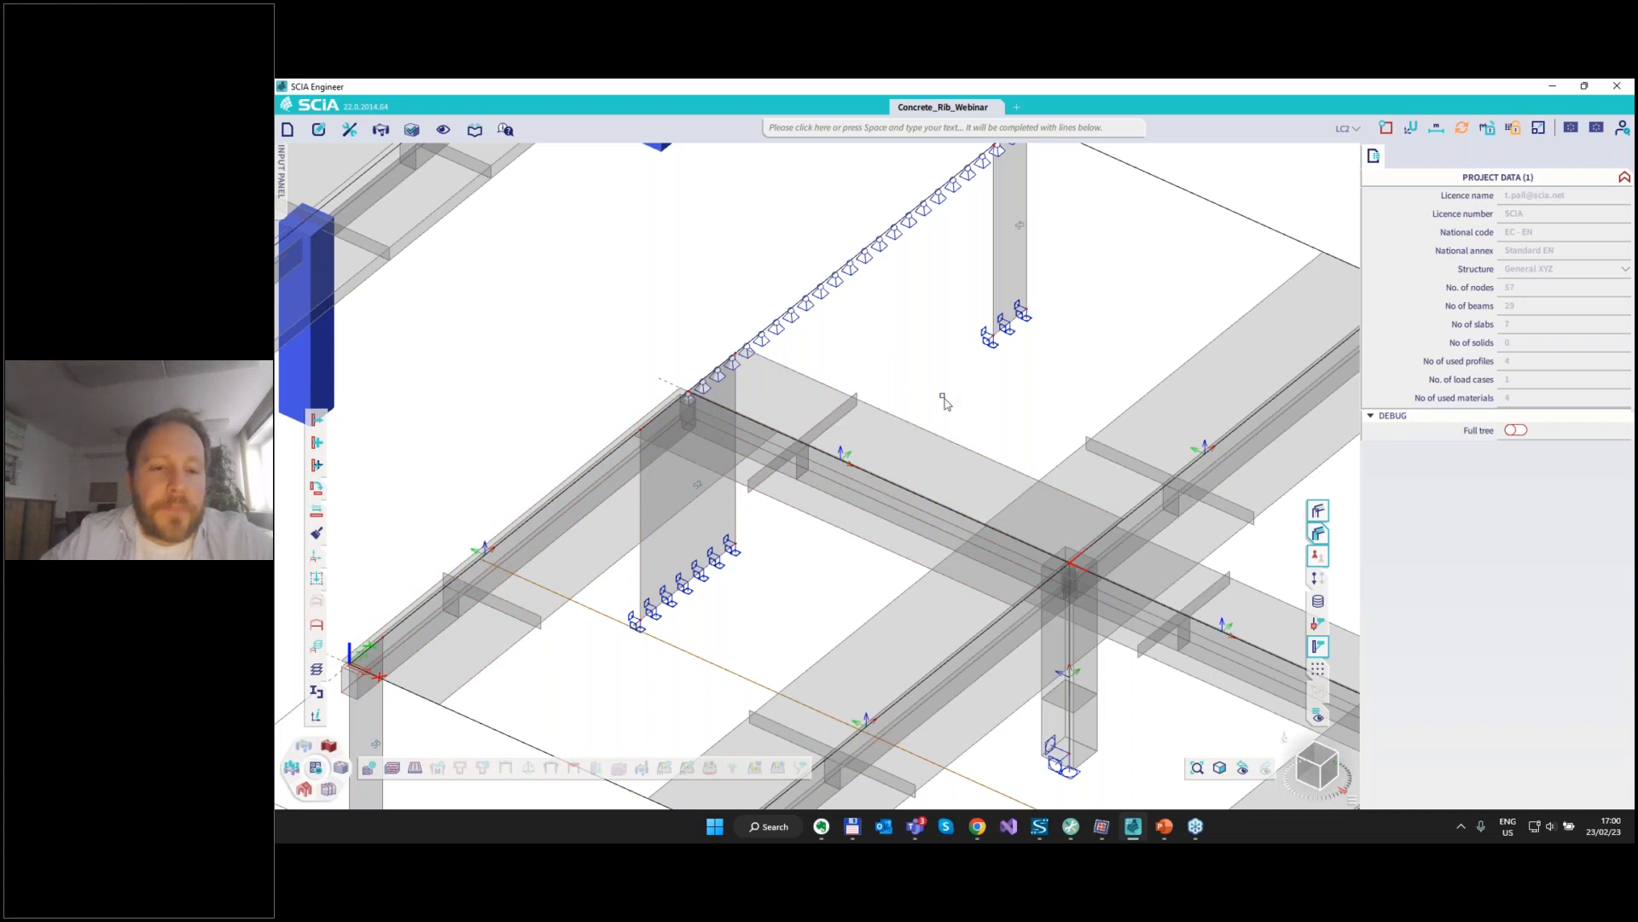
scroll(622, 585, down, 5)
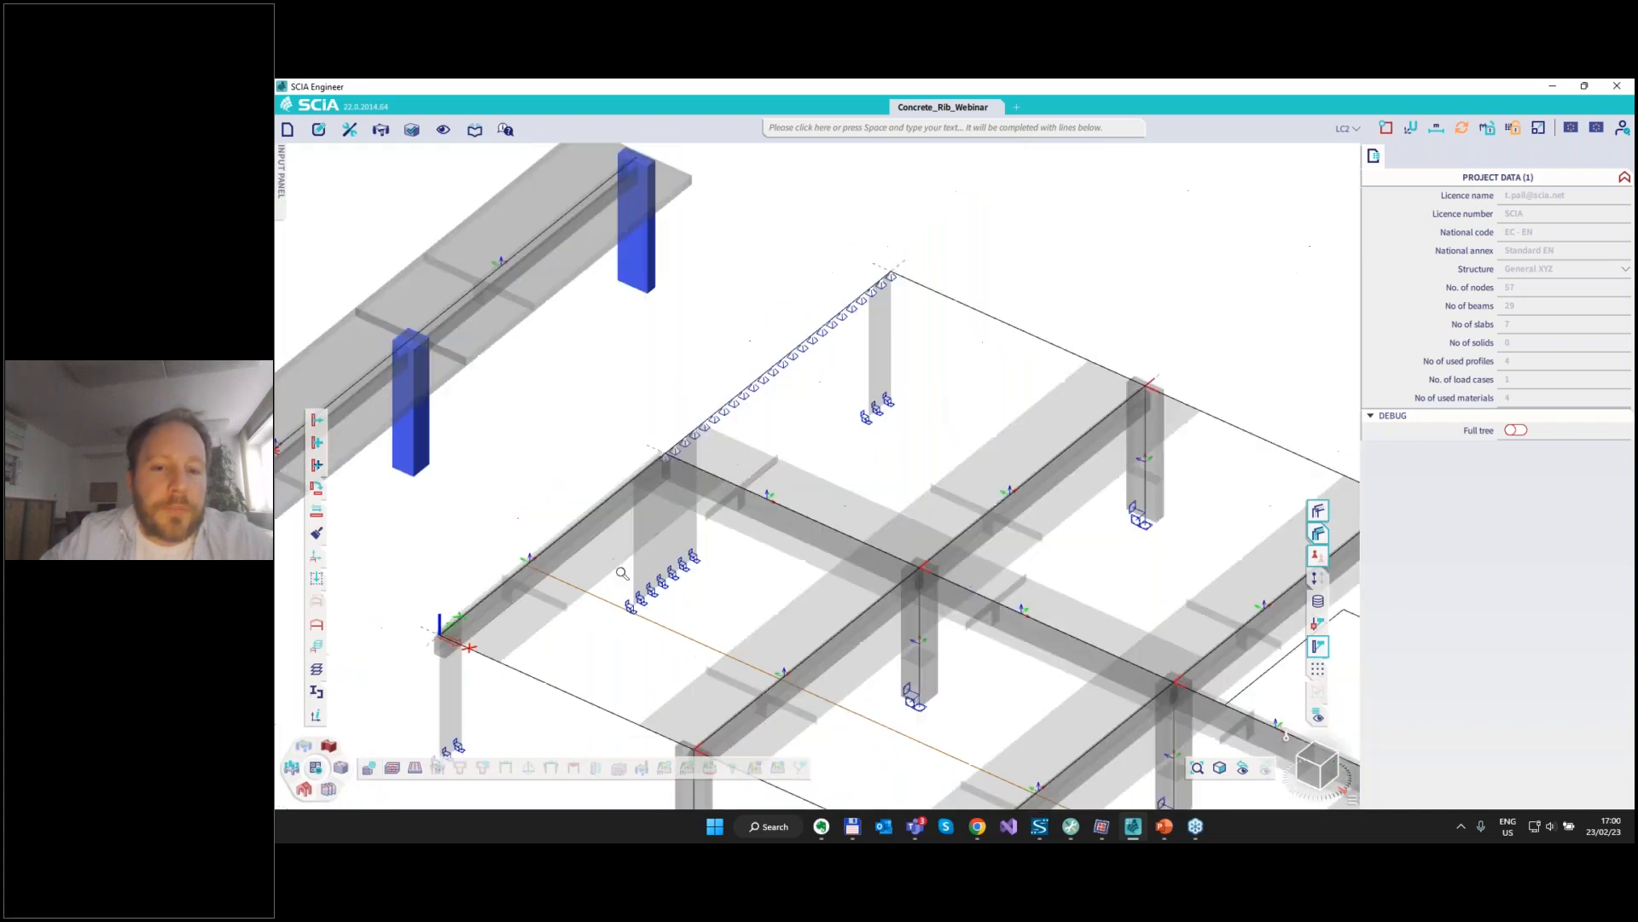
middle_drag(830, 652, 822, 567)
Switch to the PowerPoint slide show, review the effective width slides, end the show and return to SCIA Engineer.
click(1164, 826)
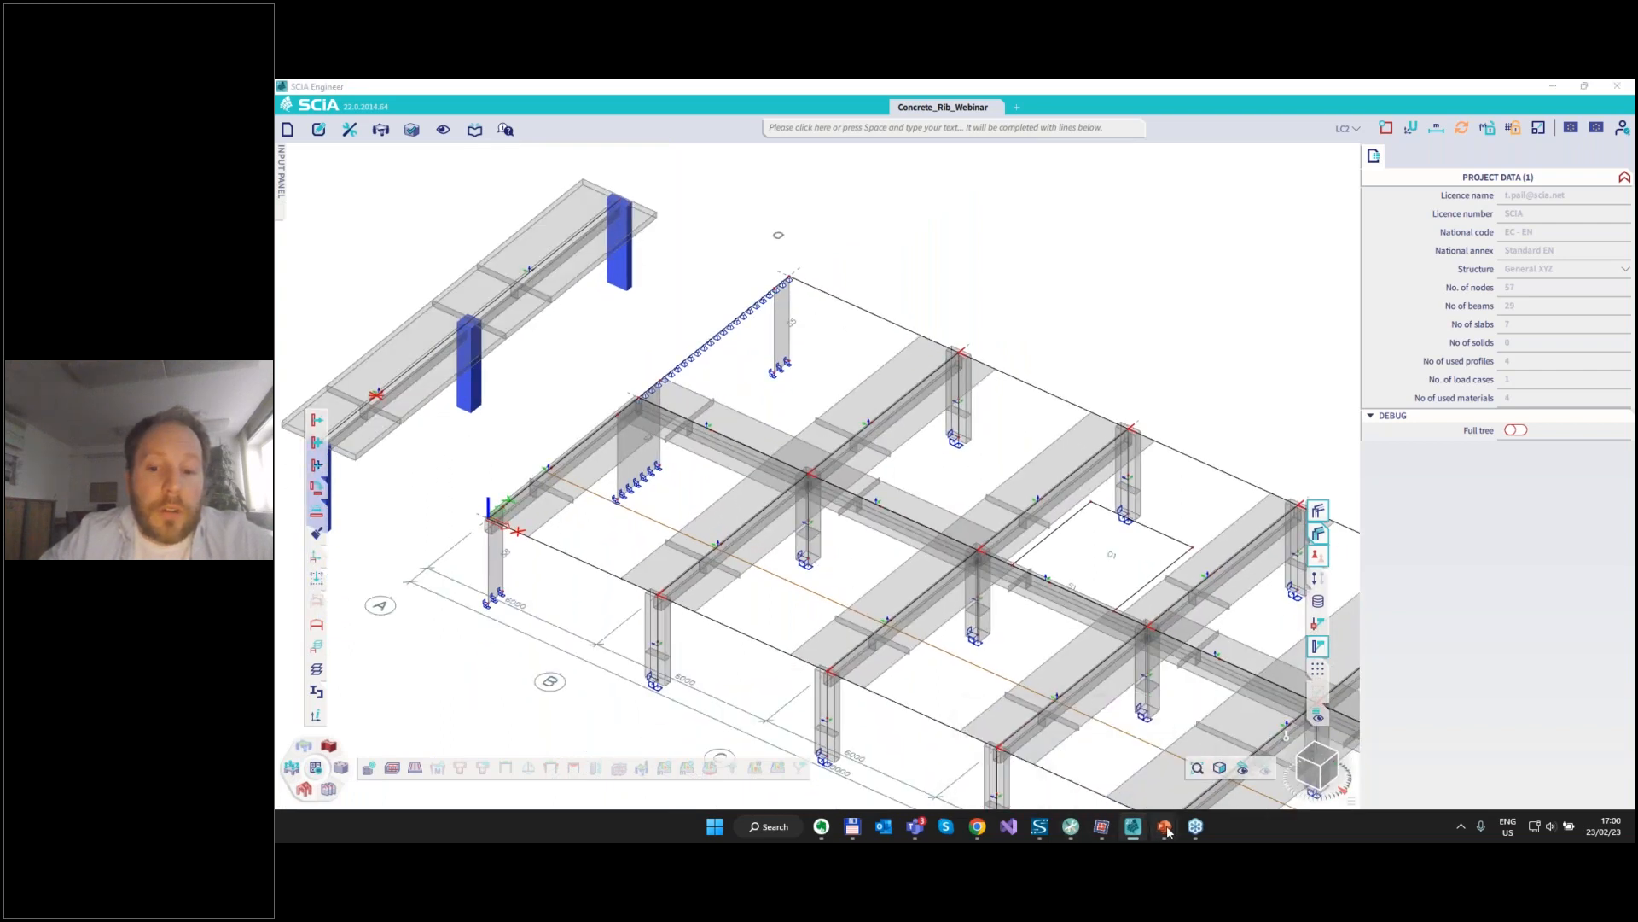
click(1230, 772)
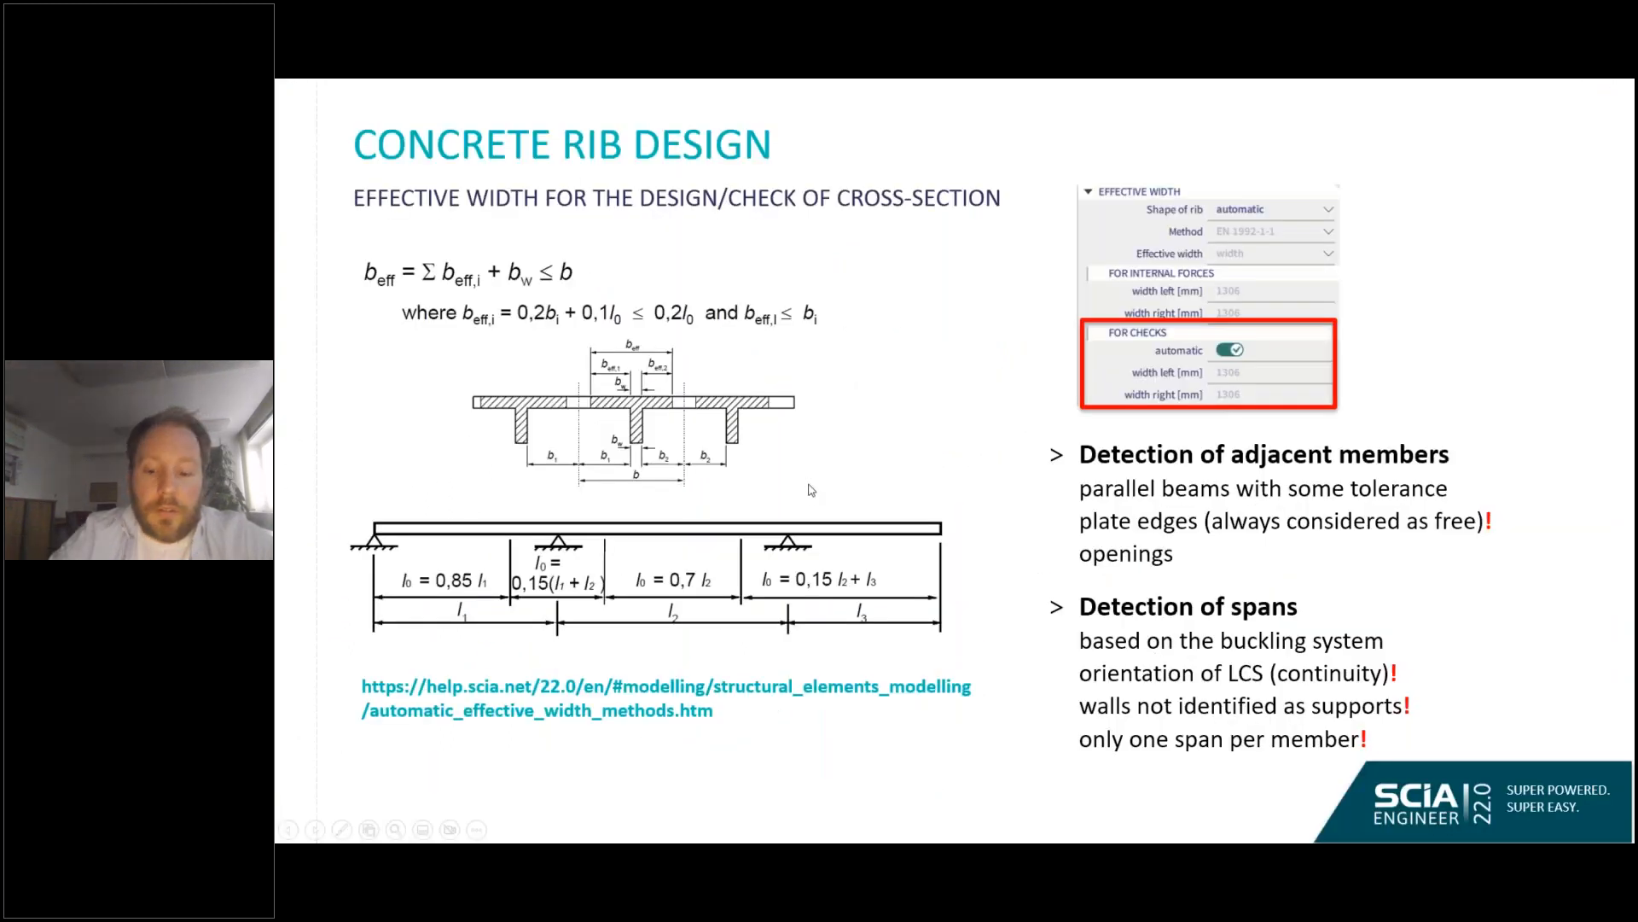
key(Left)
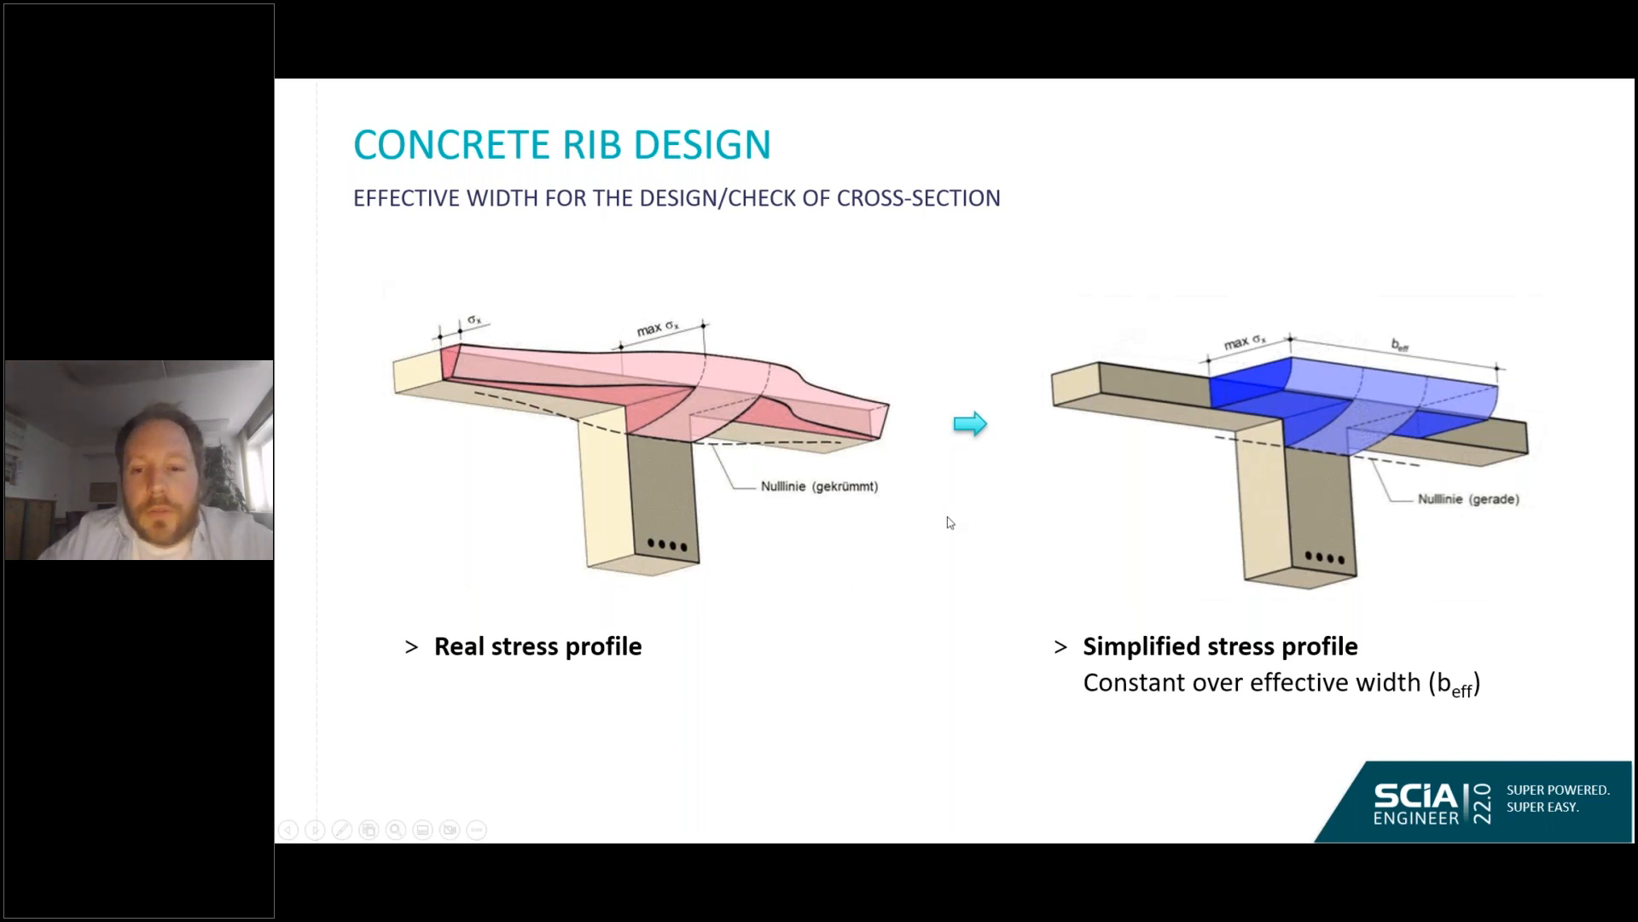
key(Escape)
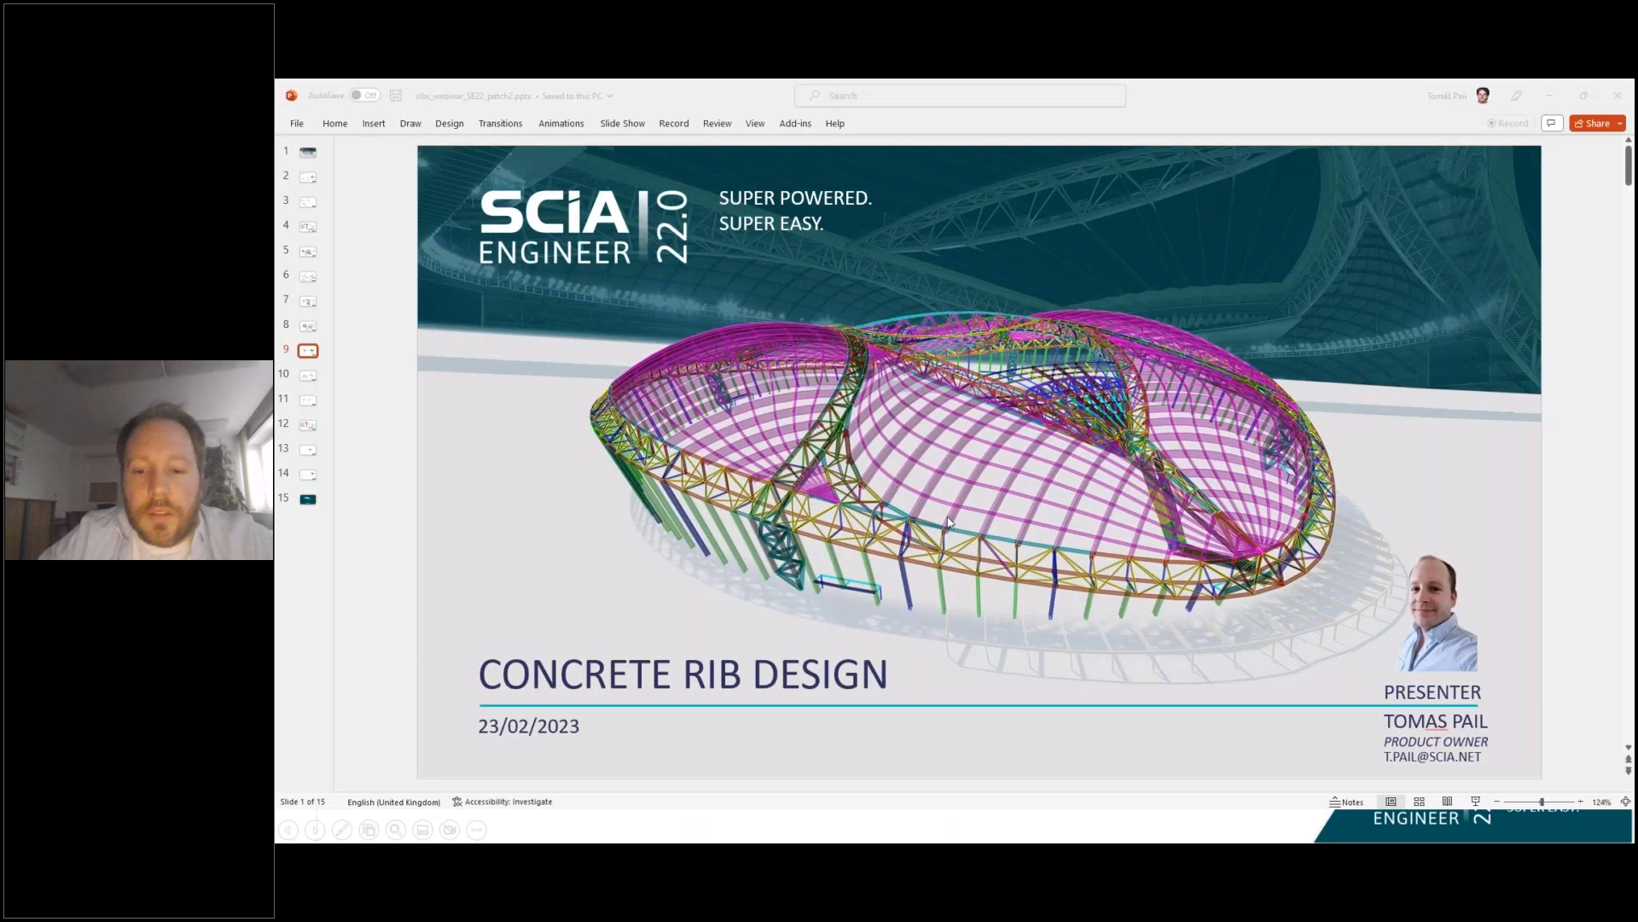
click(1132, 826)
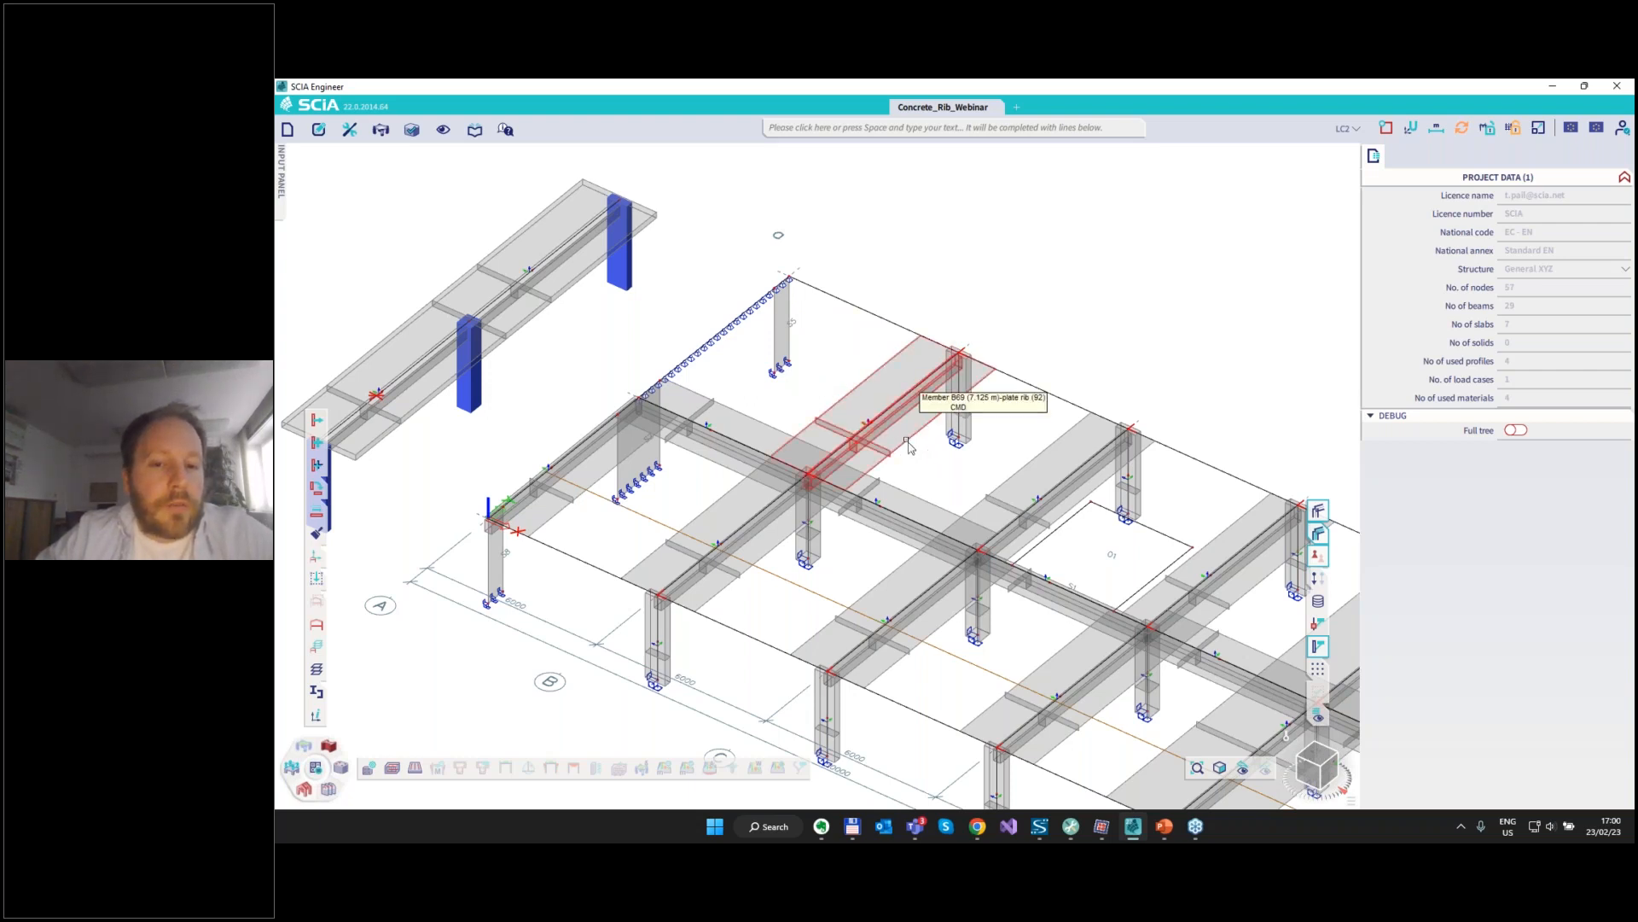
Select transverse rib B68 and examine its separate effective width settings for internal forces and for checks.
click(712, 559)
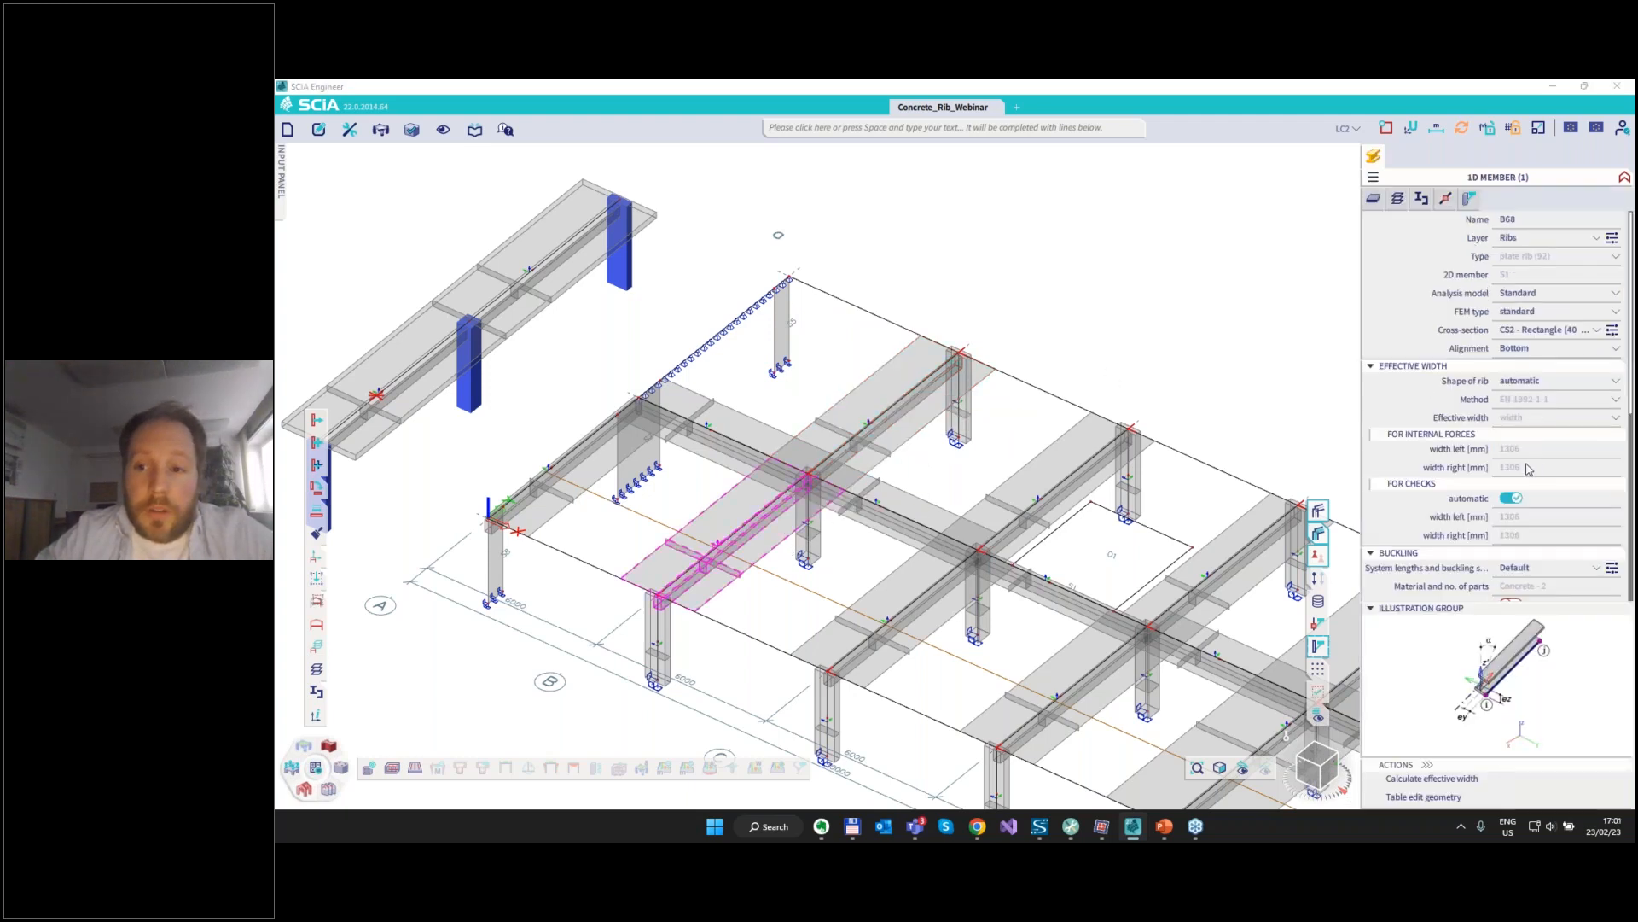
key(ctrl+2)
mouse_move(1396, 448)
mouse_down()
mouse_move(1485, 447)
mouse_move(1396, 425)
mouse_up()
drag(1381, 491, 1448, 475)
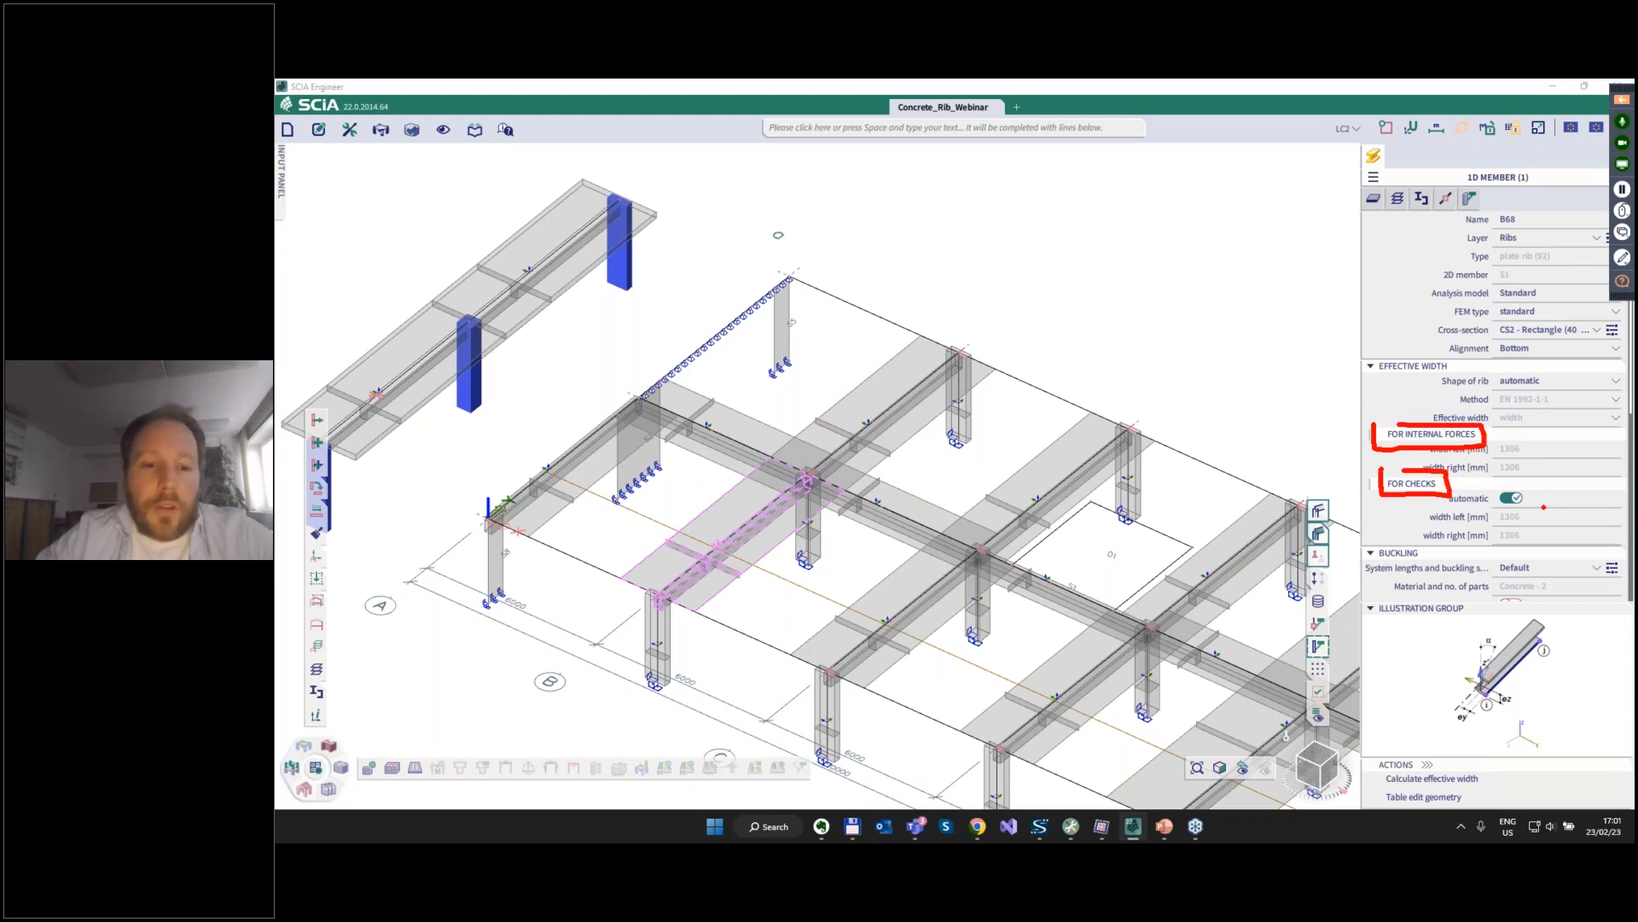
key(Escape)
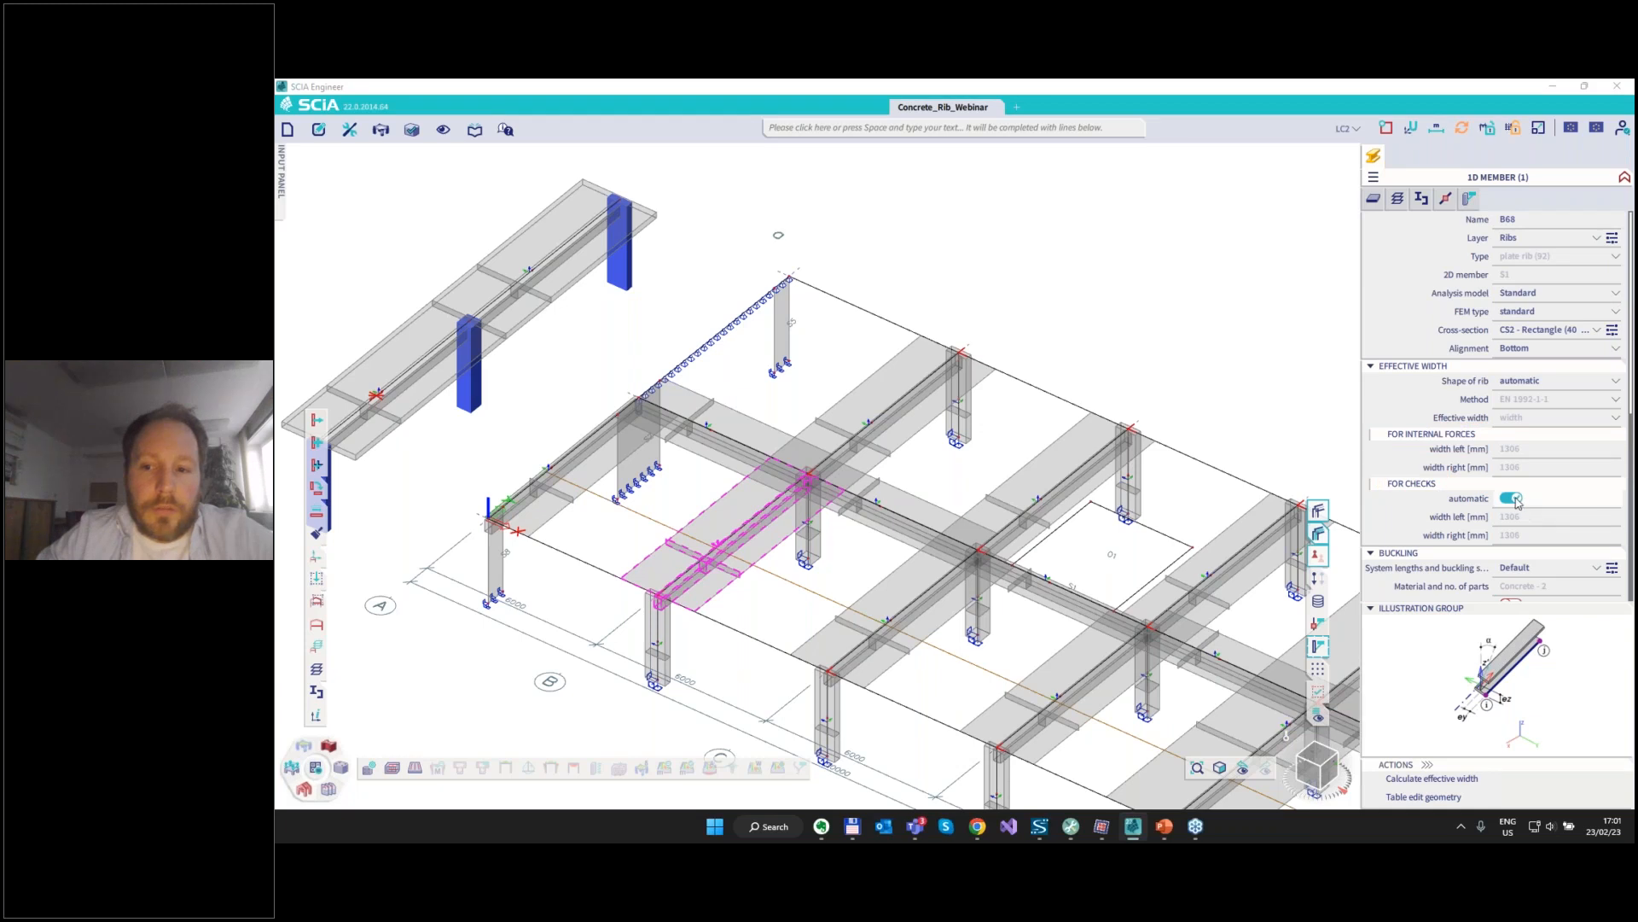
Turn off the automatic effective width for checks on rib B68 and set both its left and right widths to 125 mm.
click(1512, 498)
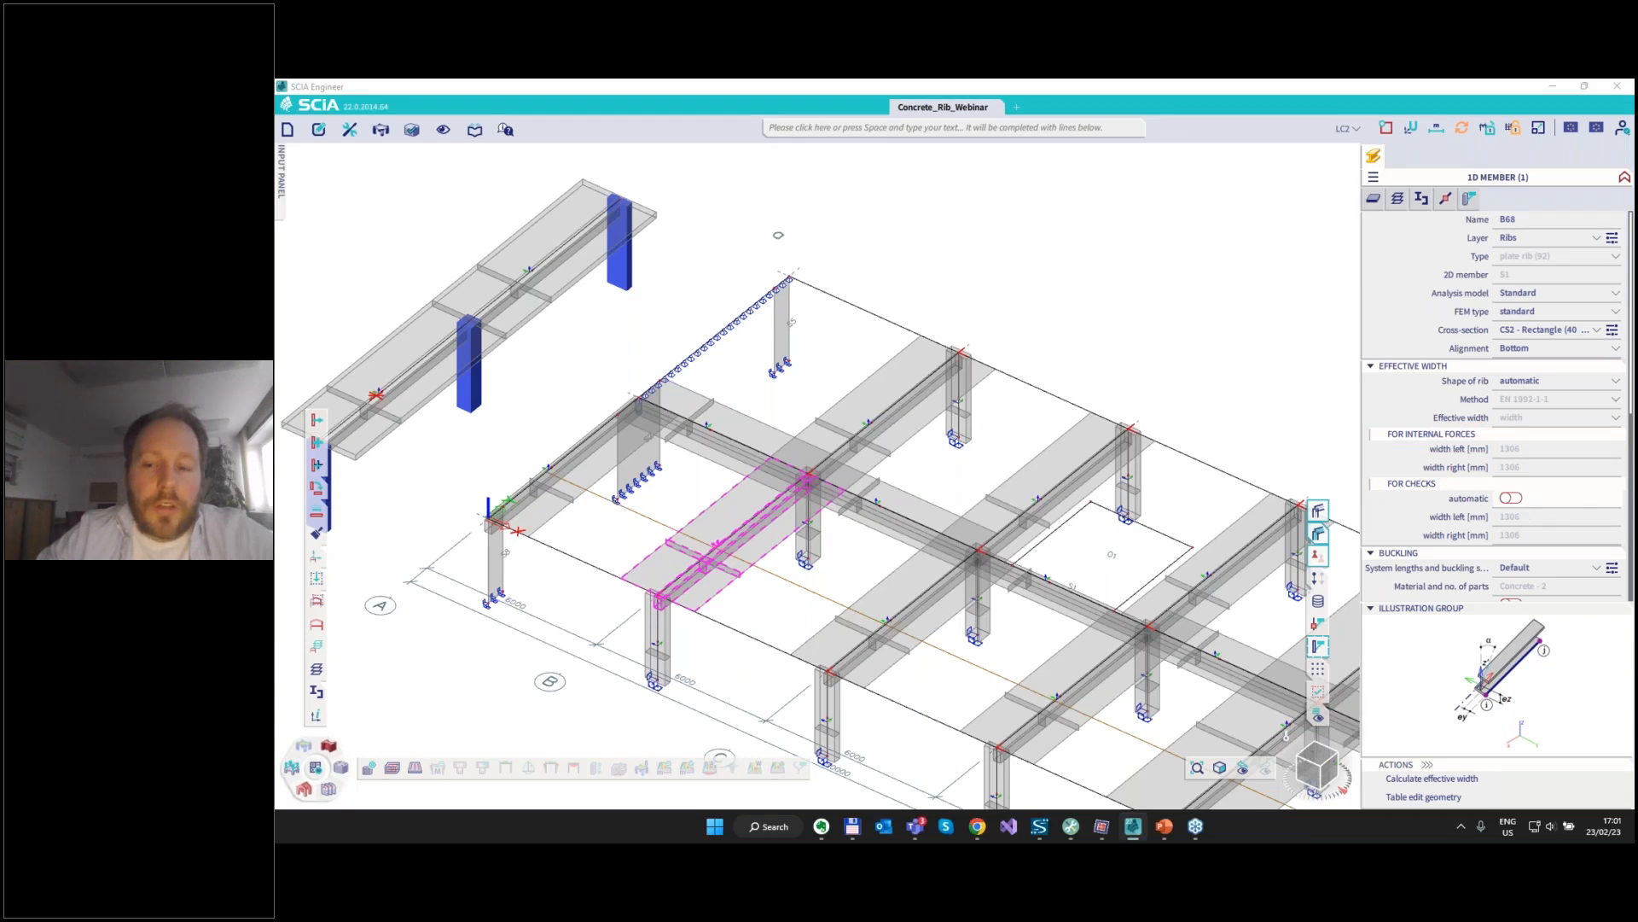
click(1523, 517)
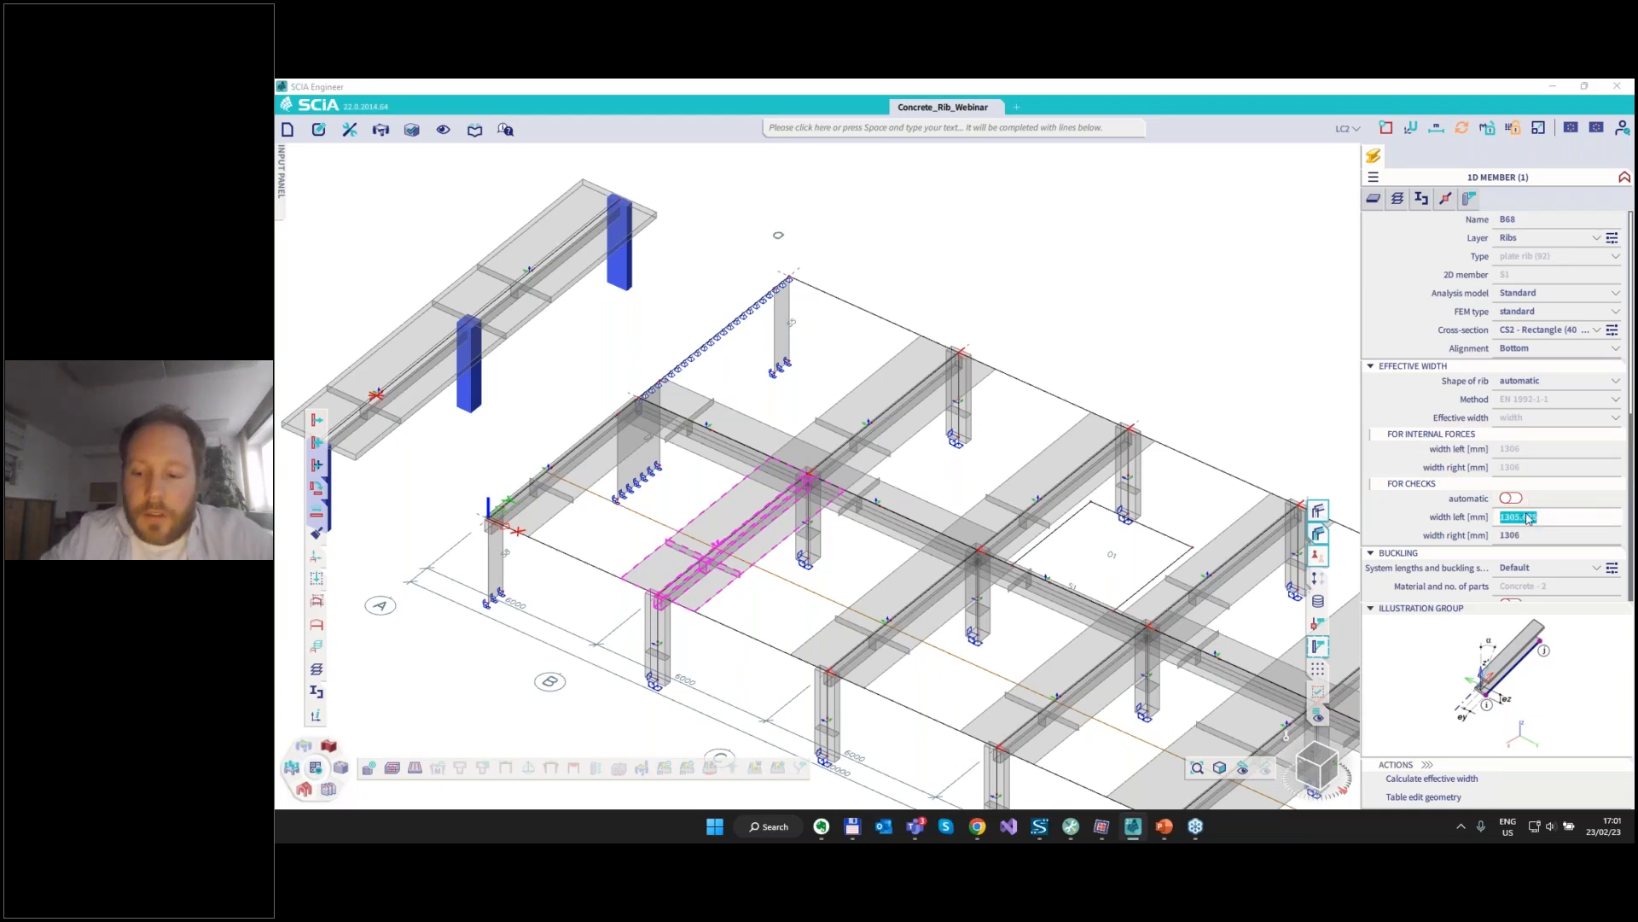
text(125)
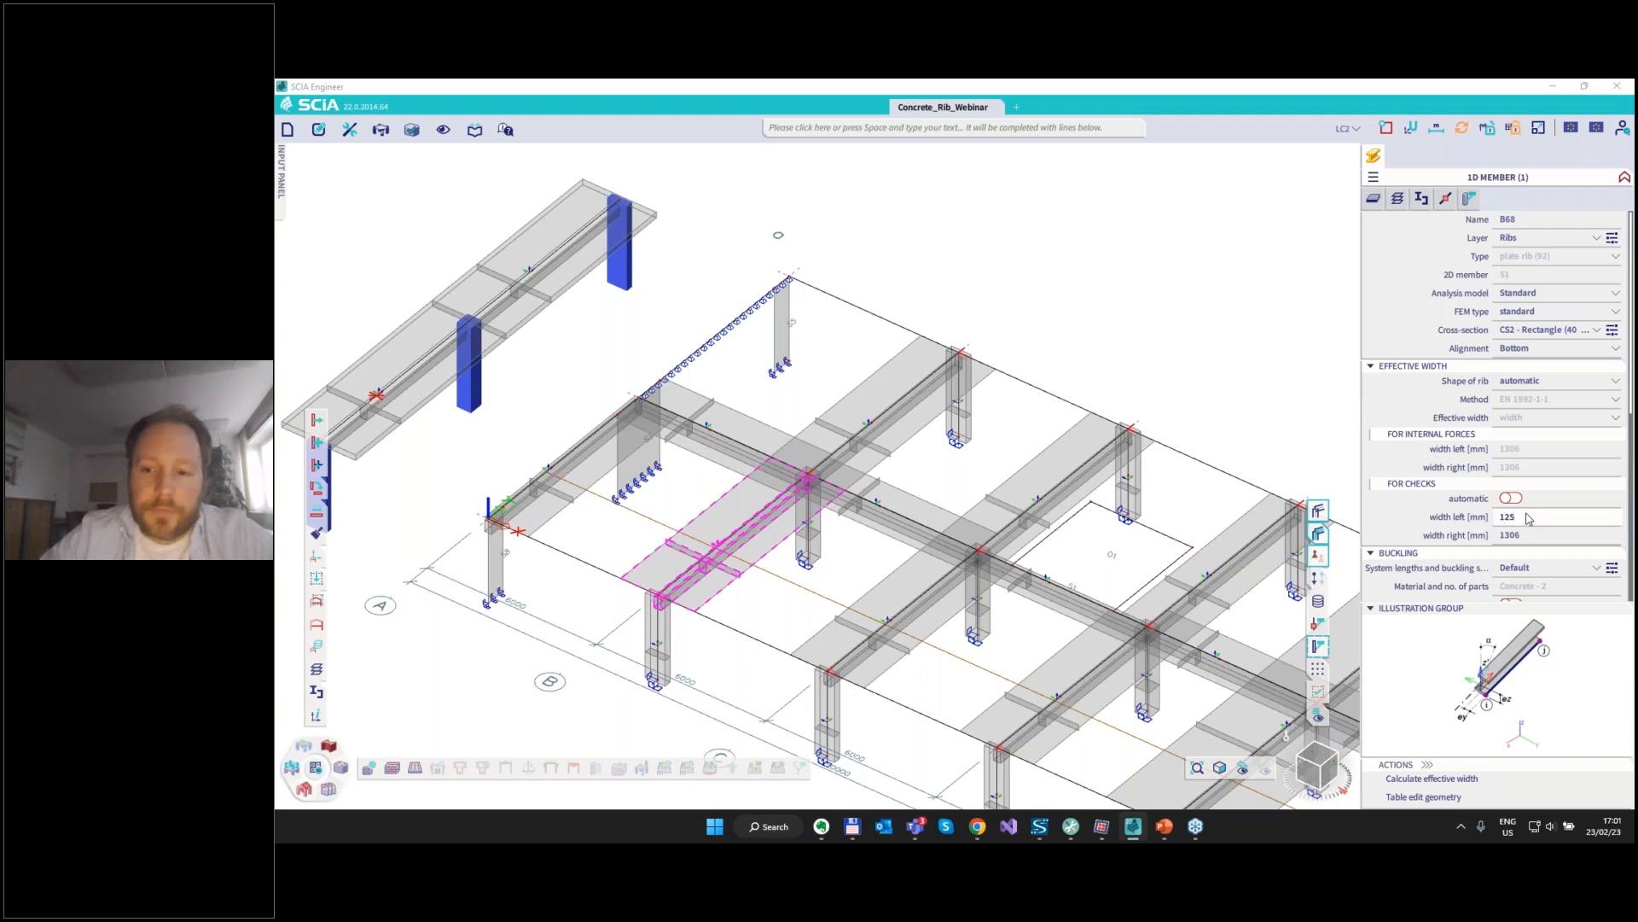
click(1523, 537)
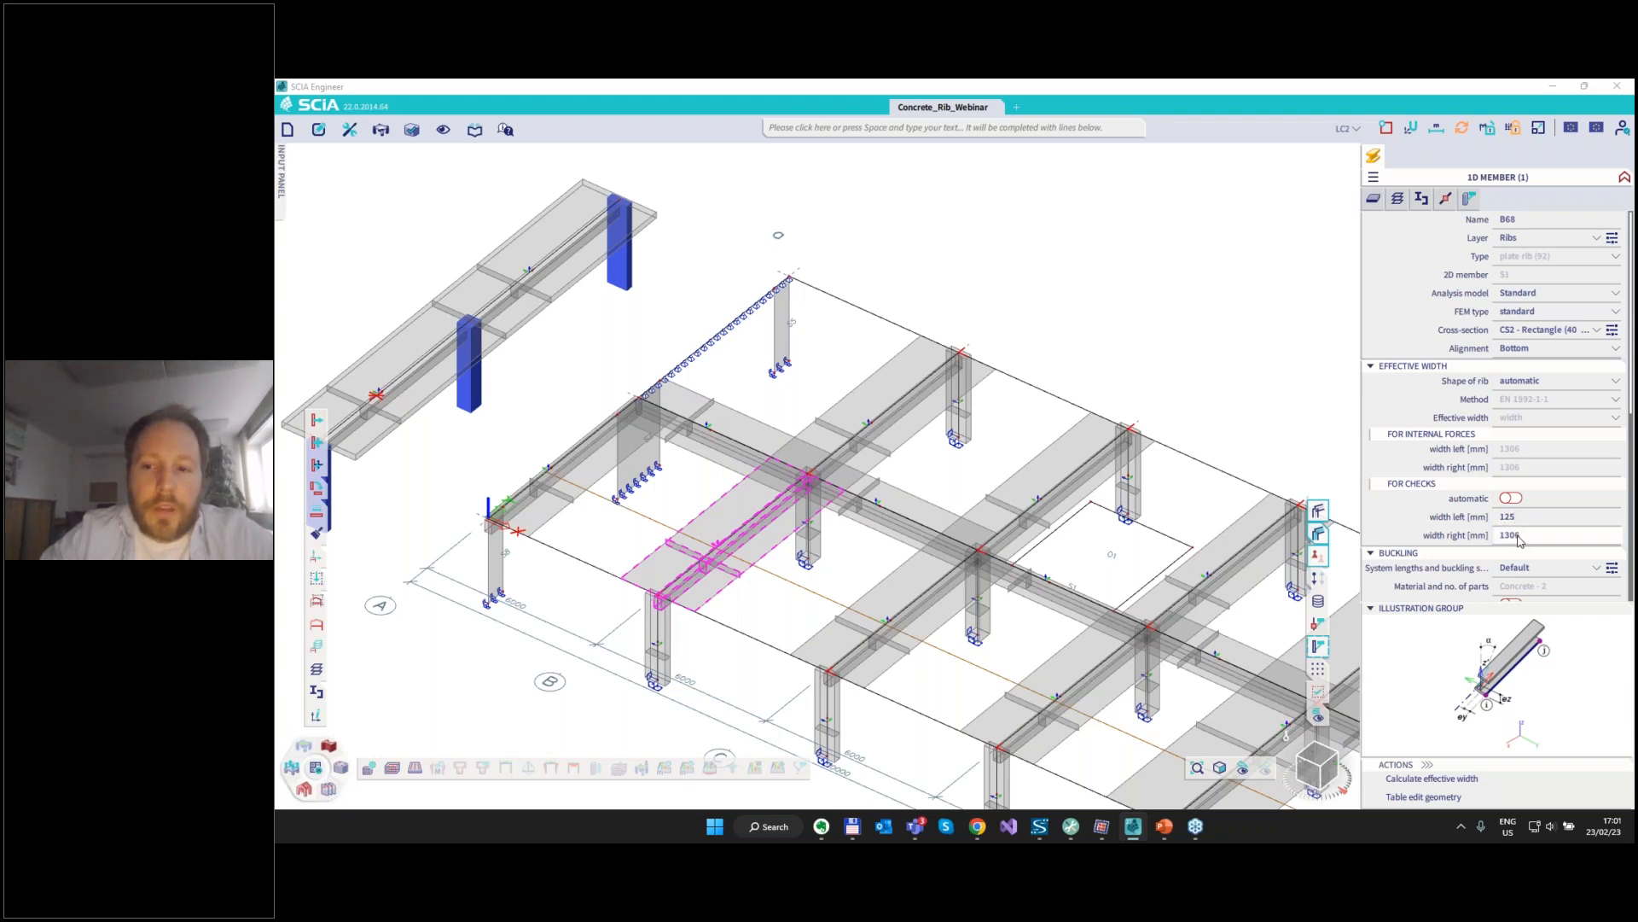
click(1520, 537)
text(125)
key(Return)
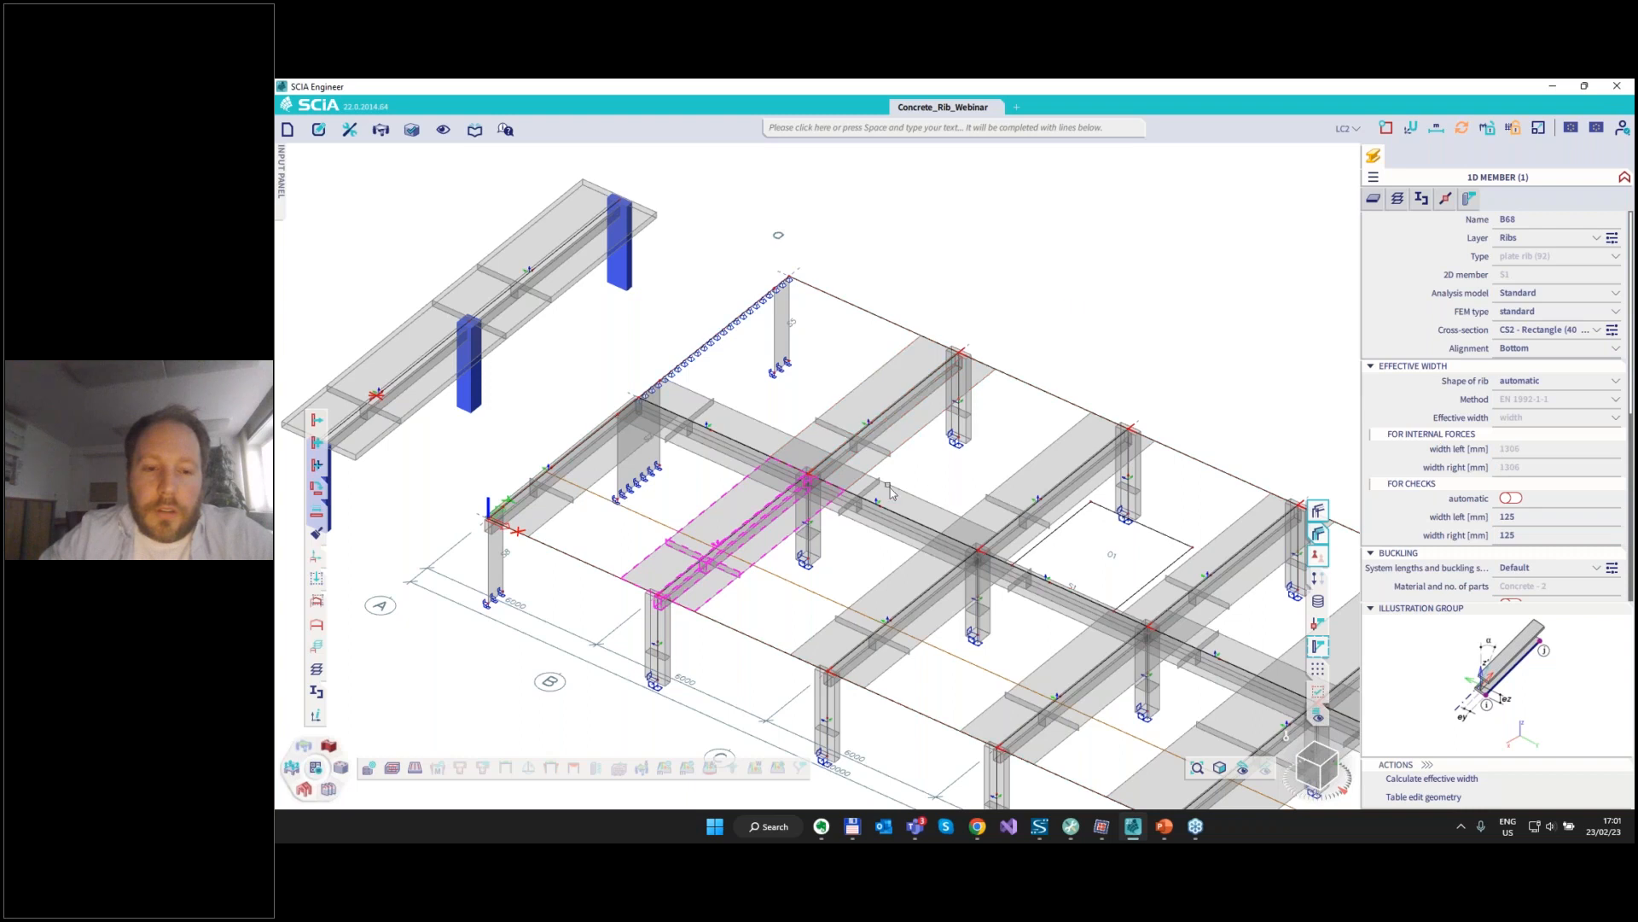
Run the linear analysis of the whole model and close the end-of-analysis report.
scroll(887, 488, down, 3)
middle_drag(896, 480, 802, 453)
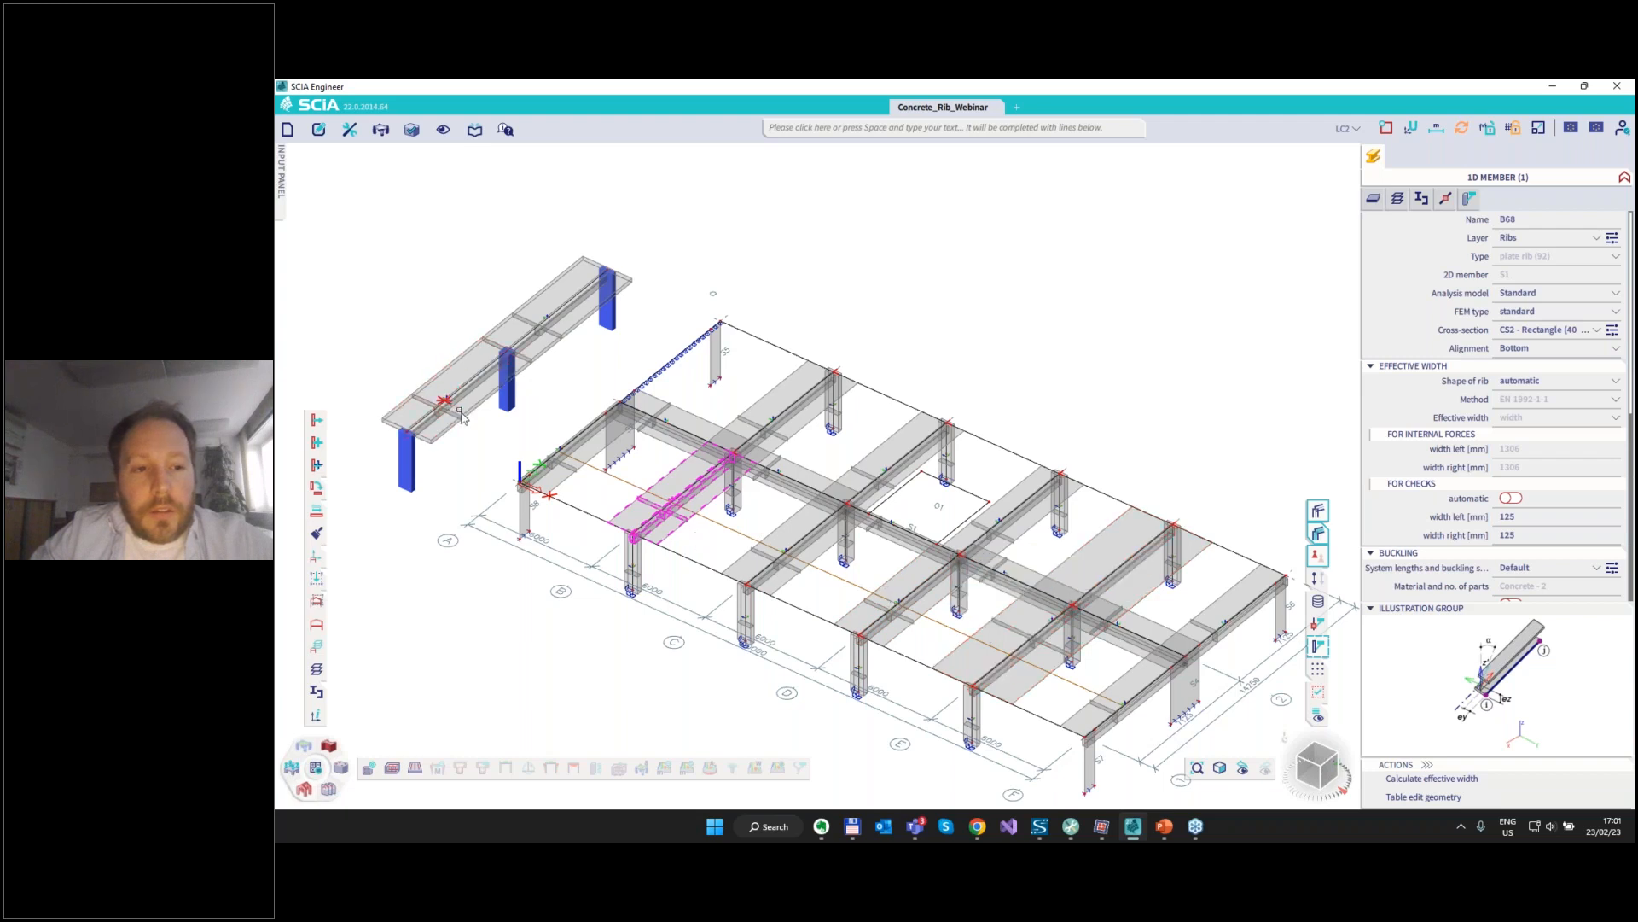
click(339, 778)
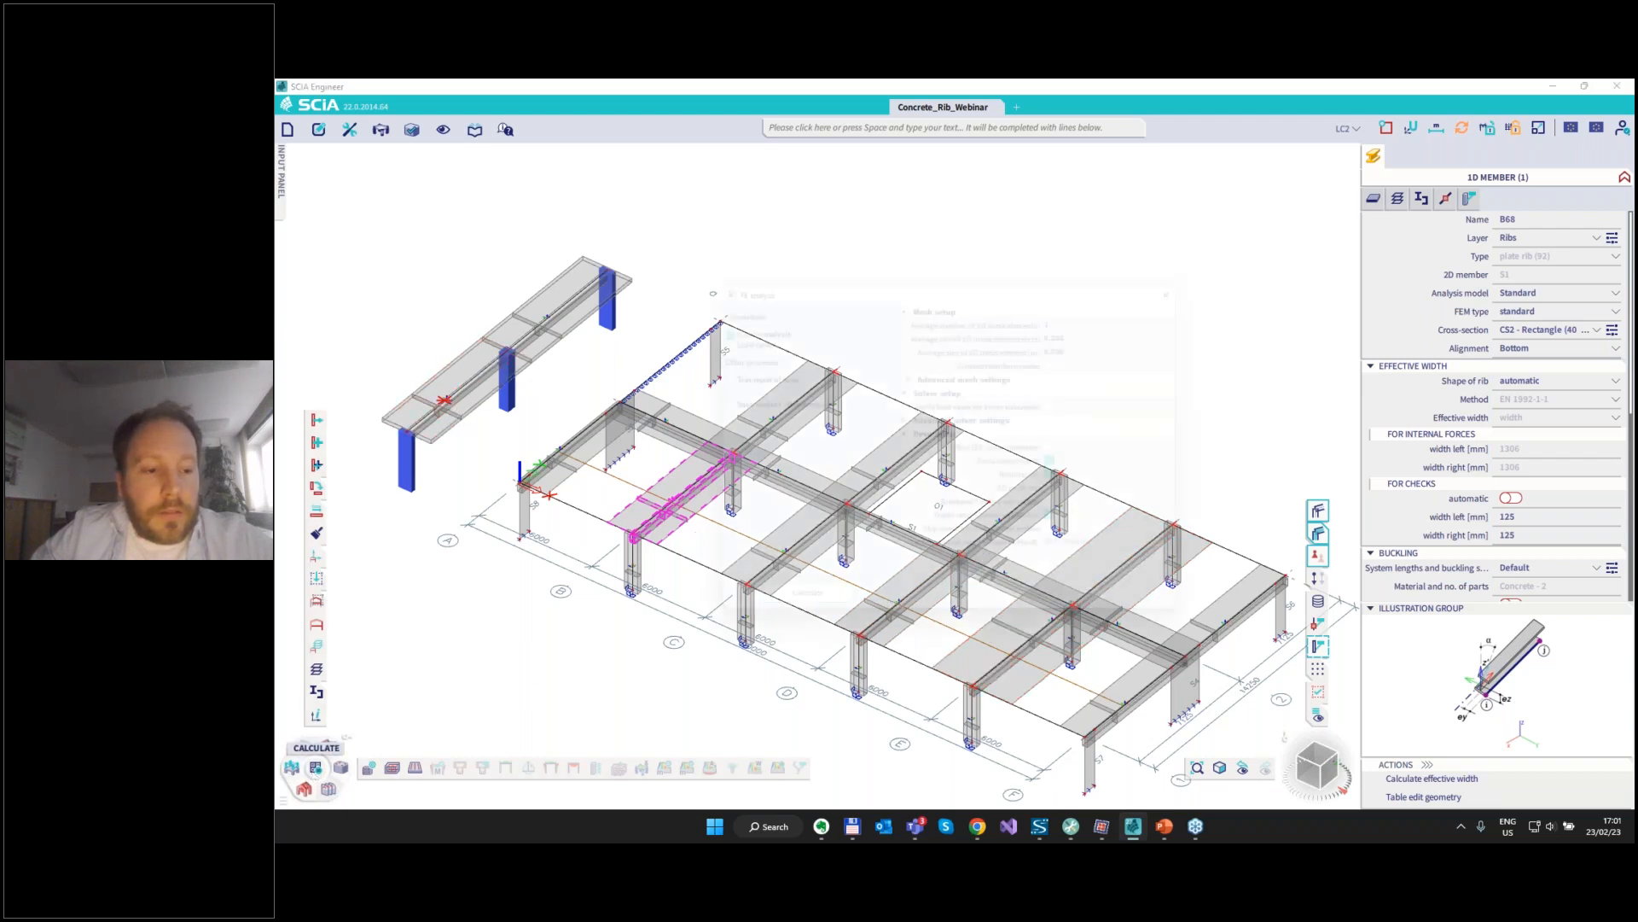
click(791, 616)
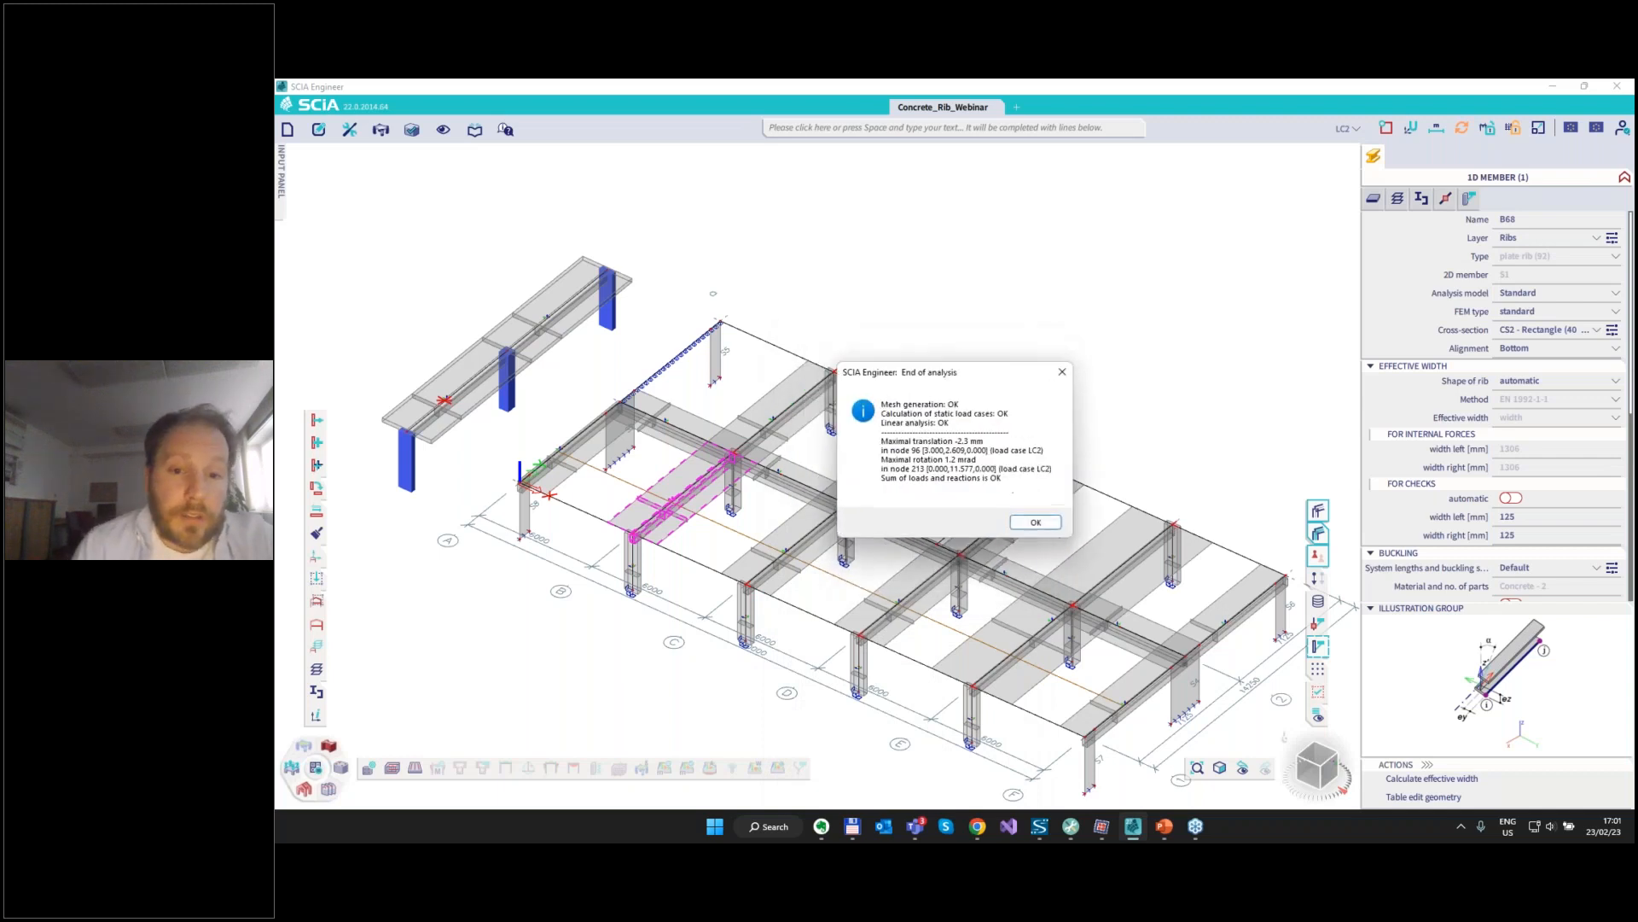
click(1034, 524)
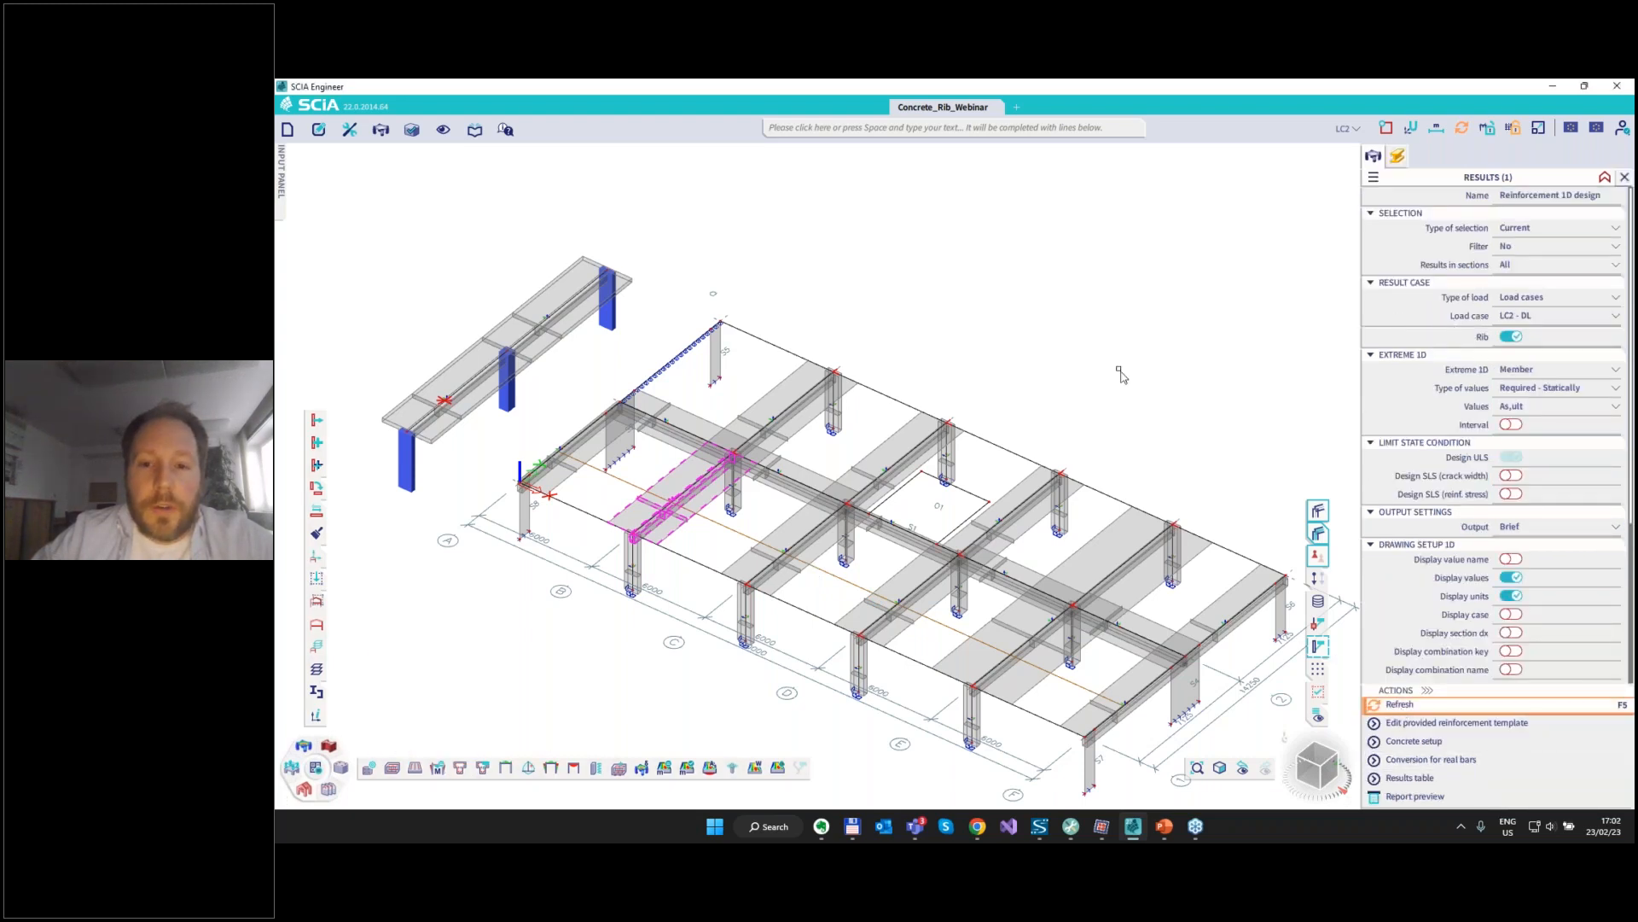
Run the Reinforcement 1D design of rib B68 for As,ult under load case LC2 - DL and review its report preview.
key(F5)
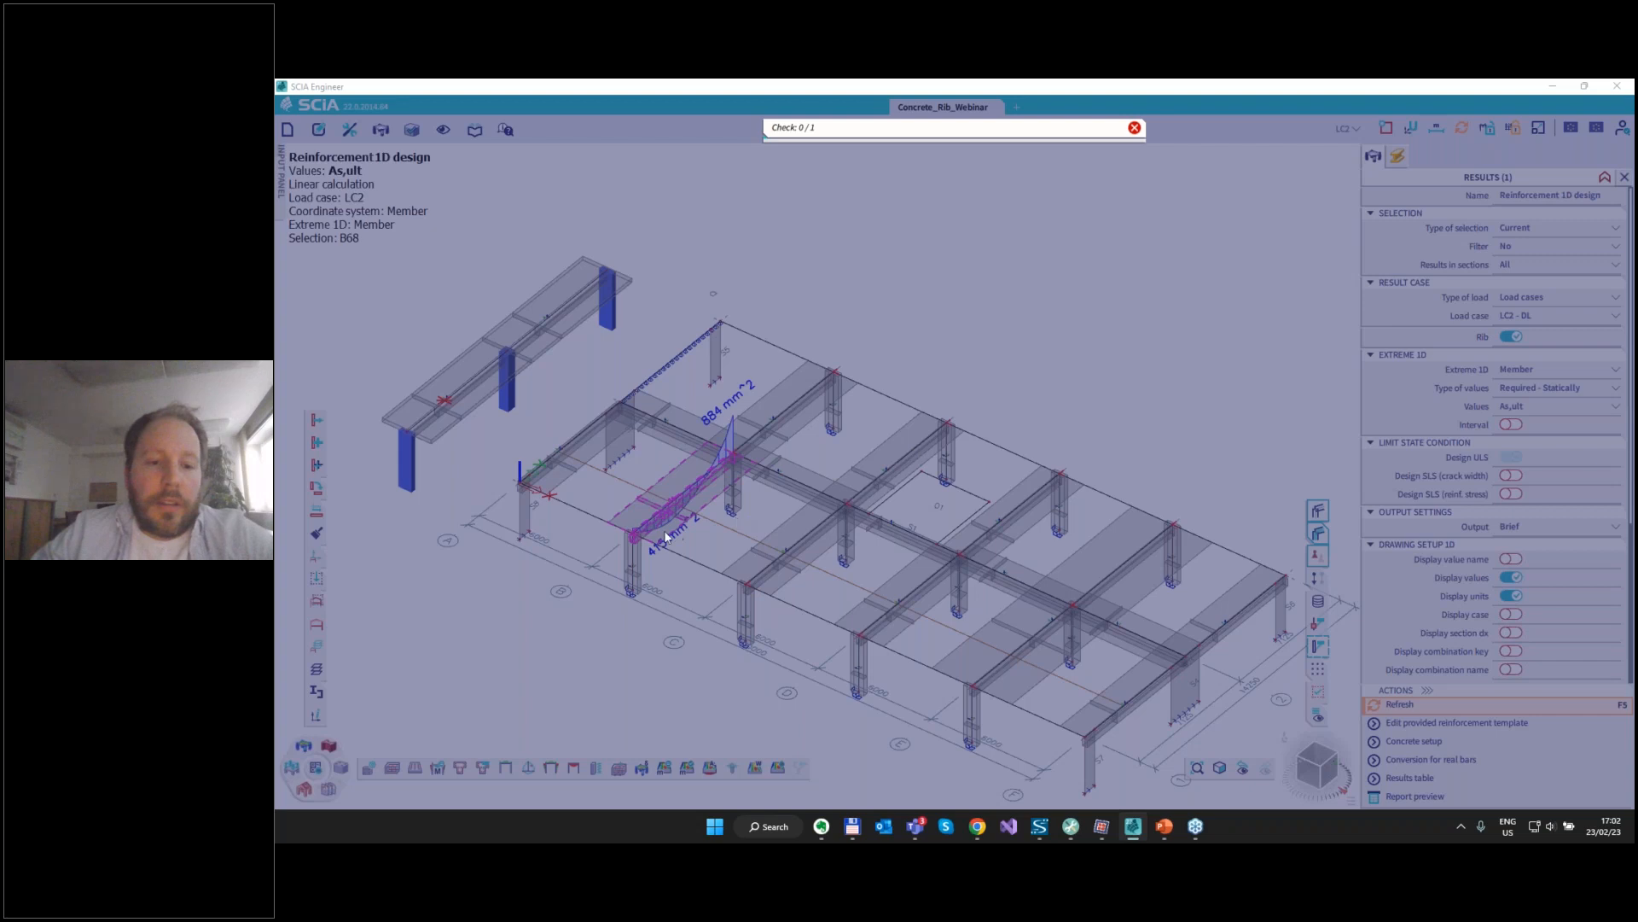
scroll(661, 531, up, 3)
scroll(659, 530, up, 3)
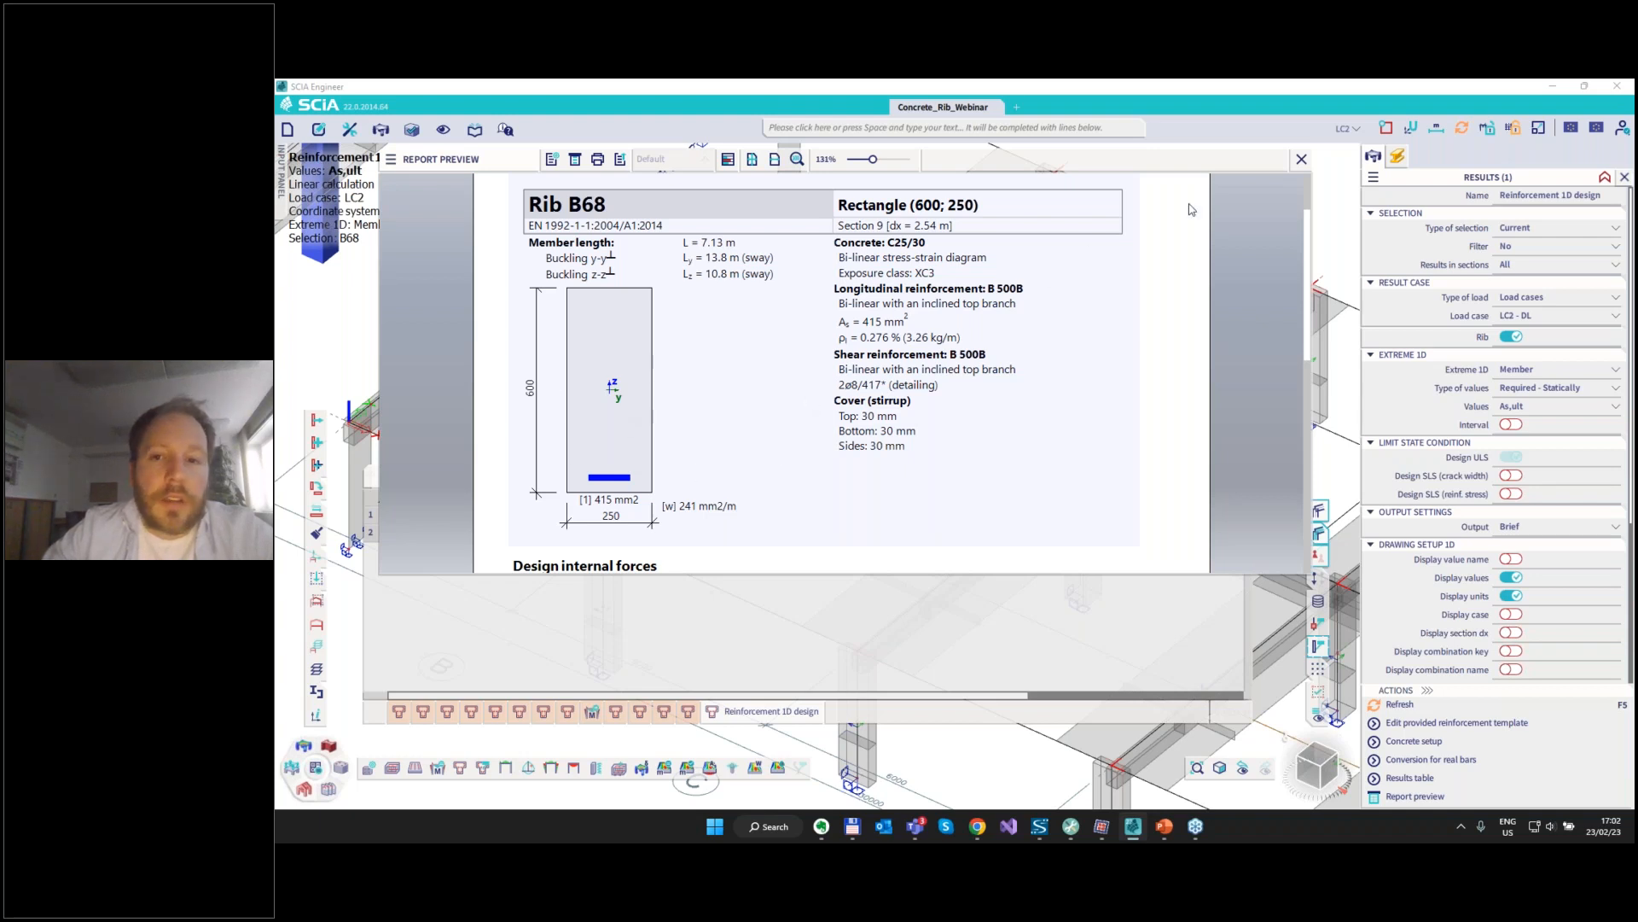
click(1305, 162)
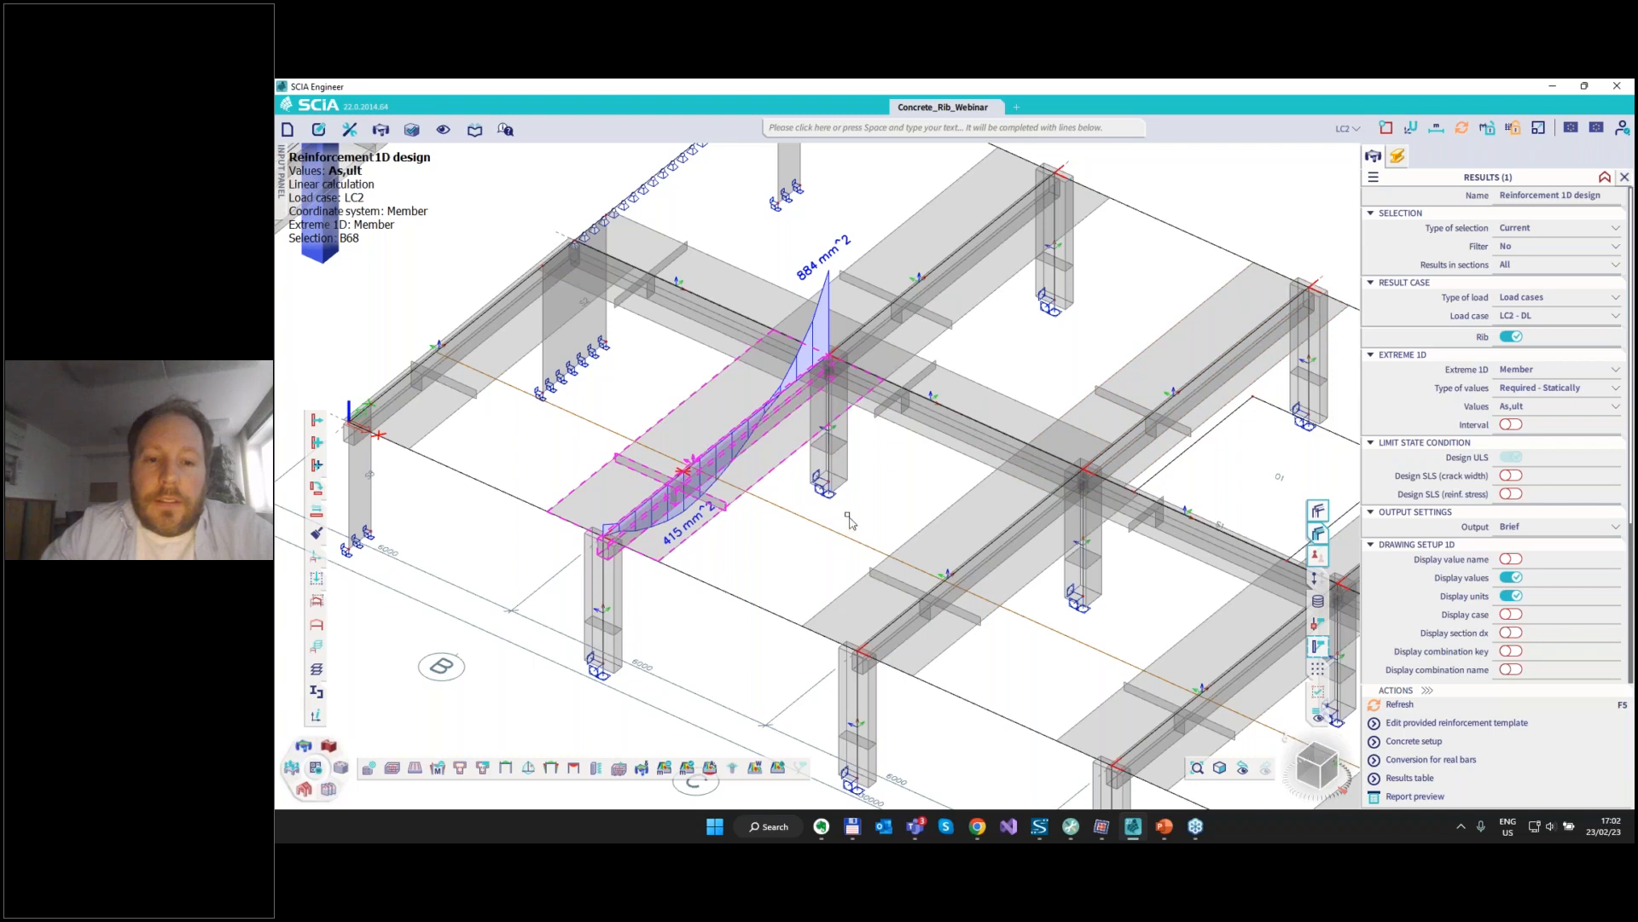
Enable the design of provided reinforcement in rib B68's concrete 1D data and check the Beam / Rectangle template.
click(781, 431)
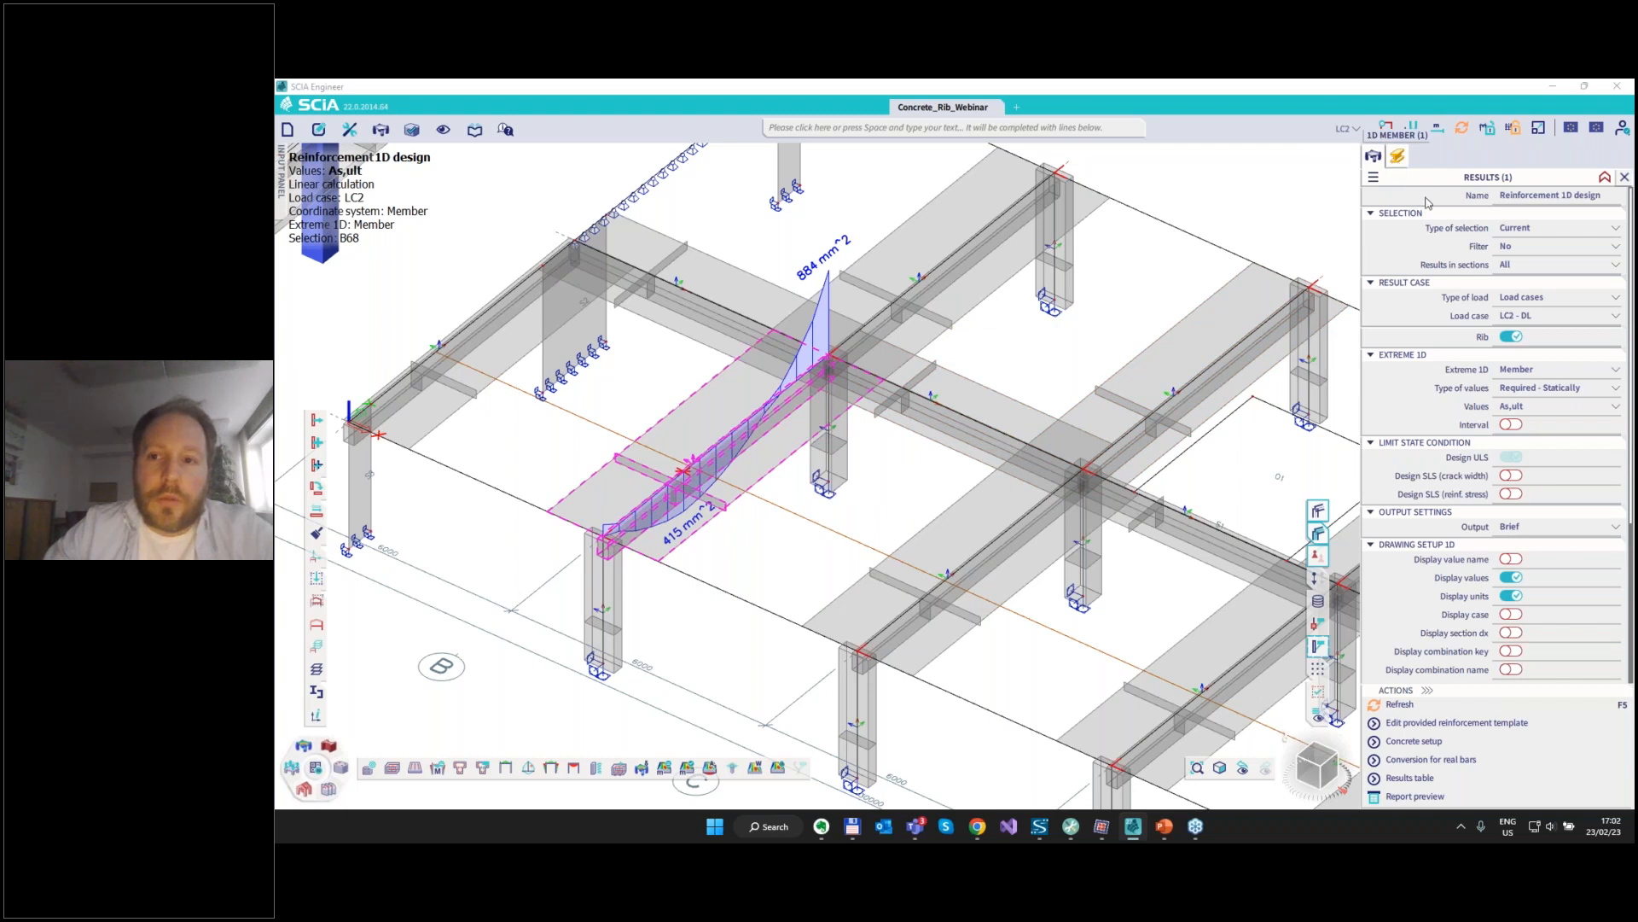
click(1470, 199)
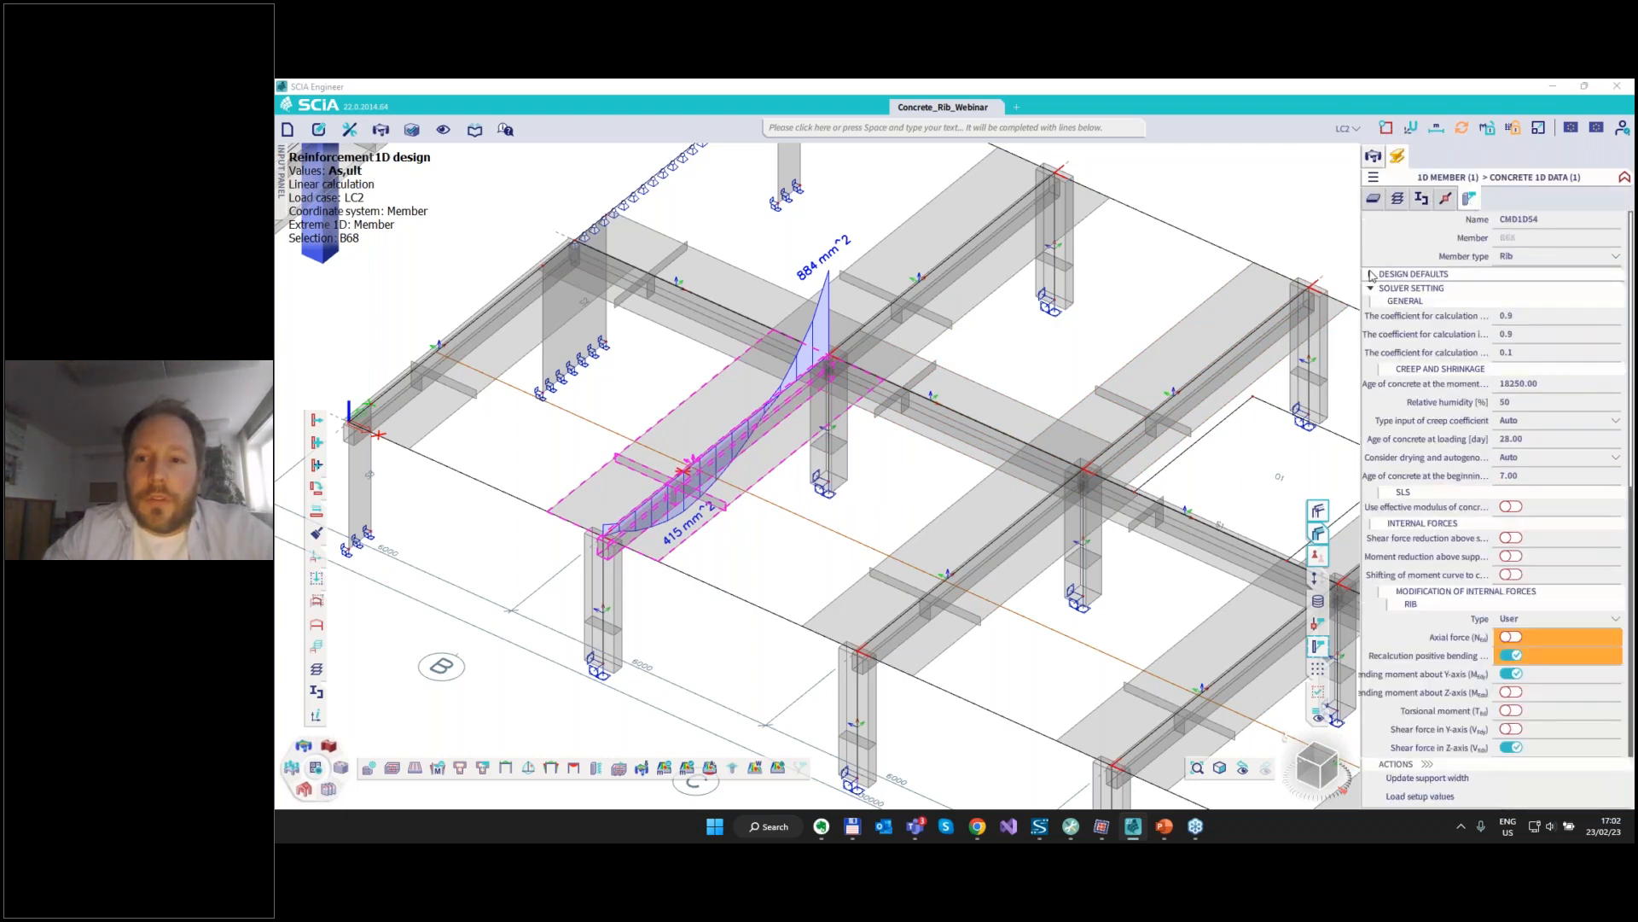
click(1371, 274)
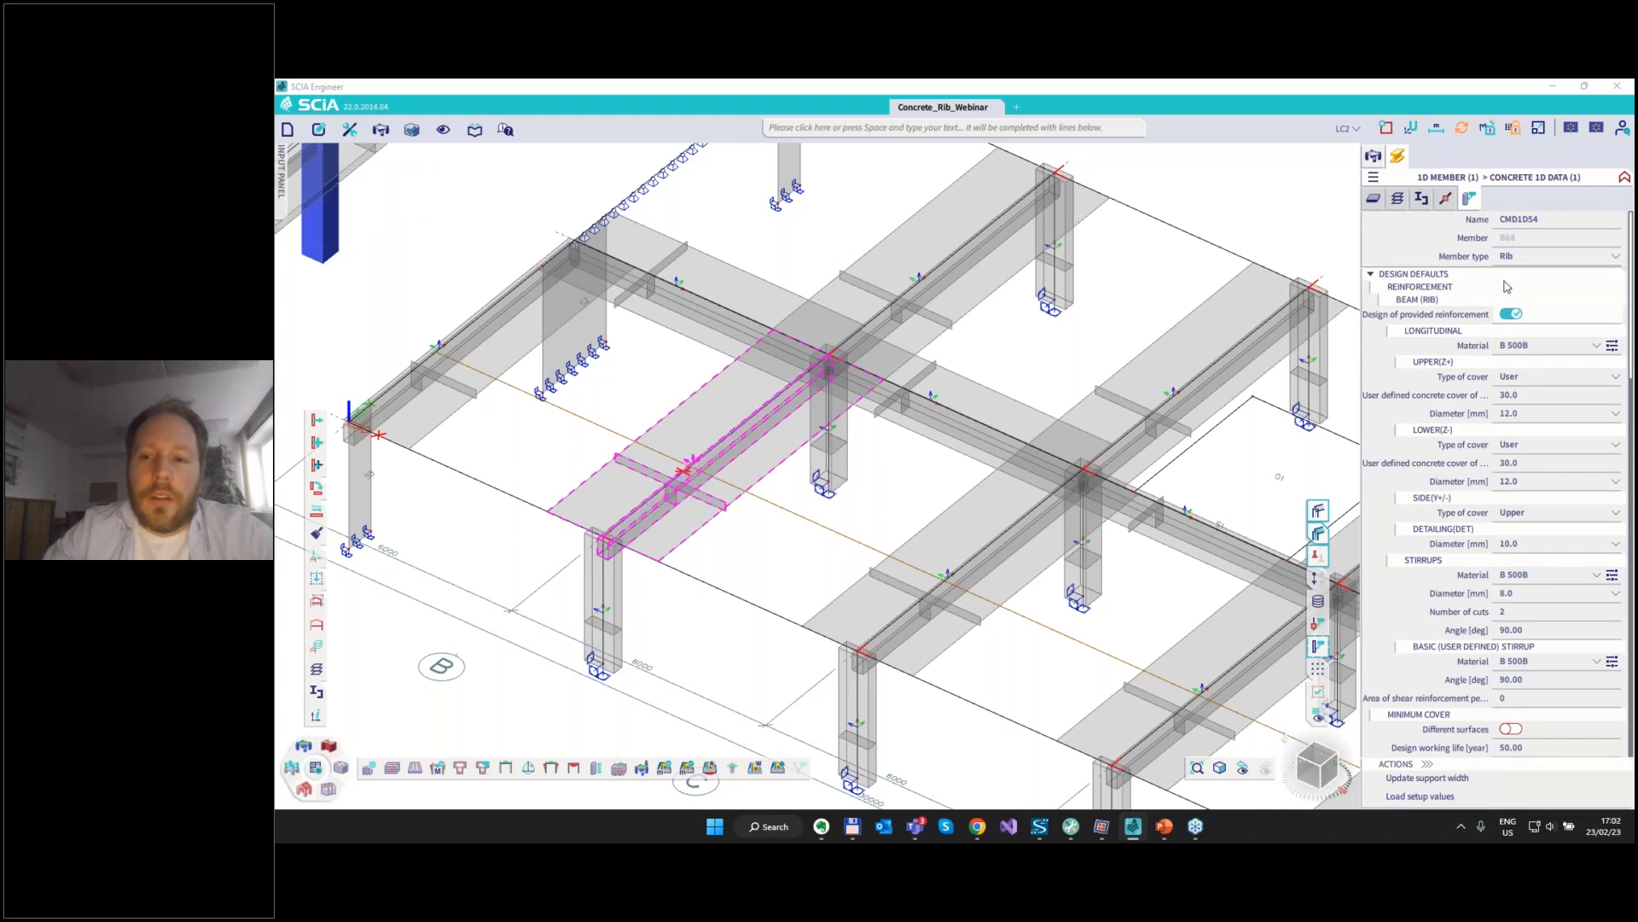
click(1612, 334)
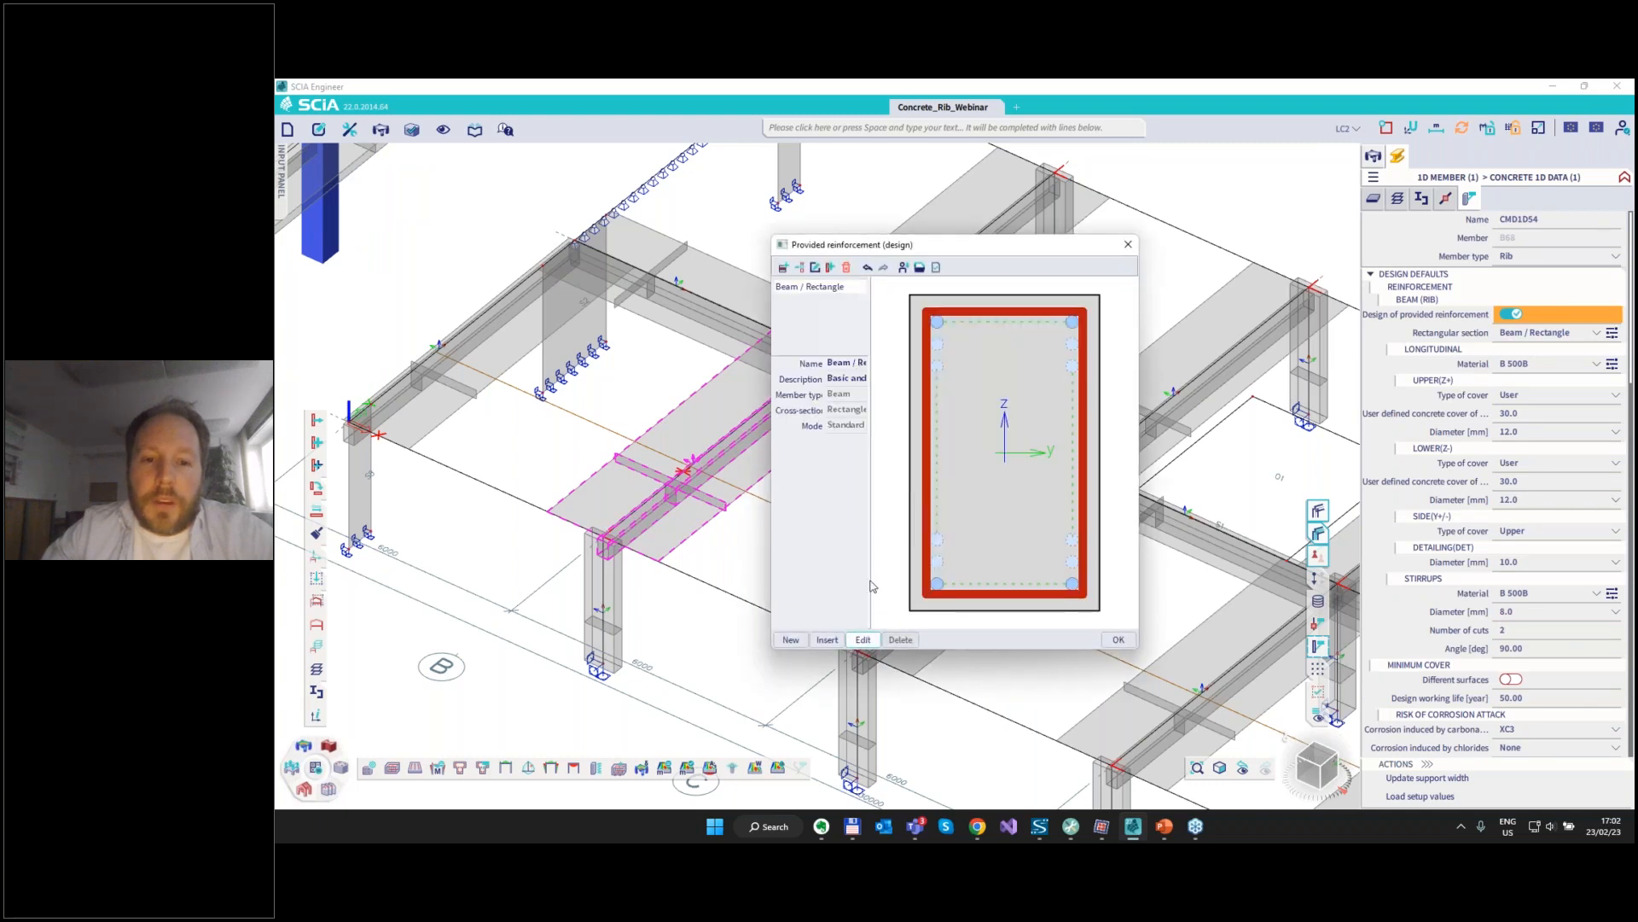
click(863, 639)
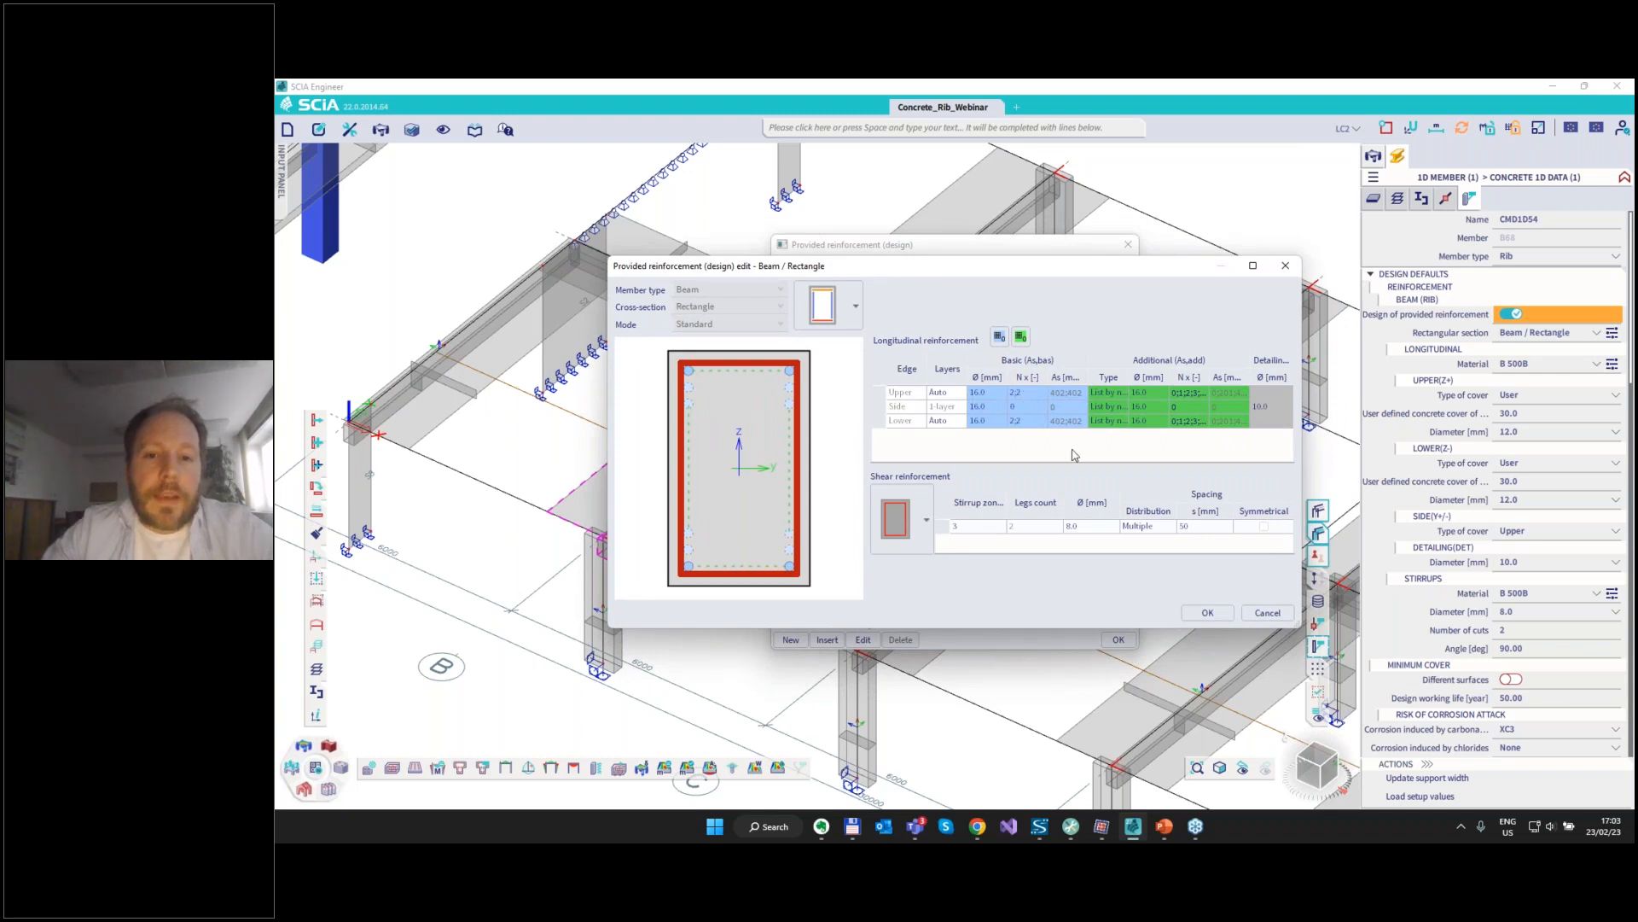
click(1208, 612)
click(1119, 640)
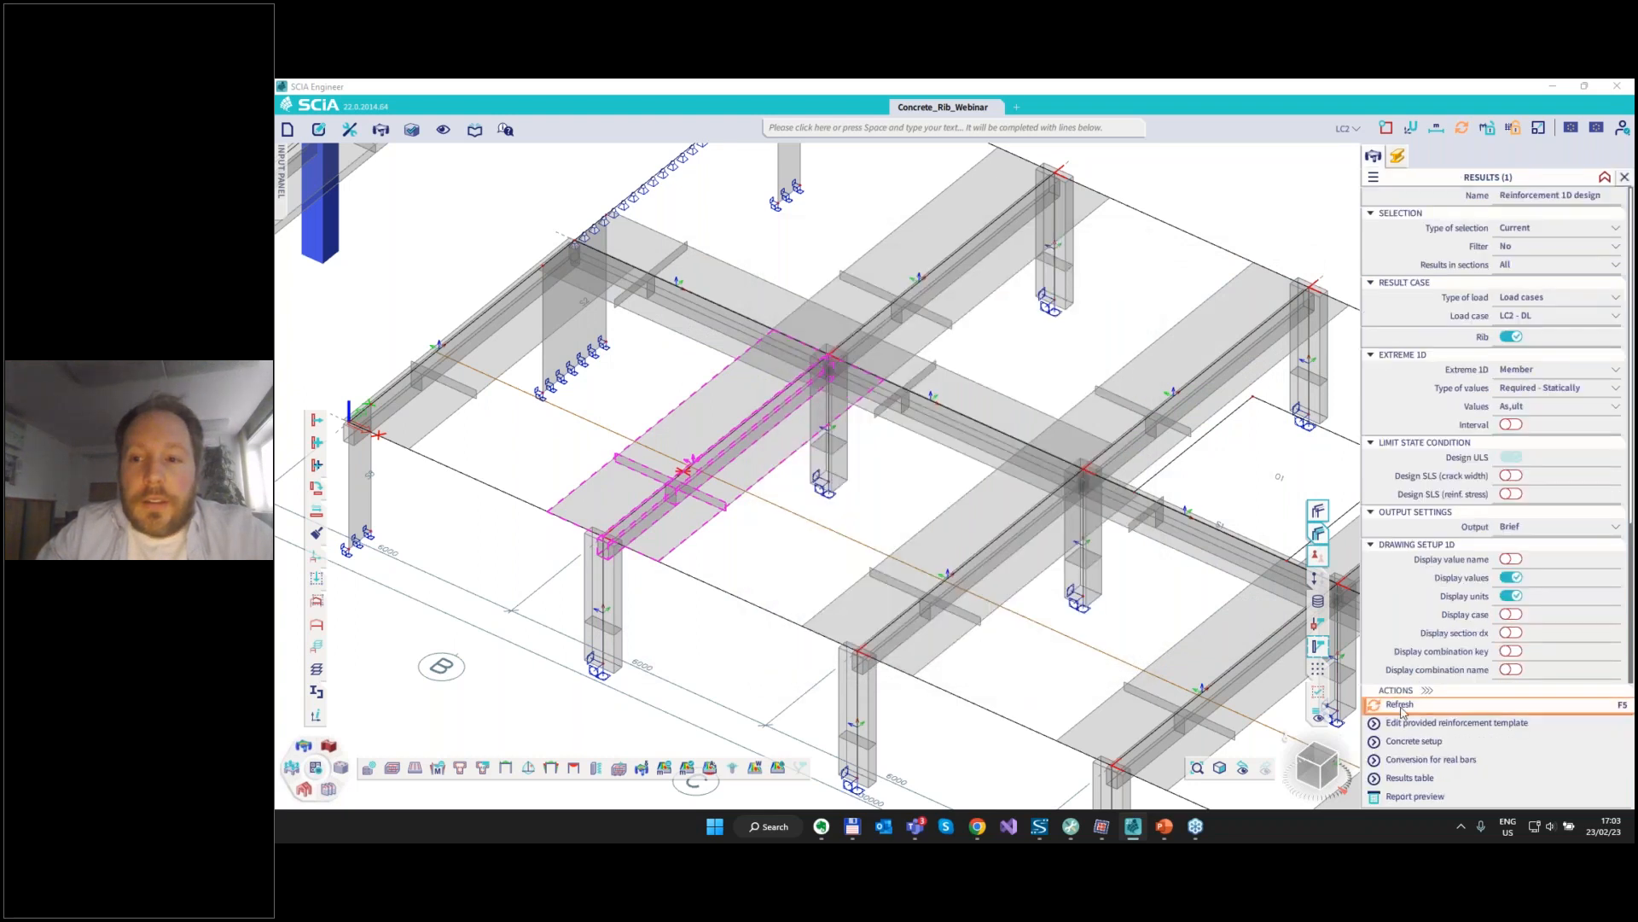
Display the provided reinforcement As,prov on rib B68, followed by its Provided - Utilization as UC(As,prov).
click(1544, 388)
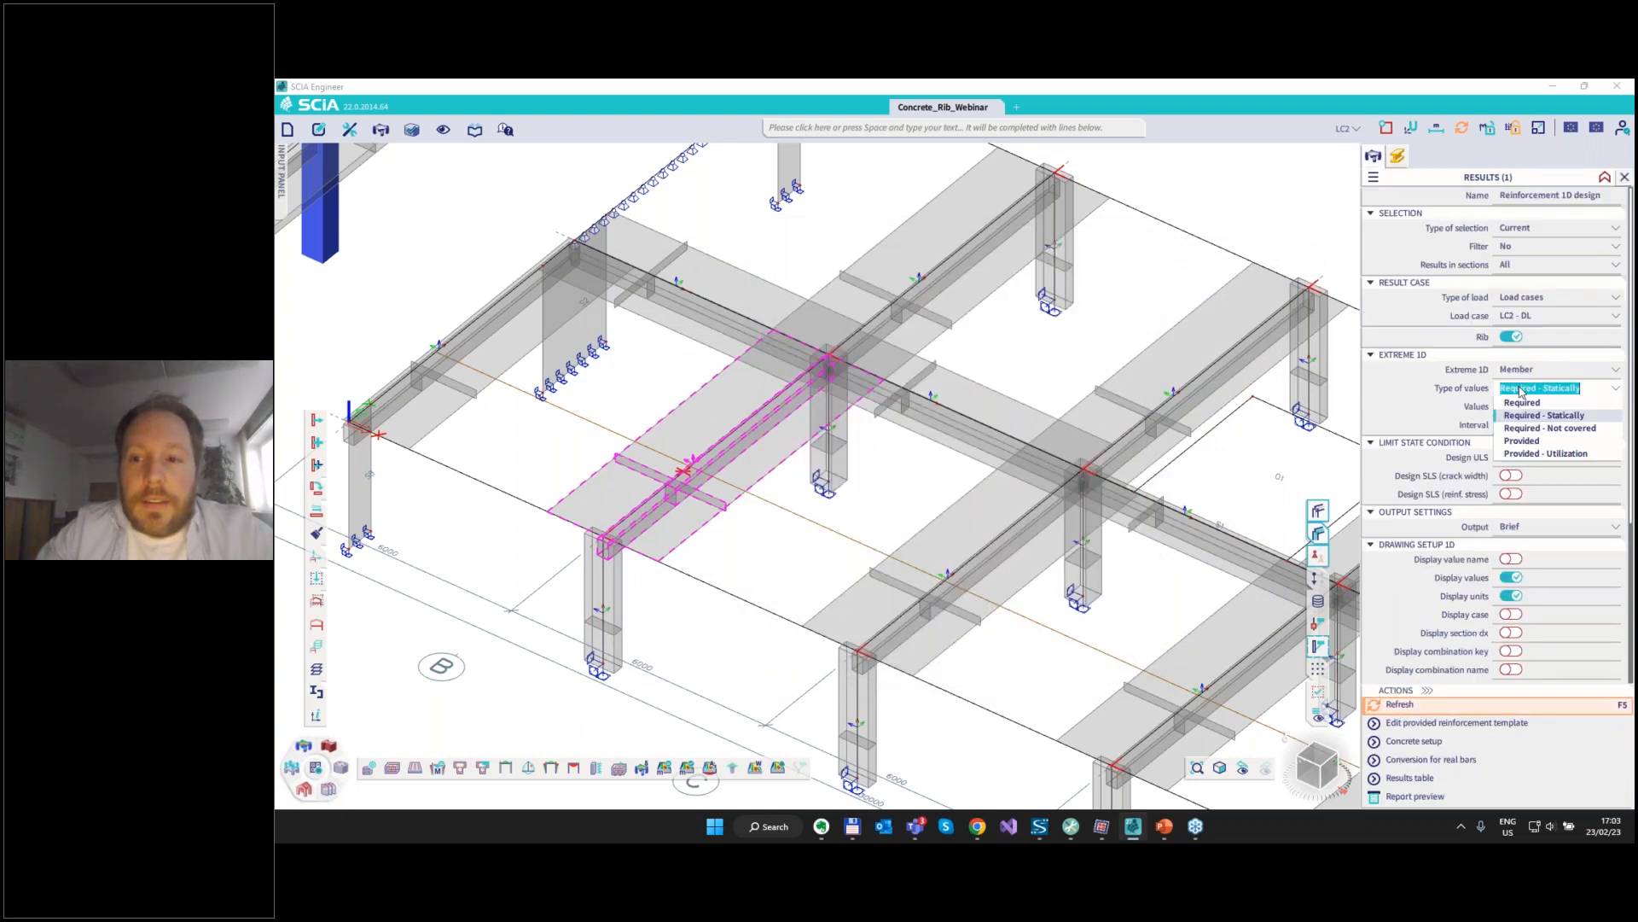
click(1523, 440)
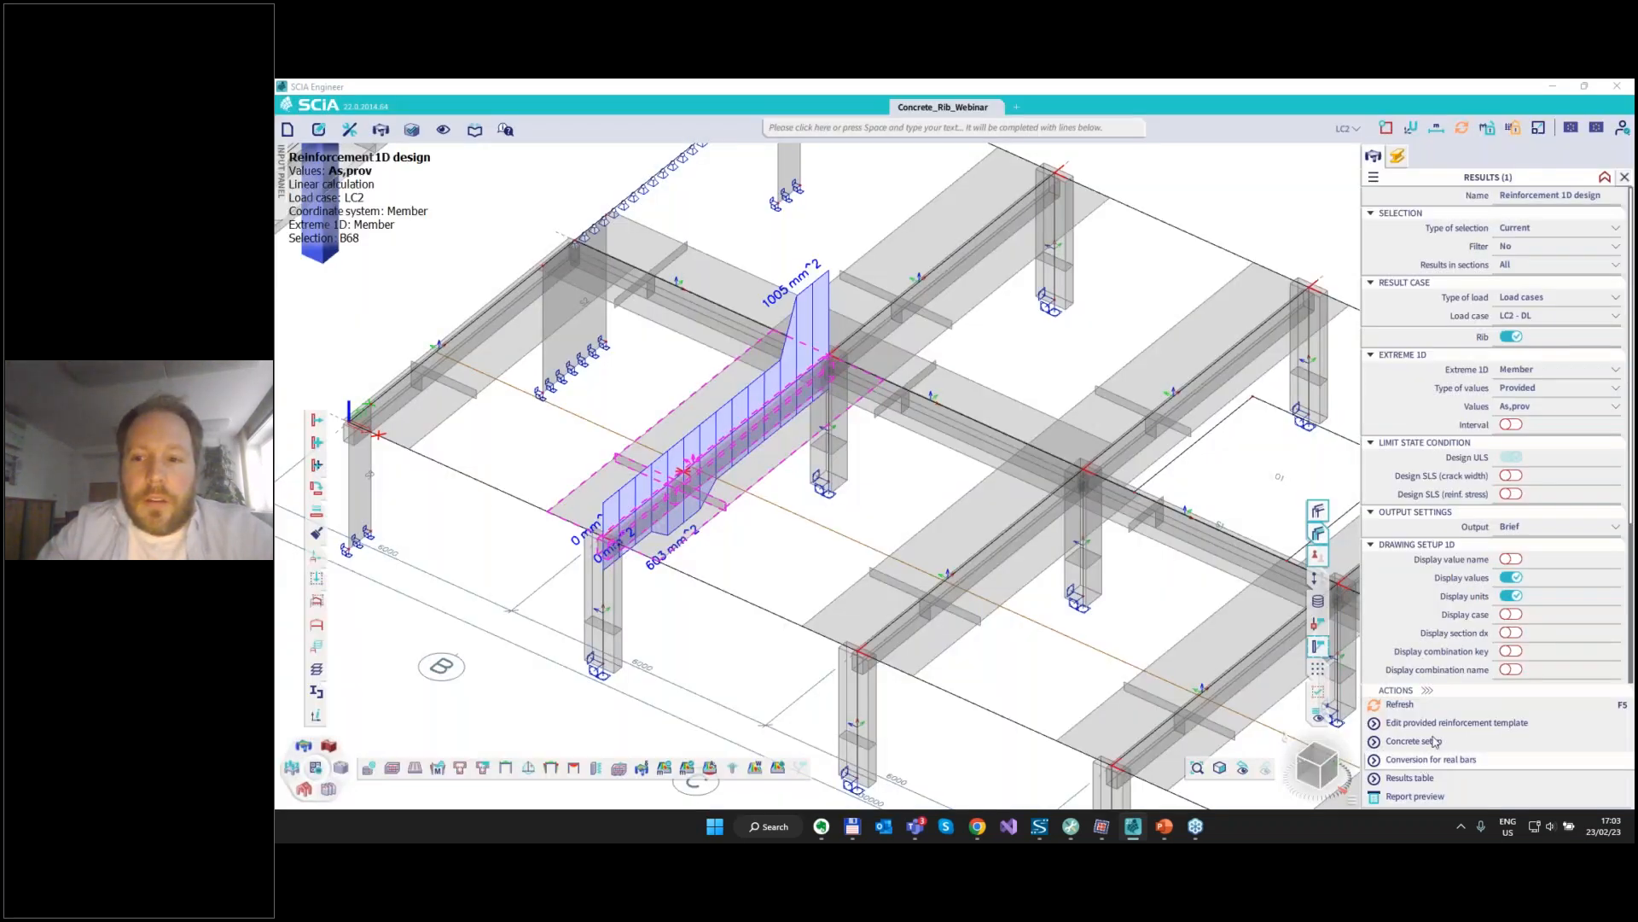
click(1553, 388)
click(1527, 457)
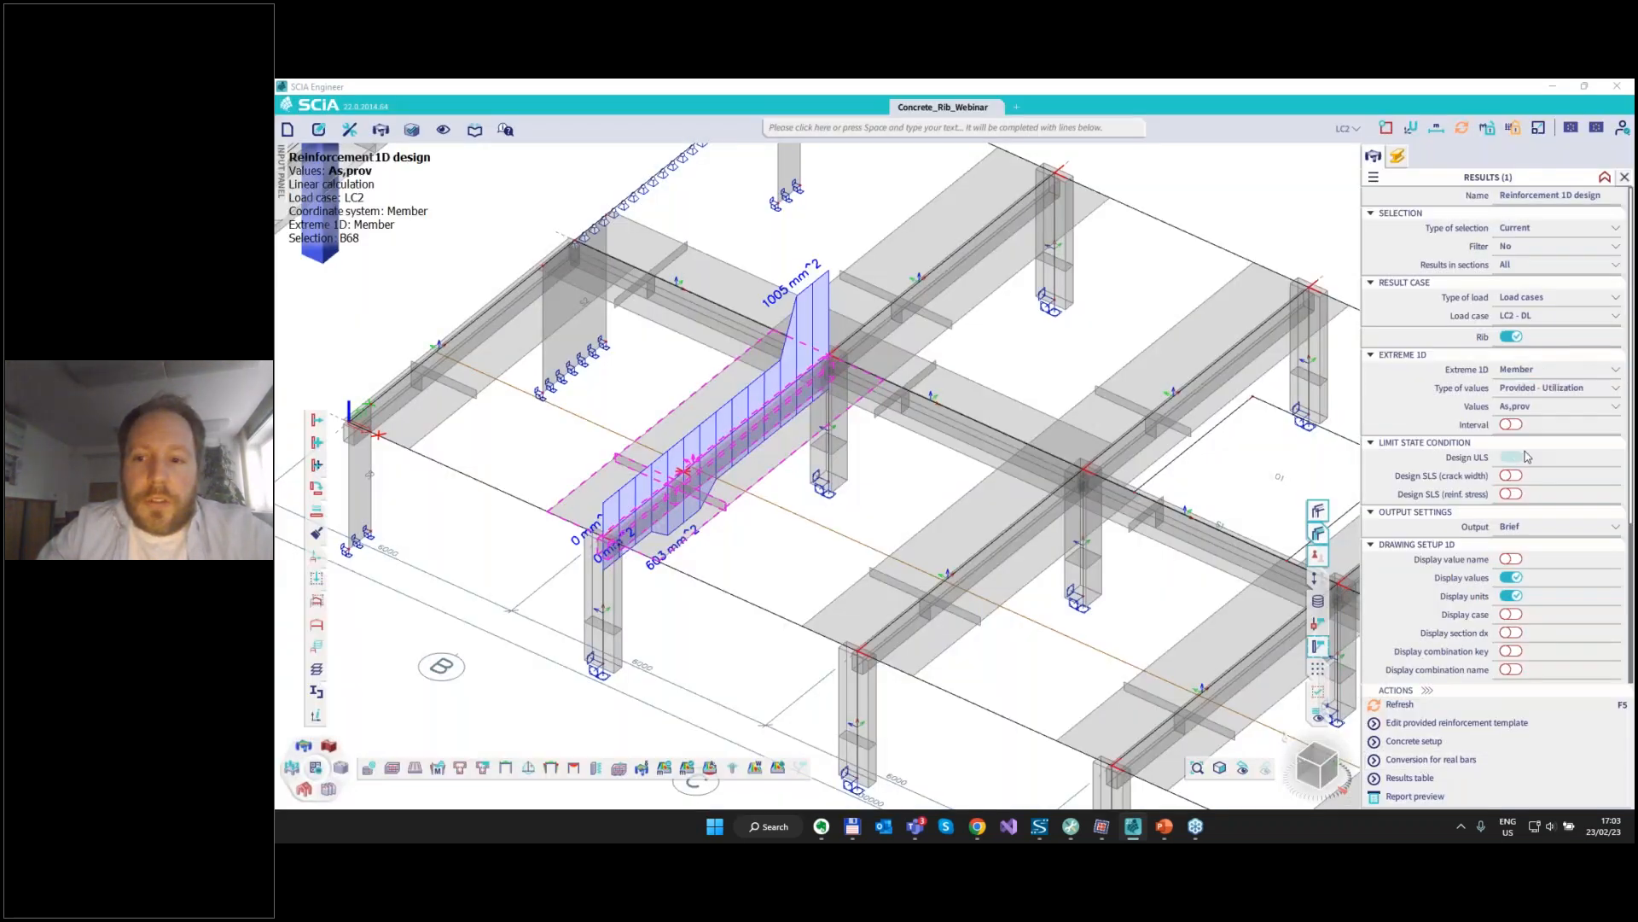
click(1536, 408)
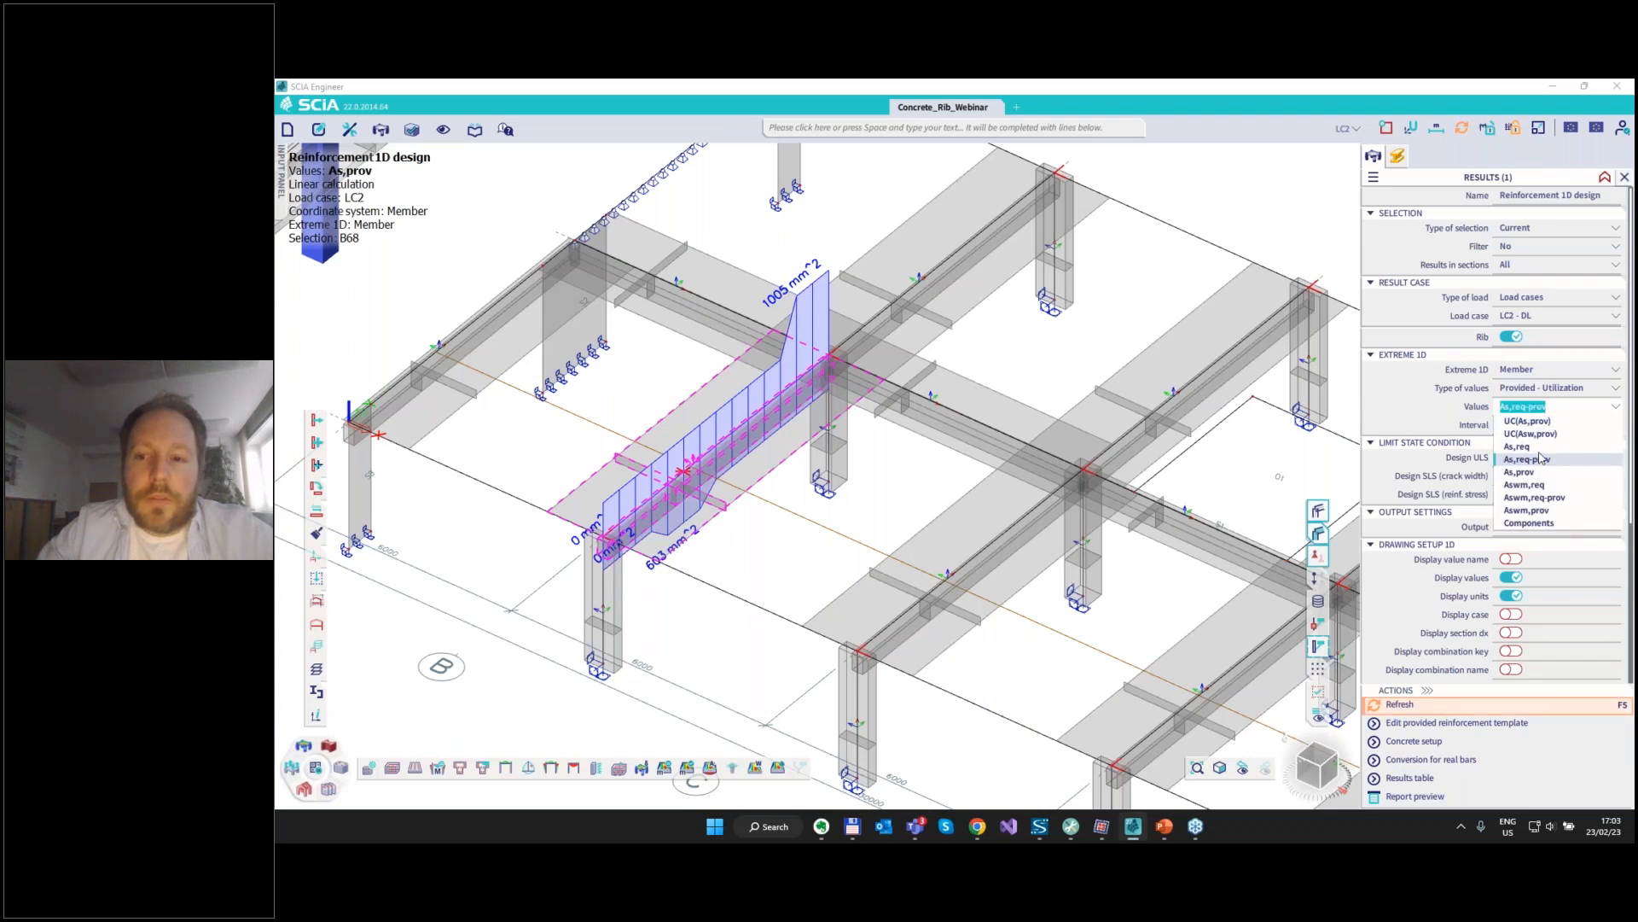
click(1527, 421)
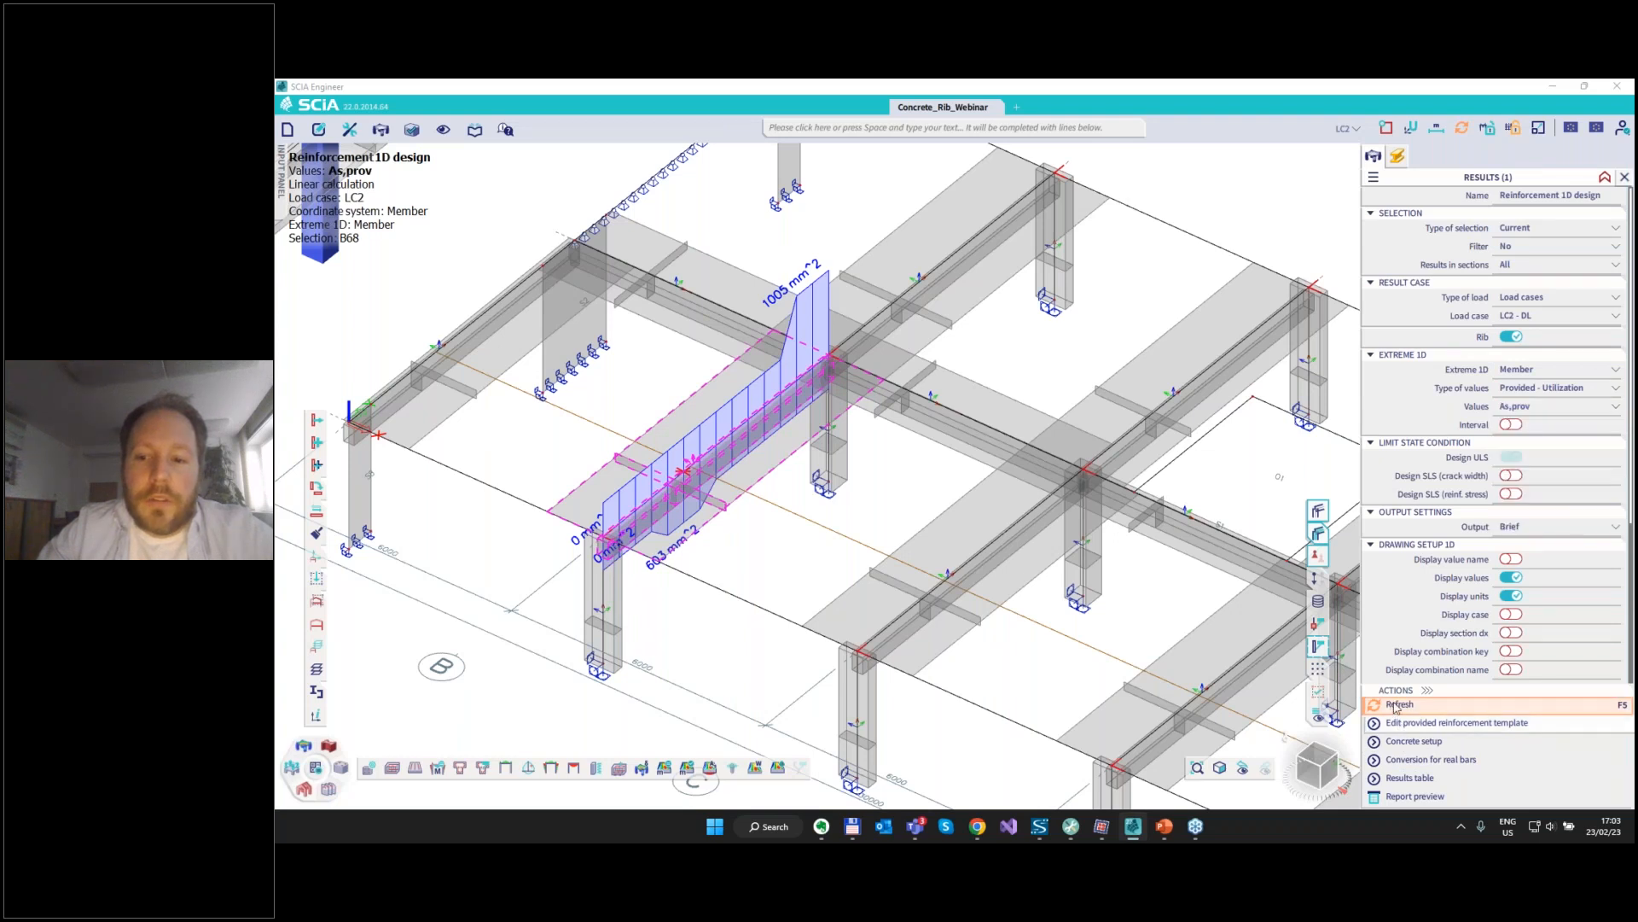
click(1400, 704)
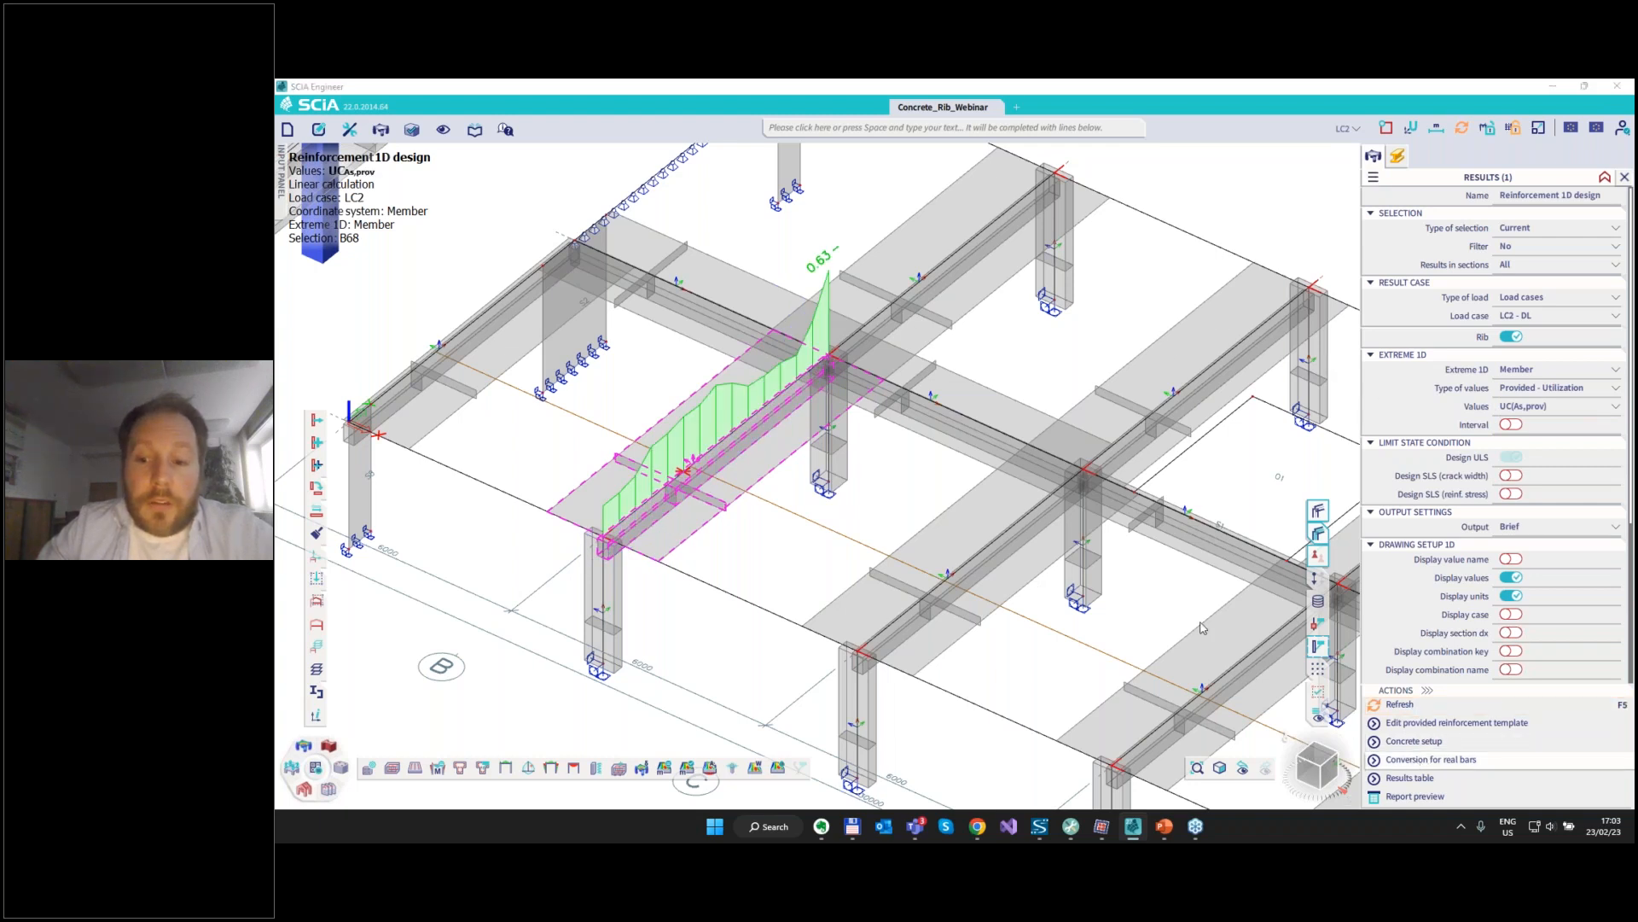
Convert the provided reinforcement of rib B68 to real bars and run its Overall check for unity check UC under LC2 - DL.
click(1183, 521)
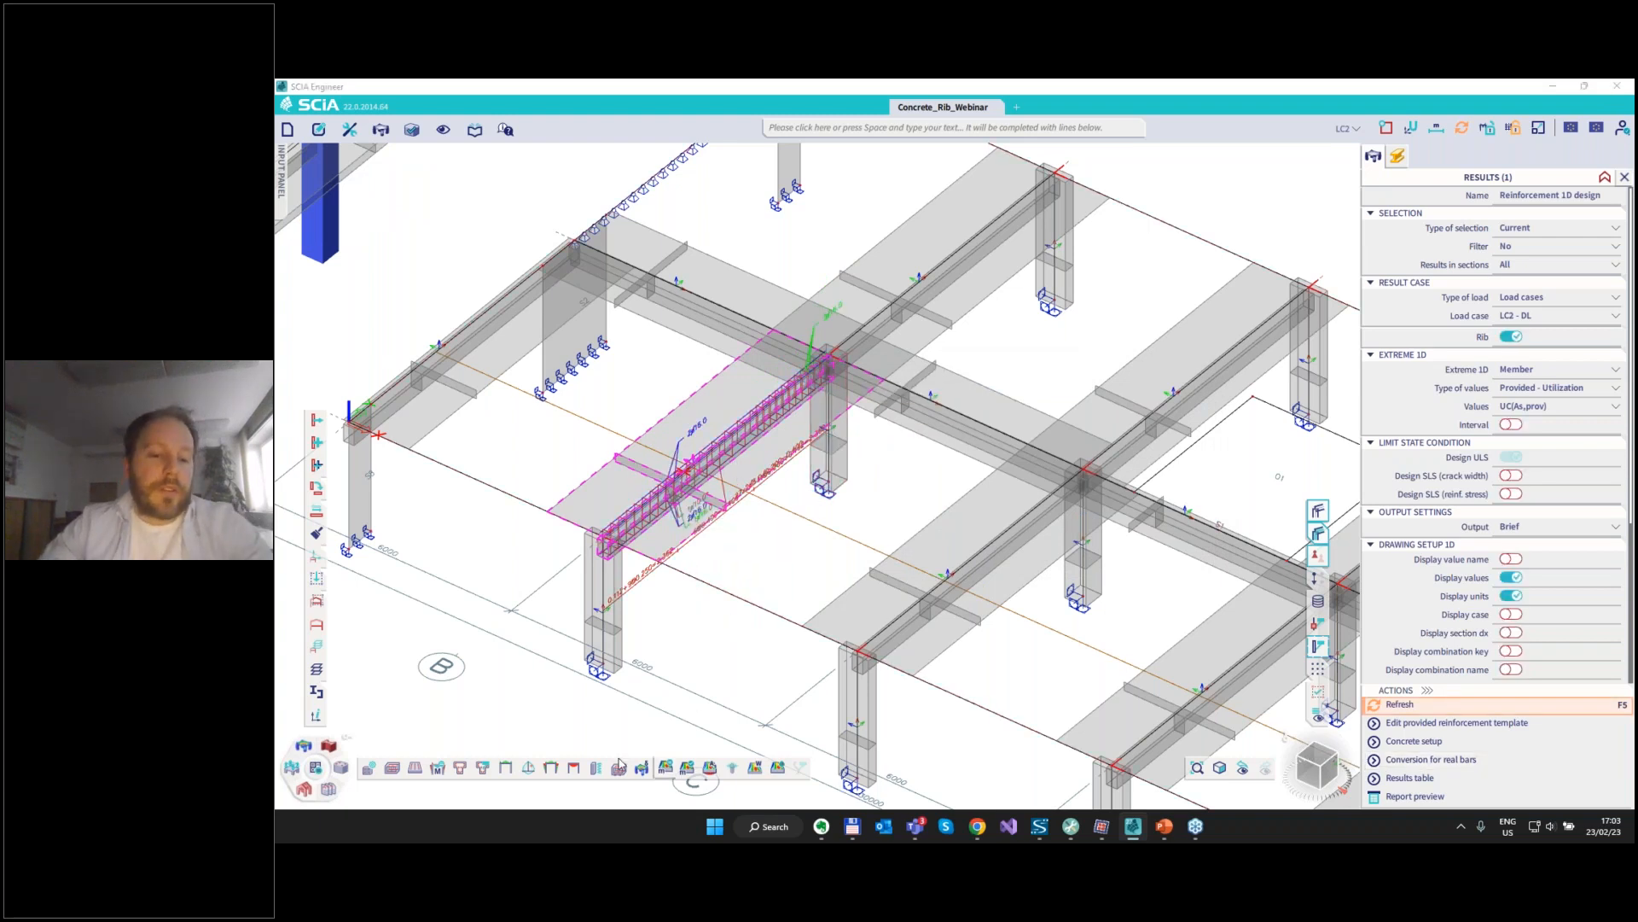
click(551, 768)
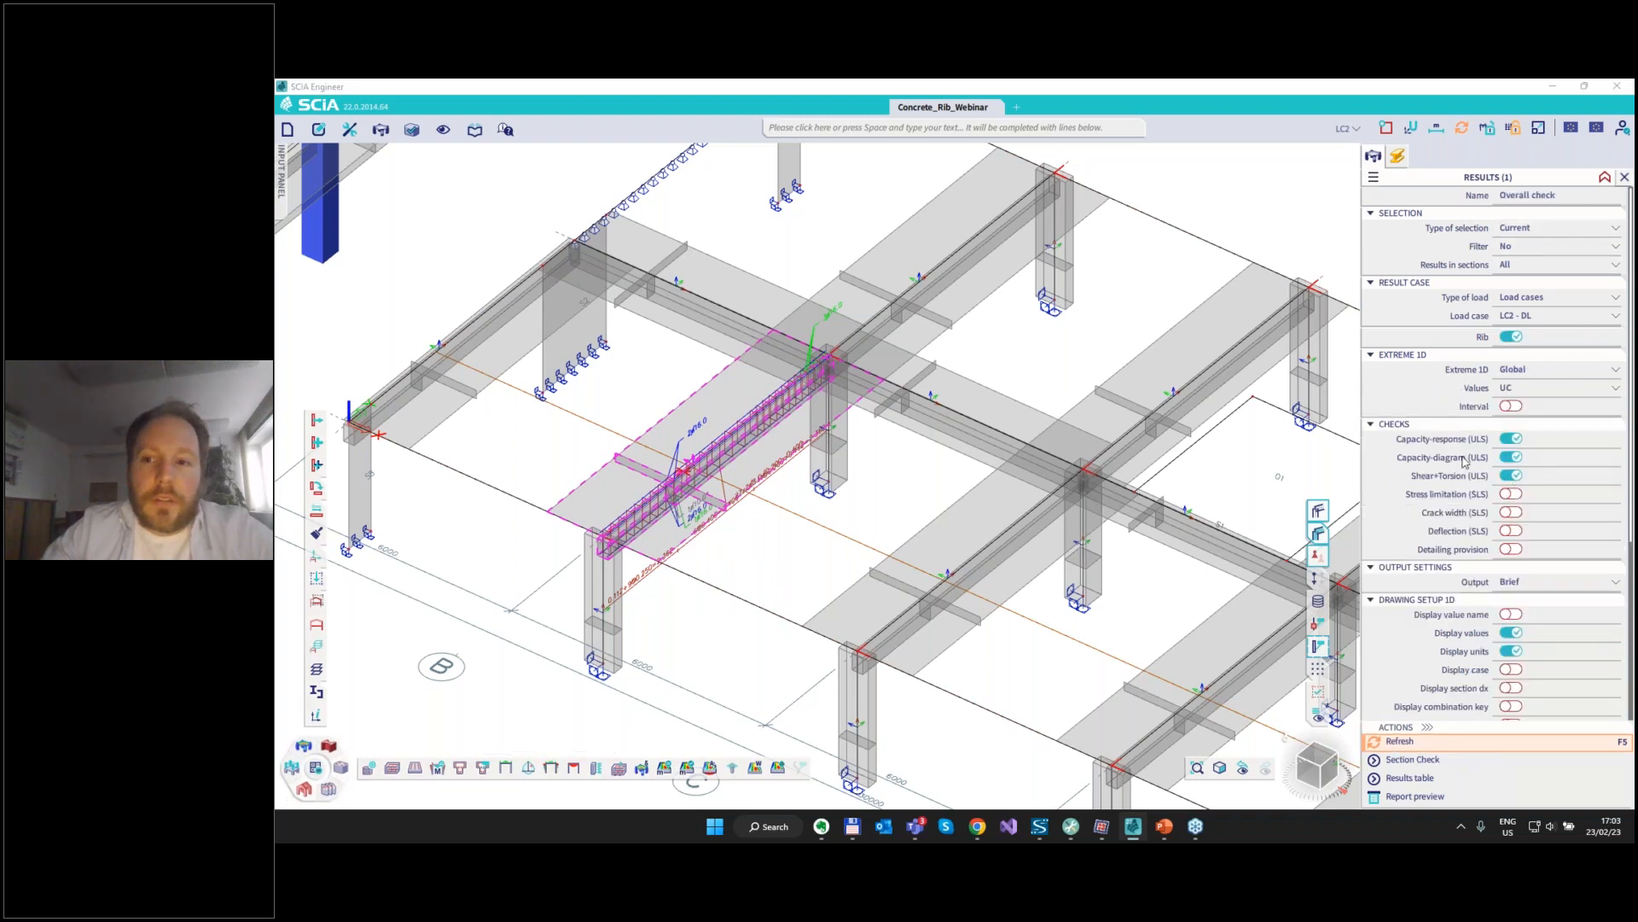
click(1403, 740)
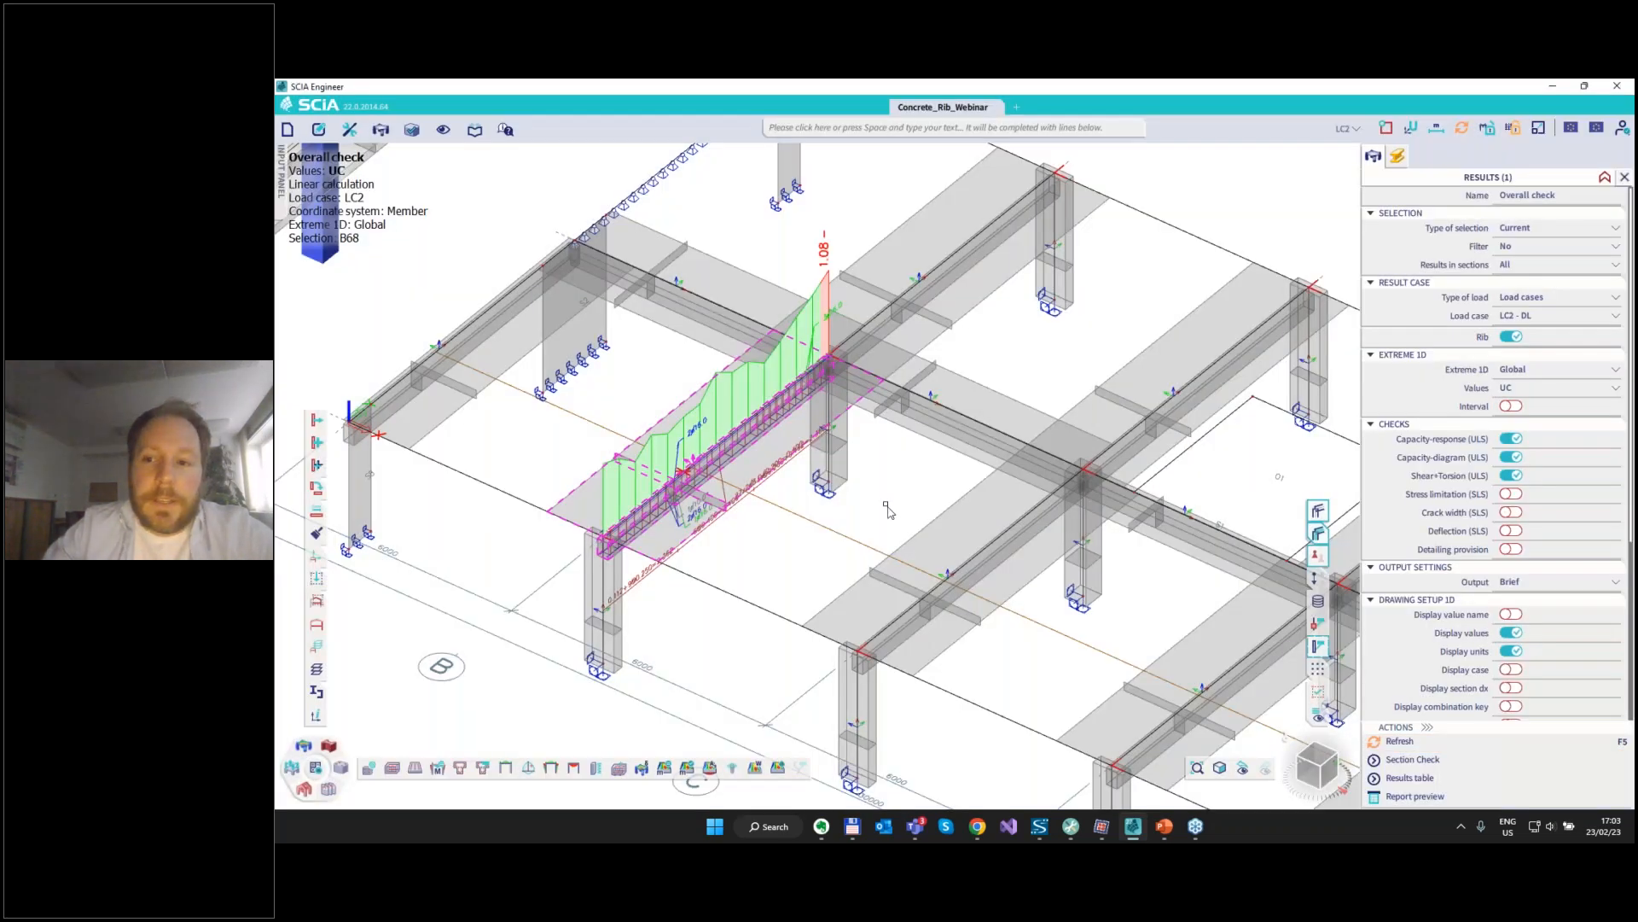
ctrl+right_drag(883, 503, 858, 306)
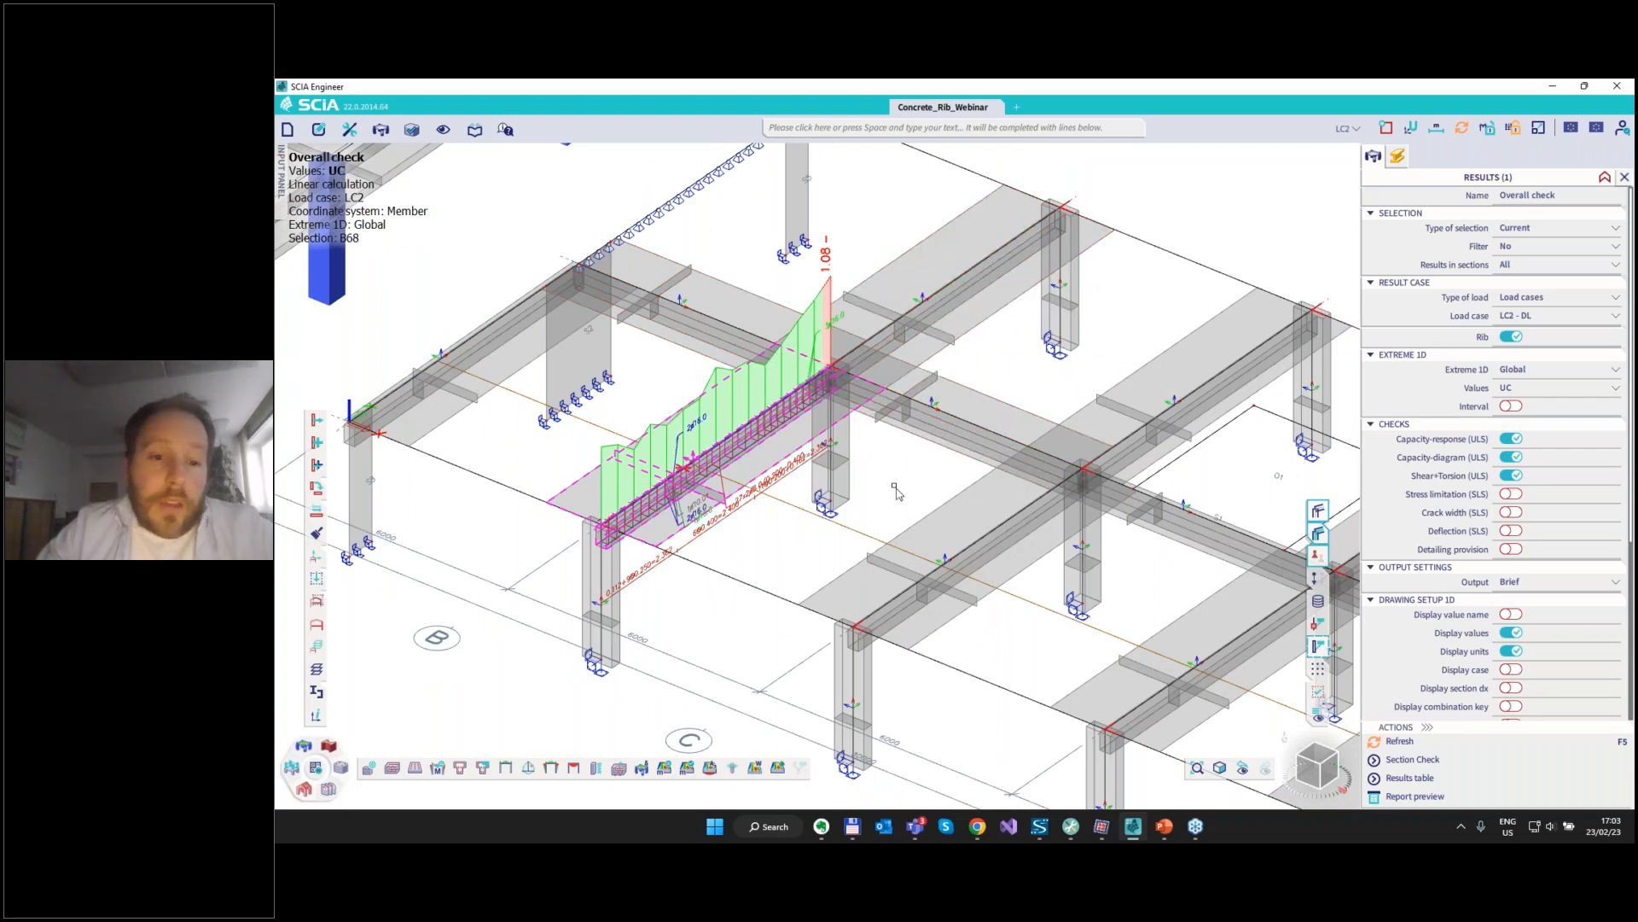
scroll(896, 493, up, 3)
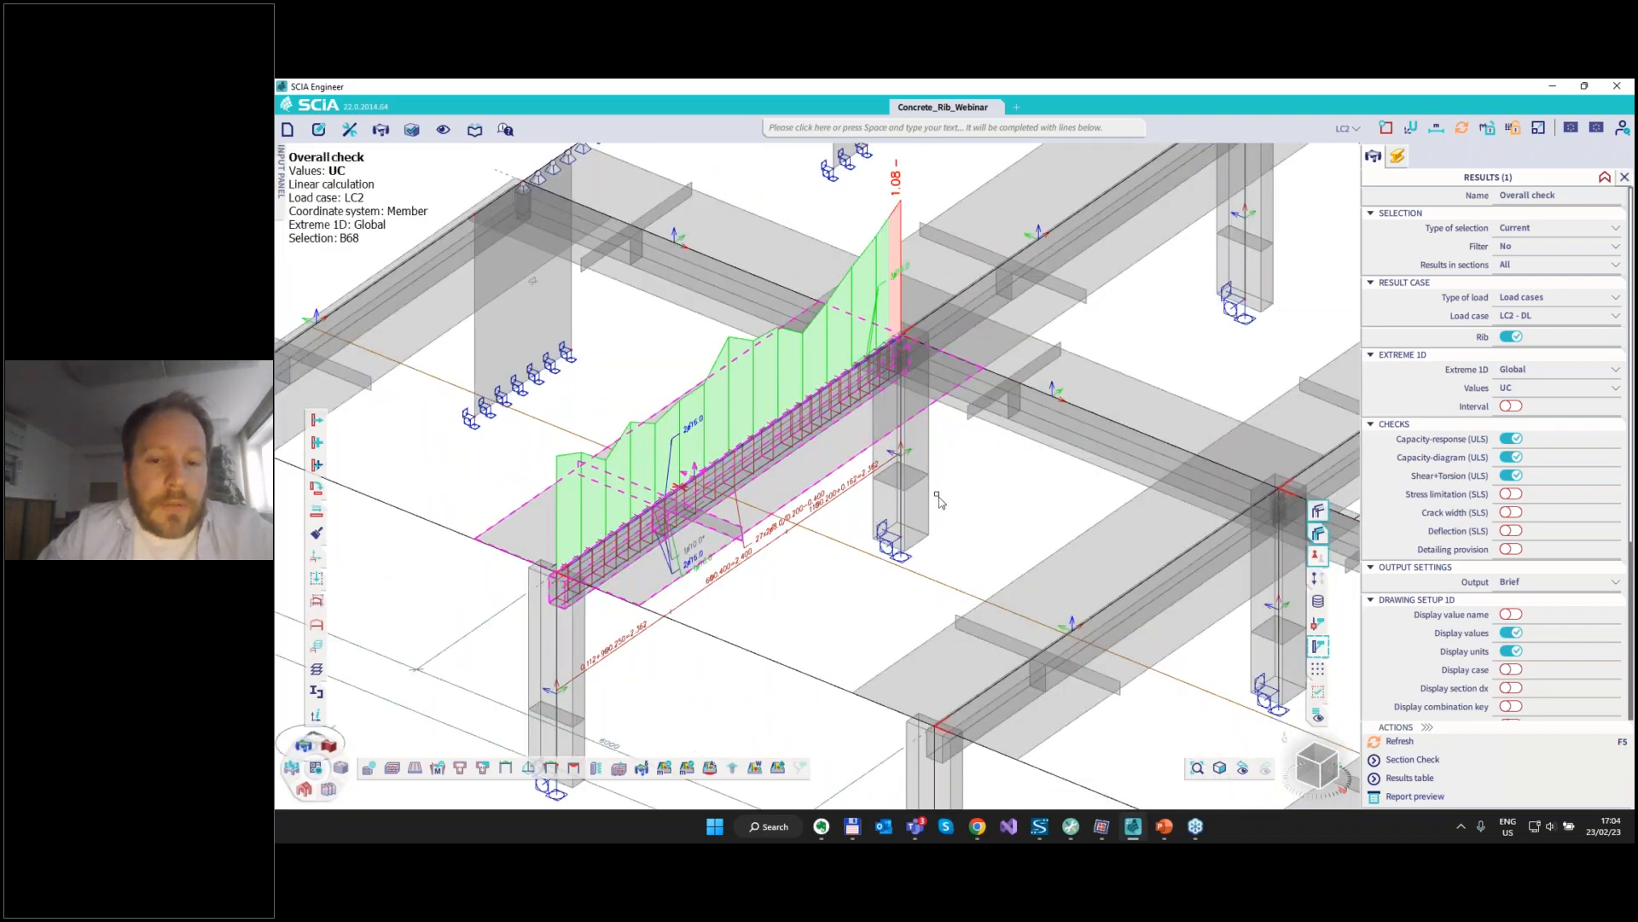
Switch to the PowerPoint presentation and go to slide 12, just before the customer poll on future enhancements.
click(1168, 836)
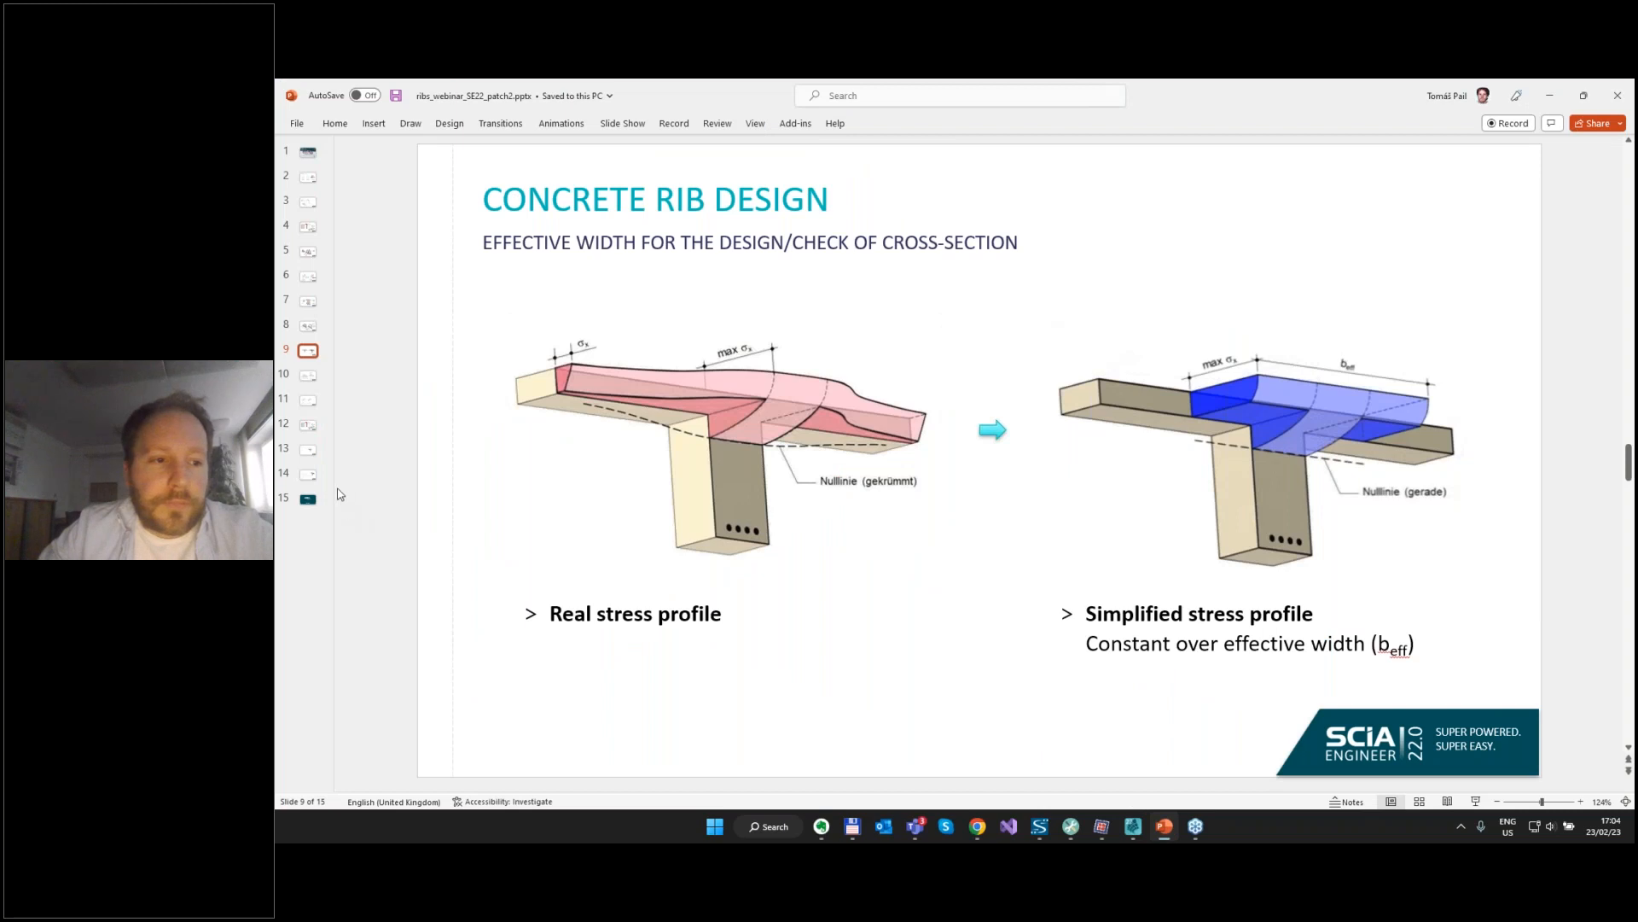
click(308, 452)
key(Up)
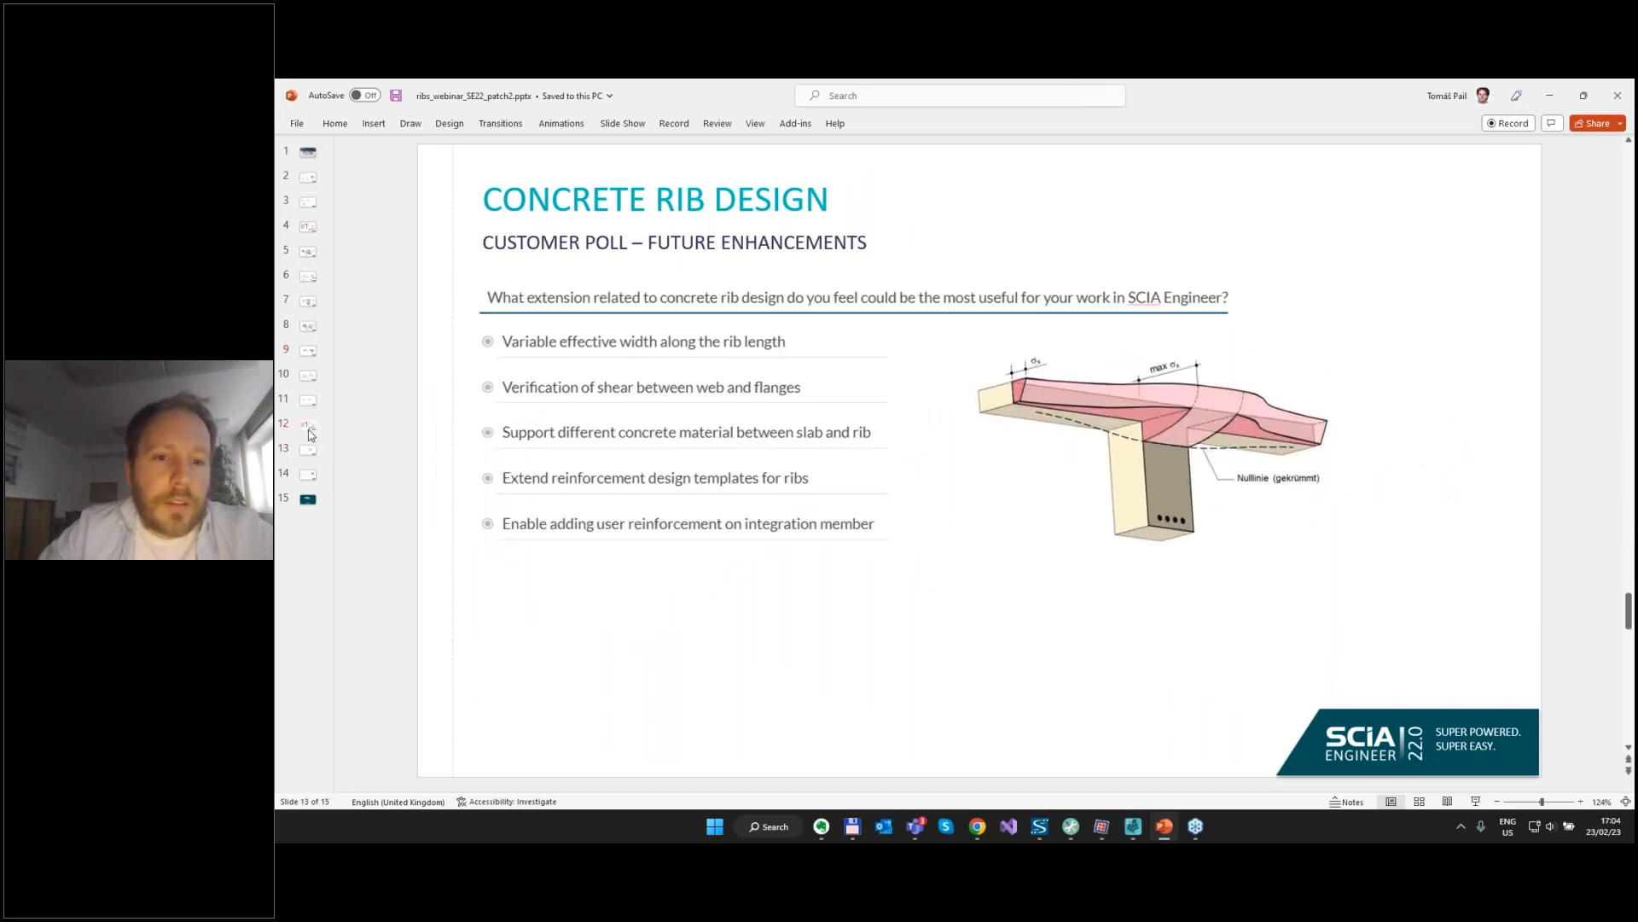